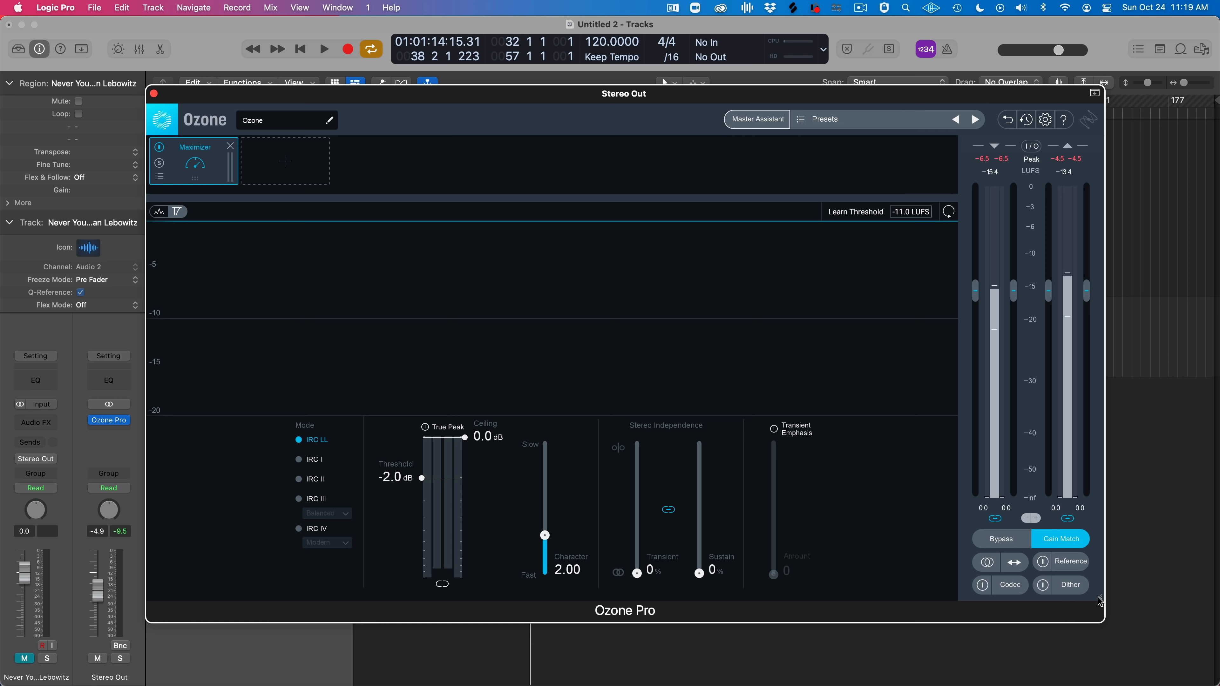
Add an Equalizer 1 module to the Ozone signal chain after the Maximizer
drag(1098, 606, 1153, 634)
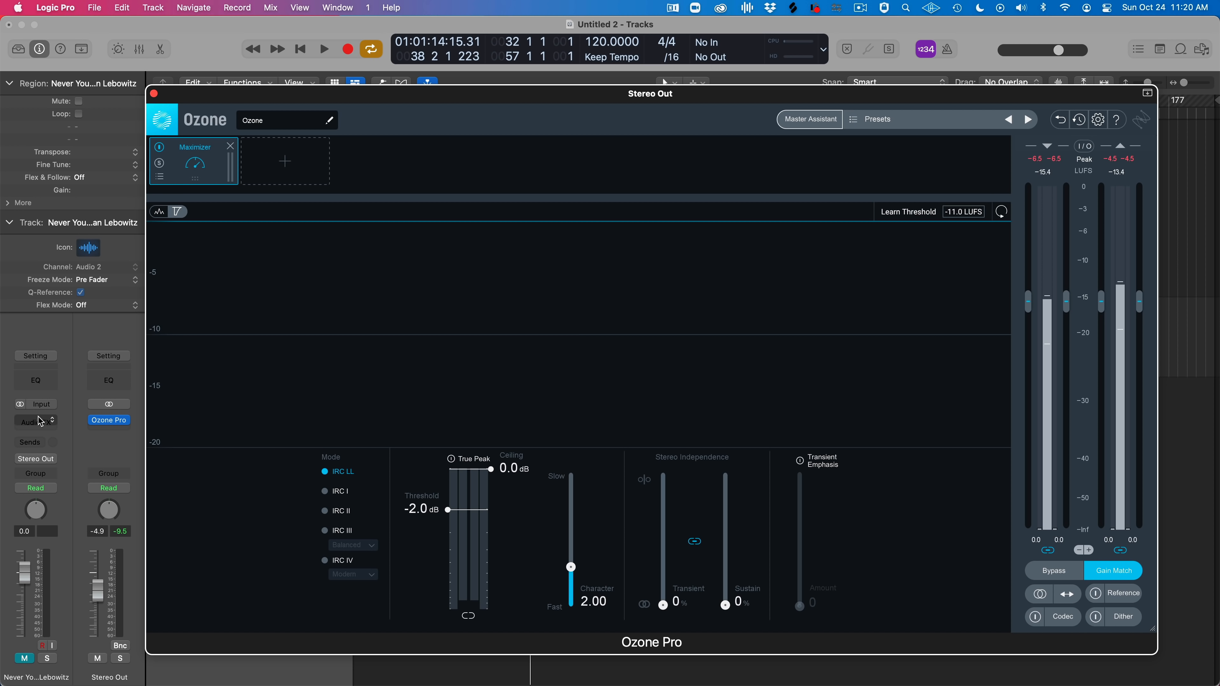
click(285, 162)
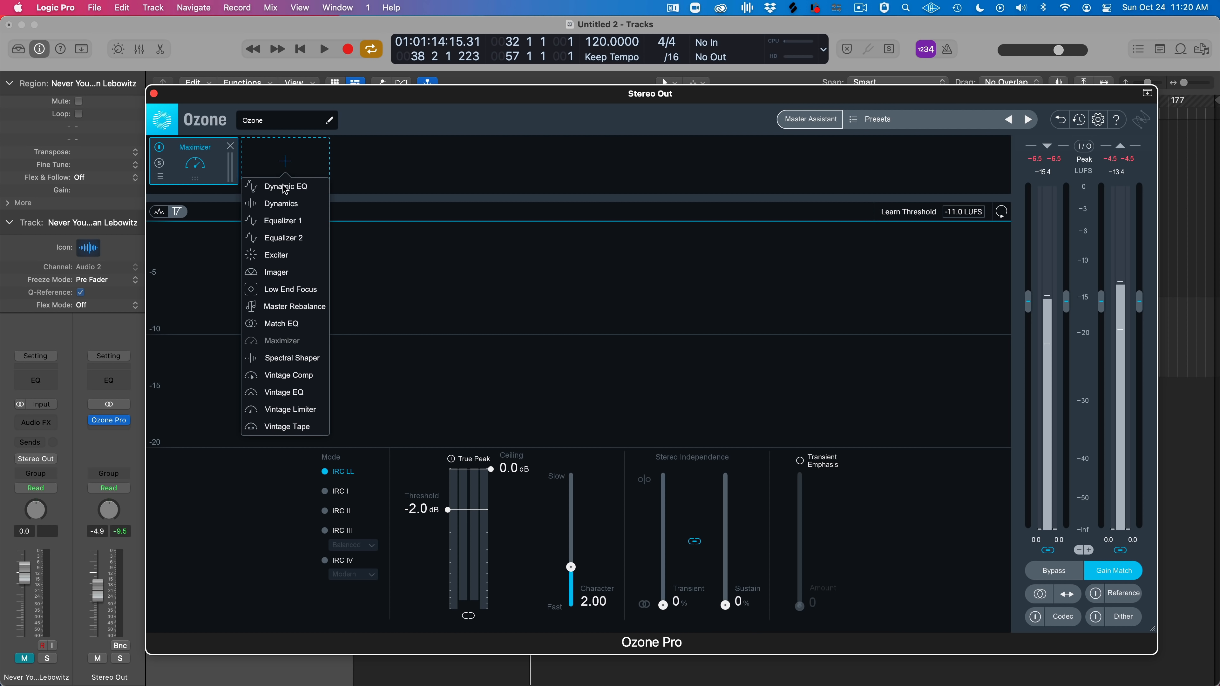
click(283, 221)
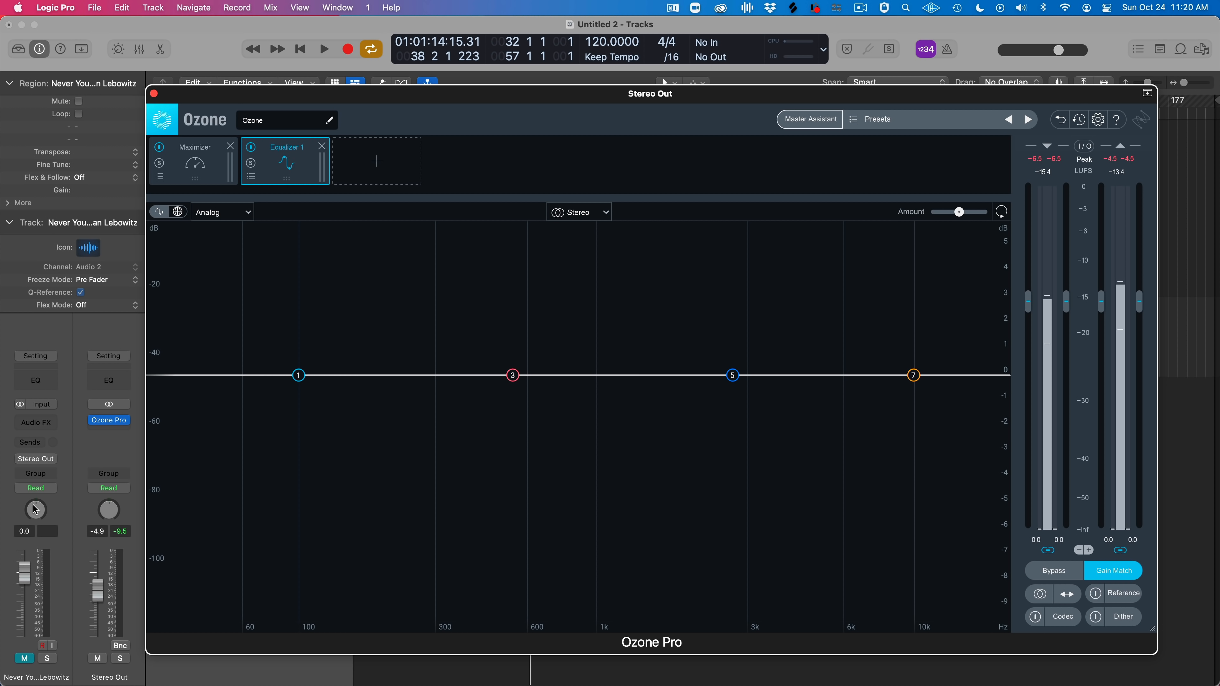
Insert the stereo iZotope Ozone 9 Equalizer in the selected audio track's empty effect slot
click(51, 427)
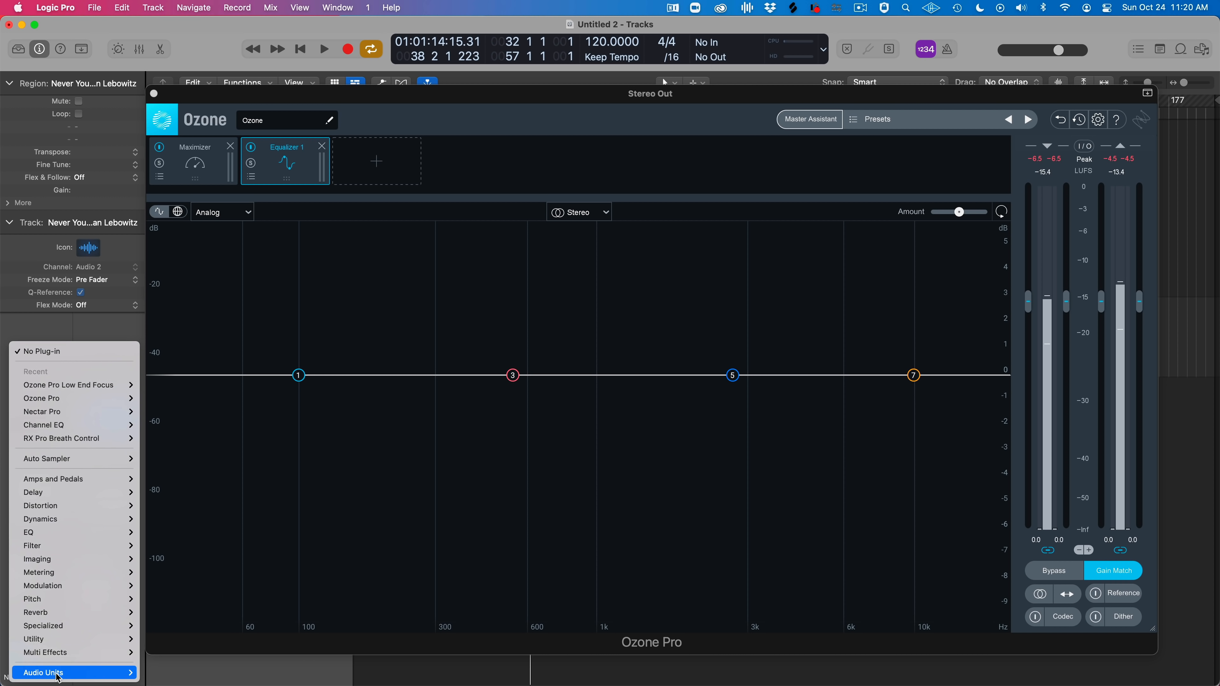
mouse_move(120, 672)
mouse_move(207, 340)
mouse_move(294, 335)
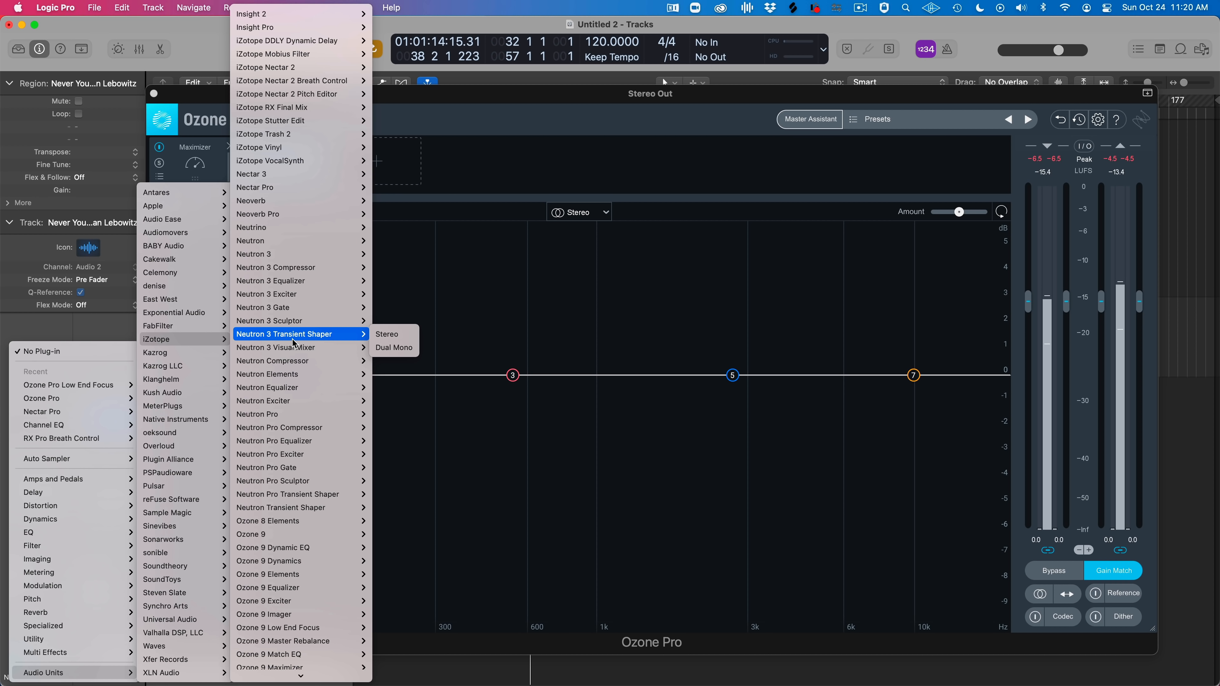
scroll(294, 339, down, 10)
mouse_move(293, 419)
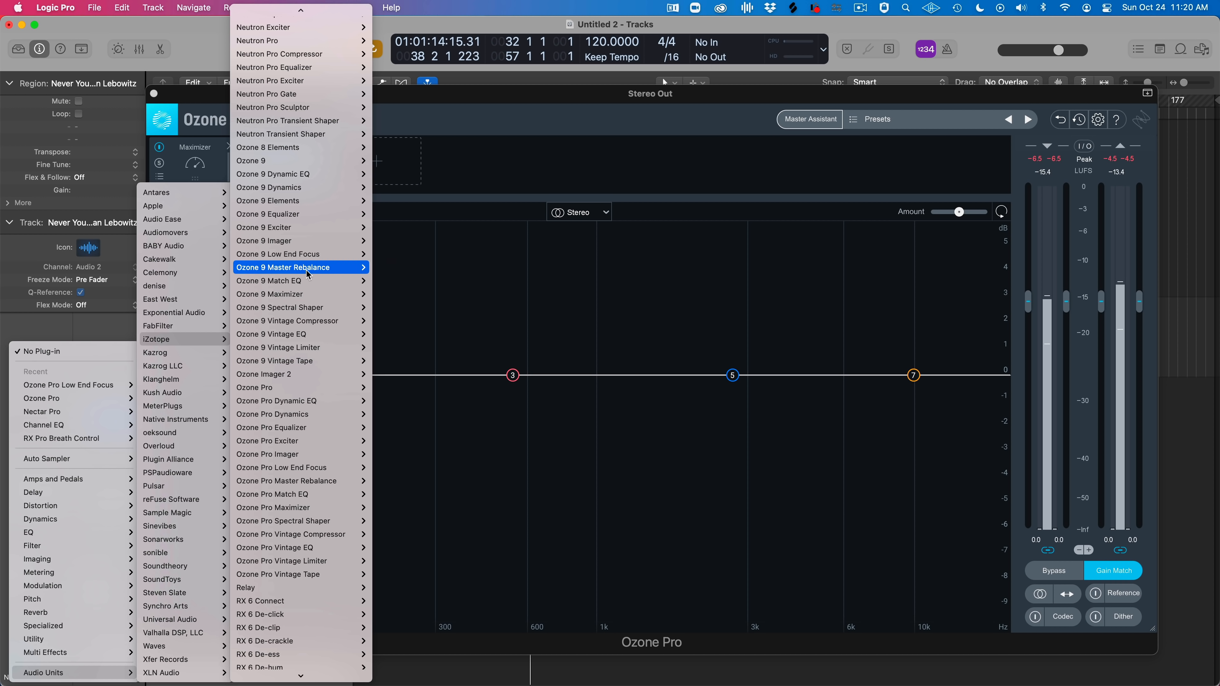
mouse_move(282, 215)
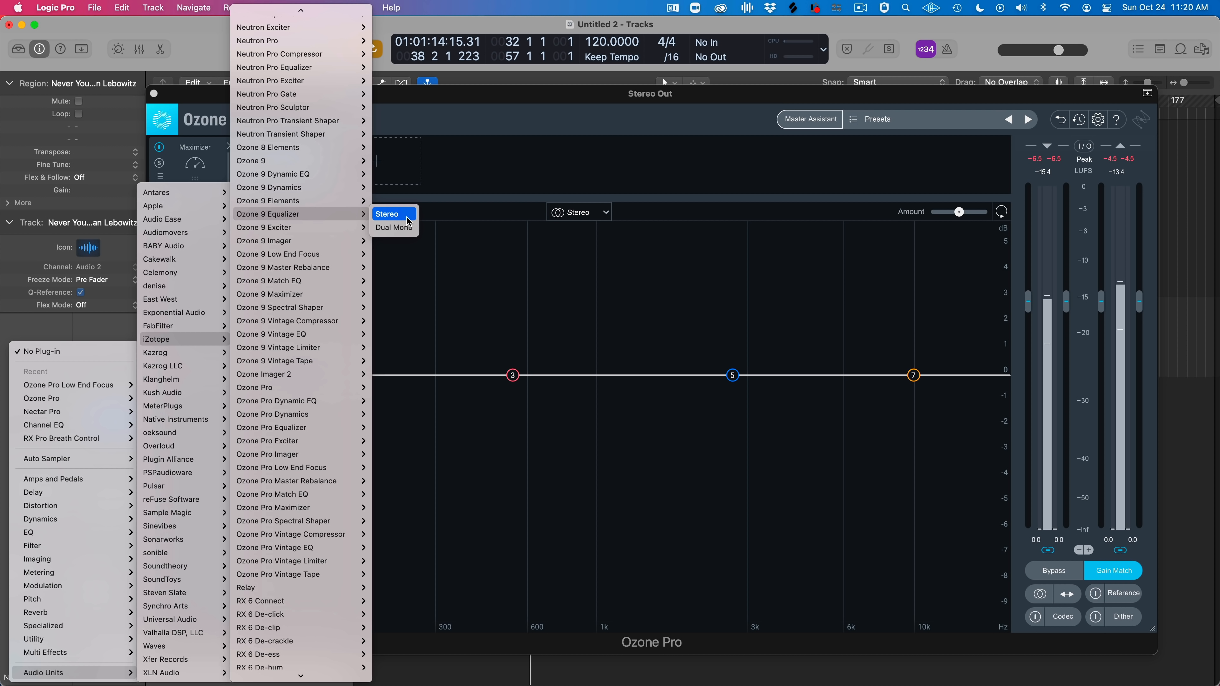
click(393, 217)
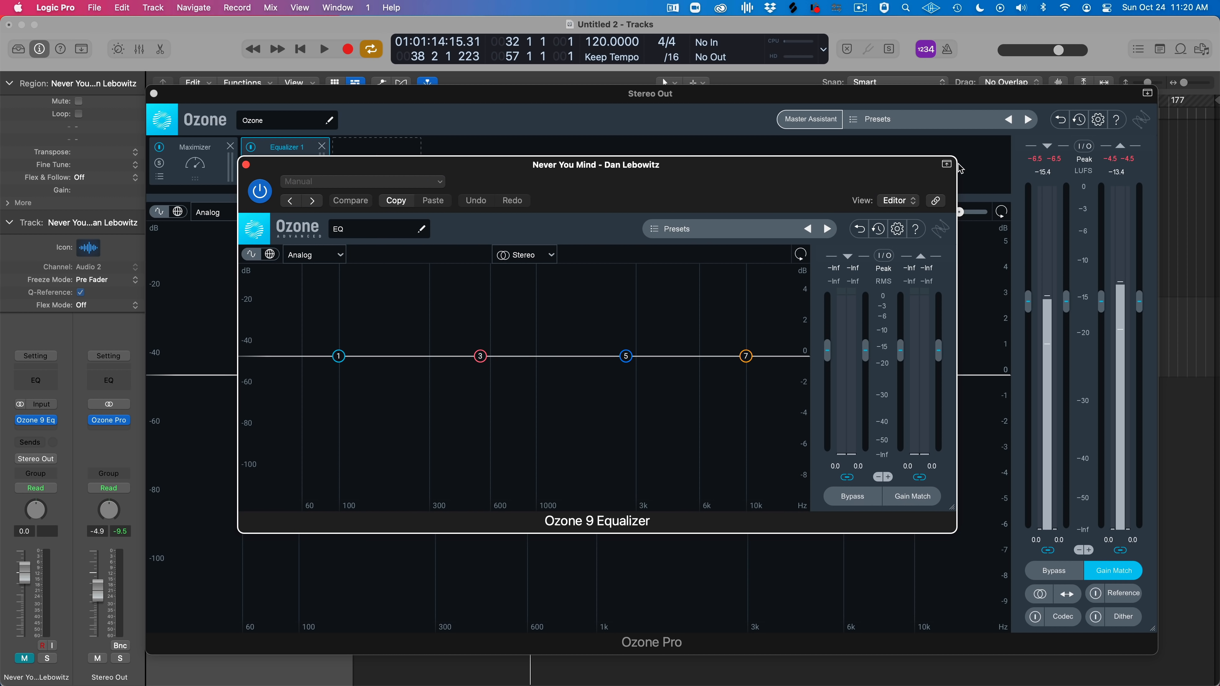
Close the Ozone 9 Equalizer window and remove that plug-in from the audio track
click(947, 164)
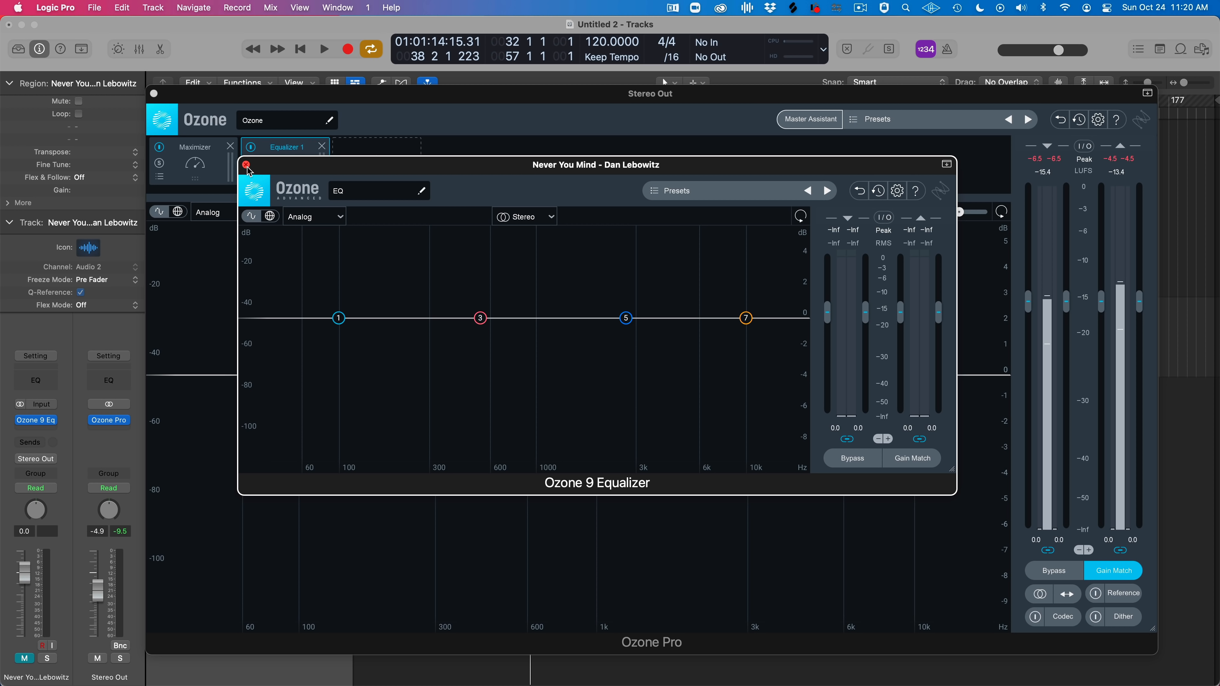
click(246, 165)
click(55, 422)
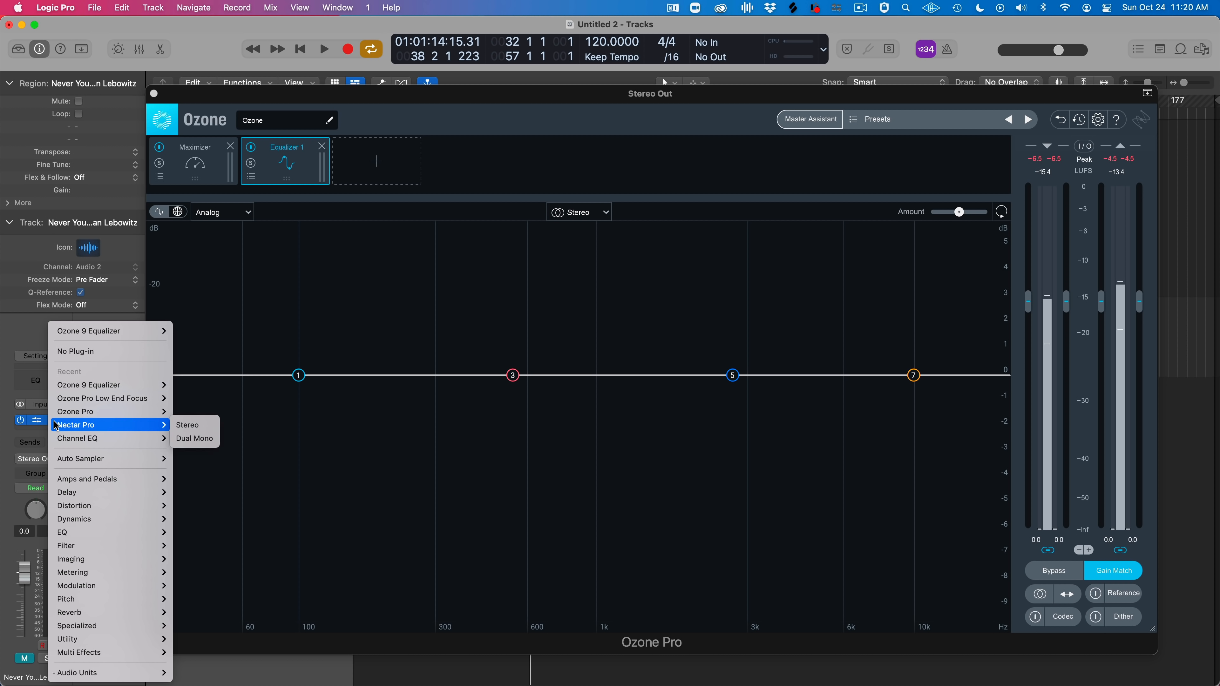
click(89, 351)
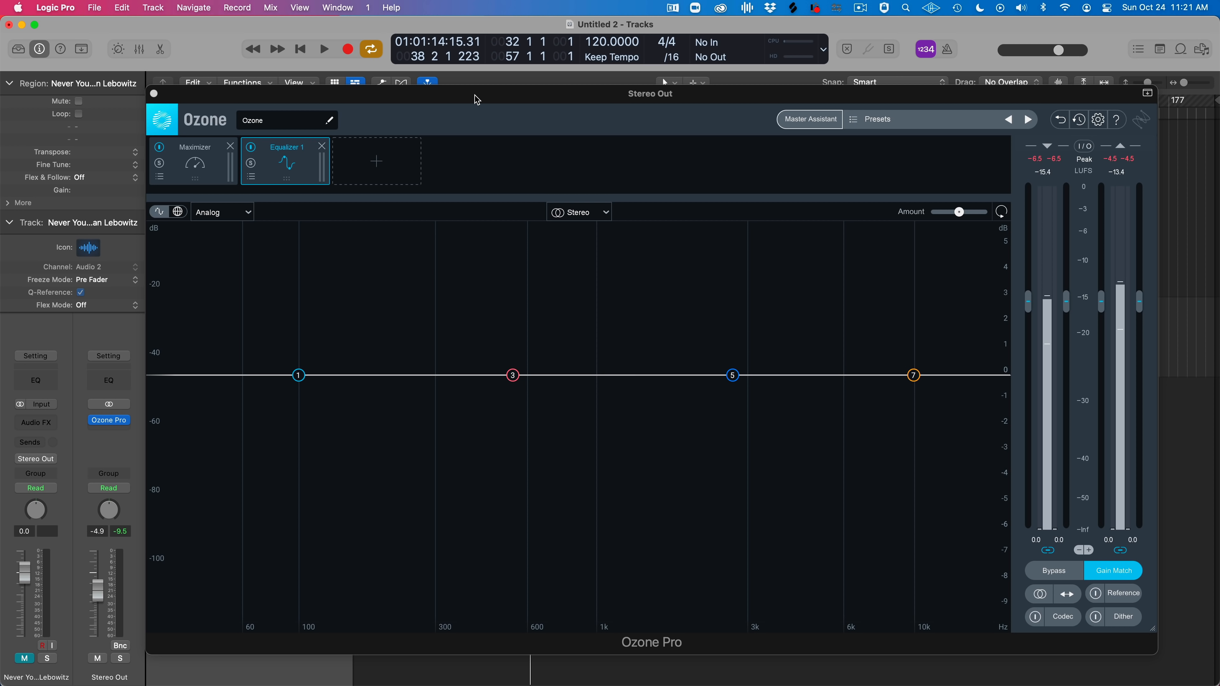
Add Dynamics and Low End Focus modules to the Ozone chain, placing Low End Focus ahead of Dynamics
drag(477, 99, 474, 99)
click(370, 176)
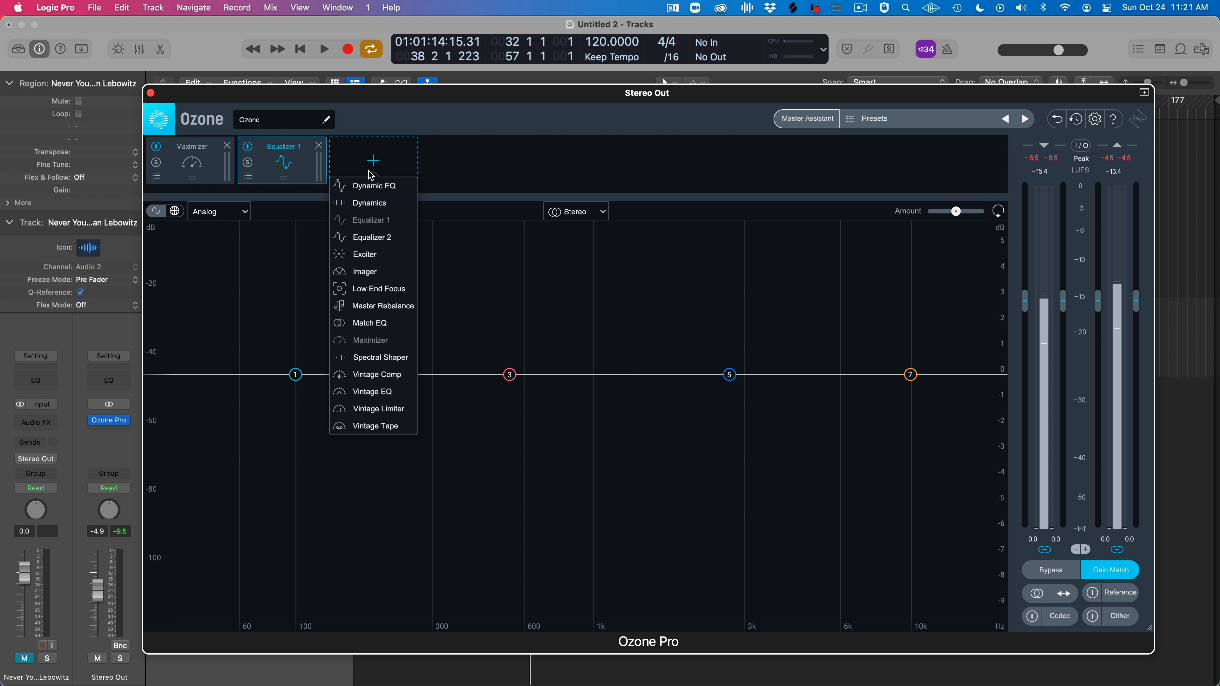
click(381, 204)
click(426, 160)
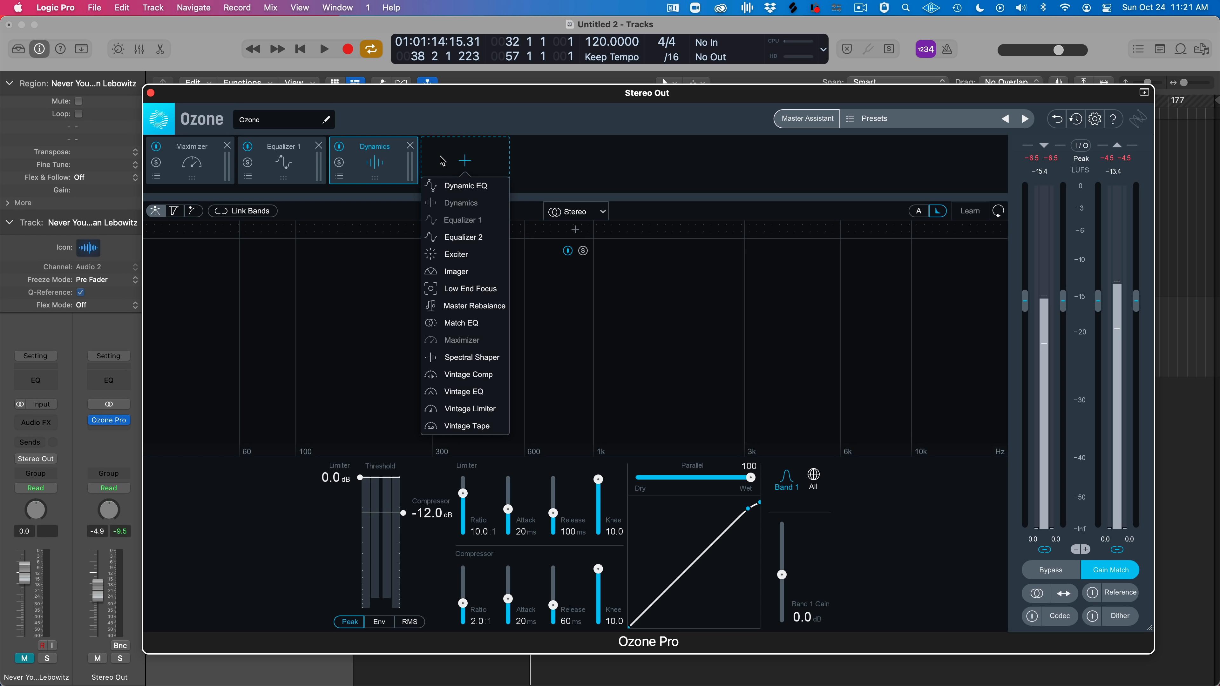
click(454, 290)
drag(464, 185, 379, 159)
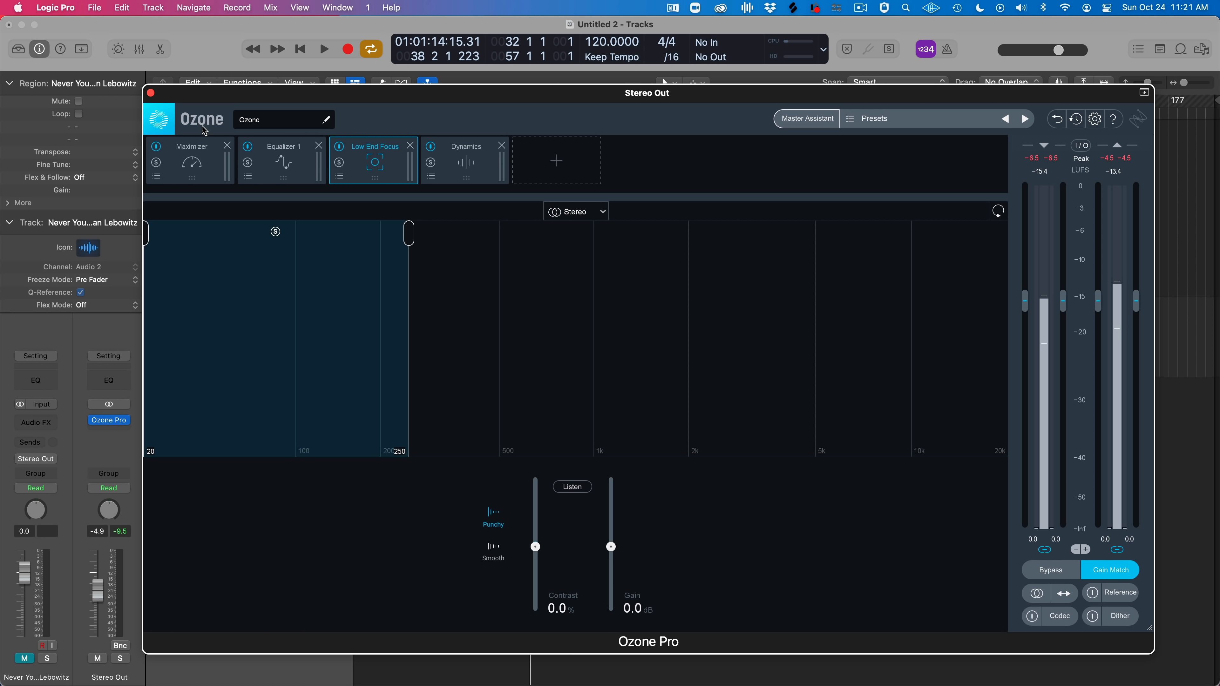
Remove every module from the Ozone signal chain and open Master Assistant
click(228, 146)
click(228, 147)
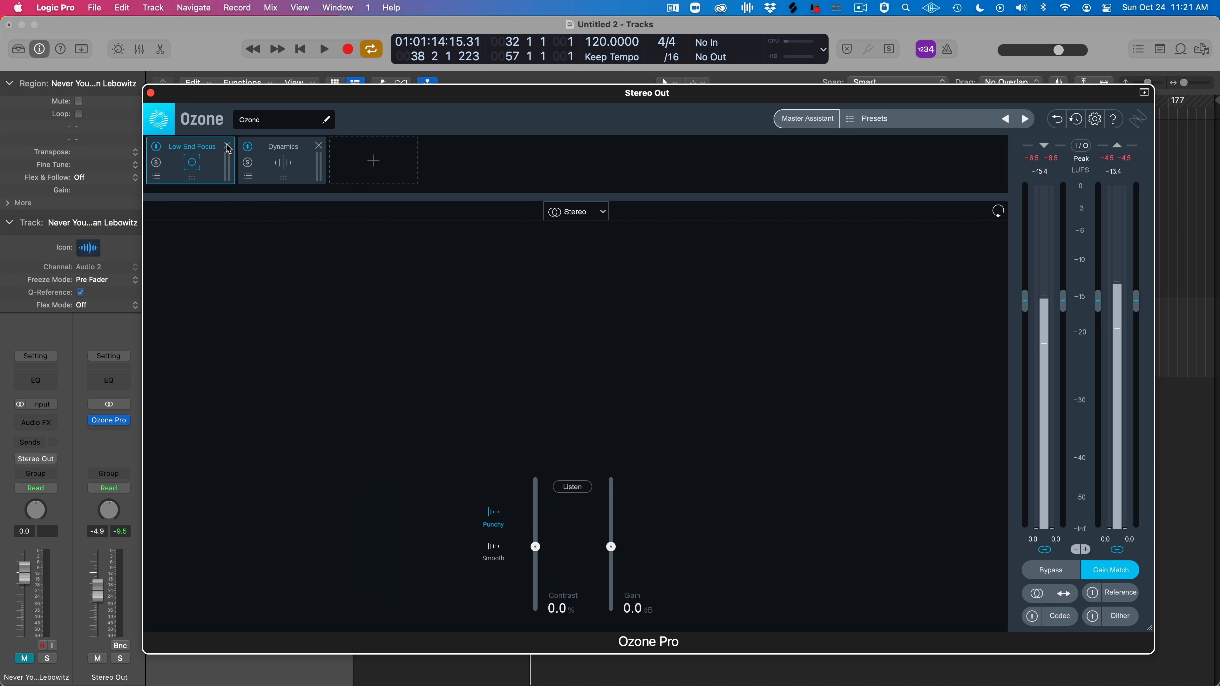
click(228, 146)
click(228, 146)
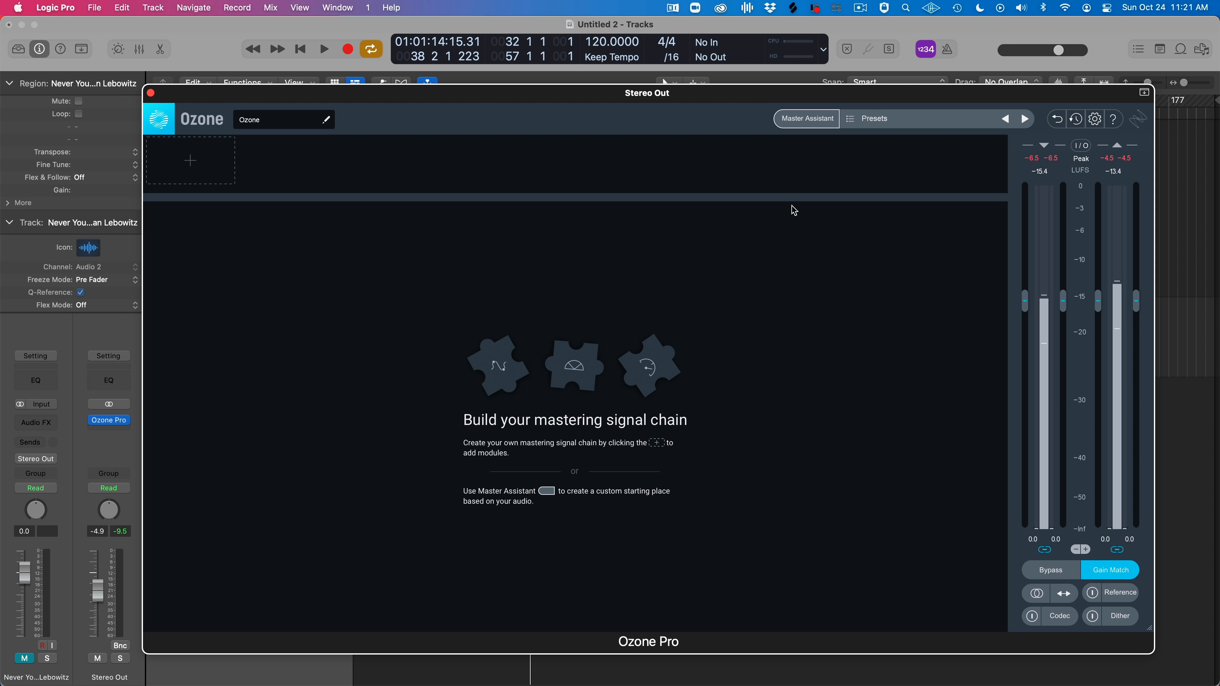
click(796, 126)
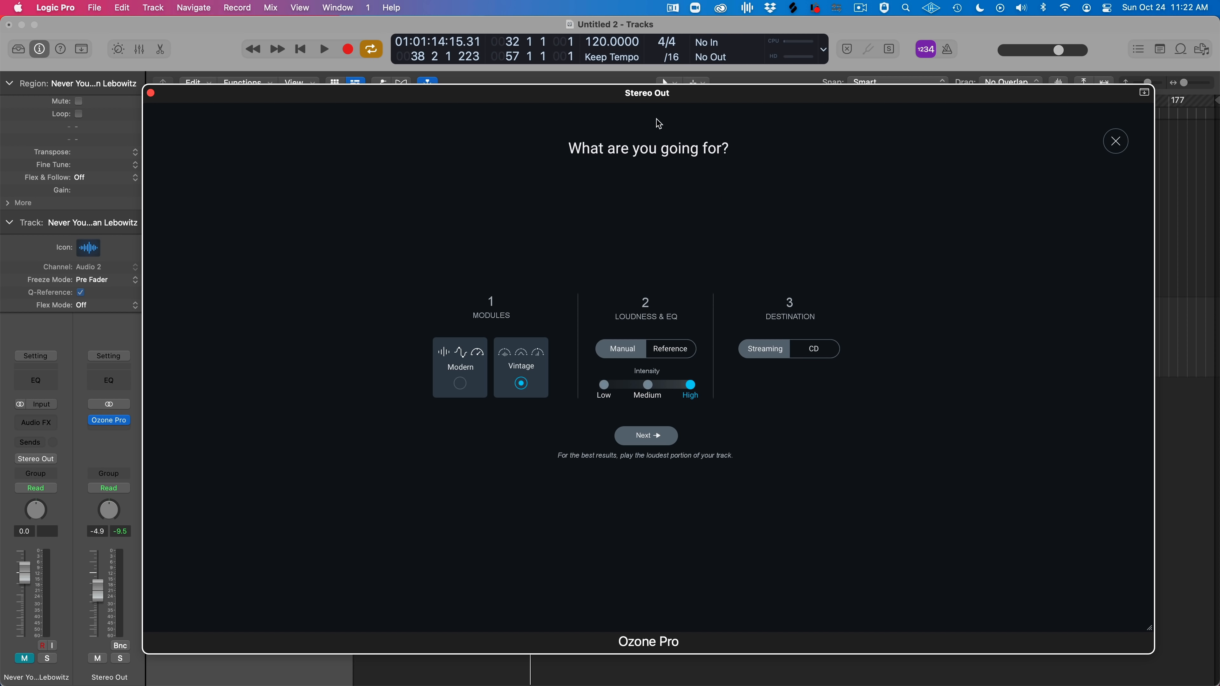
Solo the IN BOCCA AL LUPPO track and move the cycle range to bars 89 to 114
drag(471, 99, 477, 354)
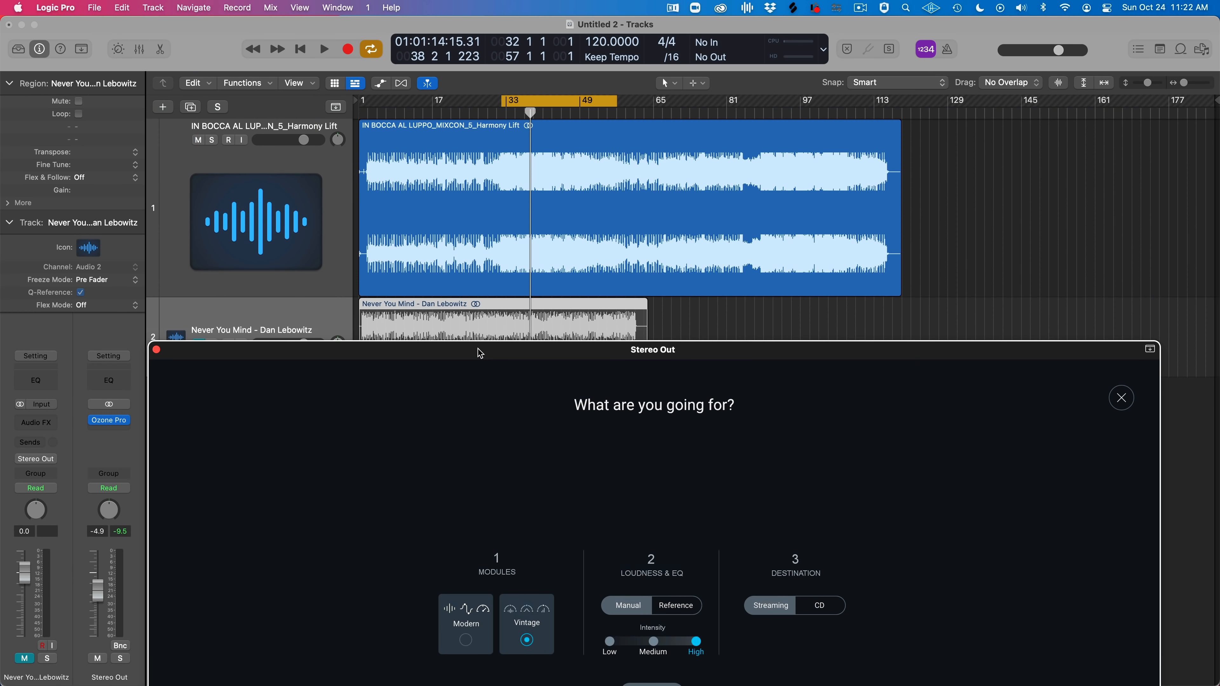
click(213, 140)
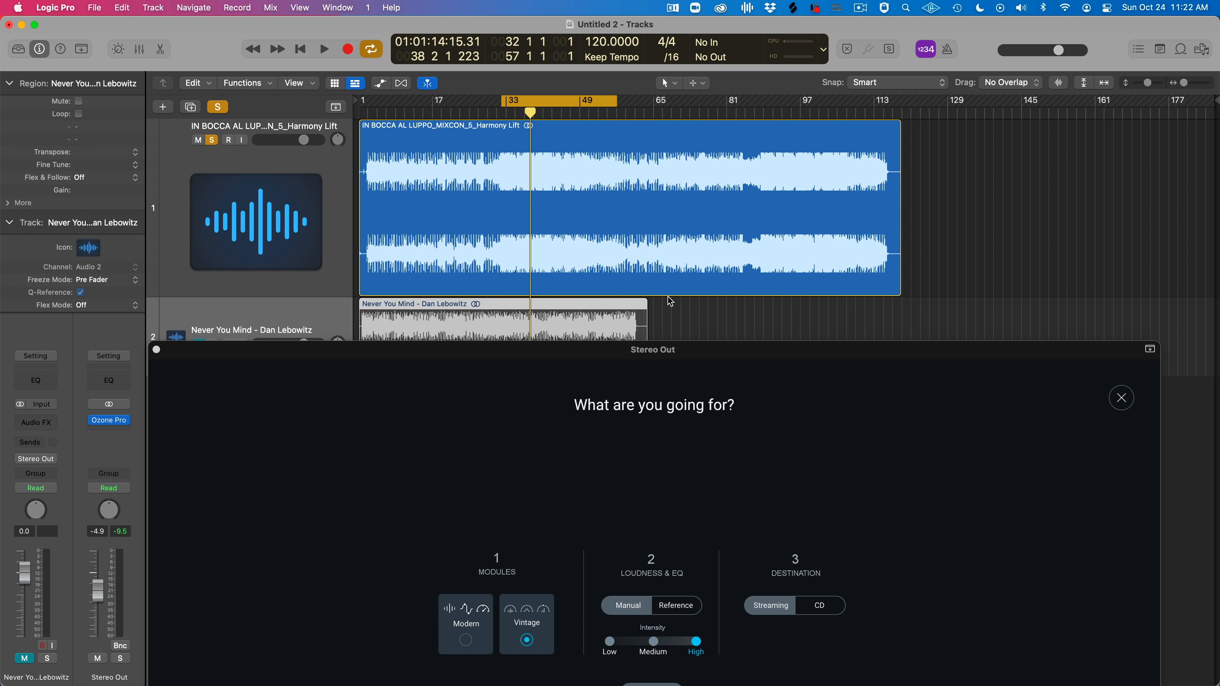
drag(535, 102, 839, 103)
drag(287, 360, 298, 108)
Select Modern as the module type in Master Assistant
click(482, 387)
click(515, 389)
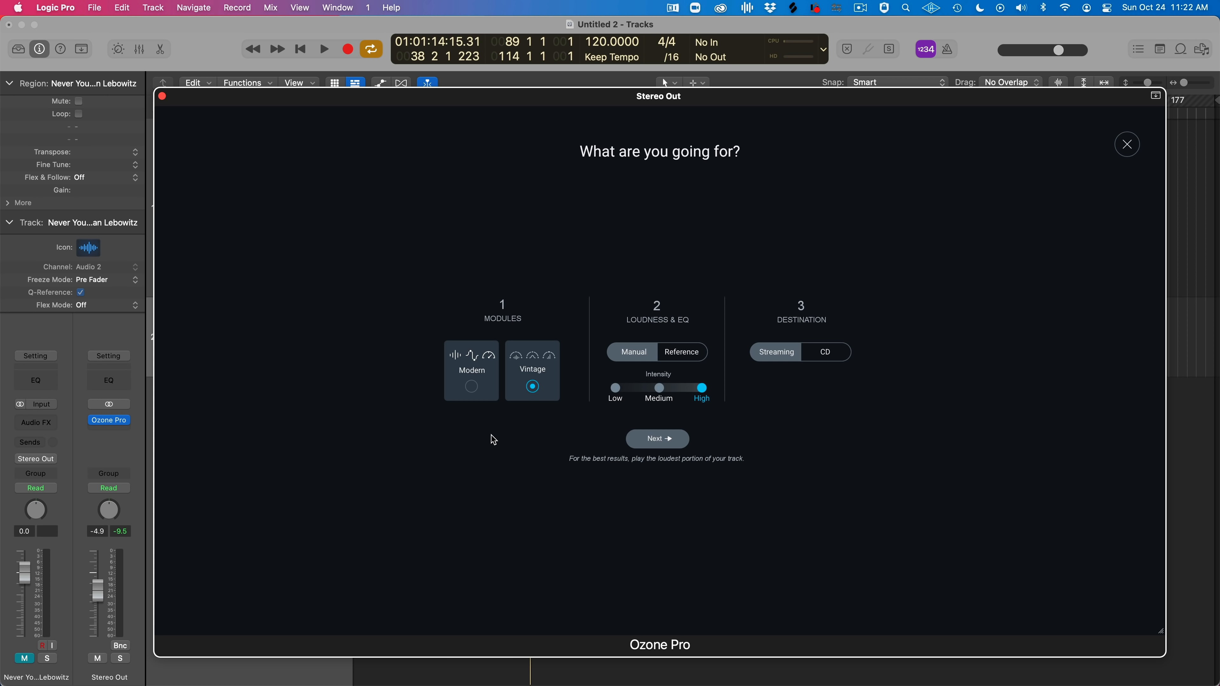
click(471, 382)
Try the intensity levels and the Reference option, leaving Loudness & EQ on Manual with High intensity
click(662, 393)
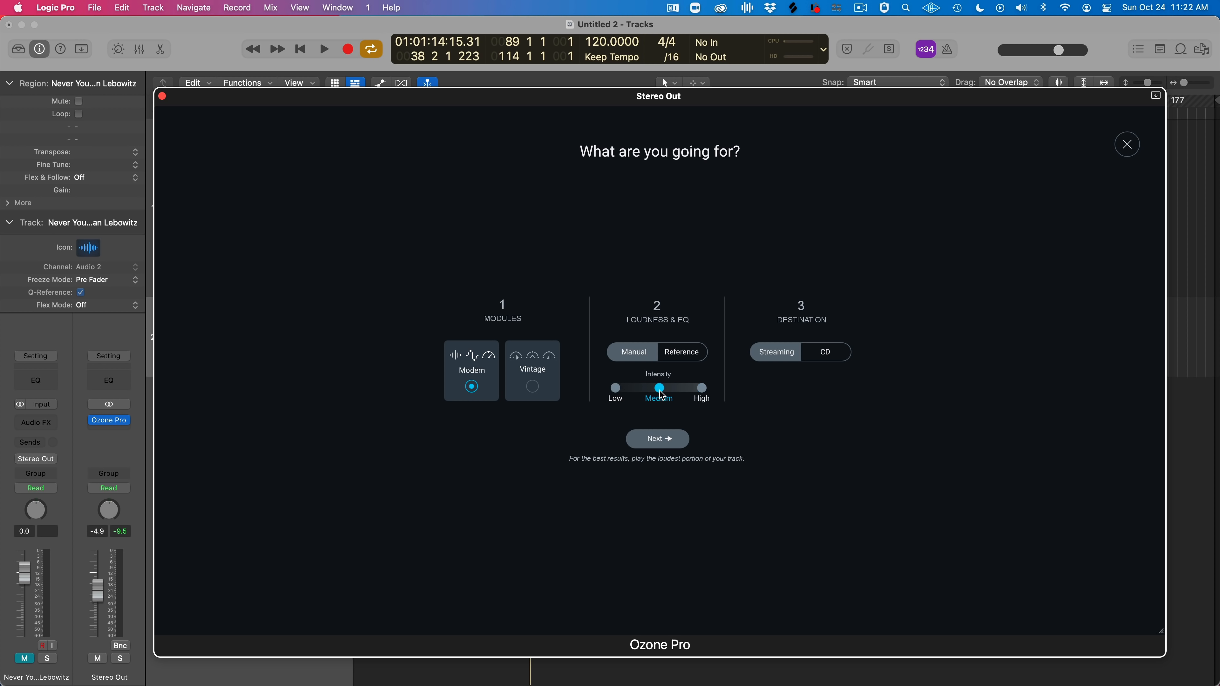
click(622, 396)
click(700, 390)
click(671, 355)
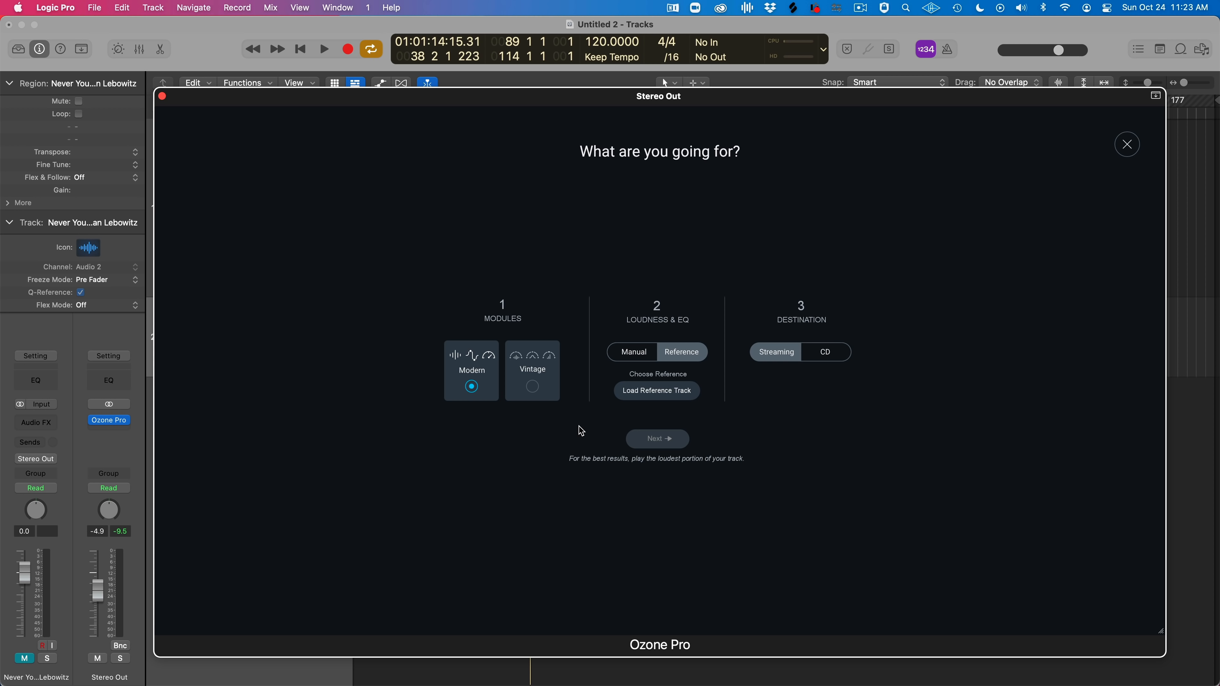
click(633, 352)
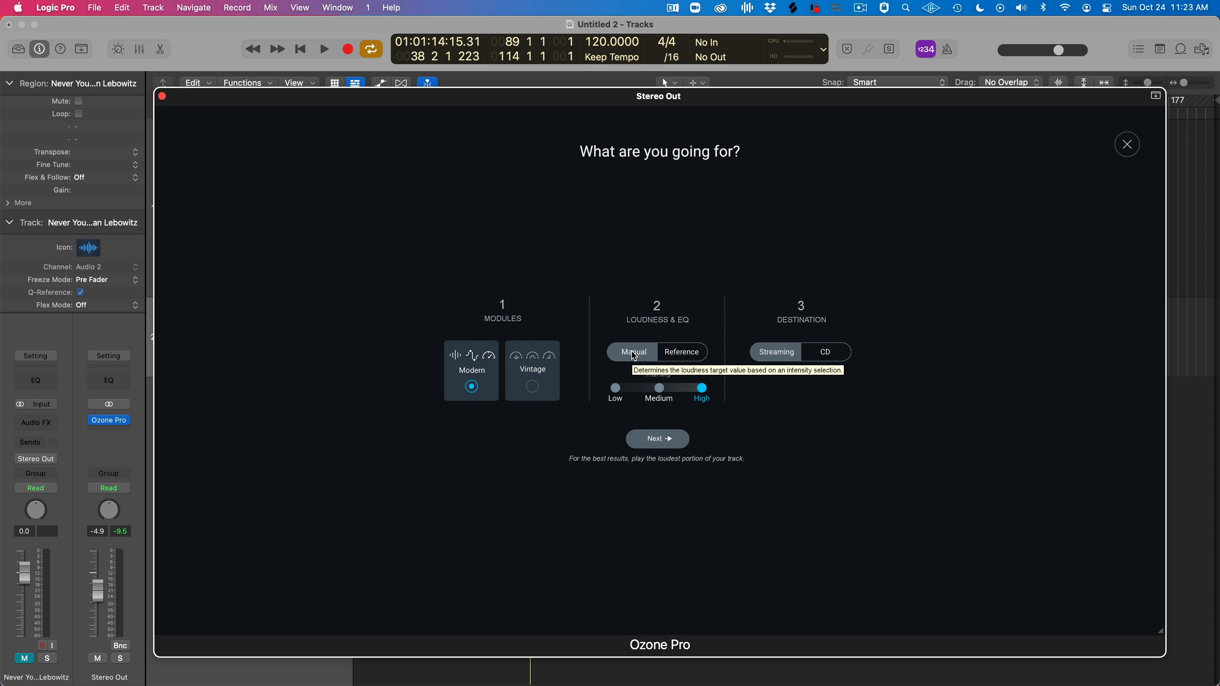
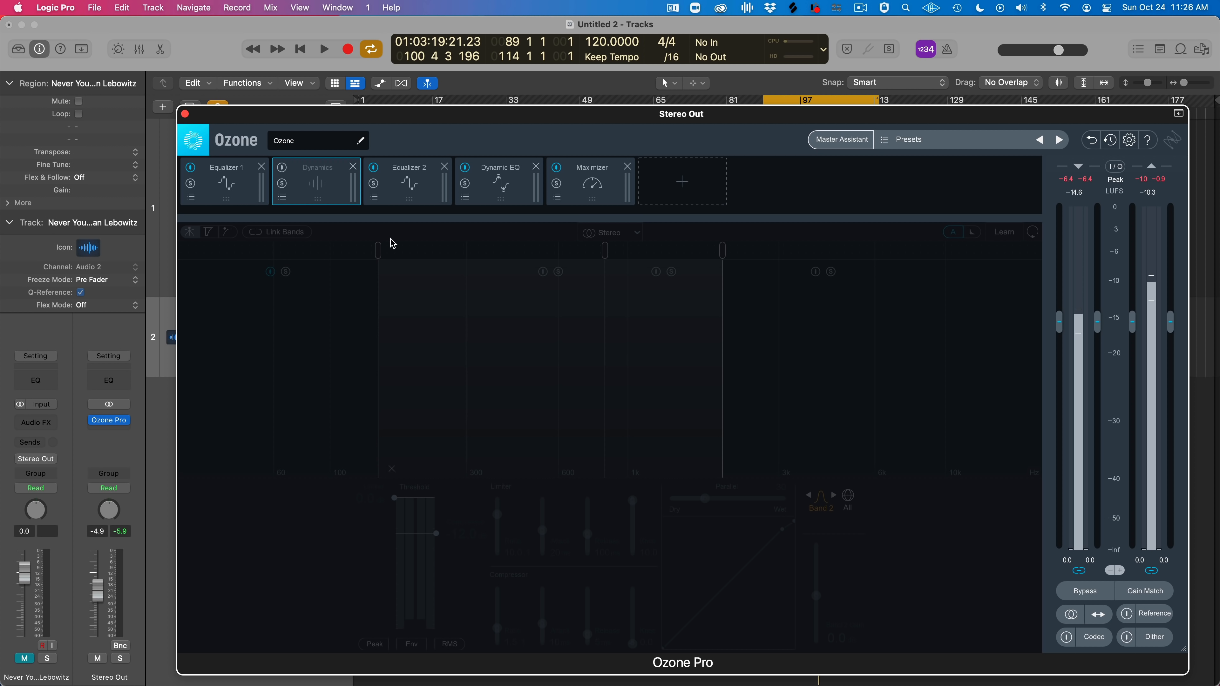
Review the settings Master Assistant suggested in the Equalizer 2, Dynamic EQ and Maximizer modules
click(408, 189)
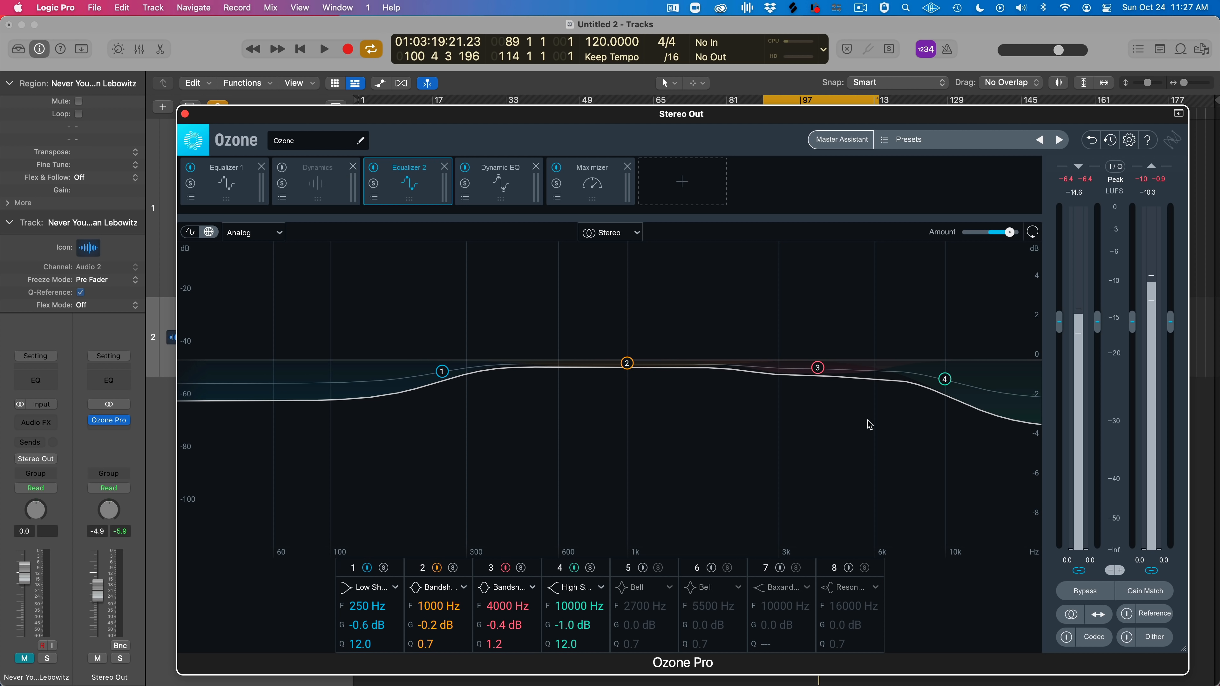
click(524, 183)
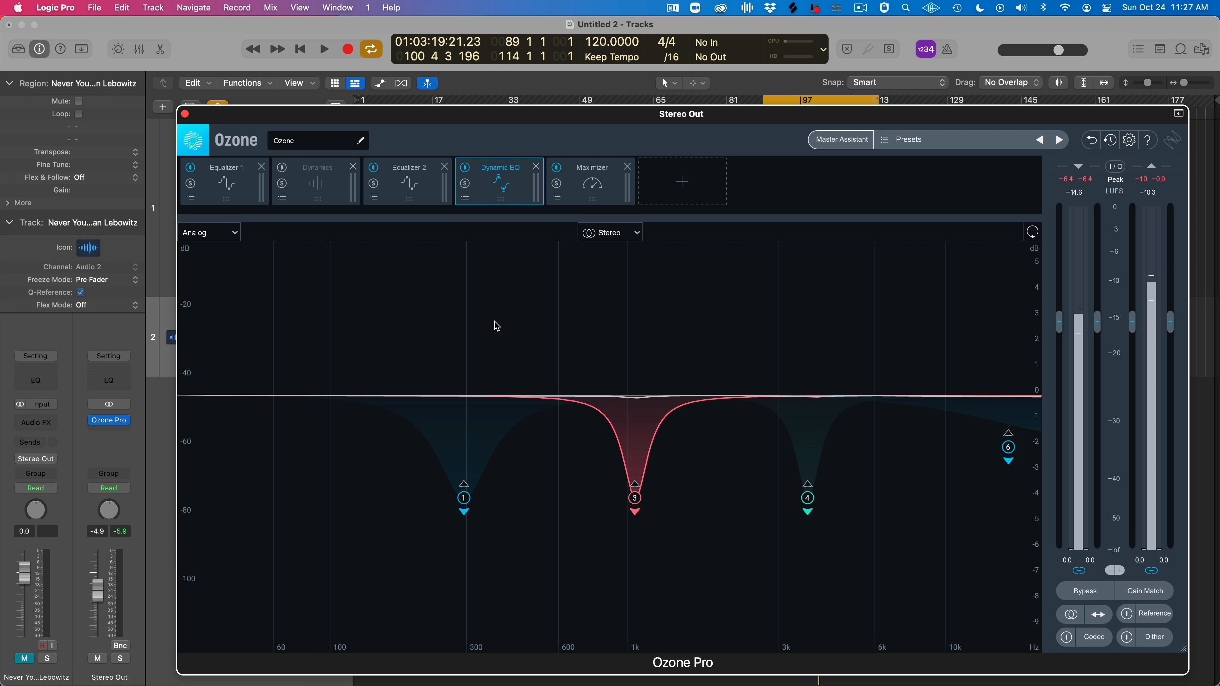
click(605, 180)
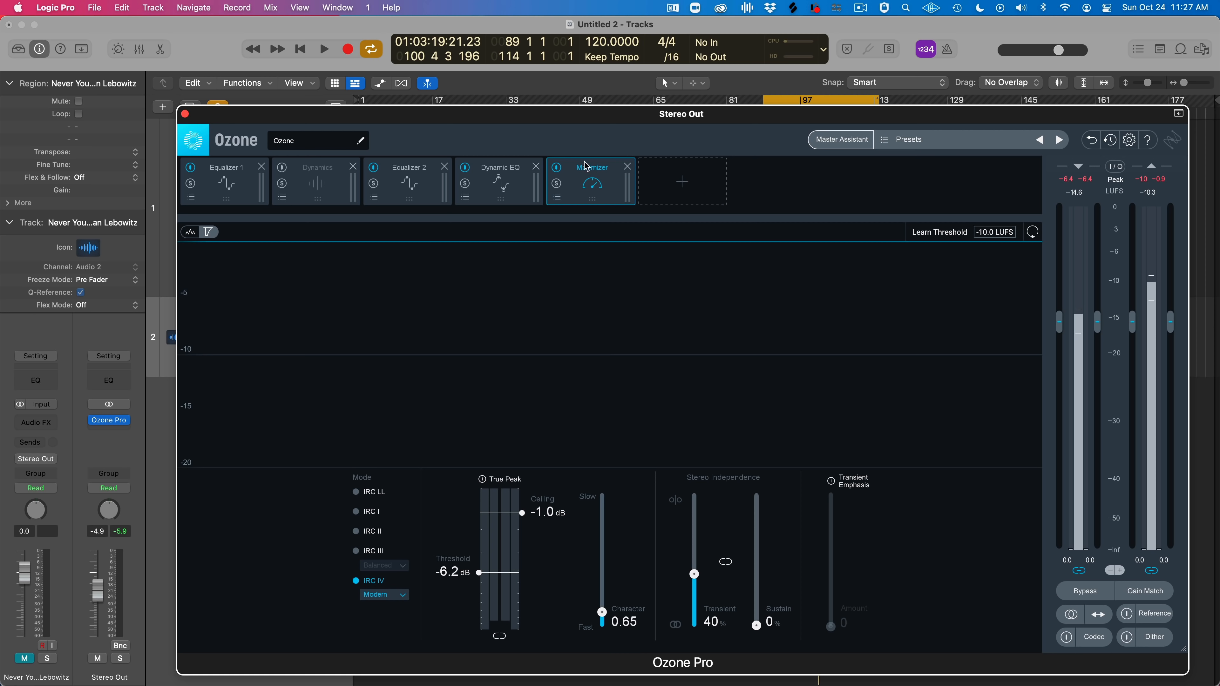
Reopen Master Assistant, choose Vintage modules and proceed to the analysis with Manual loudness, Medium intensity and Streaming destination
click(826, 144)
click(557, 404)
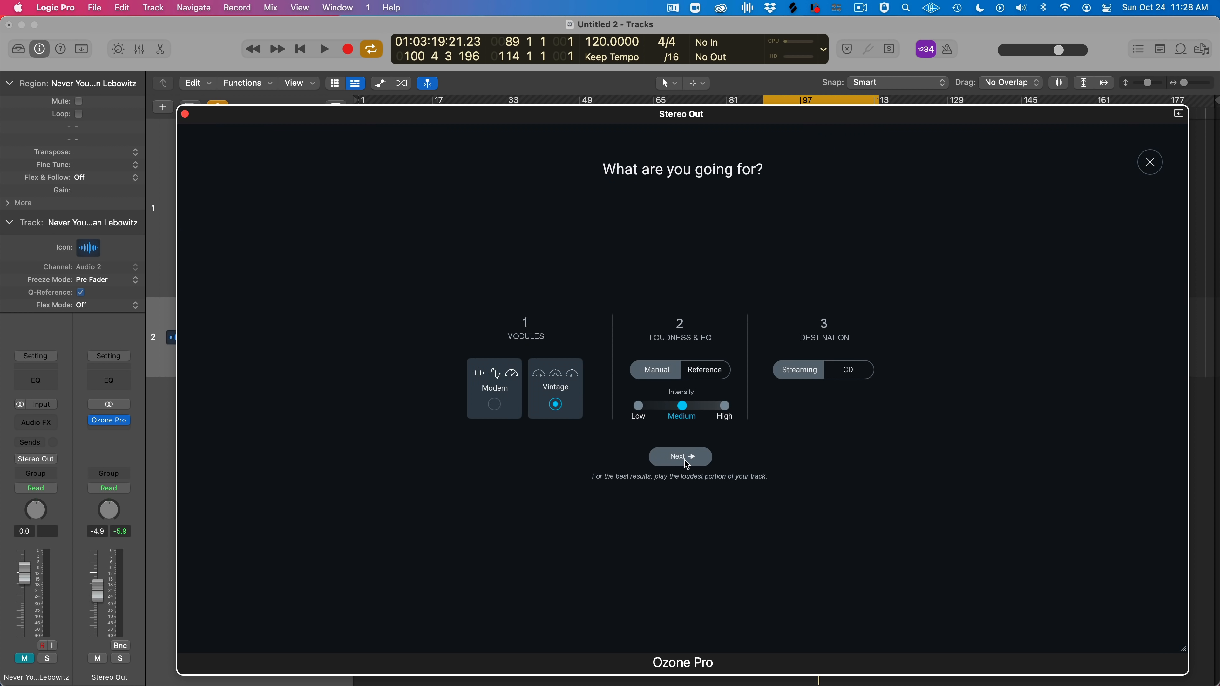
click(687, 462)
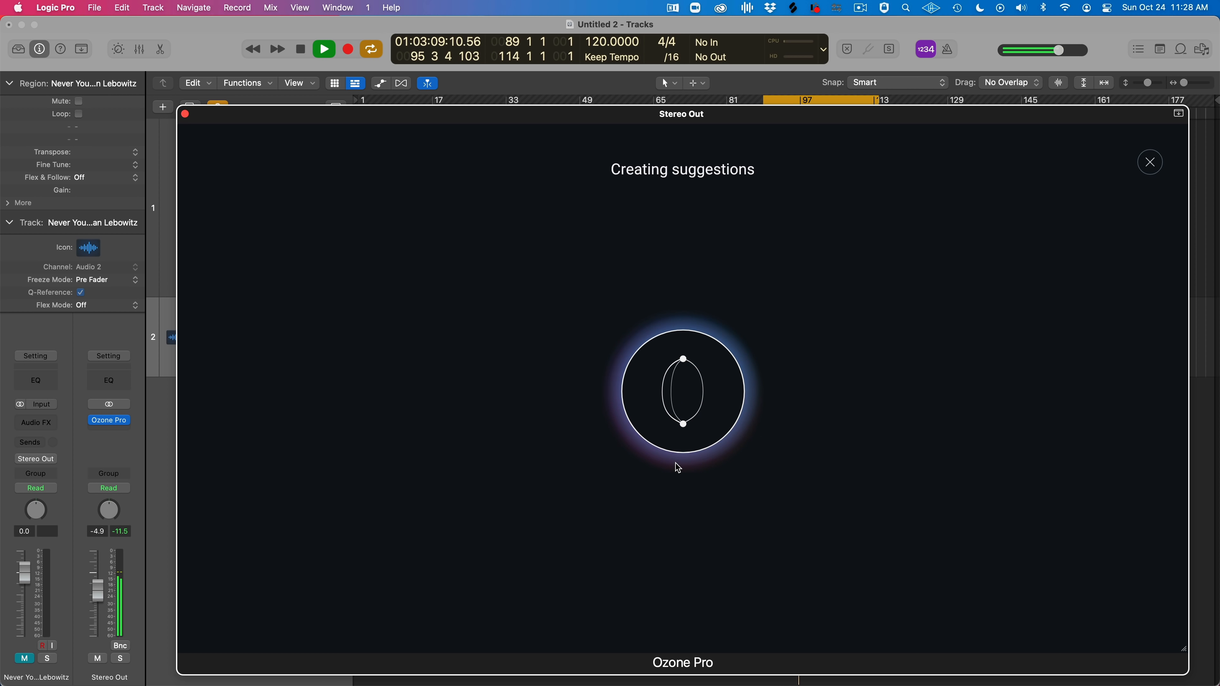
Play the looped section for the Master Assistant analysis and accept the suggested vintage chain
key(space)
drag(683, 435, 745, 436)
click(754, 387)
key(space)
click(1134, 624)
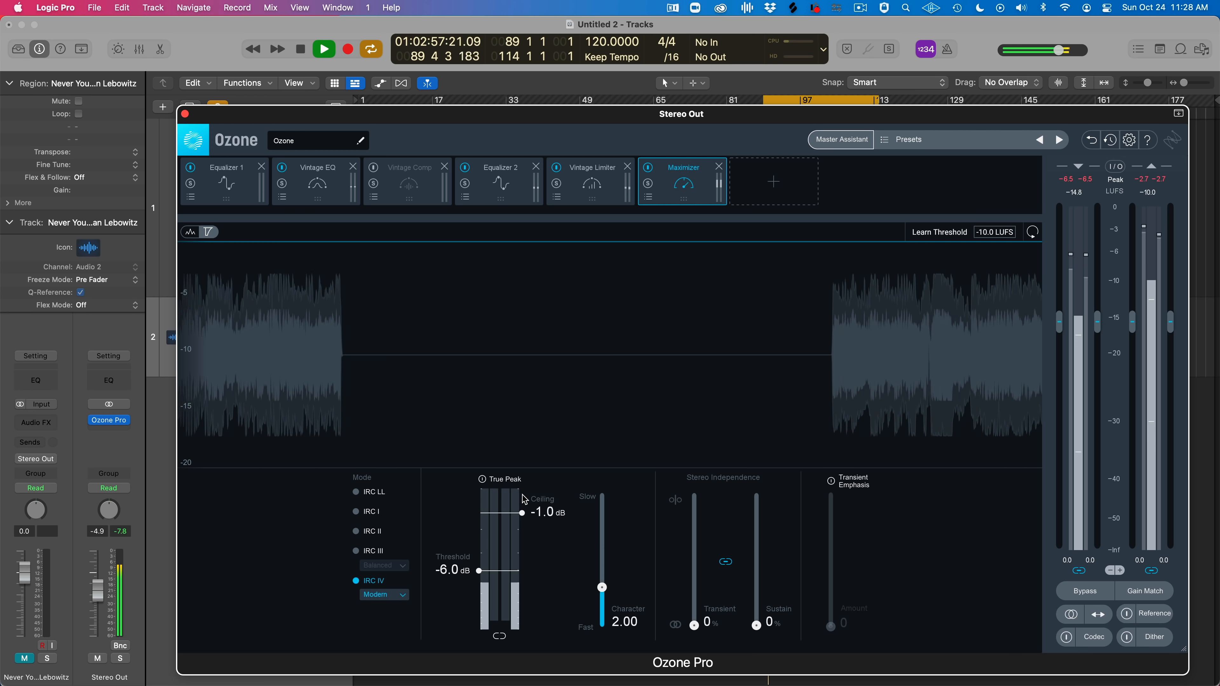
key(space)
Review the suggested settings in Equalizer 1, Vintage EQ, Vintage Comp, Equalizer 2 and Vintage Limiter
click(264, 174)
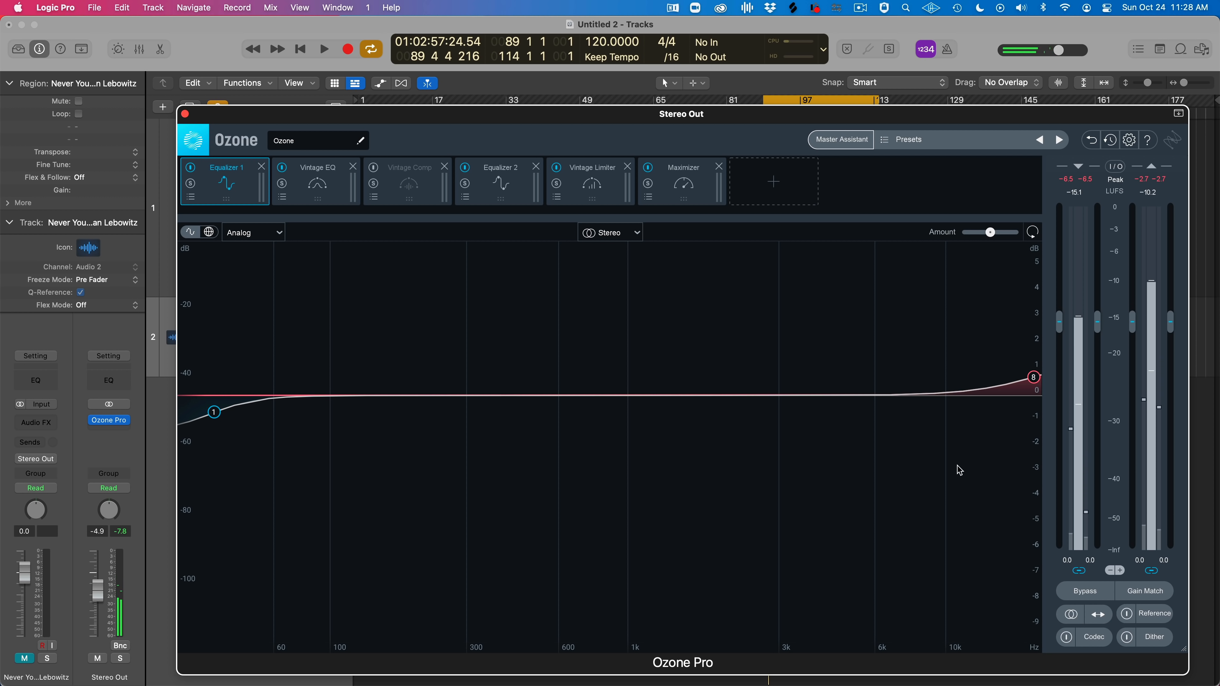
click(319, 184)
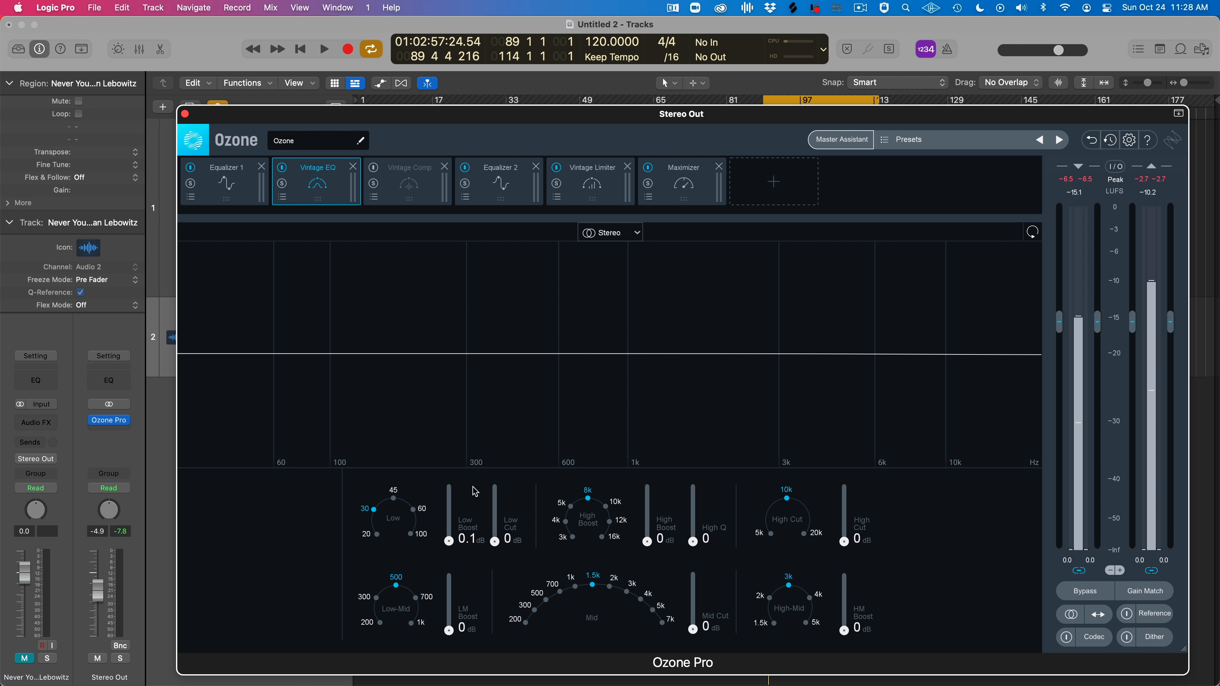
click(392, 186)
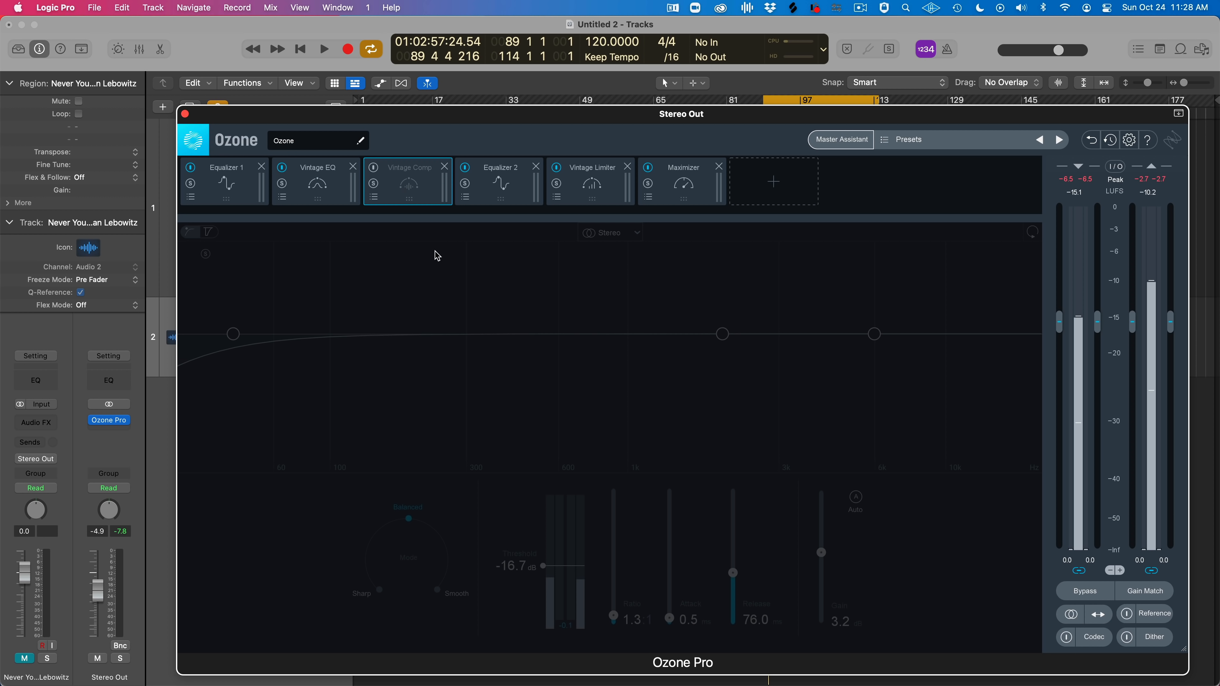
click(506, 183)
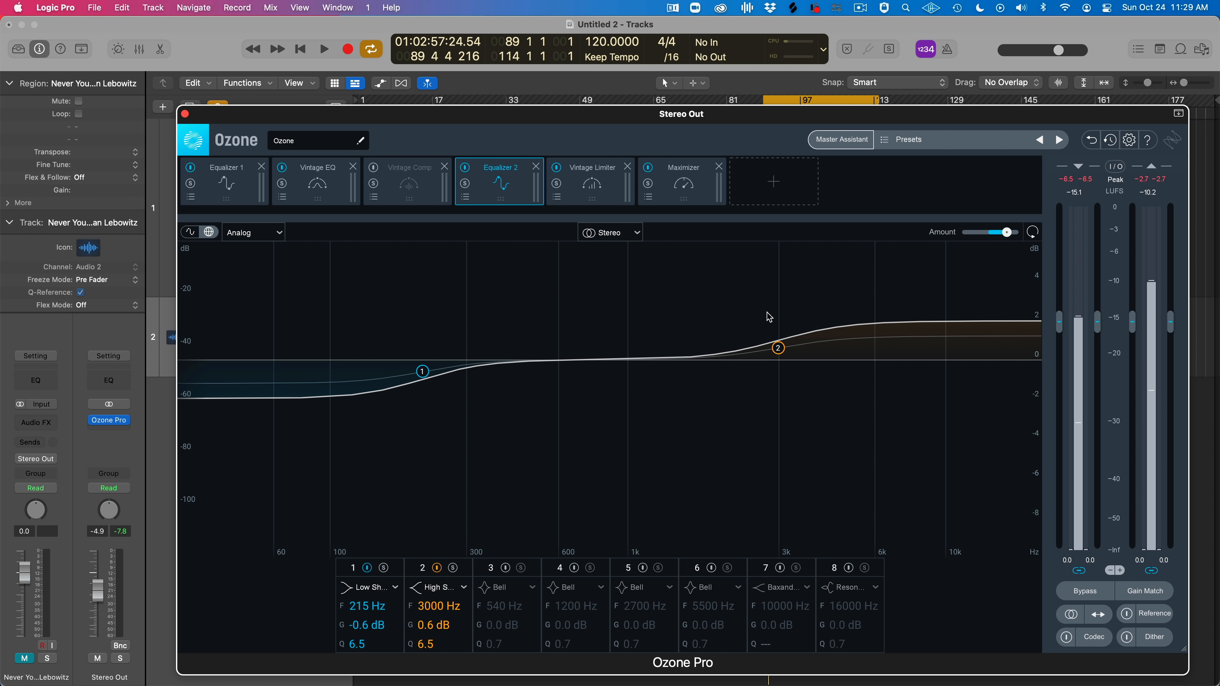
click(583, 178)
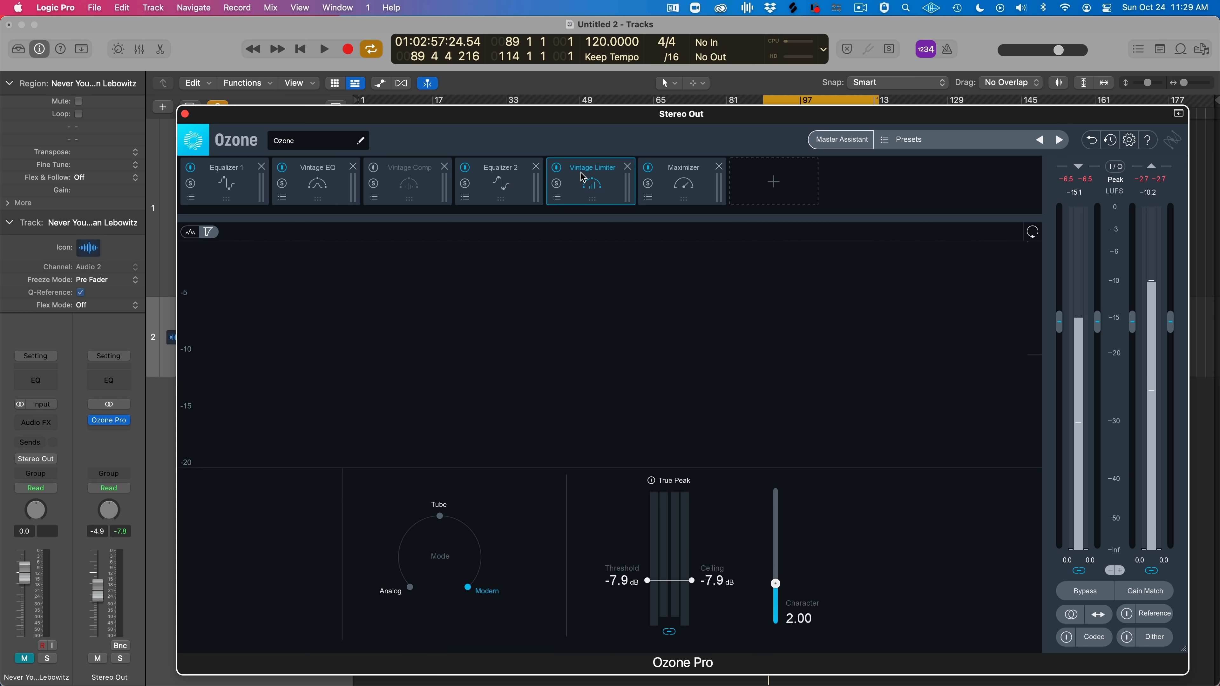
View the Maximizer settings, and remove every module from the vintage chain
click(682, 180)
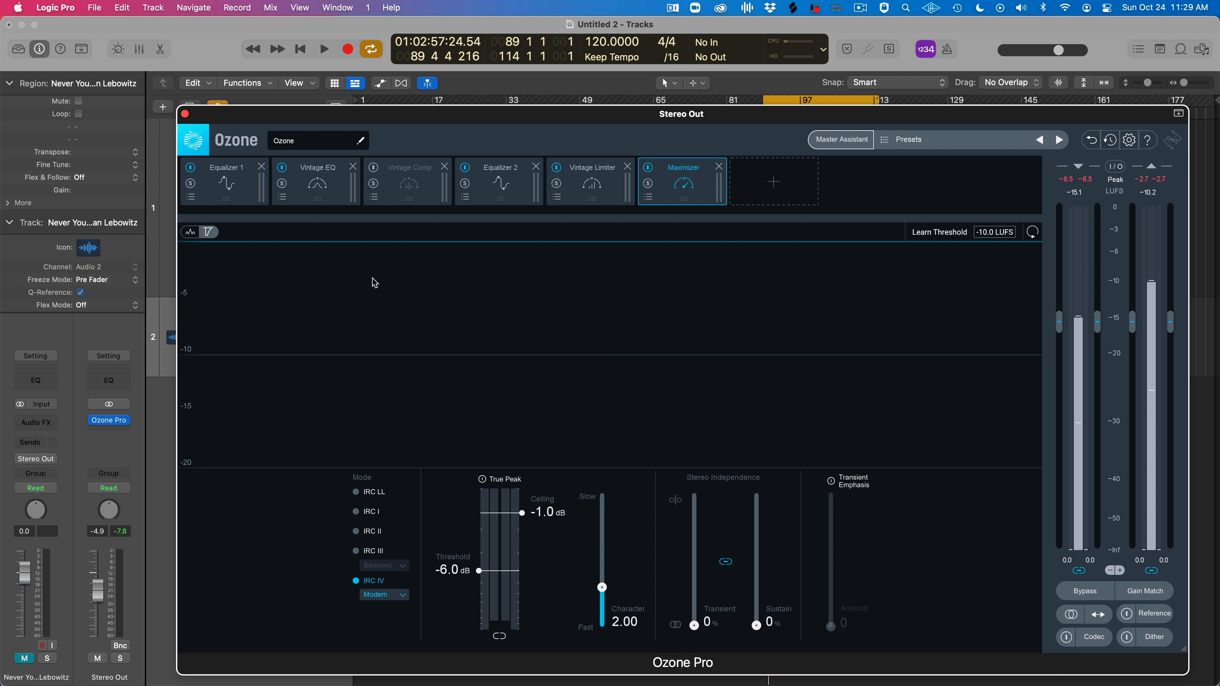
click(262, 167)
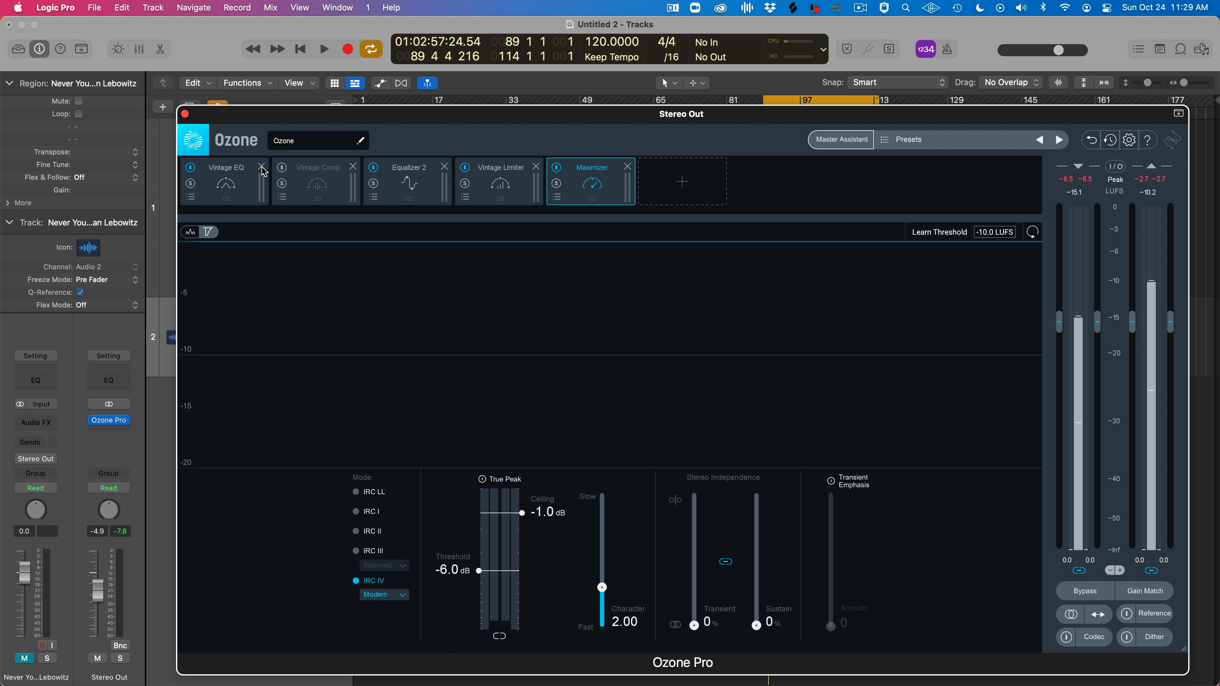
click(262, 167)
click(262, 167)
click(262, 168)
click(262, 167)
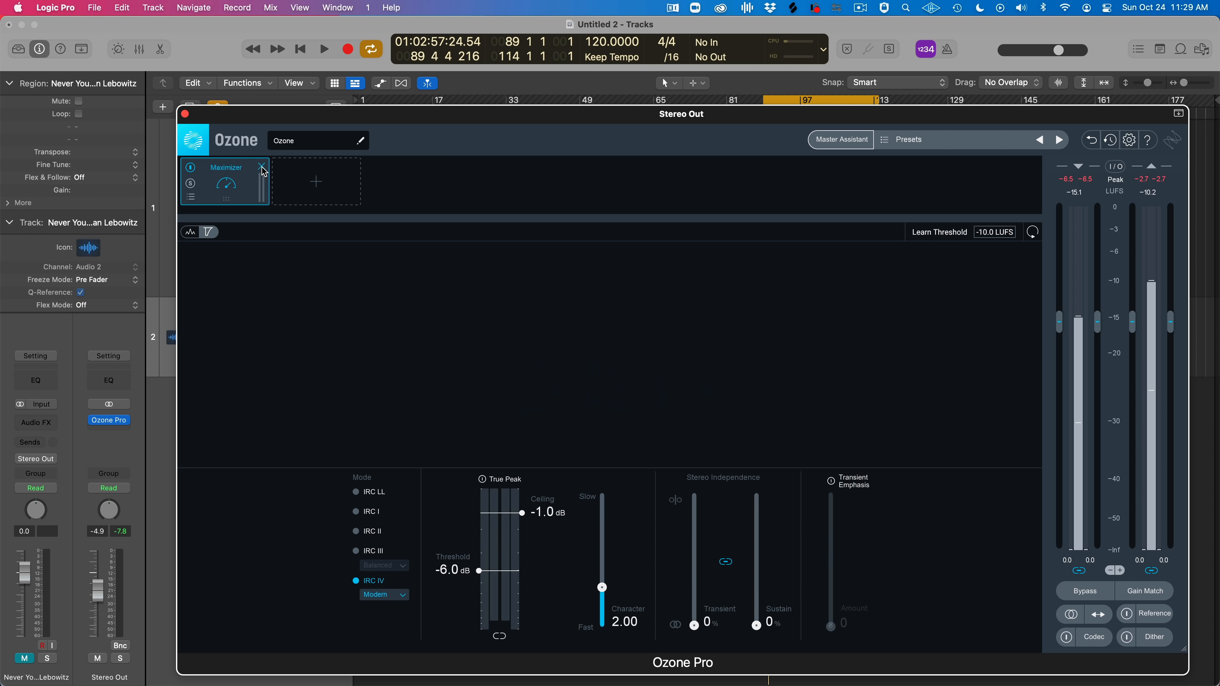
click(262, 167)
Build a new module chain with Equalizer 1, Equalizer 2, Dynamic EQ, Vintage EQ and Match EQ
click(250, 180)
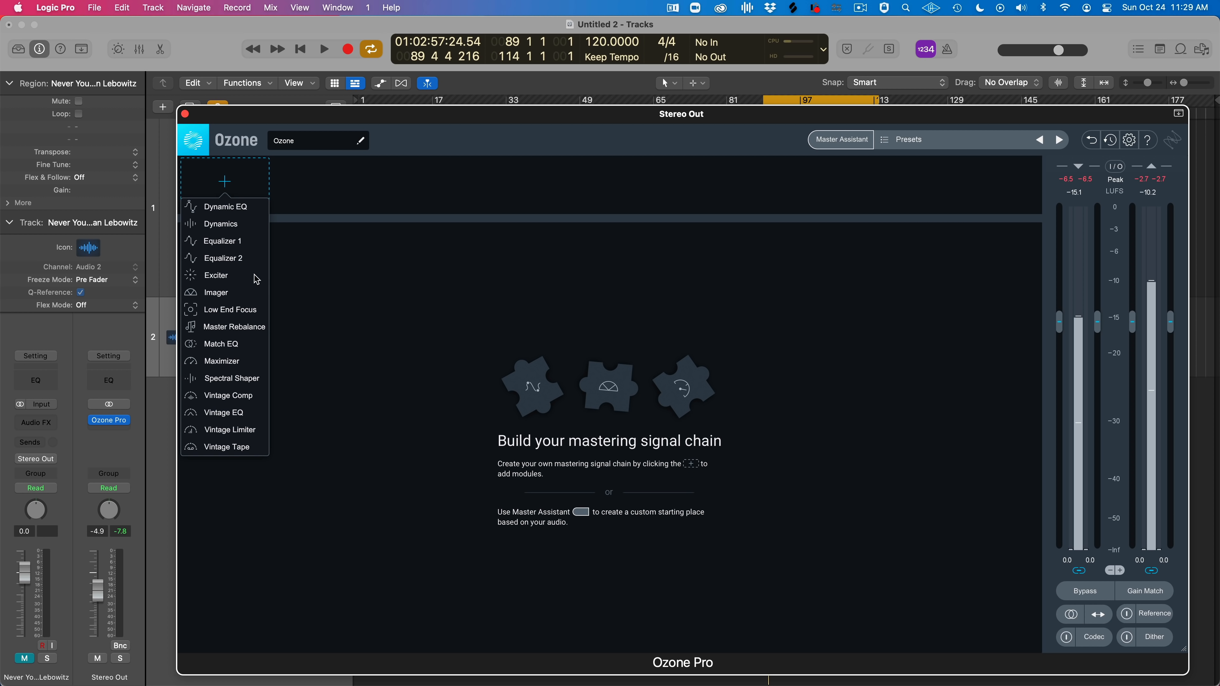
click(230, 240)
click(314, 181)
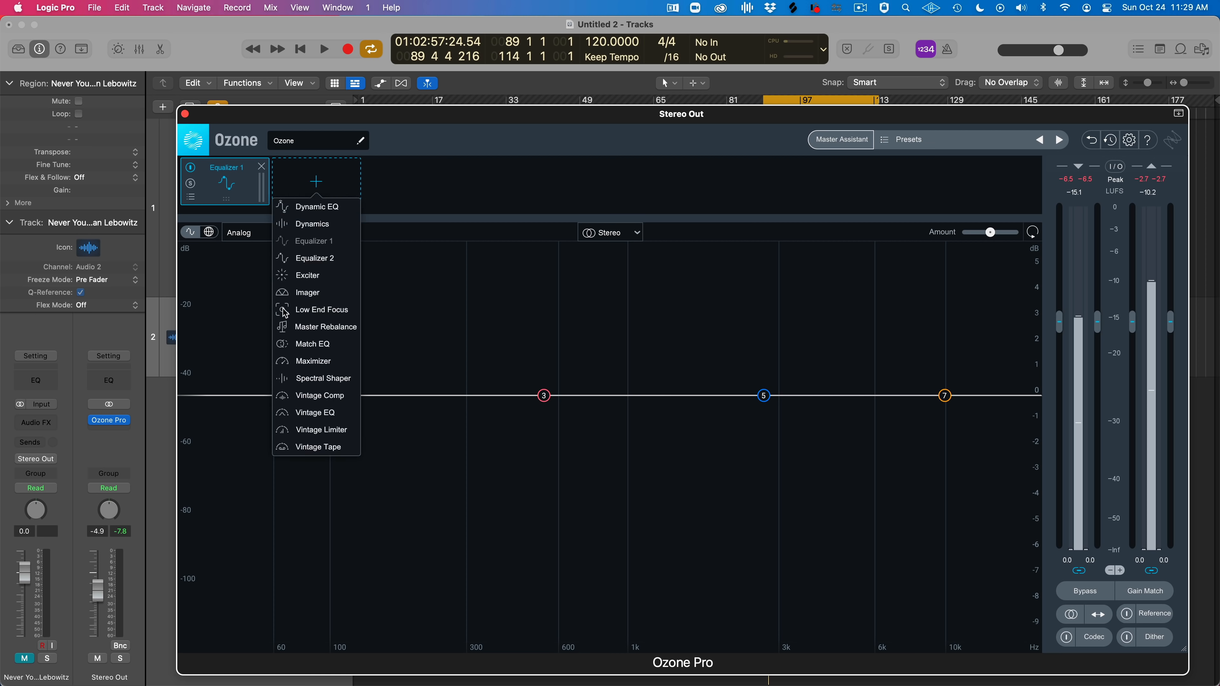
click(313, 259)
click(391, 193)
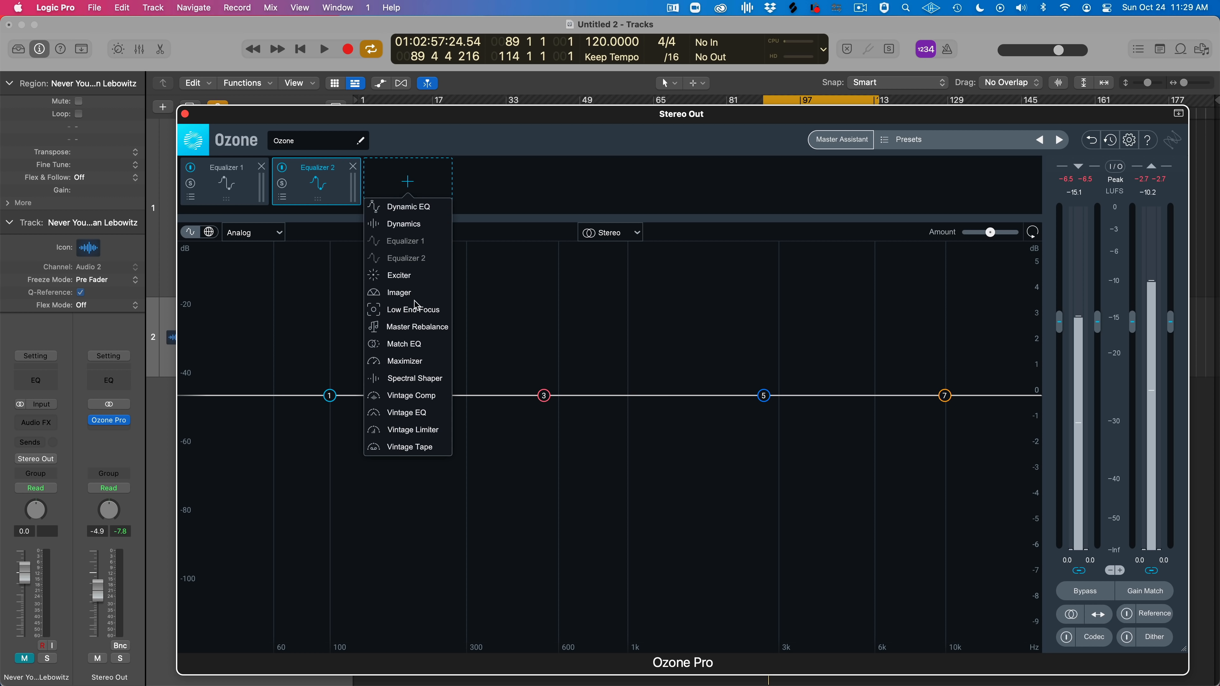
click(409, 206)
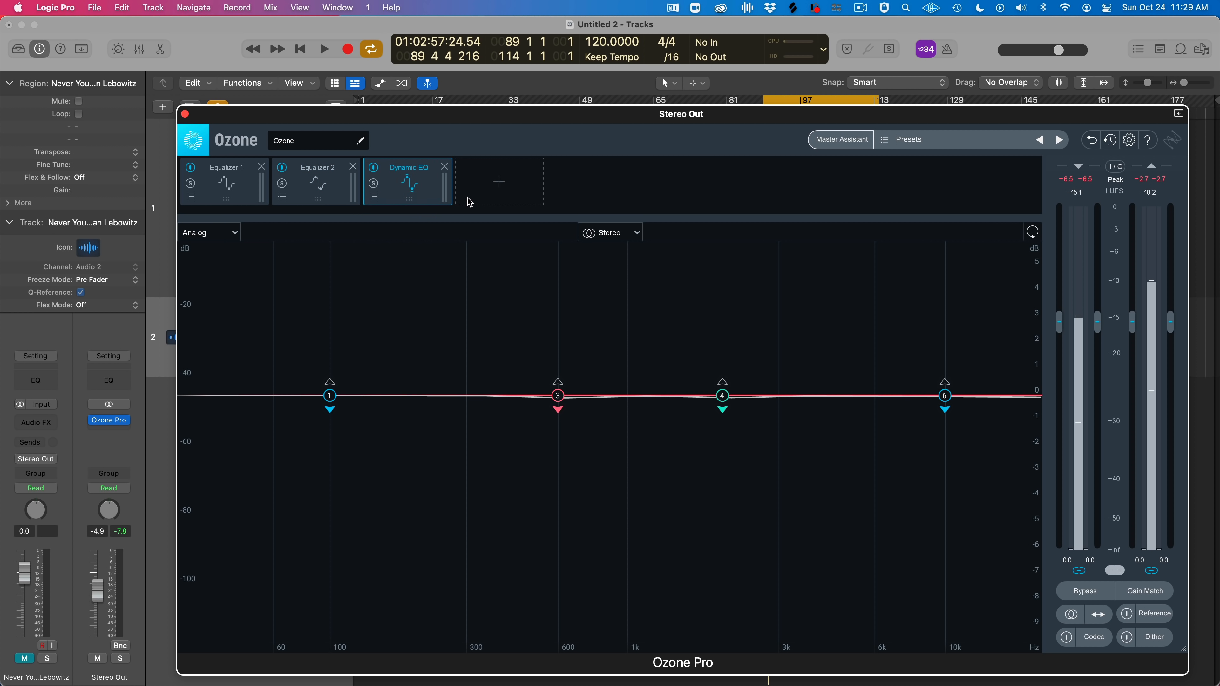
click(471, 195)
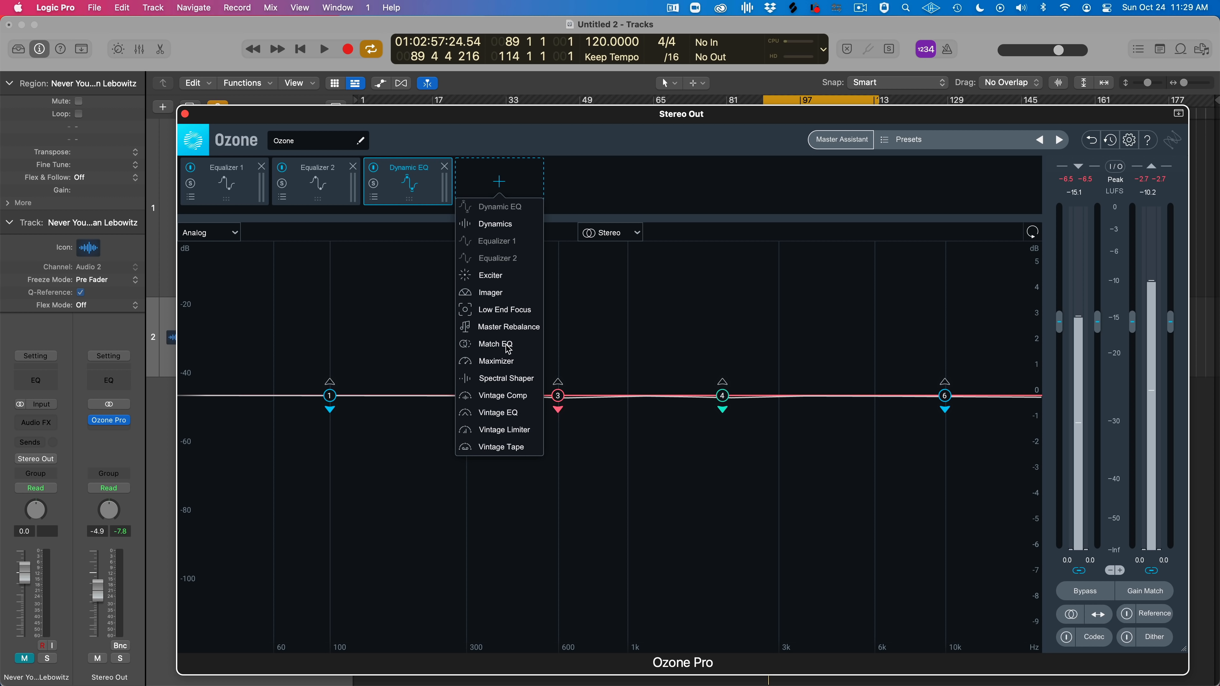
click(500, 414)
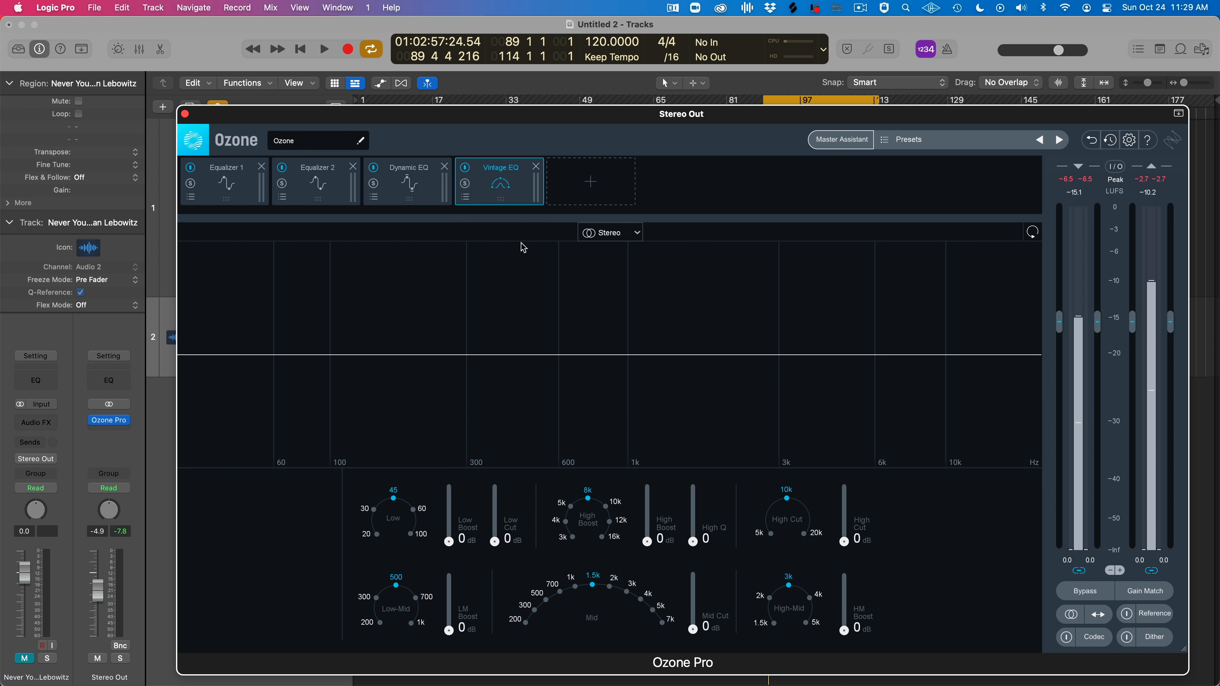
click(580, 198)
click(598, 346)
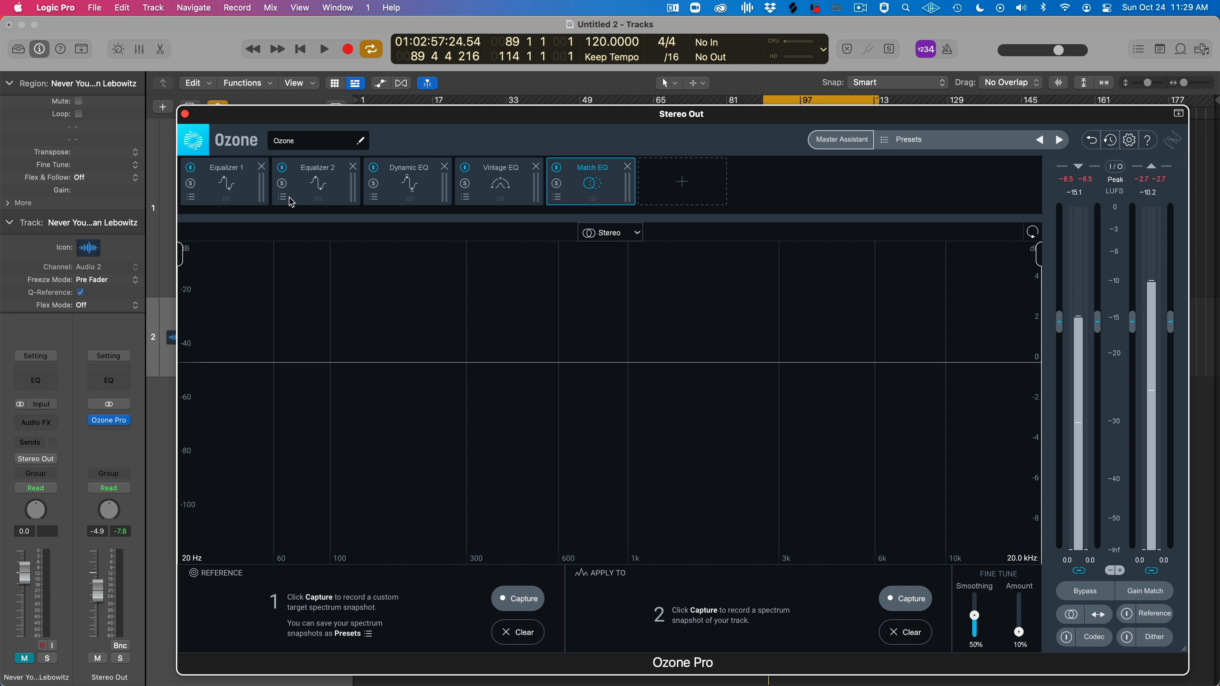
In Equalizer 1, add bands 2, 4, 6 and 8, with band 4 at about 1044 Hz and band 8 as a low-pass at about 13968 Hz
click(230, 196)
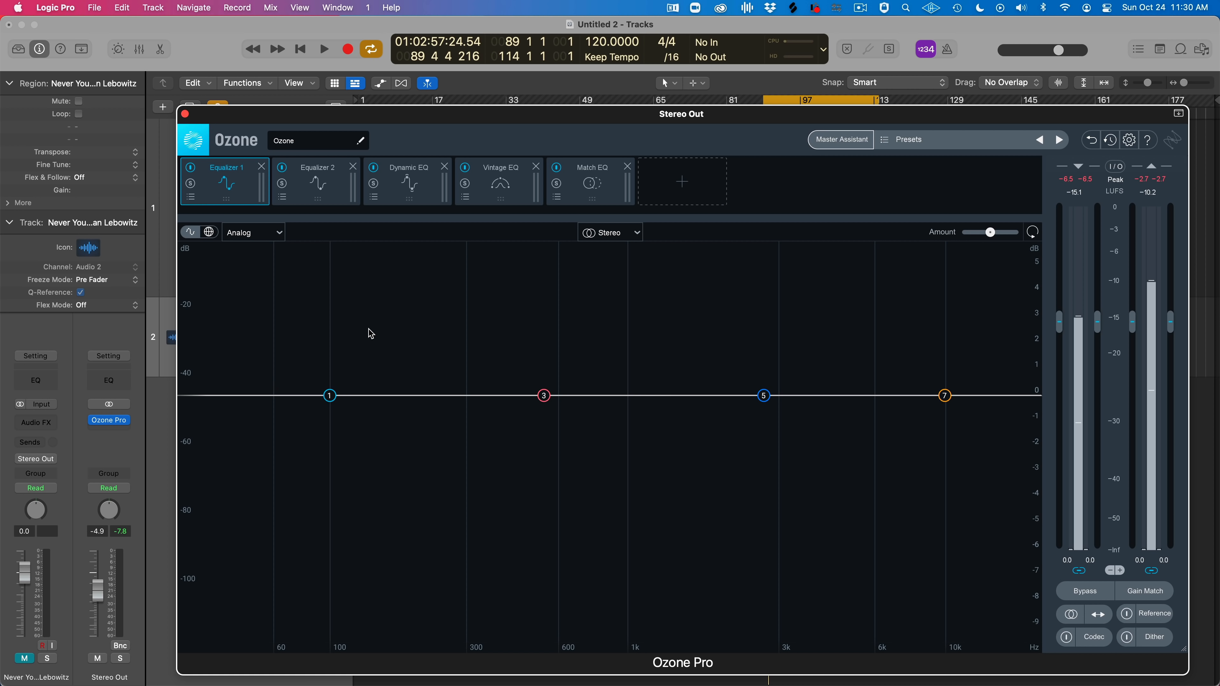
click(430, 396)
click(634, 396)
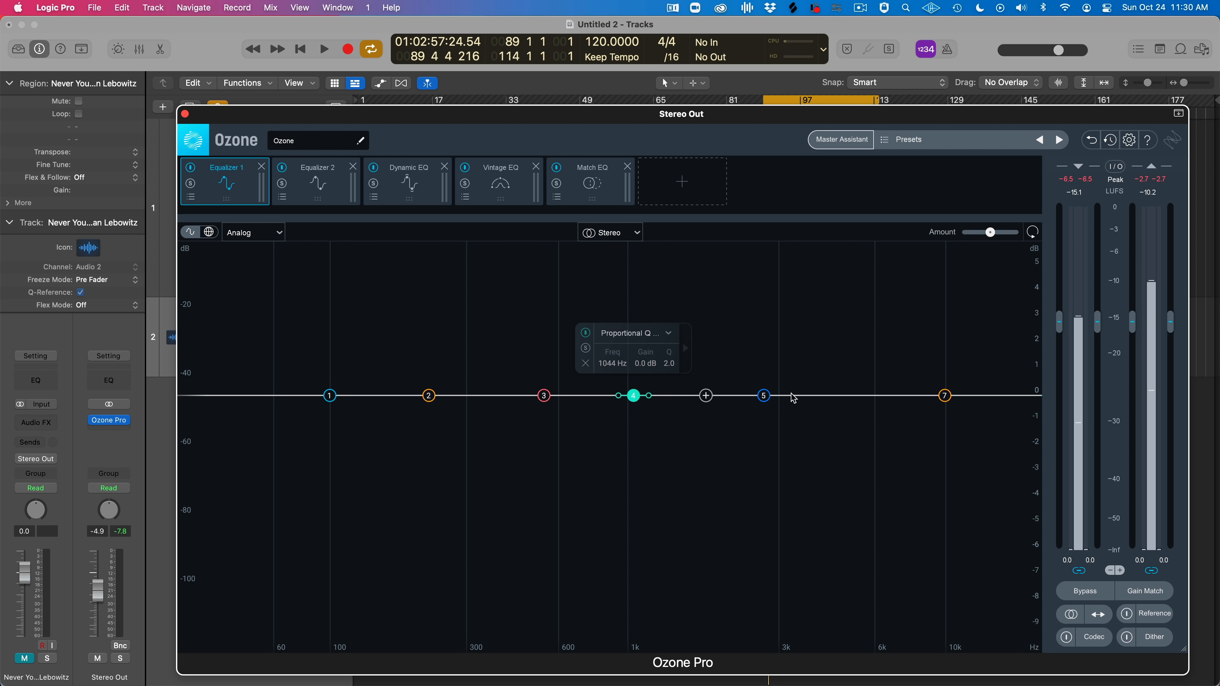
click(847, 395)
click(992, 396)
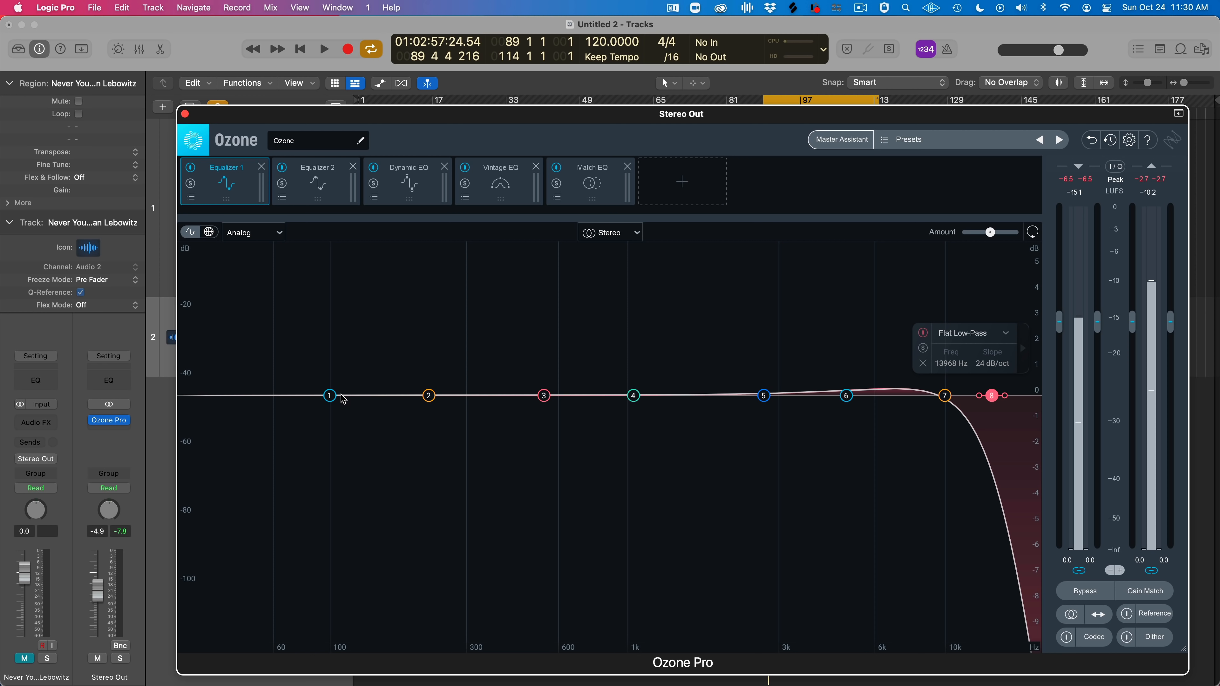
Boost band 2 at 225 Hz by about 1.6 dB and look through its available filter shapes
click(429, 397)
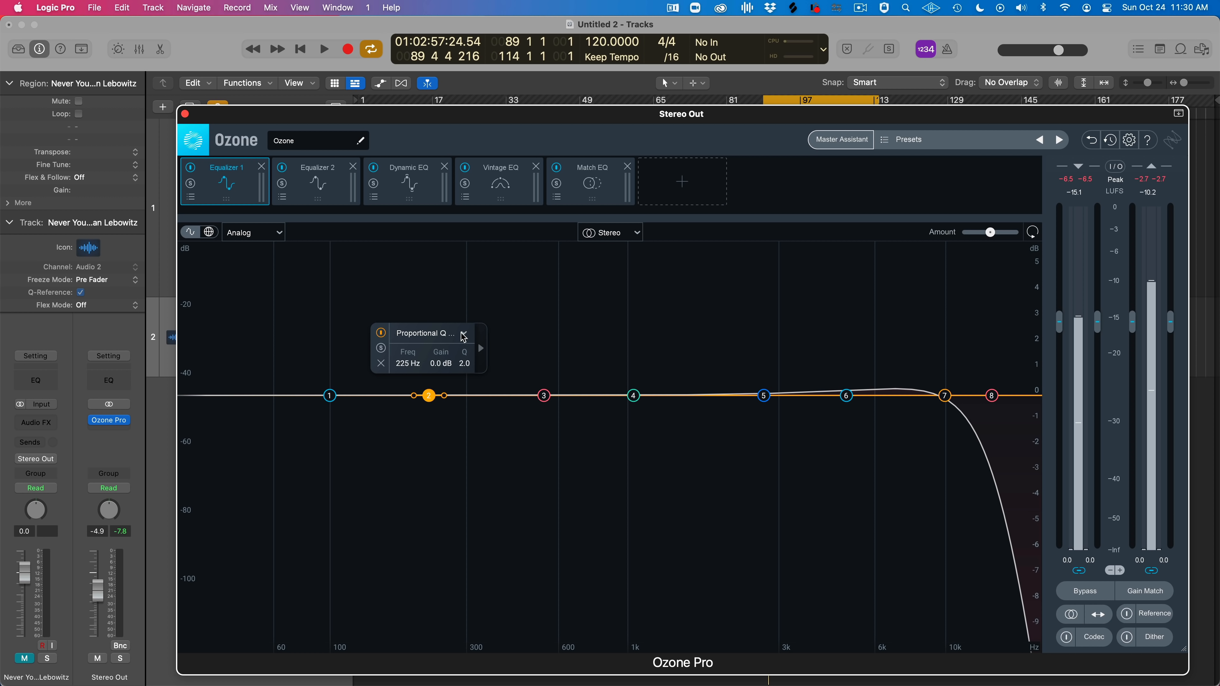
drag(429, 396, 429, 354)
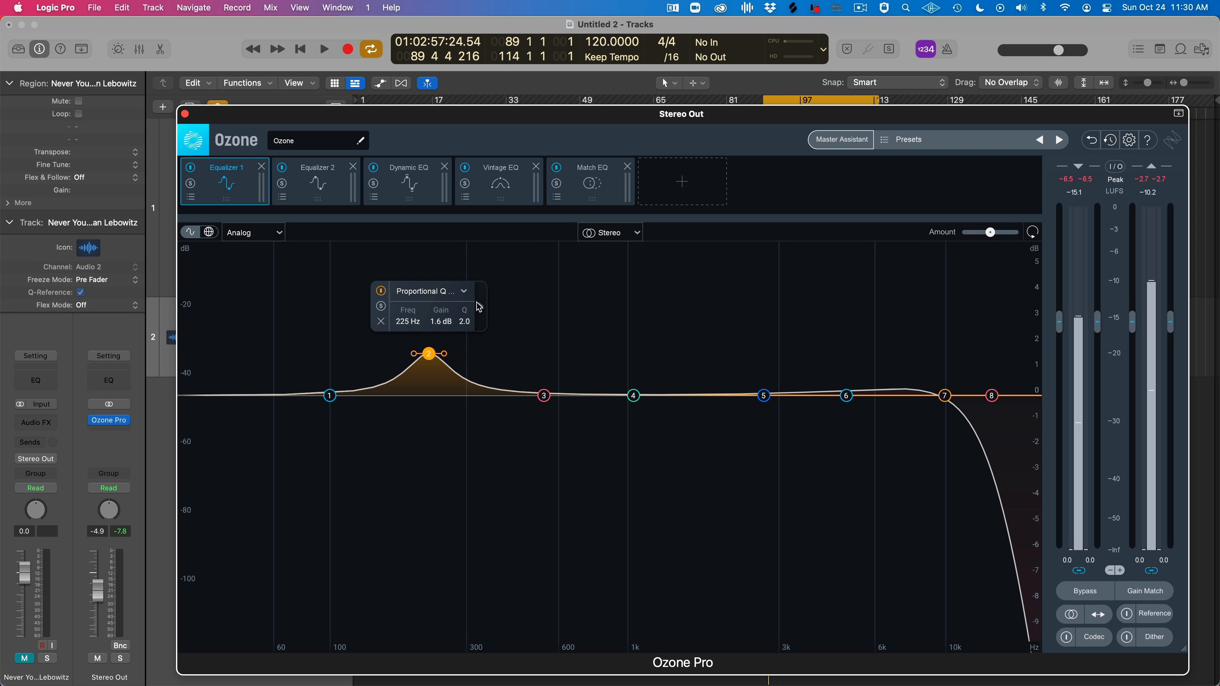
click(464, 292)
mouse_move(446, 330)
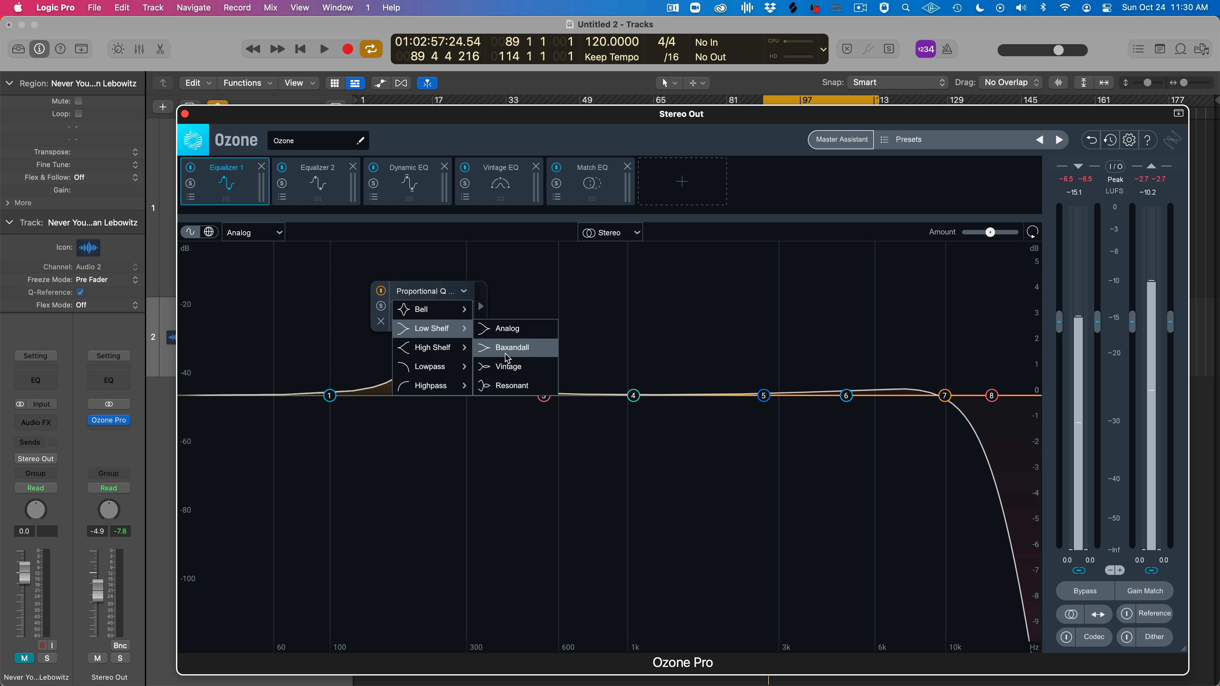
mouse_move(433, 357)
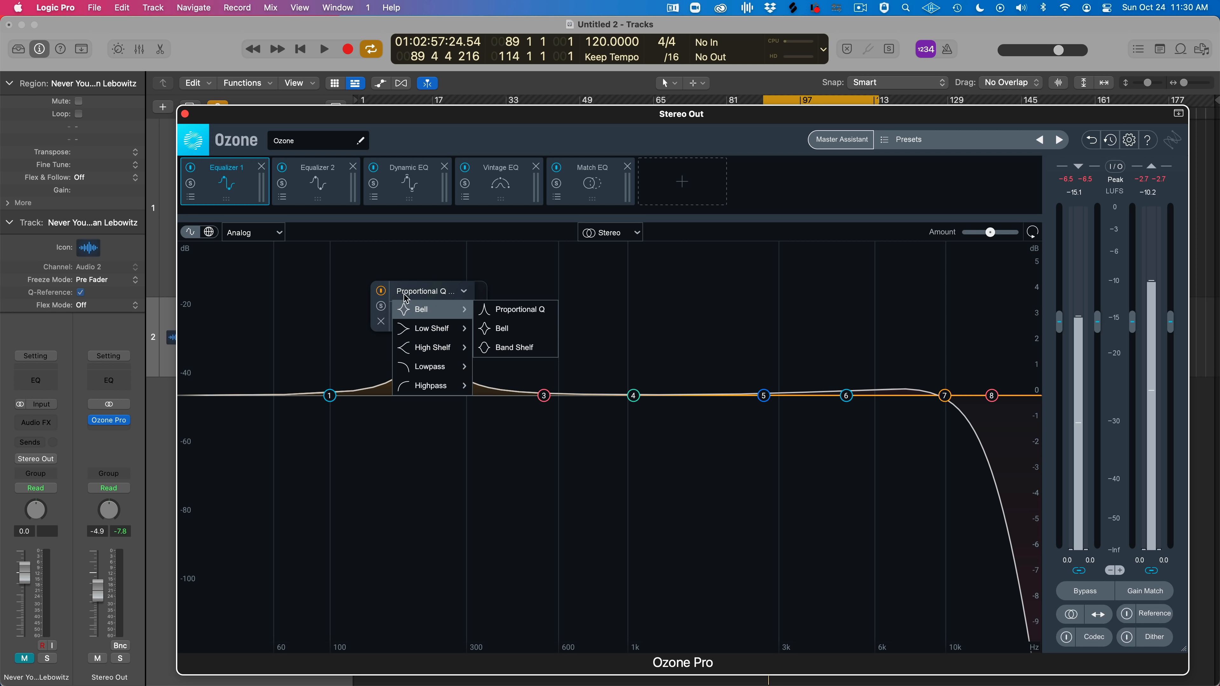
click(353, 297)
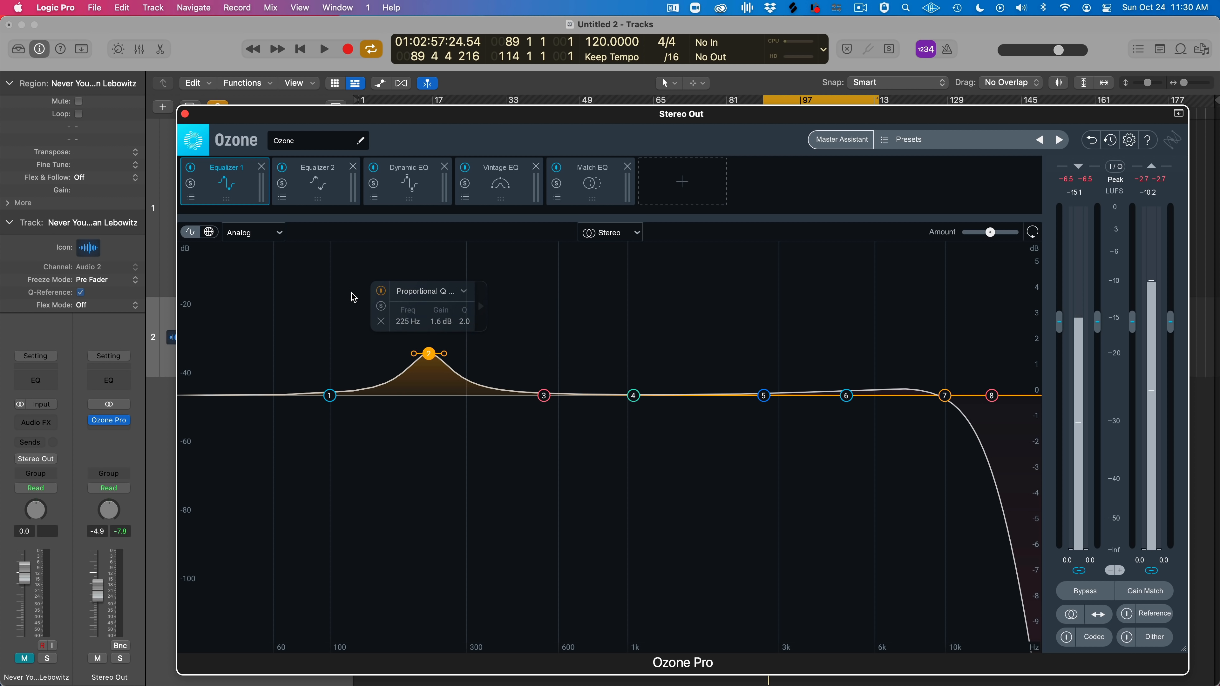
Delete the Flat Low-Pass band 8 and boost the Baxandall Treble band by about 1.3 dB
click(992, 395)
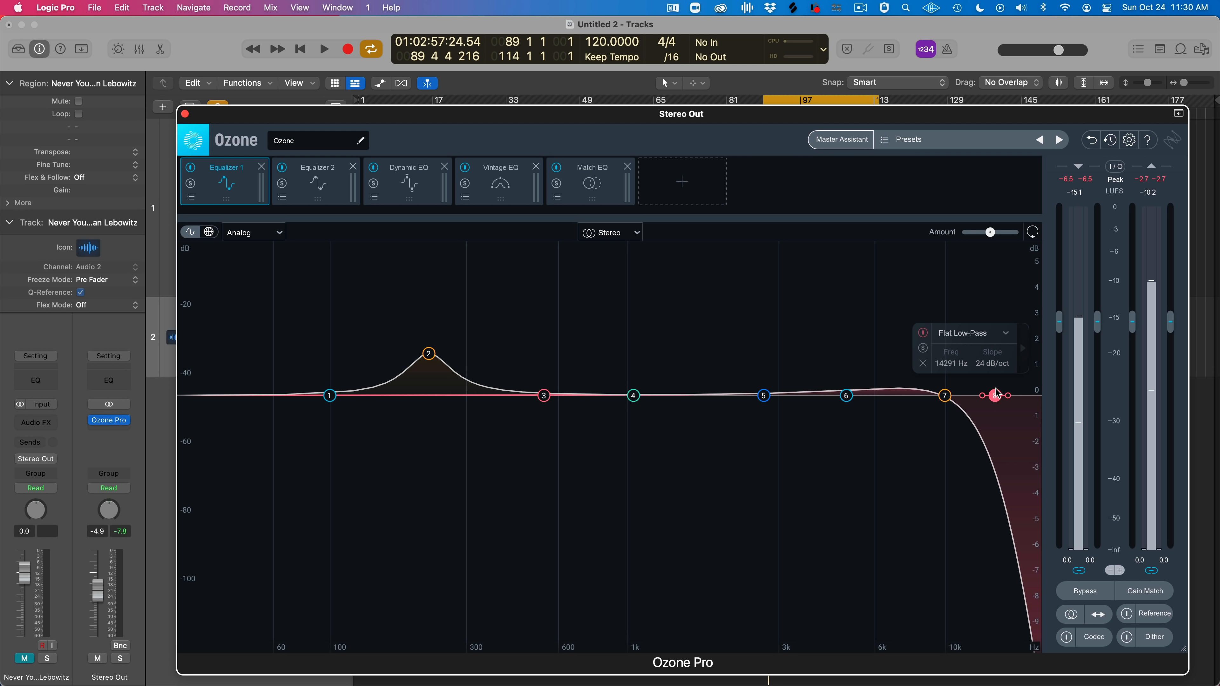
click(923, 364)
drag(945, 396, 945, 361)
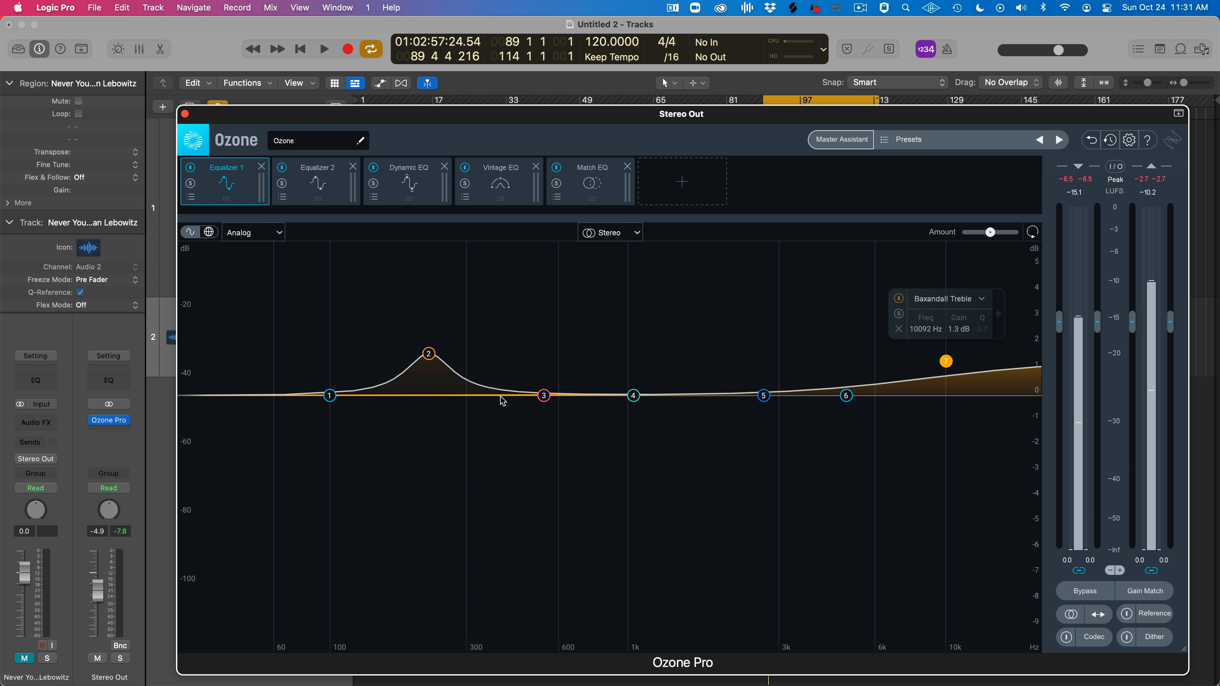
Try band 1 at different spots on the graph, and delete bands 1 and 2
click(330, 398)
drag(330, 407, 530, 466)
drag(325, 442, 259, 395)
click(211, 364)
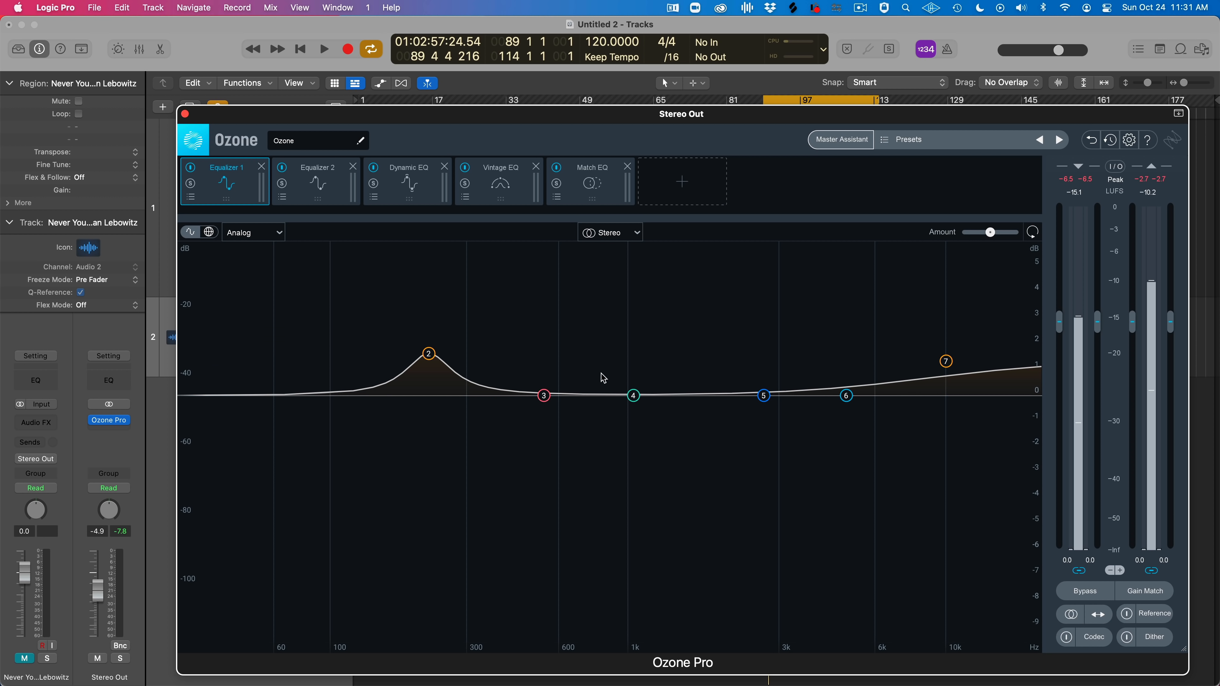
click(429, 353)
click(380, 321)
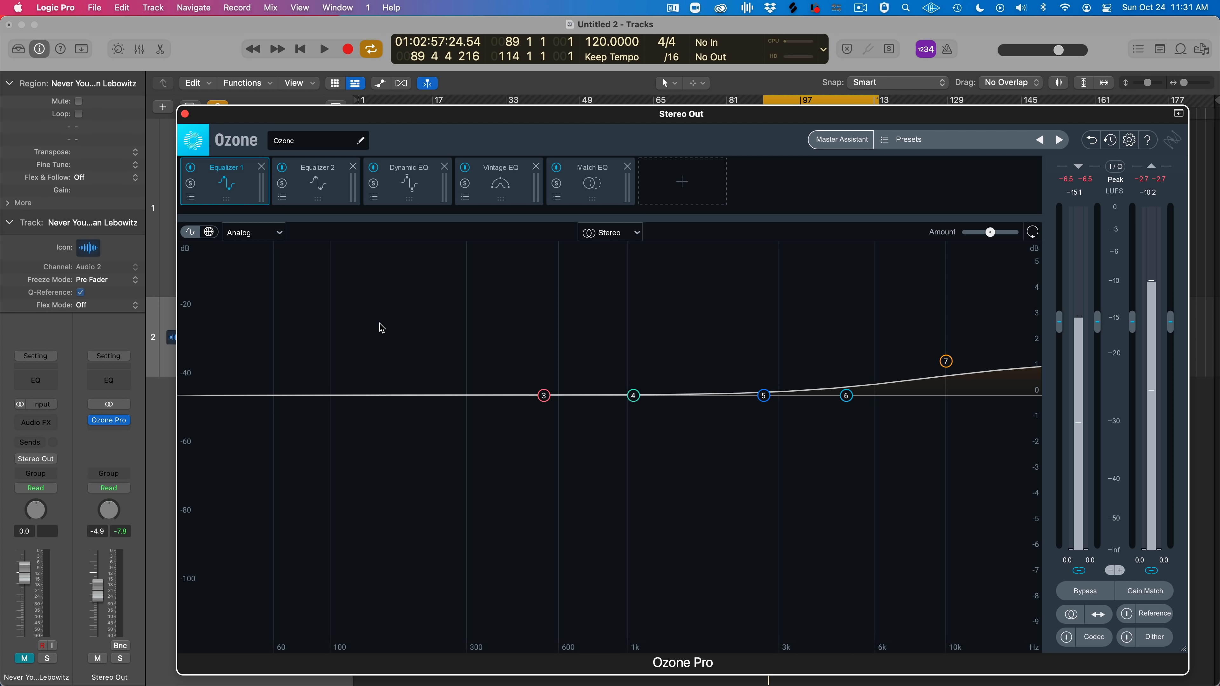
Add a low shelf at about 93 Hz with 5.0 dB gain, and try a Proportional Q boost at about 1821 Hz before deleting it
double_click(321, 267)
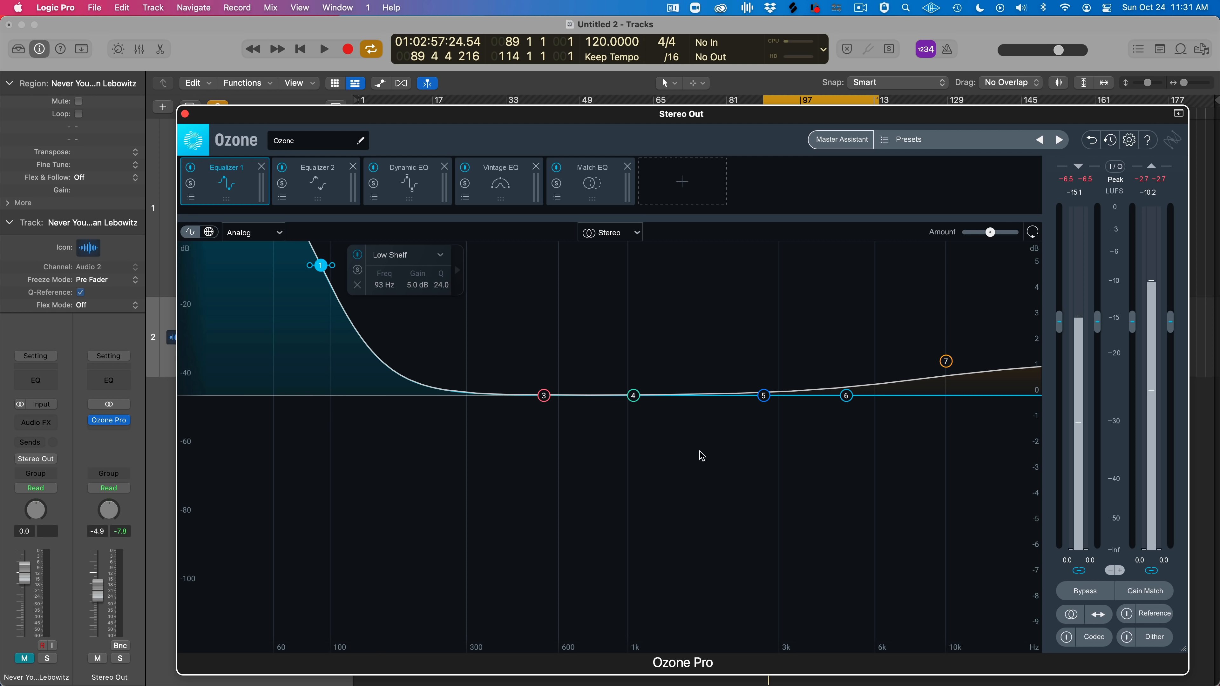
double_click(697, 276)
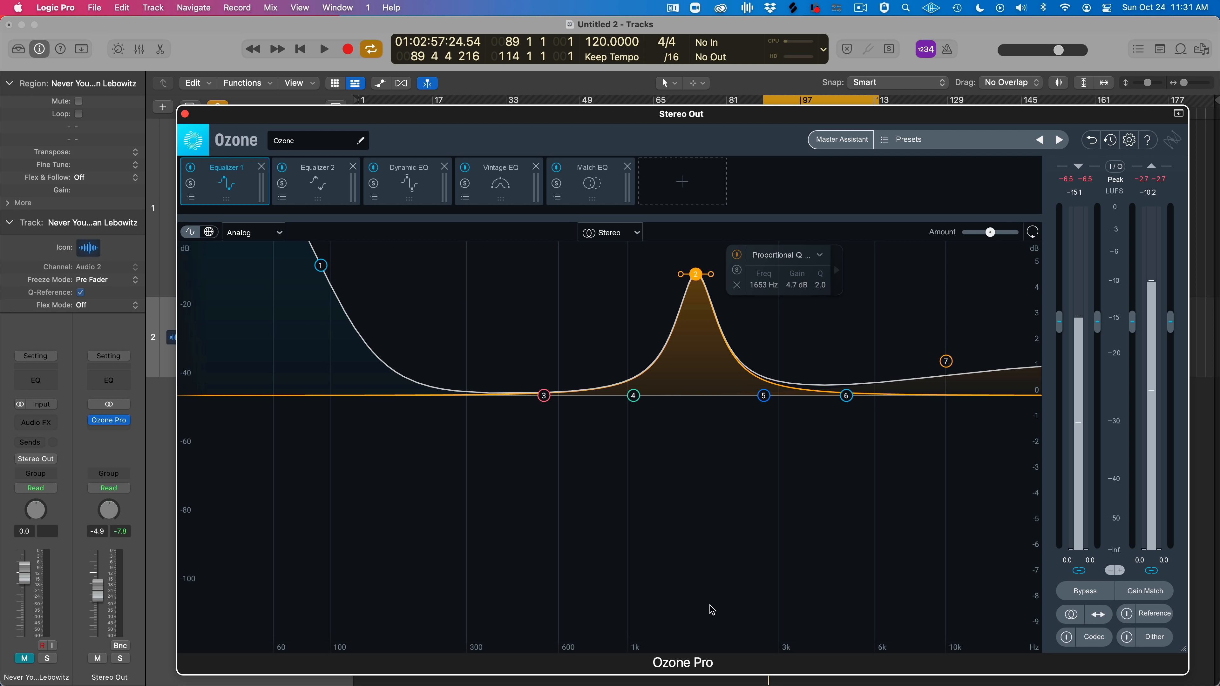
mouse_move(688, 281)
mouse_down()
mouse_move(445, 281)
mouse_move(724, 280)
mouse_move(698, 280)
mouse_move(694, 577)
mouse_move(689, 392)
mouse_move(712, 282)
mouse_up()
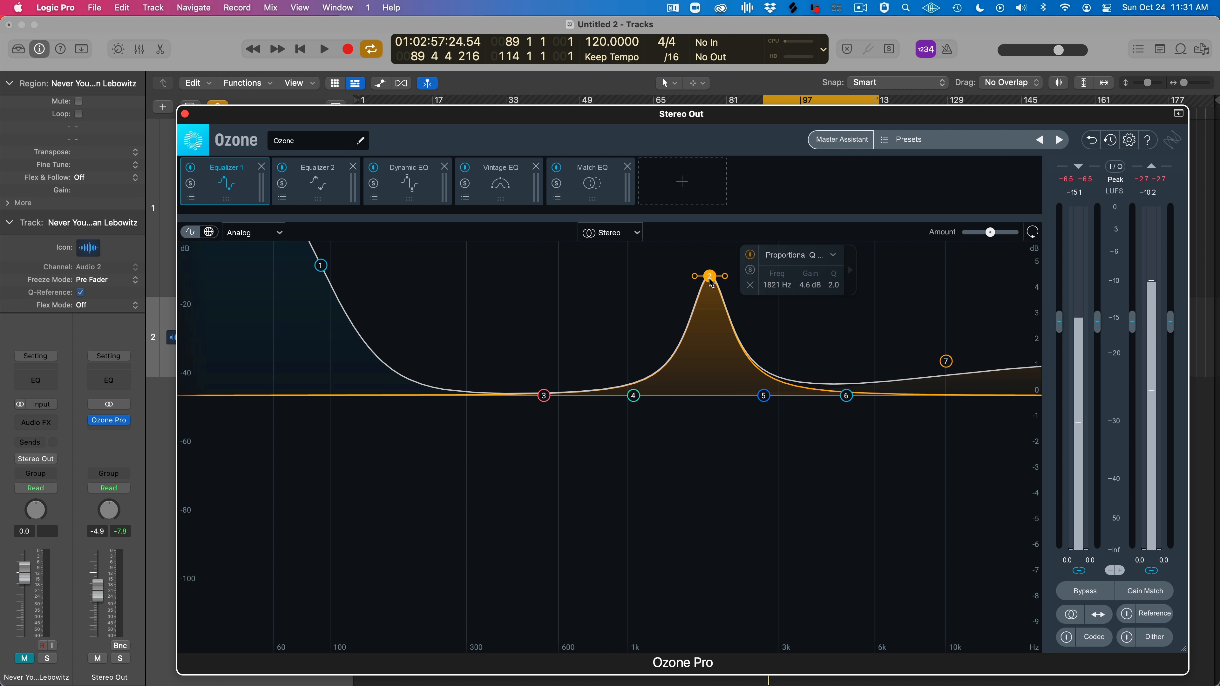
click(750, 285)
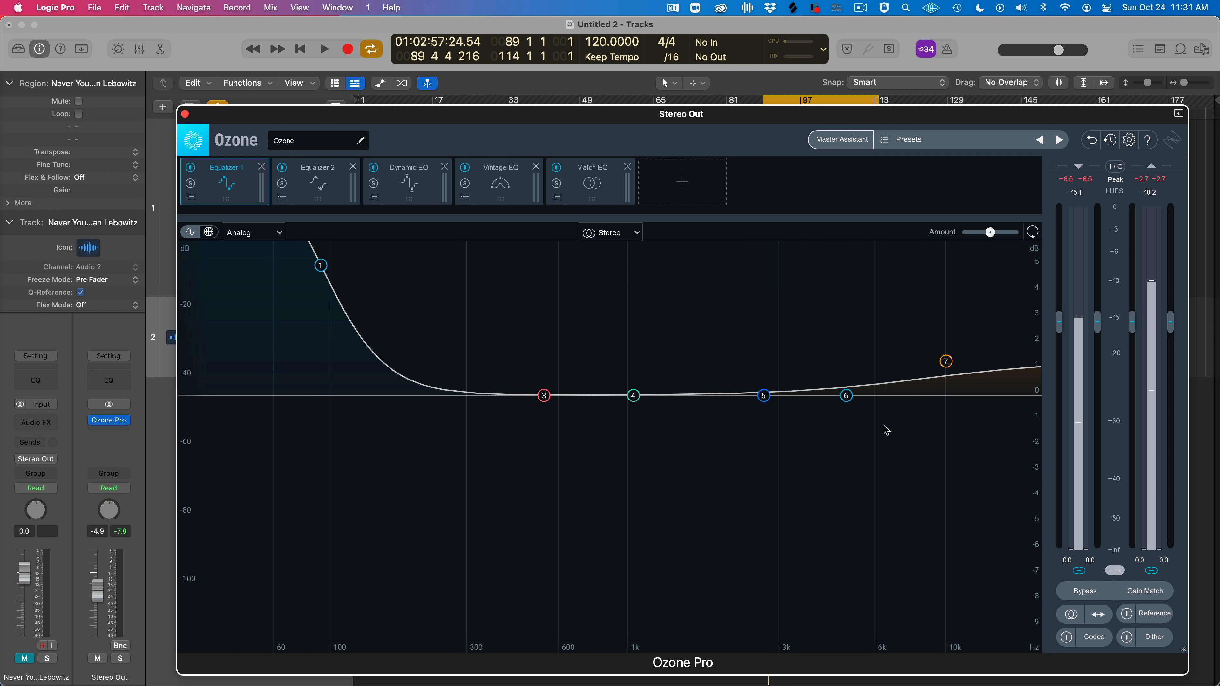
Reset the gains of bands 7 and 1 to 0 dB and switch to the view listing every band's parameters
double_click(946, 364)
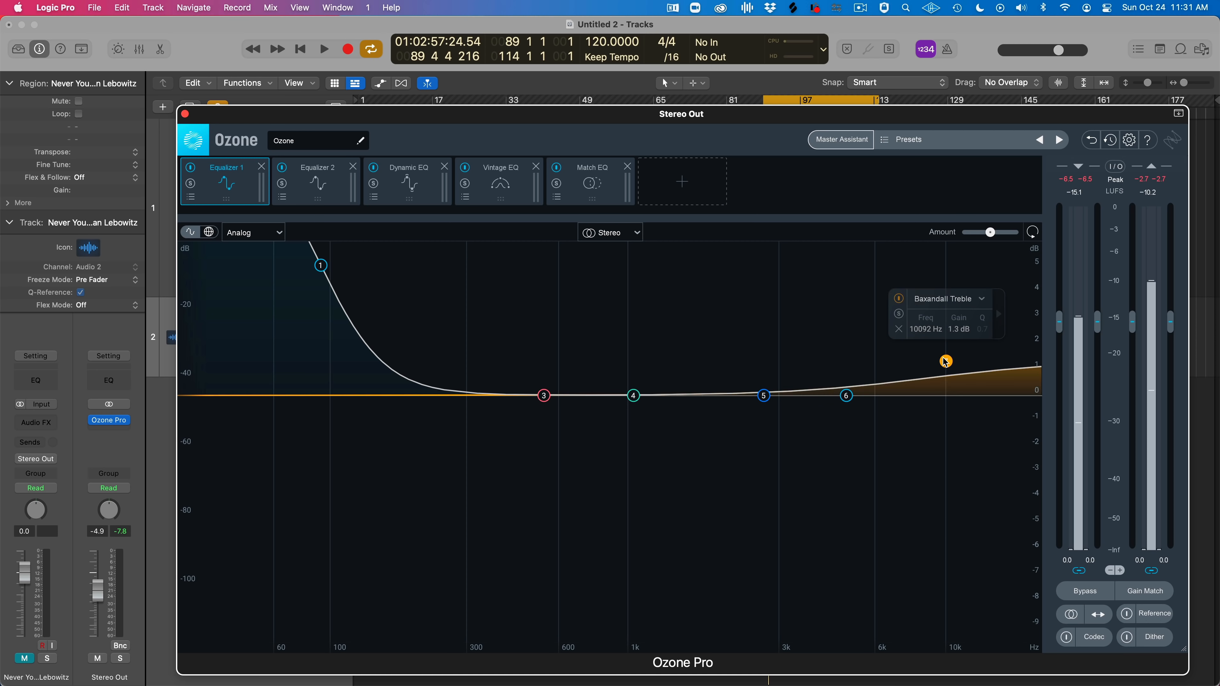
click(322, 267)
double_click(324, 269)
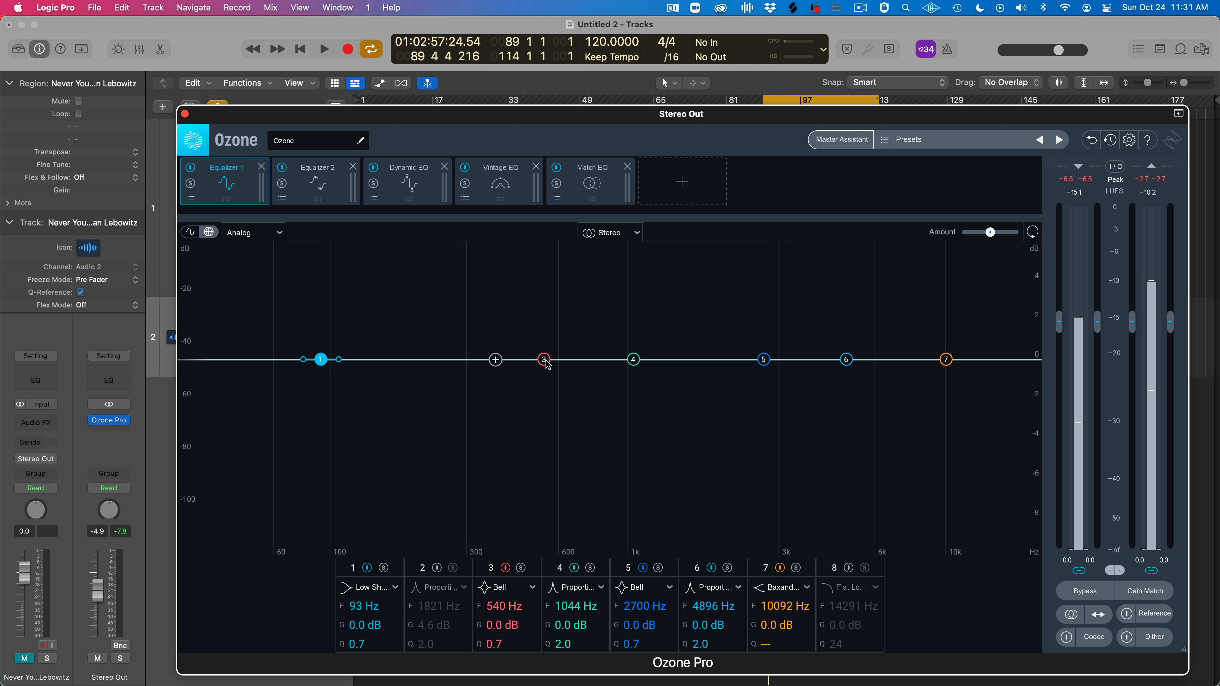
Boost band 3 to about 2.3 dB at 482 Hz, 4 to 1.5 dB at 1120 Hz, 5 to 1.8 dB at 2474 Hz and 6 to 1.8 dB at 5125 Hz
drag(544, 360, 529, 314)
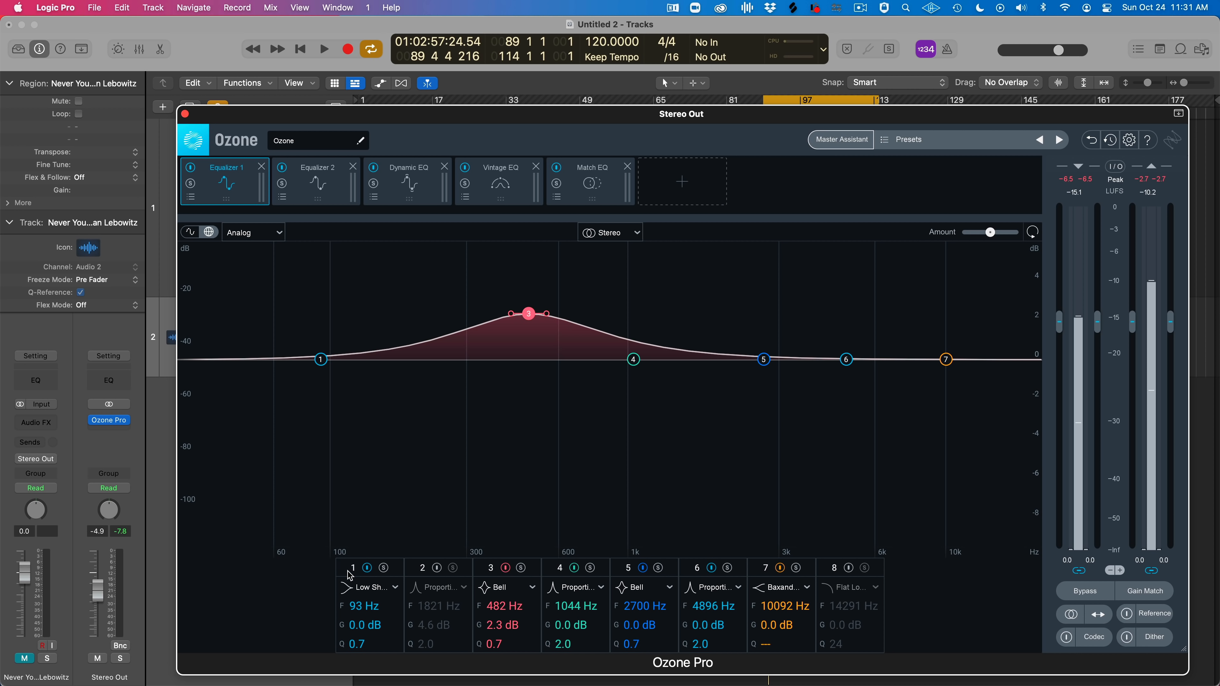
drag(634, 360, 643, 329)
drag(763, 360, 752, 325)
drag(847, 360, 852, 324)
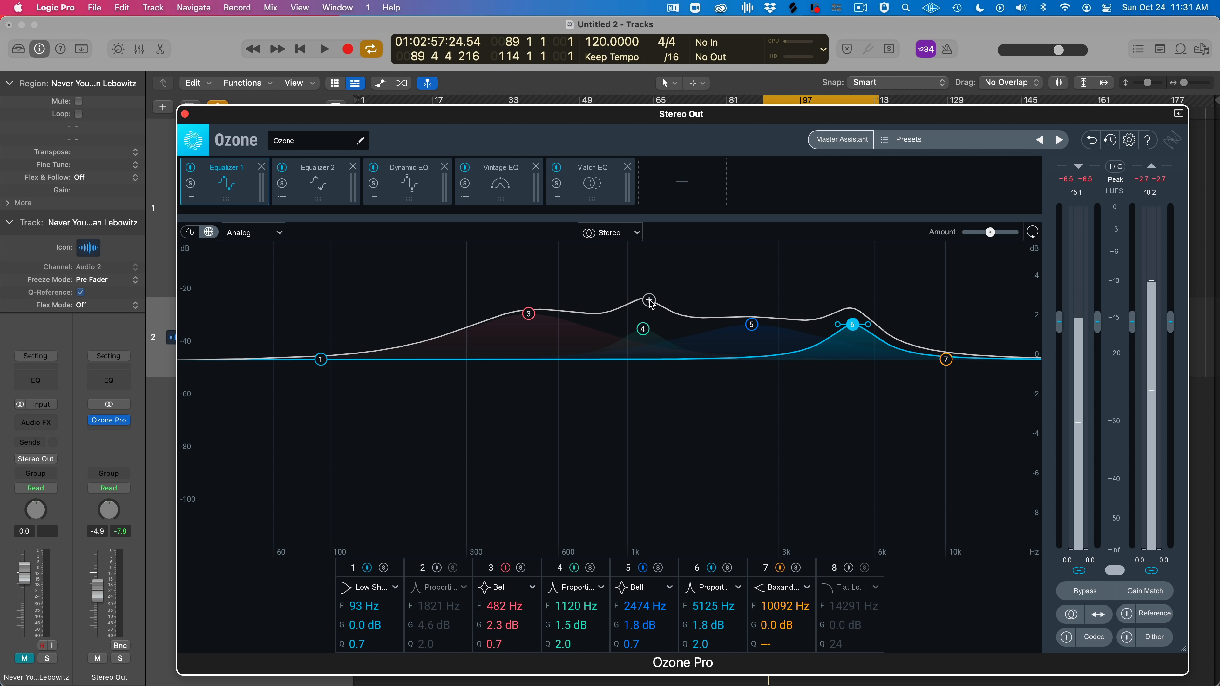
Try the Mid/Side and Left/Right channel modes on Equalizer 1 and return it to Stereo
click(629, 234)
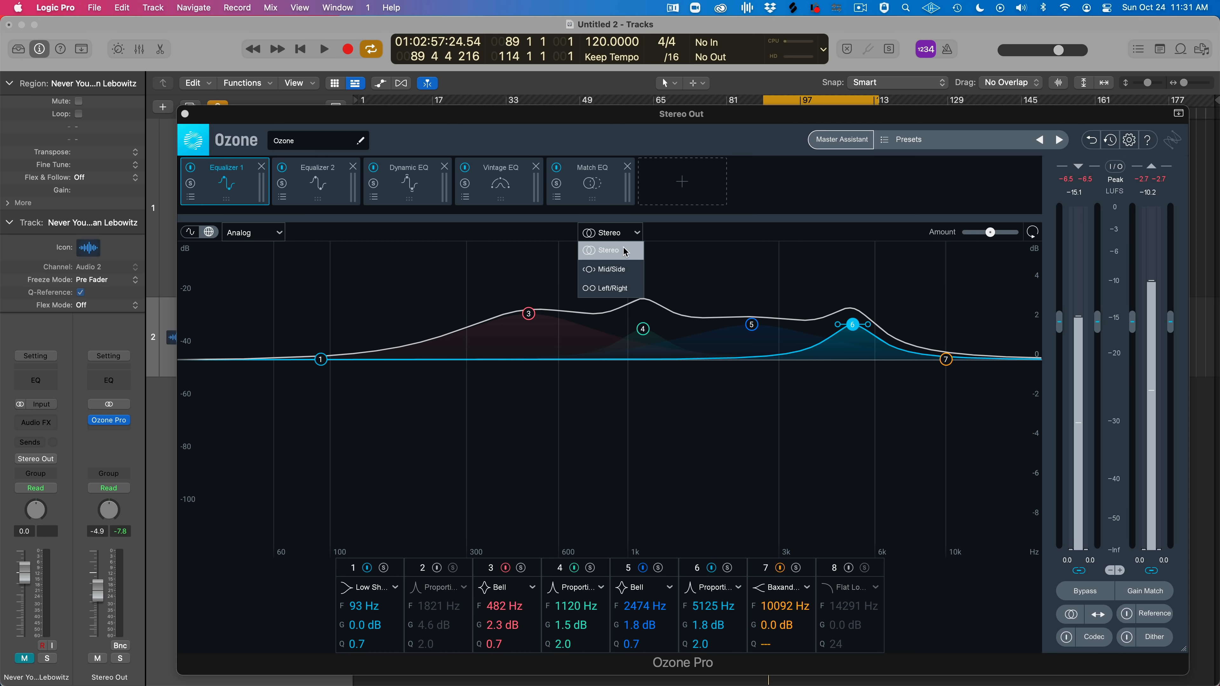
click(618, 271)
click(620, 234)
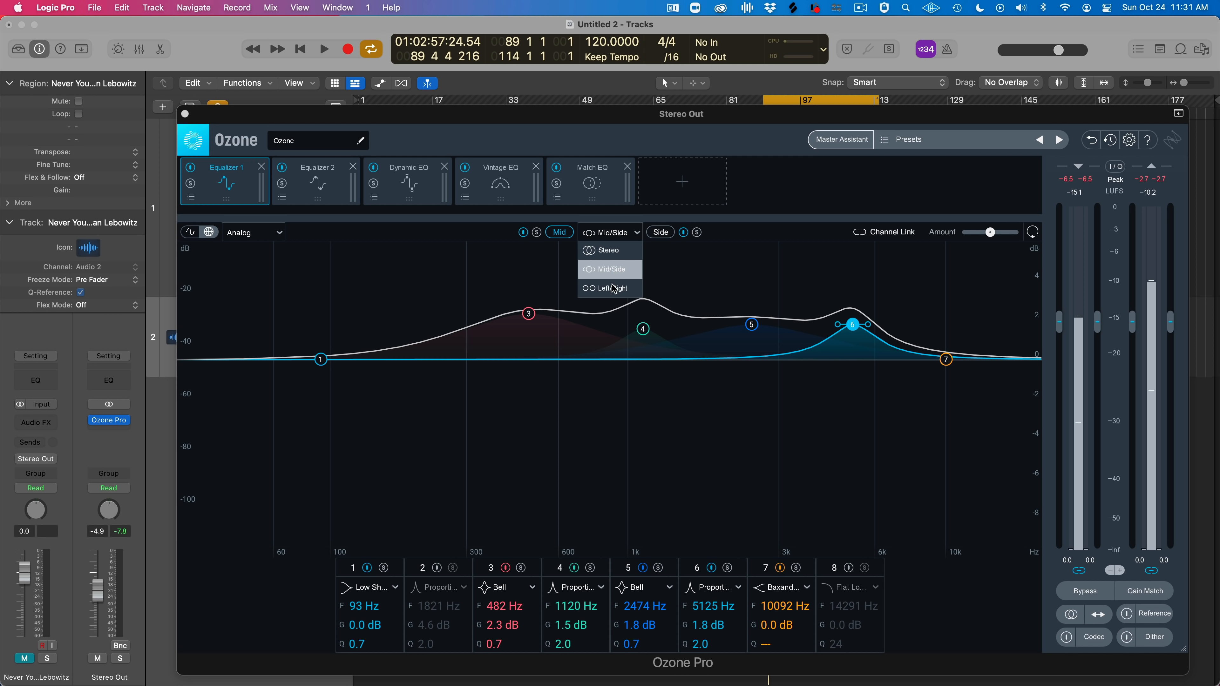
click(614, 288)
click(615, 233)
click(617, 272)
click(616, 235)
click(614, 256)
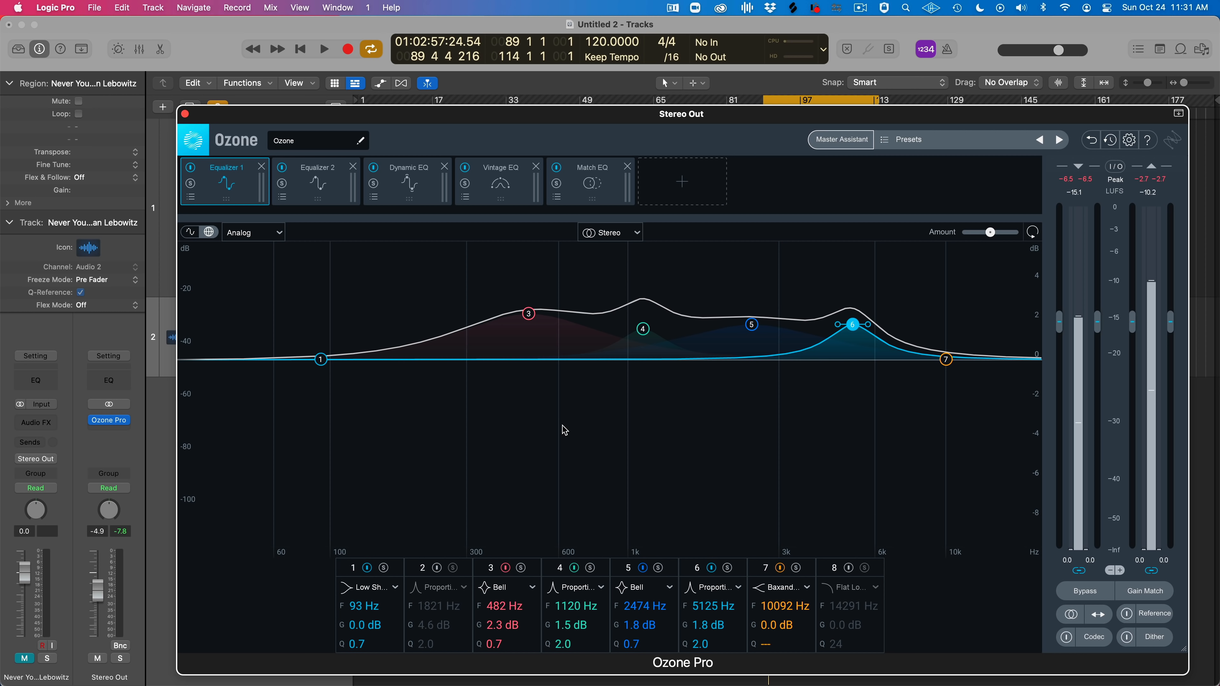
Cut band 7 to about -1.1 dB at 6297 Hz and band 1 to -1.0 dB at 62 Hz, and move band 3 to about 267 Hz
drag(945, 365, 884, 385)
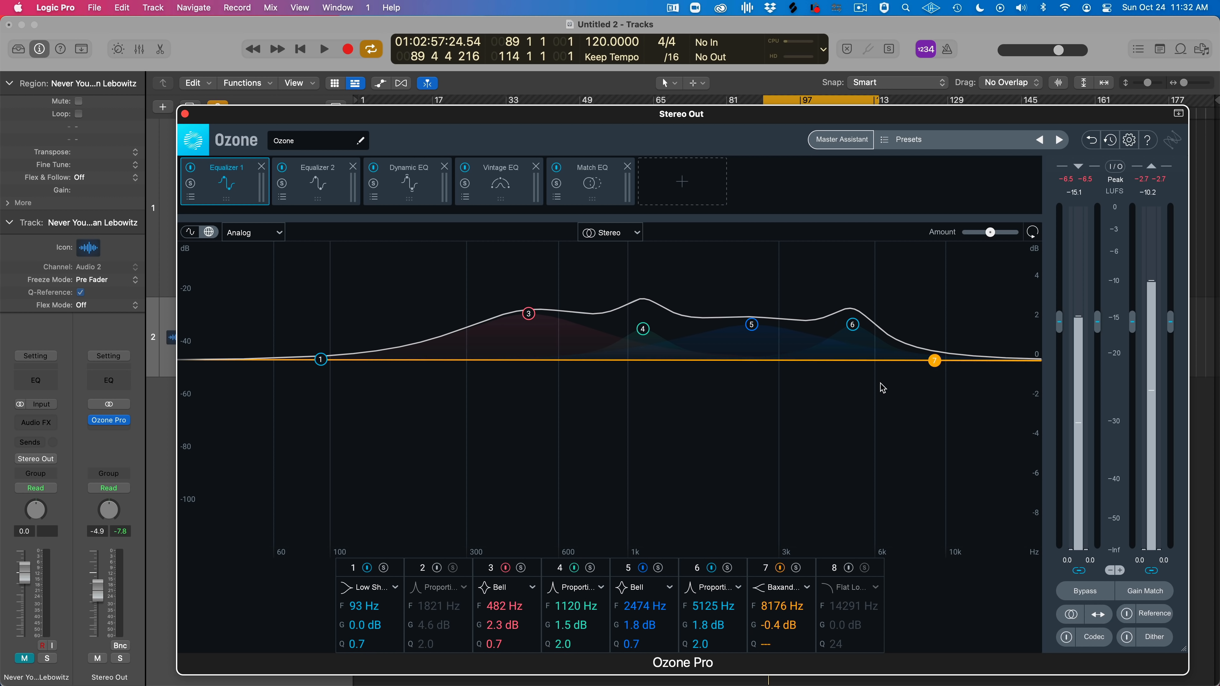
drag(320, 359, 279, 383)
drag(529, 314, 455, 316)
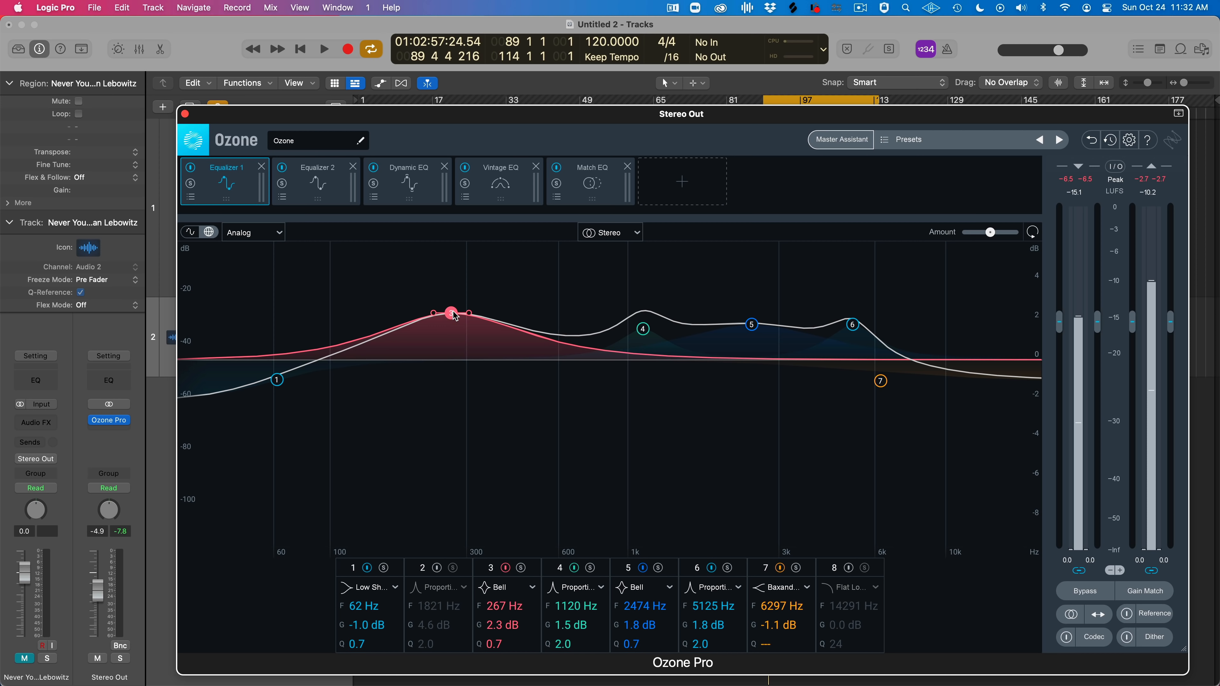
Return Equalizer 1 to its curve view with the Digital filter type and boost band 3 to about 3.1 dB at 248 Hz
click(190, 232)
click(254, 232)
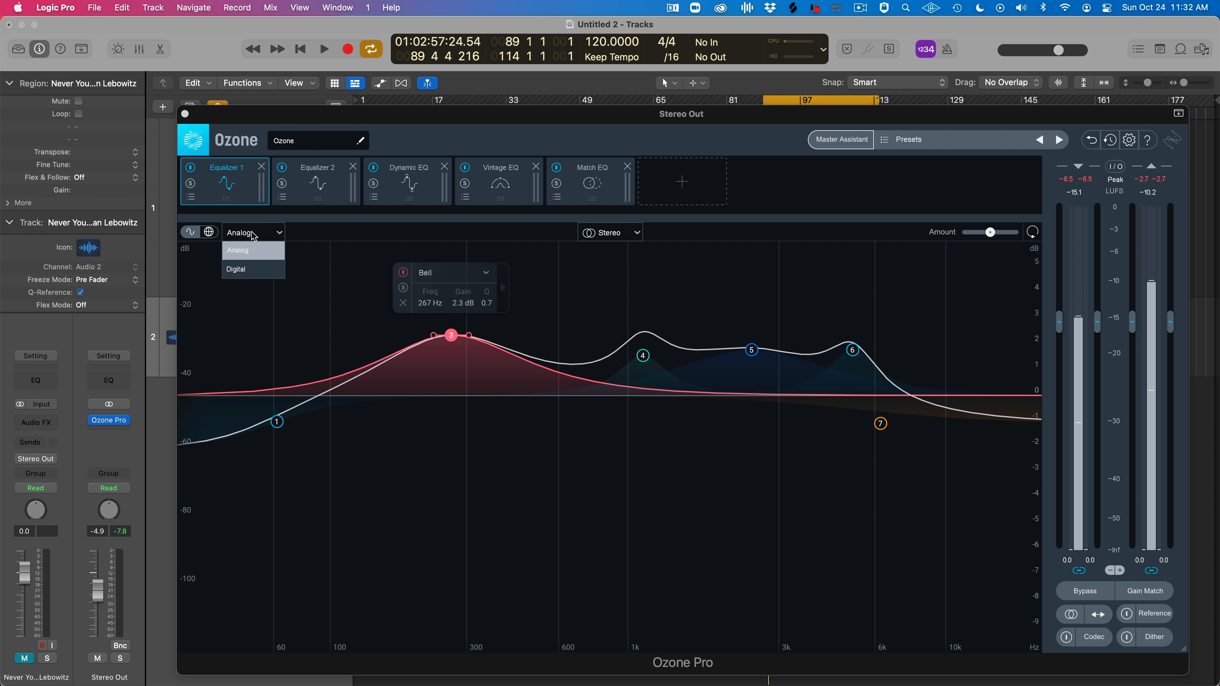
click(255, 269)
click(477, 505)
drag(461, 338, 451, 318)
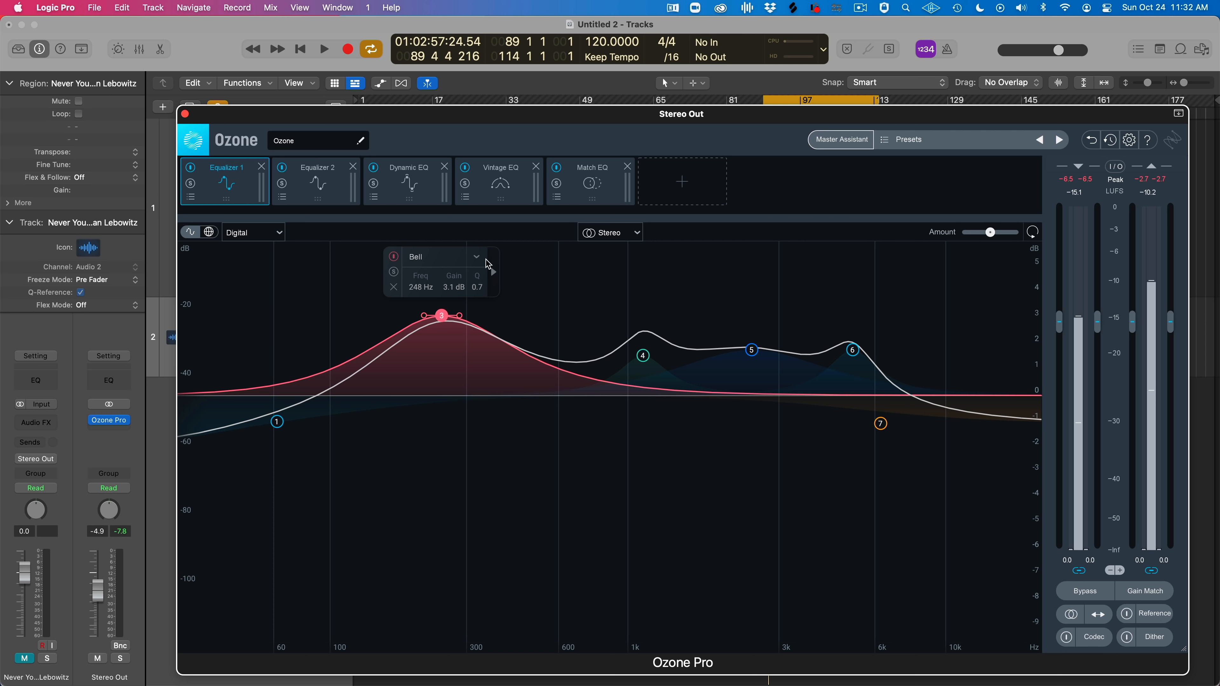
Compare Equalizer 1's curve in the Analog and Digital filter types, finishing on Analog
click(322, 294)
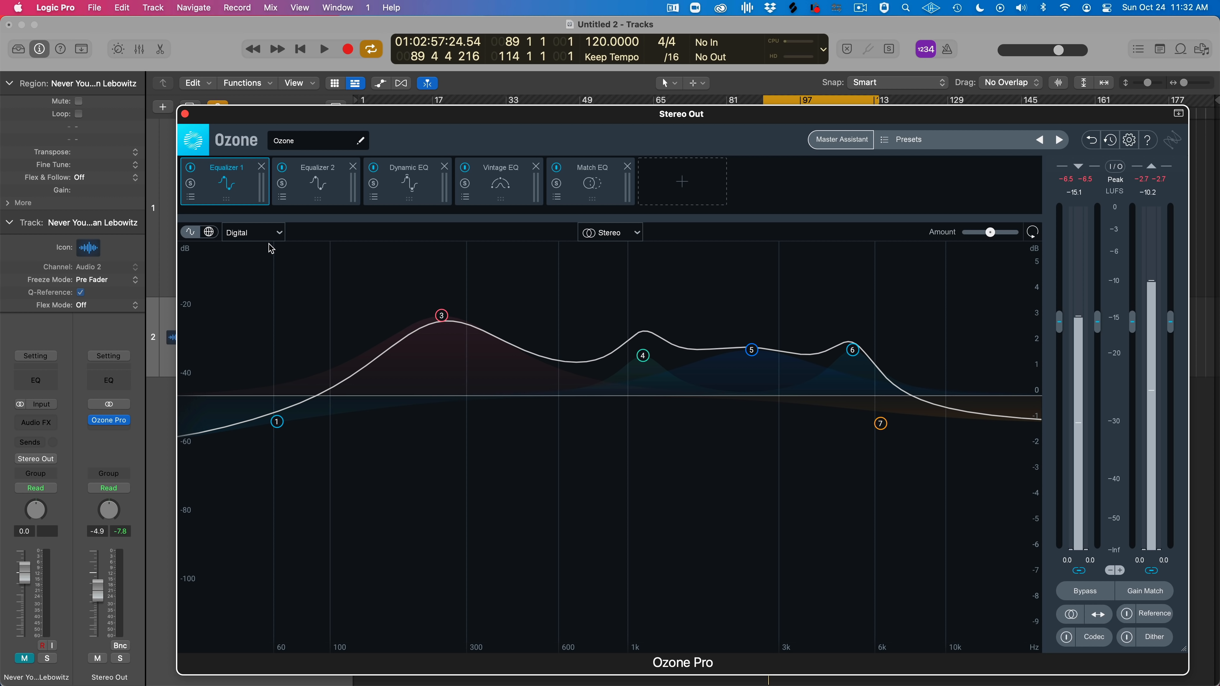
click(278, 235)
click(253, 251)
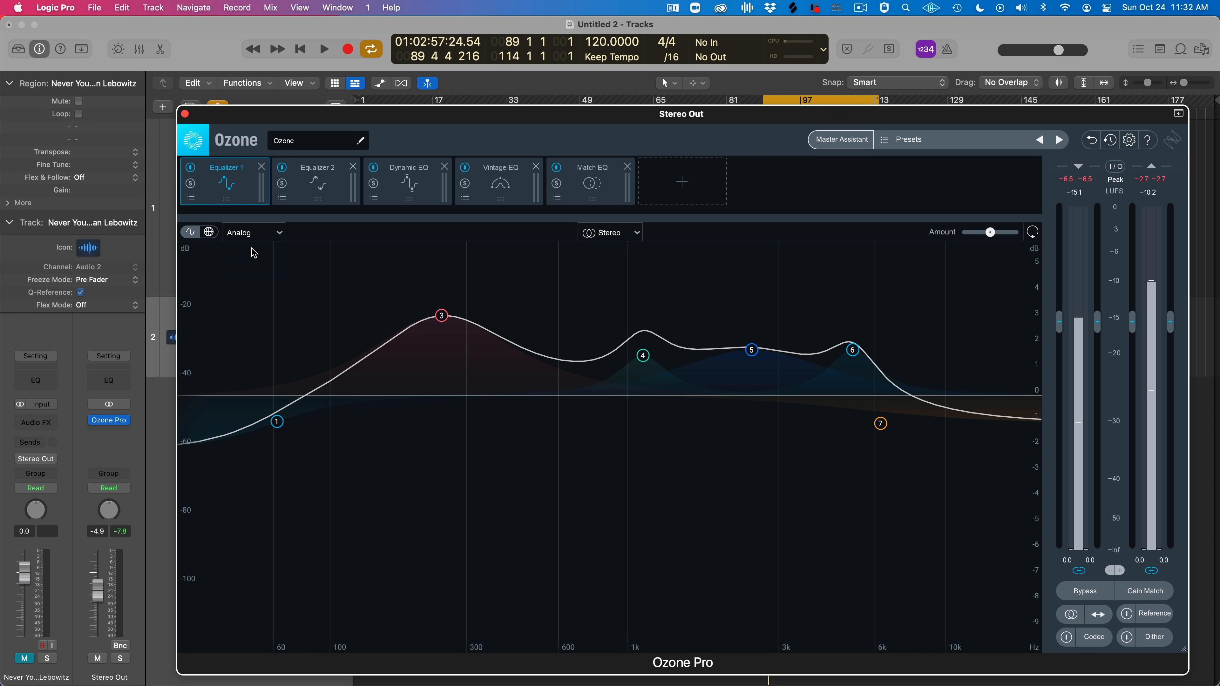
click(277, 236)
click(254, 270)
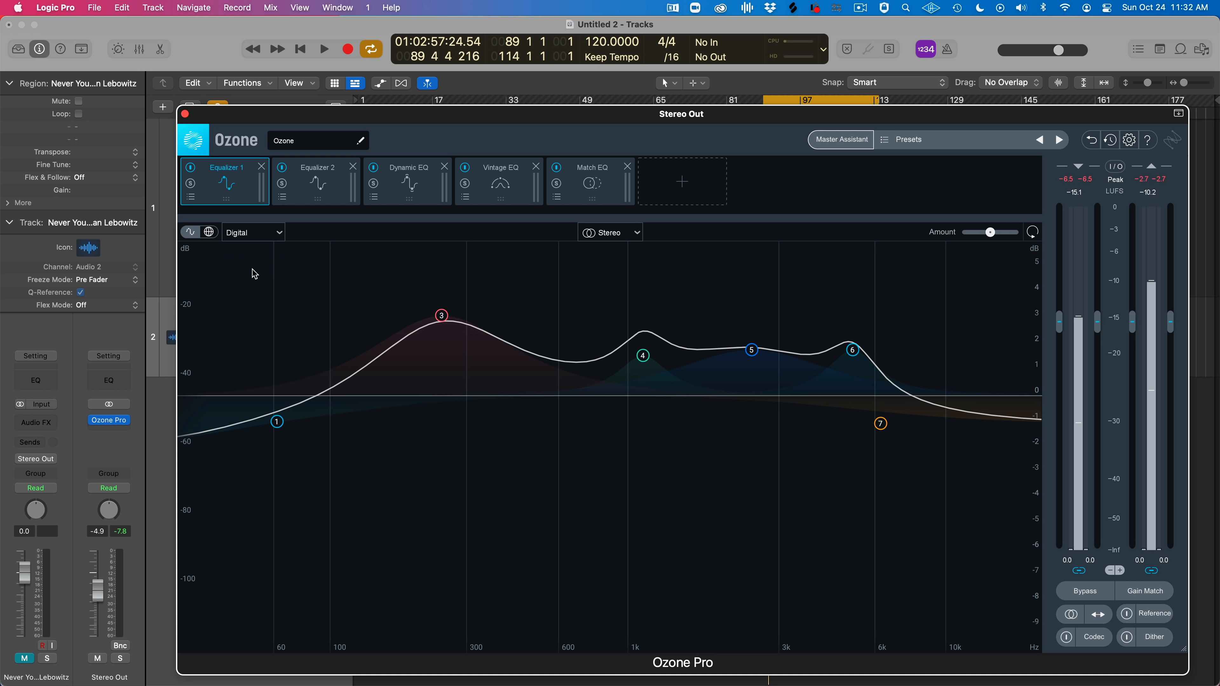
click(259, 236)
click(253, 253)
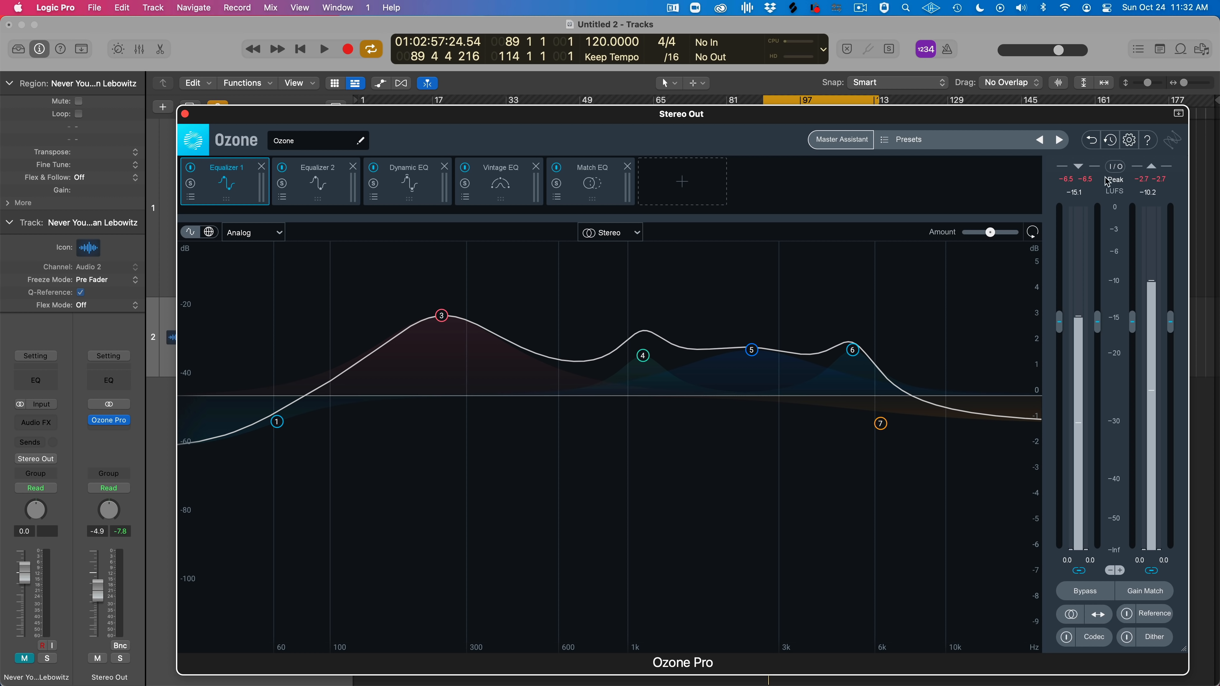
Enable the extra curves for the equalizer in the plug-in options
click(1130, 140)
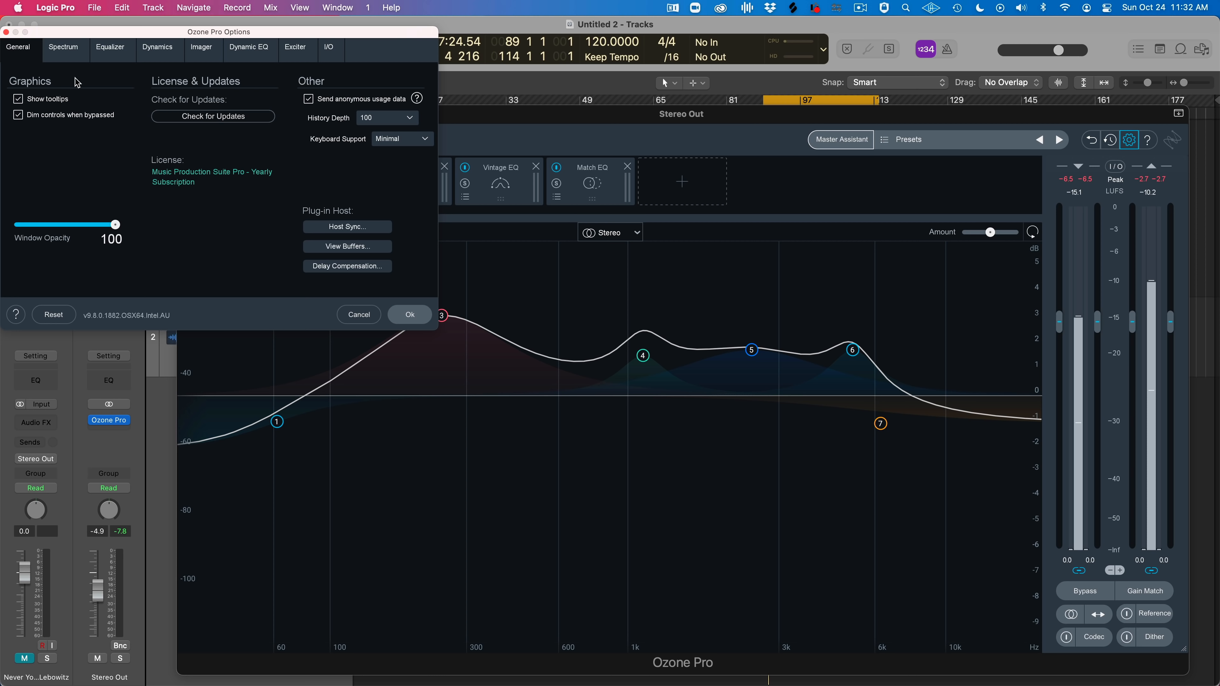
click(107, 50)
click(89, 132)
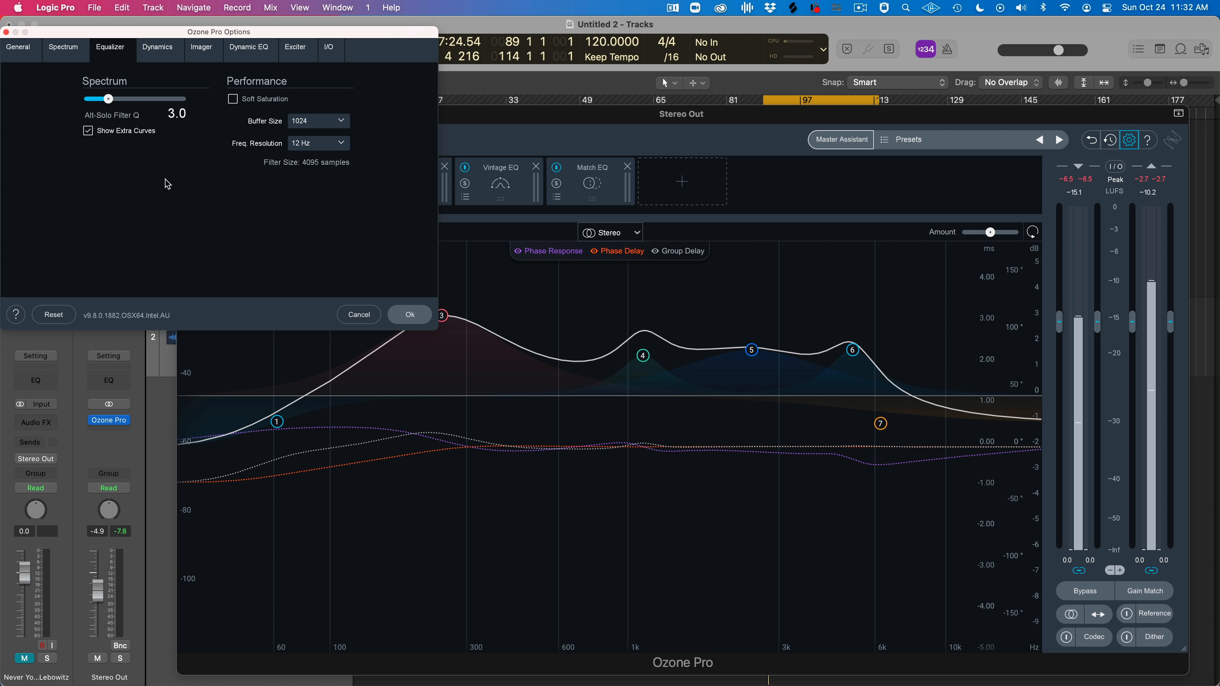
click(428, 321)
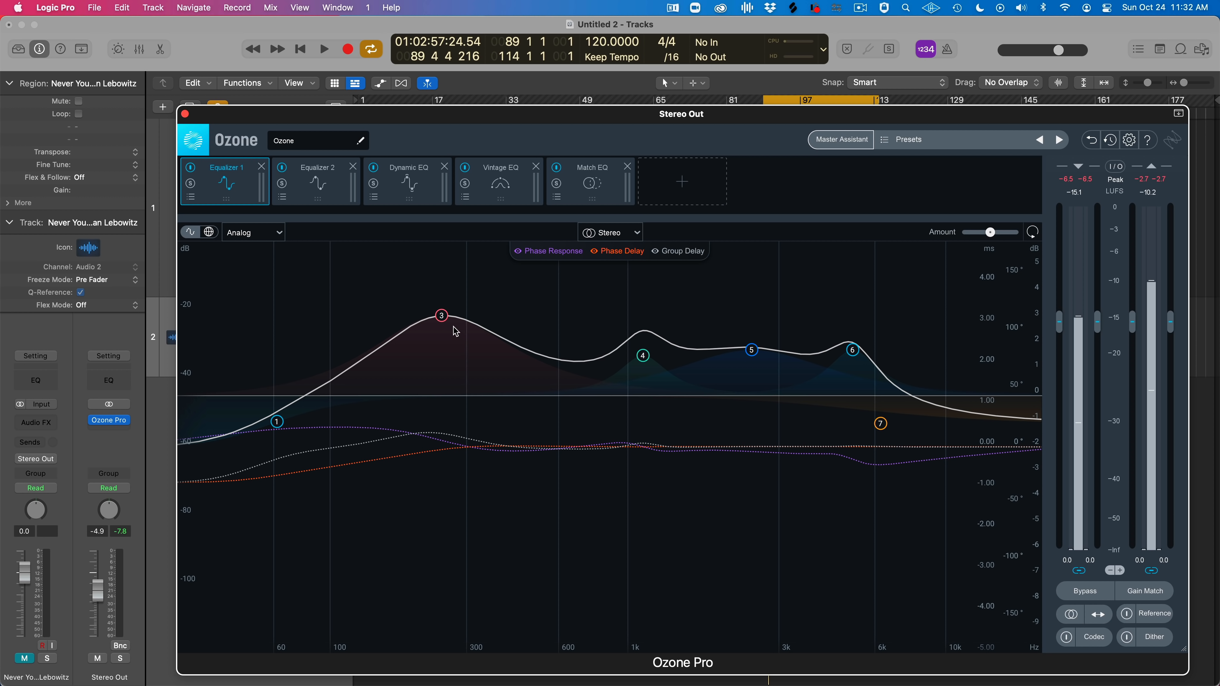
Set band 3 to about 3.6 dB at 152 Hz and change the filter type to Digital
drag(444, 321, 412, 262)
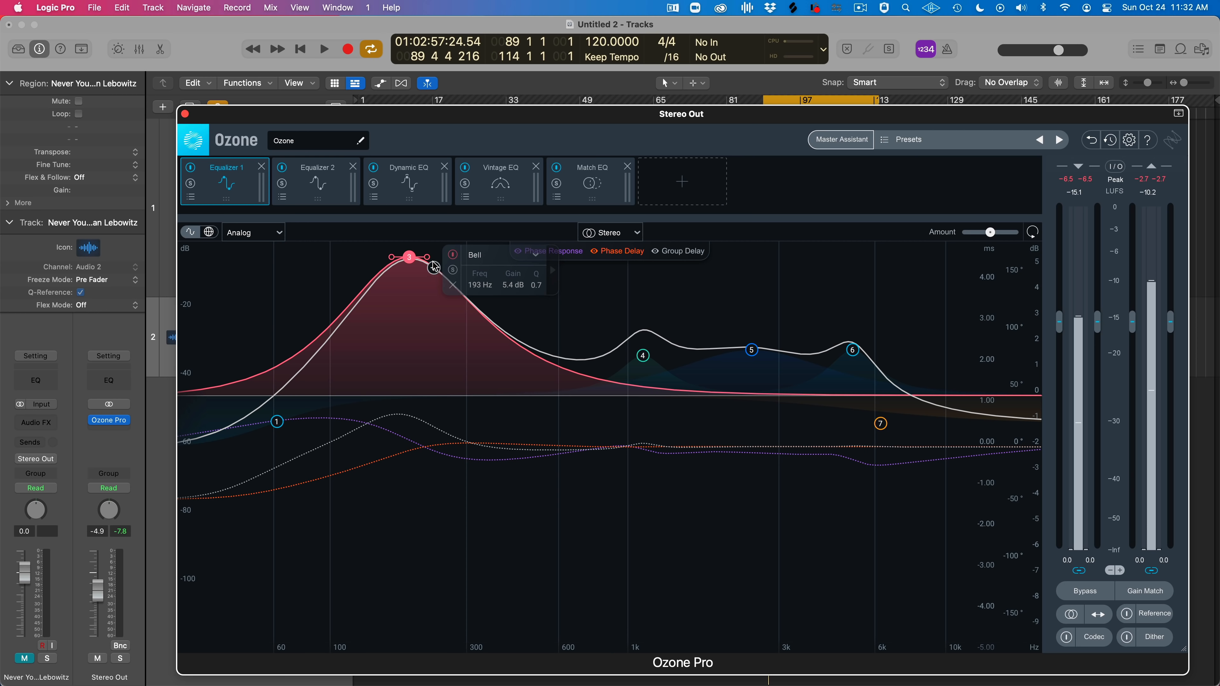
drag(410, 259, 379, 303)
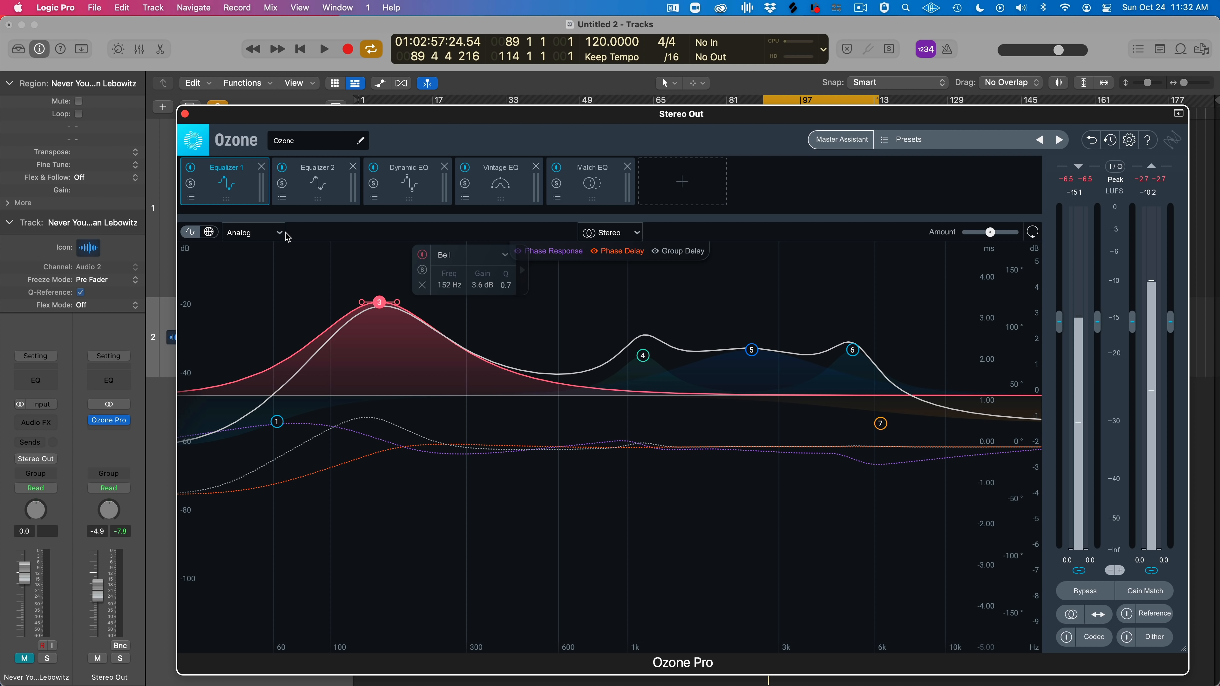
click(267, 233)
click(249, 270)
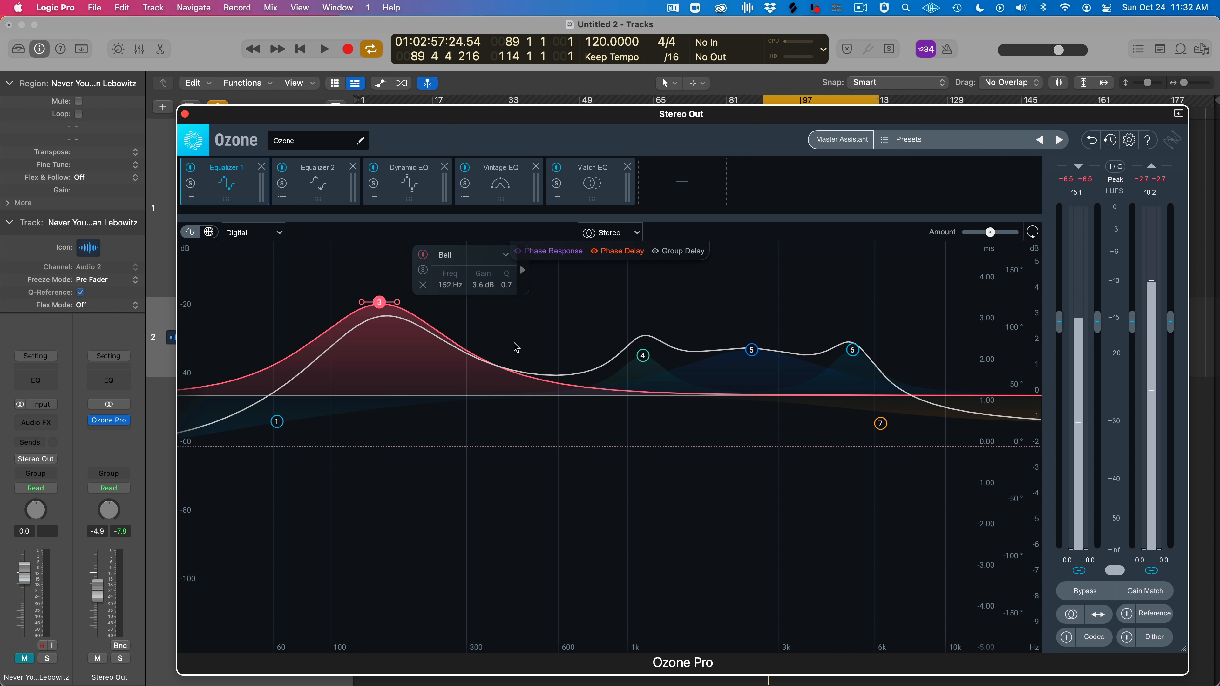
Set band 3 to about 3.7 dB at 141 Hz and lower its phase from 100% to 0%
drag(377, 311, 449, 313)
click(394, 288)
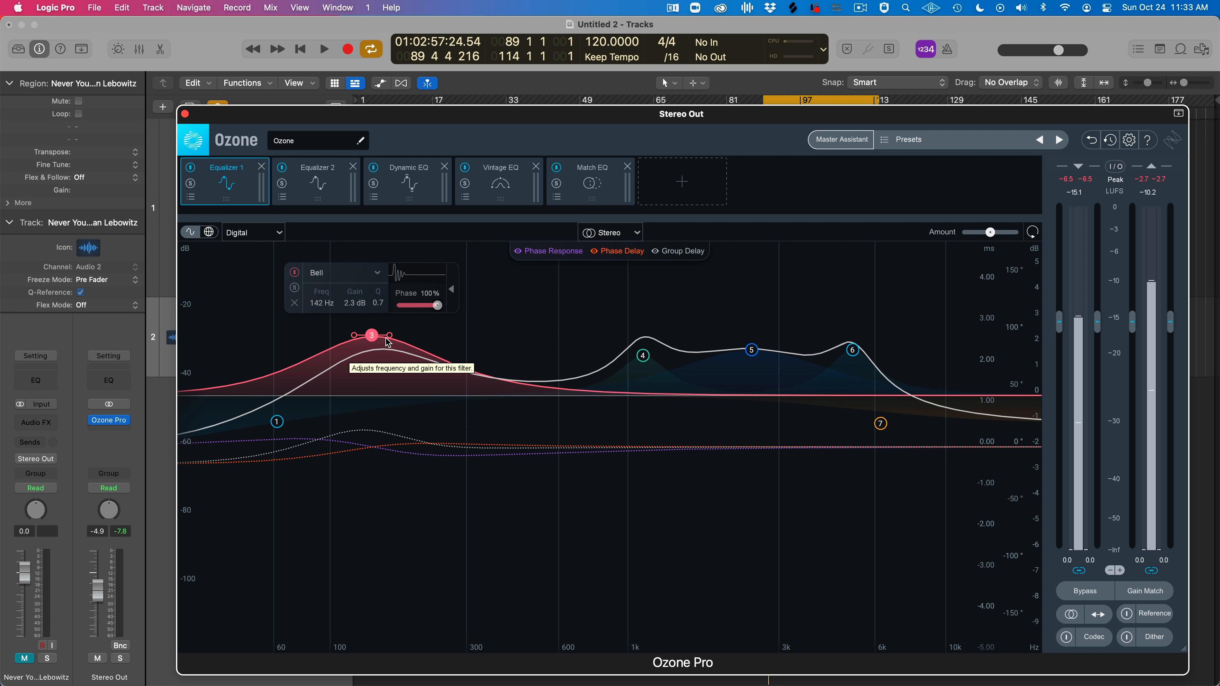
drag(375, 336, 373, 292)
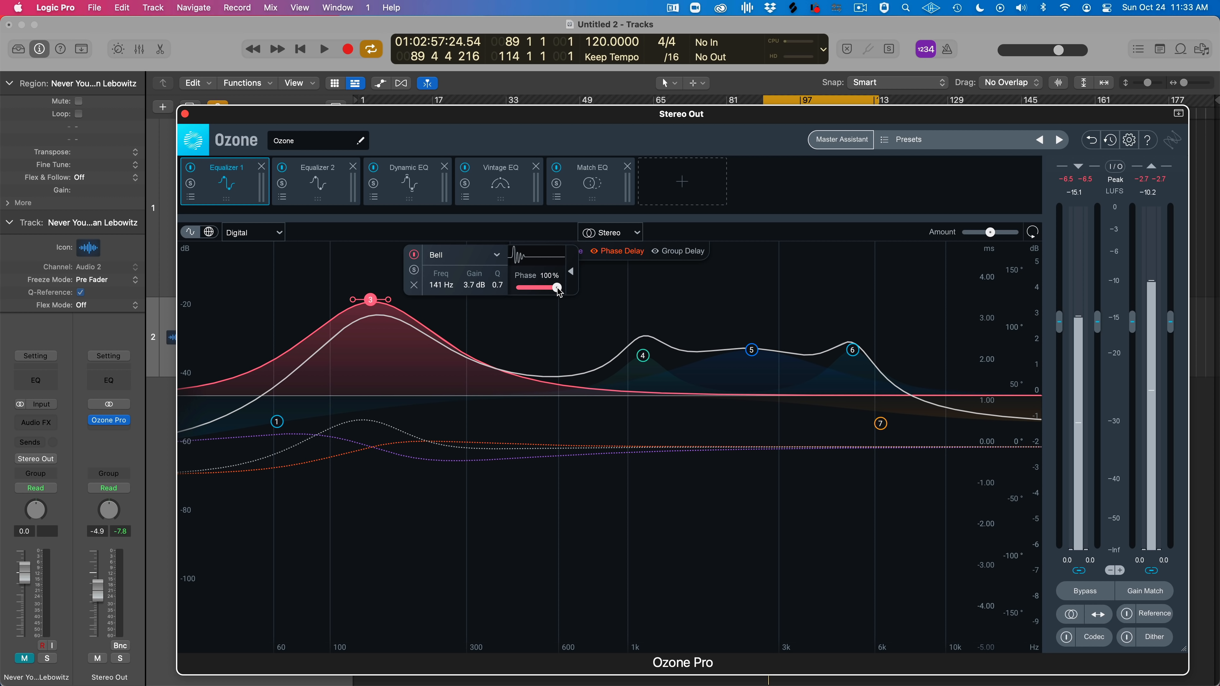
drag(558, 291, 513, 294)
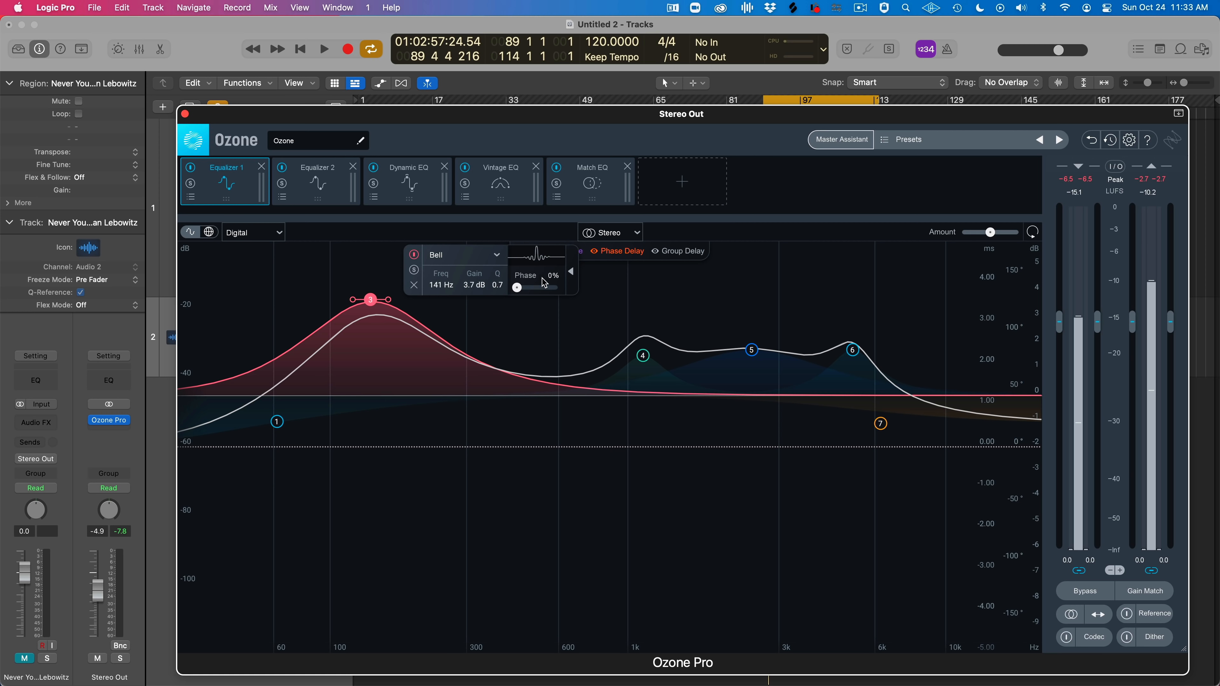
drag(519, 288, 482, 294)
Remove band 3 and add a Proportional Q band 2 of about 2.5 dB at 134 Hz
click(414, 285)
click(409, 397)
drag(410, 397, 364, 330)
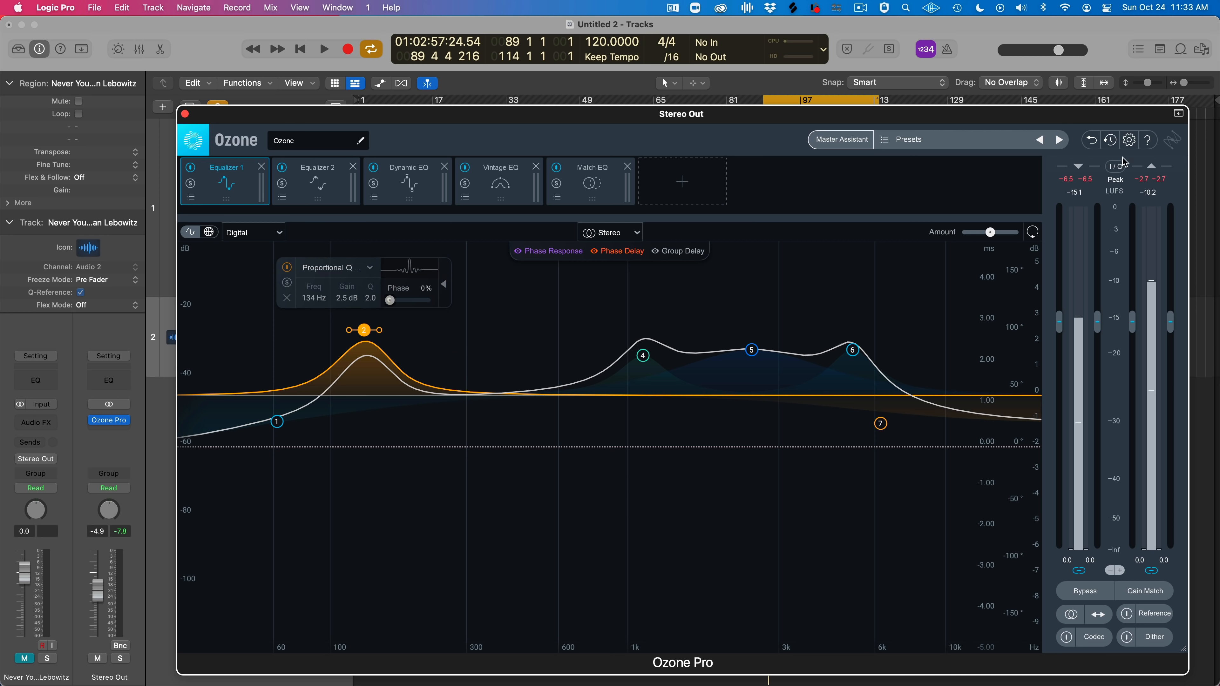
Turn off the equalizer's extra curves in the plug-in options
click(1129, 139)
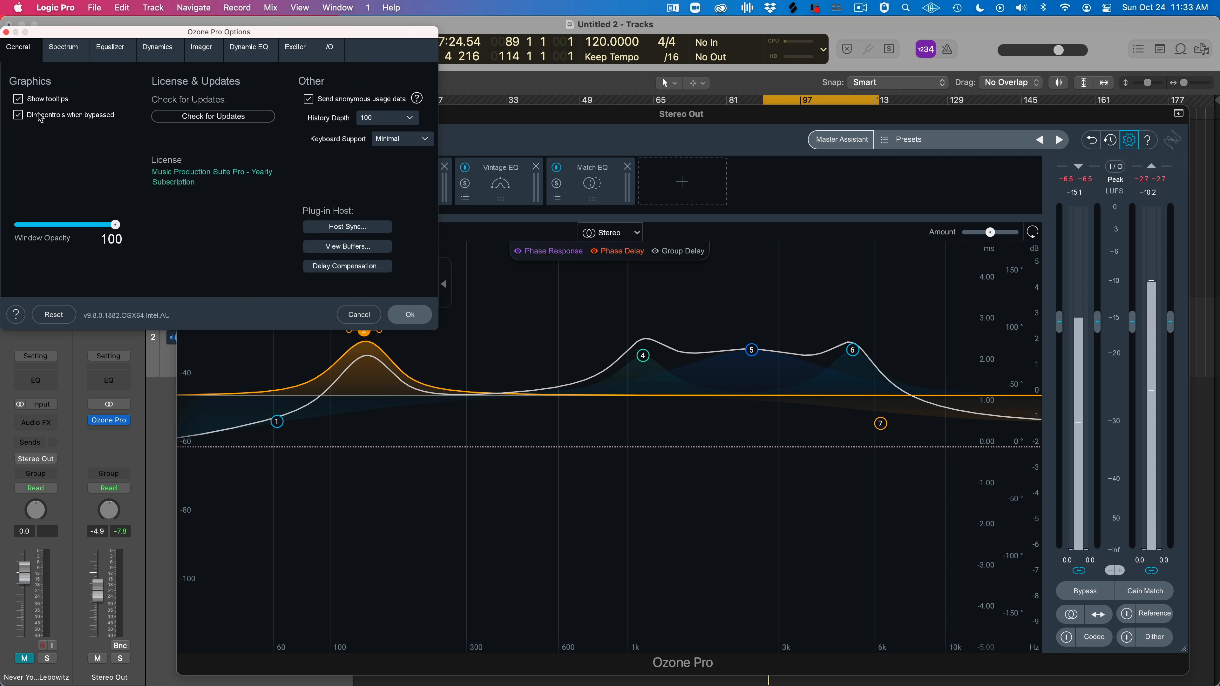
click(112, 48)
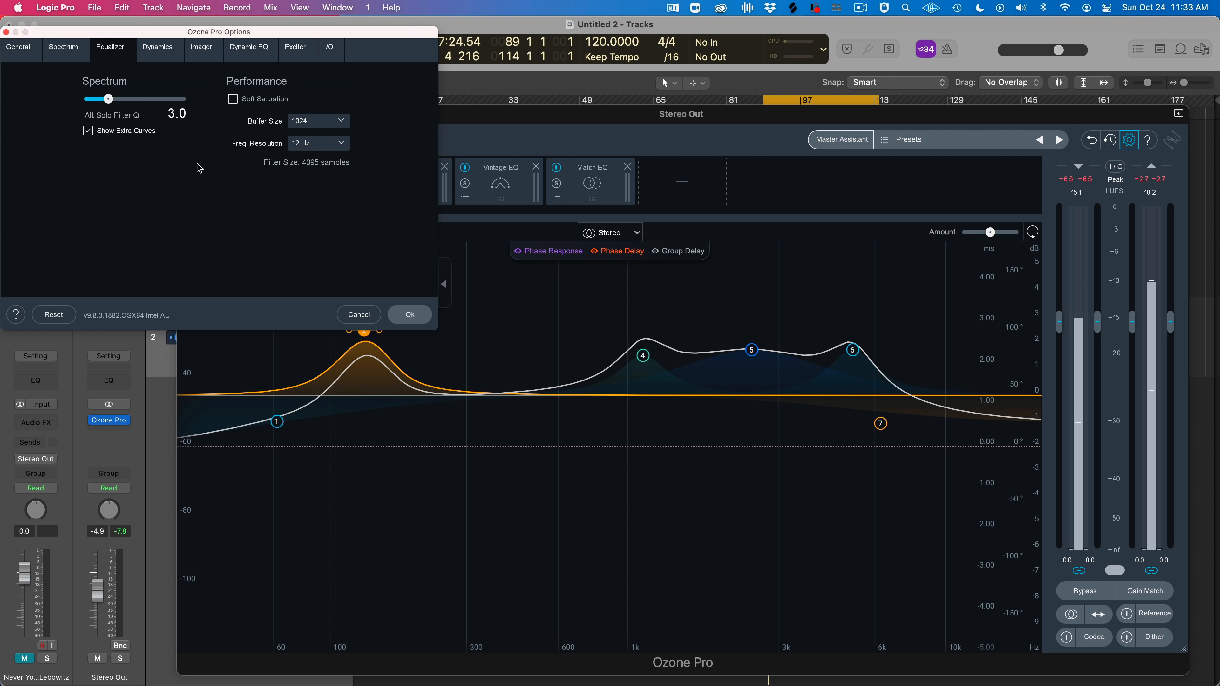
click(88, 130)
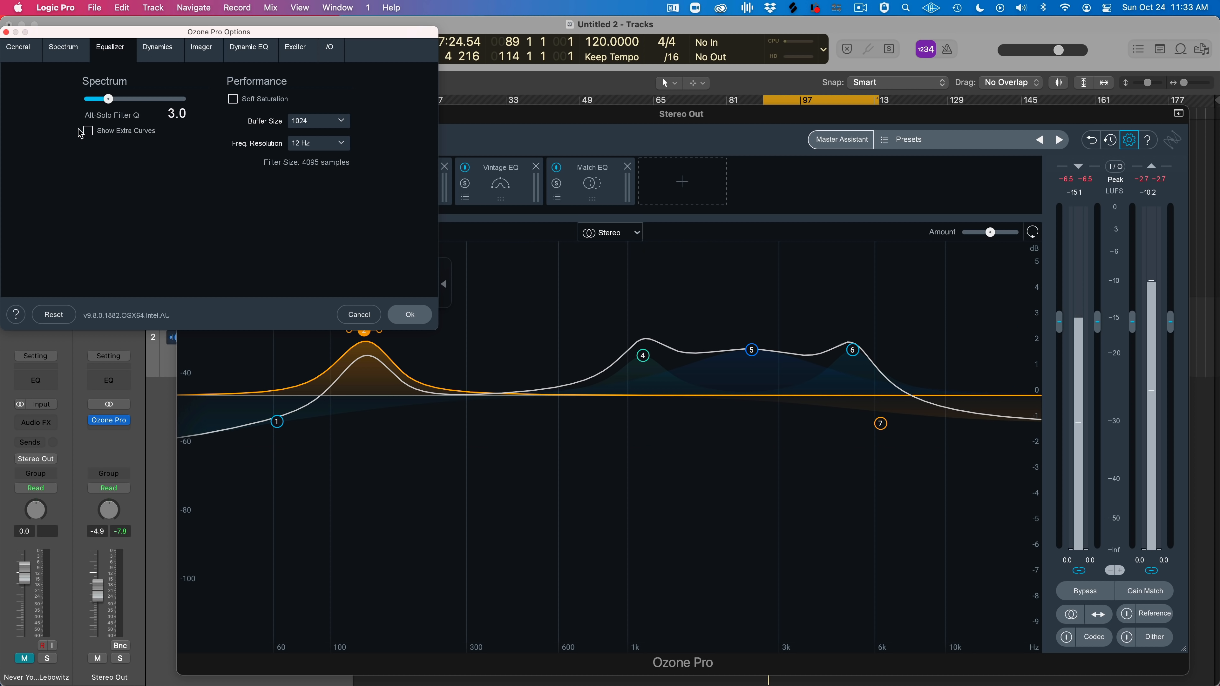
click(409, 316)
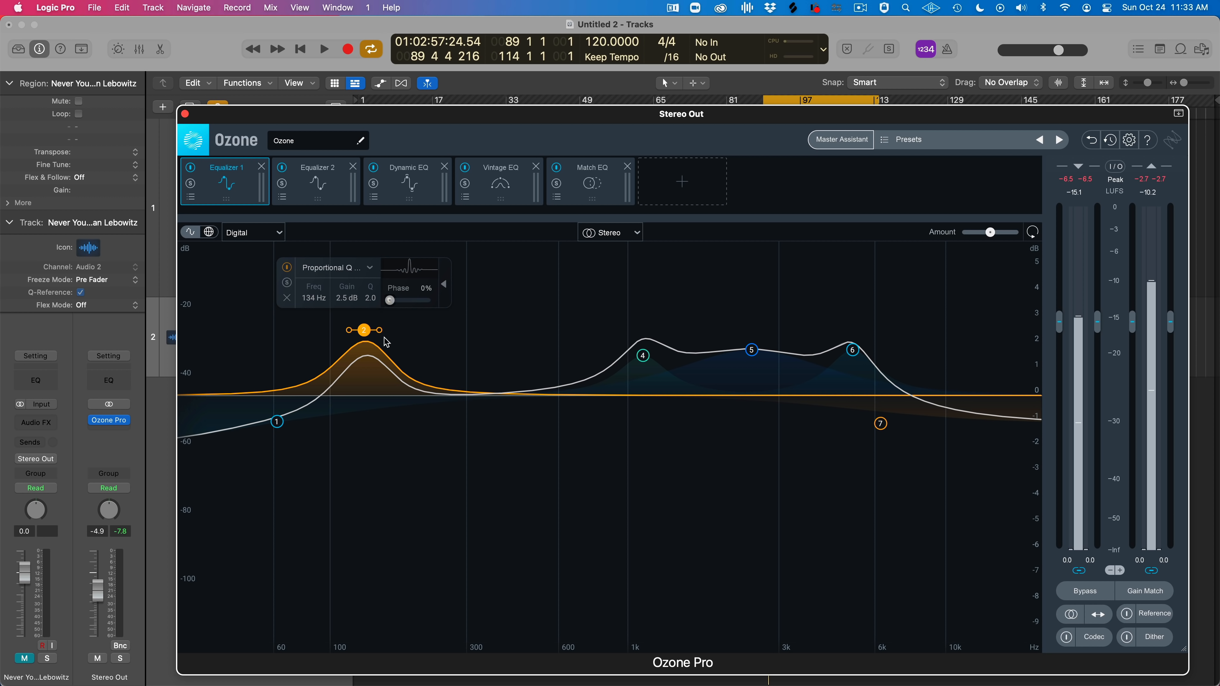
Move band 2 to about 215 Hz, try the equalizer's Amount control and reset Equalizer 1 to its default curve
drag(369, 338, 428, 338)
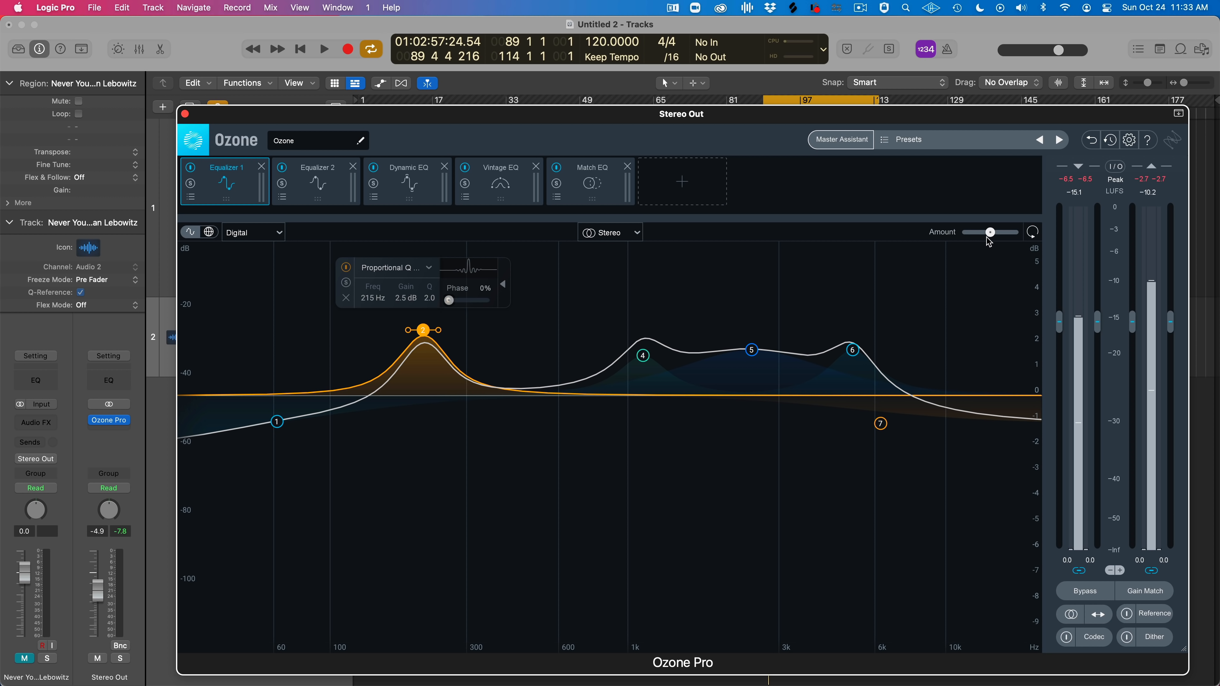
drag(991, 232, 1037, 235)
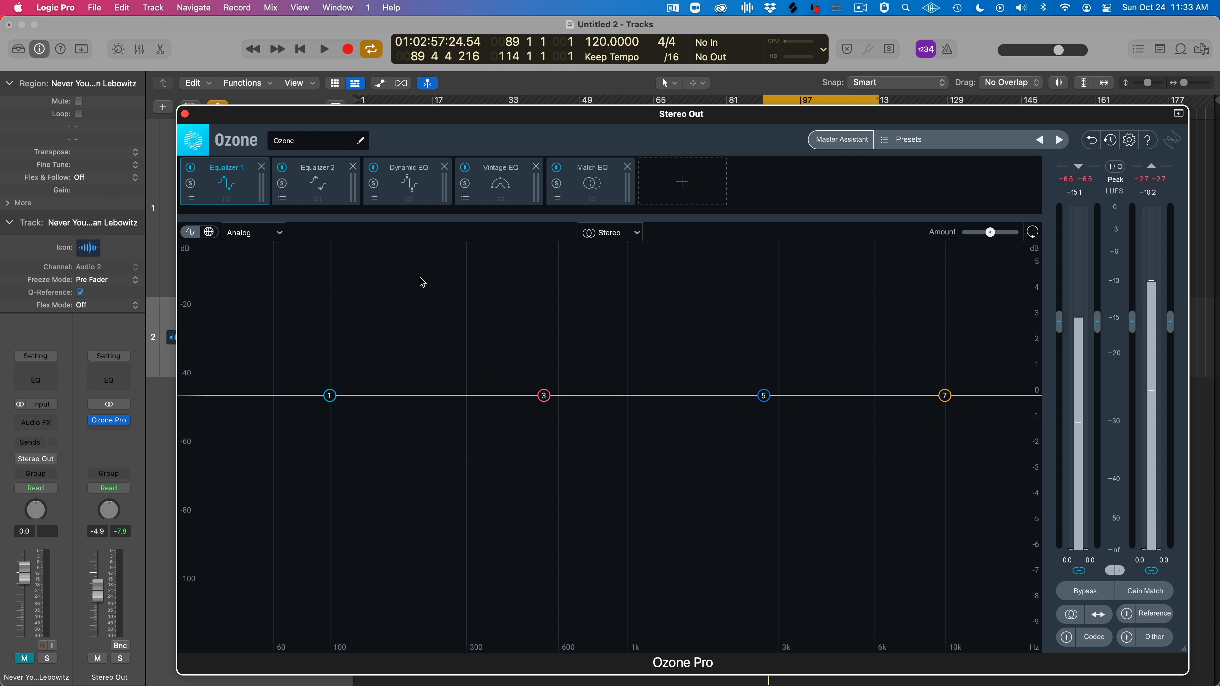
Switch between Equalizer 2 and Equalizer 1 to compare the two modules, ending on Equalizer 1
click(313, 191)
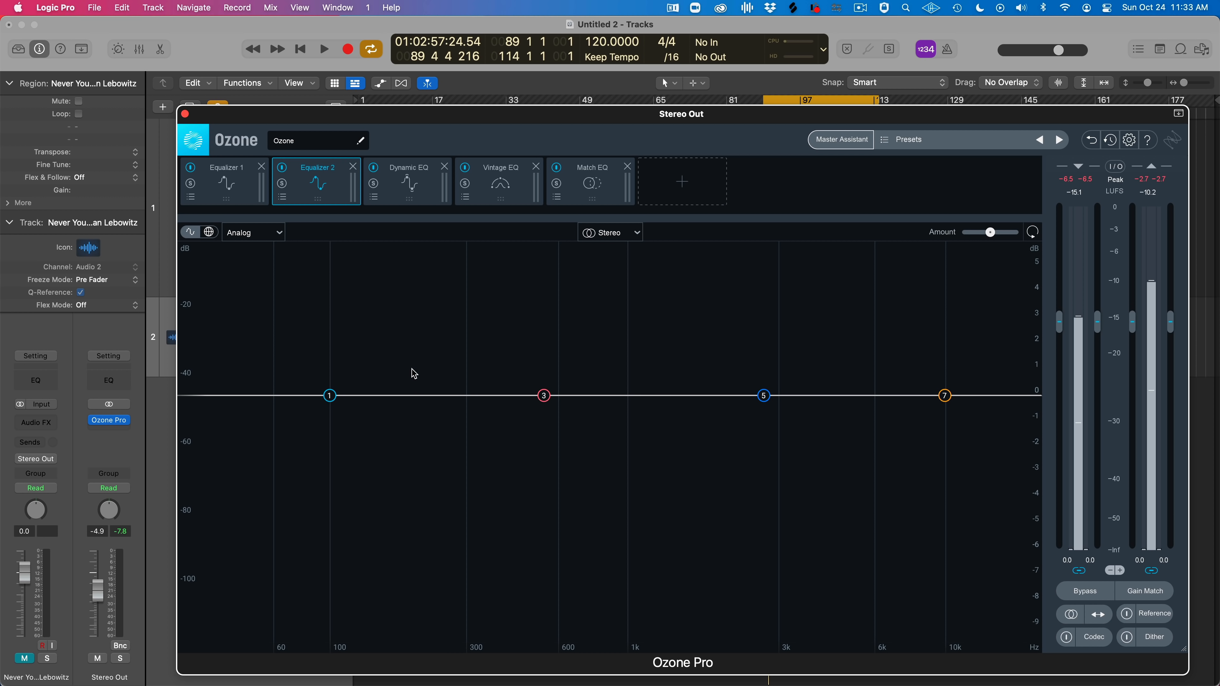
click(245, 184)
click(316, 179)
click(245, 202)
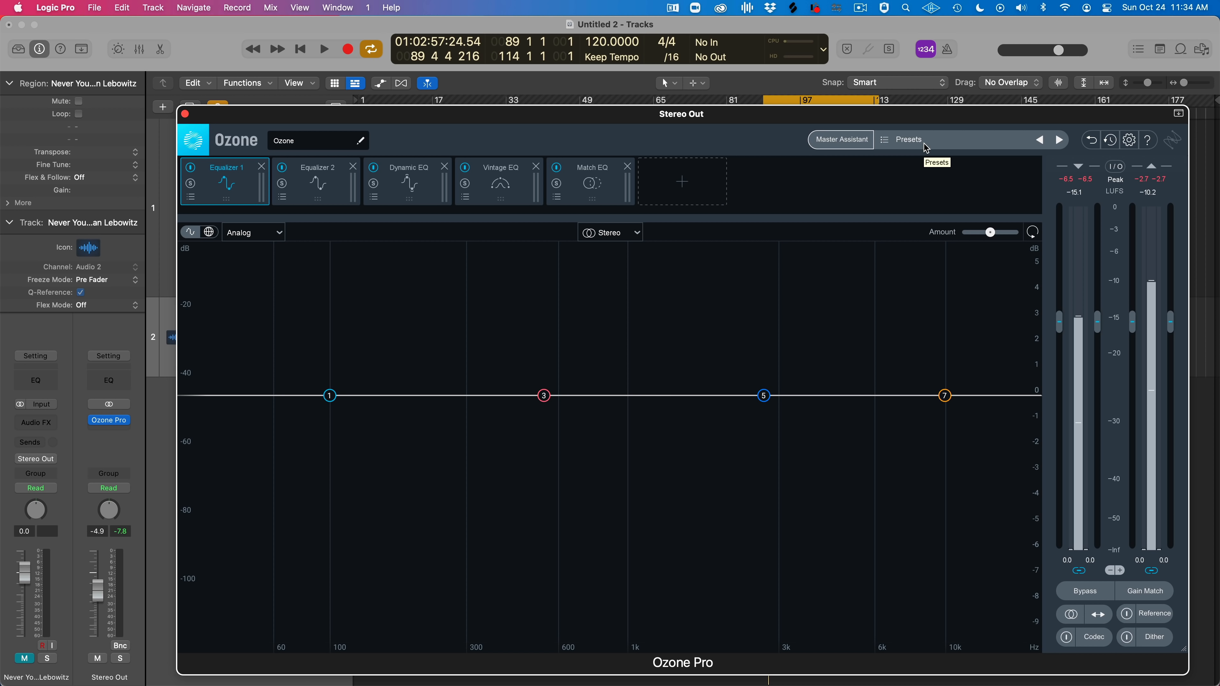
Load the Clear Midrange preset into Equalizer 1 and start playback
click(191, 198)
click(535, 405)
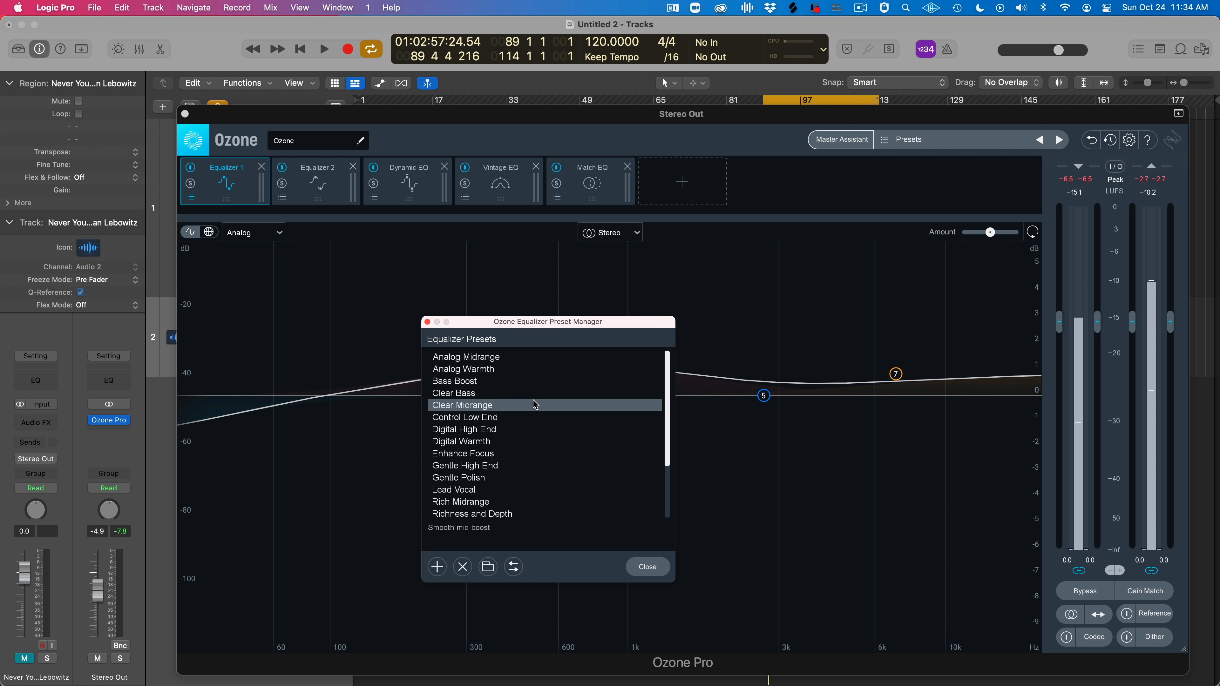
click(434, 287)
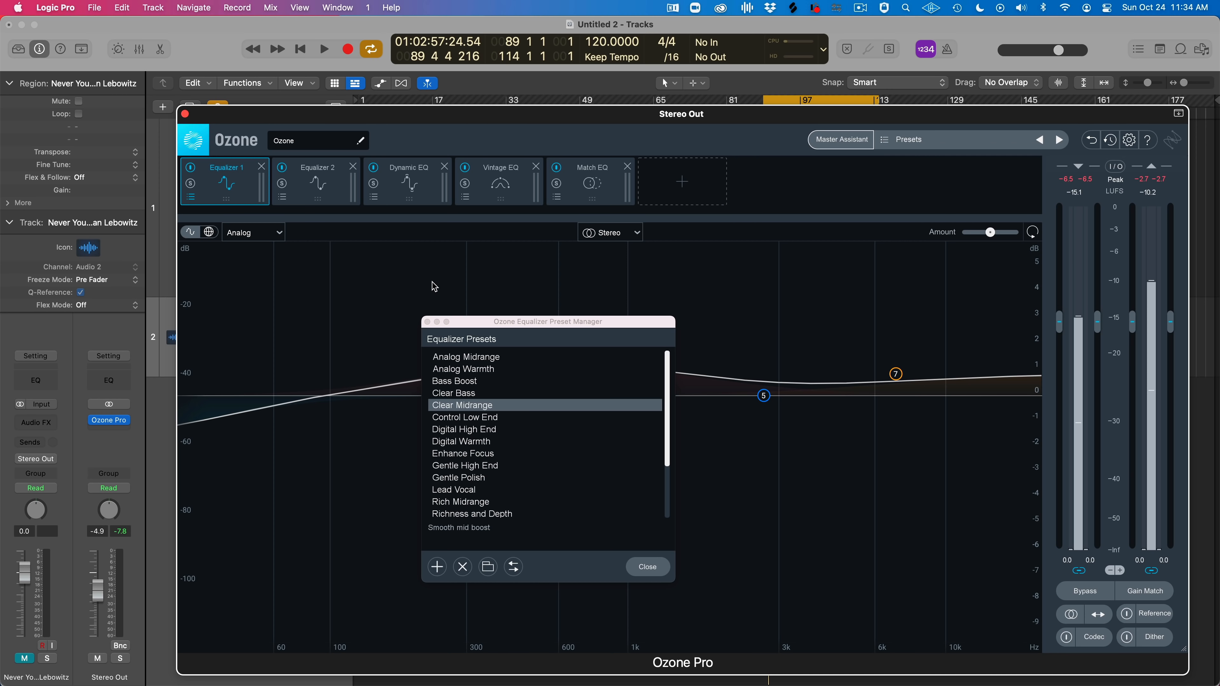
key(space)
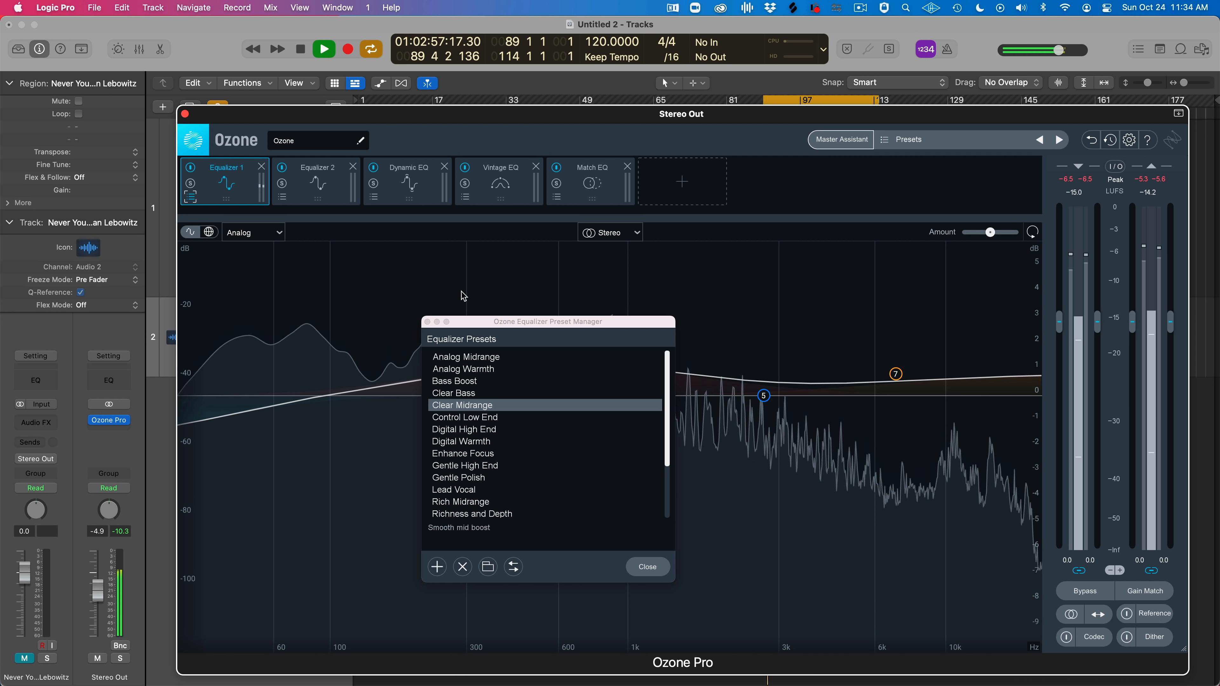
Audition the Control Low End, Digital High End and Digital Warmth presets, settle on Enhance Focus, and stop playback
click(479, 422)
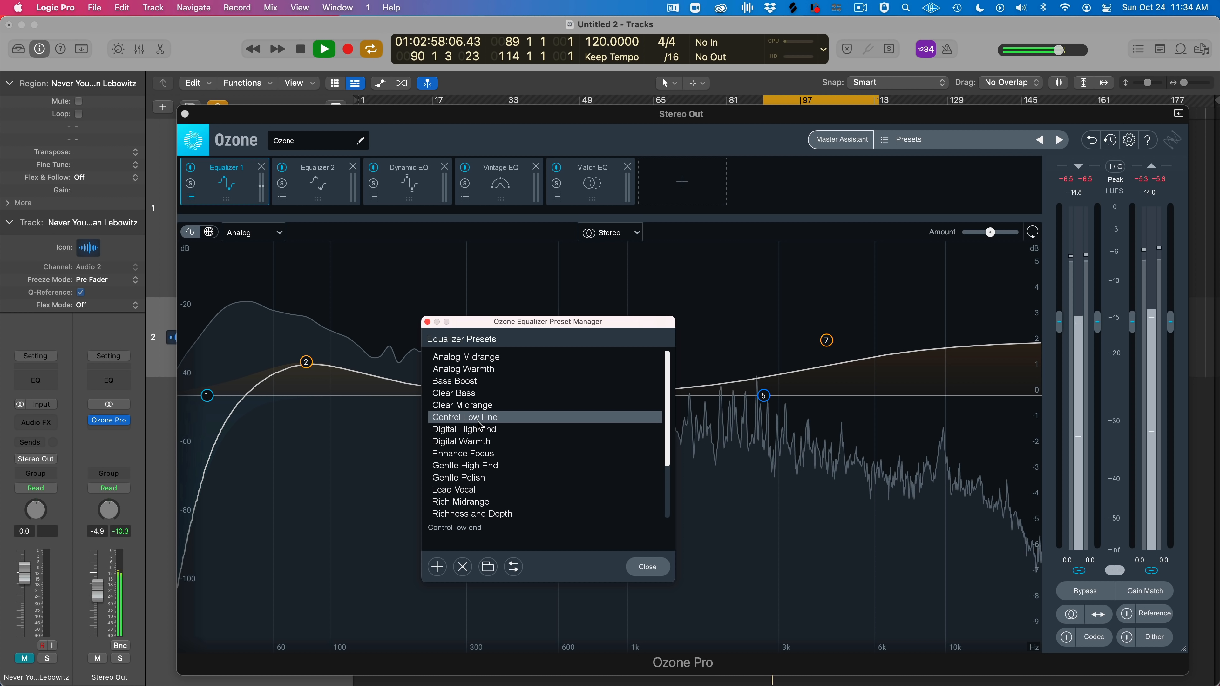
key(Down)
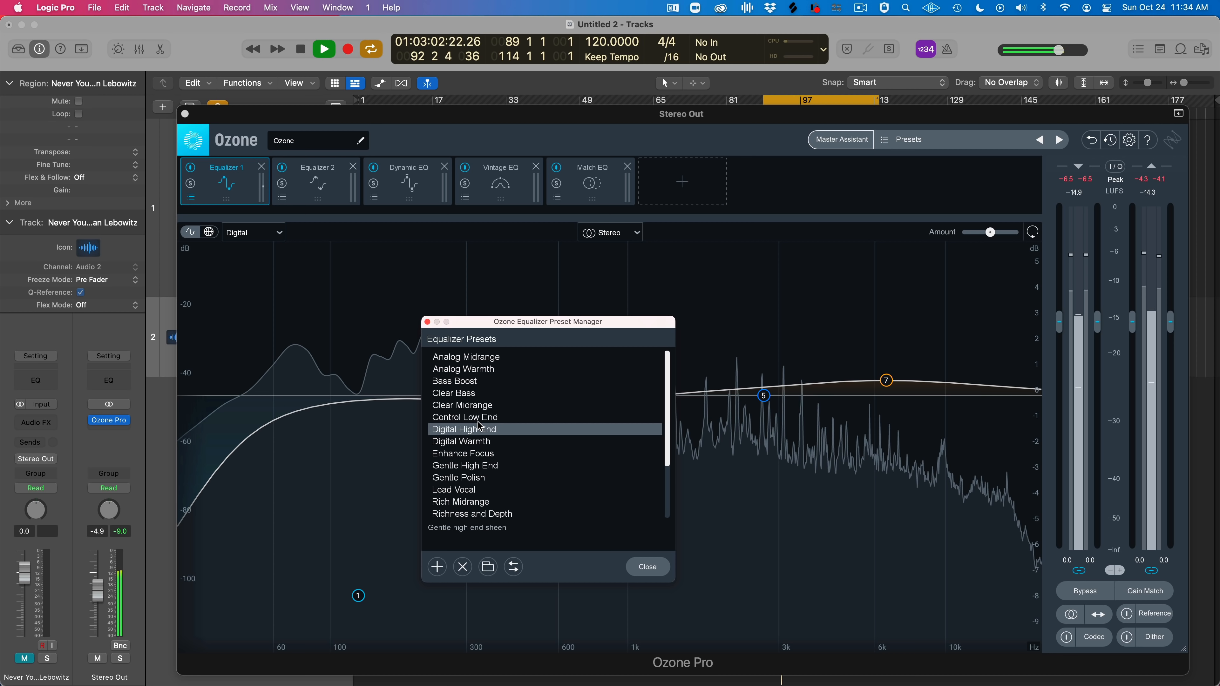
key(Down)
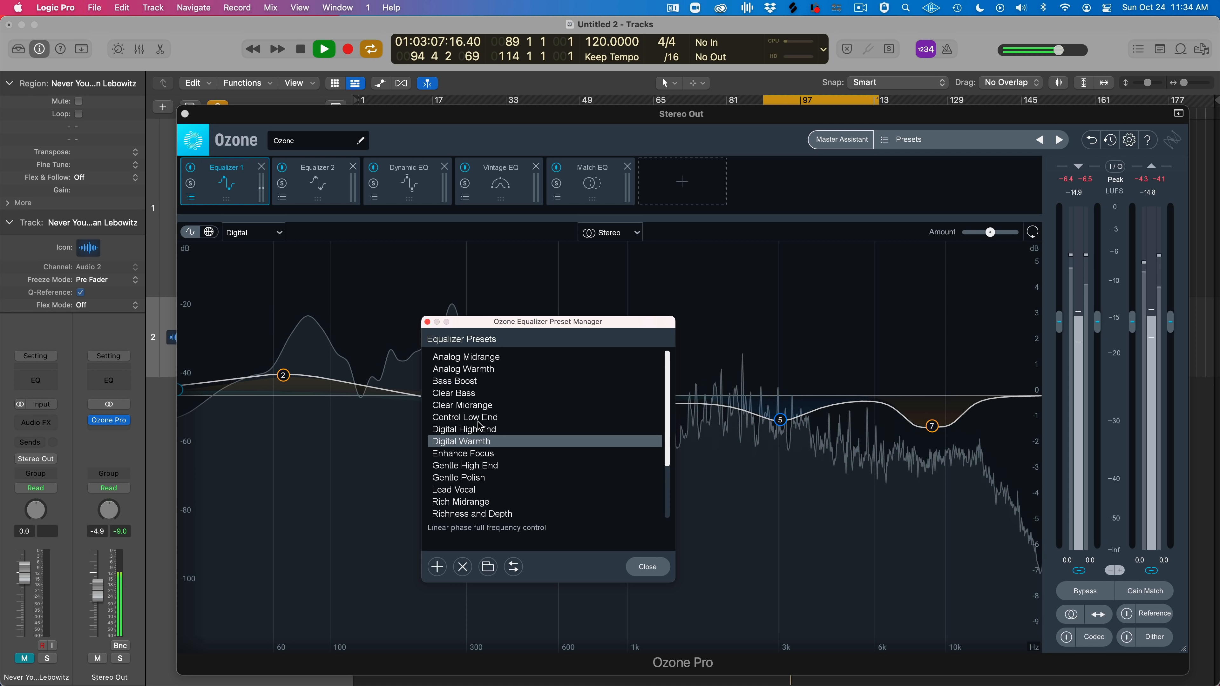
key(Down)
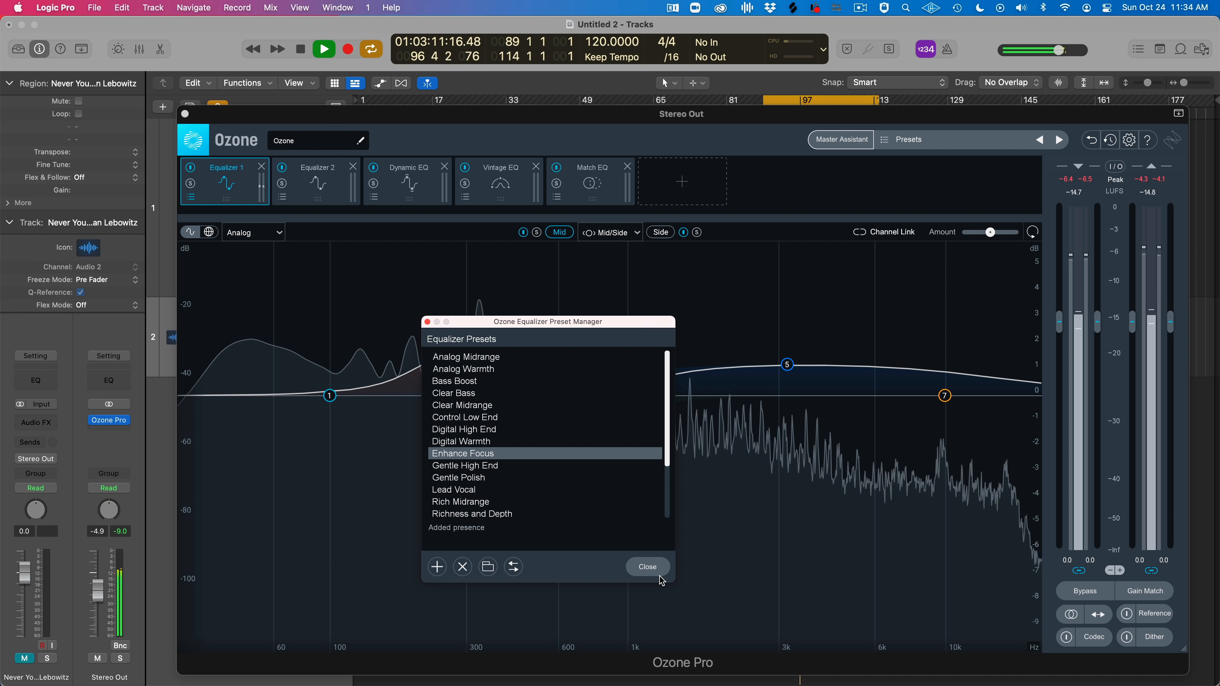
click(648, 567)
key(space)
In the Dynamic EQ, invert band 3's dynamic direction, boost it to about 2.1 dB at 589 Hz and start playback
click(348, 186)
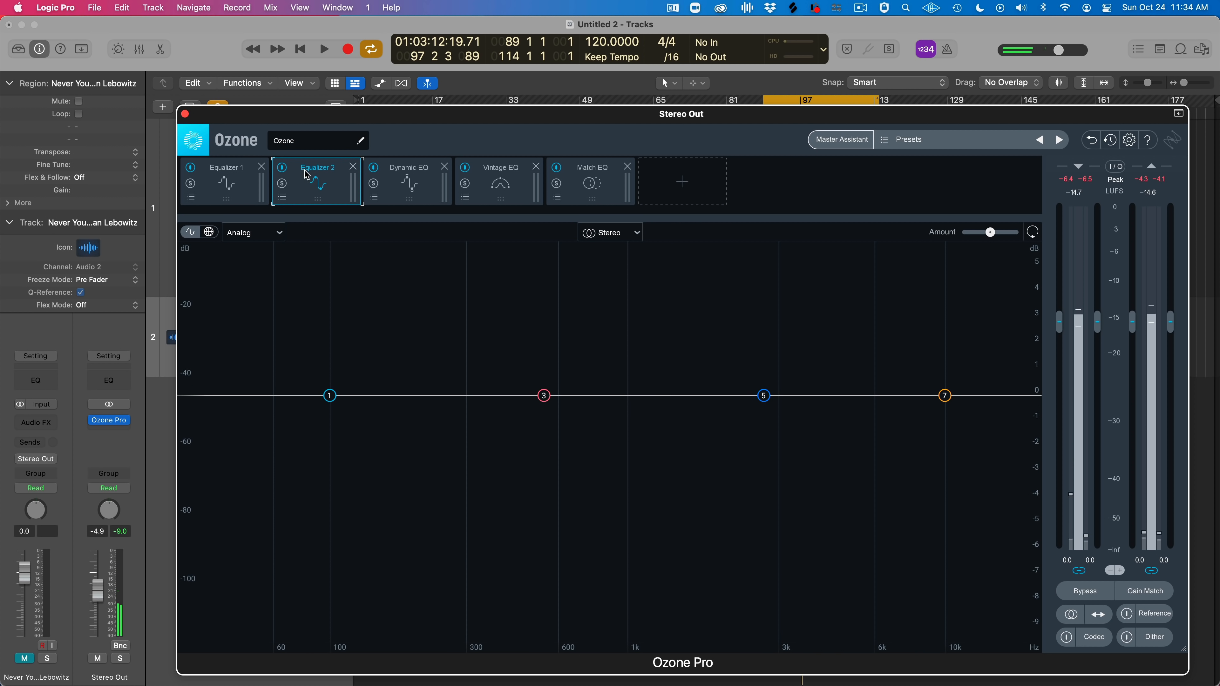
click(399, 193)
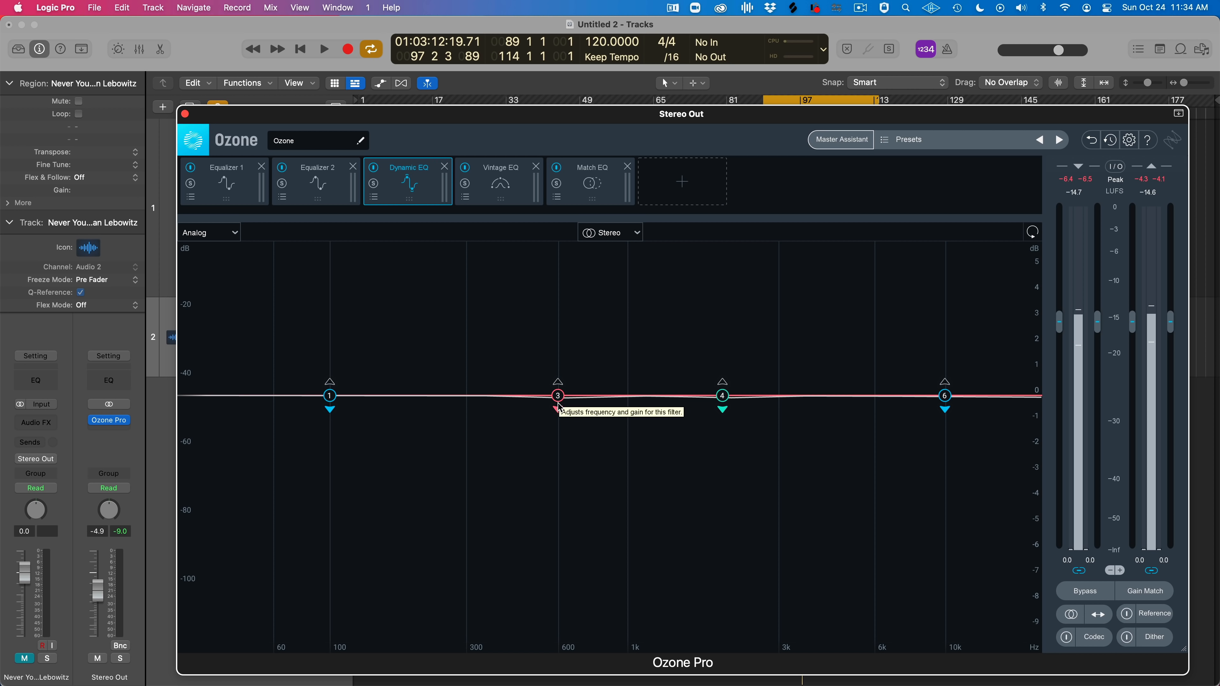
click(559, 383)
drag(558, 406, 558, 463)
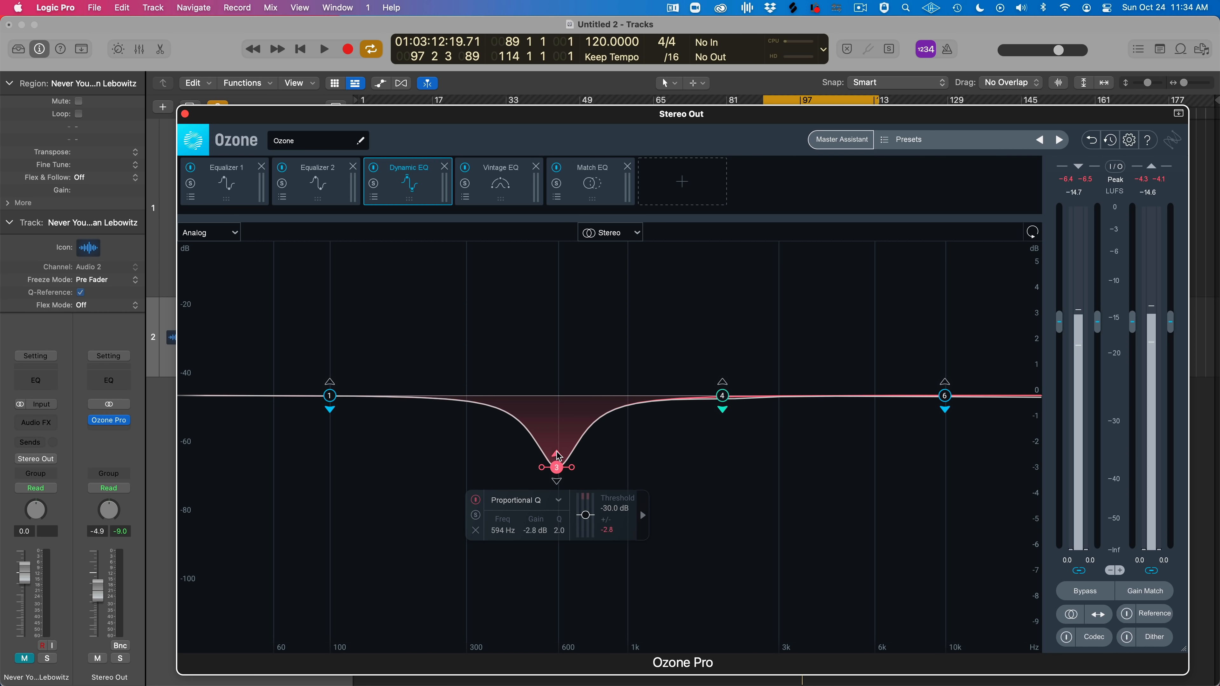
drag(558, 469, 571, 368)
key(space)
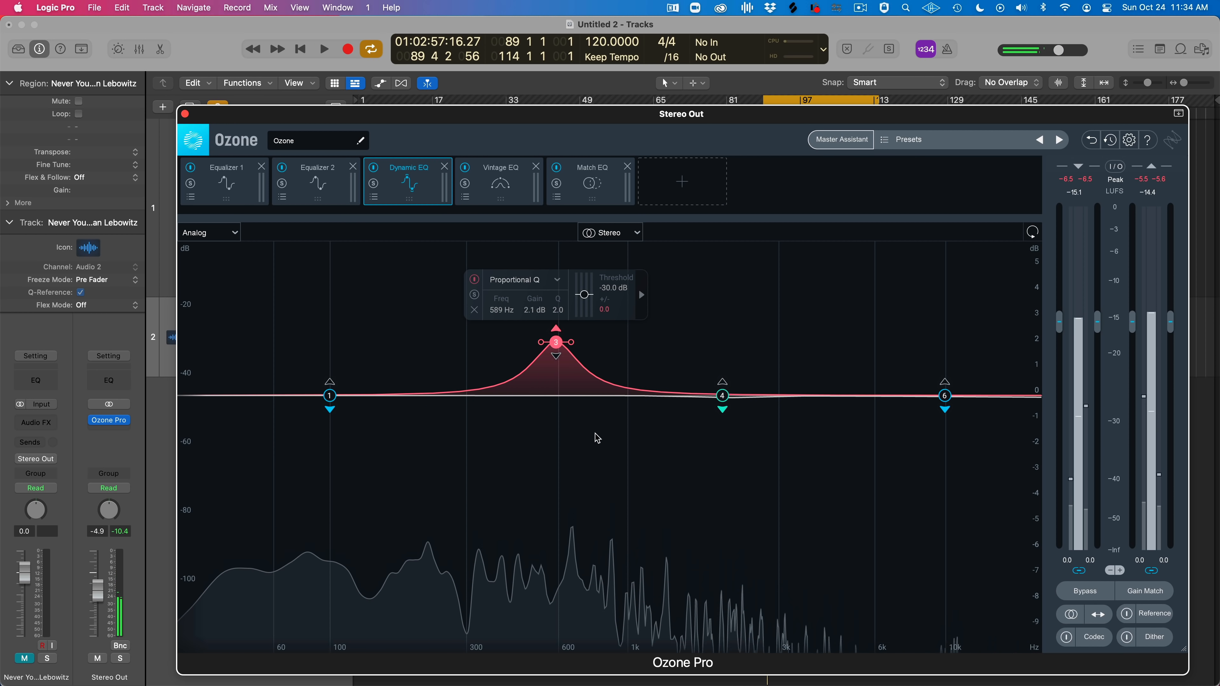
Audition the boost, move Dynamic EQ band 3 to a cut of about -3.2 dB at 413 Hz, and restart playback
key(space)
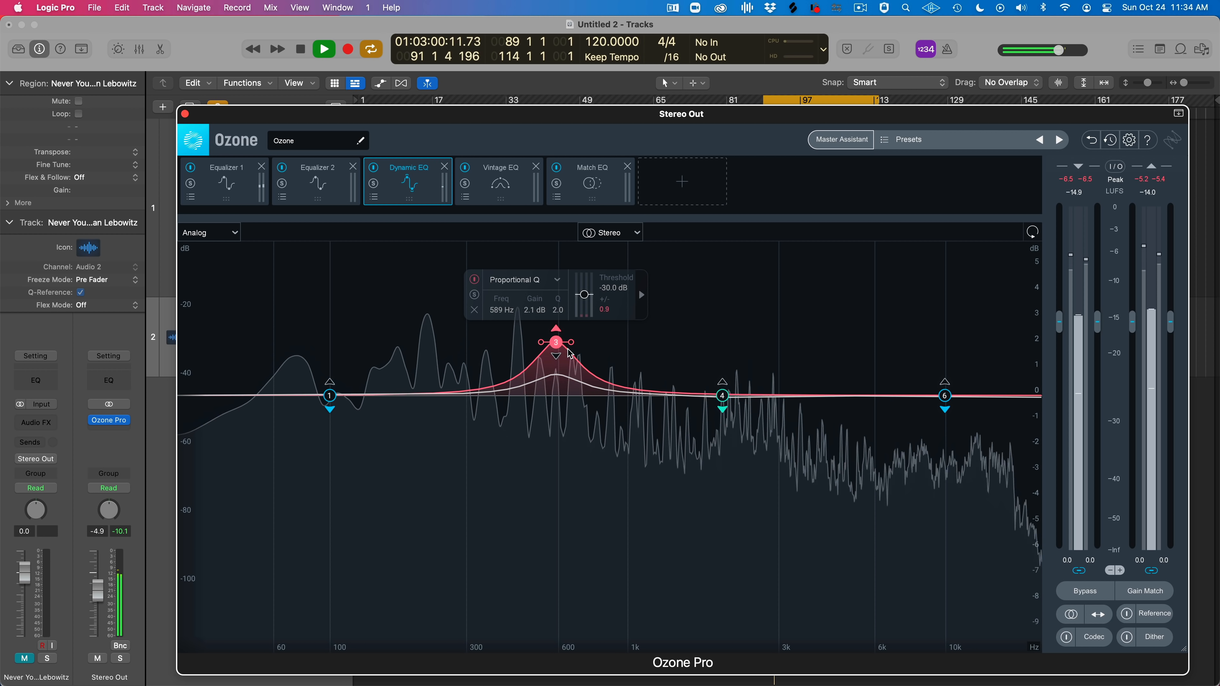
key(space)
drag(555, 343, 508, 479)
key(space)
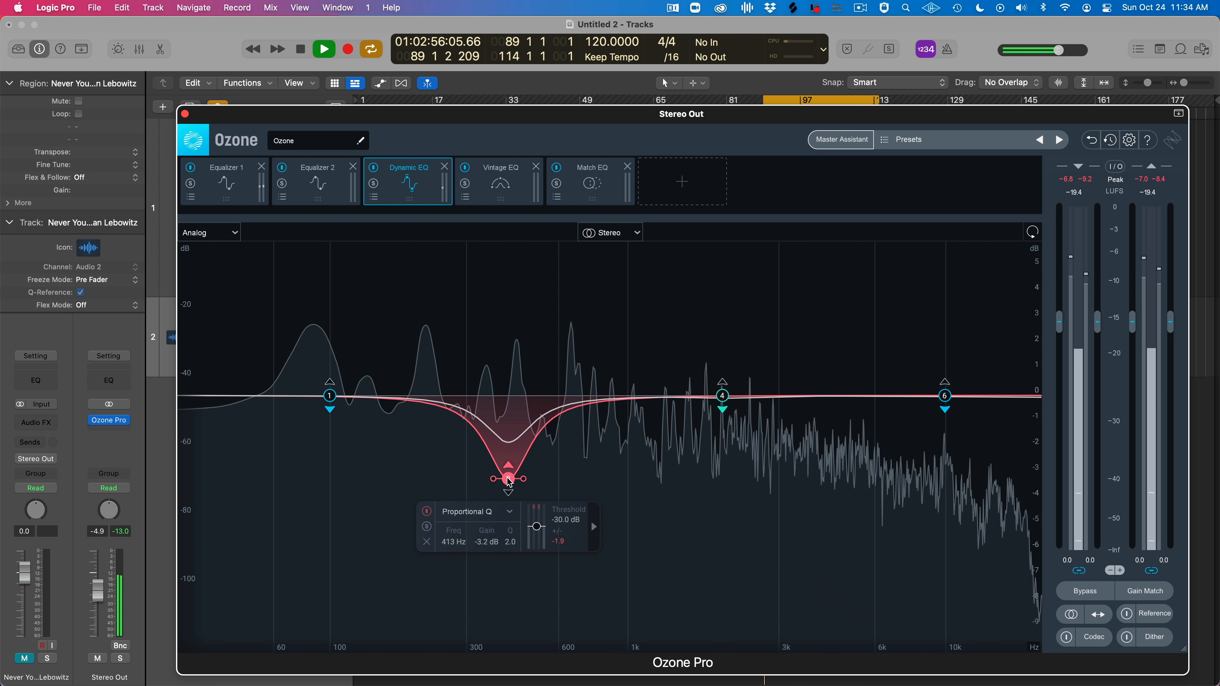
Deepen band 3's cut to about -5.3 dB at 421 Hz while listening, stop playback, and reset the band's gain
drag(509, 482, 510, 531)
key(space)
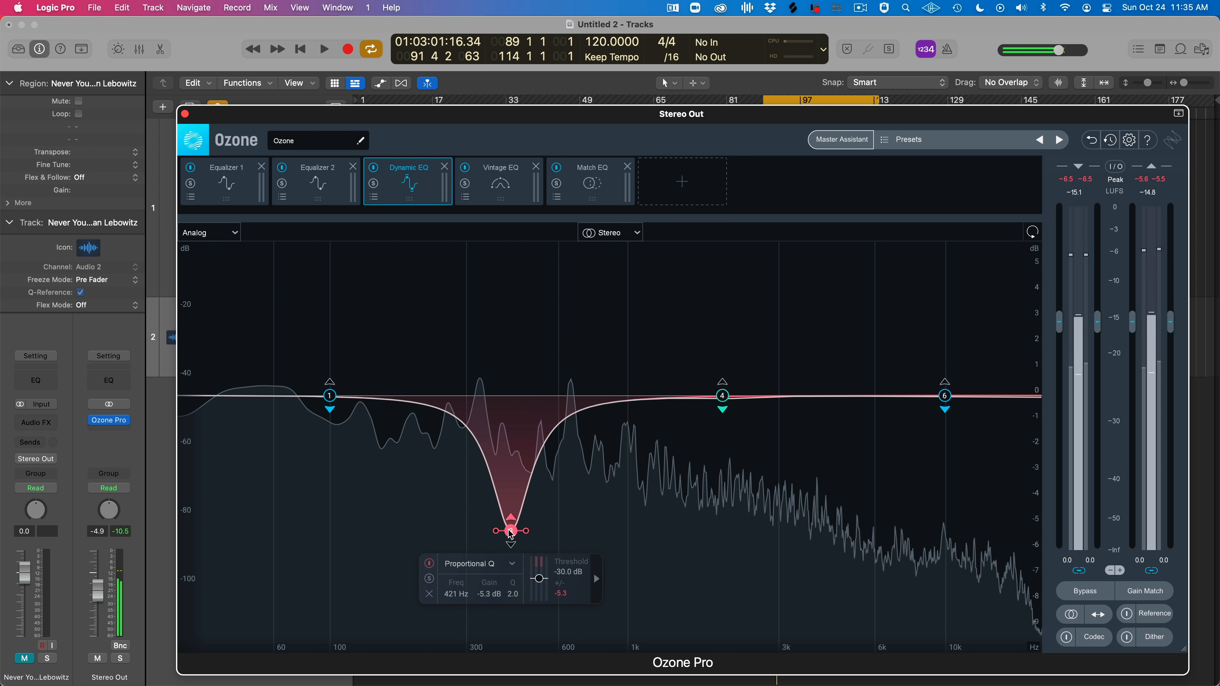
double_click(511, 531)
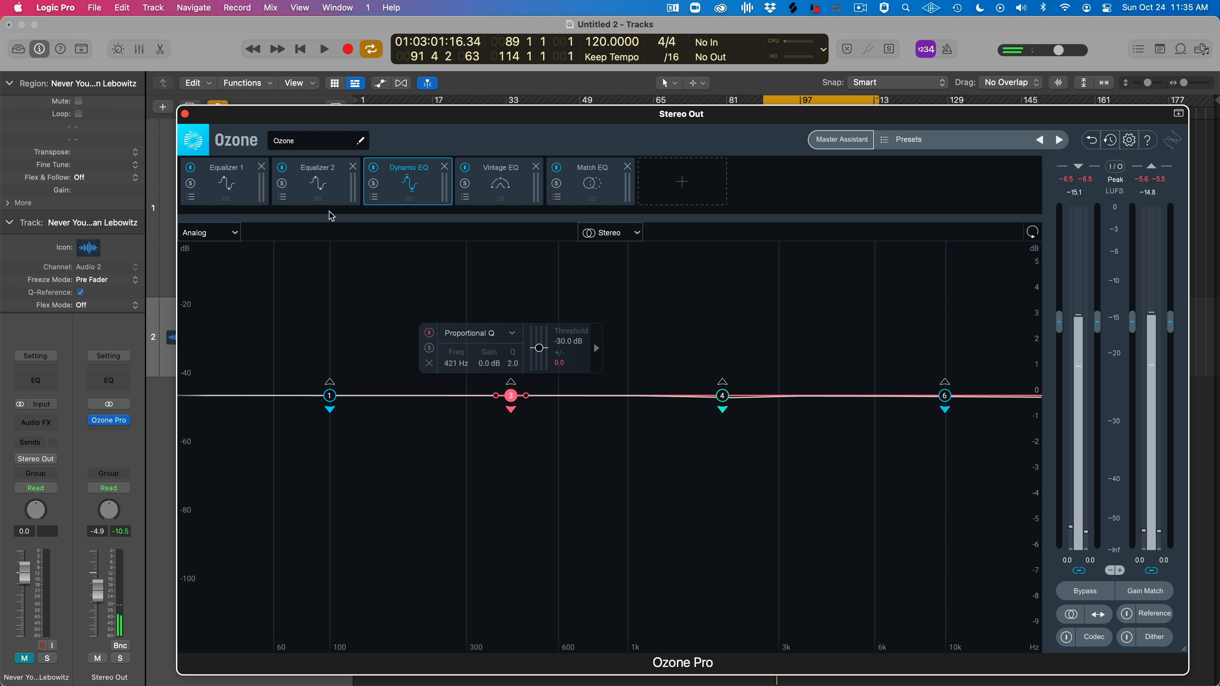
In Equalizer 2, pull up band 3 at about 596 Hz and nudge its gain in fine increments to -2.4 dB
click(322, 202)
drag(549, 401, 563, 317)
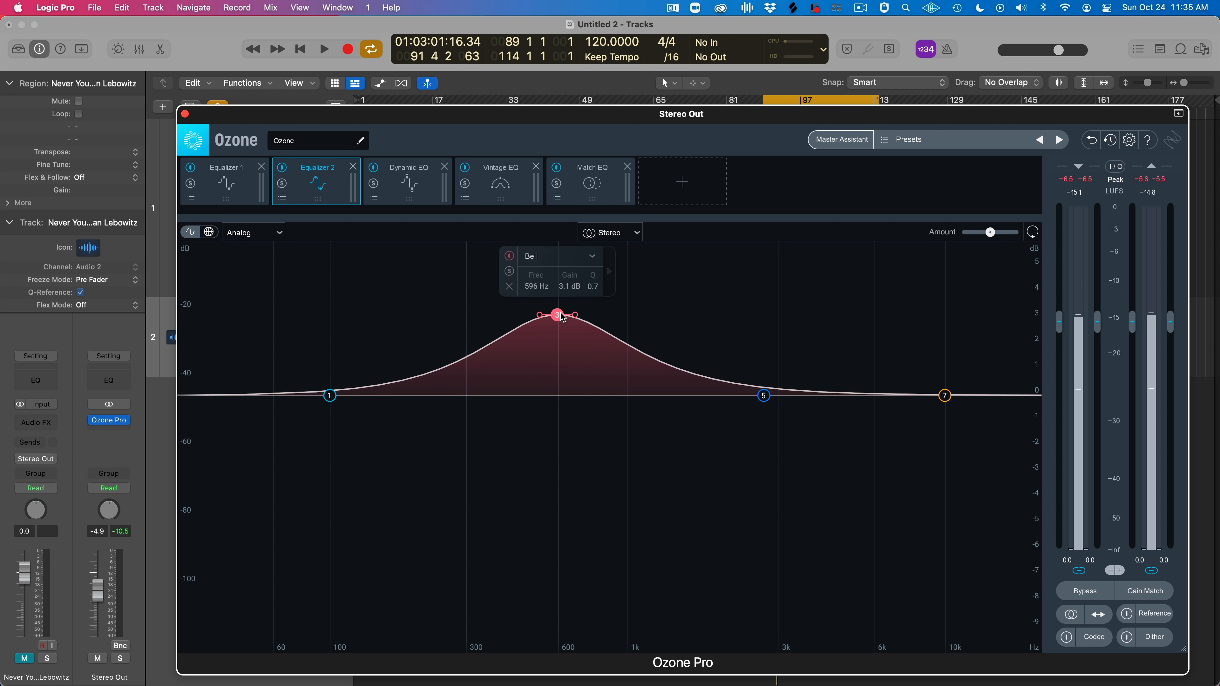
key(Down)
key(Down)
key(Down)
key(Down)
key(Down)
key(Down)
key(Down)
key(Down)
key(Down)
key(Down)
key(Down)
key(Down)
key(Down)
key(Down)
key(Down)
key(Down)
key(Down)
key(Down)
key(Down)
key(Down)
key(Down)
key(Down)
key(Down)
key(Down)
key(Down)
key(Down)
key(Down)
key(Down)
key(Down)
key(Down)
key(Down)
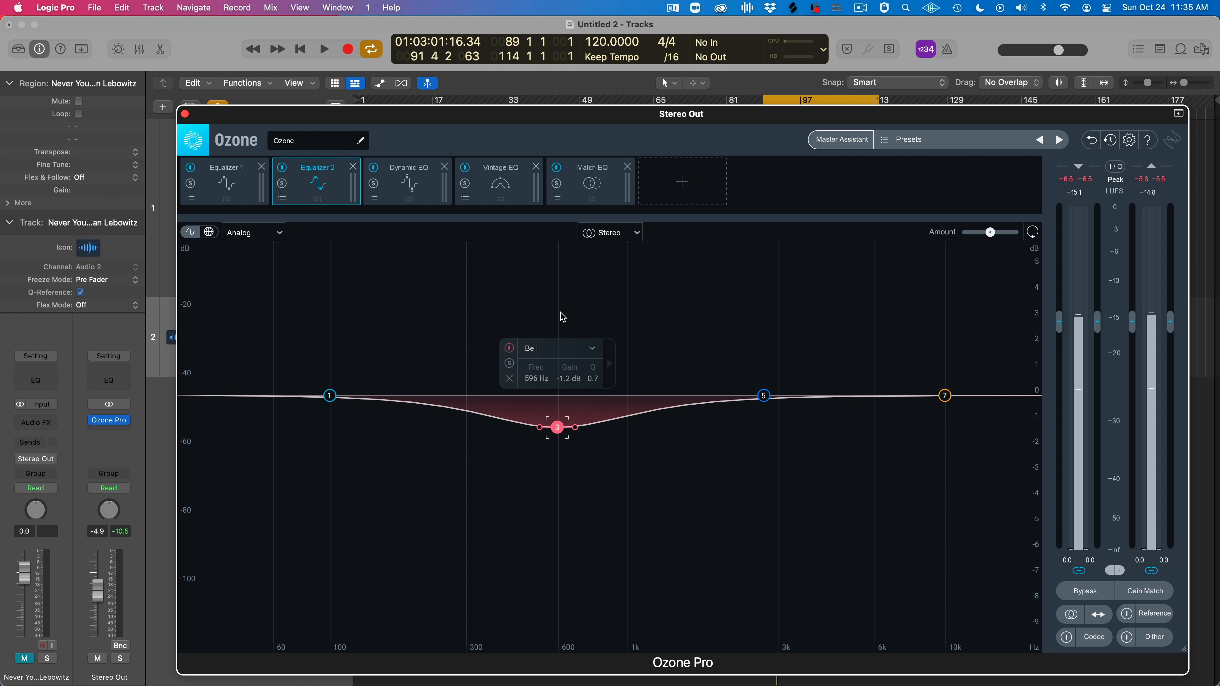
key(Down)
key(Down)
key(Down)
key(Down)
key(Down)
key(Down)
key(Down)
key(Down)
key(Down)
key(Down)
key(Down)
key(Down)
key(Down)
key(Down)
key(Down)
key(Down)
key(Down)
key(Down)
key(Down)
key(Down)
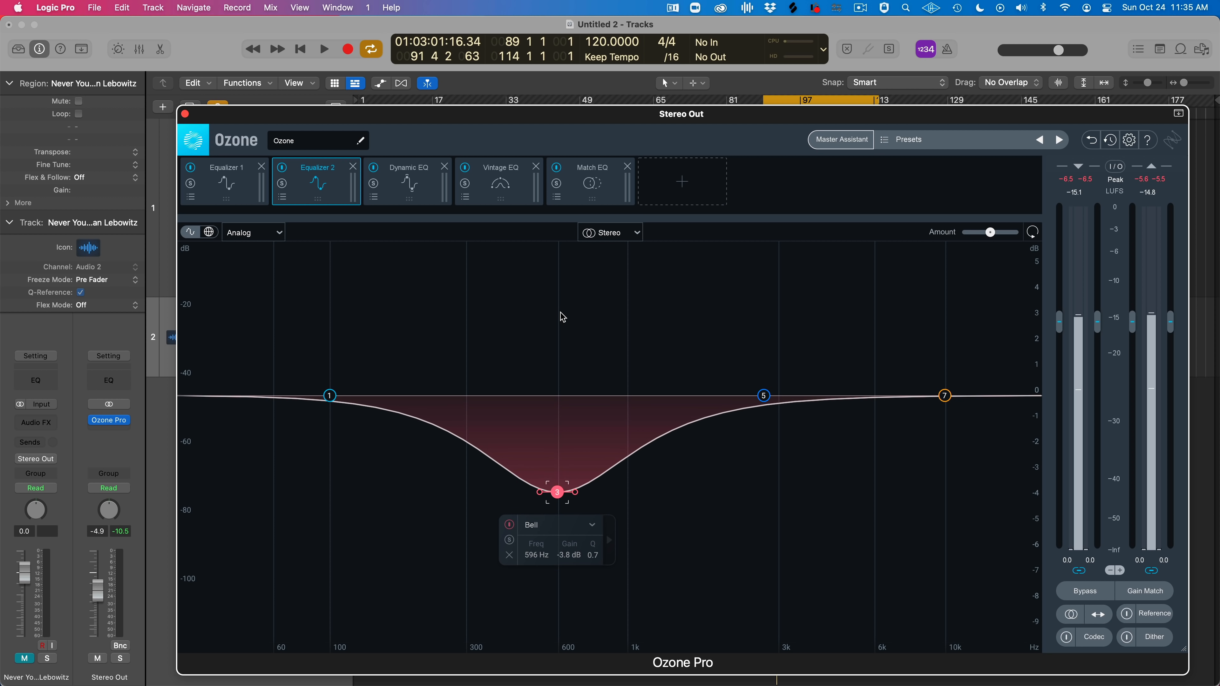
key(Down)
key(Down)
key(Down)
key(Down)
key(Down)
key(Down)
key(Down)
key(Down)
key(Down)
key(Down)
key(Down)
key(Down)
key(Down)
key(Up)
key(Up)
key(Up)
key(Up)
key(Up)
key(Up)
key(Up)
key(Up)
key(Up)
key(Up)
key(Up)
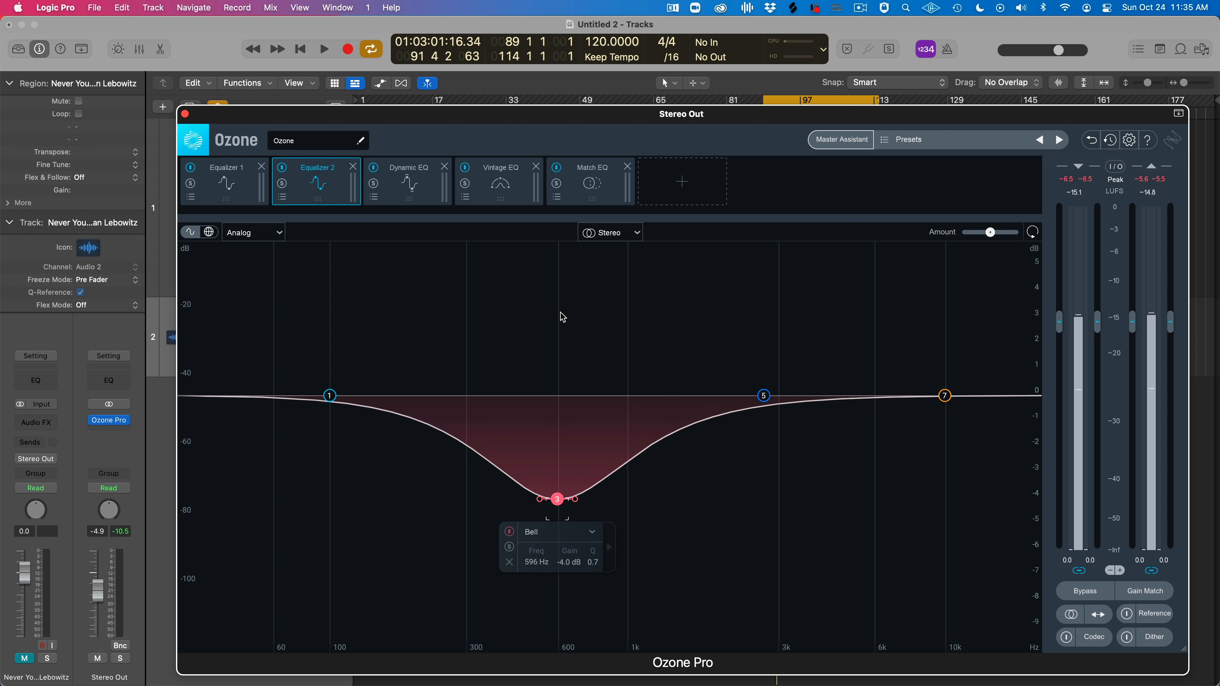
key(Up)
key(Up)
key(Up)
key(Up)
key(Up)
key(Up)
key(Up)
key(Up)
key(Up)
key(Up)
key(Up)
key(Up)
key(Up)
key(Up)
key(Up)
key(Up)
Nudge Equalizer 2 band 3 down and up in frequency, ending at 779 Hz
key(Left)
key(Left)
key(Left)
key(Left)
key(Left)
key(Left)
key(Right)
key(Right)
key(Right)
key(Right)
key(Right)
key(Right)
key(Right)
key(Right)
key(Right)
key(Right)
key(Right)
key(Right)
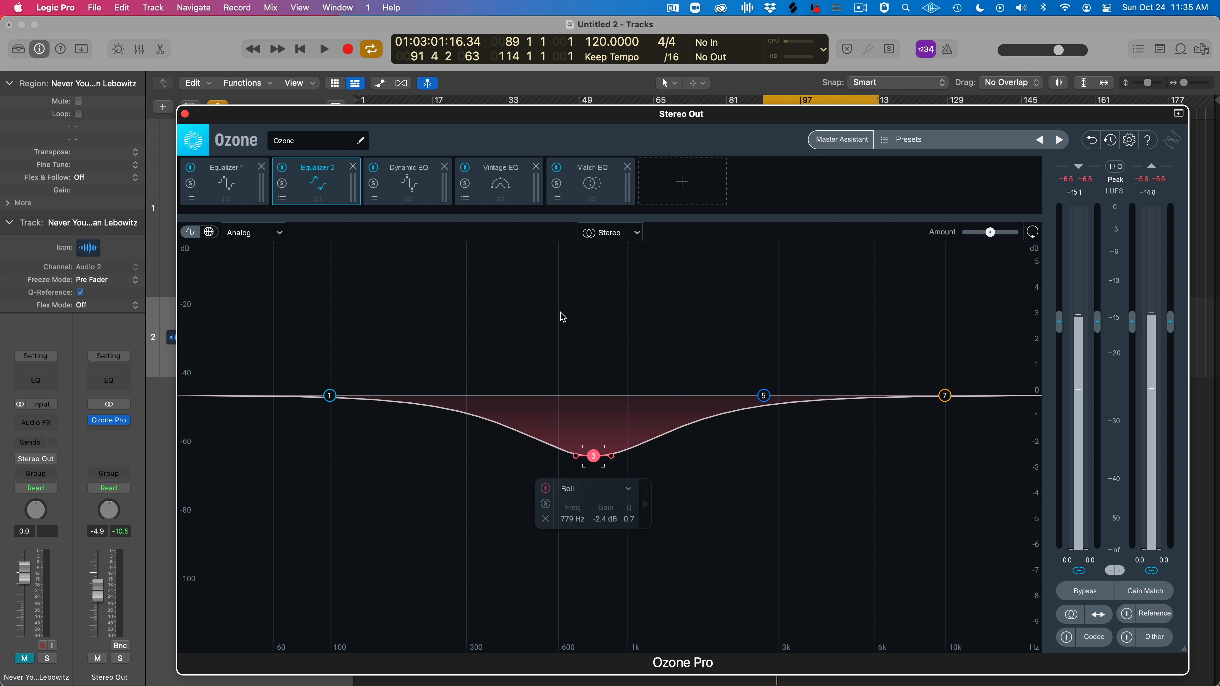
Nudge band 3's gain further down and back up in fine increments, ending at -1.0 dB
key(Down)
key(Down)
key(Down)
key(Down)
key(Down)
key(Down)
key(Down)
key(Down)
key(Down)
key(Down)
key(Down)
key(Down)
key(Down)
key(Down)
key(Down)
key(Down)
key(Down)
key(Down)
key(Down)
key(Down)
key(Up)
key(Up)
key(Up)
key(Up)
key(Up)
key(Up)
key(Up)
key(Up)
key(Up)
key(Up)
key(Up)
key(Up)
key(Up)
key(Up)
key(Up)
key(Up)
key(Up)
key(Up)
key(Up)
key(Up)
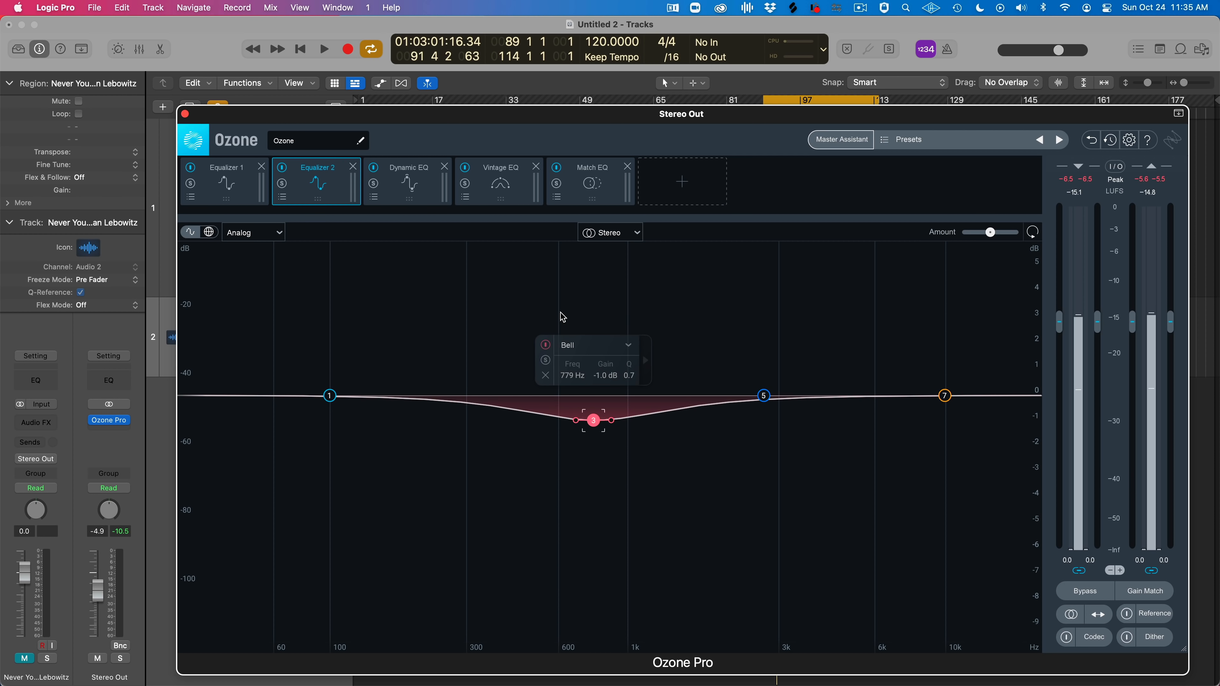
Raise the gain of Equalizer 2's band 3 in small increments to 3.2 dB
key(Up)
key(Up)
key(Up)
key(Up)
key(Up)
key(Up)
key(Up)
key(Up)
key(Up)
key(Up)
key(Up)
key(Up)
key(Up)
key(Up)
key(Up)
key(Up)
key(Up)
key(Up)
key(Up)
key(Up)
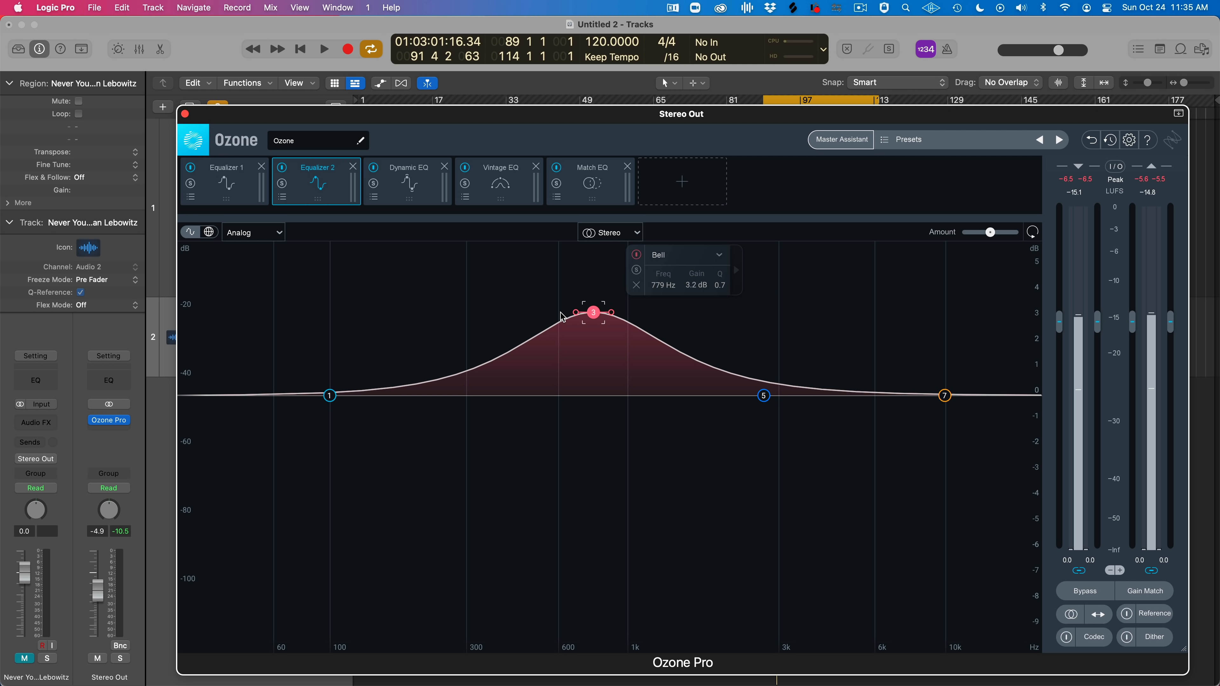
Step band 3's gain down and back up in coarse increments, ending at 3.2 dB
key(shift+Down)
key(shift+Down)
key(shift+Down)
key(shift+Up)
key(shift+Up)
key(shift+Up)
Sweep band 3's frequency in coarse increments, down through 199 Hz and up to 1716 Hz
key(shift+Left)
key(shift+Left)
key(shift+Left)
key(shift+Left)
key(shift+Left)
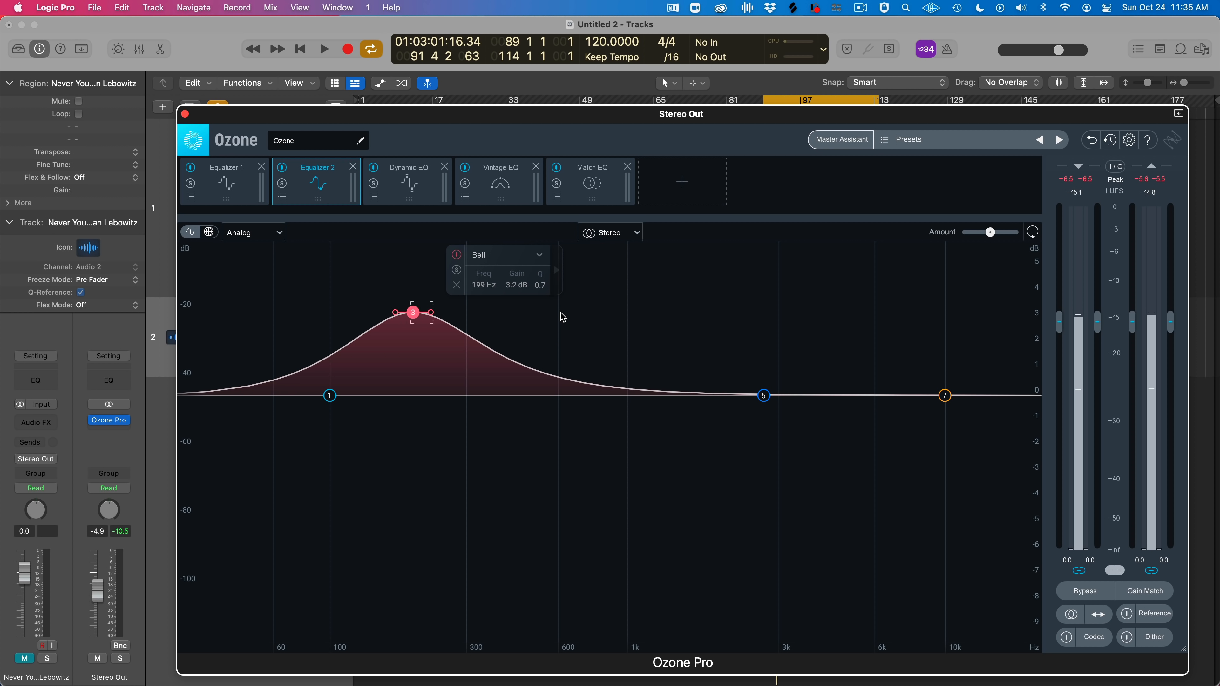
key(shift+Left)
key(shift+Right)
key(shift+Right)
key(shift+Right)
key(shift+Right)
key(shift+Right)
key(shift+Right)
key(shift+Right)
key(shift+Right)
key(shift+Right)
key(shift+Right)
key(shift+Right)
key(shift+Right)
key(shift+Right)
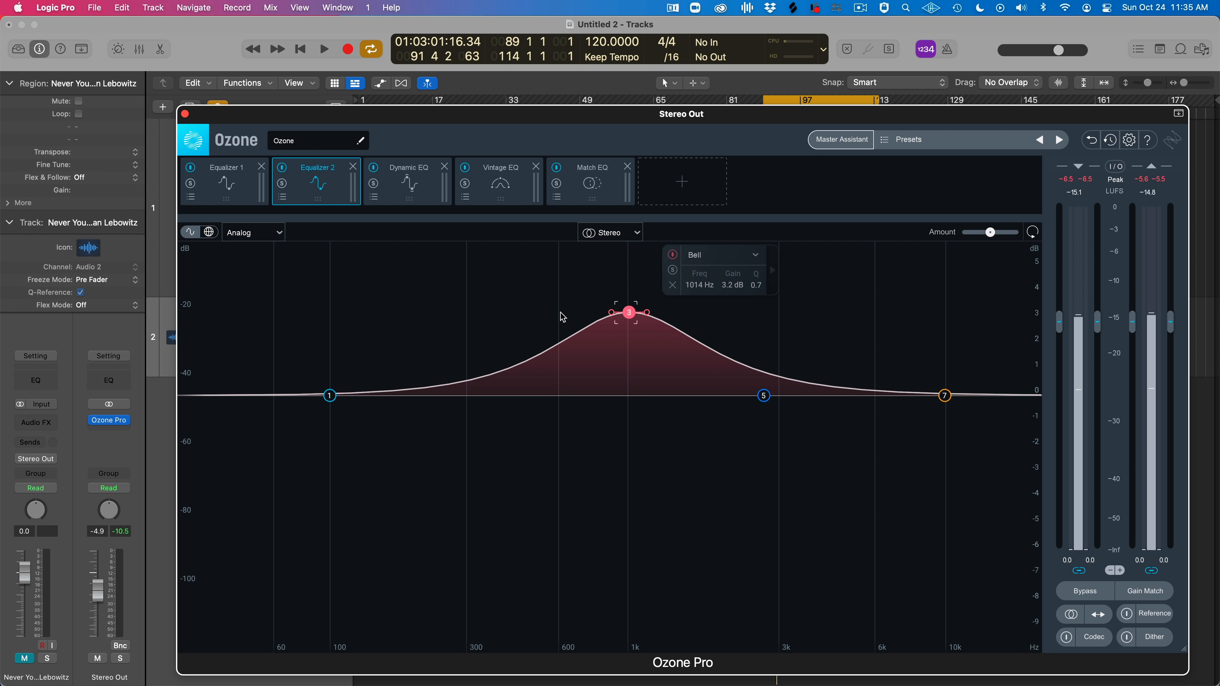
key(shift+Left)
key(shift+Left)
key(shift+Left)
key(shift+Left)
key(shift+Left)
key(shift+Left)
key(shift+Left)
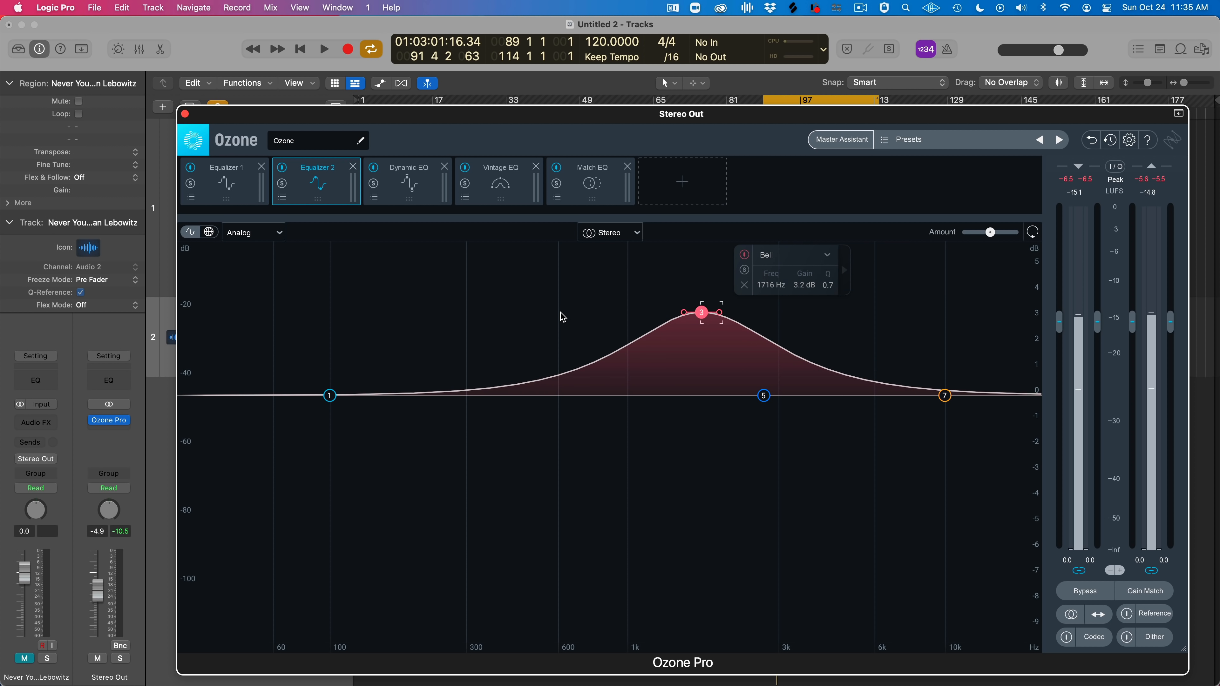
Return band 3 to 779 Hz and lower its gain in increments to -1.5 dB
key(shift+Down)
key(shift+Down)
key(shift+Down)
key(shift+Down)
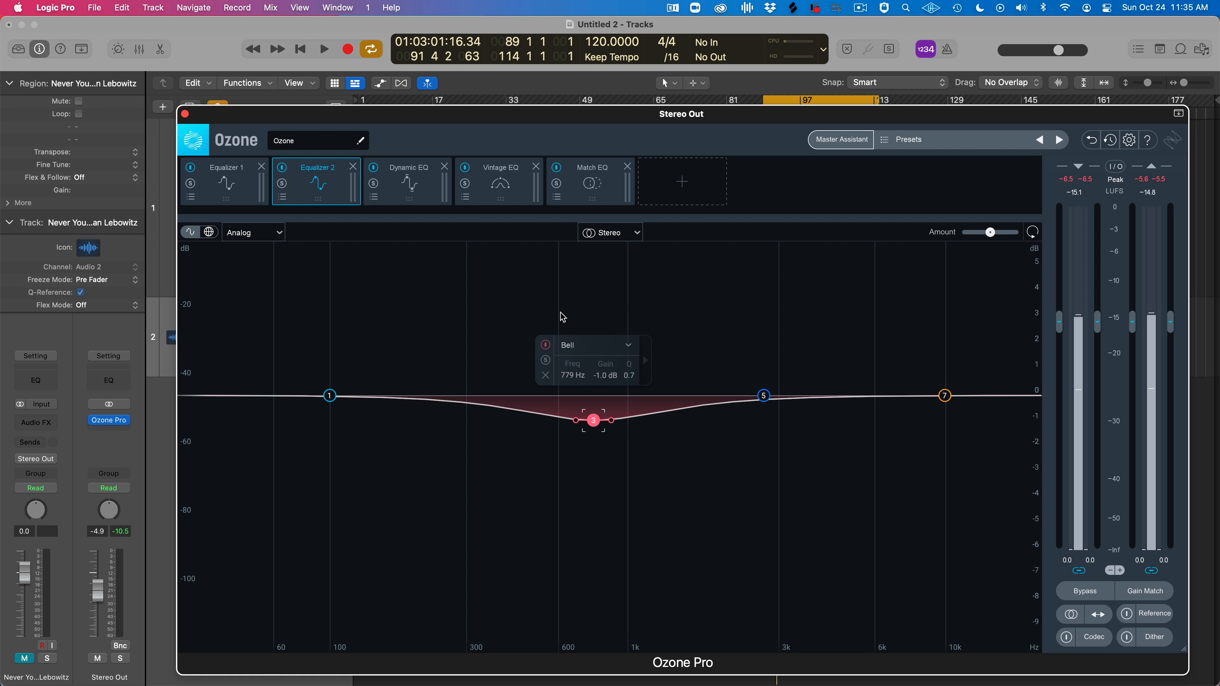
key(shift+Down)
key(shift+Down)
key(shift+Down)
key(shift+Down)
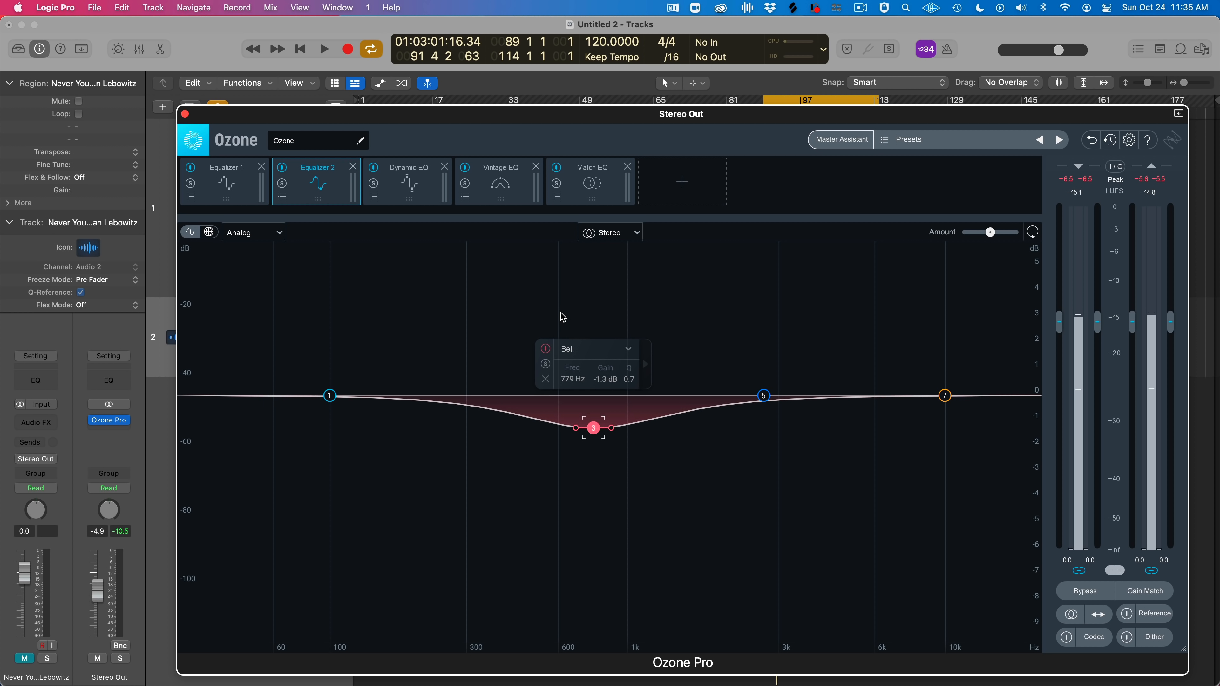
key(shift+Down)
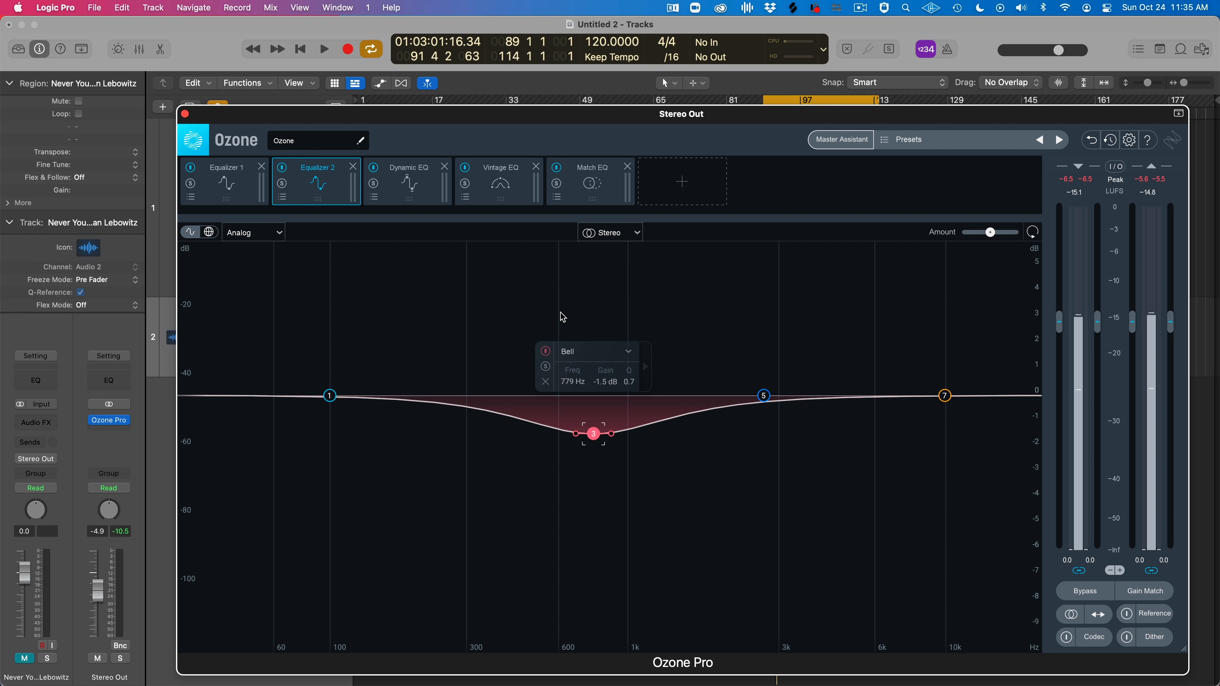
Move band 3 to about 767 Hz at -1.6 dB and vary its Q between 11.5 and 0.7
drag(593, 434, 591, 436)
scroll(591, 436, up, 5)
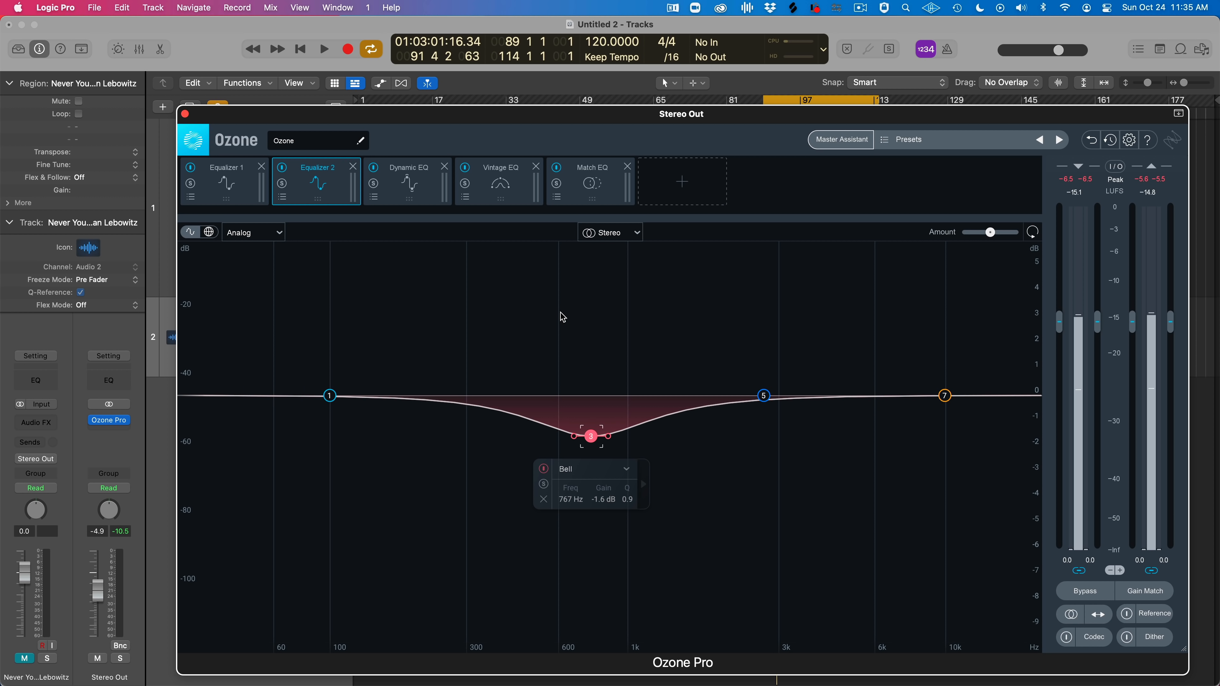
scroll(591, 436, up, 10)
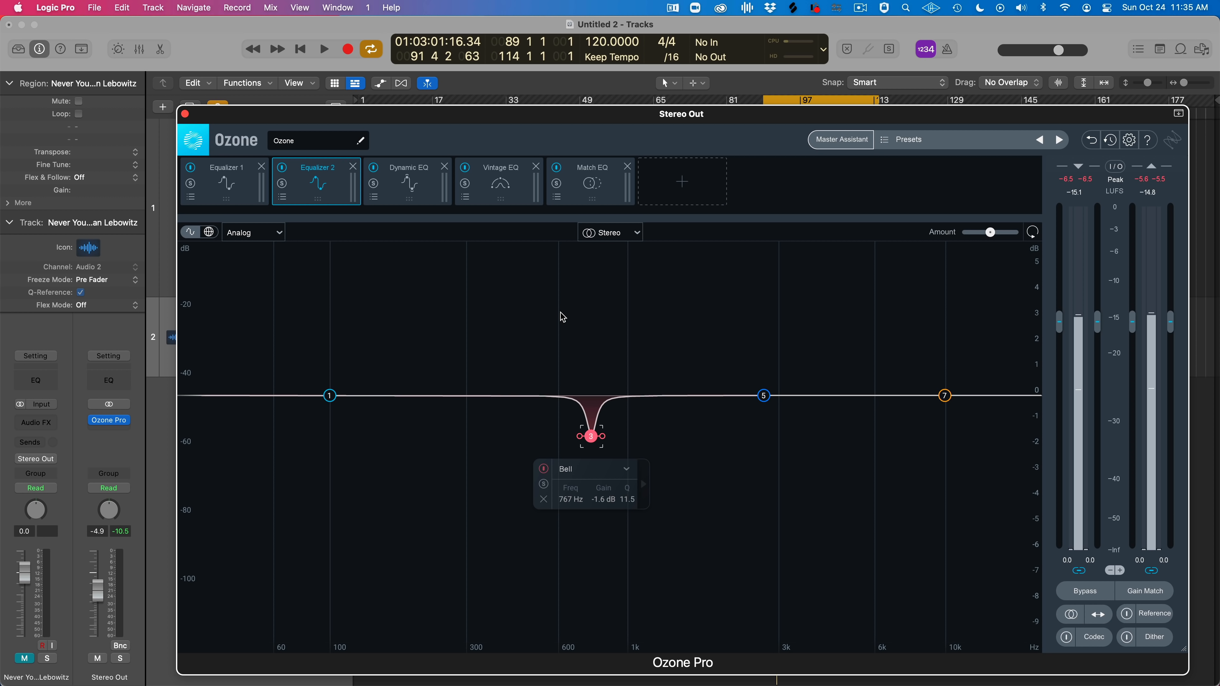
scroll(591, 436, down, 12)
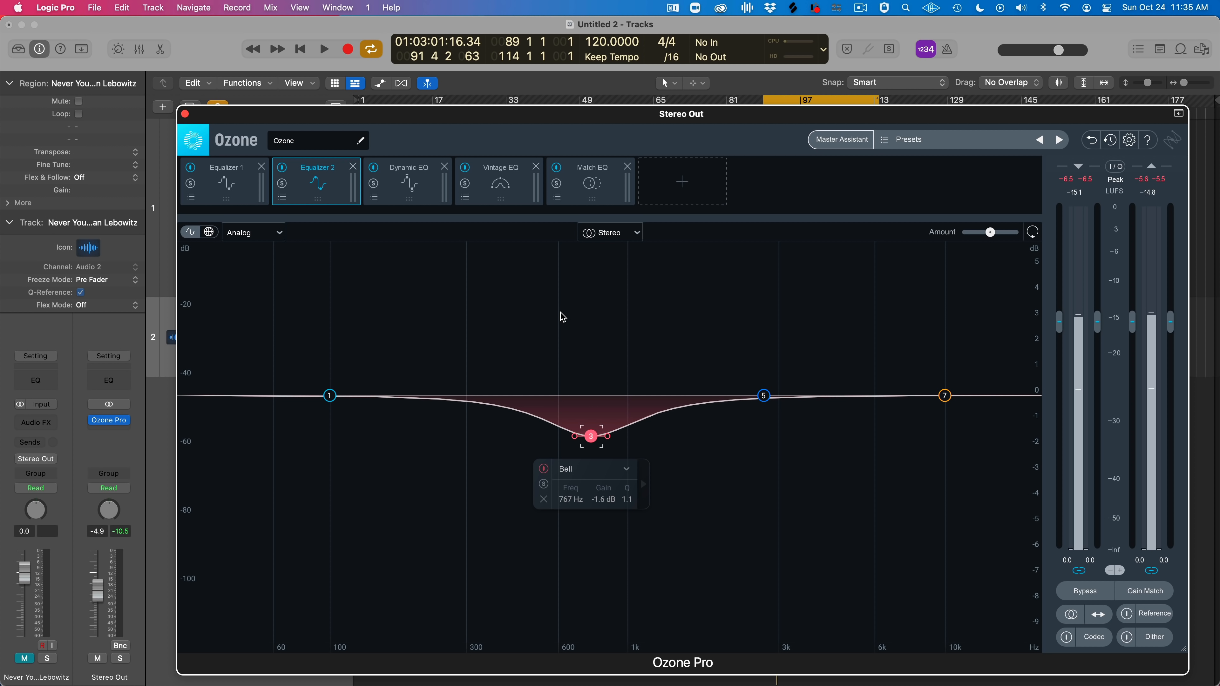
scroll(591, 436, up, 7)
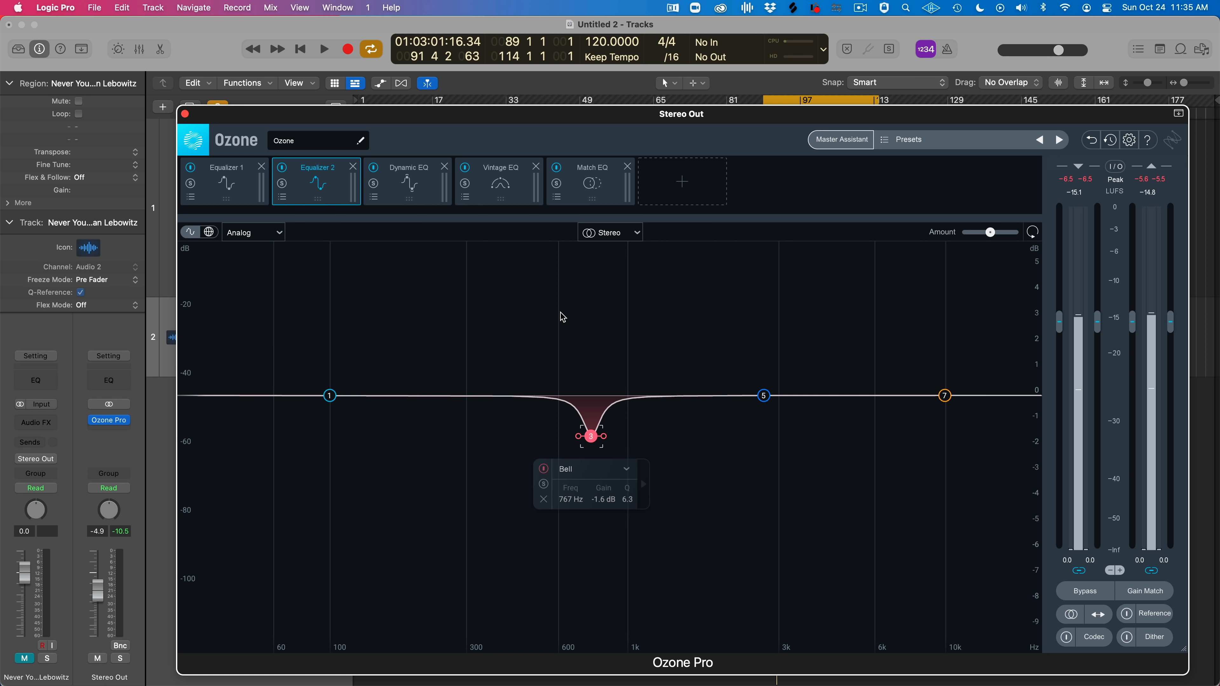
scroll(605, 439, down, 10)
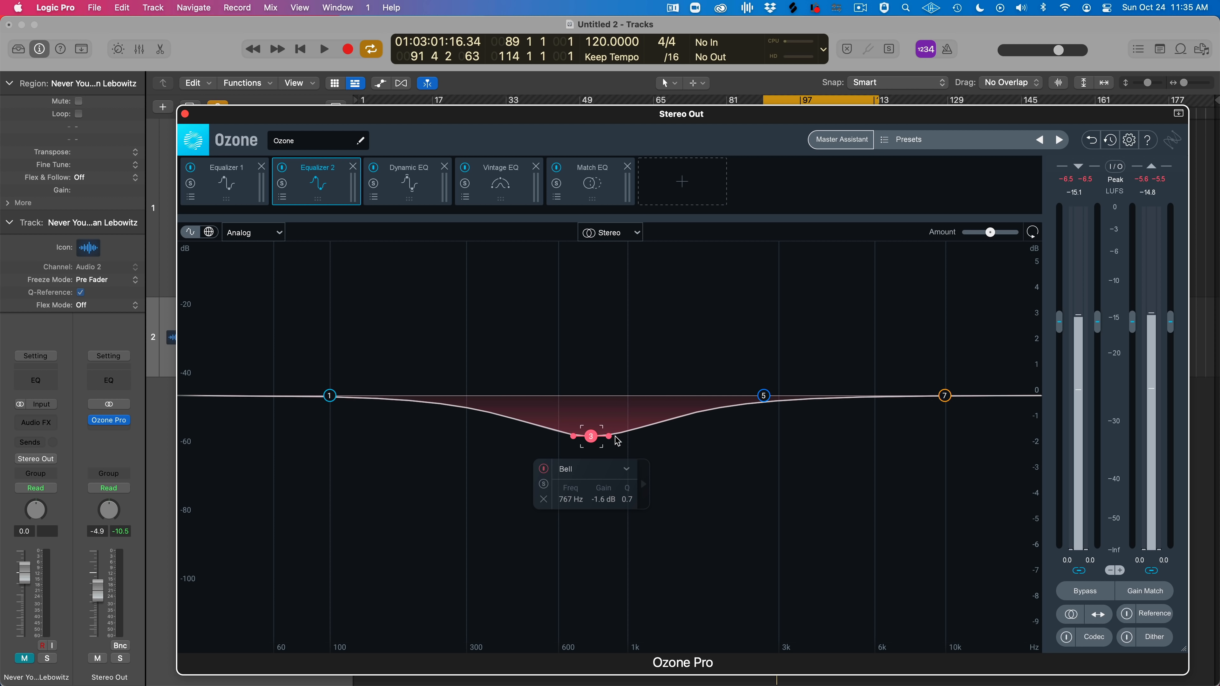
Narrow band 3's Q to 12.0 and reset its gain after boosting it to about 2.8 dB
scroll(600, 439, up, 14)
drag(593, 436, 593, 323)
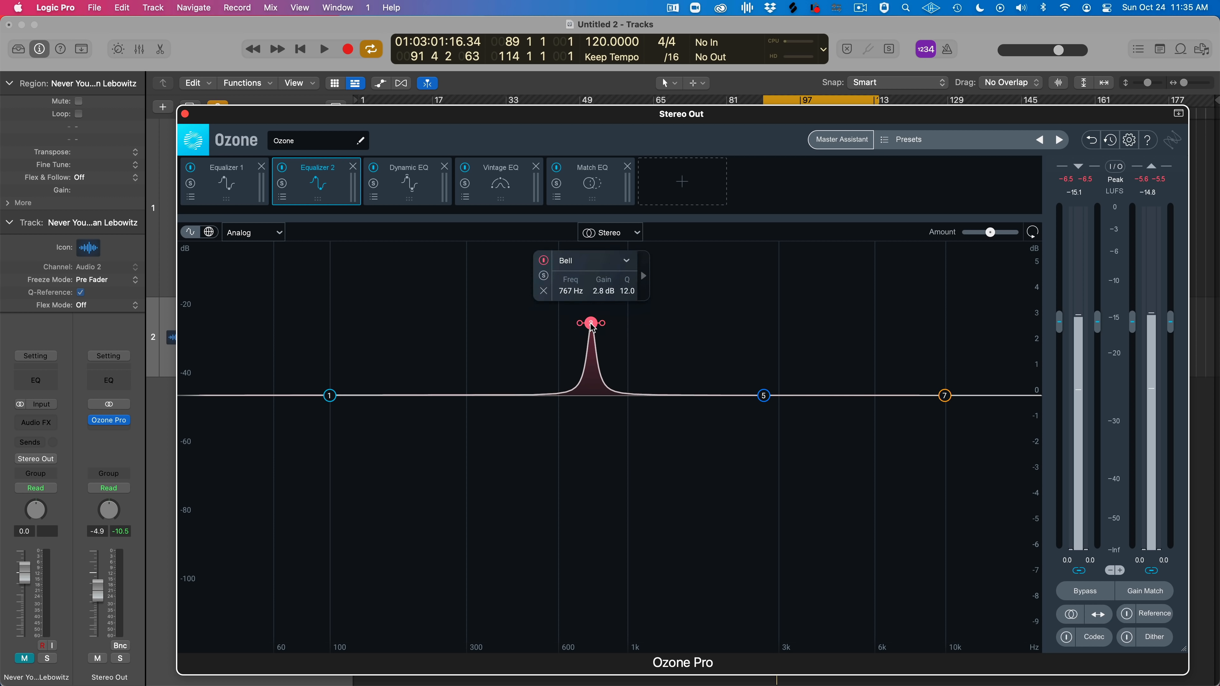
double_click(592, 324)
In the Dynamic EQ, pull band 3 down to about -4.5 dB at 686 Hz and keep its Proportional Q filter shape
click(429, 178)
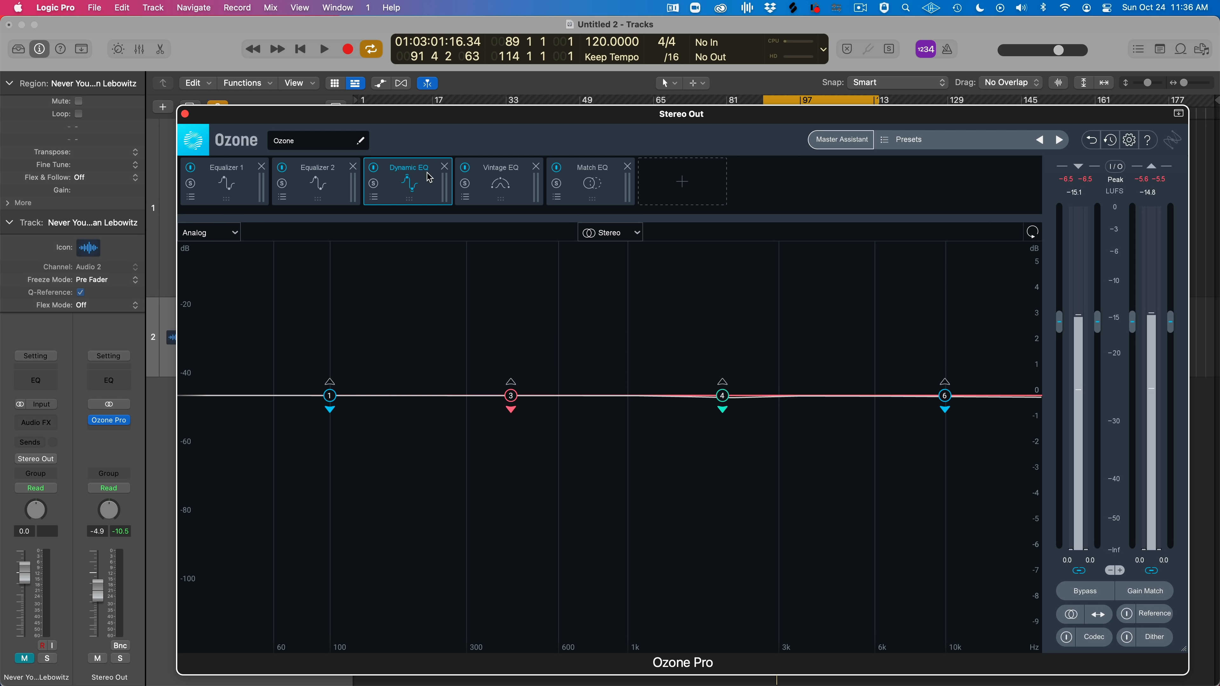
drag(511, 403, 508, 495)
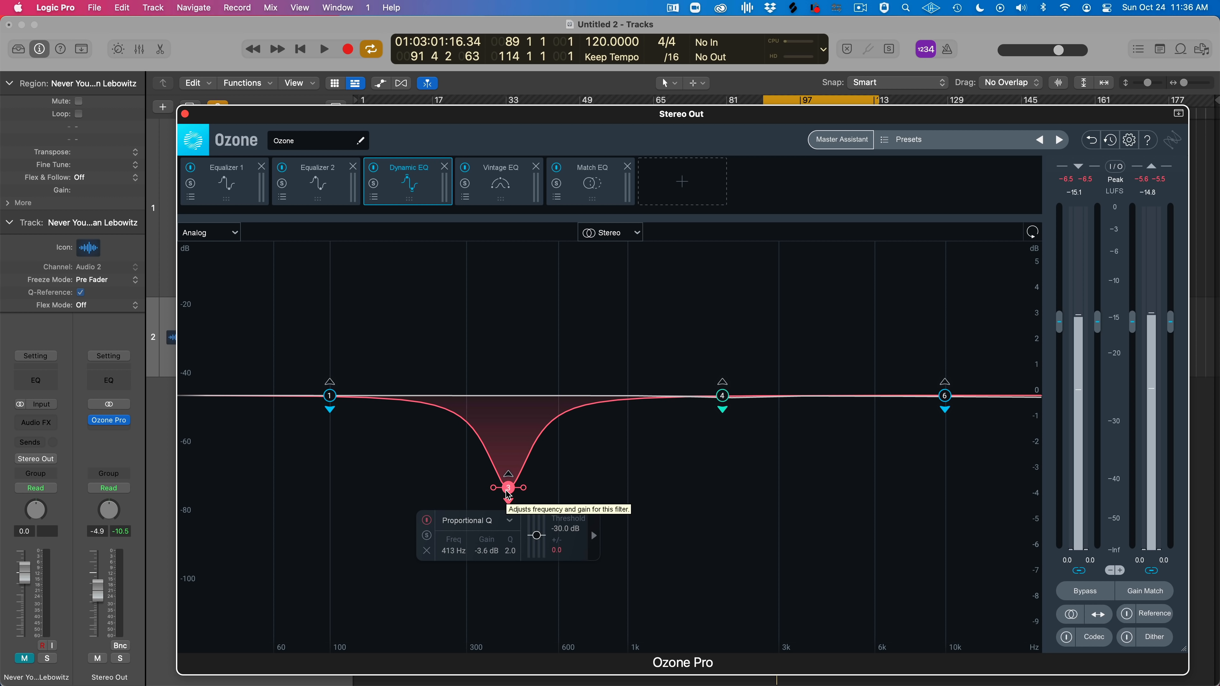
key(space)
drag(508, 495, 591, 514)
key(space)
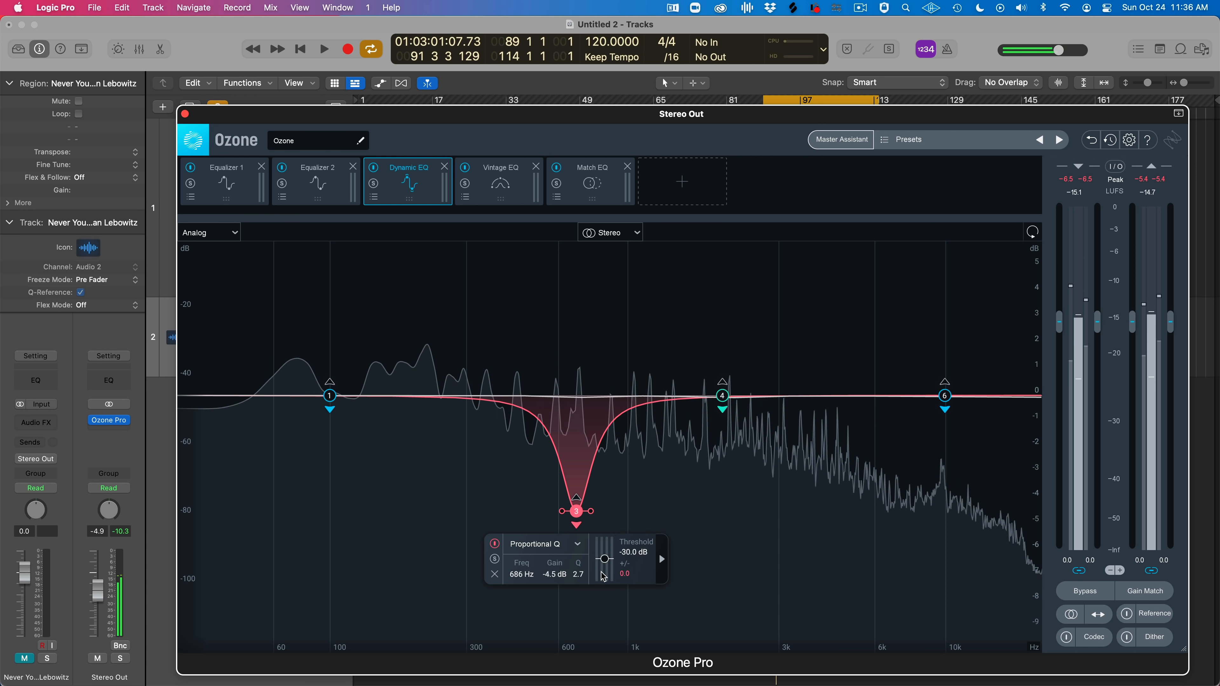
click(543, 543)
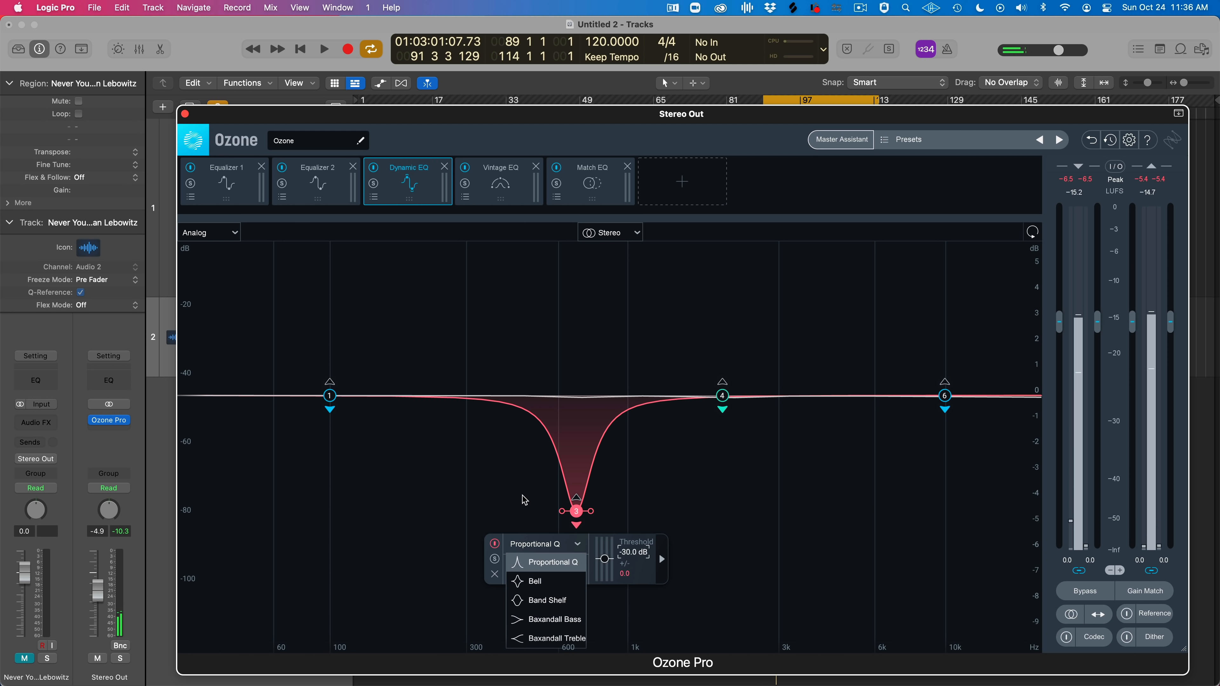
click(541, 563)
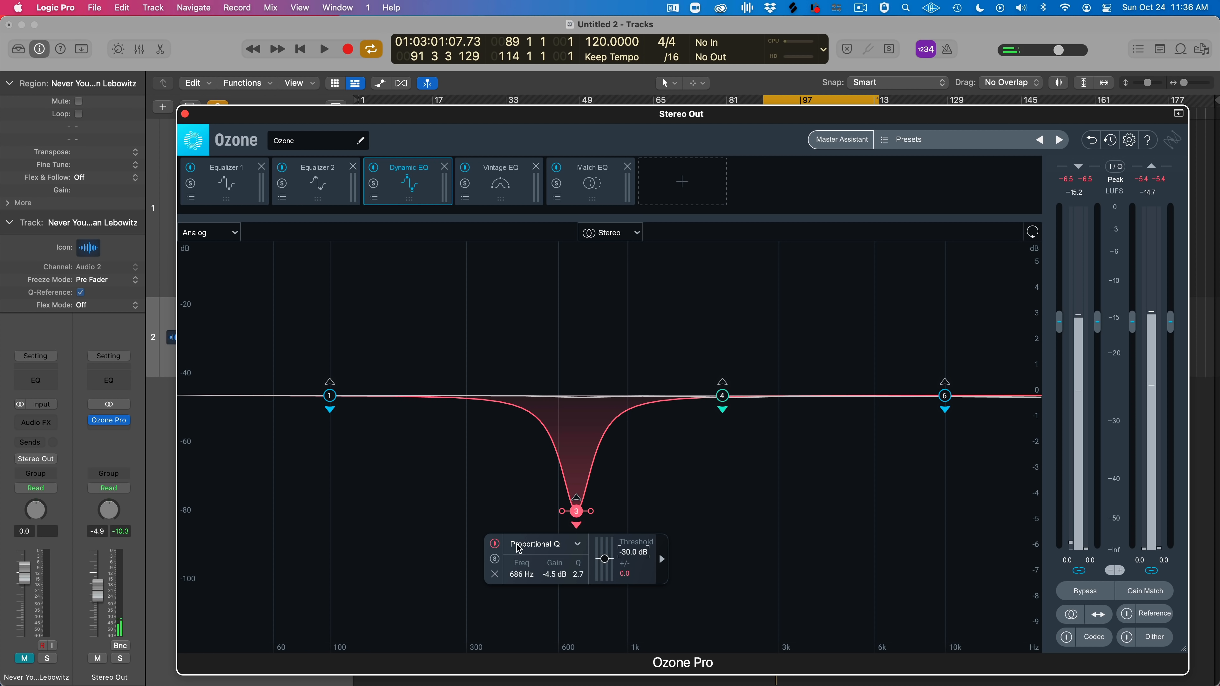
Solo Dynamic EQ band 3 during playback, move it to about 598 Hz, and unsolo it
key(space)
click(496, 560)
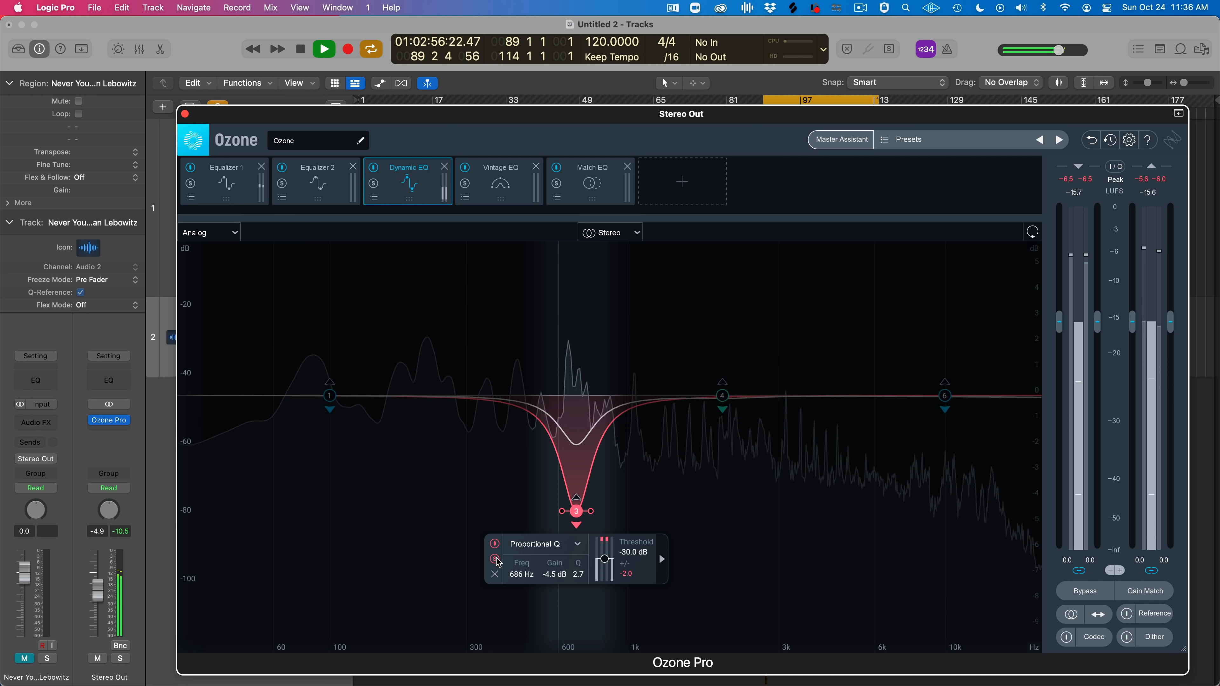
click(496, 562)
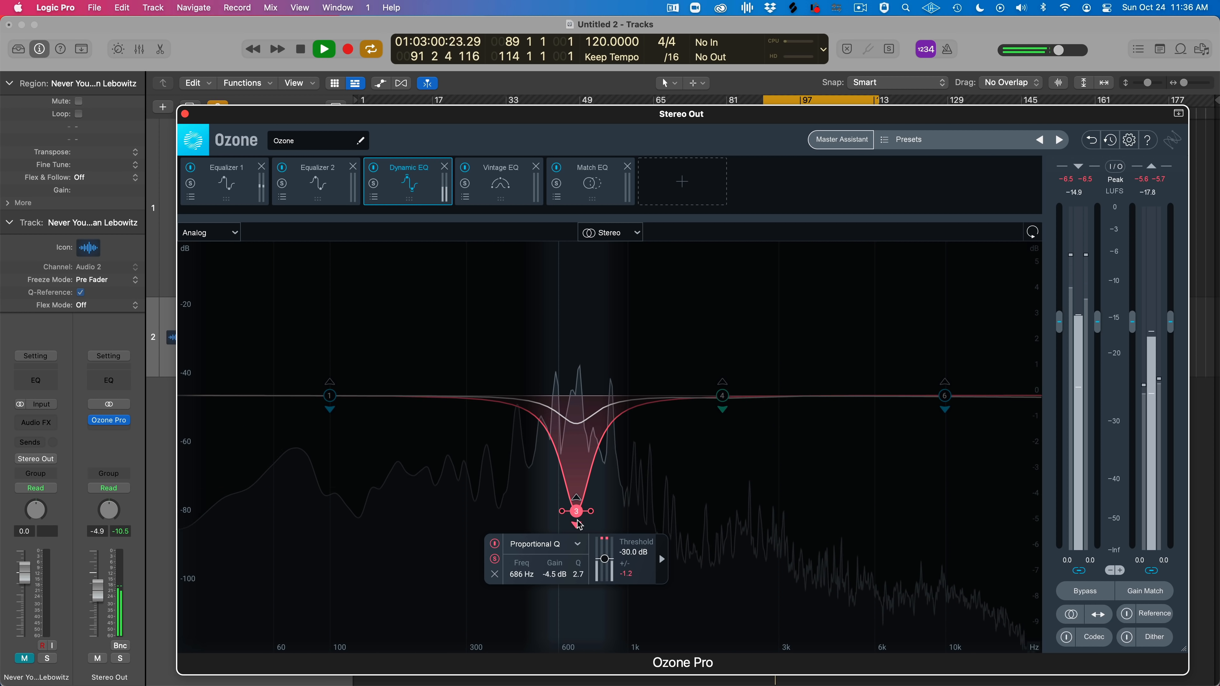
mouse_move(578, 520)
mouse_down()
mouse_move(486, 519)
mouse_move(560, 521)
mouse_up()
click(476, 560)
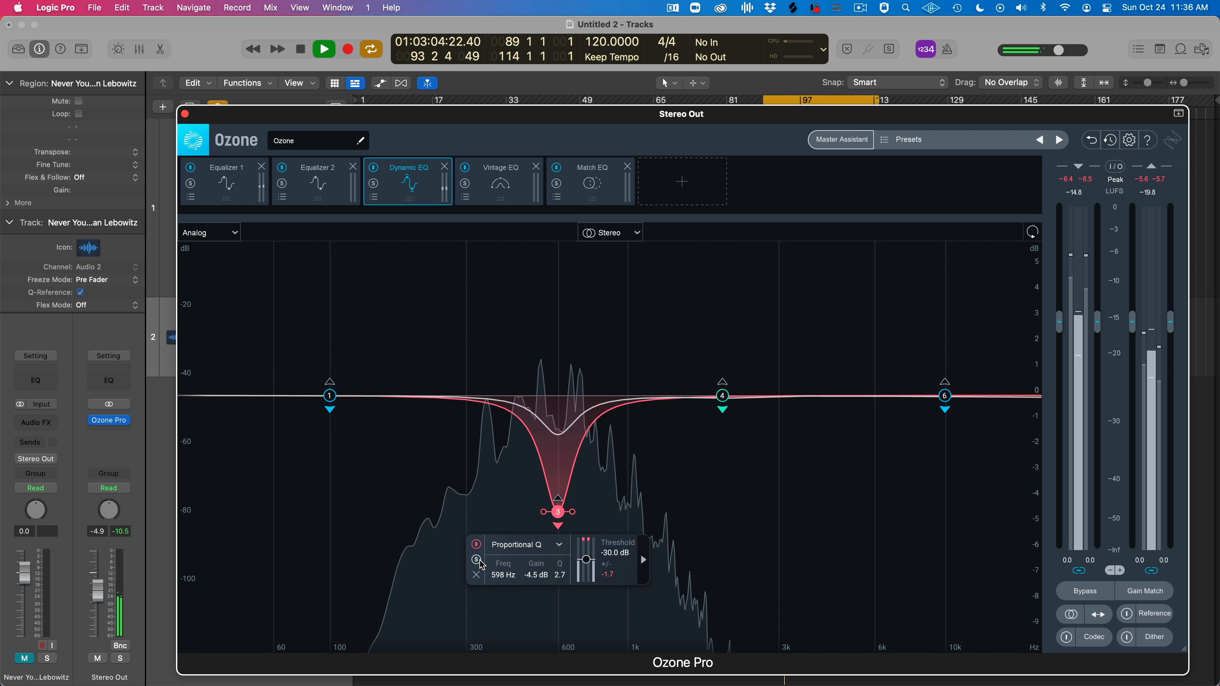
Stop and replay the section to hear the Dynamic EQ cut in the full mix, ending with playback stopped
key(space)
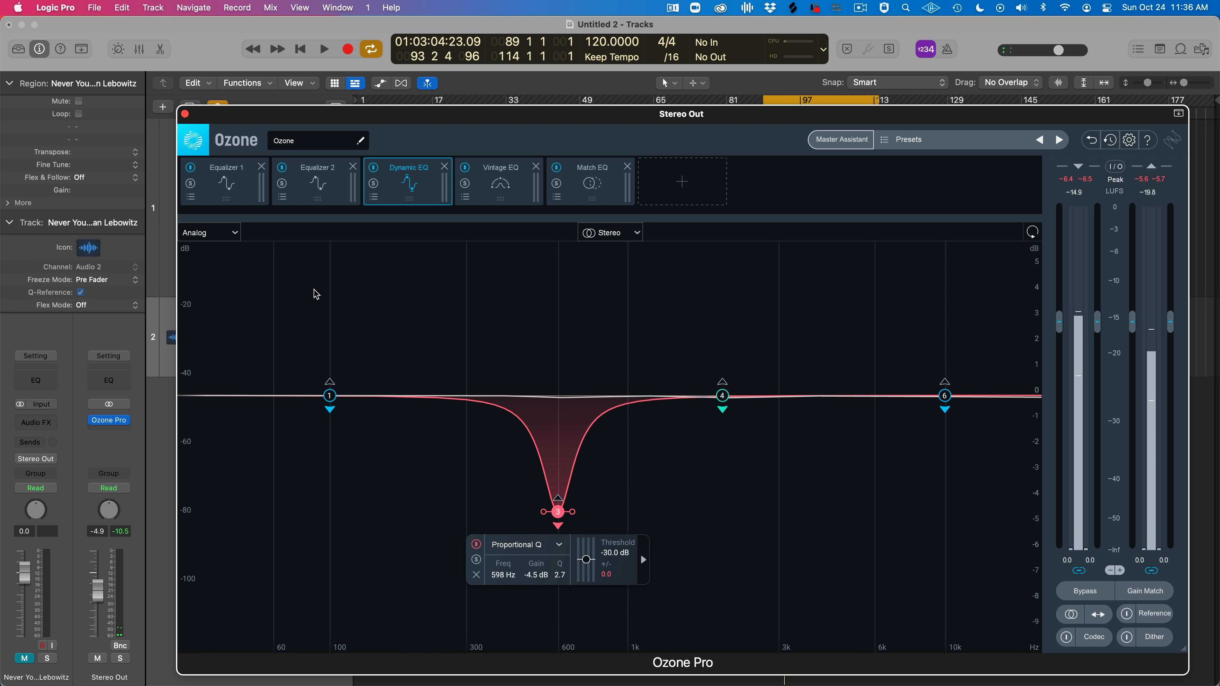
key(space)
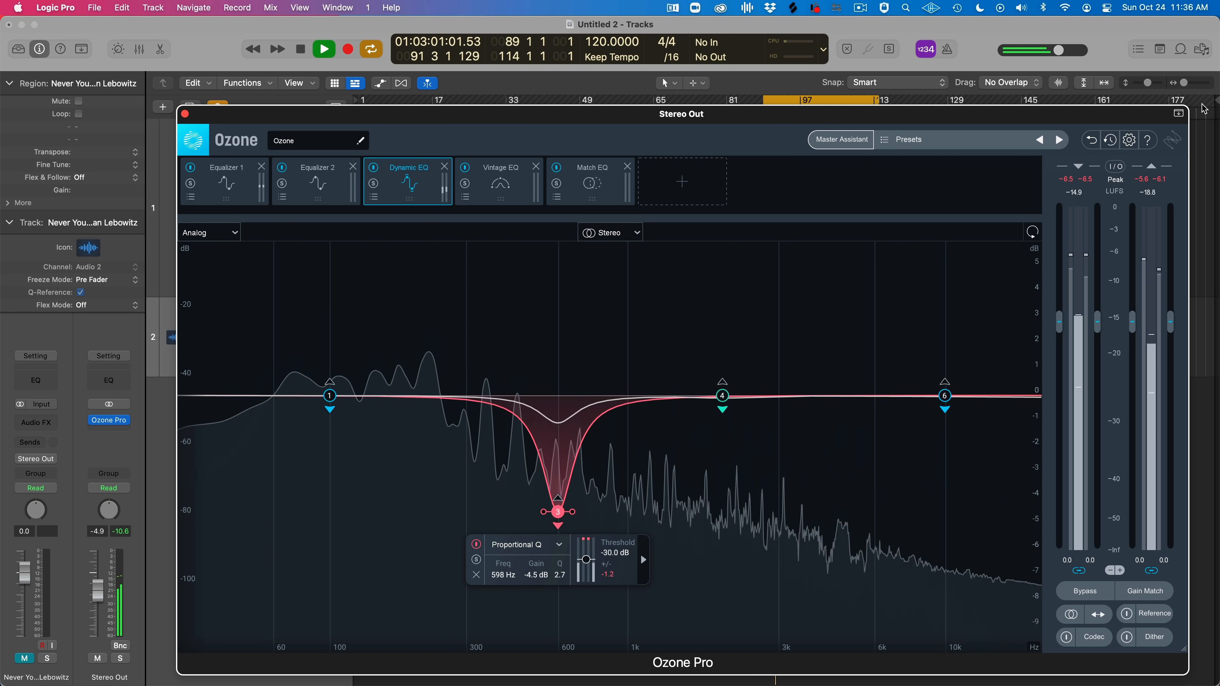
key(space)
Open Ozone's Equalizer options, try different Alt-Solo Filter Q settings, and audition frequency ranges in the spectrum
click(1129, 139)
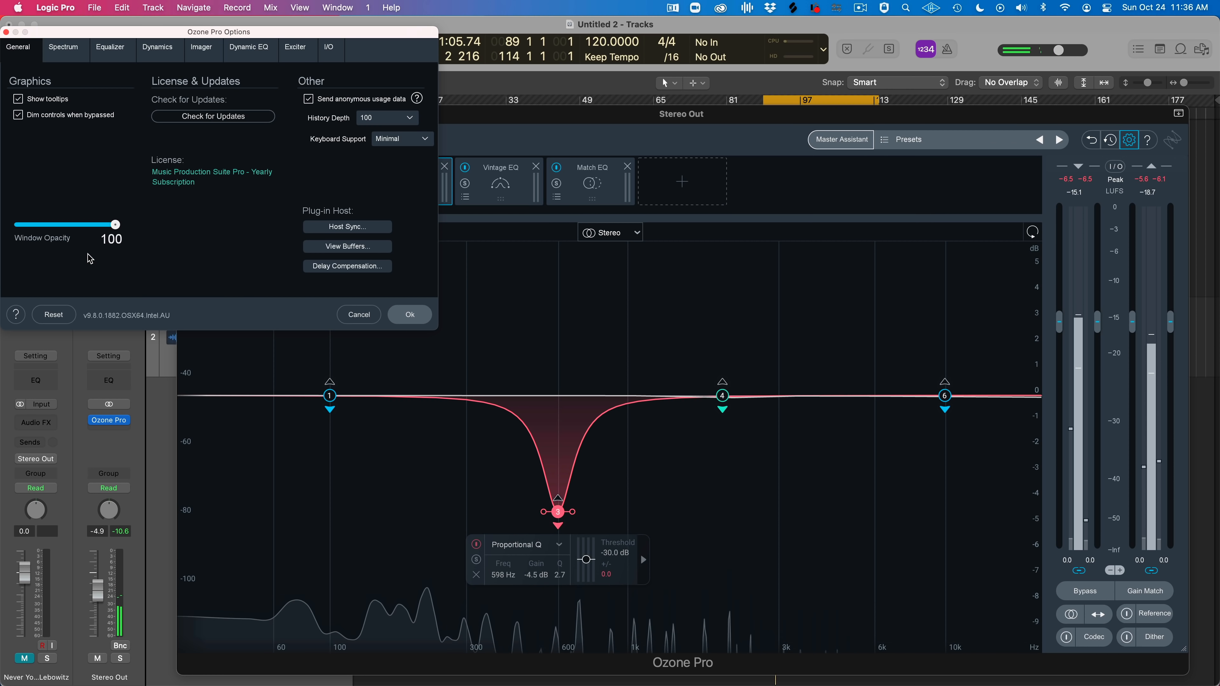
click(113, 49)
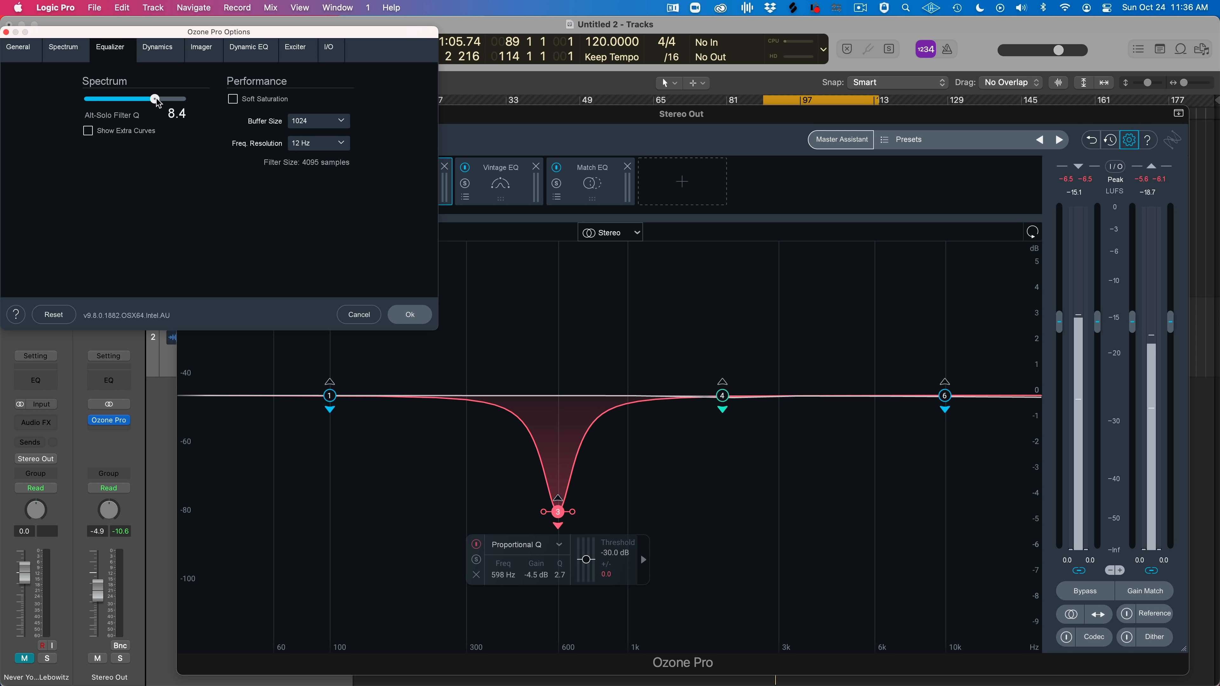
drag(673, 289, 809, 287)
drag(163, 102, 174, 102)
drag(788, 260, 816, 288)
Lower the Alt-Solo Filter Q to its minimum and audition frequencies in the Dynamic EQ spectrum
click(120, 196)
click(81, 55)
click(119, 54)
click(580, 258)
drag(658, 338, 687, 336)
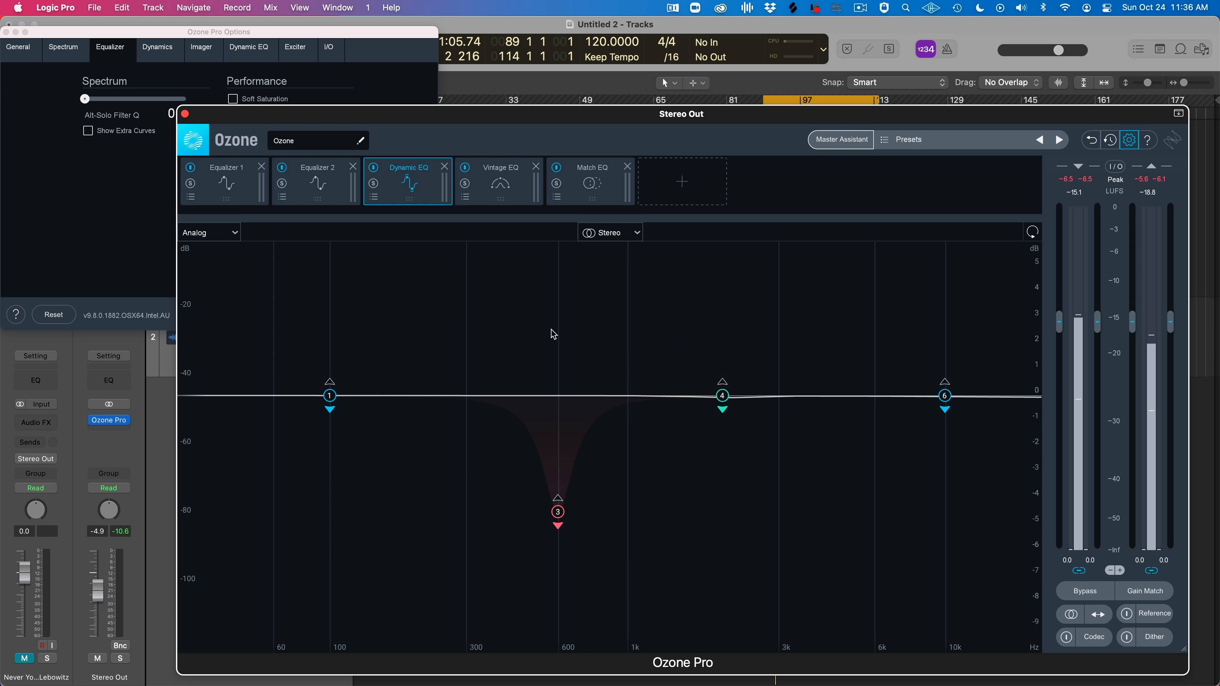
Switch to Equalizer 2, raise the Alt-Solo Filter Q to 12.0, and audition frequencies in its spectrum
click(324, 185)
drag(431, 316, 471, 262)
click(108, 220)
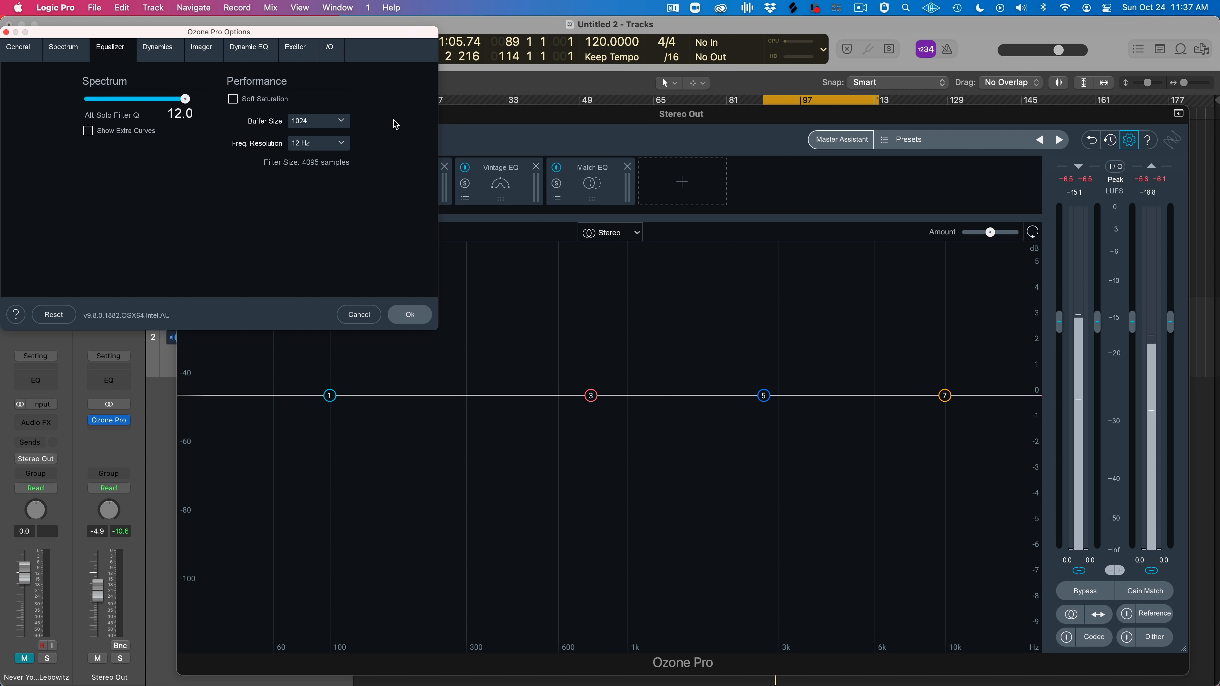
click(545, 279)
mouse_move(546, 278)
mouse_down()
mouse_move(787, 286)
mouse_move(535, 280)
mouse_up()
Return to the Dynamic EQ and reduce the Alt-Solo Filter Q to about 3
click(413, 188)
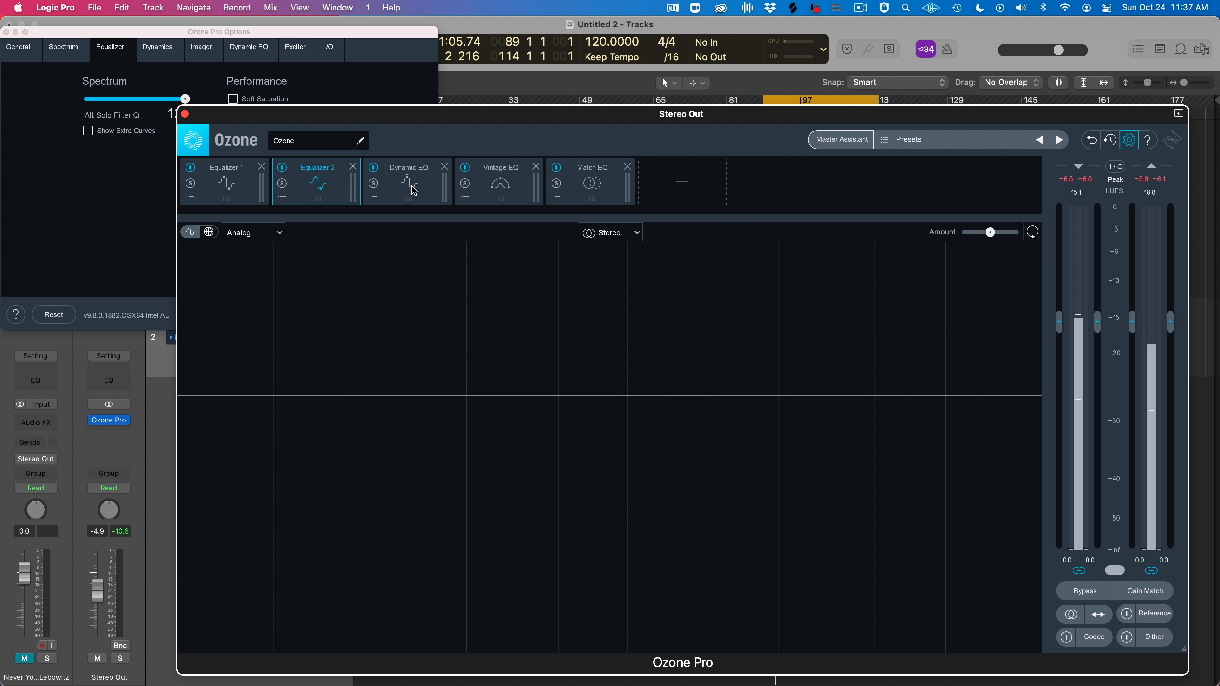
click(155, 100)
click(619, 388)
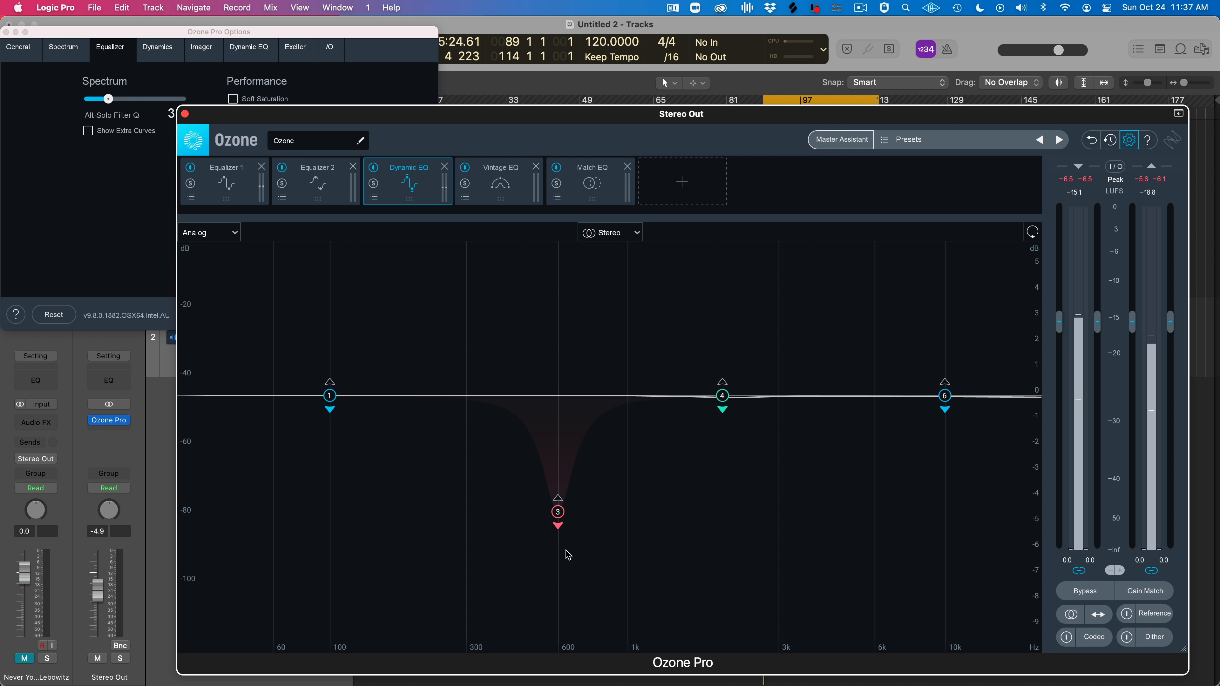
Deepen Dynamic EQ band 3's cut to about -5.3 dB during playback and reveal its attack and release settings
key(space)
drag(558, 511, 557, 531)
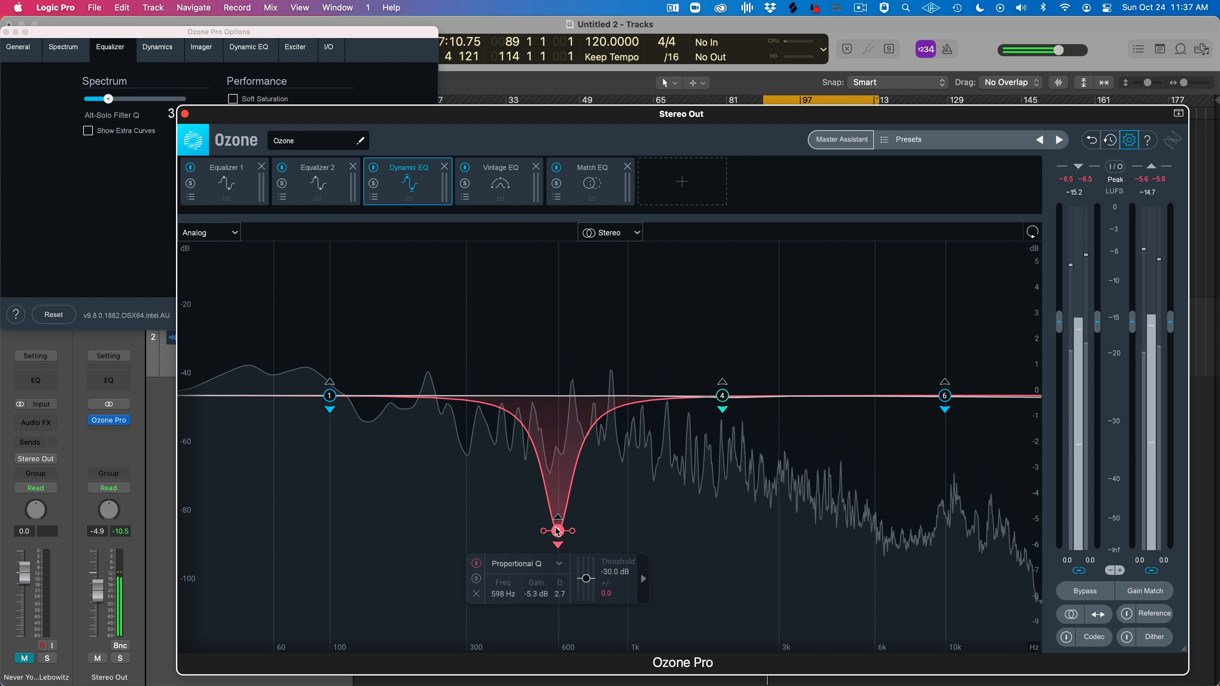
key(space)
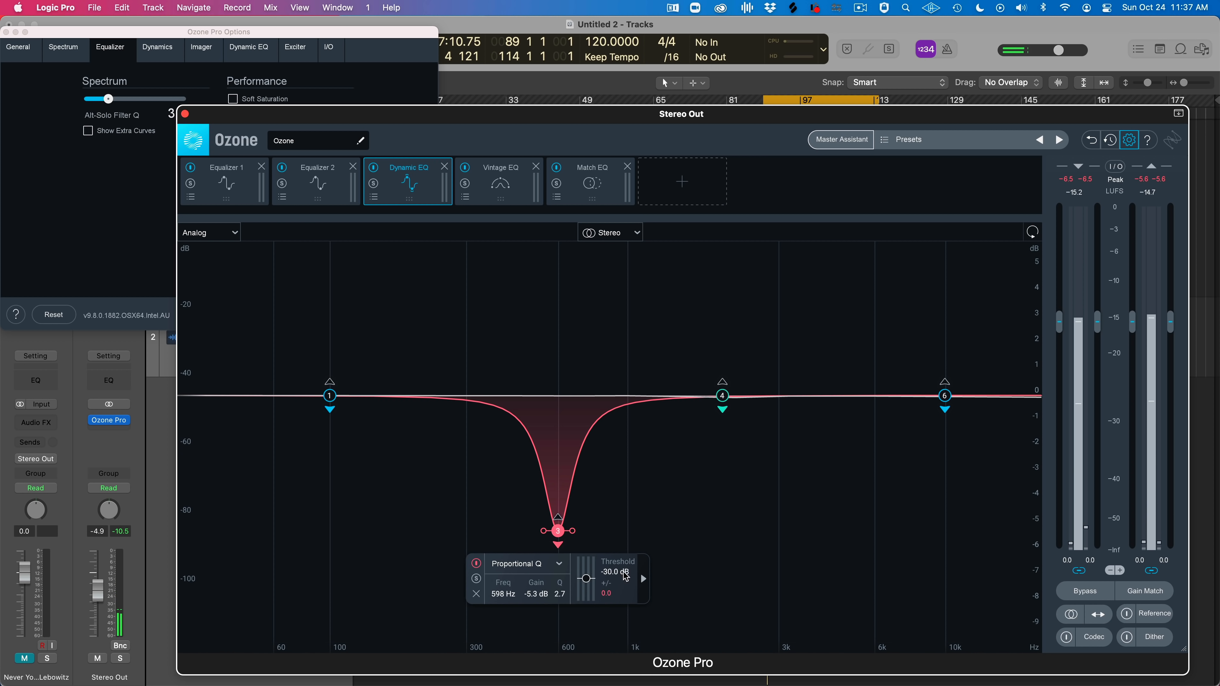
click(644, 581)
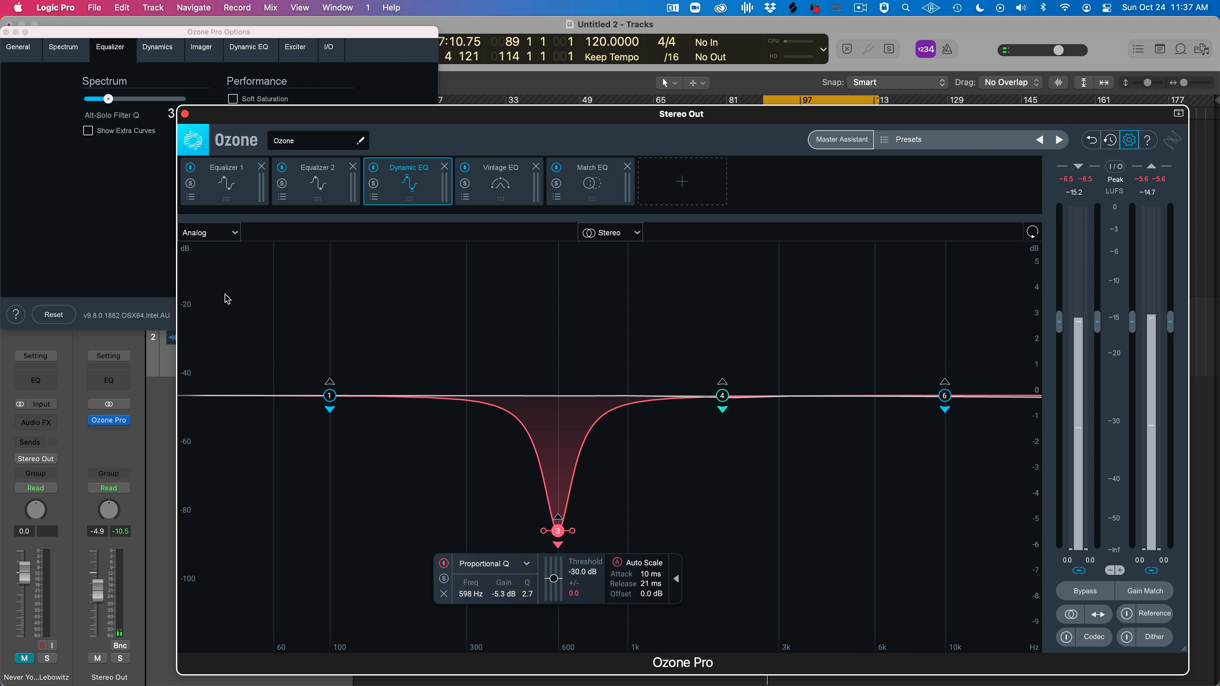
Review the Dynamic EQ's filter mode and channel processing options, keeping Analog and Stereo
click(217, 235)
click(630, 231)
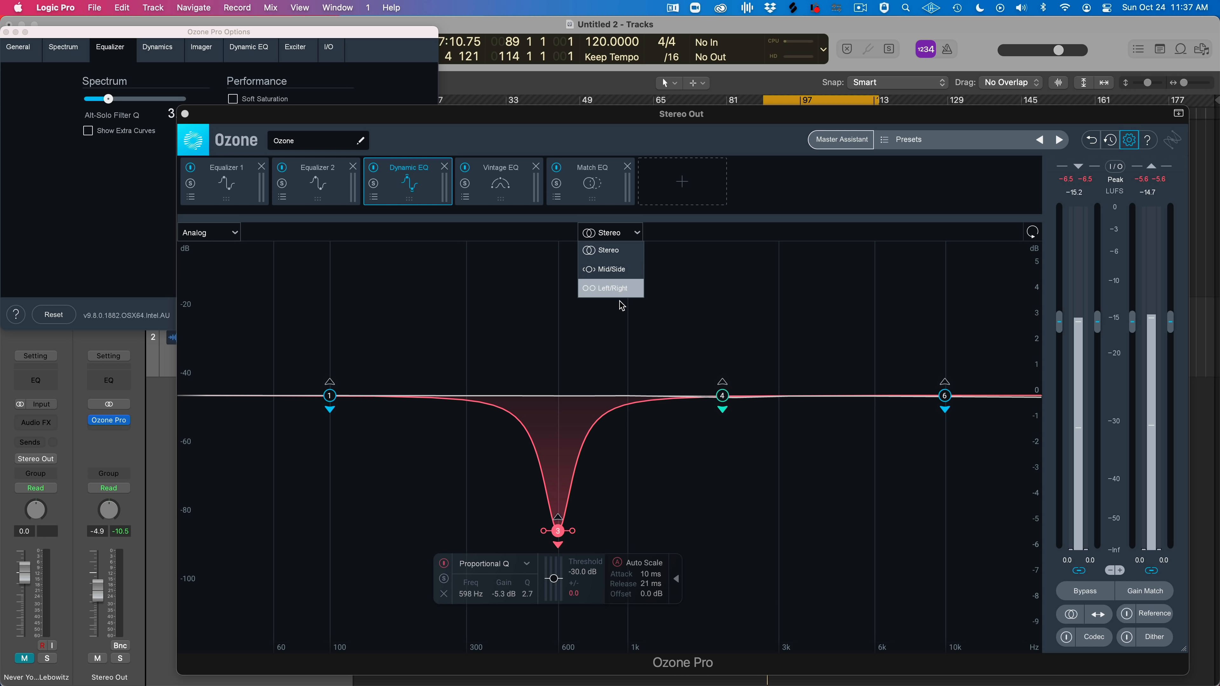
click(595, 255)
click(482, 336)
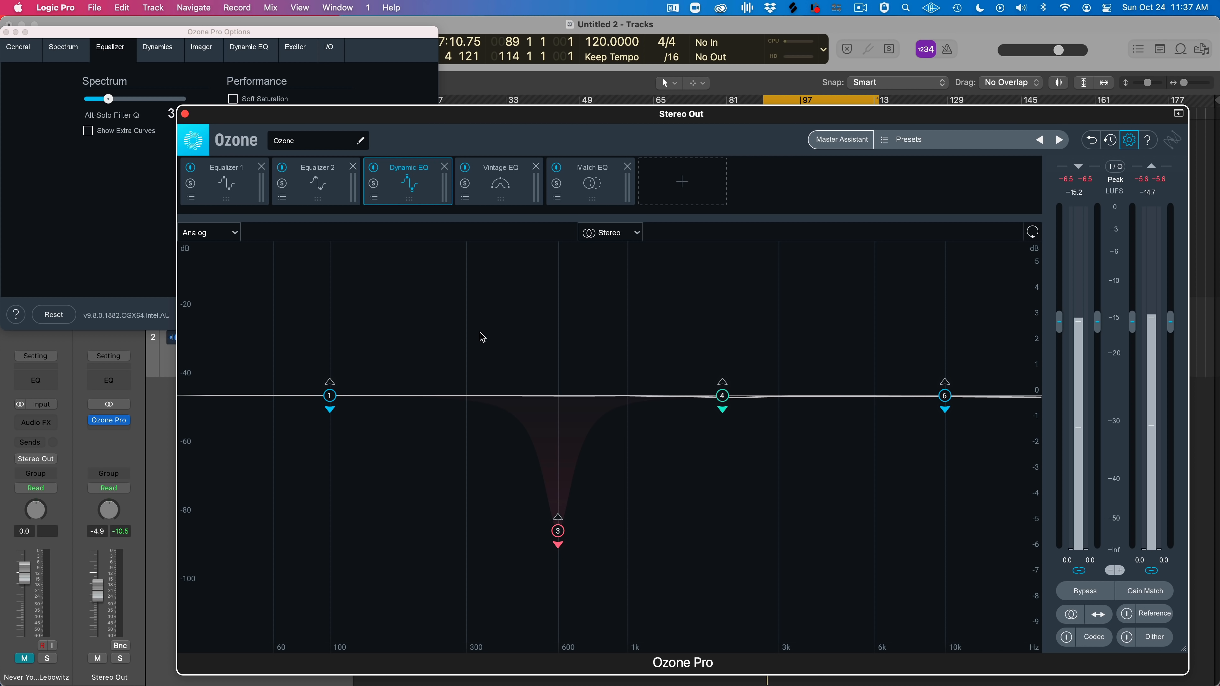
Set Dynamic EQ band 3 to -5.2 dB at 595 Hz, lower its threshold to -83.5 dB, and toggle Auto Scale off and on
click(558, 531)
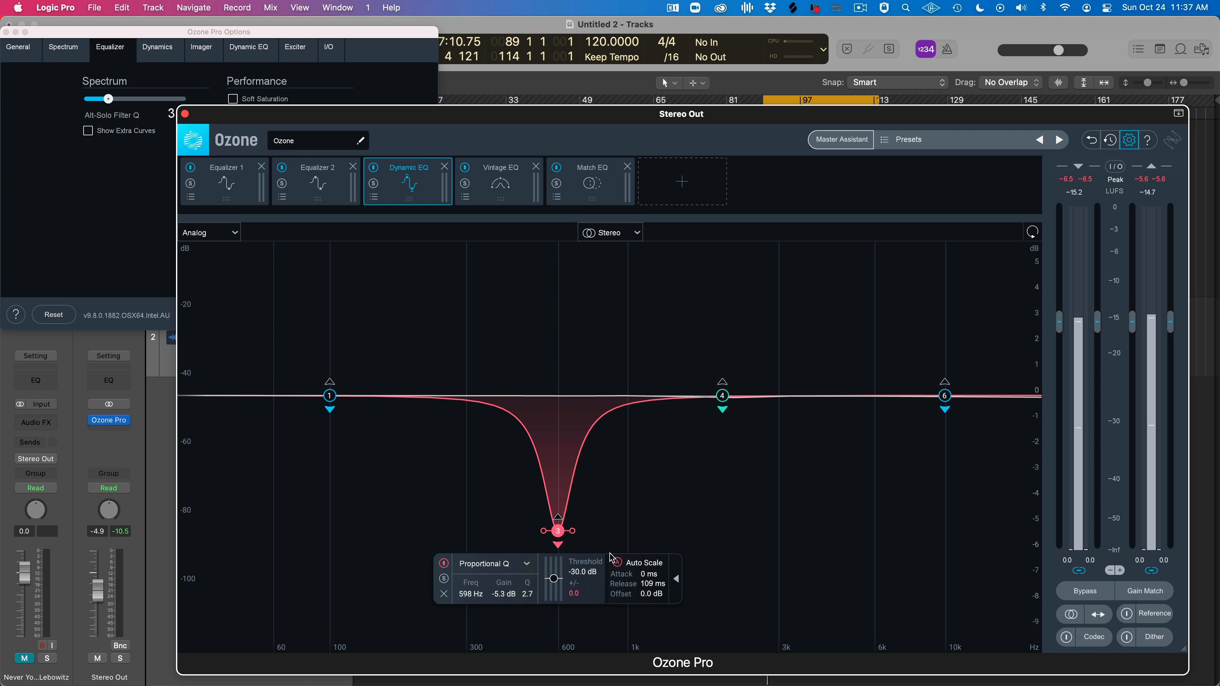
drag(567, 534, 566, 506)
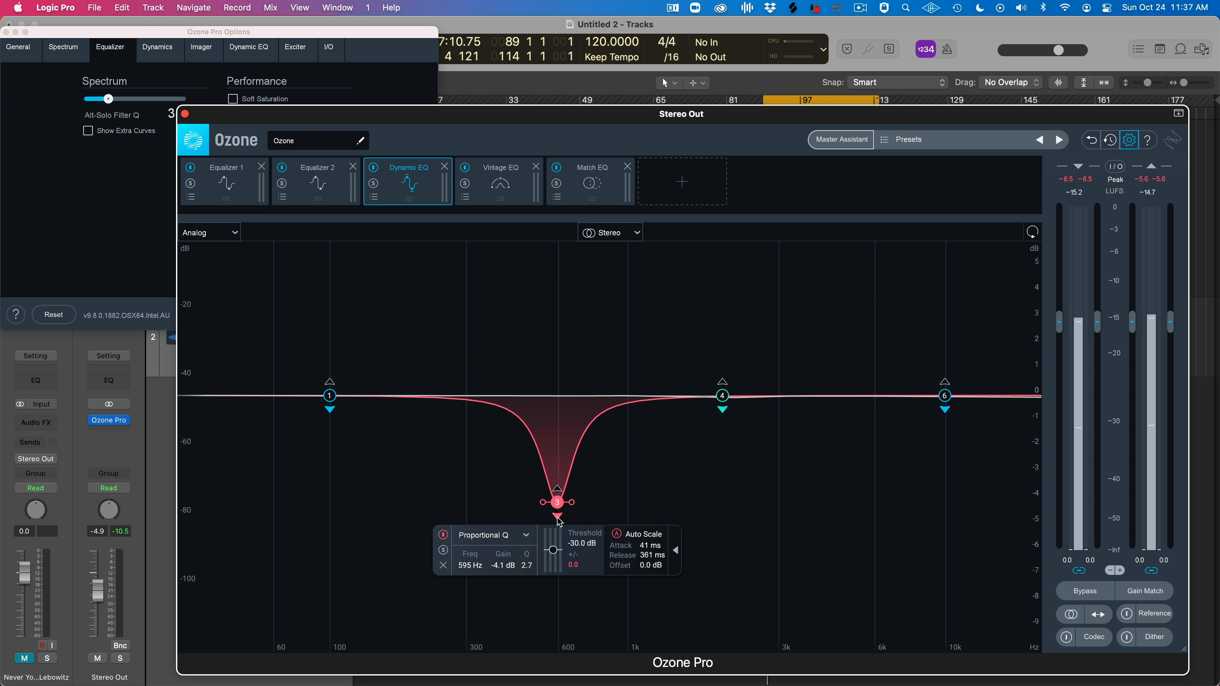
drag(557, 522, 558, 543)
drag(555, 581, 556, 598)
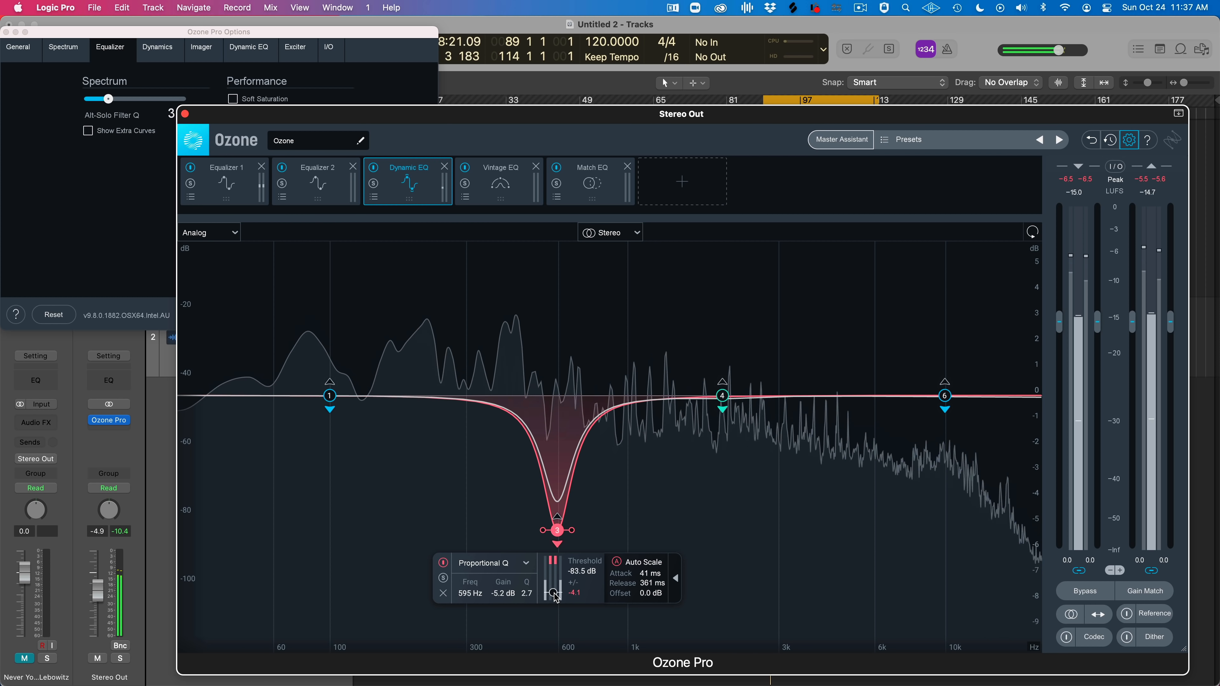
click(619, 563)
click(618, 563)
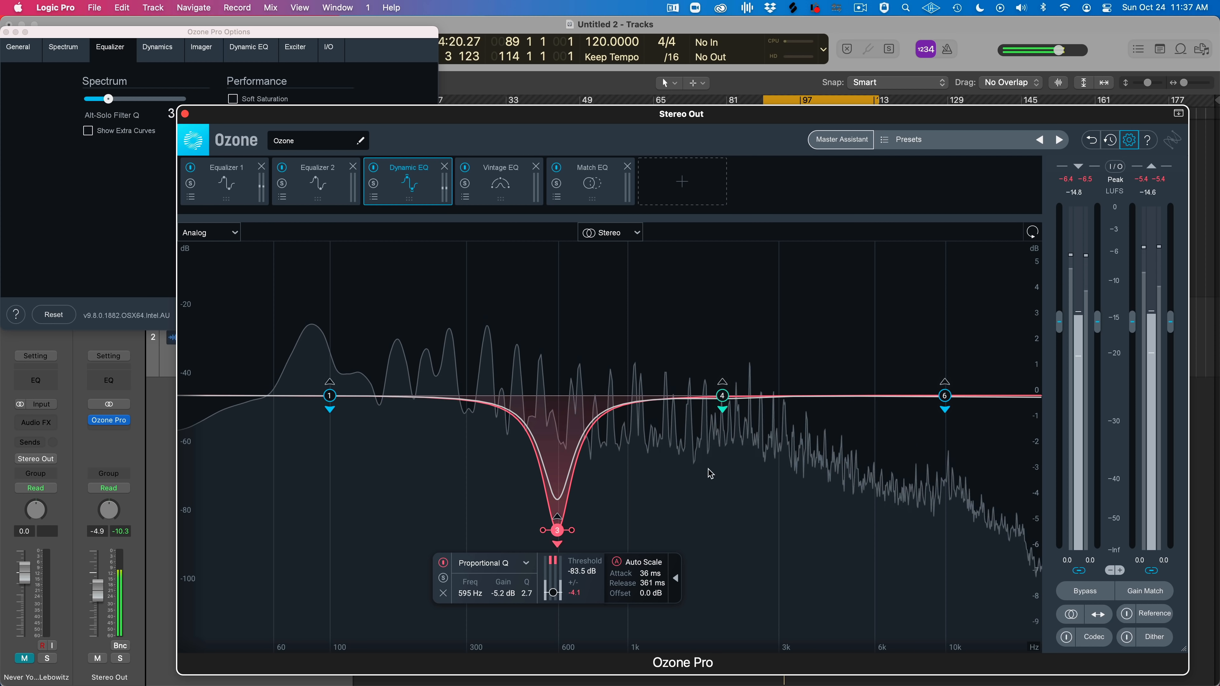
Cut Dynamic EQ band 4 to -3.6 dB with a lower threshold, and cut band 6 to -1.1 dB during playback
drag(718, 413, 722, 500)
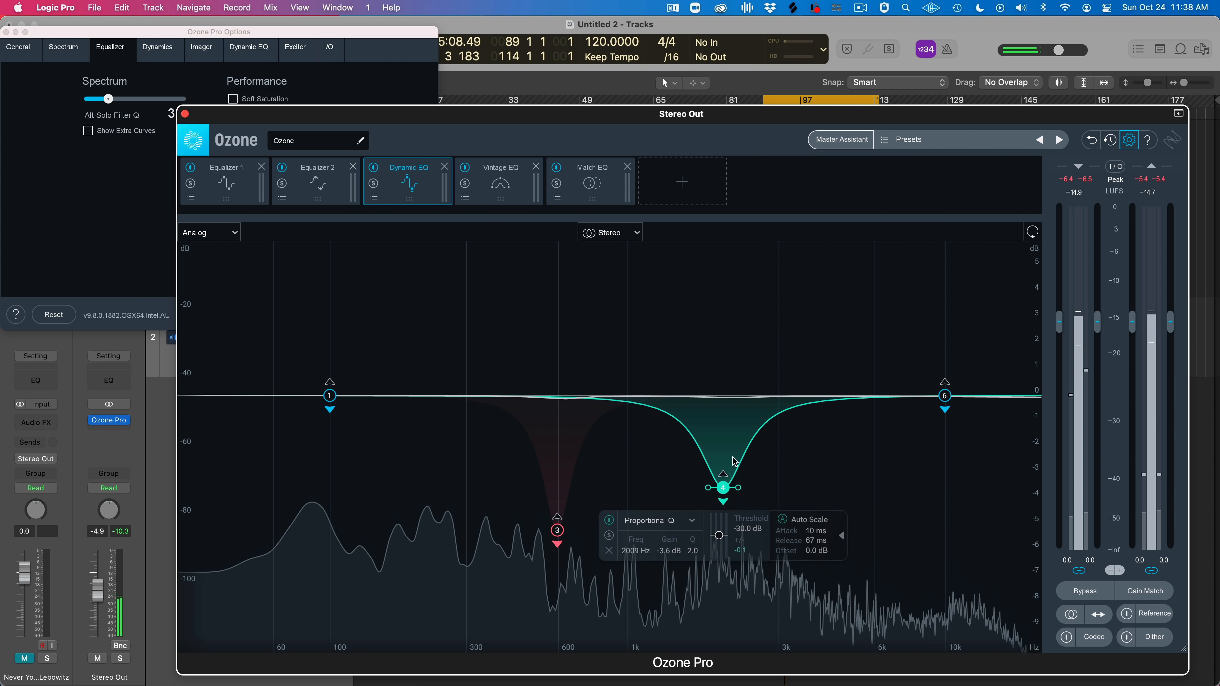
key(space)
drag(719, 535, 720, 542)
drag(945, 396, 945, 423)
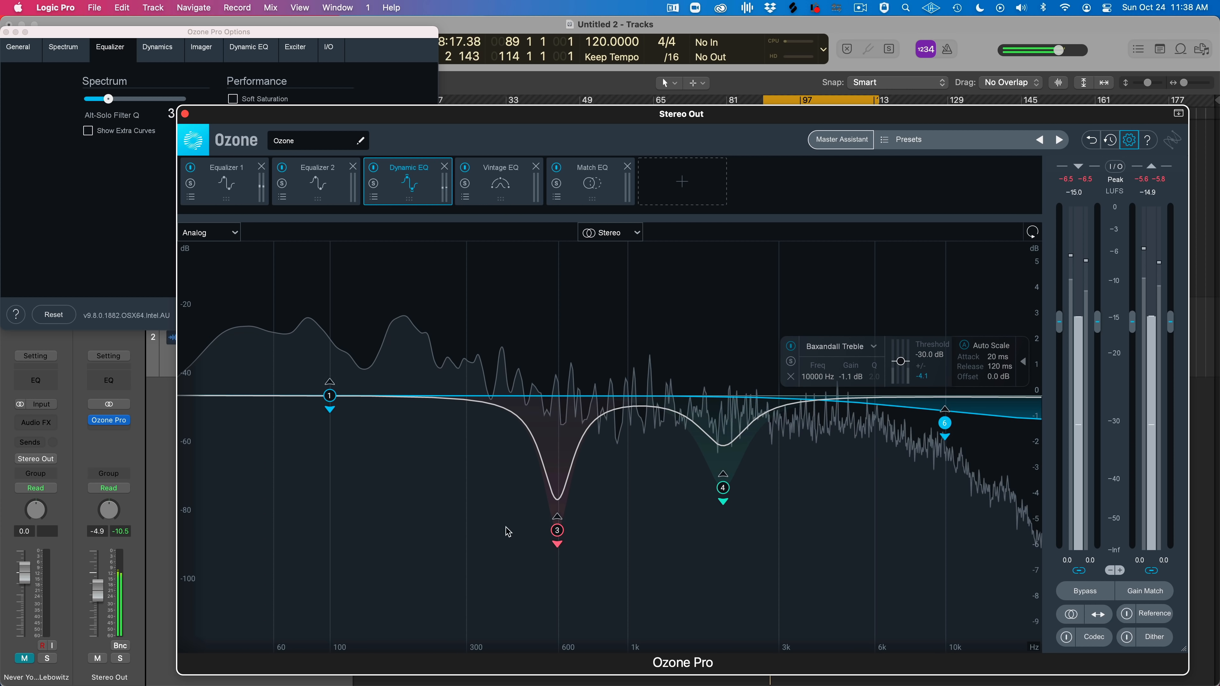
Set Dynamic EQ band 1 to -5.2 dB at 109 Hz with a -94.4 dB threshold, and stop playback
drag(330, 396, 340, 543)
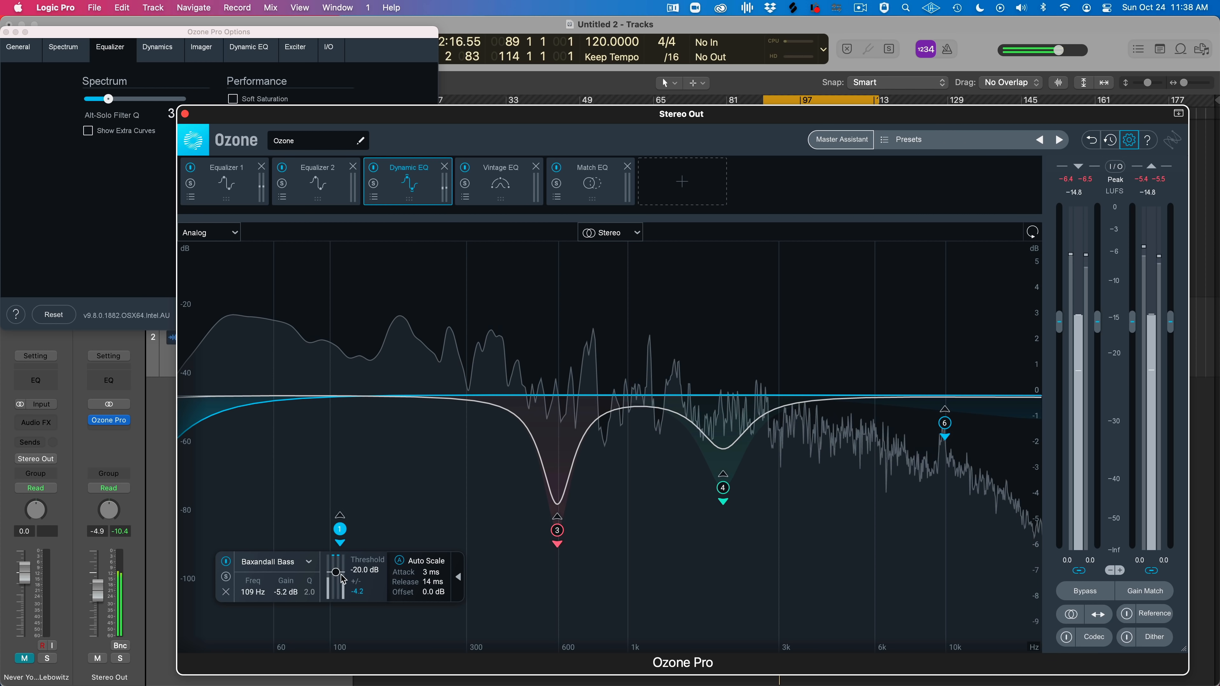
drag(341, 576, 336, 600)
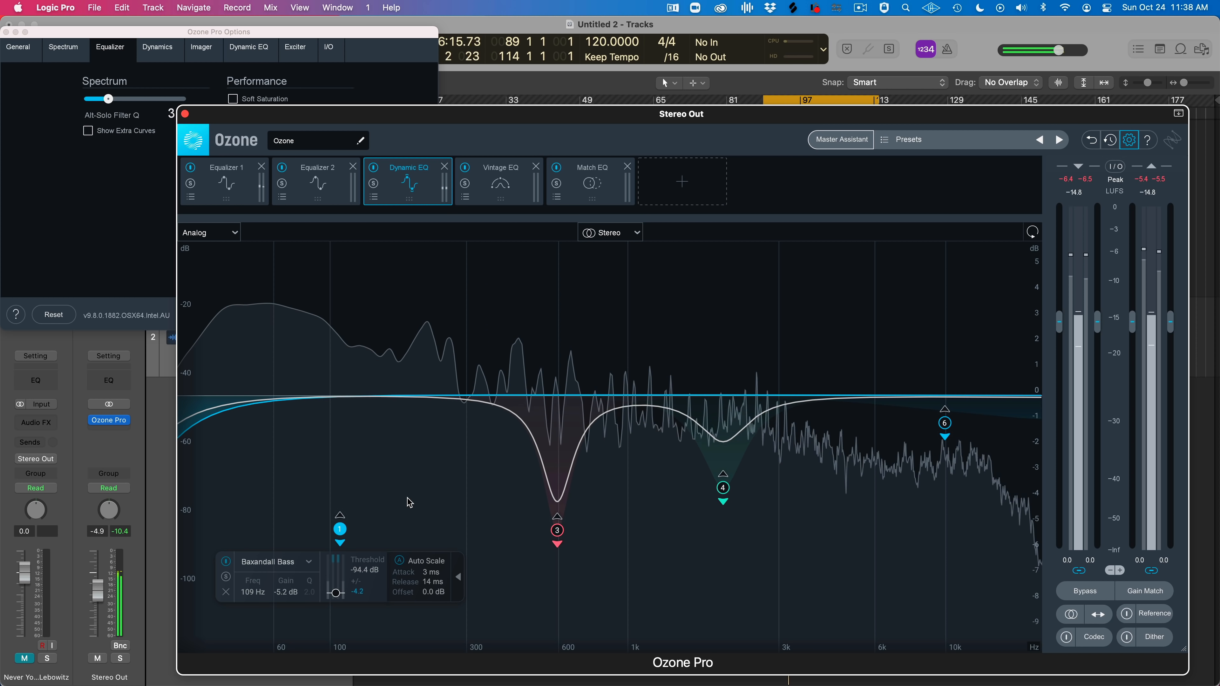
key(space)
Add Dynamic EQ bands between bands 1 and 3 and between bands 4 and 6, and reset the module
click(394, 408)
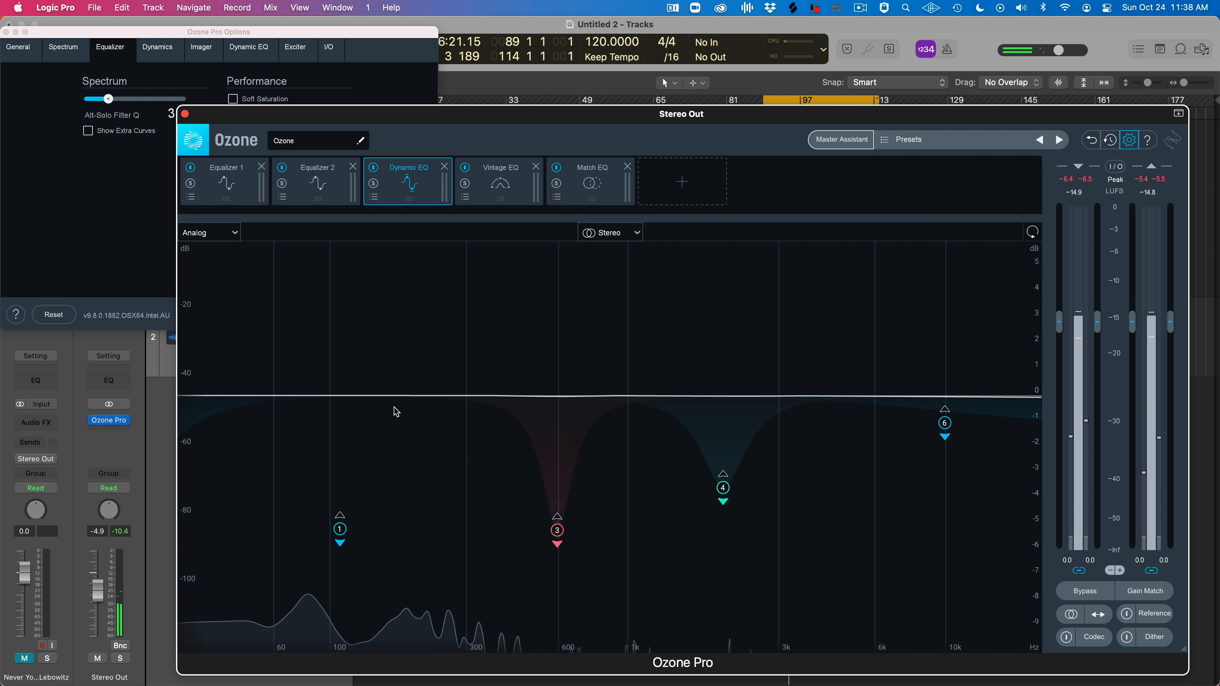
click(381, 395)
click(882, 396)
click(799, 582)
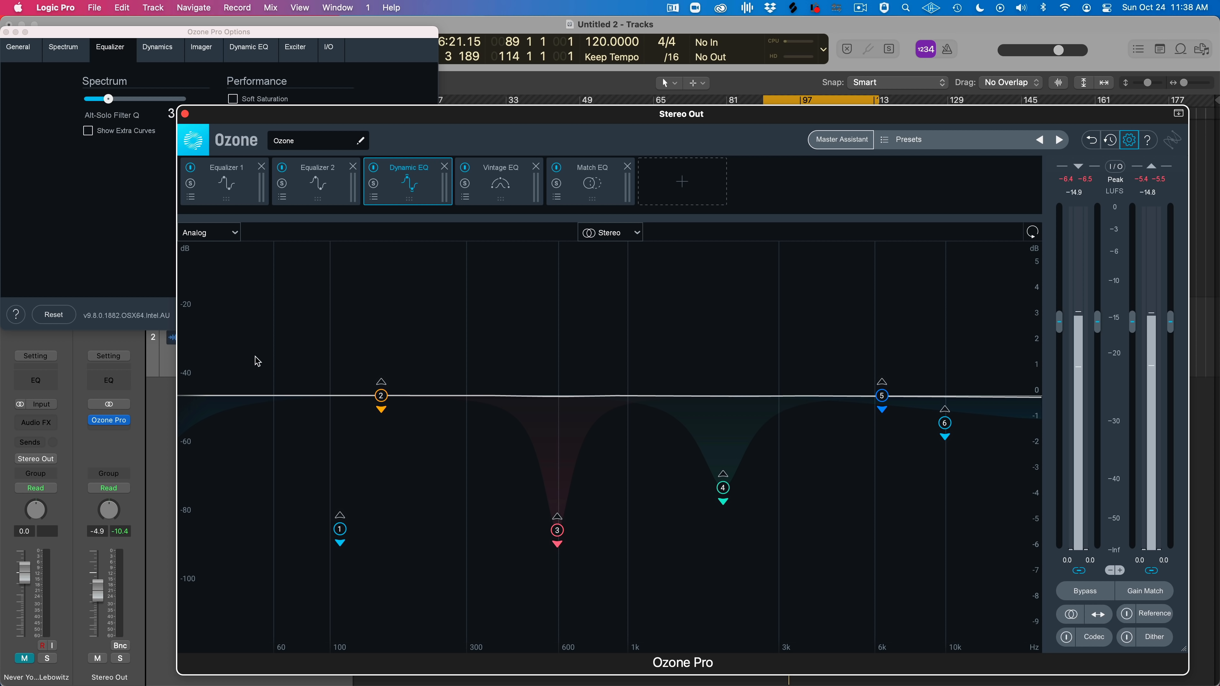
click(1033, 234)
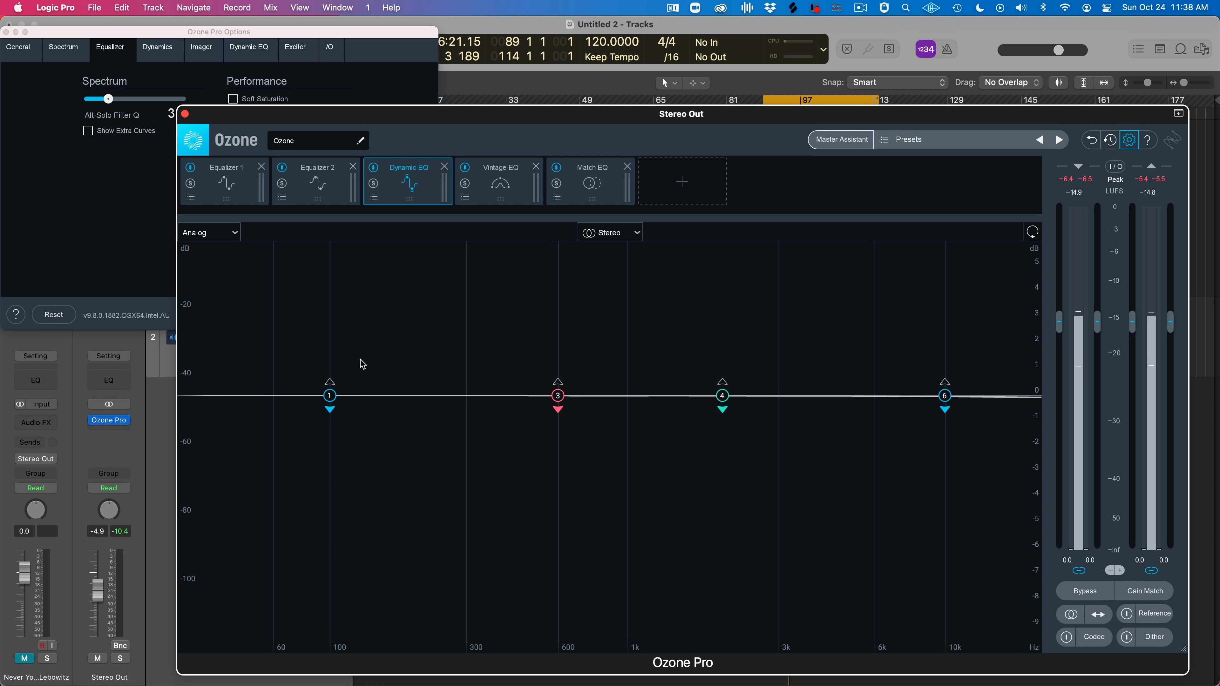
In Equalizer 2, add a 3.9 dB boost at 544 Hz, a cut just above 1 kHz, and a -4.9 dB cut at 5149 Hz
click(499, 182)
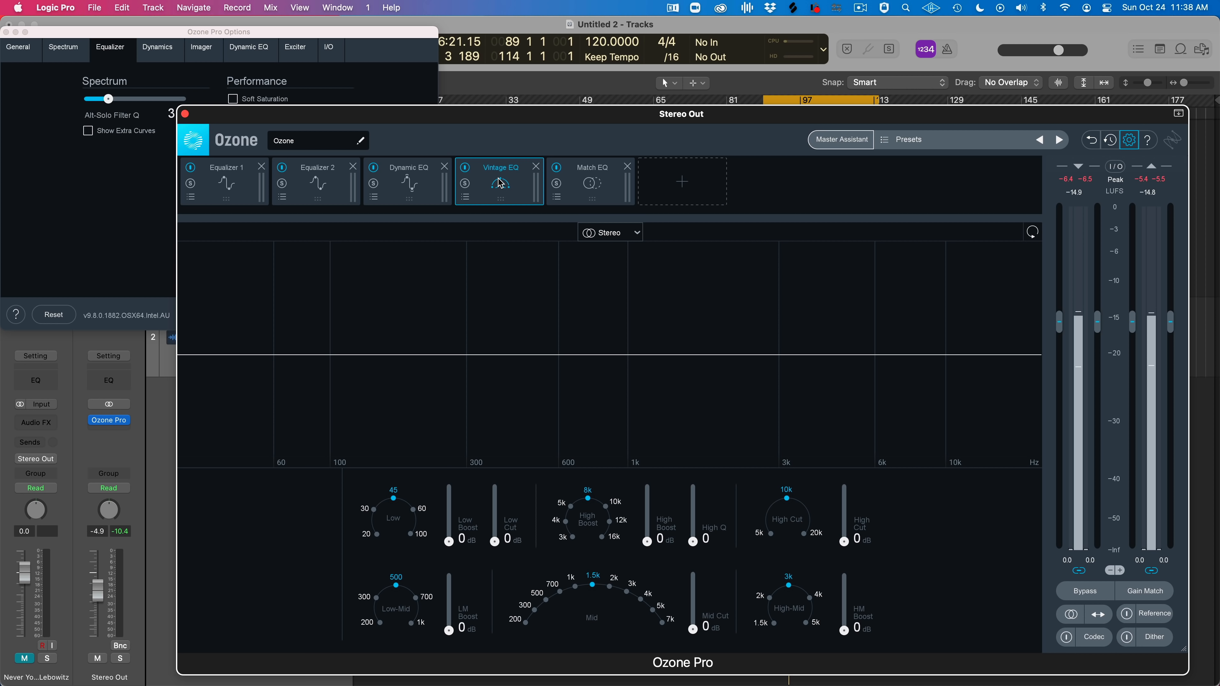
click(319, 184)
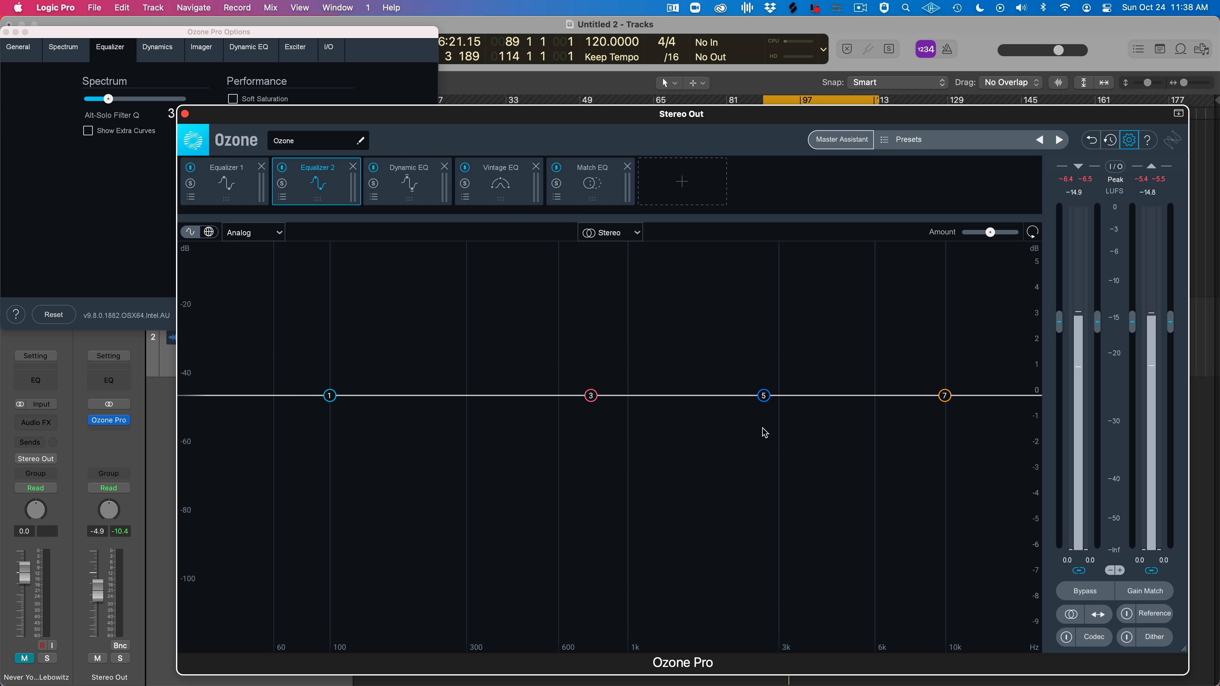
click(392, 396)
drag(391, 395, 545, 297)
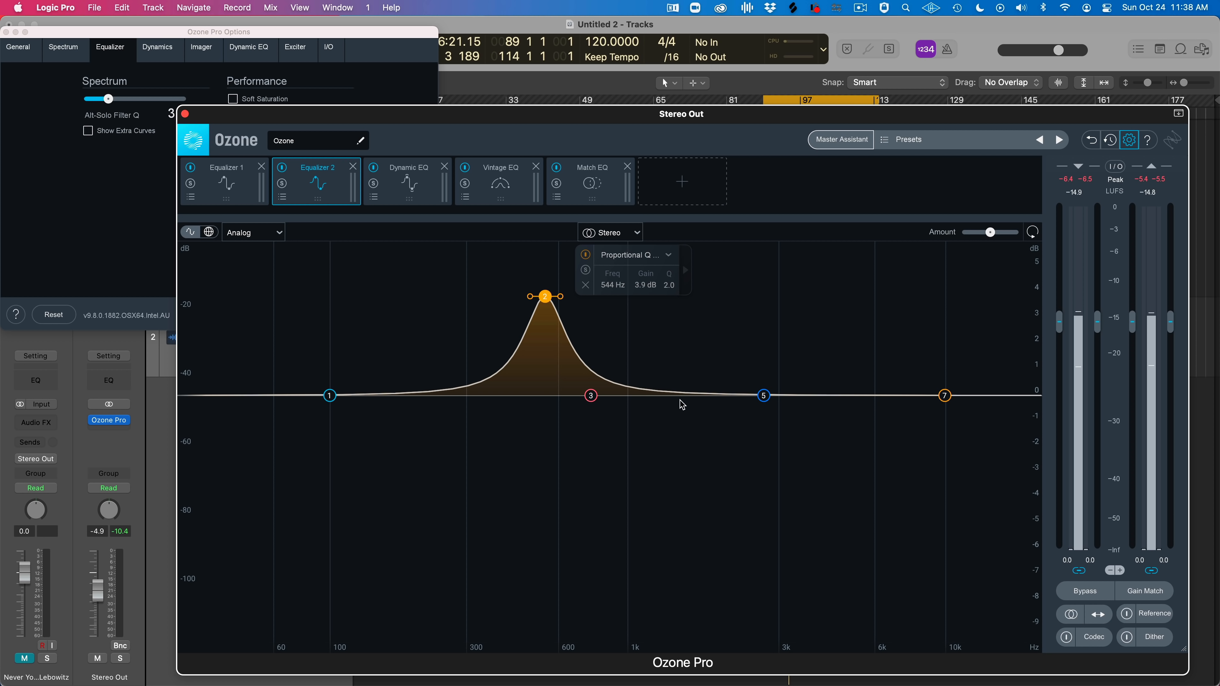
drag(680, 398, 680, 488)
double_click(853, 521)
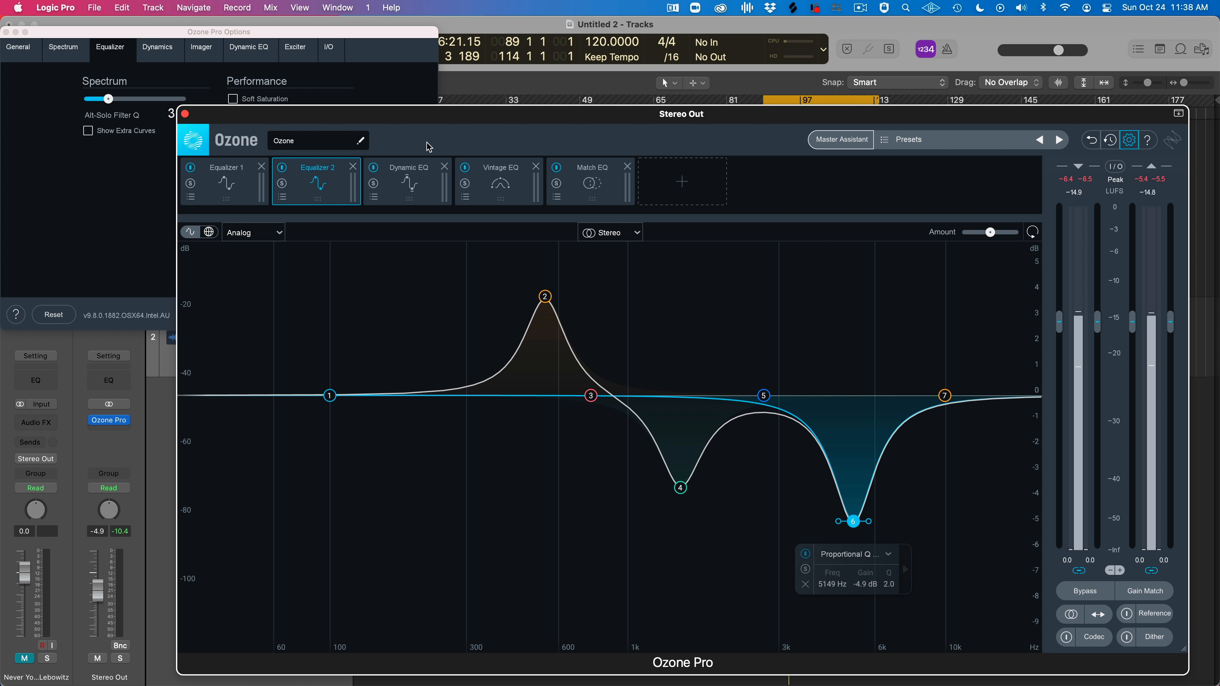
In the Vintage EQ, set Low Boost to 4.2 dB, LM Boost to 4.1 dB and Mid Cut to 5.8 dB
click(519, 187)
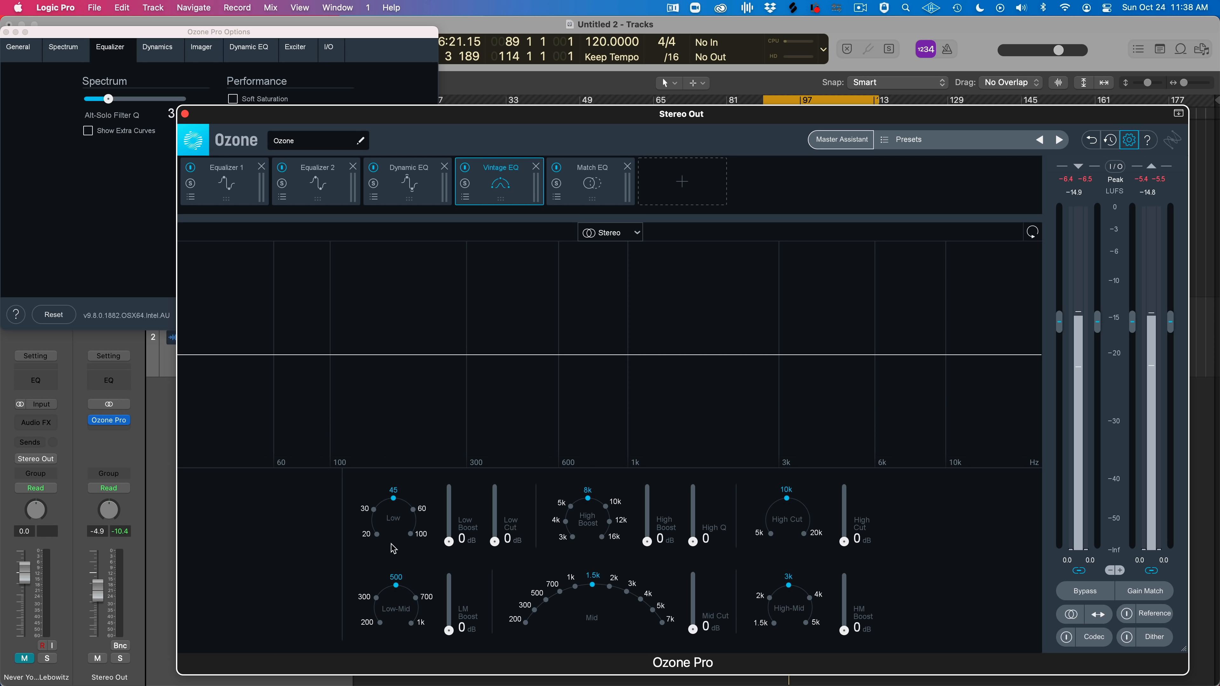
drag(449, 549, 450, 519)
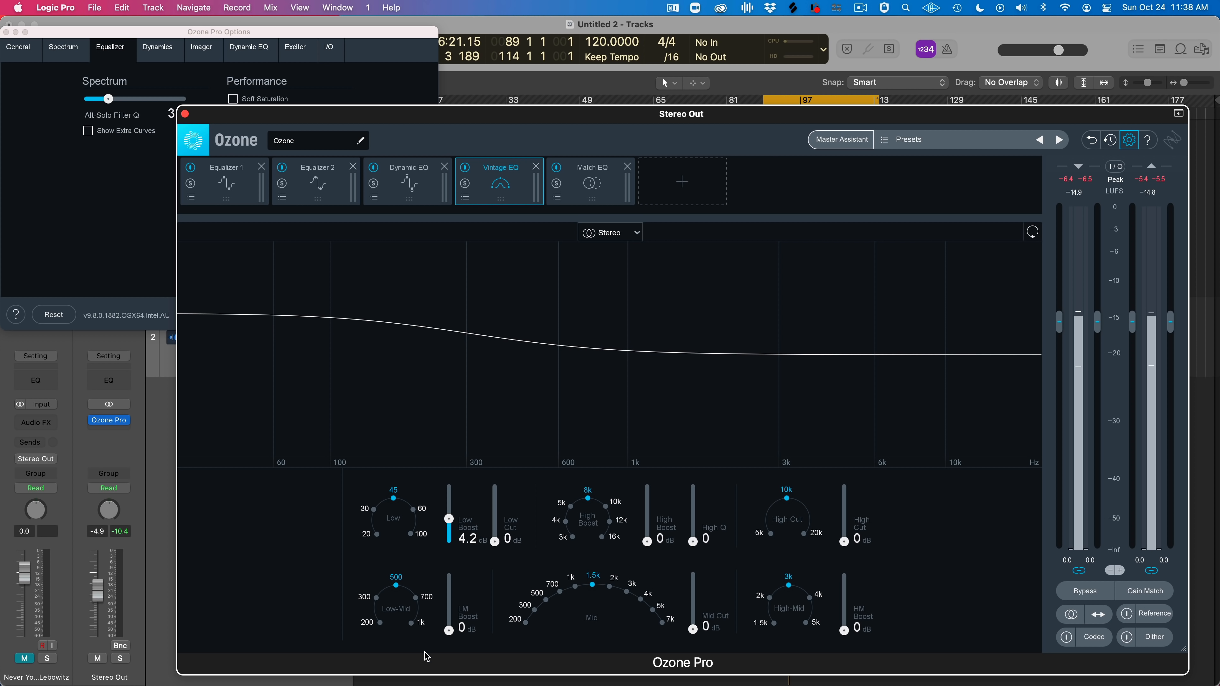
drag(450, 631, 450, 608)
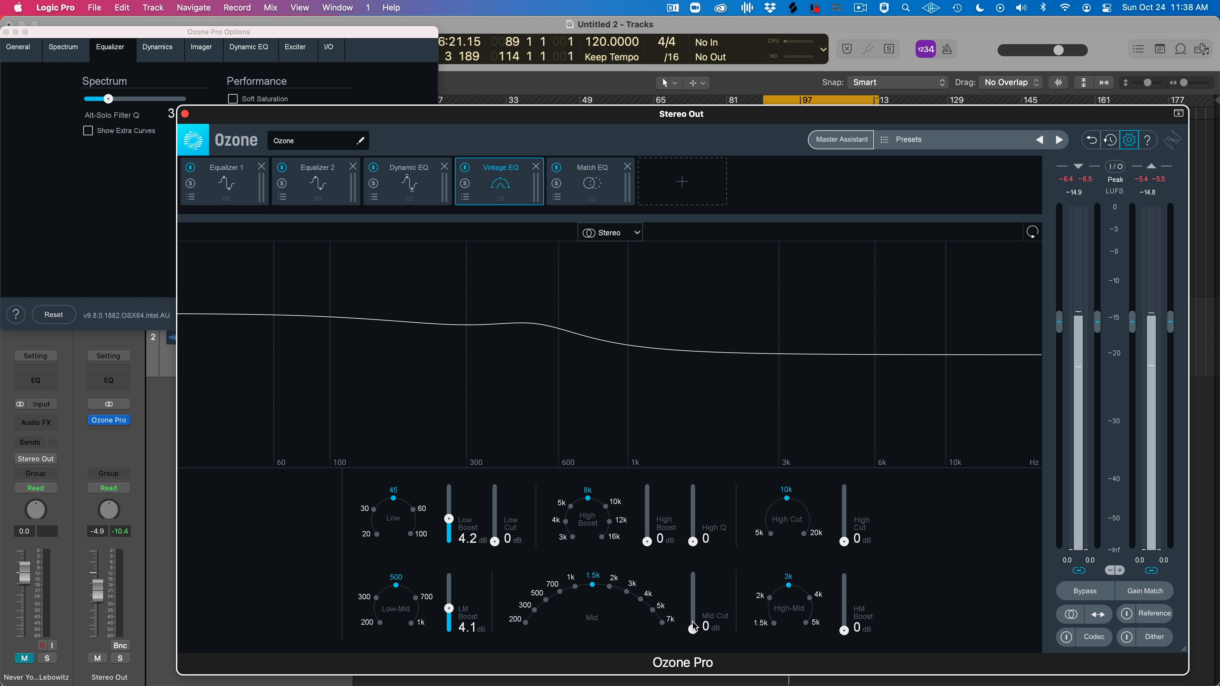
drag(692, 629, 692, 598)
Set the Vintage EQ's High Boost to 4.1 dB, High Q to 6.4, High Cut to 5.4 dB and HM Boost to 7.6 dB
drag(647, 542, 693, 507)
drag(844, 542, 845, 512)
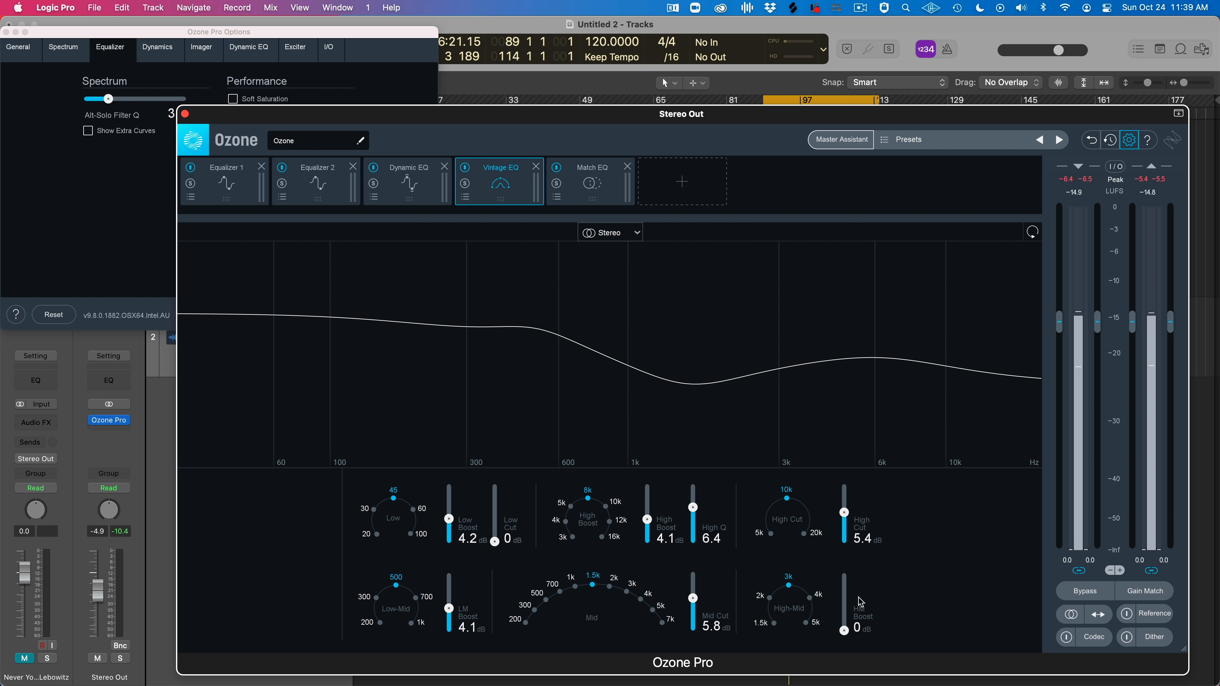
drag(844, 630, 845, 589)
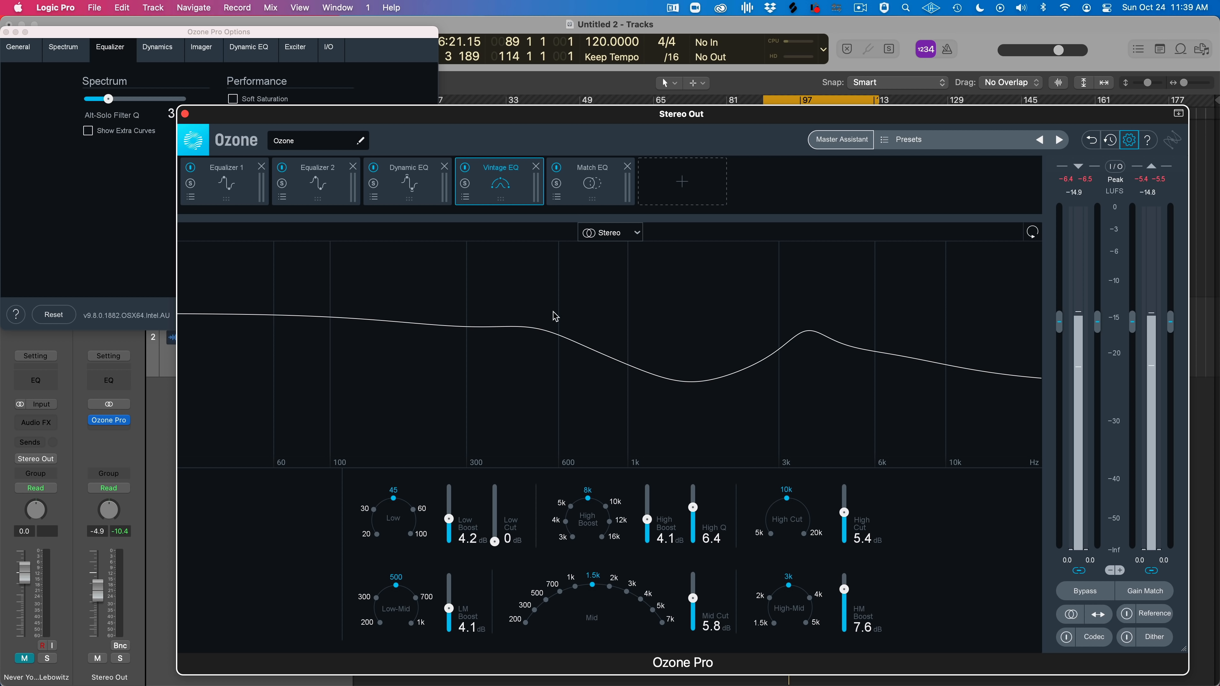
Try Mid/Side and Left/Right processing in the Vintage EQ, and return it to Stereo
click(636, 234)
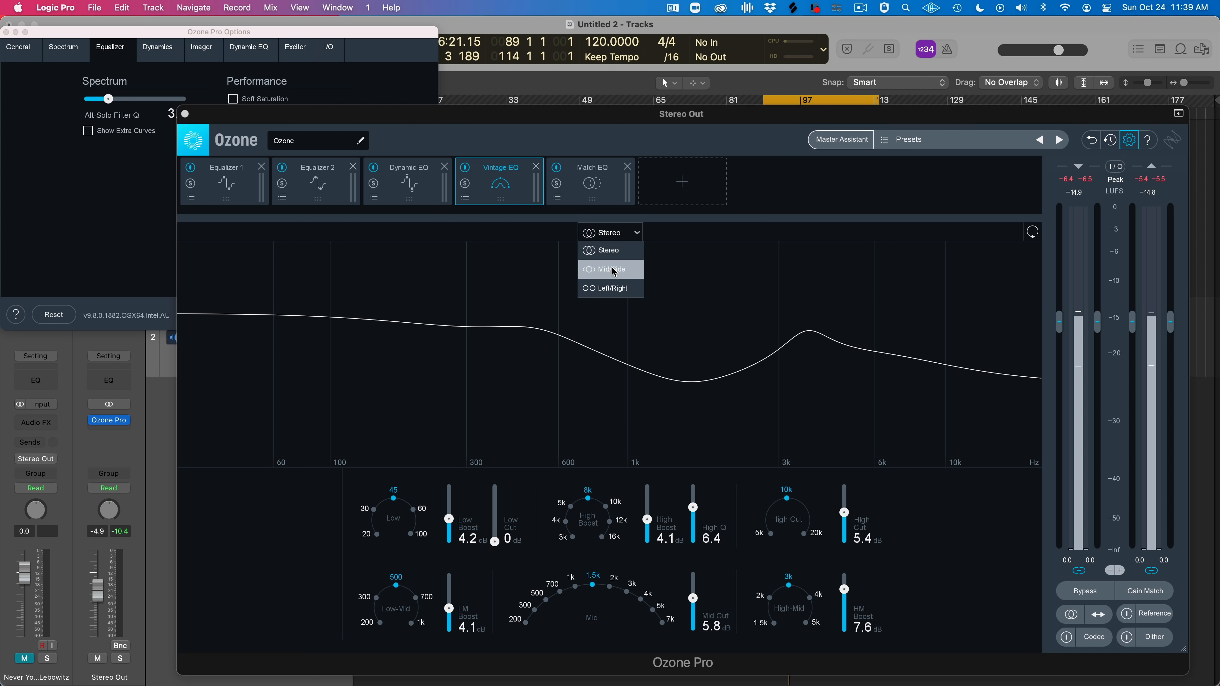
click(619, 270)
click(621, 233)
click(613, 288)
click(616, 233)
click(616, 255)
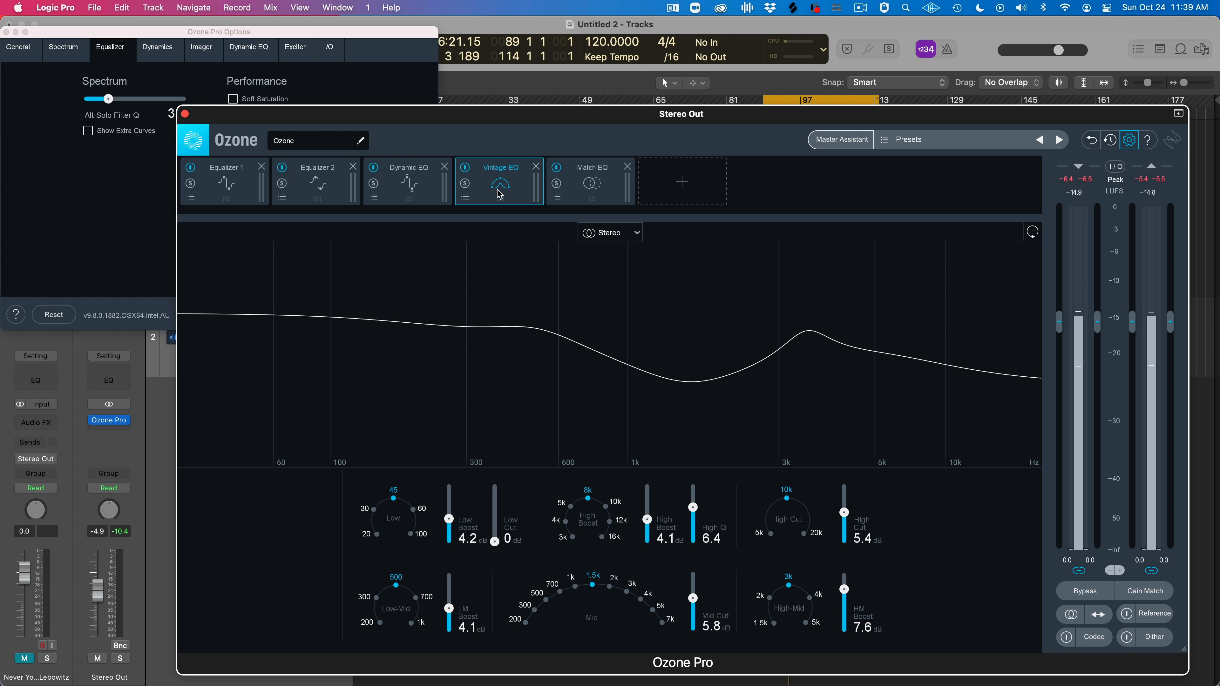
Load the Body preset from the Vintage EQ's preset manager and remove the Dynamic EQ module from the chain
click(465, 197)
click(456, 370)
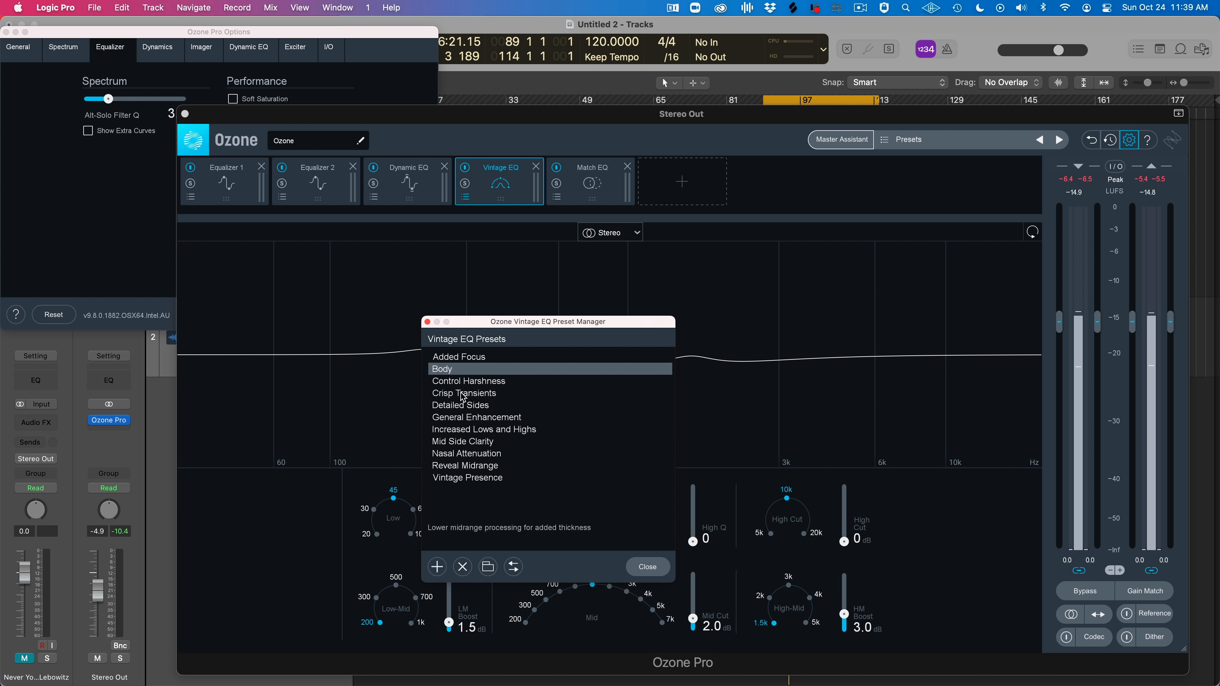
click(411, 201)
click(444, 166)
click(444, 183)
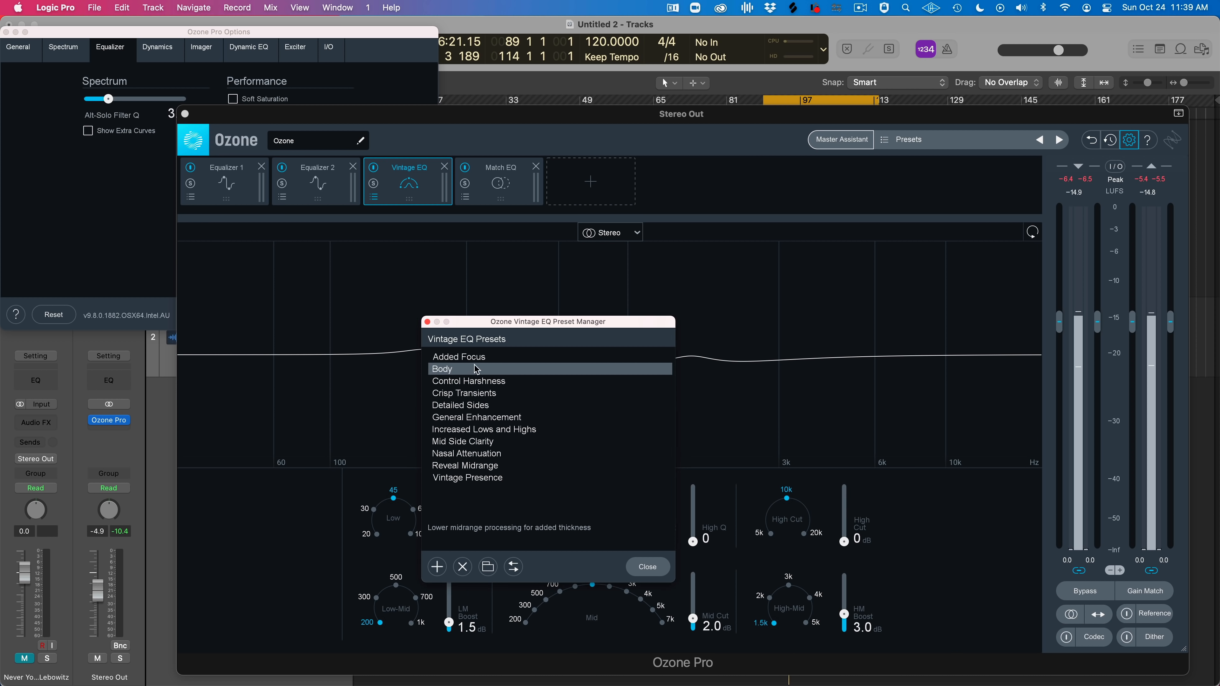
Audition the Vintage EQ presets from General Enhancement to Reveal Midrange during playback, load Vintage Presence, and close the preset manager
click(377, 431)
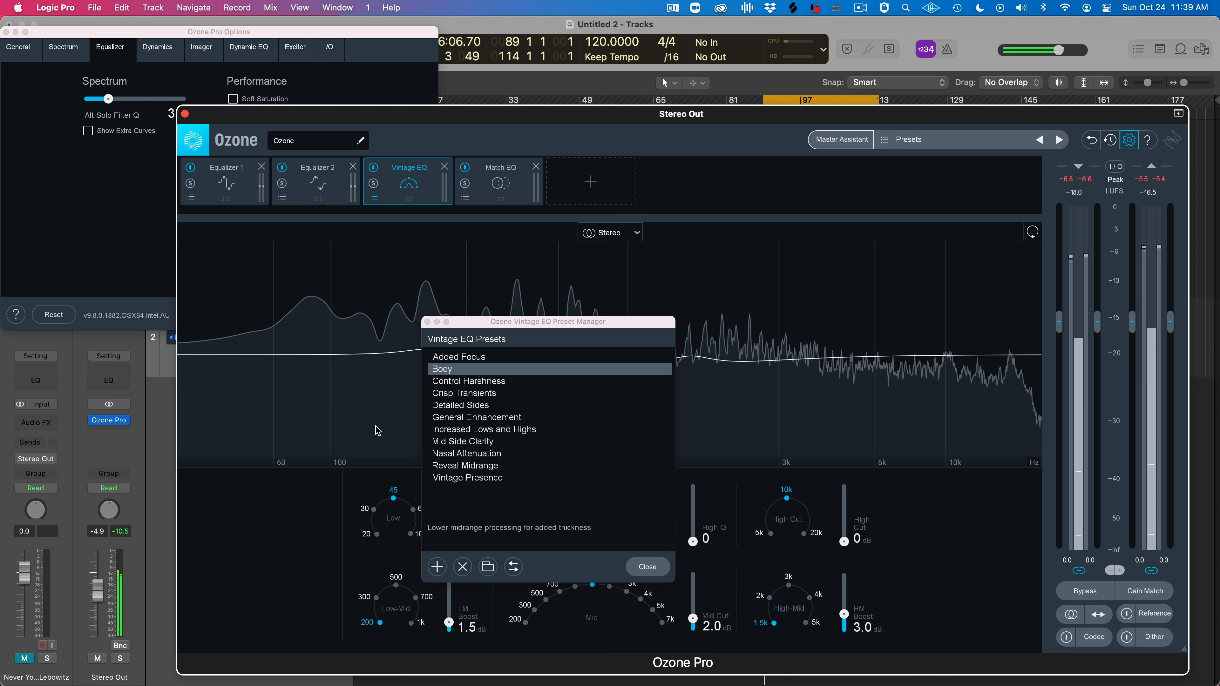
click(479, 420)
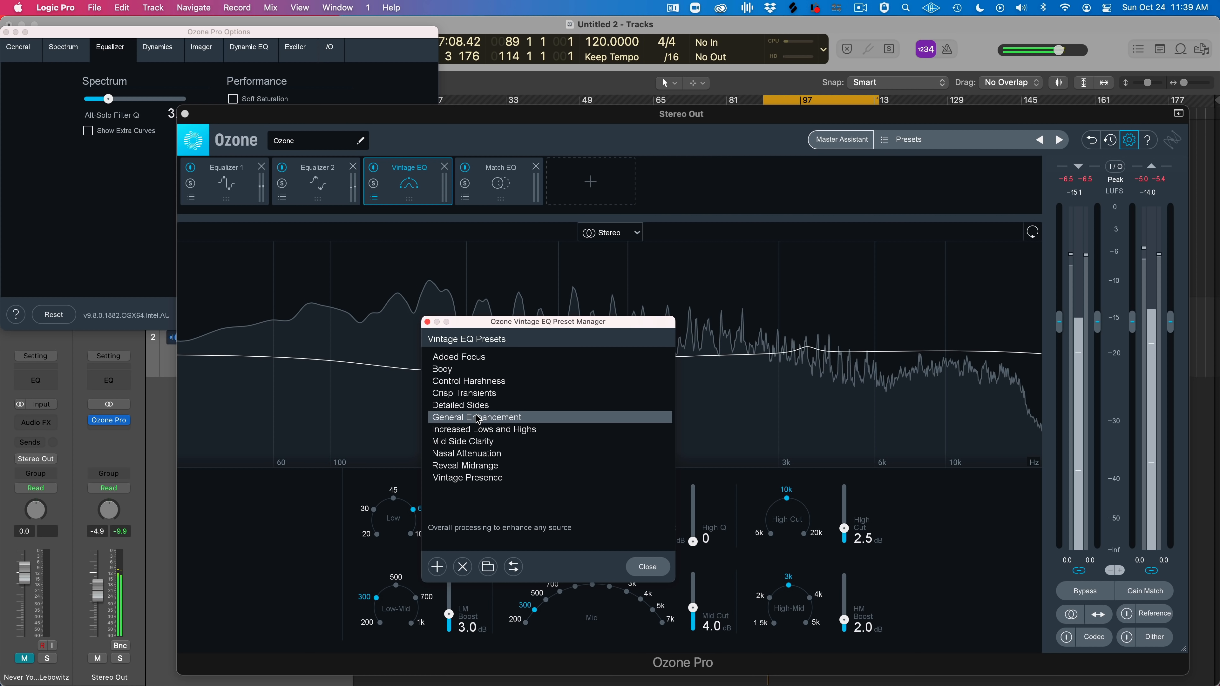
click(486, 429)
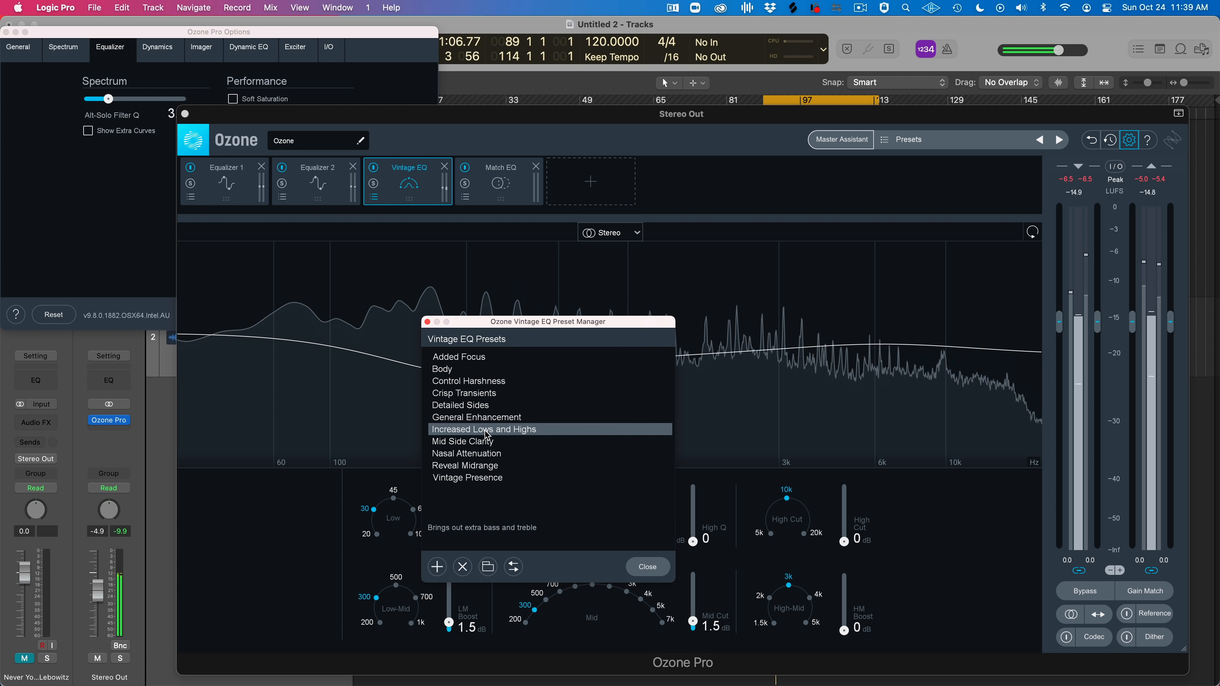
click(483, 445)
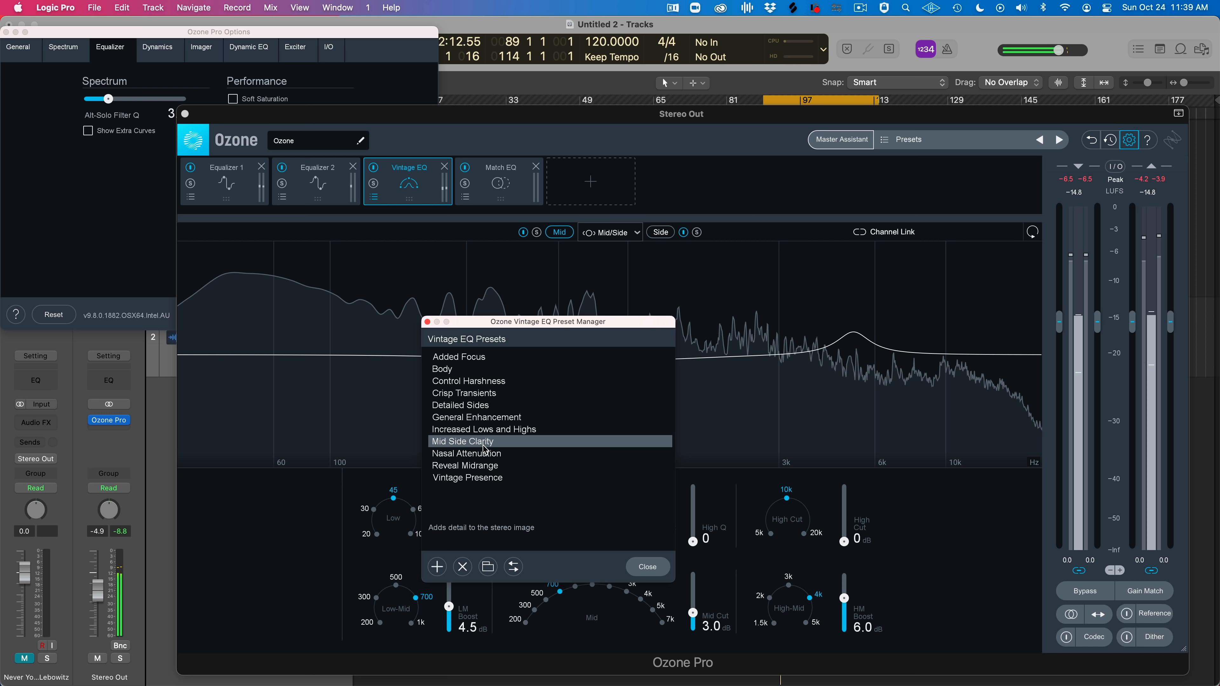
click(483, 454)
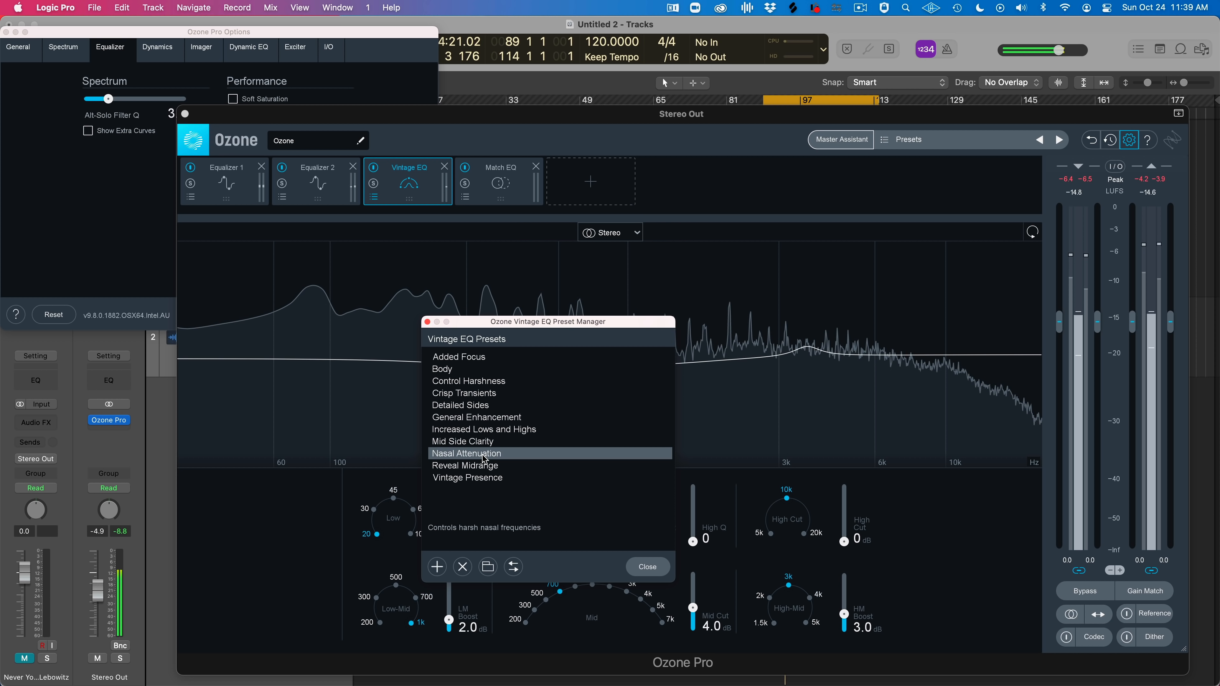
click(484, 466)
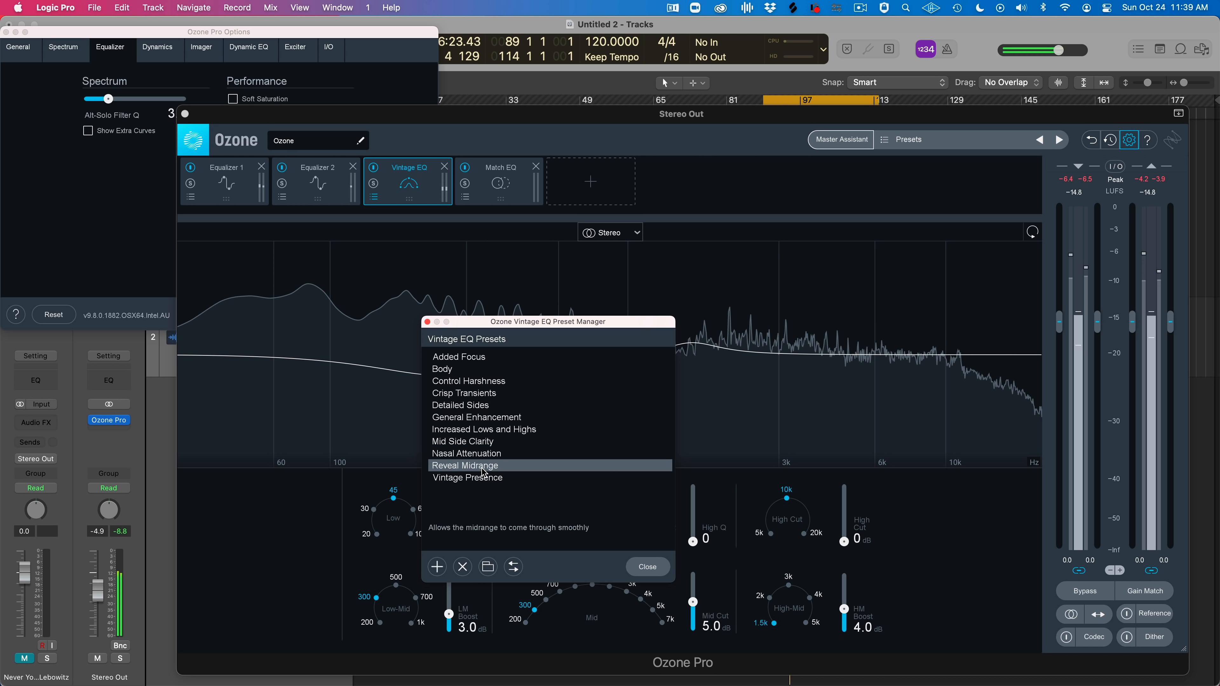
click(487, 478)
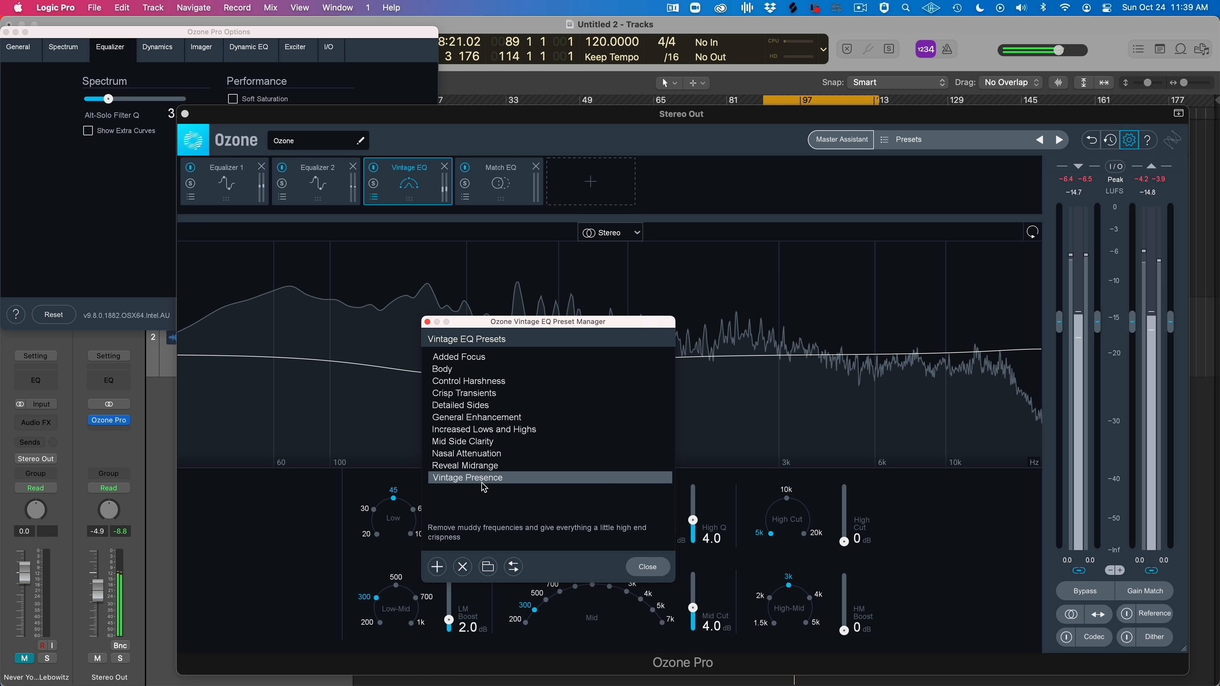
click(653, 573)
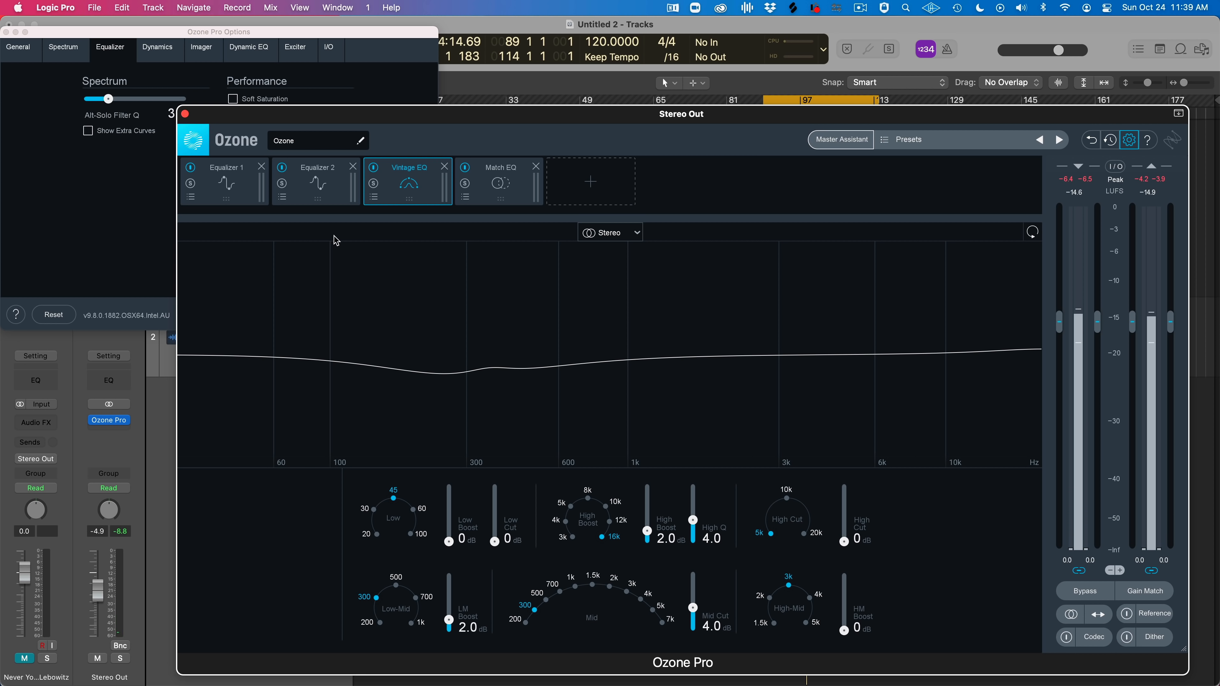
Select Equalizer 2's bands 2 to 7, reset the module, and return to the Vintage EQ
click(317, 180)
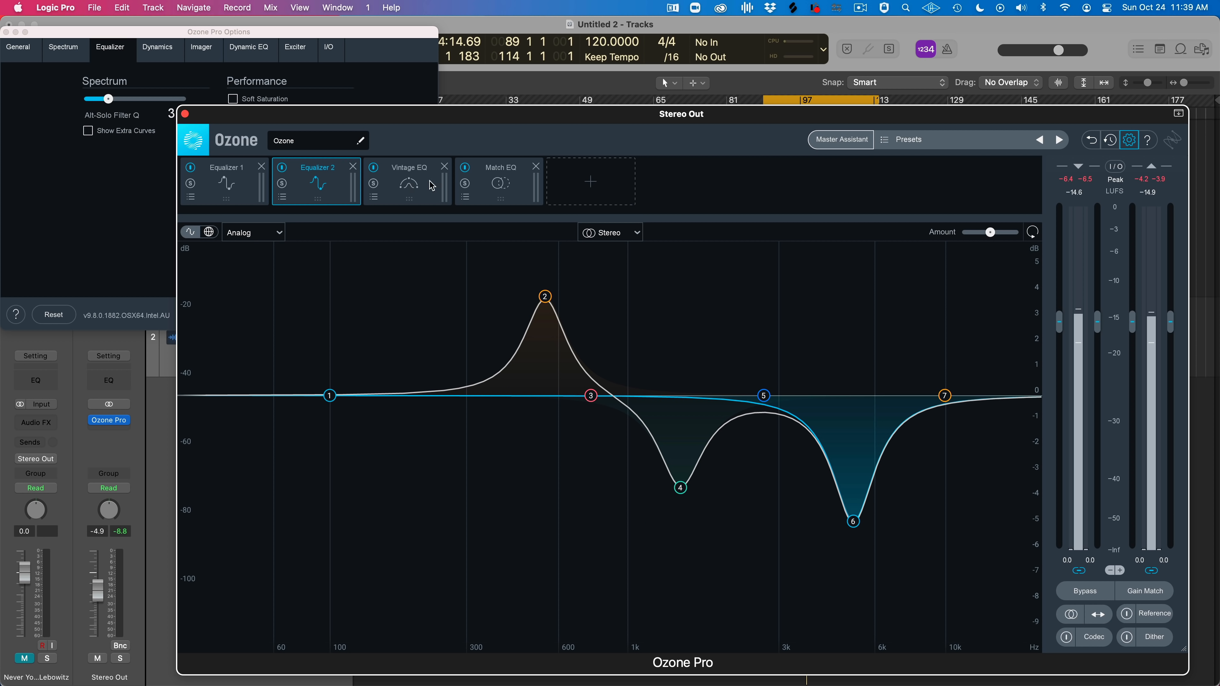
drag(470, 253, 965, 650)
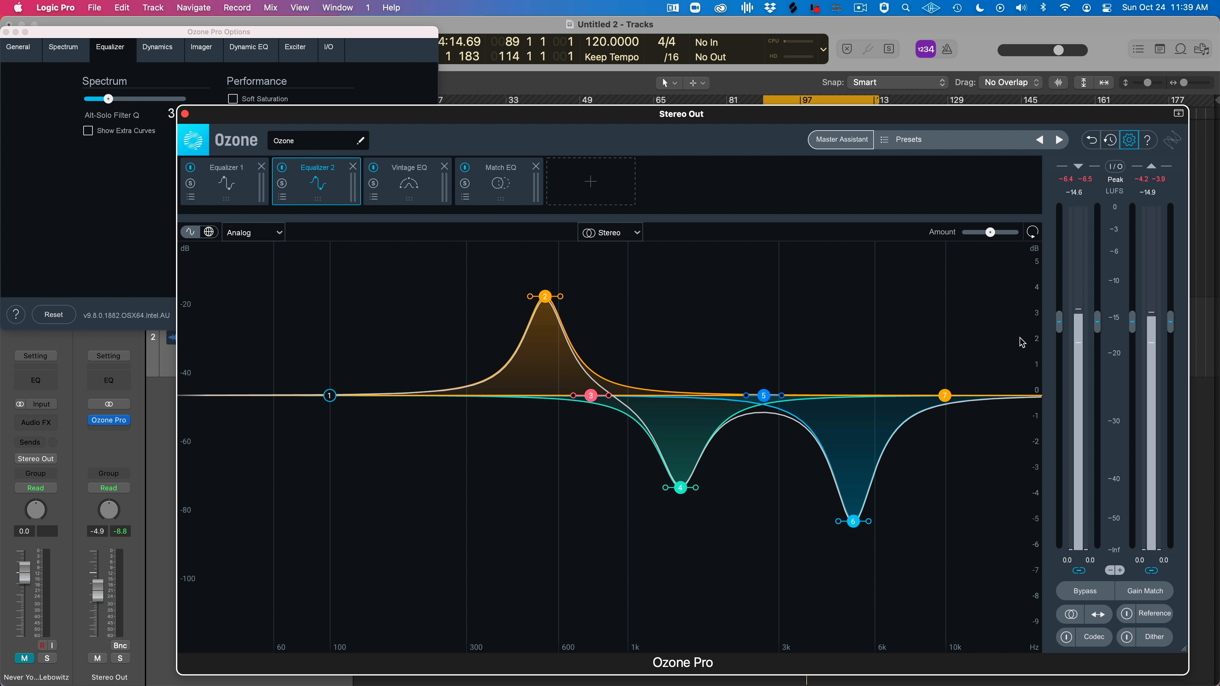
click(1032, 234)
click(394, 204)
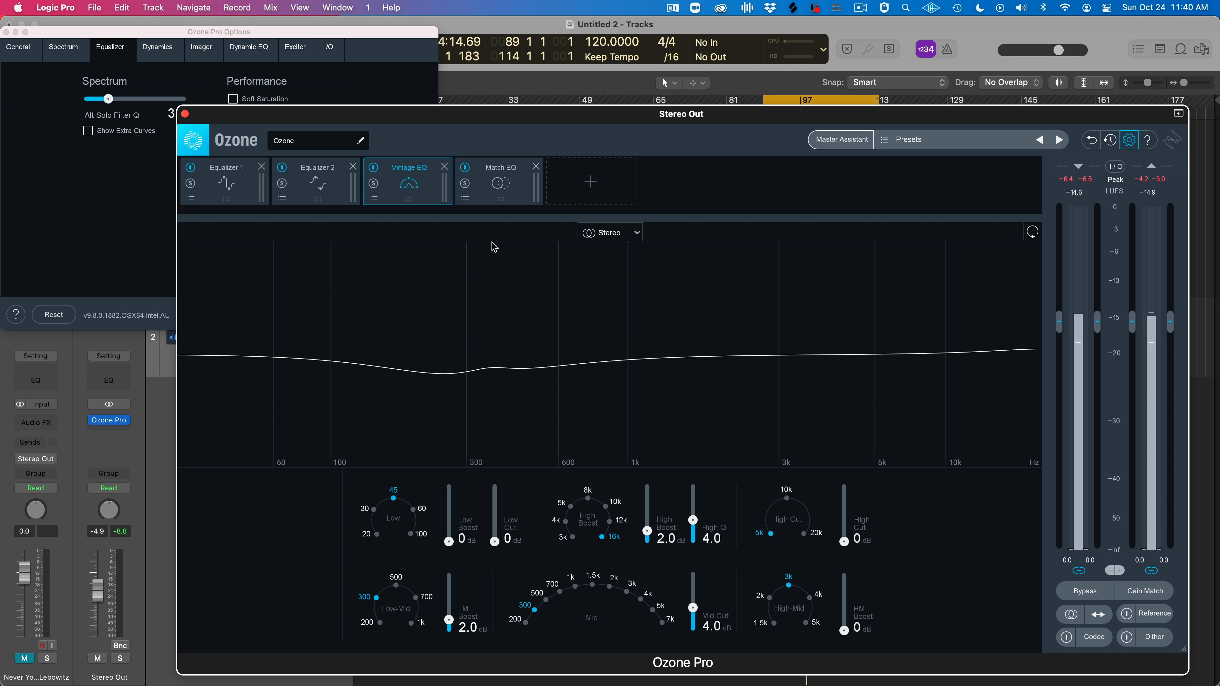
Close the Ozone options window and reset the Vintage EQ module to its default flat settings
click(5, 32)
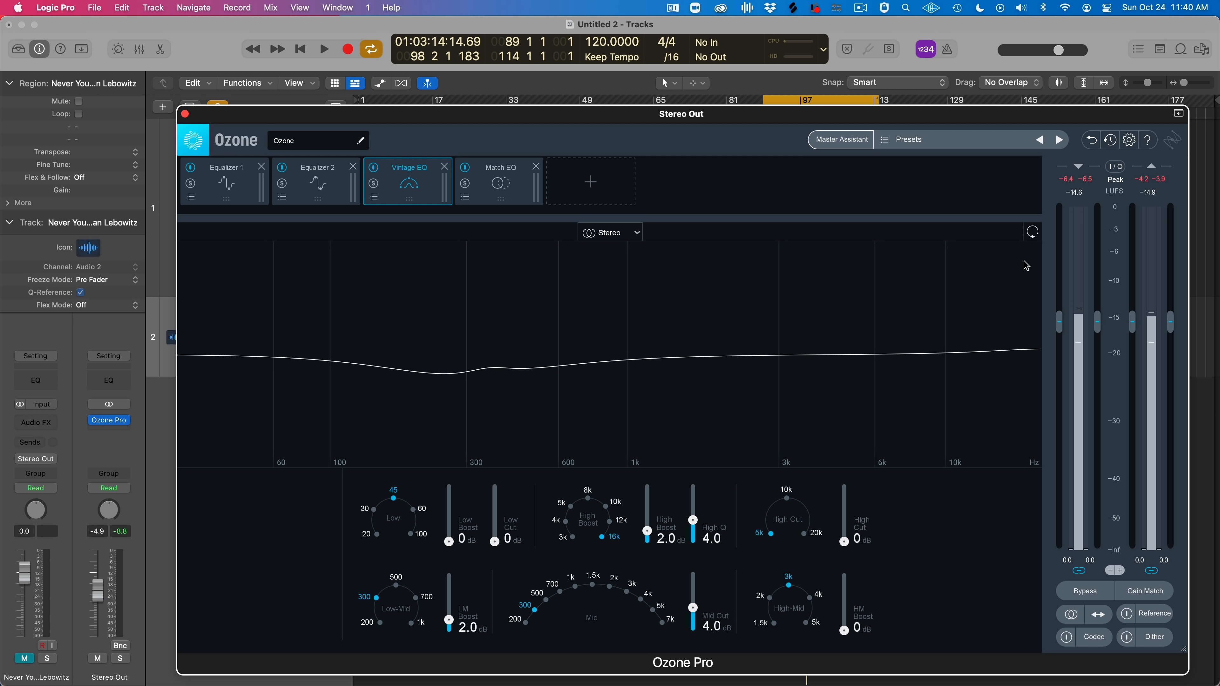
click(1032, 232)
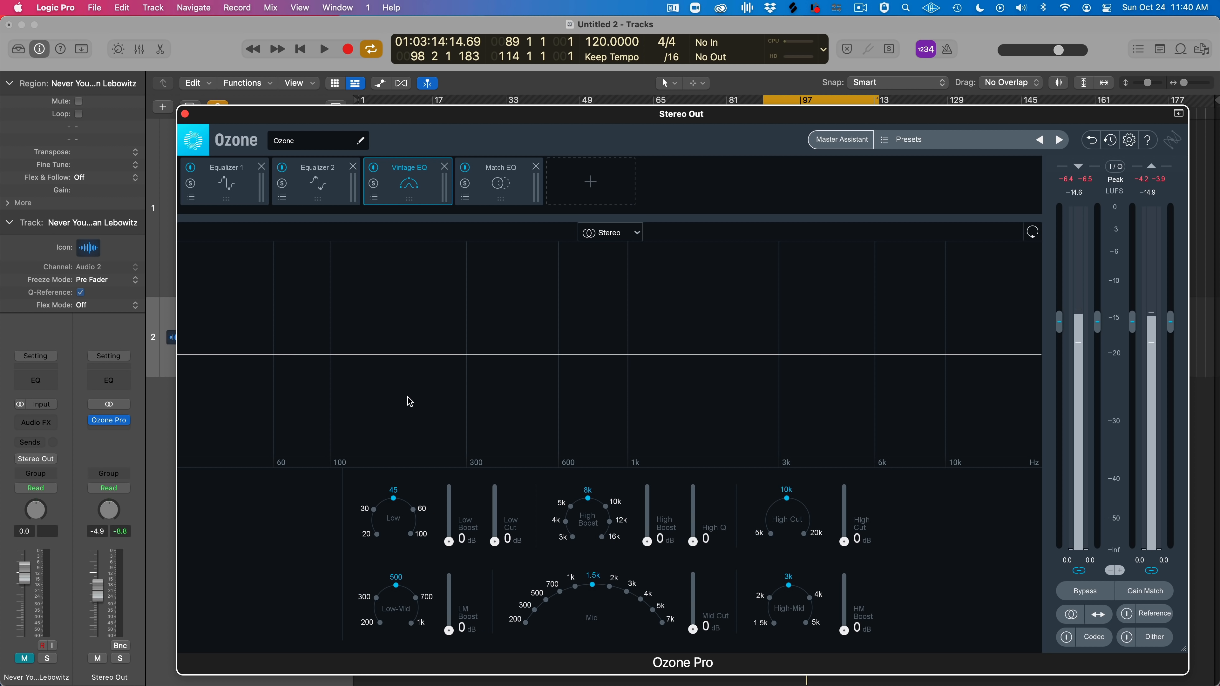
click(235, 180)
click(314, 184)
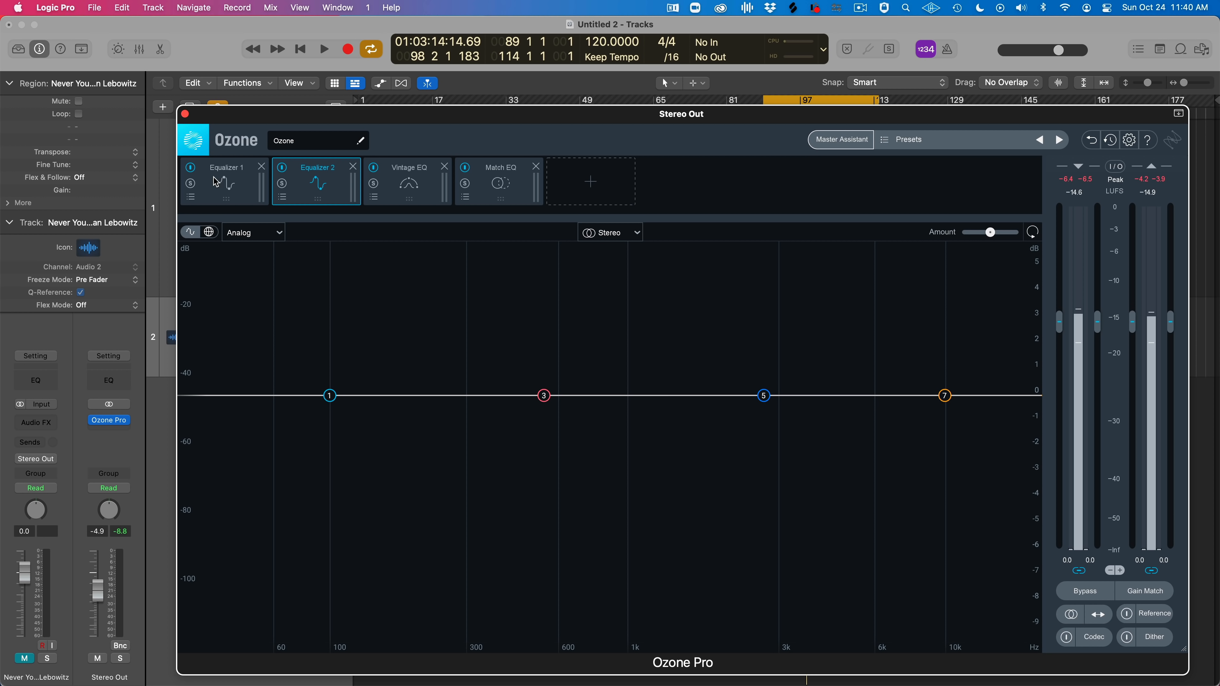
click(422, 189)
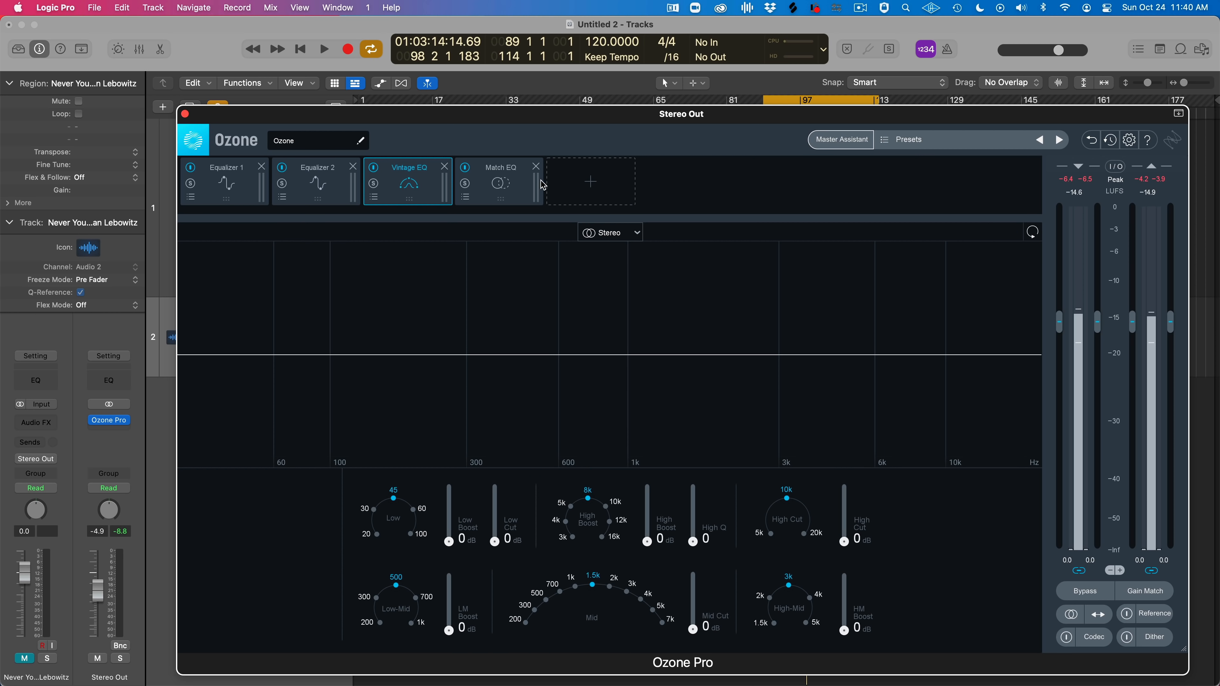
Open the Match EQ module and remove Equalizer 1, Equalizer 2 and the Vintage EQ from the chain
click(499, 186)
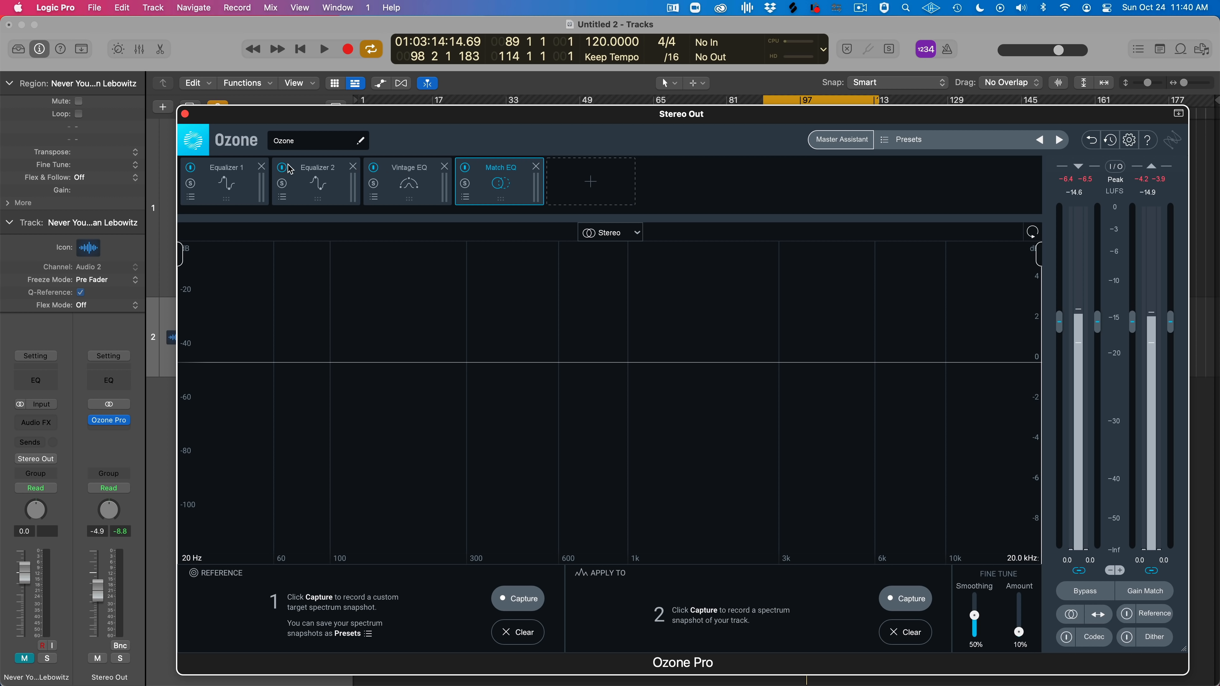
click(260, 167)
click(260, 168)
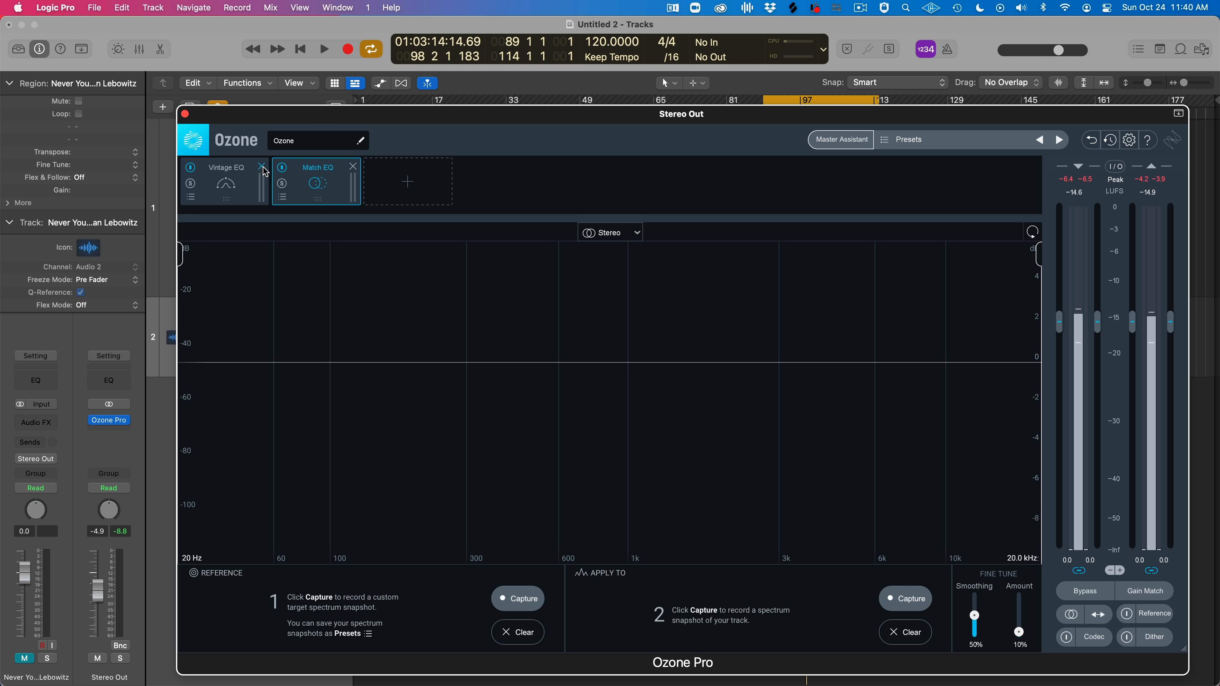
click(262, 169)
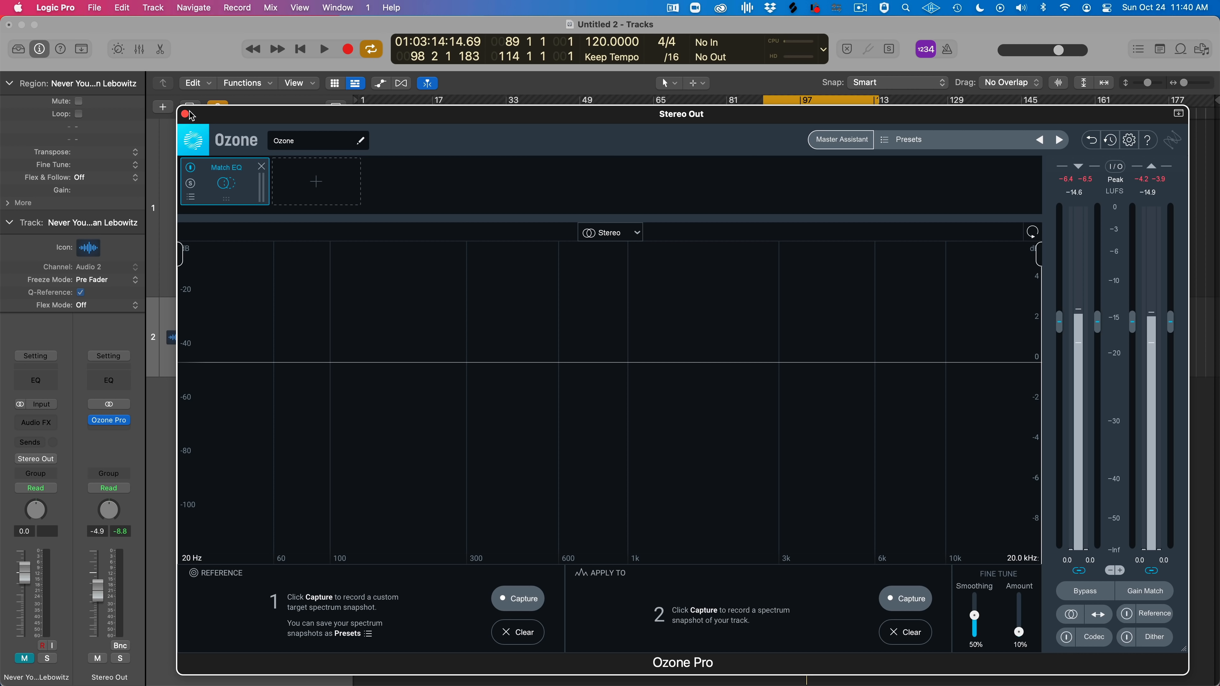
Shrink the Ozone window, place it clear of the track headers, and move the cycle region to bars 21–46
drag(179, 107, 198, 106)
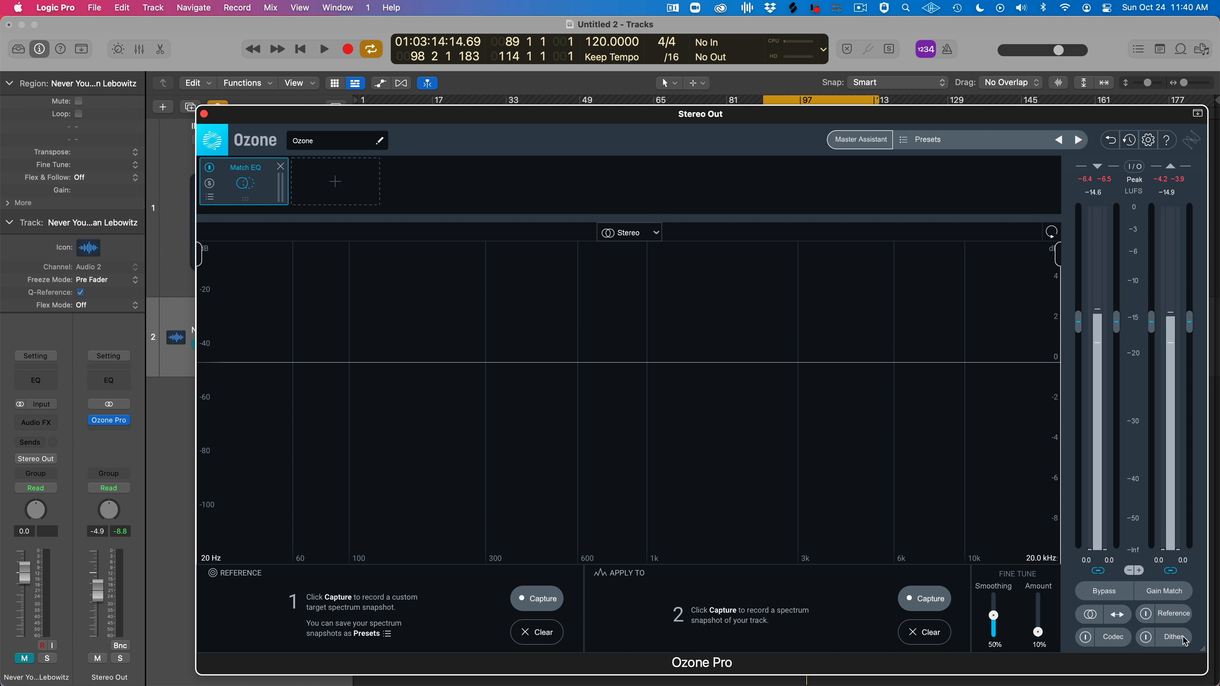
drag(1202, 654, 994, 604)
drag(620, 112, 880, 336)
drag(825, 93, 511, 101)
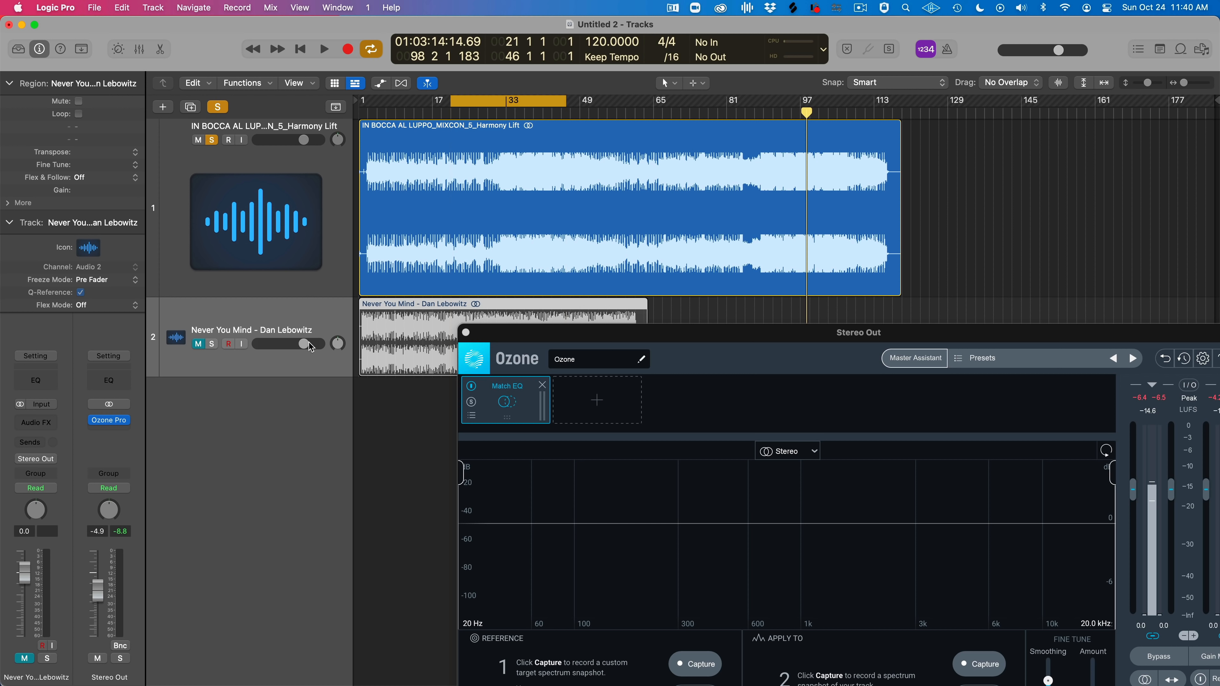
Unmute and solo the Never You Mind reference track, and mute and unsolo the IN BOCCA AL LUPPO mix track
click(198, 344)
click(212, 344)
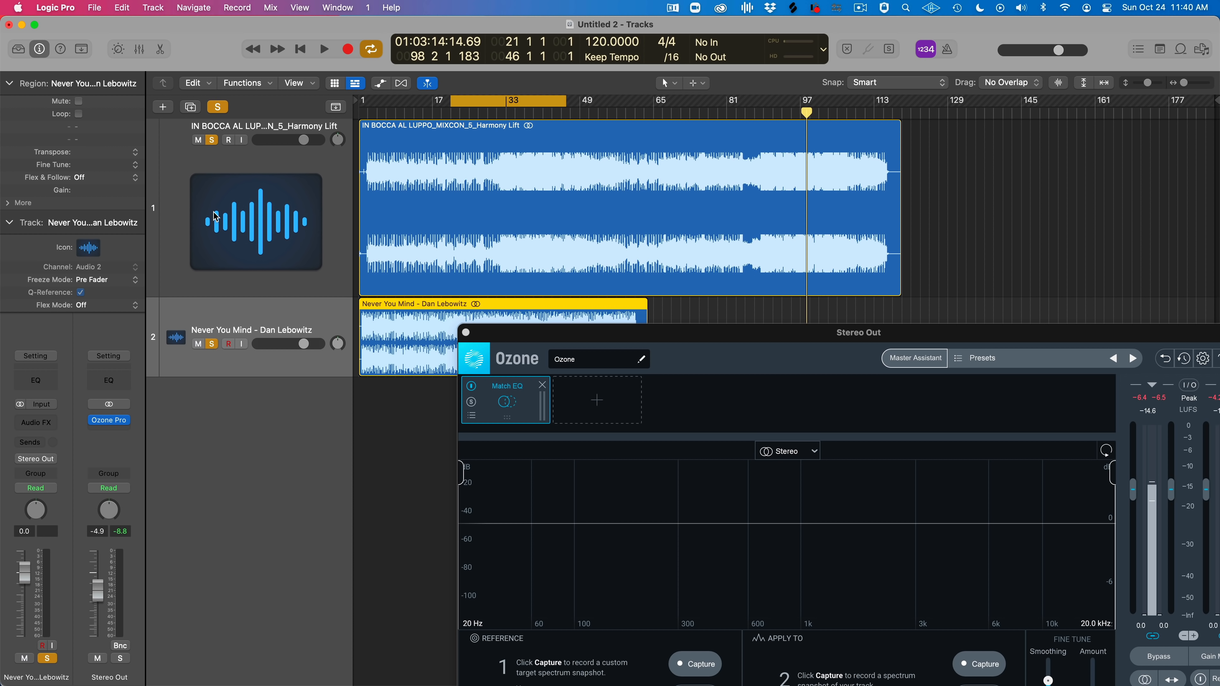
click(198, 141)
click(212, 140)
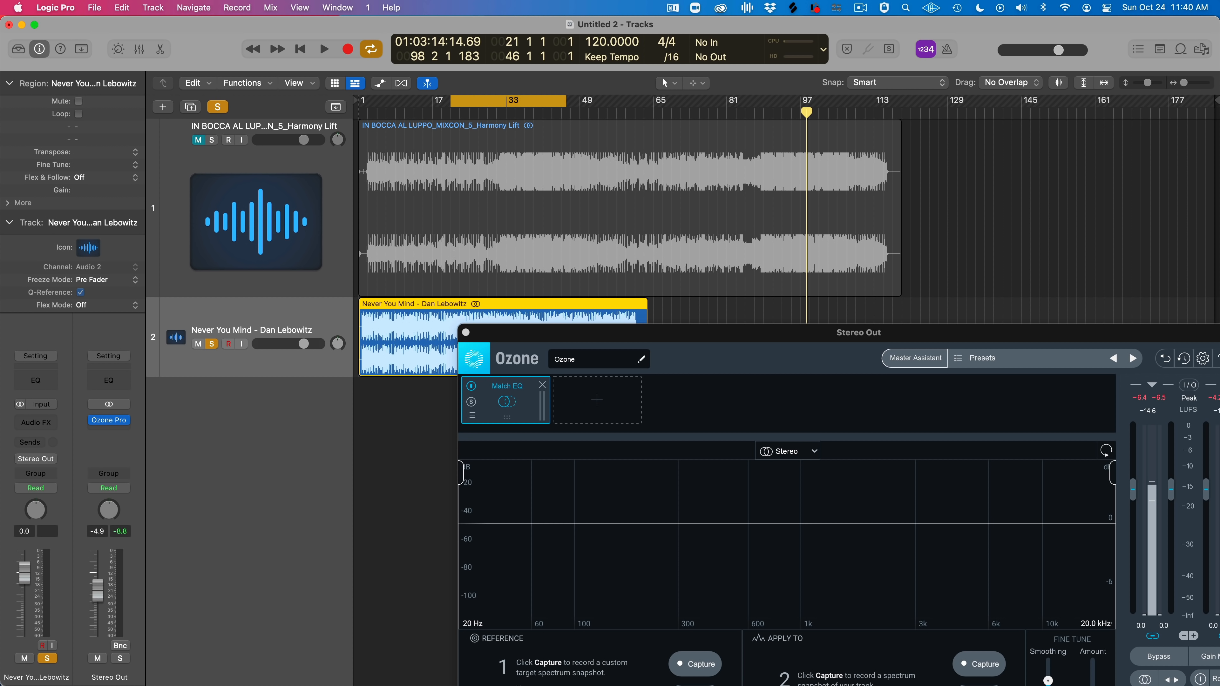
Audition the soloed Never You Mind track in the cycle region with the whole Match EQ display in view
click(530, 102)
key(space)
key(space)
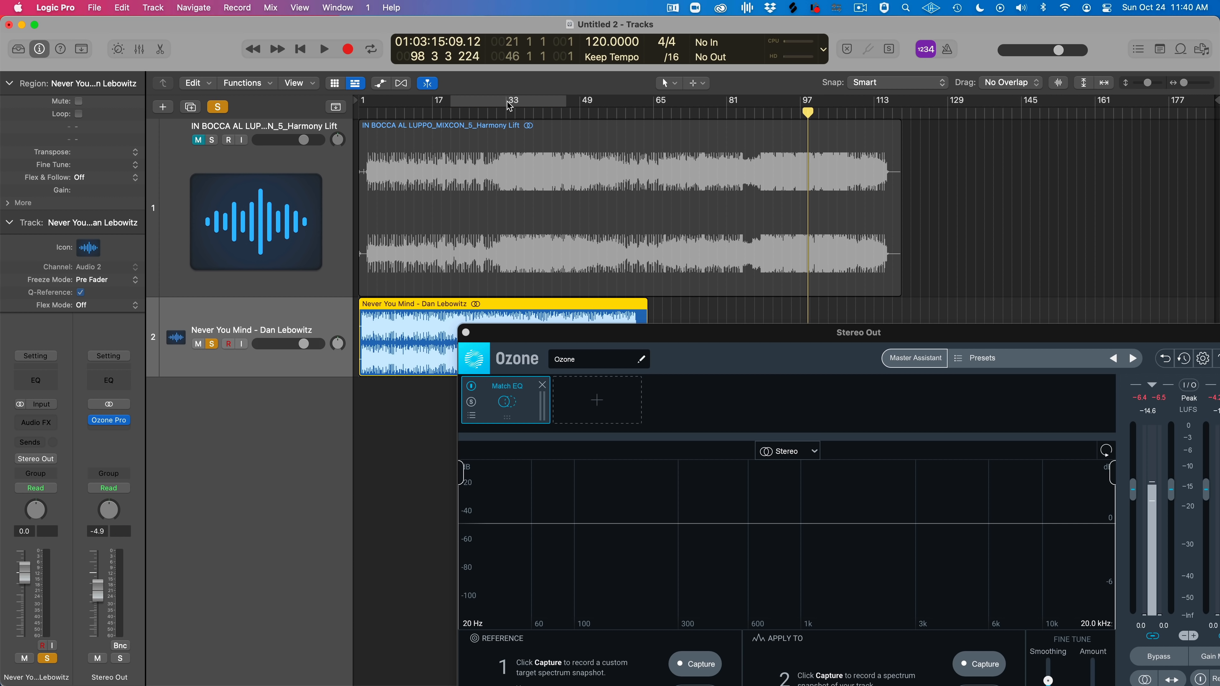
click(508, 101)
key(space)
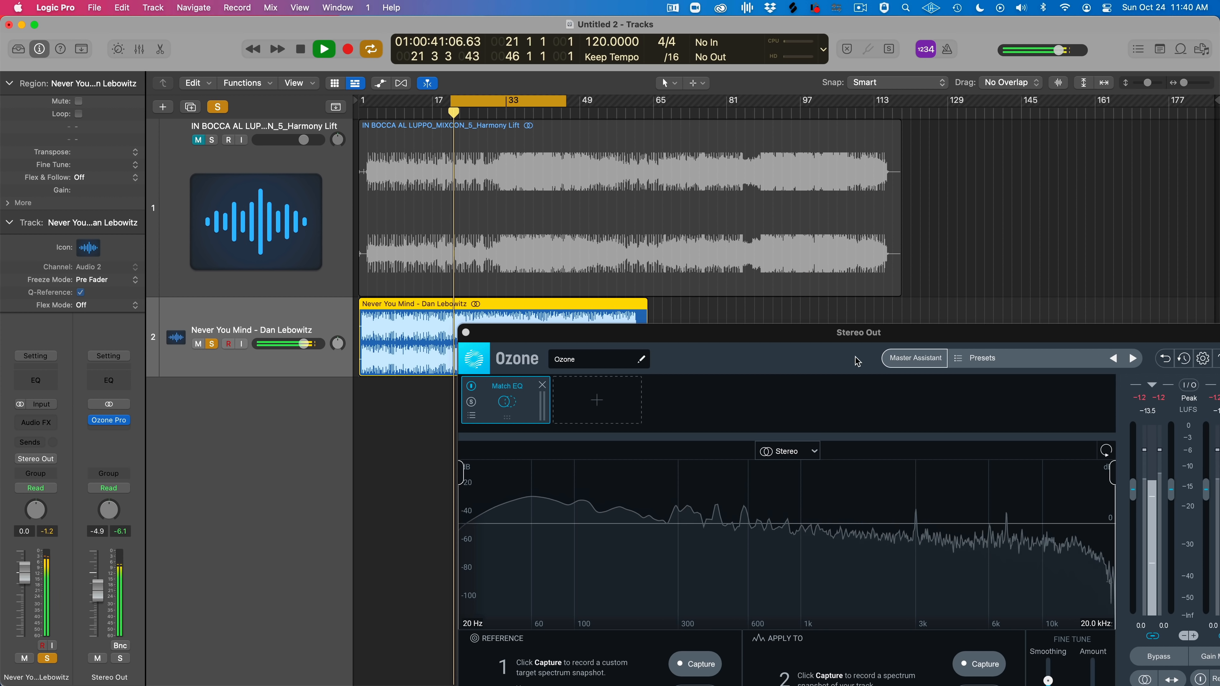
drag(840, 341, 738, 190)
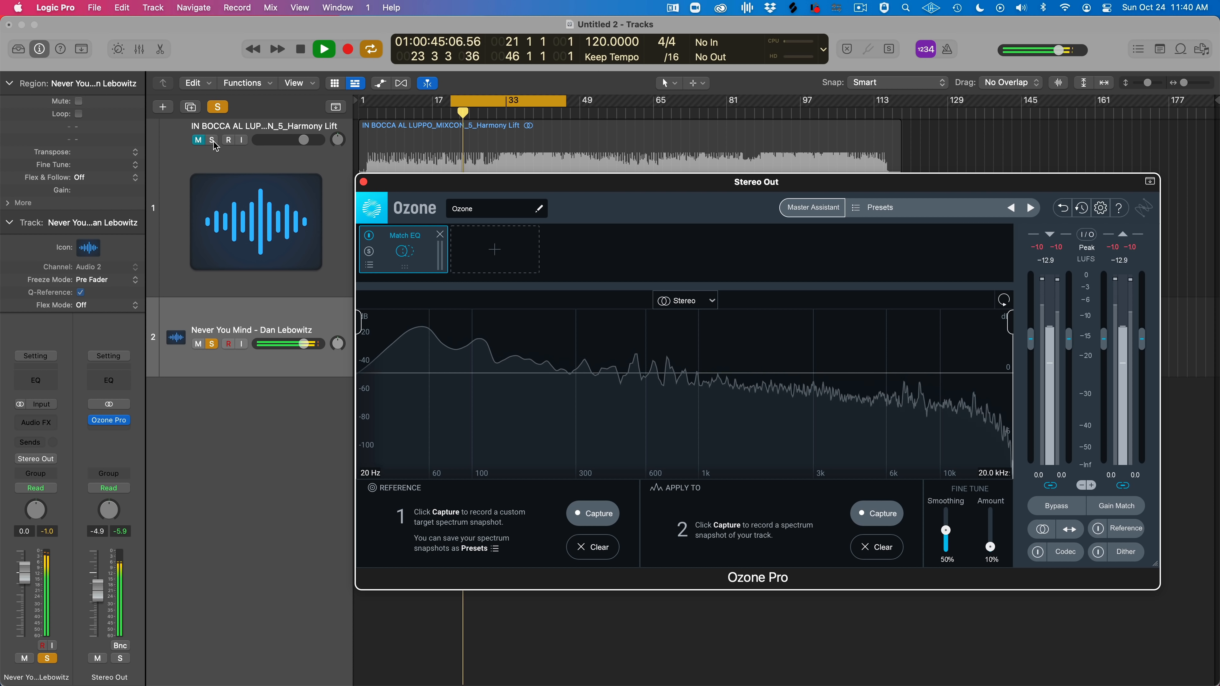
key(space)
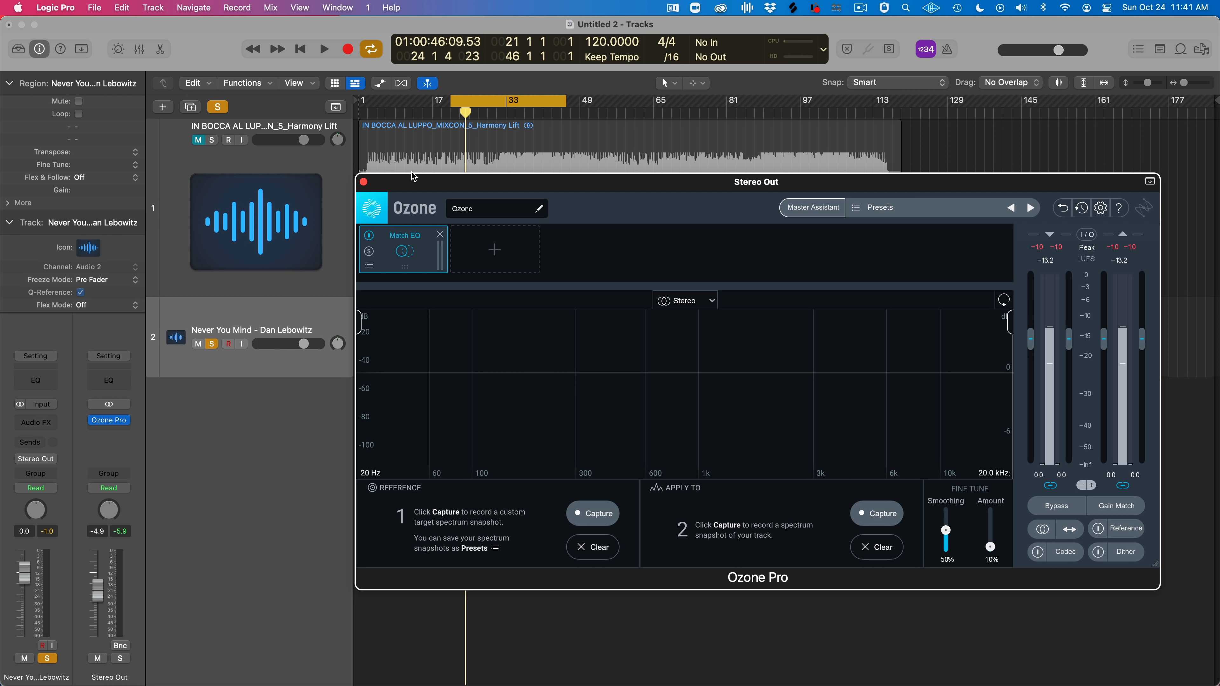
Clear the solo, unmute the IN BOCCA AL LUPPO track, mute Never You Mind, and play the mix briefly
click(218, 112)
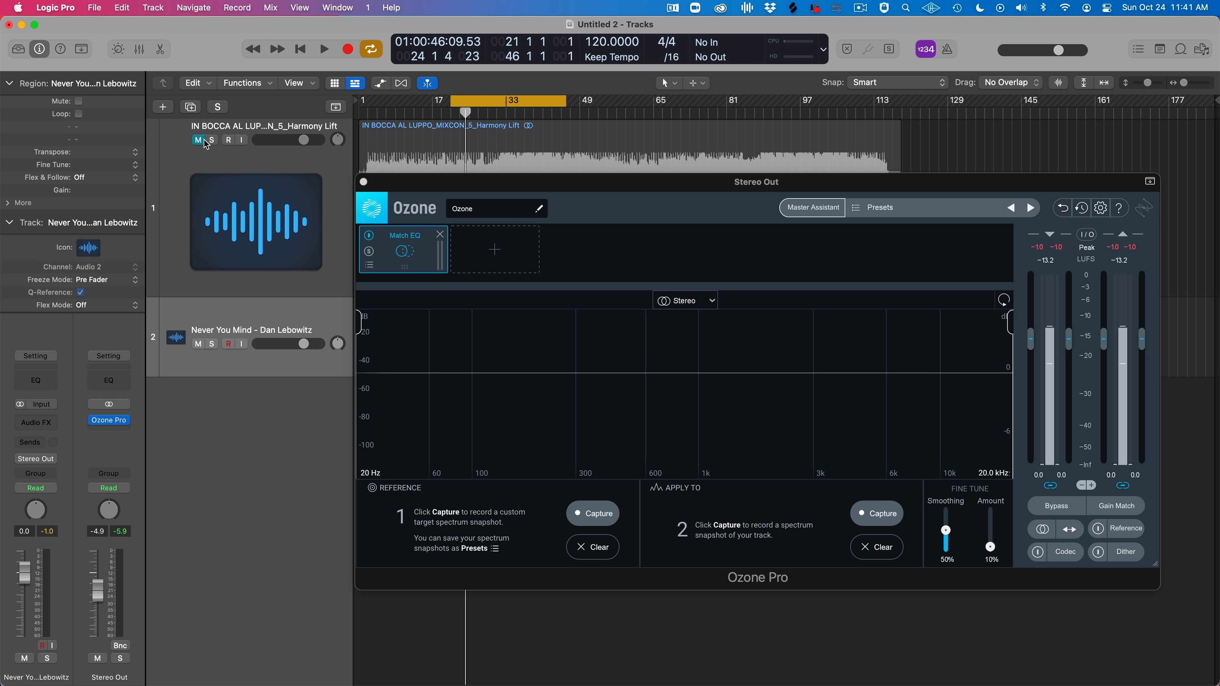
click(199, 140)
click(198, 344)
key(space)
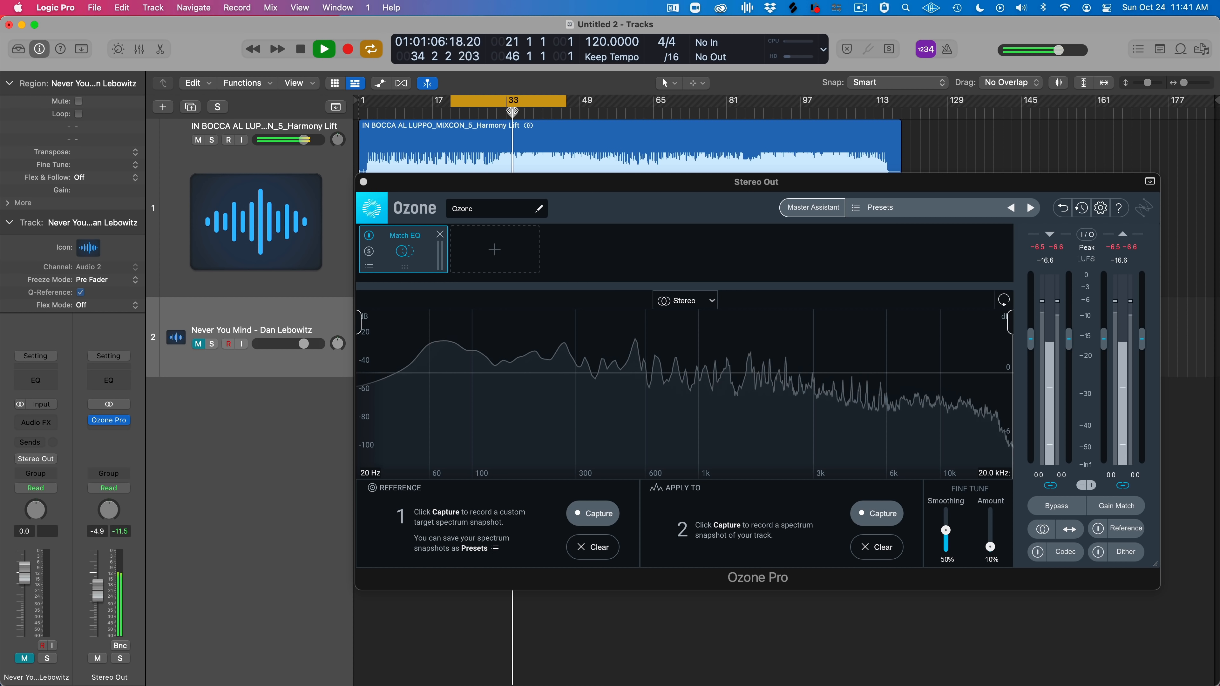
key(space)
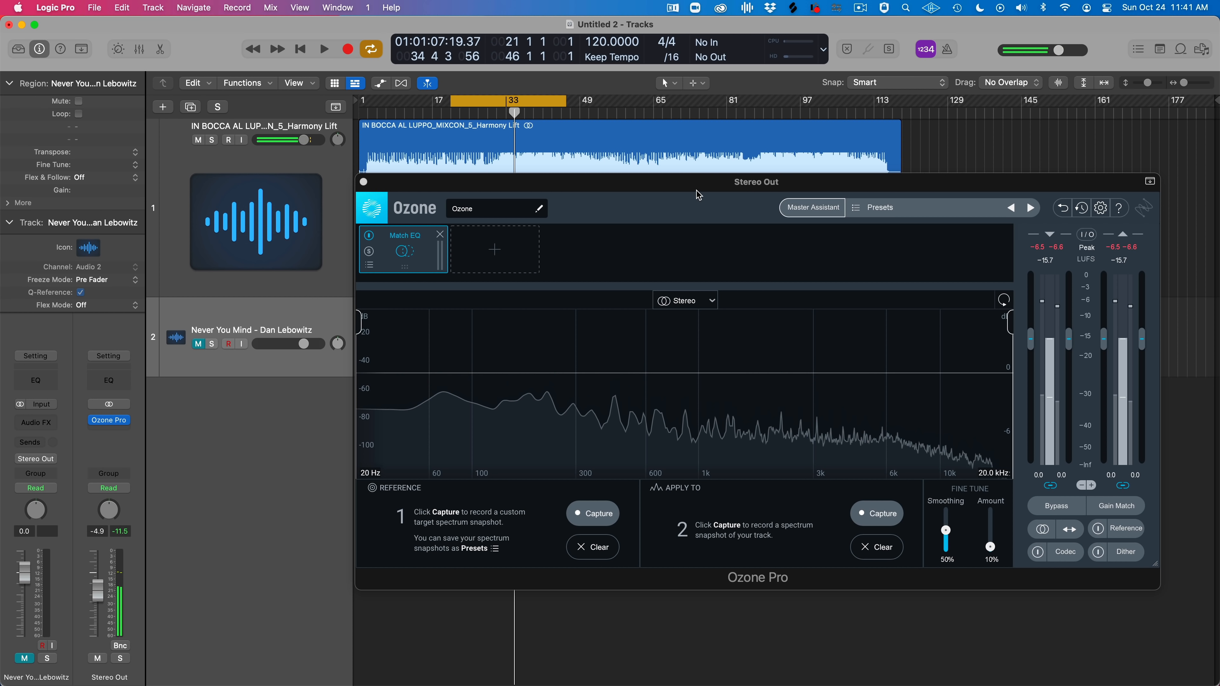
Make Never You Mind the only audible track, with IN BOCCA AL LUPPO muted and no solo active
mouse_move(696, 185)
mouse_down()
mouse_move(741, 320)
mouse_move(713, 199)
mouse_up()
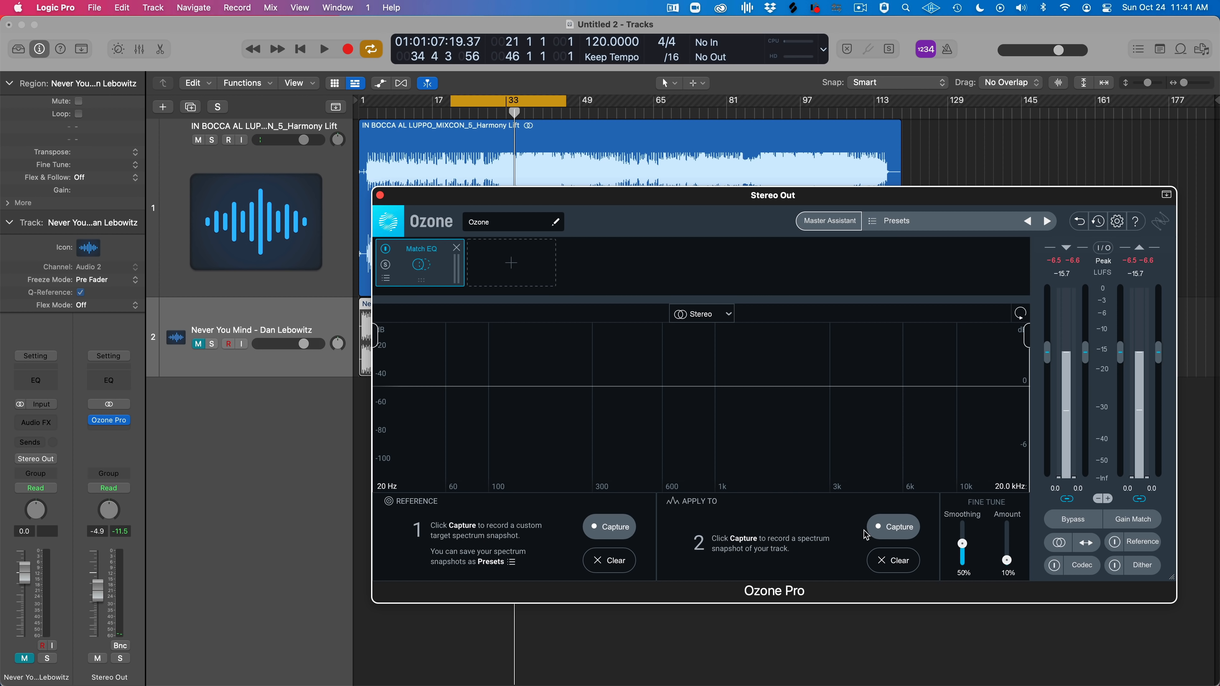
click(213, 345)
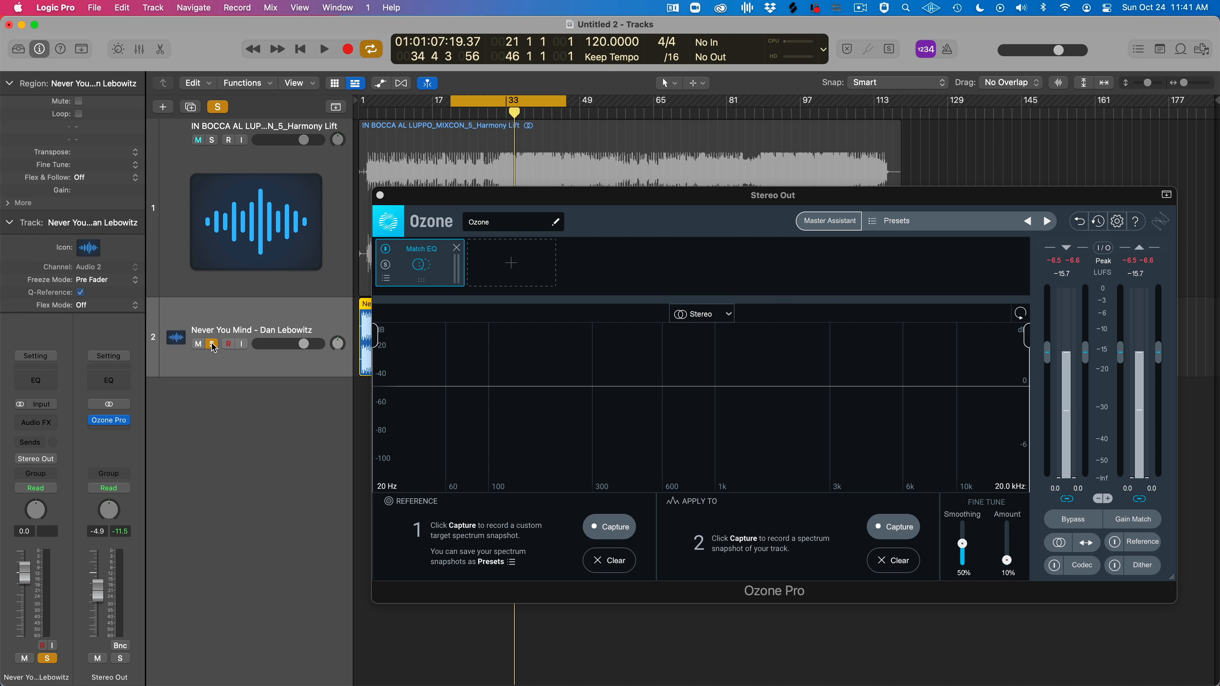
click(199, 140)
click(204, 140)
click(218, 108)
Capture the Match EQ reference spectrum from Never You Mind while the cycle region plays, and stop playback
drag(598, 202, 543, 167)
key(space)
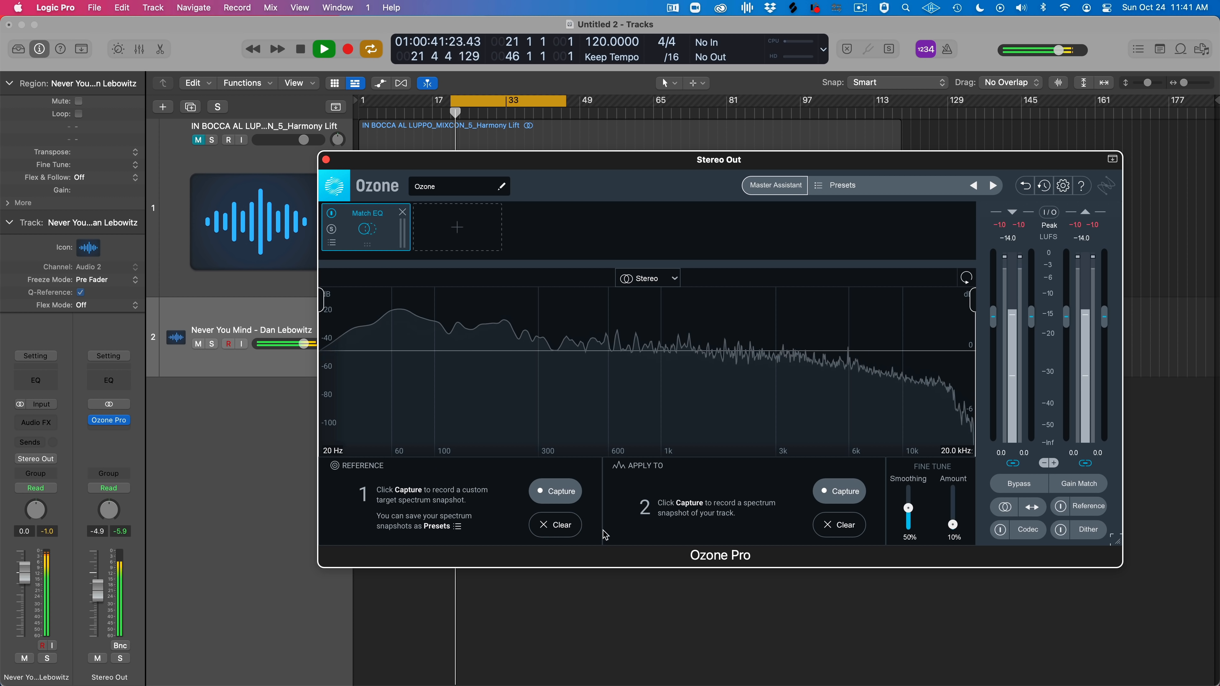
key(space)
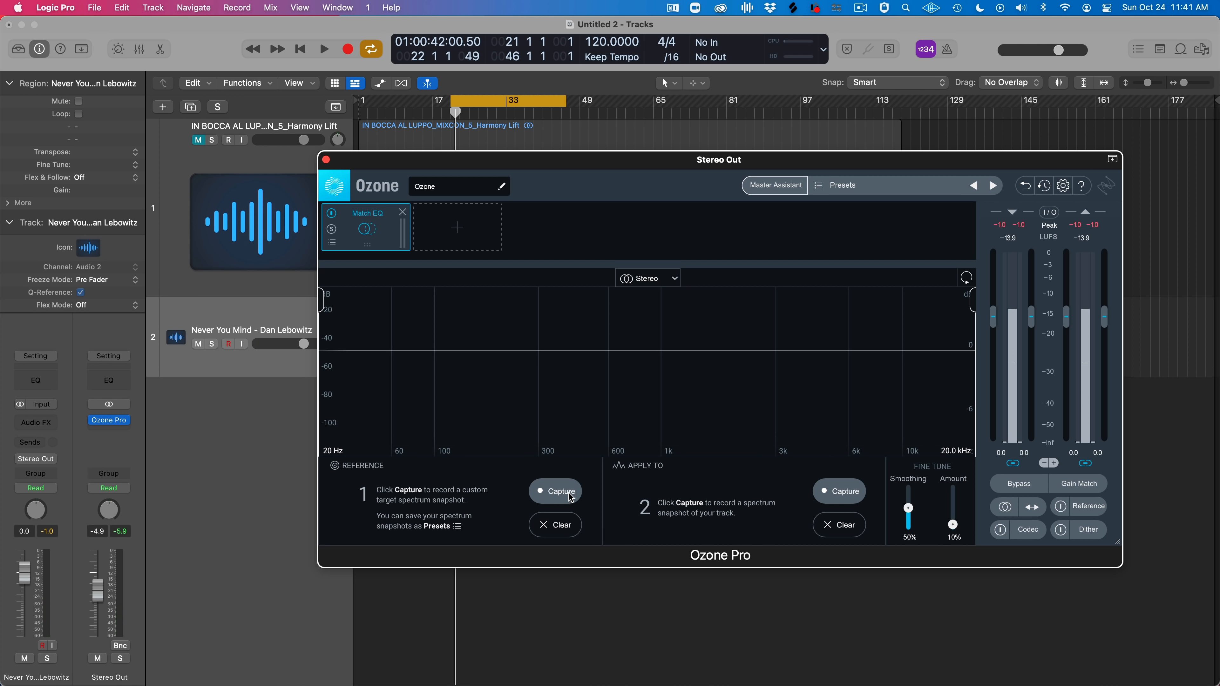
key(space)
click(556, 491)
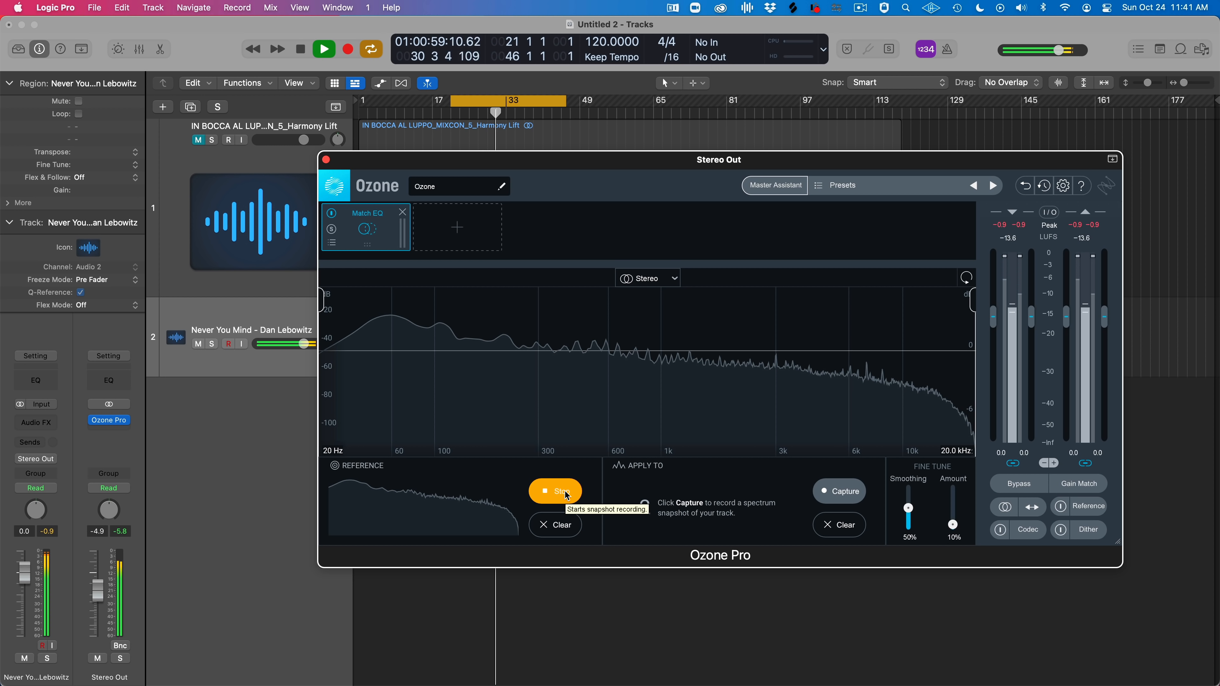
click(557, 491)
key(space)
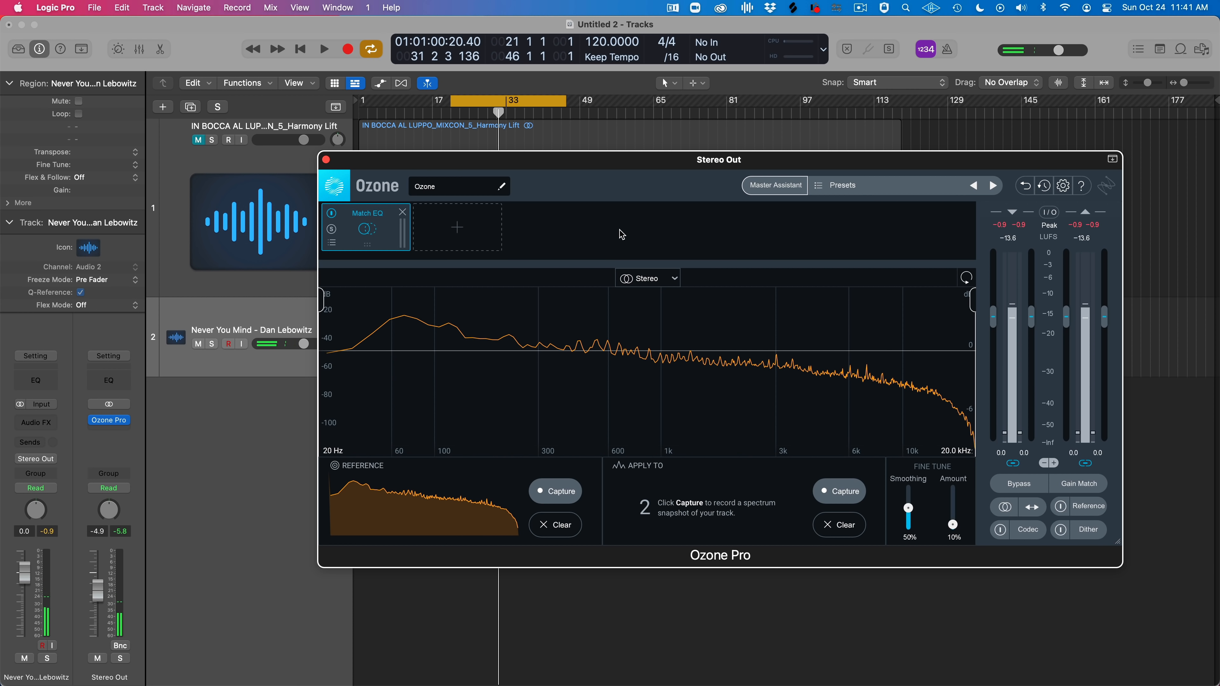
Unmute IN BOCCA AL LUPPO, mute Never You Mind, and move the cycle region to bars 91–116
drag(607, 162, 606, 313)
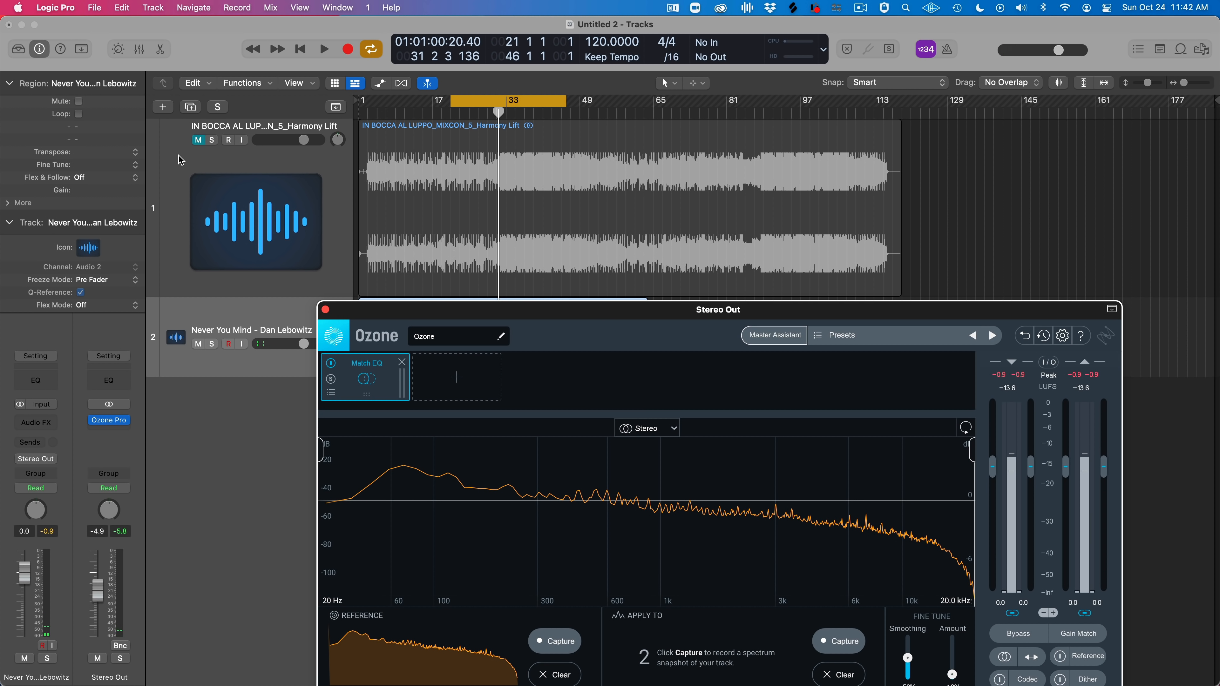
click(198, 144)
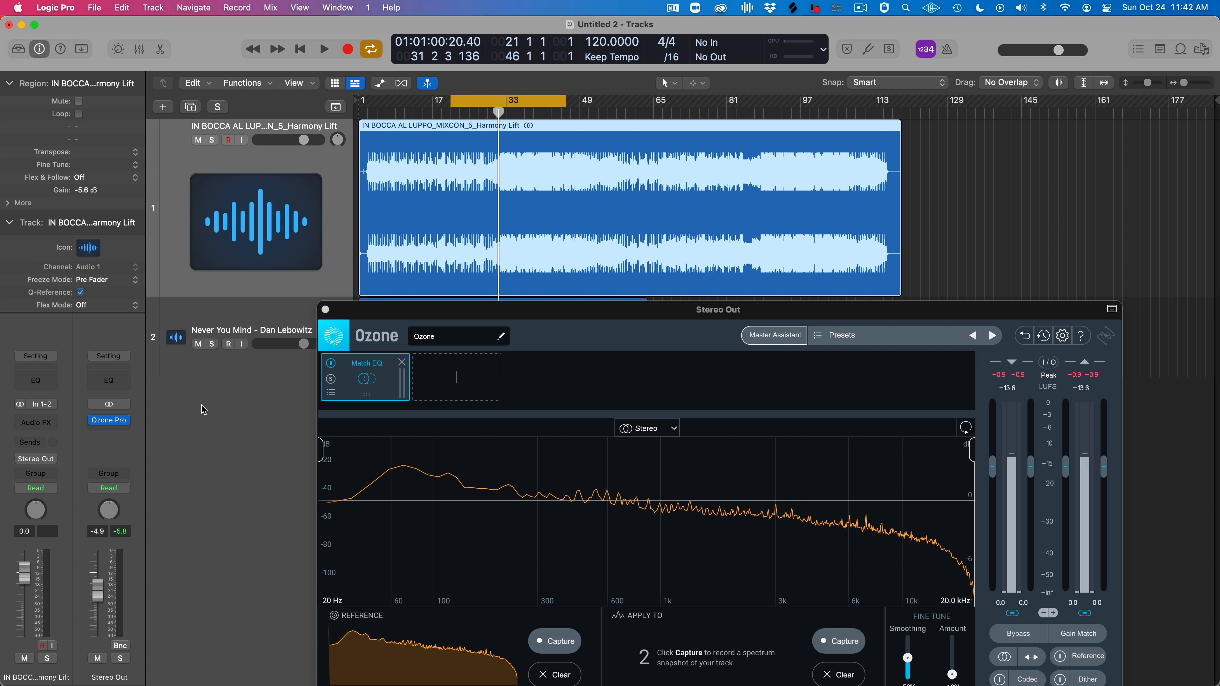
click(197, 344)
drag(499, 100, 820, 105)
Capture the IN BOCCA AL LUPPO spectrum as the Match EQ's Apply To snapshot during playback, and stop playback
key(space)
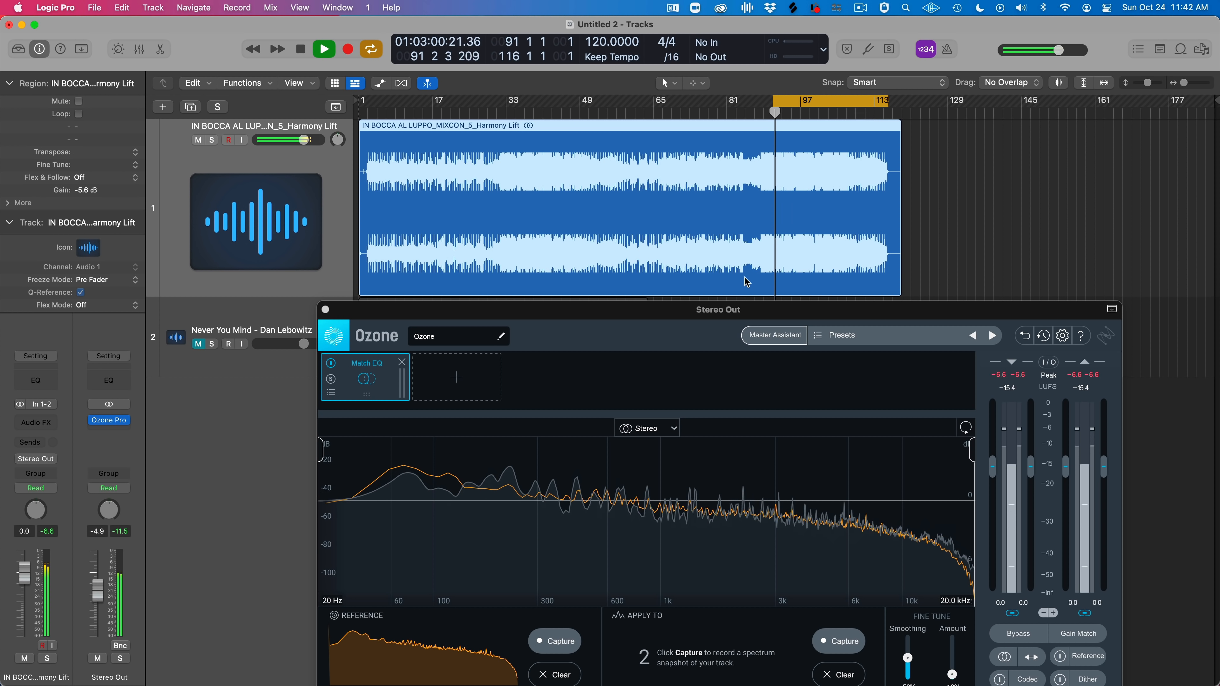
drag(723, 313, 695, 117)
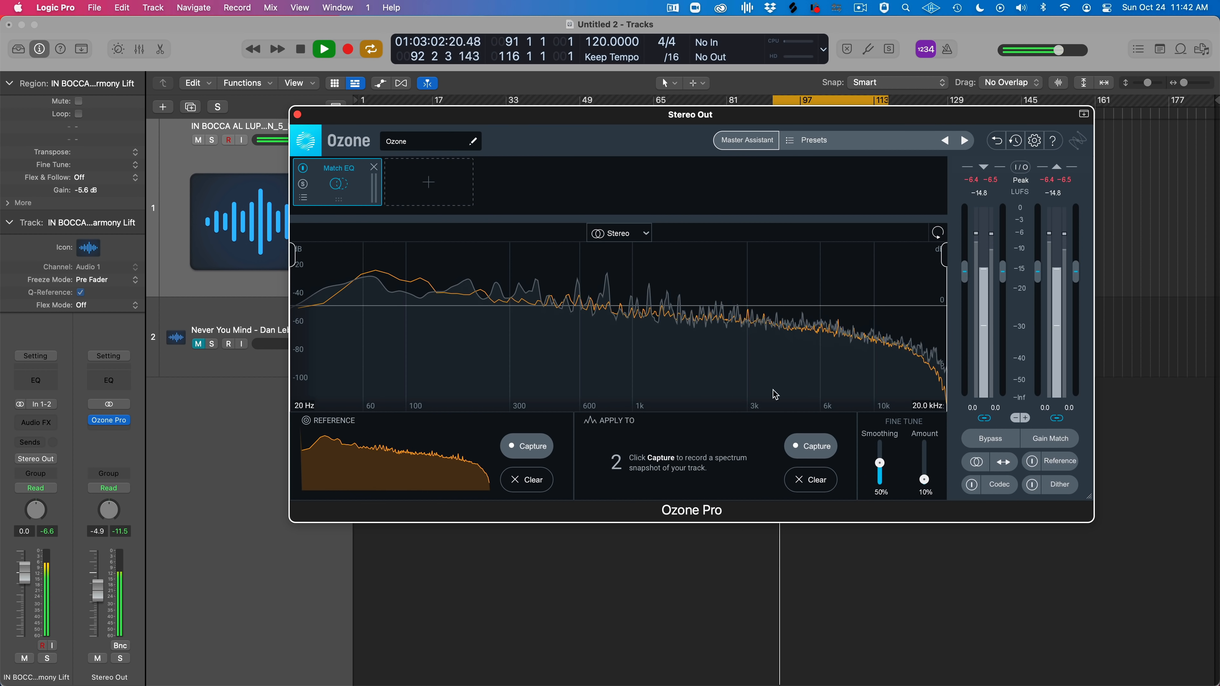
key(space)
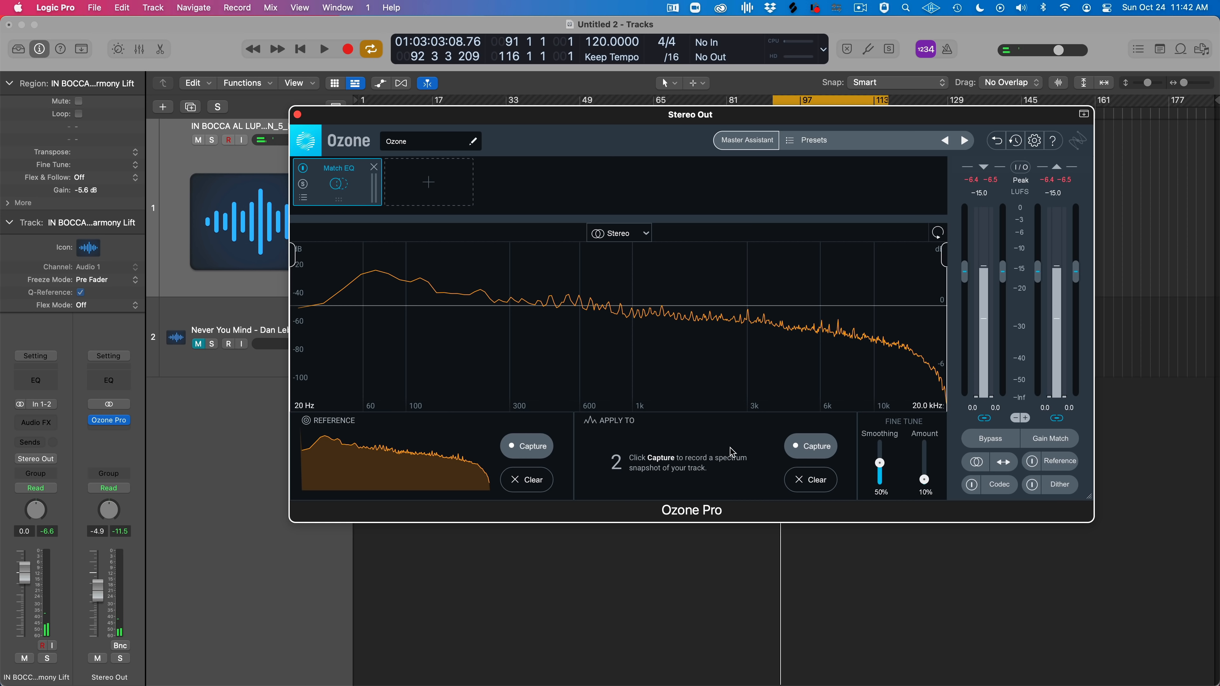
key(space)
click(813, 452)
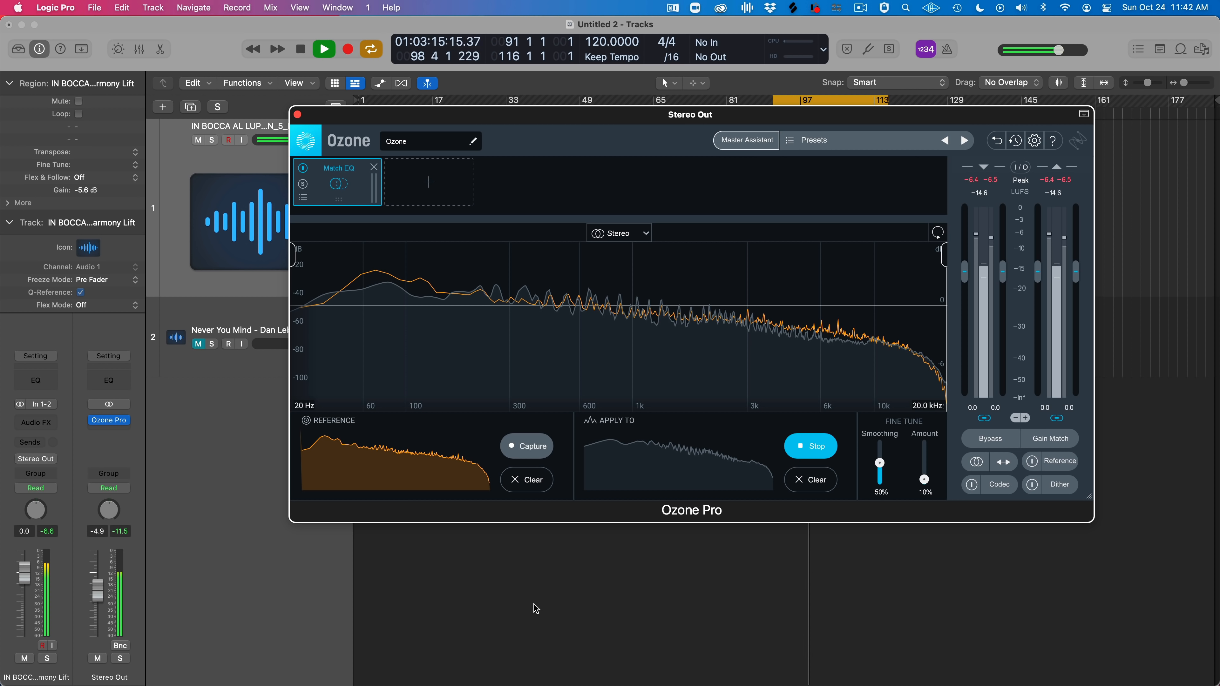
click(809, 449)
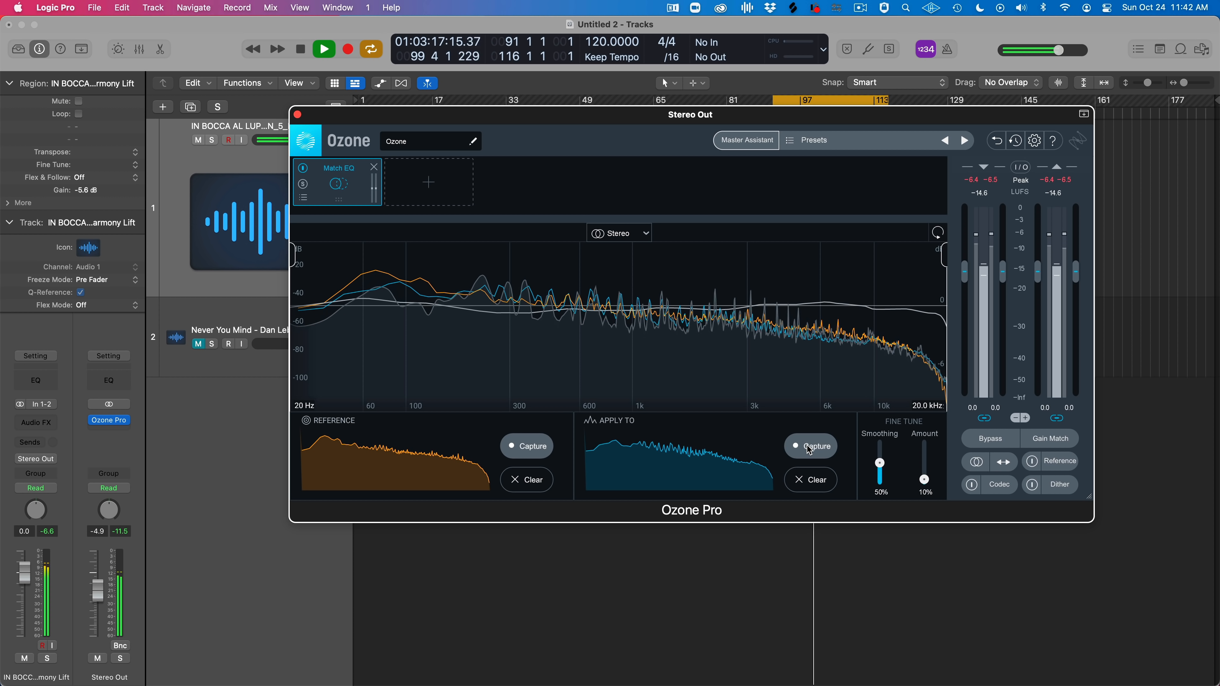
key(space)
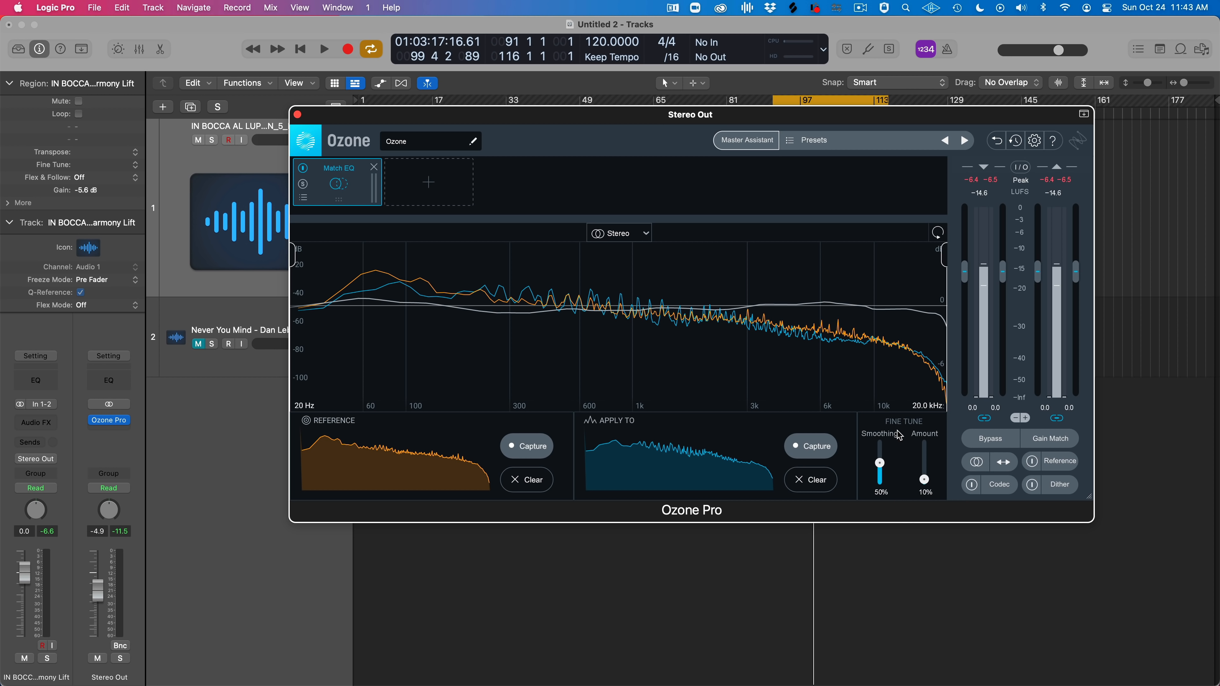
Try the Match EQ smoothing at 0% and 100%, and set it to 29%
drag(881, 466, 879, 491)
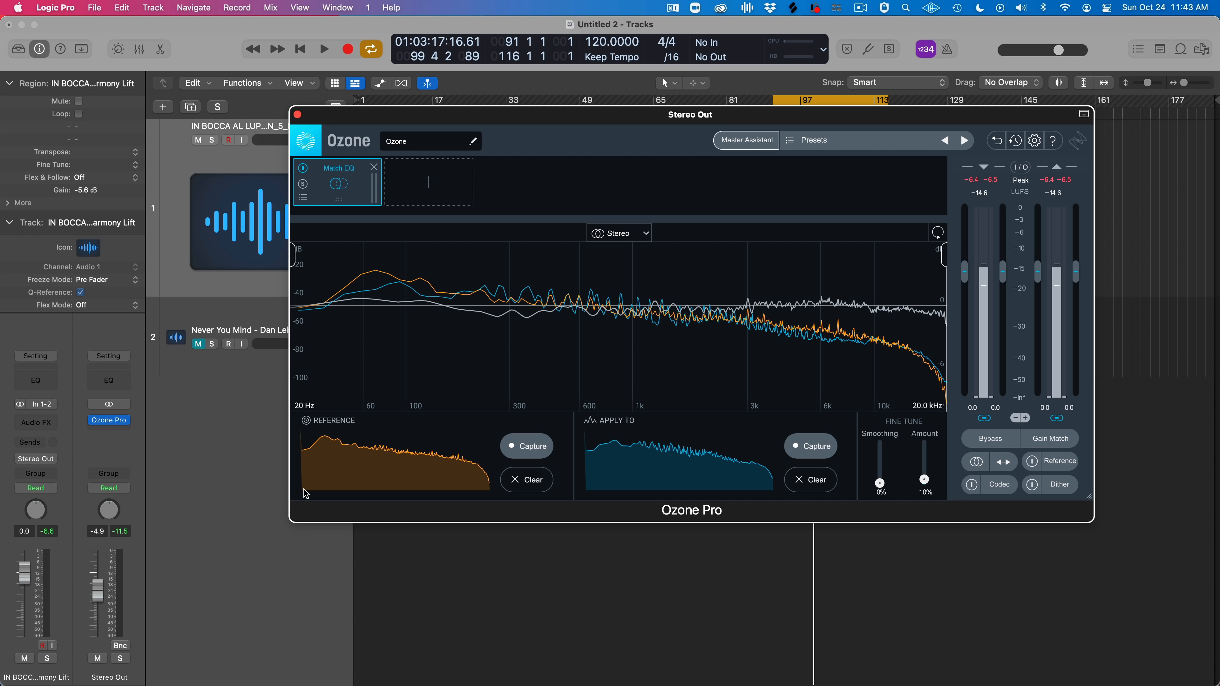
drag(881, 484, 881, 447)
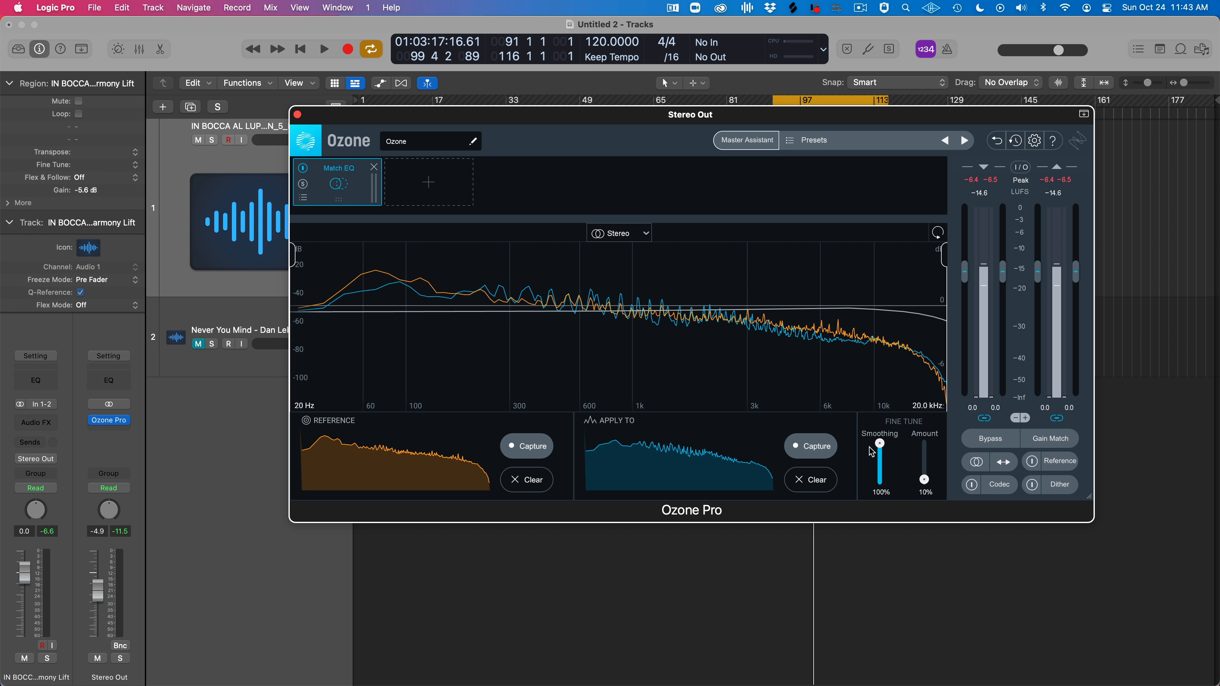
mouse_move(881, 451)
mouse_down()
mouse_move(880, 480)
mouse_move(872, 473)
mouse_up()
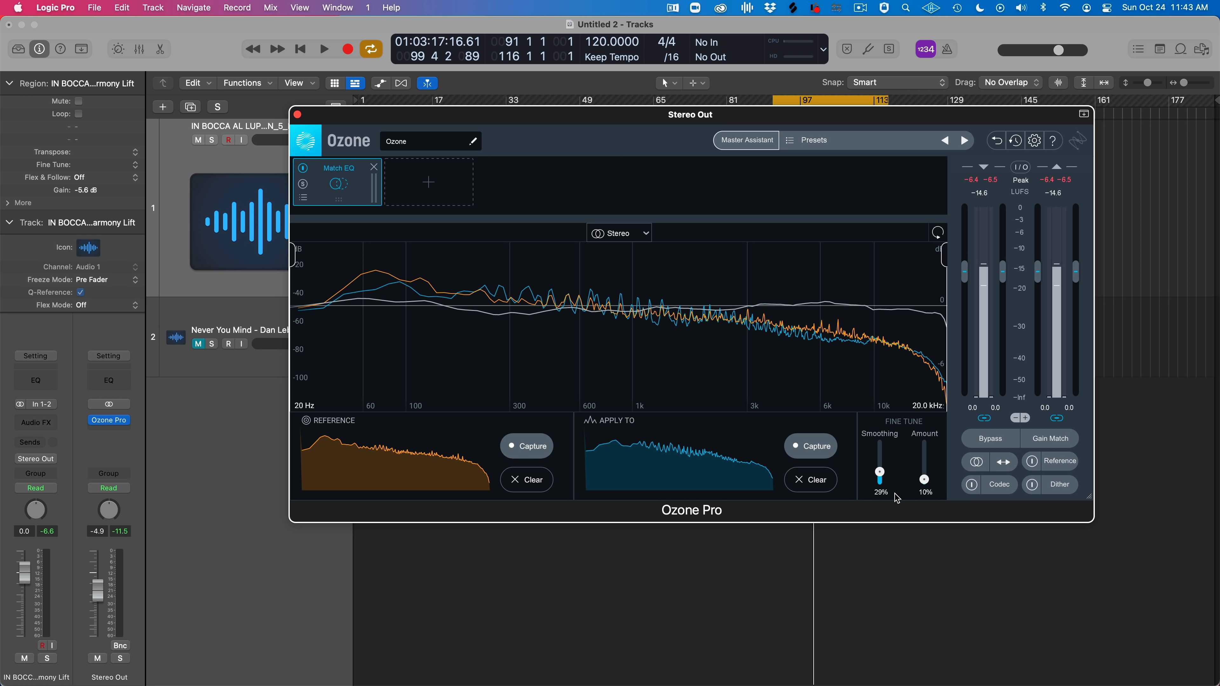
Try the Match EQ with smoothing at 0% and amount at 29% while the cycle region plays, and stop playback
mouse_move(925, 486)
mouse_down()
mouse_move(929, 444)
mouse_move(922, 488)
mouse_up()
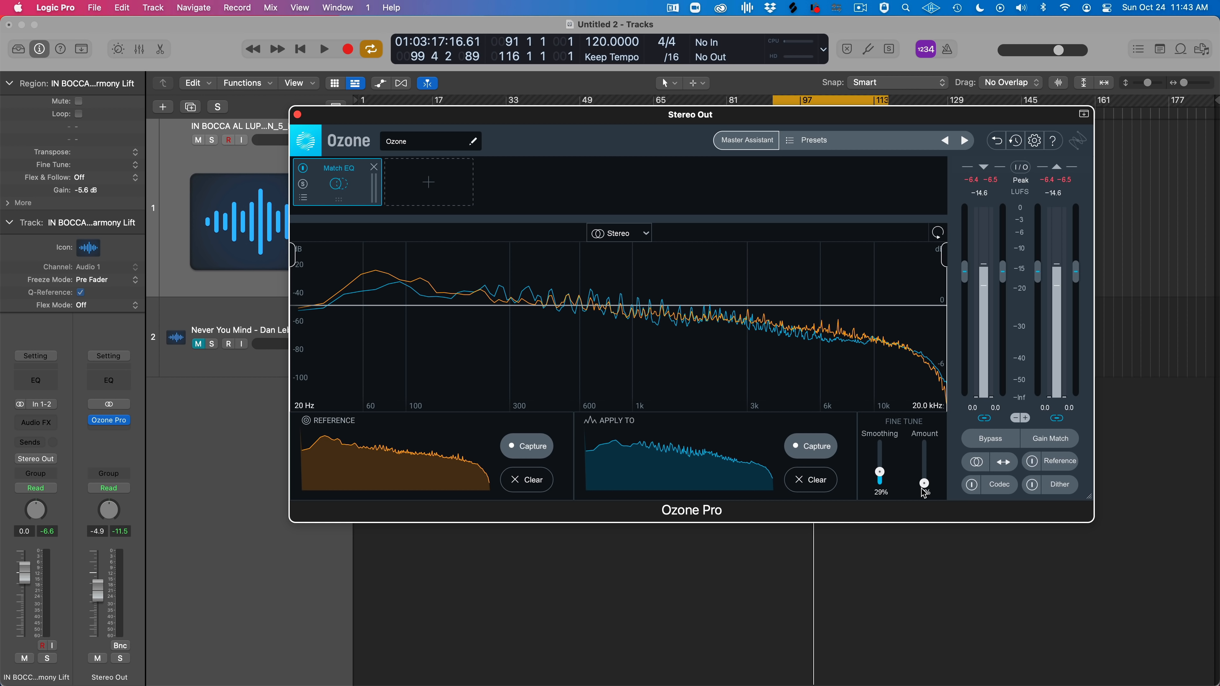
drag(880, 472, 925, 474)
key(space)
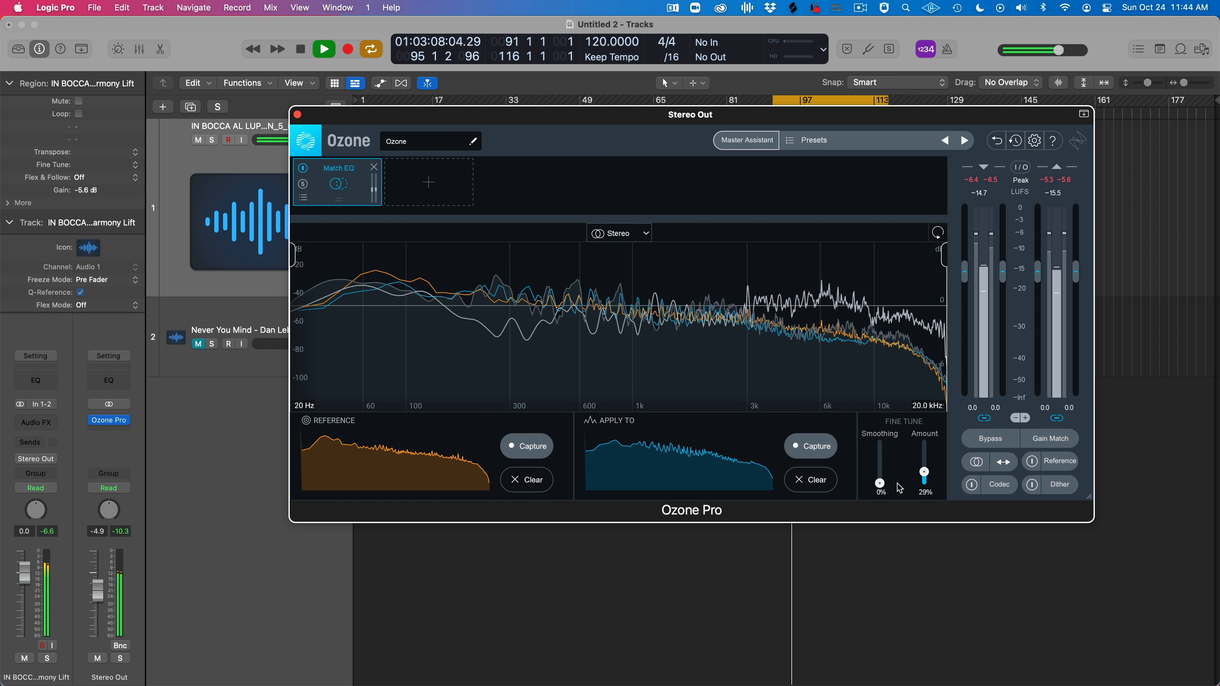
drag(879, 484, 880, 485)
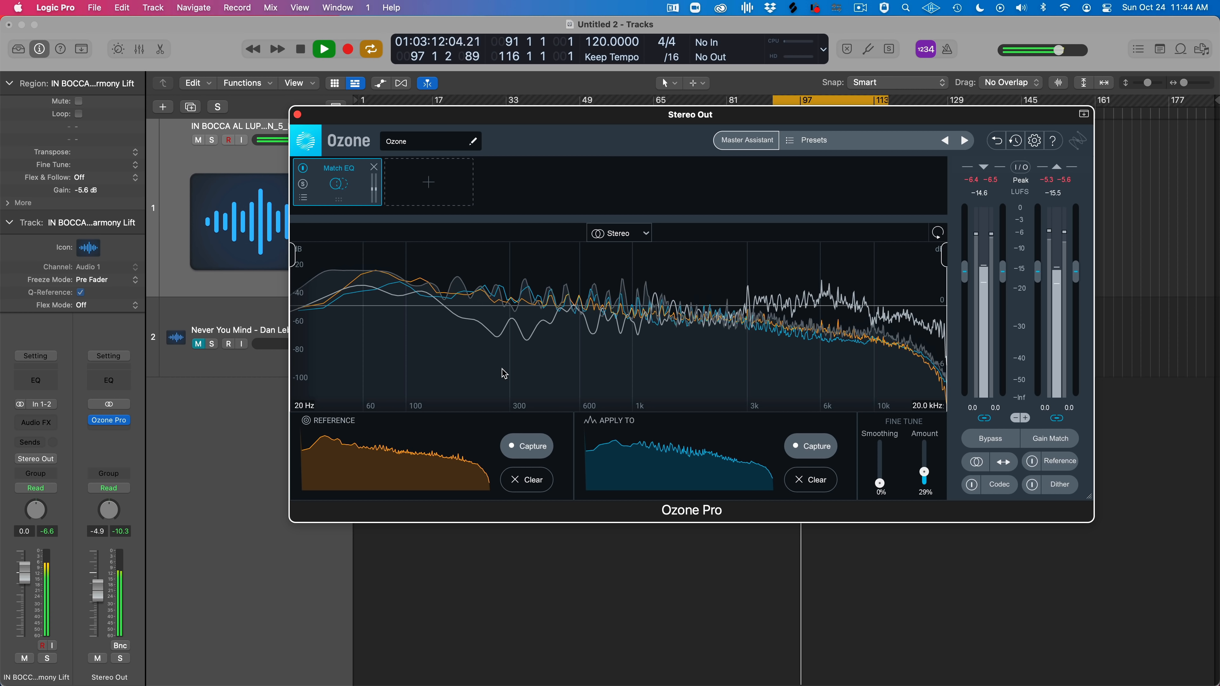
key(space)
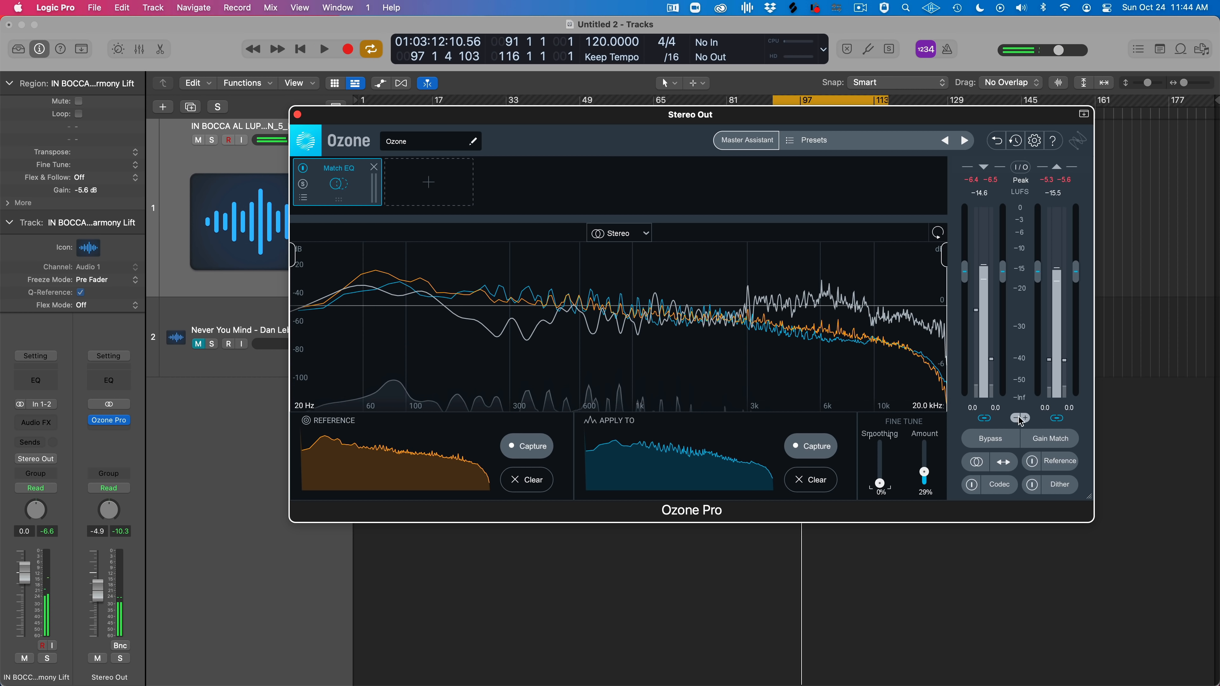
Turn on Gain Match, compare the sound with the Match EQ bypassed and active during playback, and stop playback
click(1039, 445)
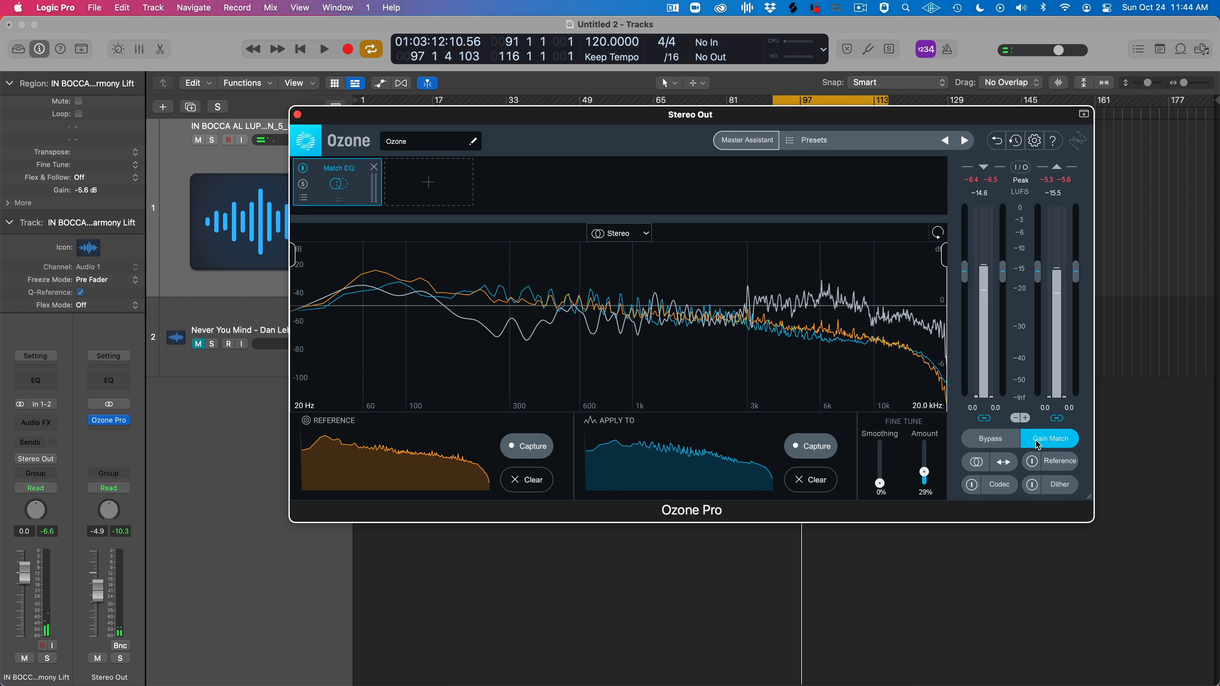
click(304, 168)
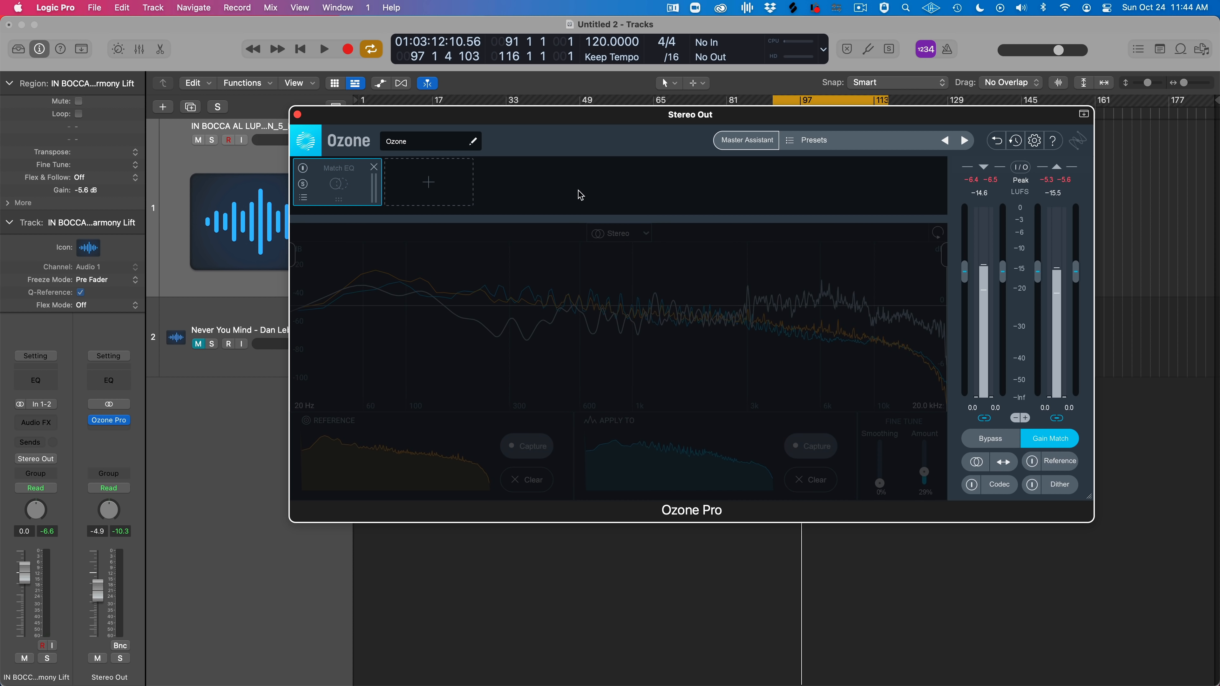
key(space)
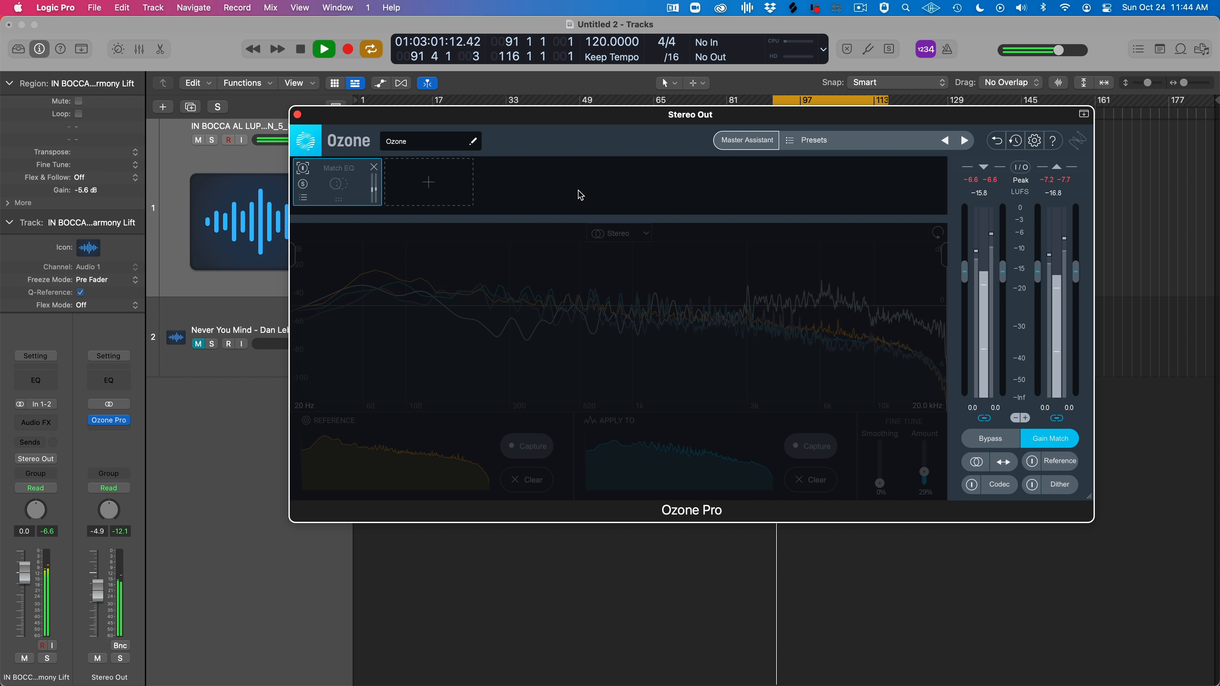
click(304, 171)
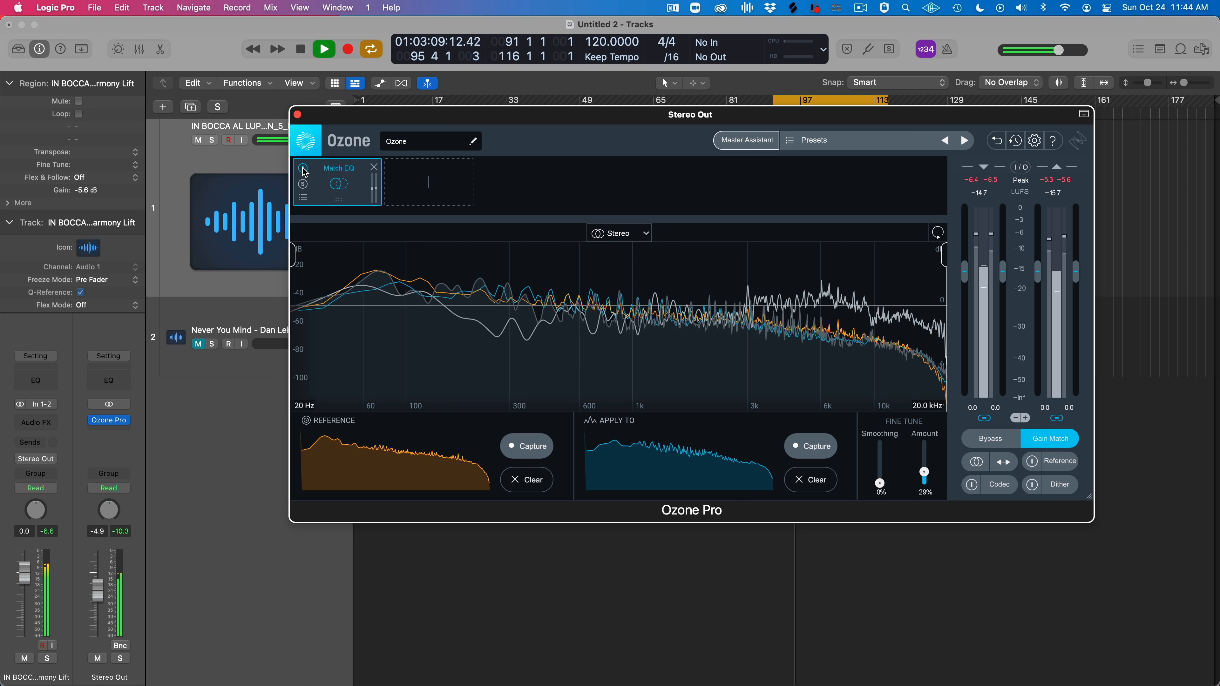
click(305, 171)
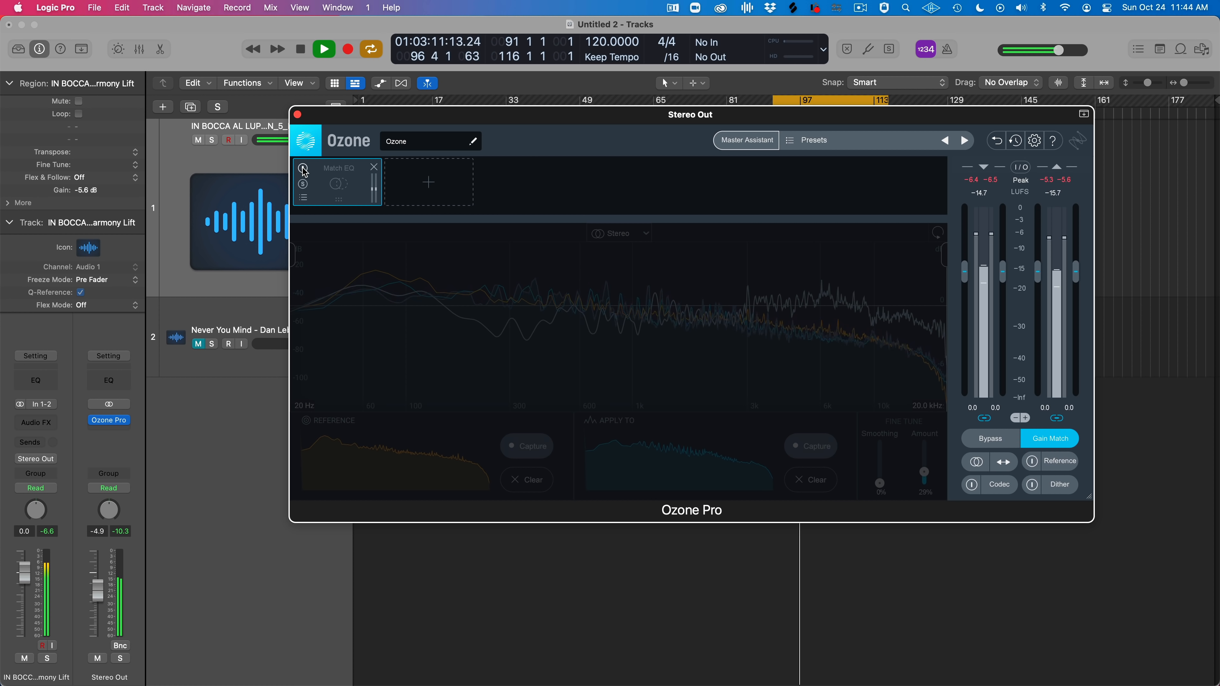
click(305, 171)
key(space)
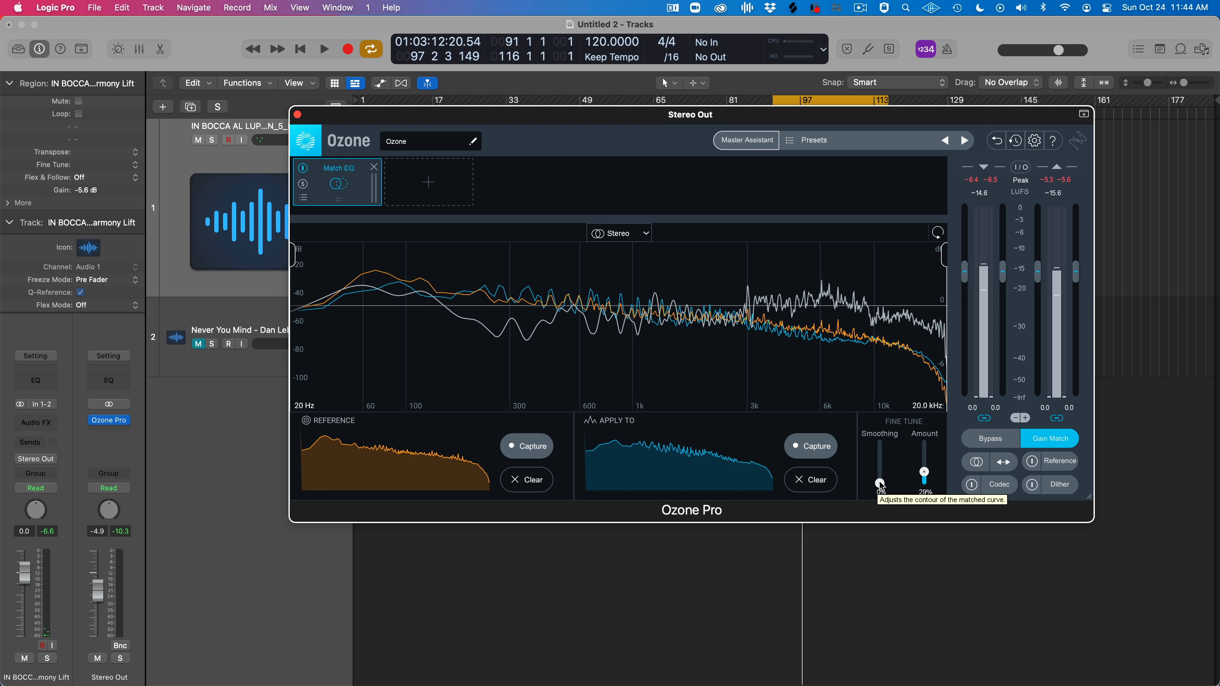
Try the Match EQ with smoothing at 70% and amount at 56% during playback, and stop playback
key(space)
drag(880, 485, 884, 458)
key(space)
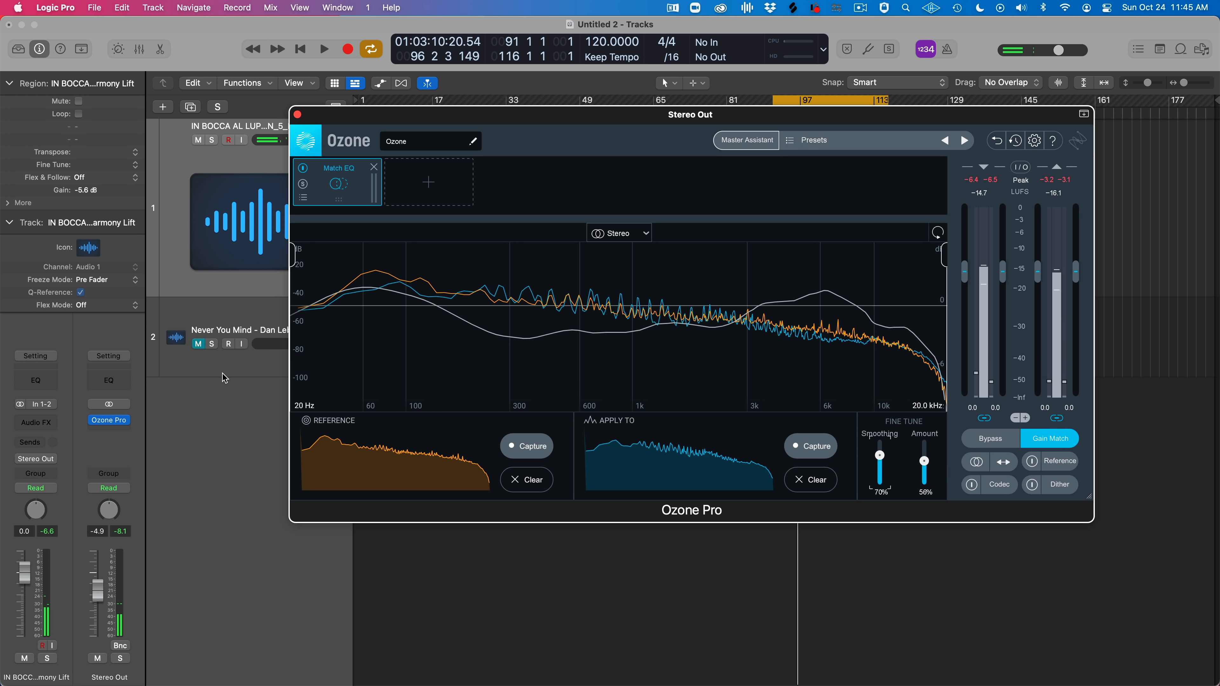
Try limiting the matched curve to above 1.4 kHz and to 348 Hz–2.2 kHz, and restore the full 20 Hz–20 kHz range
drag(293, 258, 288, 289)
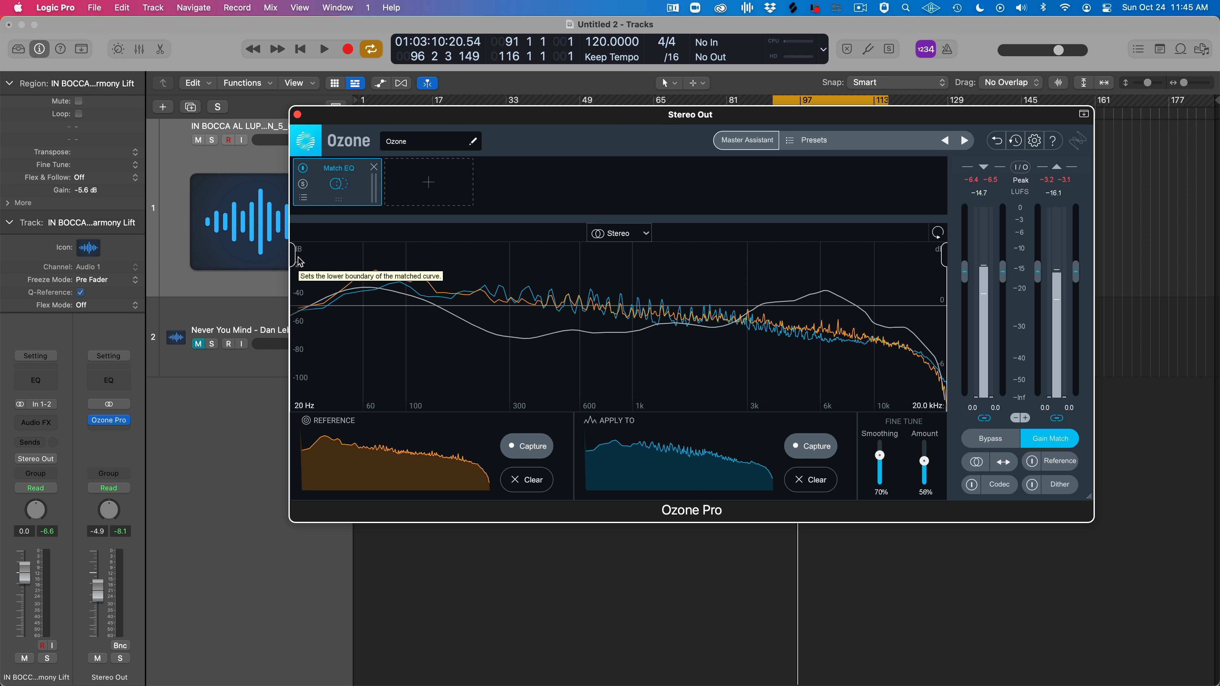
drag(294, 262, 668, 277)
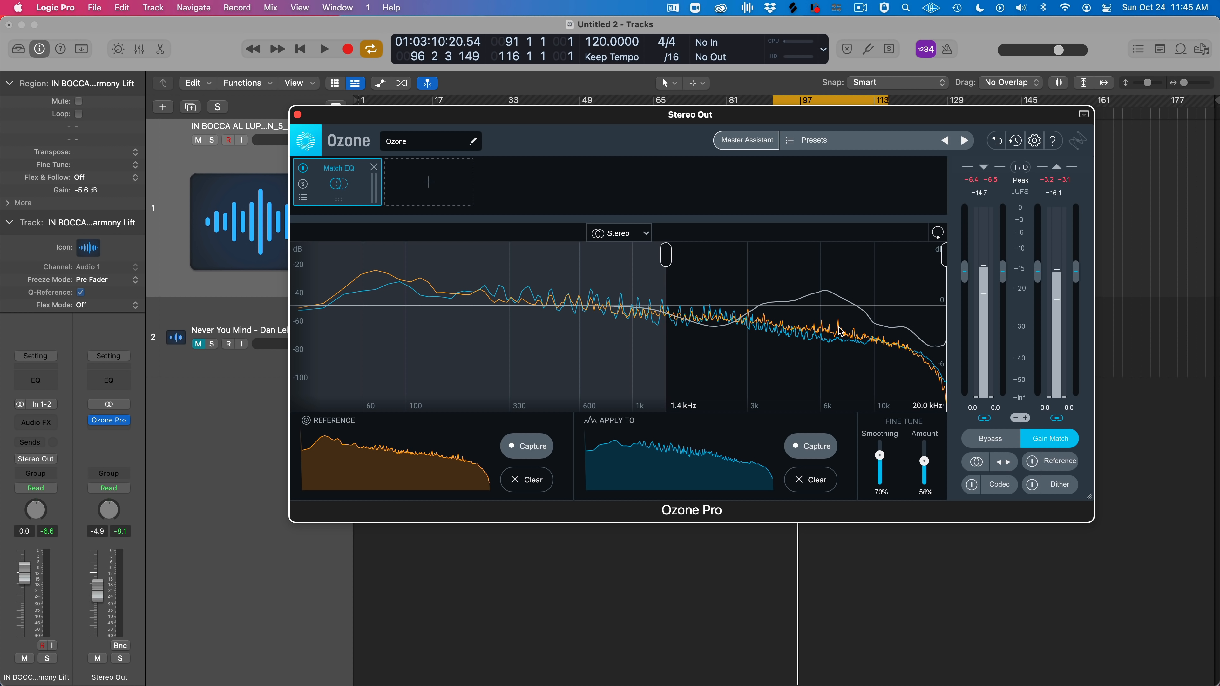
key(space)
drag(666, 254, 526, 240)
key(space)
drag(945, 259, 717, 259)
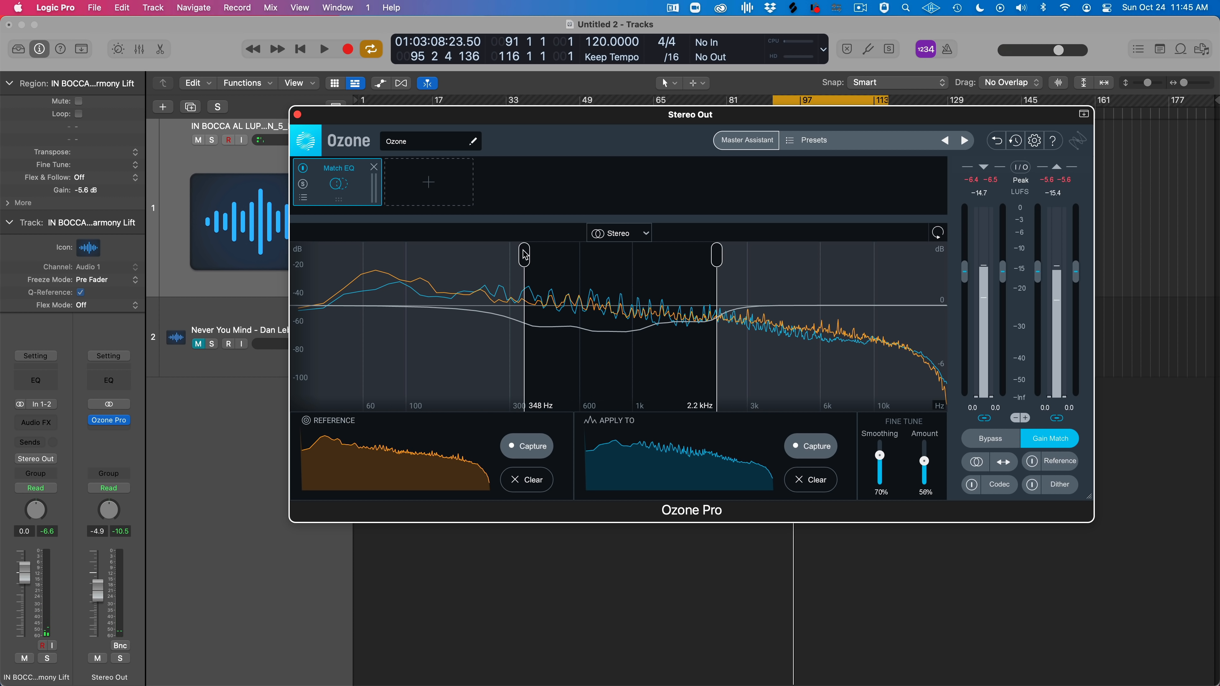
drag(526, 256, 292, 256)
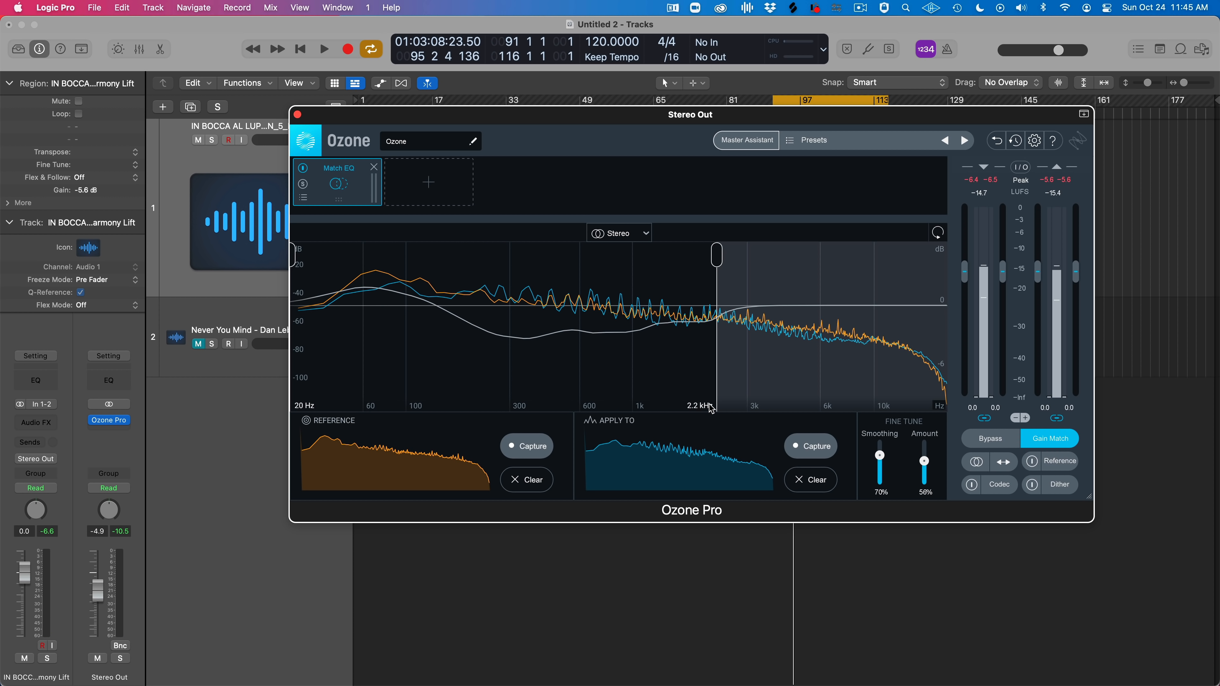
drag(717, 258, 1004, 274)
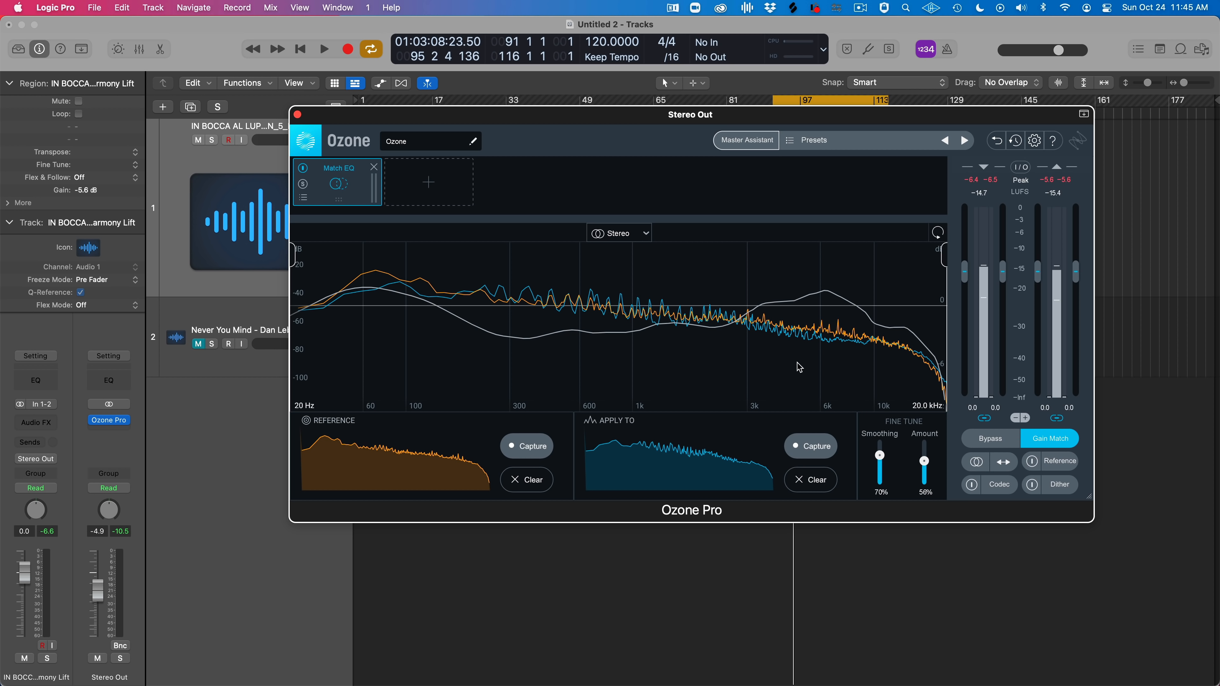
Replace the Match EQ module with Dynamics and Vintage Comp modules, and open the Dynamics module
click(942, 242)
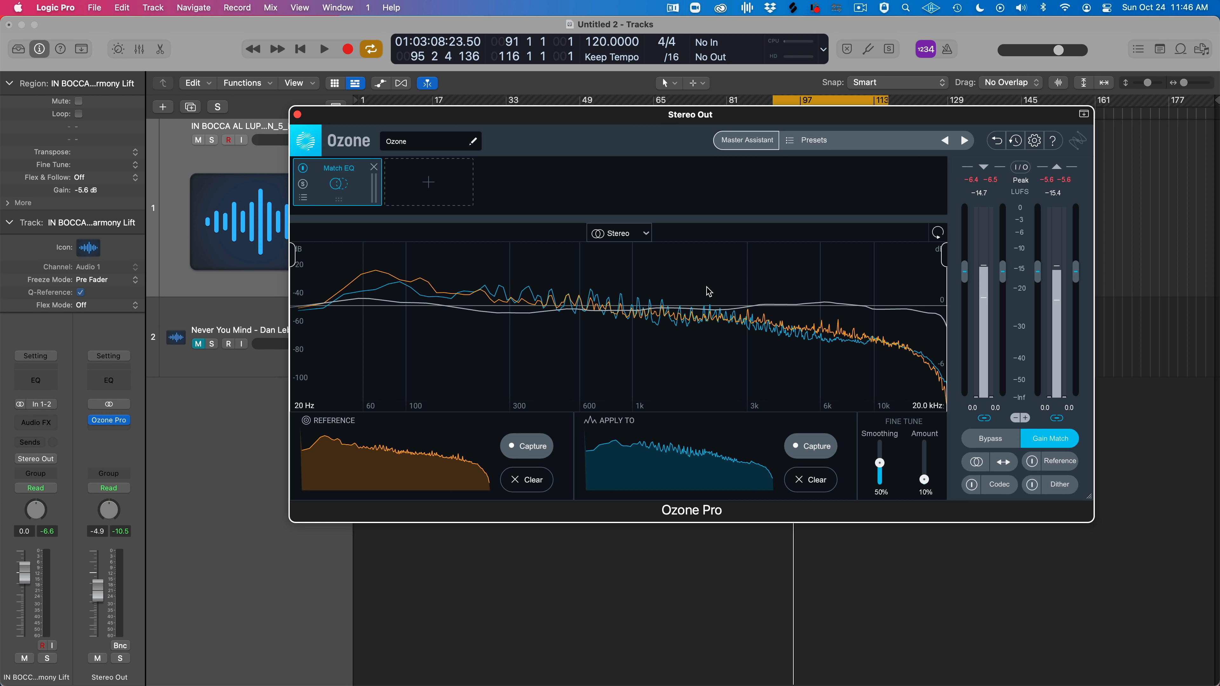
click(374, 167)
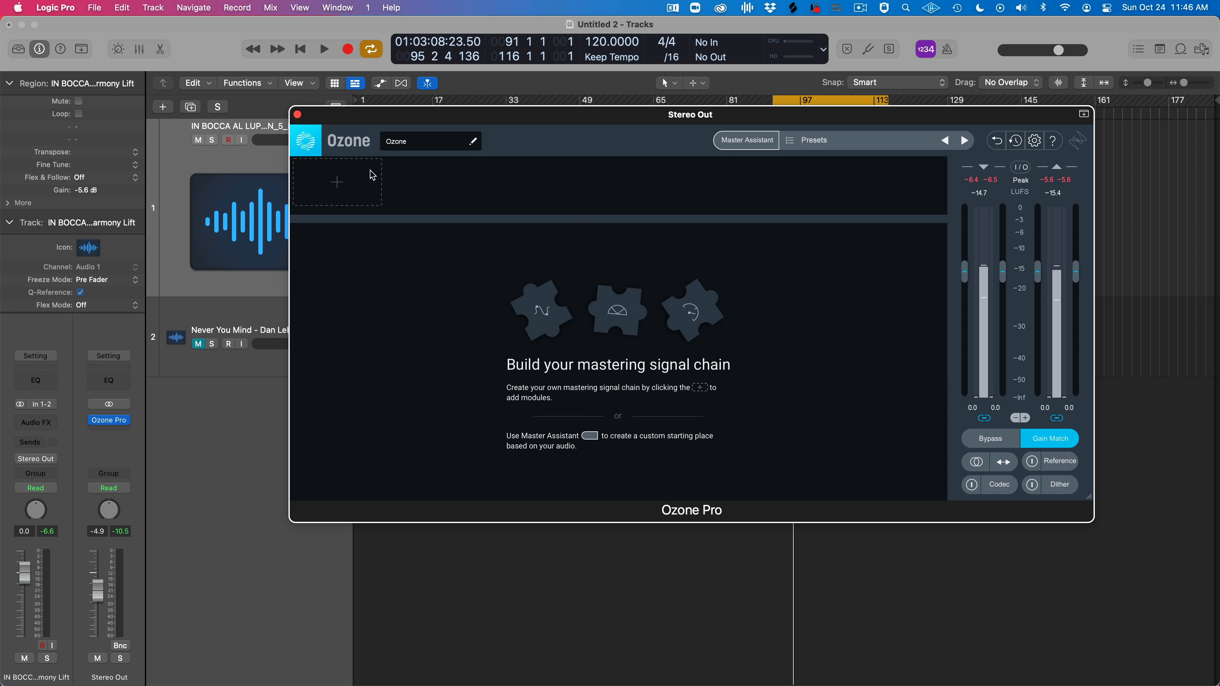
click(361, 186)
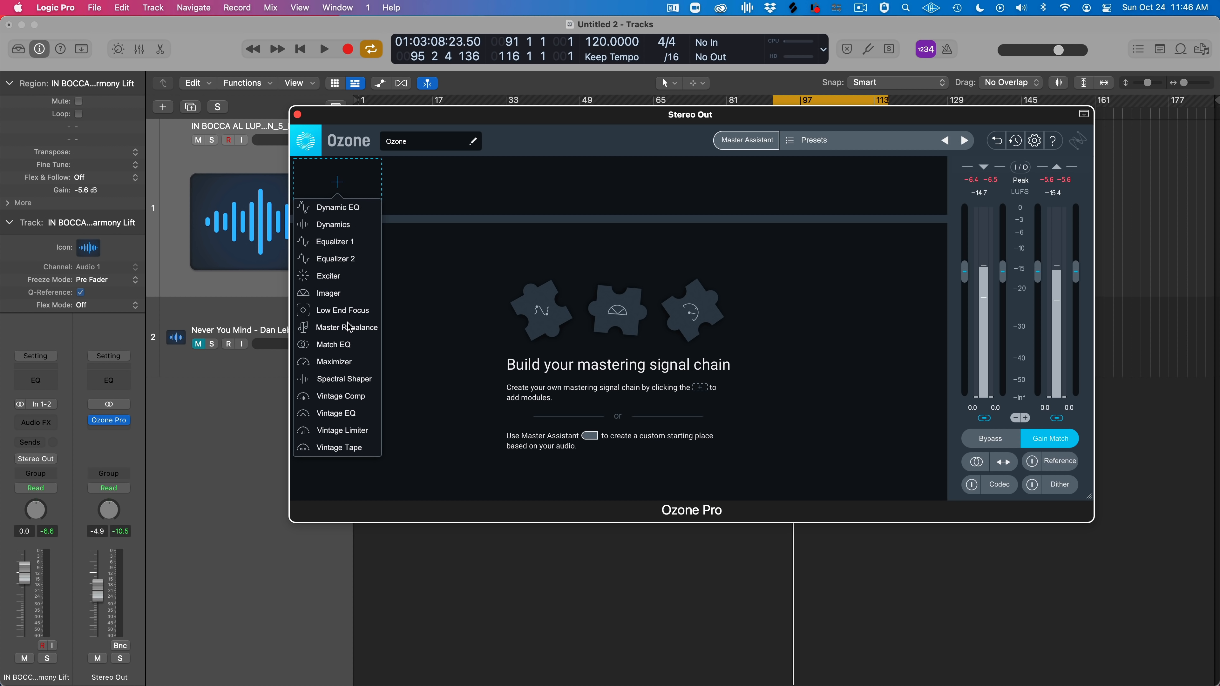
click(325, 225)
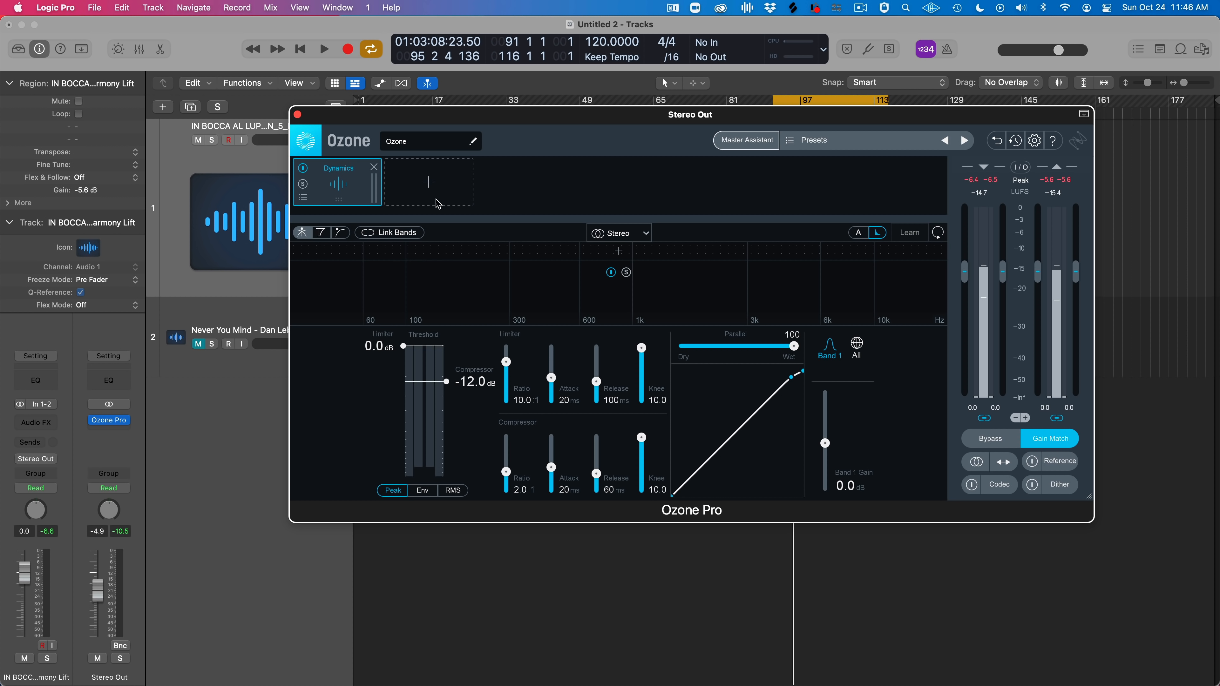
click(428, 179)
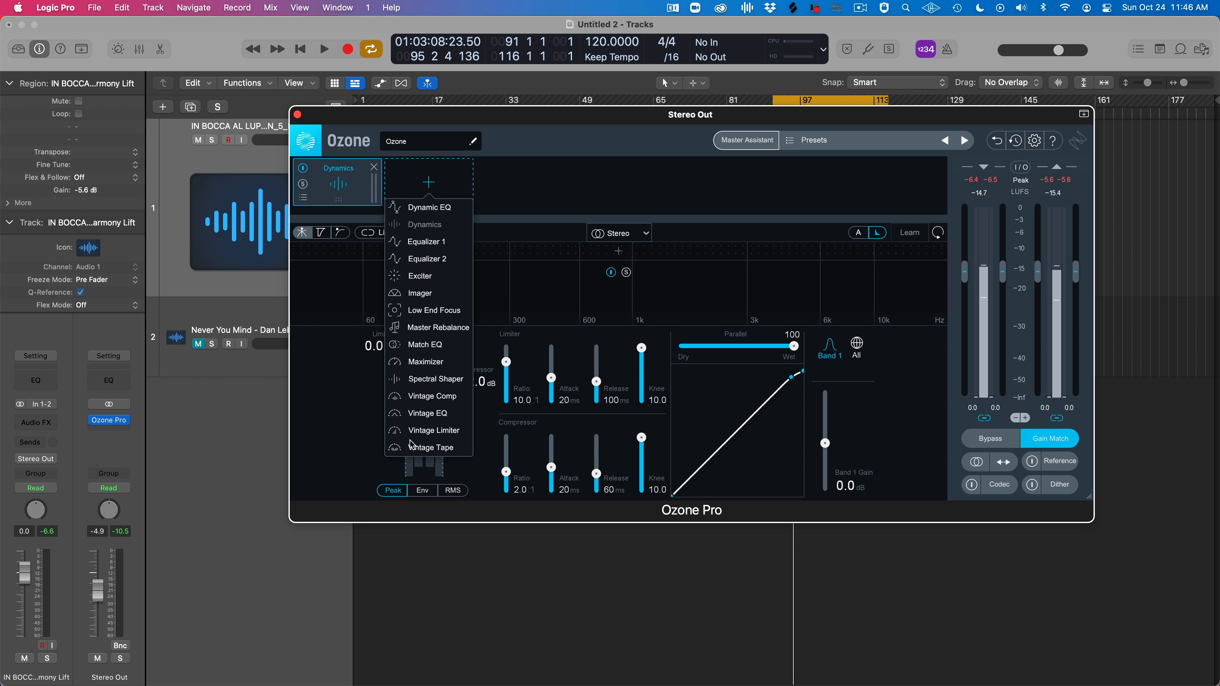
click(421, 398)
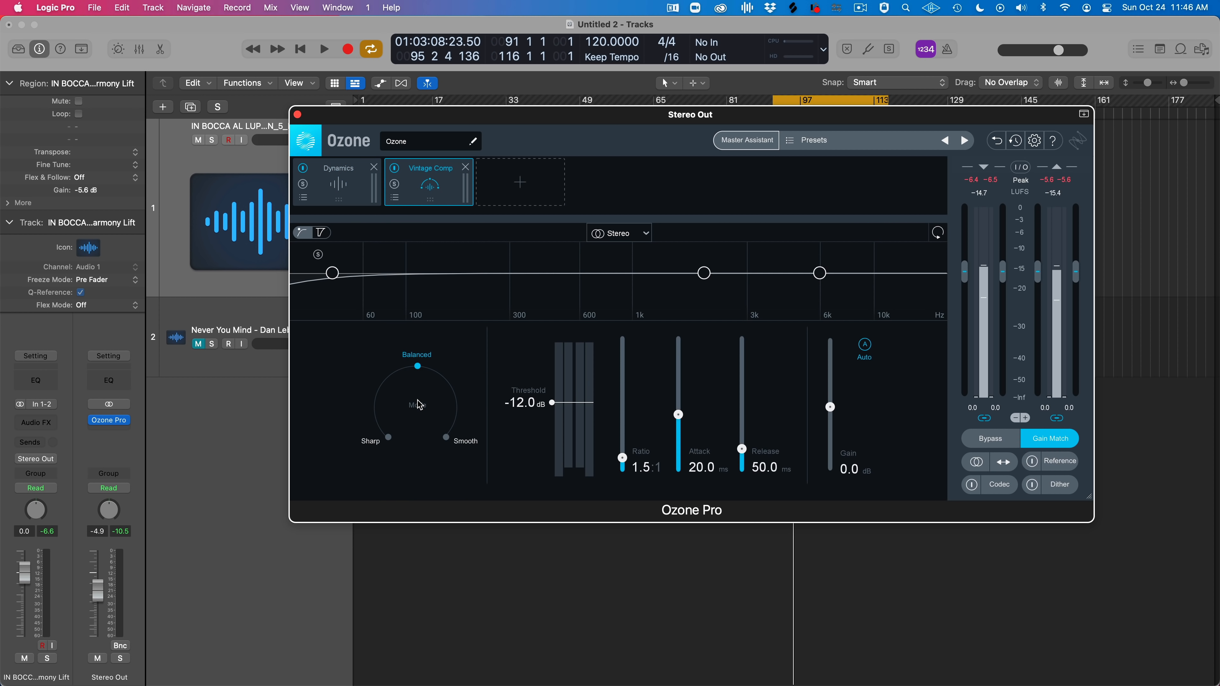
click(344, 193)
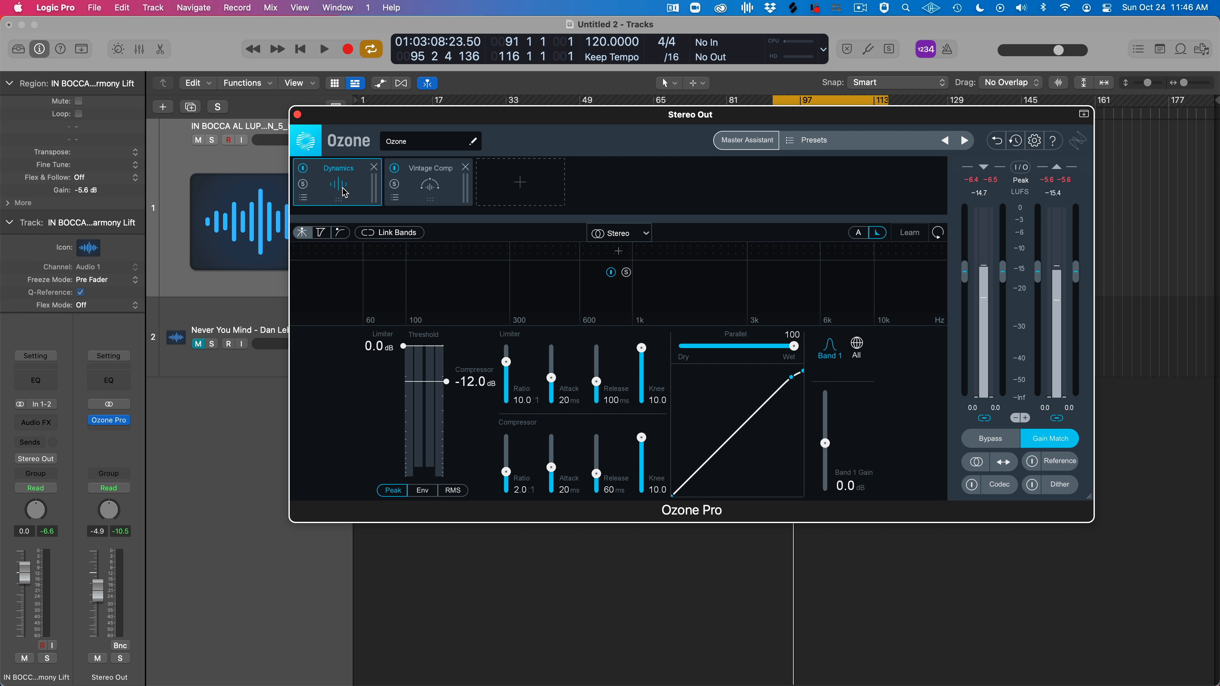
Try the Dynamics module's Mid/Side mode and return it to Stereo
click(636, 236)
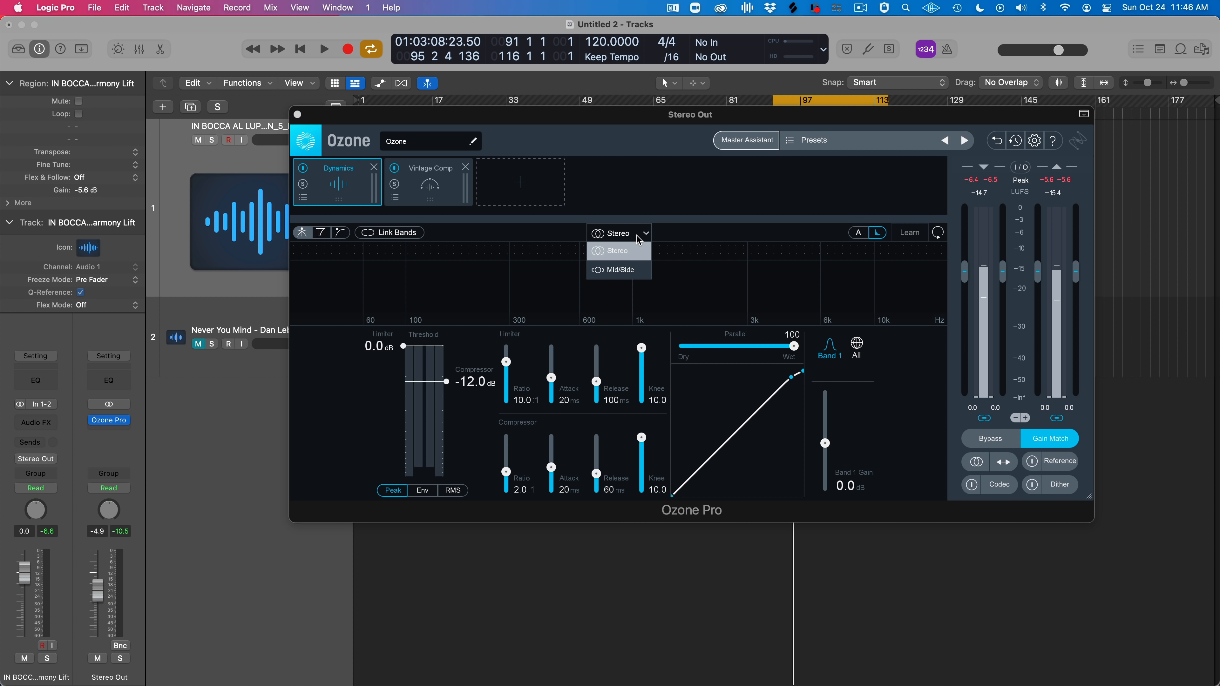
click(619, 270)
click(619, 270)
click(620, 233)
click(613, 250)
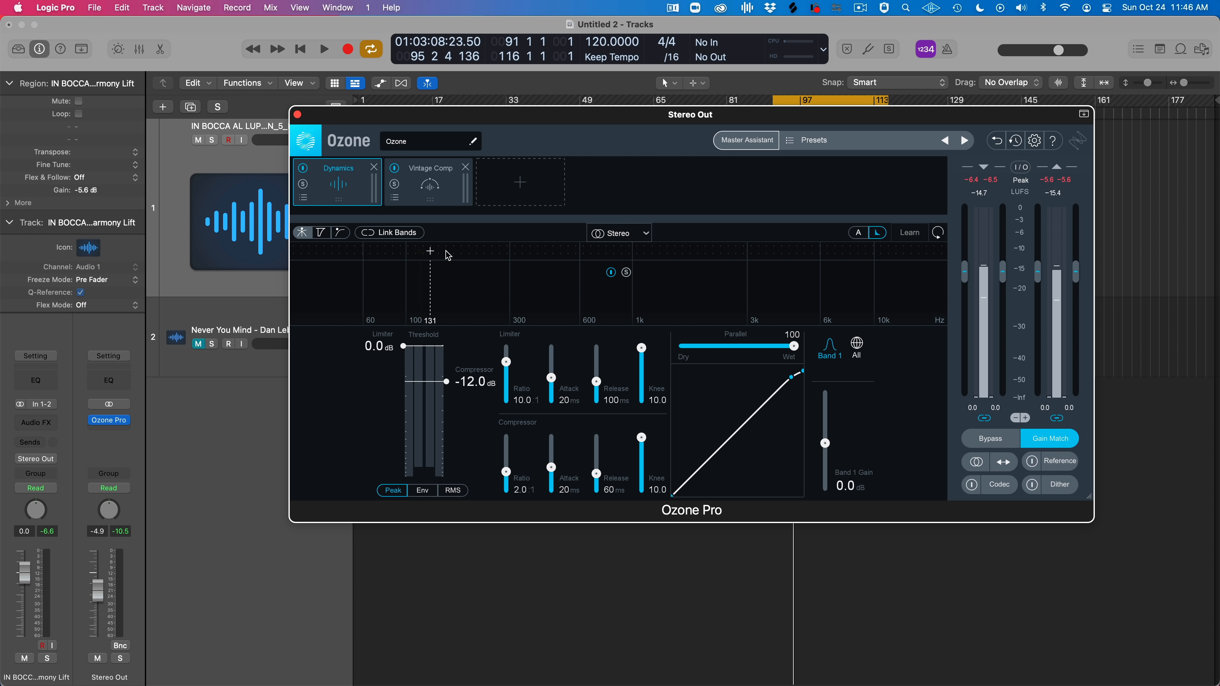
Split the Dynamics module into four bands with crossovers at about 100 Hz, 1.3 kHz and 6 kHz
click(411, 255)
click(656, 254)
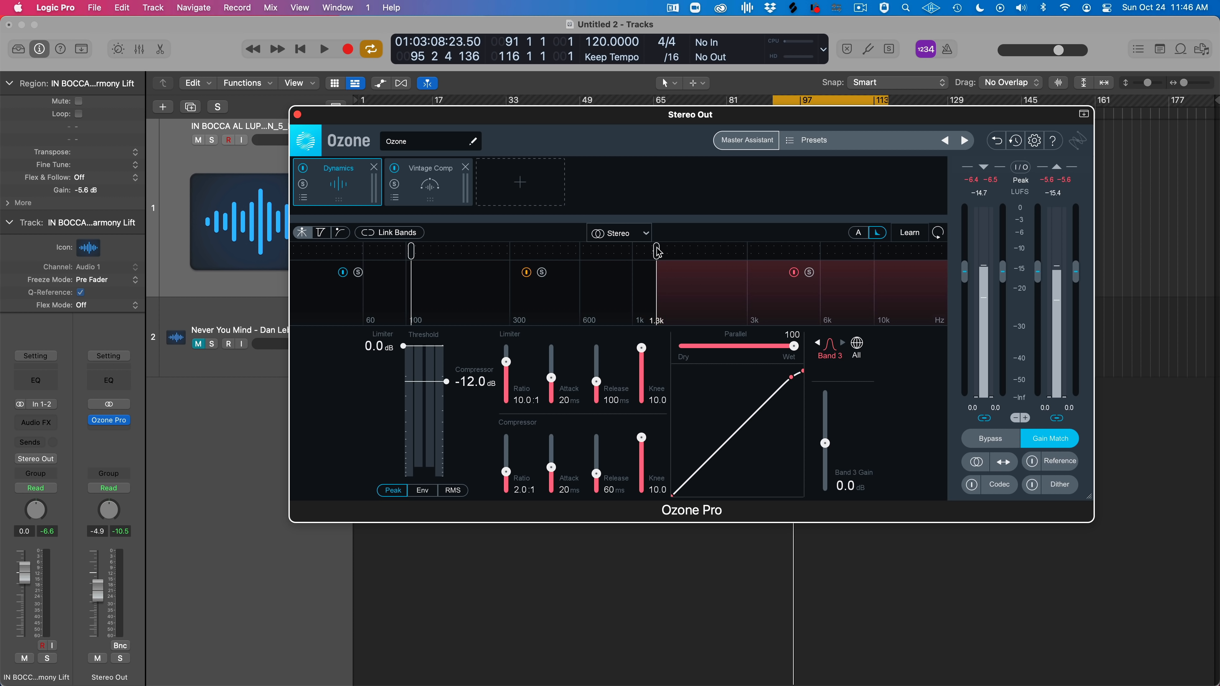
click(823, 254)
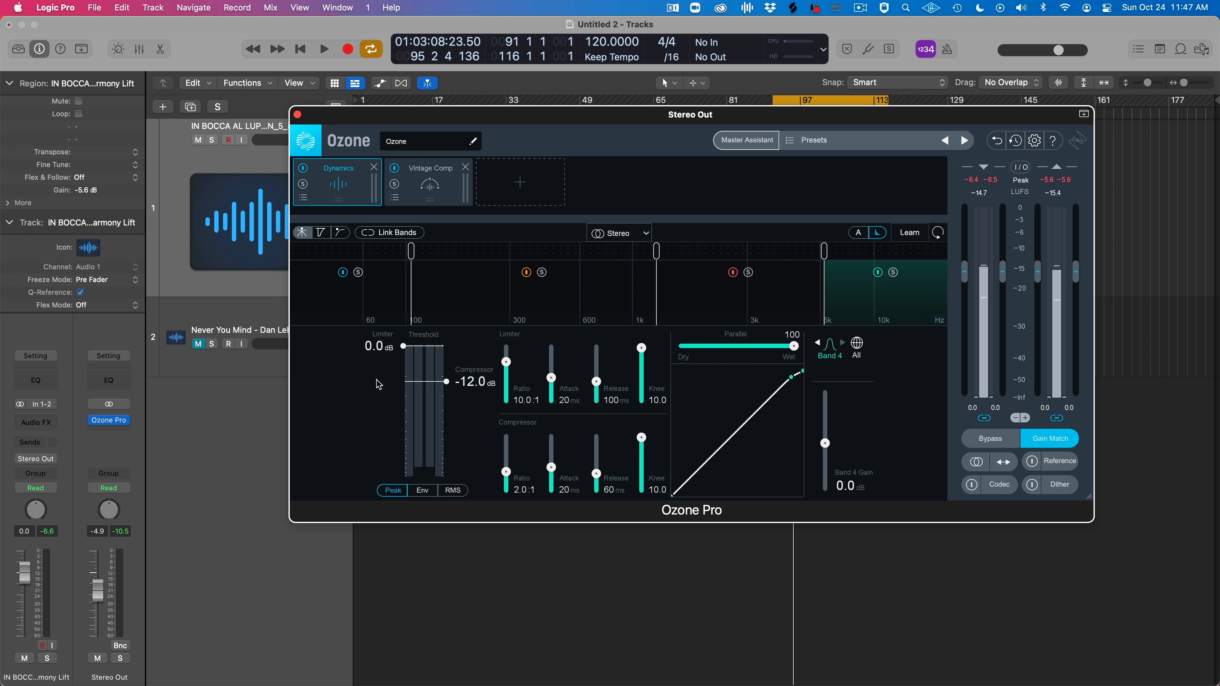
Let the Dynamics module learn its crossover points while the cycle region plays, and stop playback
key(space)
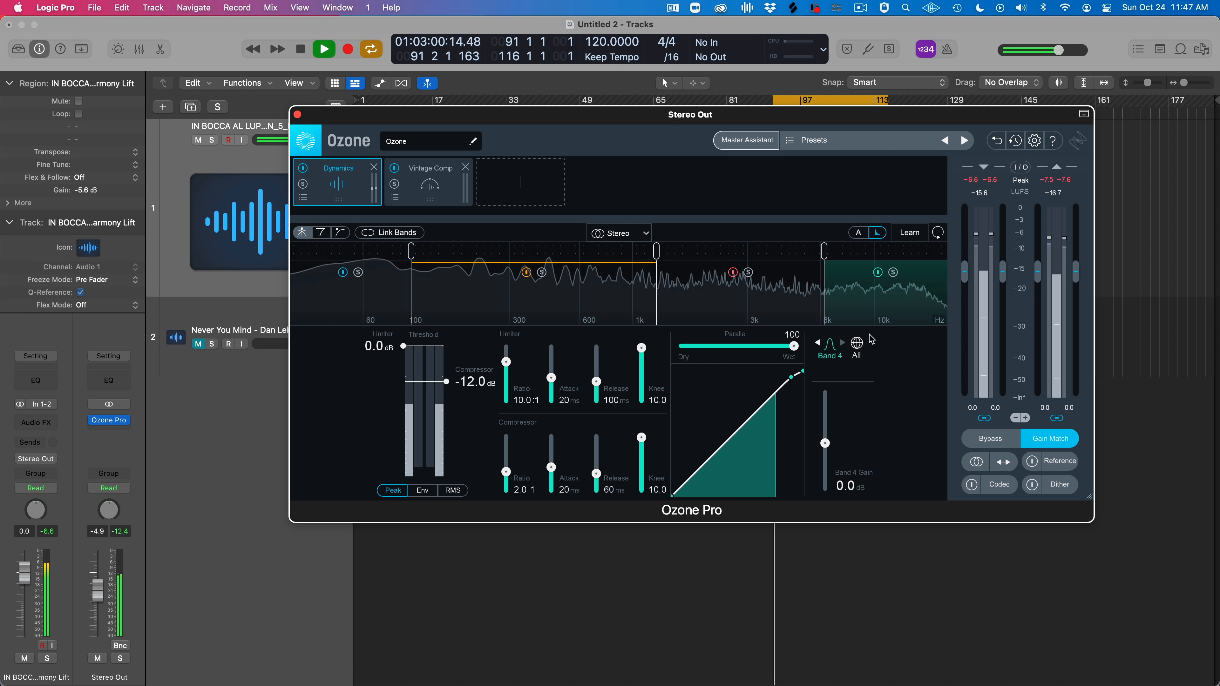
click(910, 233)
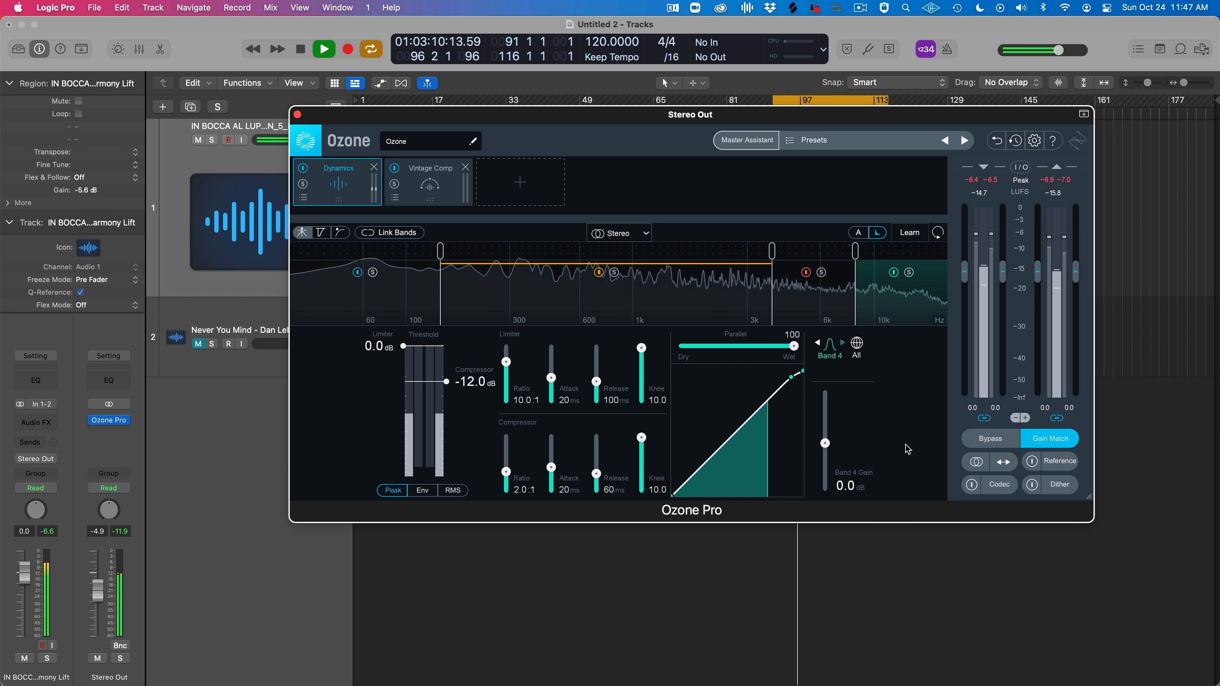
key(space)
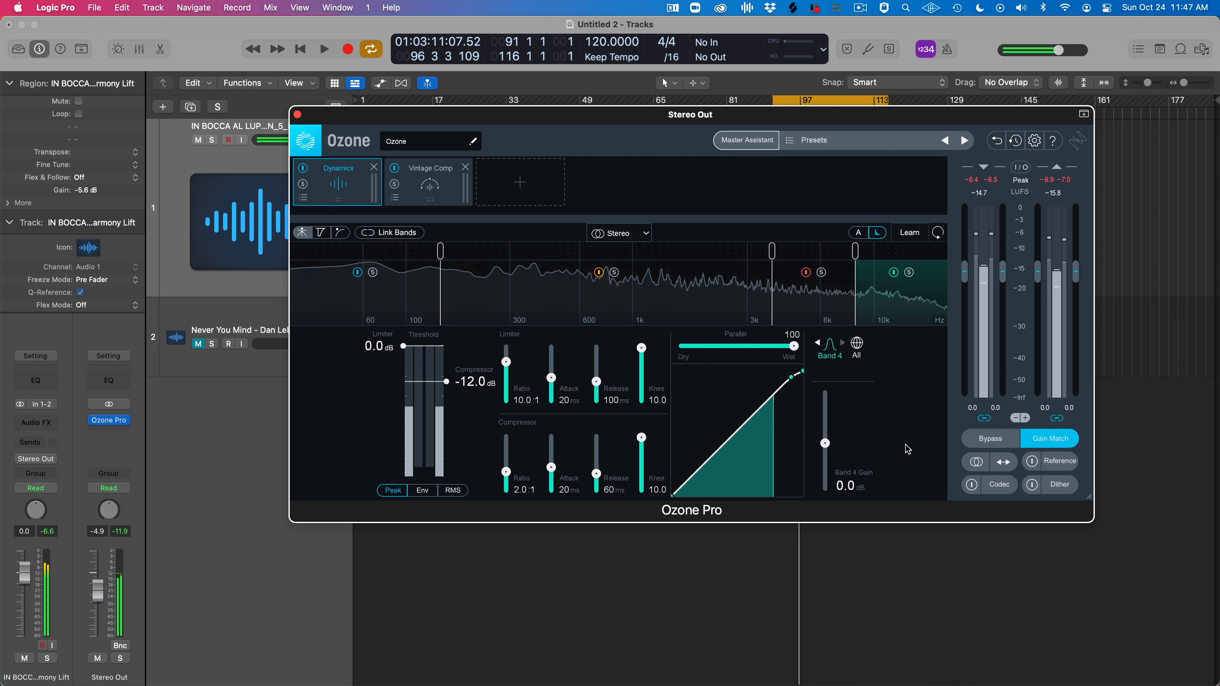
Select each of the four Dynamics bands in turn, and re-create the crossover between bands 2 and 3 between 3 and 6 kHz
click(341, 314)
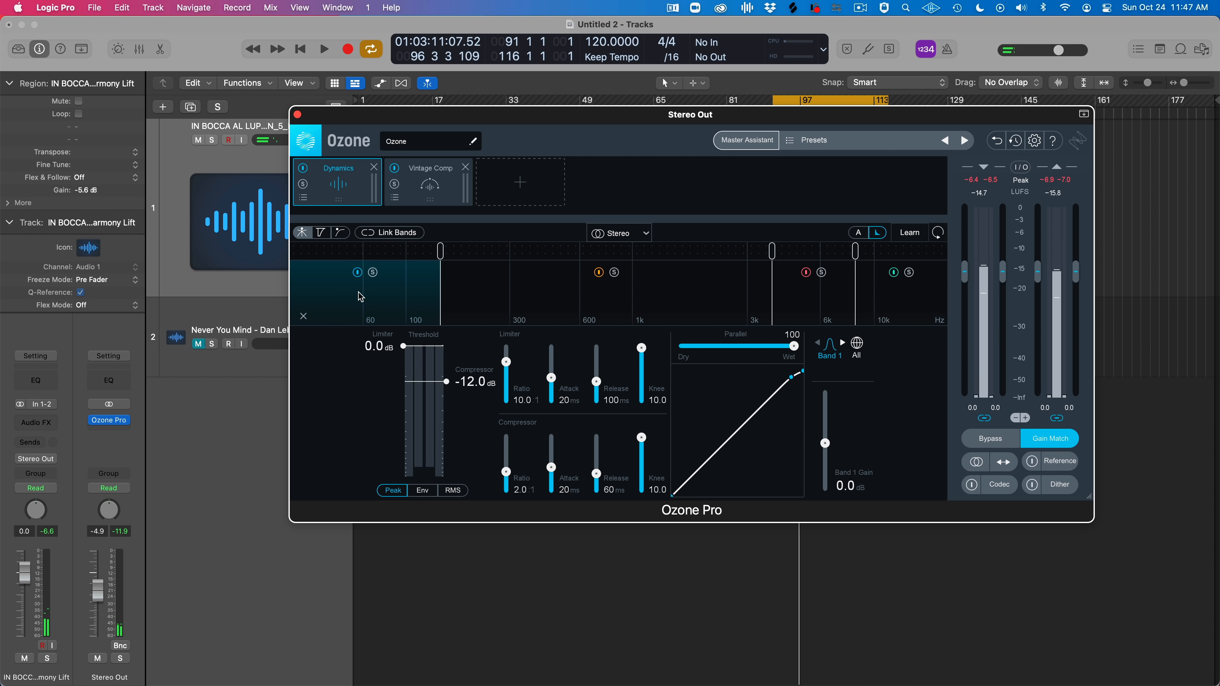
click(535, 291)
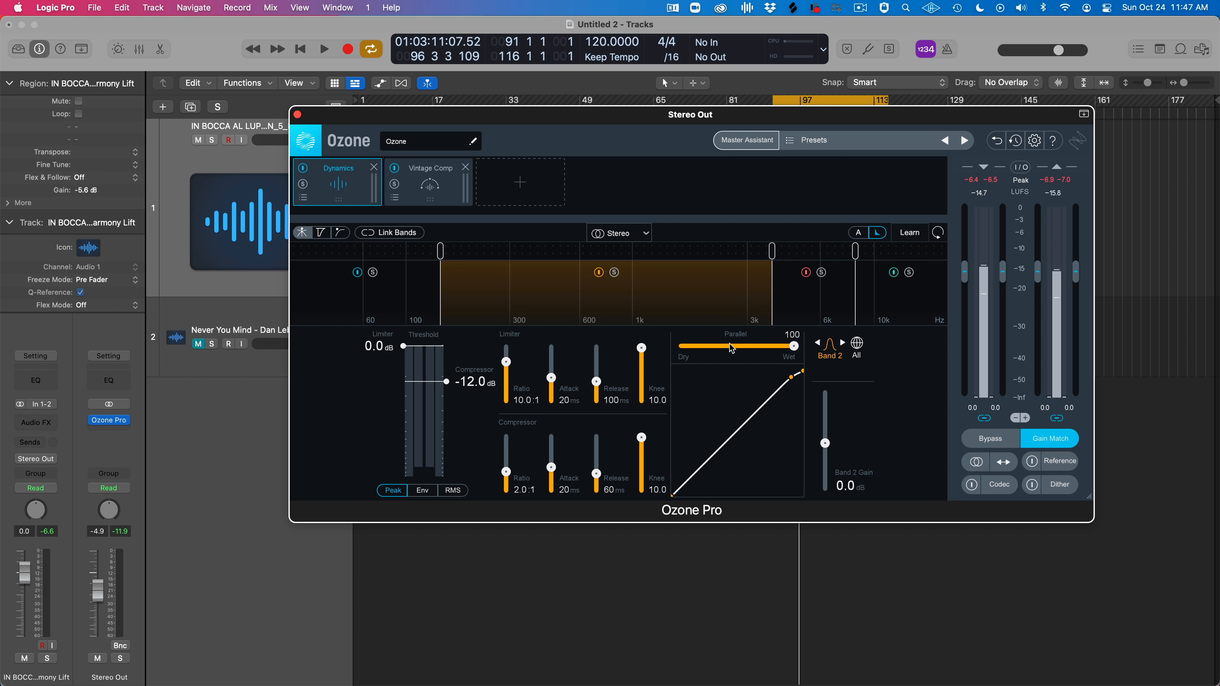
click(792, 316)
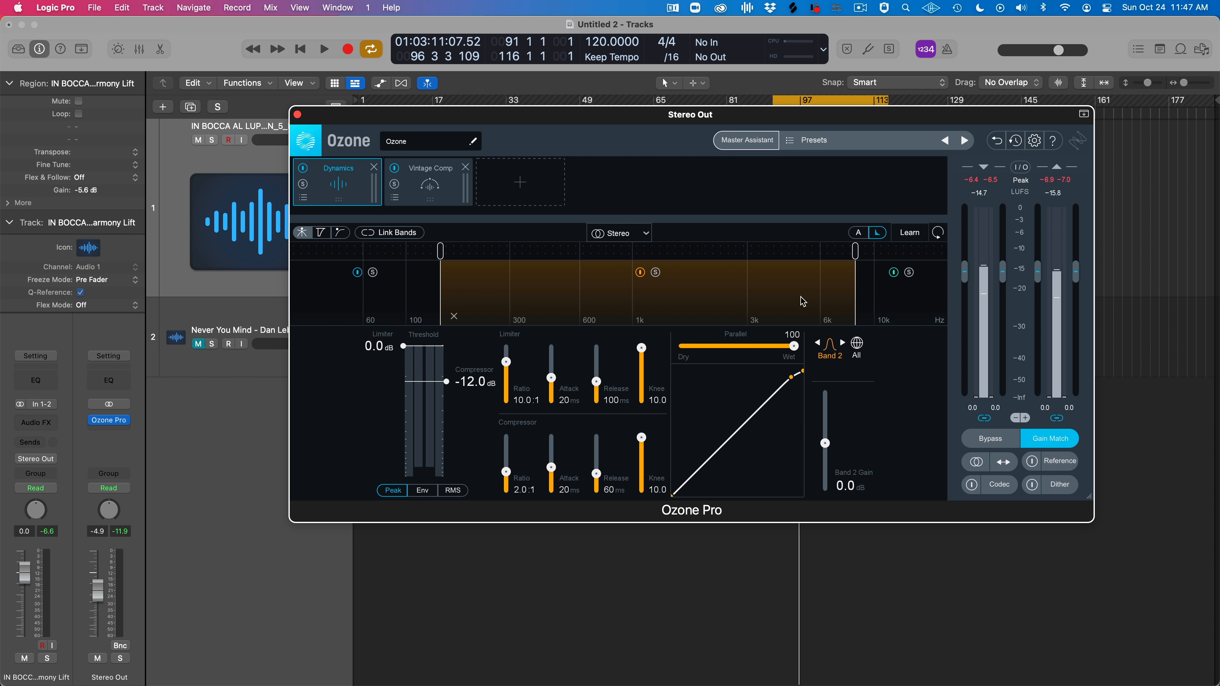
drag(824, 251, 783, 251)
click(811, 300)
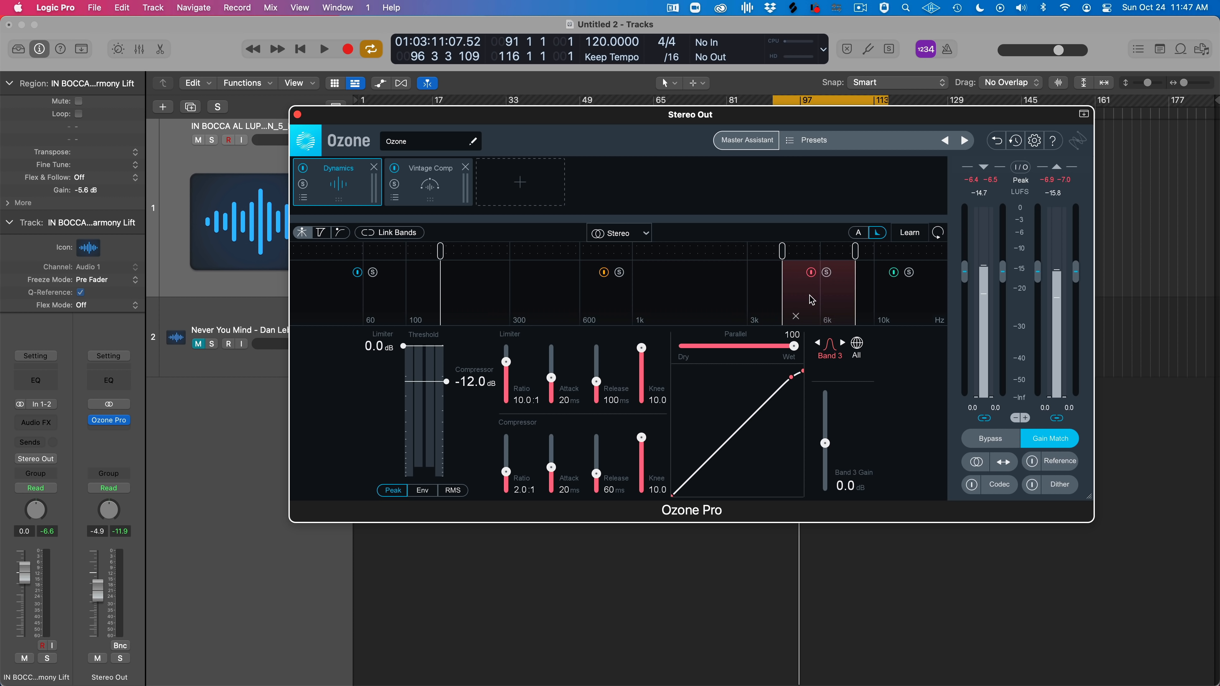
click(887, 308)
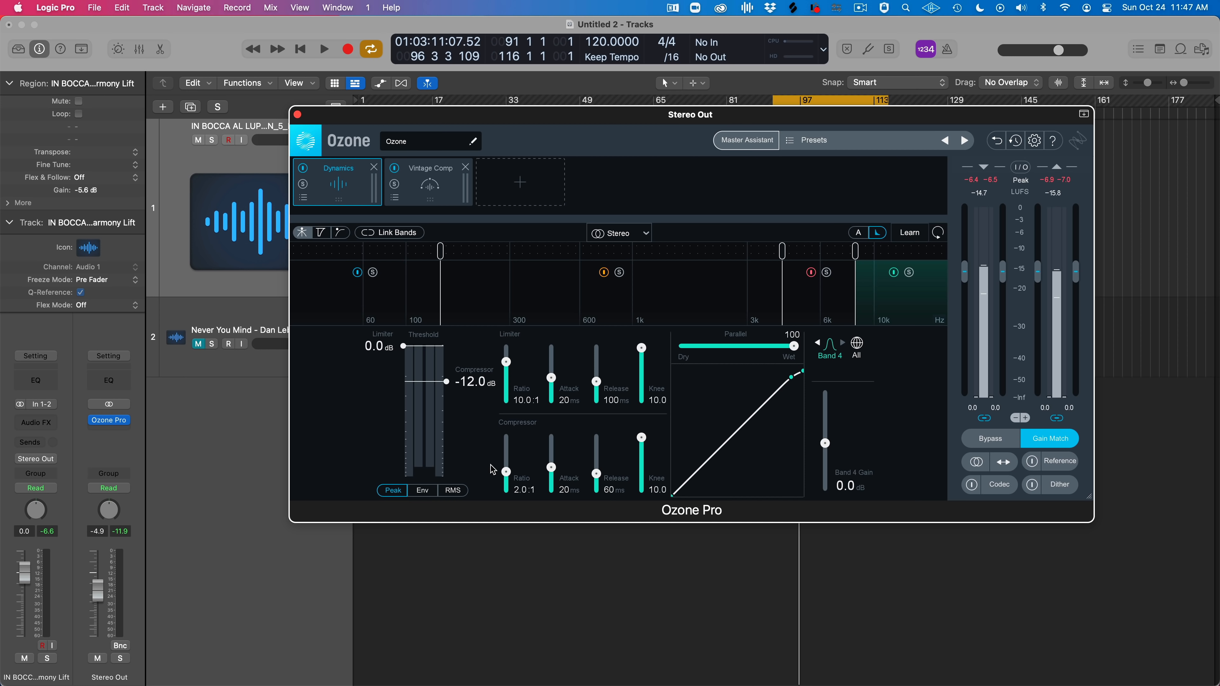
Link the four Dynamics bands, set the compressor threshold to -24.5 dB, and view the other bands
click(388, 233)
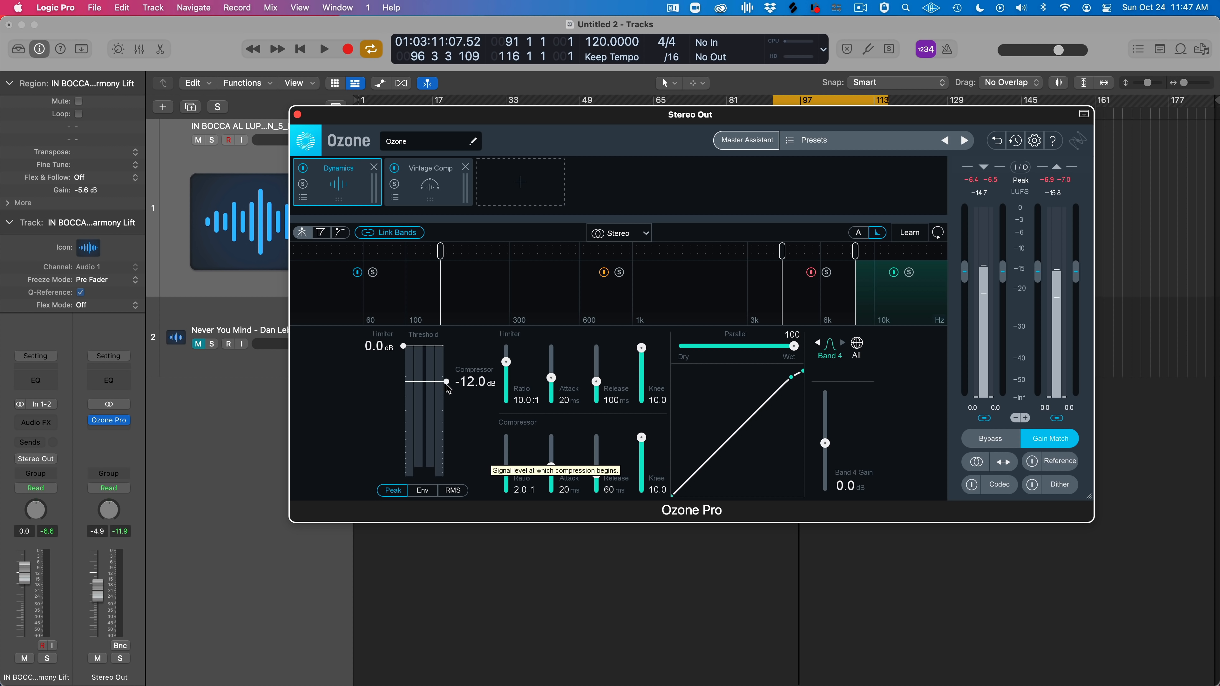
drag(446, 387, 448, 409)
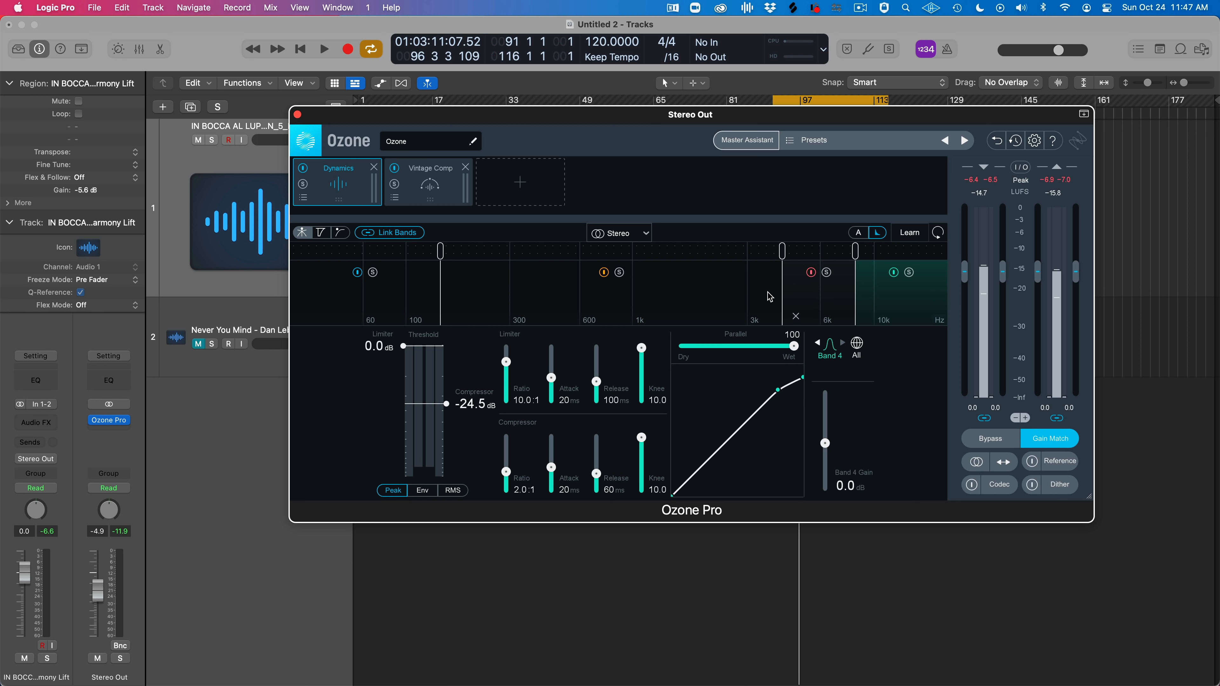
click(826, 307)
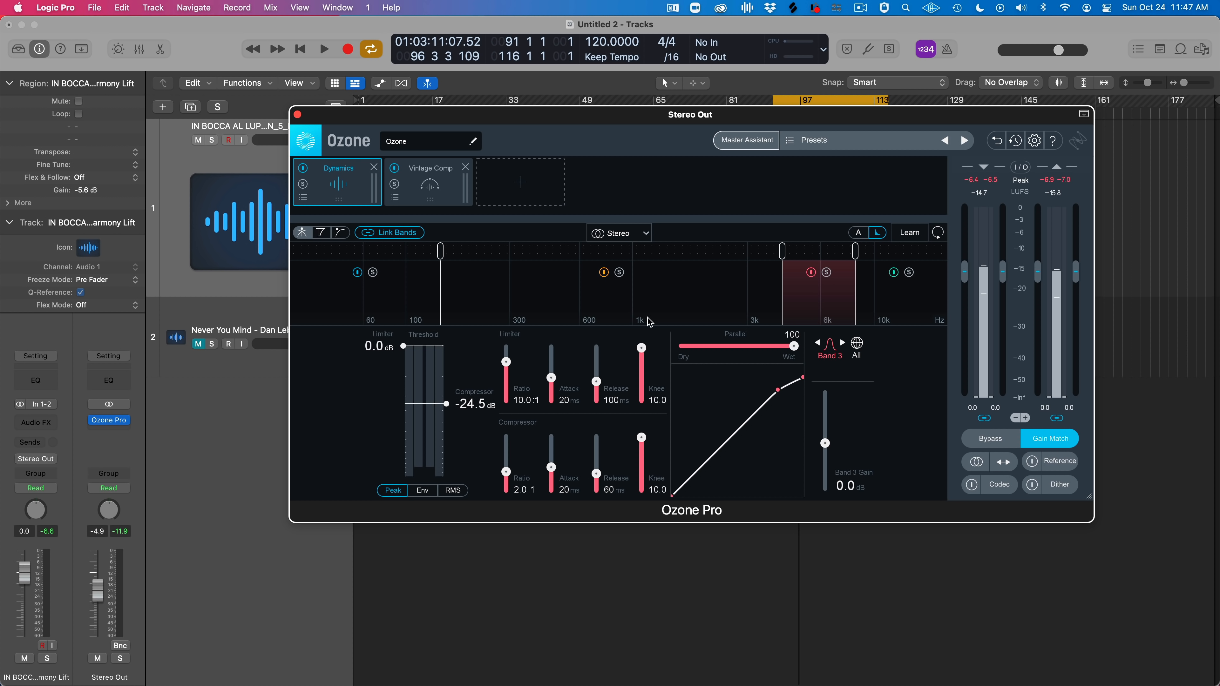
click(661, 305)
click(395, 293)
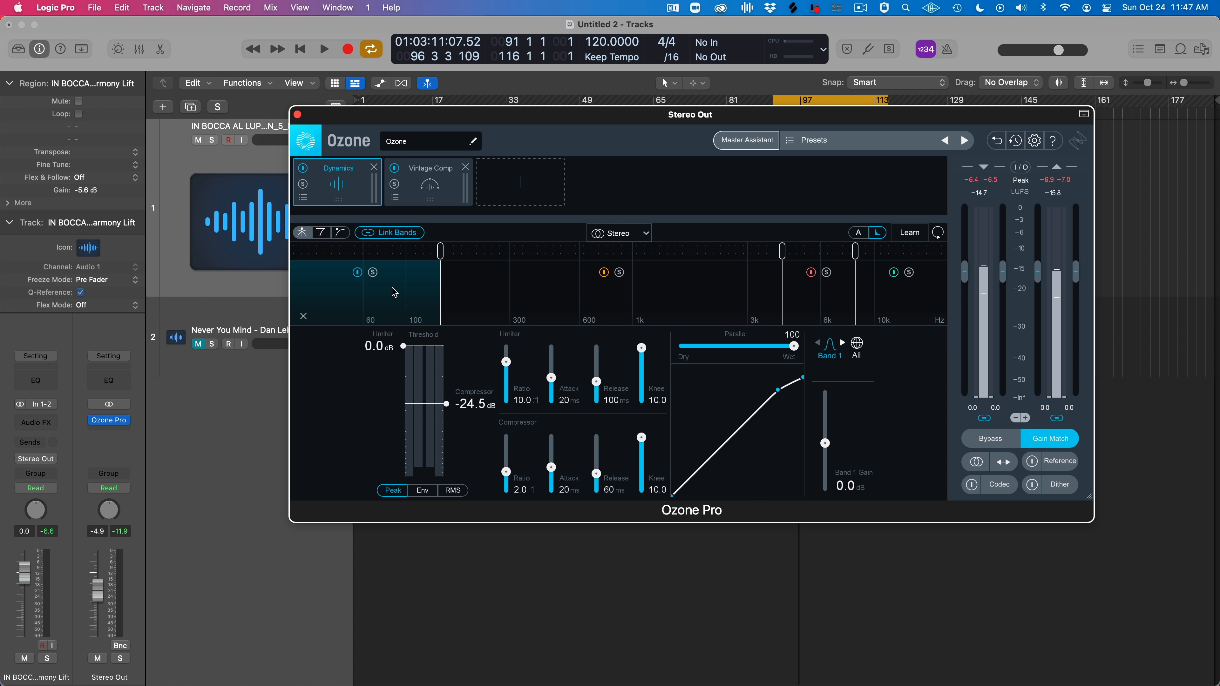
Set the linked bands' compressor to a 6.1:1 ratio, 70 ms attack and 1161 ms release, view each band, and unlink the bands
click(524, 291)
drag(506, 471, 602, 459)
click(815, 298)
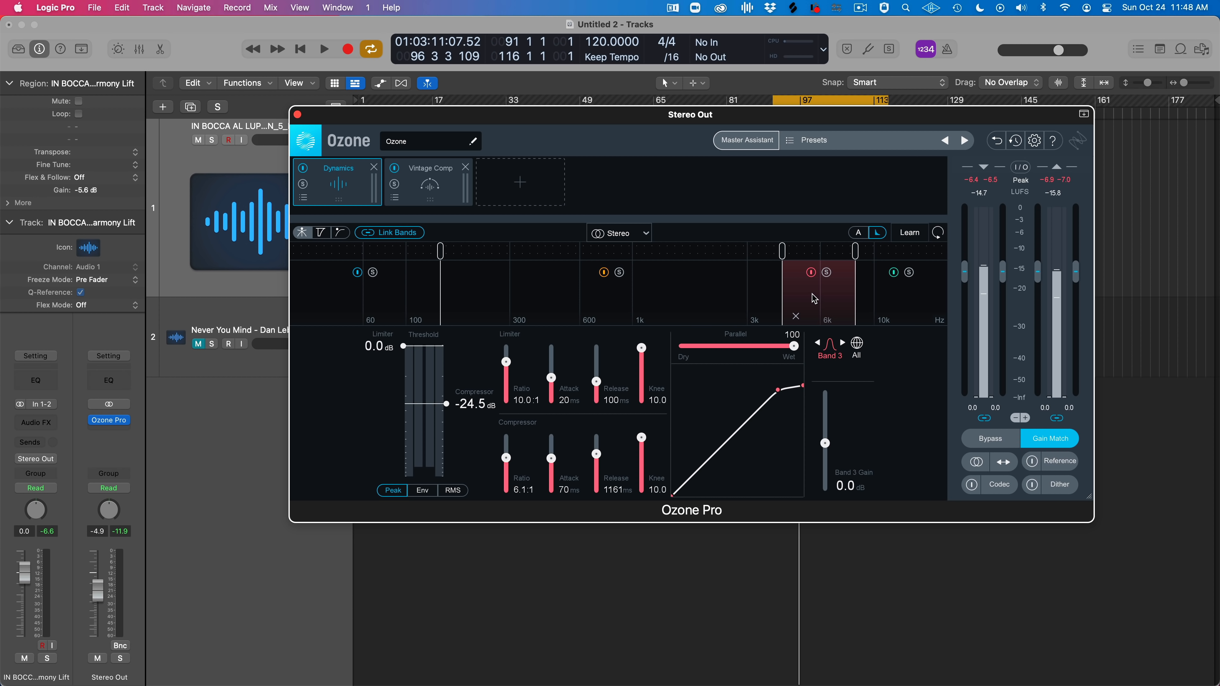
click(924, 311)
click(499, 318)
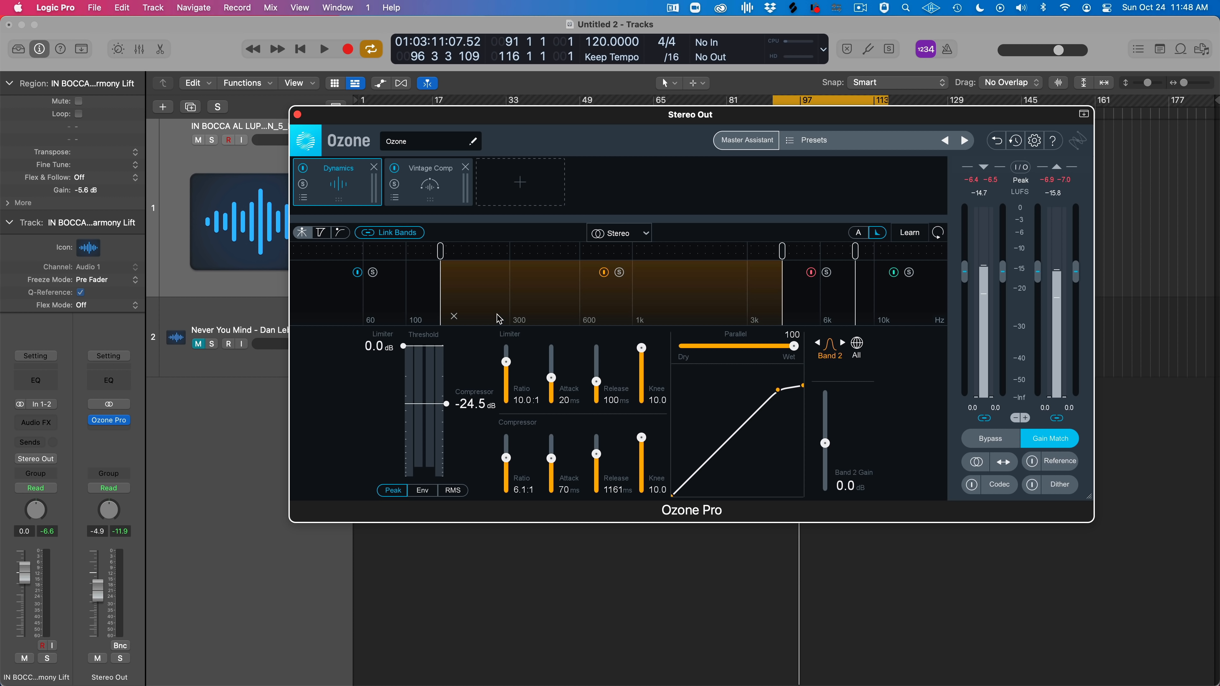
click(395, 306)
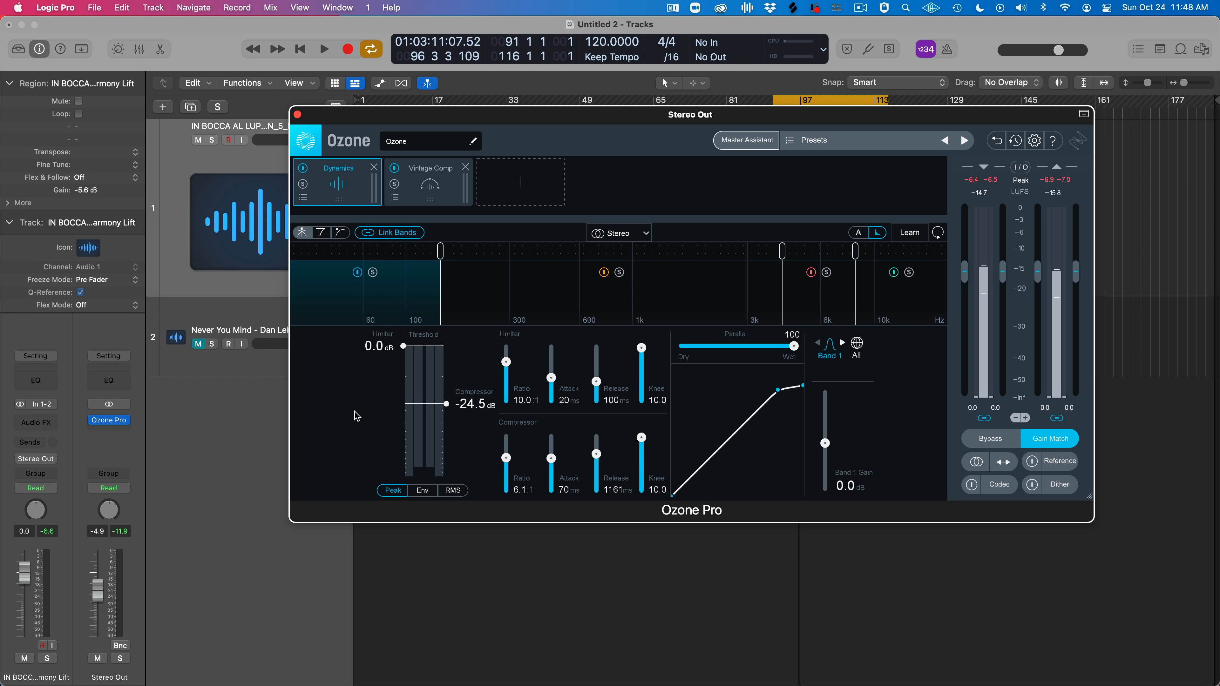
click(368, 233)
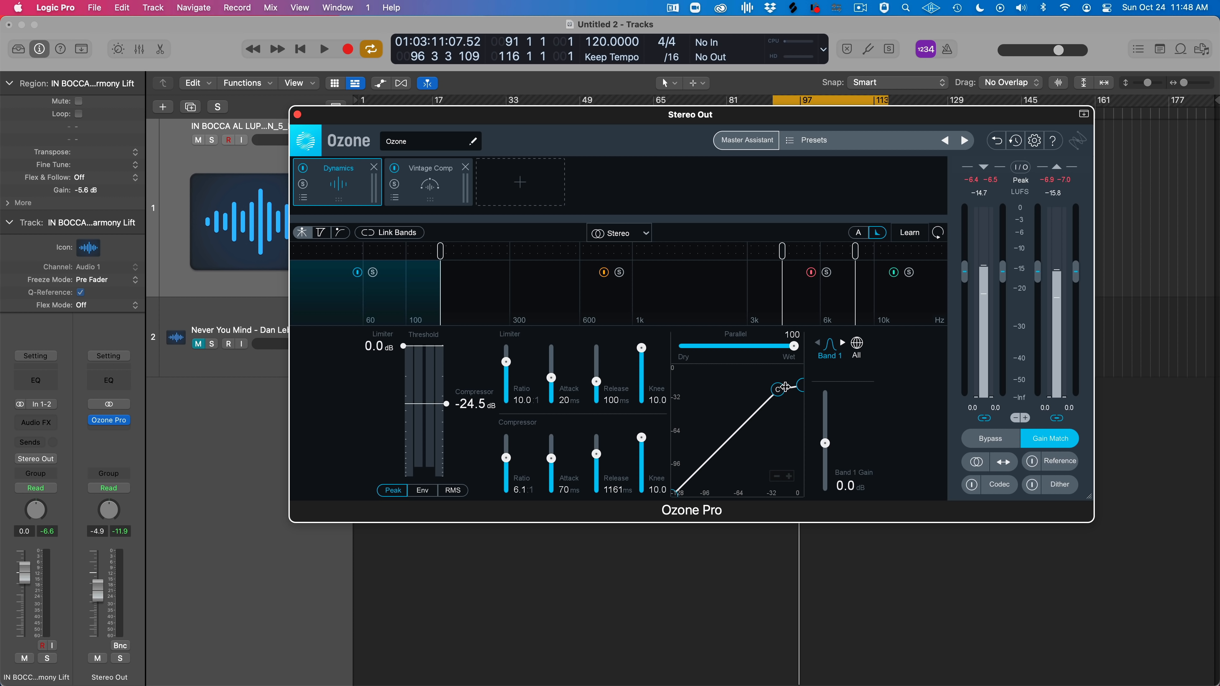
Nudge the band 1 gain and reset it to 0 dB, and show the settings of all Dynamics bands together
drag(825, 446, 825, 438)
double_click(825, 437)
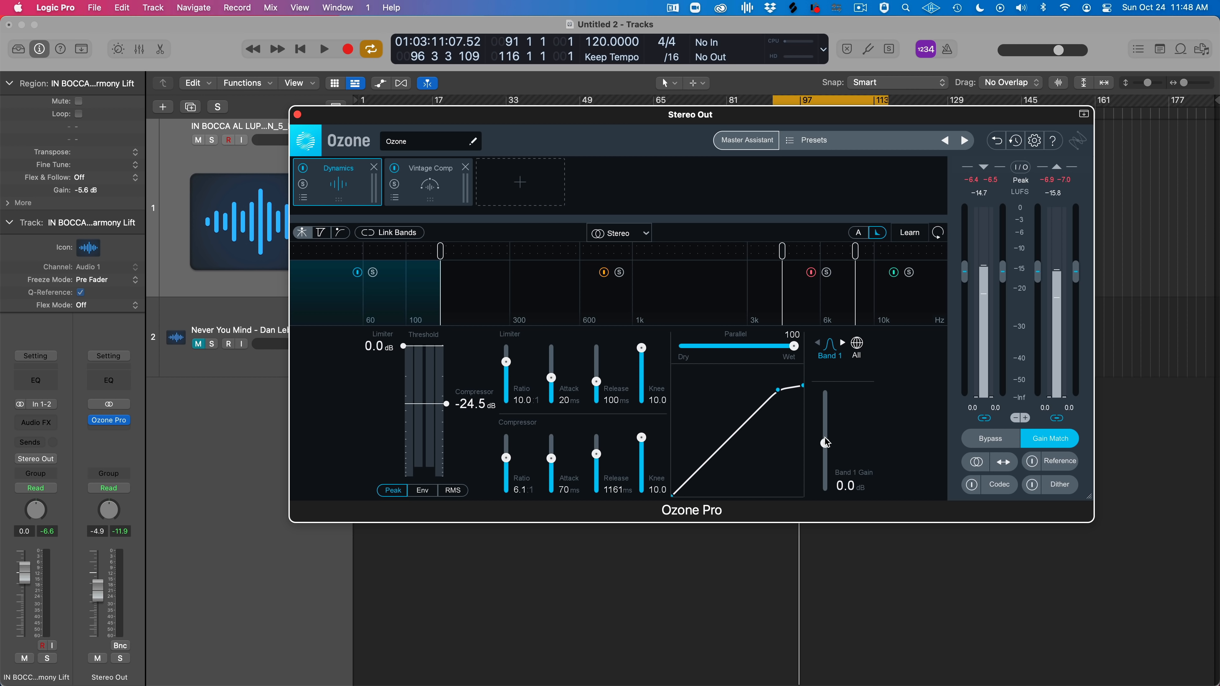
click(857, 350)
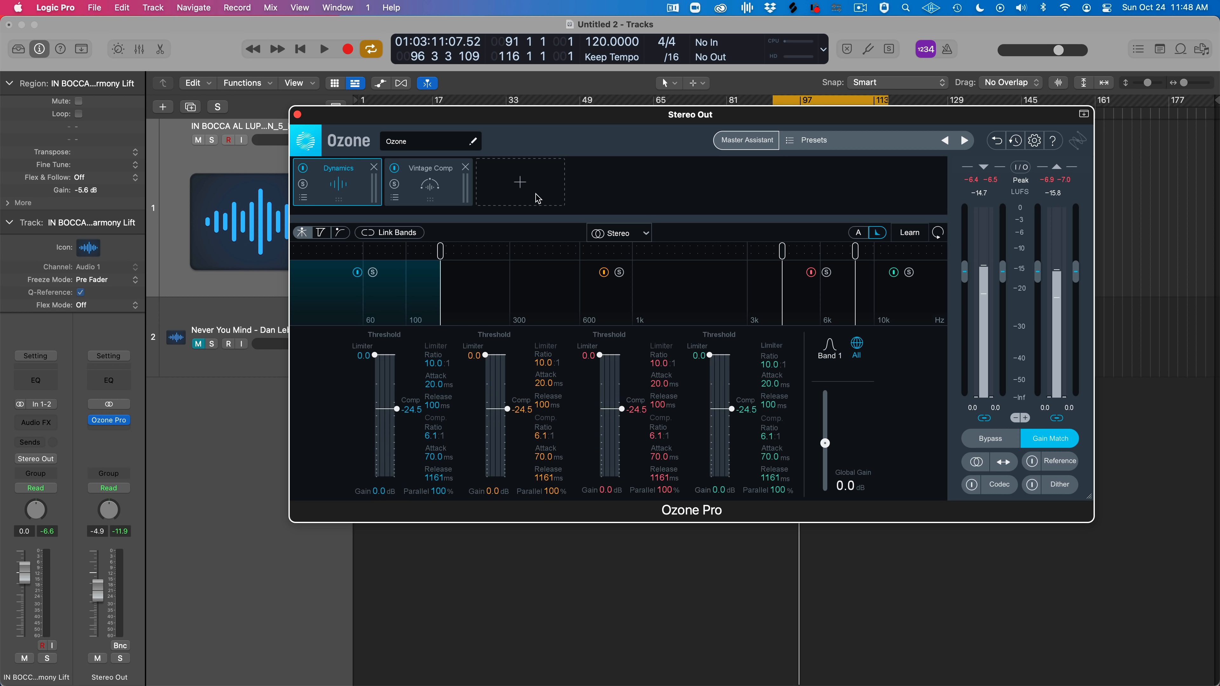
Add an Equalizer module to the chain, remove it again, and reselect the Dynamics module
click(523, 206)
click(531, 250)
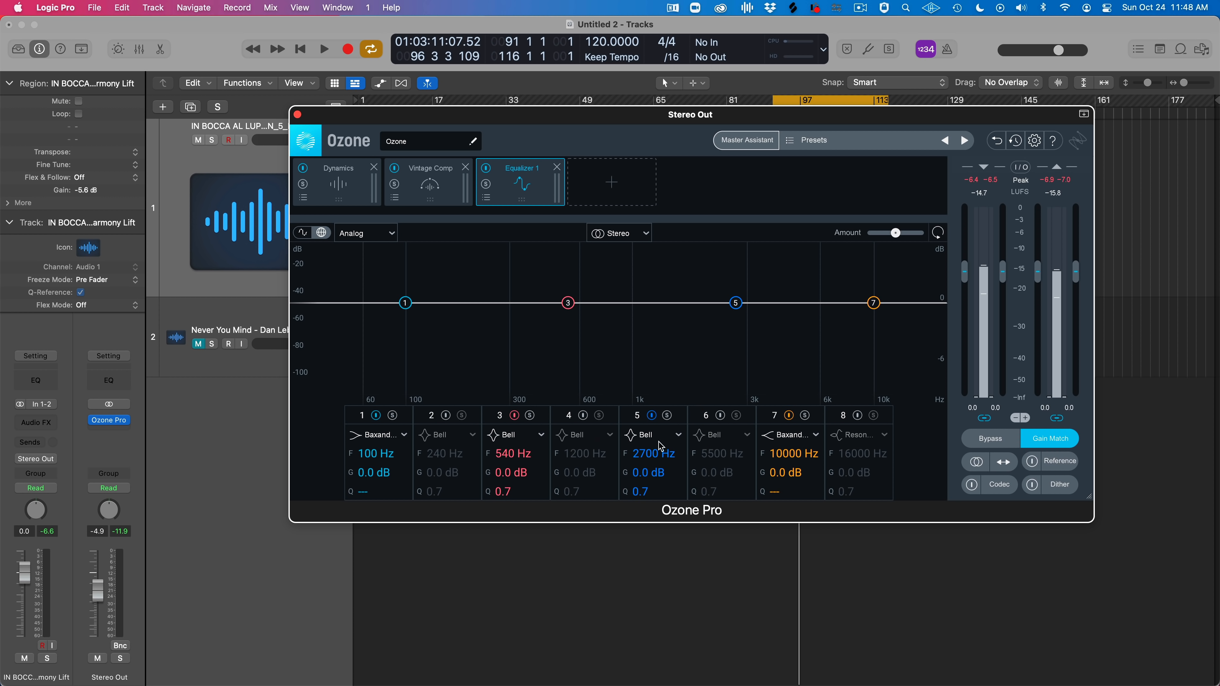
click(557, 167)
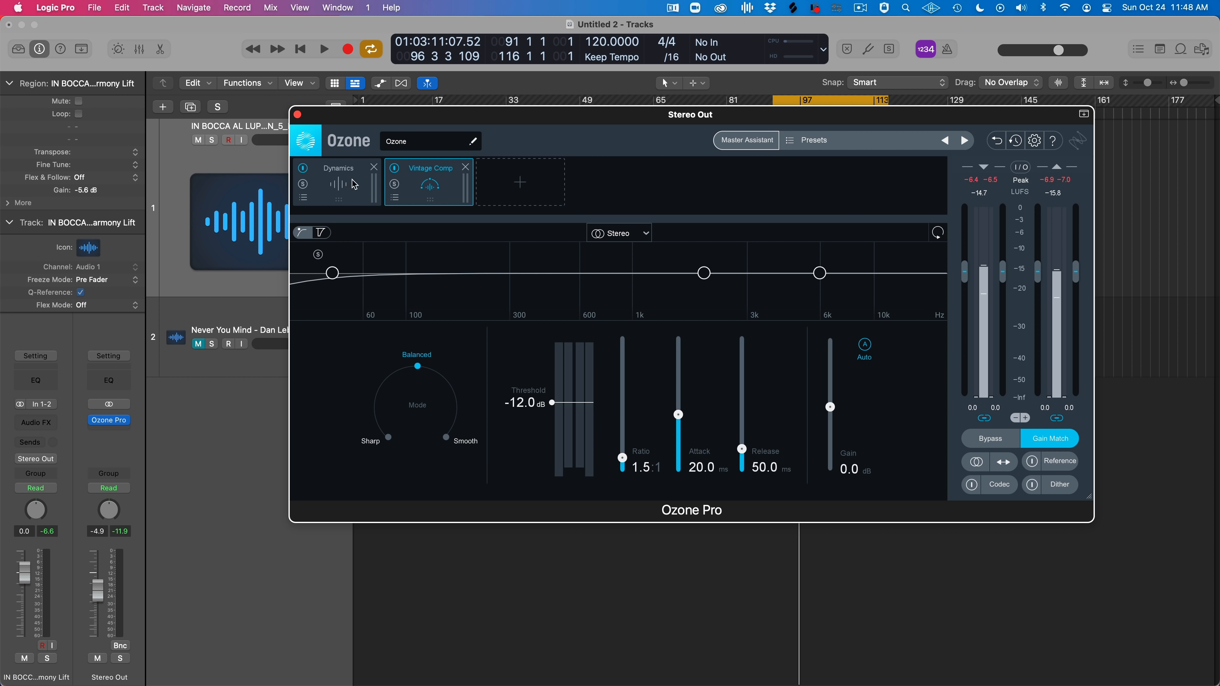
click(345, 185)
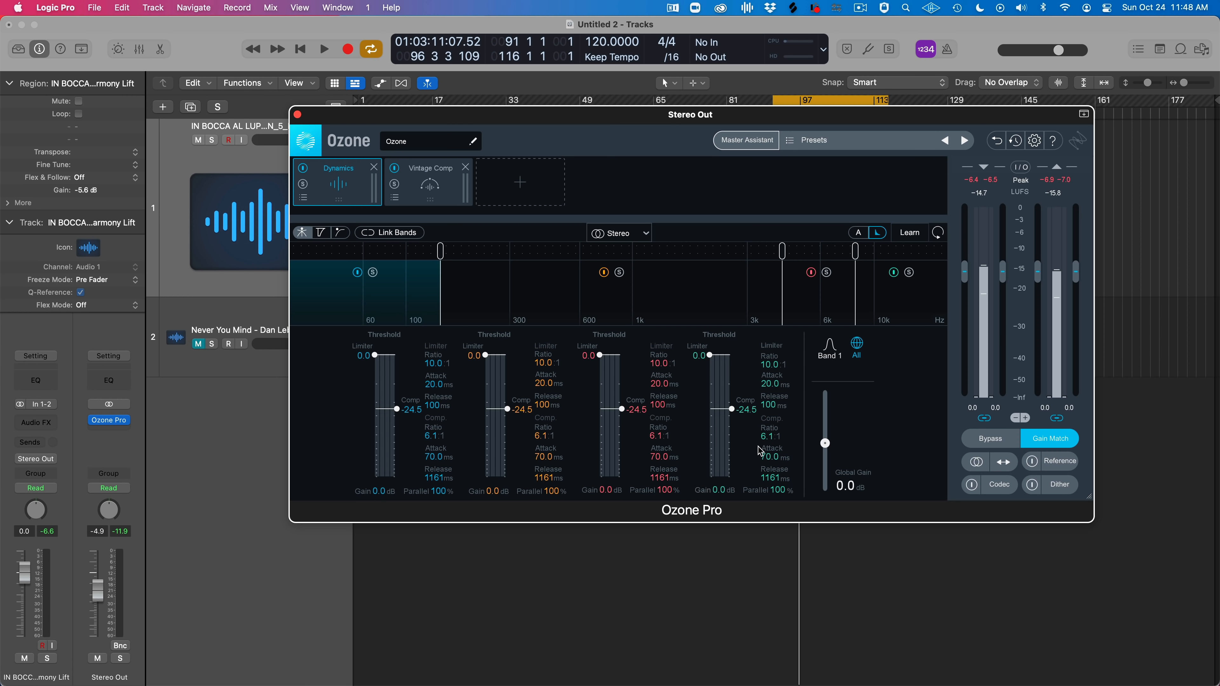
Return to the single-band view of band 1, try the Env and RMS detection modes, and restore Peak
click(830, 347)
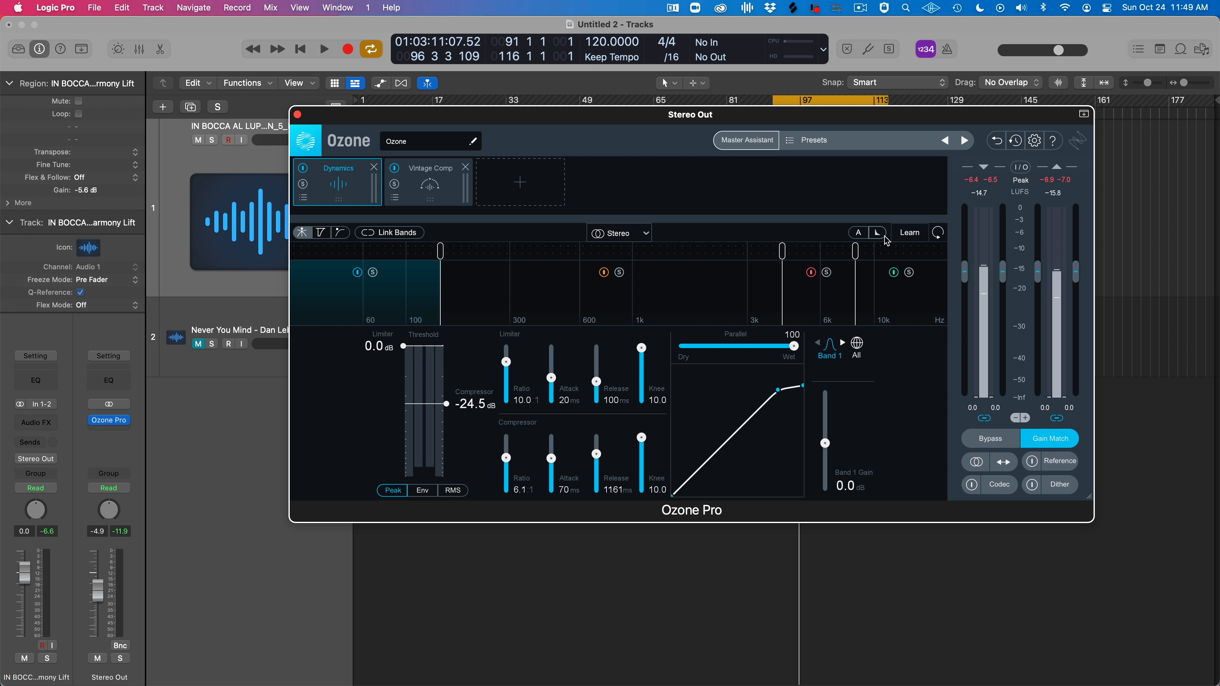
click(861, 236)
click(429, 493)
click(456, 498)
click(418, 496)
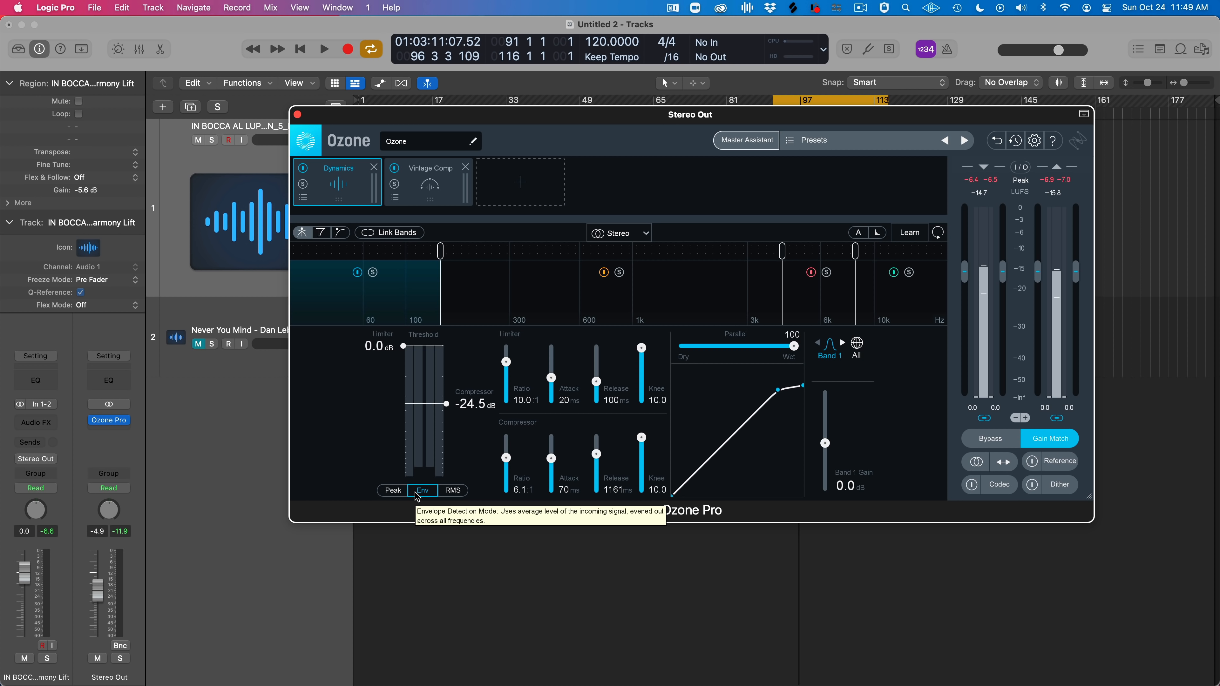
click(404, 491)
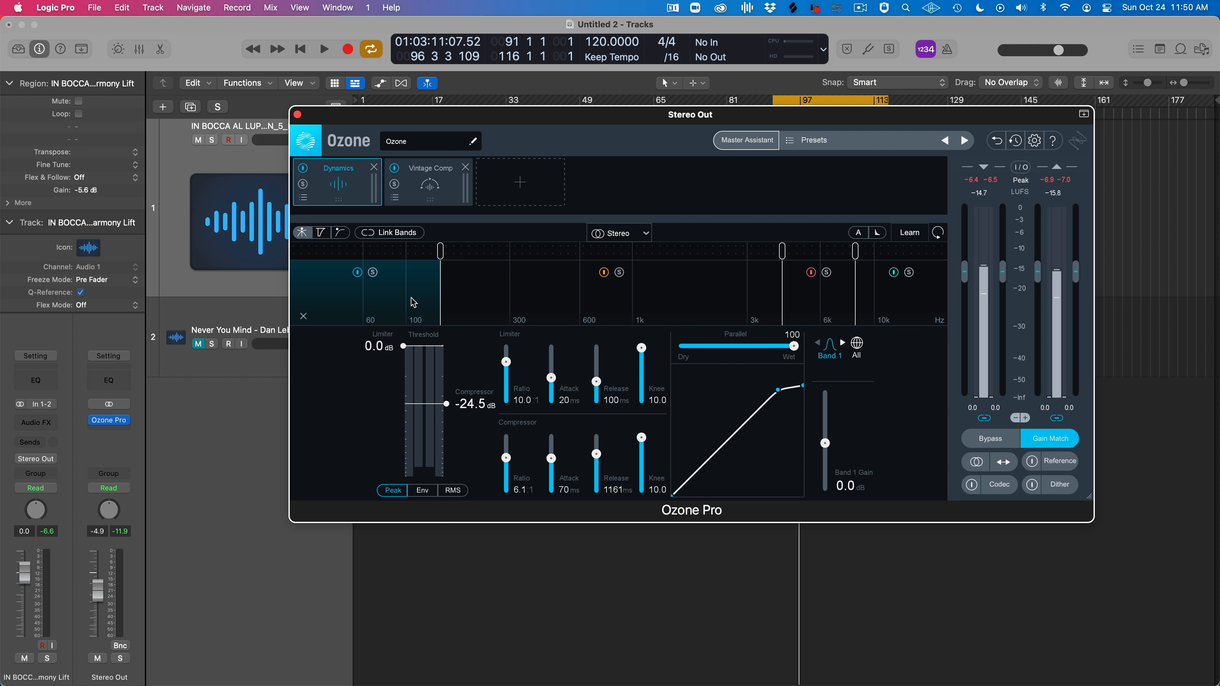
Watch band 1's gain reduction trace during playback, stop, and return to the crossover view
click(321, 233)
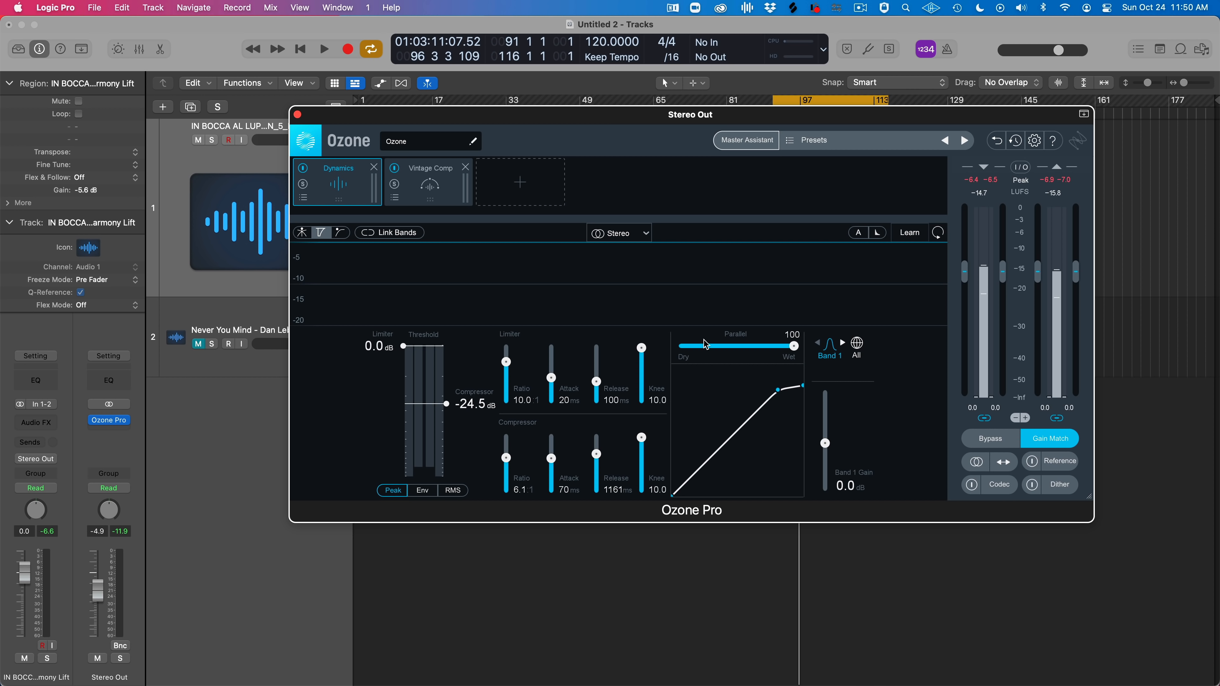
key(space)
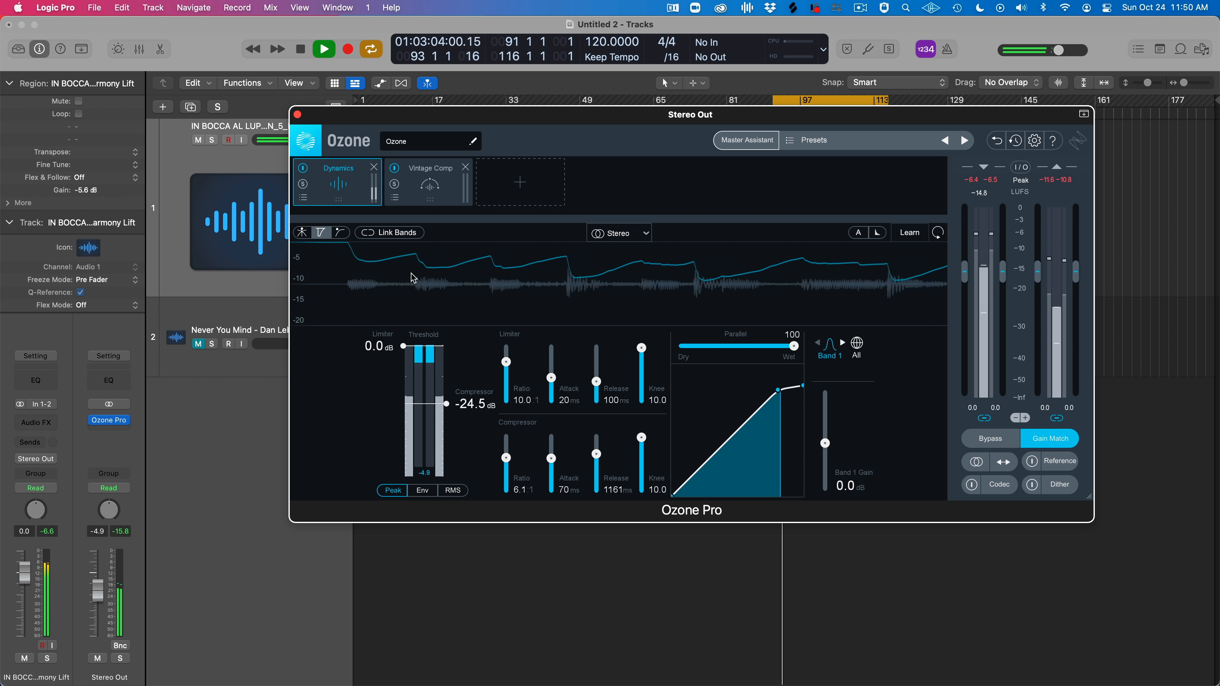
key(space)
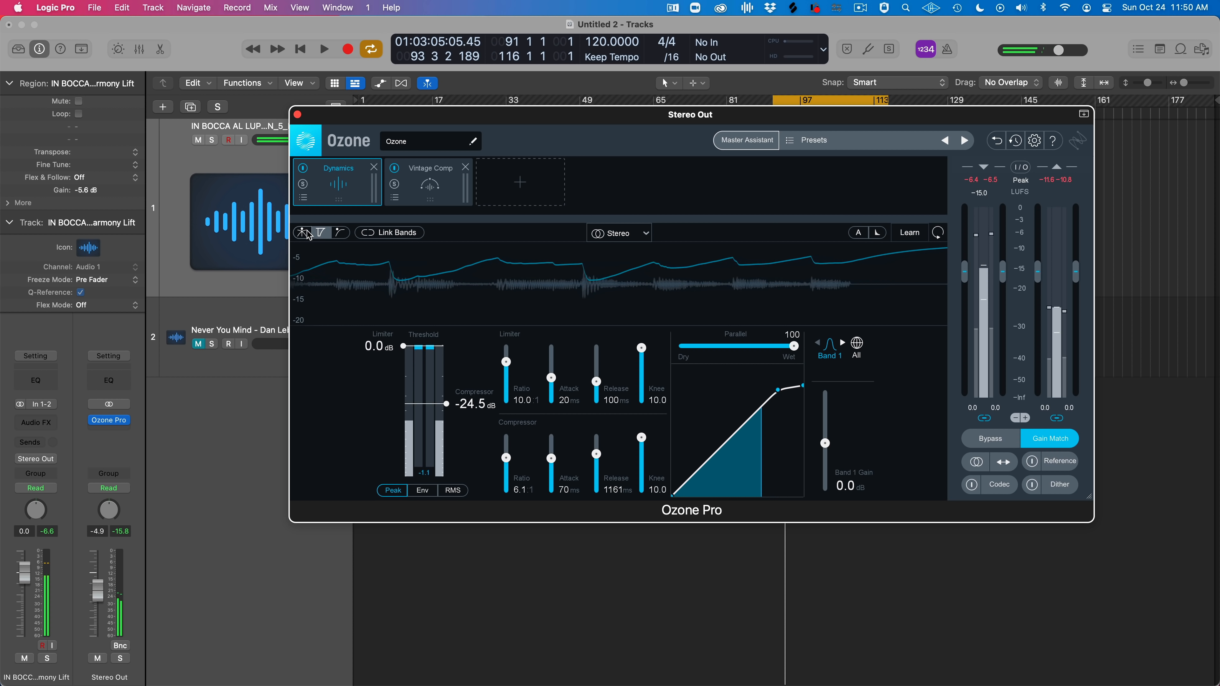
click(301, 233)
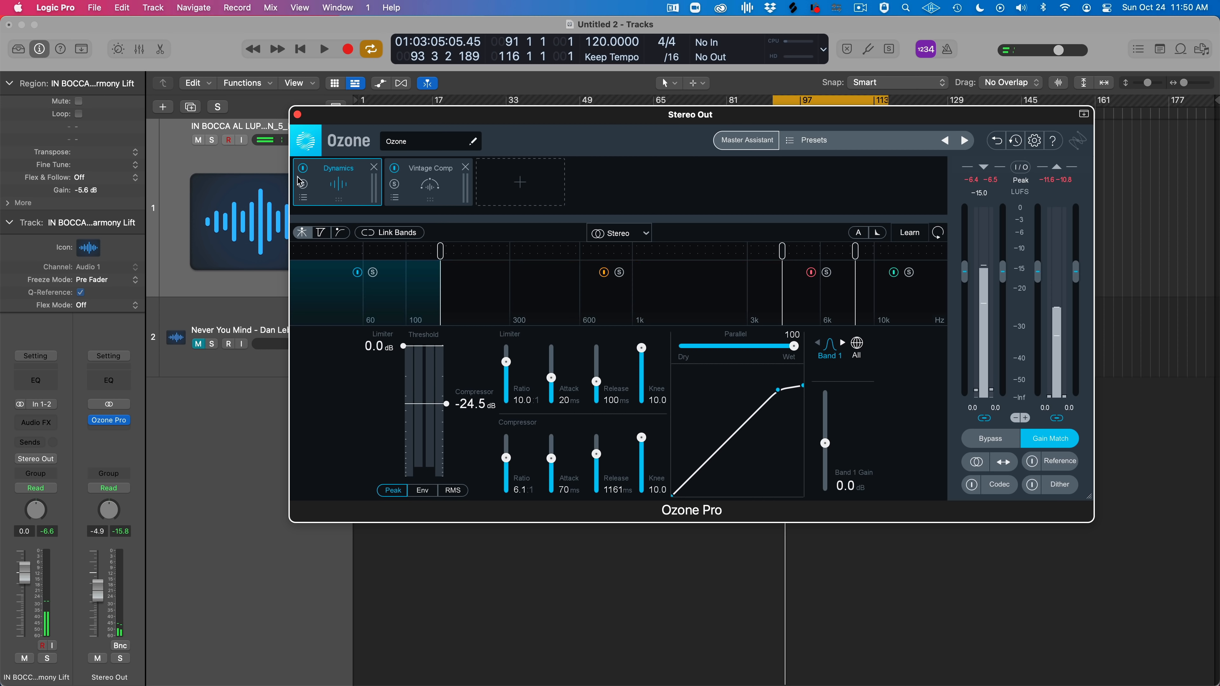
Load the Analog High End preset into the Dynamics module and close the preset manager
click(304, 199)
click(520, 383)
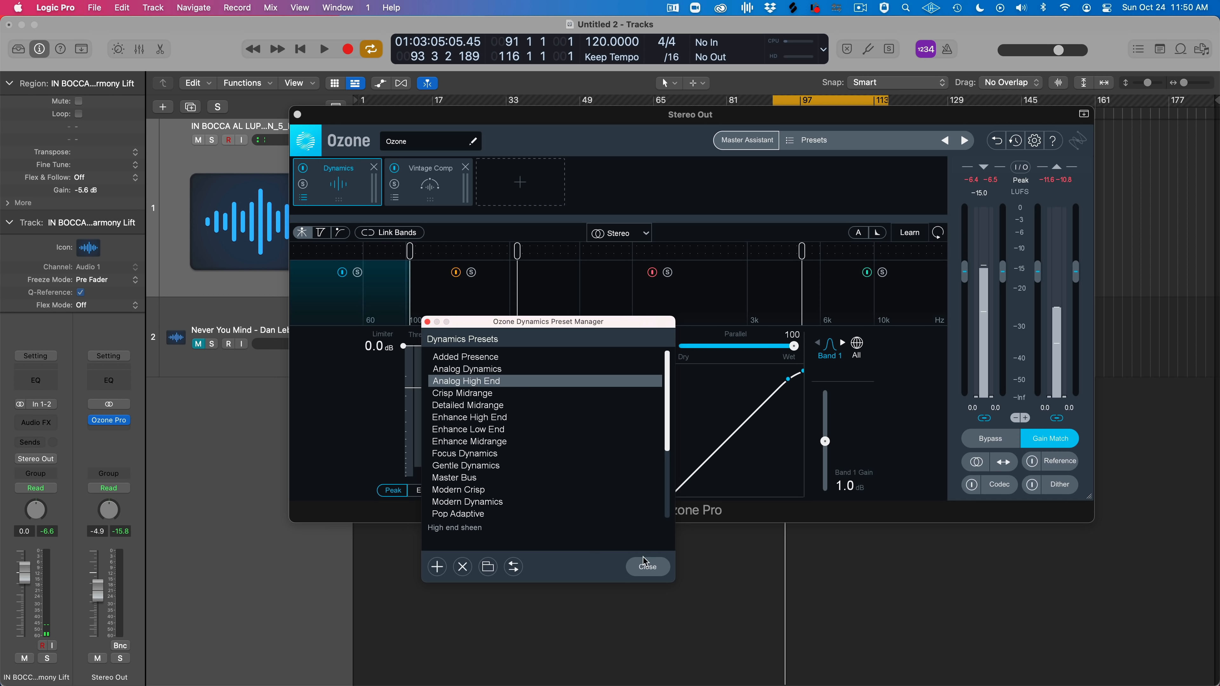
click(646, 566)
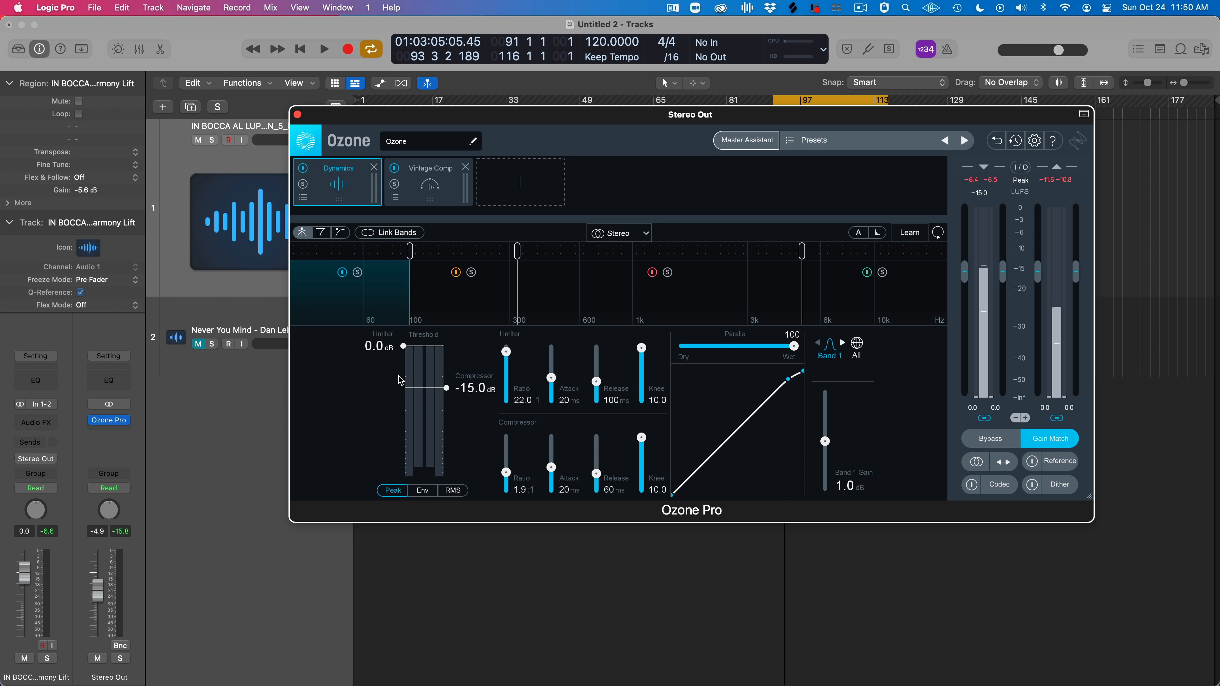
Lower band 1's compressor threshold to -22.8 dB during playback while watching its gain reduction trace, and return to the crossover view
key(space)
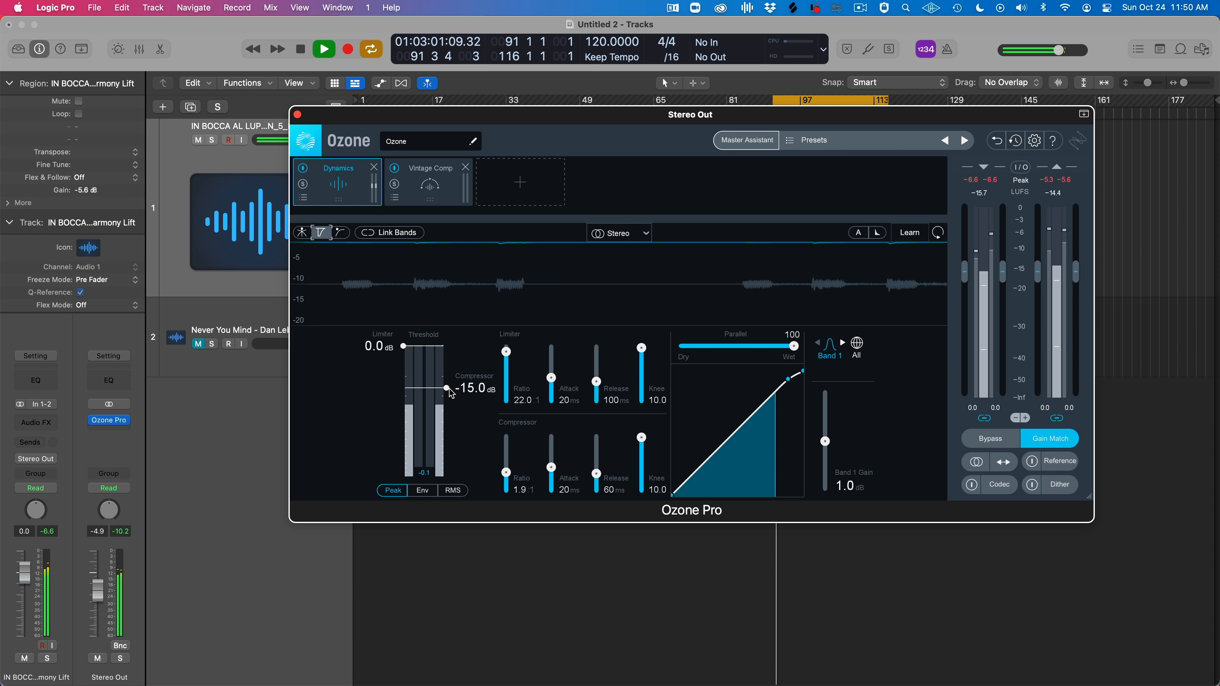
drag(451, 393, 446, 401)
key(space)
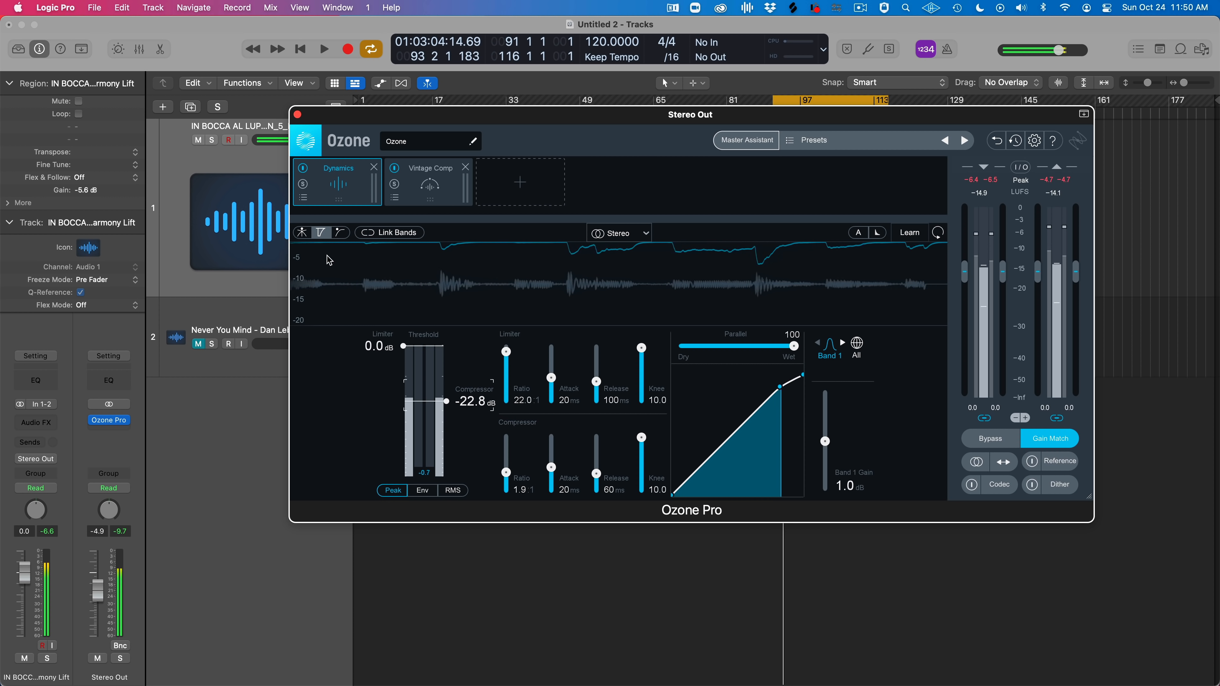
click(302, 233)
Select band 2 and watch its gain reduction trace during a short playback
click(461, 293)
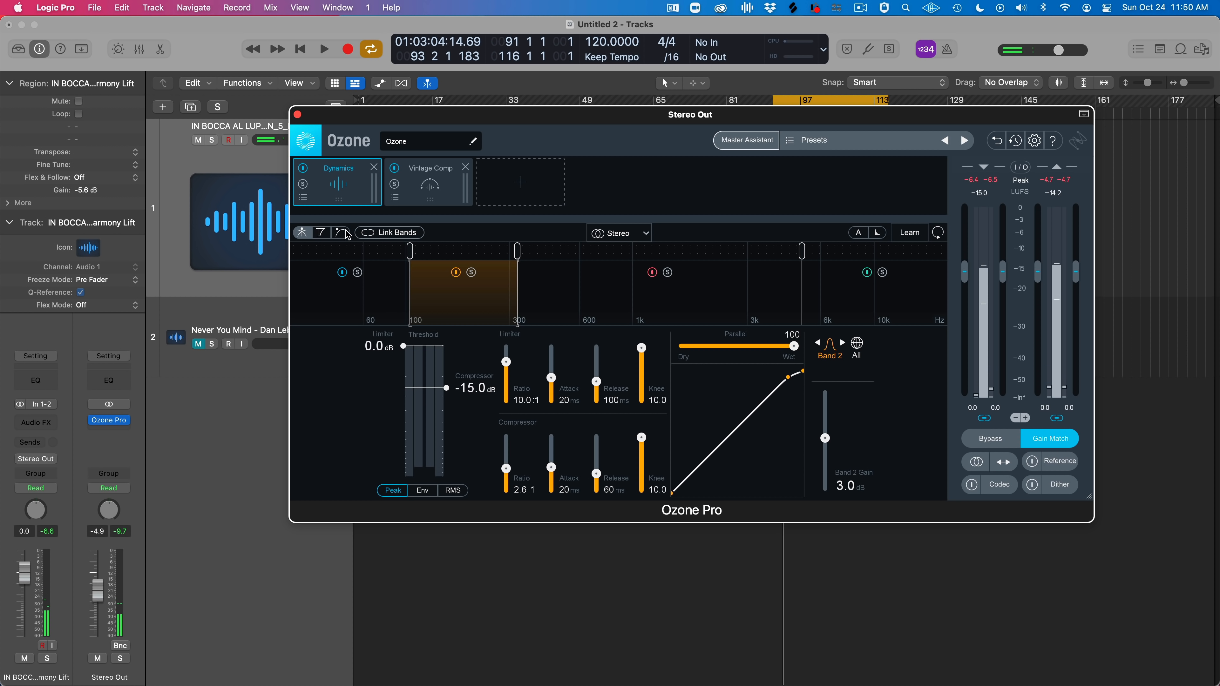
click(323, 235)
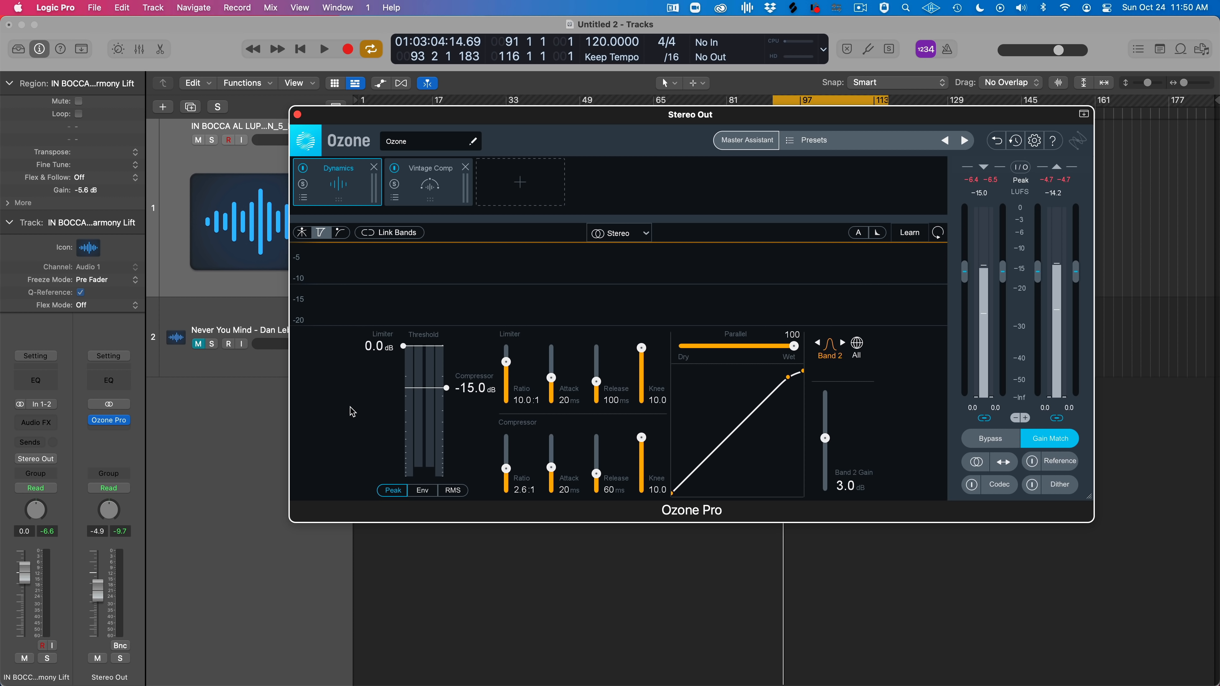
key(space)
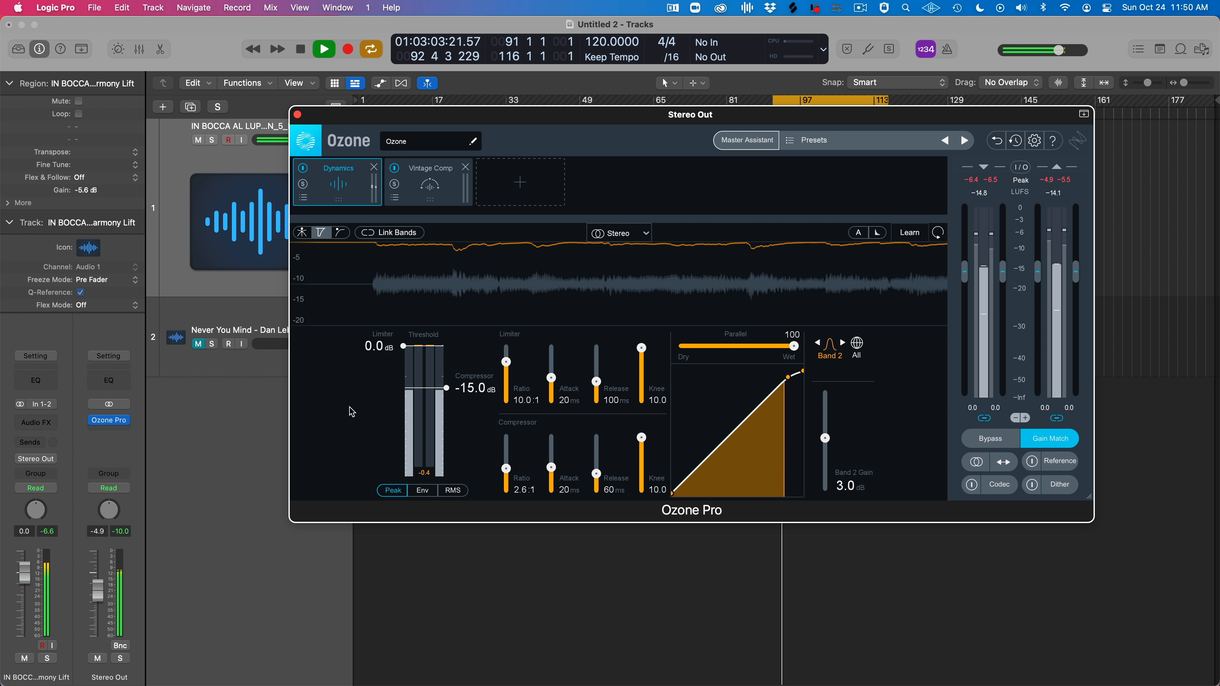
key(space)
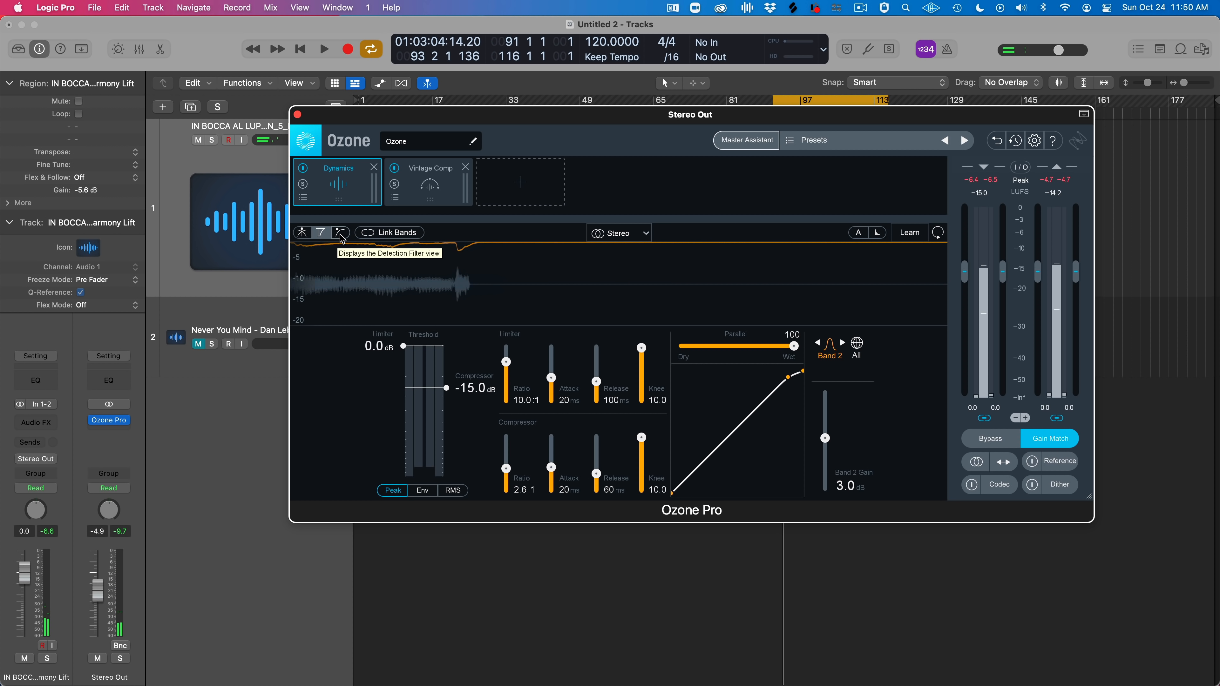
Try the Tilt detection filter for the Dynamics module, and apply the Highpass filter with its cutoff at about 442 Hz
click(341, 233)
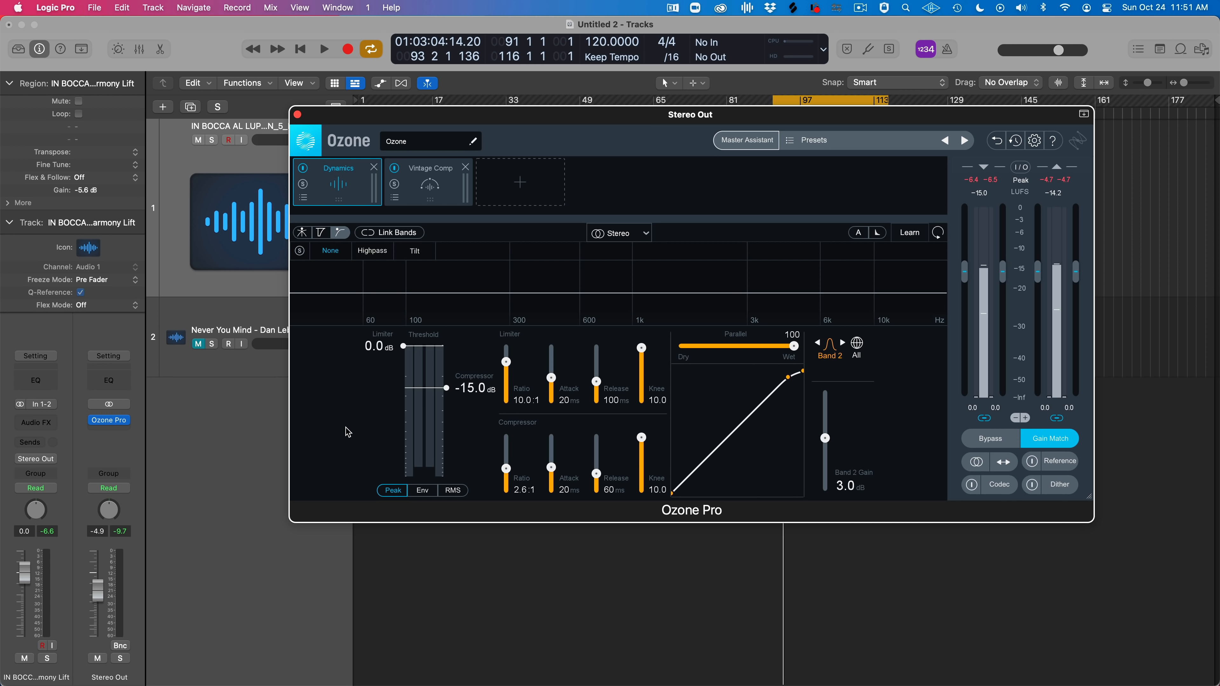
click(370, 258)
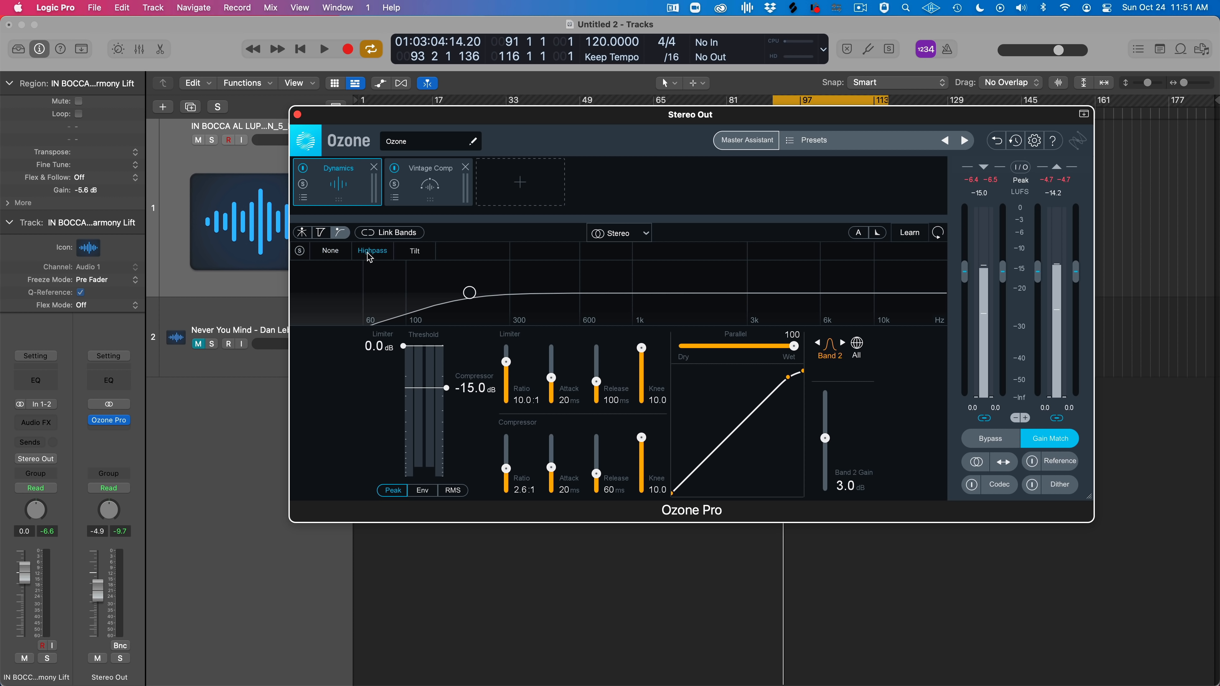
click(415, 251)
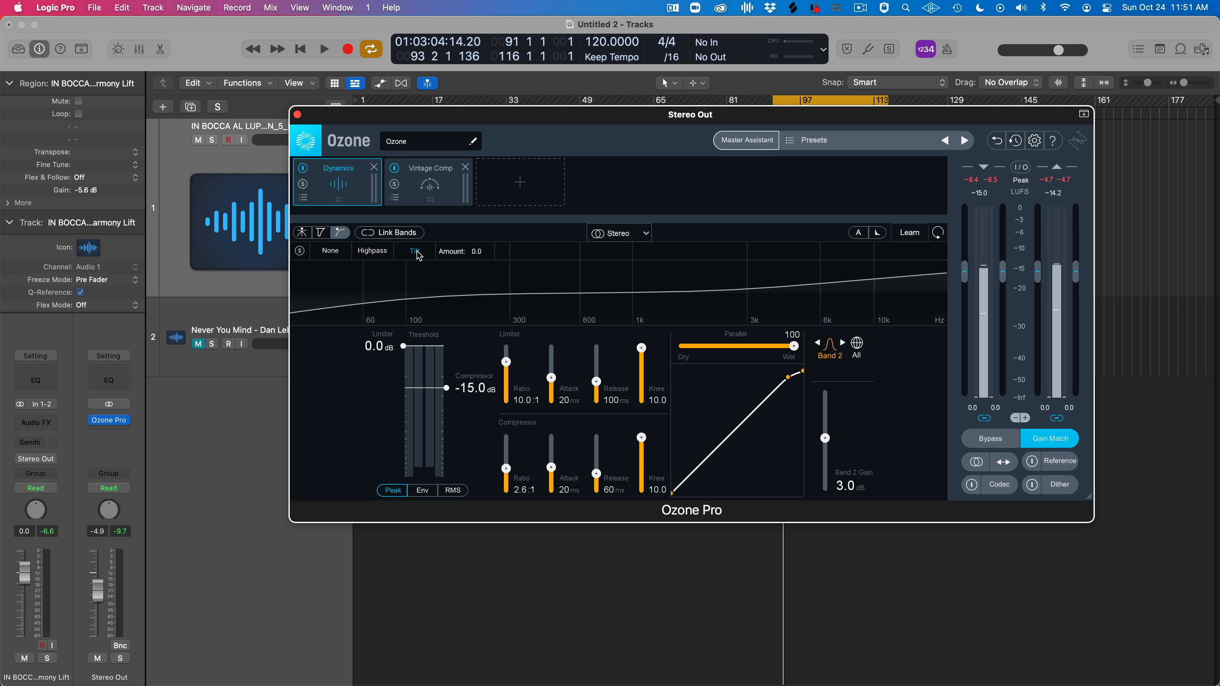
click(372, 250)
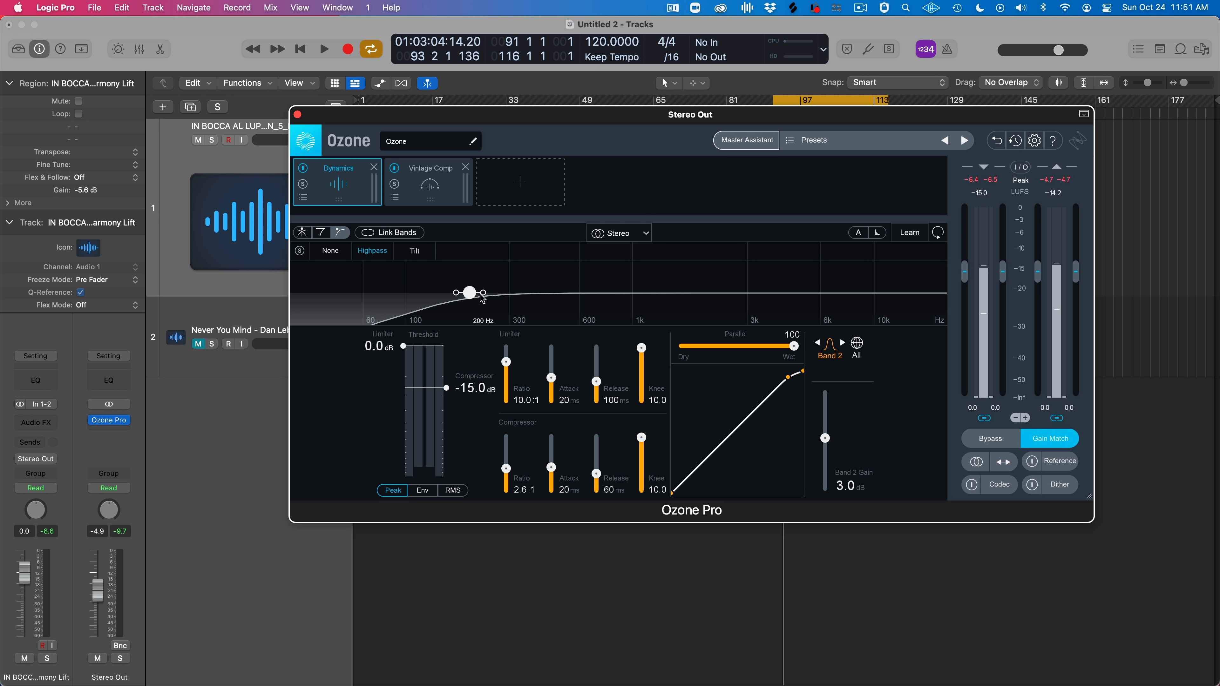
drag(469, 292, 587, 293)
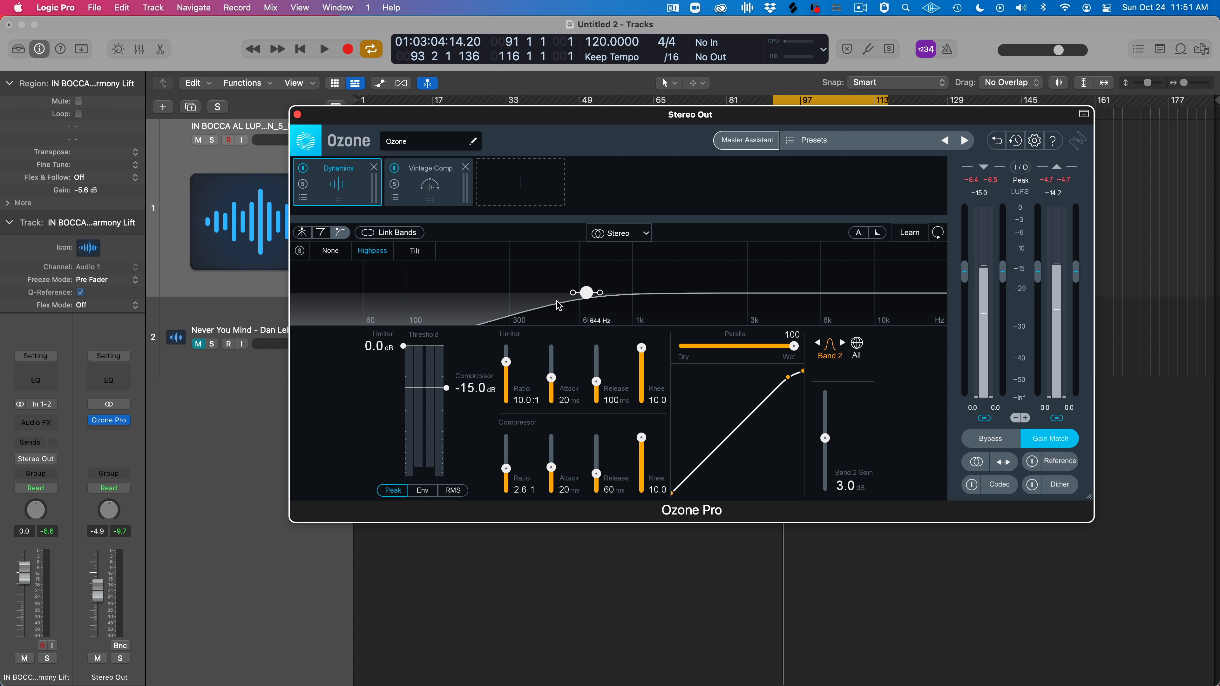
mouse_move(566, 298)
mouse_down()
mouse_move(393, 296)
mouse_move(550, 310)
mouse_up()
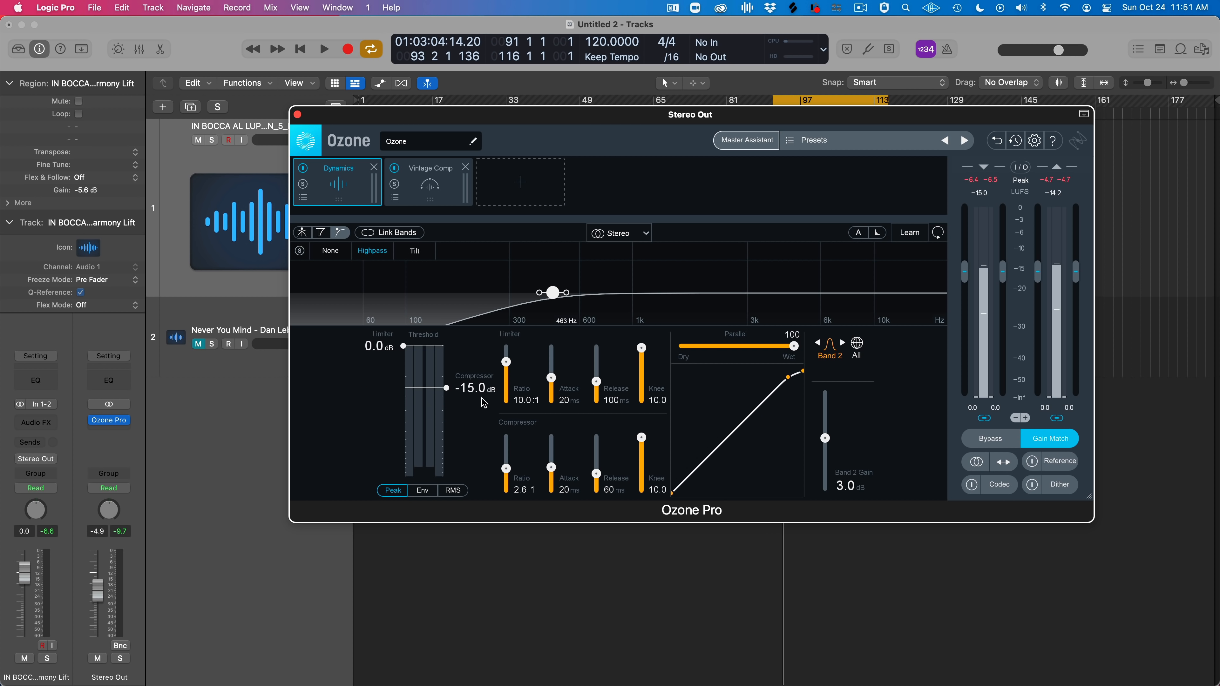
mouse_move(559, 297)
mouse_down()
mouse_move(410, 295)
mouse_move(658, 291)
mouse_move(555, 288)
mouse_up()
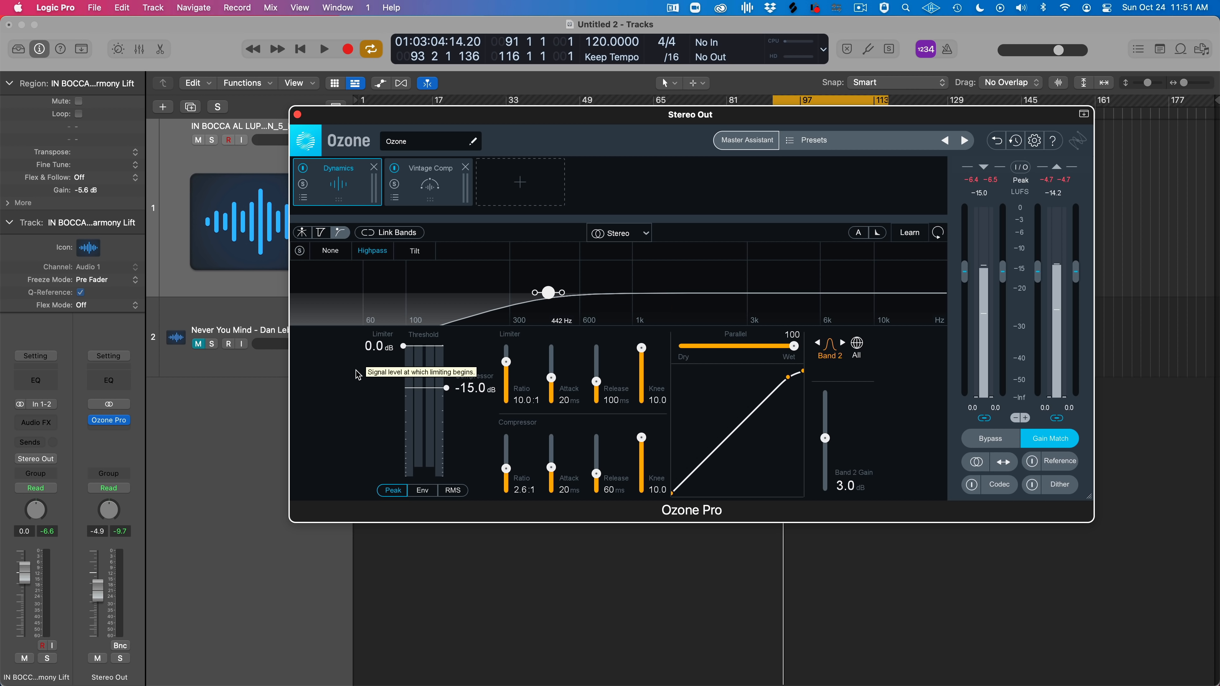
Solo the detection filter and switch it through Tilt, Highpass and None, ending on Highpass
click(301, 251)
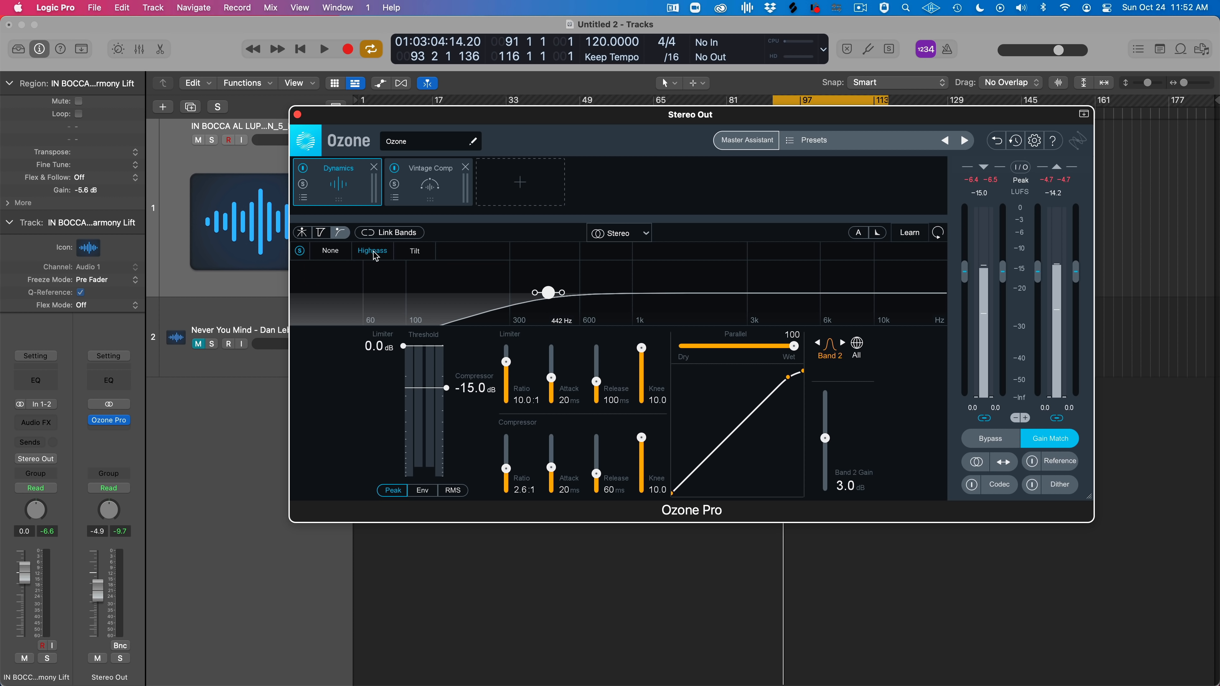
click(427, 254)
click(369, 252)
click(337, 251)
click(388, 253)
Revisit the gain reduction trace and crossover views, and look through the Dynamics presets without loading another
click(321, 236)
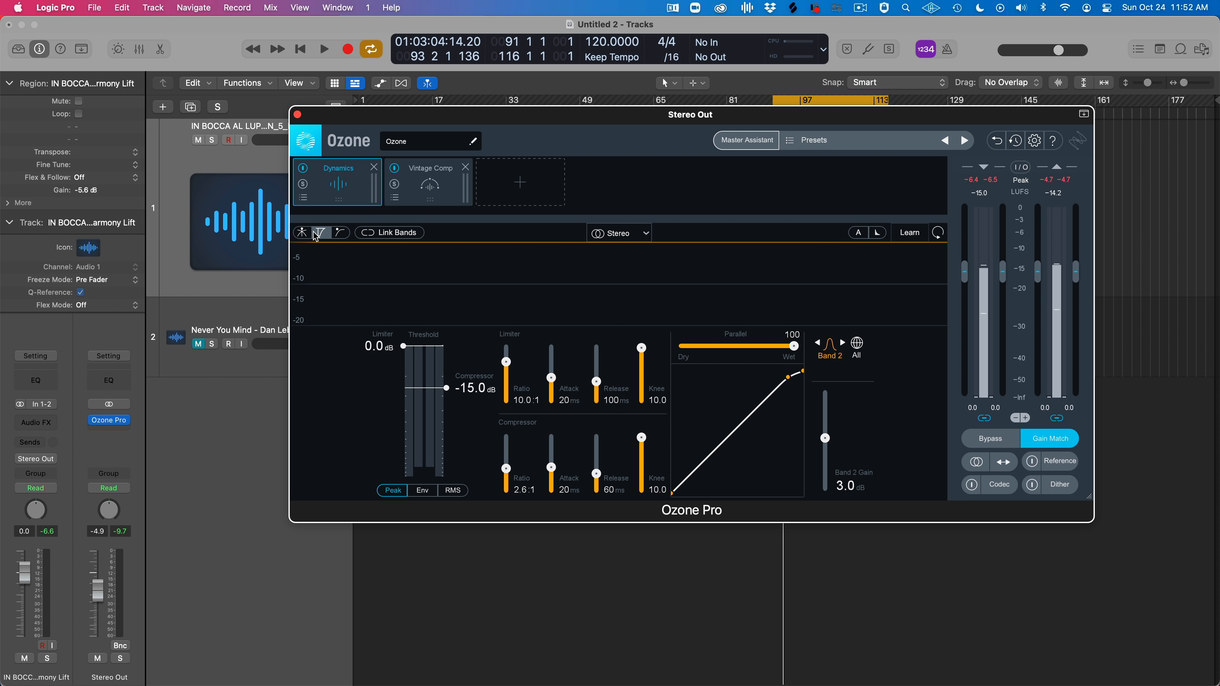
click(302, 232)
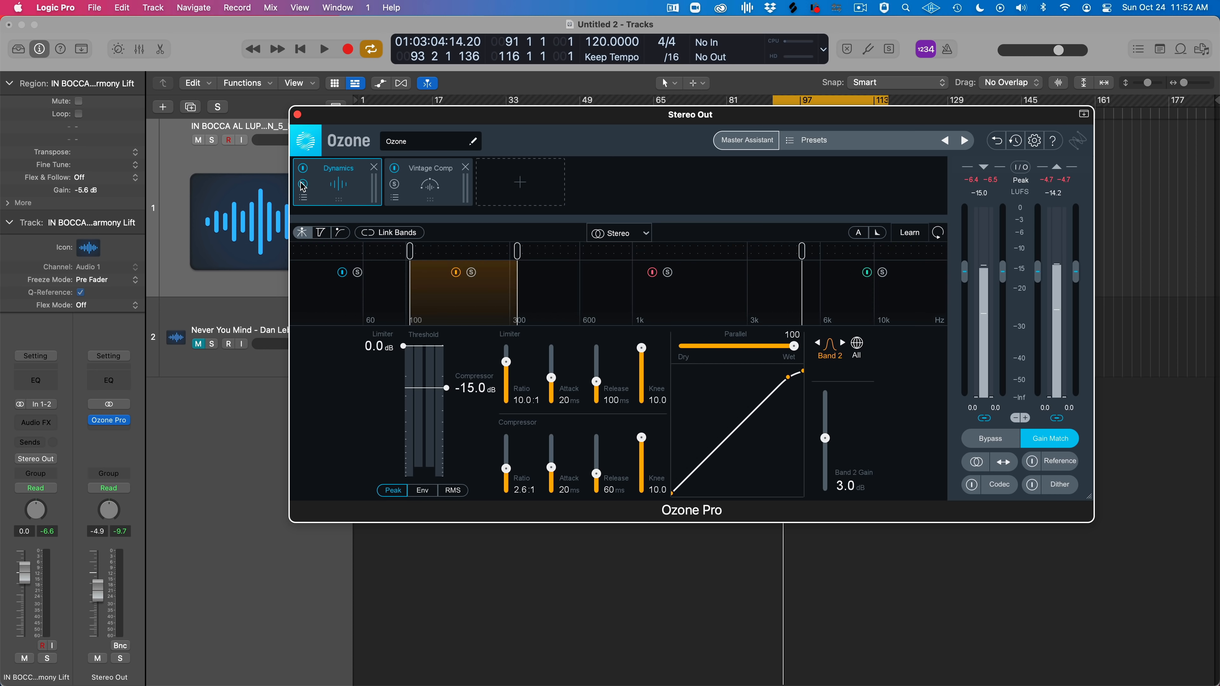
click(303, 198)
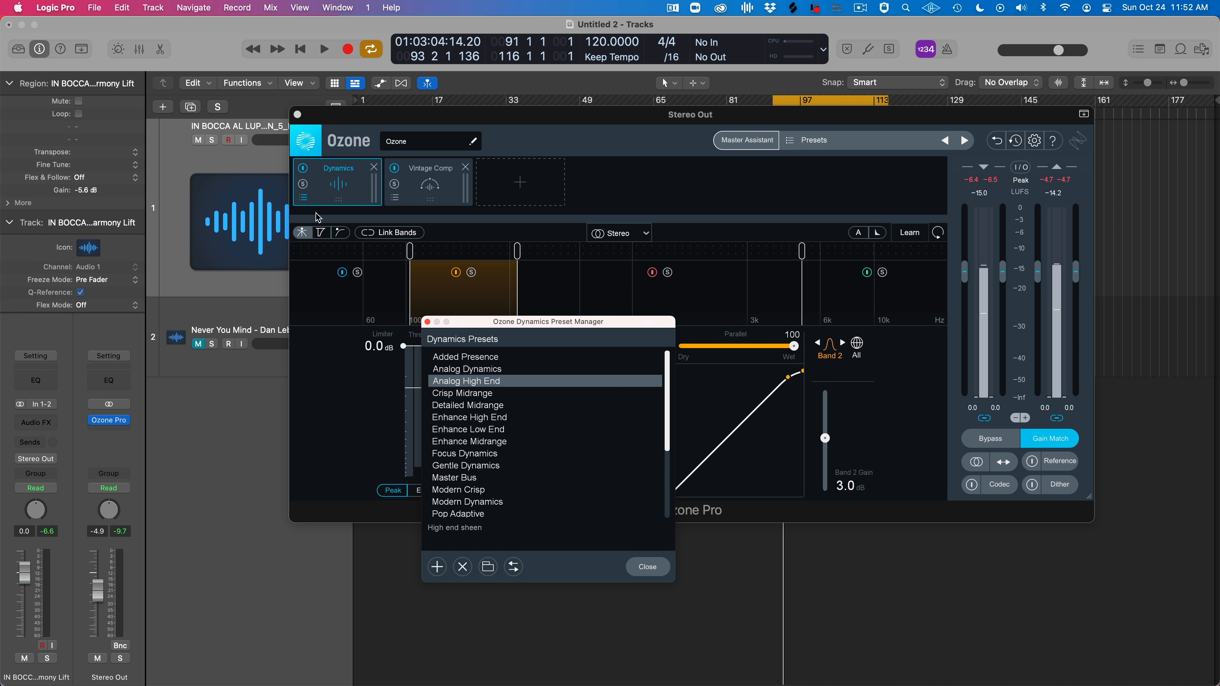
click(658, 569)
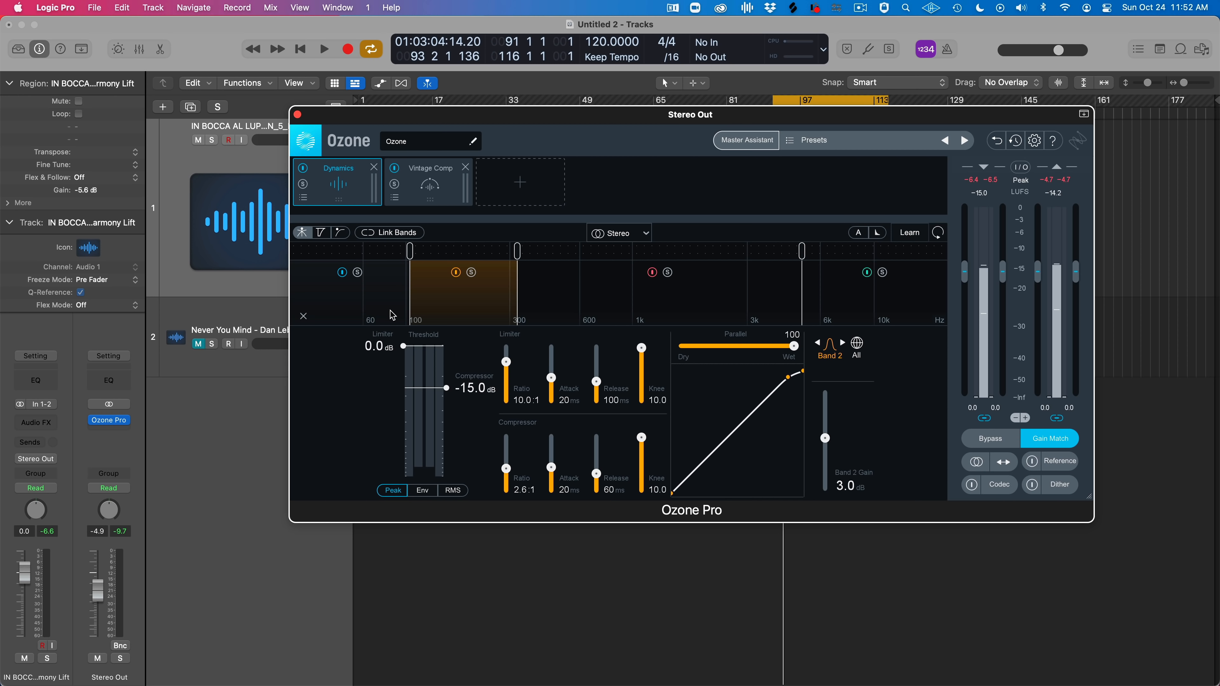
Remove all three crossovers from the Dynamics module so it works as a single band
click(300, 319)
click(301, 318)
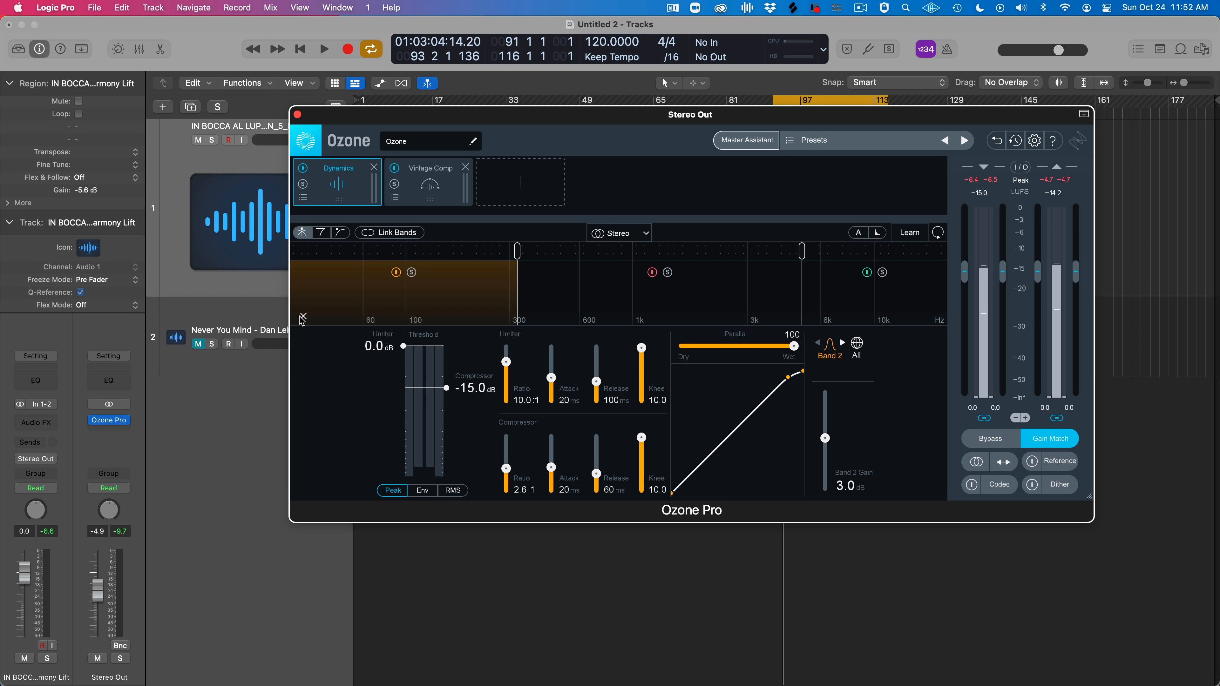
click(301, 318)
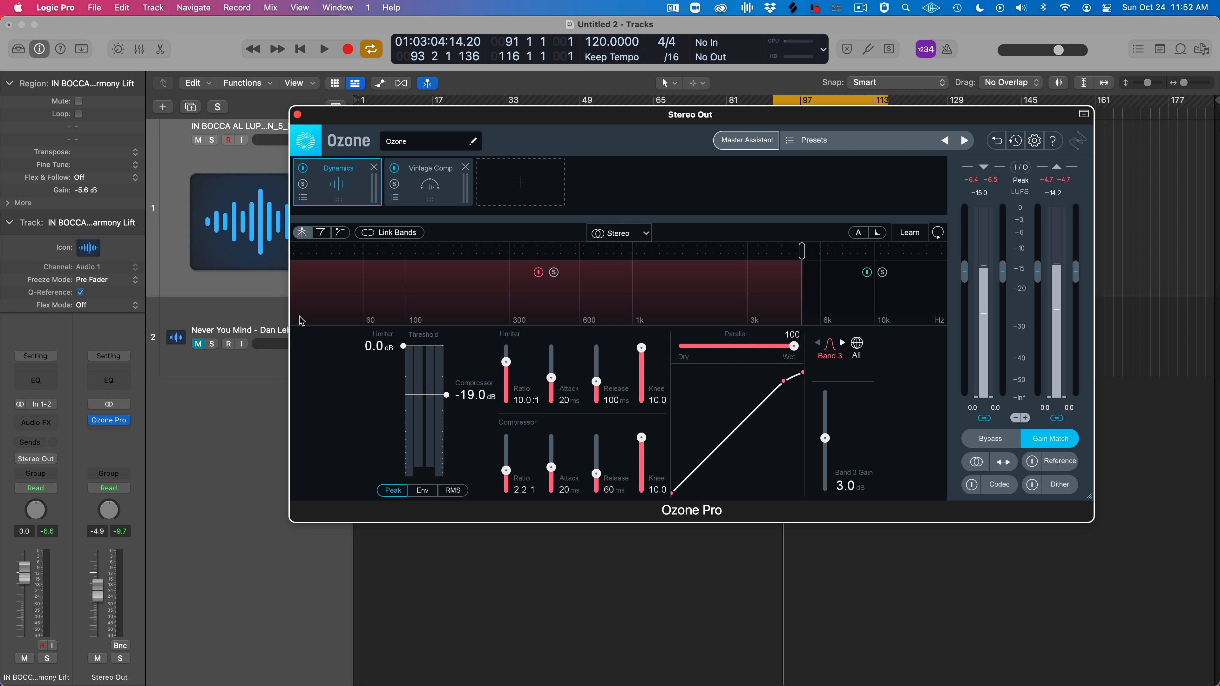
click(815, 316)
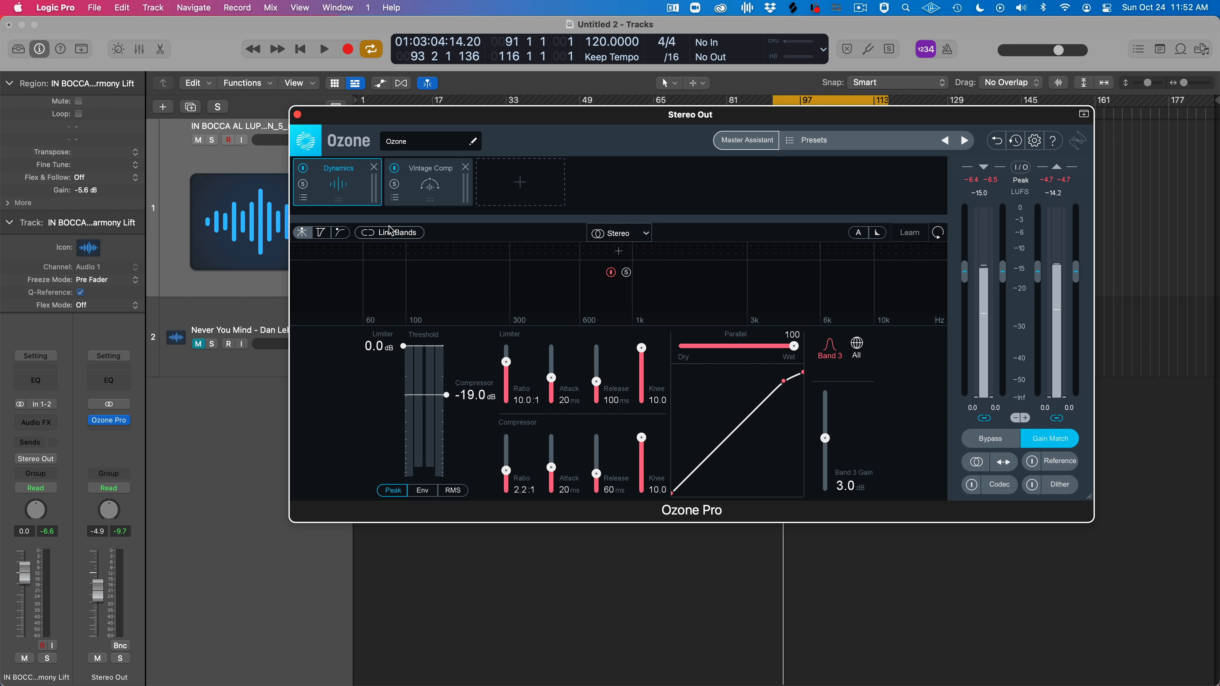
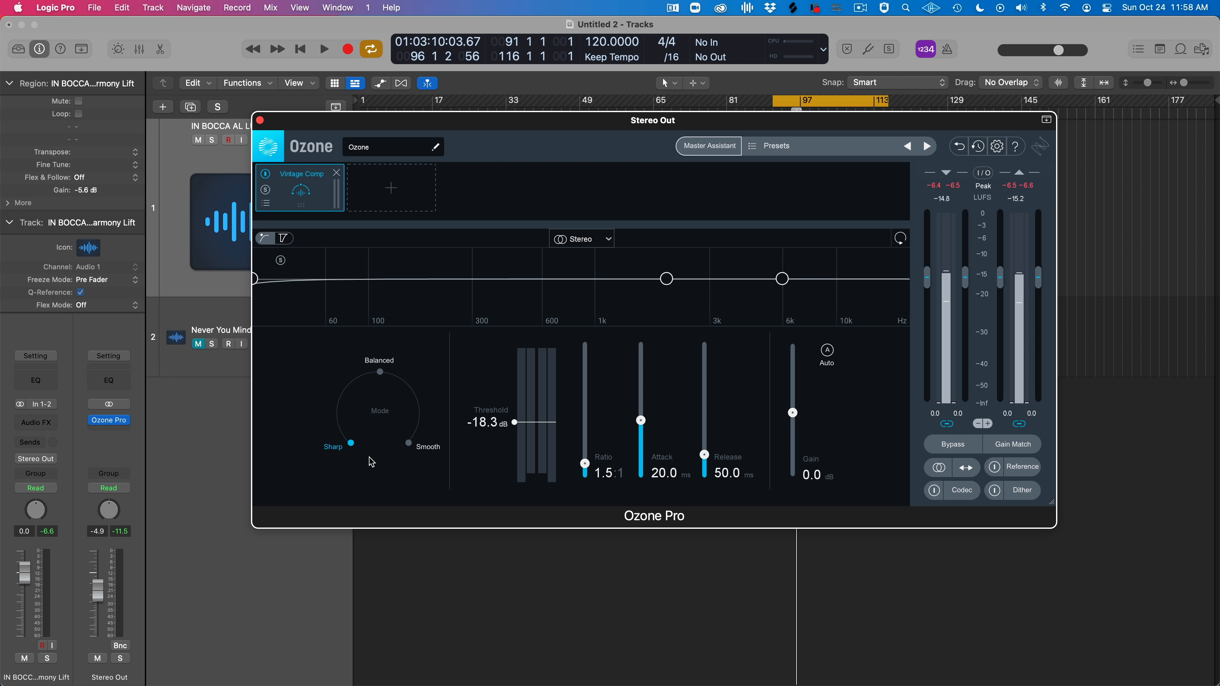
Turn on Auto gain for the Vintage Comp and check its gain reduction trace and channel mode options before returning to the detection filter
click(827, 354)
click(284, 239)
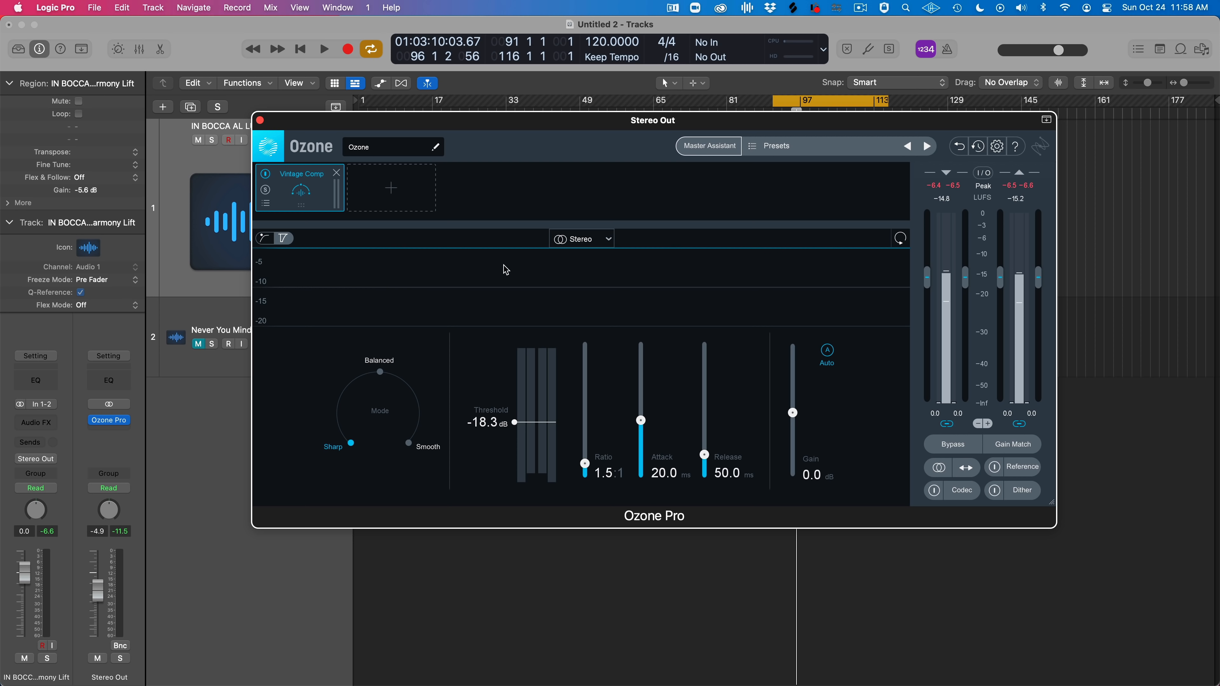
click(603, 242)
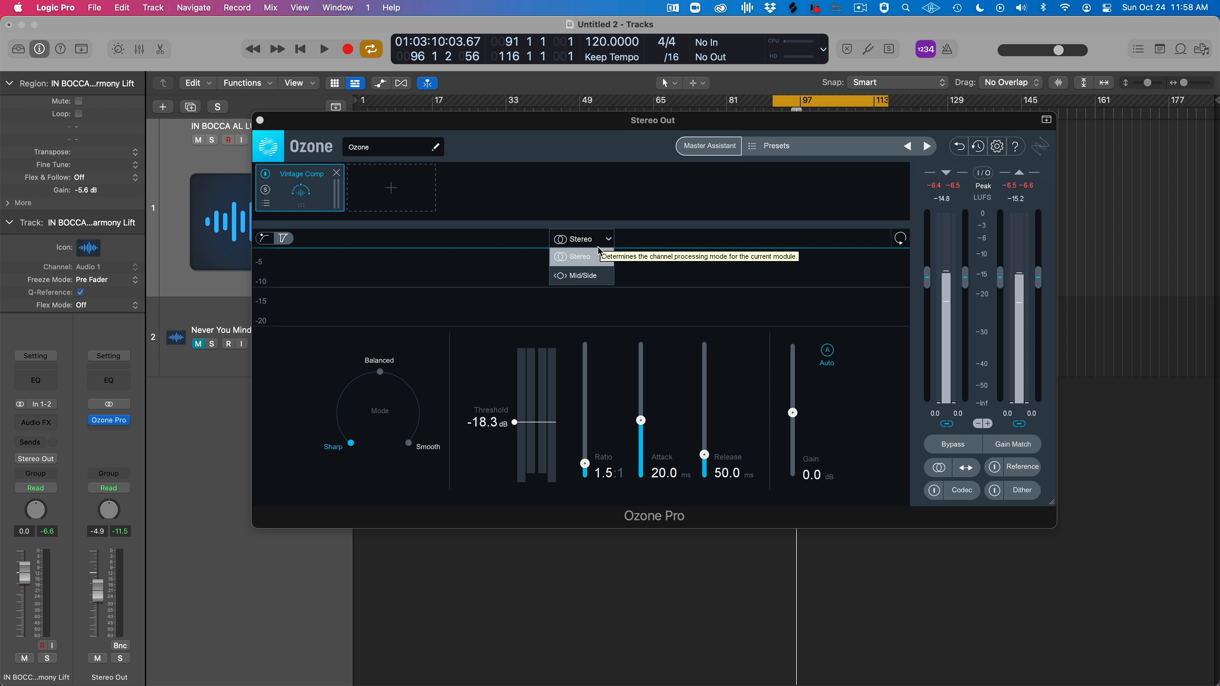
click(597, 243)
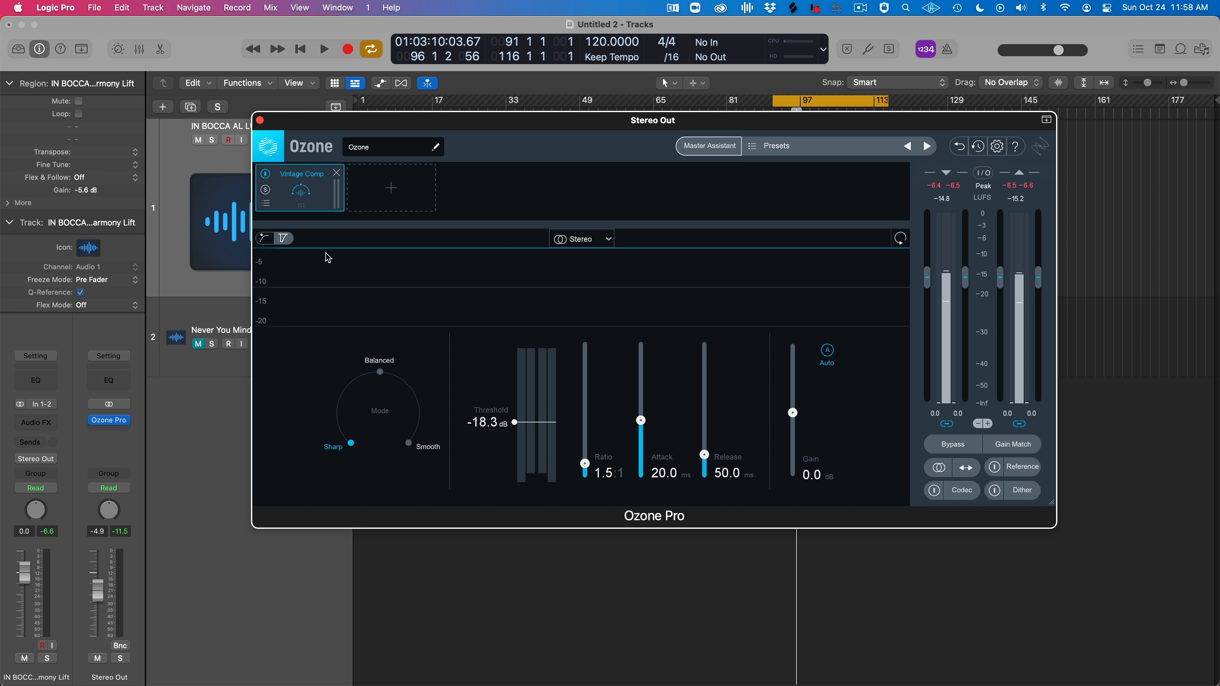
click(265, 238)
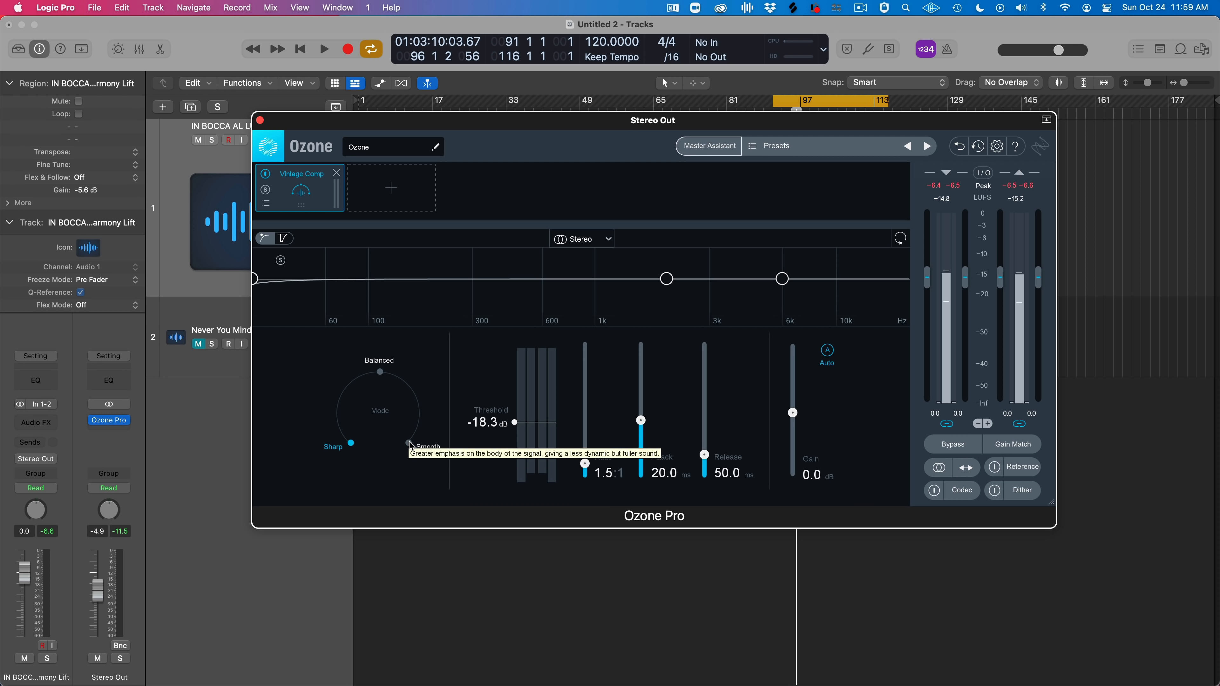
Play the loop and audition the Vintage Comp's Sharp, Balanced and Smooth modes against each other
click(379, 371)
click(409, 443)
click(351, 443)
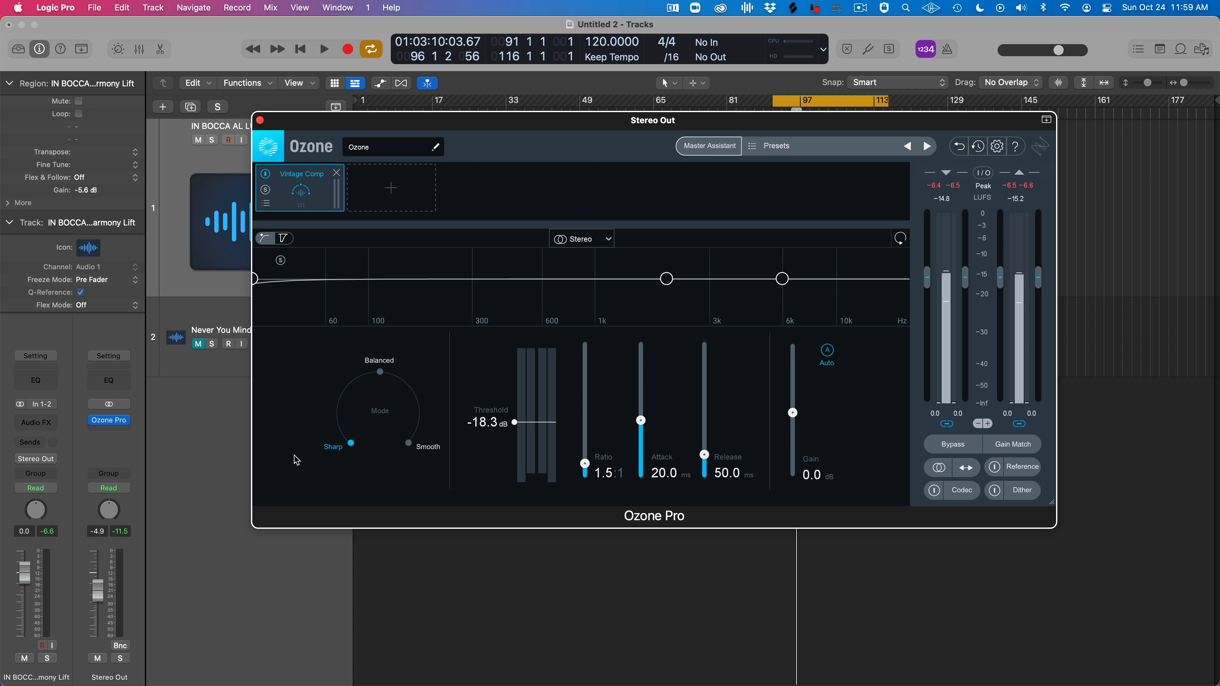
key(space)
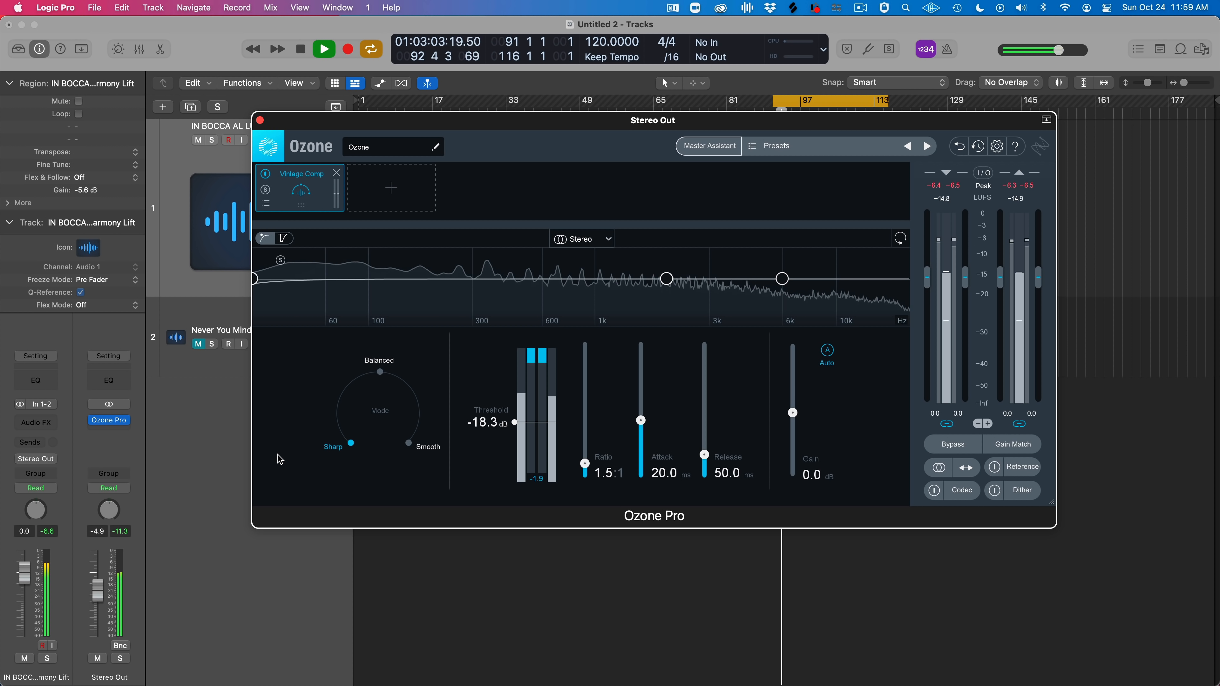
click(381, 373)
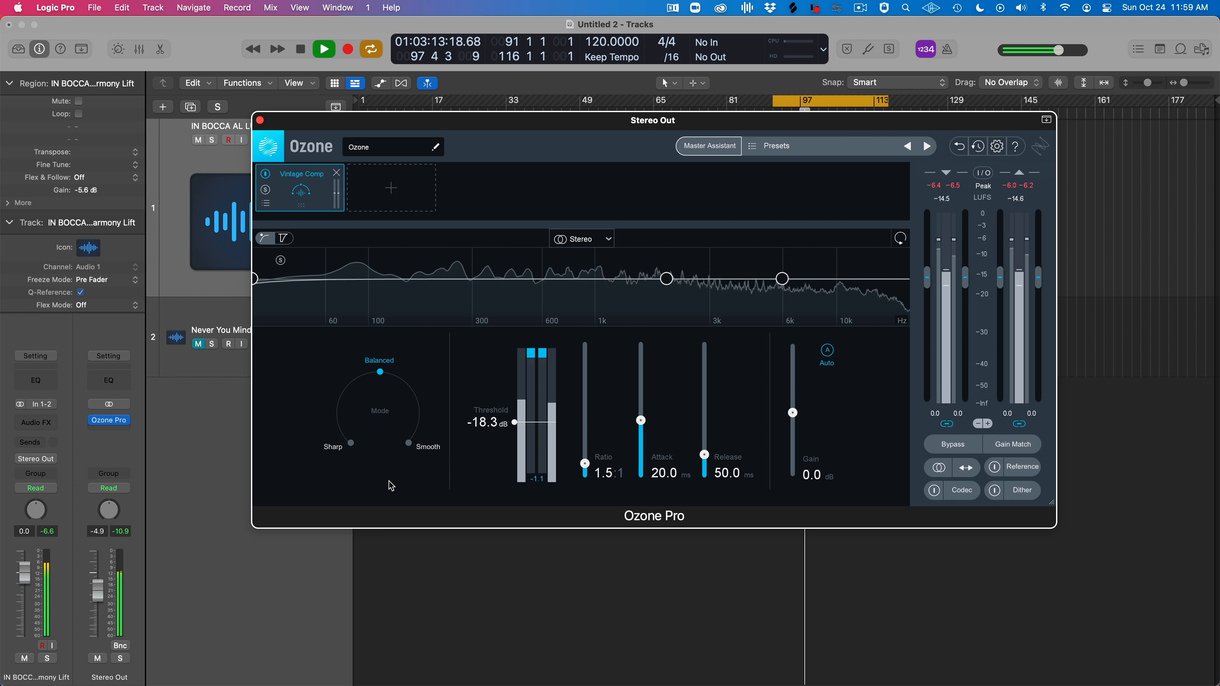
click(409, 444)
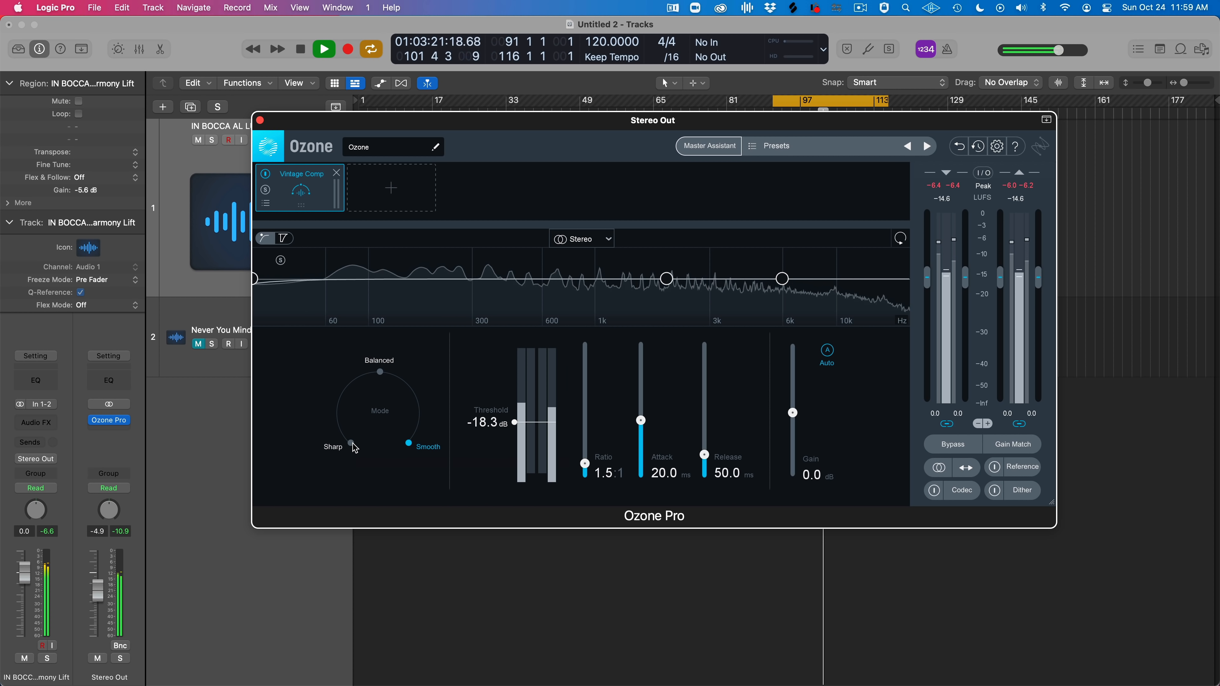
click(353, 444)
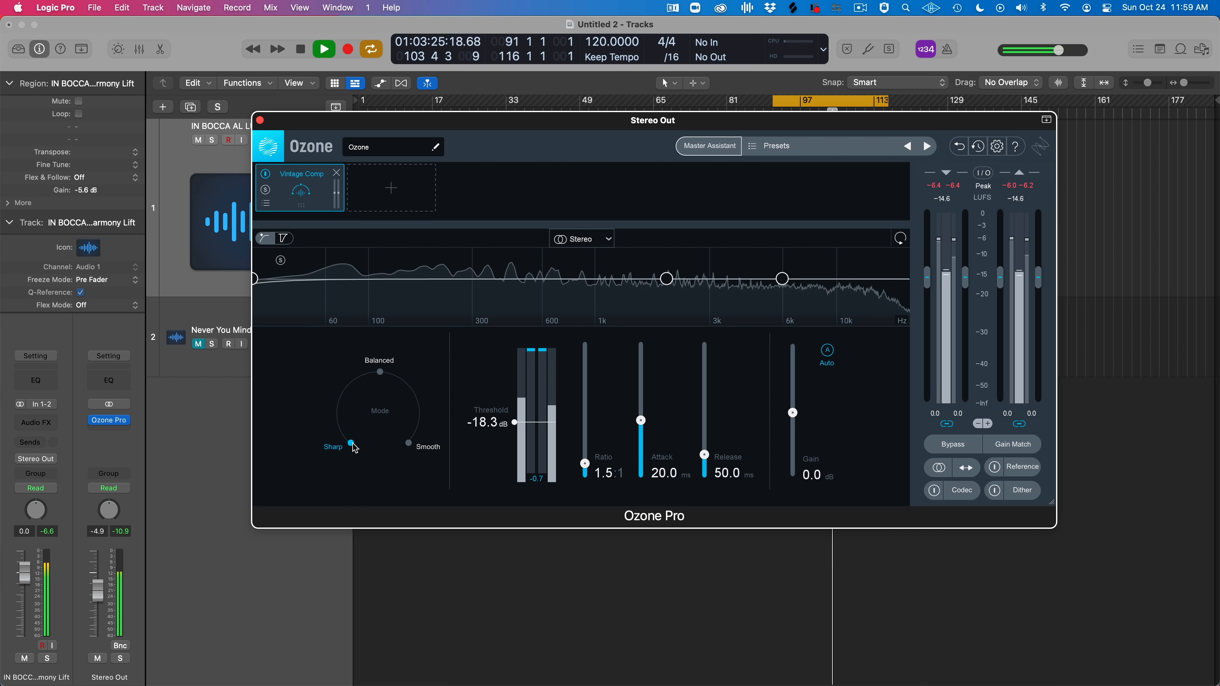
click(380, 372)
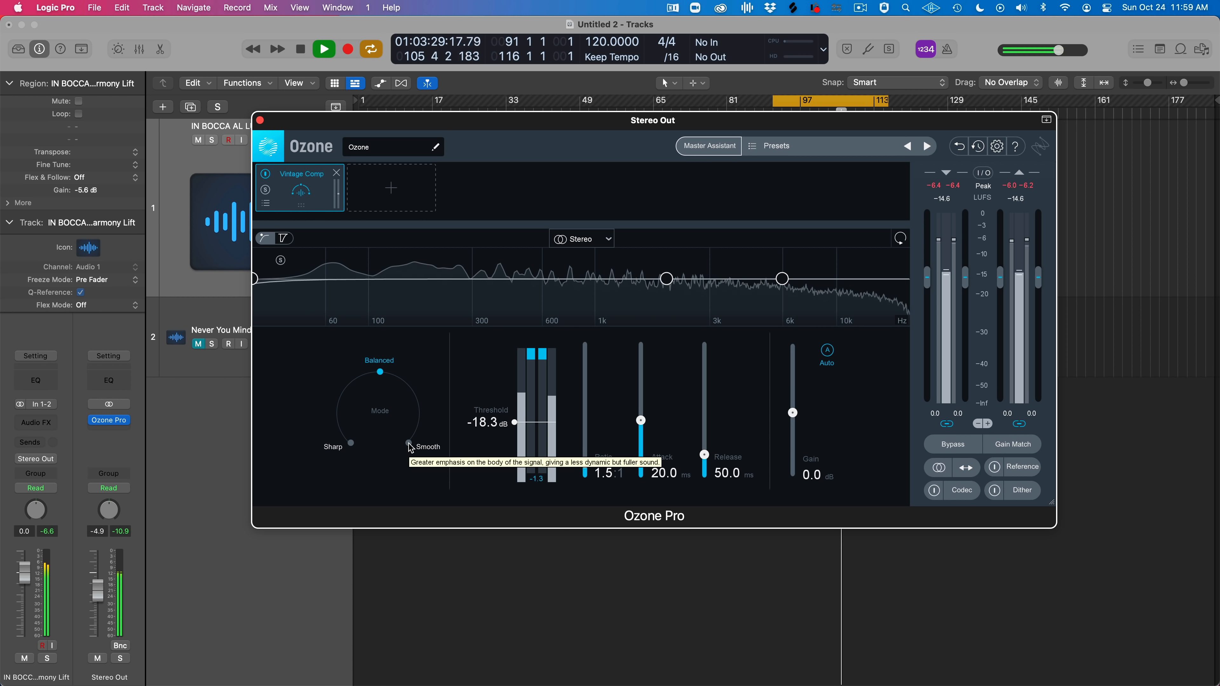
click(409, 444)
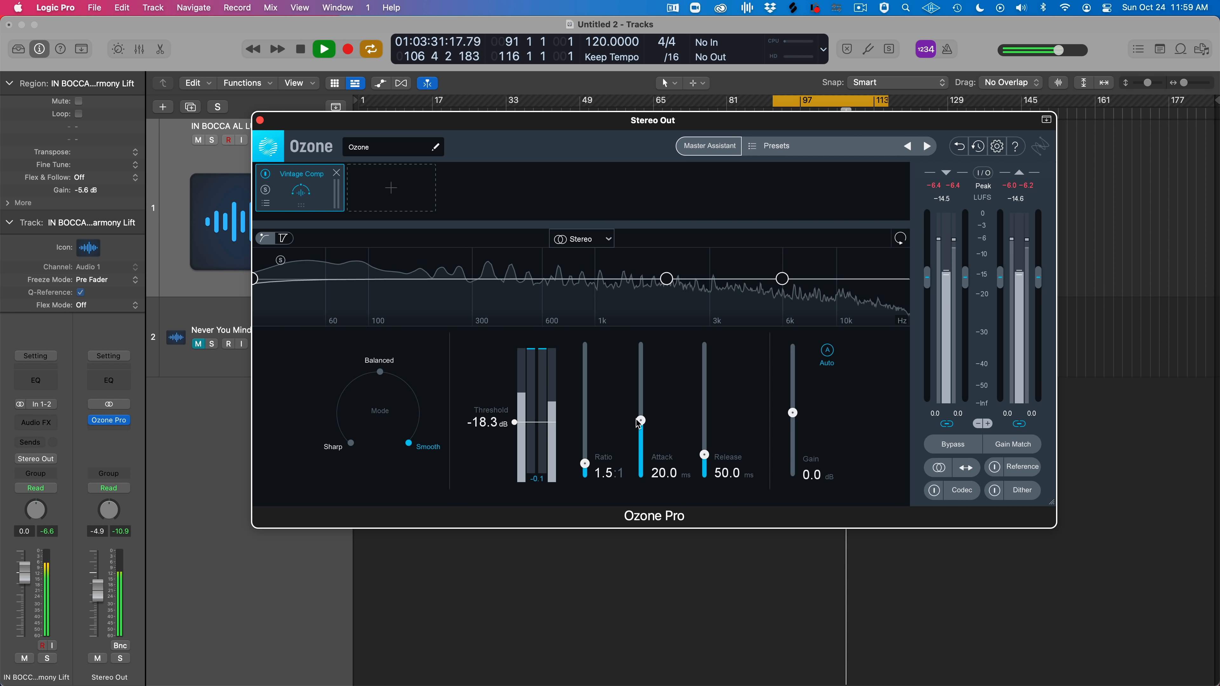
Lower the Vintage Comp threshold to -31.0 dB, compare the Balanced and Sharp modes, and stop playback on Sharp
drag(515, 426, 515, 445)
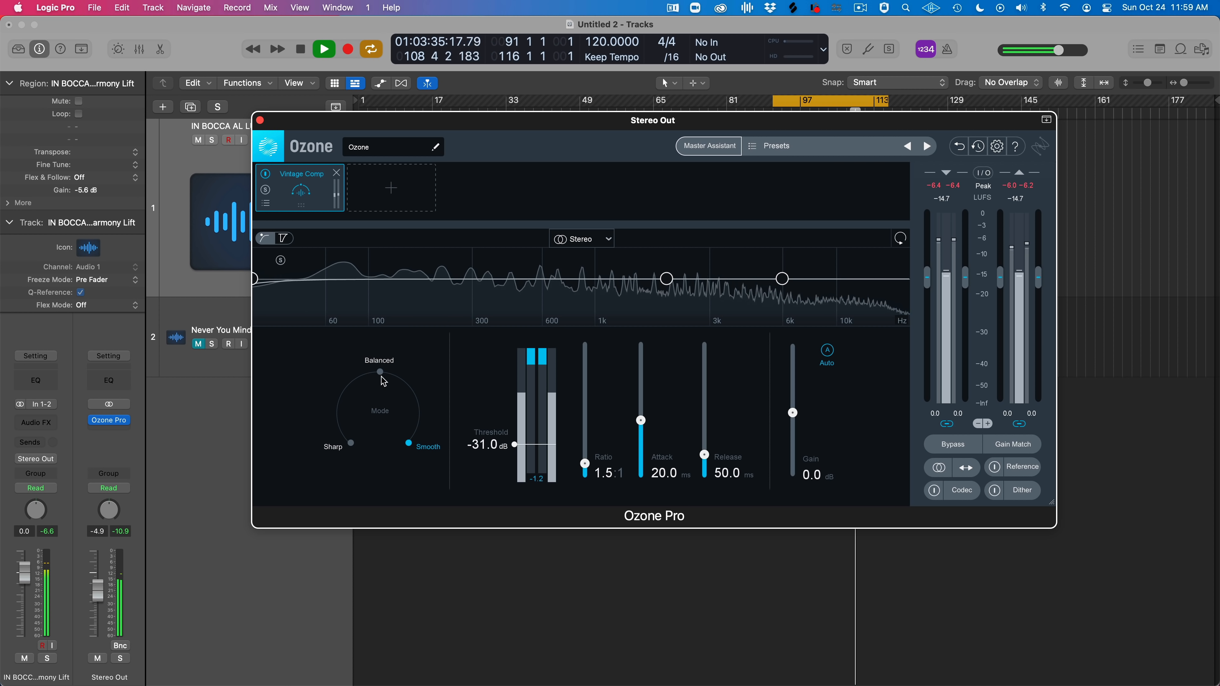
click(380, 372)
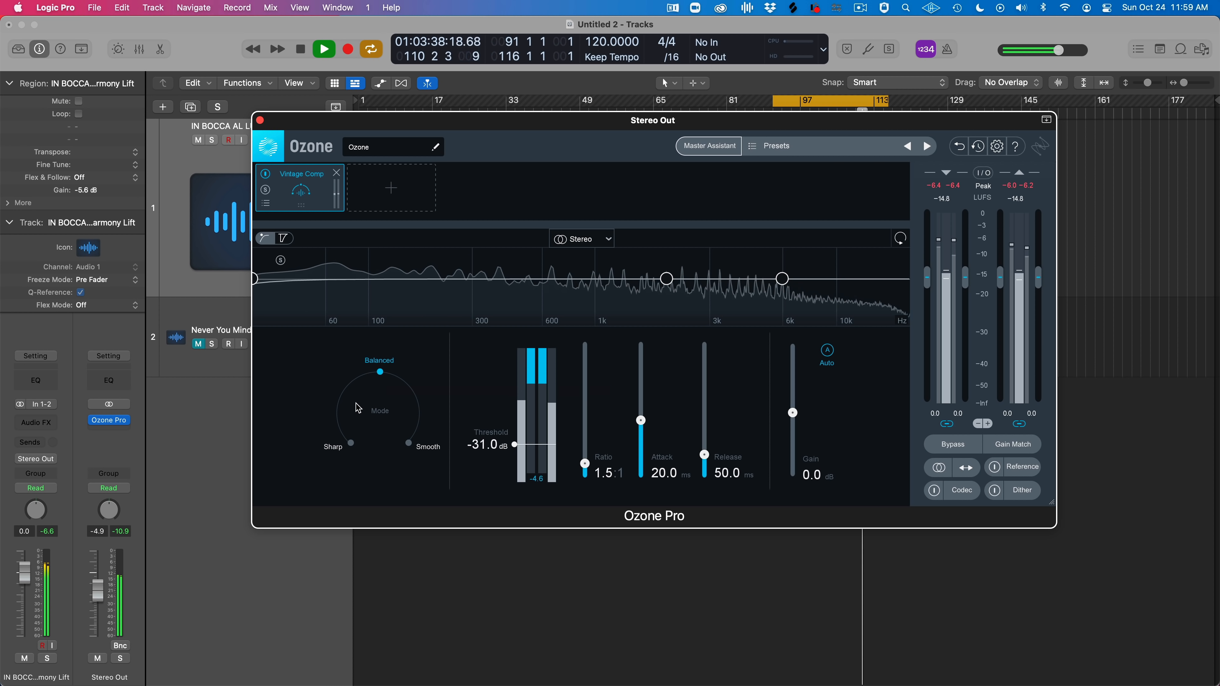
click(352, 444)
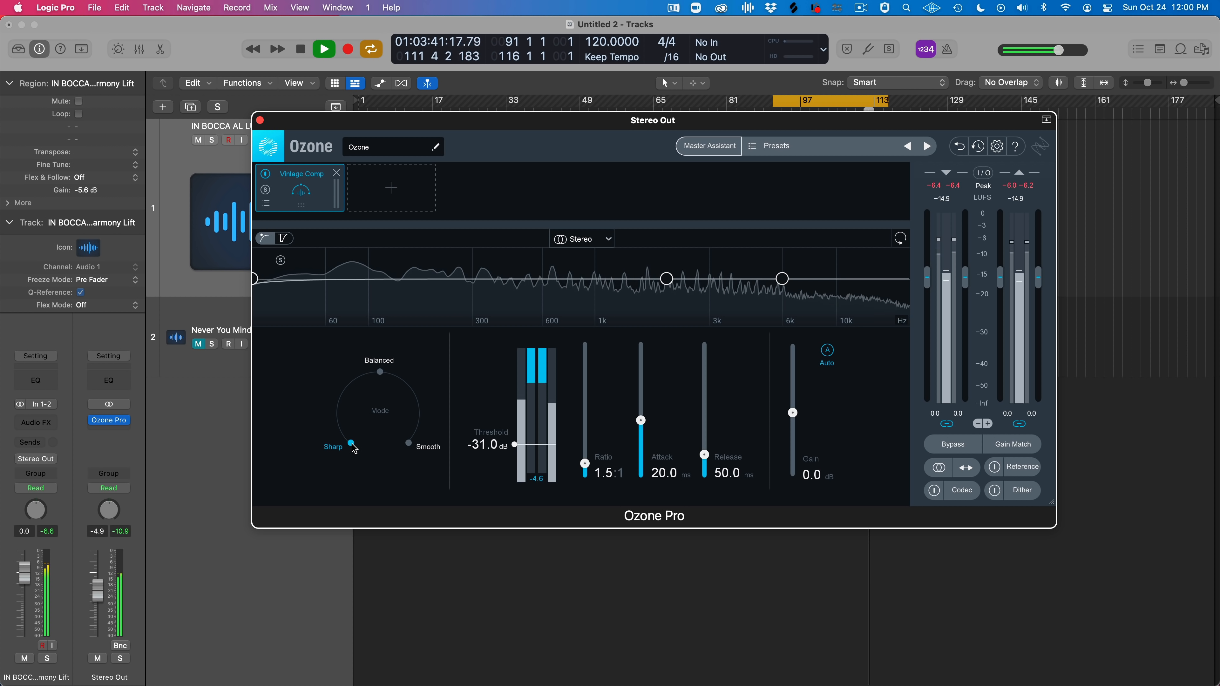
key(space)
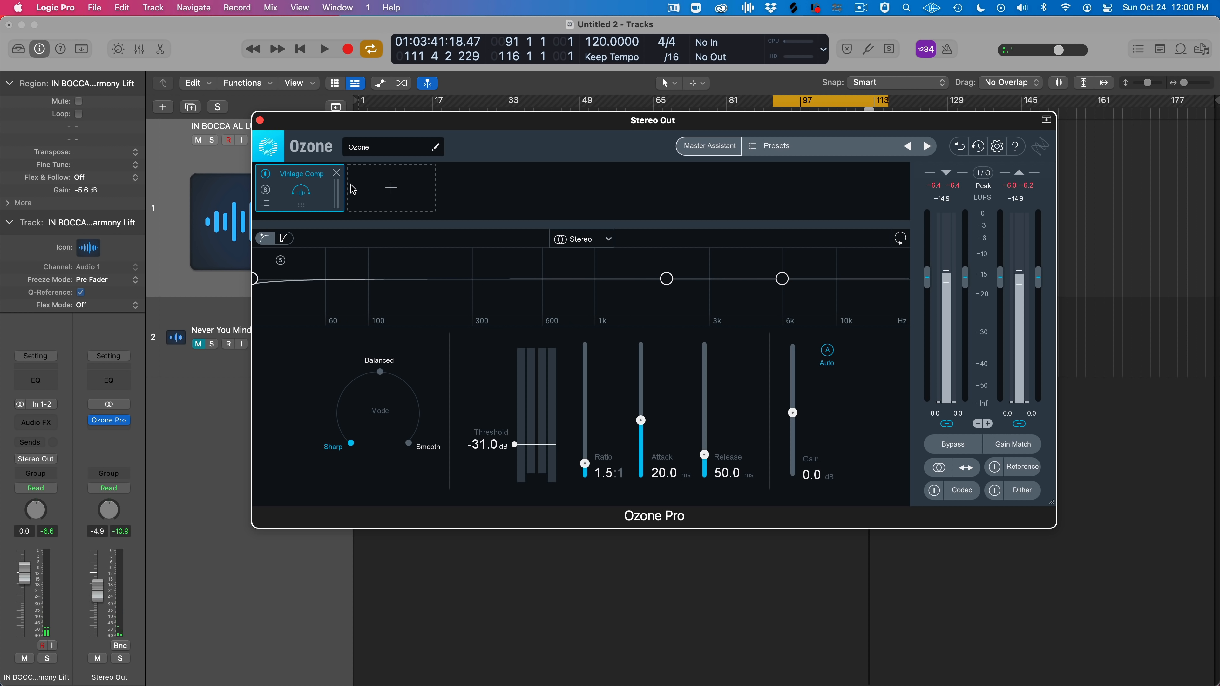
Replace the Vintage Comp module with Exciter, Vintage Tape and Low End Focus modules, in that order
click(338, 174)
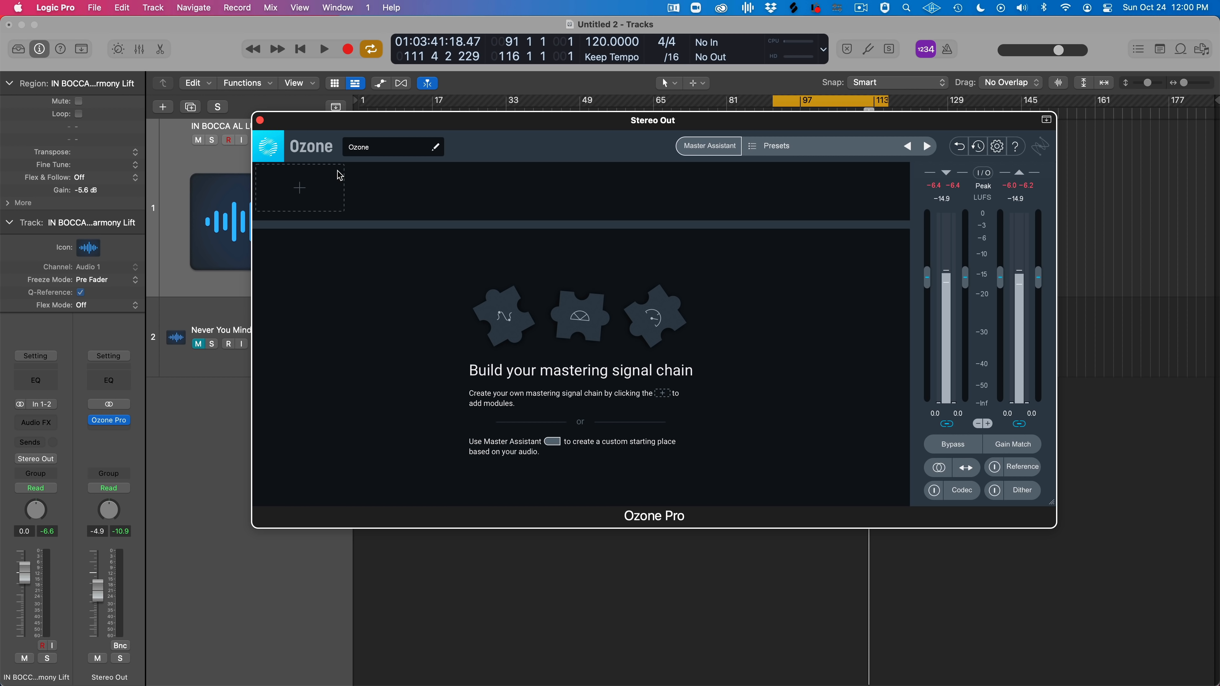
click(277, 206)
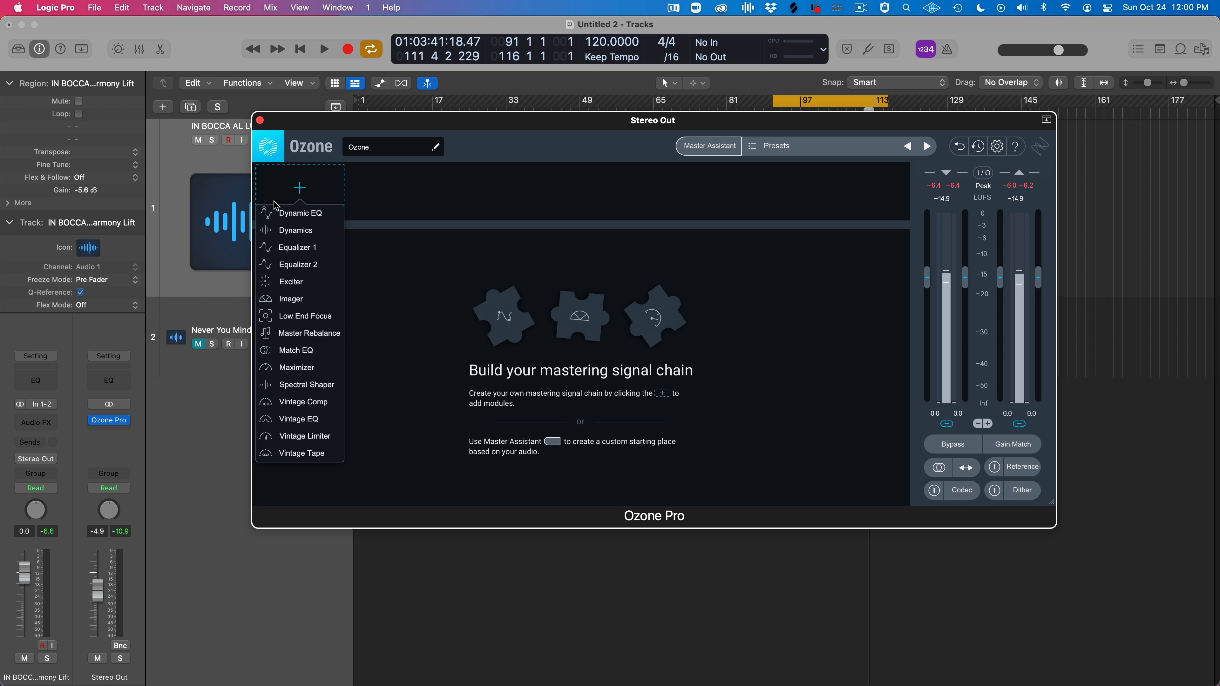
click(294, 278)
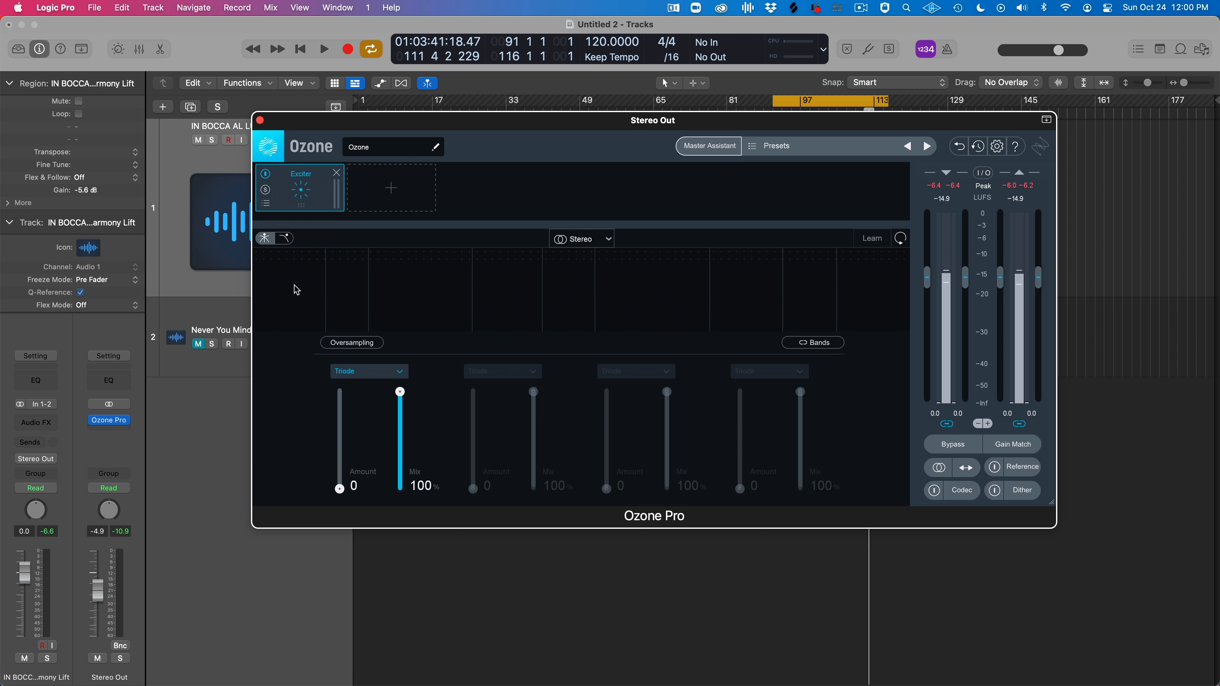
click(409, 184)
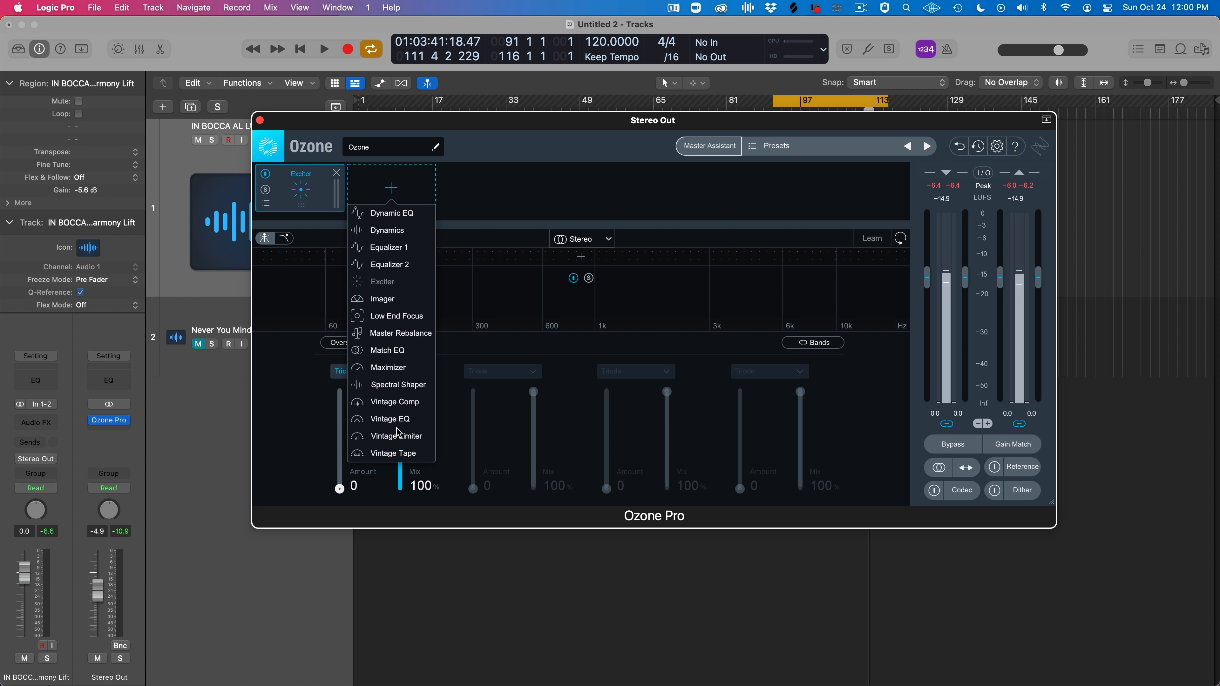
click(391, 459)
click(482, 199)
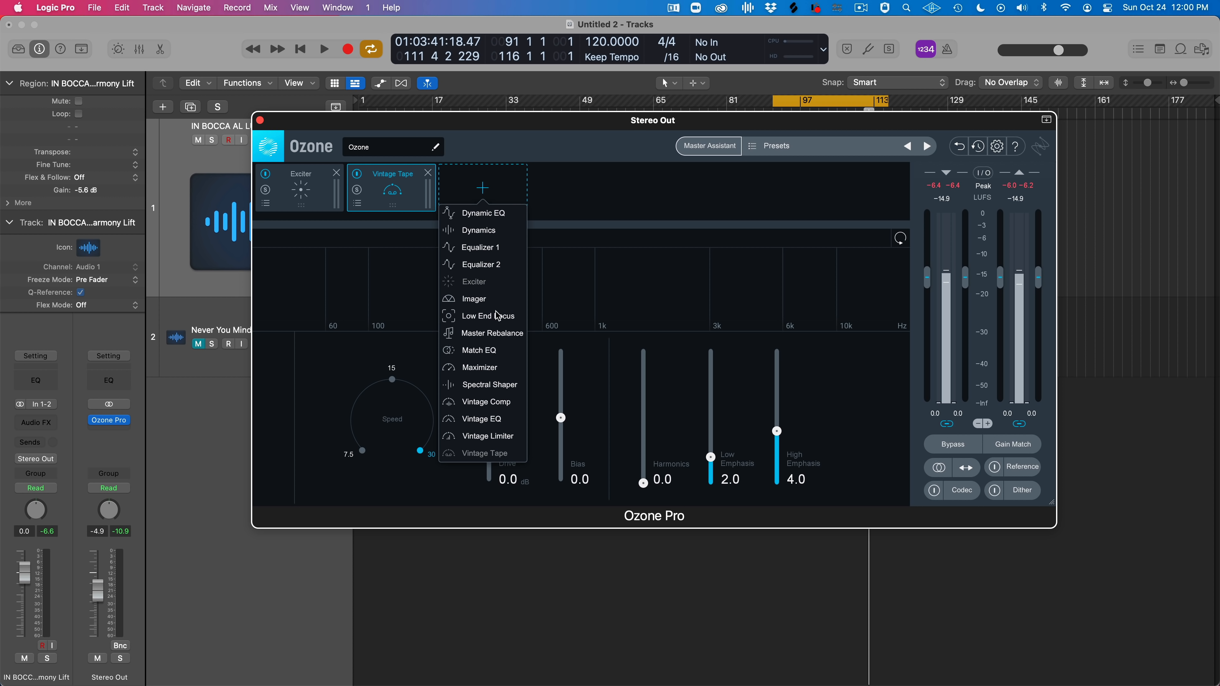
click(484, 319)
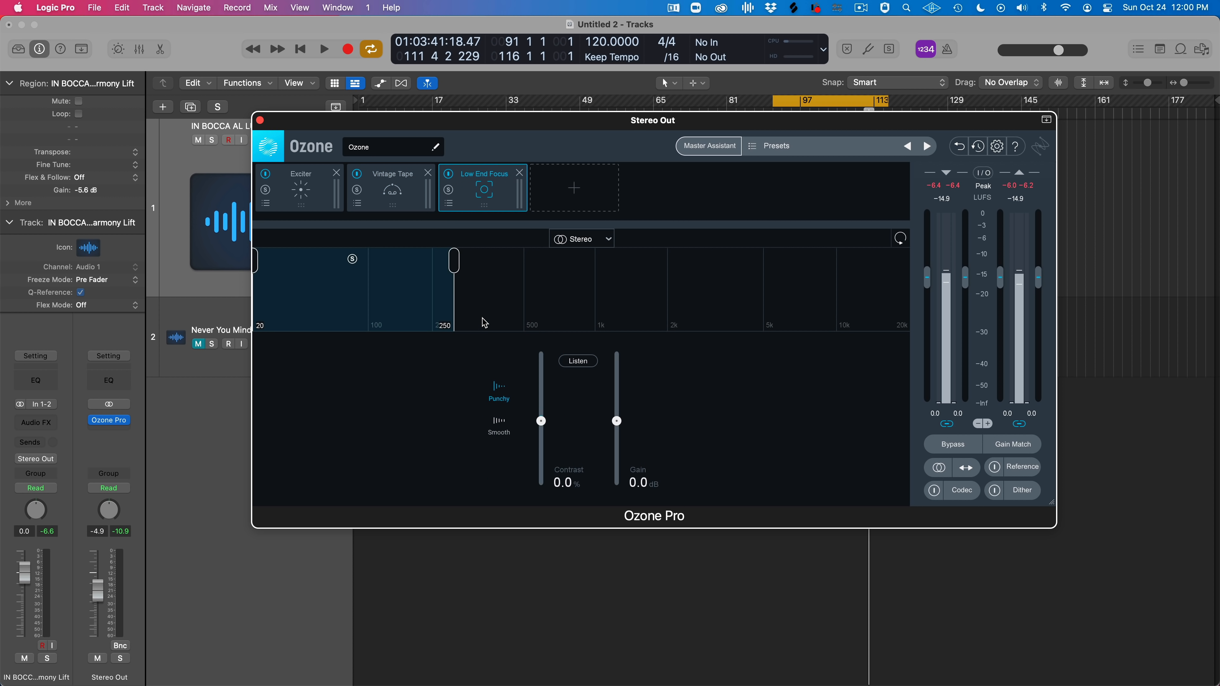
Look over the Vintage Tape and Exciter modules, including the Exciter's post filter and crossover views
click(392, 195)
click(312, 191)
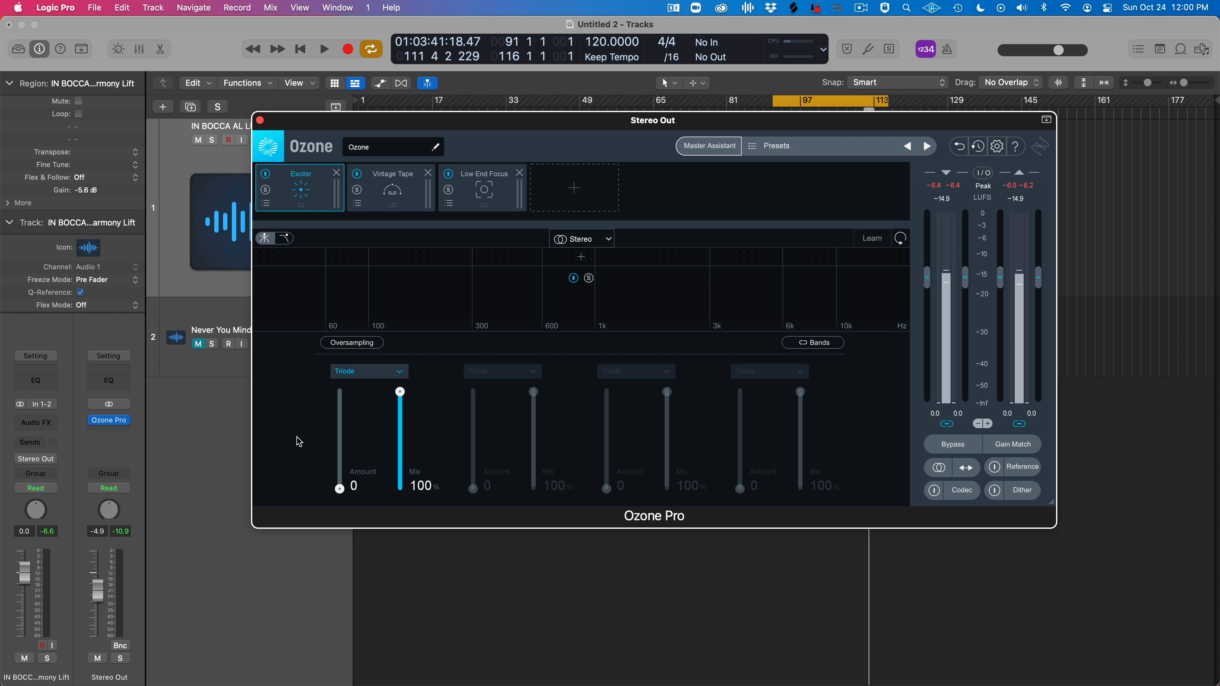
click(288, 238)
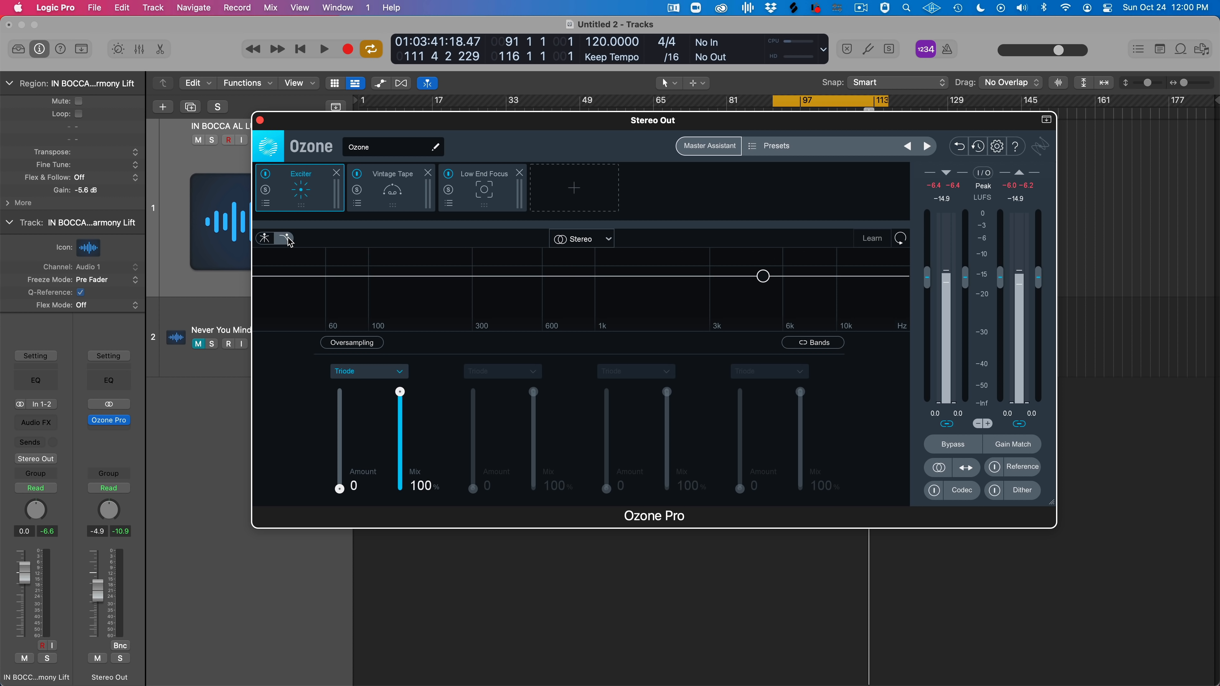
click(264, 238)
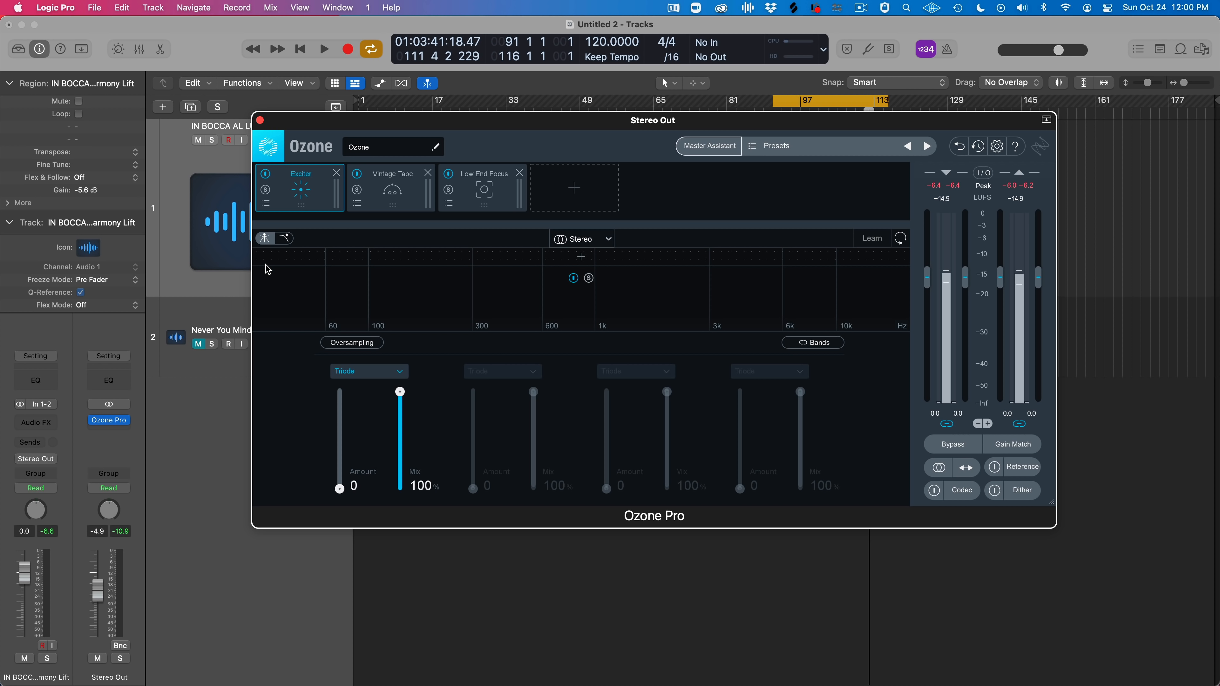
Try a 12 dB high-frequency cut with the Exciter's post filter, reset the node to default, and return to the crossover view
click(287, 238)
drag(751, 278, 615, 311)
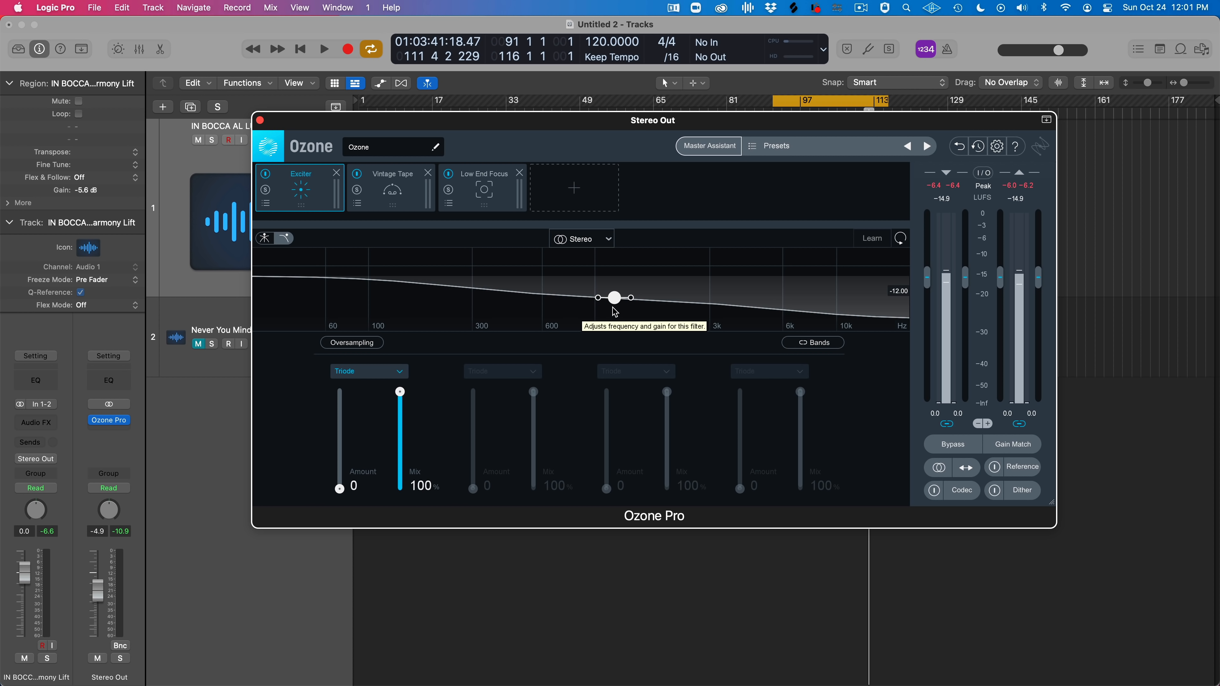
drag(613, 308, 806, 280)
alt+click(815, 286)
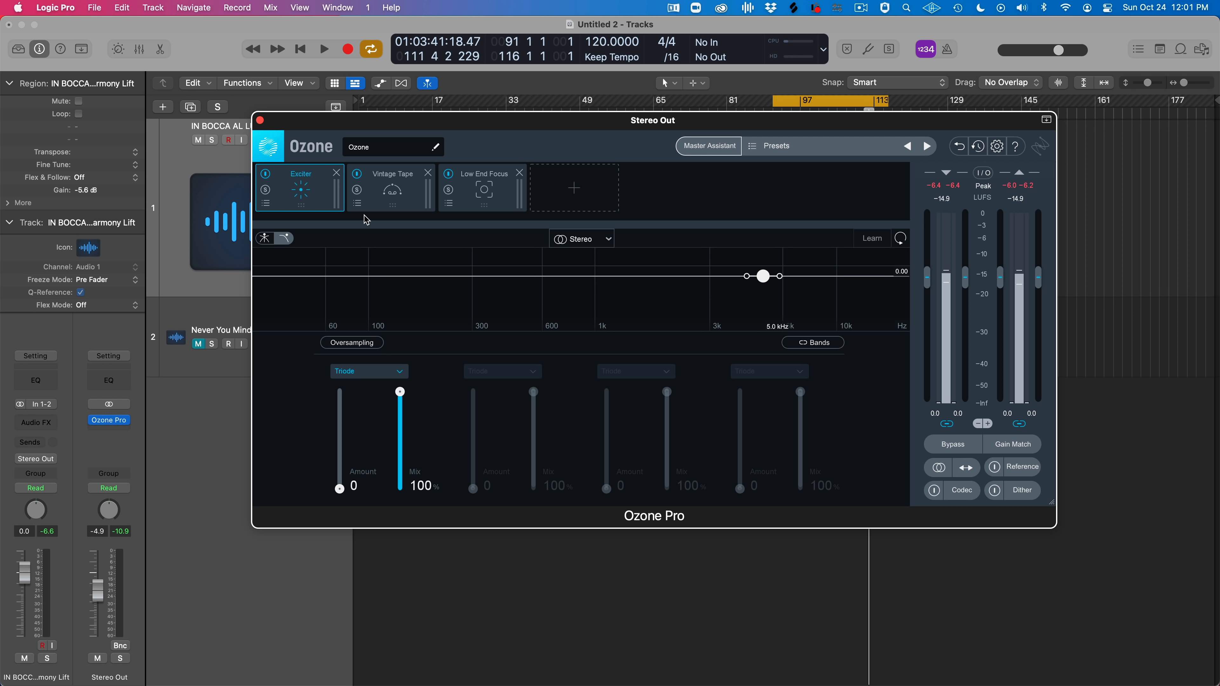
click(270, 244)
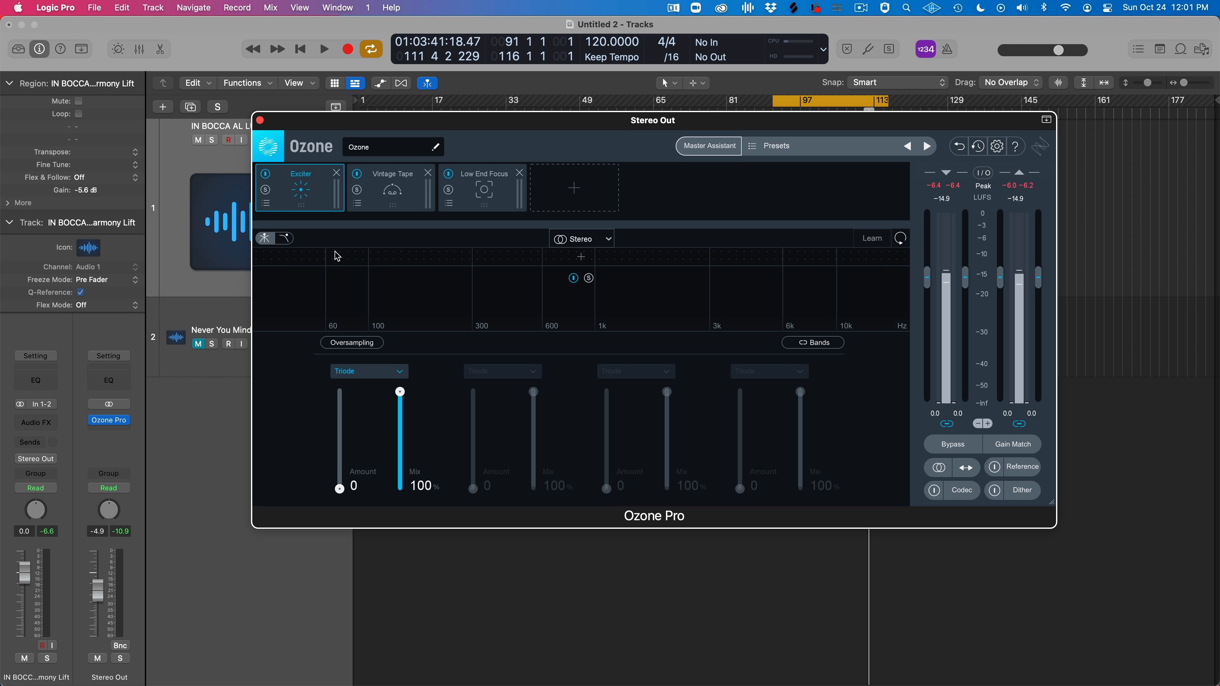
Split the Exciter into four bands with crossovers near 60 Hz, 600 Hz and 2 kHz
click(329, 257)
click(669, 256)
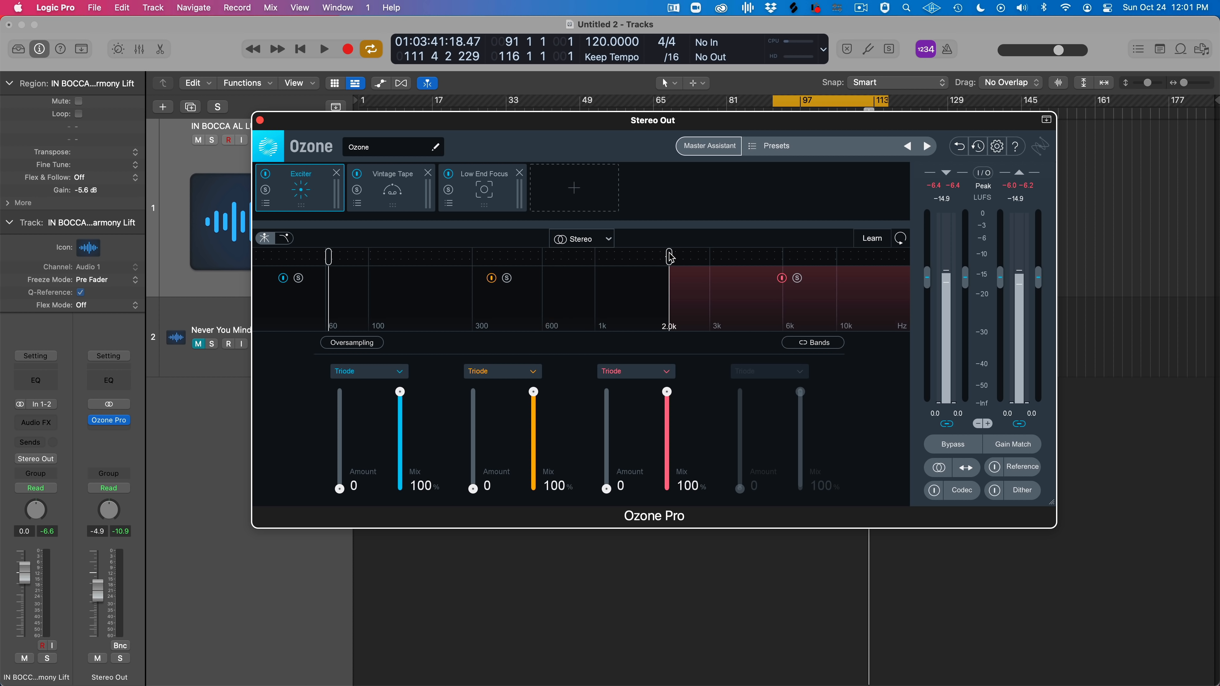
click(544, 257)
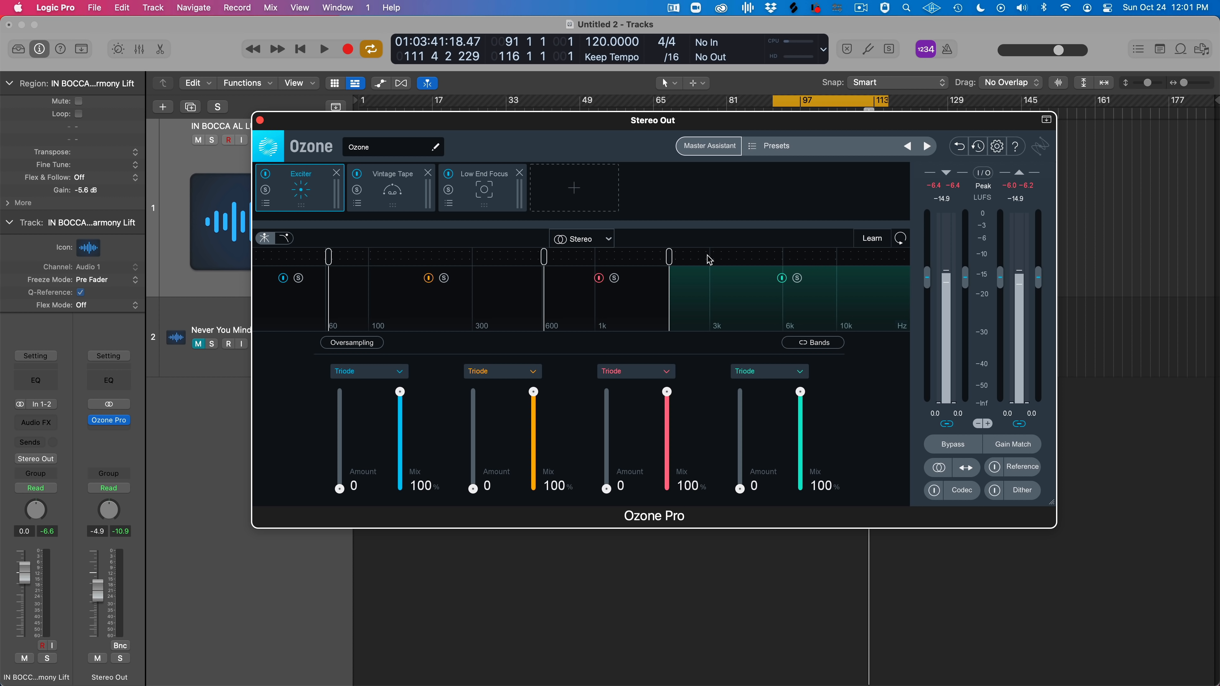
Use Learn during loop playback to set the Exciter's crossover points automatically, and stop playback
click(873, 239)
key(space)
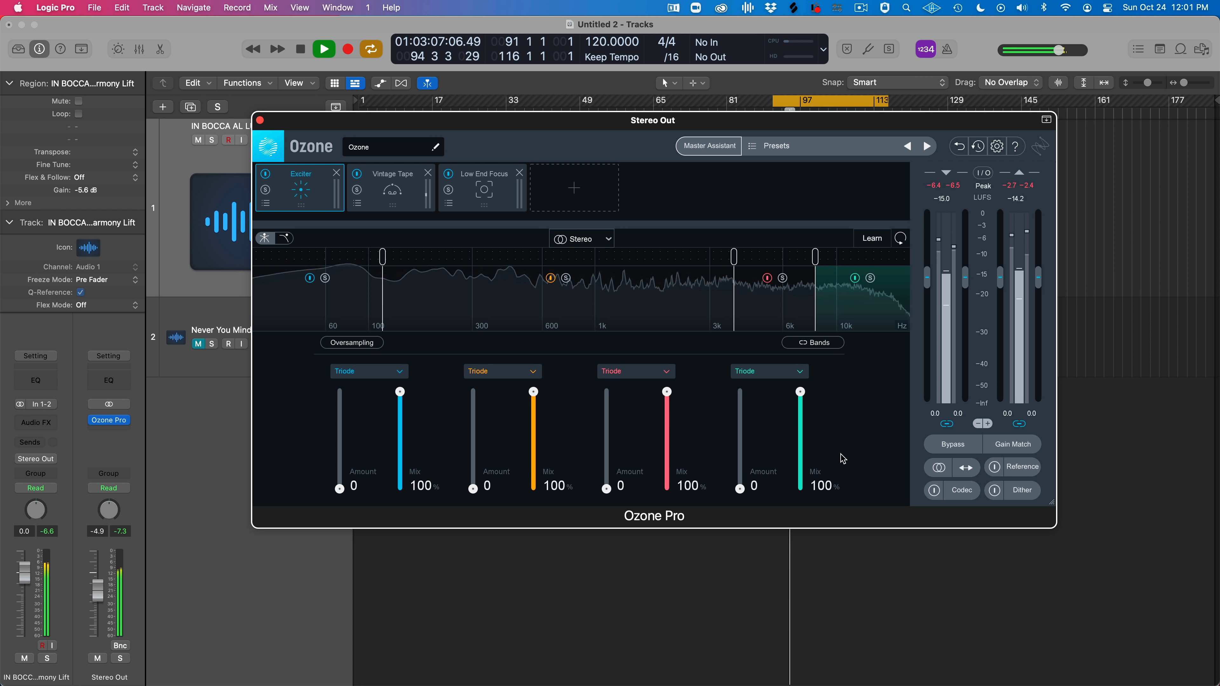
key(space)
click(593, 240)
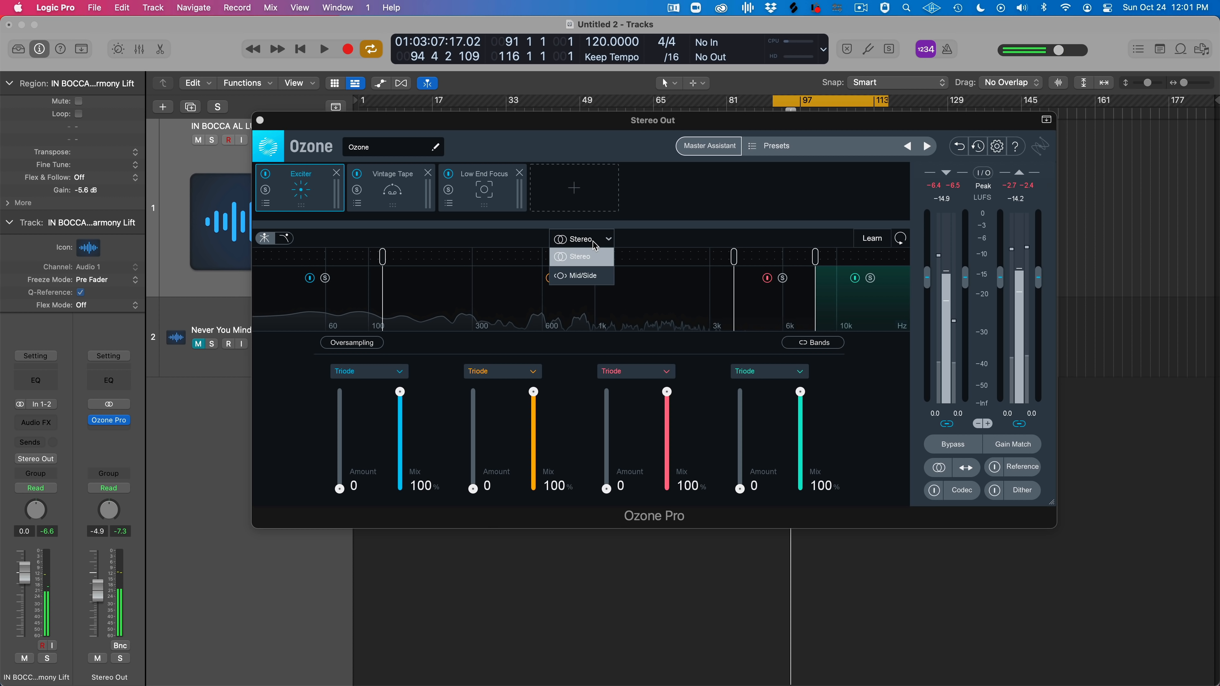
click(643, 238)
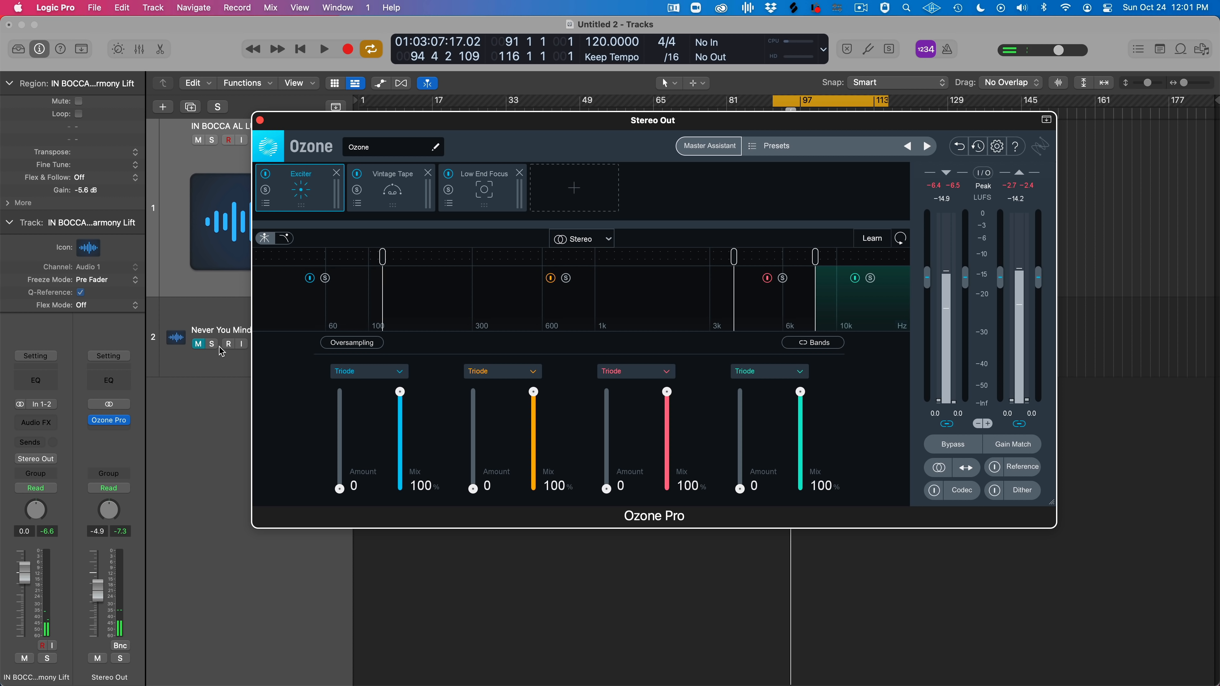
click(335, 348)
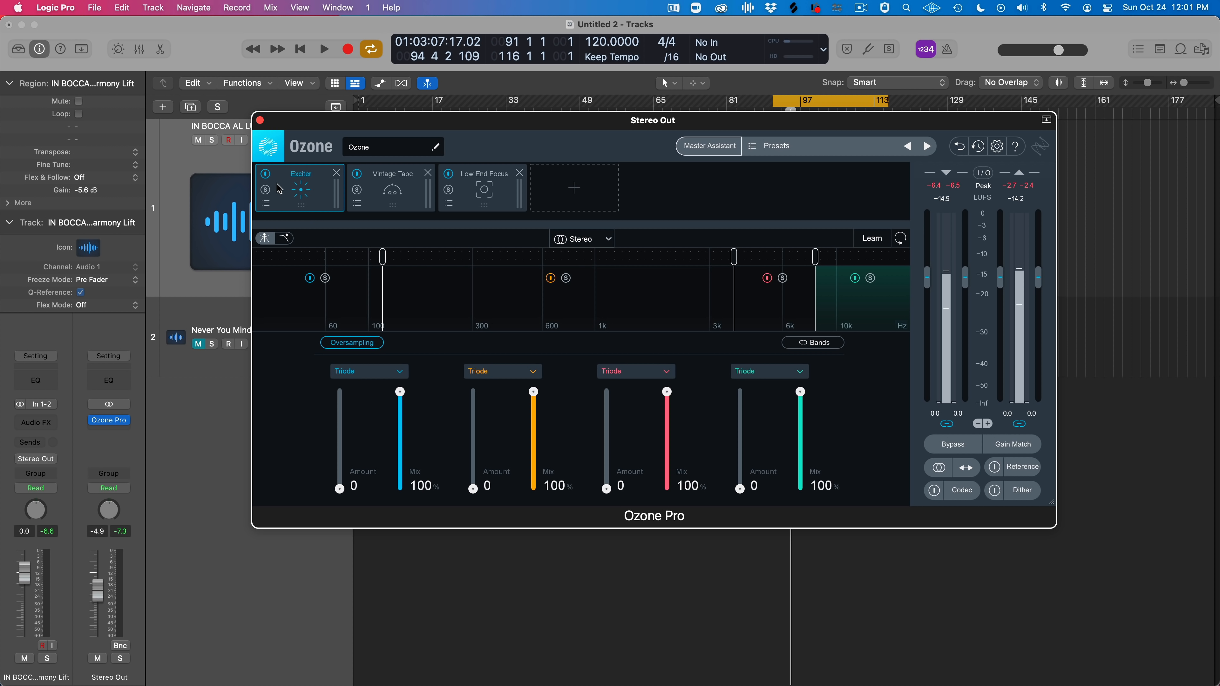
Close the Ozone Pro window, solo the Never You Mind track and mute the IN BOCCA AL LUPPO track
click(260, 120)
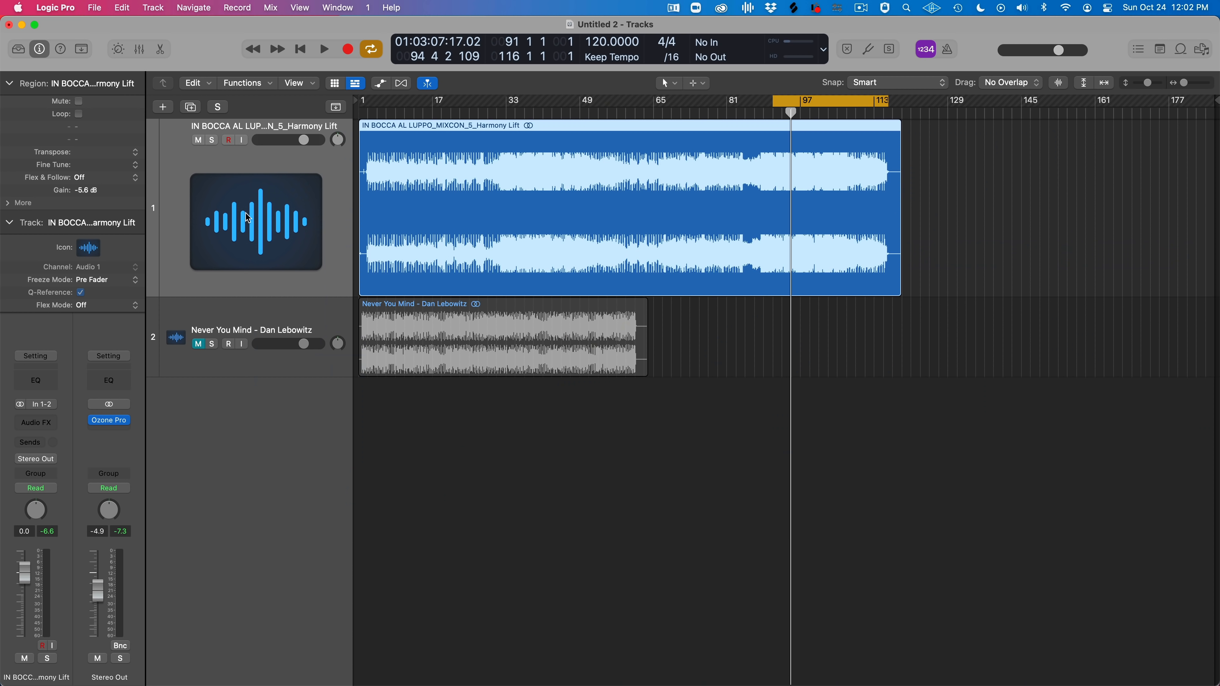
click(213, 344)
click(198, 140)
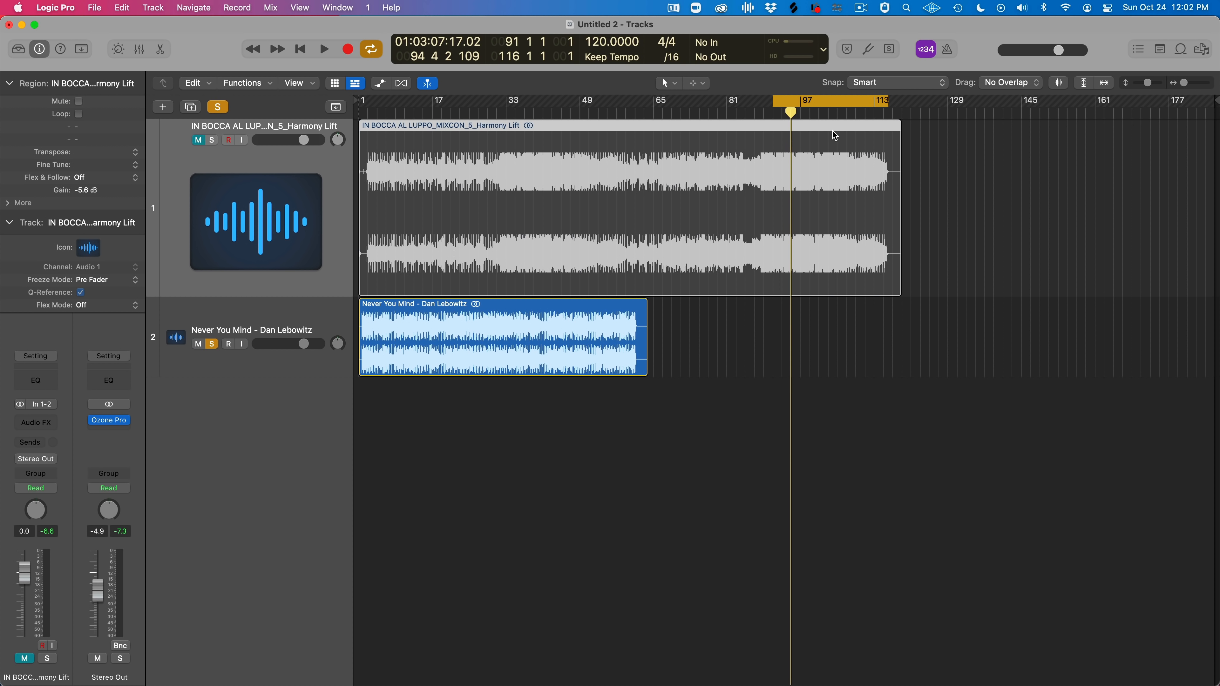
Move the cycle range to bars 16–41, audition the Never You Mind track, and reopen Ozone Pro on the Stereo Out
drag(822, 102, 475, 102)
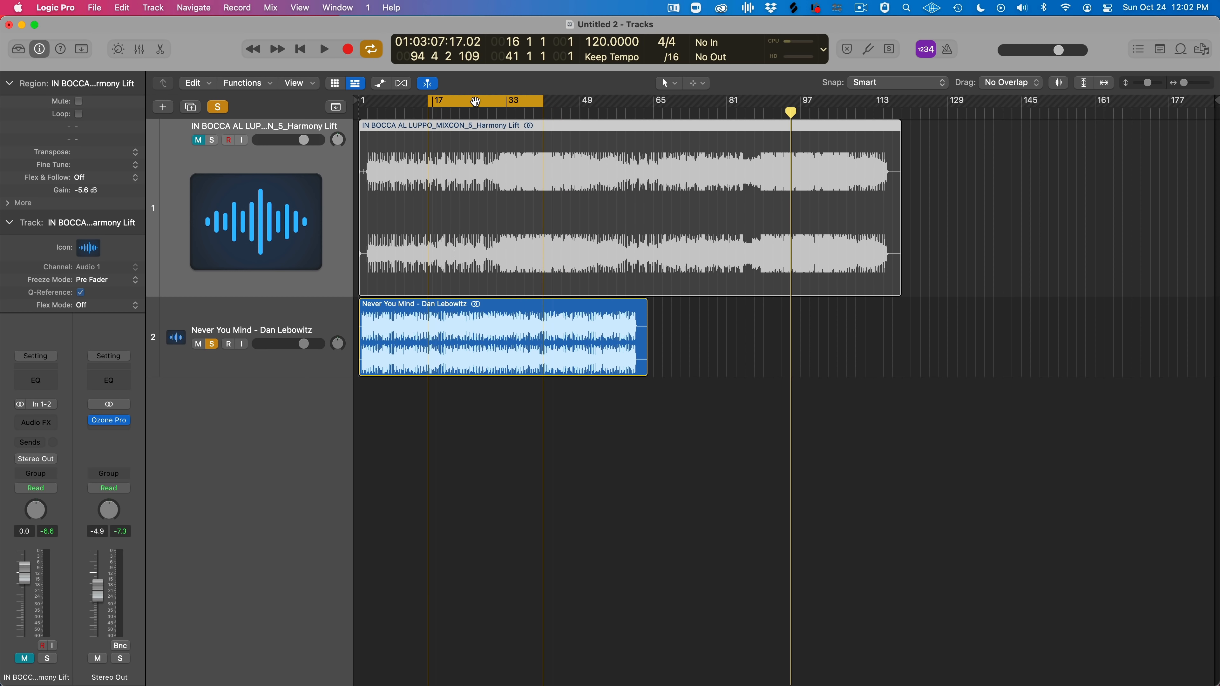
key(space)
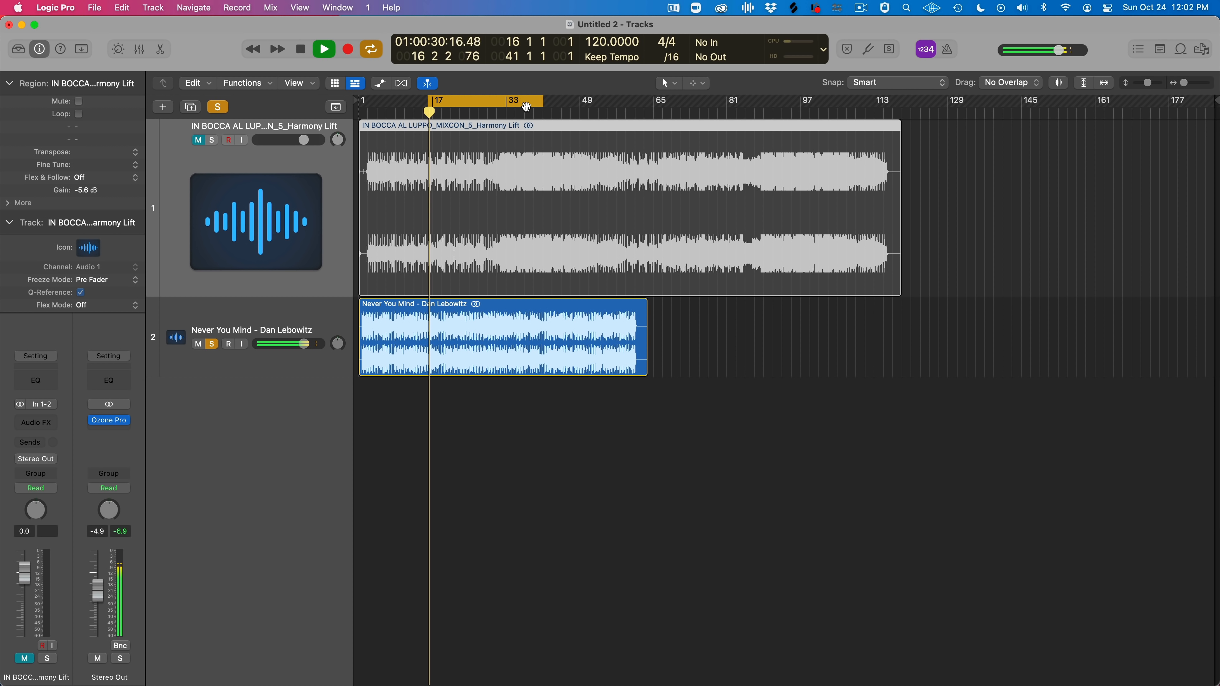
click(212, 323)
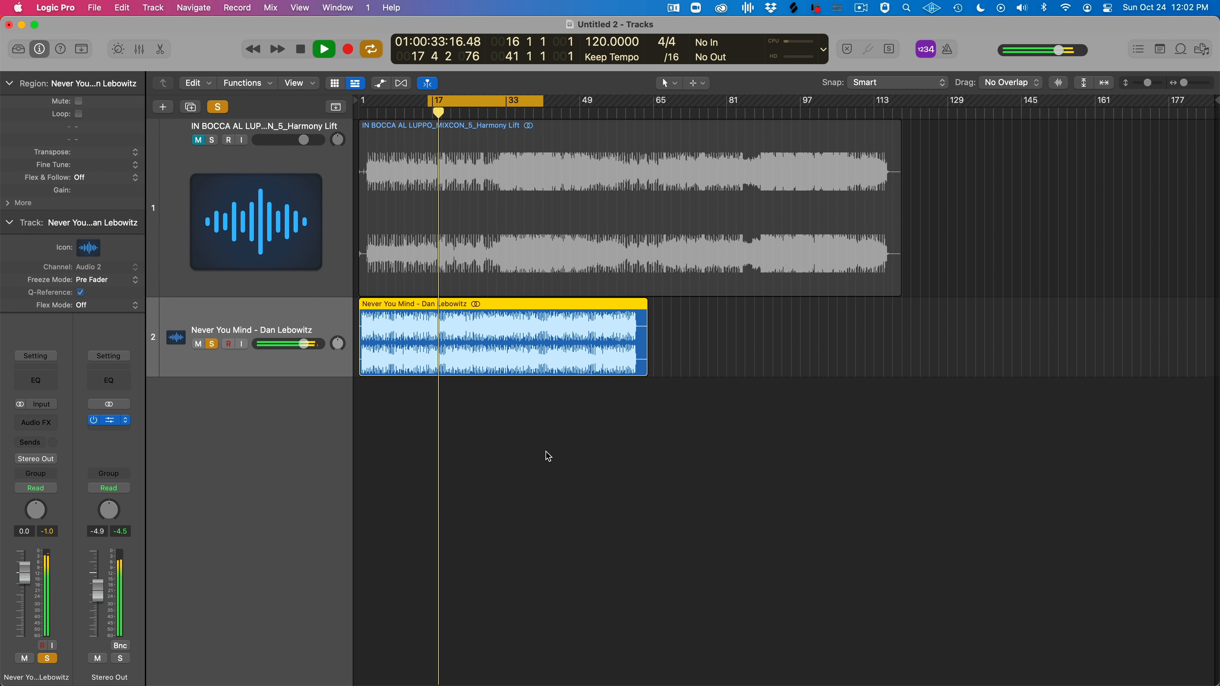
key(space)
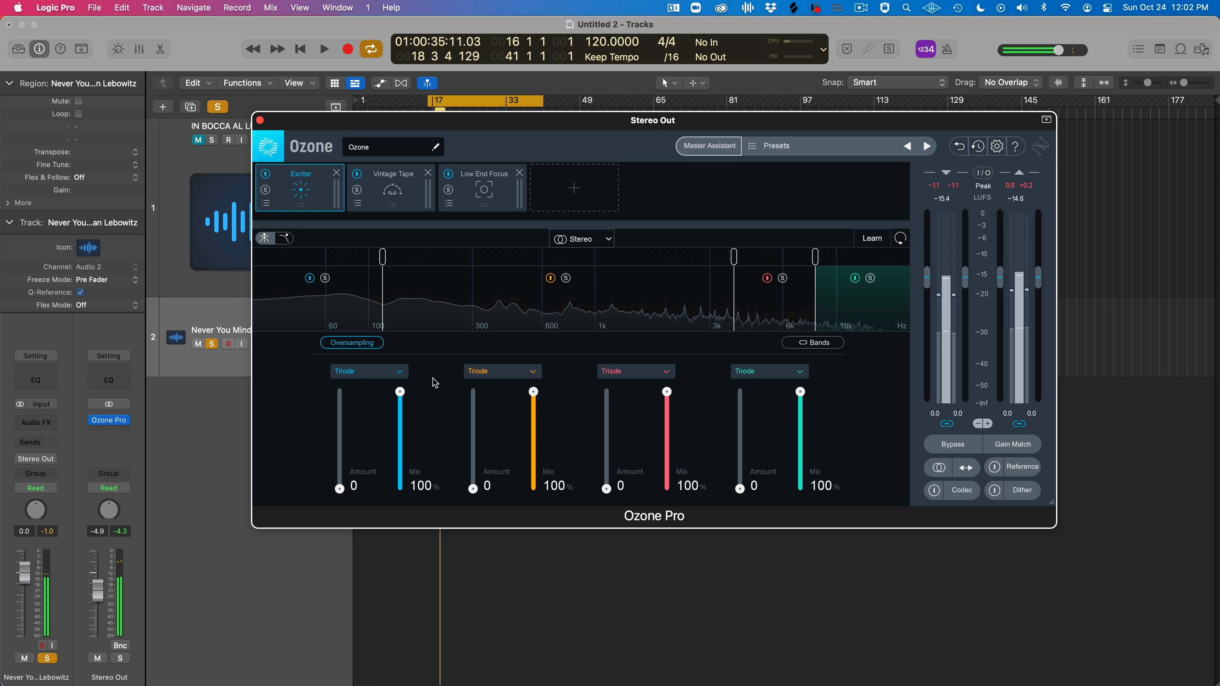
Remove the Exciter's extra bands until only the red one remains, and set it to Analog mode
click(266, 322)
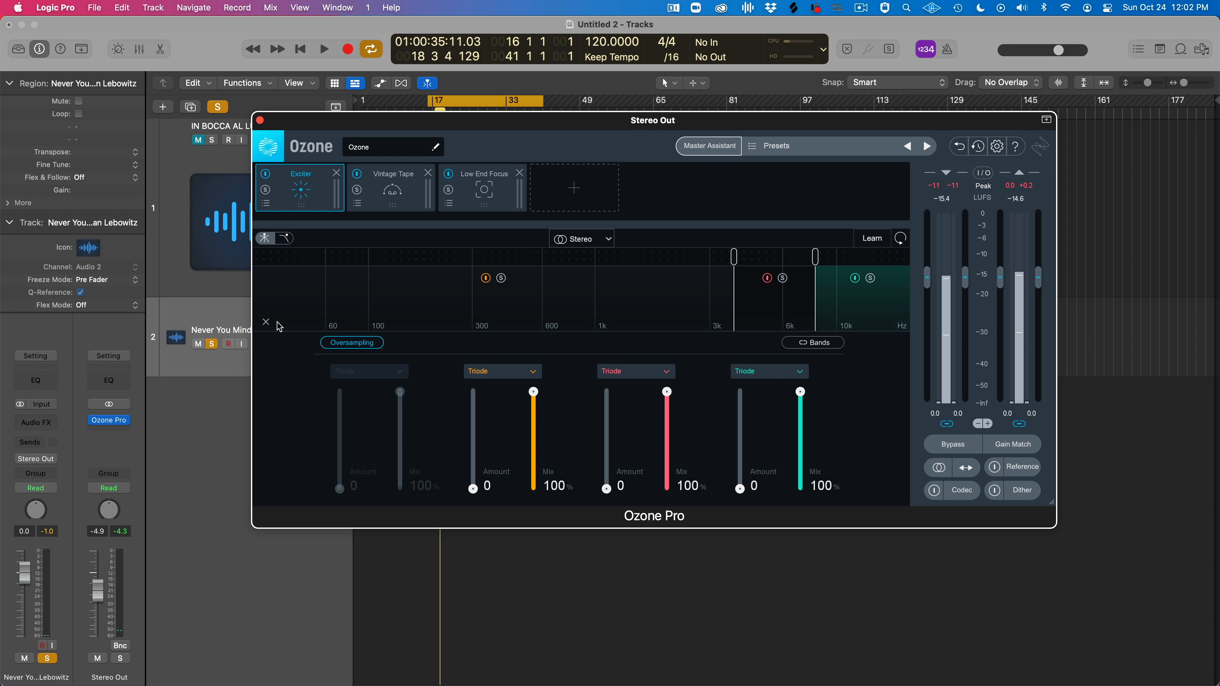
click(266, 321)
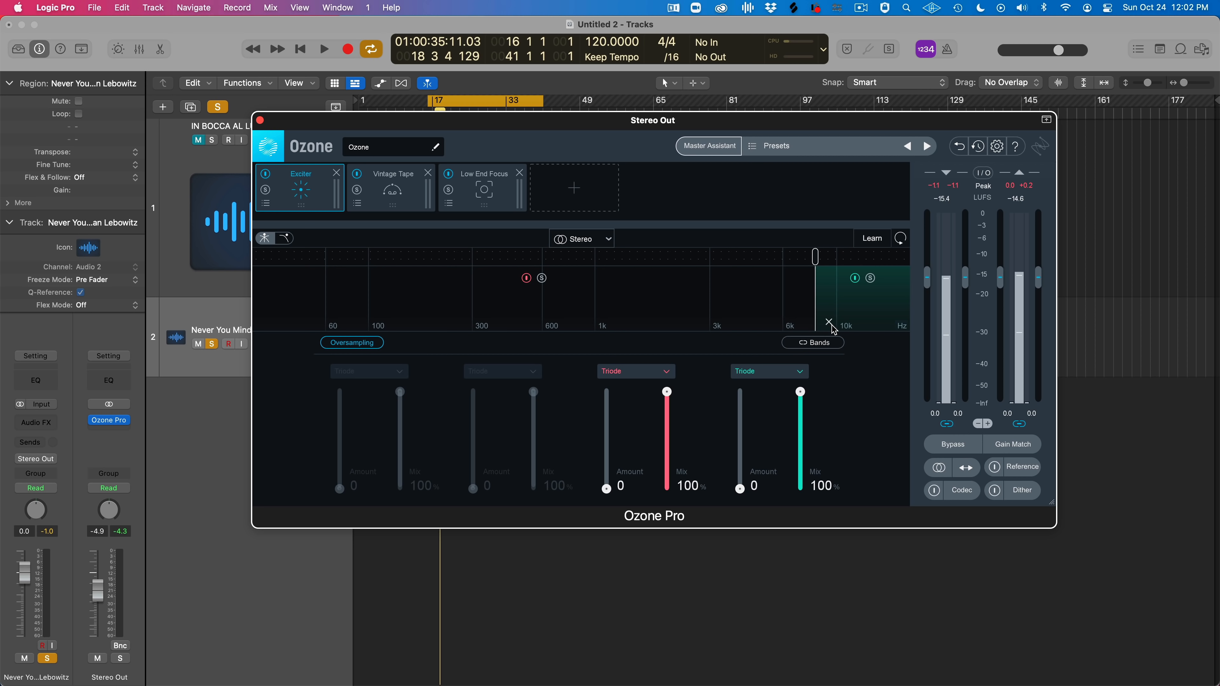
click(827, 322)
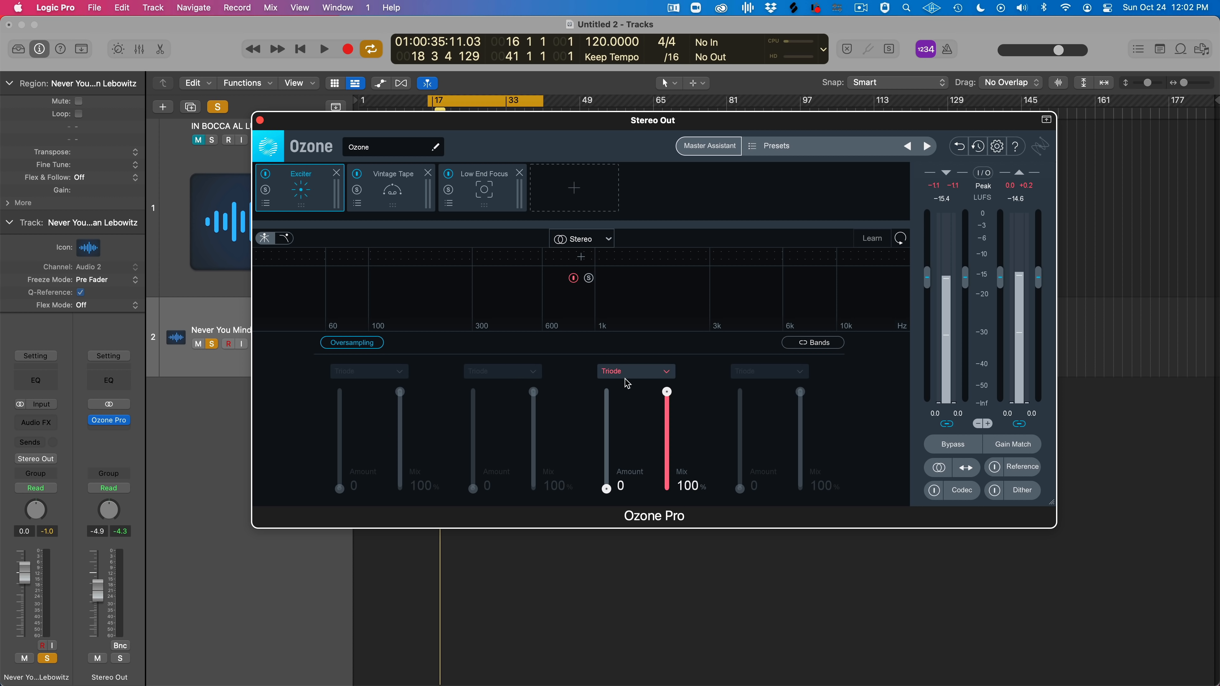
click(639, 373)
click(637, 389)
Try the Analog band with Mix at 0% and Amount at 11.4, and reset them to 100% and 0
drag(667, 393, 667, 515)
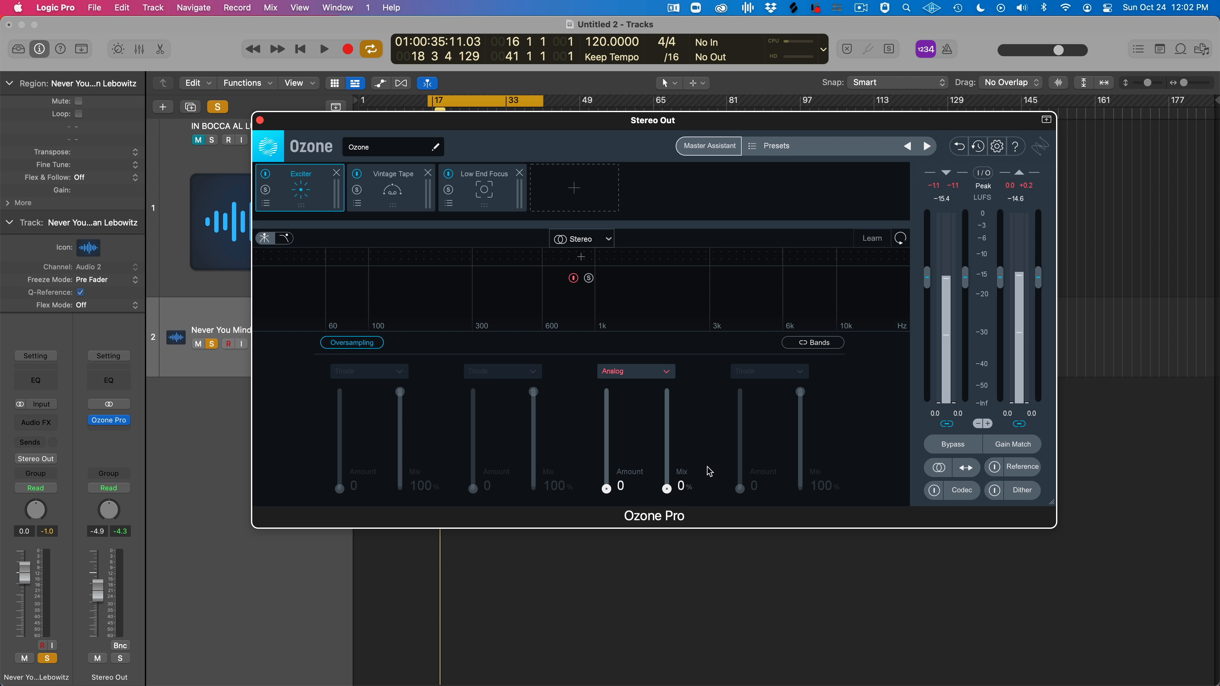
drag(605, 493, 604, 417)
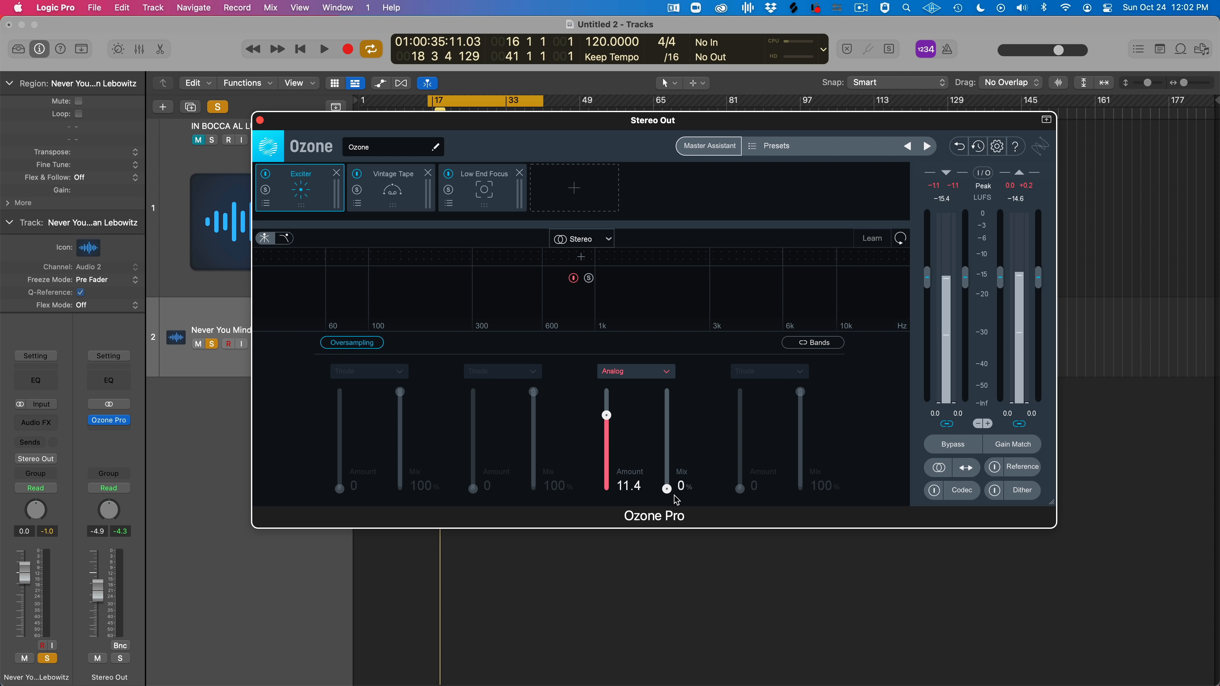
drag(667, 489, 606, 486)
drag(666, 441, 608, 485)
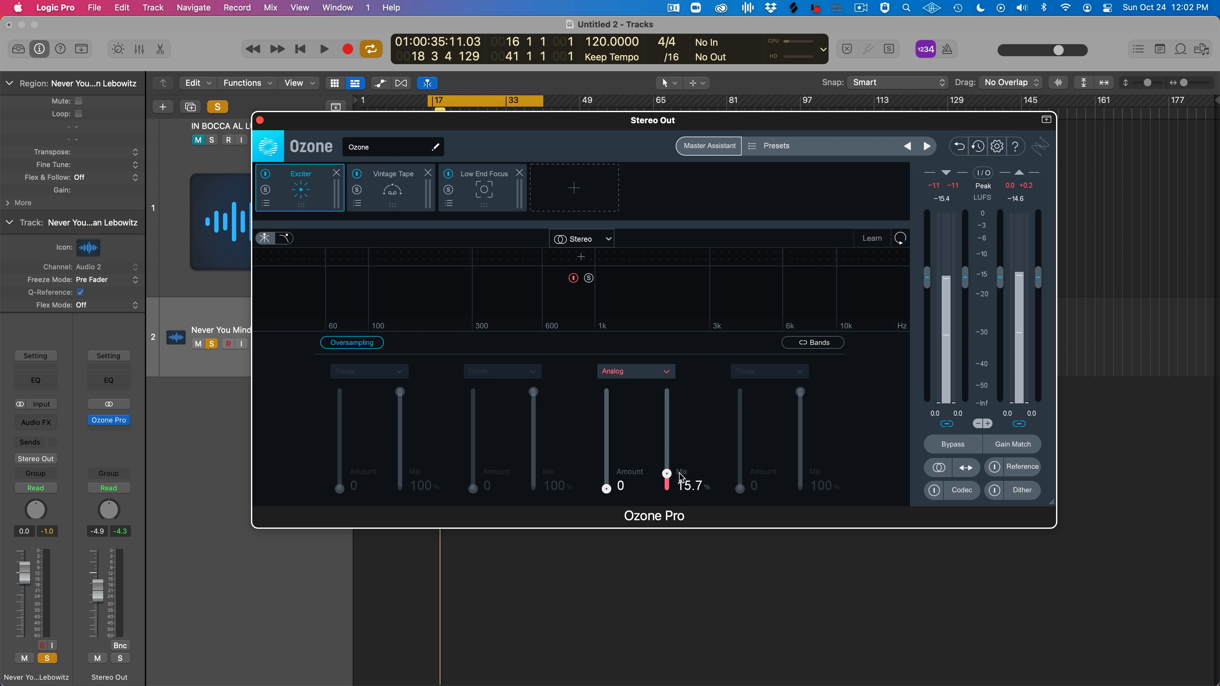
double_click(667, 474)
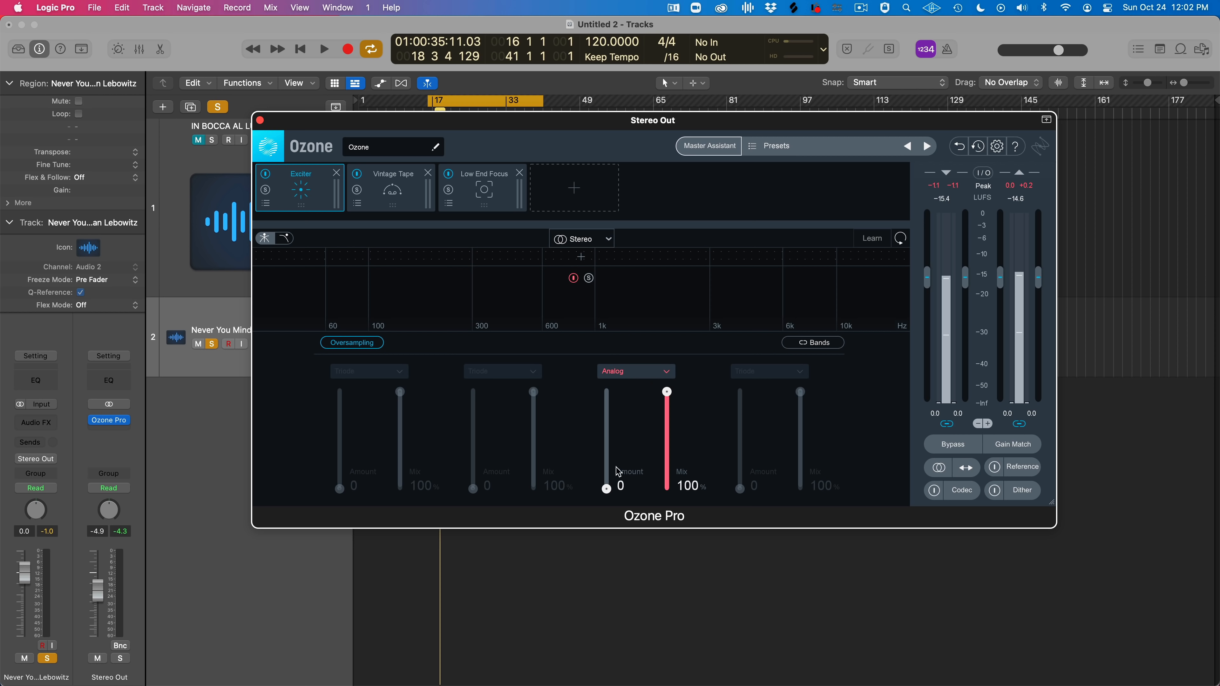
Raise the Analog band's Amount to 6.0 during loop playback, and stop playback
key(space)
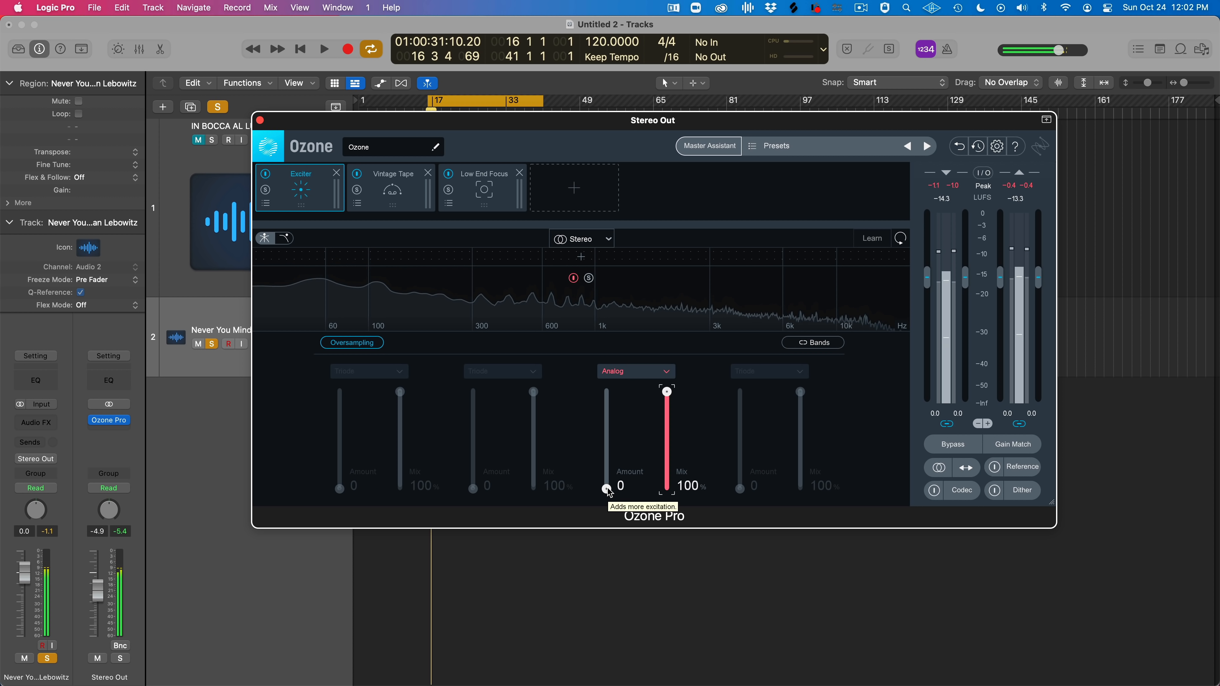
key(space)
drag(607, 489, 608, 452)
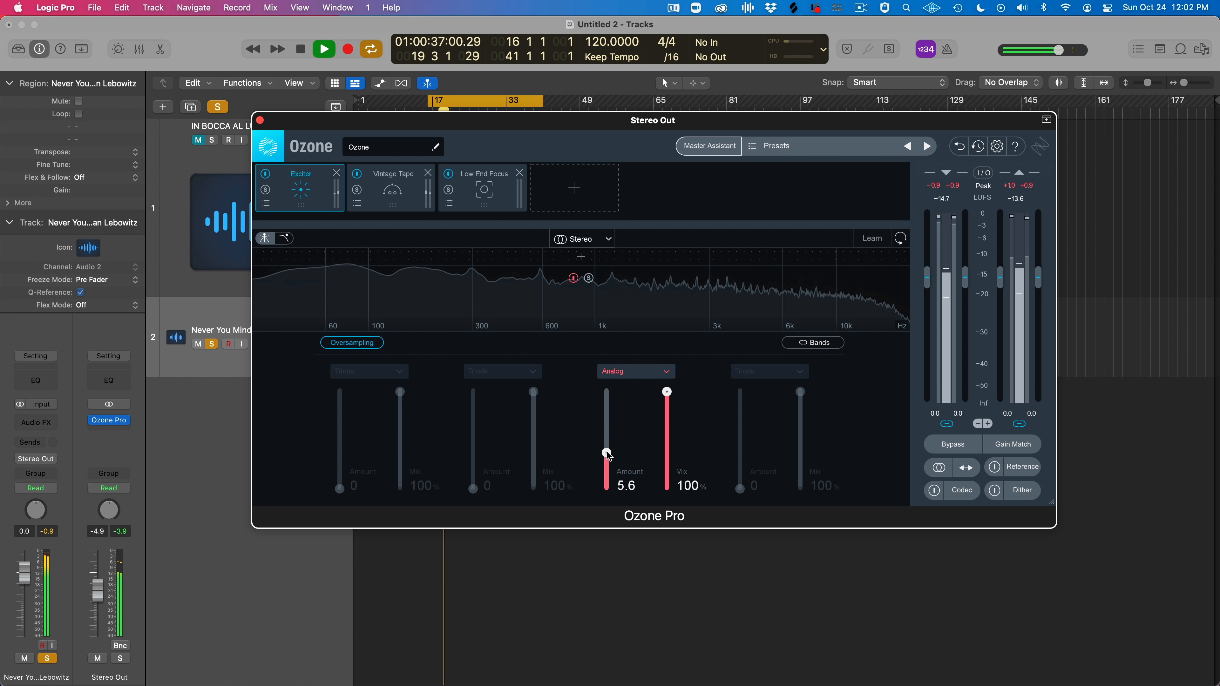
drag(606, 457, 604, 449)
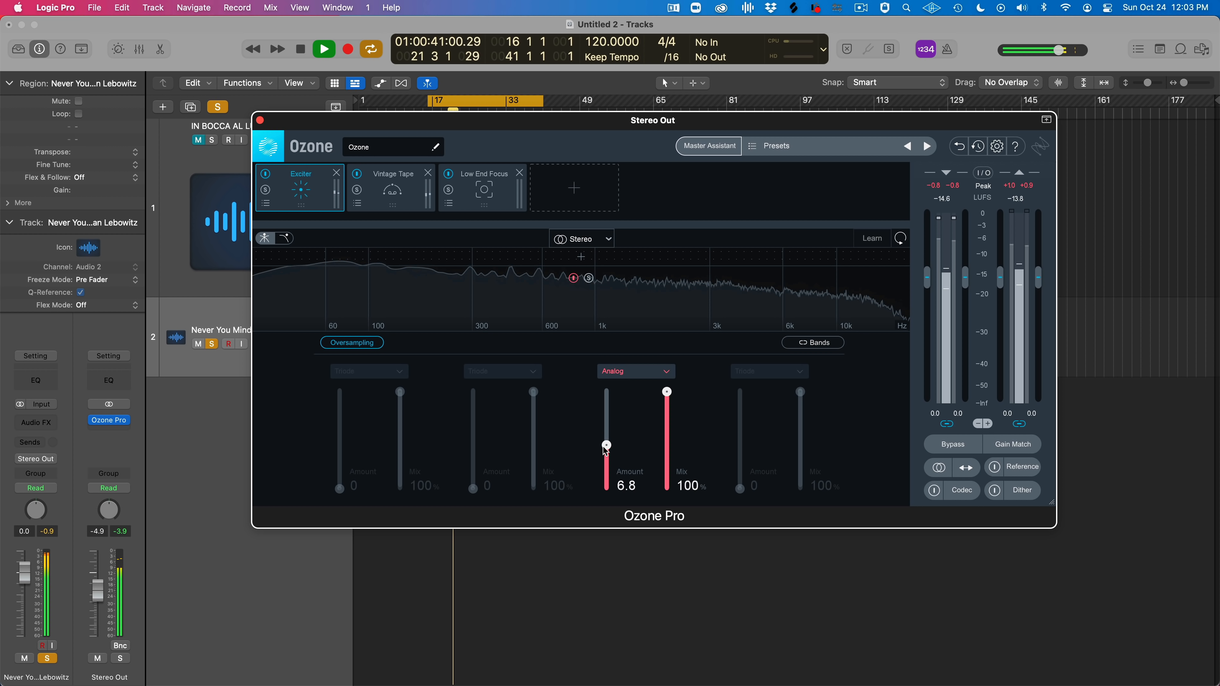
key(space)
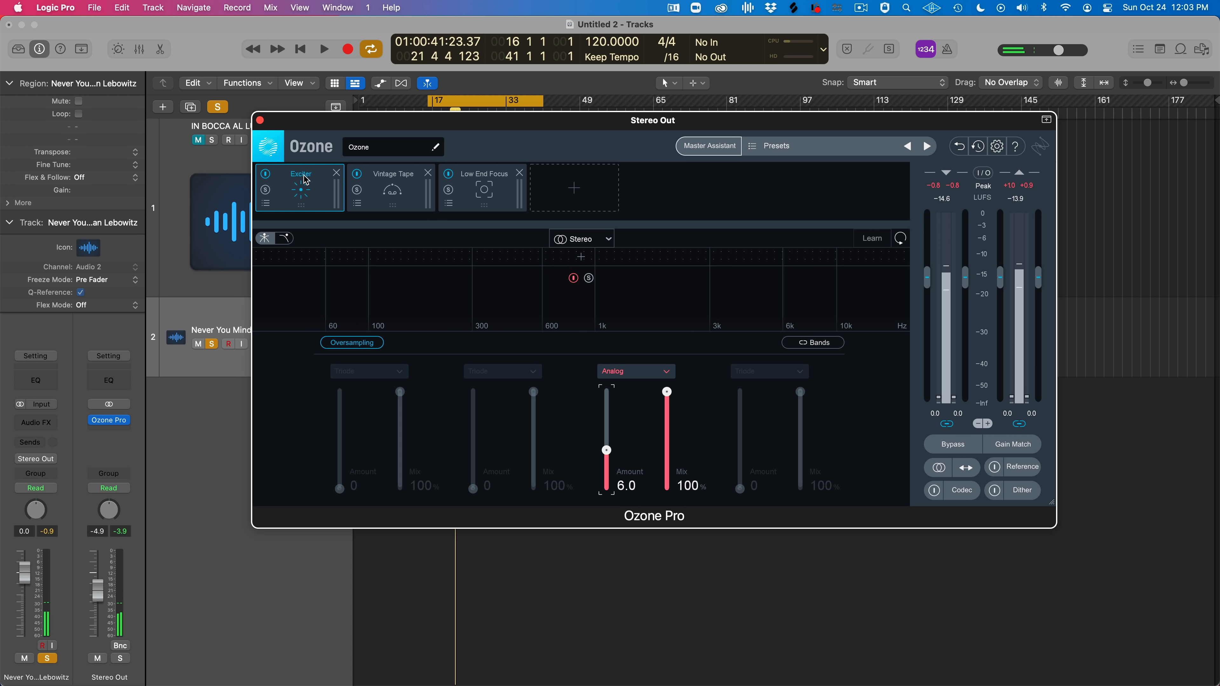
Bypass the Vintage Tape, Low End Focus and Exciter modules
click(357, 174)
click(448, 173)
click(265, 174)
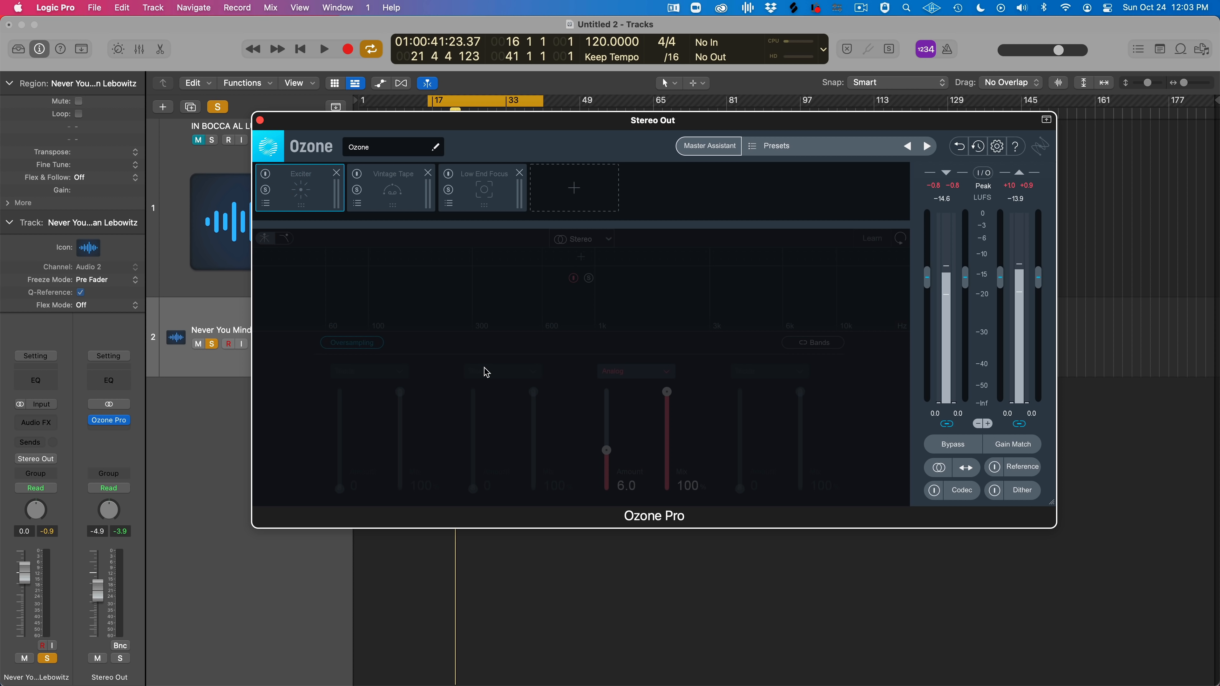
Compare the loop with the Analog Exciter bypassed and active, leave the Exciter on, and stop playback
key(space)
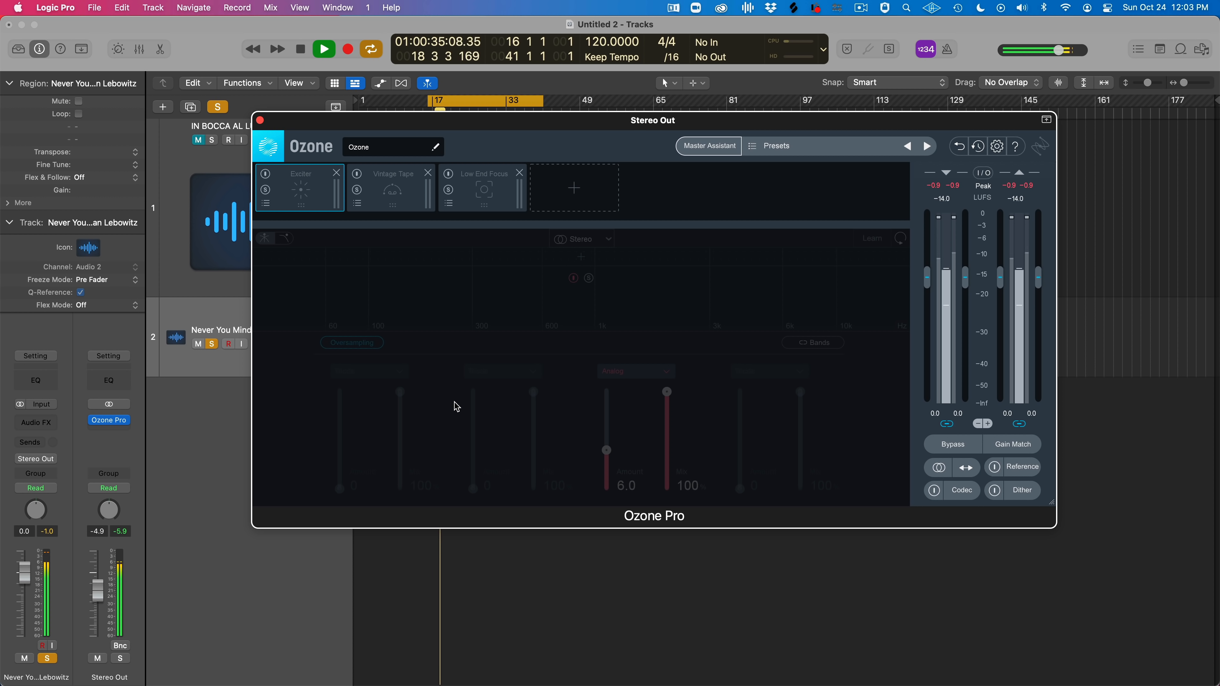
click(267, 176)
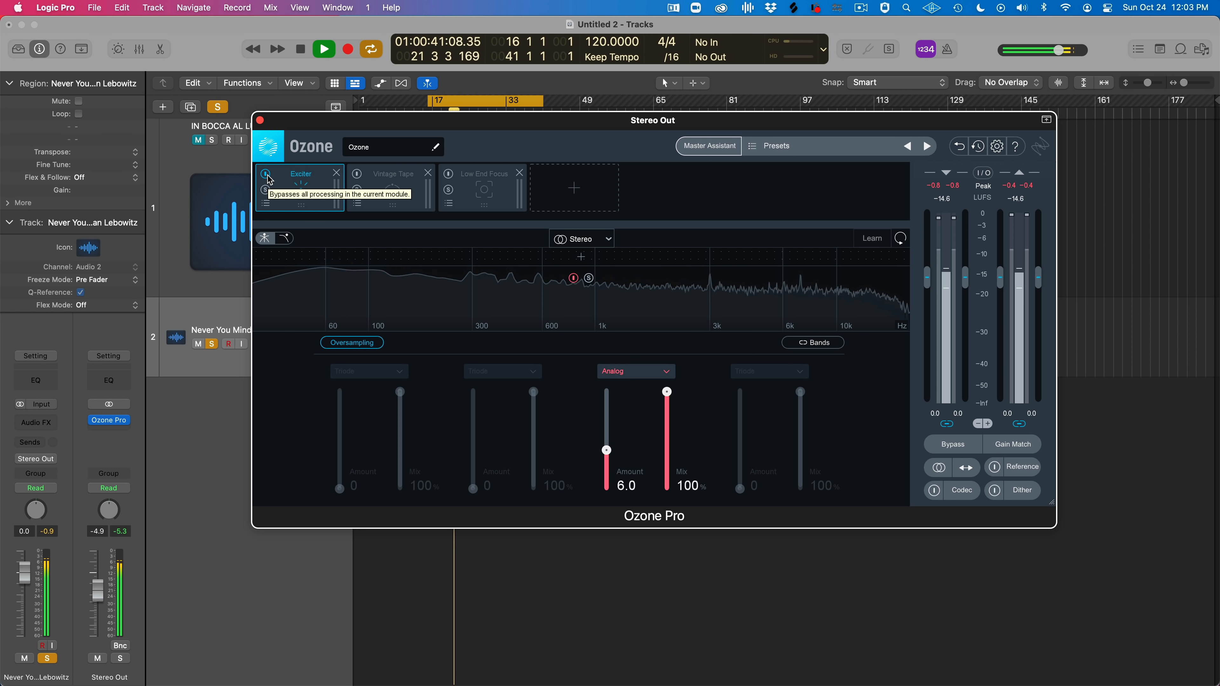
click(267, 176)
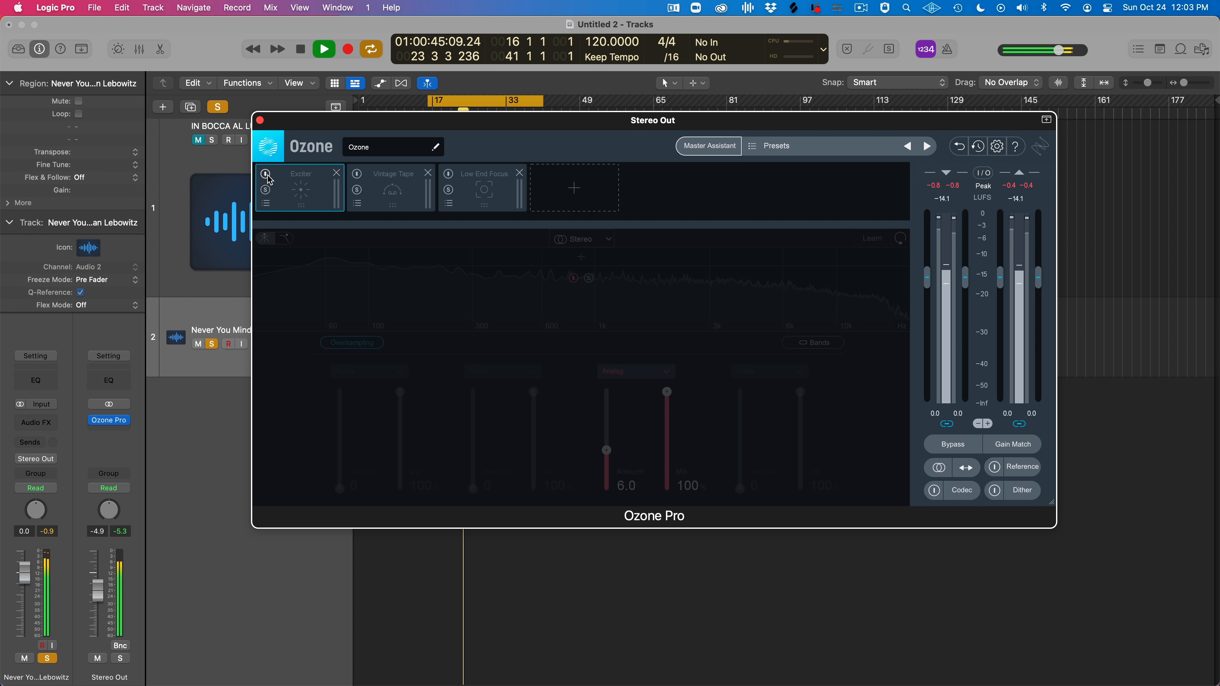
click(267, 176)
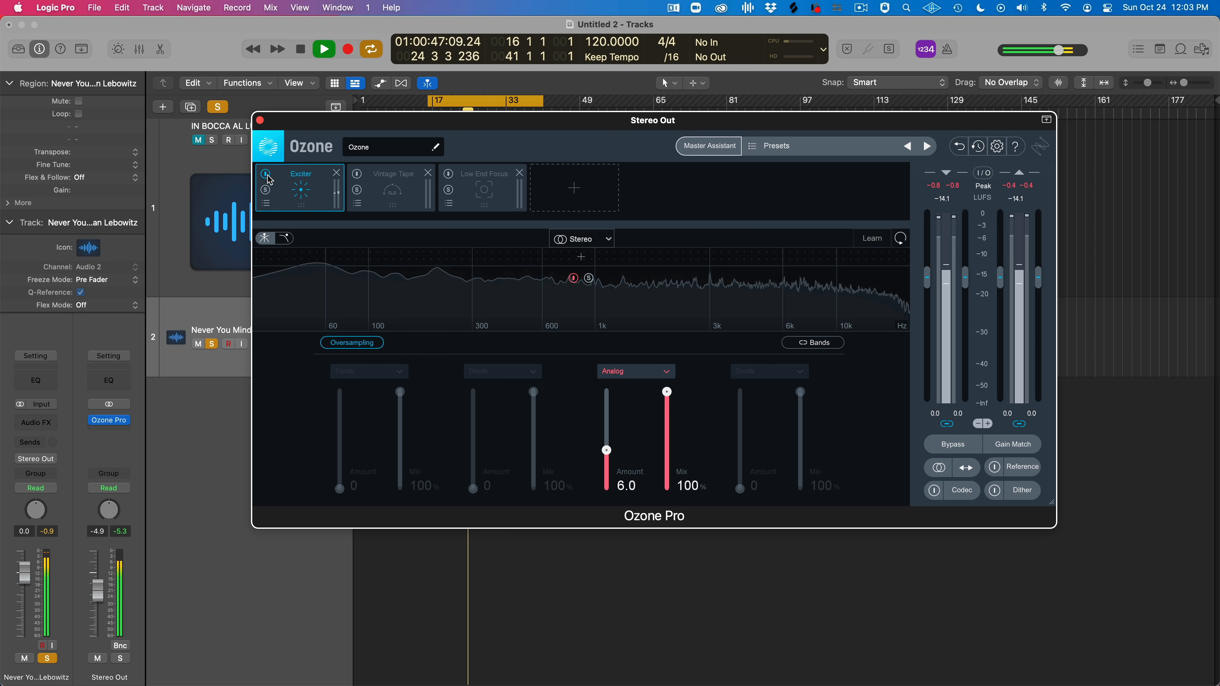
key(space)
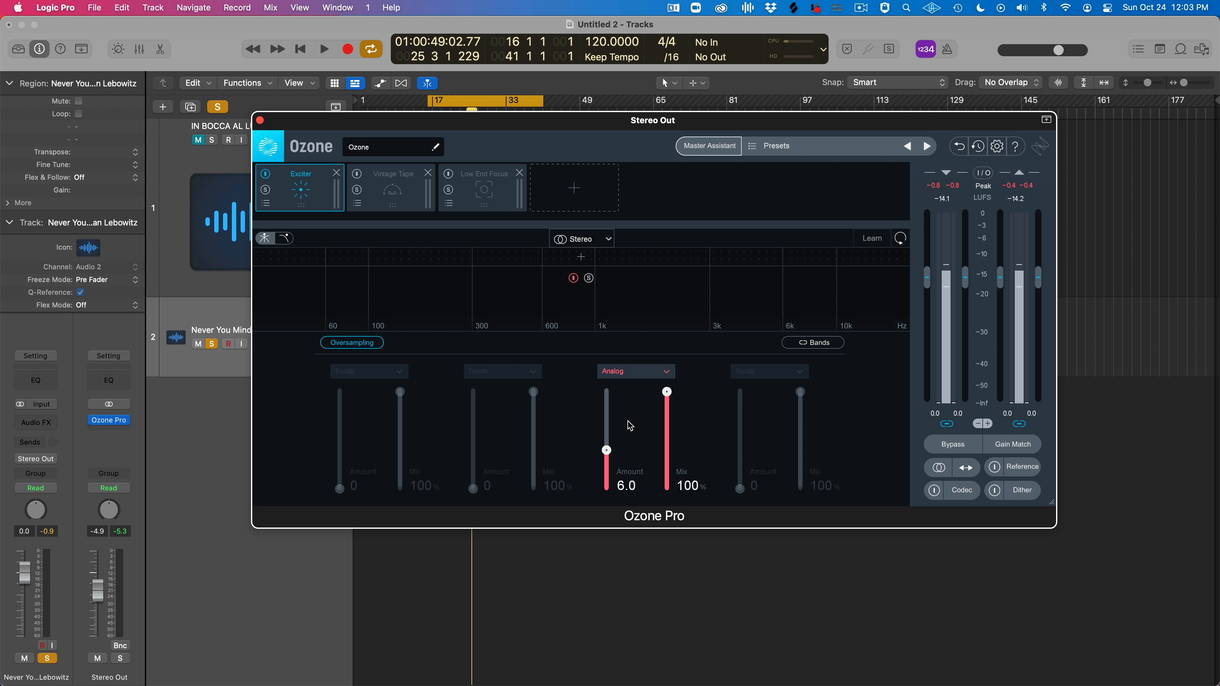
Switch the Exciter band to Retro mode, reset its Amount to 0, and raise it to 1.1 during playback
click(650, 369)
click(616, 404)
drag(605, 453, 605, 498)
key(space)
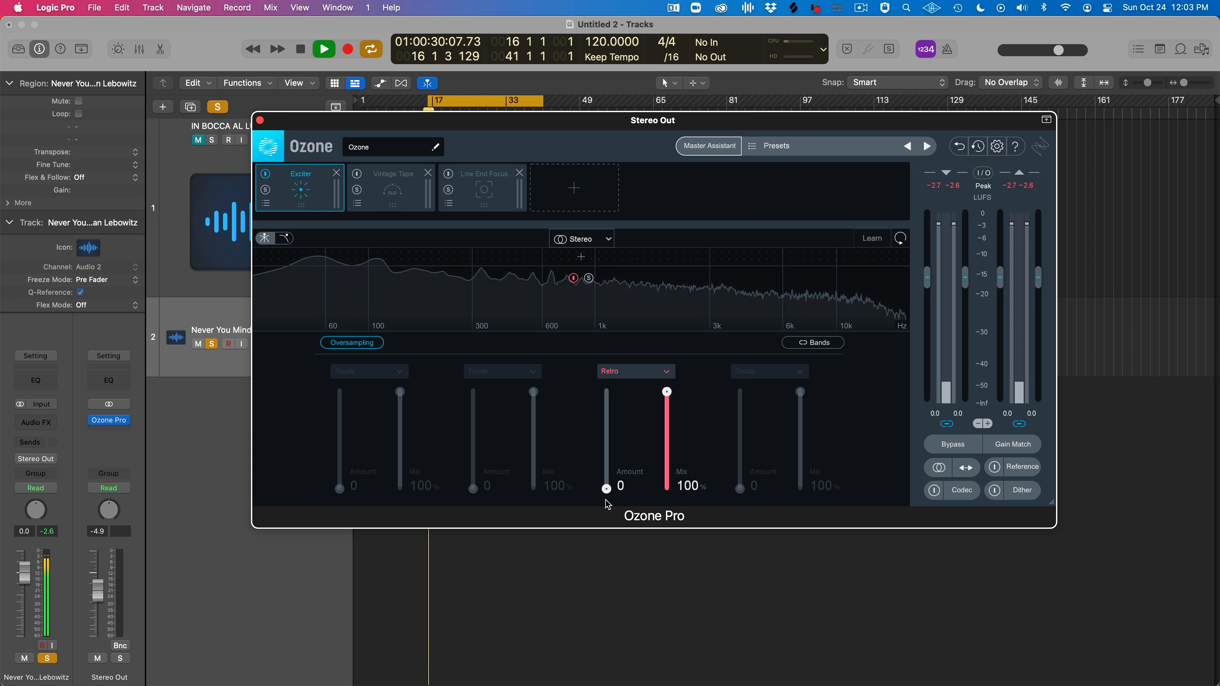
drag(606, 490, 608, 486)
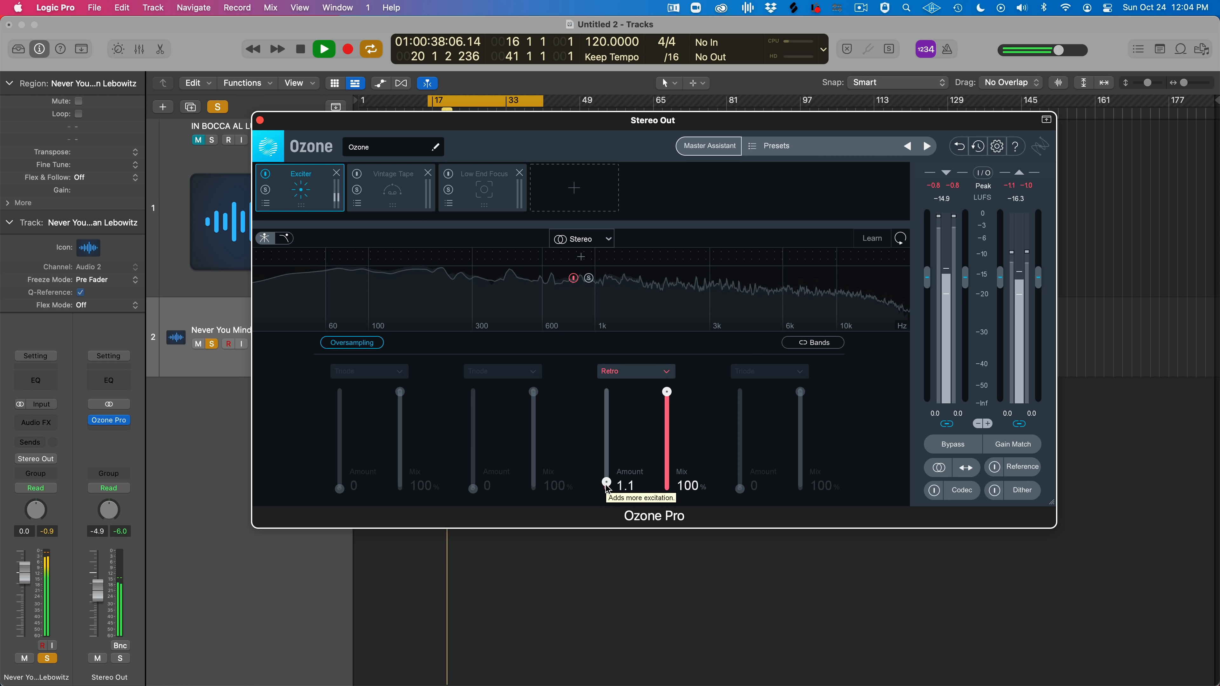
key(space)
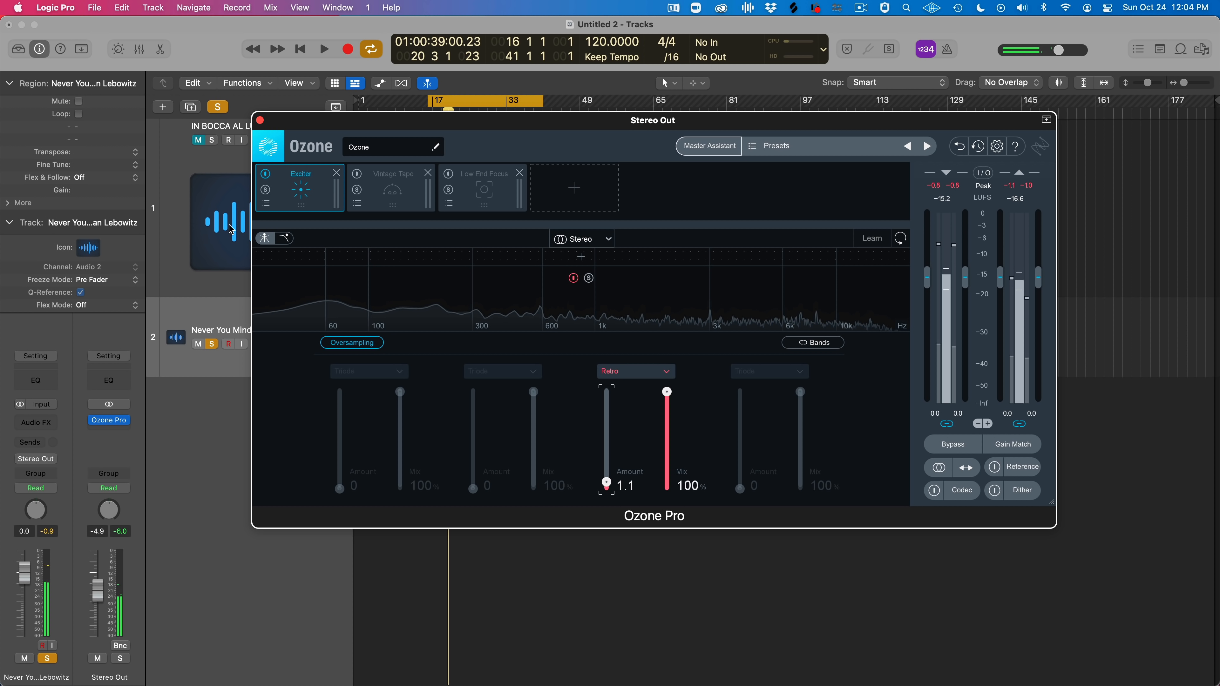
Compare the loop with the Retro Exciter bypassed and active, leave the Exciter on, and stop playback
click(268, 178)
key(space)
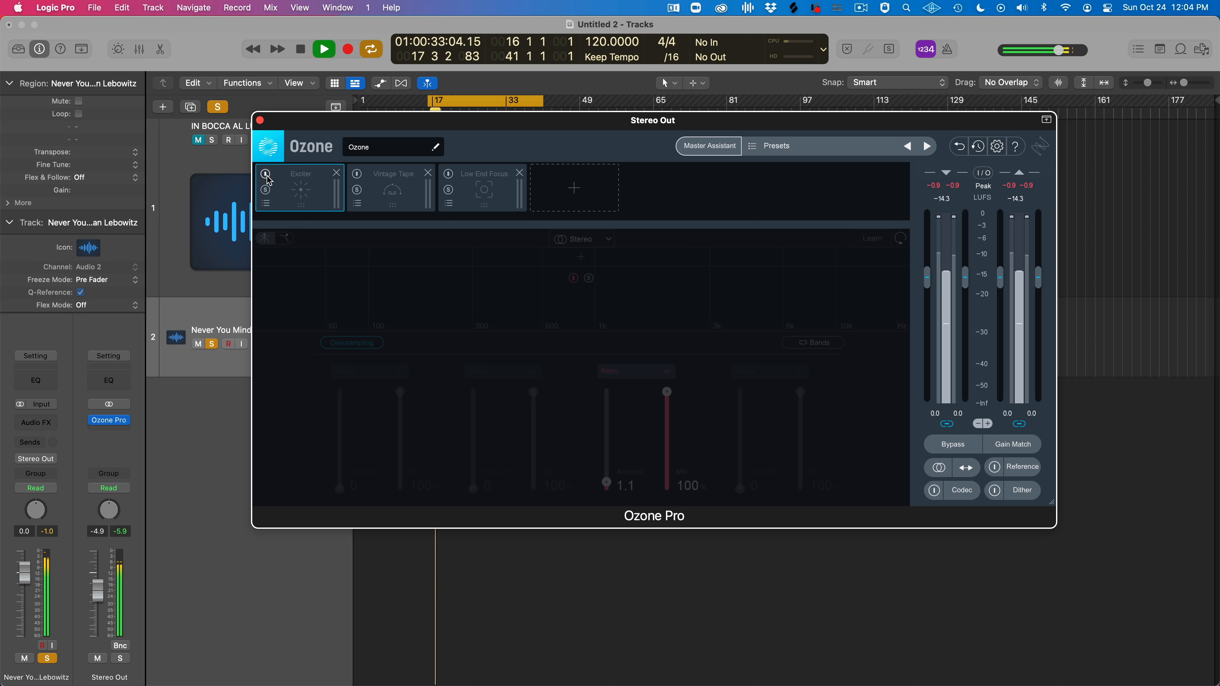
click(268, 178)
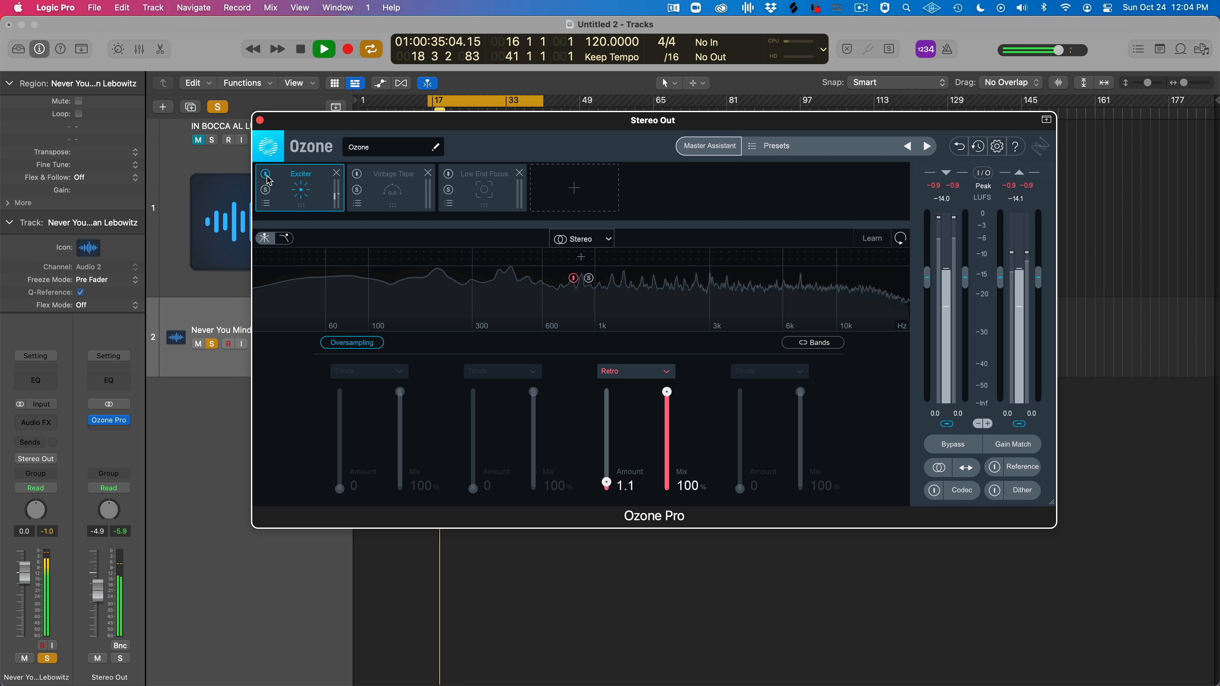
click(267, 178)
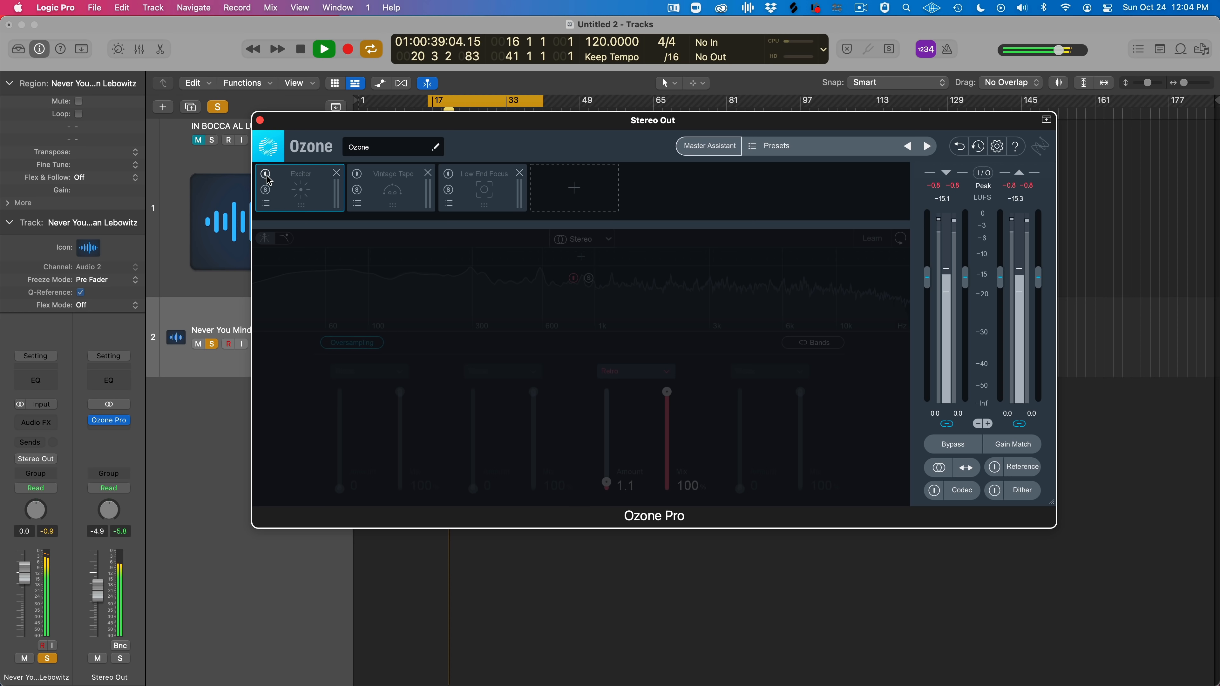
click(268, 177)
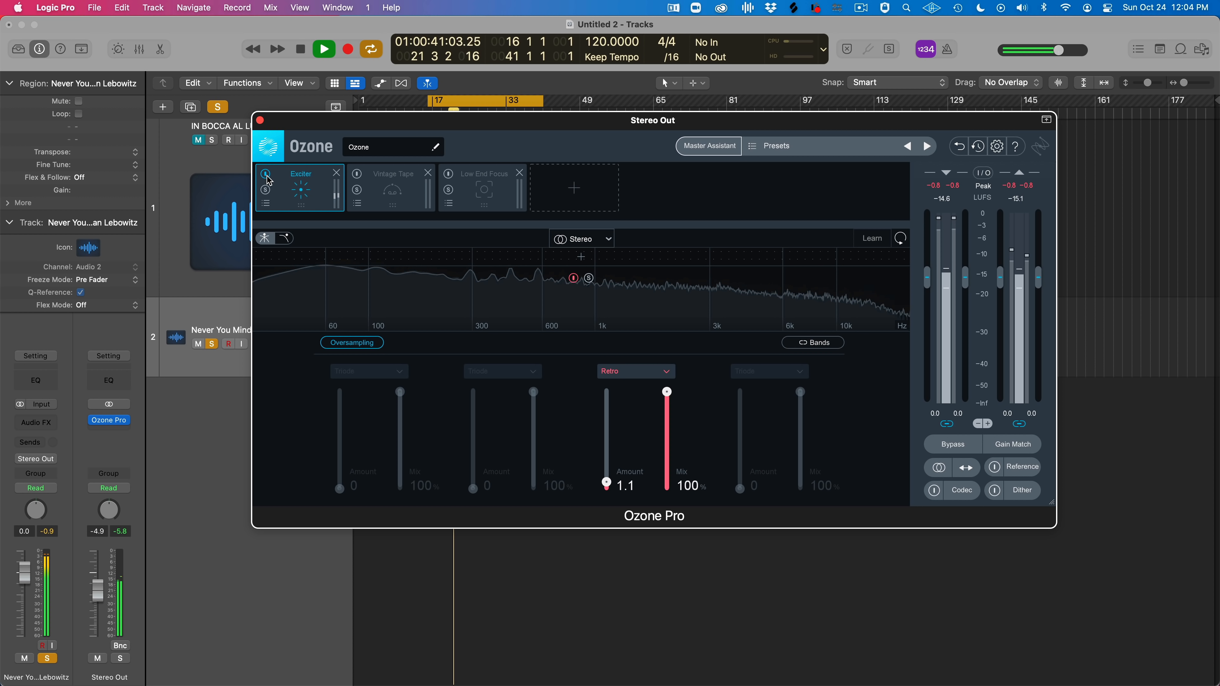
key(space)
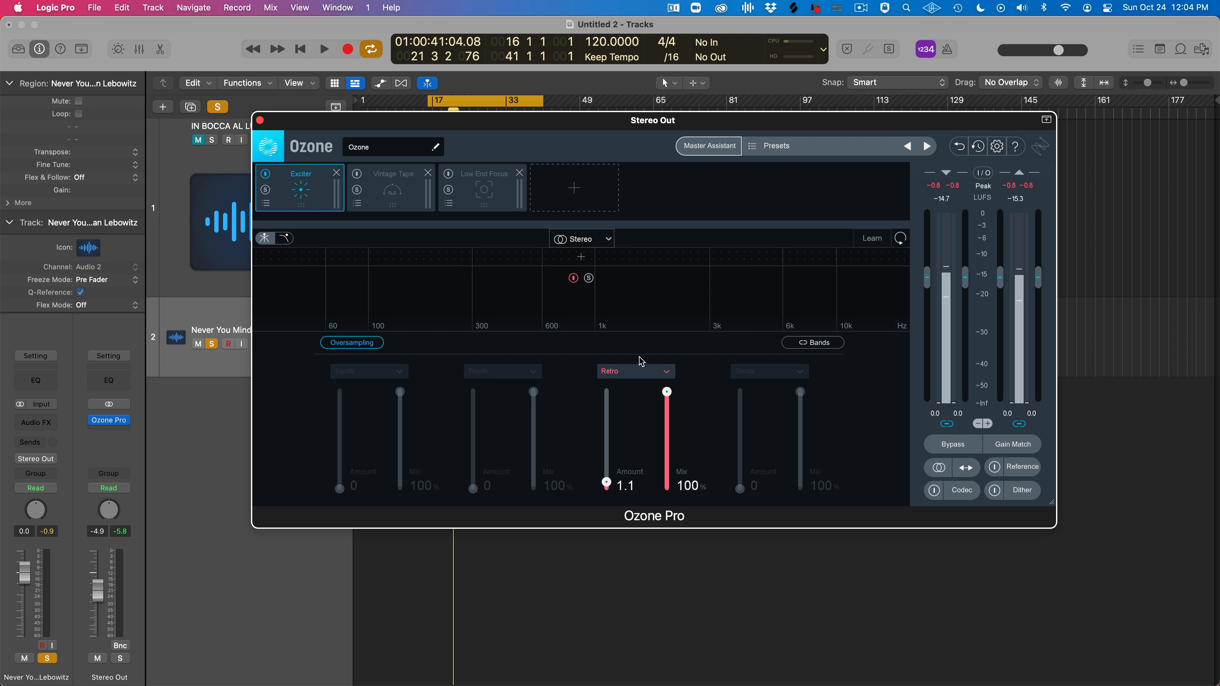
Switch the Exciter band to Tape mode, reset its Amount to 0, raise it to 2.3 during playback, and stop playback
click(646, 374)
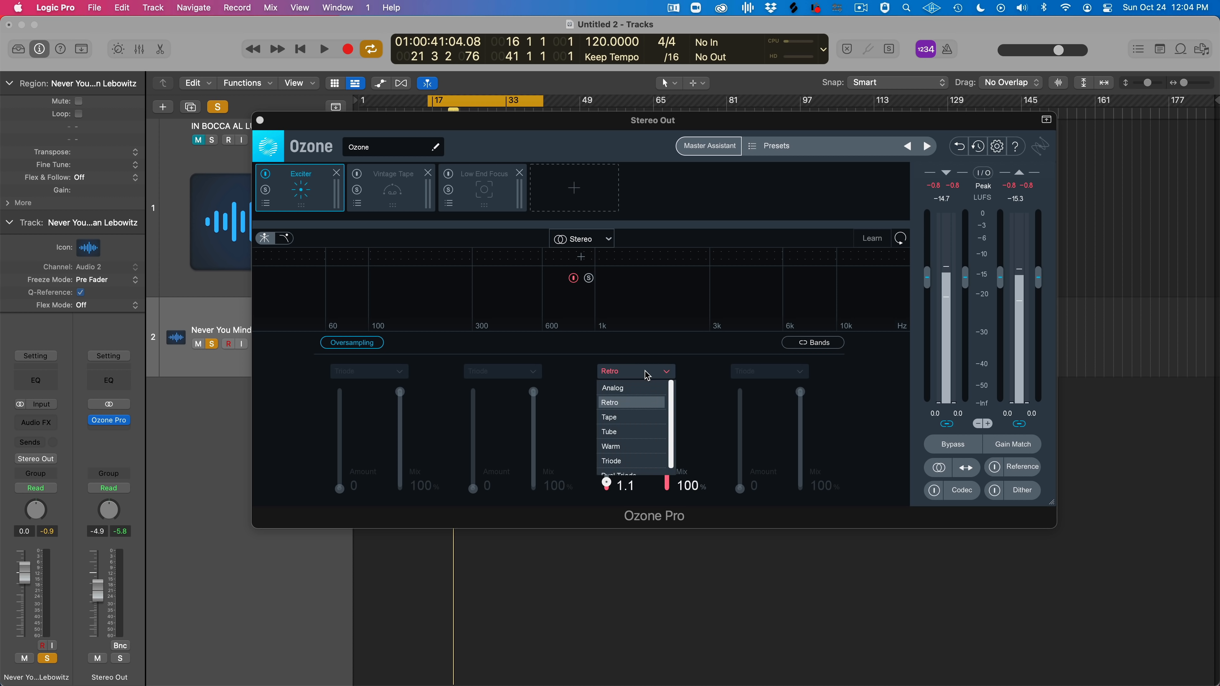
click(642, 418)
drag(606, 490, 608, 497)
key(space)
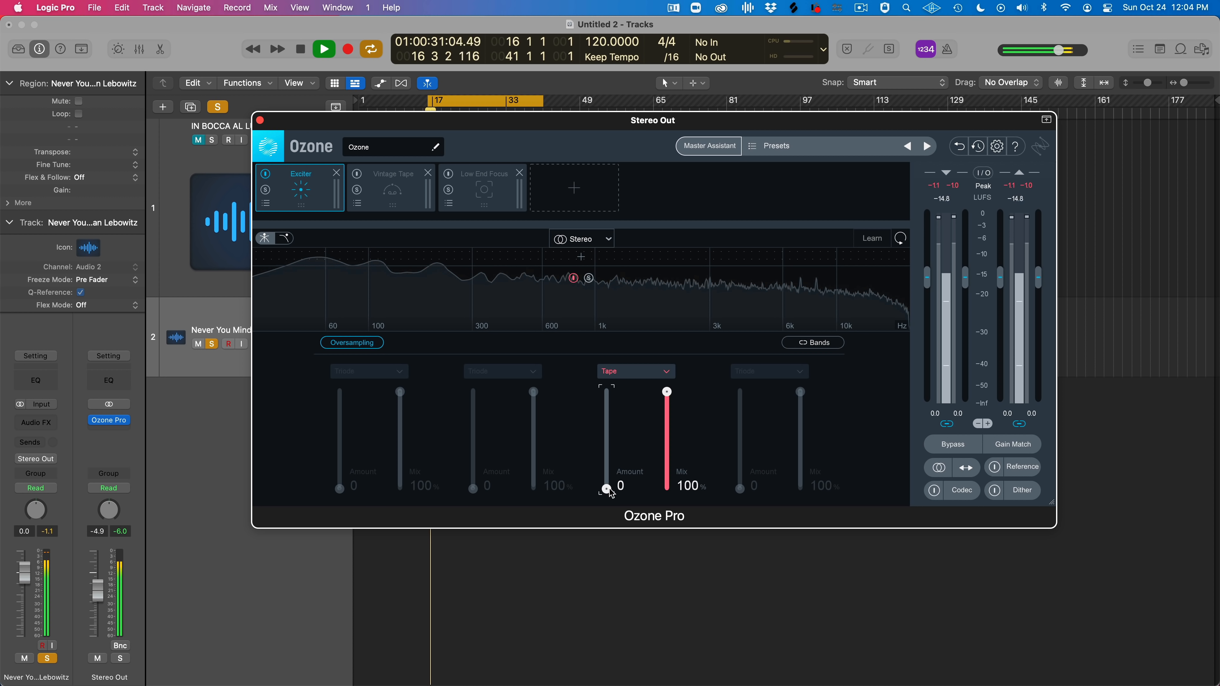
drag(610, 492, 606, 474)
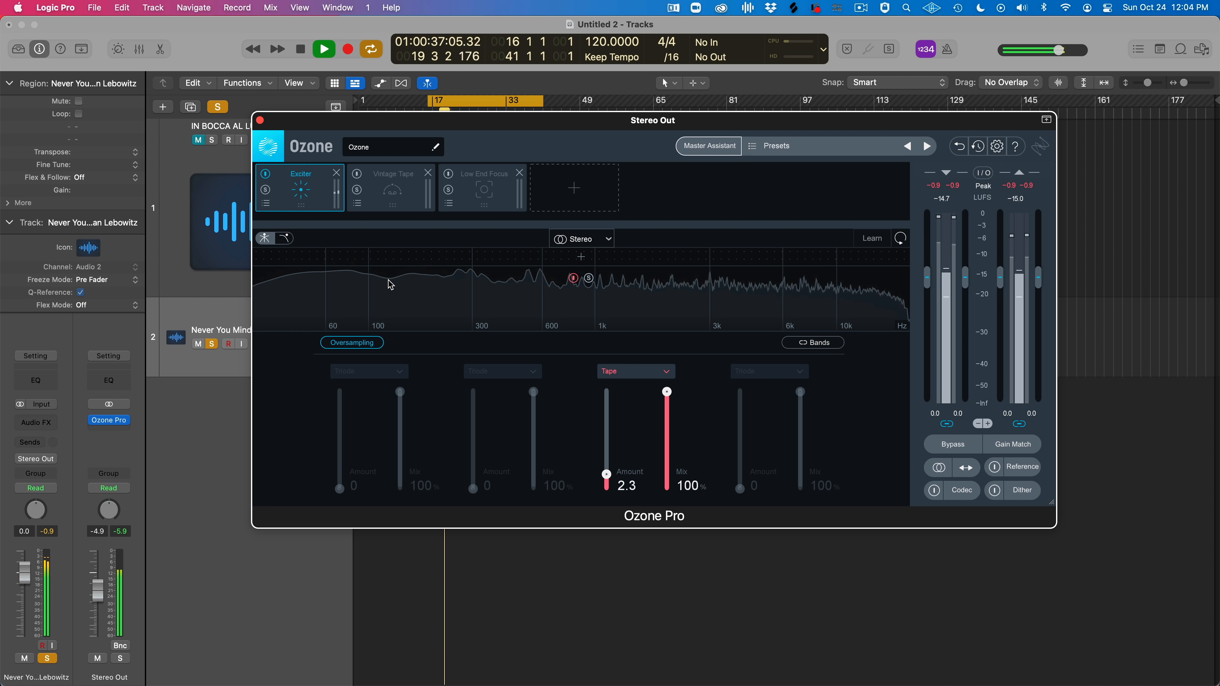
key(space)
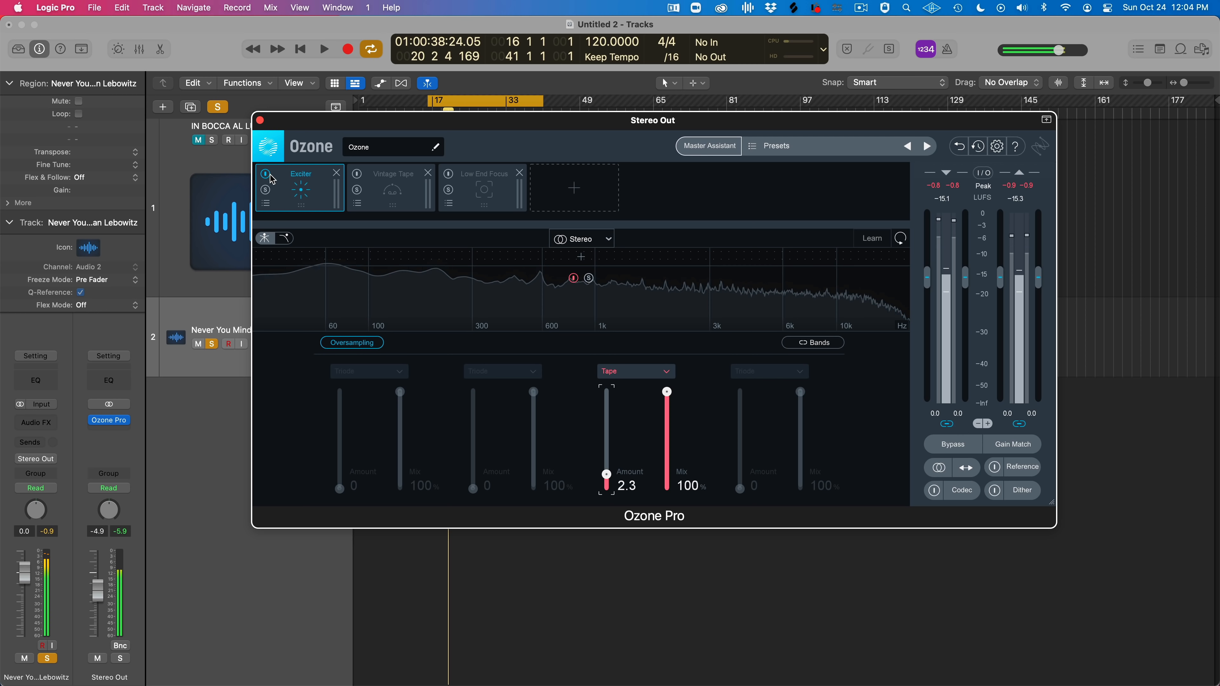
Compare the loop with the Tape Exciter bypassed and active at the current Amount, leaving the Exciter on and the loop playing
click(271, 175)
key(space)
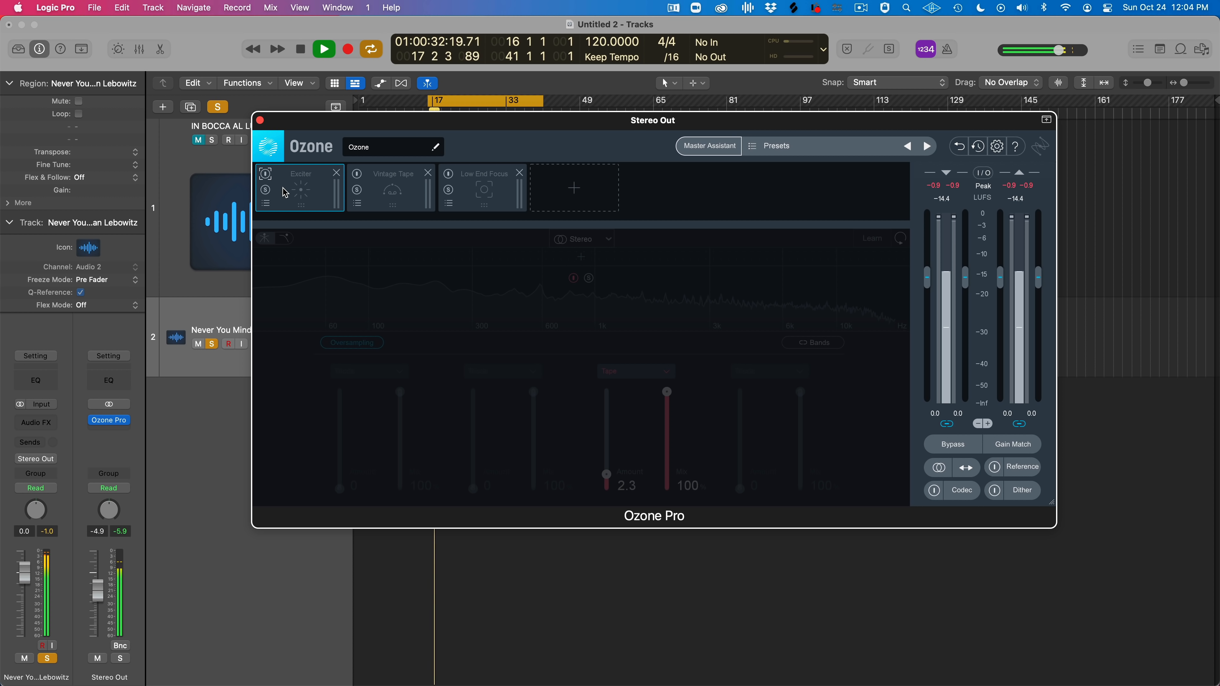
click(266, 174)
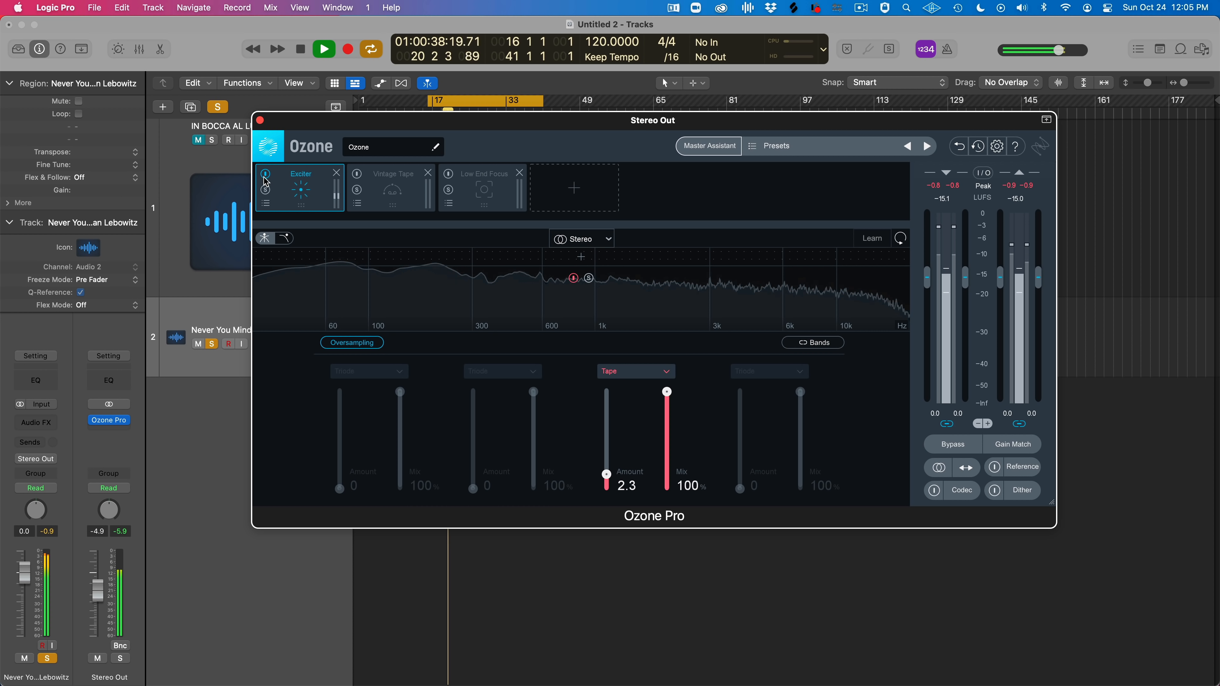
click(267, 177)
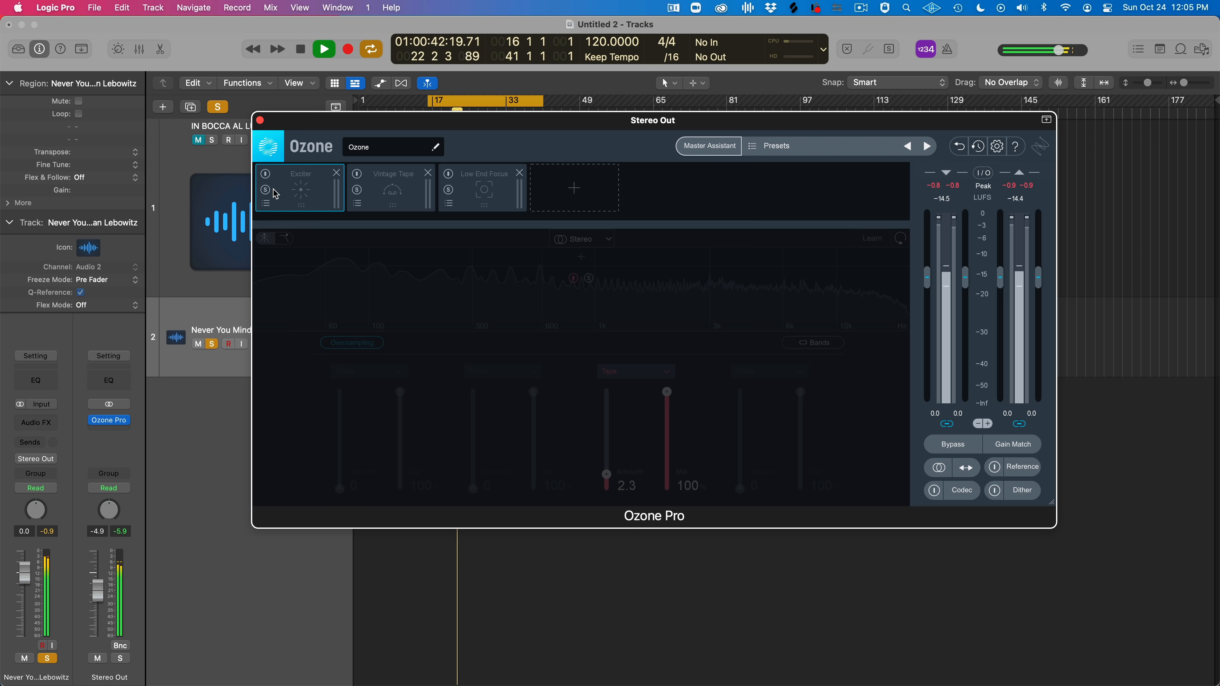
click(266, 173)
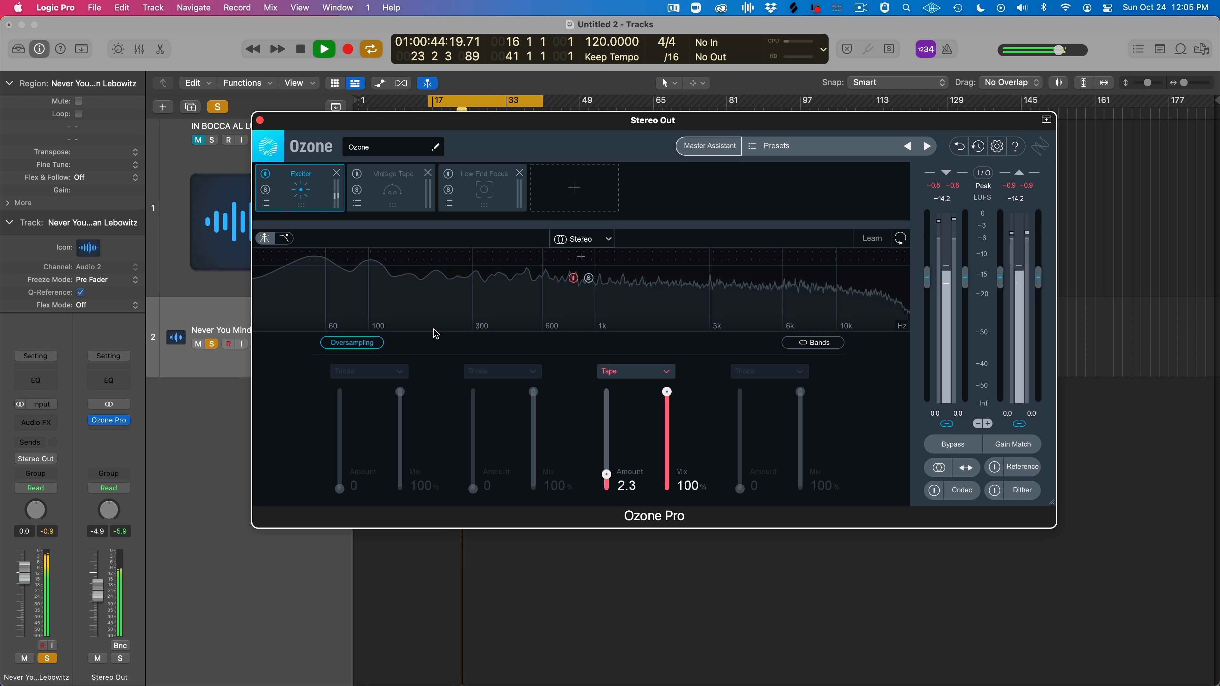
Raise the Tape Exciter's Amount to 4.4, compare it bypassed and active, leave it on, and stop playback
drag(606, 474, 606, 461)
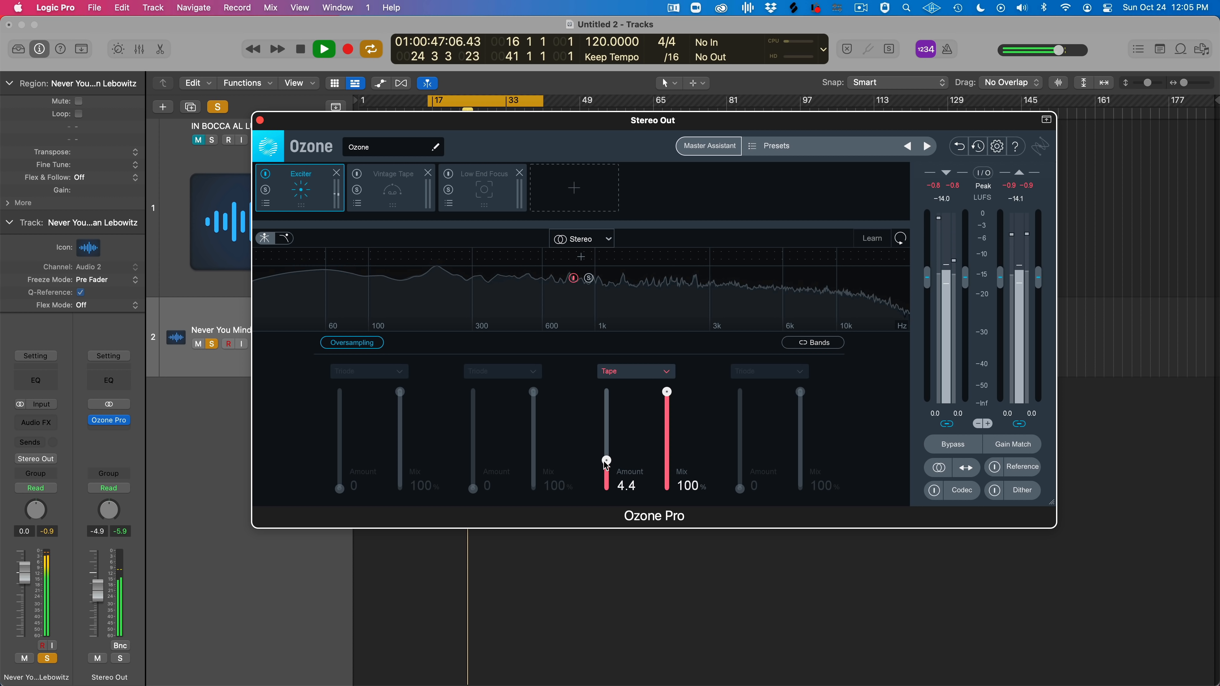
click(268, 176)
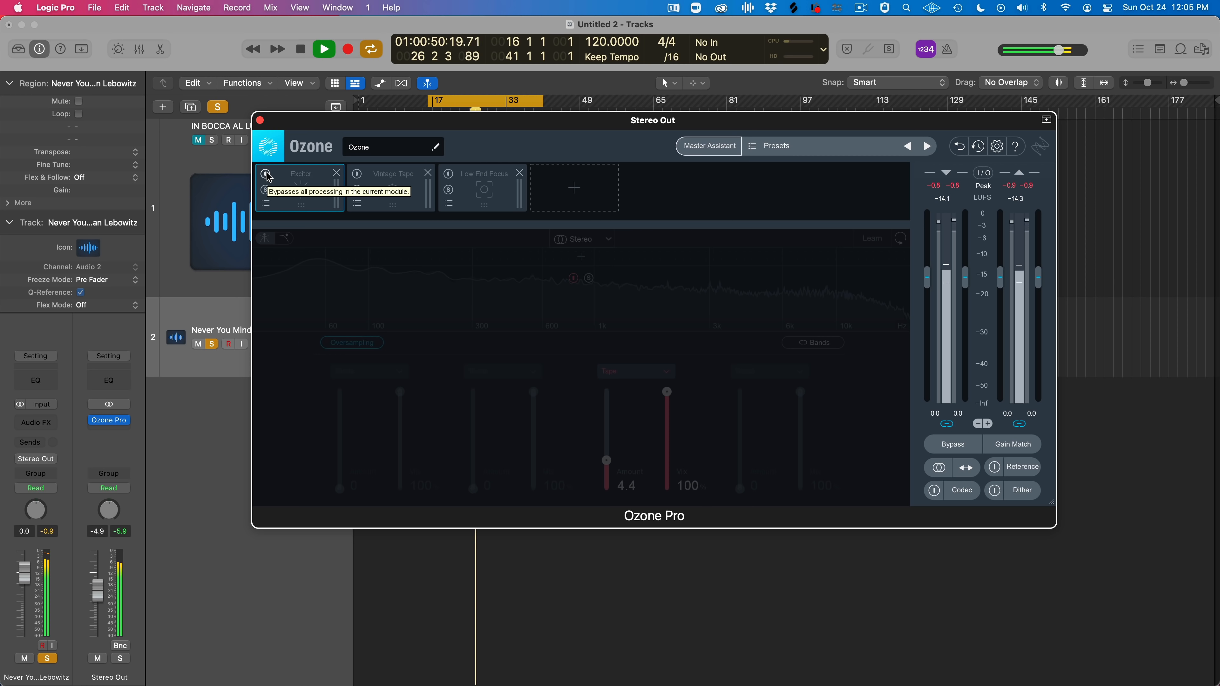
click(267, 175)
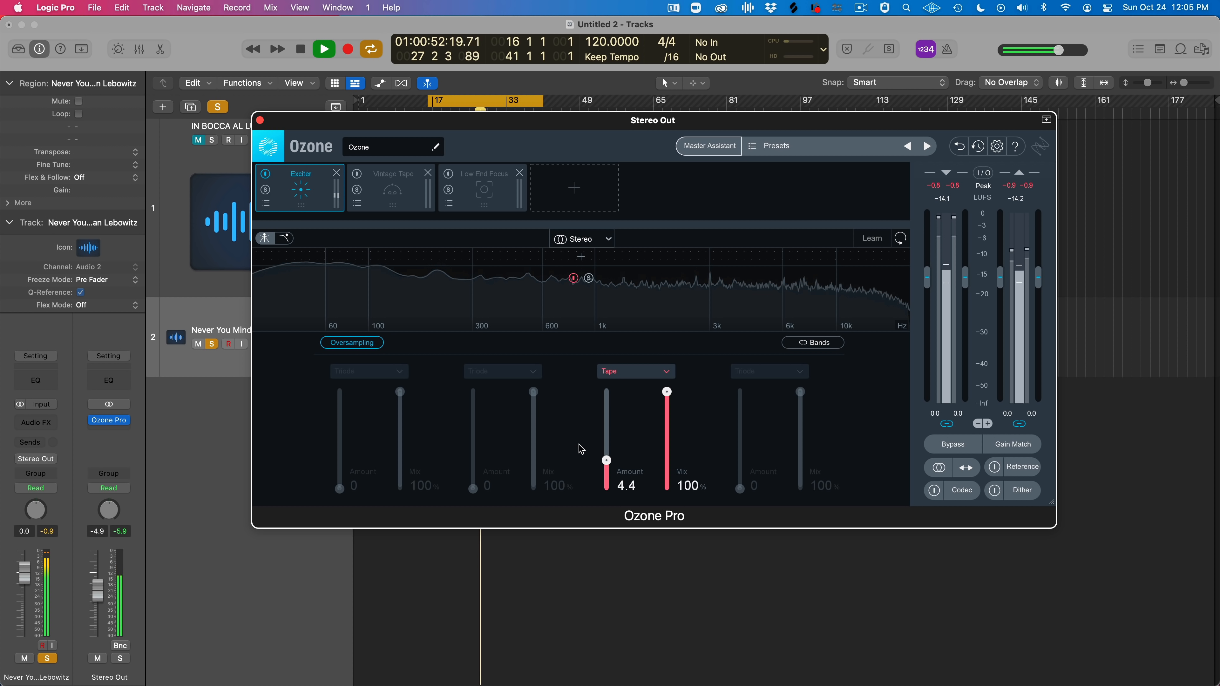
key(space)
Reset the Exciter band's Amount to 0, switch it to Warm mode, and raise the Amount to 3.8 during playback
alt+click(605, 462)
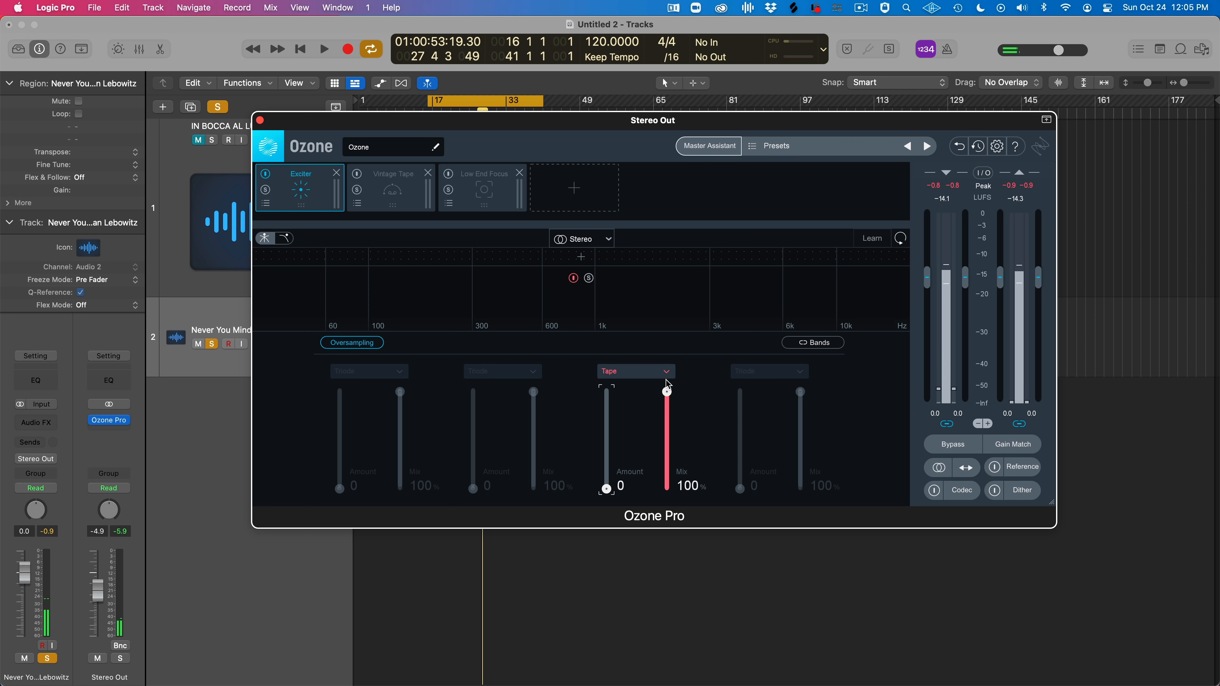
click(656, 375)
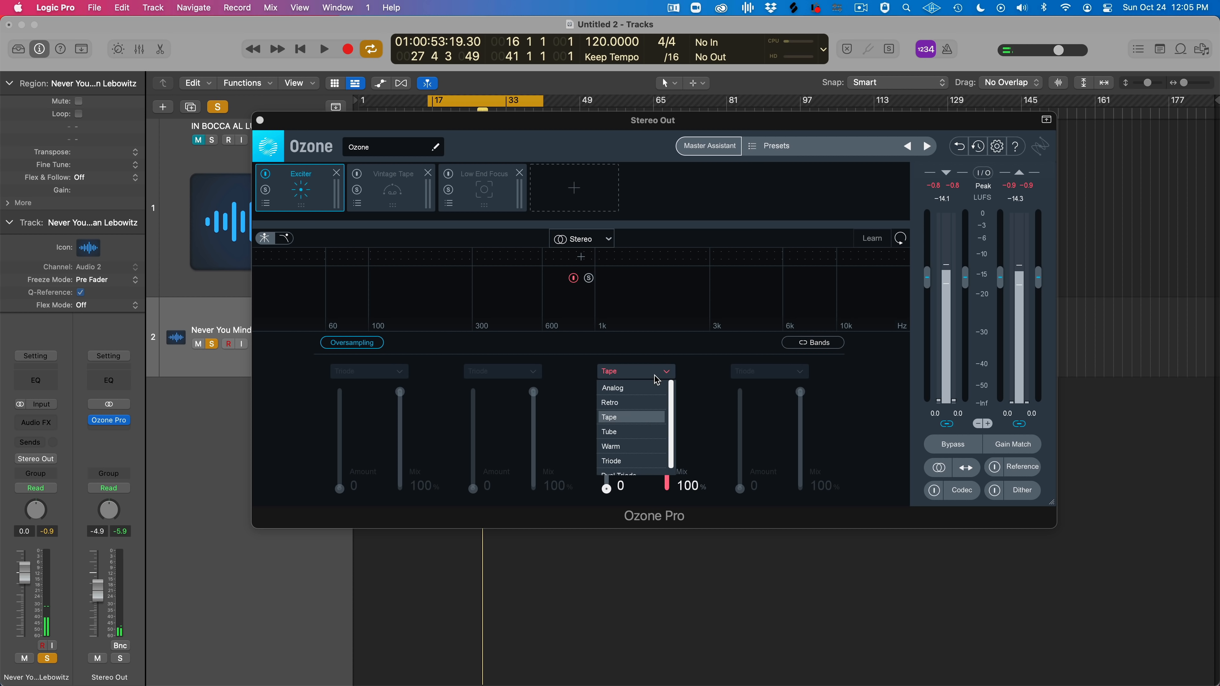
click(640, 447)
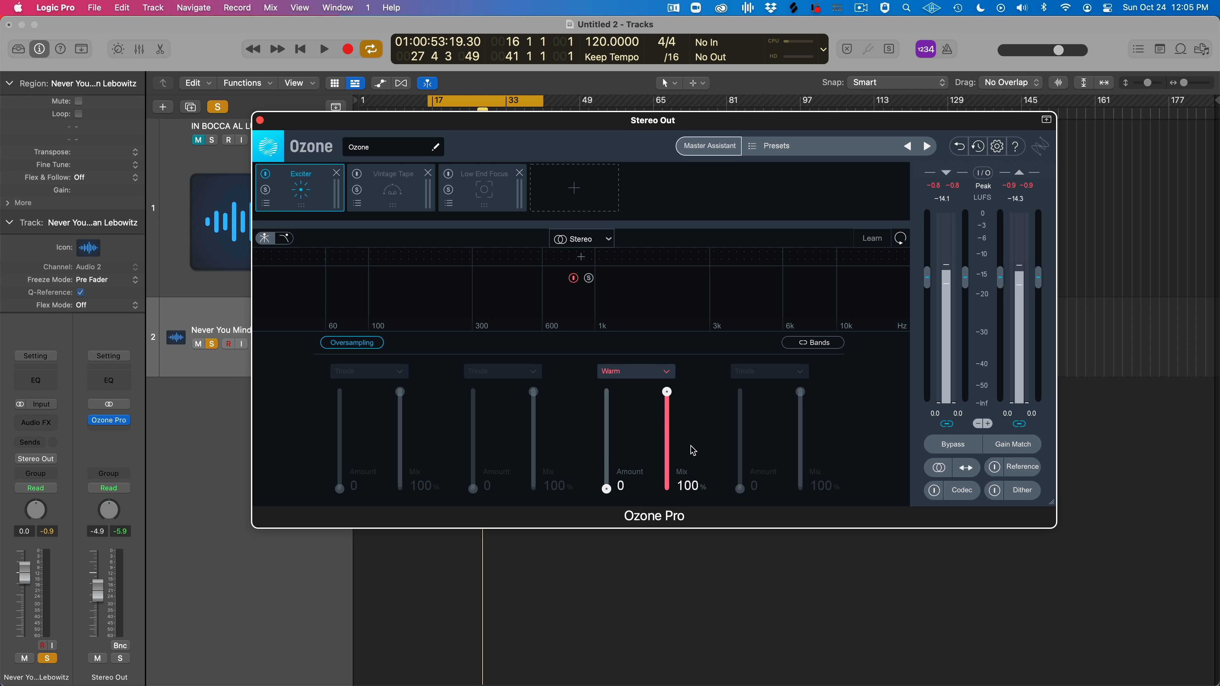
key(space)
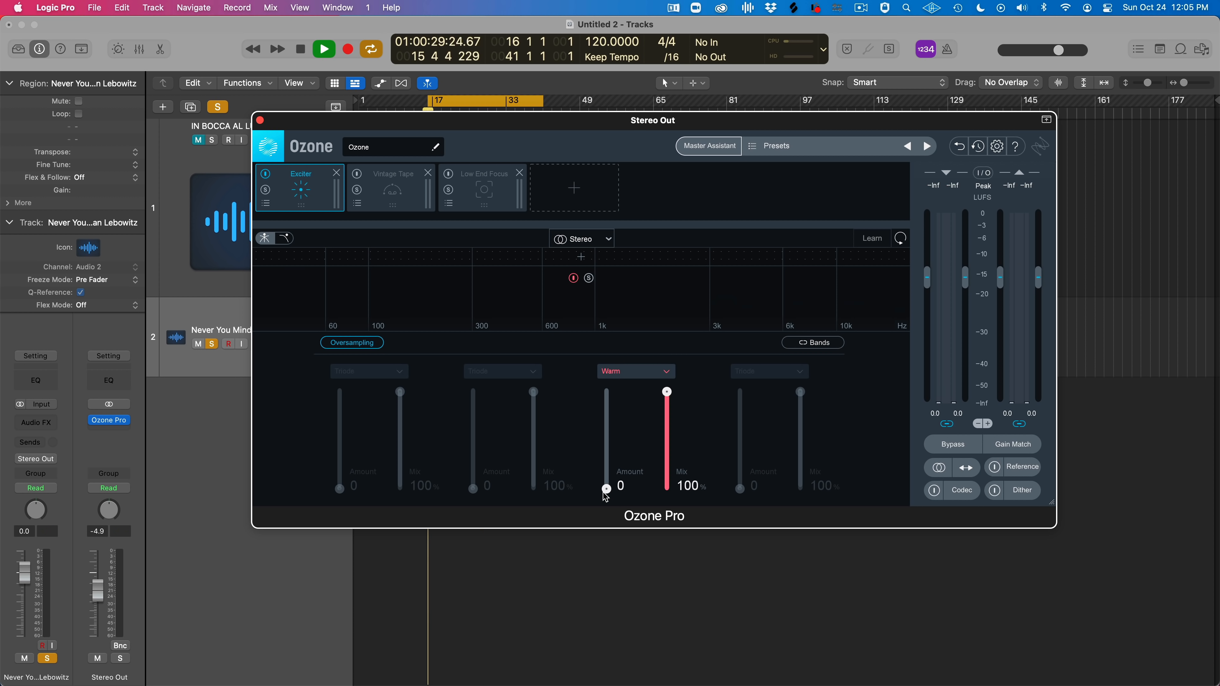
click(606, 488)
drag(606, 489, 608, 469)
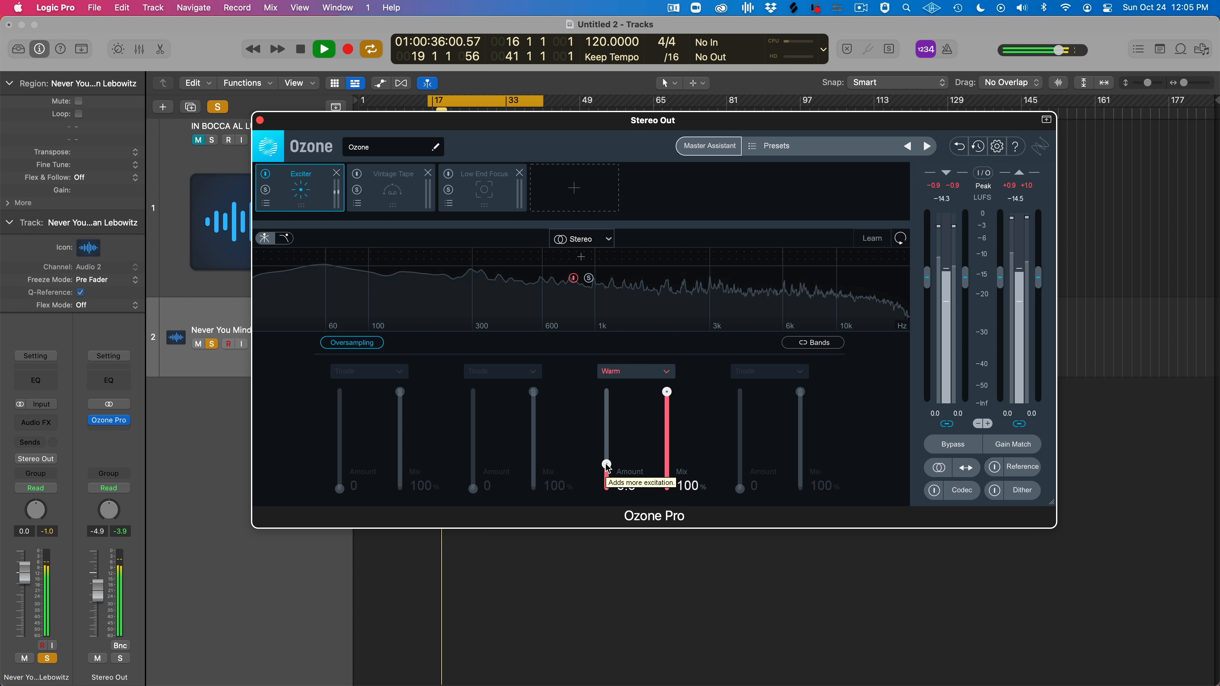
Compare the loop with the Warm Exciter bypassed and active, leave the Exciter on, and stop playback
click(269, 178)
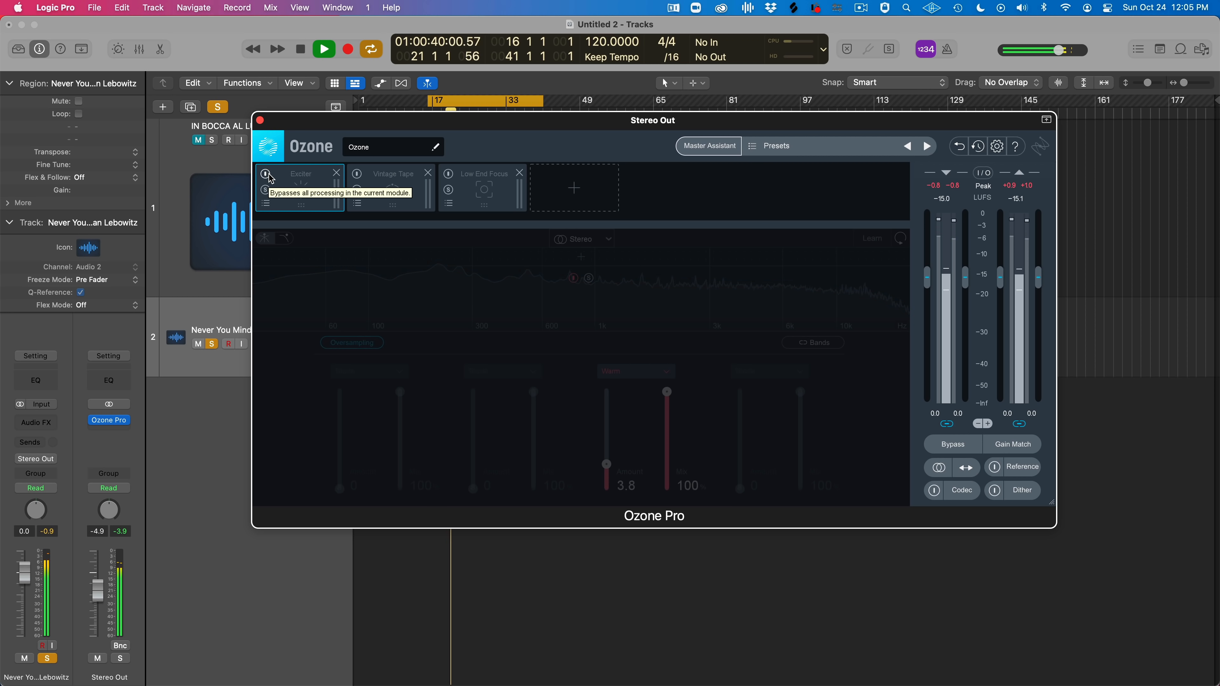
click(265, 174)
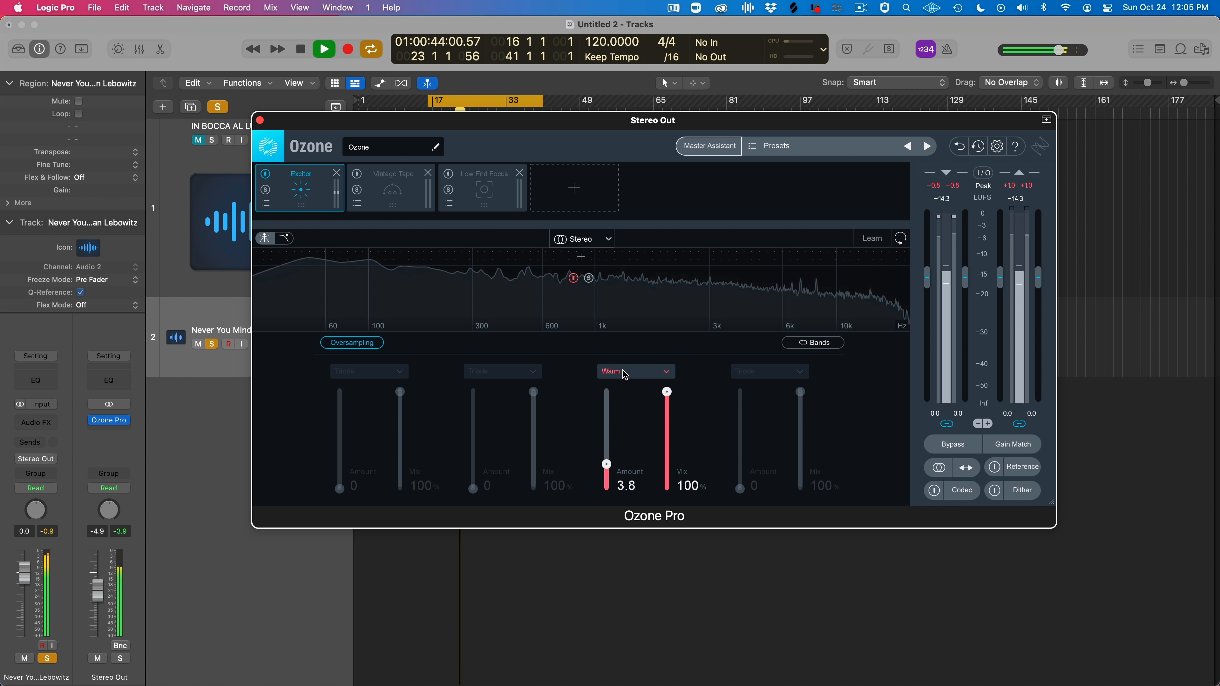
key(space)
Switch the Exciter band to Triode mode and set its Amount to 4.5 during playback
click(637, 375)
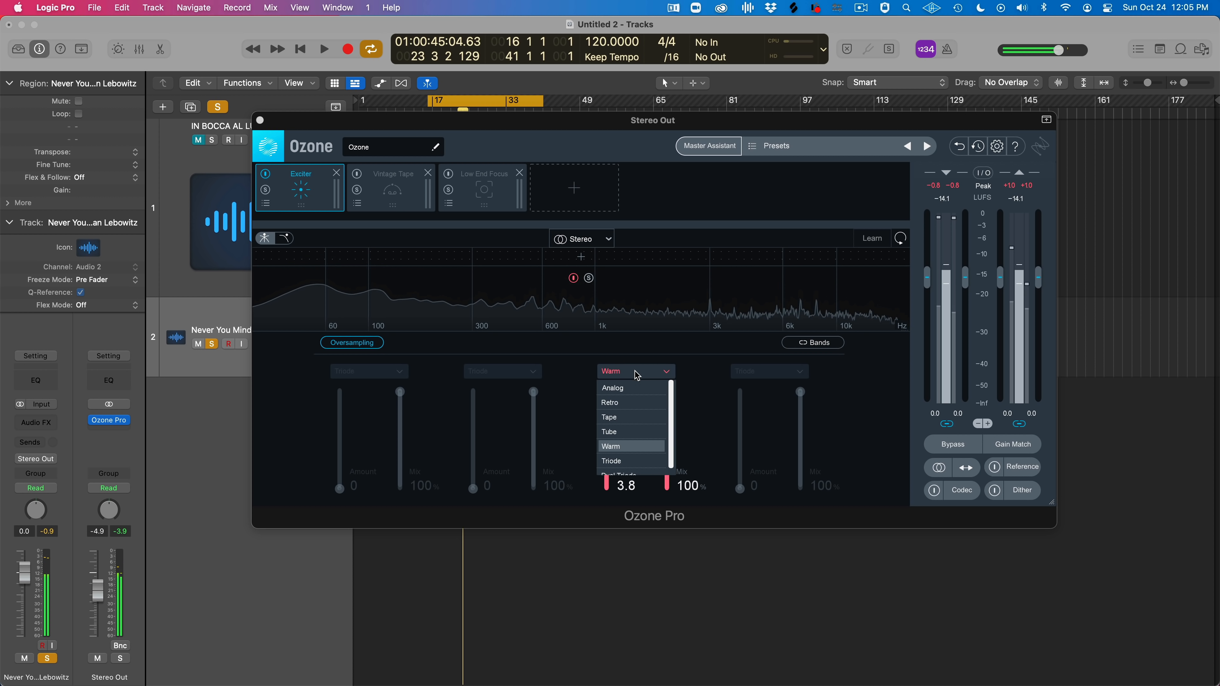
click(630, 461)
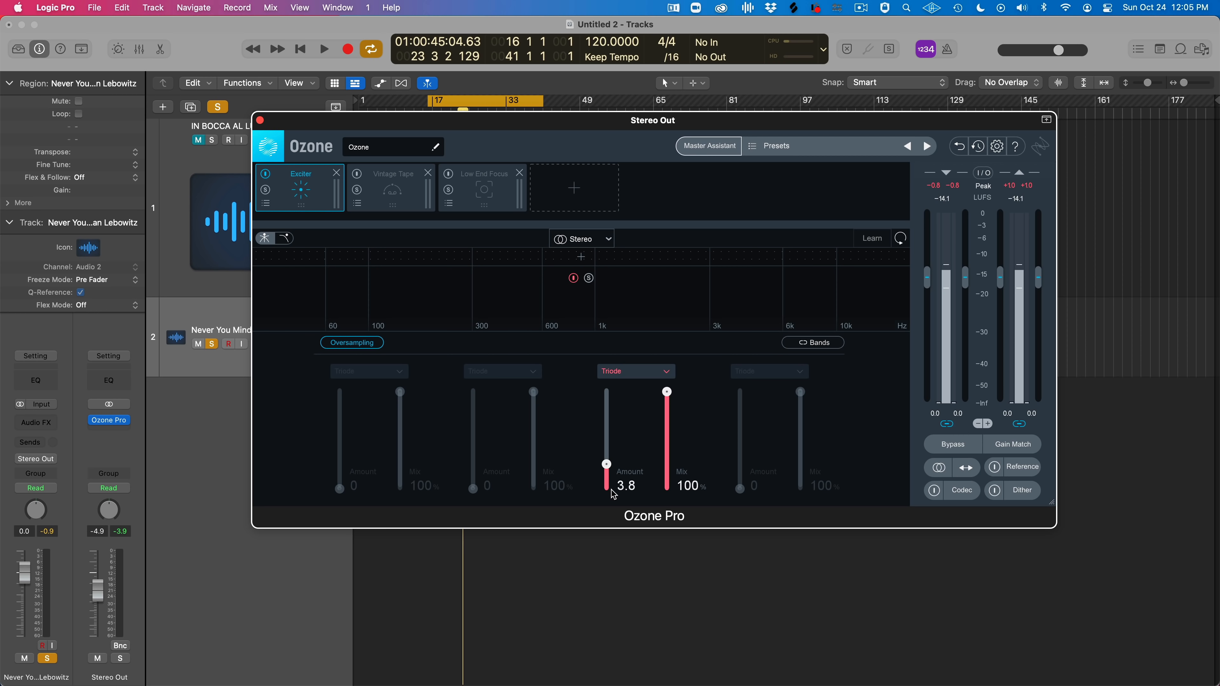
key(space)
drag(607, 480, 607, 475)
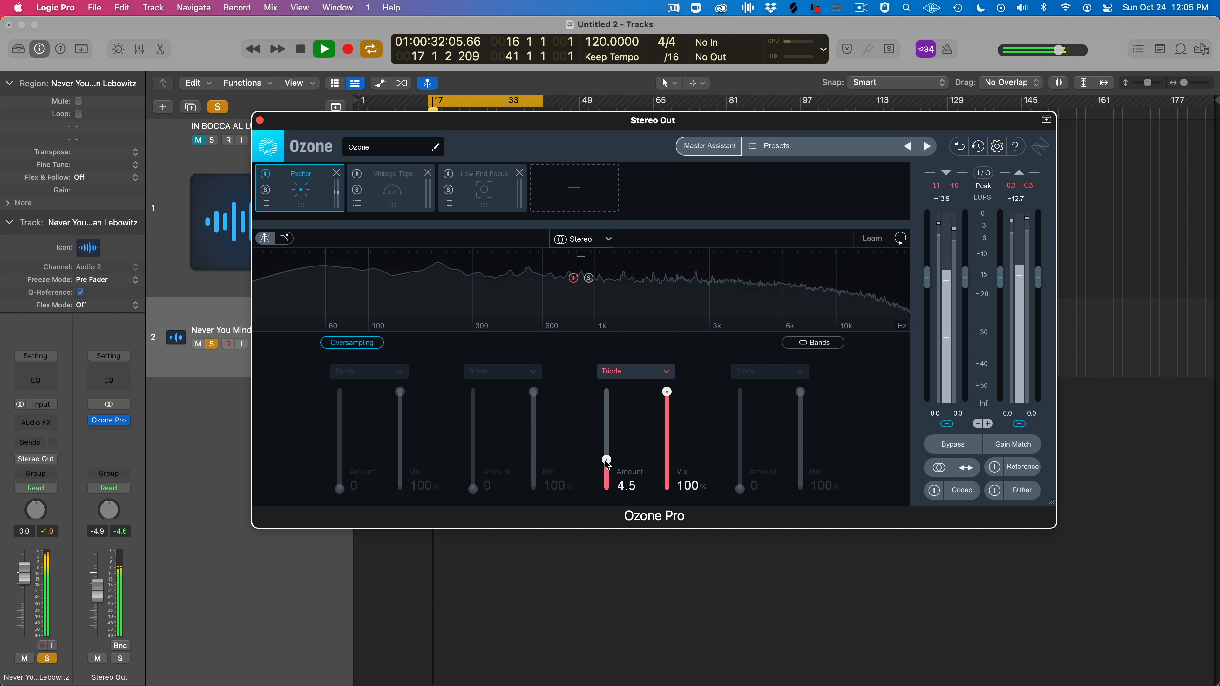
Compare the loop repeatedly with the Triode Exciter bypassed and active, restarting playback once, then leave the Exciter on and stop playback
click(266, 174)
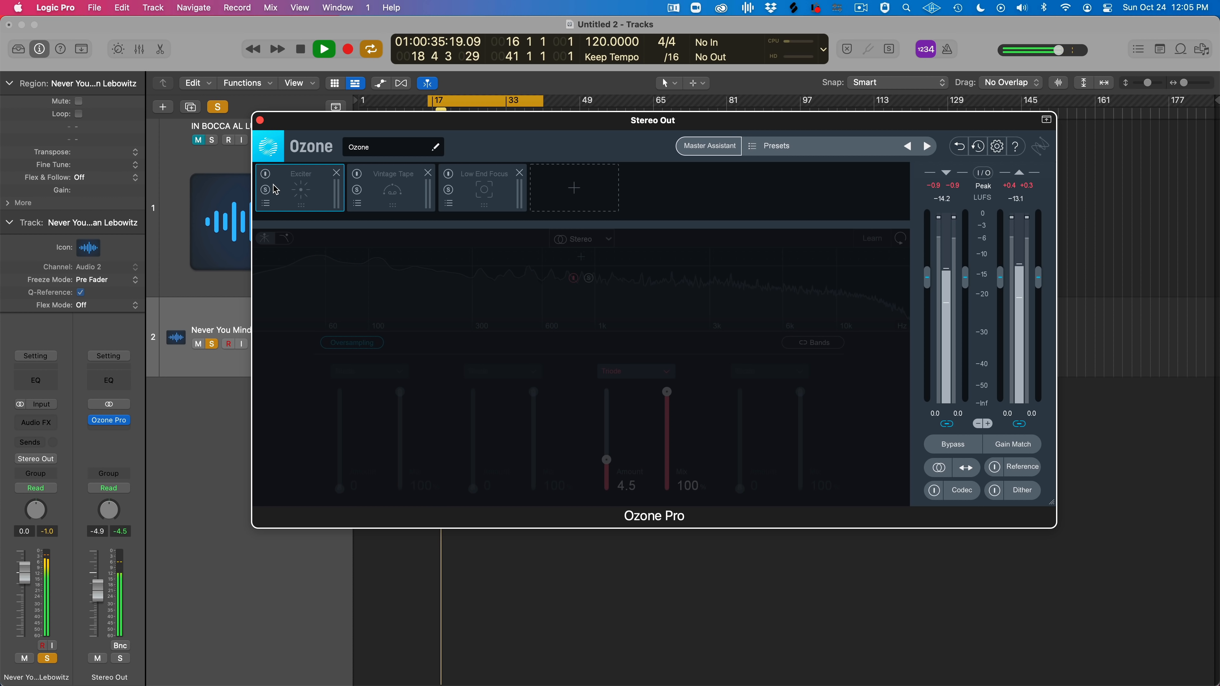
click(267, 177)
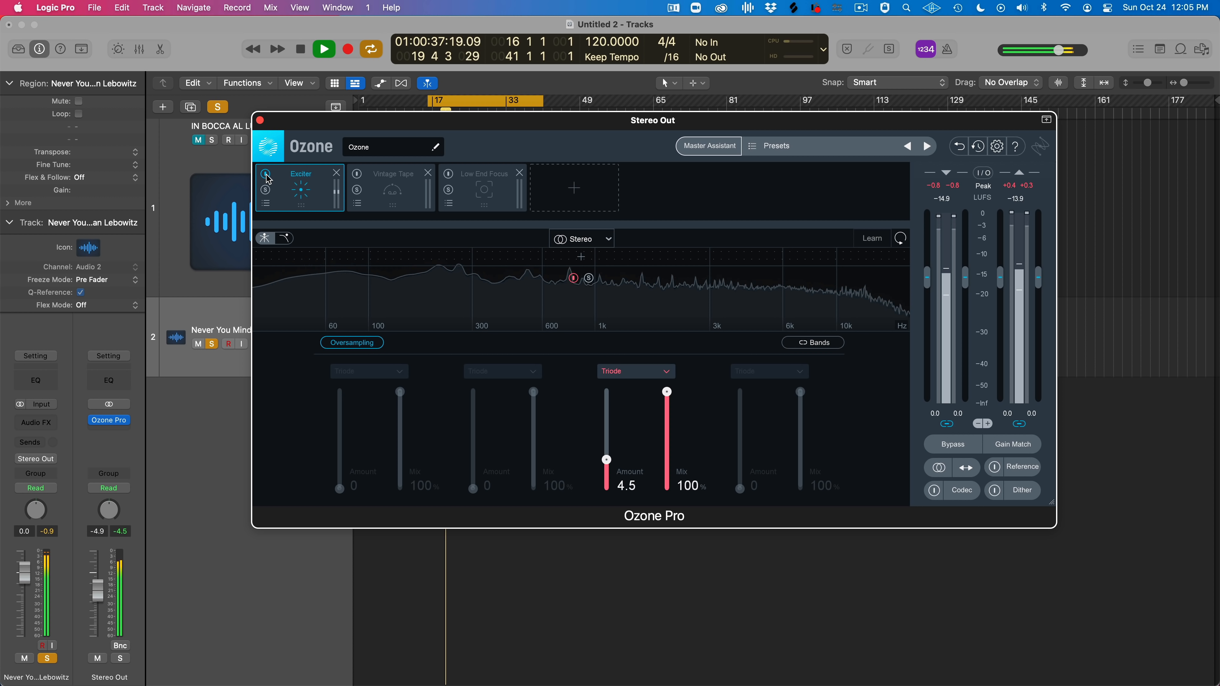
key(space)
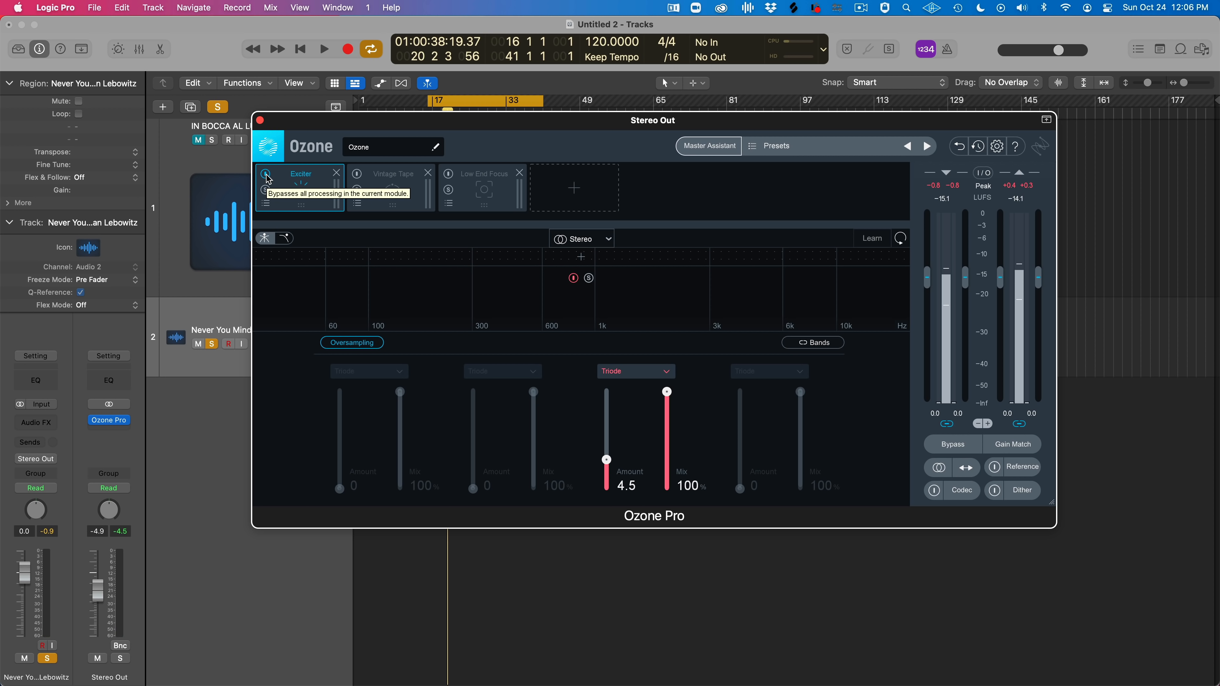
click(268, 176)
key(space)
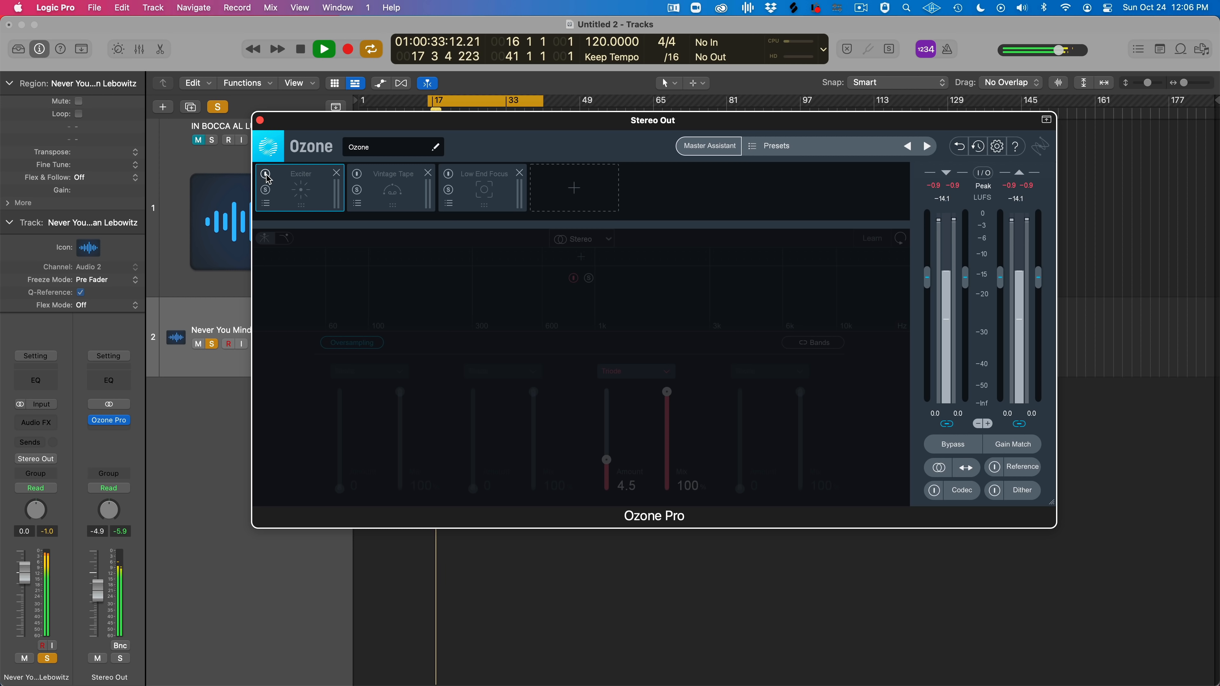
click(267, 175)
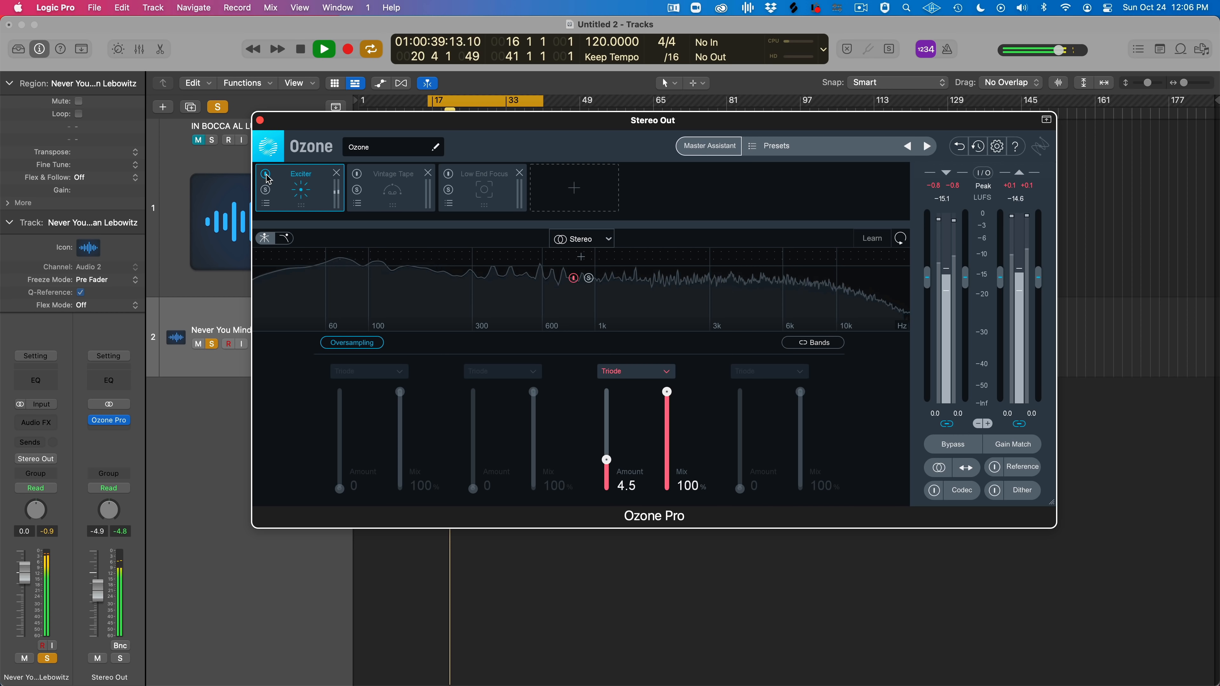
click(268, 175)
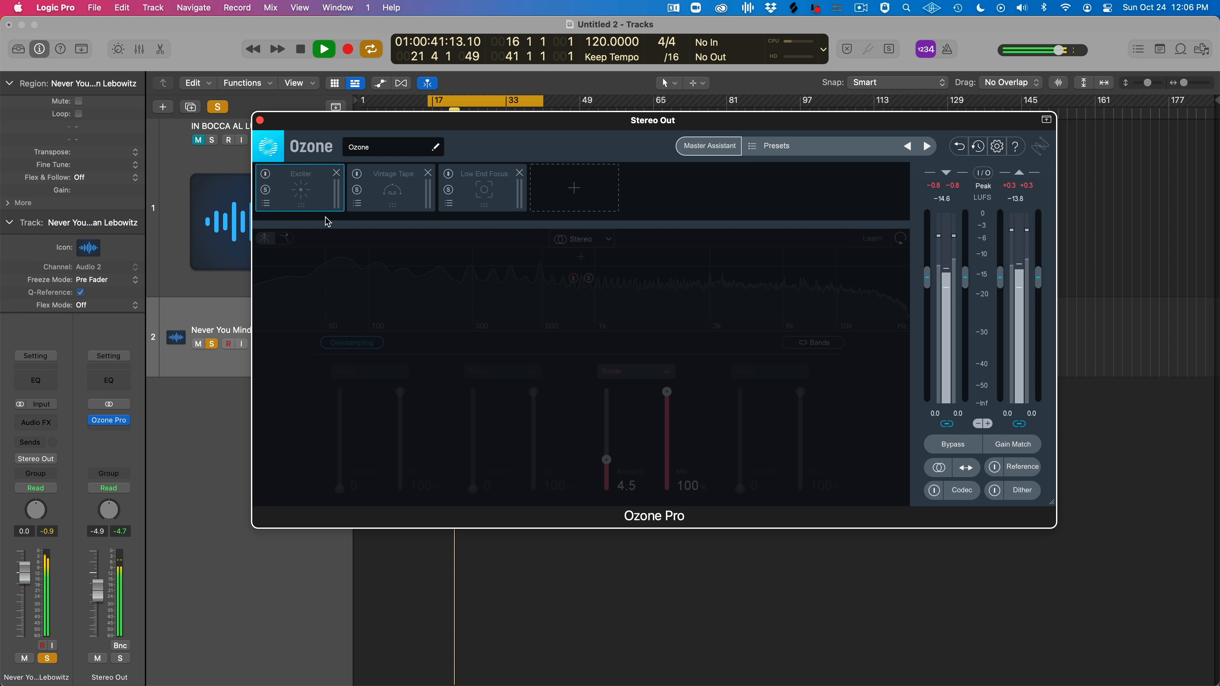
click(265, 174)
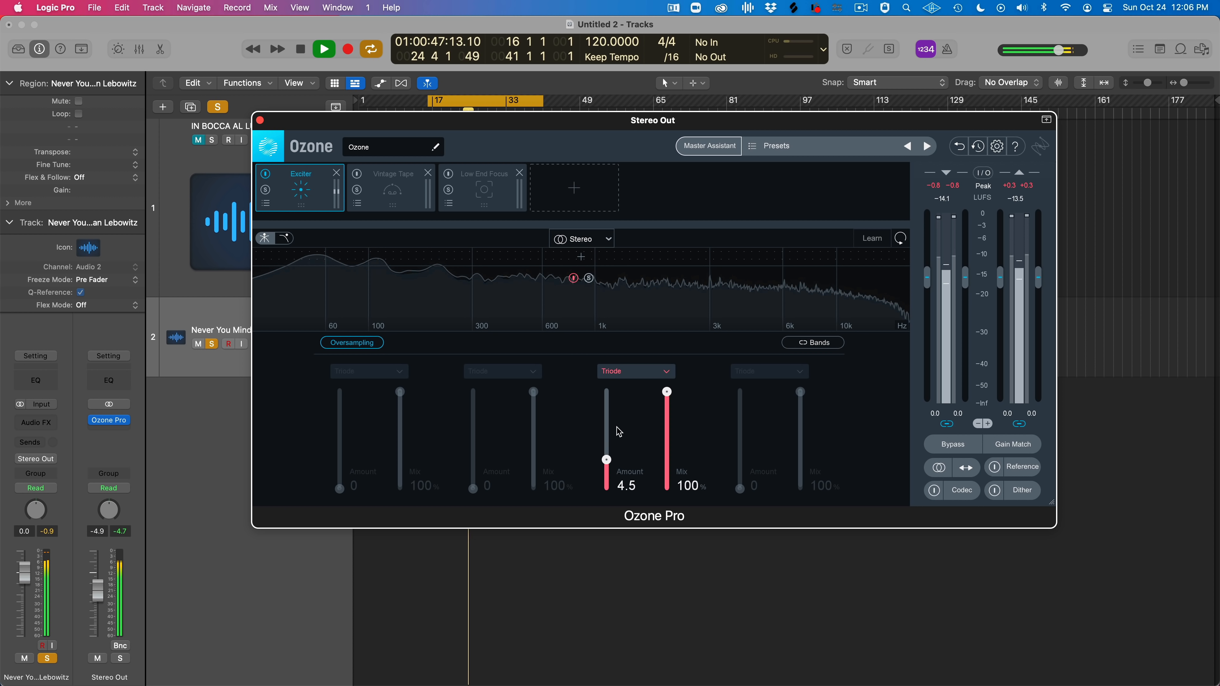
key(space)
Switch the Exciter band to Dual Triode mode and play the loop with the Exciter first bypassed, then active
click(646, 372)
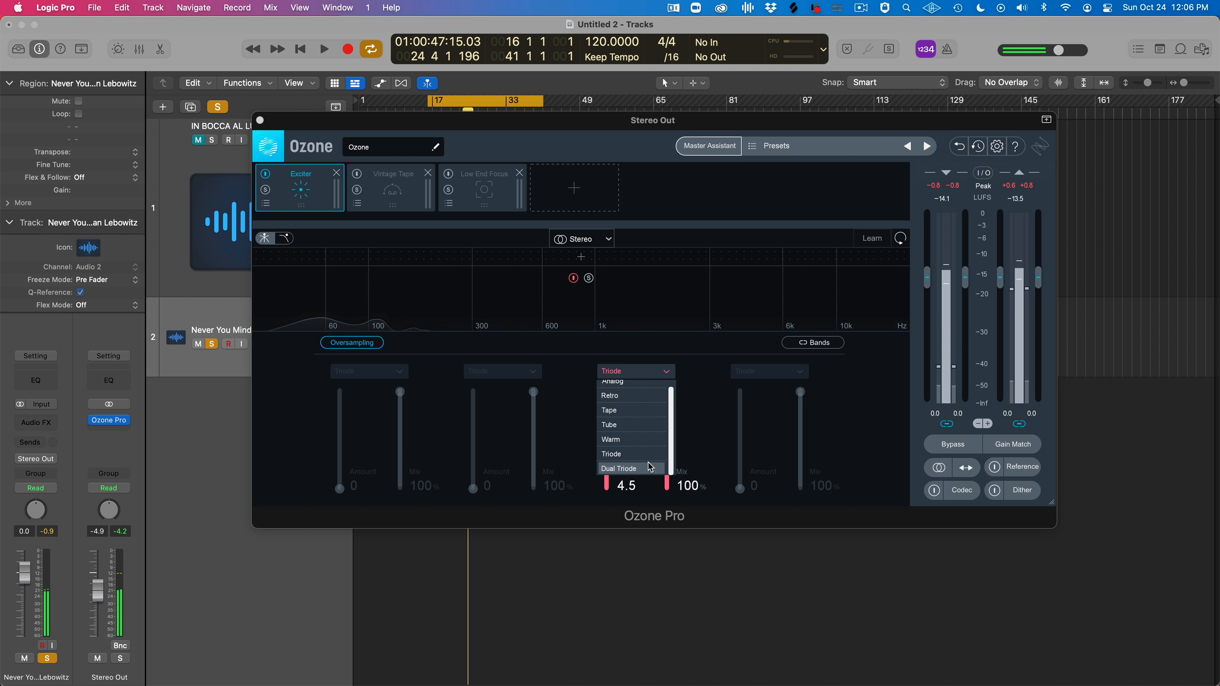
click(650, 467)
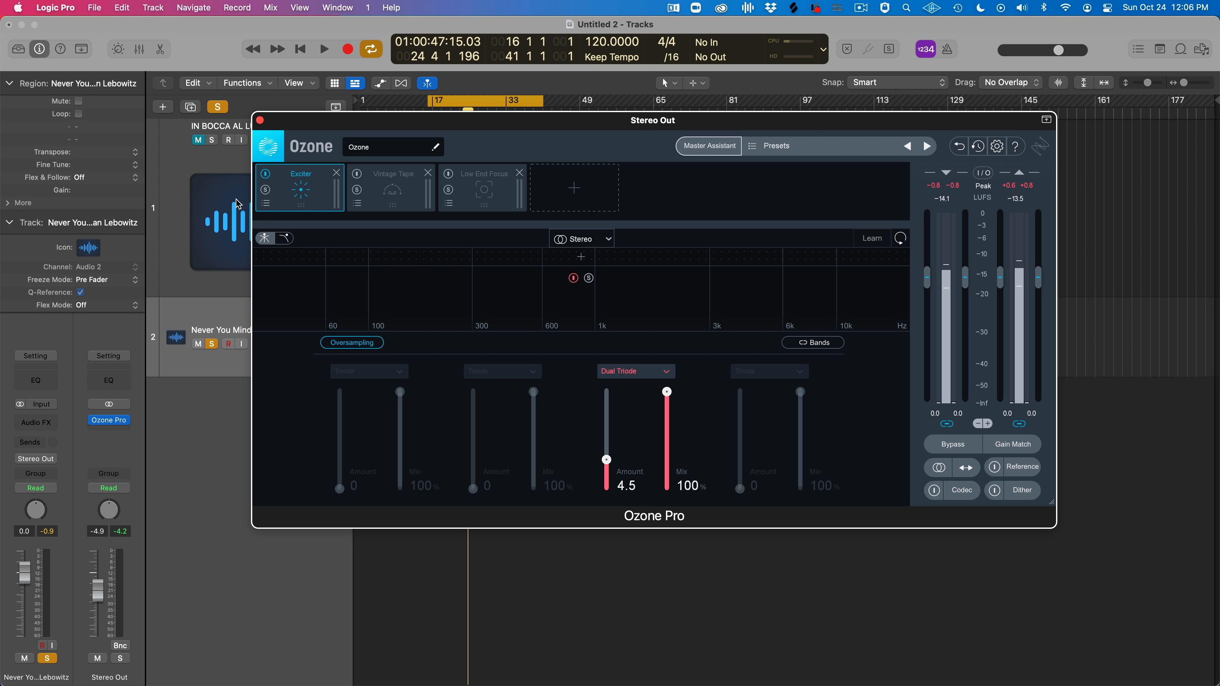
click(266, 174)
key(space)
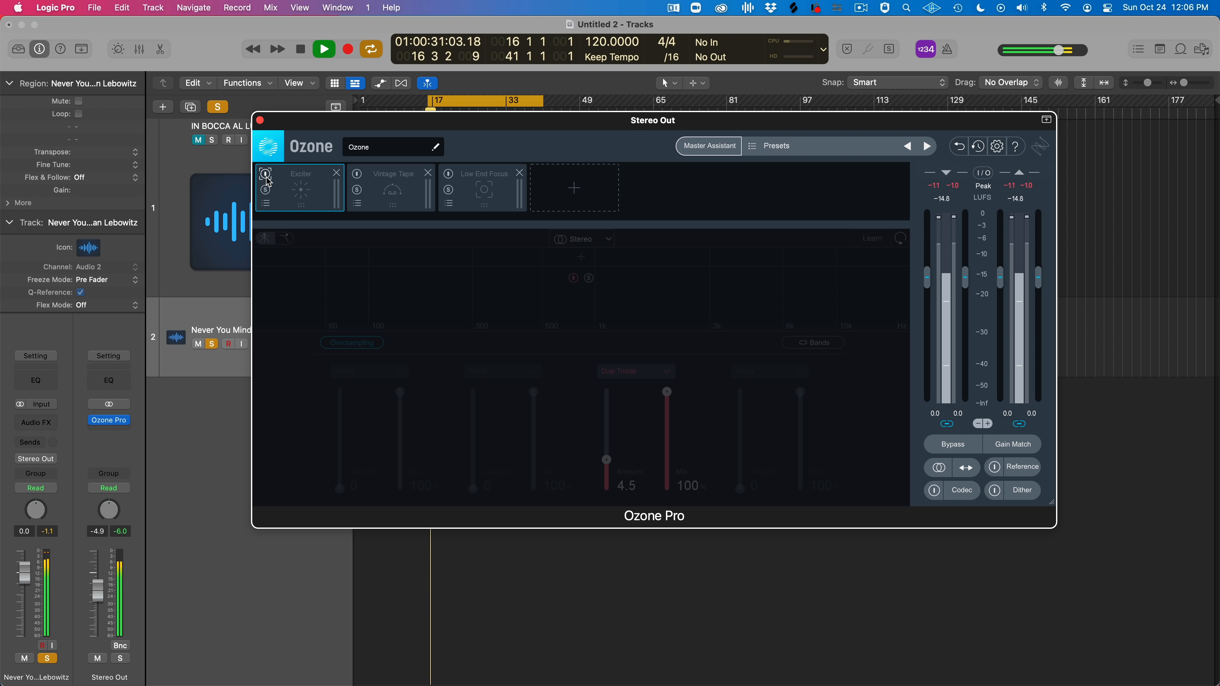
click(267, 176)
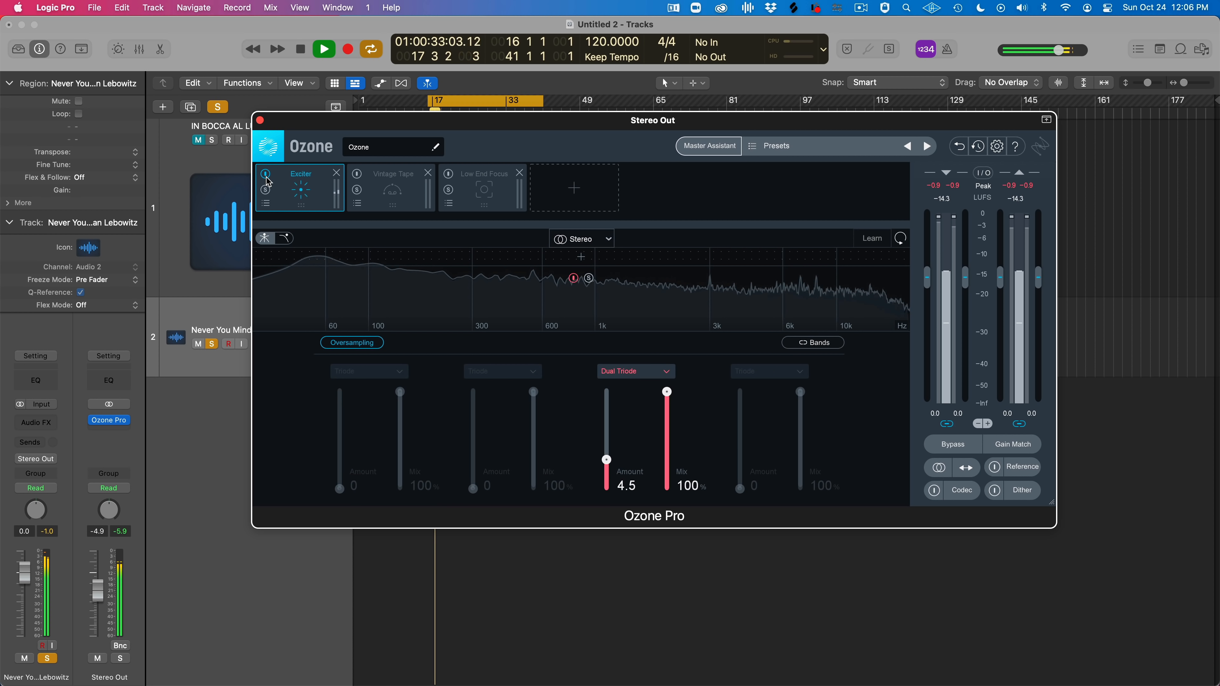
Lower the Dual Triode Exciter's Amount to 2.8, compare the loop with it bypassed and active, and leave it on
drag(607, 460, 606, 470)
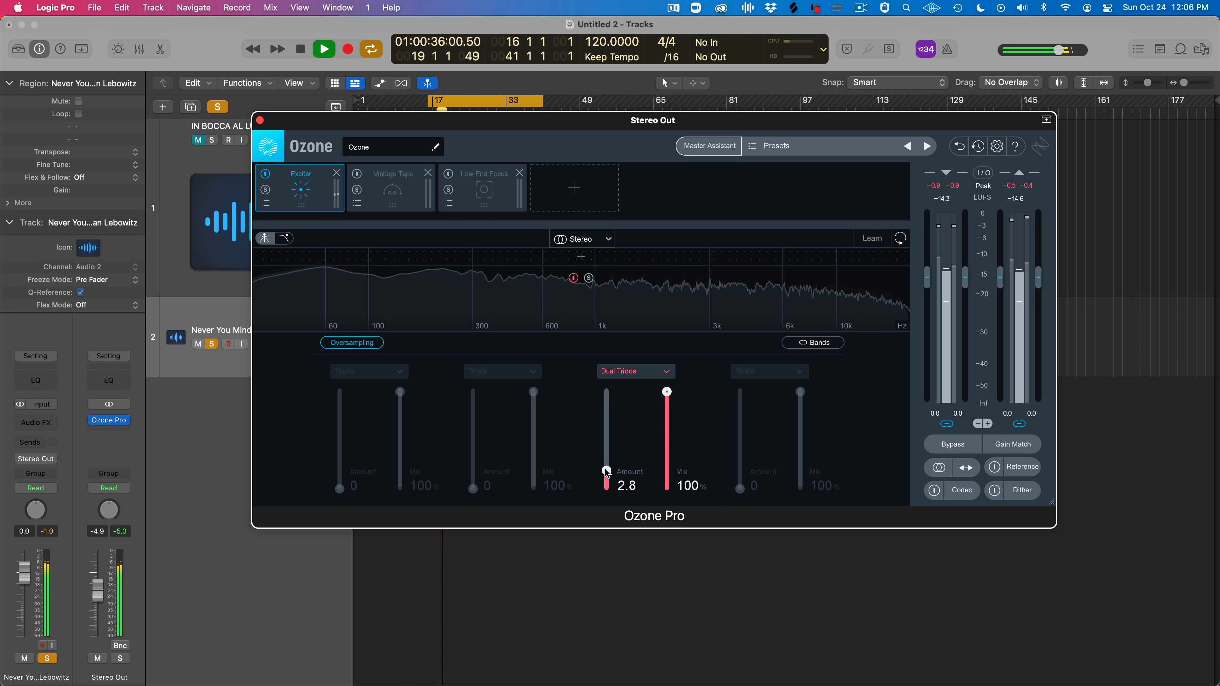
click(266, 175)
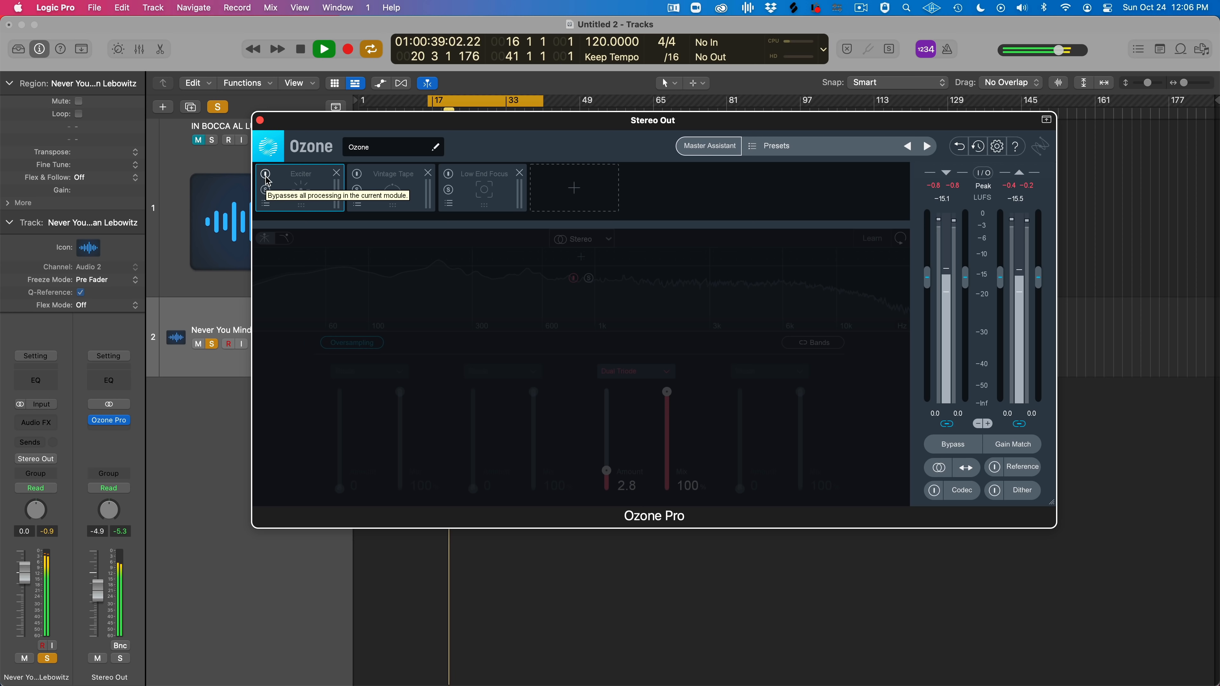
click(266, 176)
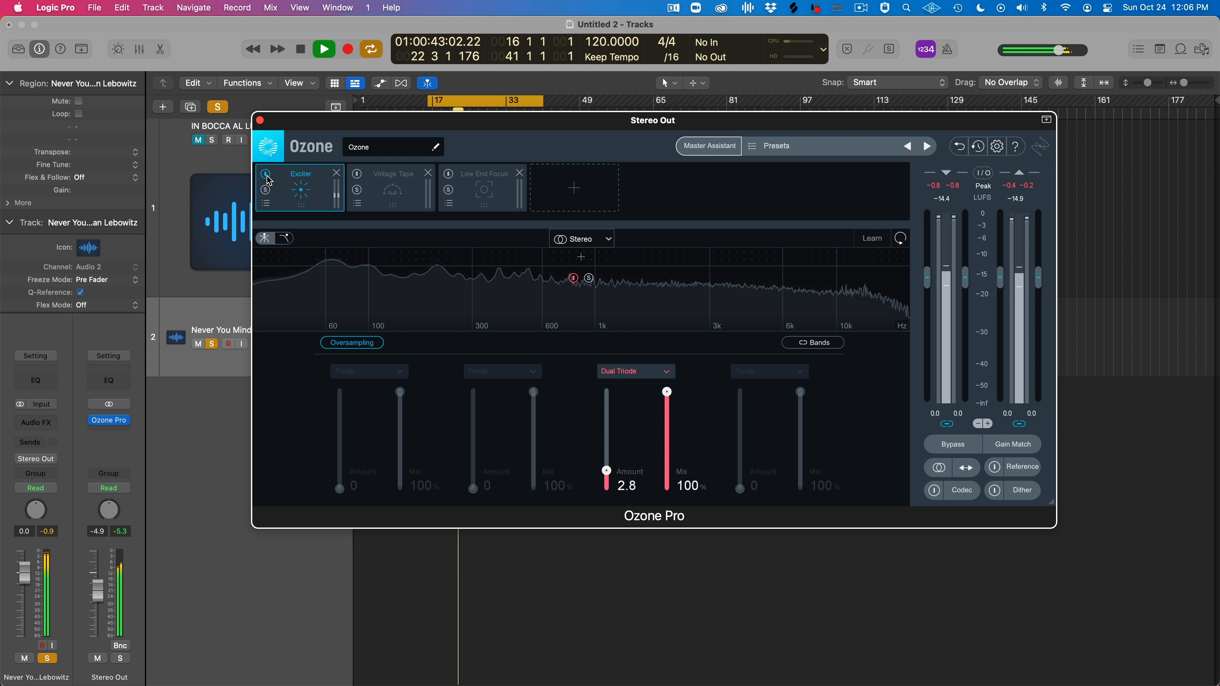
Play the loop with the Dual Triode Exciter bypassed, stop playback and turn the Exciter back on
click(267, 179)
key(space)
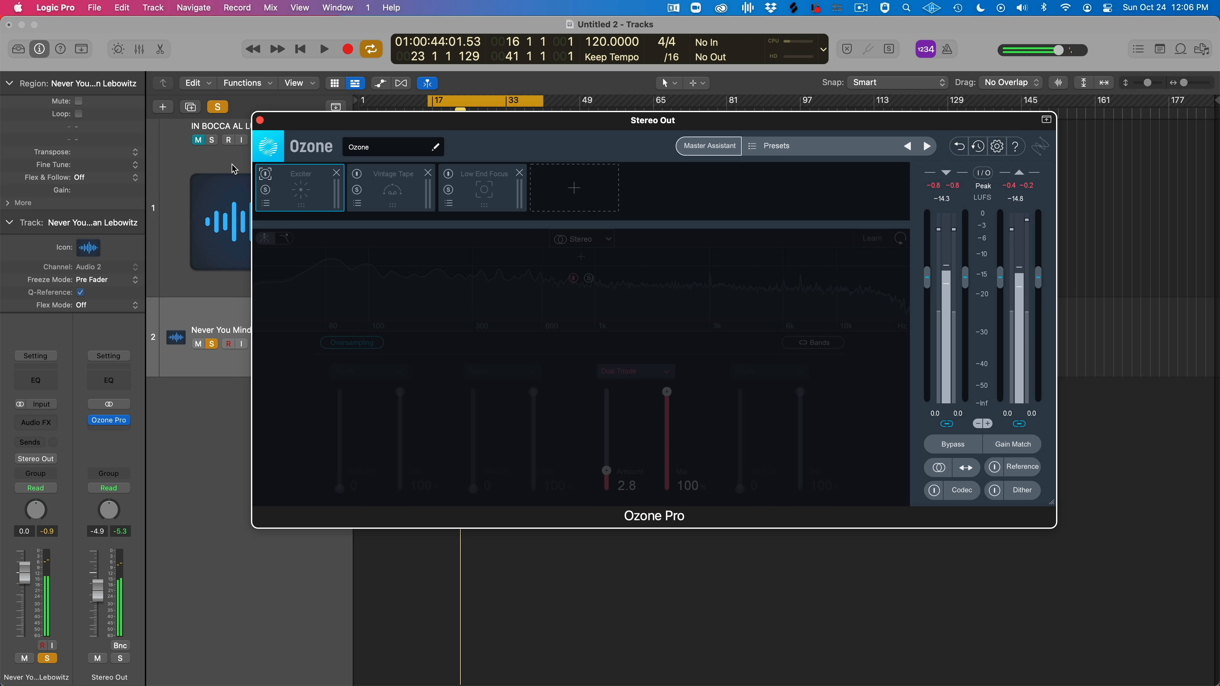
click(263, 176)
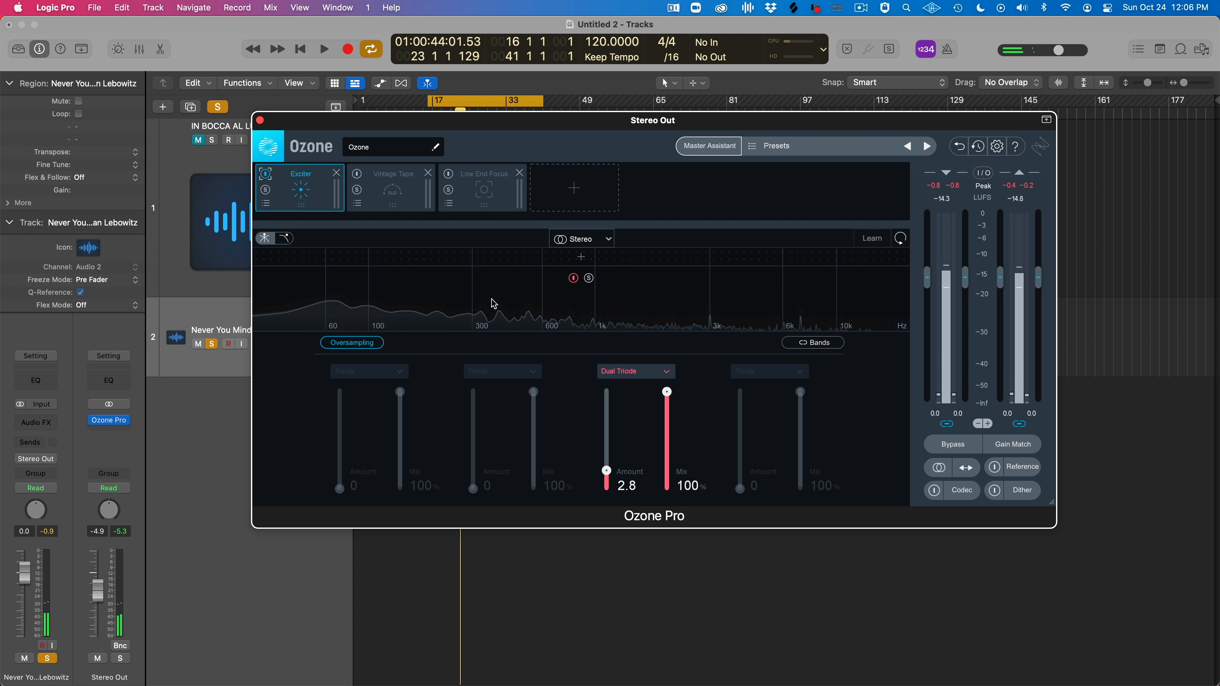
Split the Exciter spectrum into four bands, adding crossovers slightly above 100 Hz, between 1k and 3k, and between 3k and 6k
click(394, 259)
click(664, 263)
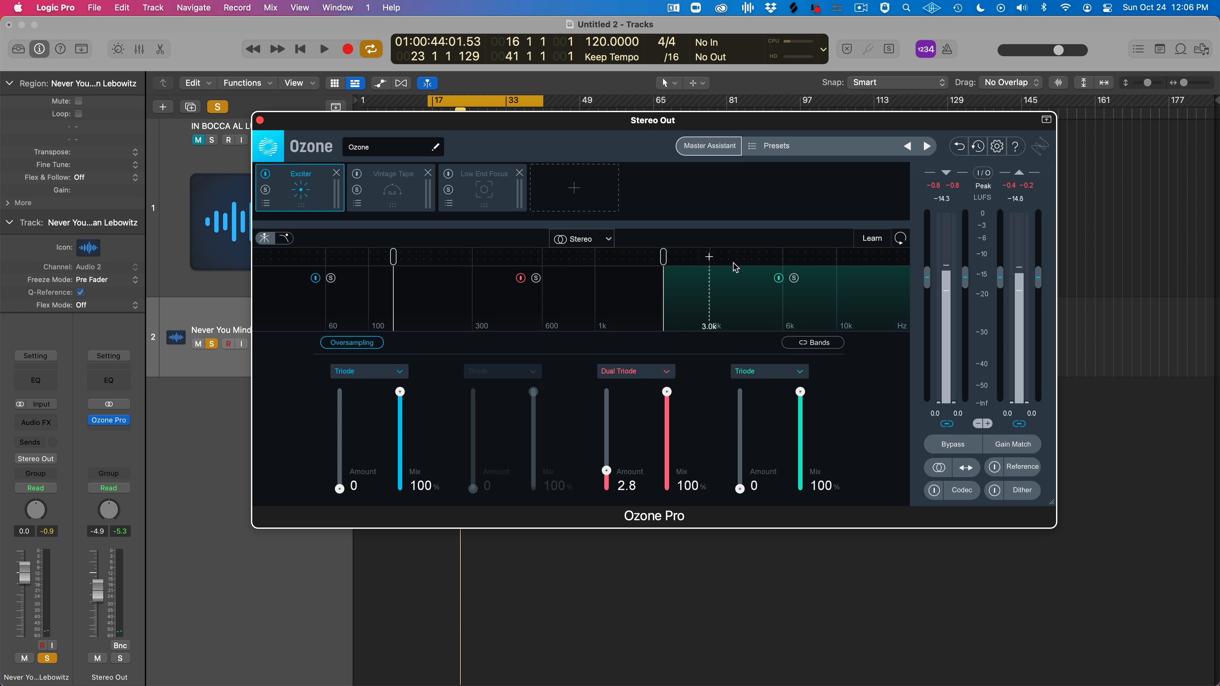
click(734, 264)
Link the Exciter bands, raise the Triode bands' Amount to 6.0 and lower the Mix of all bands to 77.8%
click(808, 348)
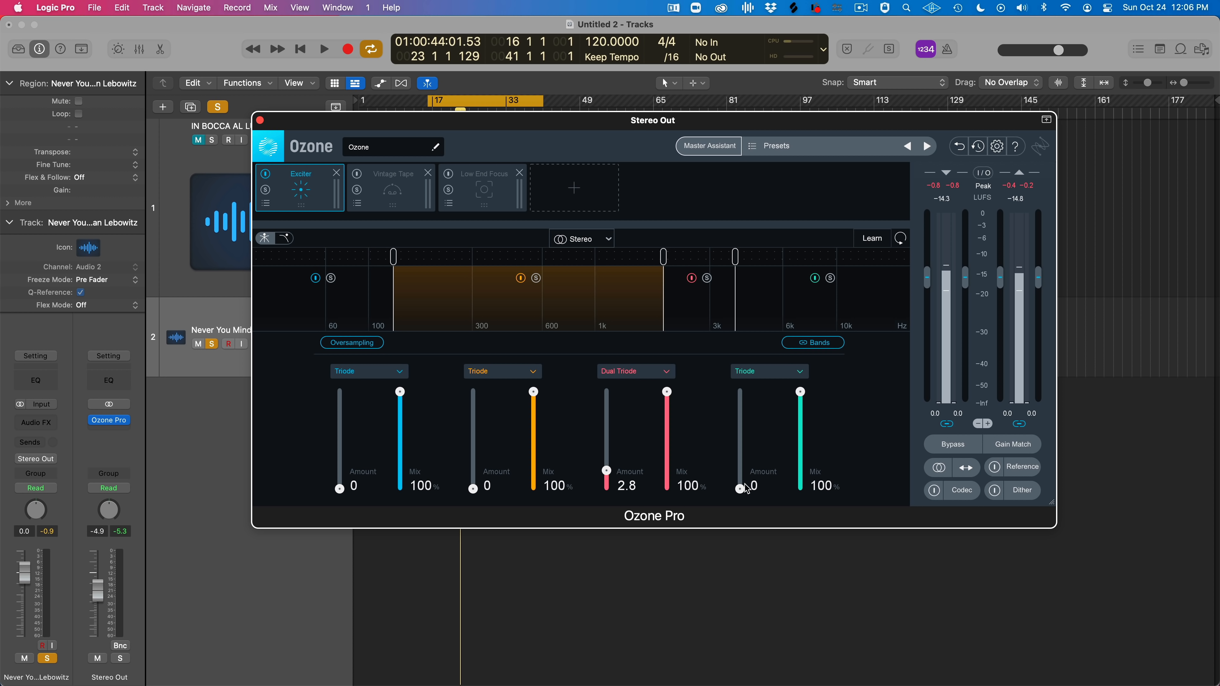
drag(740, 489, 741, 452)
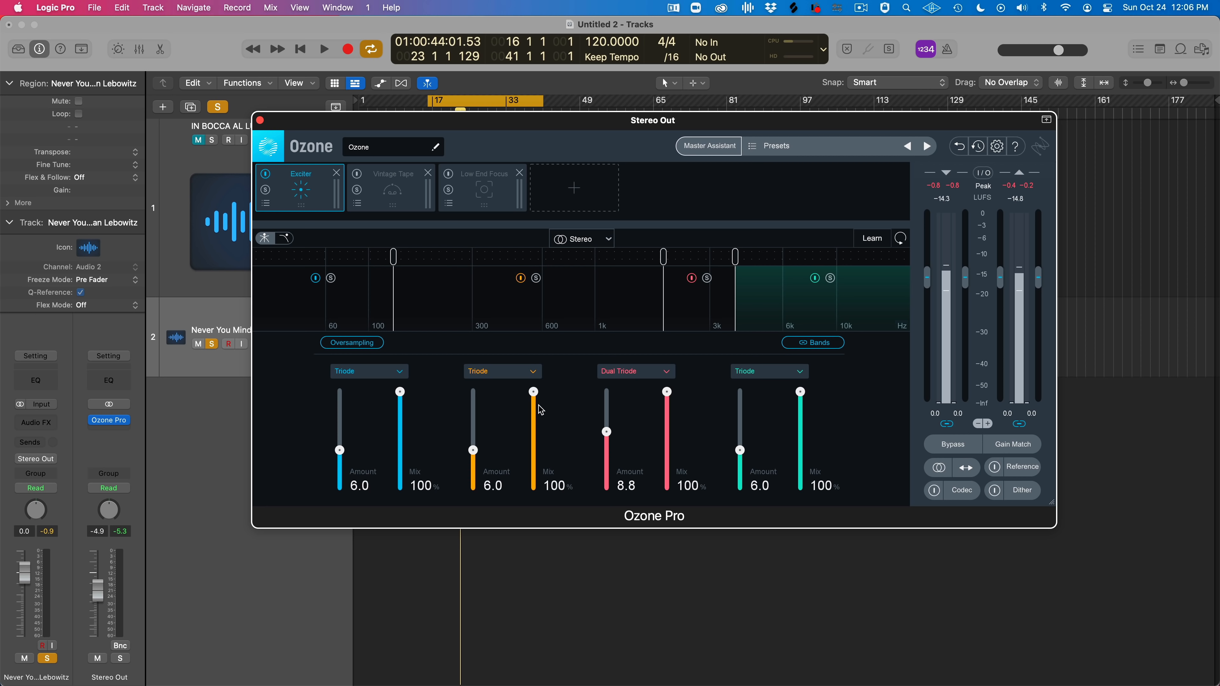
mouse_move(534, 395)
mouse_down()
mouse_move(533, 433)
mouse_move(531, 417)
mouse_up()
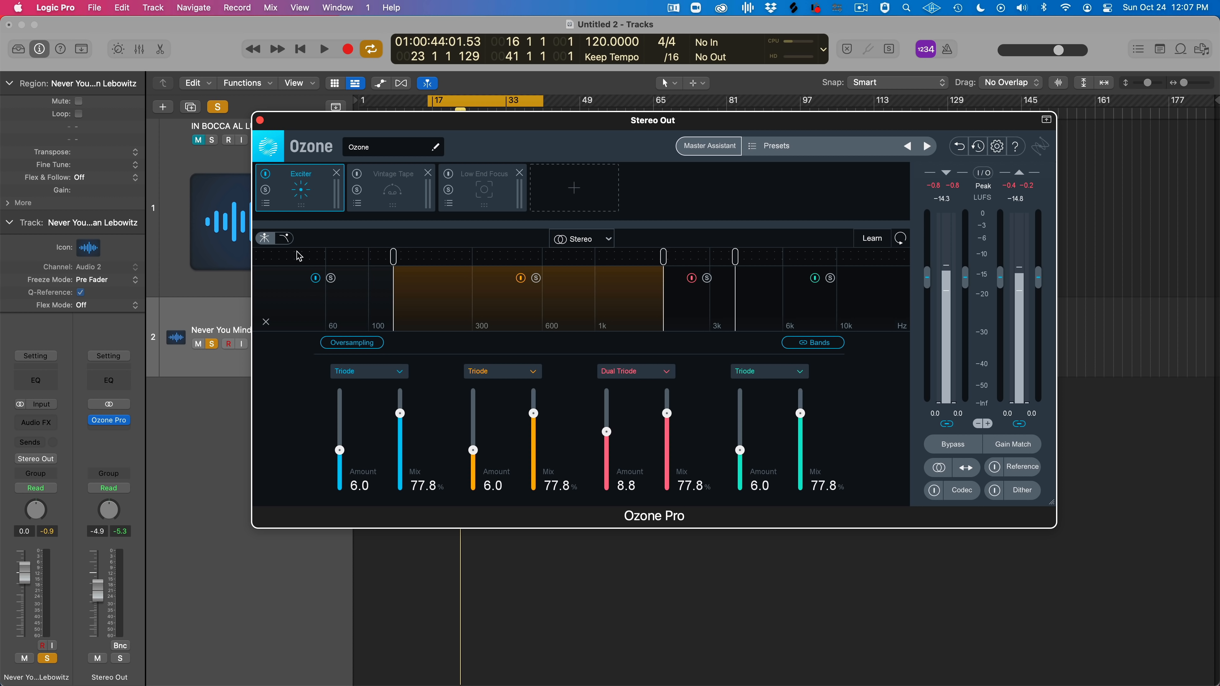
Browse the Exciter preset list down to its last entries and close it without loading a preset
click(266, 204)
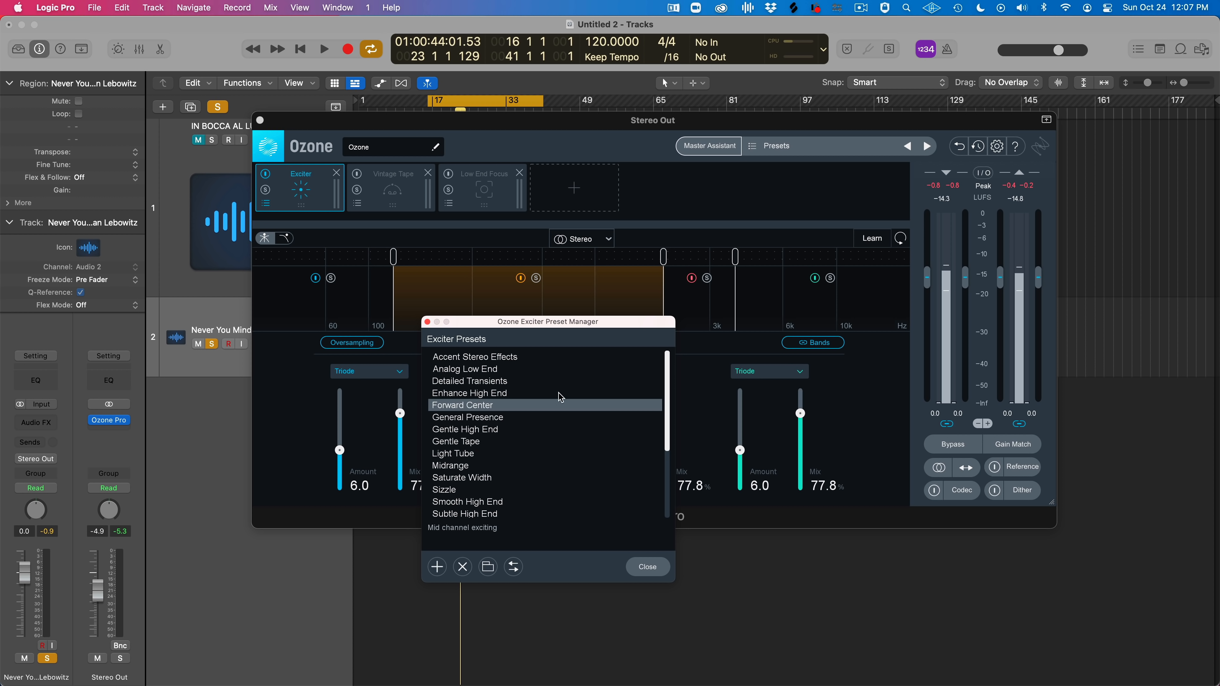
scroll(515, 418, down, 3)
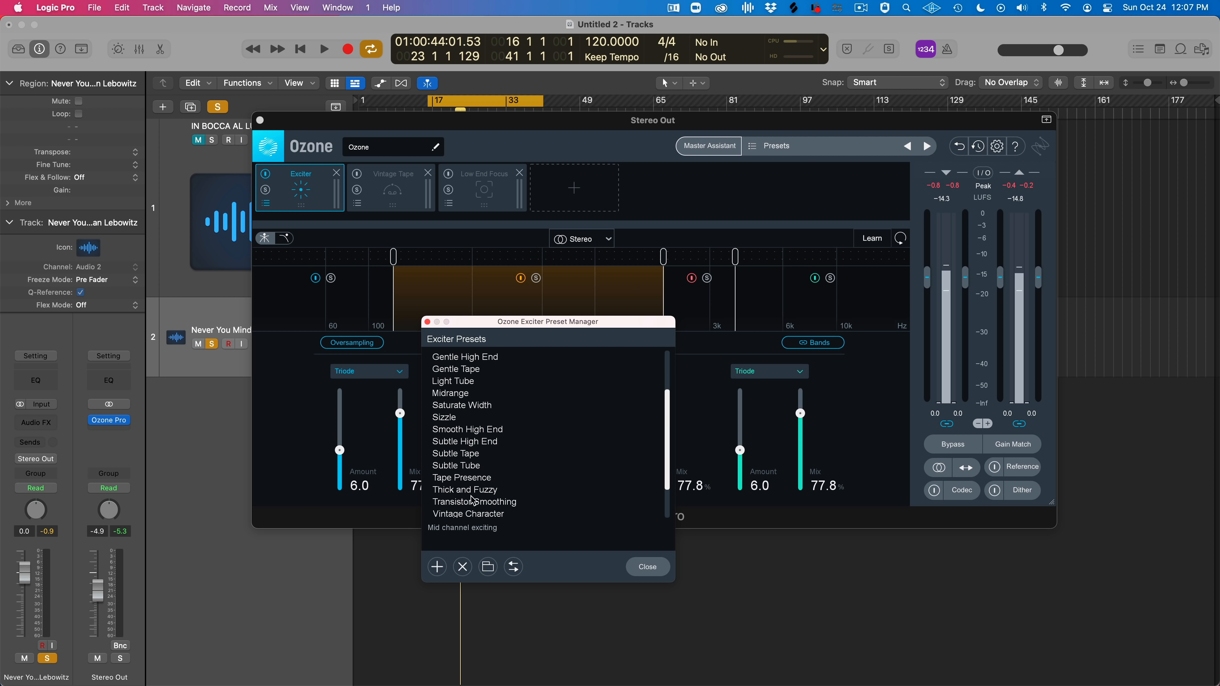
scroll(474, 488, down, 2)
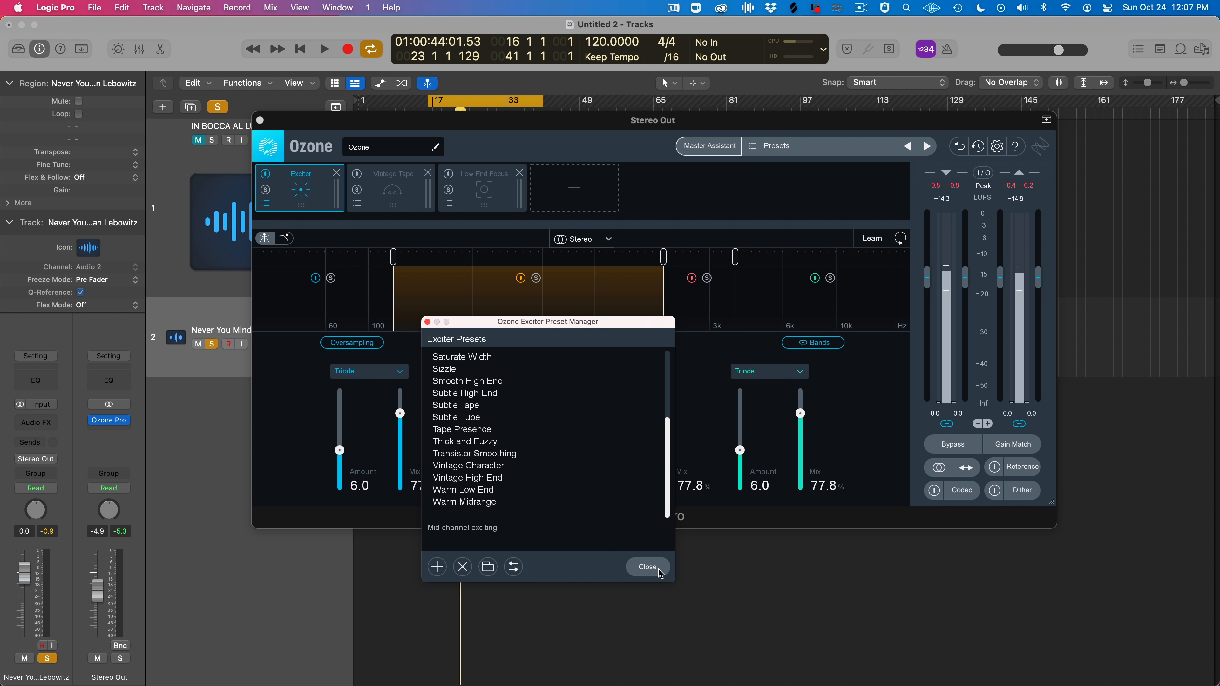
click(647, 567)
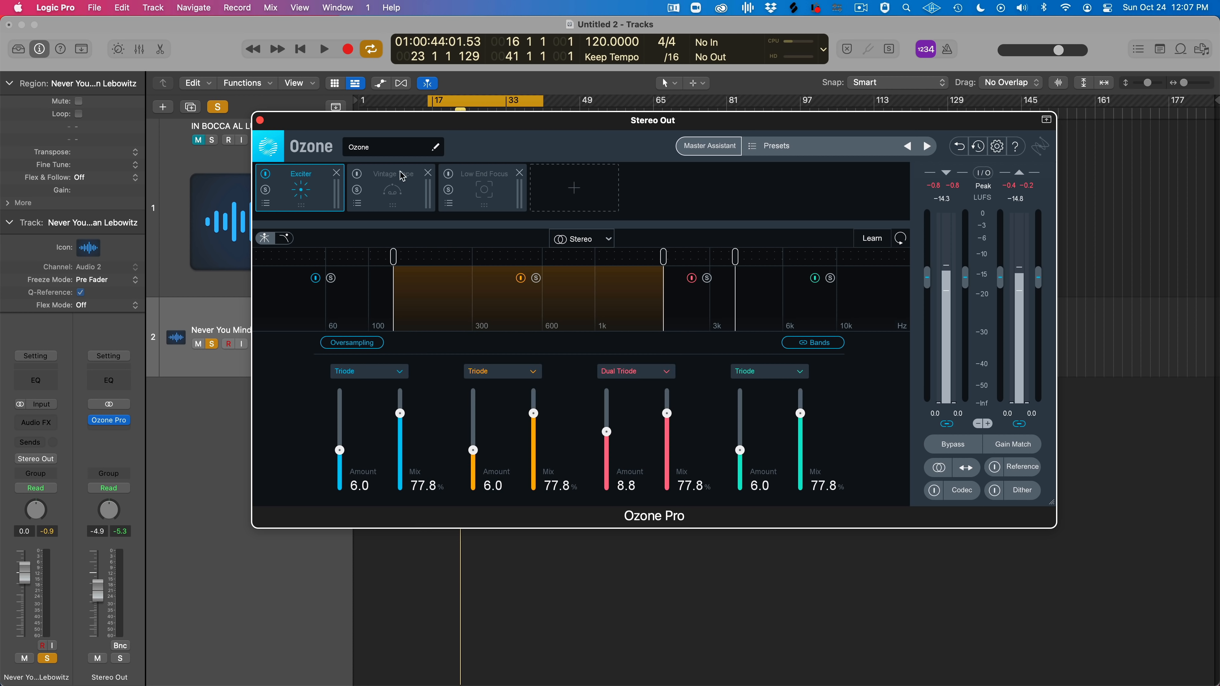
Bypass the Exciter module and show the Vintage Tape module's controls with Vintage Tape switched on
click(265, 176)
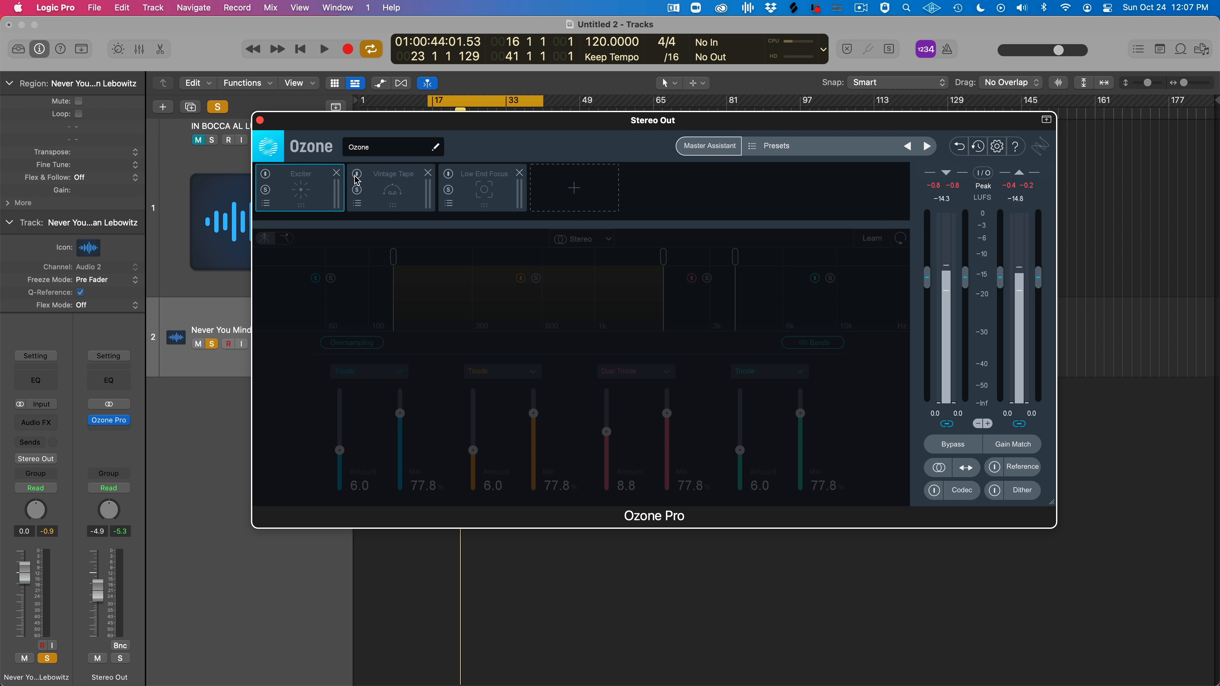
click(382, 179)
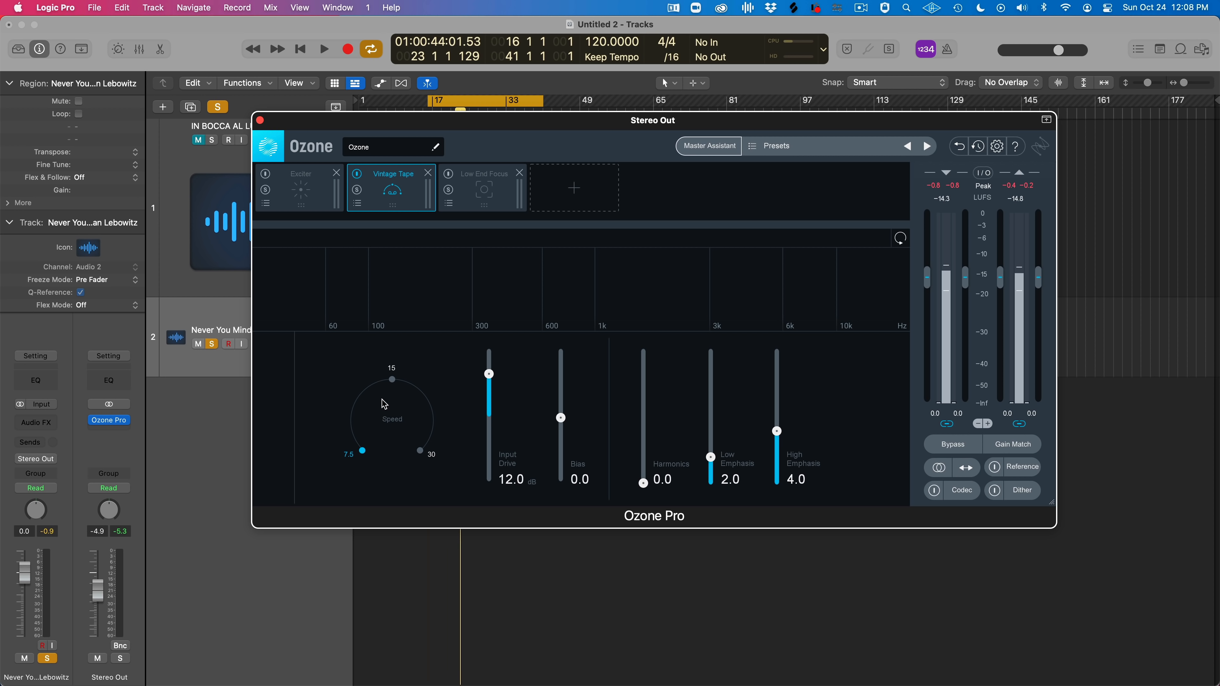
Compare the loop with Vintage Tape active and bypassed at 7.5 Speed, restarting playback once, and leave it on
key(space)
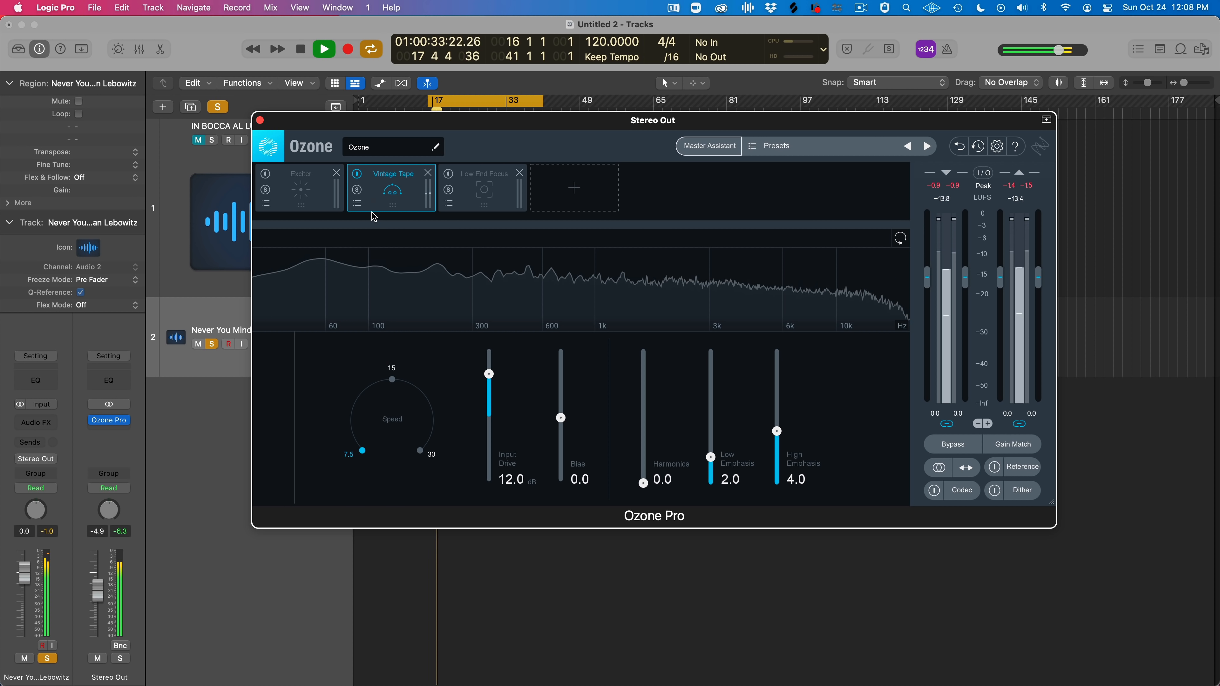
click(357, 174)
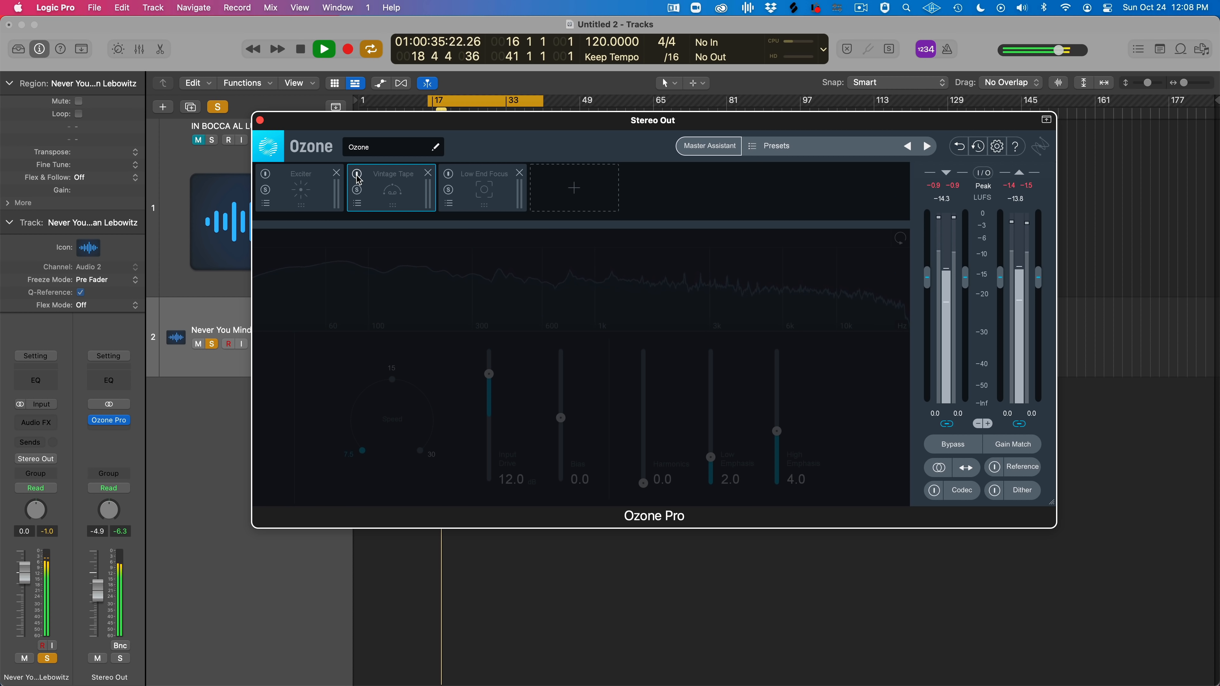
click(357, 174)
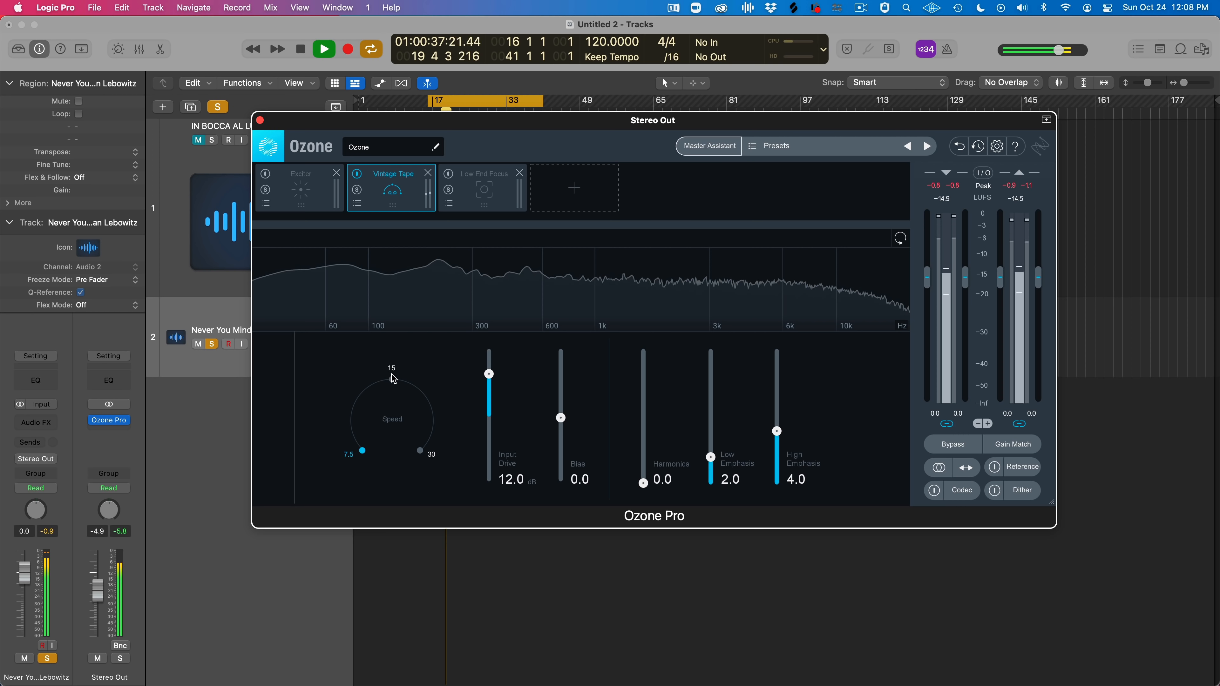
key(space)
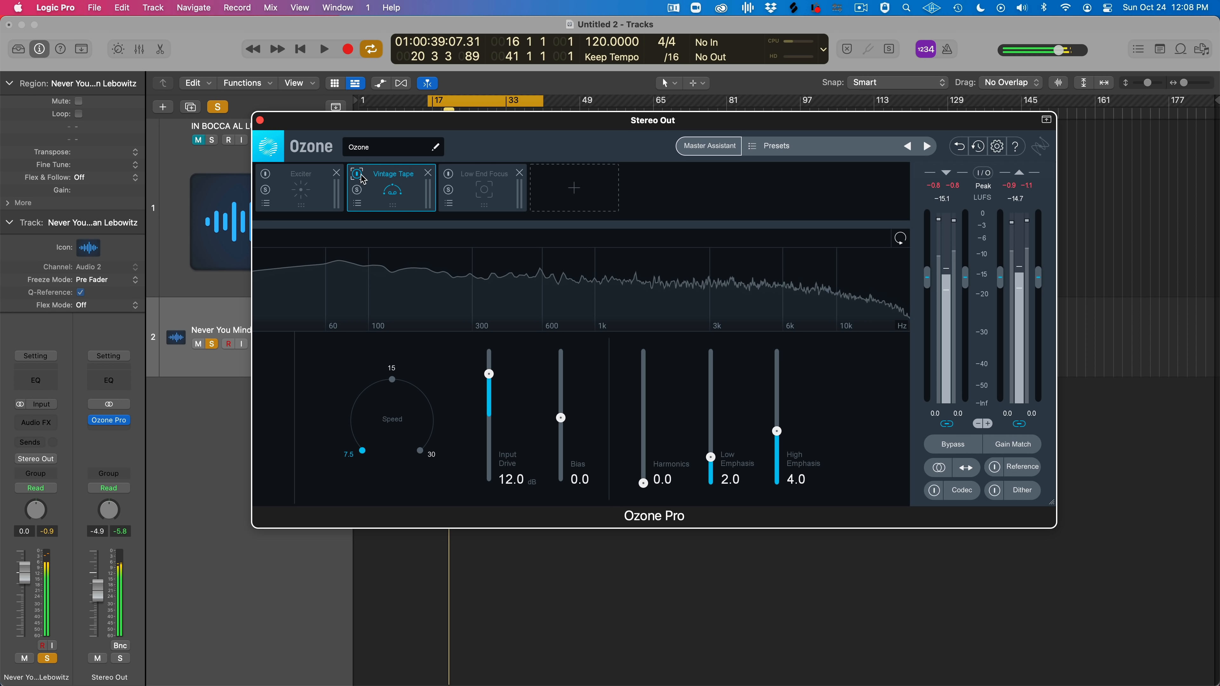
click(358, 176)
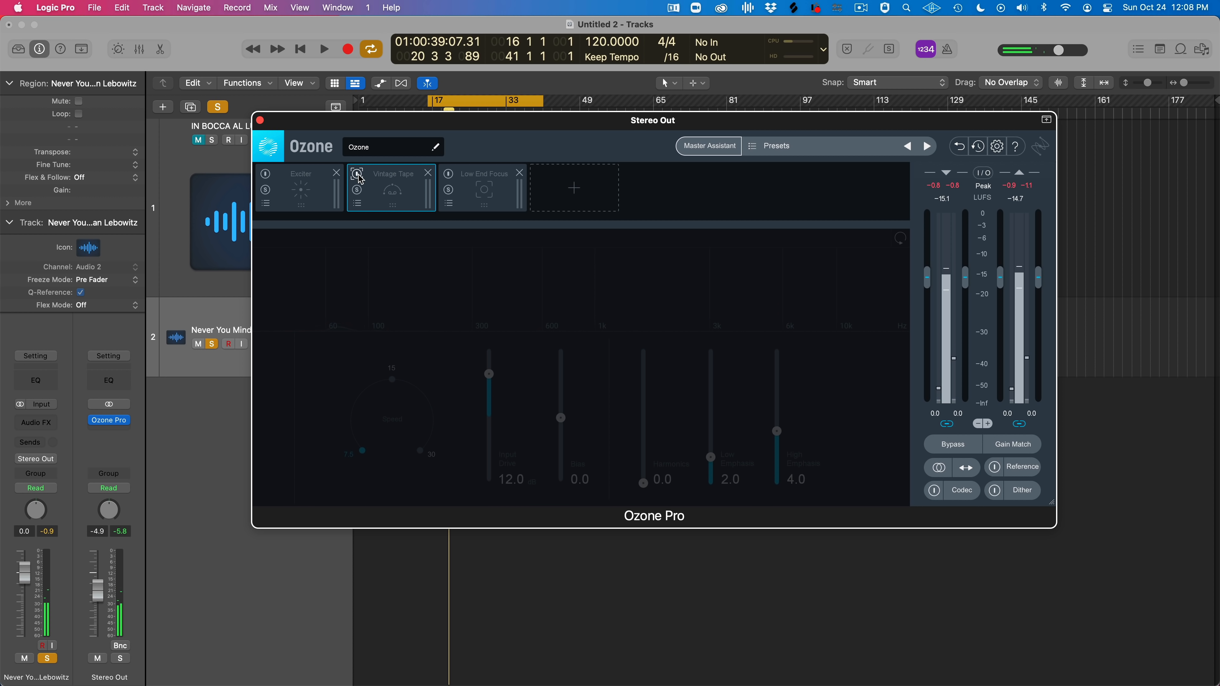
key(space)
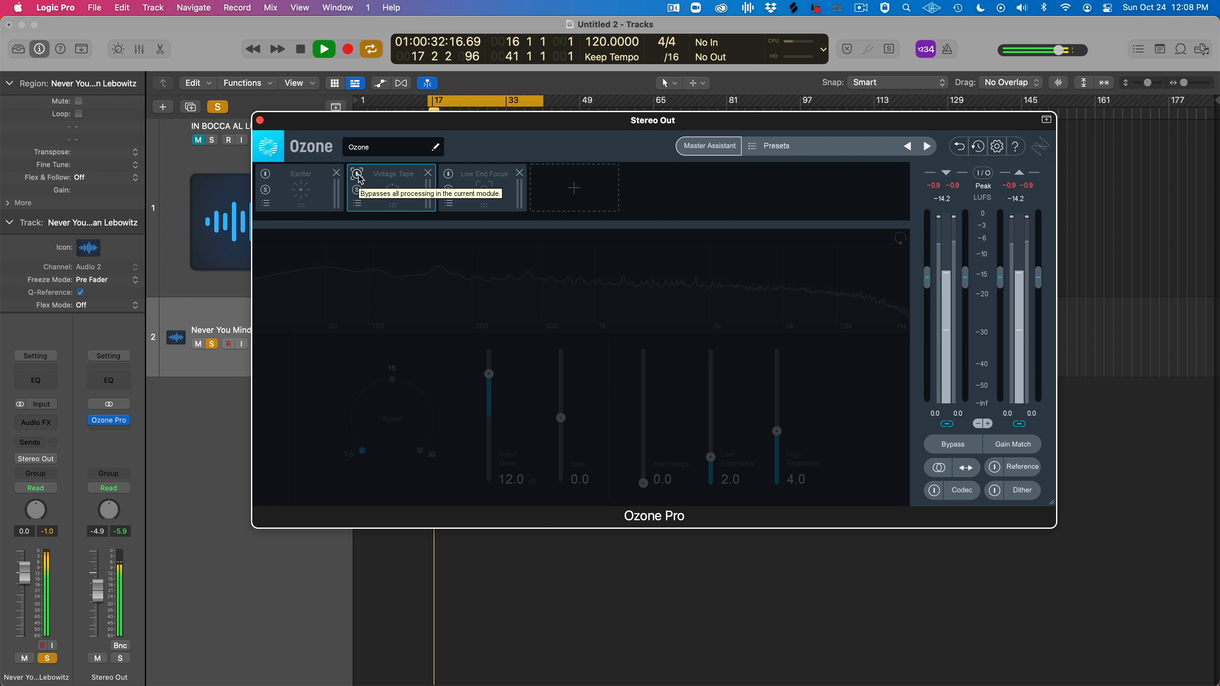
click(359, 175)
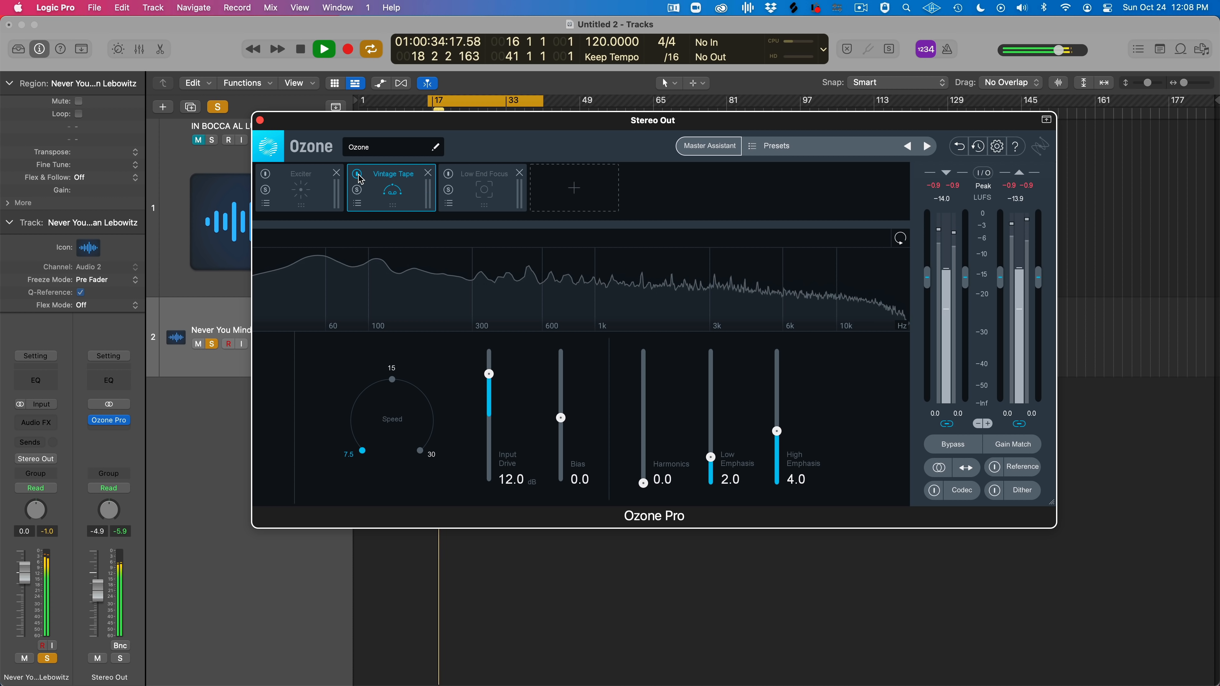
Set the tape Speed to 15, restart the loop, compare it with Vintage Tape bypassed and active, and stop playback
click(392, 381)
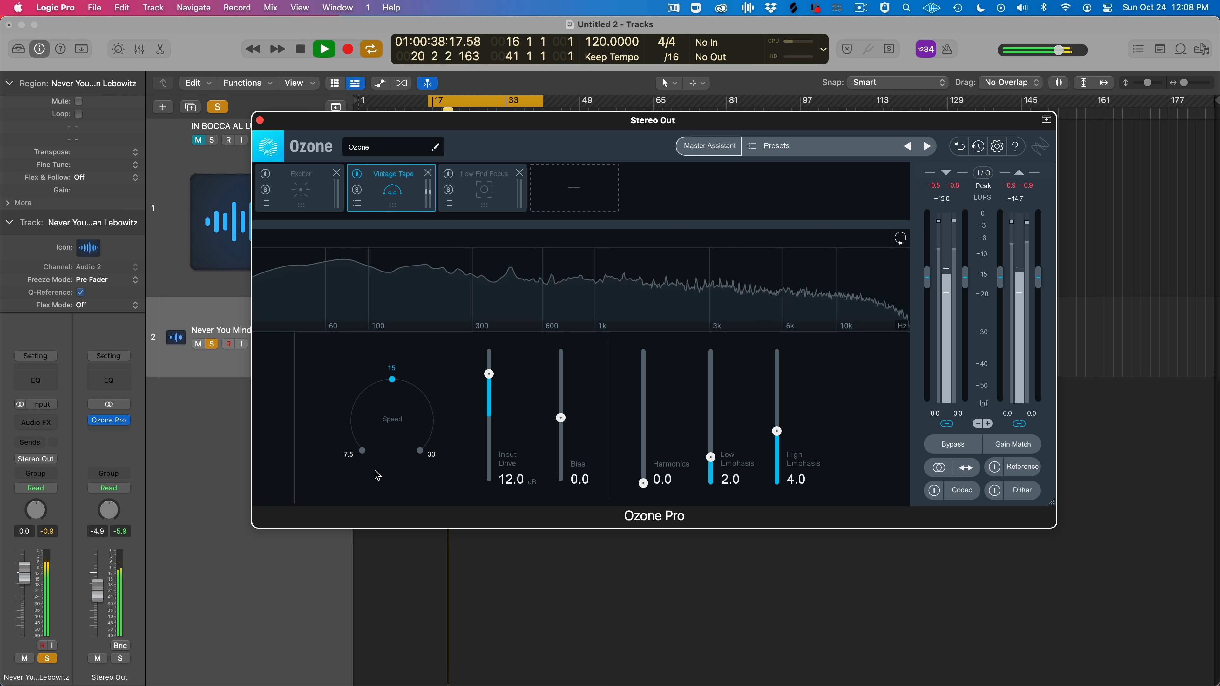
key(space)
key(space)
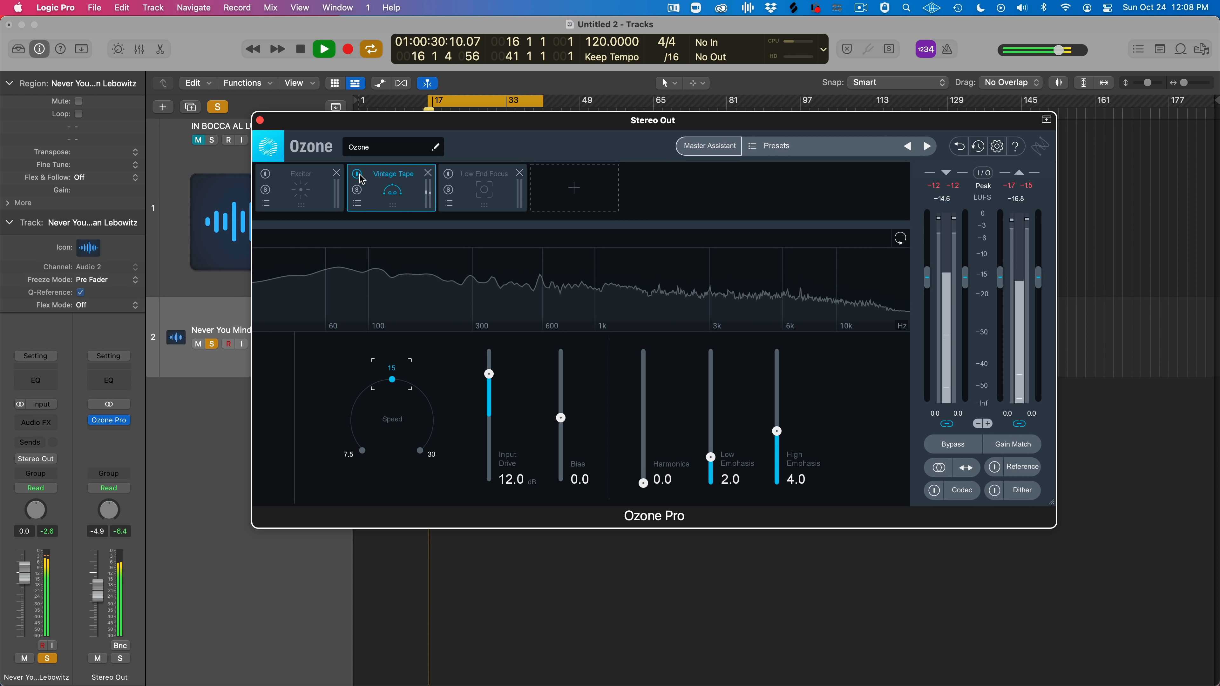
click(359, 176)
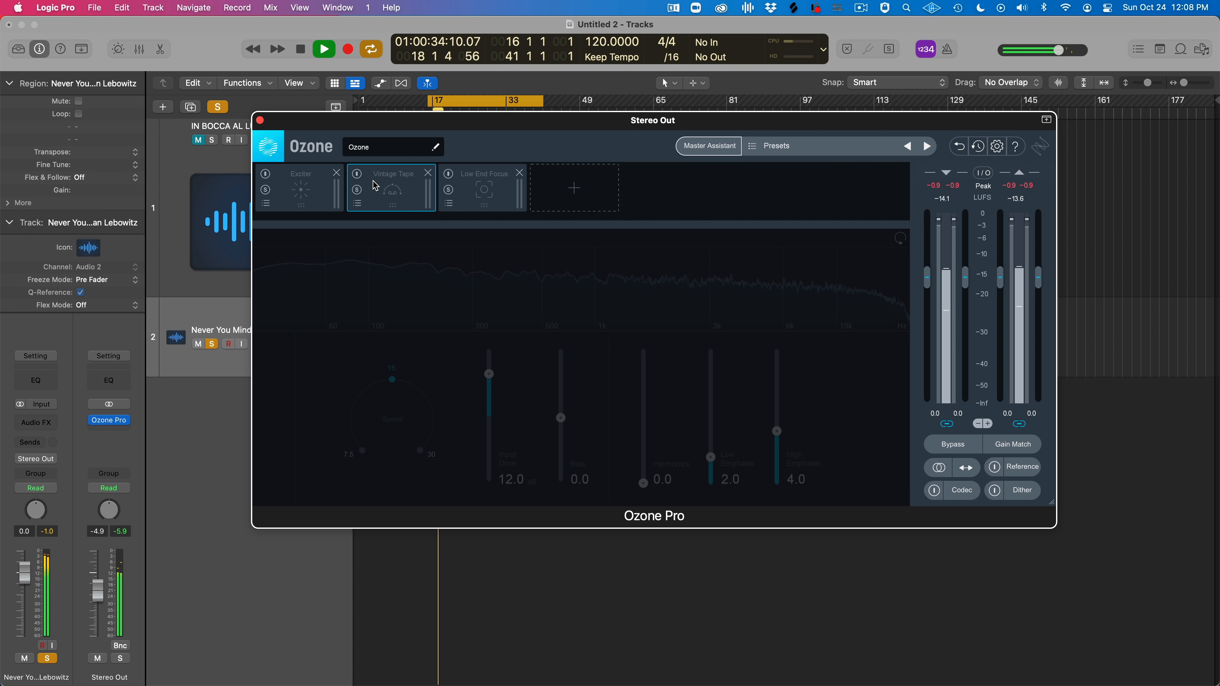
click(357, 174)
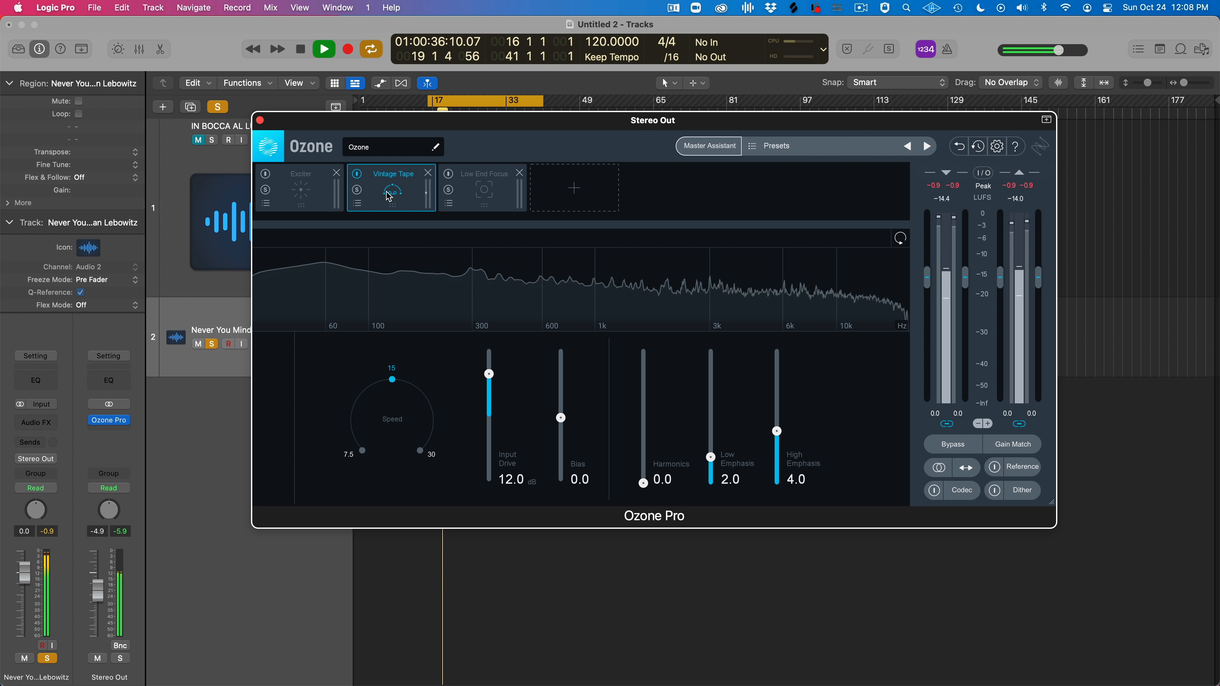
key(space)
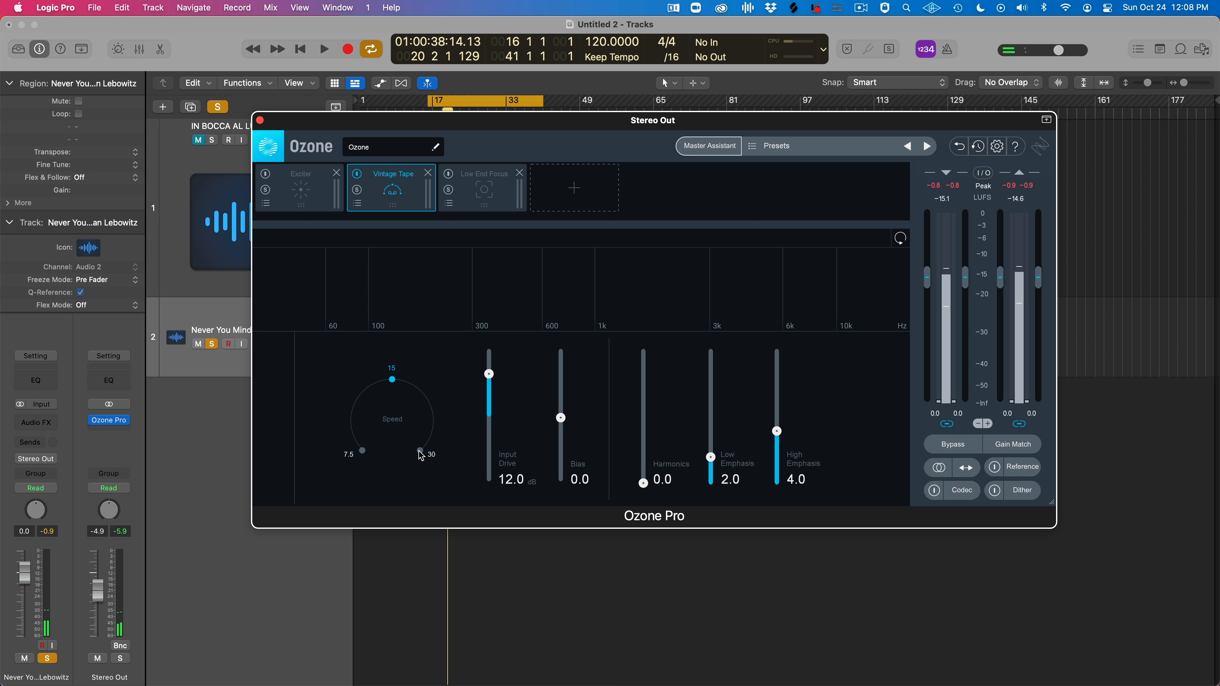
Set the tape Speed to 30, compare the loop with Vintage Tape bypassed and active, stop playback and leave the module on
click(419, 451)
click(360, 176)
key(space)
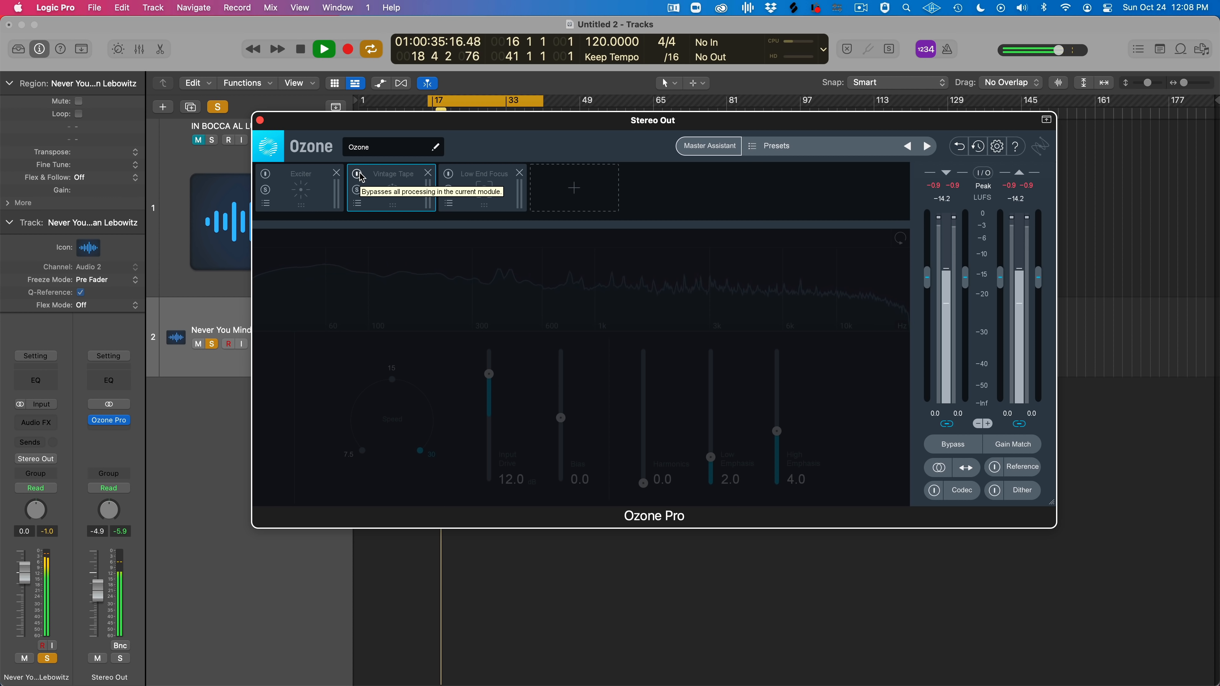
click(359, 175)
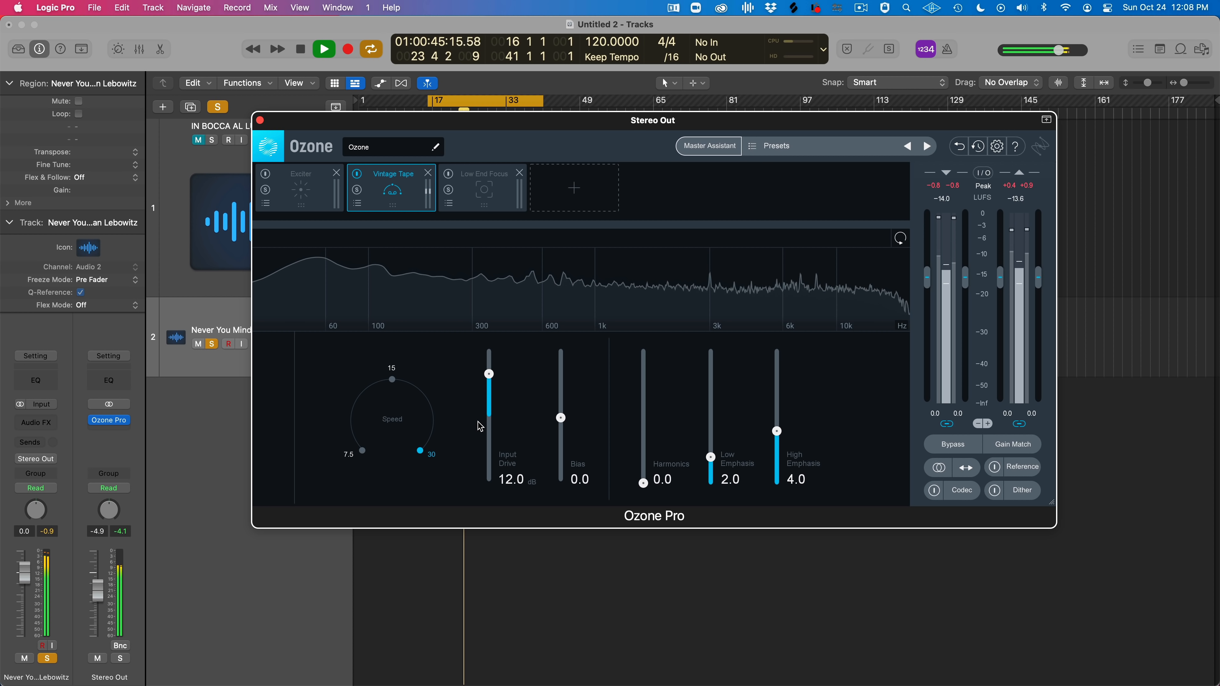
click(356, 174)
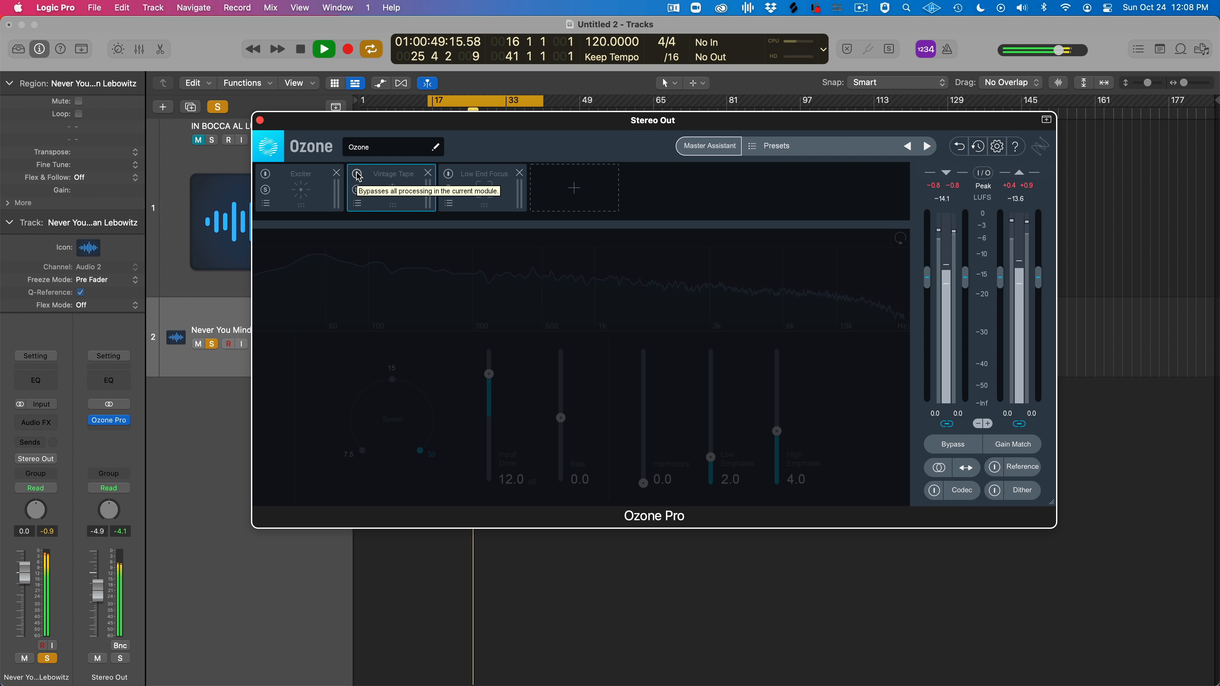
key(space)
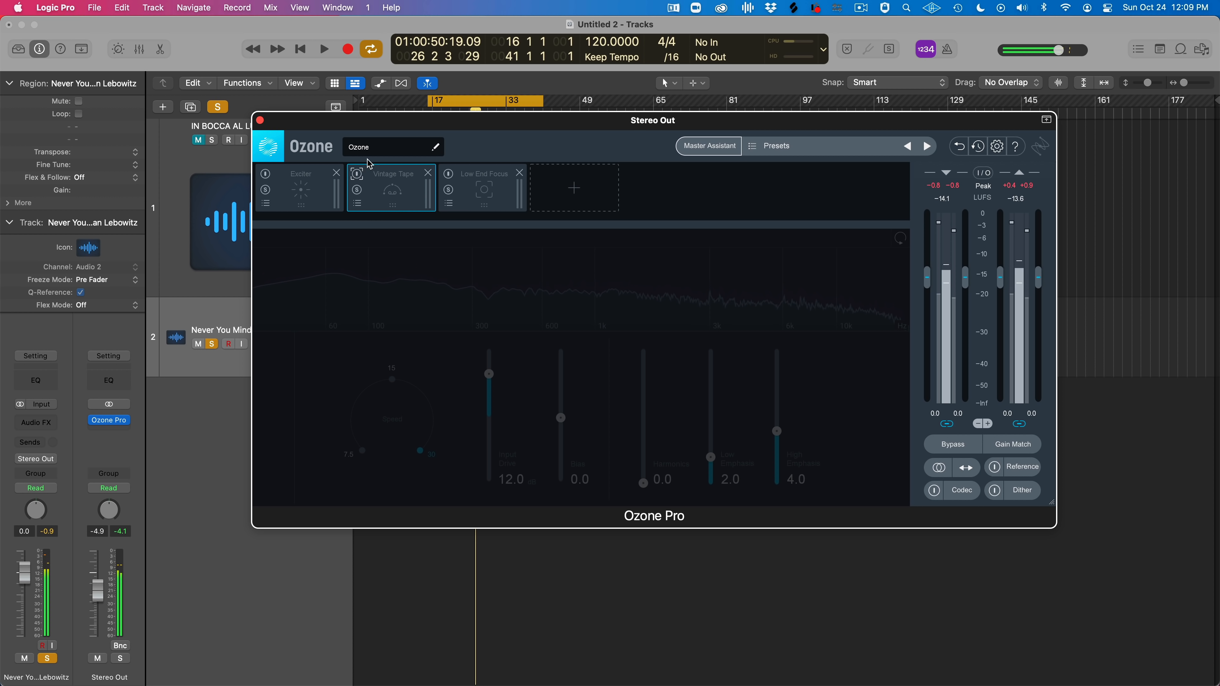
click(358, 176)
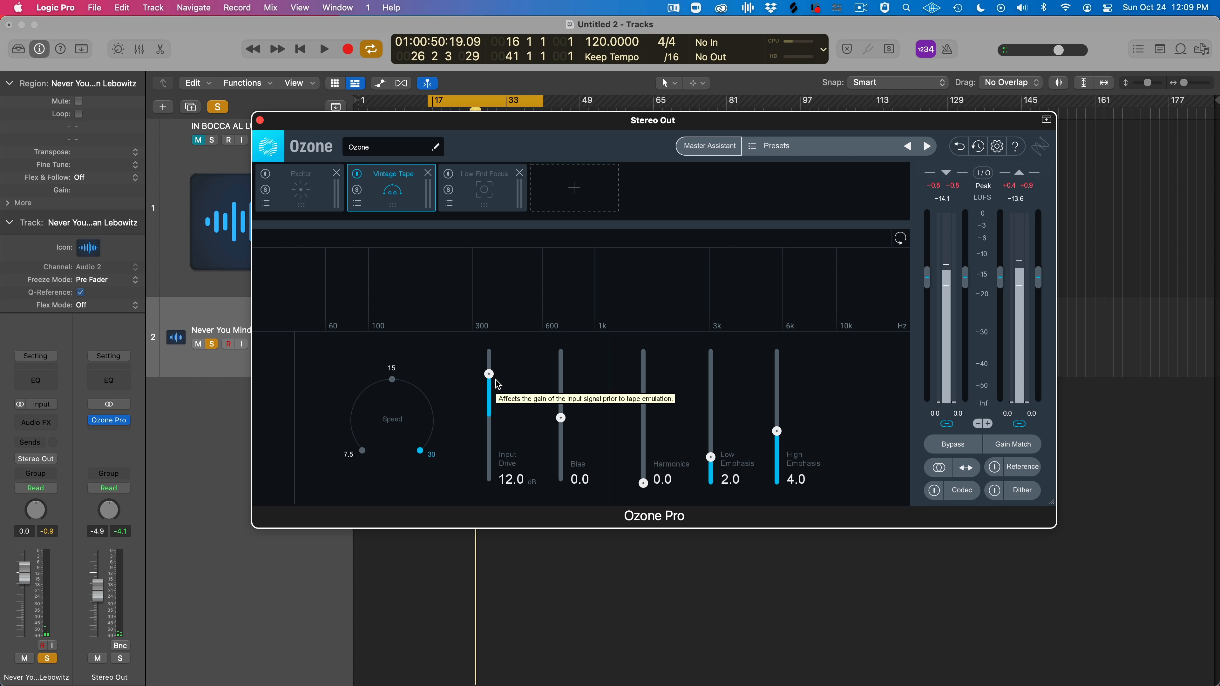
Raise Vintage Tape's Input Drive to 30.0 dB, play the loop, lower the drive to 5.4 dB and stop playback
drag(490, 382, 486, 393)
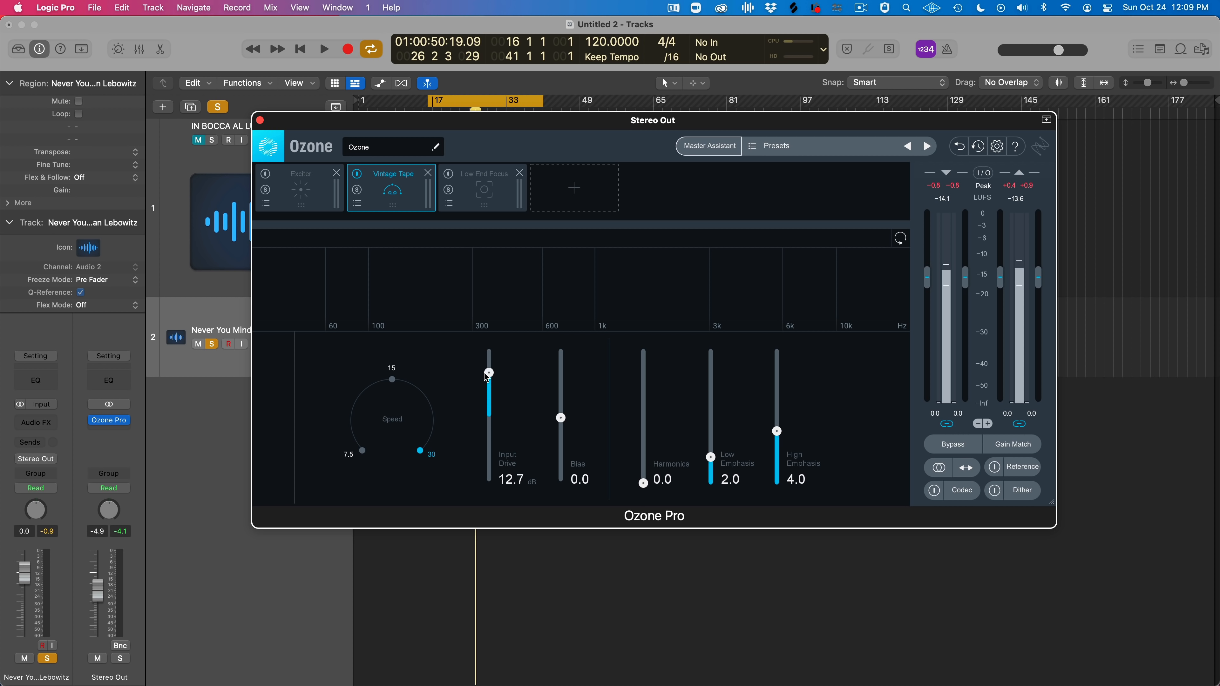
drag(484, 364, 482, 374)
drag(481, 375, 471, 306)
key(space)
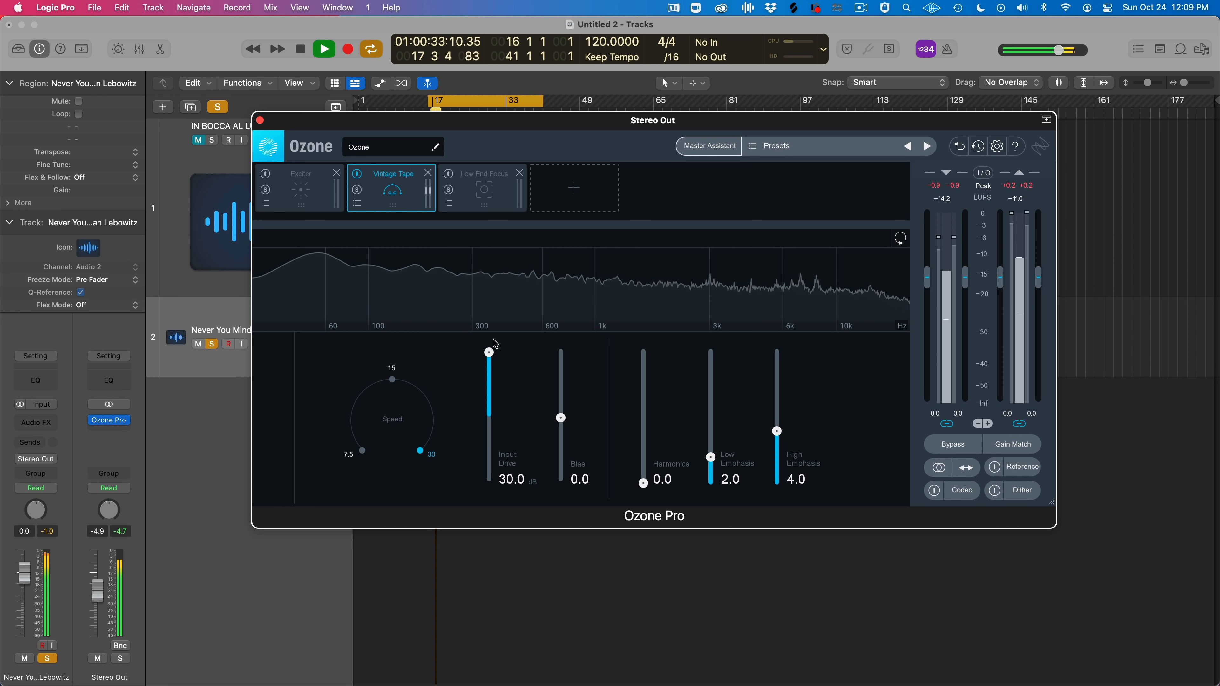
drag(489, 353, 486, 392)
key(space)
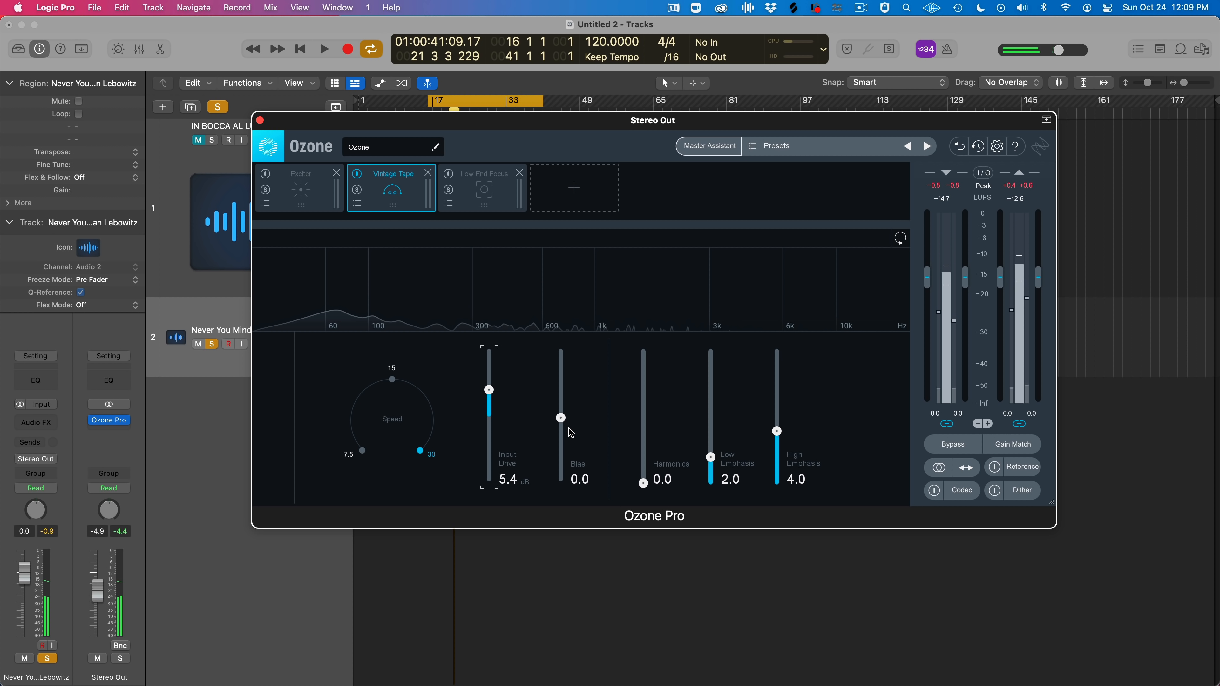
Lower Vintage Tape's Bias to about -1.2, play the loop, raise the Bias to 6.2 and bring it down to -4.0
drag(561, 419, 553, 460)
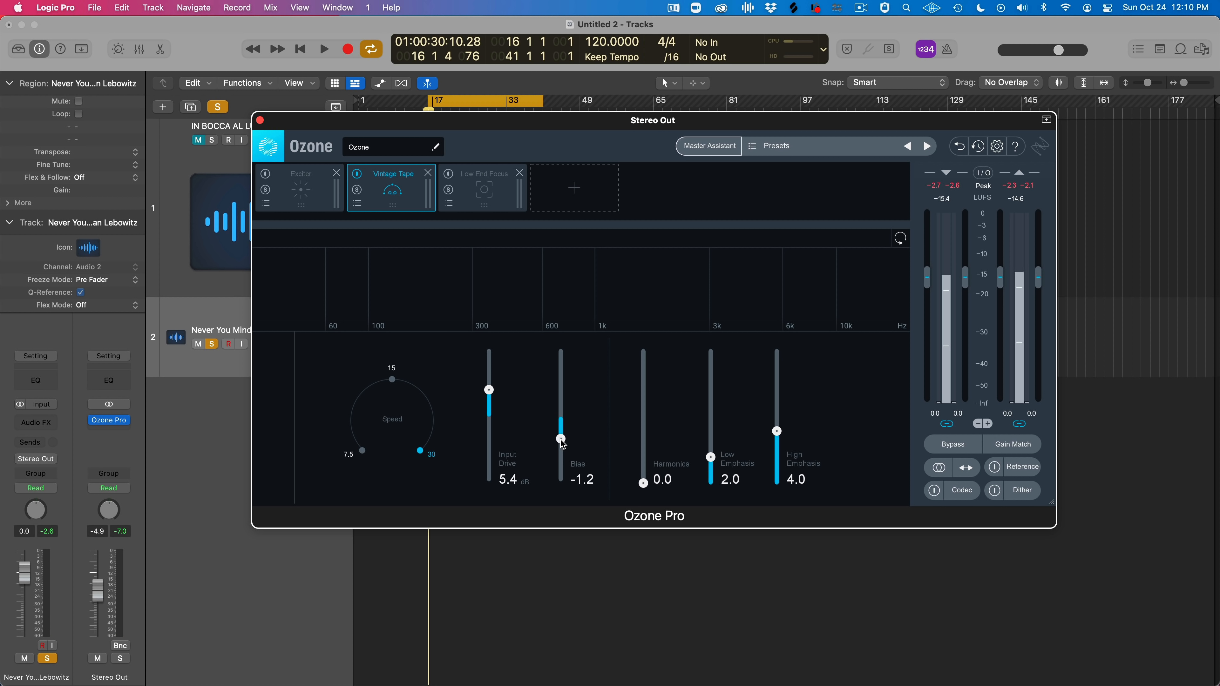
key(space)
drag(562, 442, 563, 369)
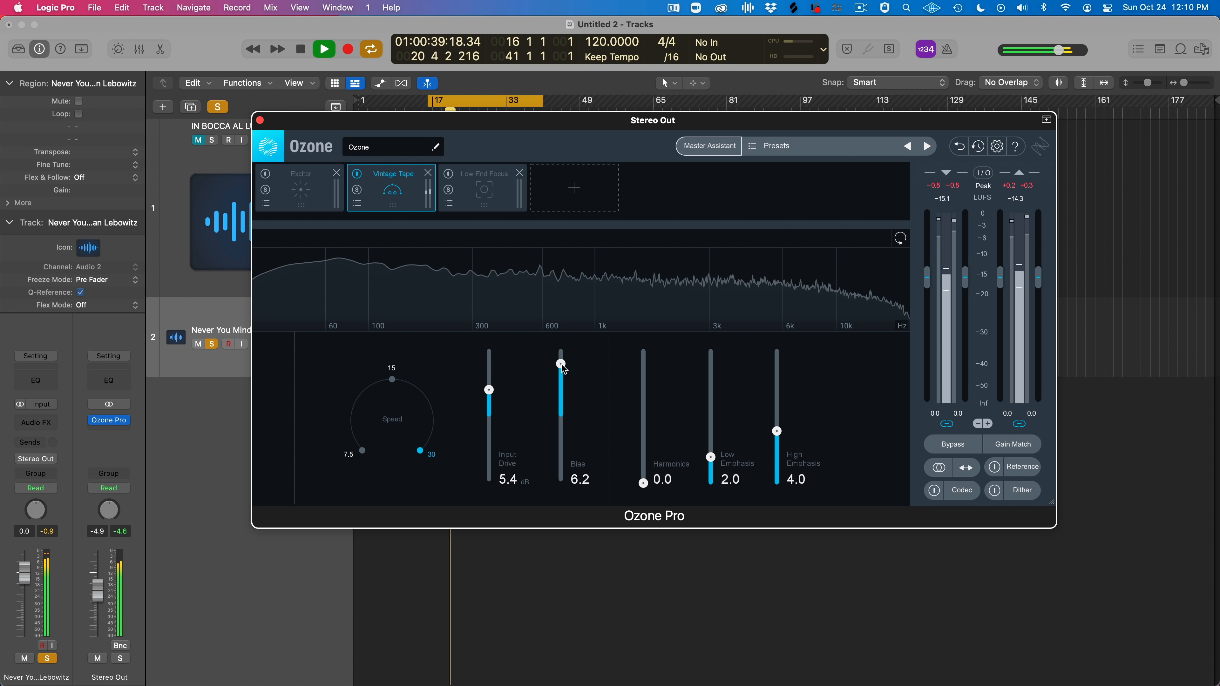
drag(561, 364, 555, 462)
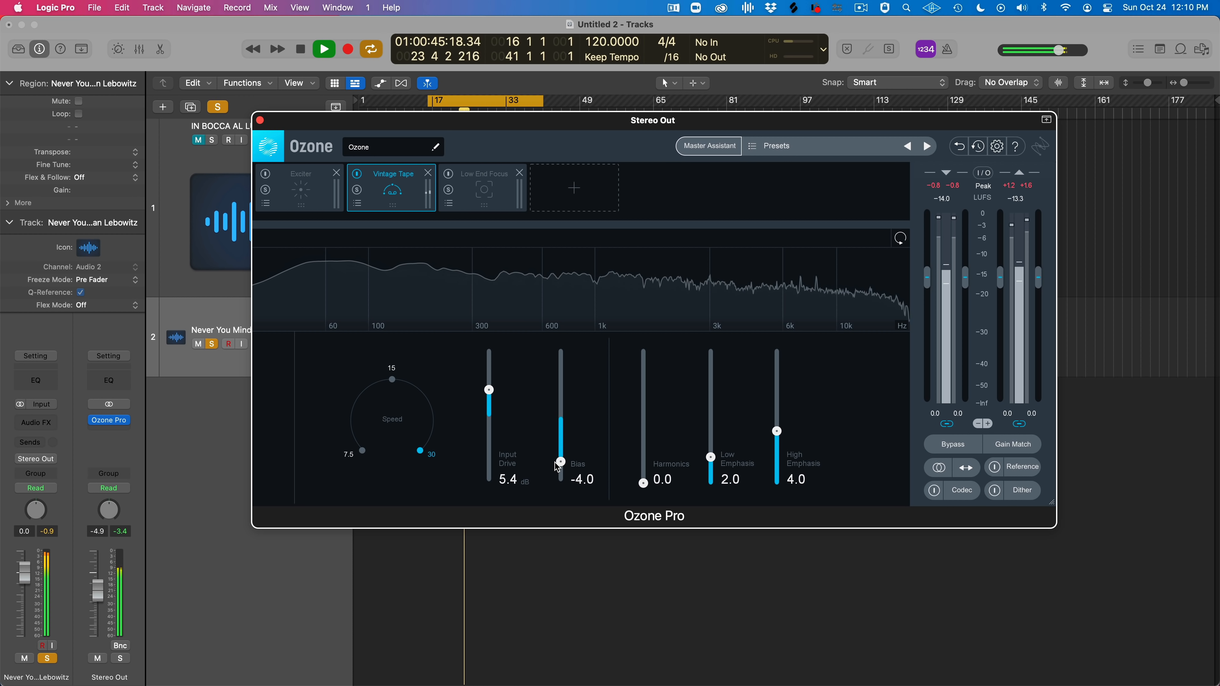
Raise Vintage Tape's Bias to 5.1, raise its Harmonics to 8.3 while the loop plays, and stop playback
drag(558, 465, 563, 373)
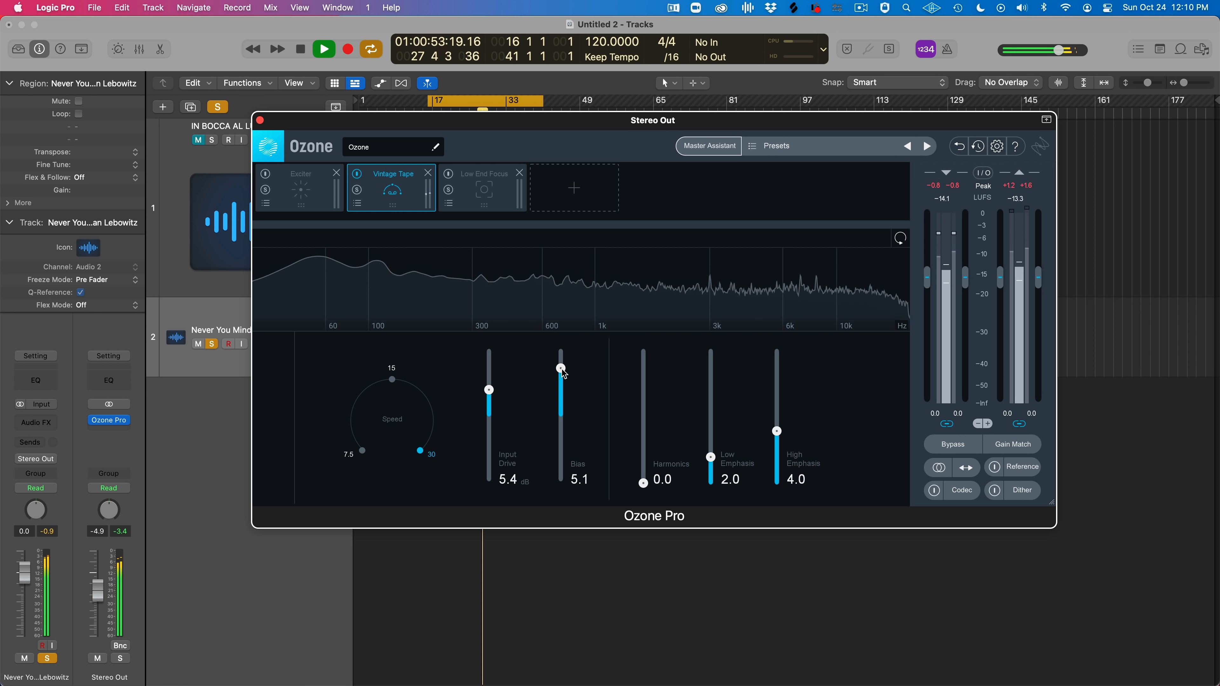
key(space)
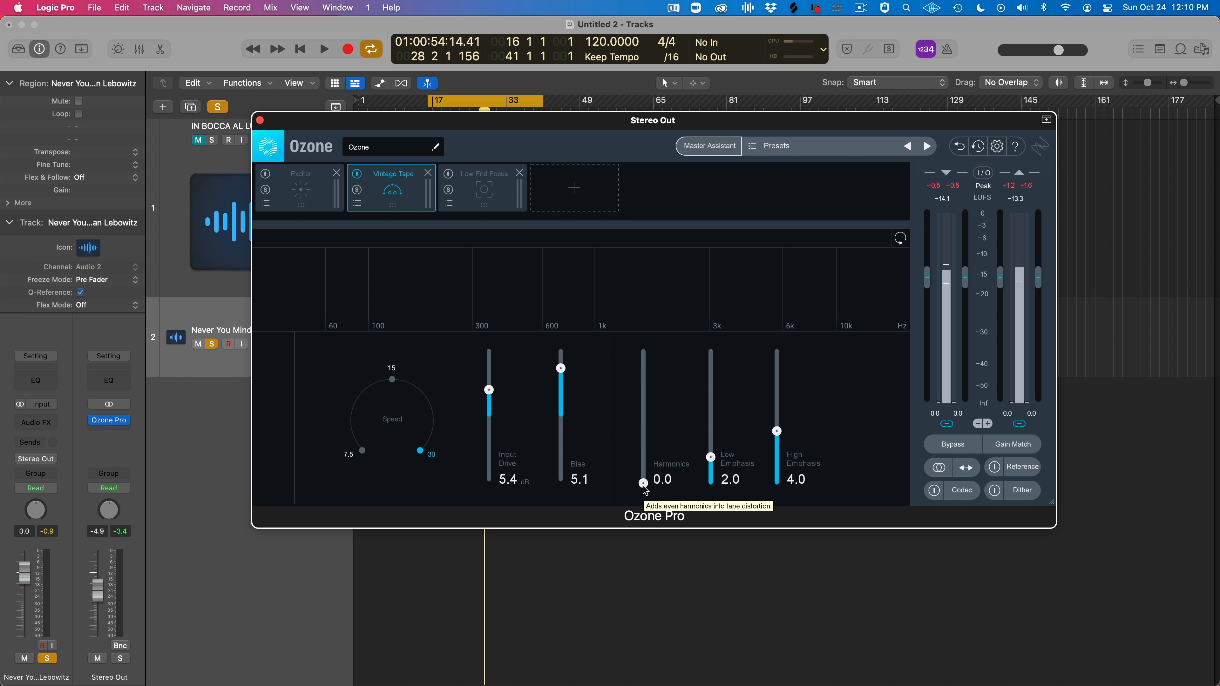
key(space)
drag(644, 485, 644, 381)
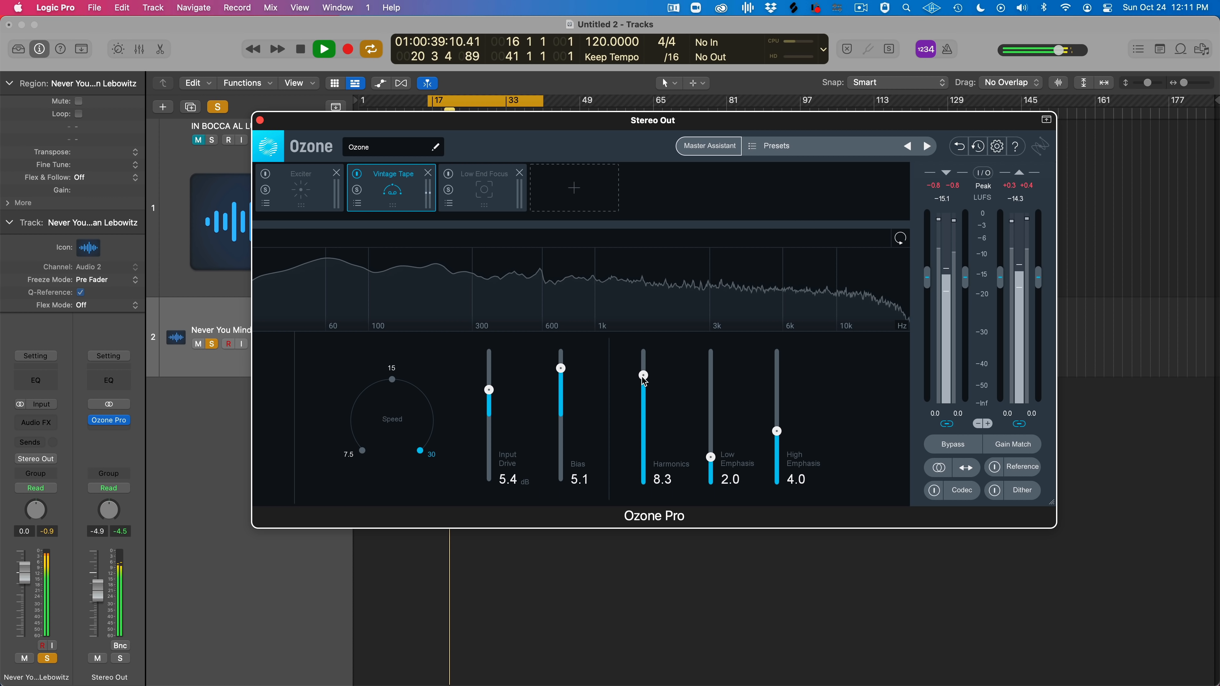
key(space)
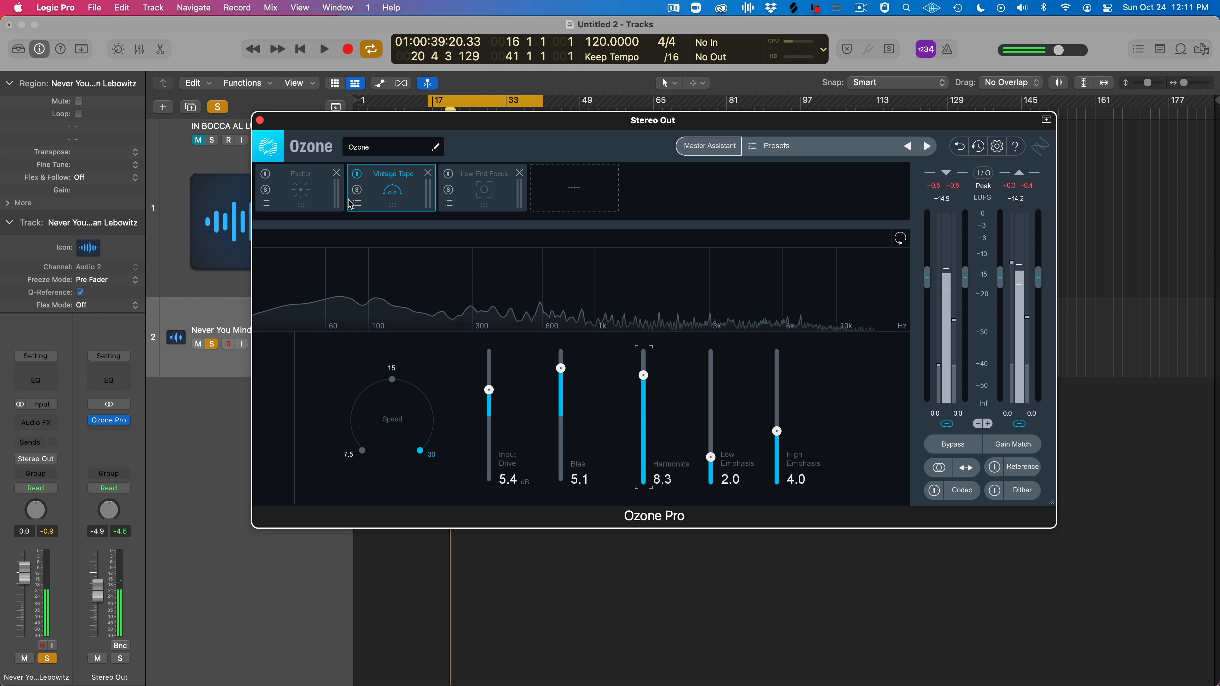
Play the loop, compare Vintage Tape bypassed and active with the raised Harmonics, and stop playback
key(space)
click(356, 174)
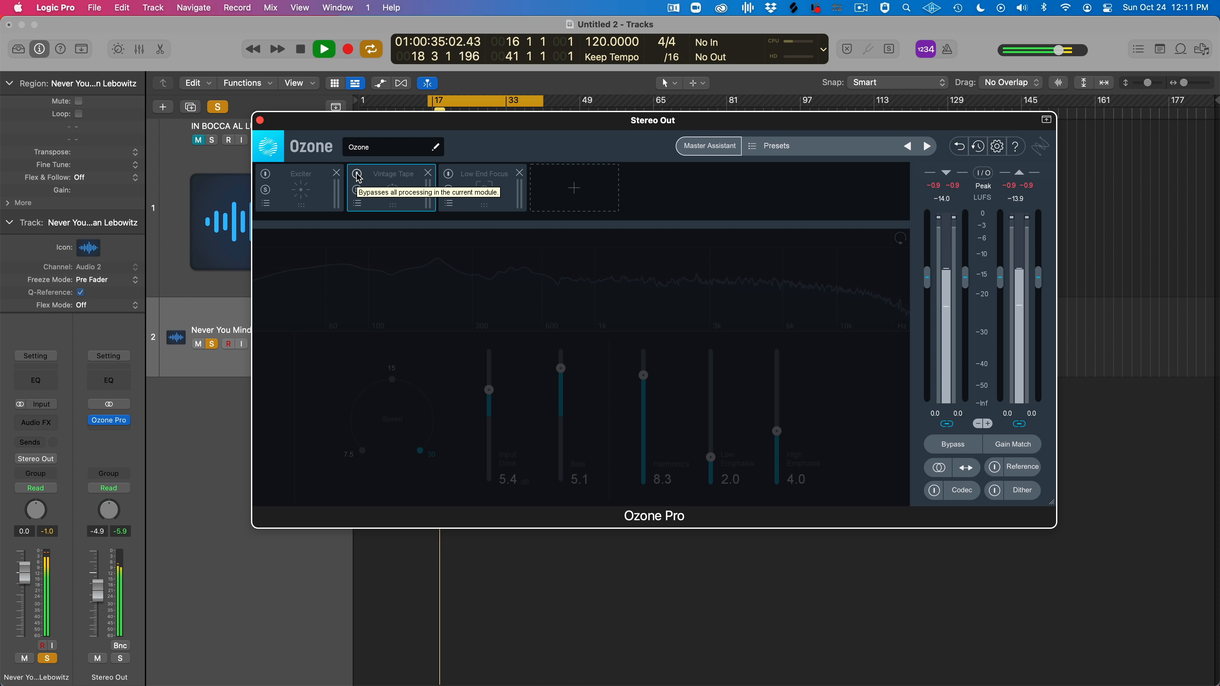
click(357, 174)
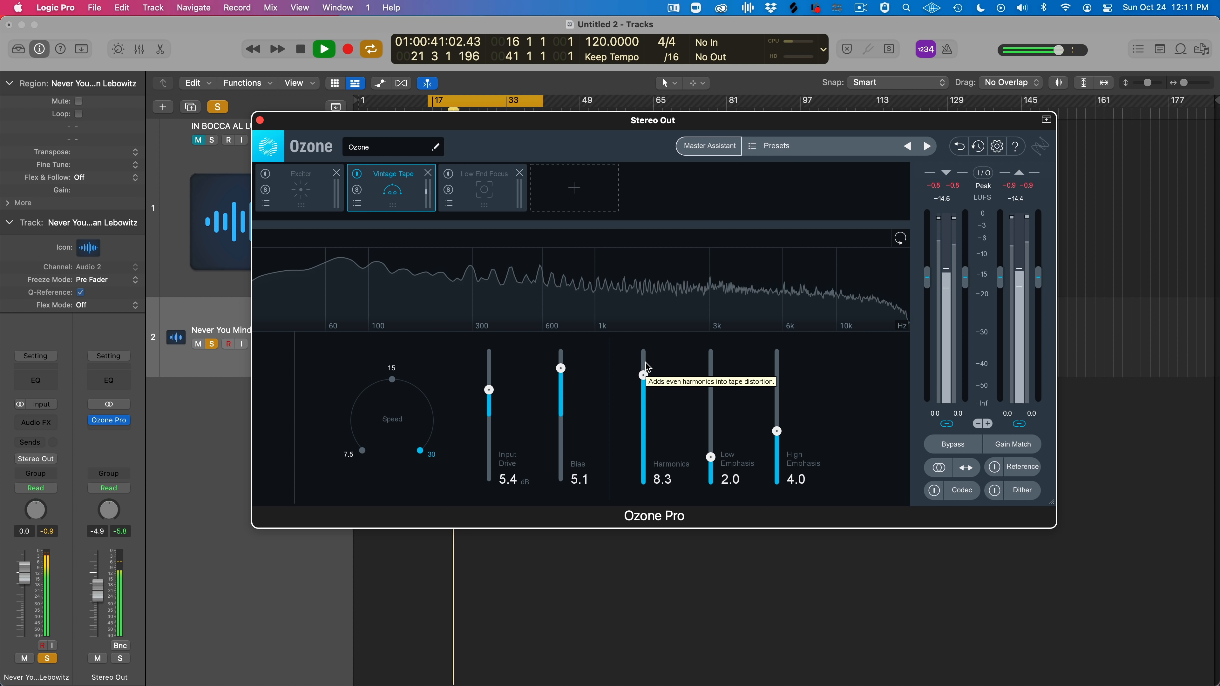
key(space)
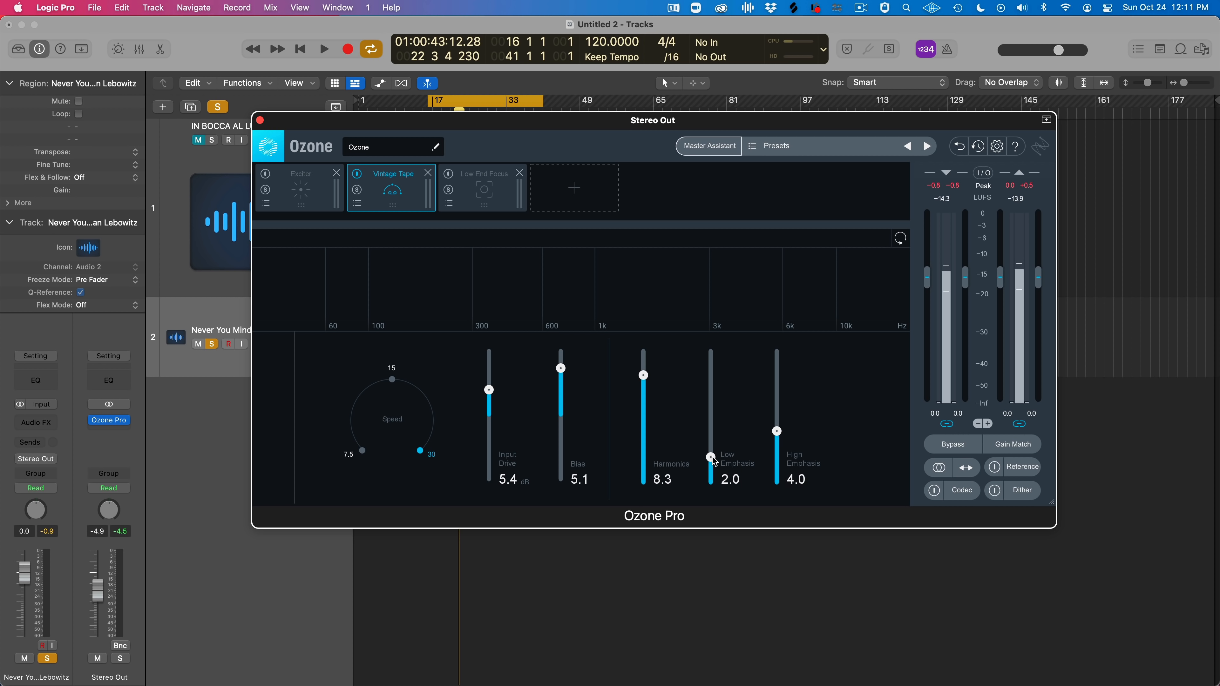
Play the loop and lower Vintage Tape's Harmonics to 4.0 and its Bias to 2.9
drag(712, 456, 713, 410)
key(space)
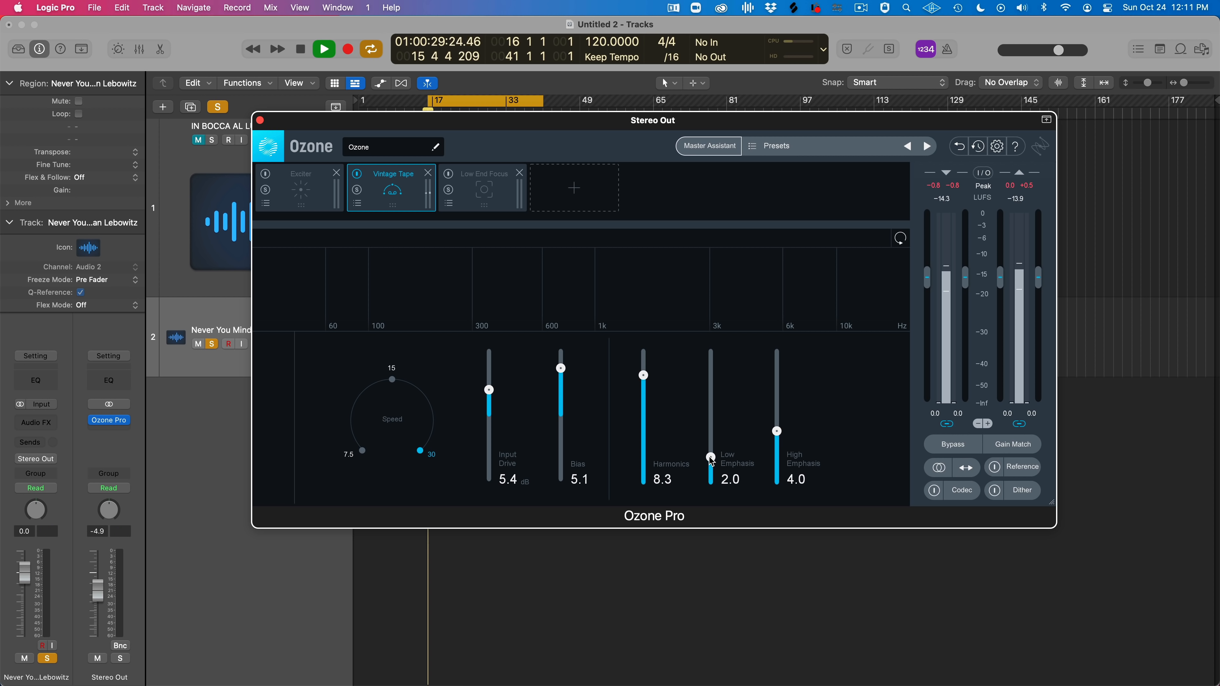
drag(644, 378, 643, 431)
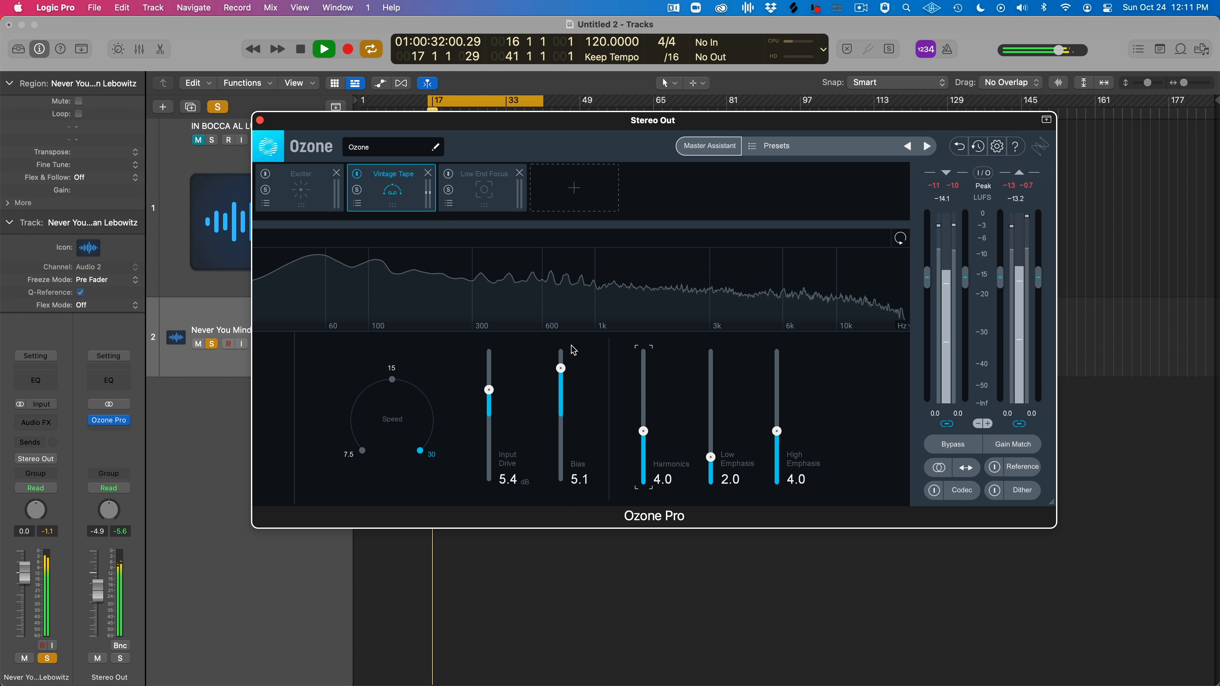
drag(560, 368, 561, 380)
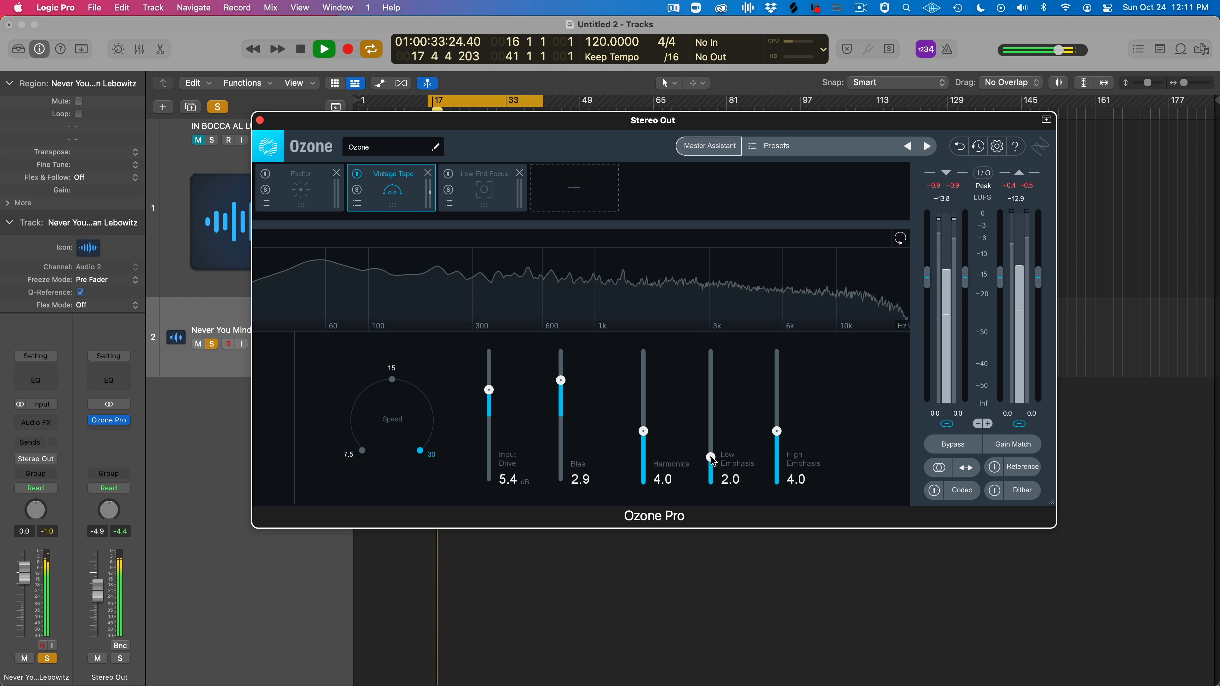
Raise Vintage Tape's Low Emphasis to 7.5 during playback, bring it down to 0.9 and stop playback
drag(711, 456, 709, 385)
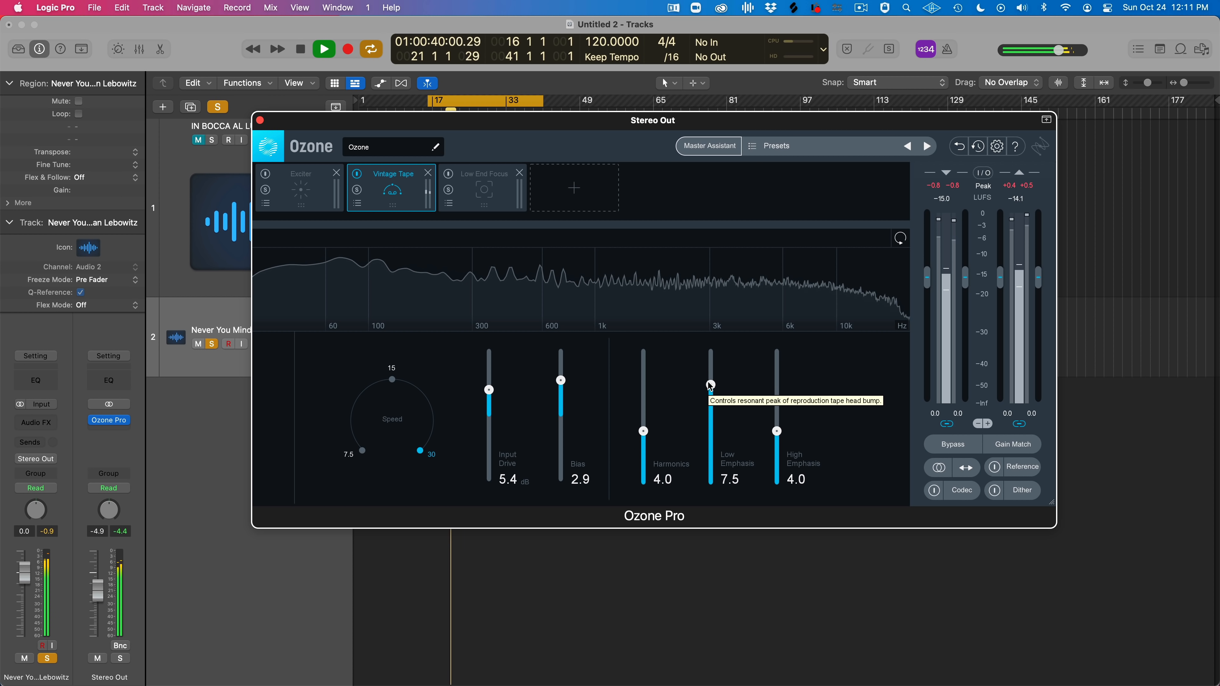
drag(710, 385, 705, 466)
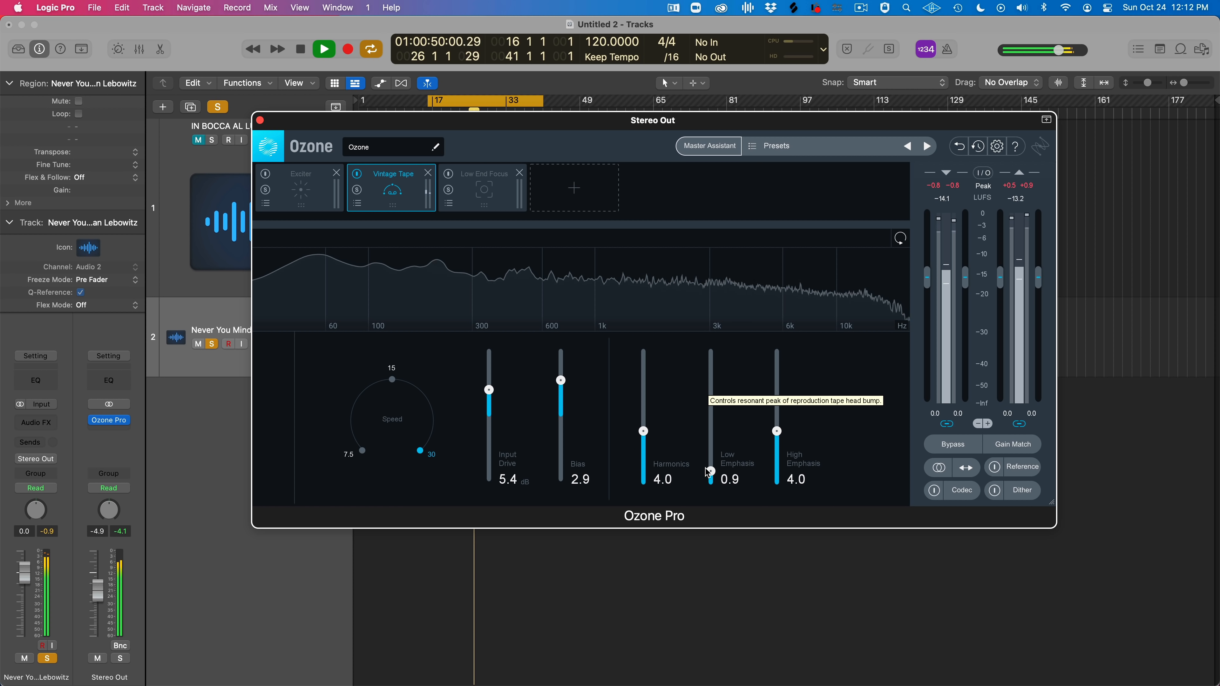
key(space)
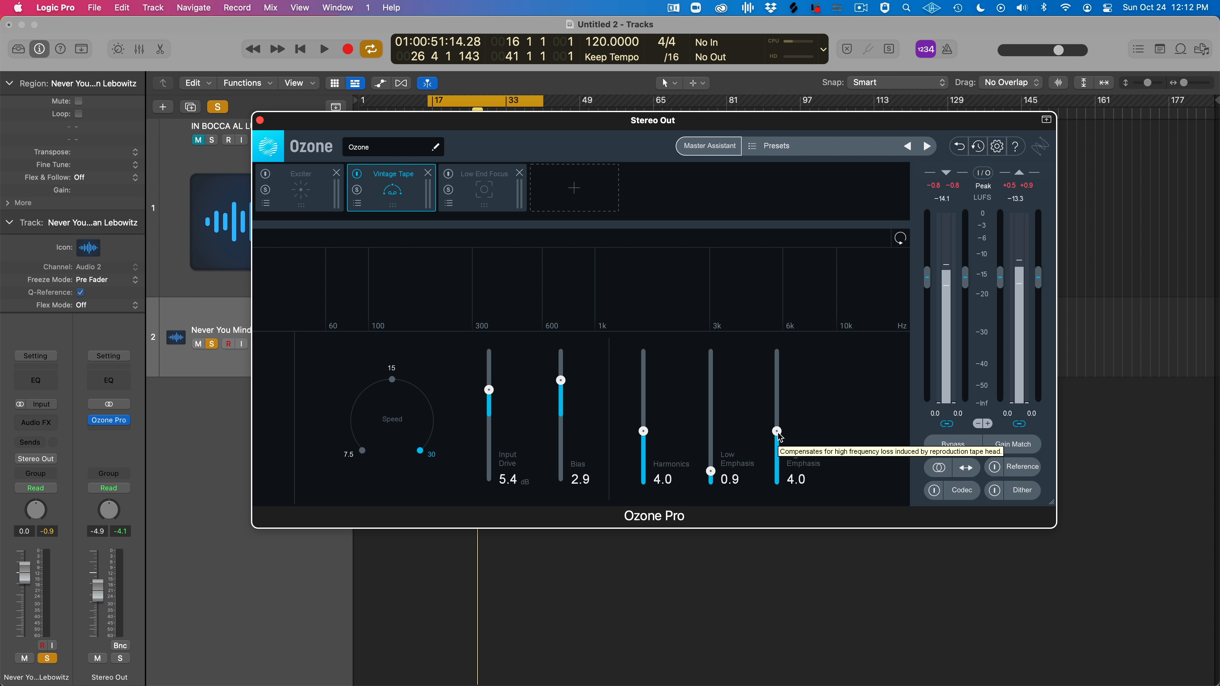
Play the loop, raise Vintage Tape's High Emphasis to 8.8, lower it to 3.2 and stop playback
key(space)
drag(777, 431, 779, 370)
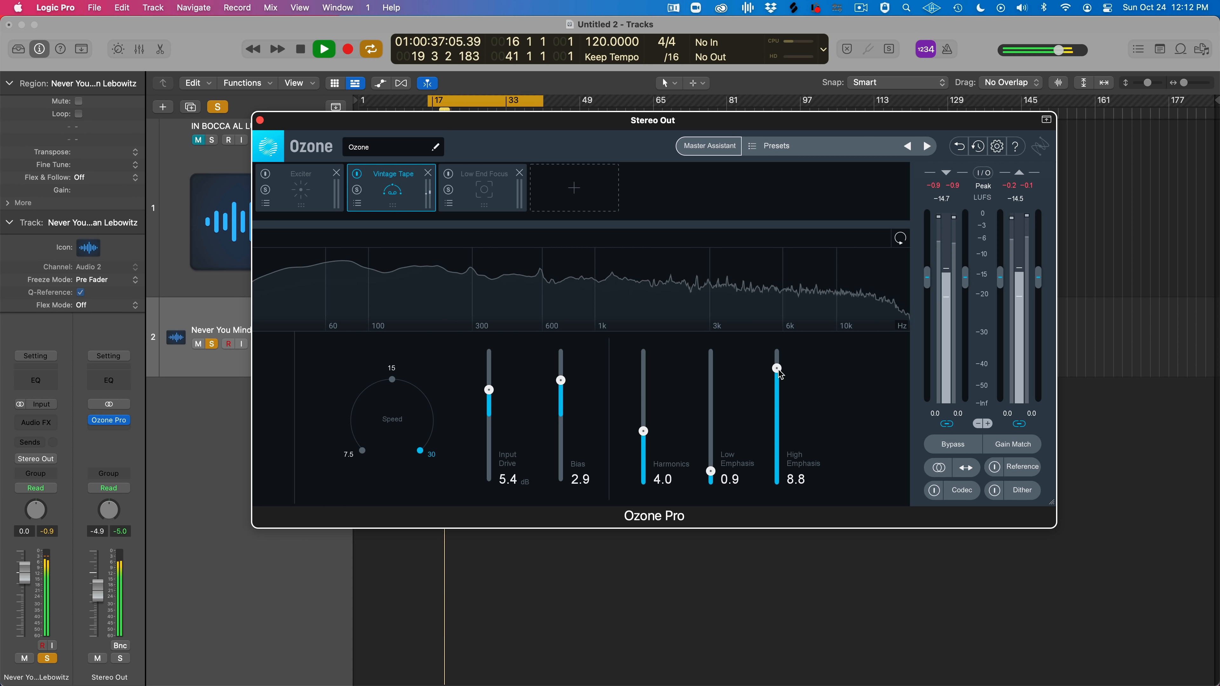
drag(778, 370, 779, 443)
key(space)
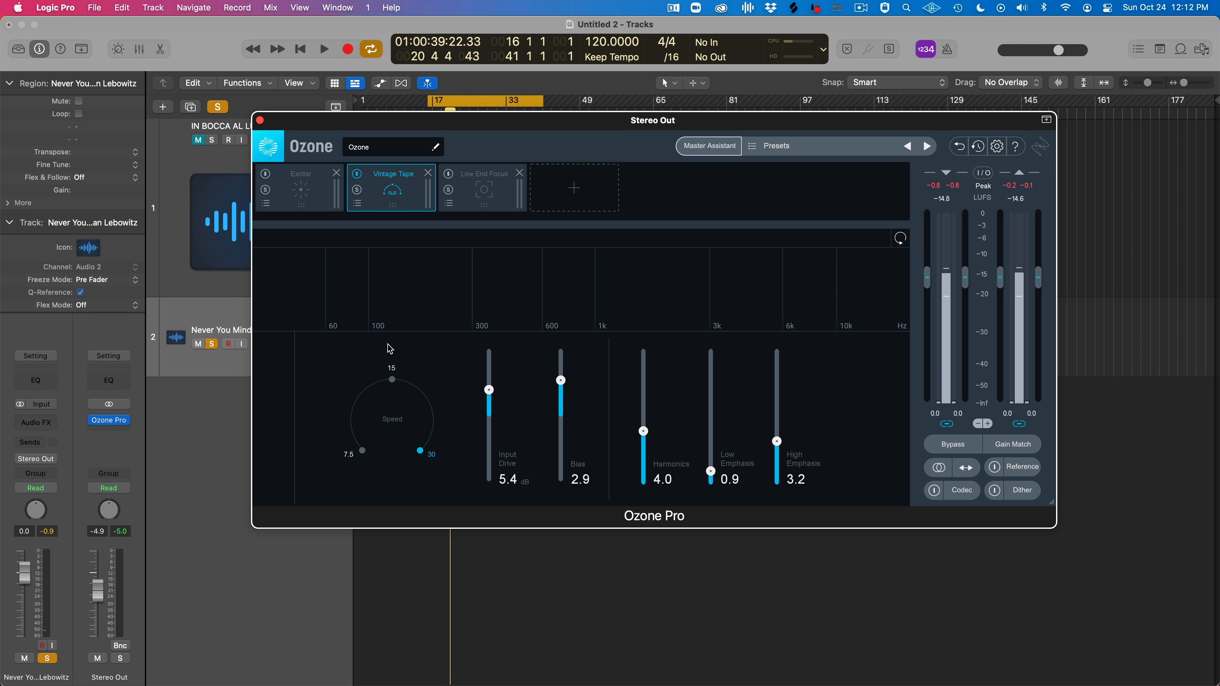
Bypass Vintage Tape, enable Low End Focus with its action region extended to 300 Hz, and keep its channel mode on Stereo
click(358, 175)
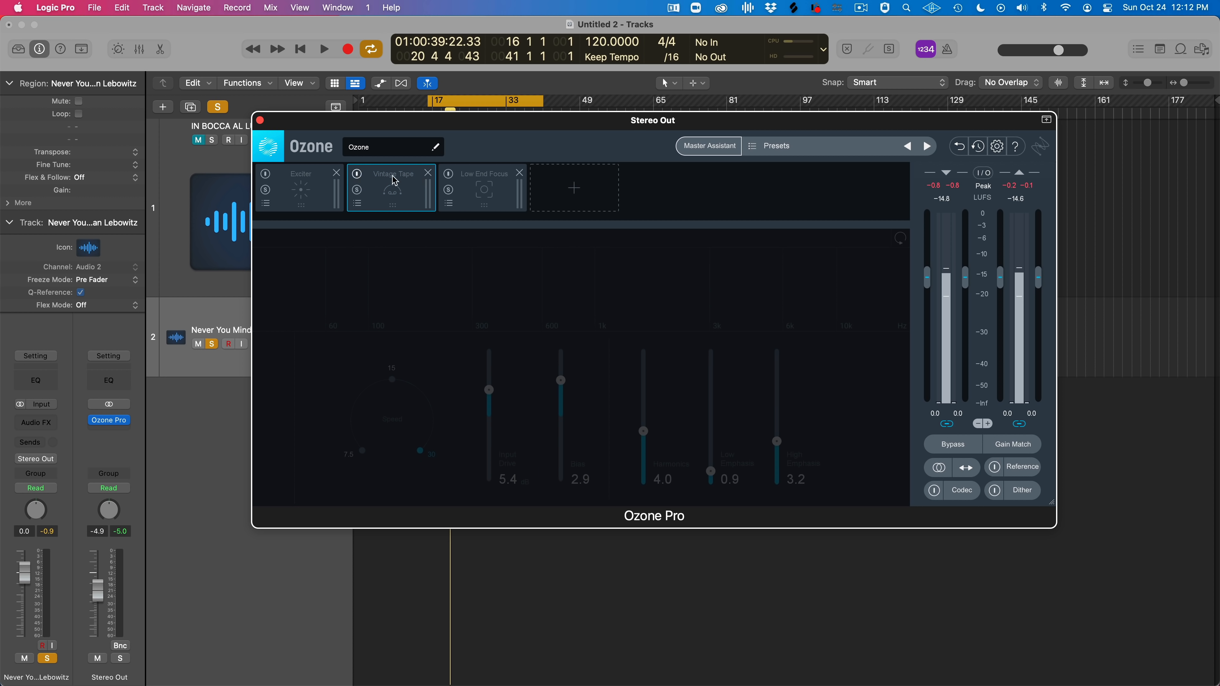
click(451, 177)
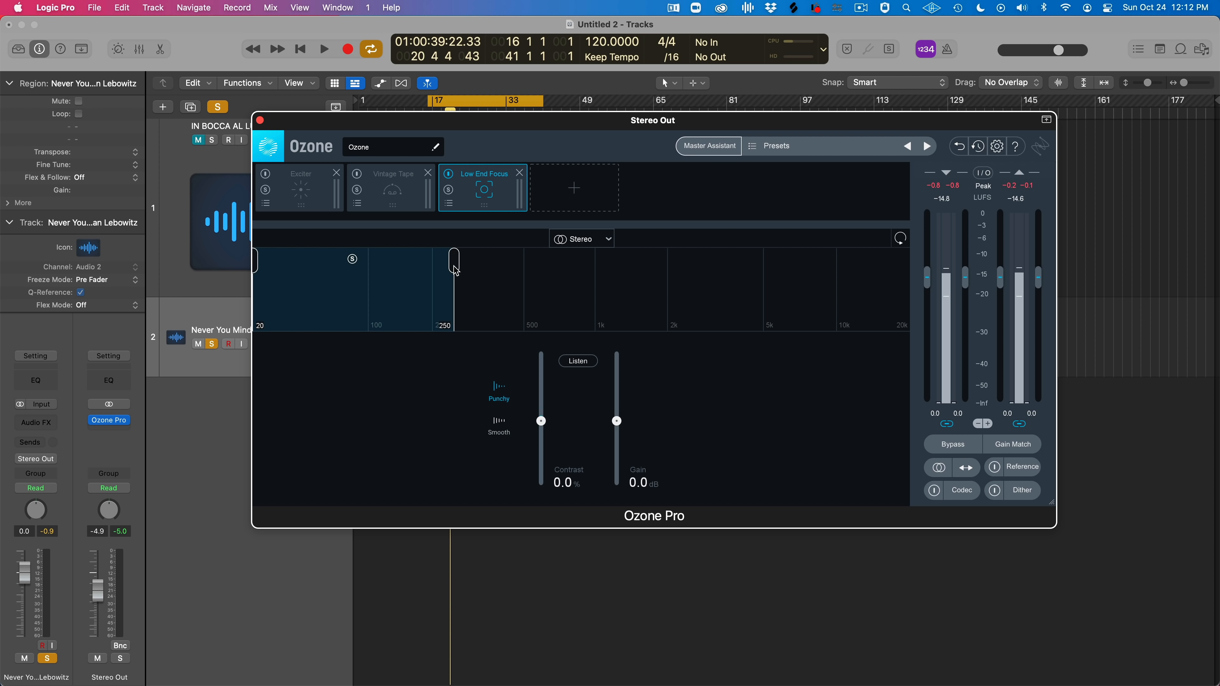
drag(454, 262, 473, 262)
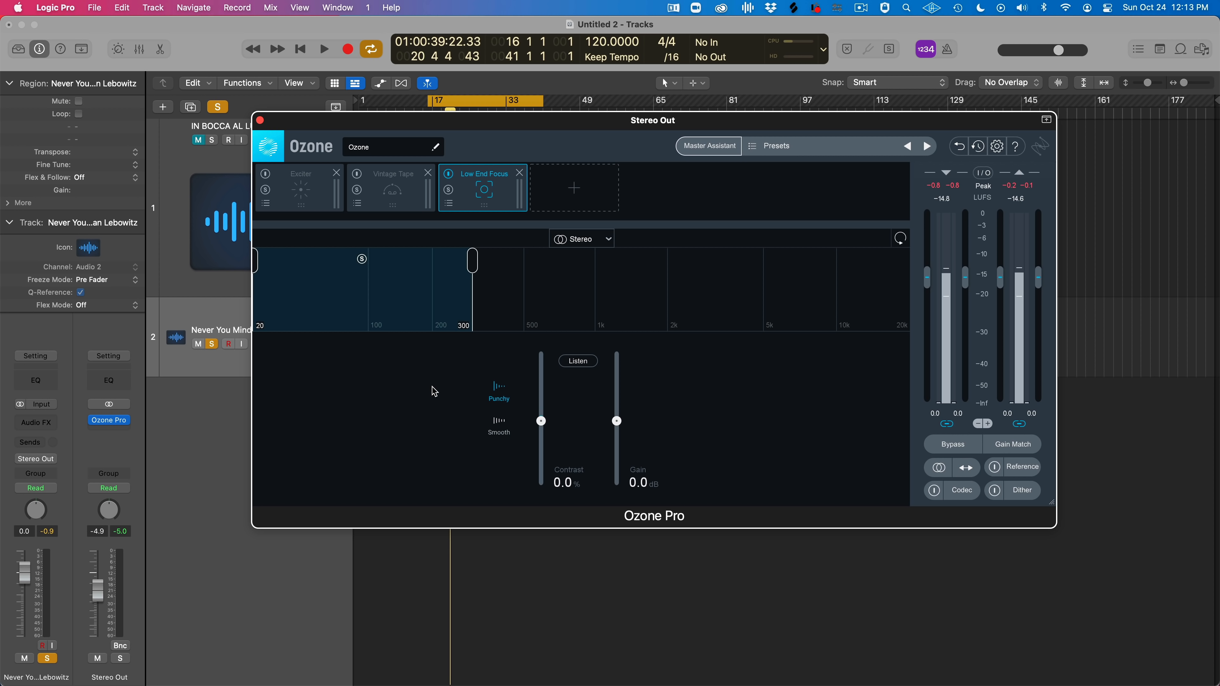
click(582, 241)
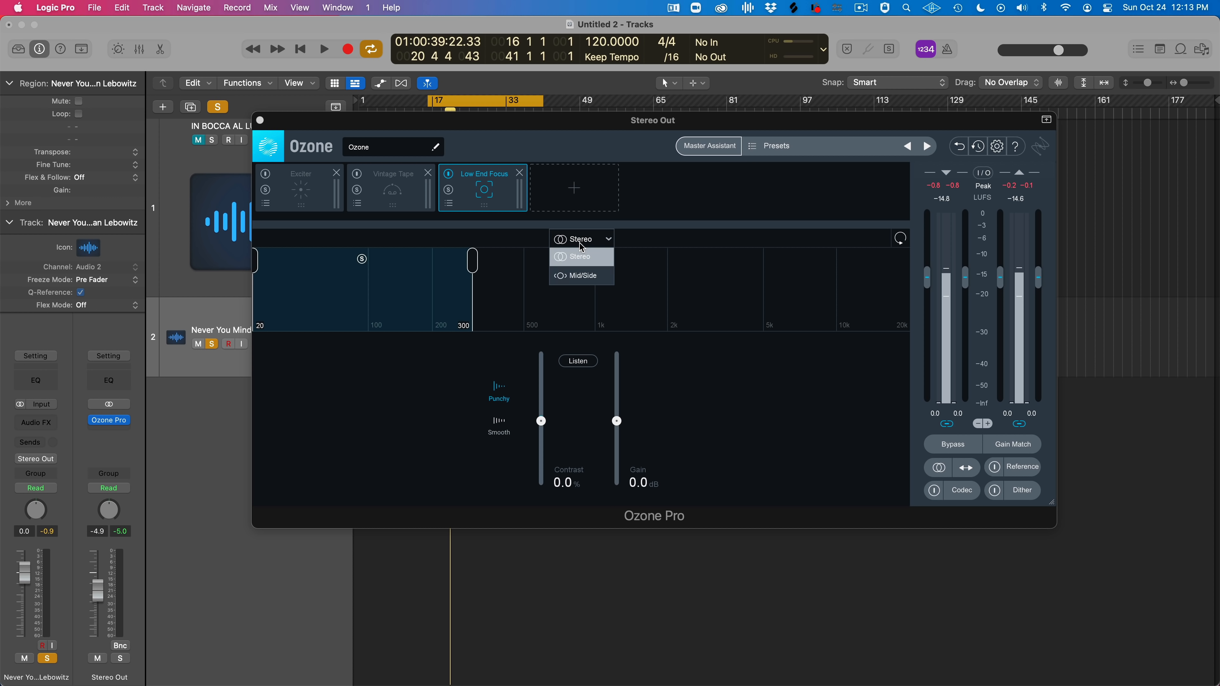
click(585, 233)
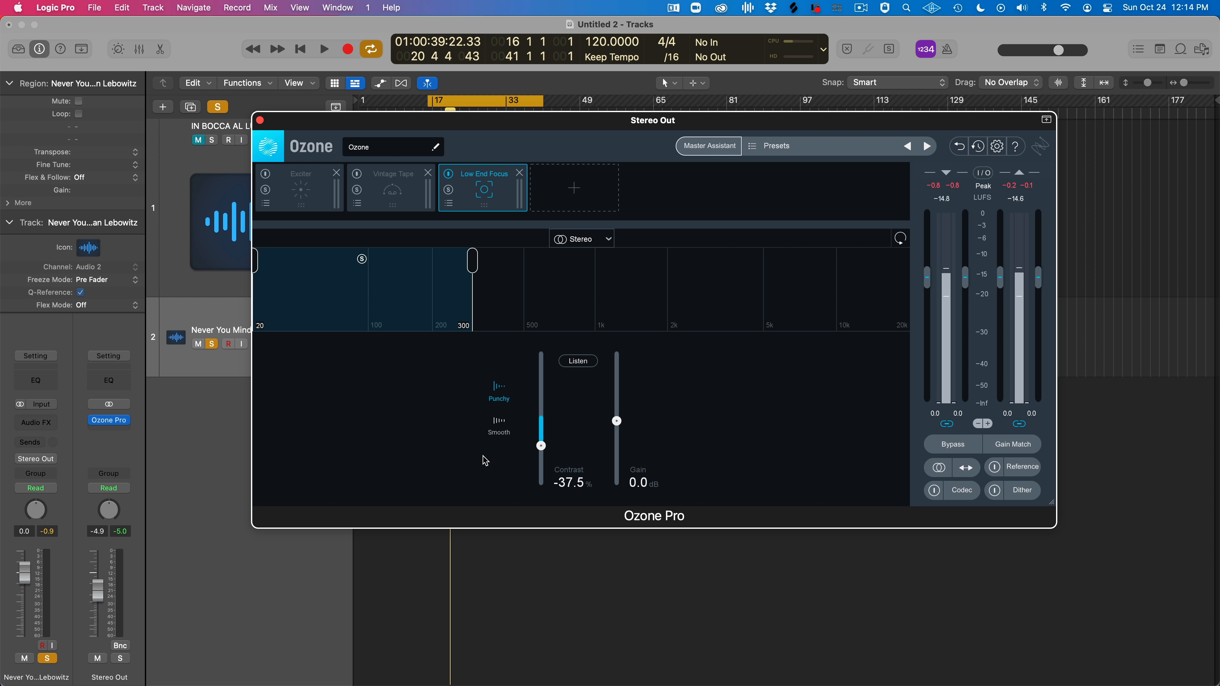
Reset Low End Focus's Contrast to 0.0%, play the loop, raise the Contrast to 61.5% and stop playback
double_click(539, 447)
key(space)
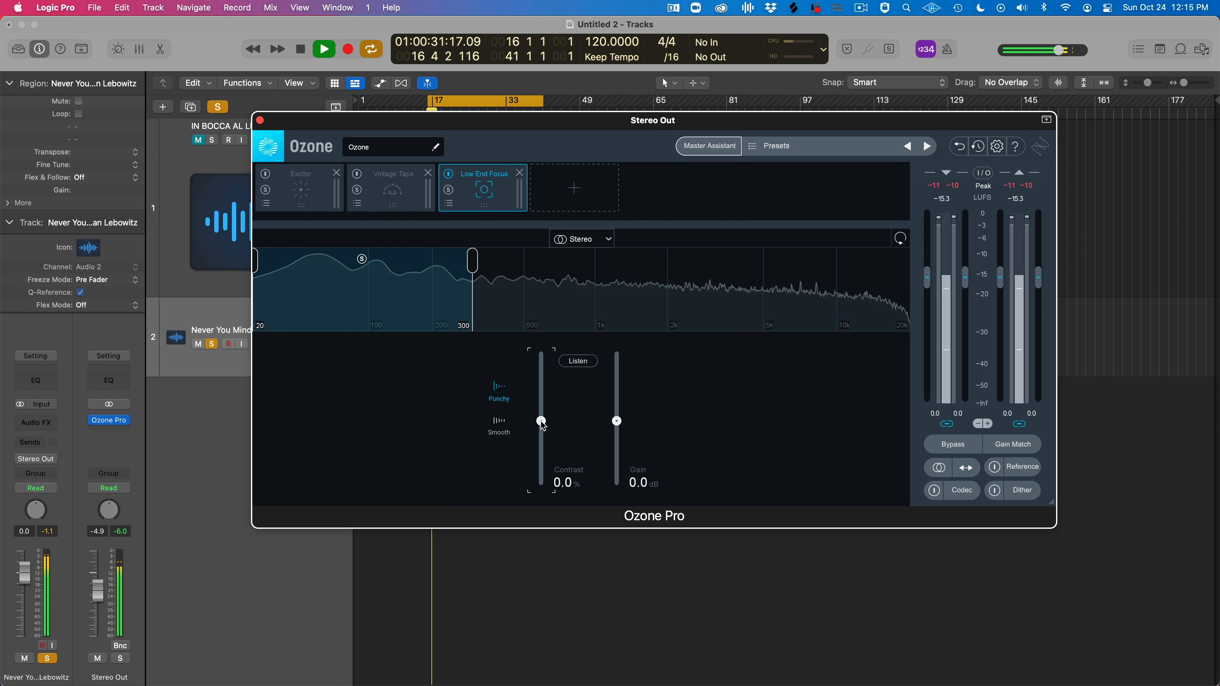
drag(541, 425, 546, 385)
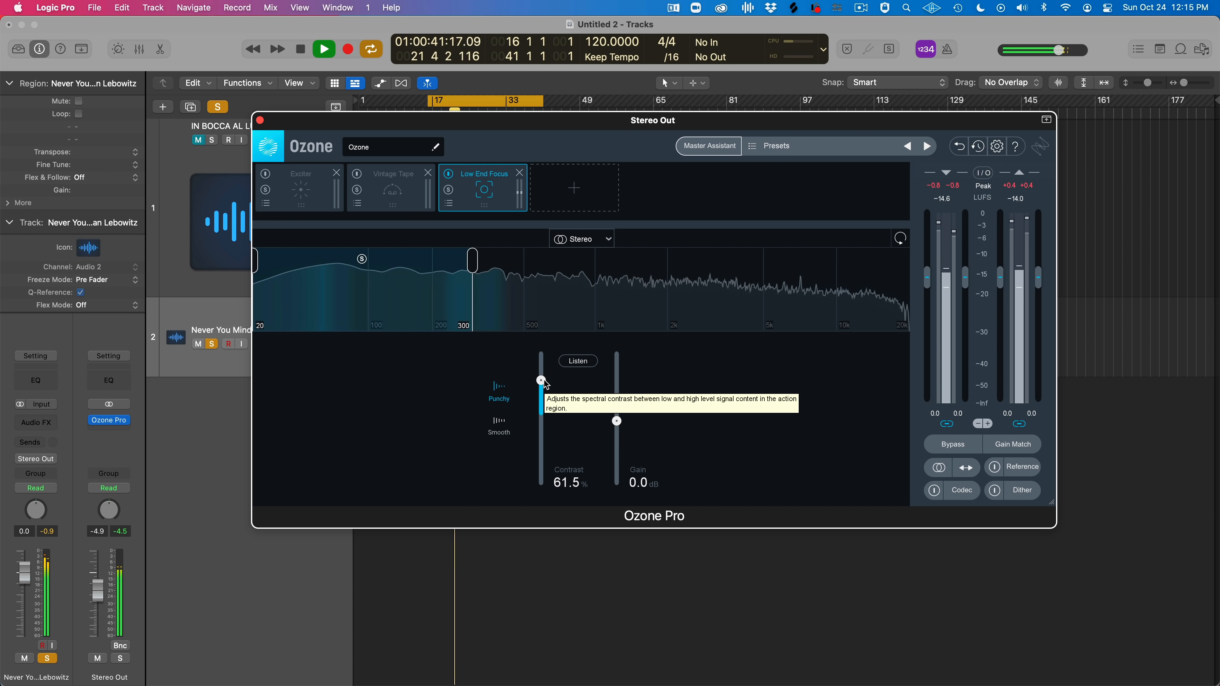
key(space)
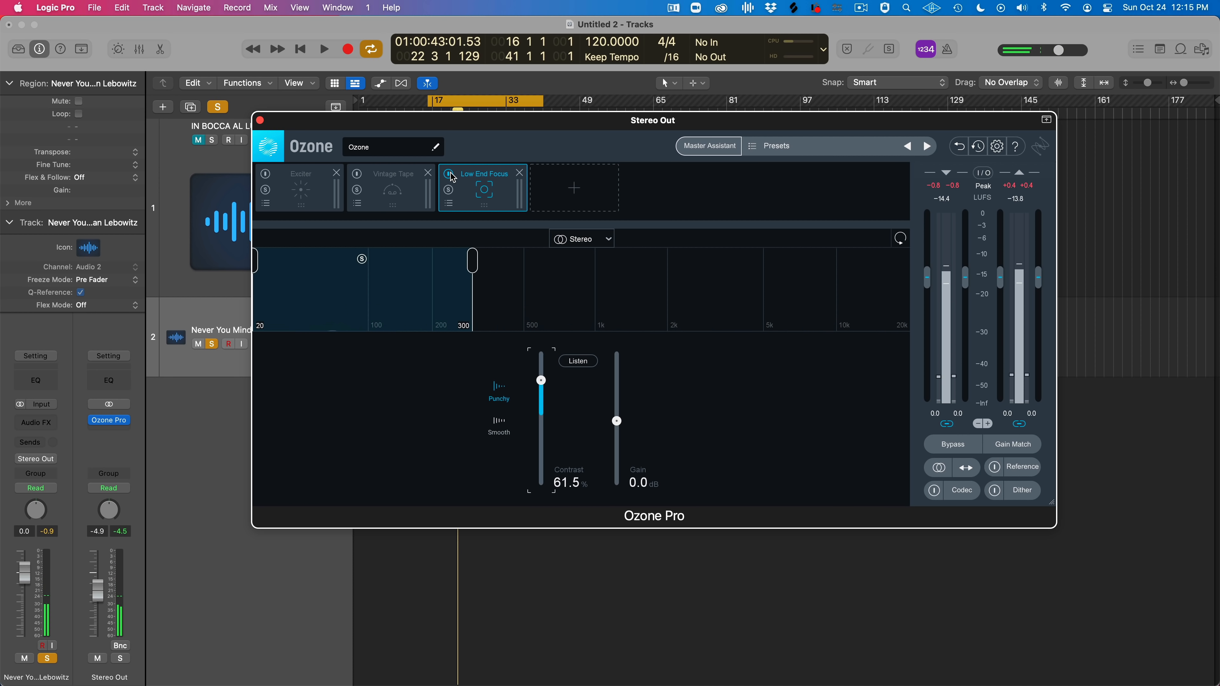
Play the loop, compare Low End Focus bypassed and active twice, leave it on and stop playback
key(space)
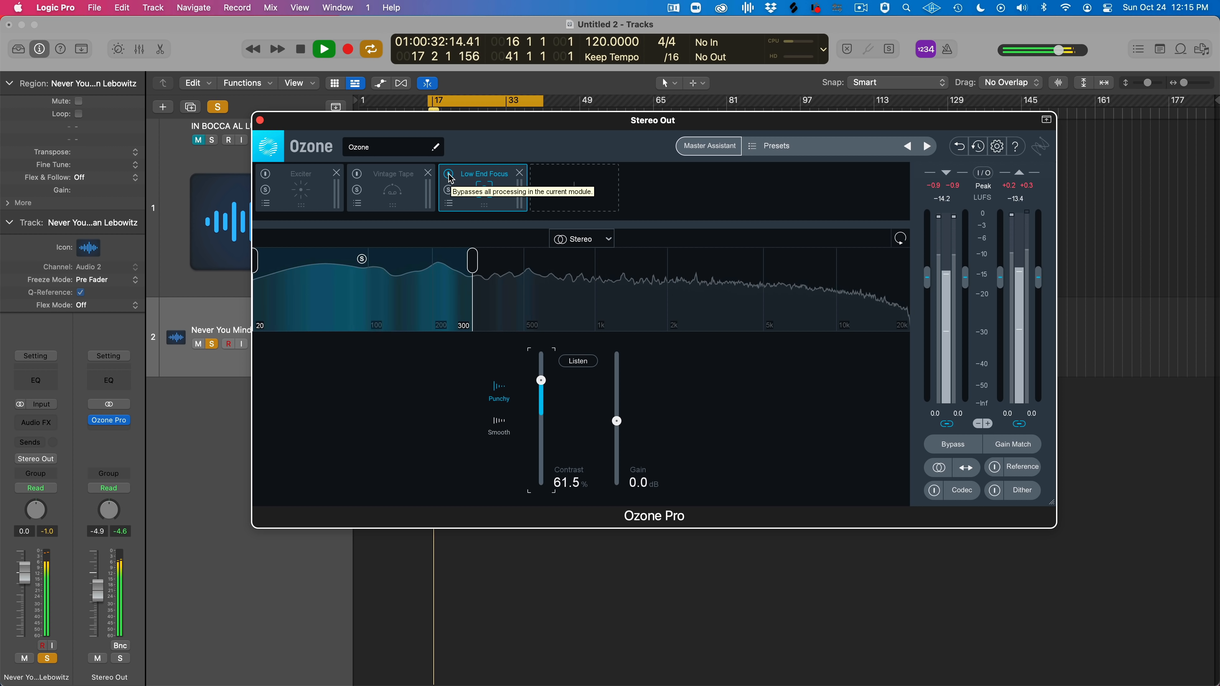
click(448, 174)
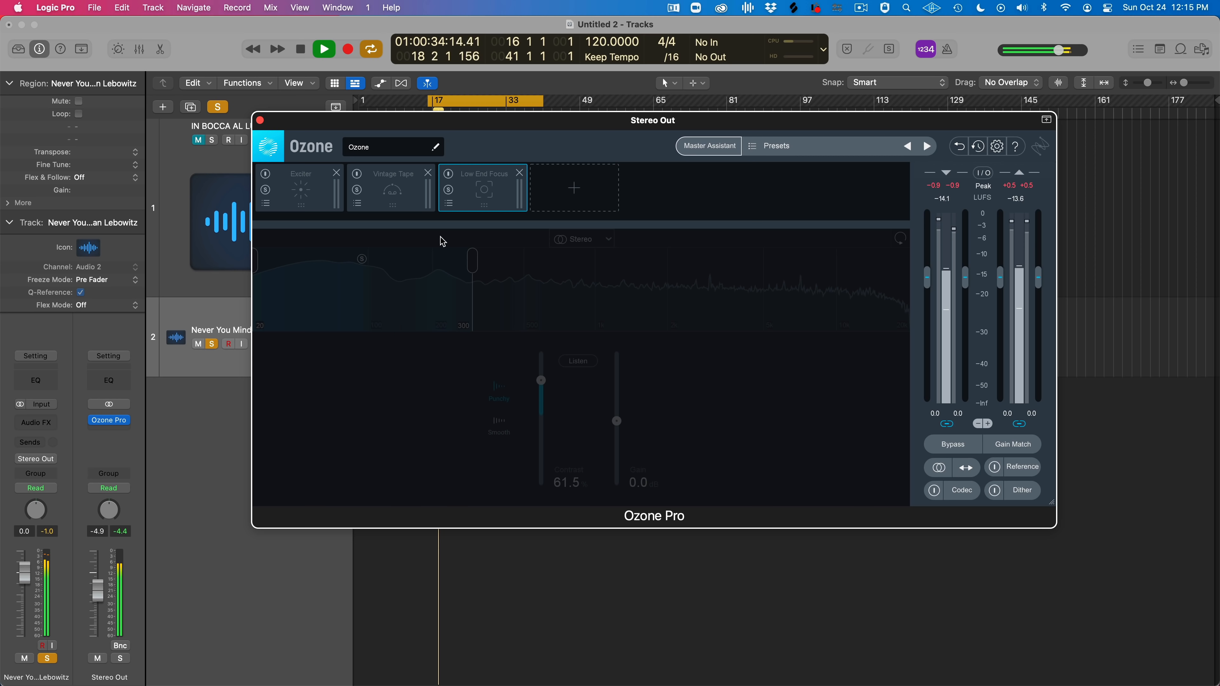
click(449, 175)
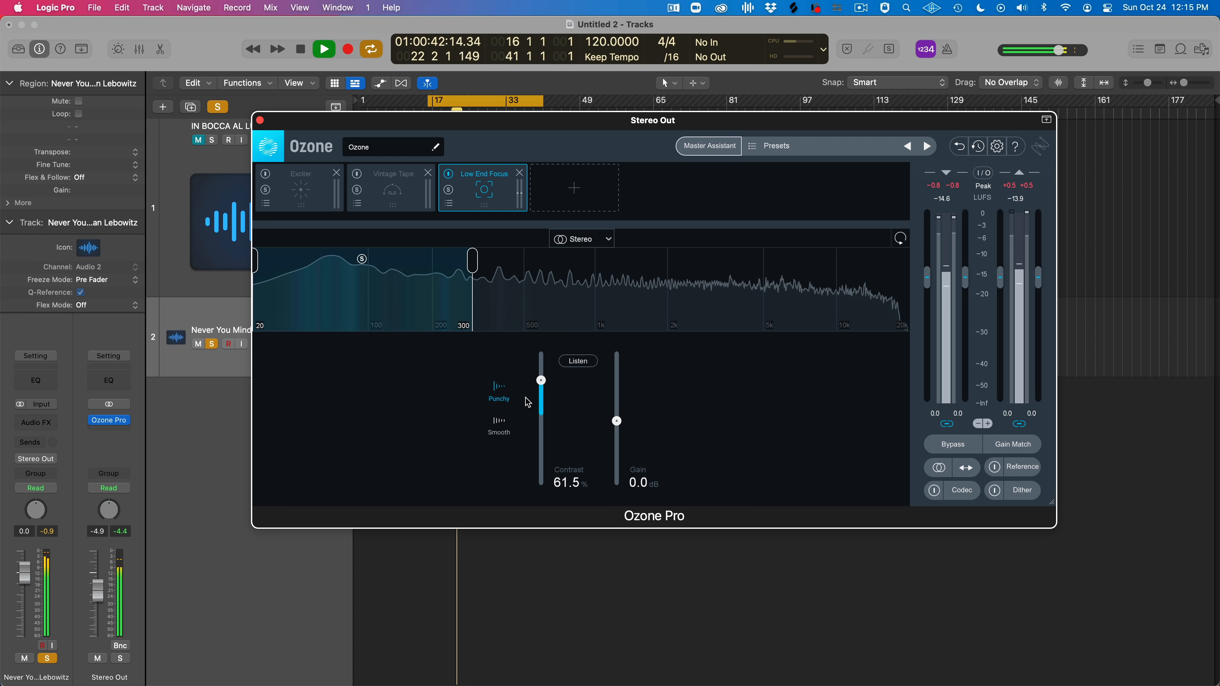
click(448, 175)
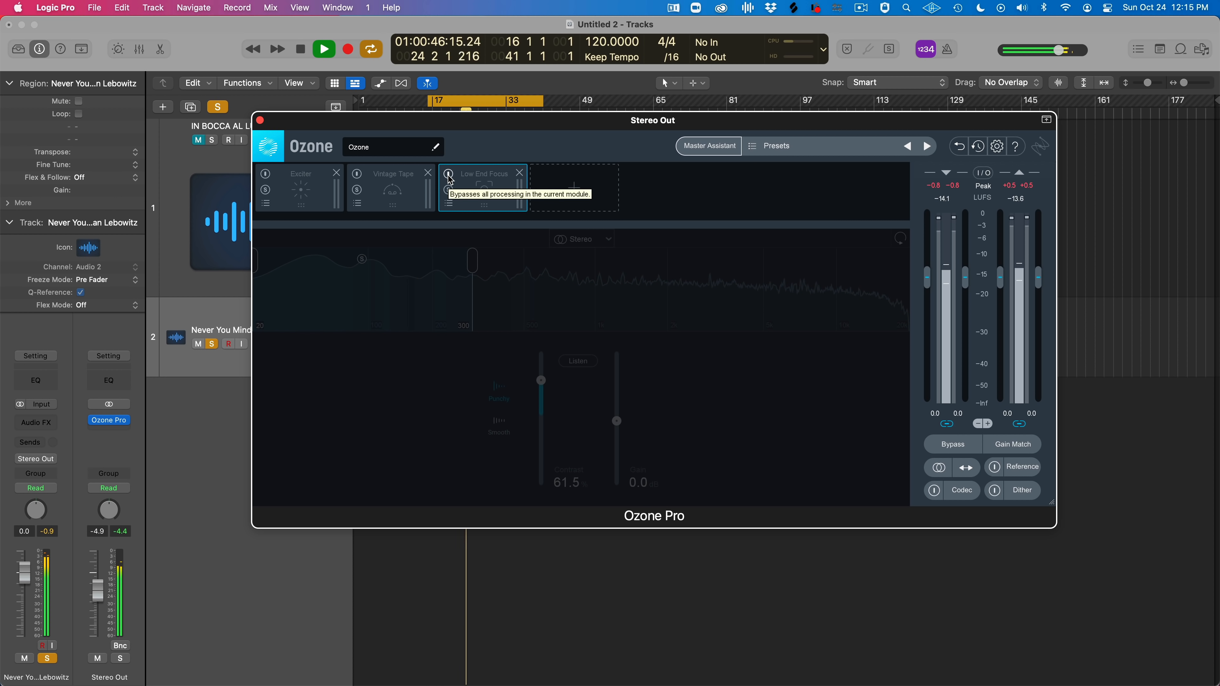
click(448, 175)
key(space)
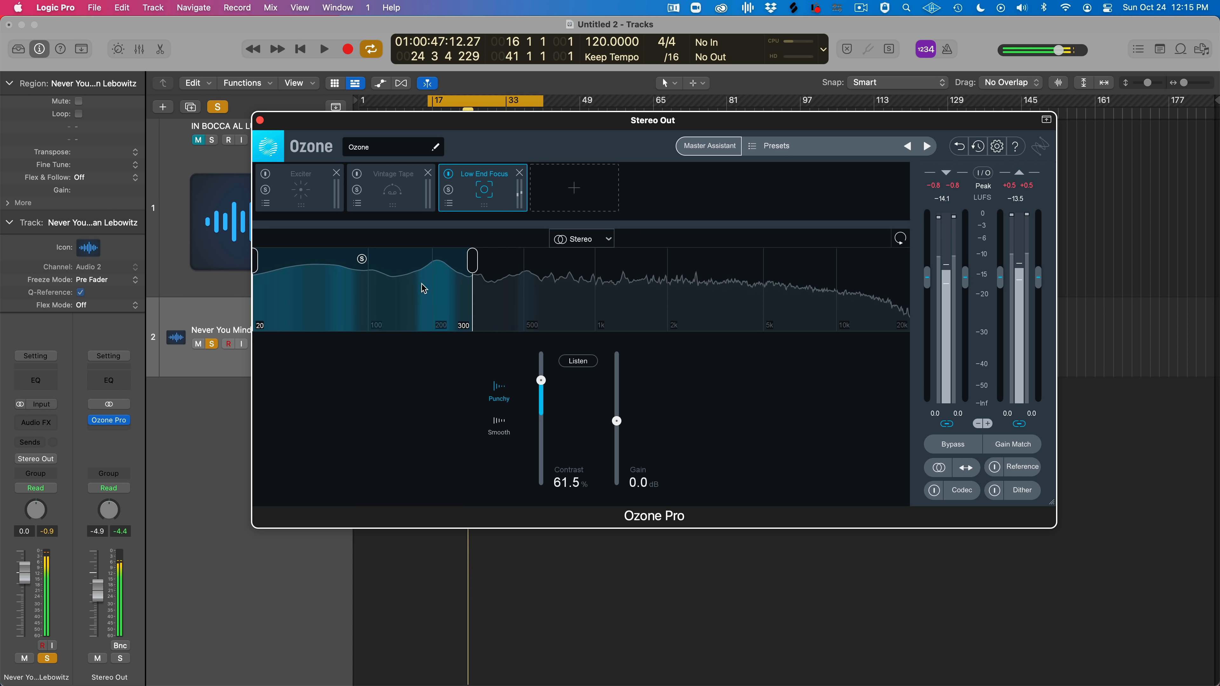
Solo Low End Focus's action region, audition it in the loop, turn the solo off and stop playback
click(363, 261)
key(space)
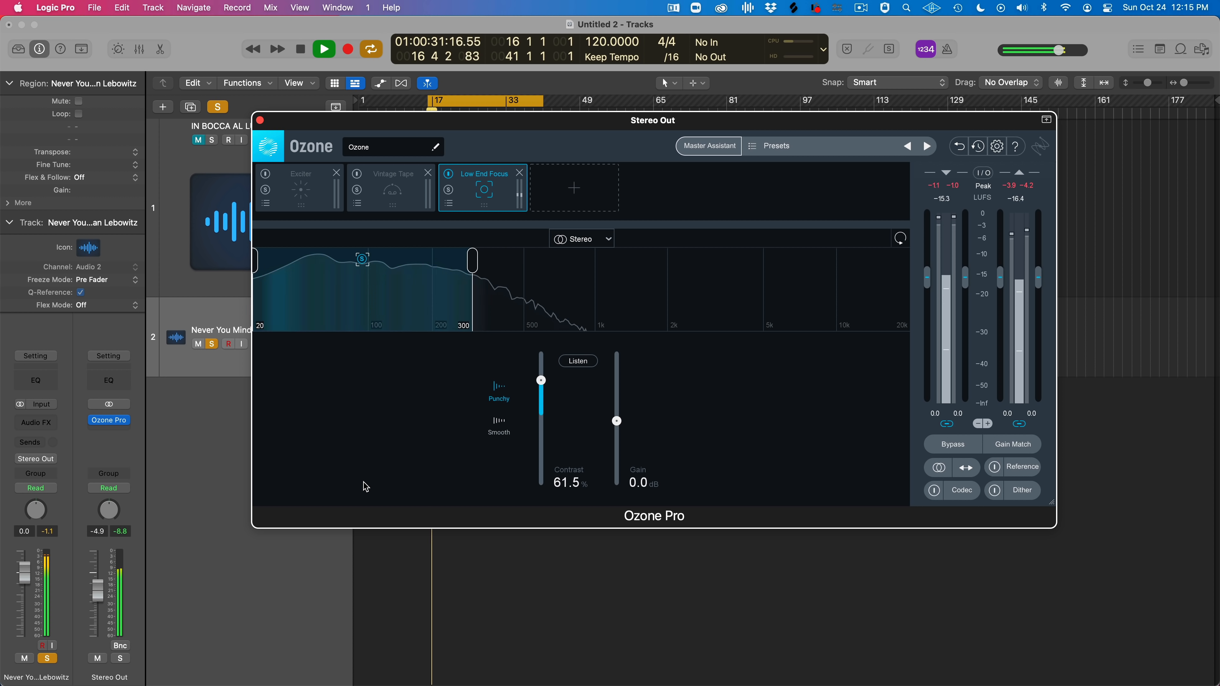
key(space)
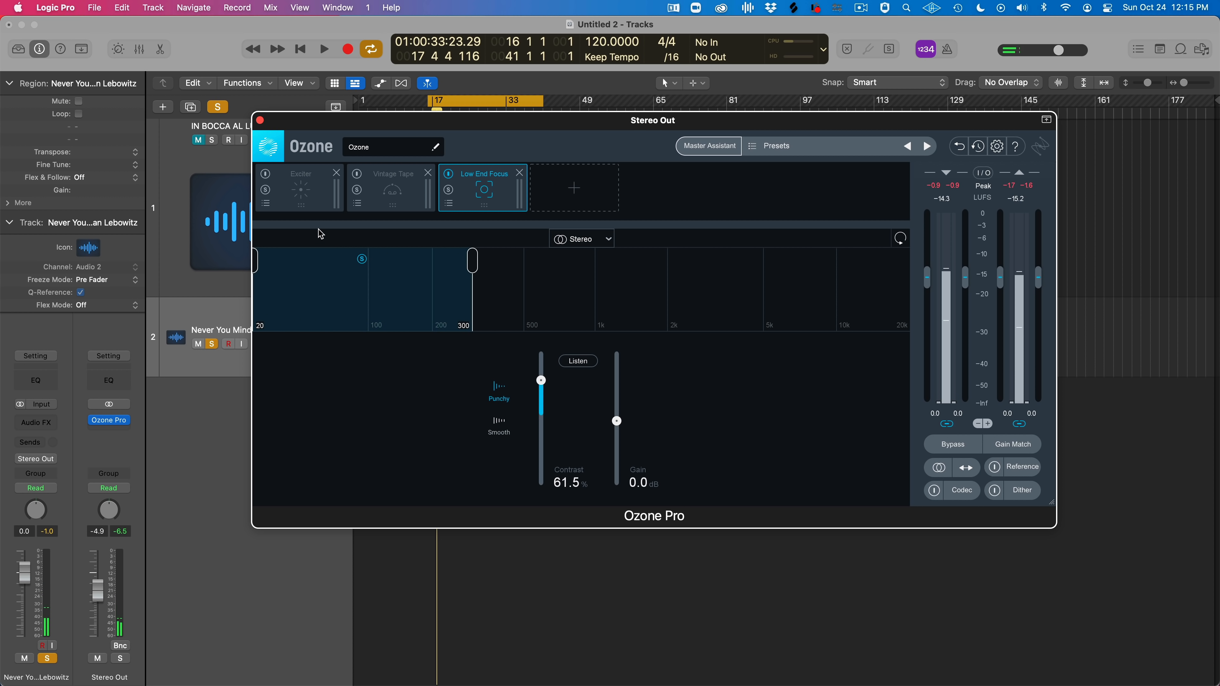
key(space)
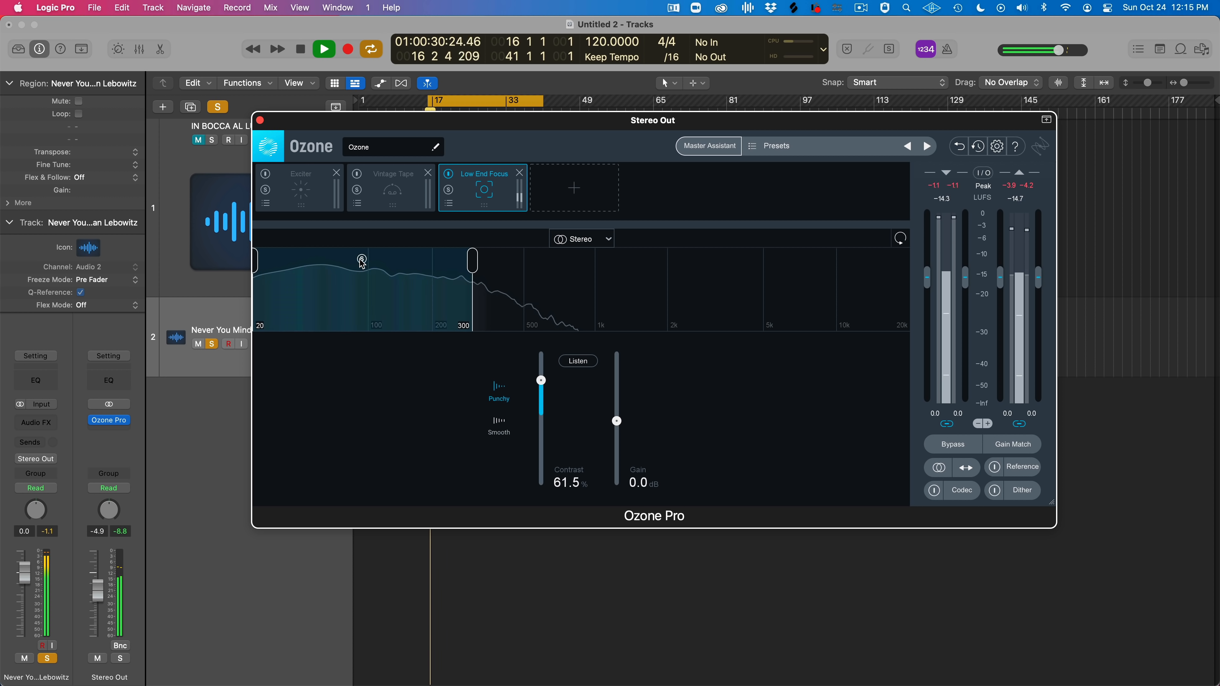
key(space)
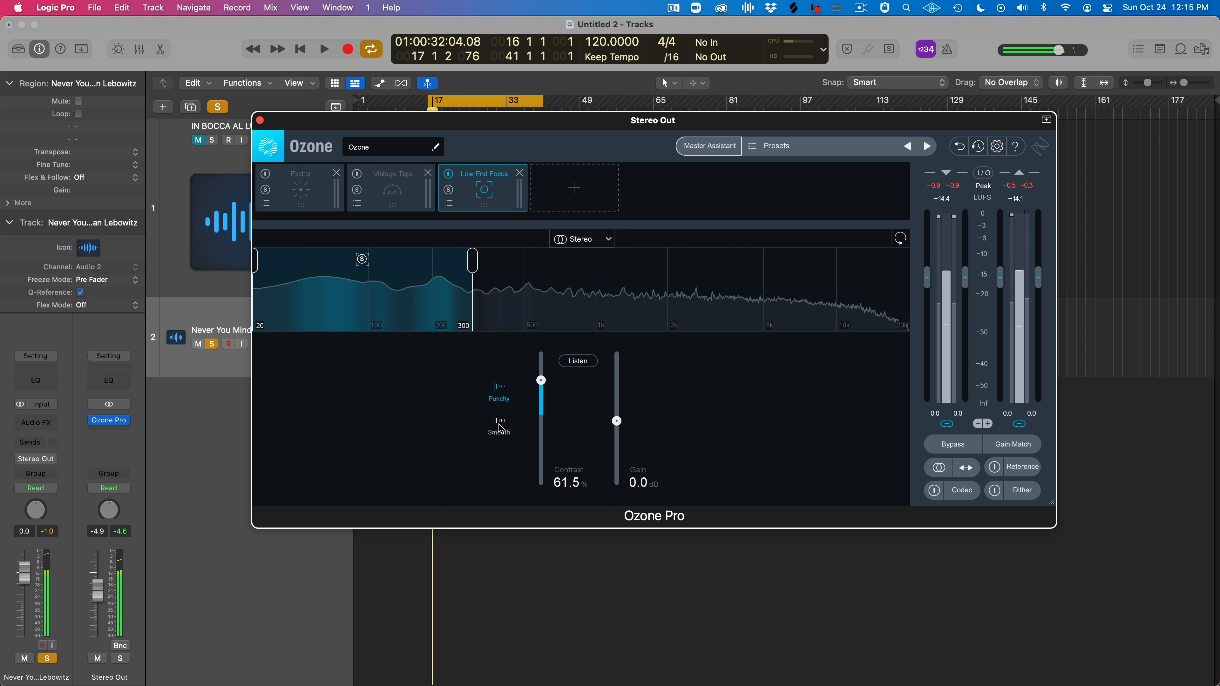
Switch Low End Focus to Smooth, play the loop and compare the module bypassed and active
click(499, 428)
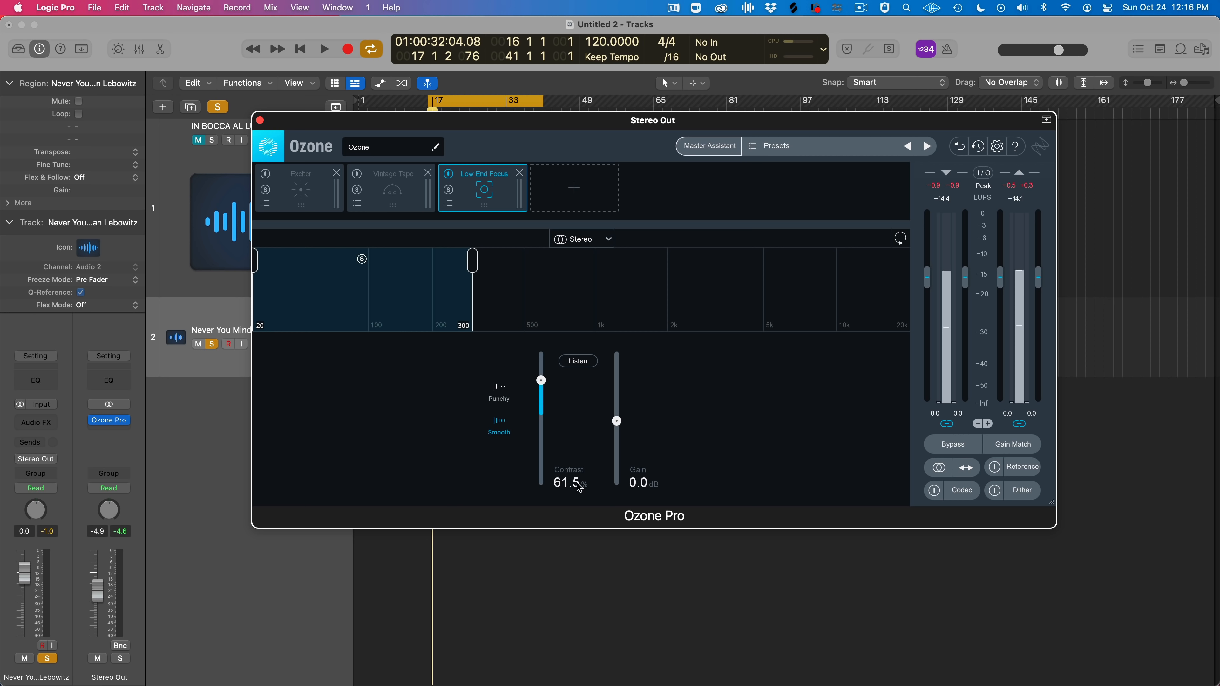
key(space)
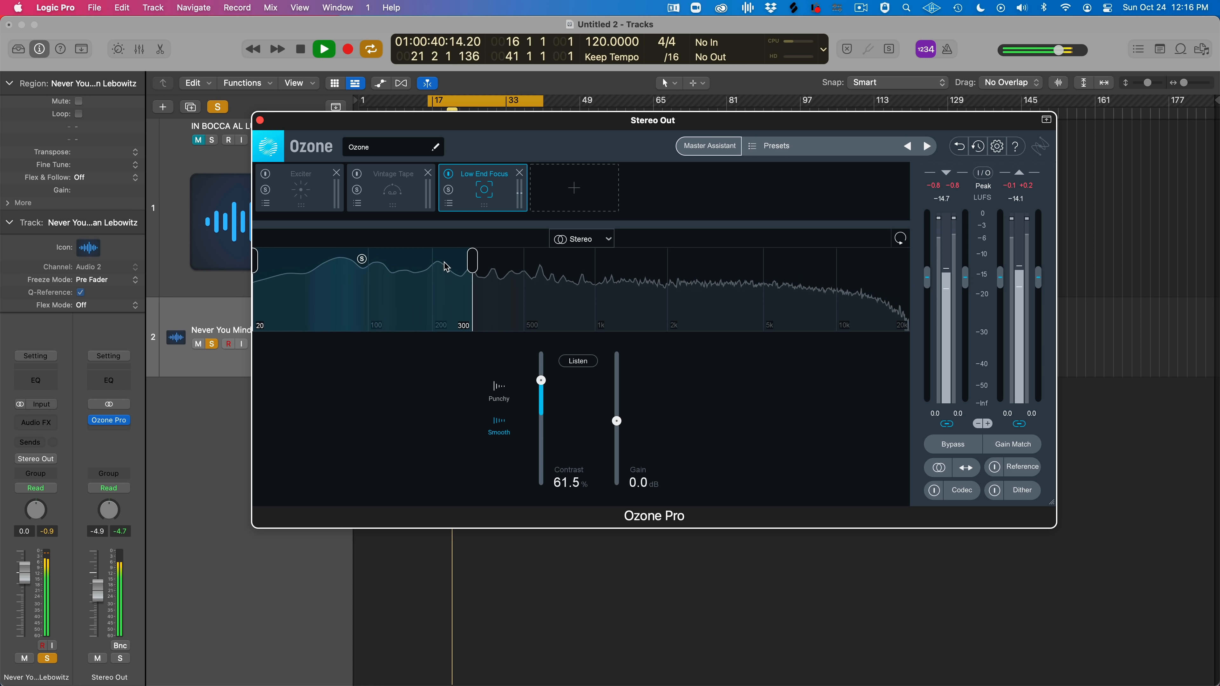
click(449, 174)
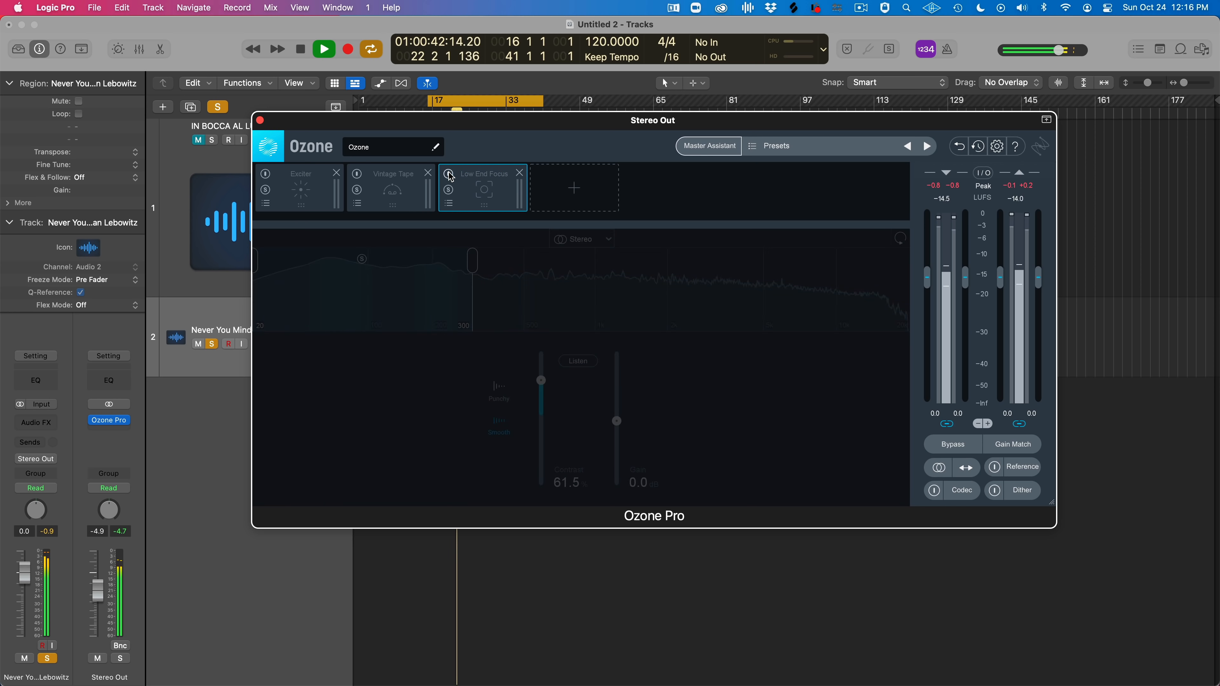
click(449, 175)
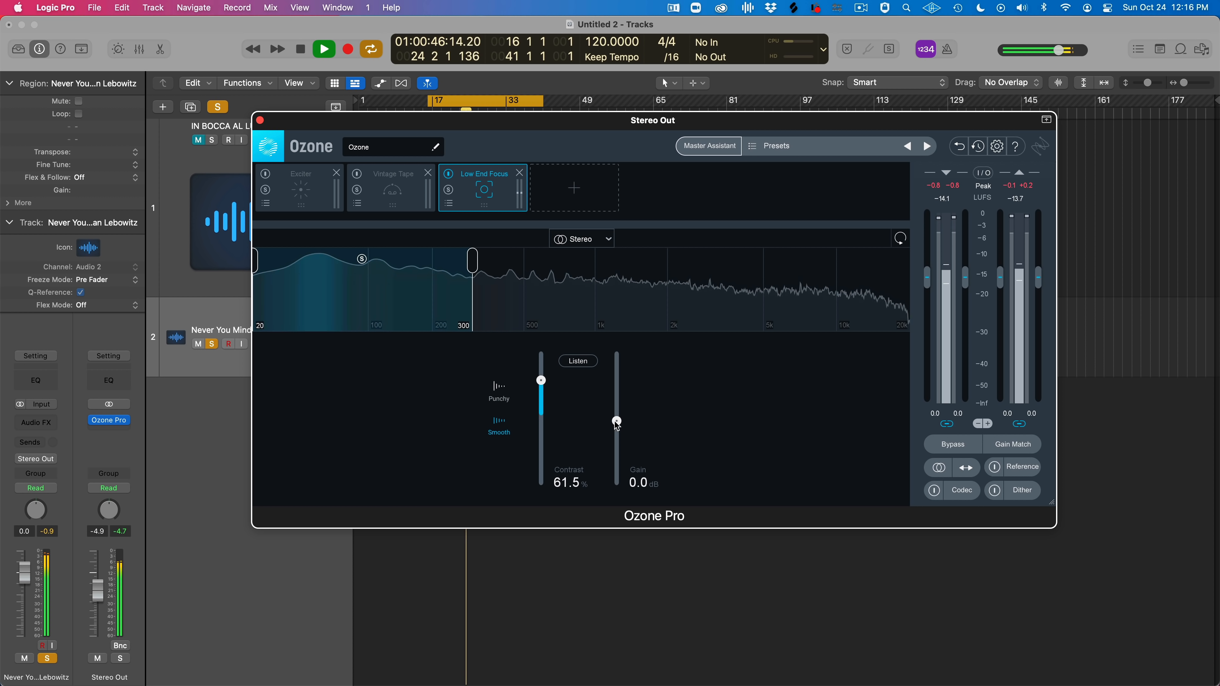
Raise Low End Focus's Gain to 1.1 dB, compare the module bypassed and active in the loop, and stop playback
drag(617, 421, 617, 409)
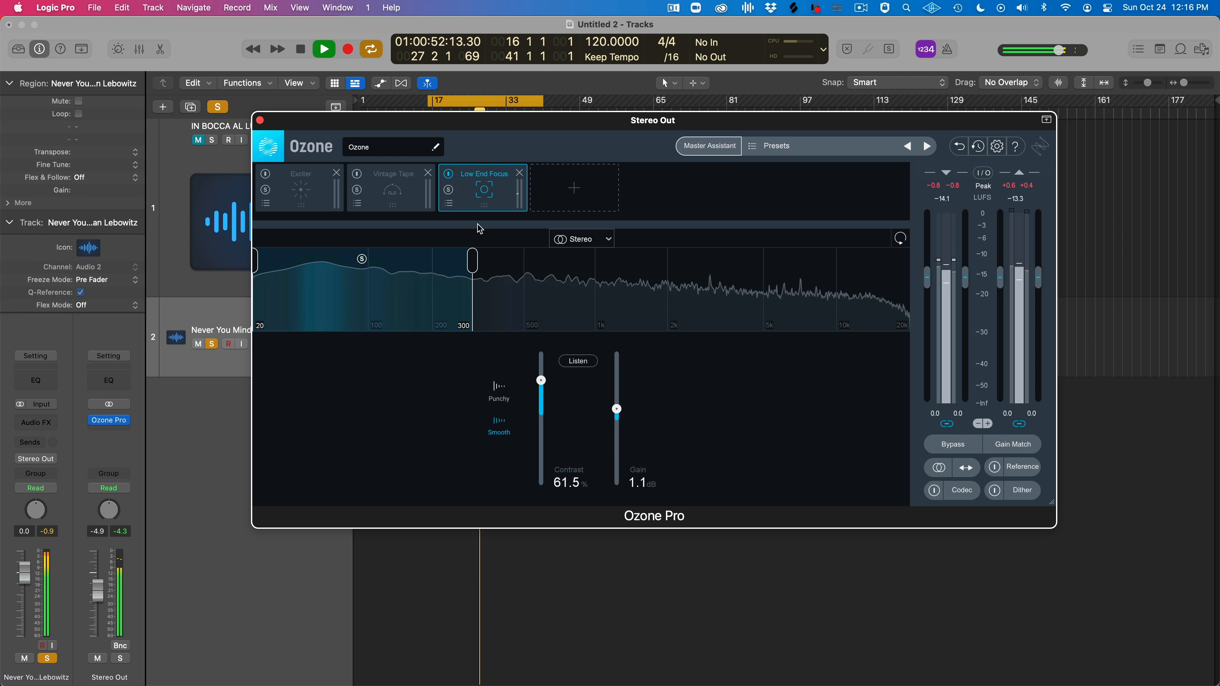
click(449, 175)
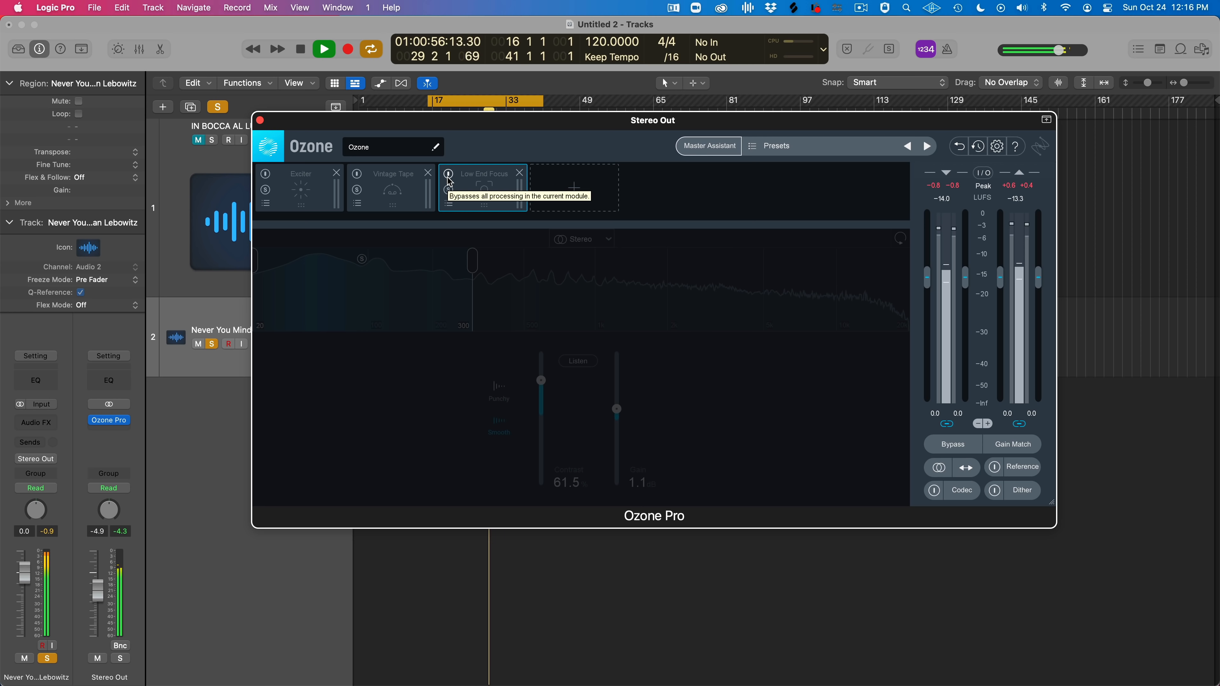
click(449, 174)
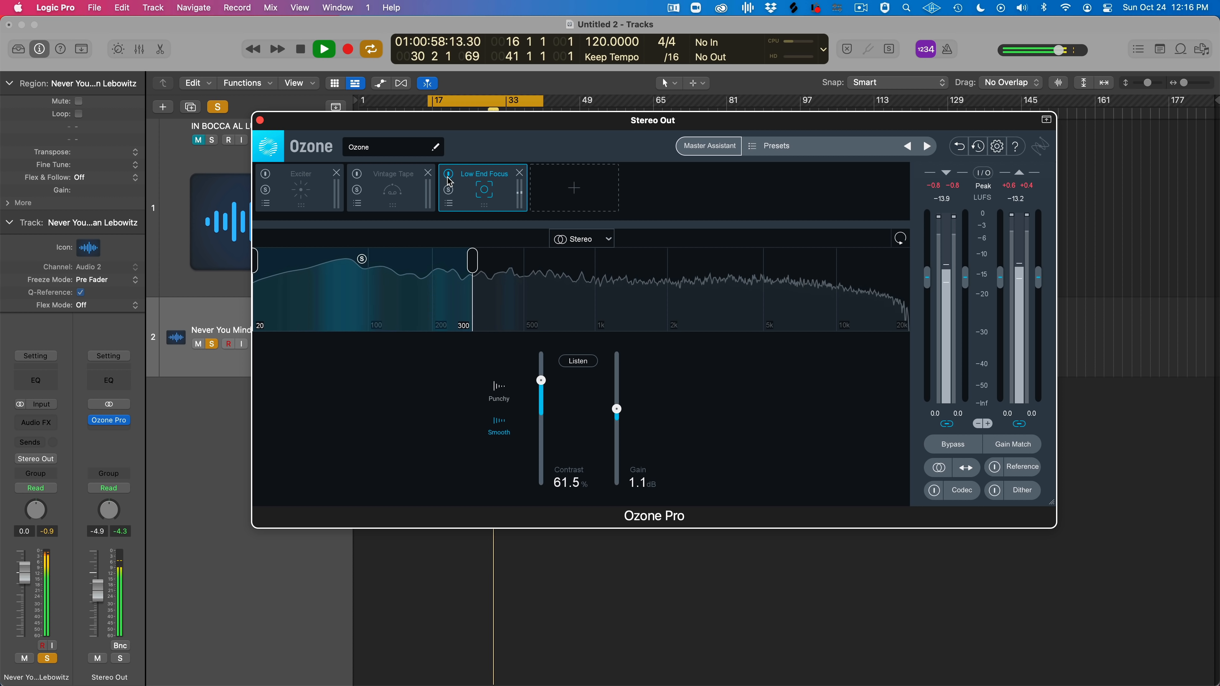
key(space)
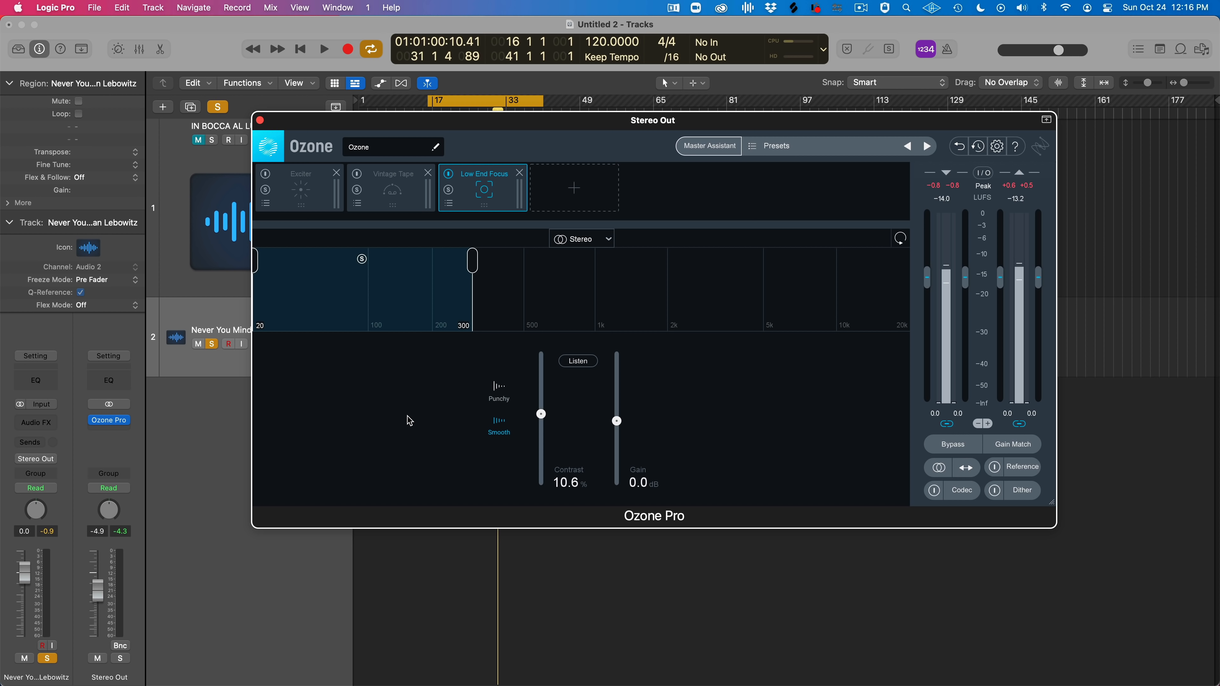
Remove the Exciter, Vintage Tape and Low End Focus modules from the chain and add an Imager
click(337, 174)
click(337, 174)
click(336, 174)
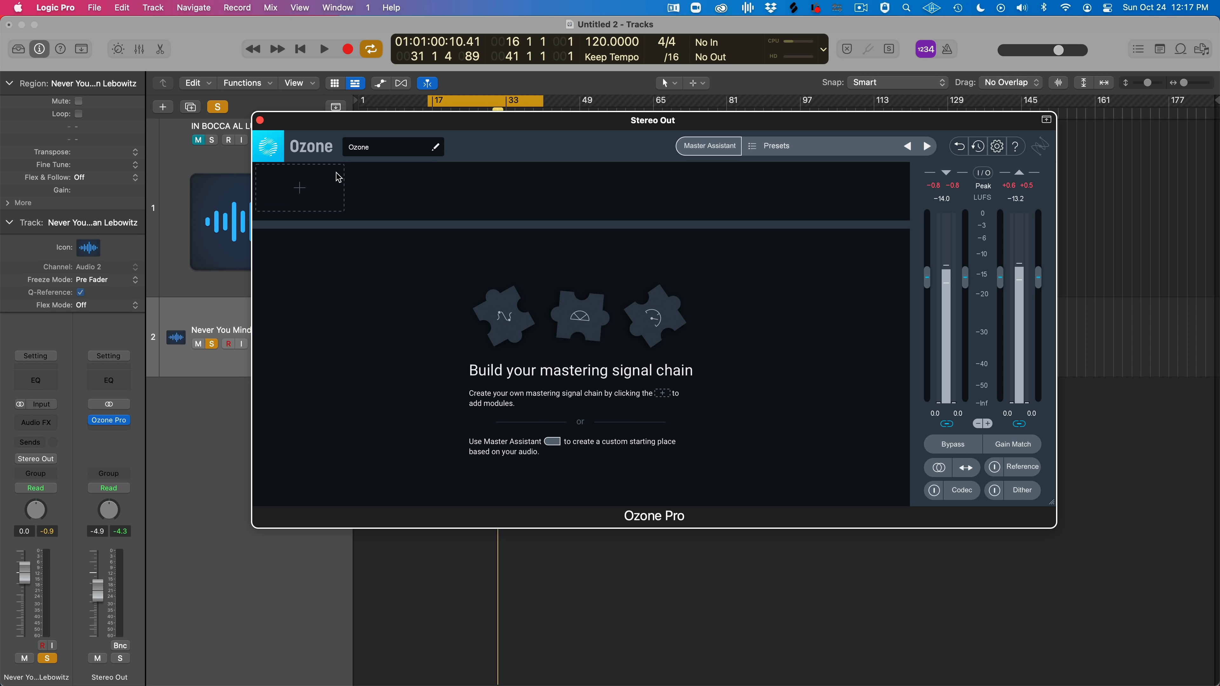
click(326, 184)
click(291, 299)
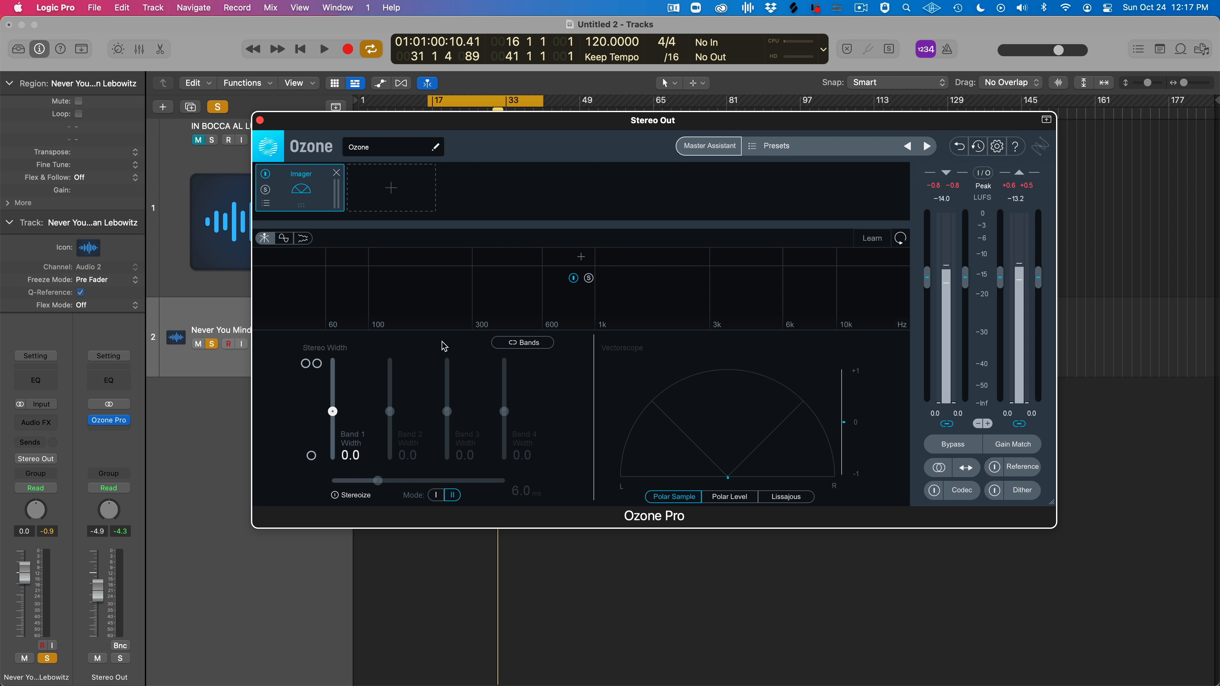
Split the Imager into four bands with crossovers just below 100 Hz, at about 1.1 kHz and just above 6 kHz
click(365, 255)
click(609, 256)
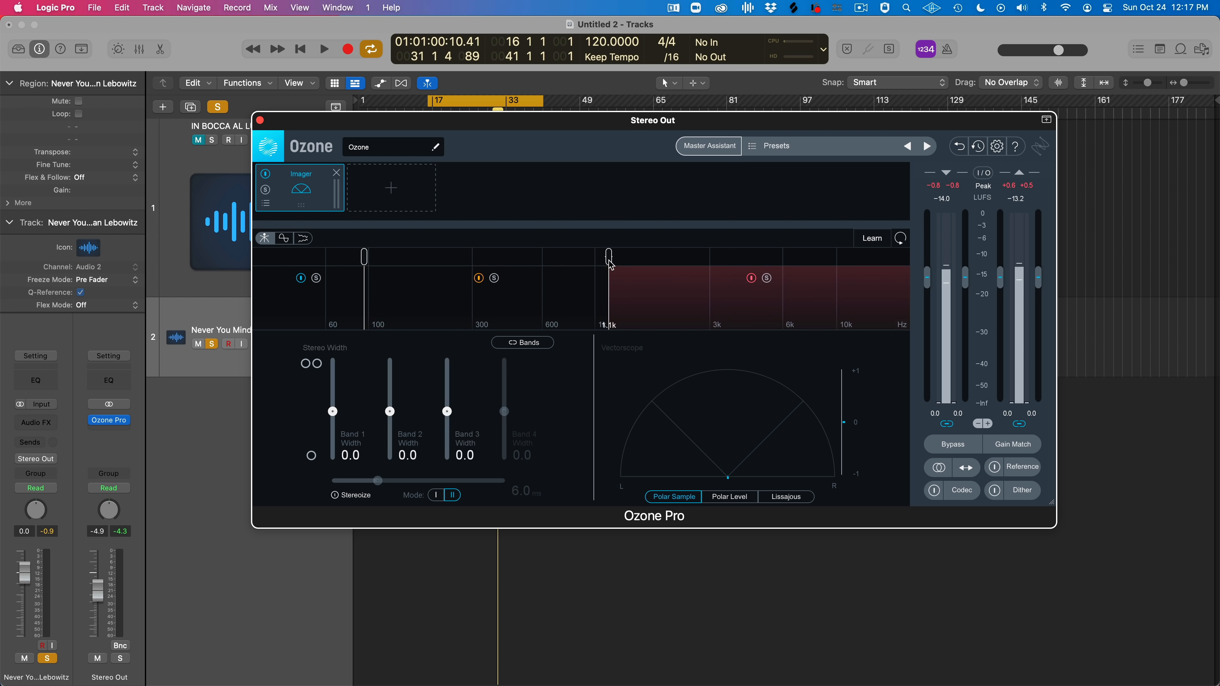
click(791, 256)
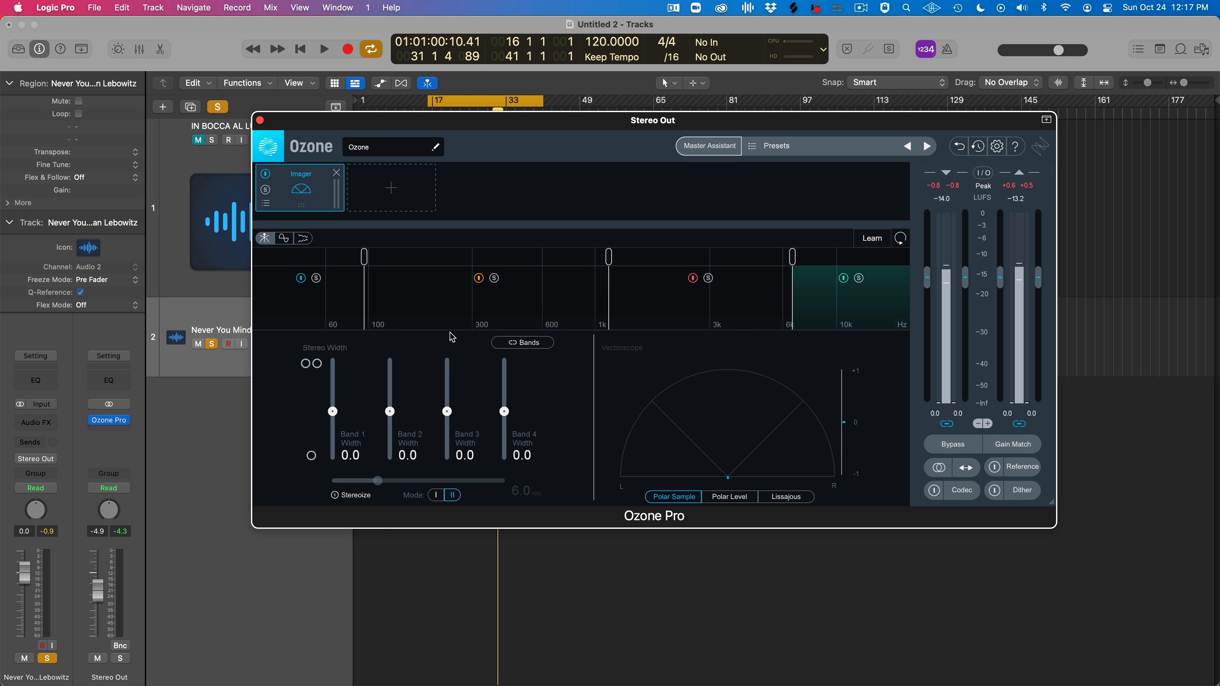
Let the Imager learn its crossover points from the playing loop and stop playback
click(876, 243)
key(space)
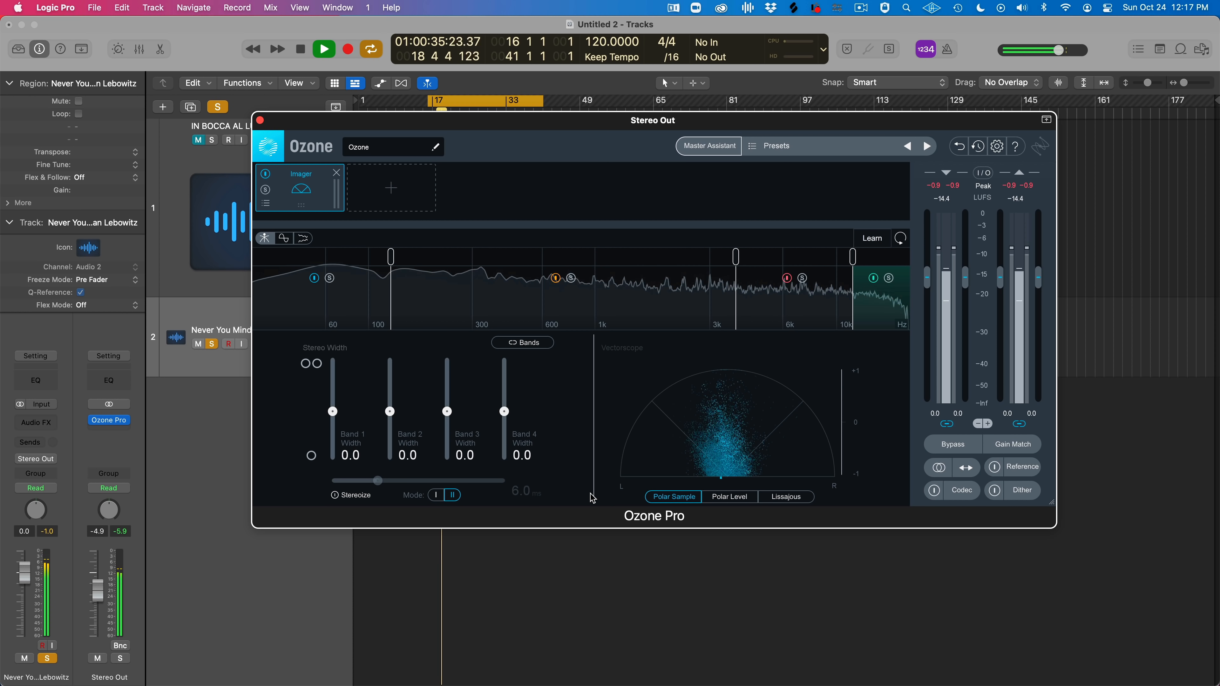
key(space)
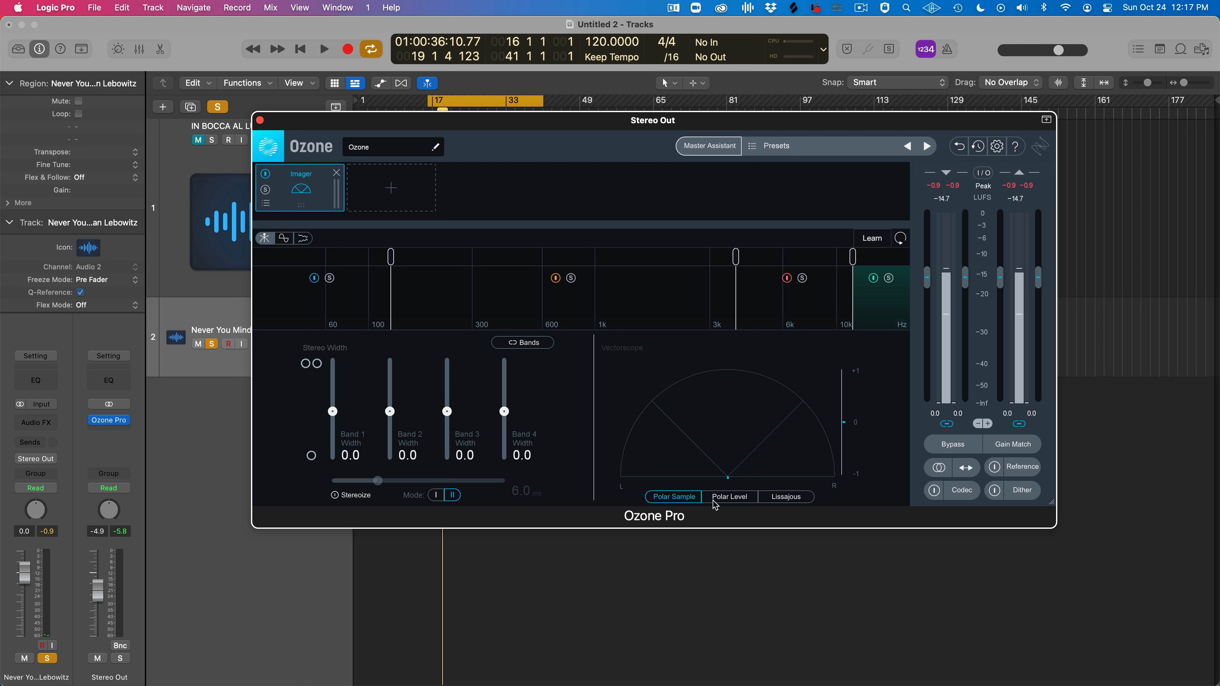
Play the loop to compare the vectorscope's Polar Level and Lissajous views, return to Polar Sample, replay briefly and stop playback
key(space)
click(725, 498)
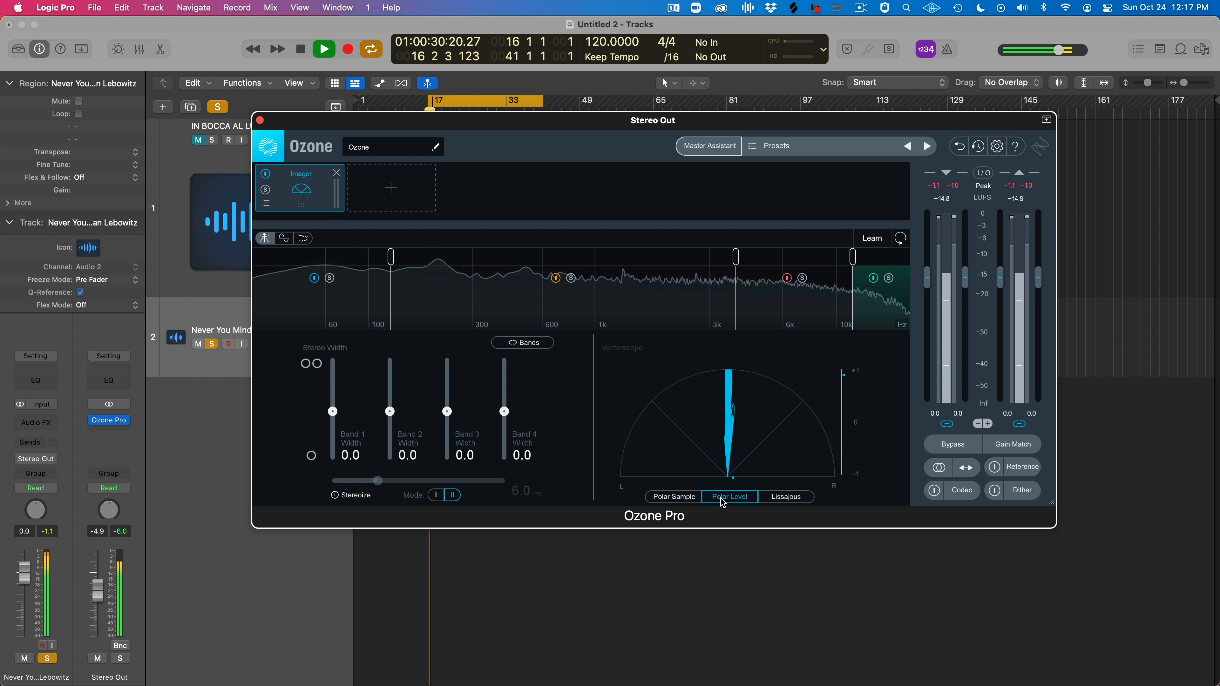
click(787, 498)
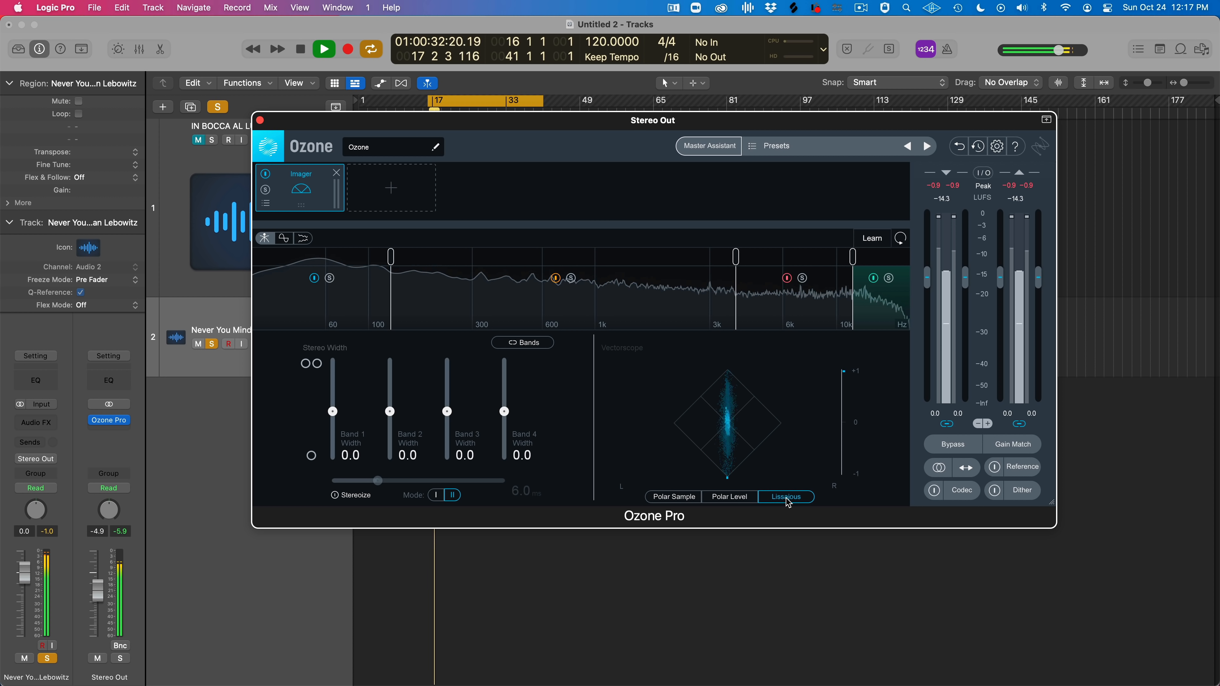
click(734, 498)
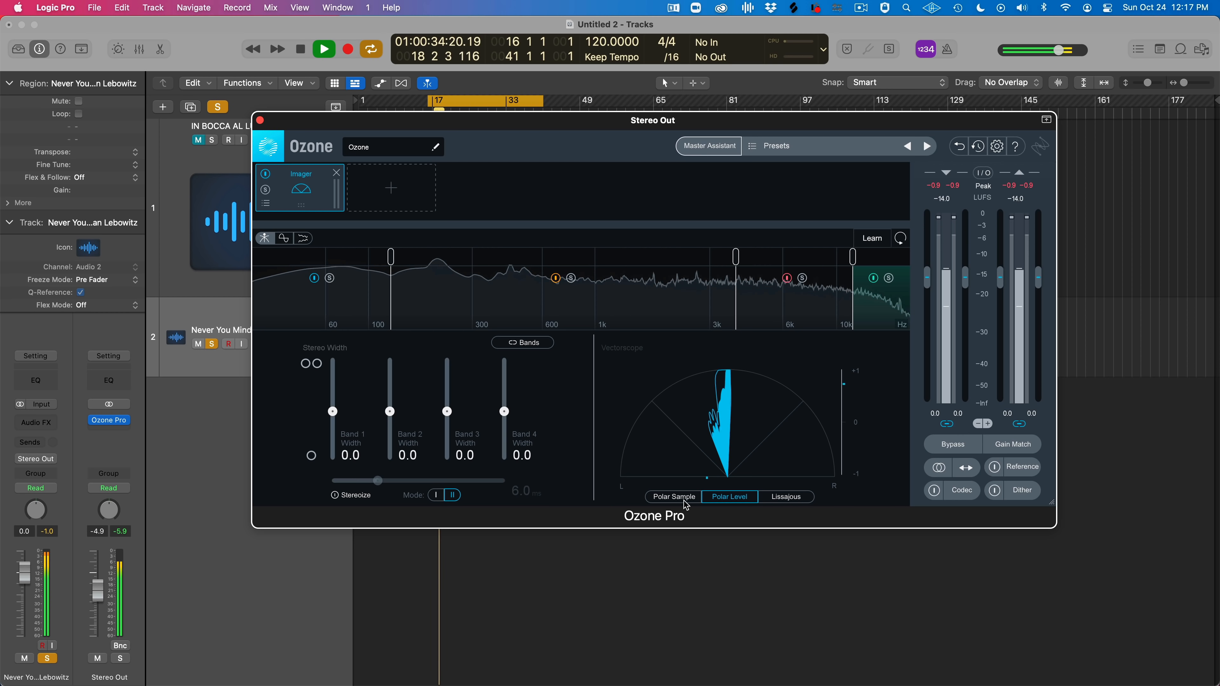
click(674, 500)
key(space)
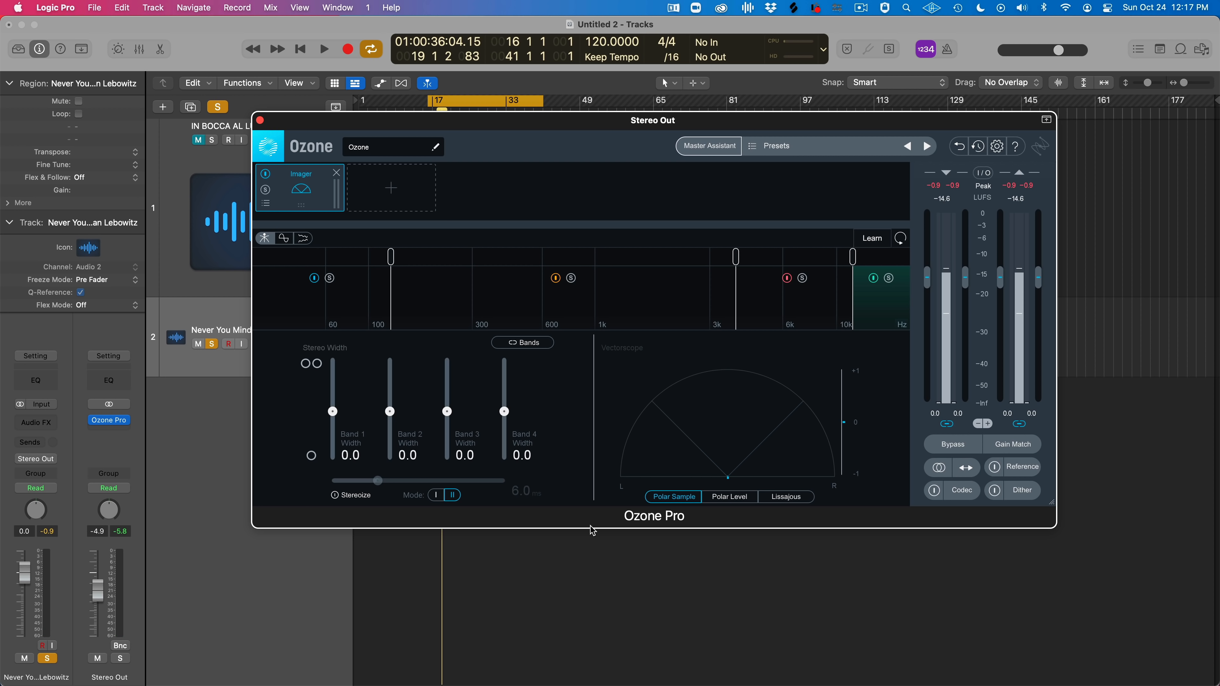
key(space)
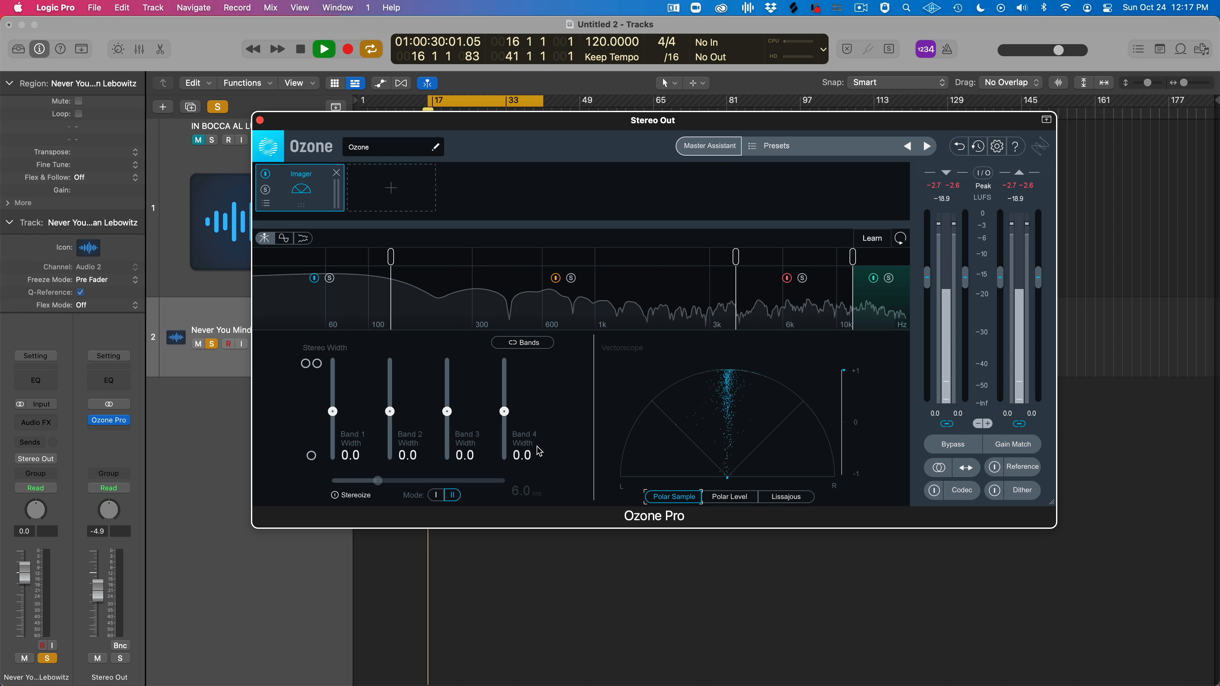
key(space)
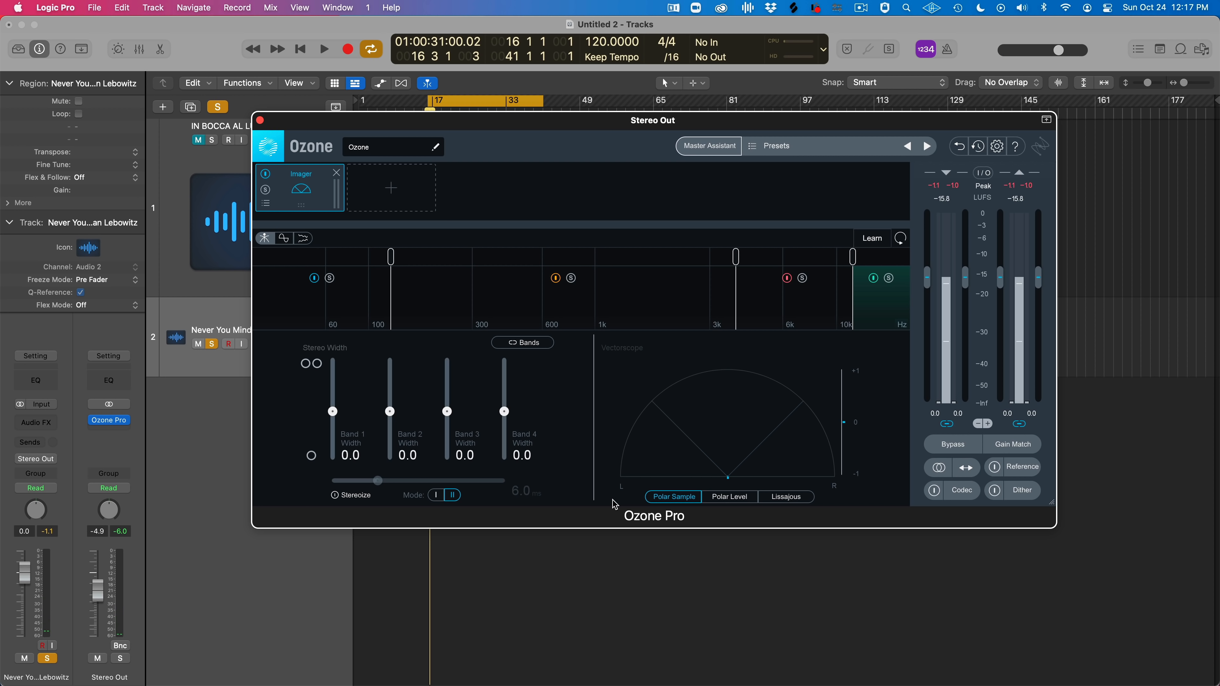
Show the Imager's correlation trace in place of the crossover spectrum, play the loop briefly to examine it and stop playback
click(284, 241)
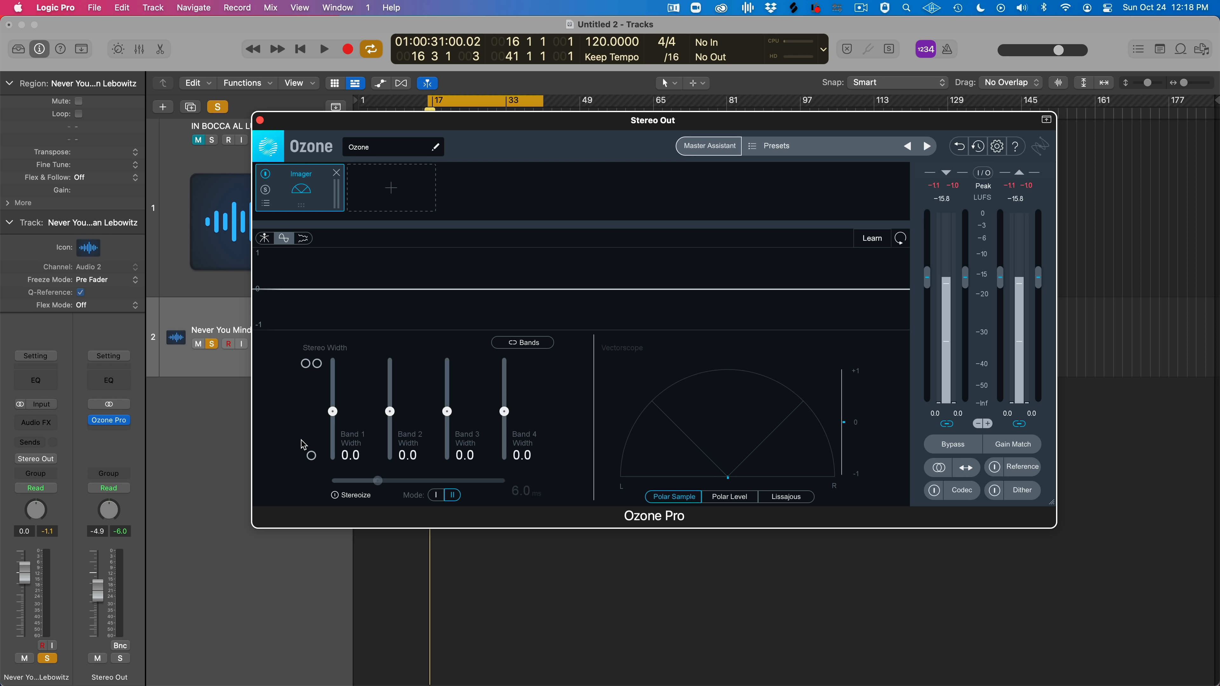
key(space)
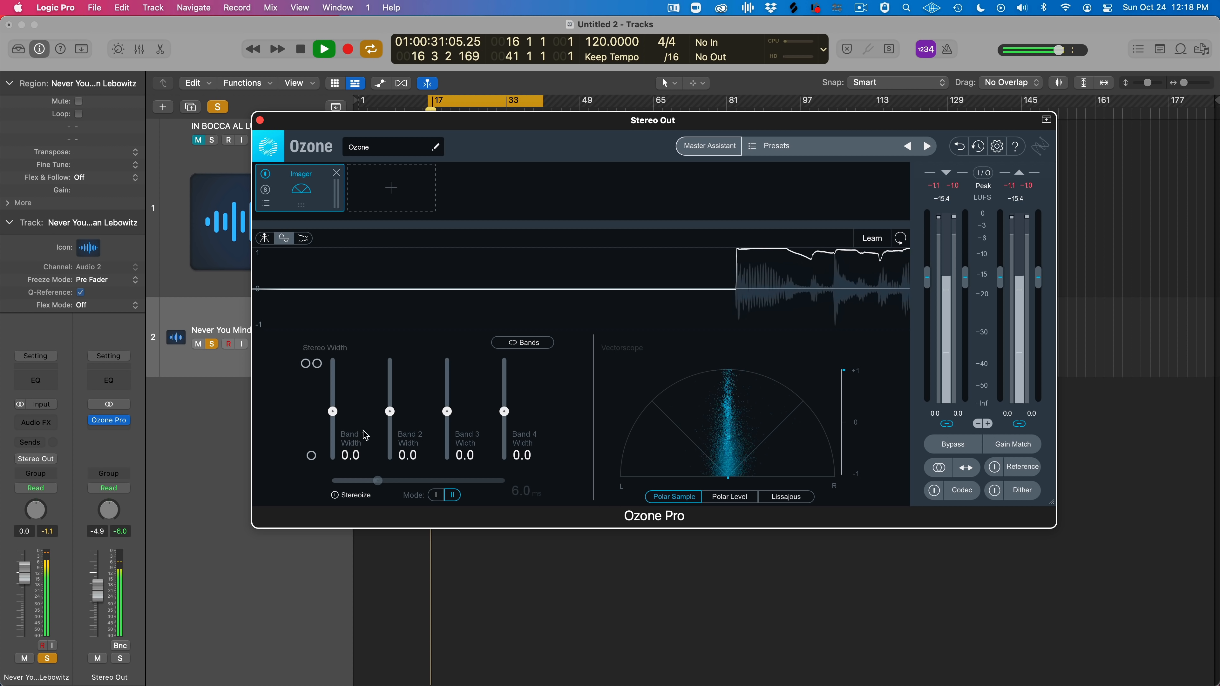
key(space)
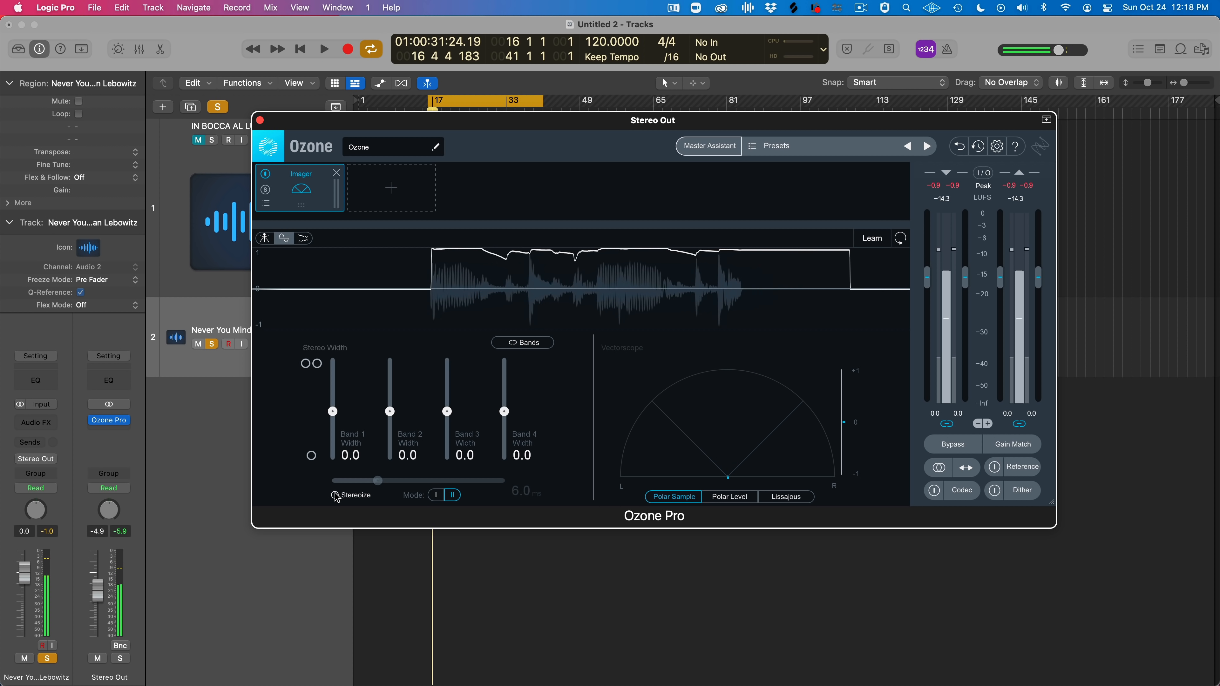
Enable Stereoize in the Imager, play the loop and raise the Stereoize delay to 16.0 ms
click(336, 495)
key(space)
drag(377, 480, 469, 481)
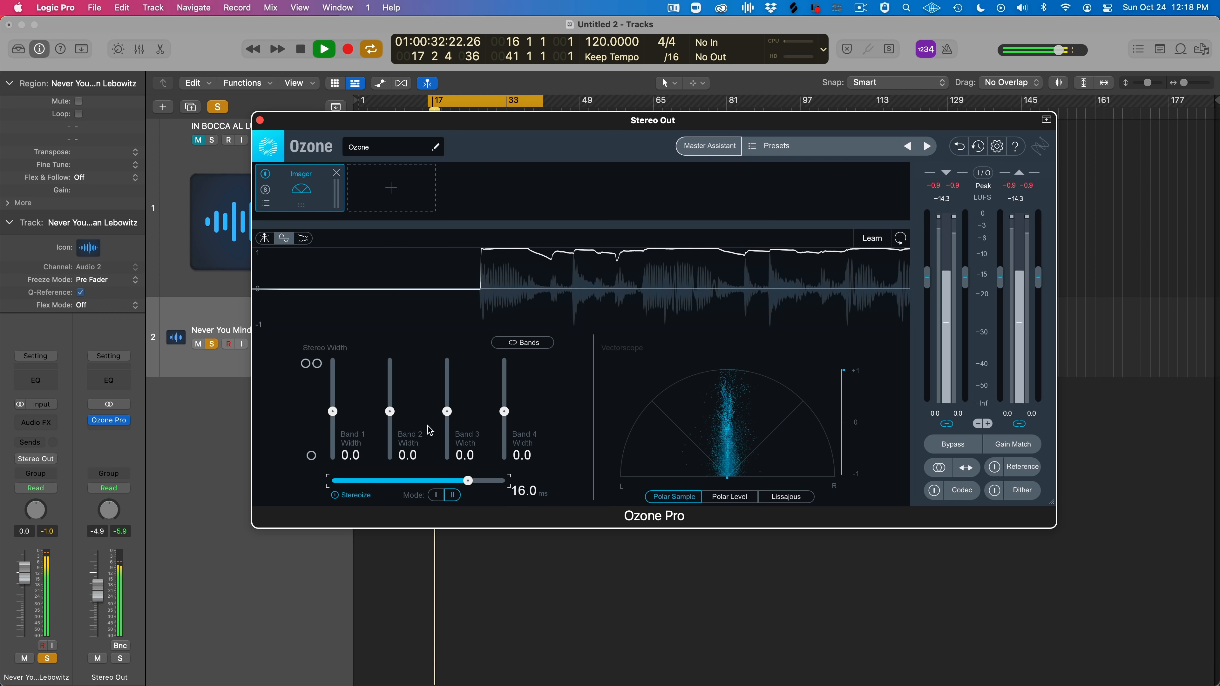
Widen the four Imager bands during playback to 58.2 for Band 1, 84.8 for Band 2, 46.8 for Band 3 and 77.2 for Band 4
drag(447, 412, 504, 372)
drag(390, 411, 390, 368)
drag(333, 411, 333, 382)
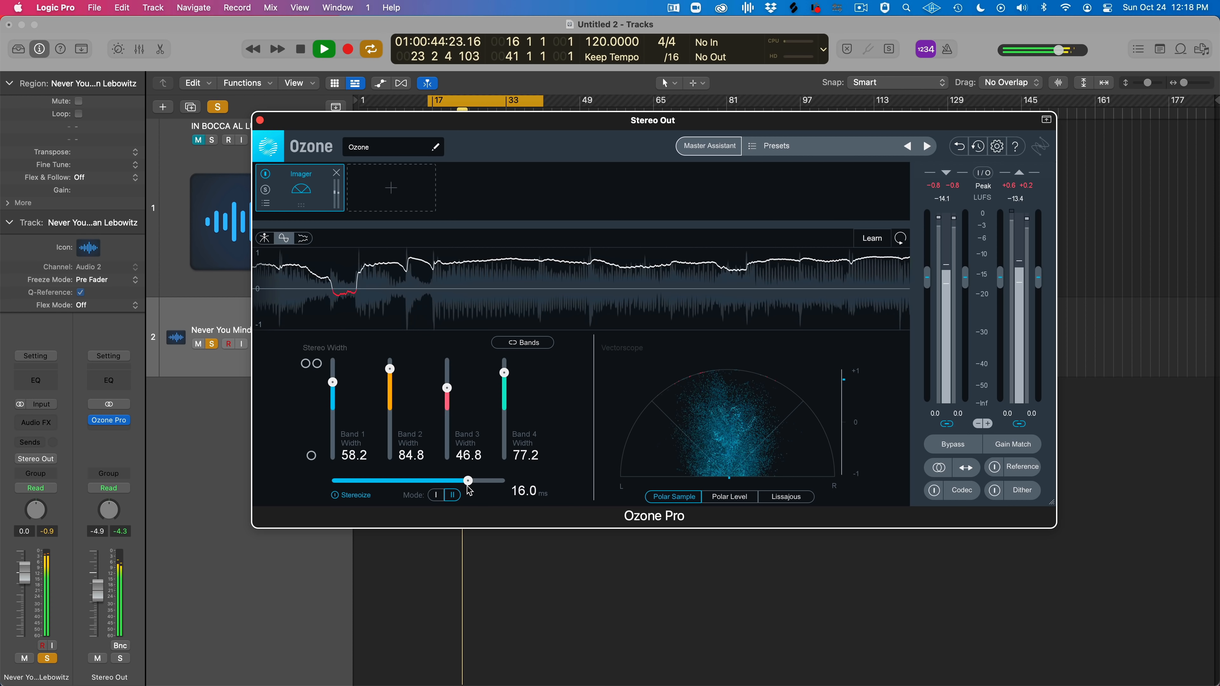
Raise the Stereoize delay to 18.0 ms, restart playback, lower Band 1's width to 39.2 and stop playback
drag(468, 481, 487, 484)
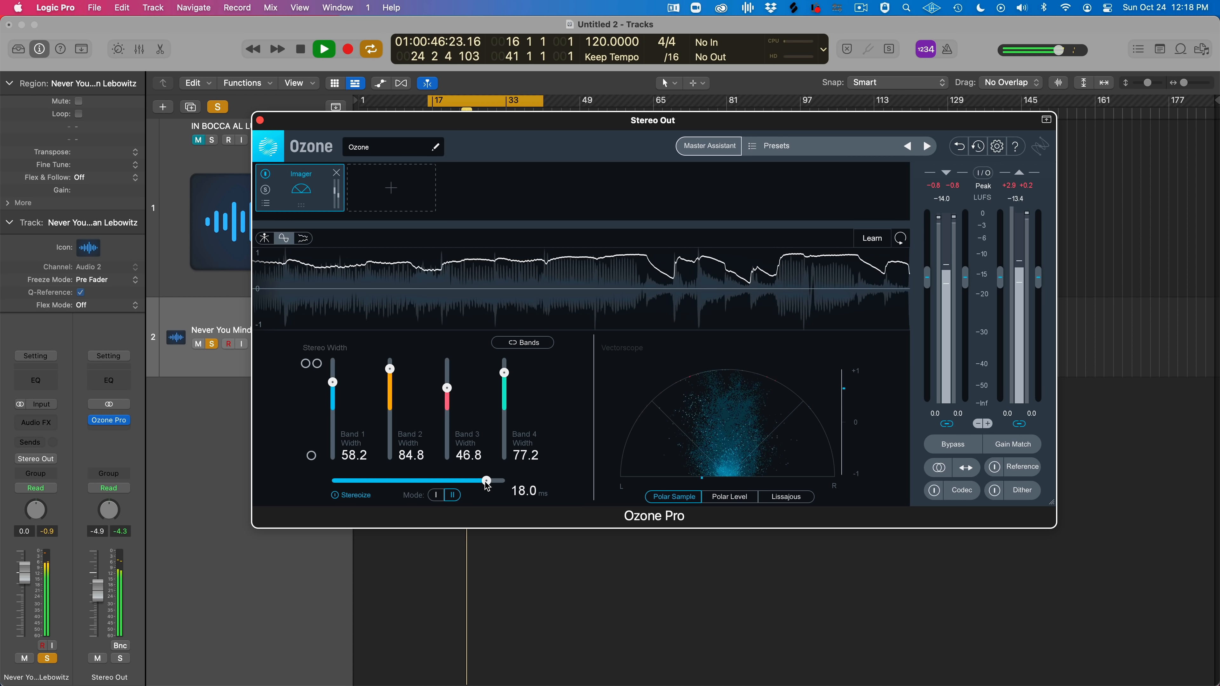
key(space)
key(space)
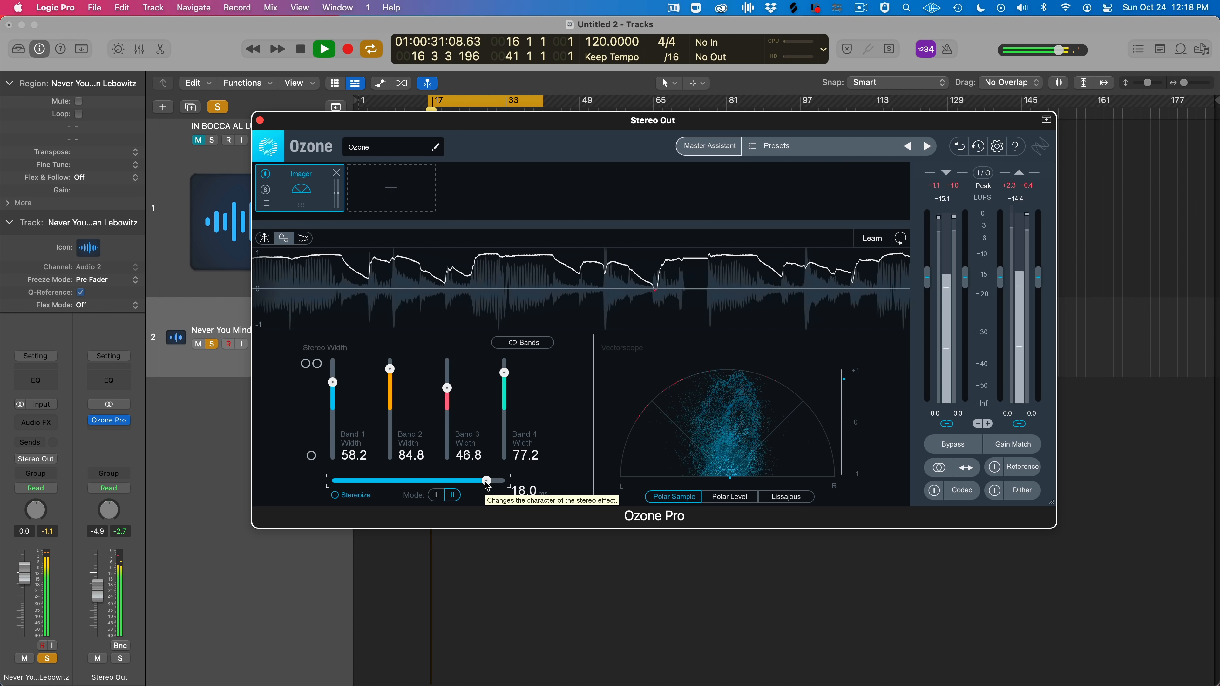
drag(333, 384, 333, 393)
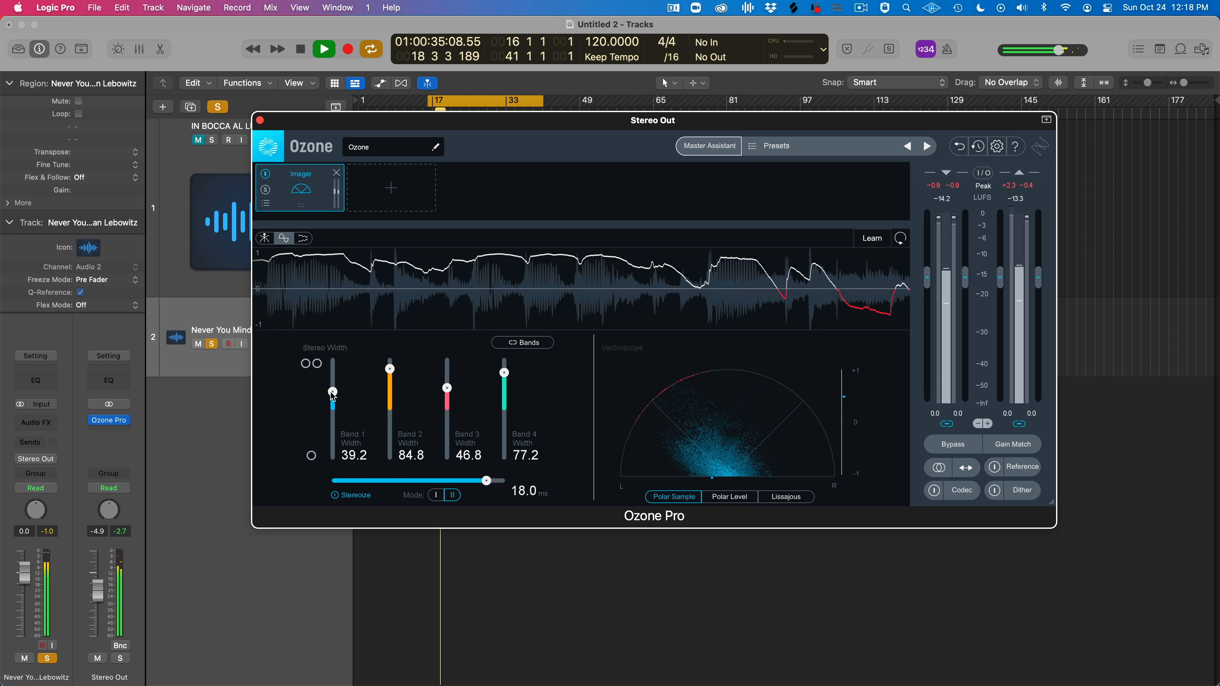
key(space)
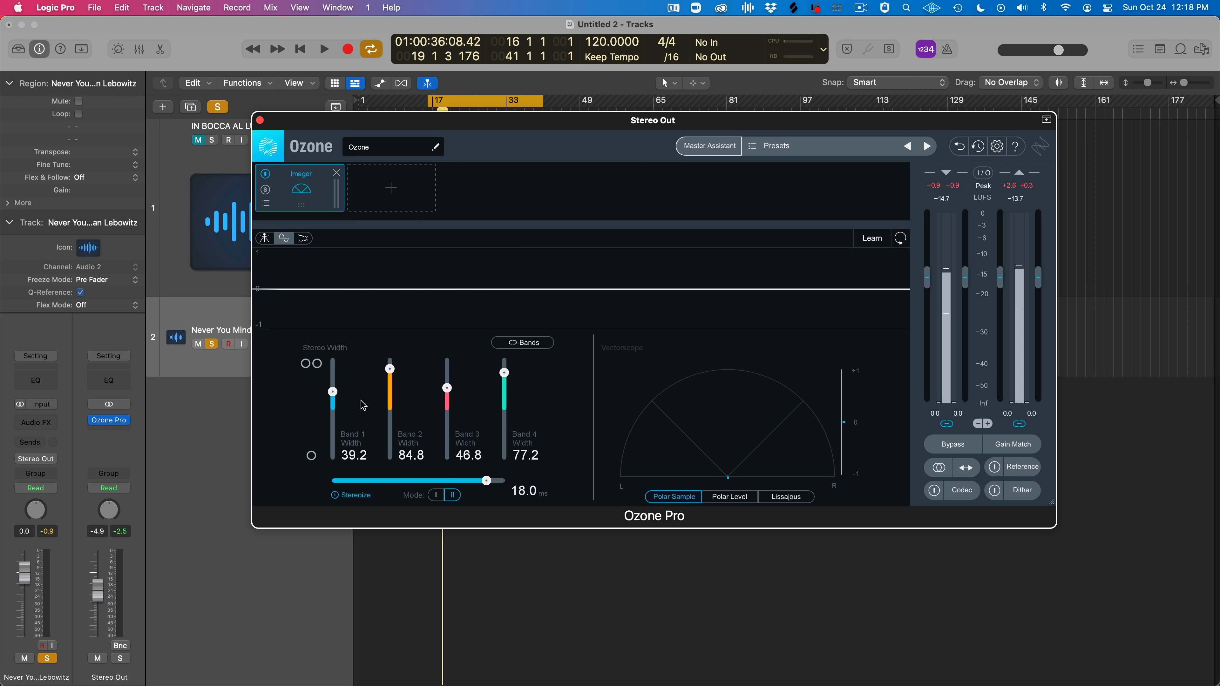
Compare the widened loop summed to mono and in stereo, leave the mono sum on and stop playback
click(939, 467)
click(940, 468)
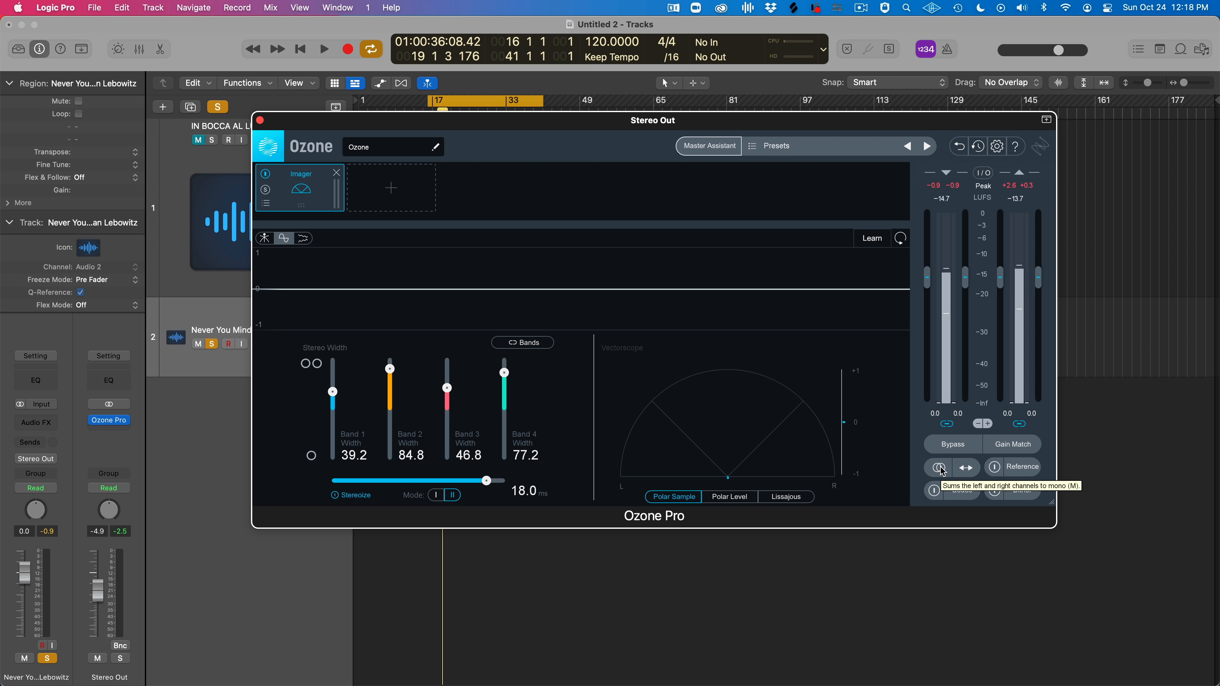
click(938, 467)
key(space)
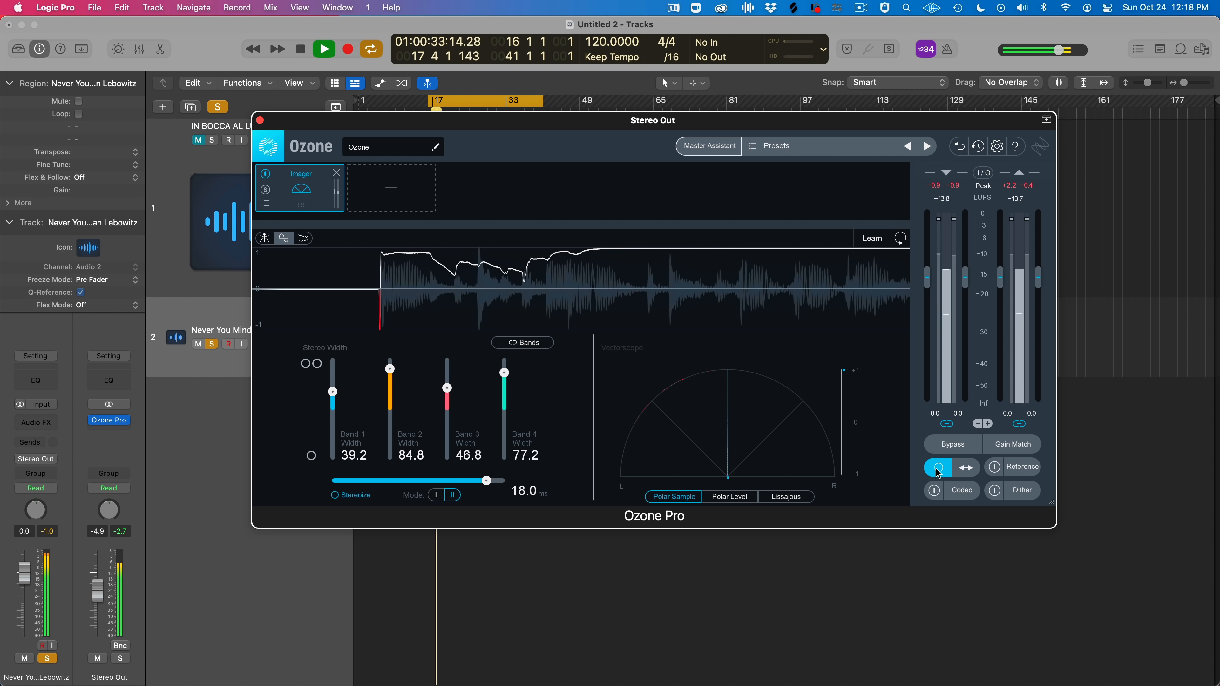
click(937, 468)
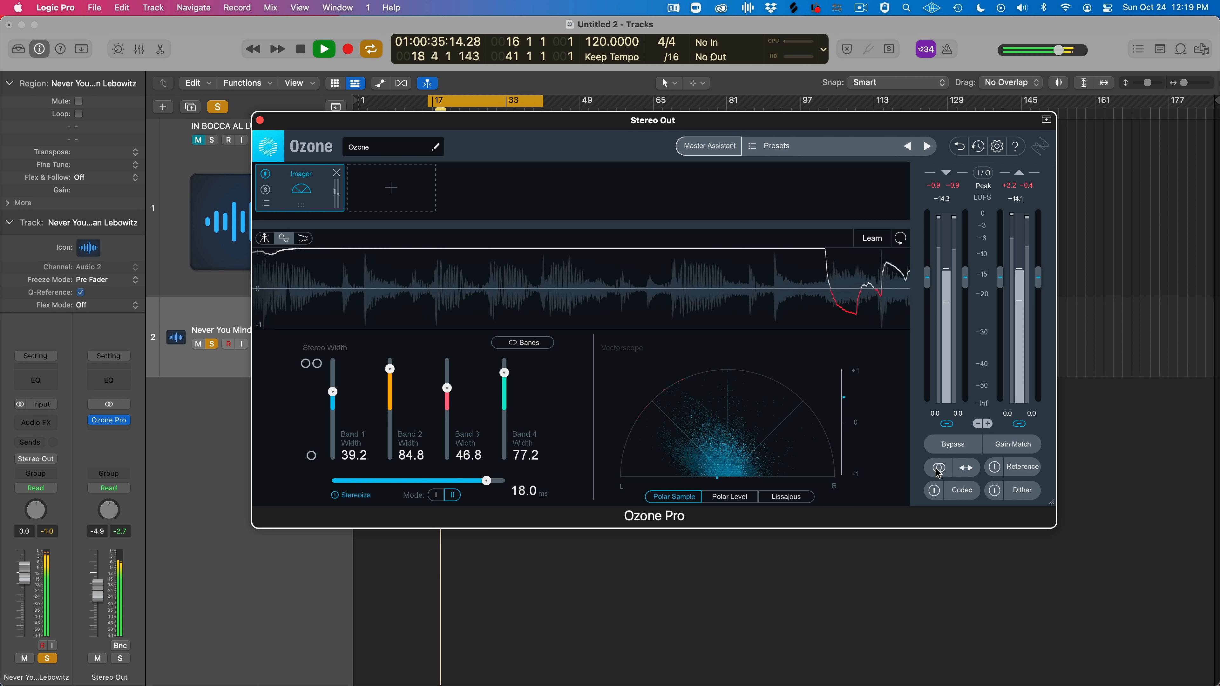
click(938, 468)
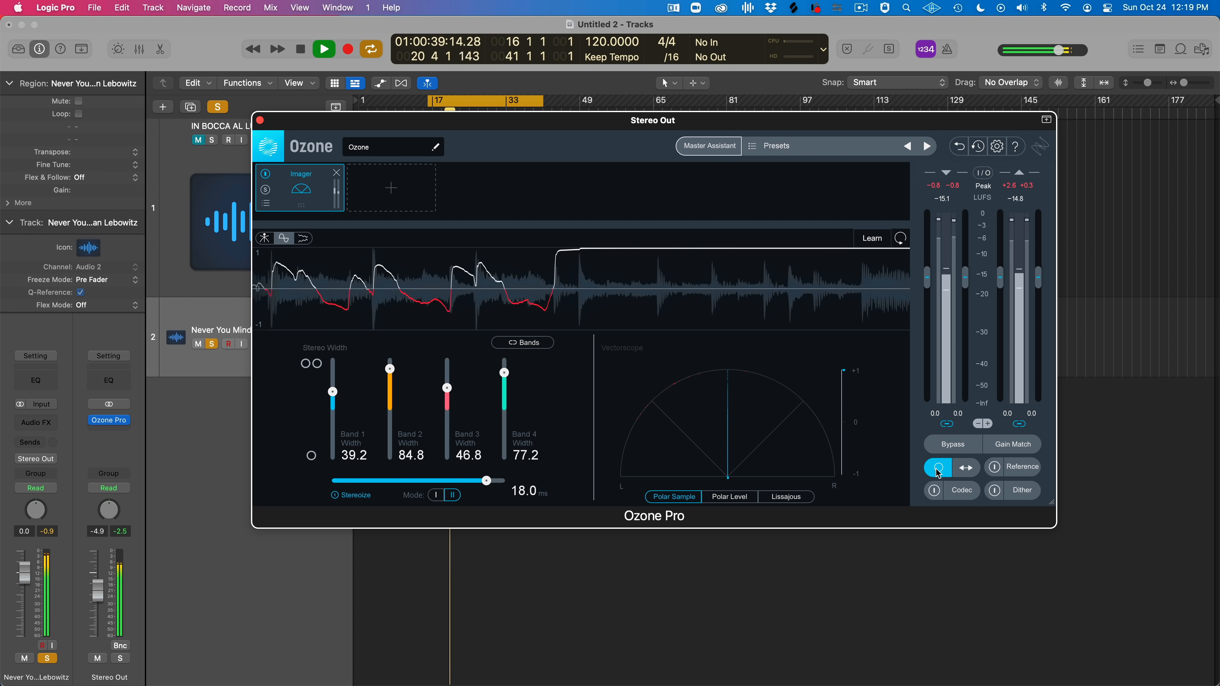
key(space)
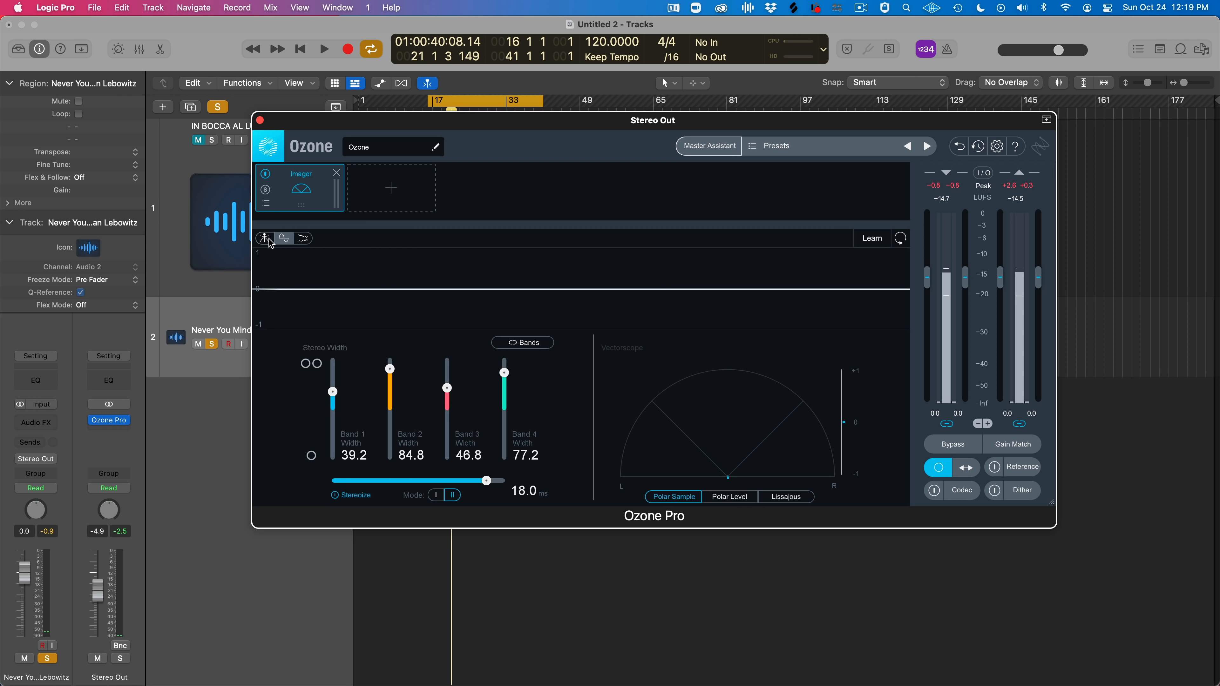
Reset the Stereoize delay to its default of 6.0 ms
double_click(485, 478)
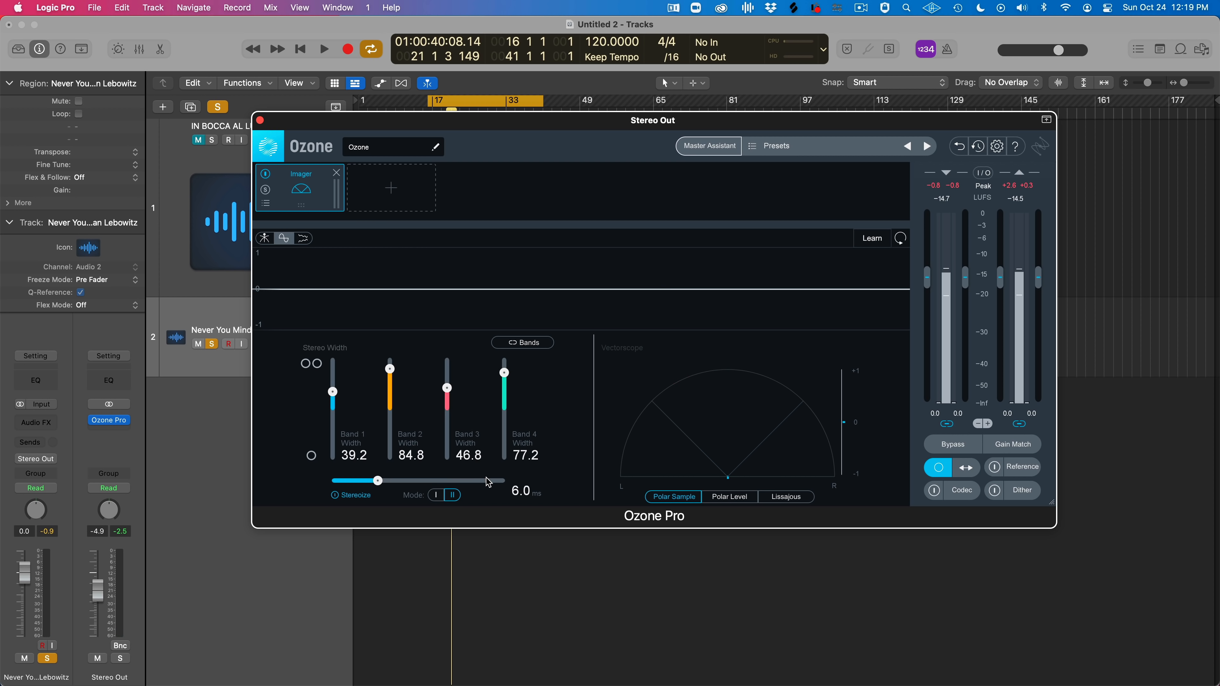
Reset all four Imager band widths to 0.0 and link the bands together
double_click(333, 392)
double_click(444, 390)
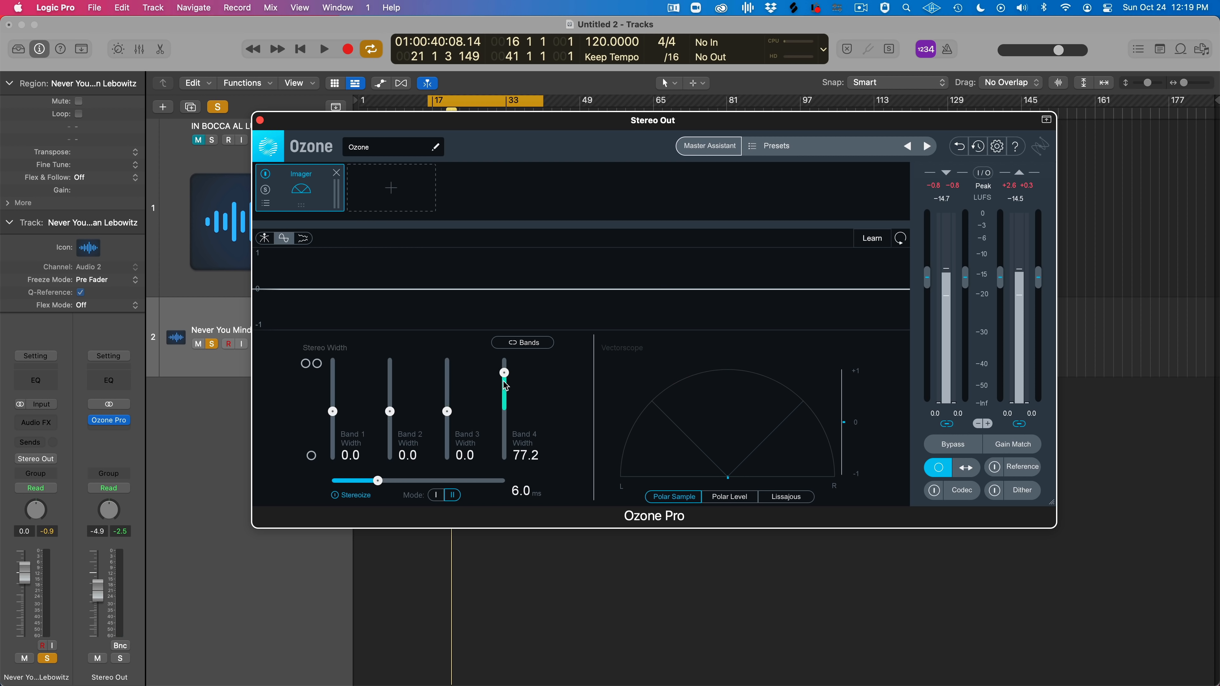
double_click(504, 373)
click(522, 343)
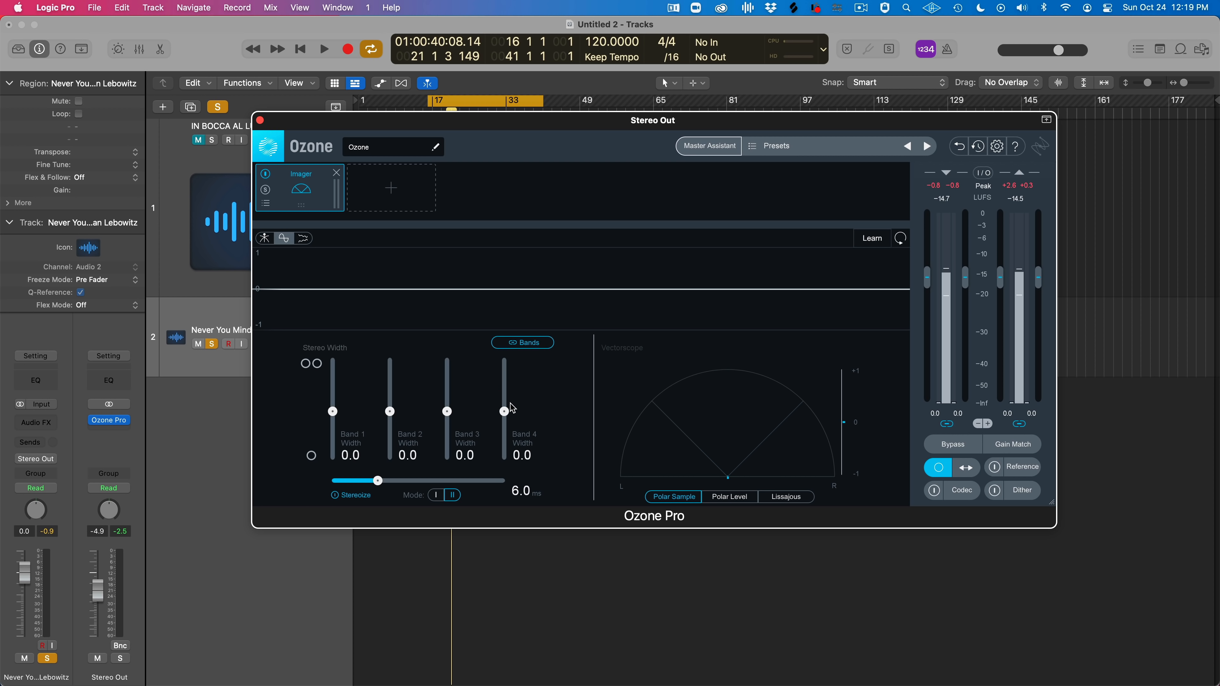
Narrow the linked bands to -39.2, reset them to 0.0, and widen them together
mouse_move(504, 412)
mouse_down()
mouse_move(504, 379)
mouse_move(504, 432)
mouse_up()
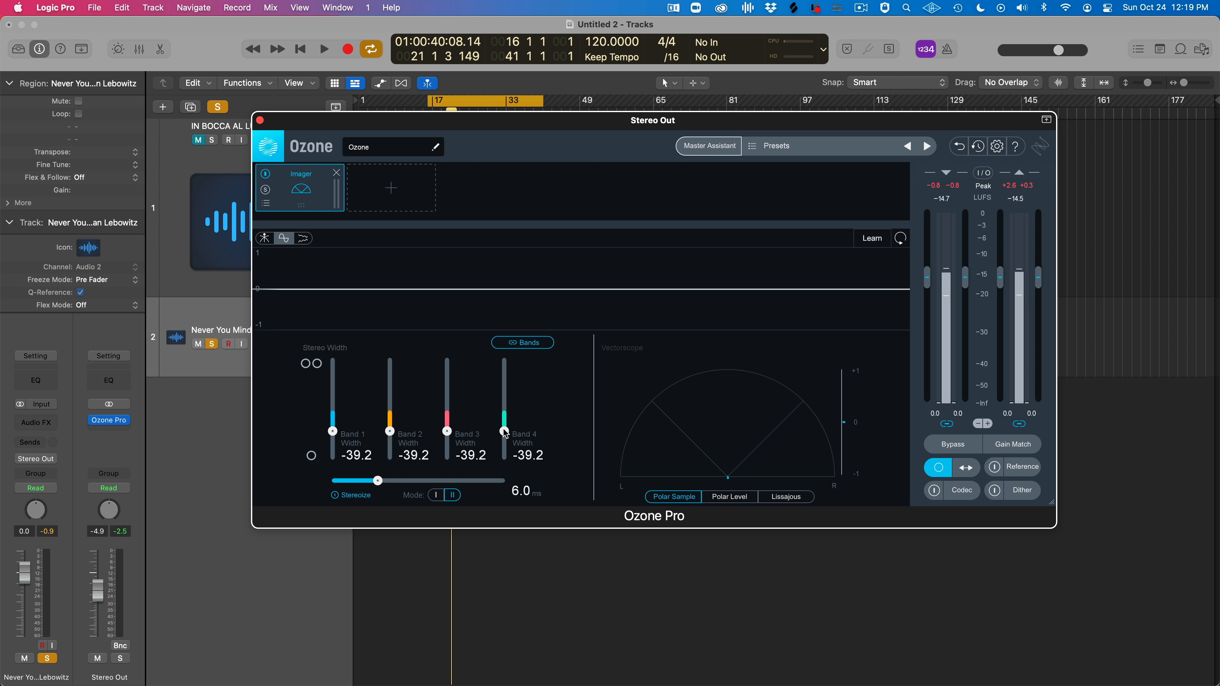
double_click(505, 433)
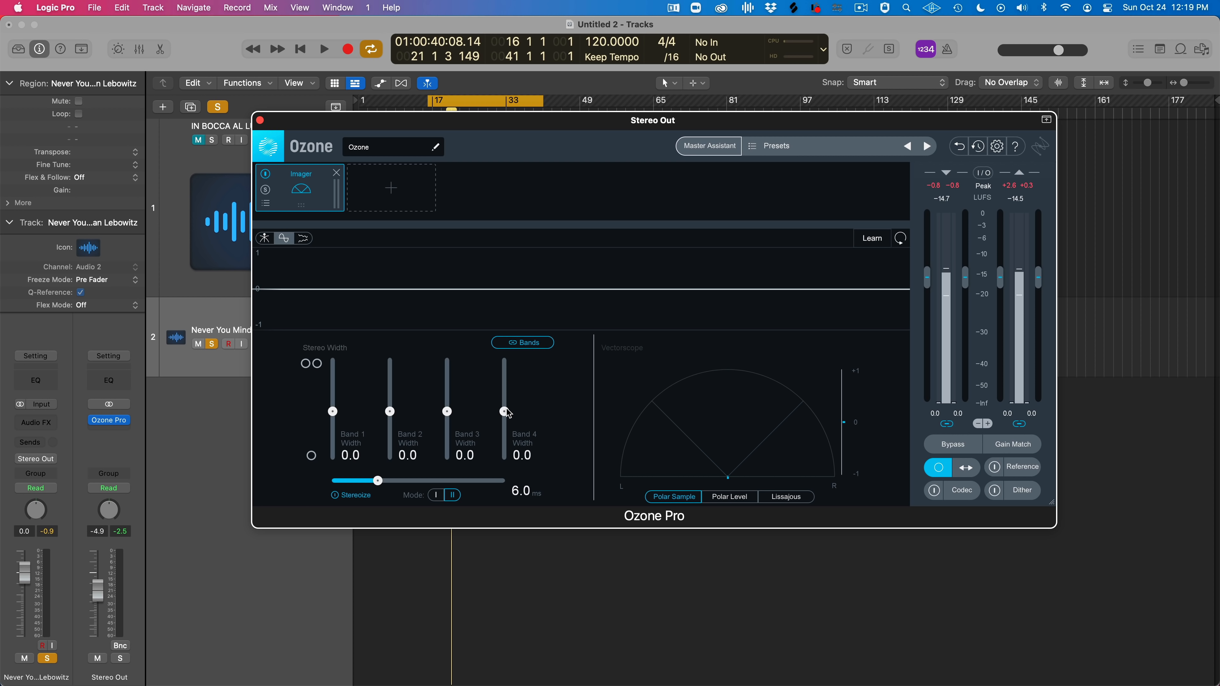
drag(504, 411, 504, 384)
Reset the Imager, show its spectrum, and split it into four bands at about 100 Hz, 2.3 kHz and 9.5 kHz
click(899, 243)
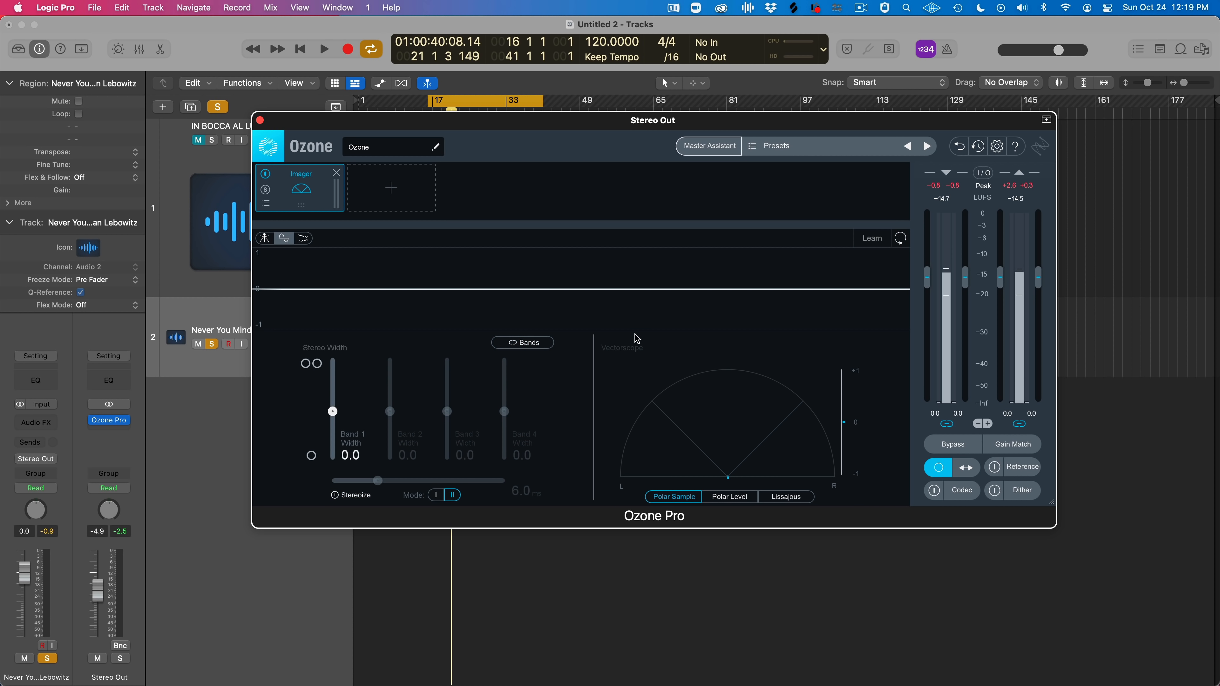
click(264, 243)
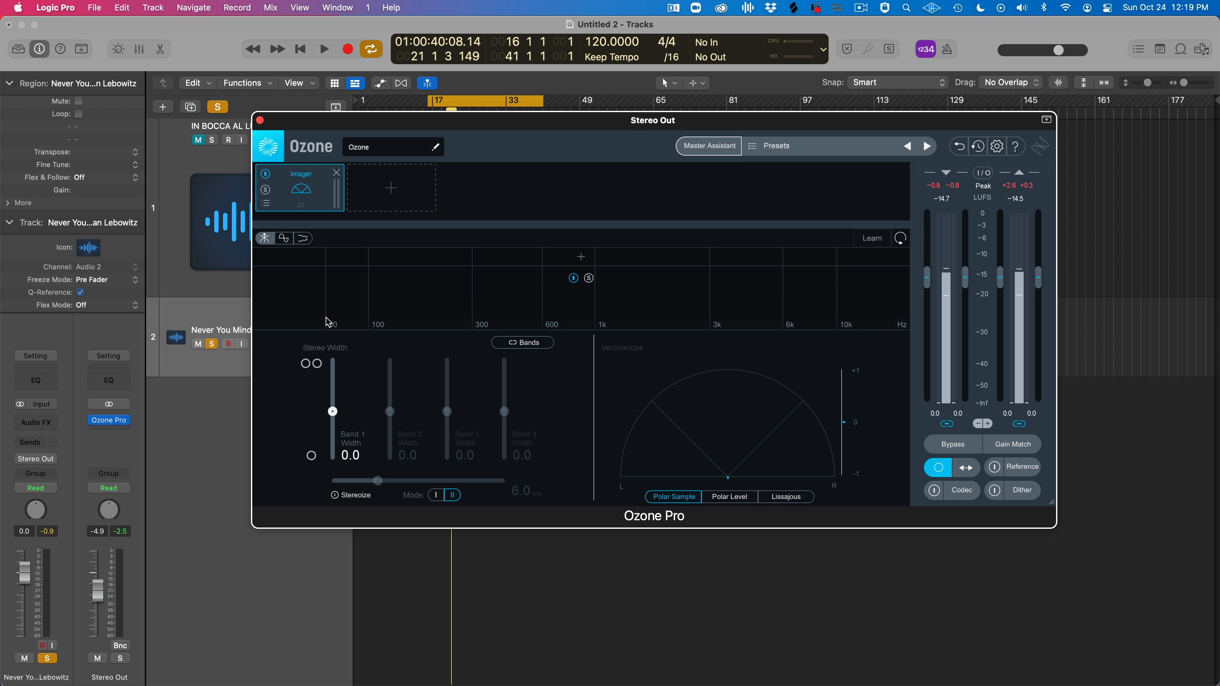
click(371, 262)
click(683, 262)
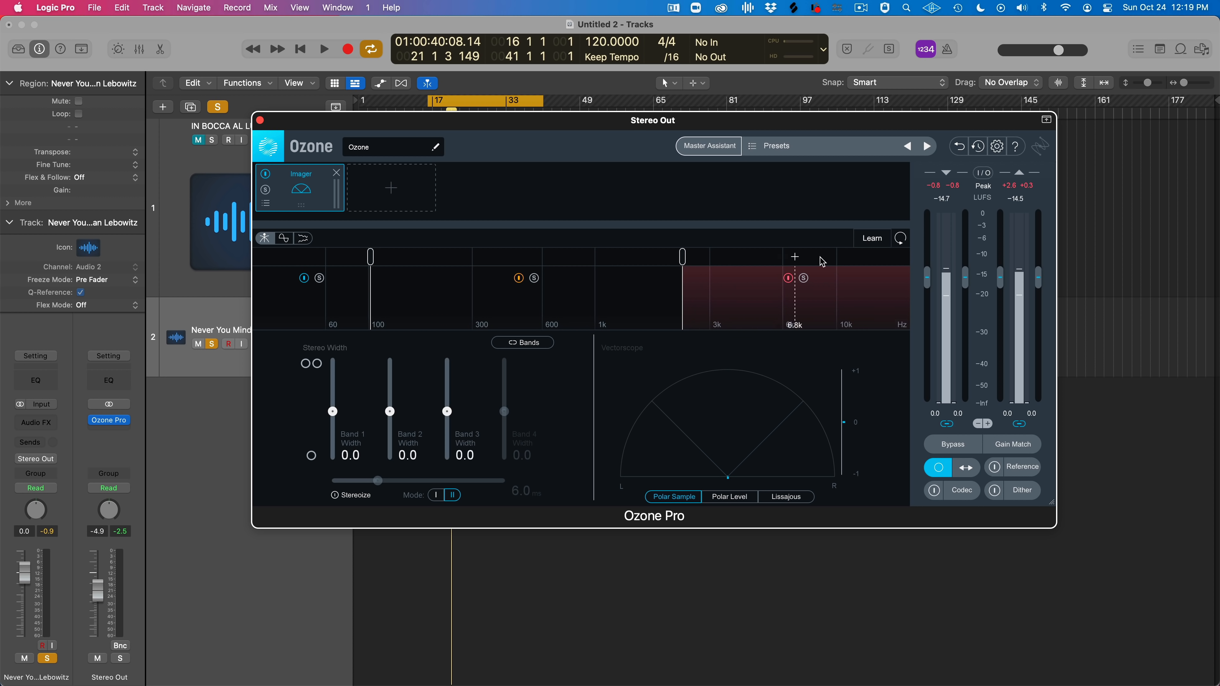
click(830, 259)
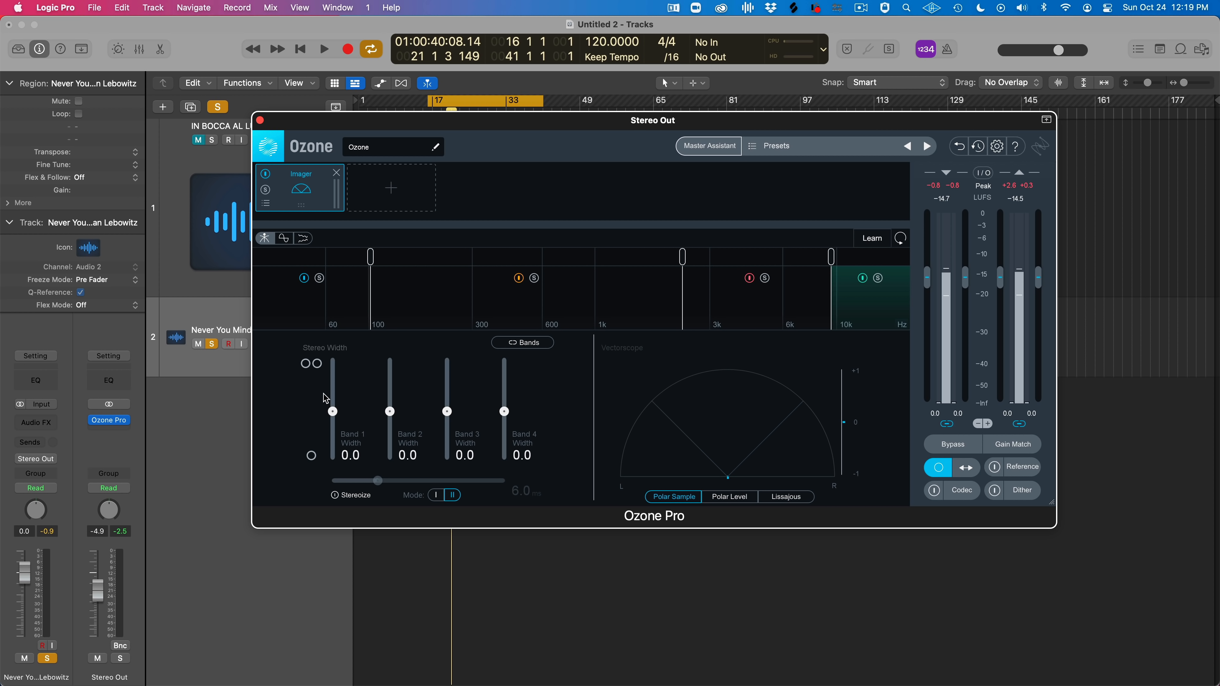
Turn off the mono sum and, during playback, widen Band 1 to 65.8, Band 2 to 38.0, Band 3 to 24.1 and Band 4 to 40.5
key(space)
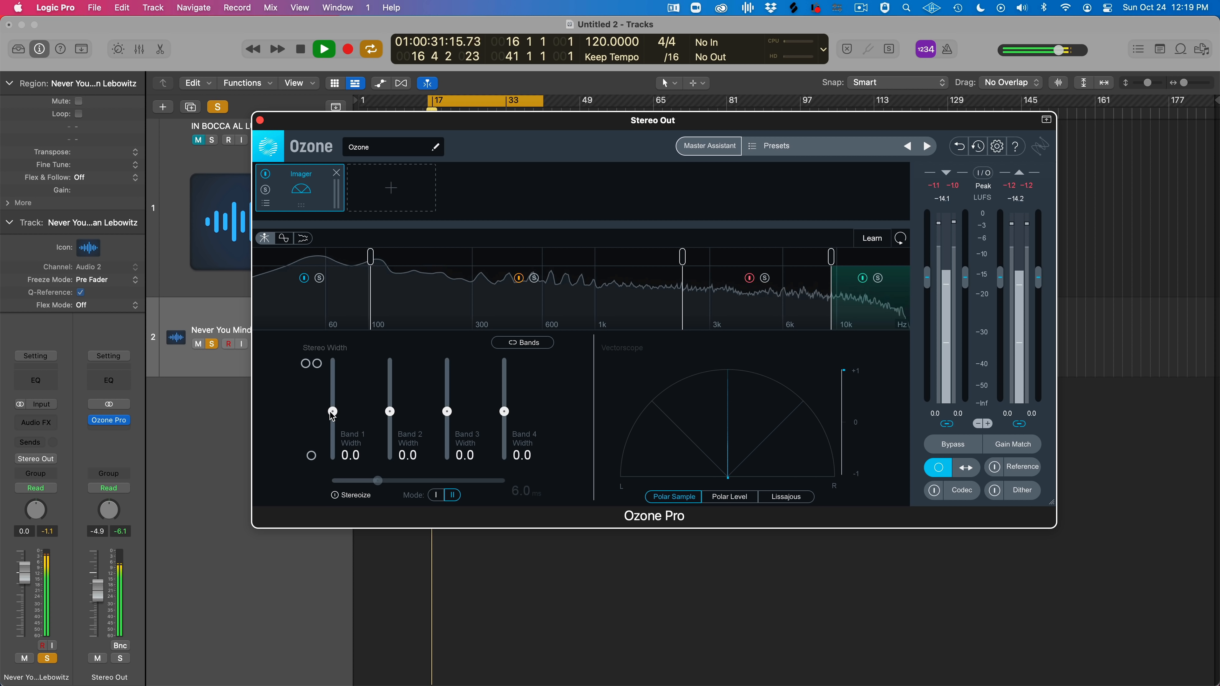
click(333, 412)
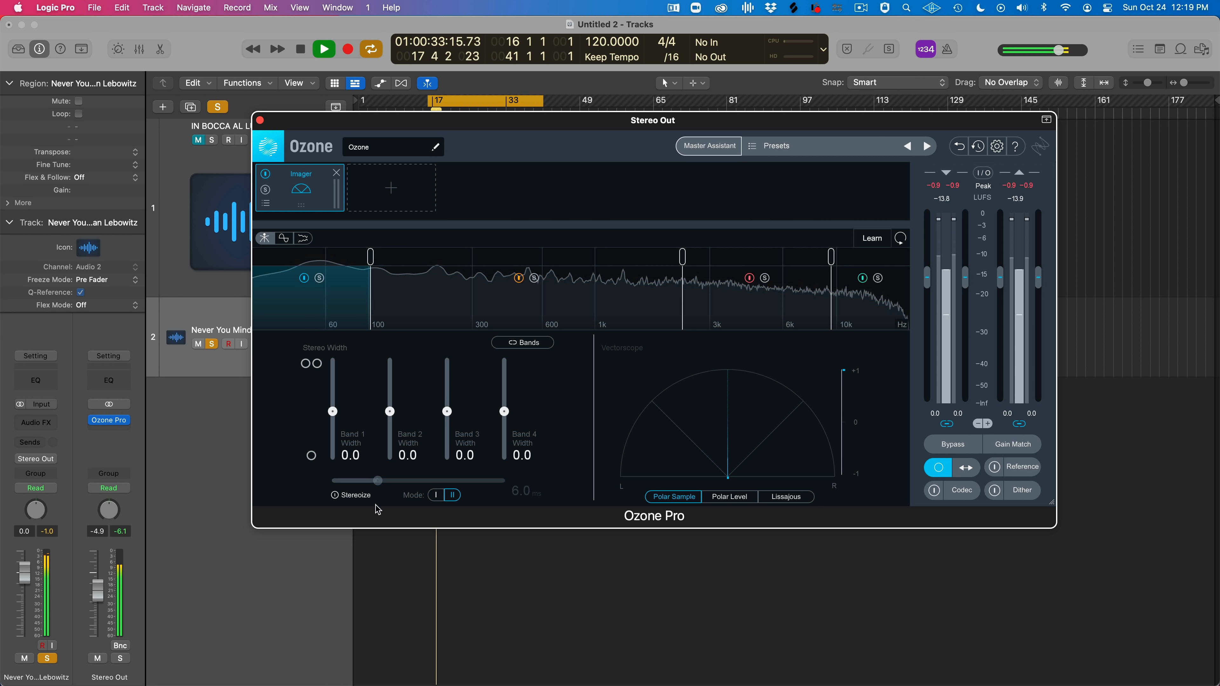
drag(333, 412, 333, 378)
drag(390, 411, 389, 392)
key(space)
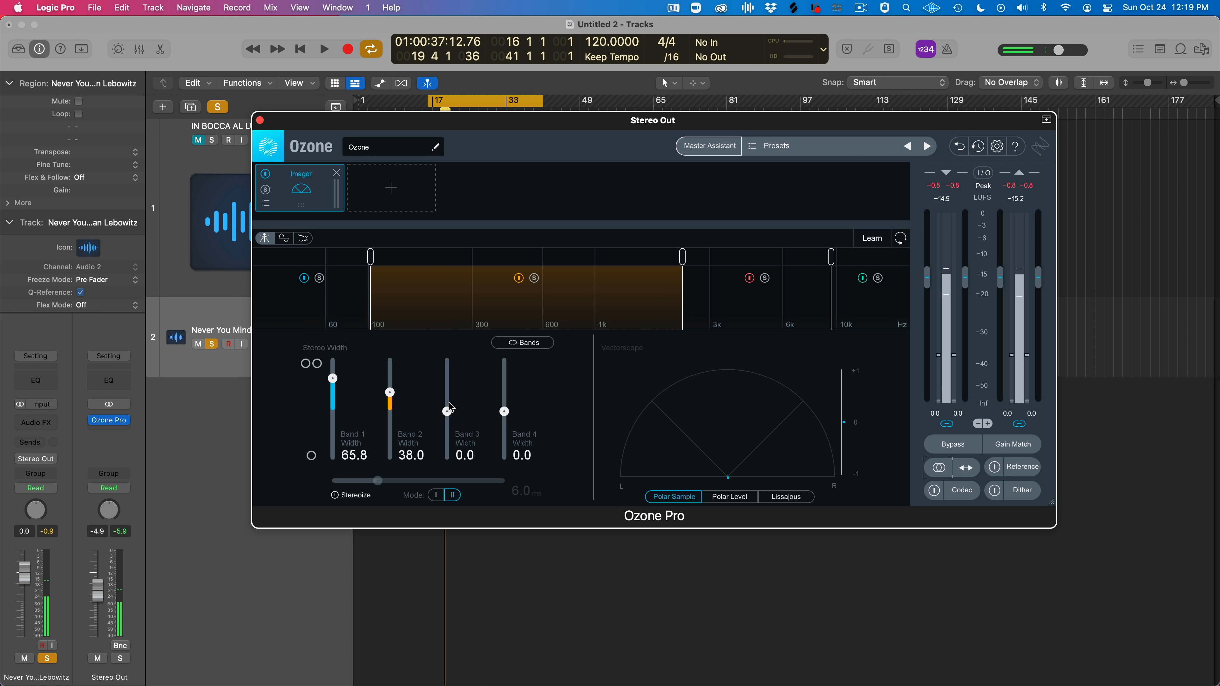
key(space)
drag(447, 411, 505, 390)
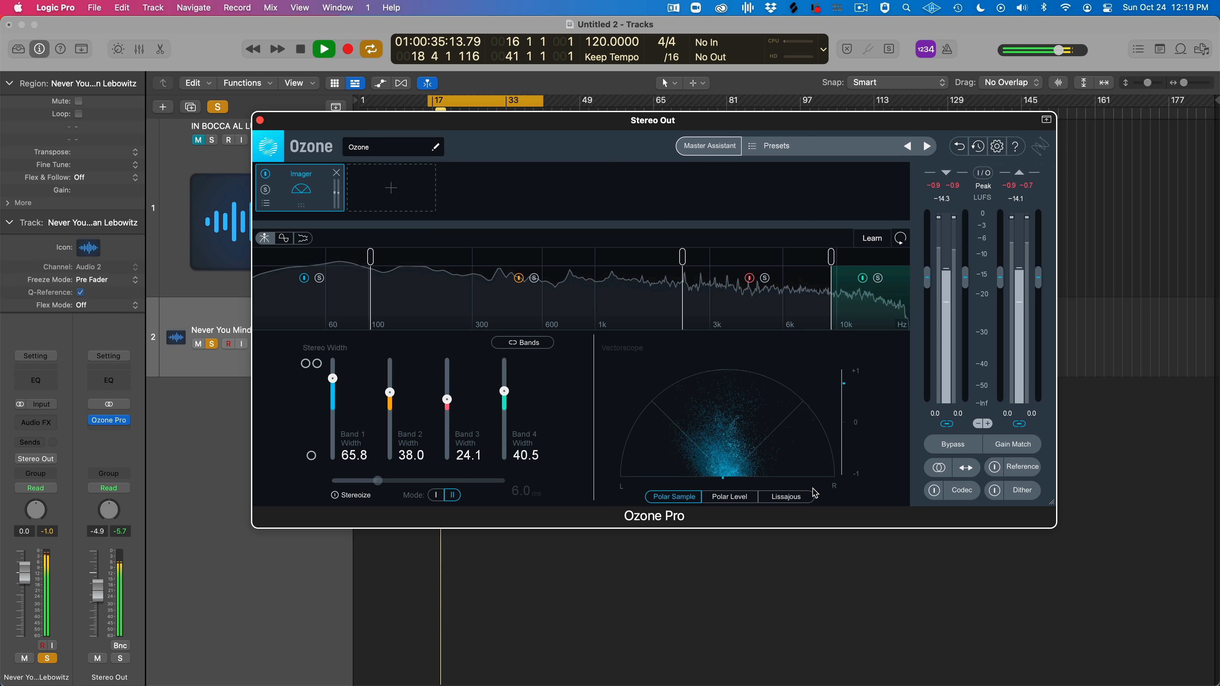
Enable Gain Match, compare the loop with Ozone bypassed and active, leave processing active and stop playback
click(997, 445)
key(space)
click(965, 452)
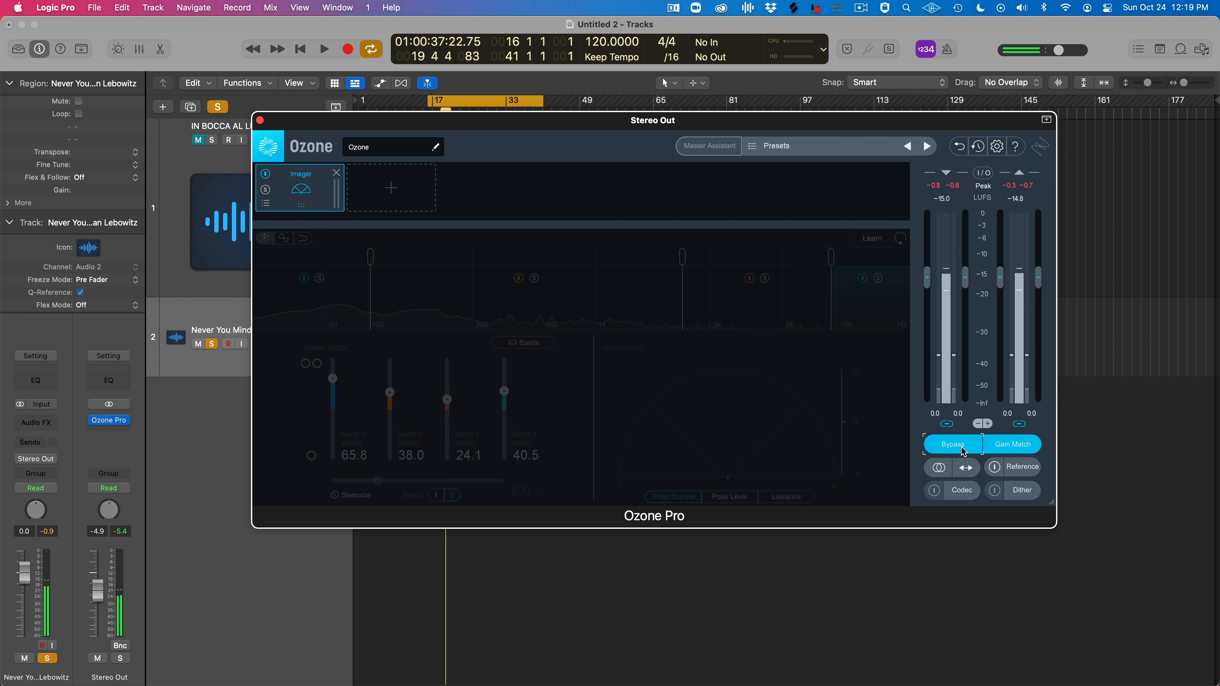
key(space)
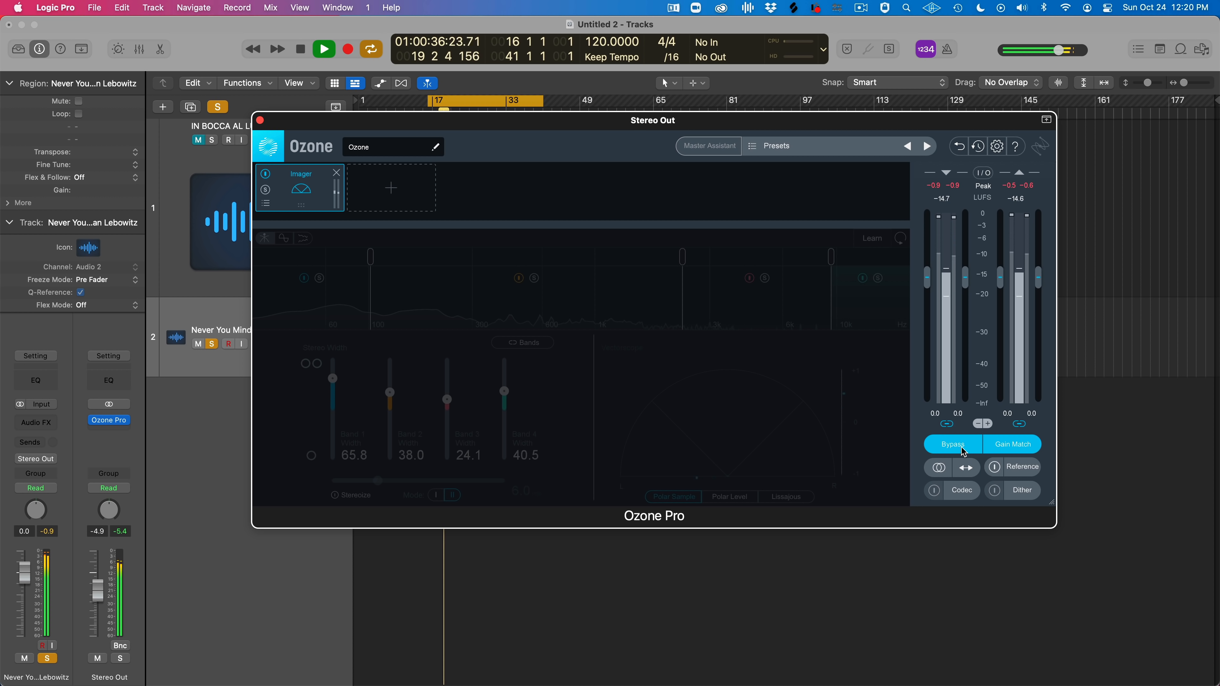
click(953, 444)
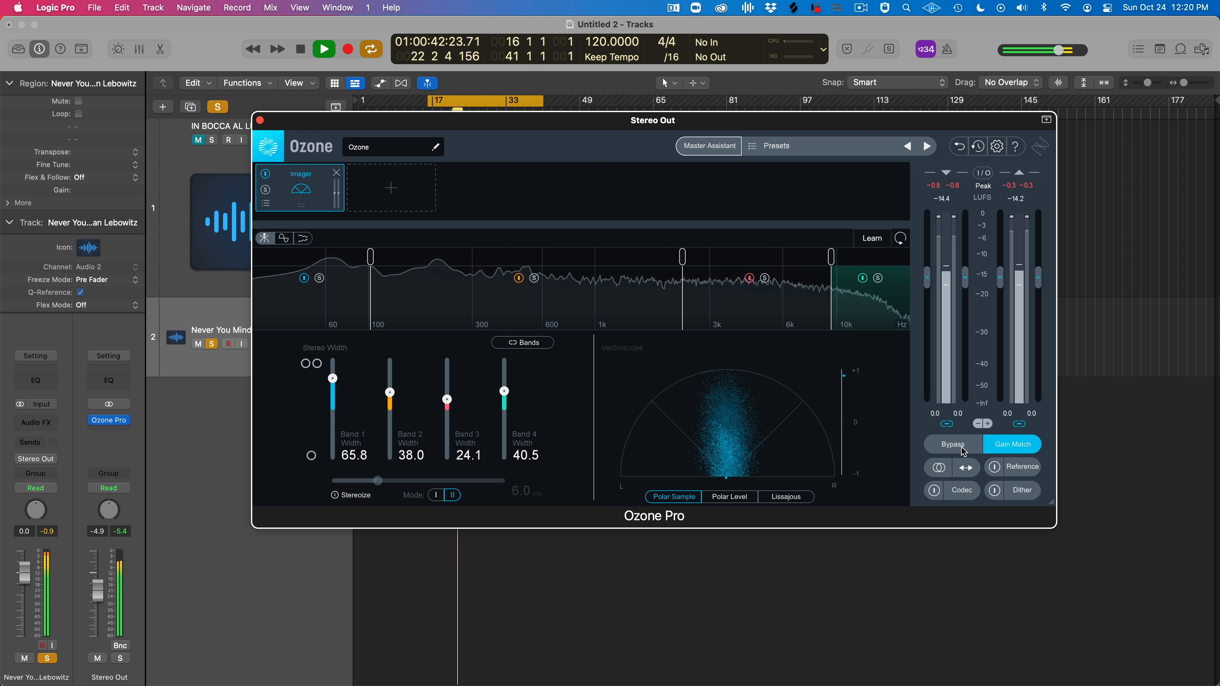
click(953, 444)
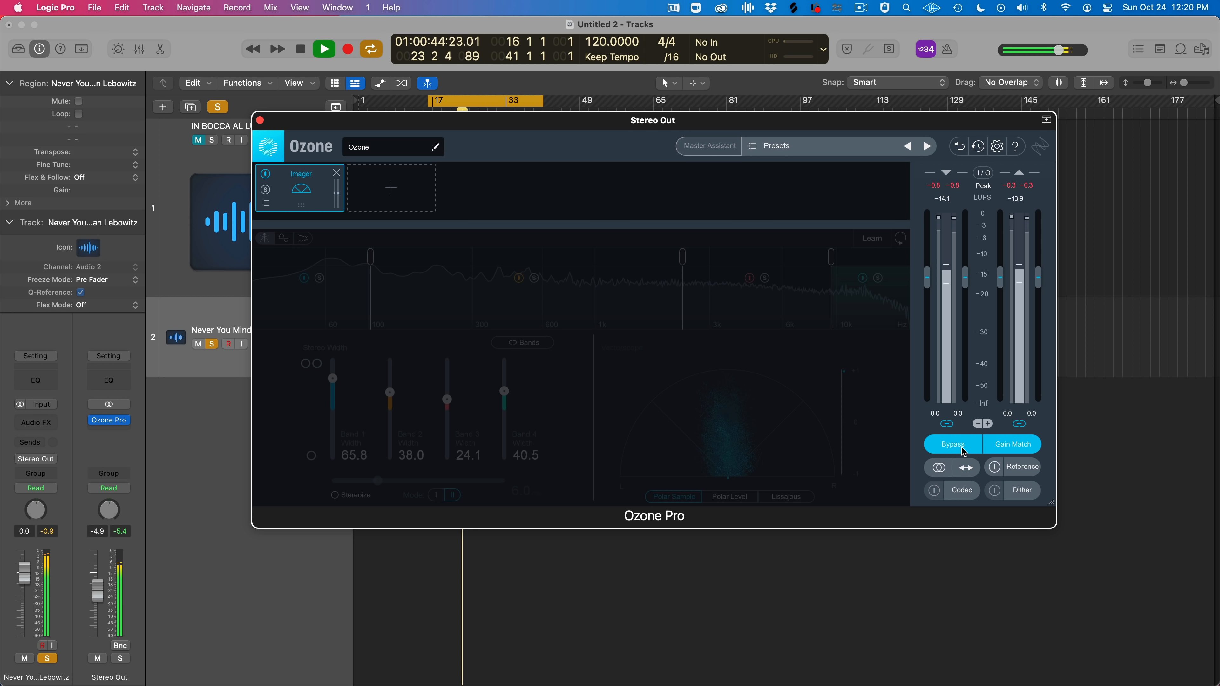
click(954, 444)
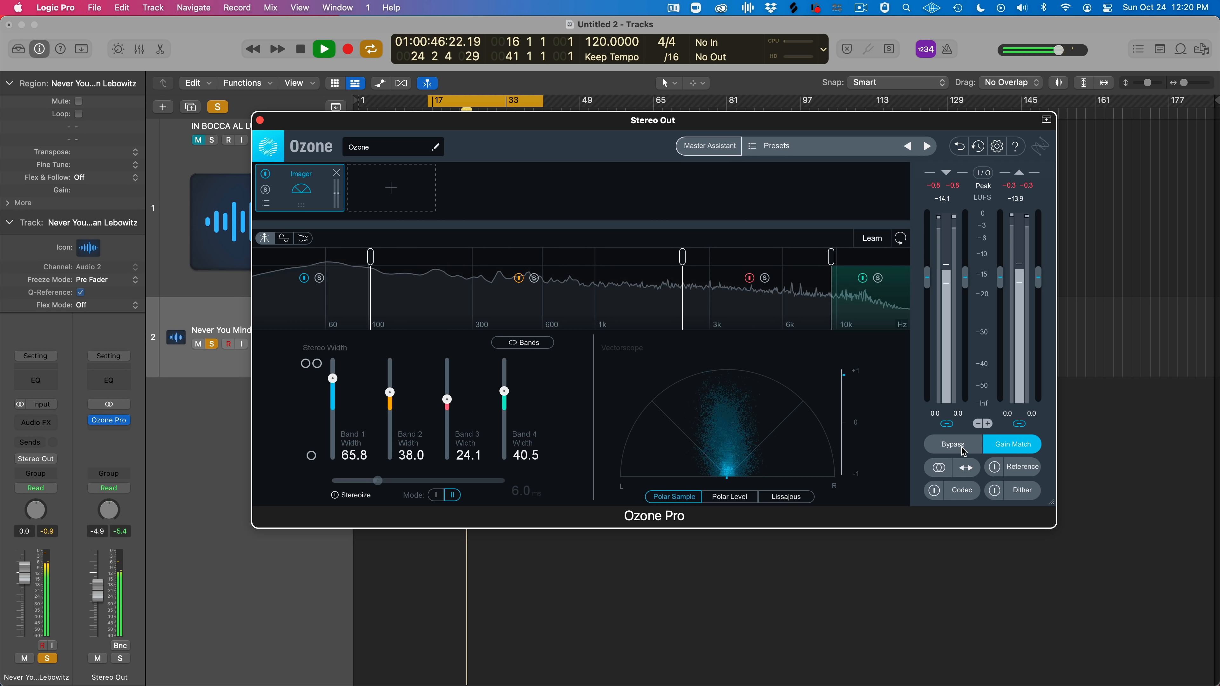
key(space)
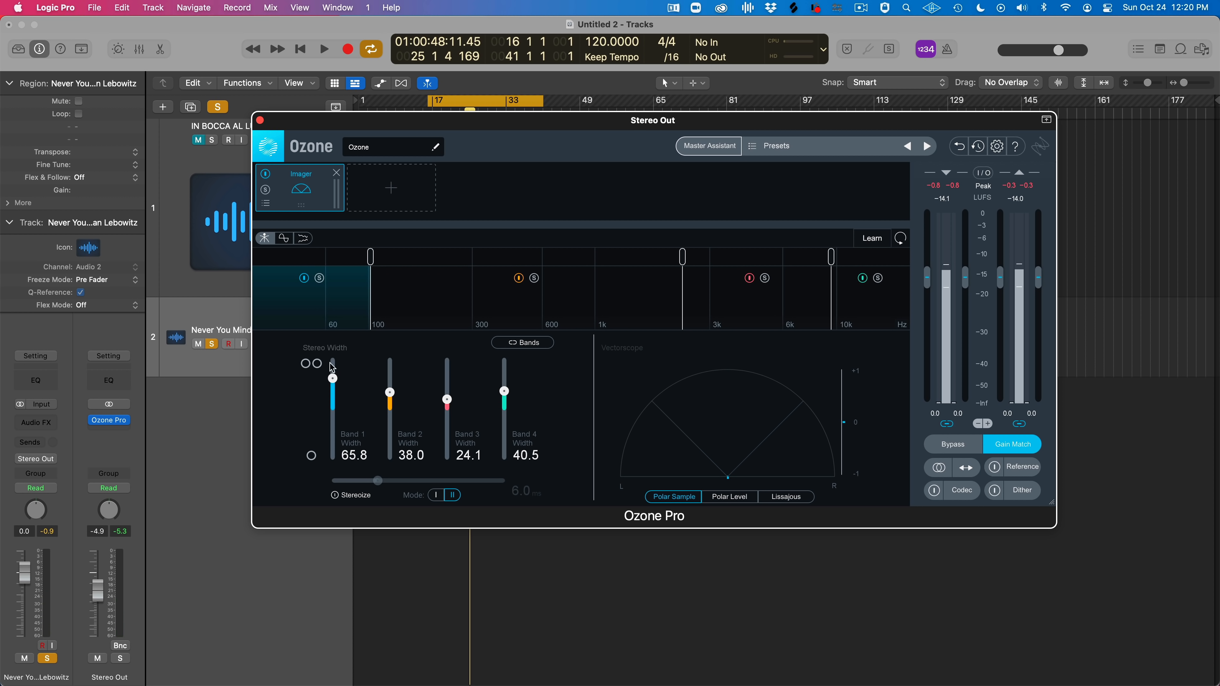
Raise Band 3's width to 50.6 and Band 4's to 59.5, and enable Stereoize
drag(447, 405, 510, 384)
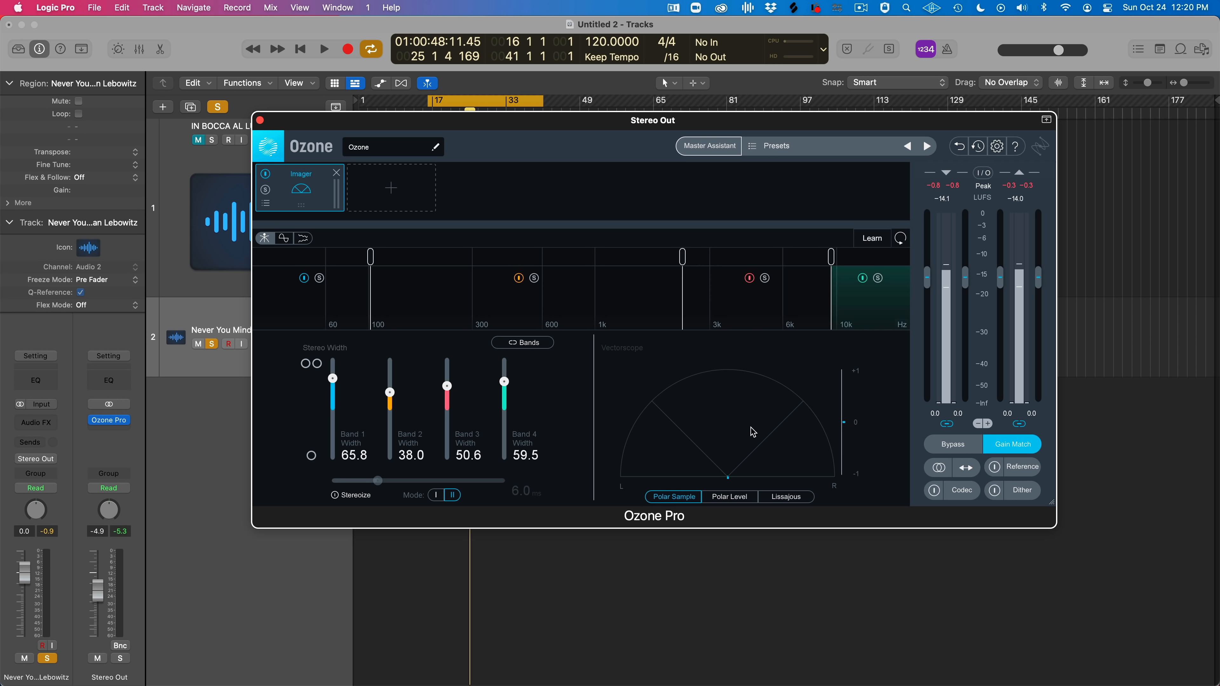
click(335, 495)
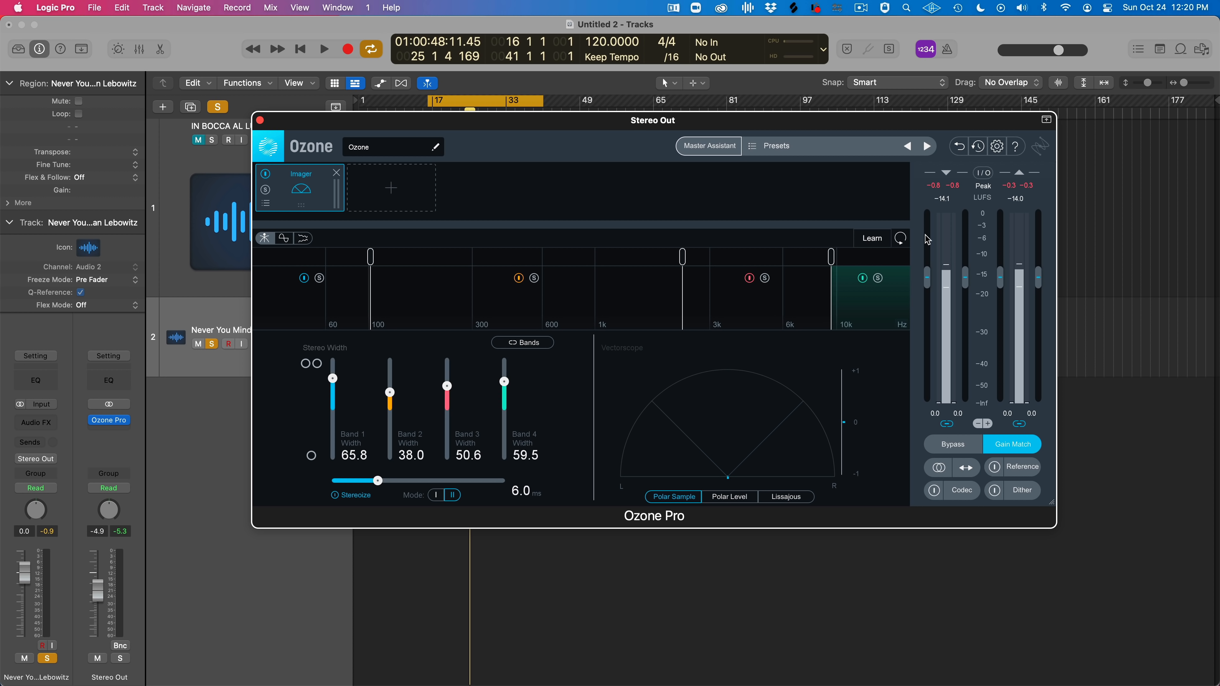
Reset the Imager to one band, enable Stereoize, raise its delay to 17.1 ms and Band 1's width to 24.1 during playback, and stop
click(902, 240)
click(336, 495)
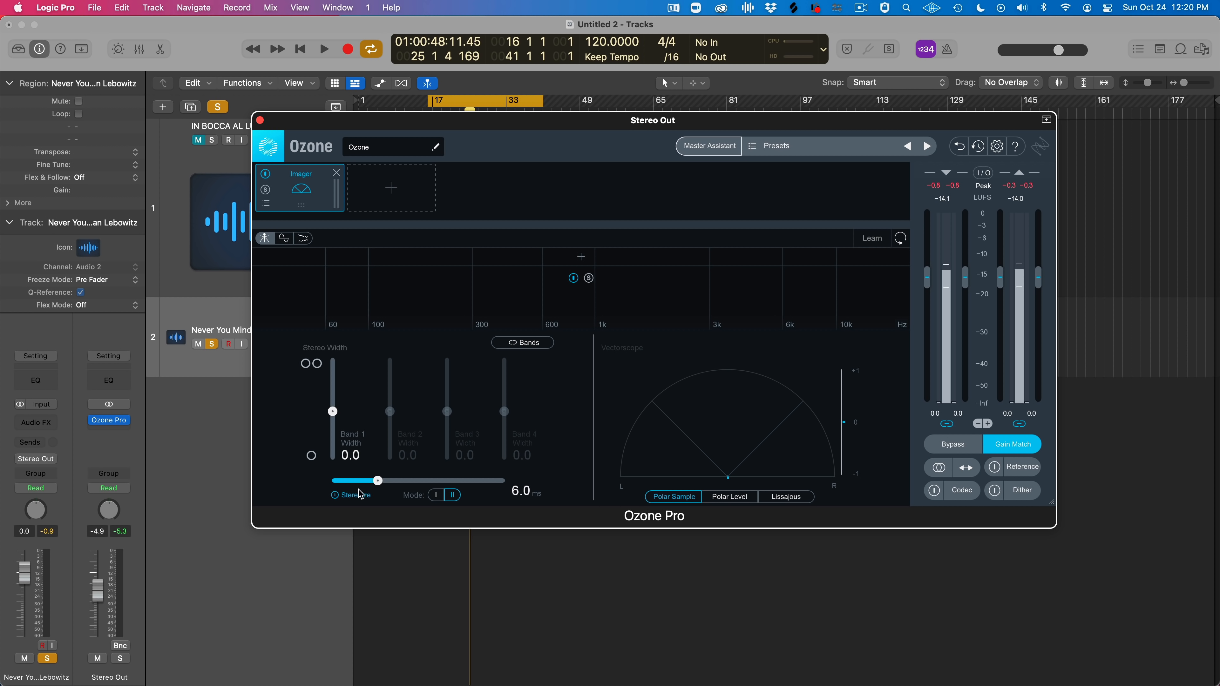
key(space)
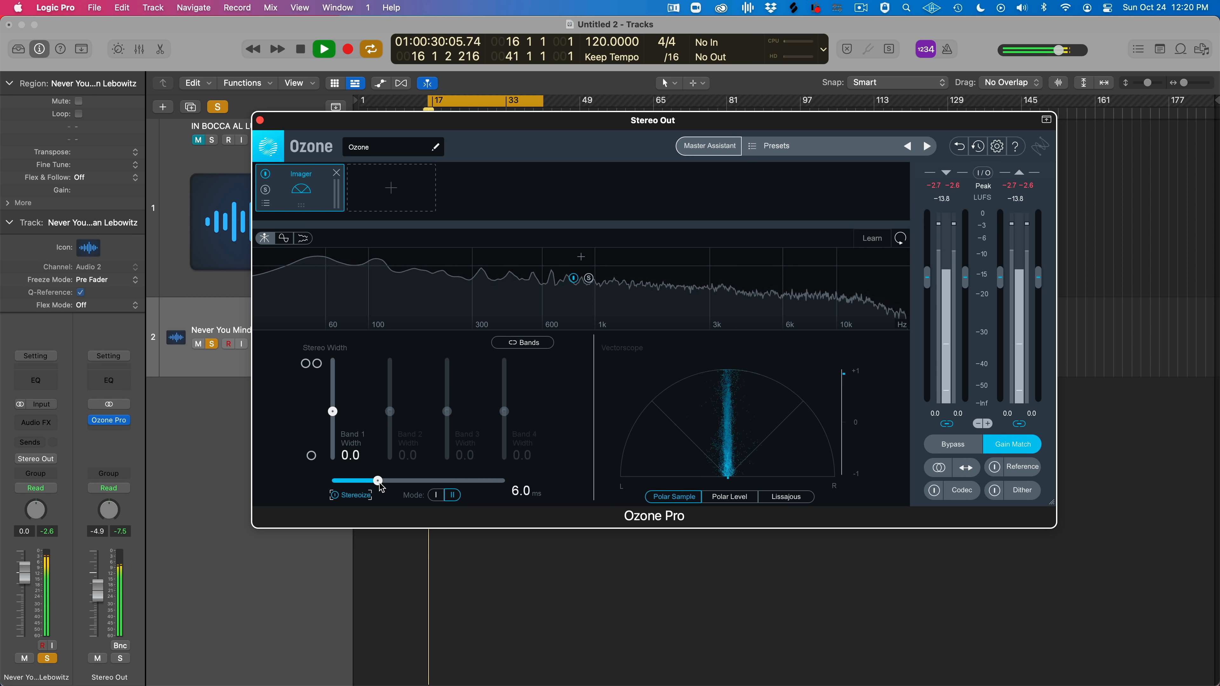
drag(377, 481, 479, 487)
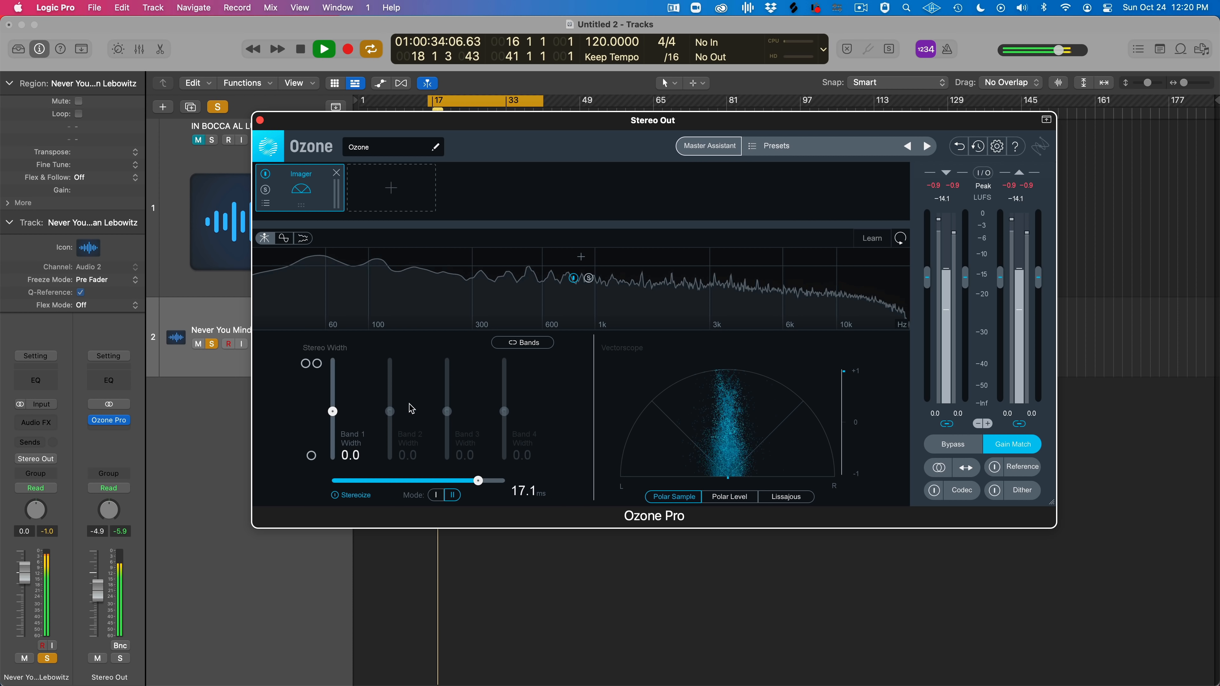
drag(335, 415, 337, 404)
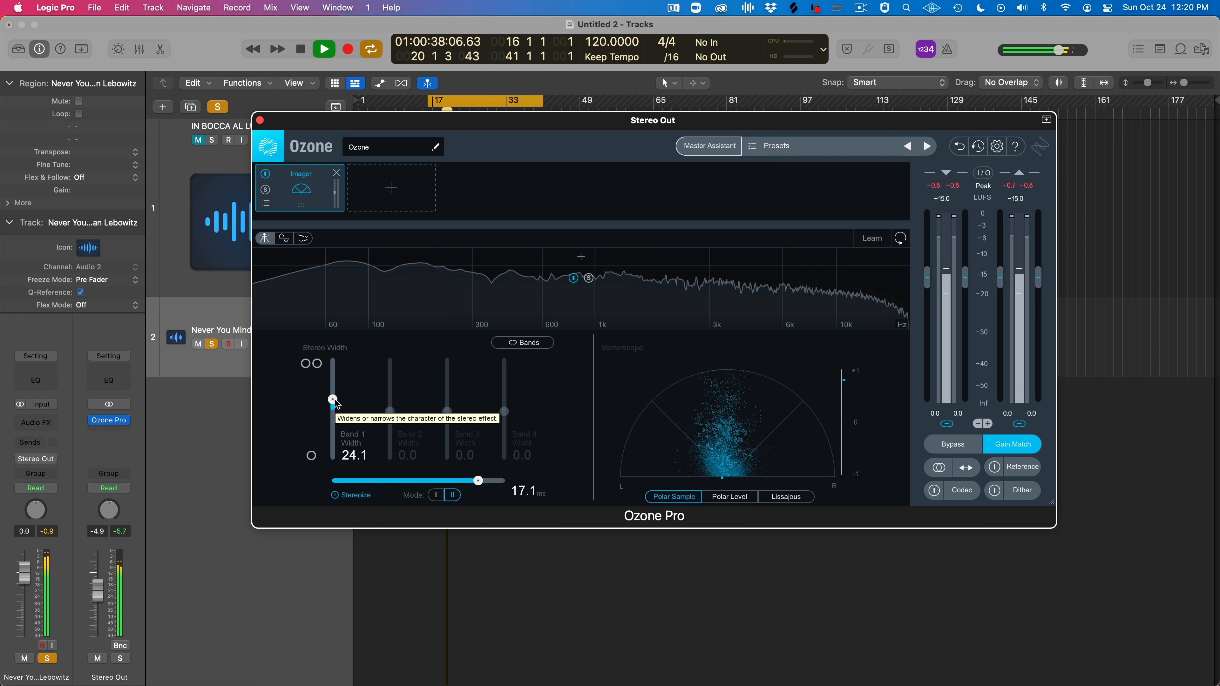
key(space)
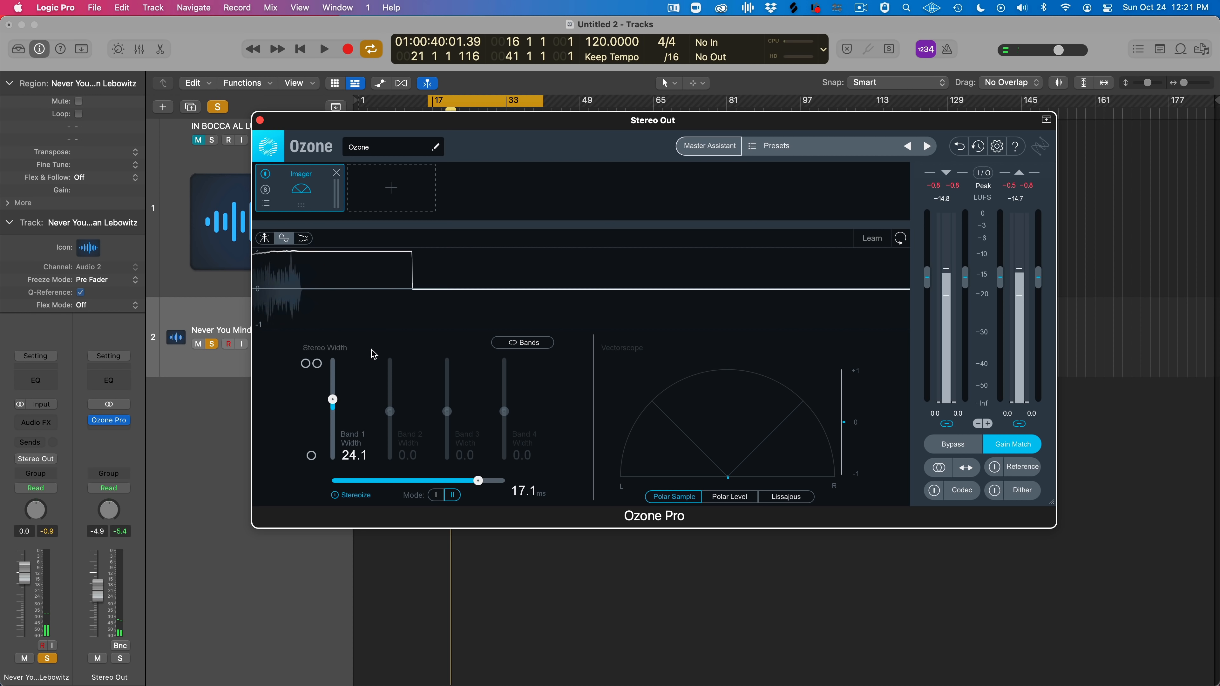
Play the loop with the correlation trace shown and compare the mono sum with stereo
key(space)
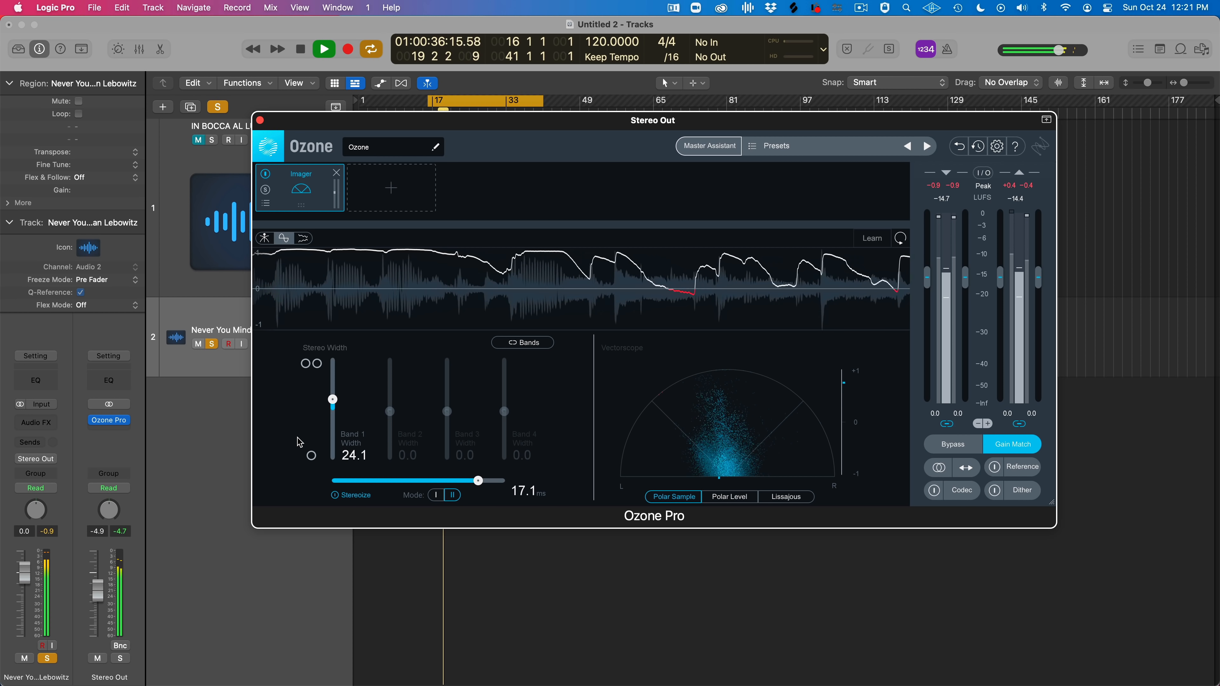
click(936, 469)
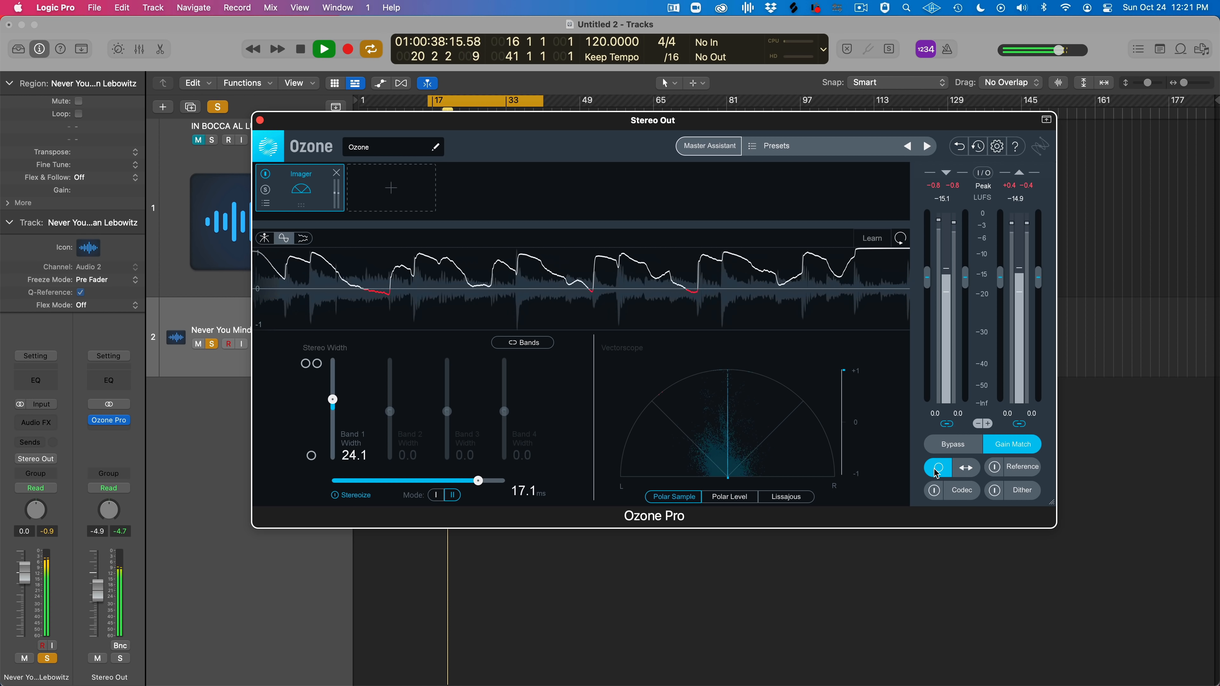
click(937, 468)
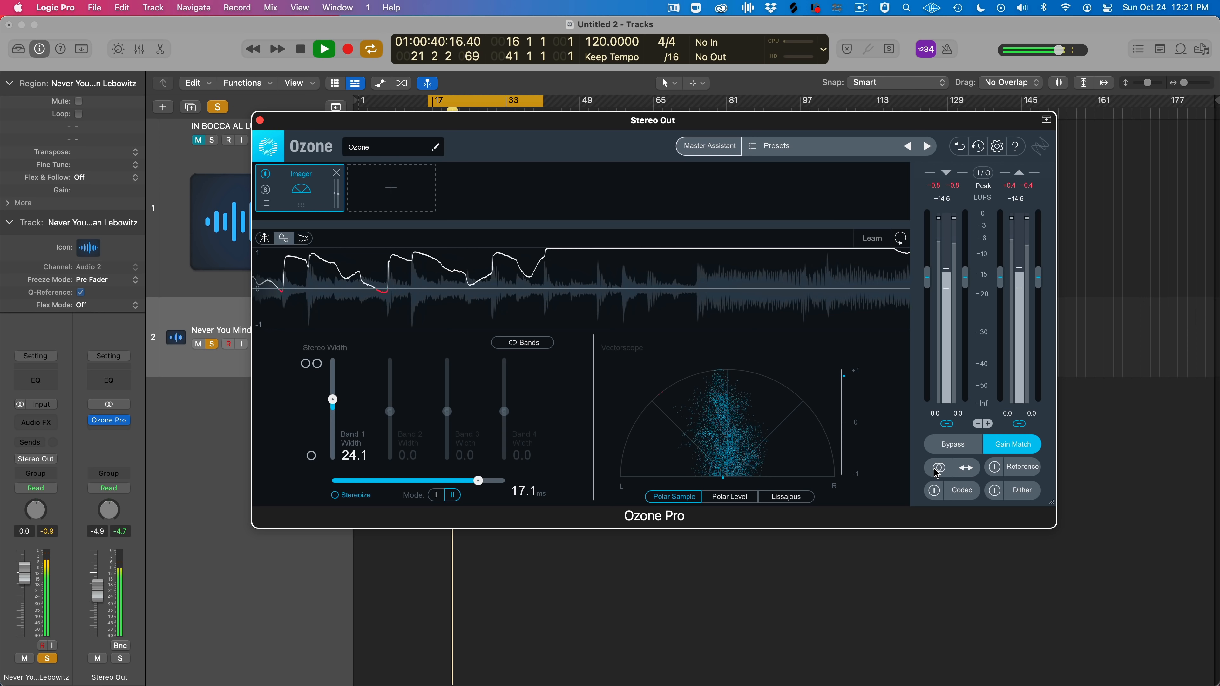
Lower the Stereoize delay to 8.3 ms and split the Imager spectrum into three bands at about 260 Hz and 3.5 kHz
drag(478, 480, 401, 485)
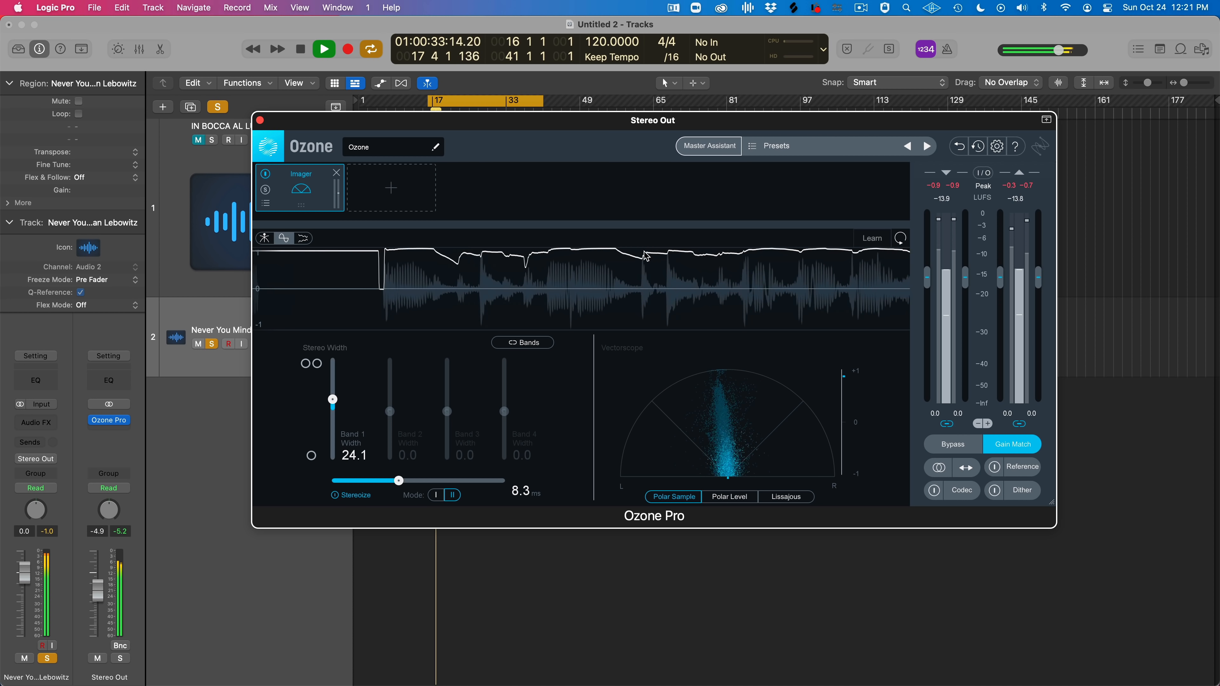
click(264, 238)
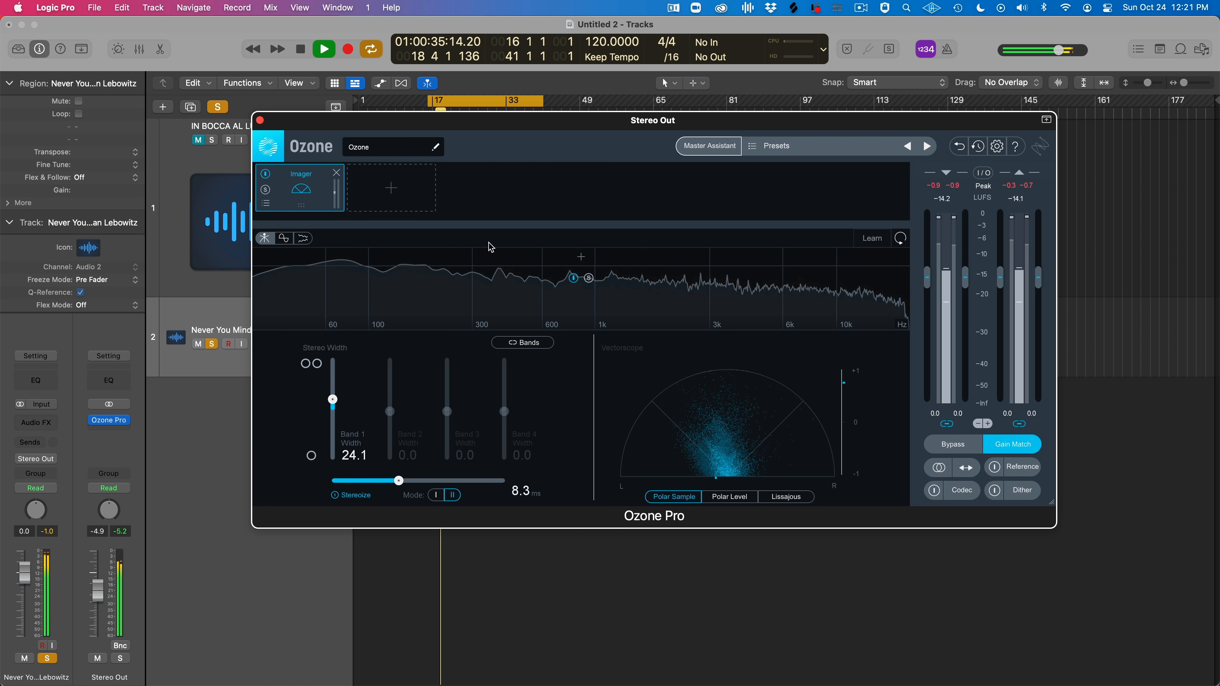
click(461, 275)
click(725, 259)
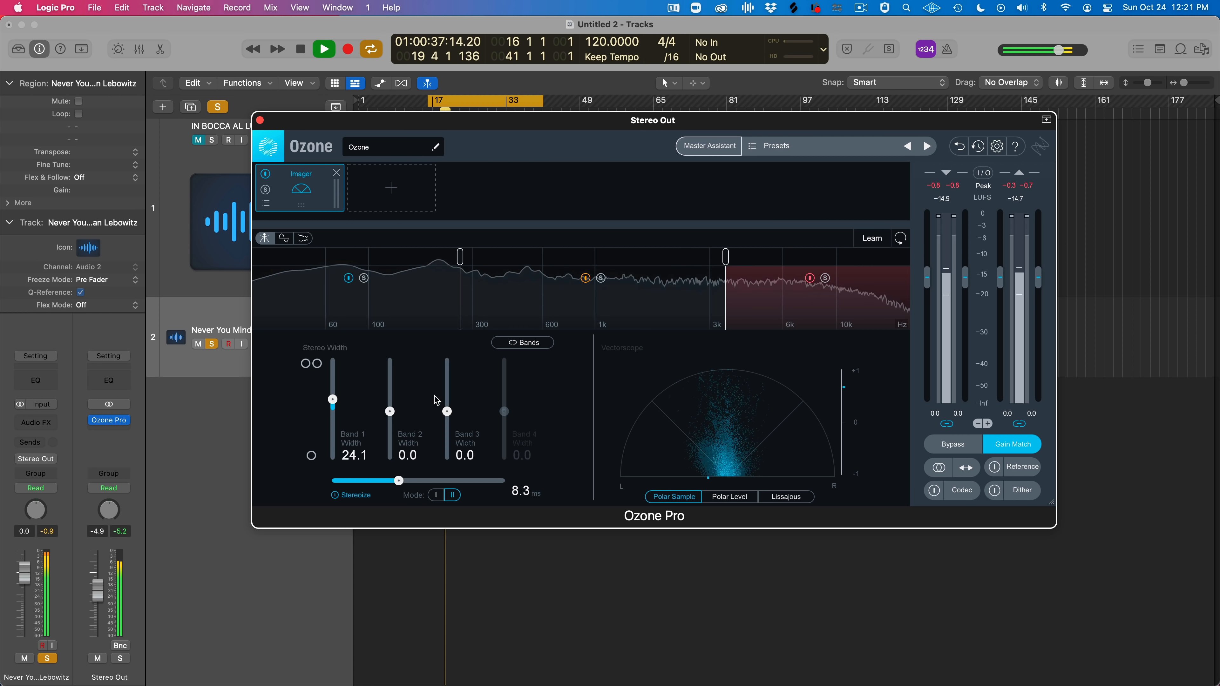
Widen Band 2 to 35.4 and Band 3 to 31.6, and lower the Stereoize delay to 5.6 ms
drag(447, 412, 390, 393)
drag(398, 481, 377, 481)
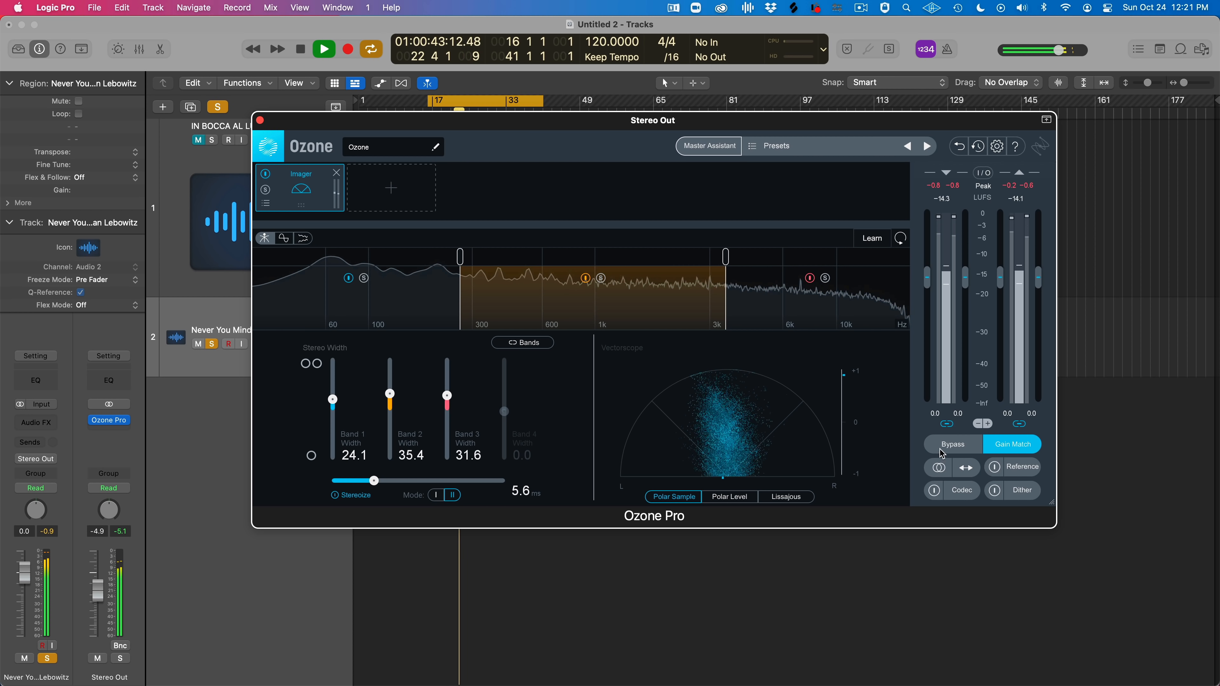
Compare the widened Imager signal with its mono sum and with all processing bypassed, and stop playback
click(939, 467)
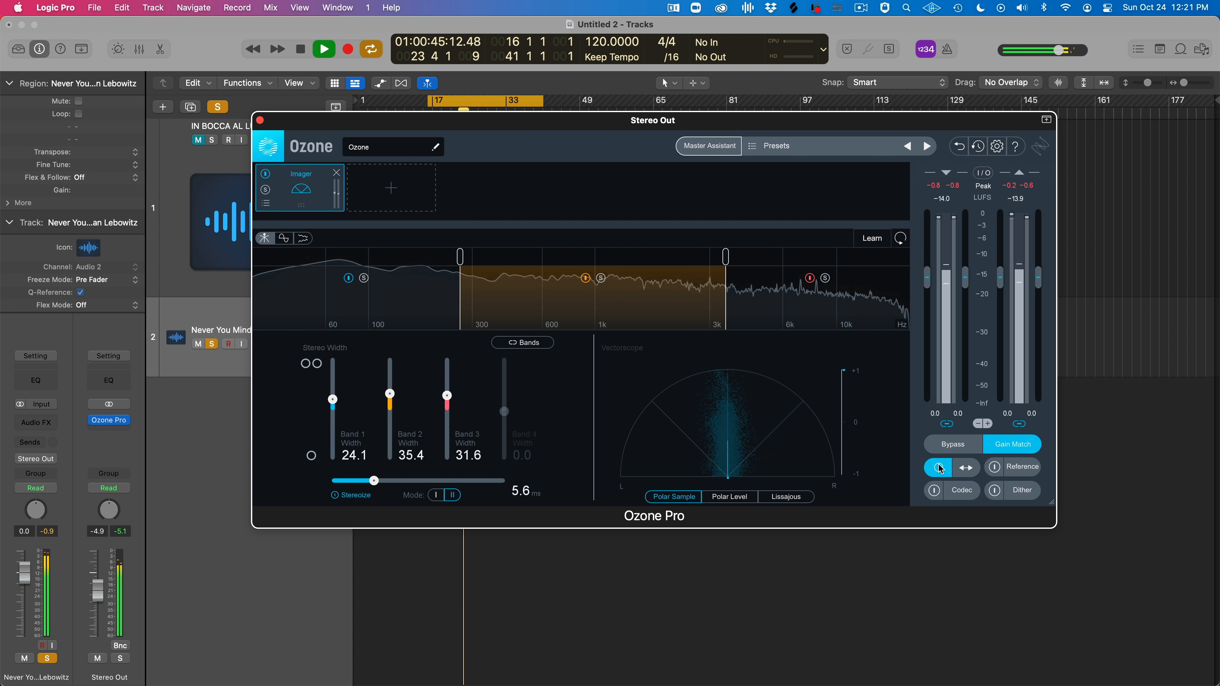
click(939, 468)
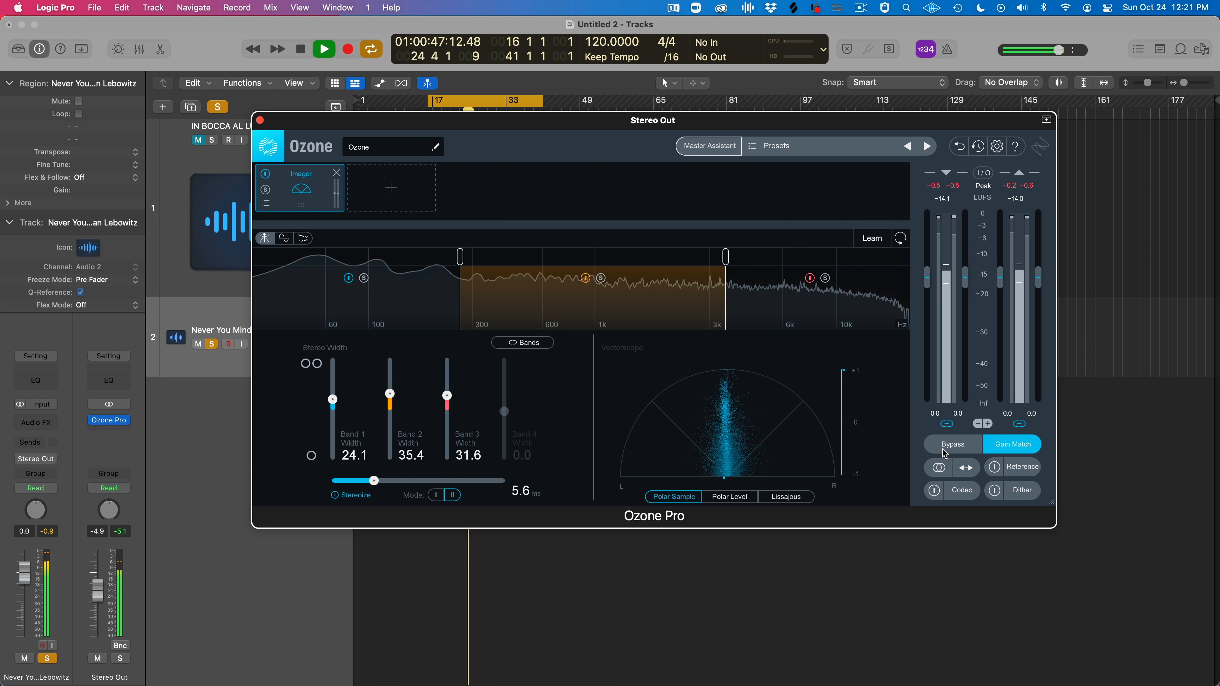
click(943, 449)
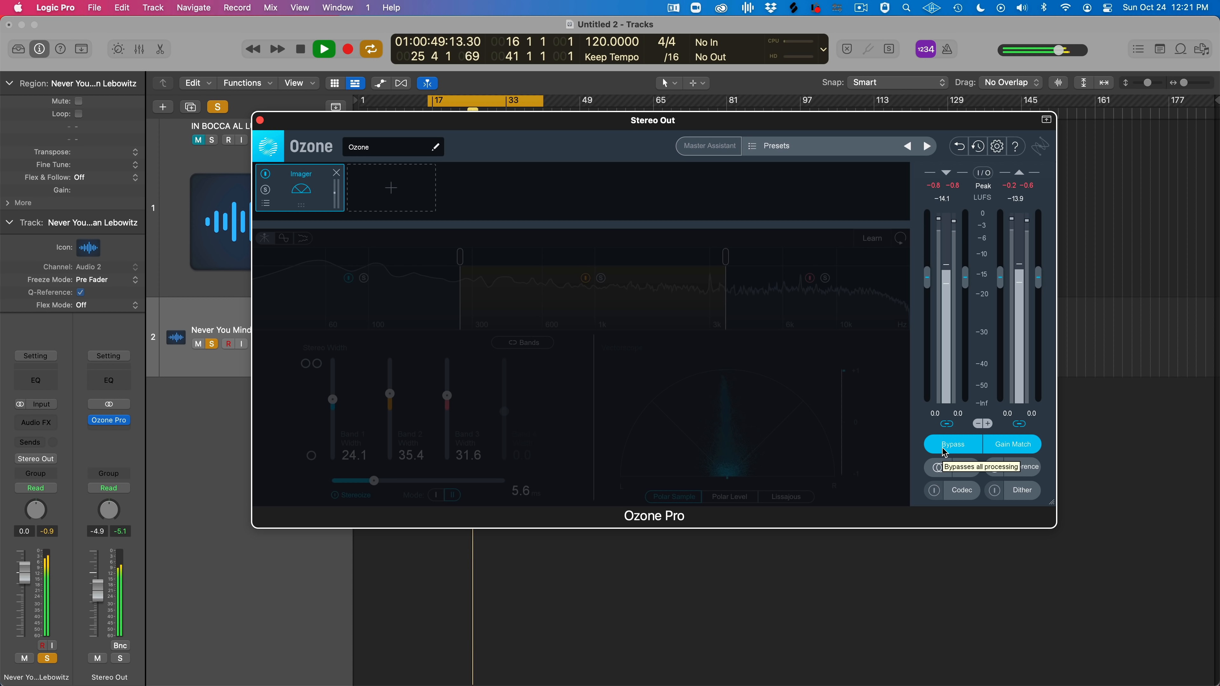
click(944, 450)
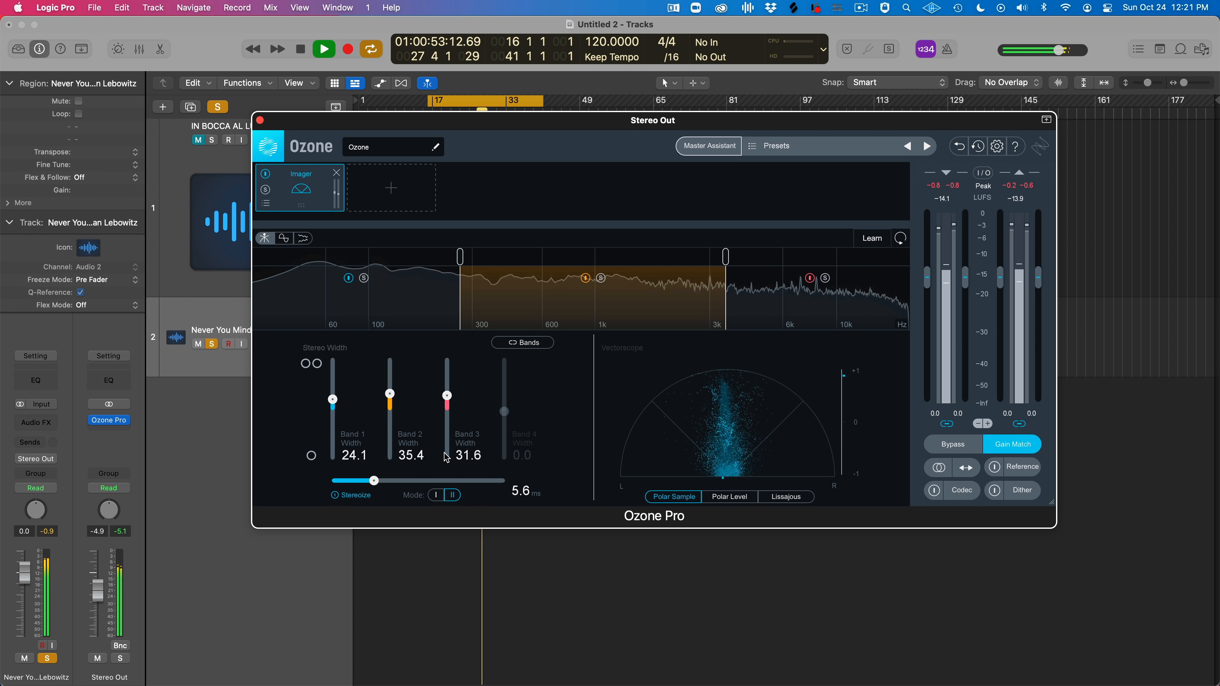
key(space)
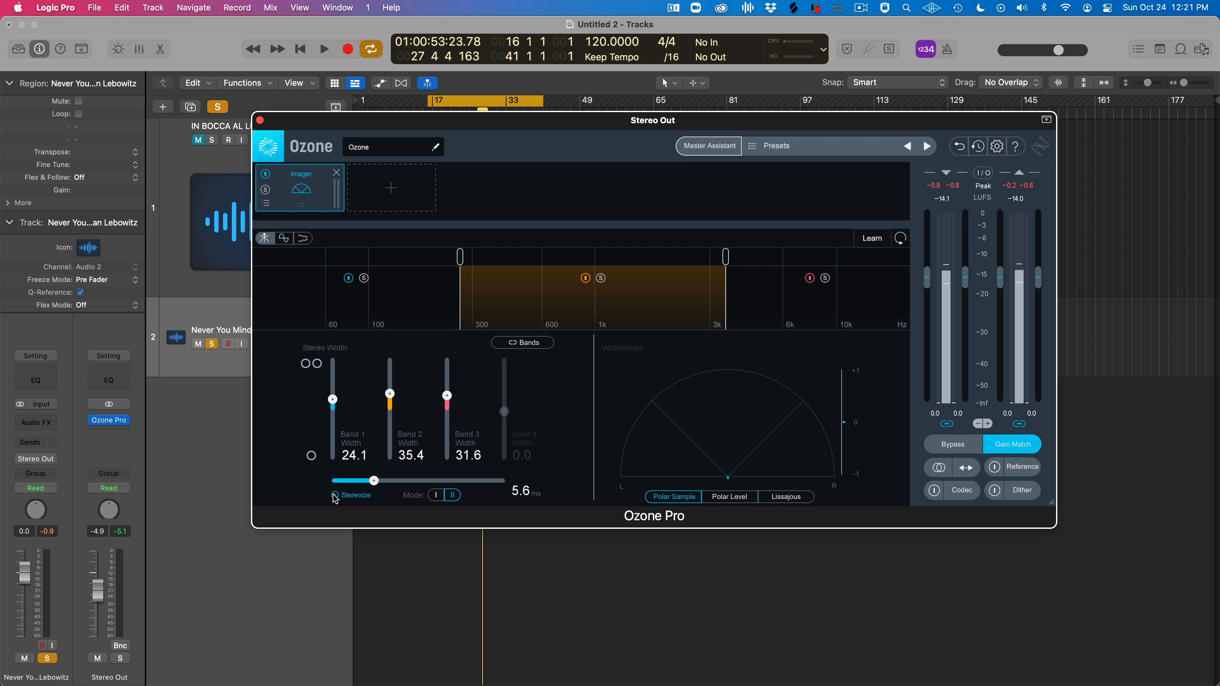
Open the Imager presets and load Control Midrange, Midrange Presence, Narrow the Image and Spacious High End in turn
click(265, 204)
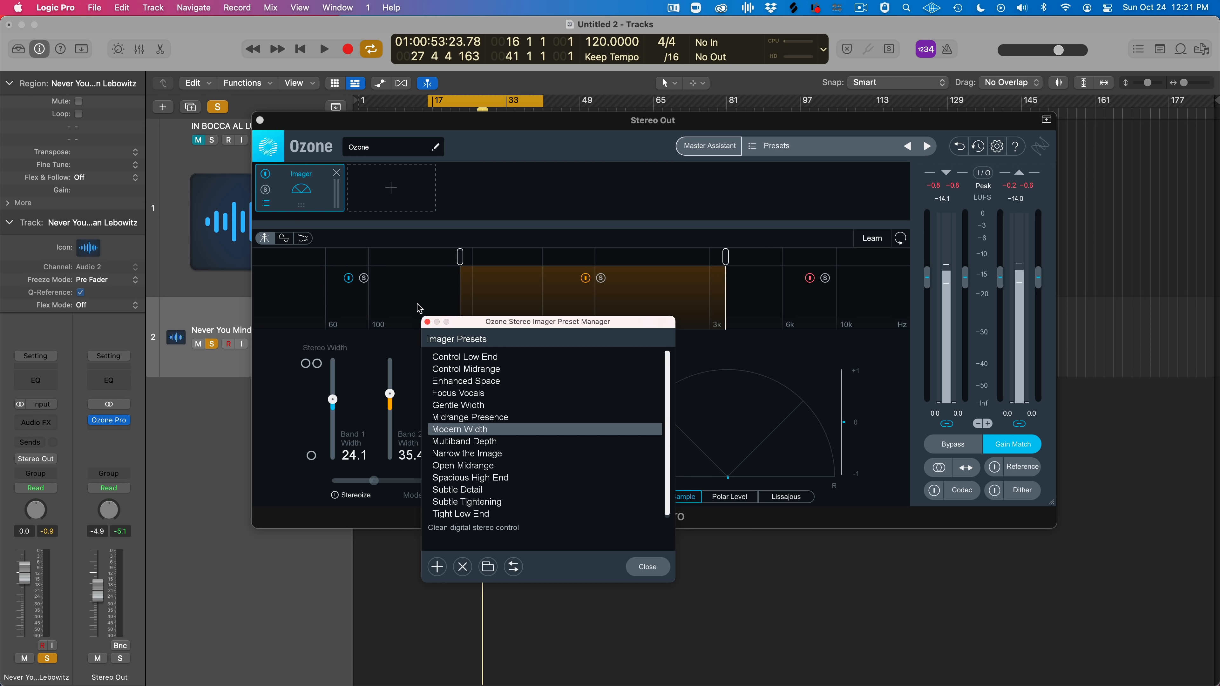
click(484, 369)
click(482, 417)
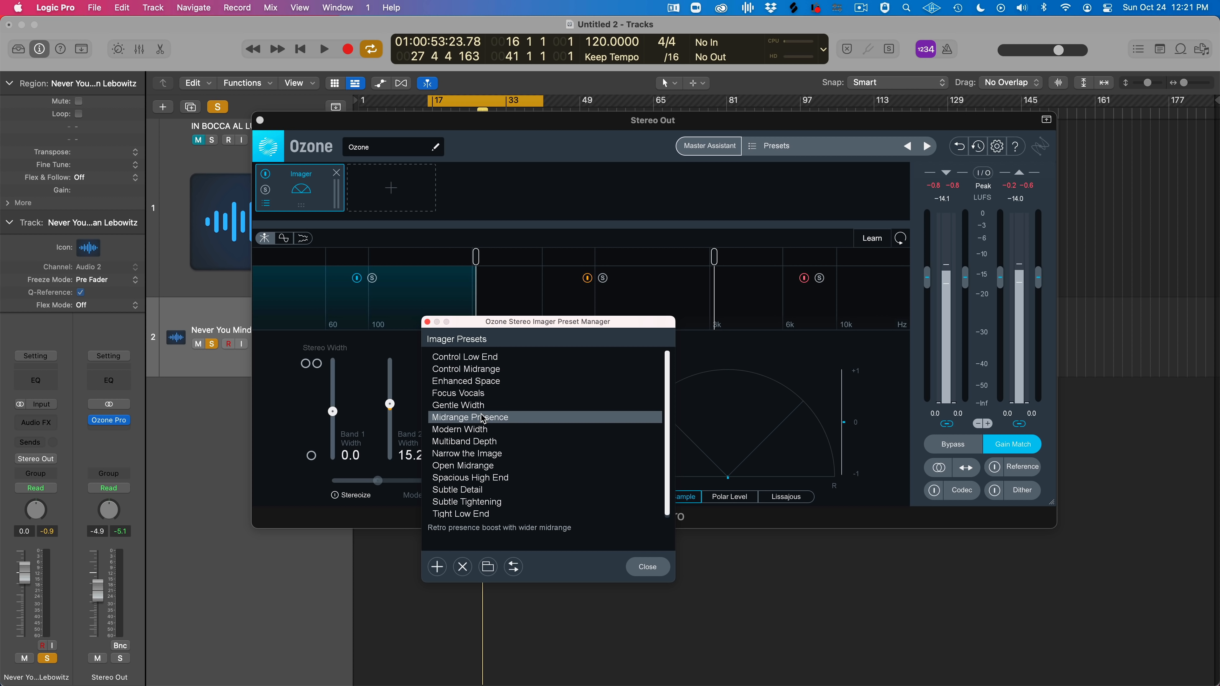
click(472, 455)
click(470, 482)
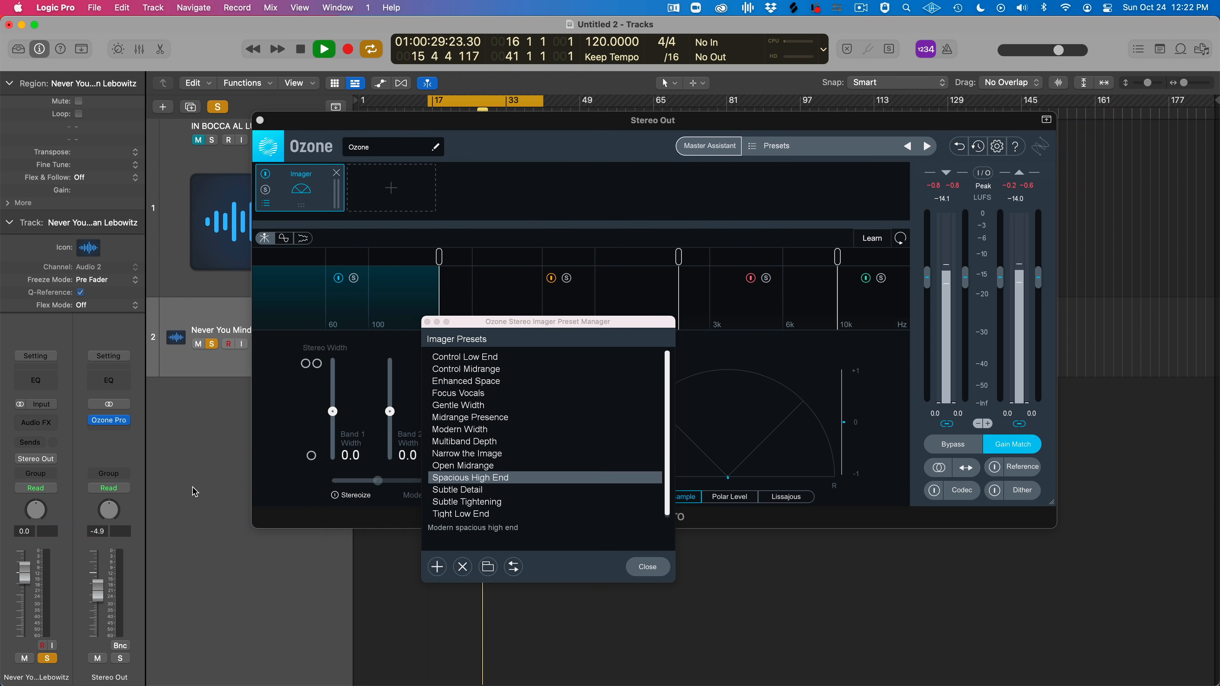
Audition Subtle Detail, Subtle Tightening, Control Midrange, Enhanced Space, Midrange Presence and Narrow the Image during playback, stop, and close the preset manager
key(space)
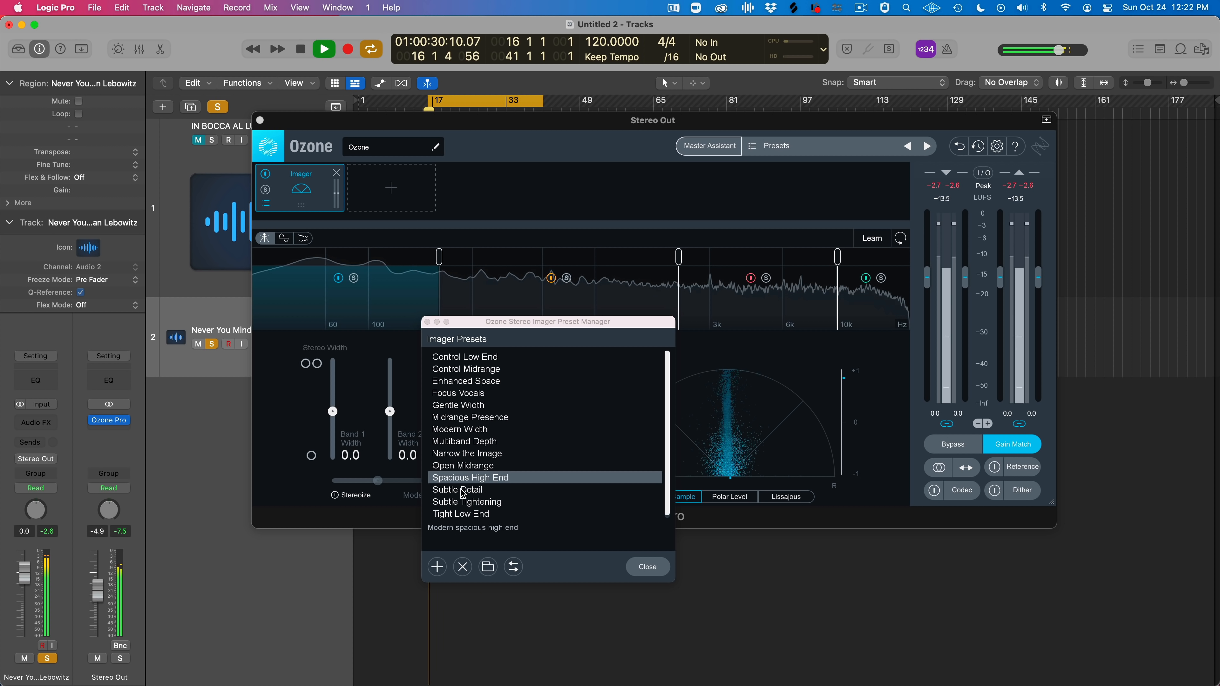
click(508, 490)
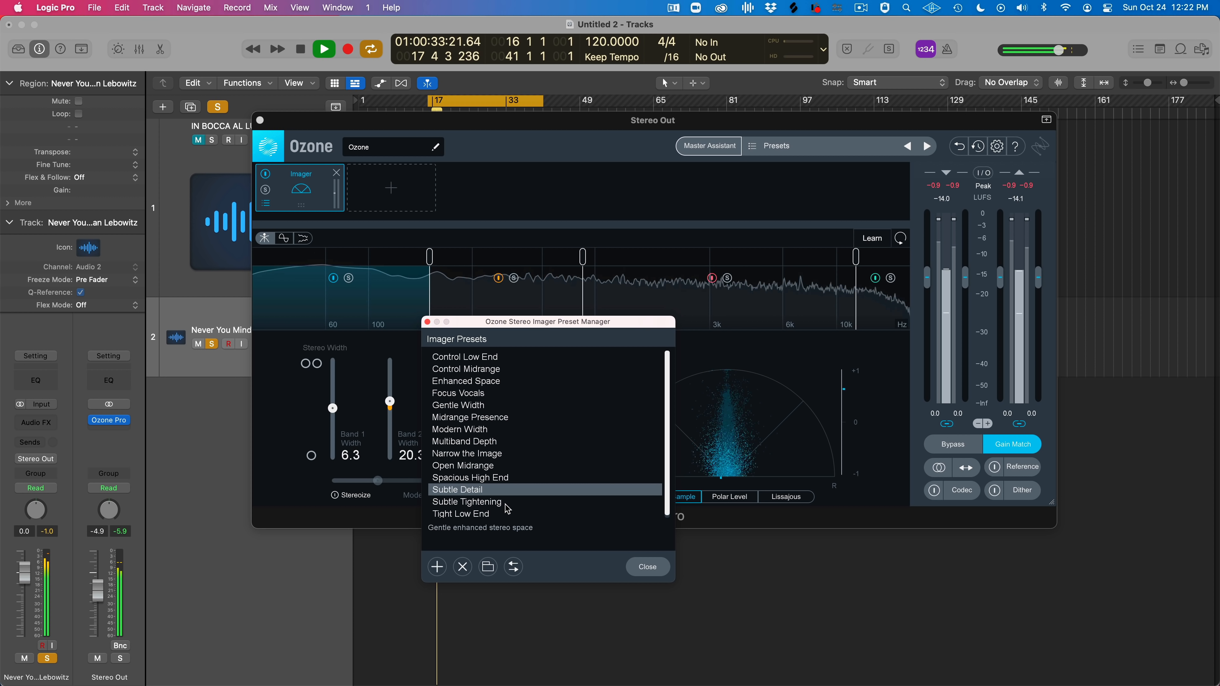
click(506, 503)
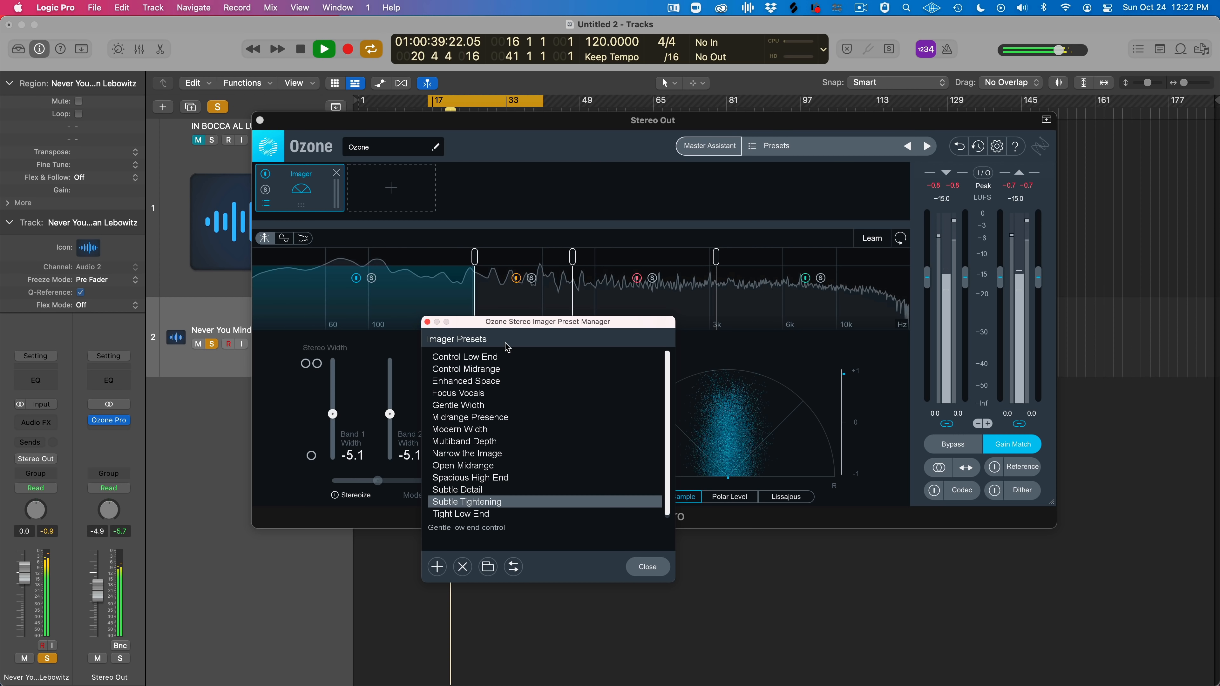
click(497, 371)
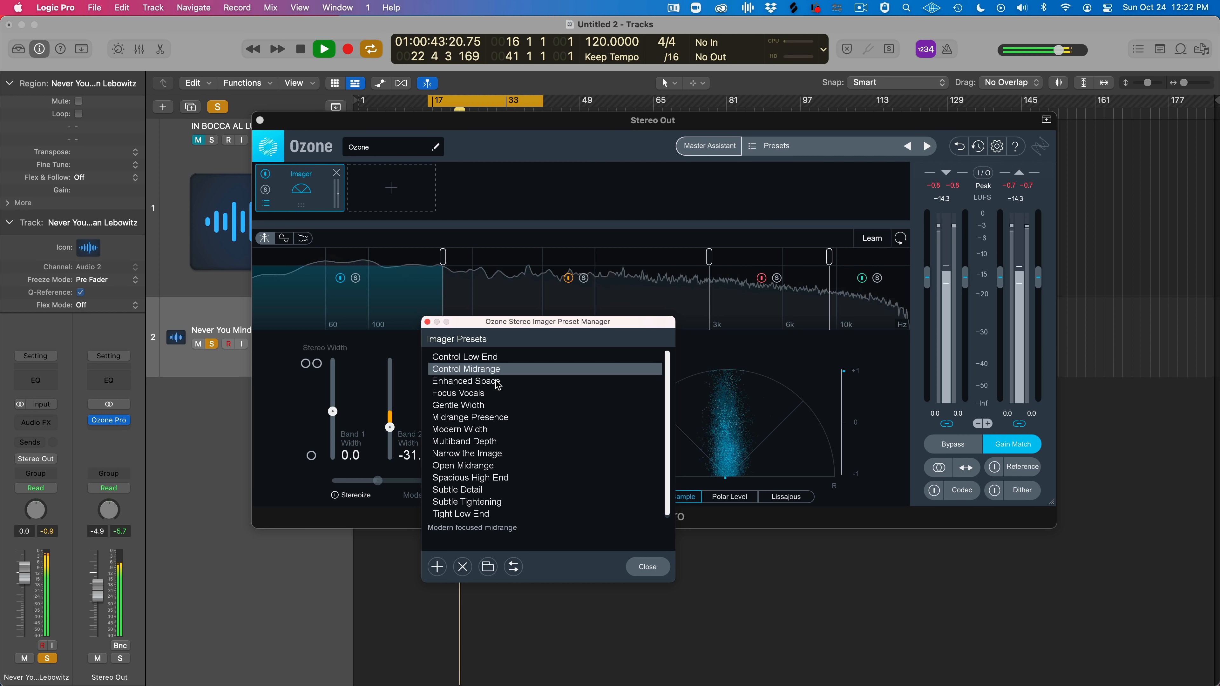
click(498, 382)
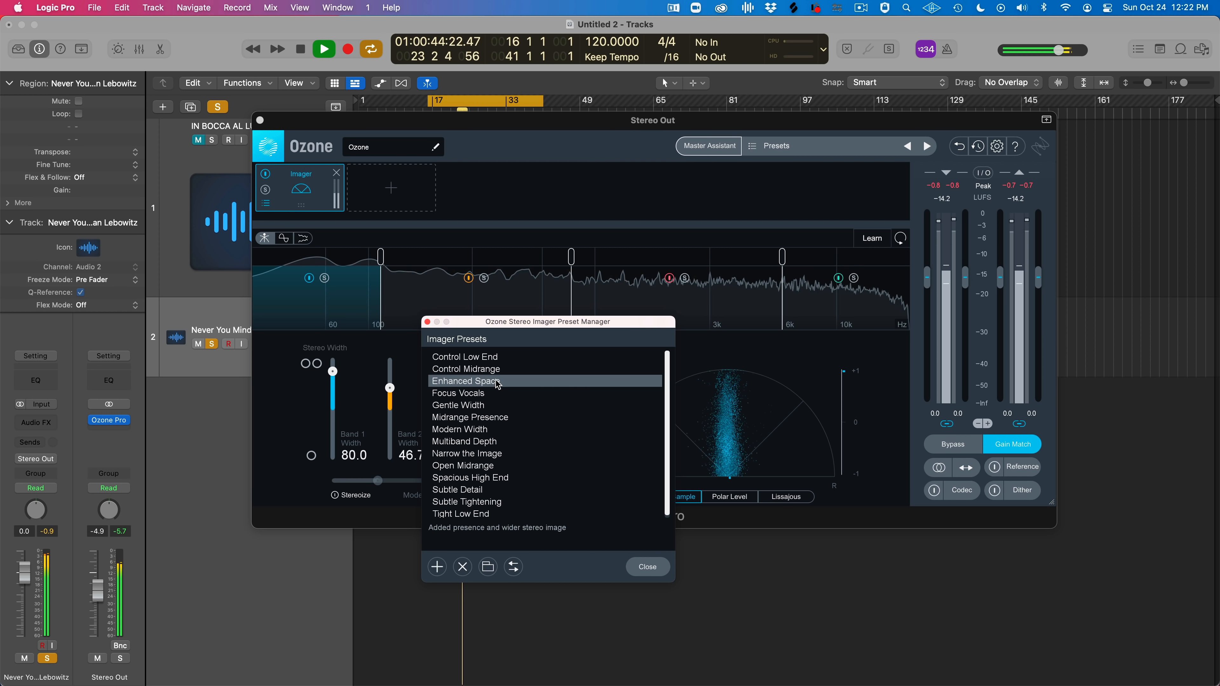
click(498, 419)
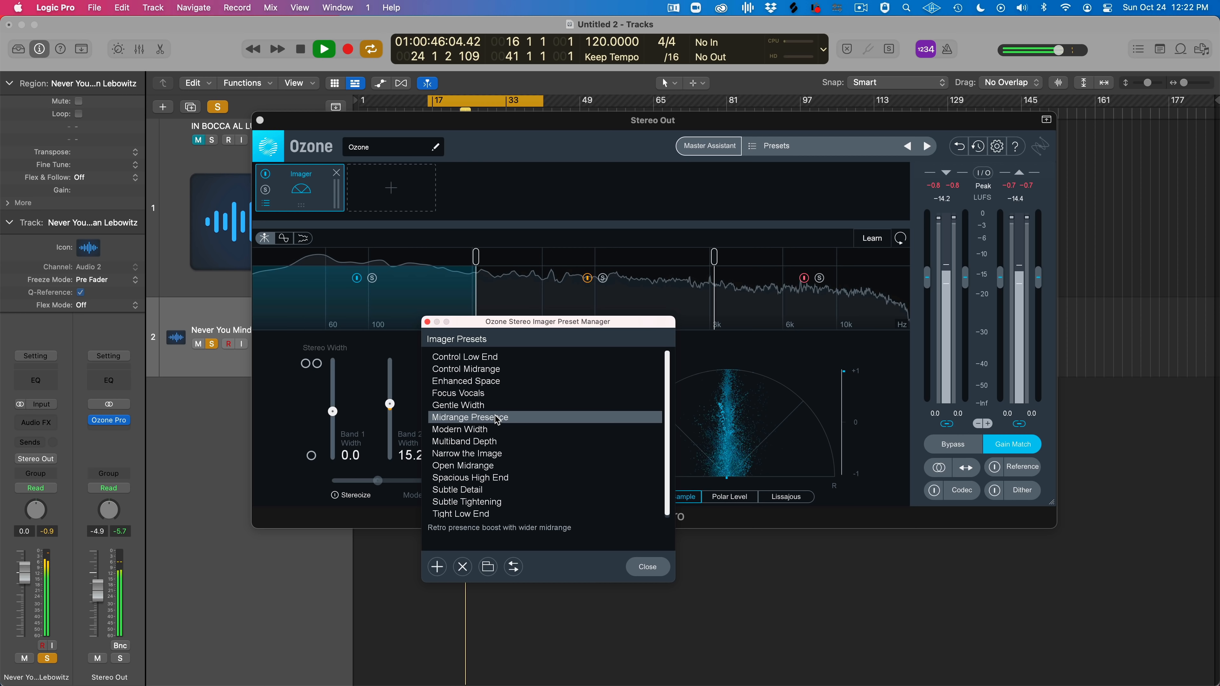
click(502, 454)
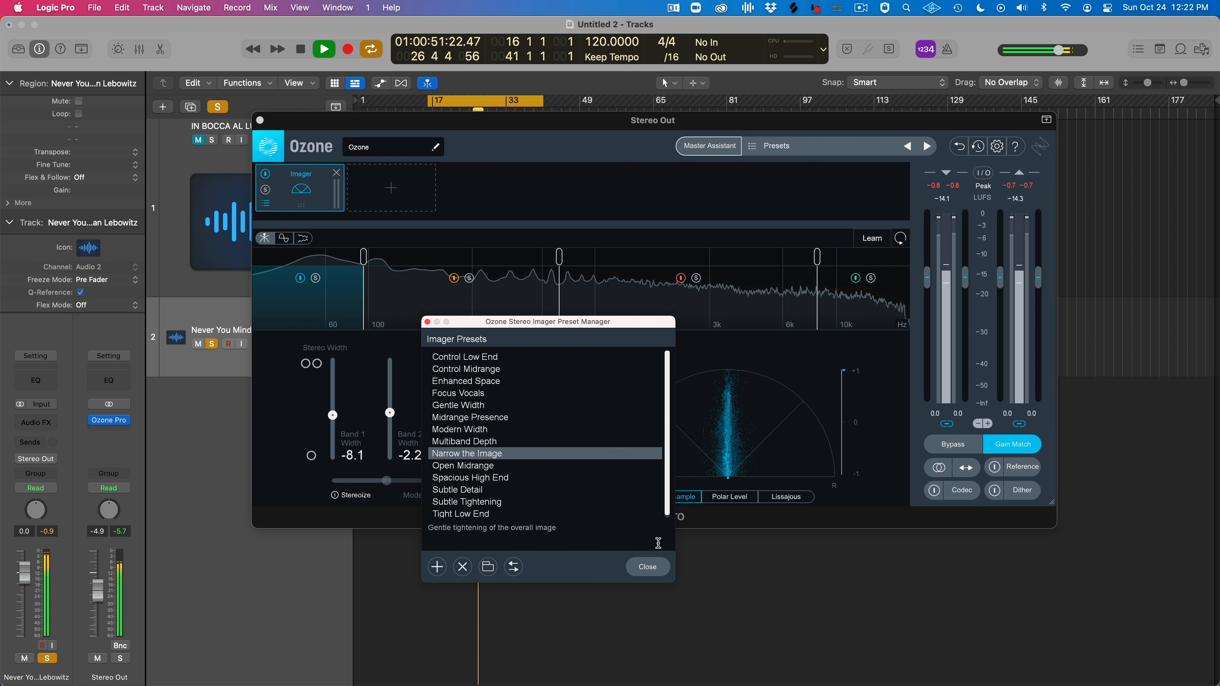
click(284, 461)
key(space)
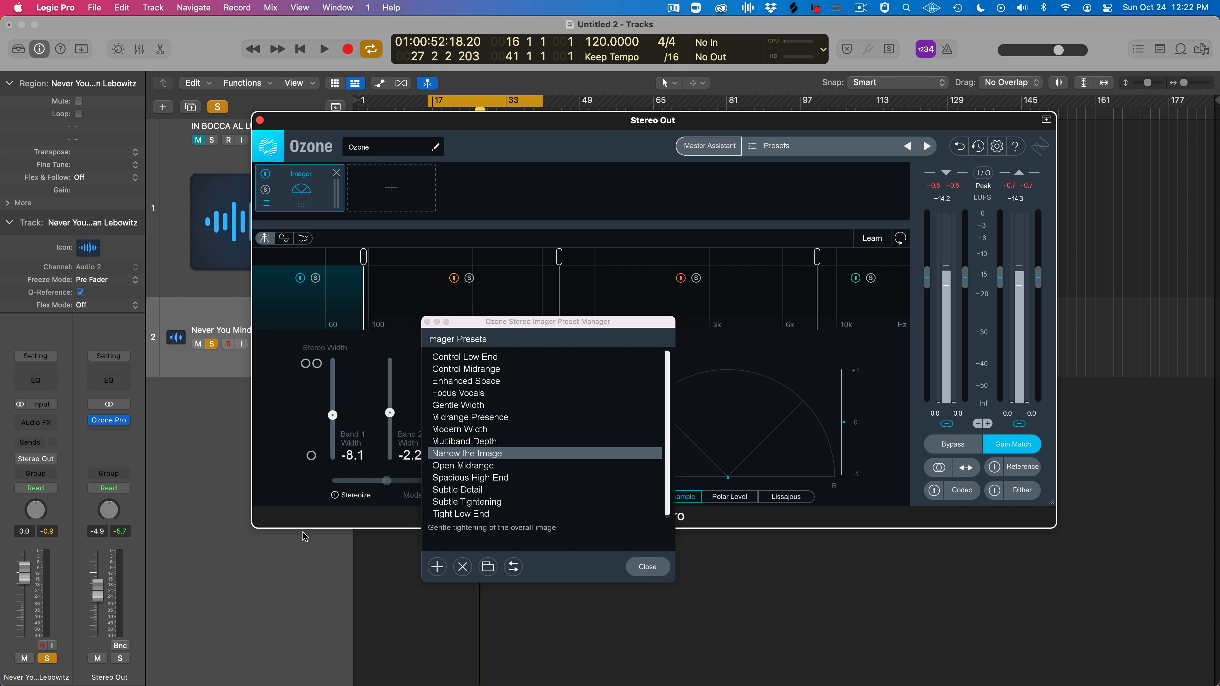
click(648, 567)
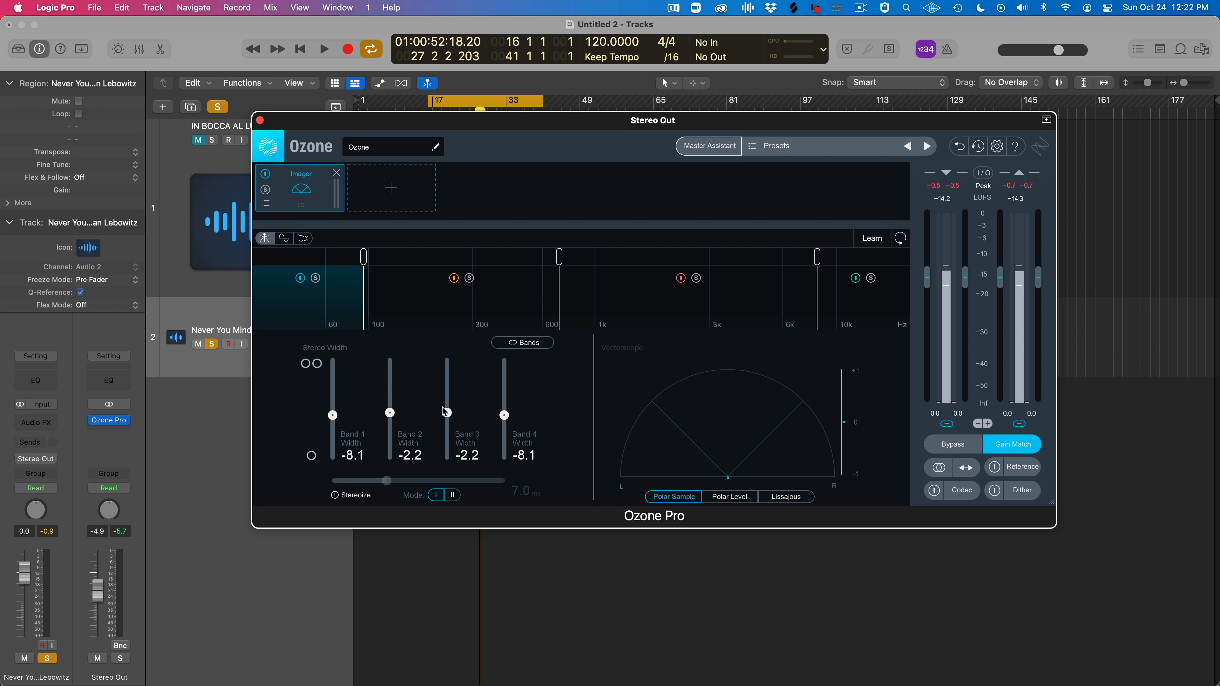
Replace the Imager in the module chain with Master Rebalance
click(337, 173)
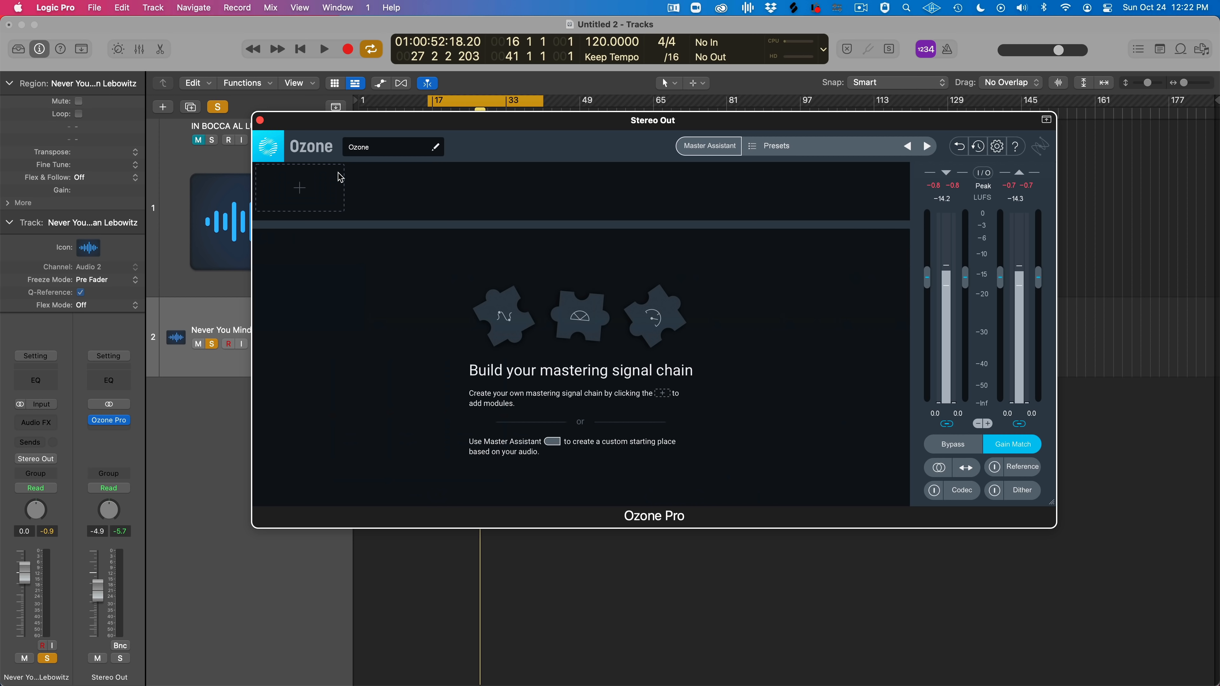
click(319, 190)
click(302, 335)
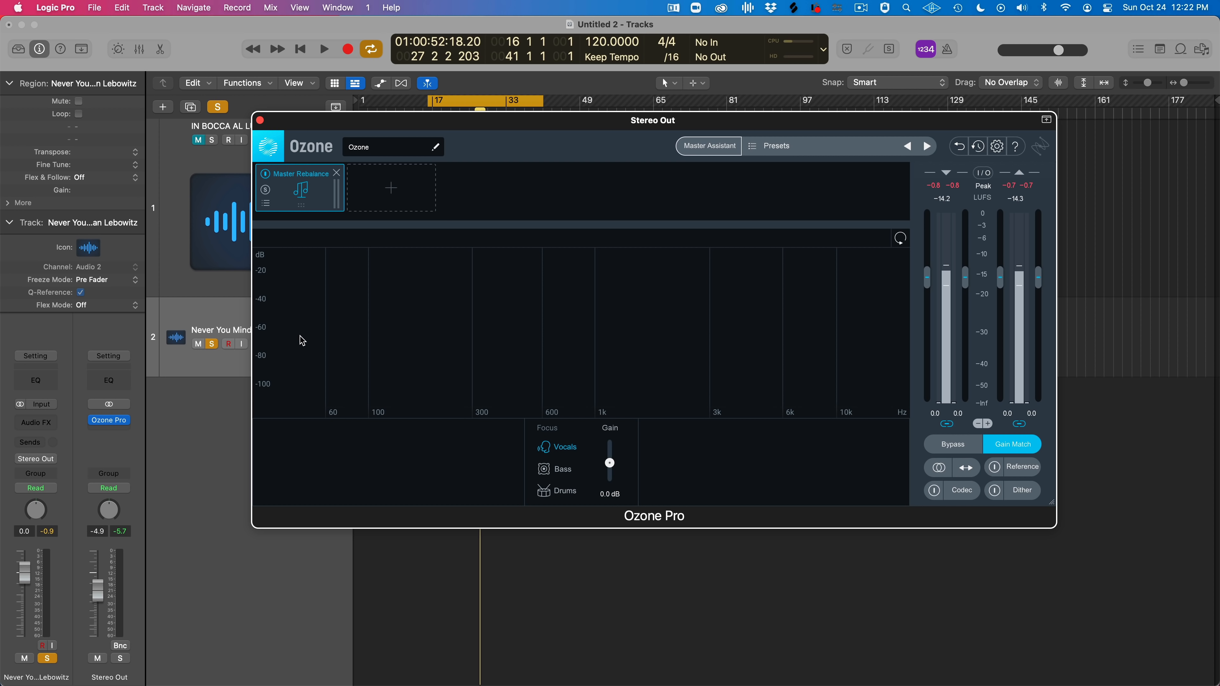
Turn off solo on track 2, move the cycle range to bars 89–114, and unmute the IN BOCCA AL LUPPO track
click(211, 347)
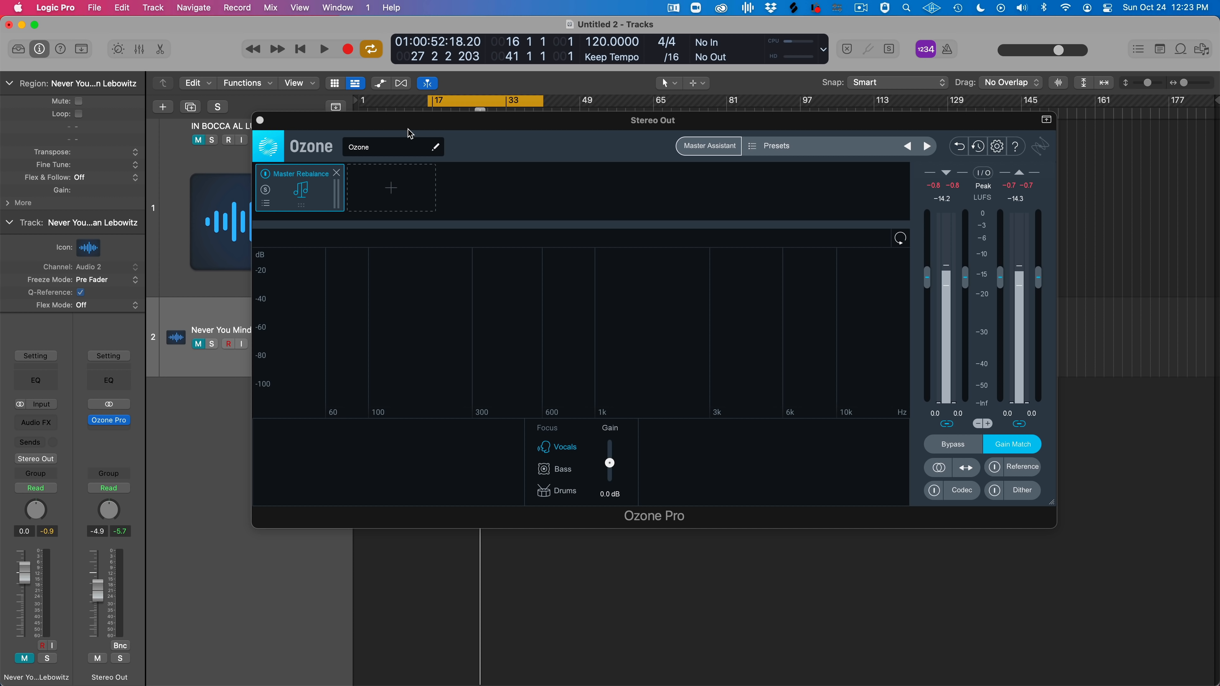
drag(409, 125, 440, 208)
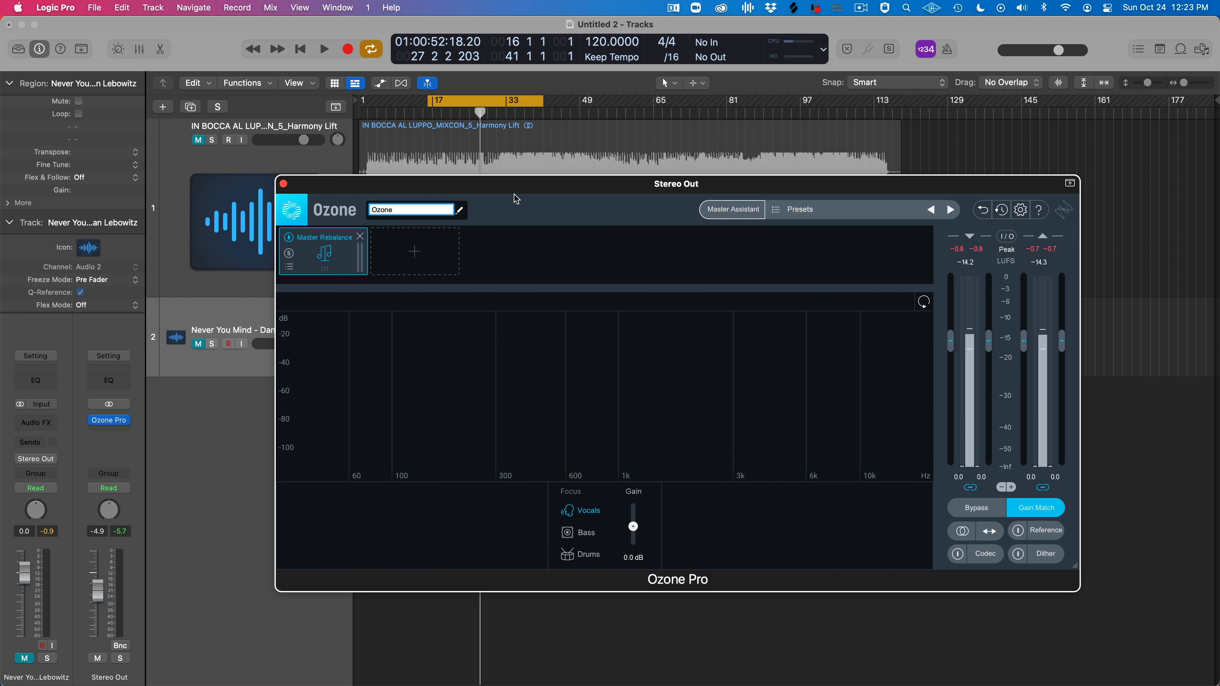
drag(492, 103, 827, 103)
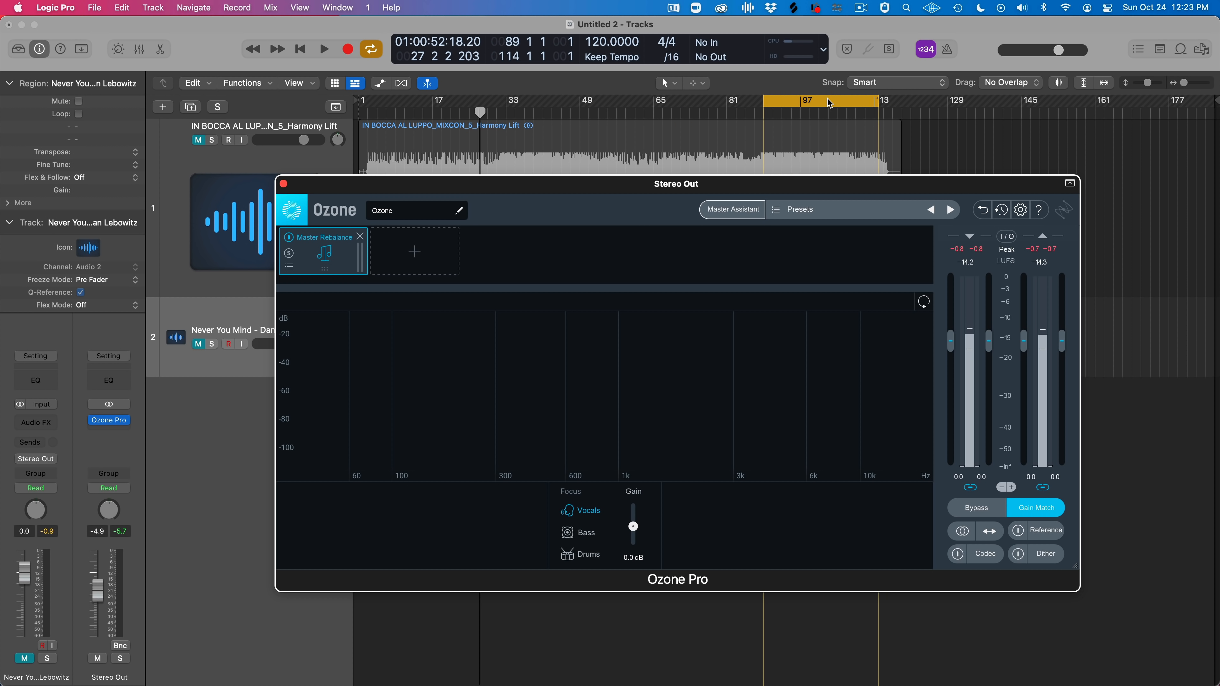
drag(591, 187, 577, 178)
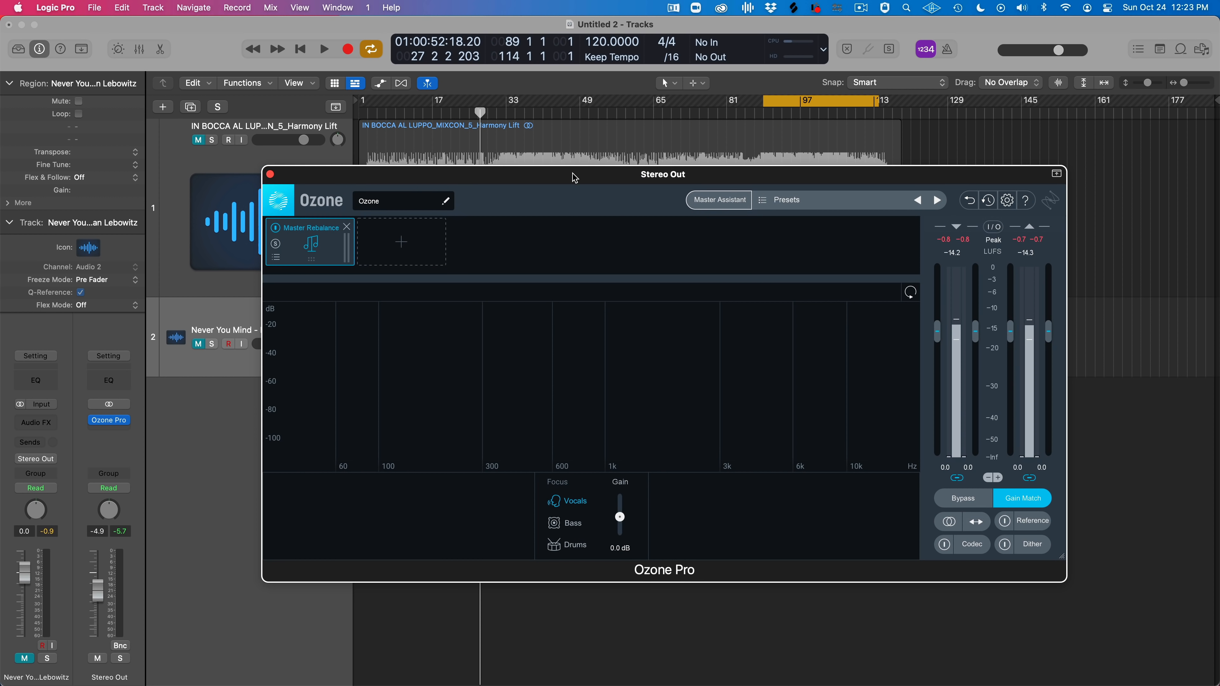
click(198, 140)
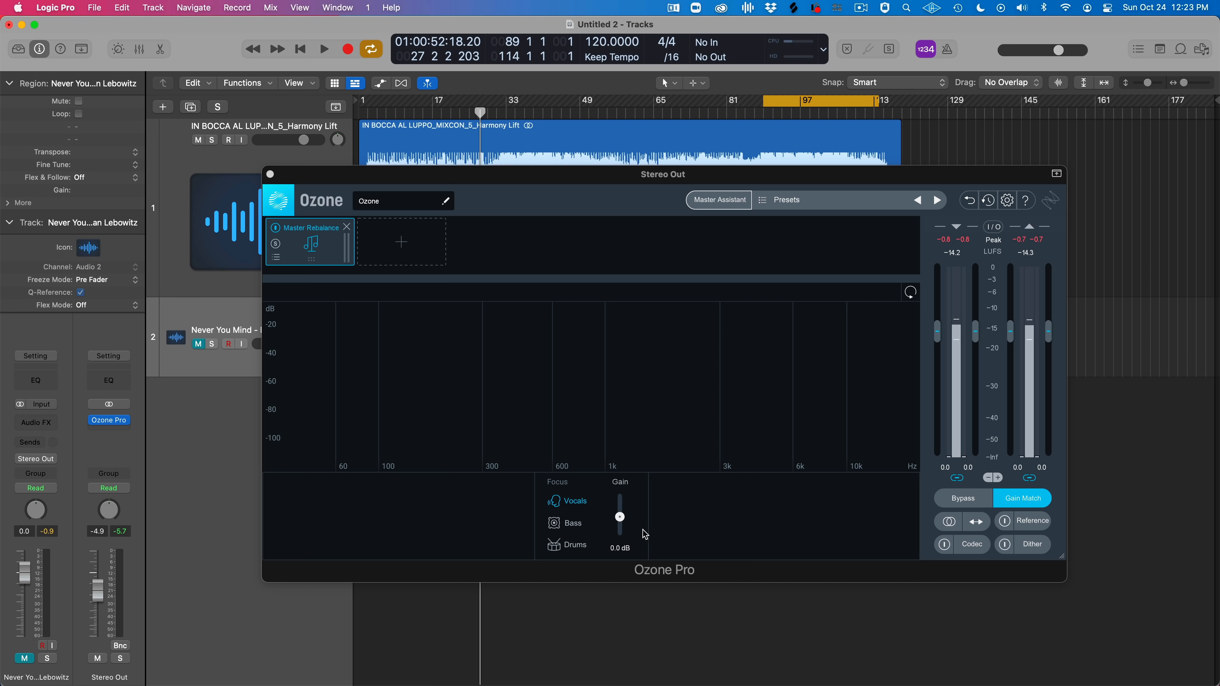
Try the Master Rebalance Vocals gain at 9.0 dB and reset it to 0.0 dB
drag(621, 520, 631, 482)
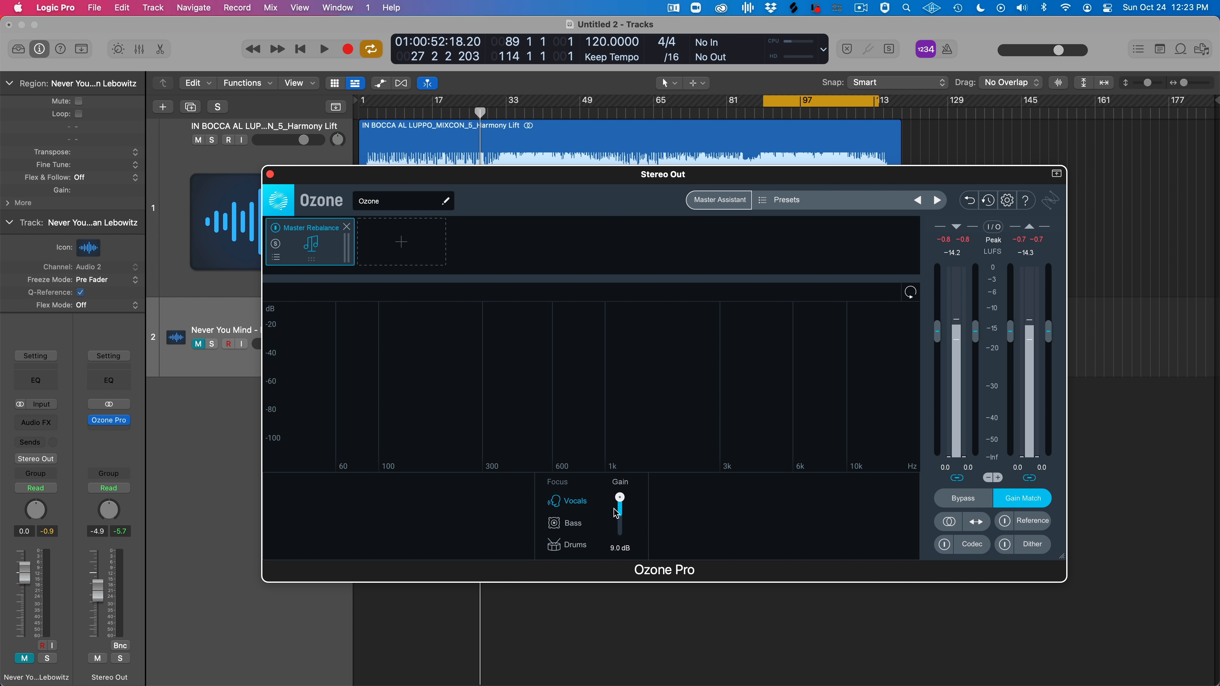
double_click(620, 498)
Add Equalizer 2, try a boost on its 2700 Hz bell band, reset the band, and remove the module
click(400, 249)
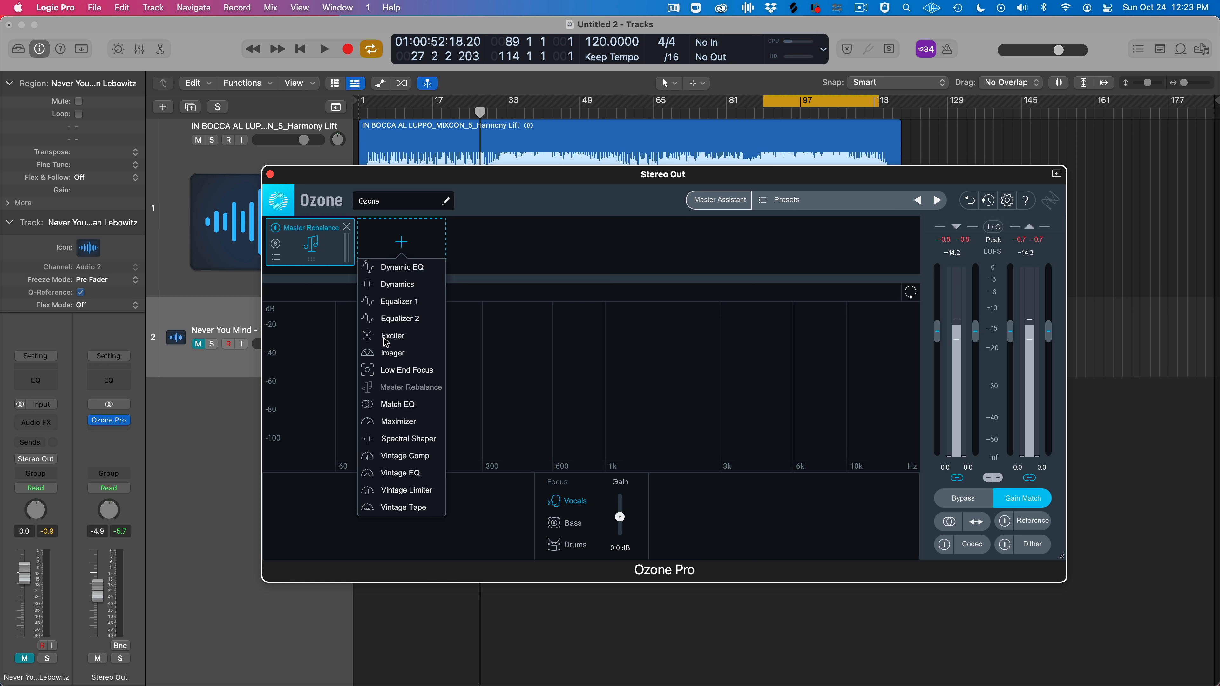
click(400, 320)
drag(712, 400, 724, 332)
double_click(707, 332)
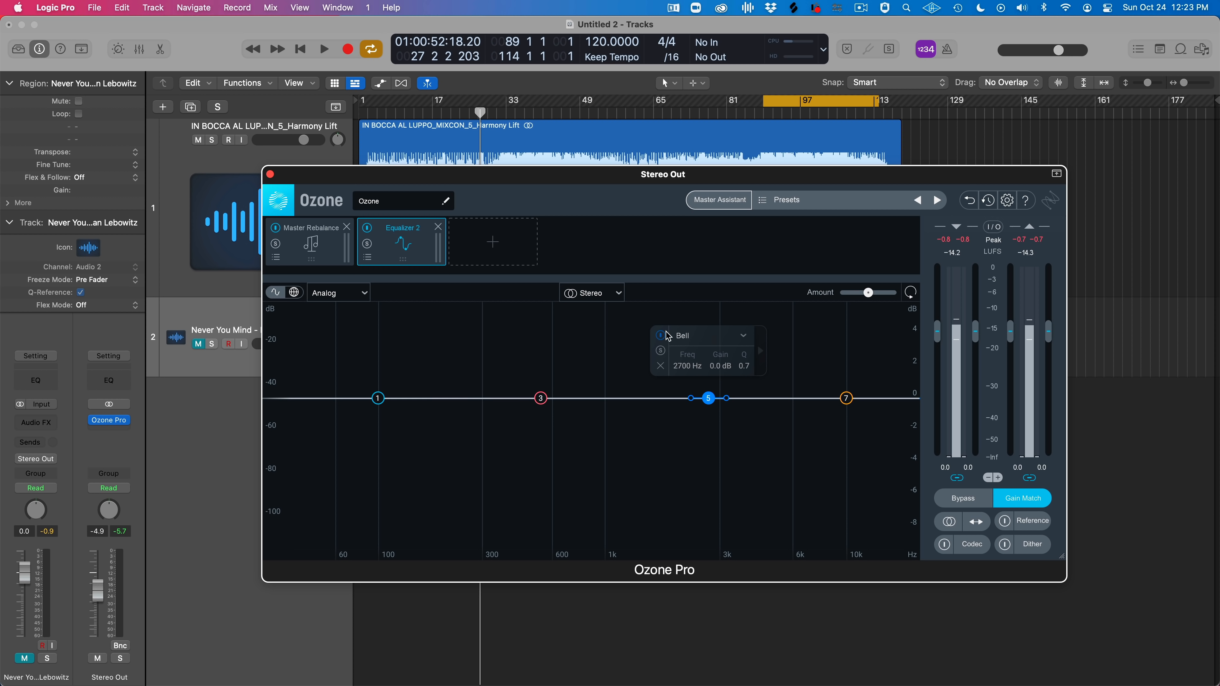
click(439, 226)
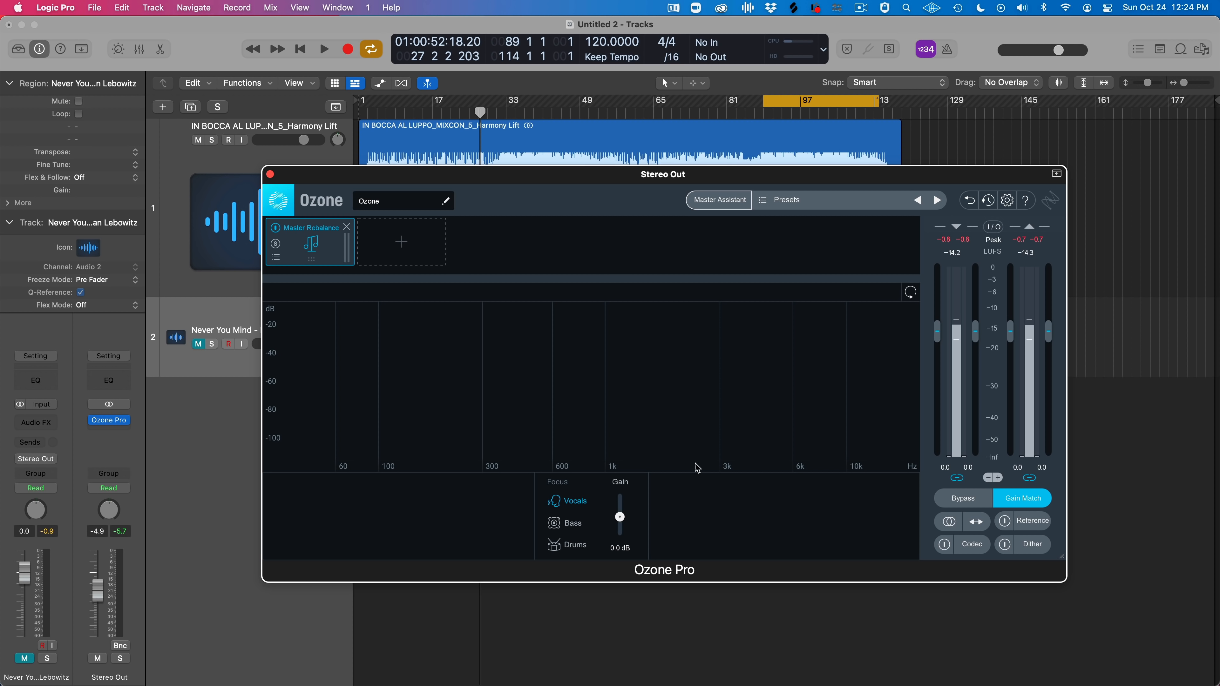
Play the loop while cutting the Vocals gain and boosting it to 9.0 dB, reset it to 0.0 dB, and stop
key(space)
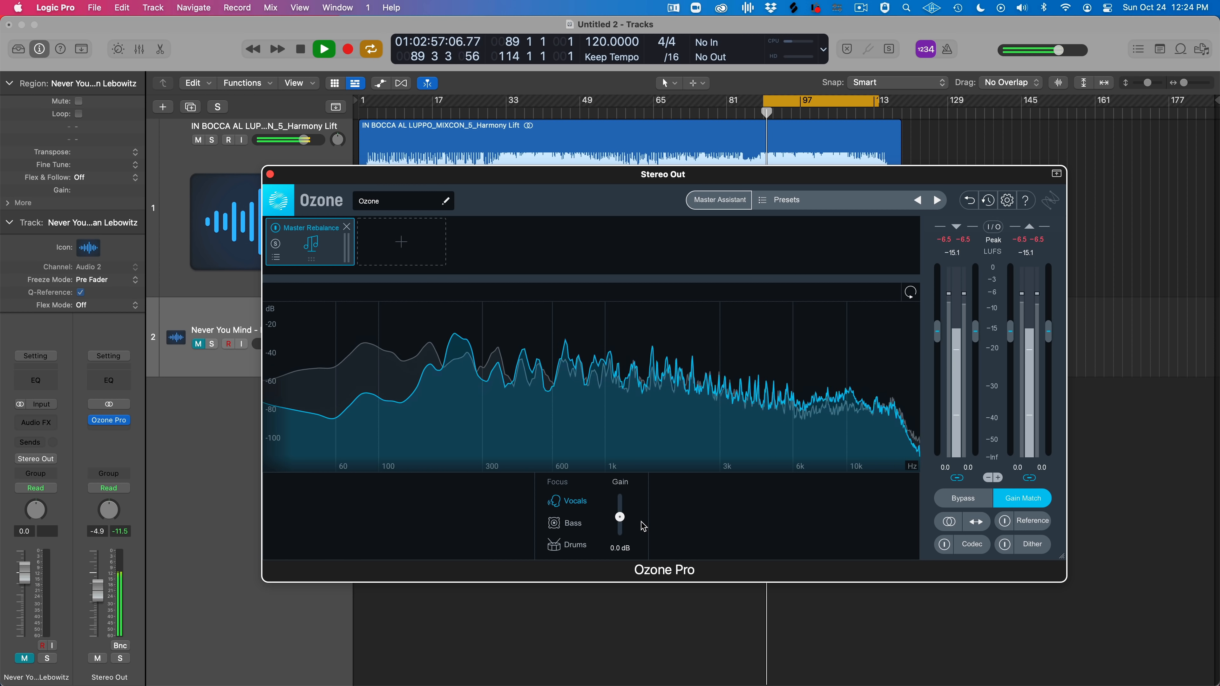
drag(623, 523, 624, 550)
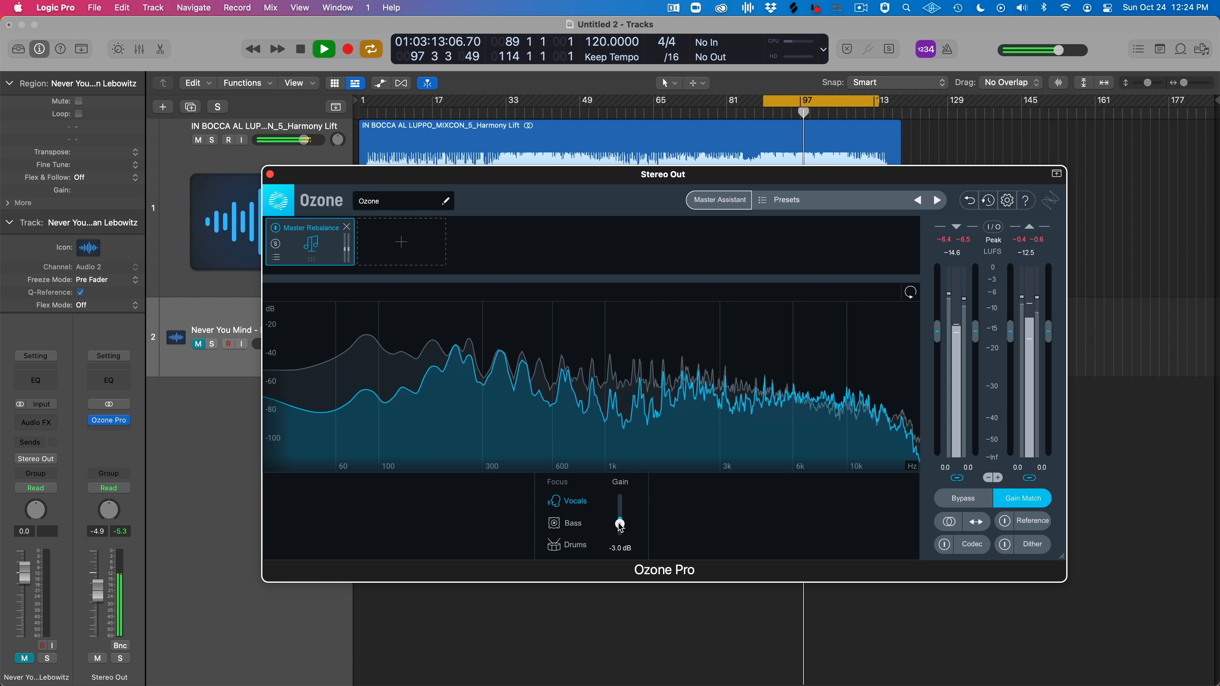
drag(620, 539, 620, 500)
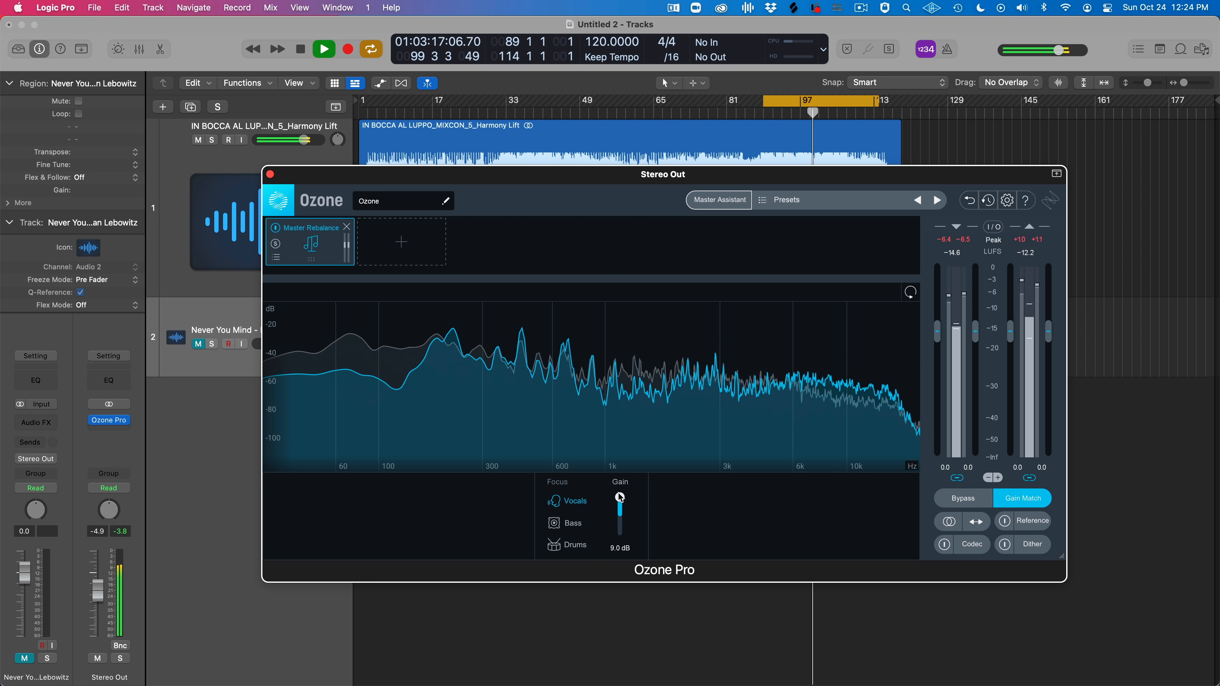
alt+click(621, 500)
key(space)
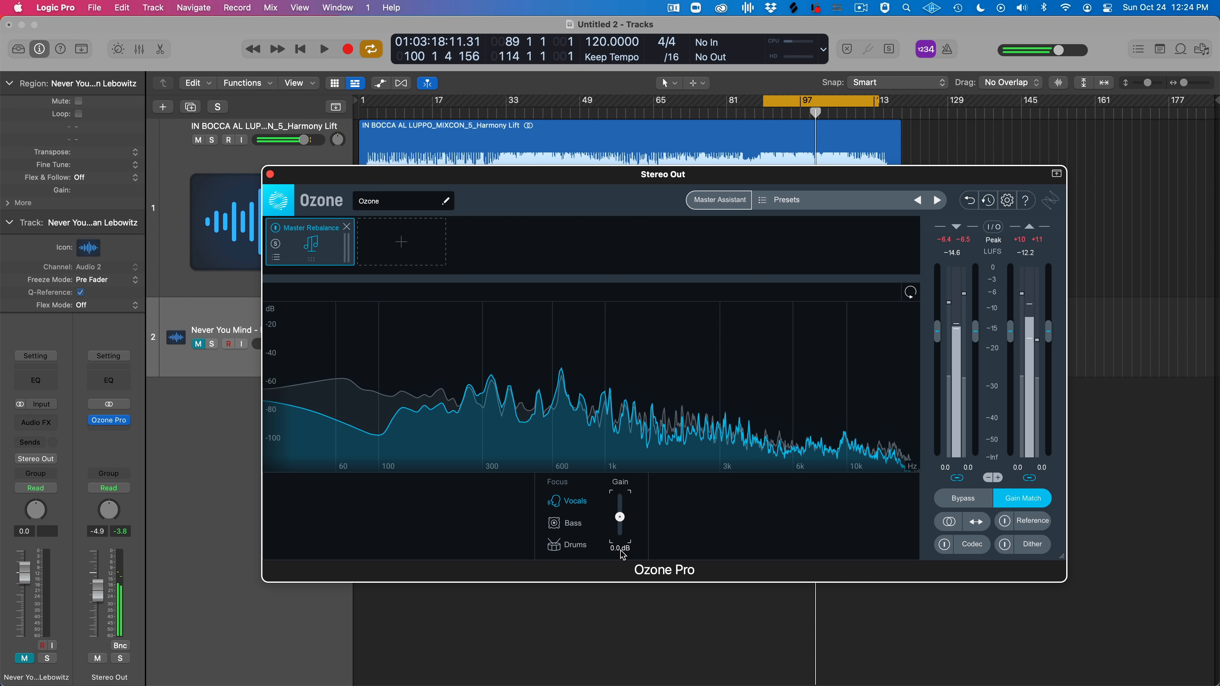
Set the Master Rebalance Vocals gain to 1.0 dB, play the loop, and compare it with the module bypassed
double_click(617, 550)
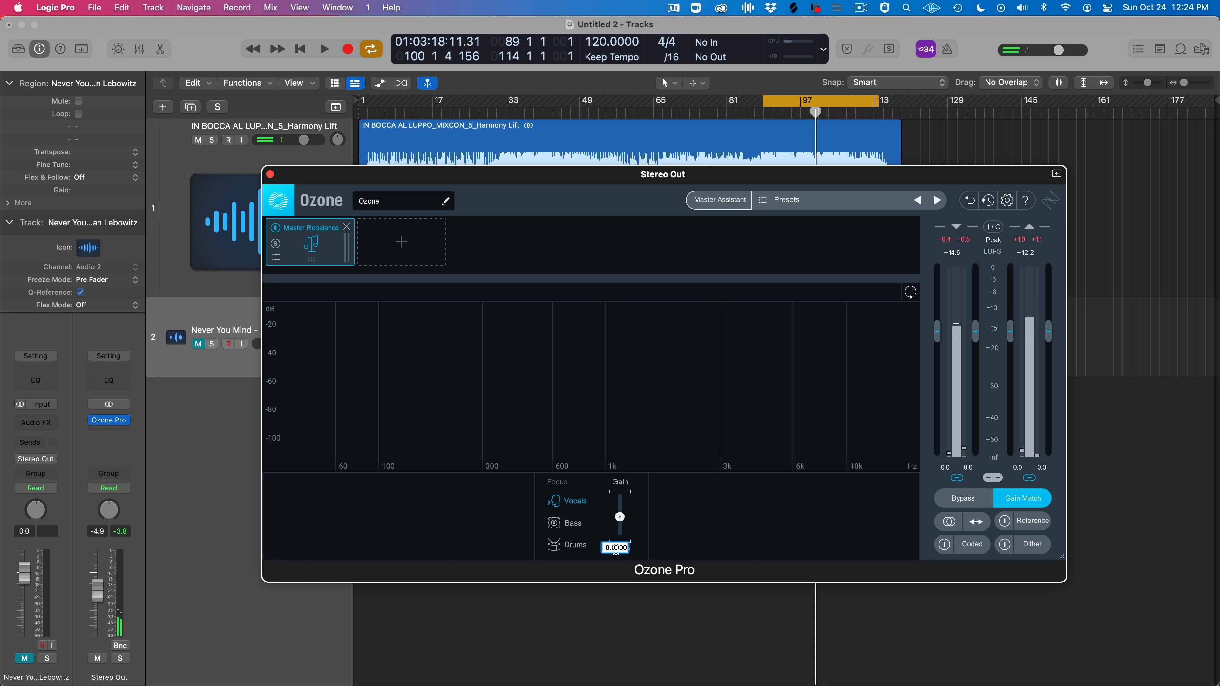
text(1)
key(Return)
key(space)
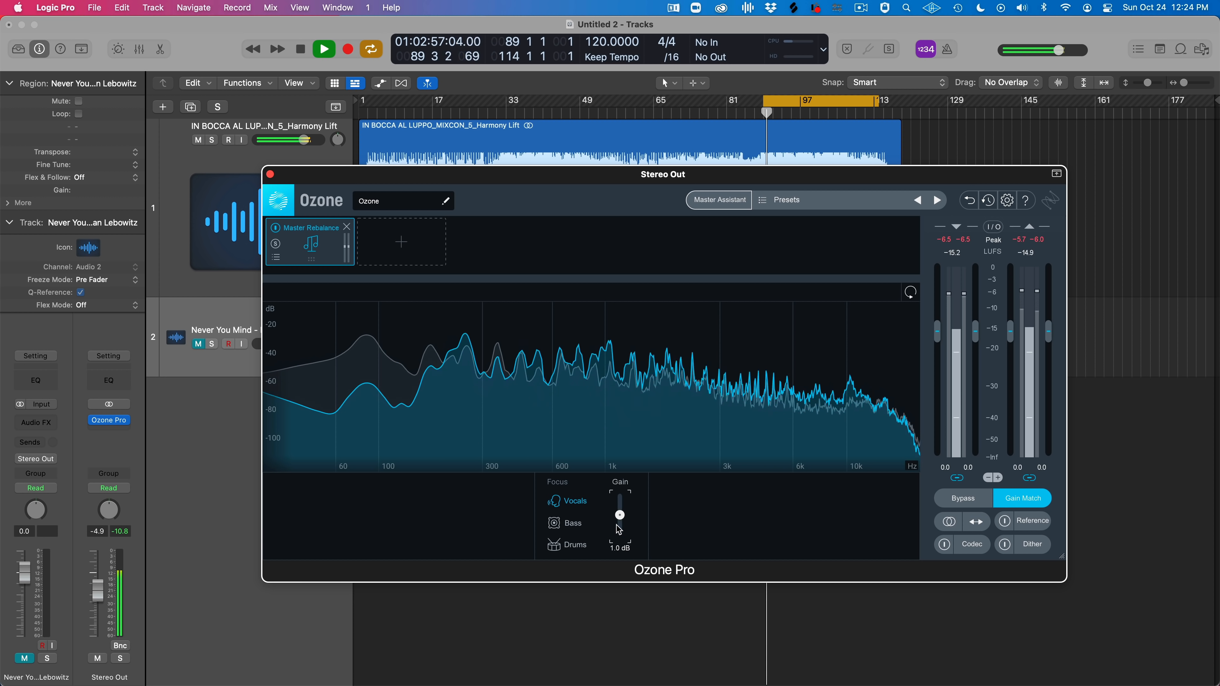
click(275, 228)
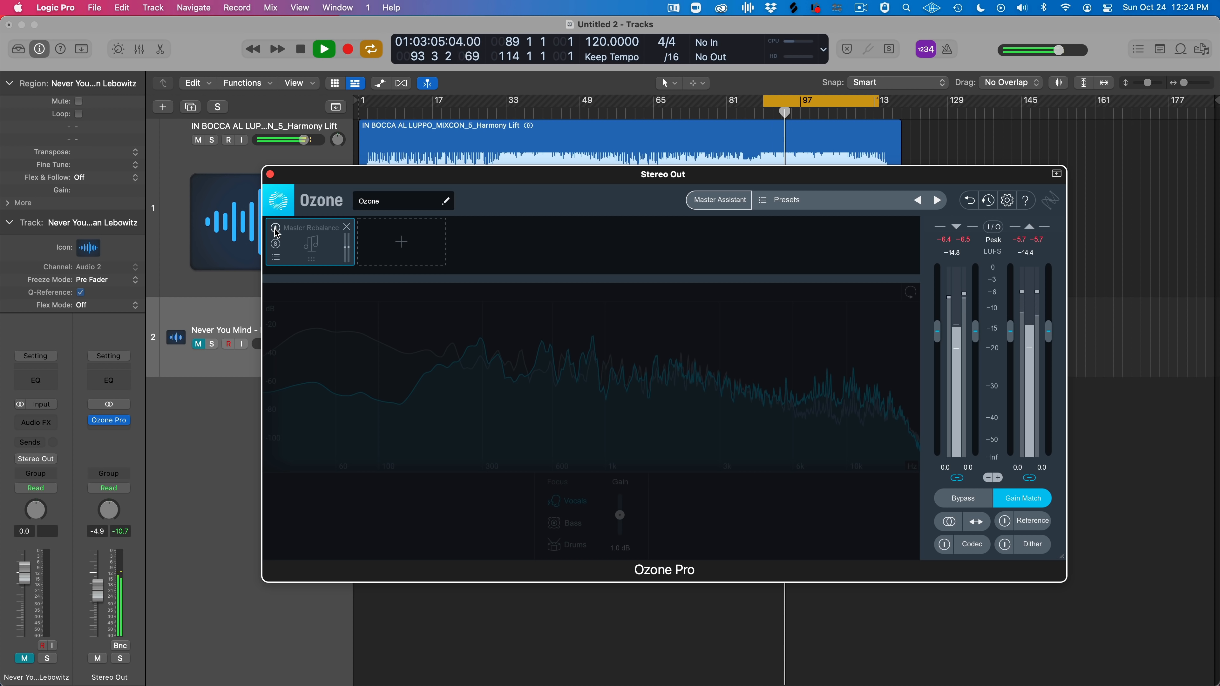
click(275, 228)
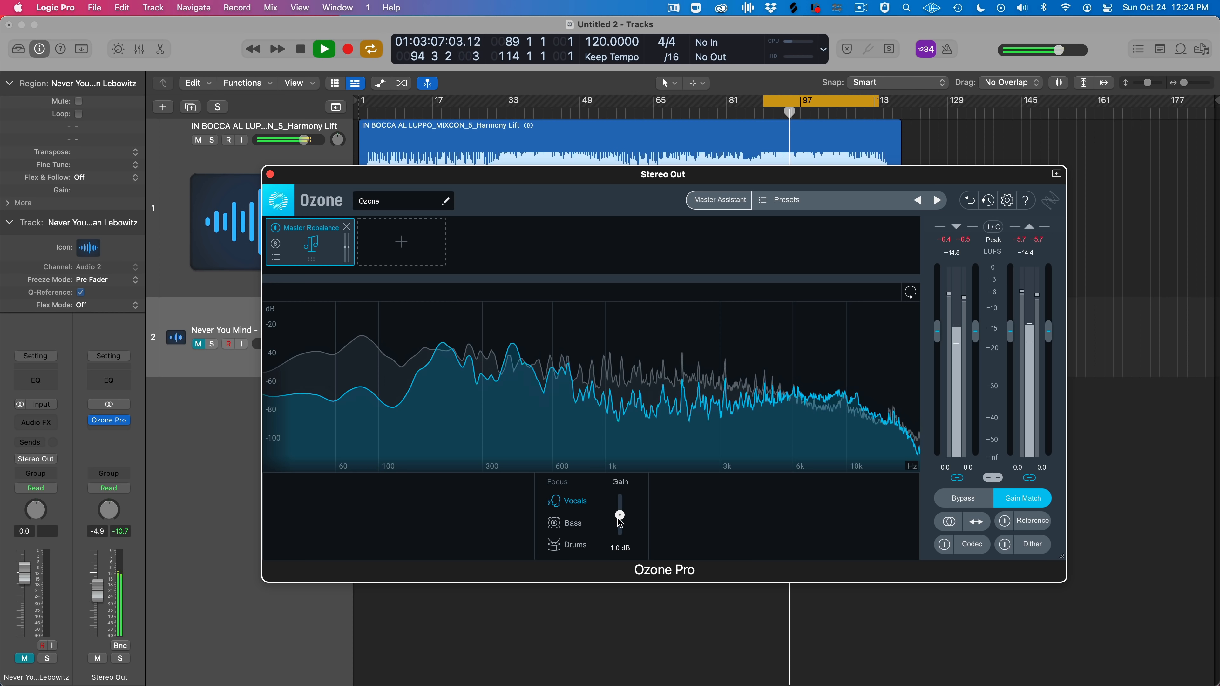
Raise the Vocals gain to about 2.1 dB, compare it with the module bypassed, and stop playback
drag(620, 515, 620, 512)
click(280, 230)
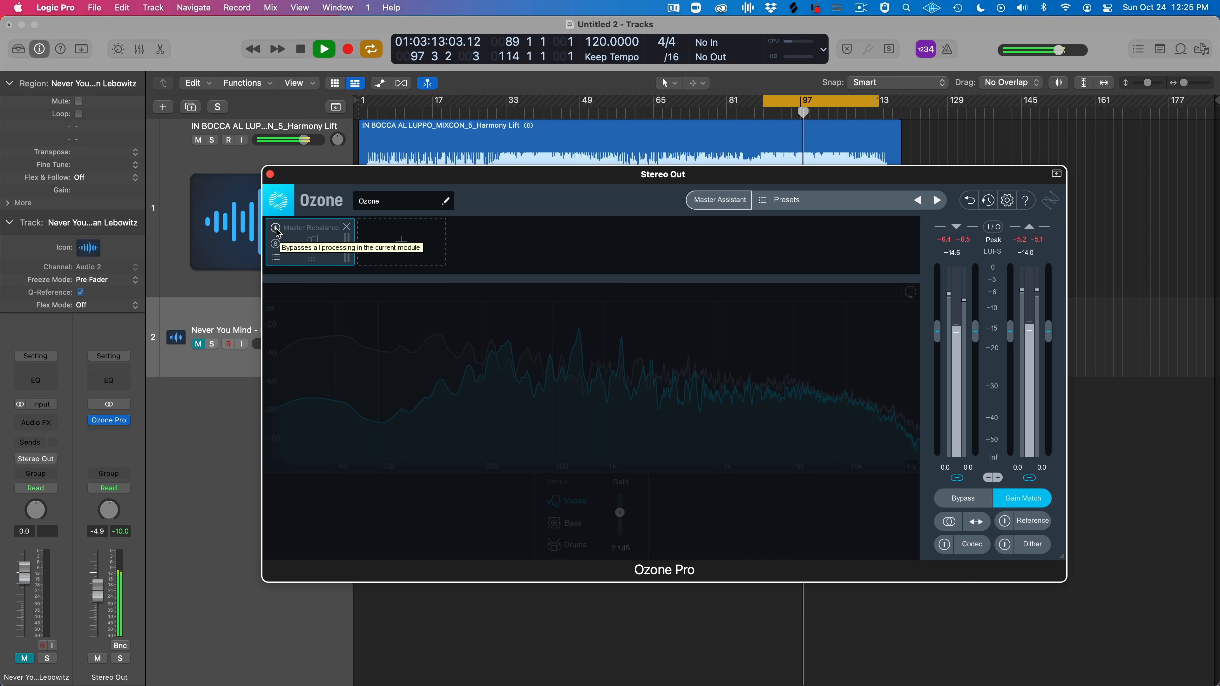
click(278, 231)
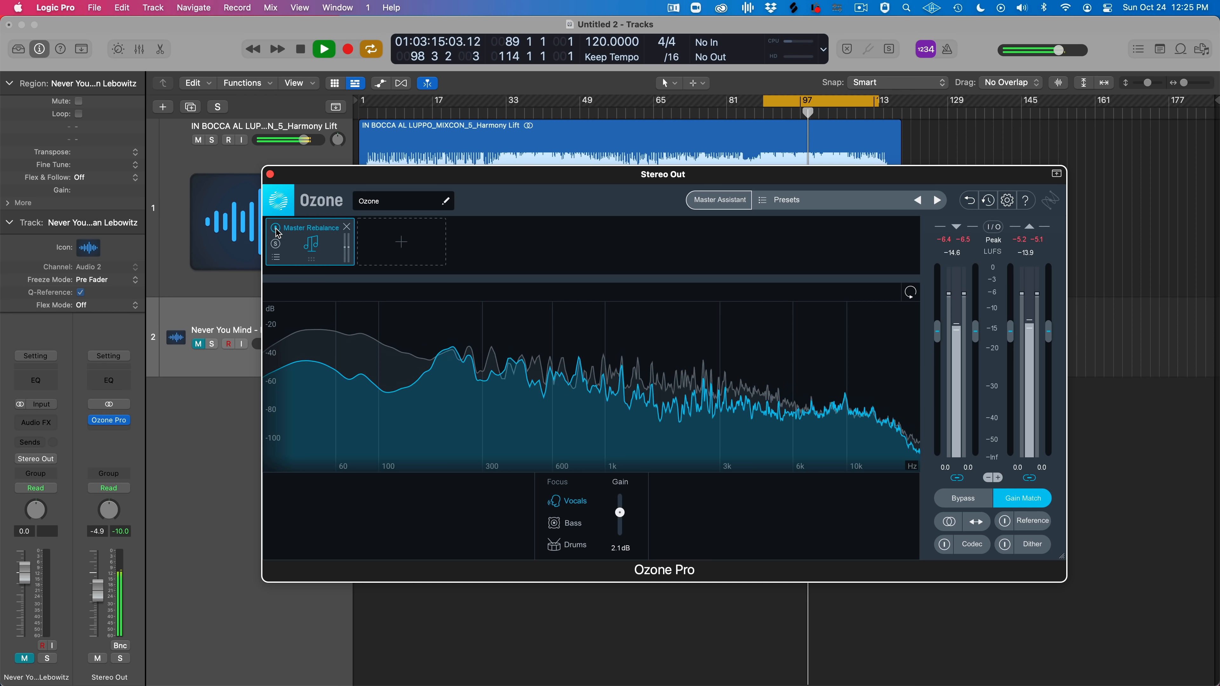
key(space)
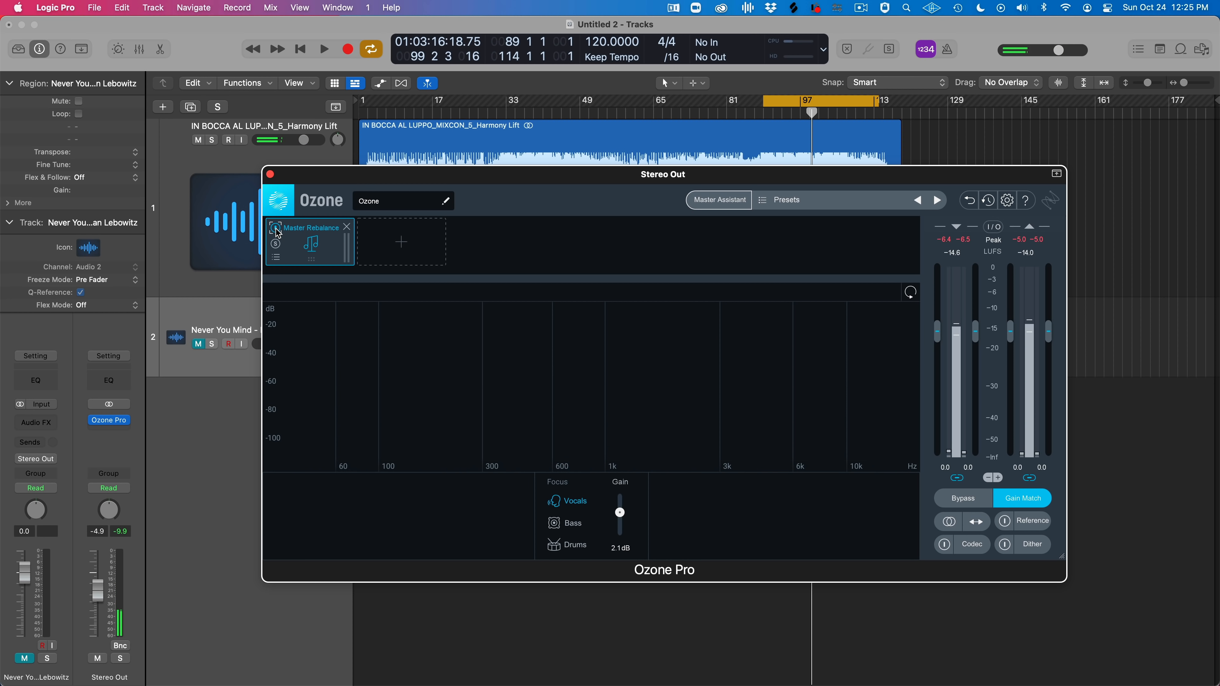
Play the loop with Bass as the focus, cutting its gain to -9.0 dB and boosting it to 9.0 dB, and stop
key(space)
click(569, 523)
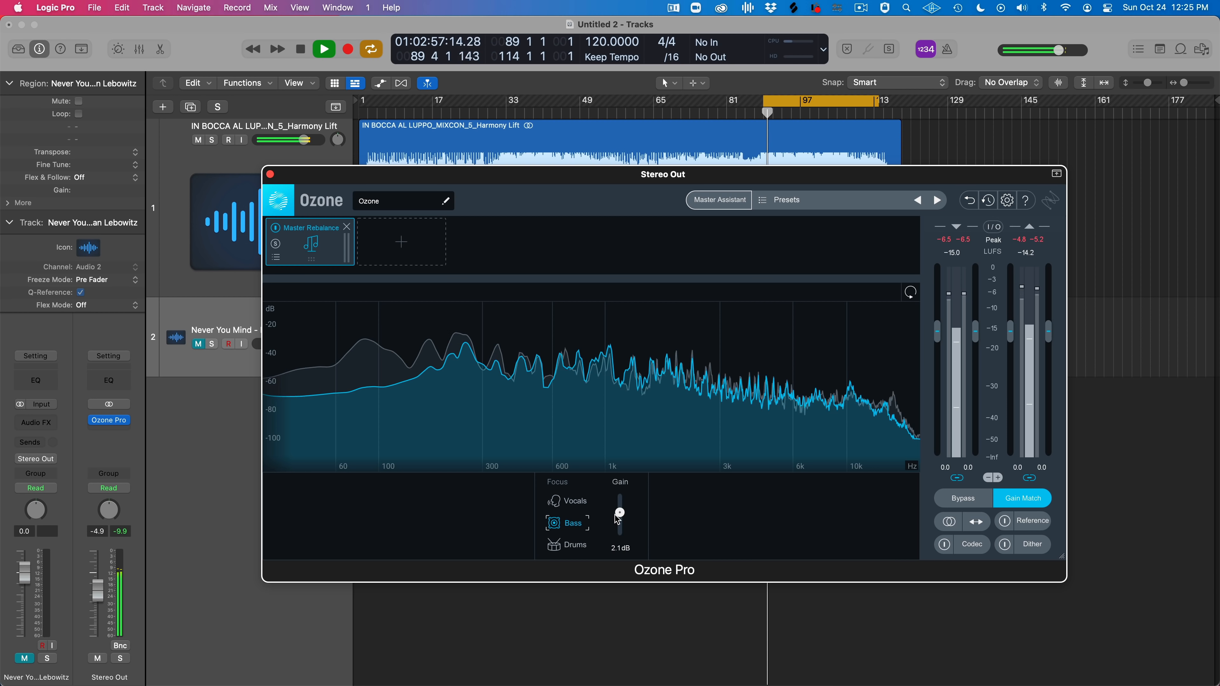
drag(620, 521, 623, 581)
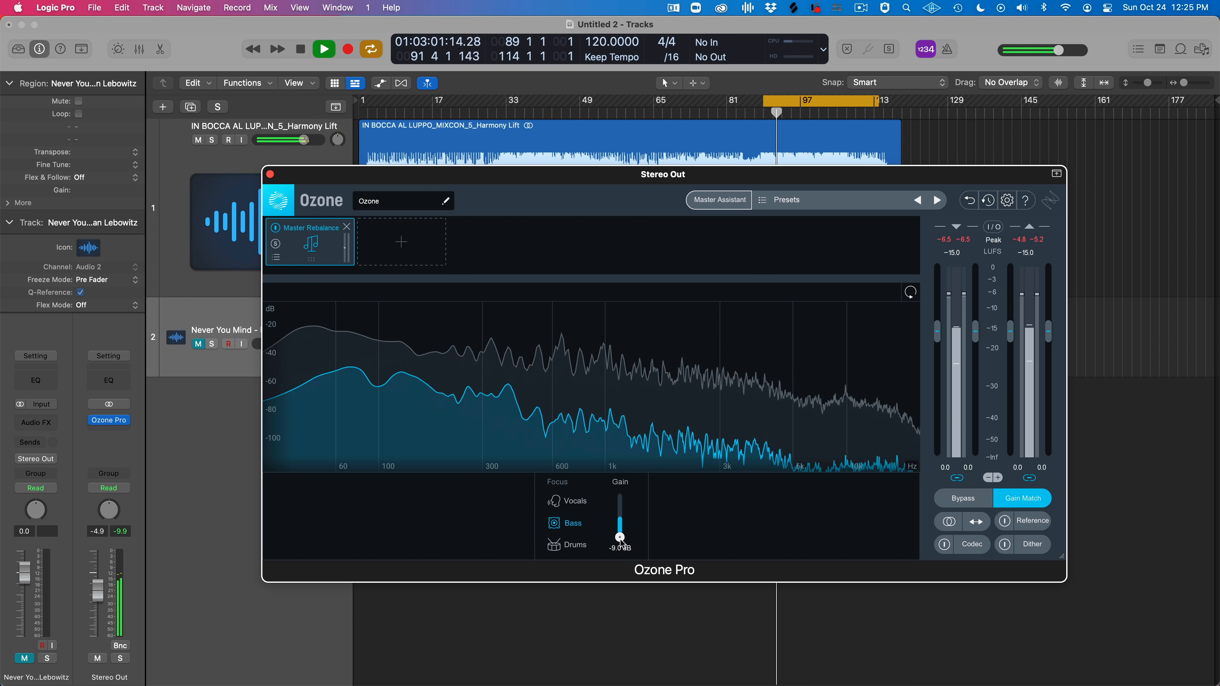
drag(620, 537, 625, 500)
key(space)
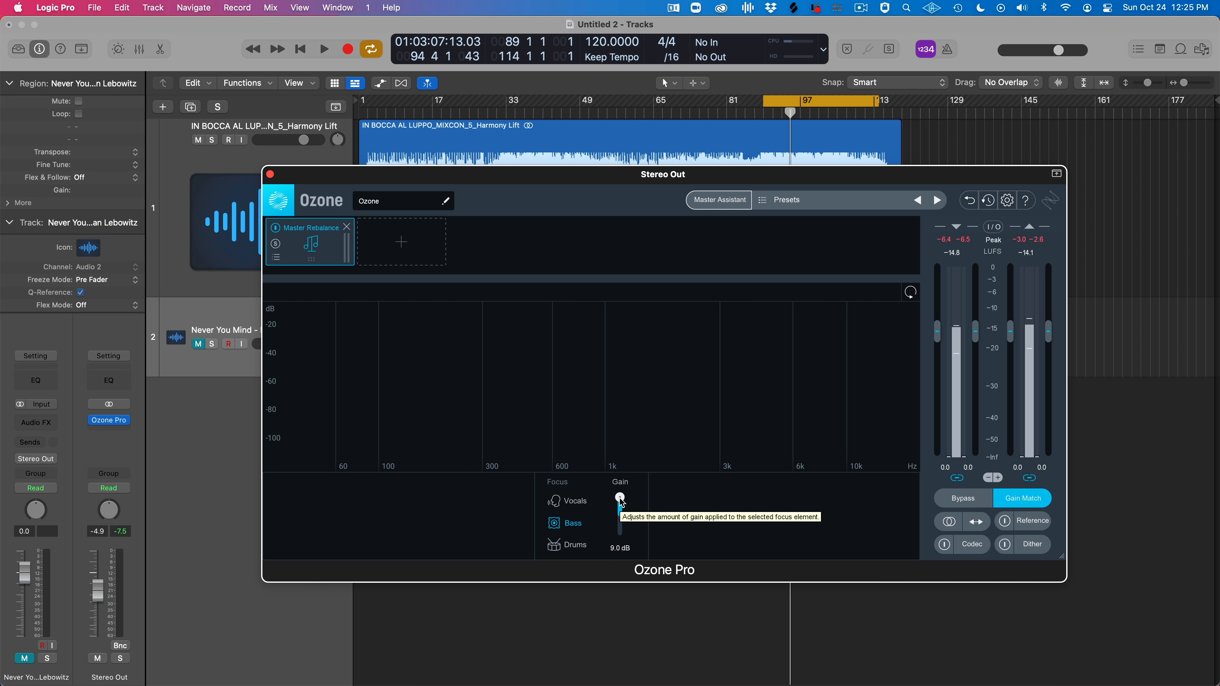
Audition the Bass gain at -9.0 dB once more, reset it to 0.0 dB, and stop playback
key(space)
drag(620, 502, 622, 540)
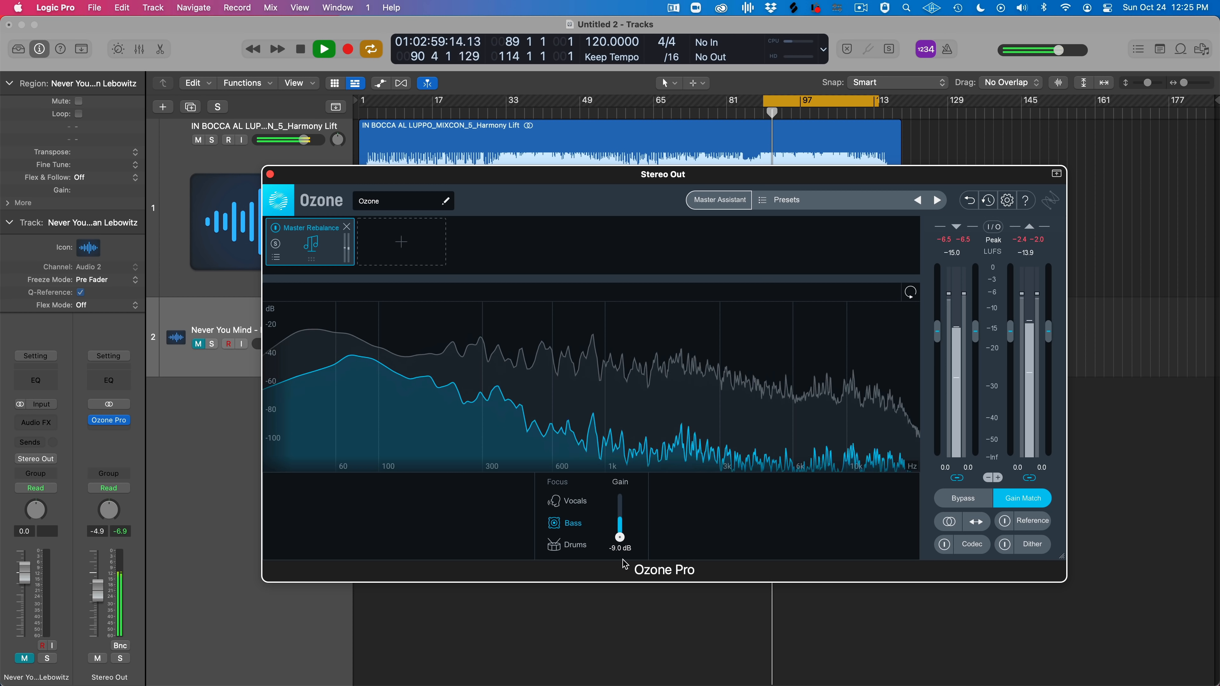
double_click(621, 538)
key(space)
Play the loop while trying the Drums gain at 9.0 dB and -9.0 dB, reset it to 0.0 dB, and stop
click(582, 543)
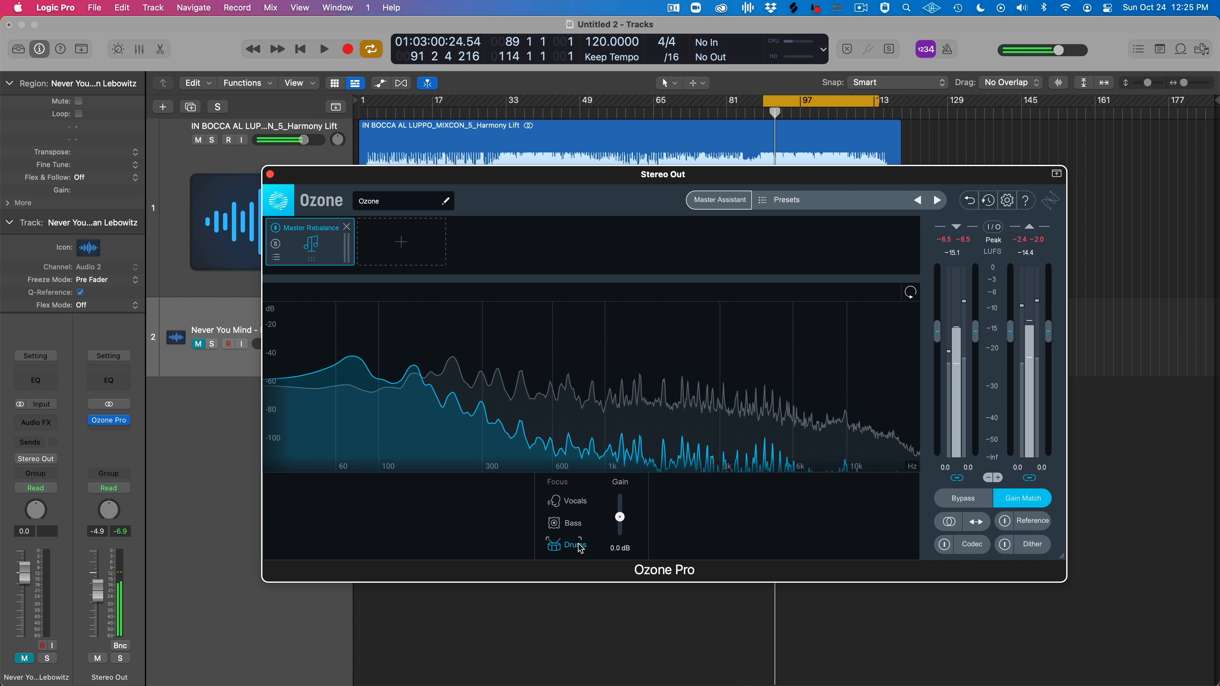
key(space)
drag(620, 524, 621, 508)
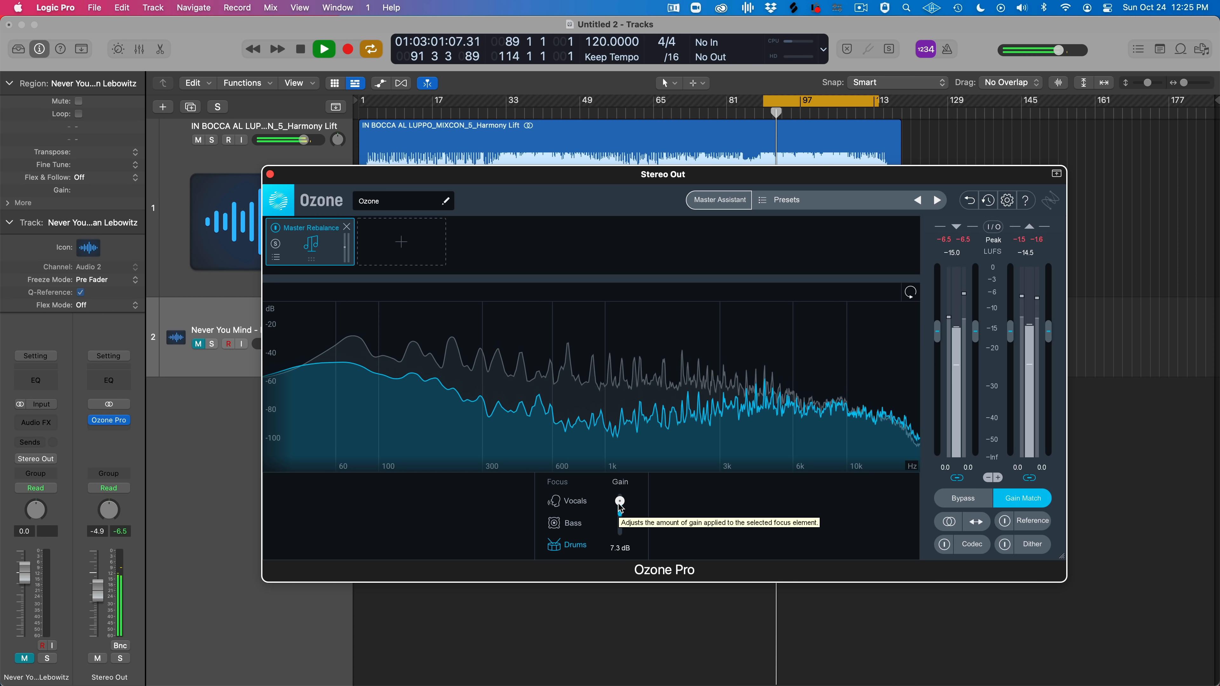
drag(620, 506, 621, 499)
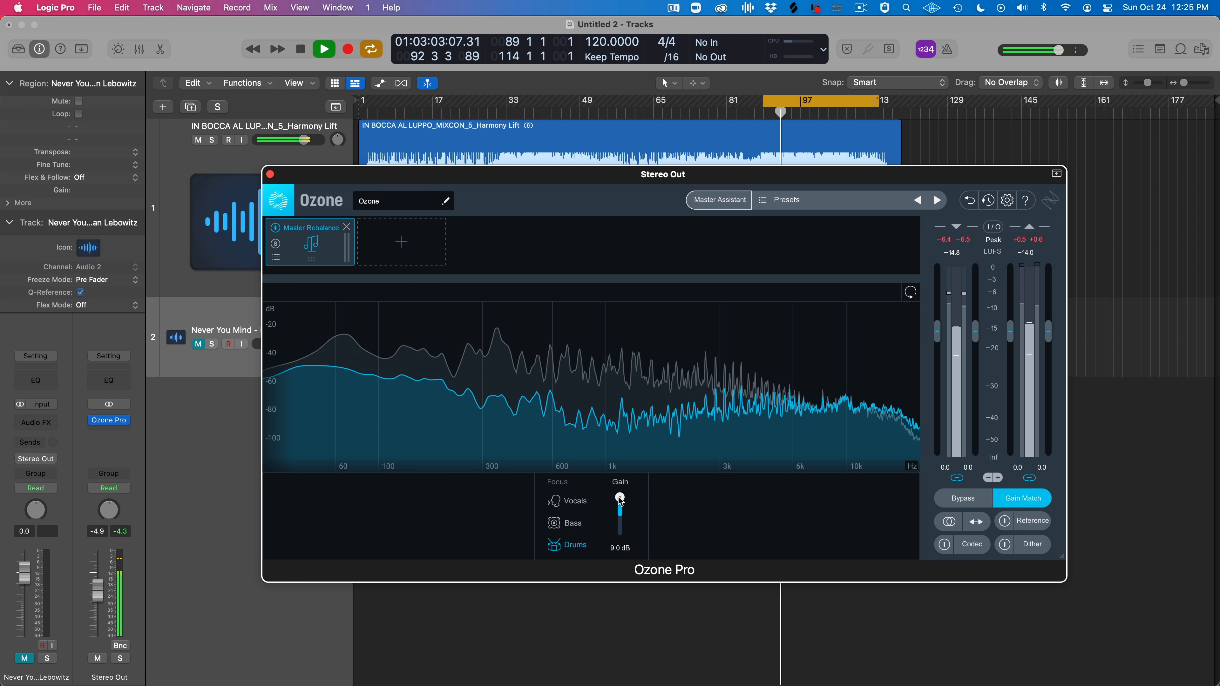
drag(620, 500, 621, 540)
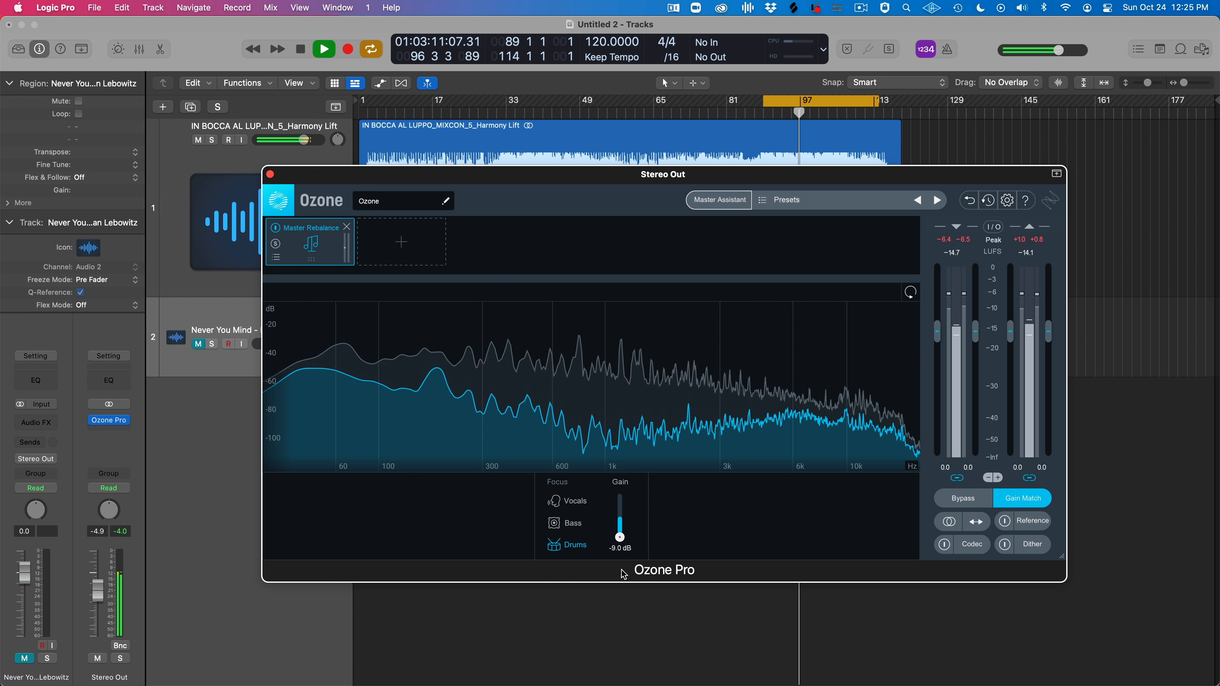
drag(620, 539, 620, 518)
key(space)
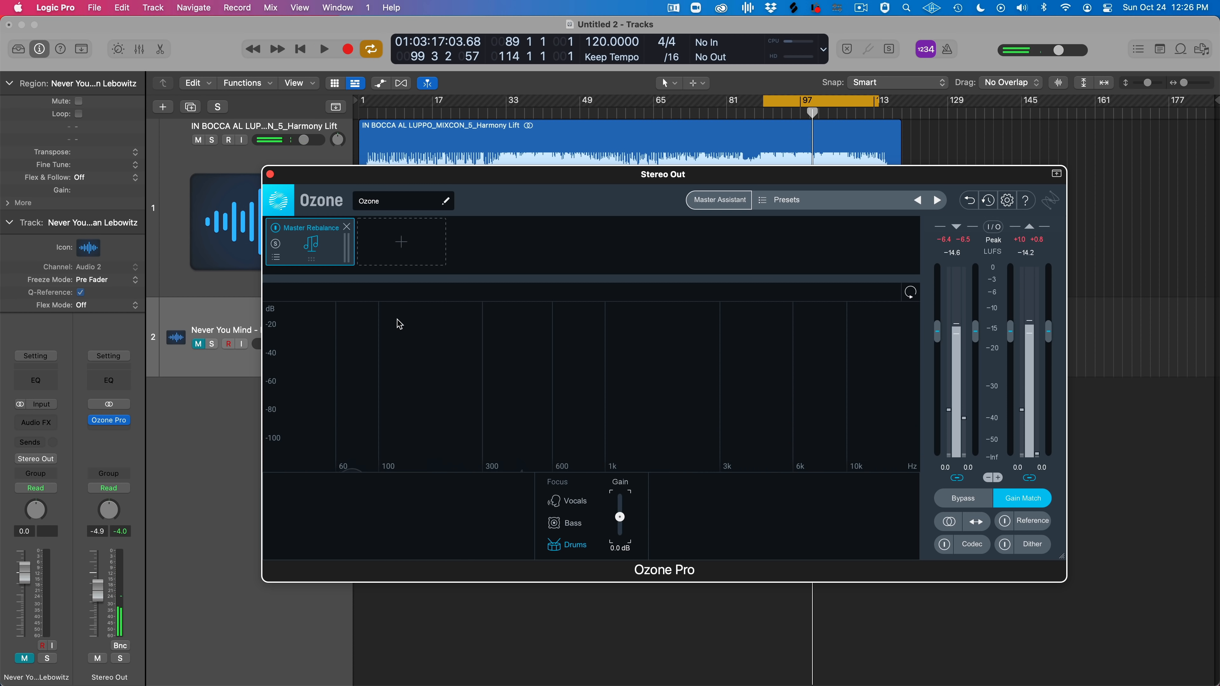
Replace the Master Rebalance module with Spectral Shaper and set its action region's lower cutoff to about 965 Hz
click(347, 231)
click(316, 255)
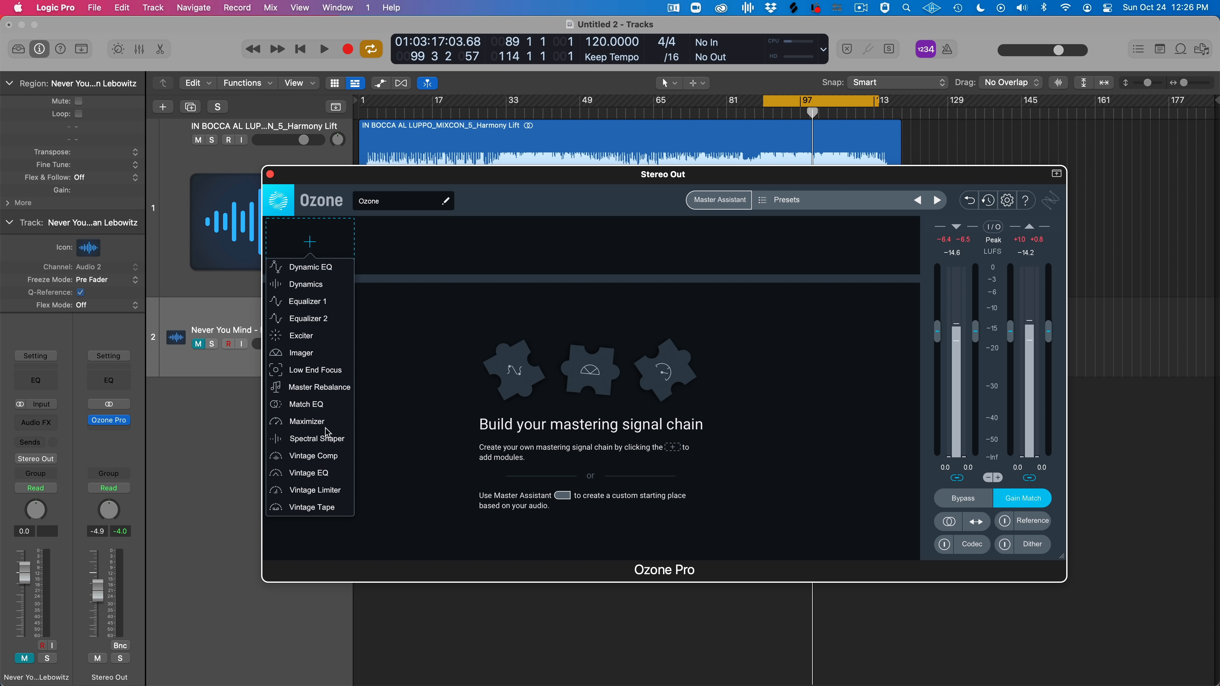
click(317, 438)
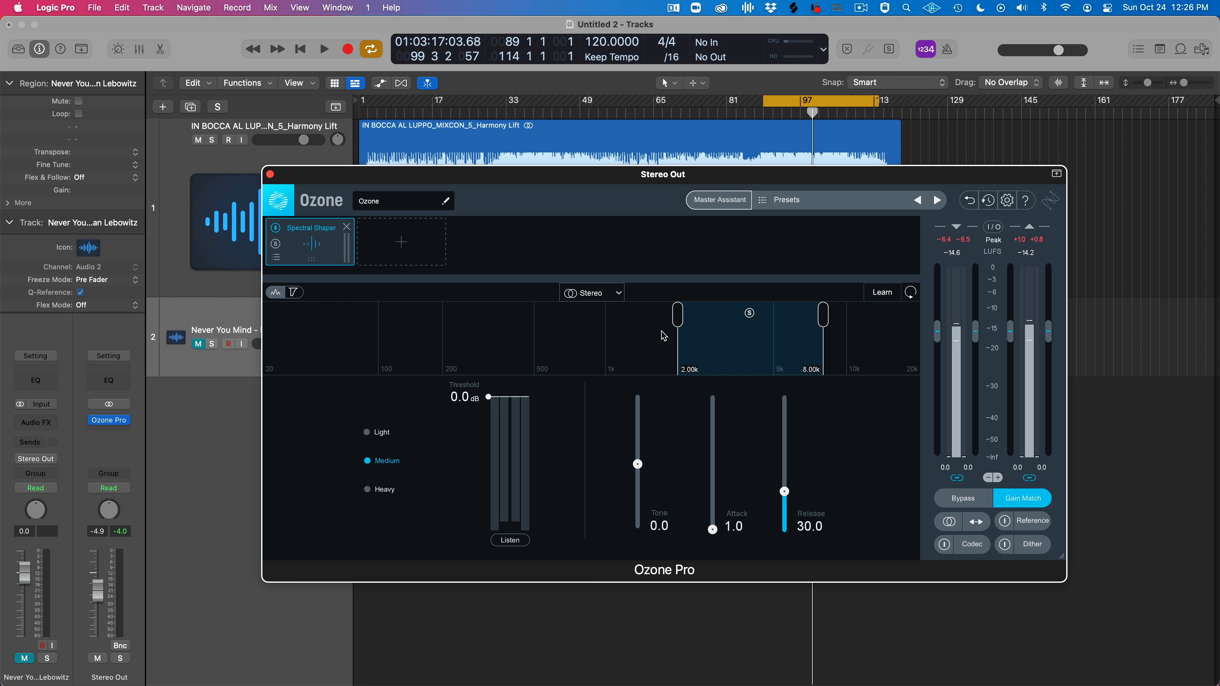
drag(676, 323, 362, 323)
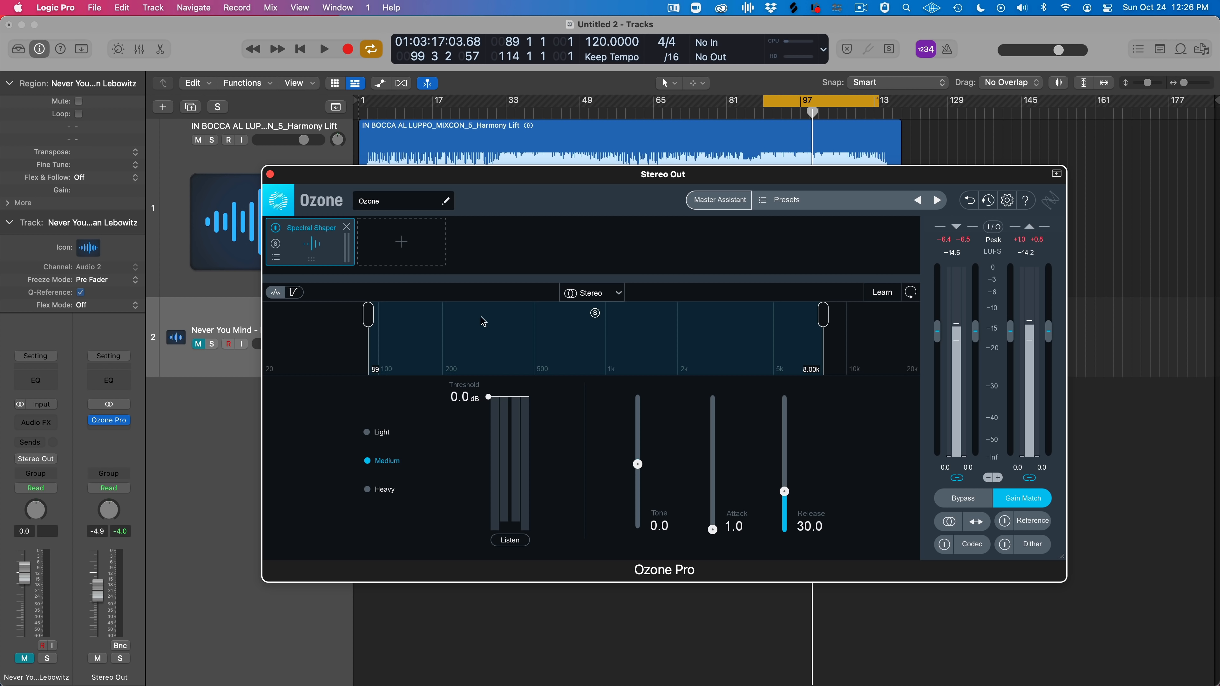
drag(370, 313, 603, 328)
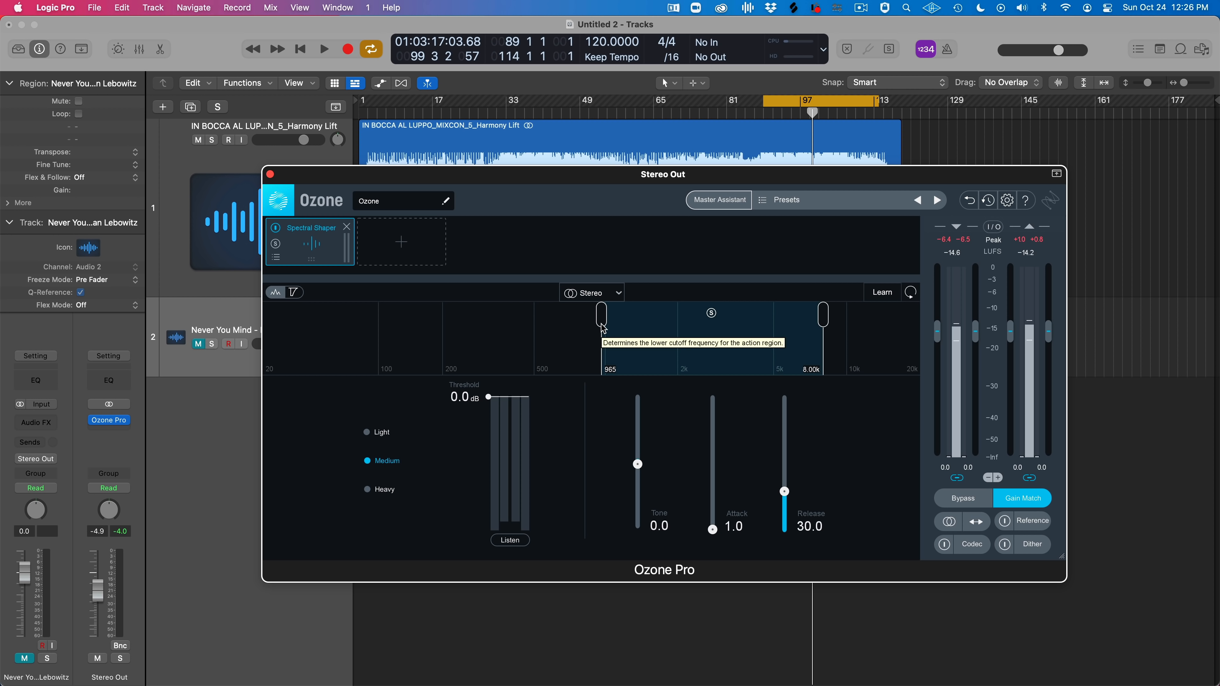
Set Spectral Shaper to Light with a threshold of about -11.1 dB and shift its action region to about 1.07–8.91 kHz
click(376, 436)
click(376, 465)
click(376, 488)
click(379, 435)
drag(488, 398, 488, 445)
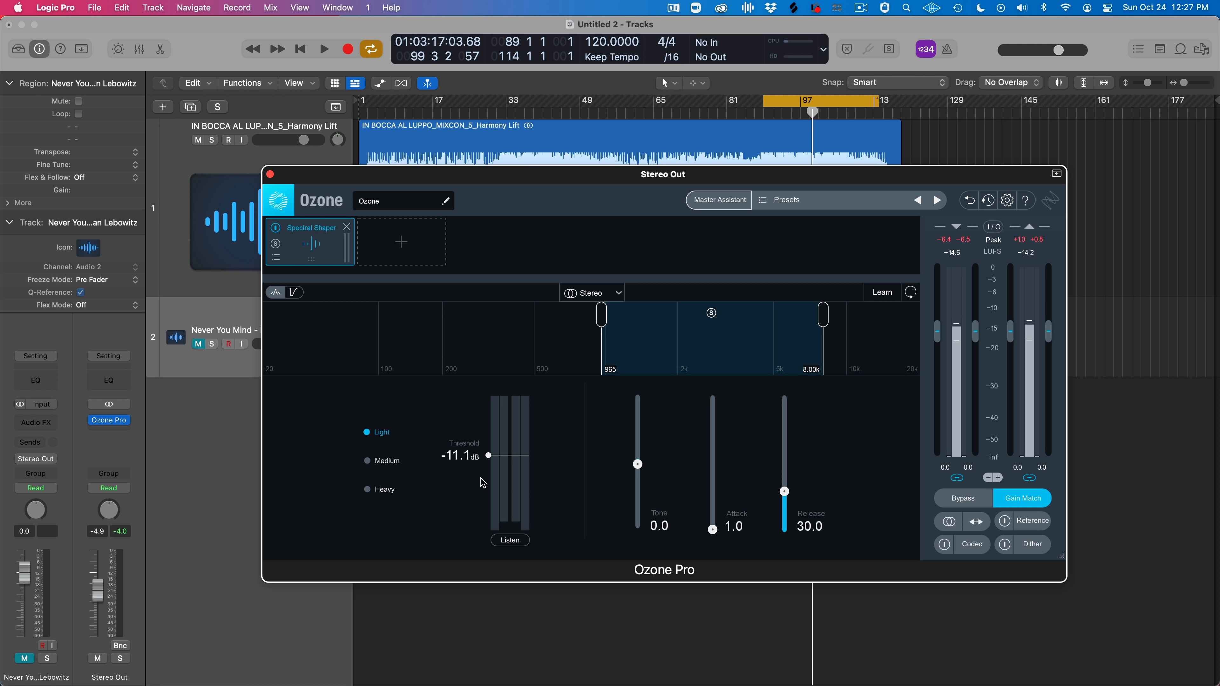
drag(660, 374, 674, 374)
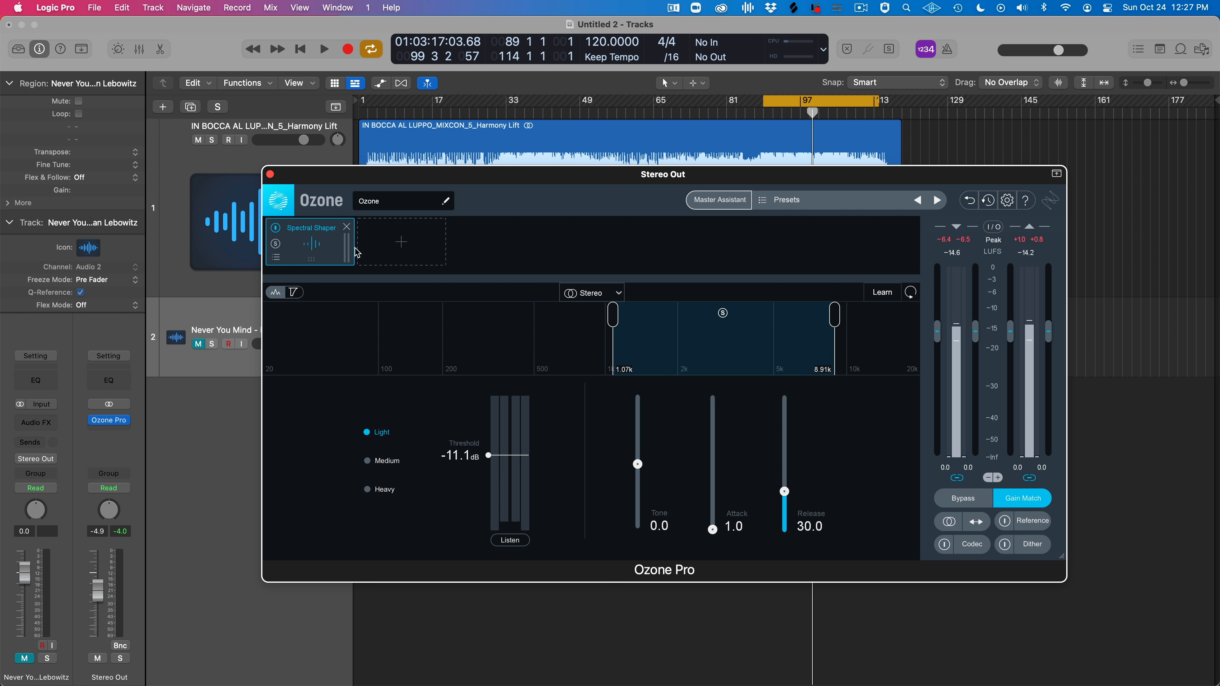
Add a Channel EQ to the IN BOCCA AL LUPPO track and move its 2500 Hz band to about 5750 Hz at +4.6 dB
click(172, 162)
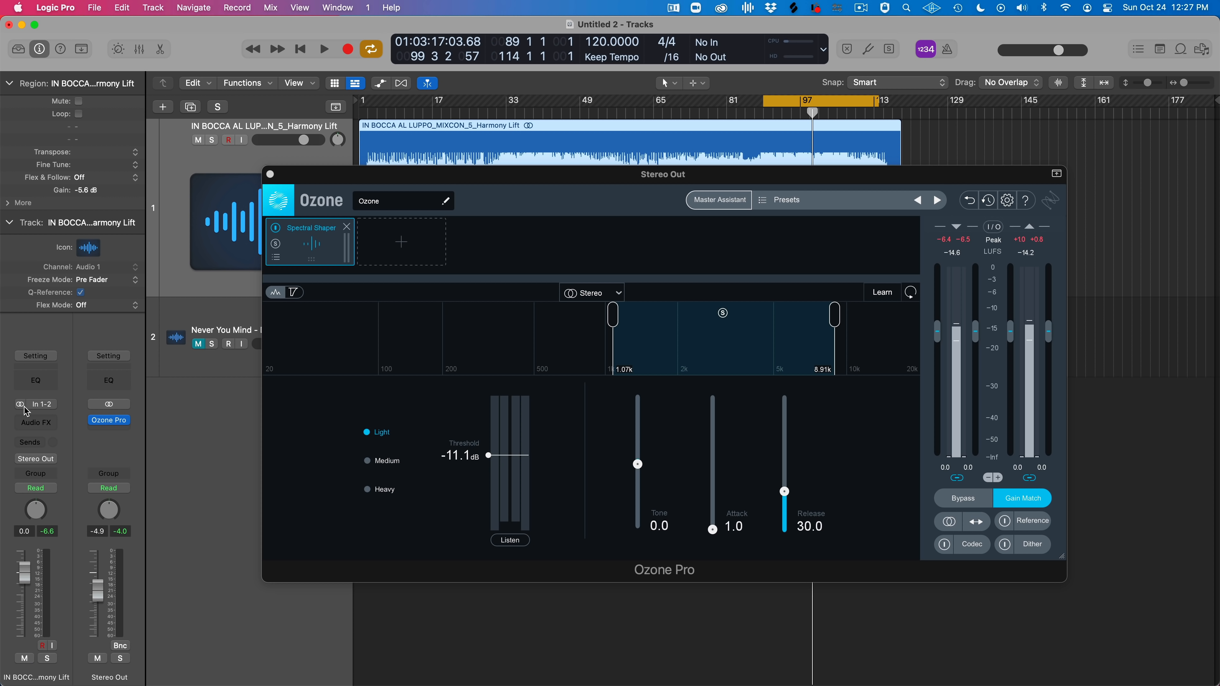
click(34, 377)
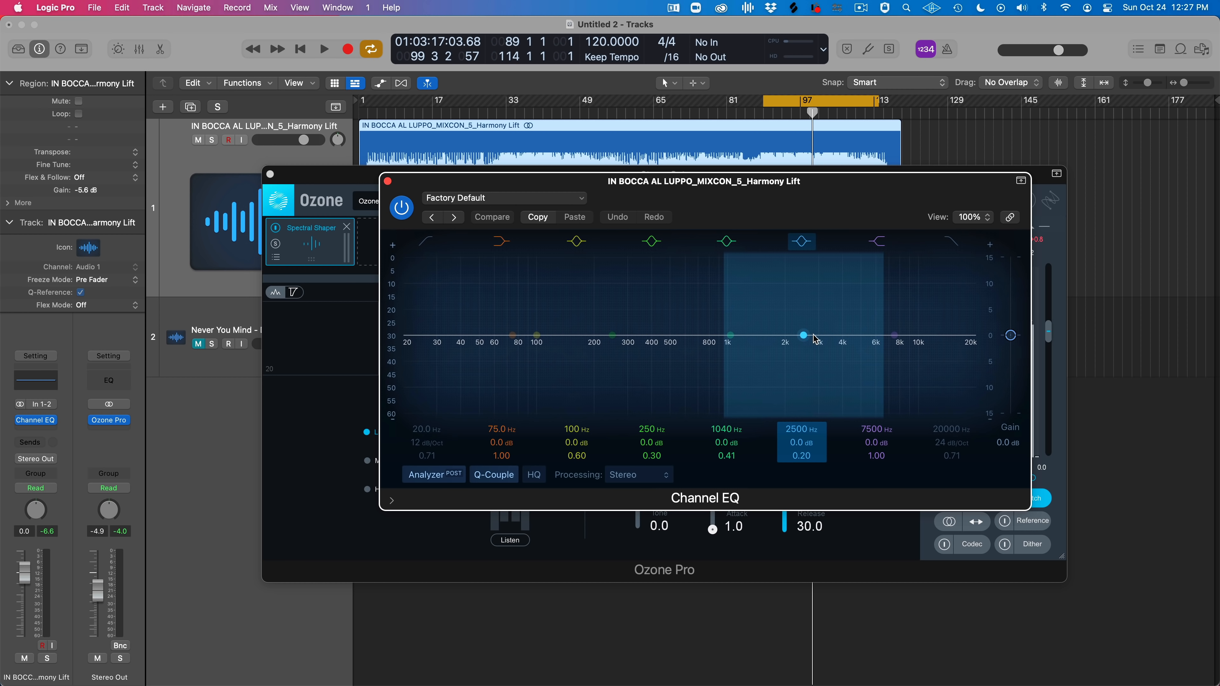
drag(803, 335, 876, 309)
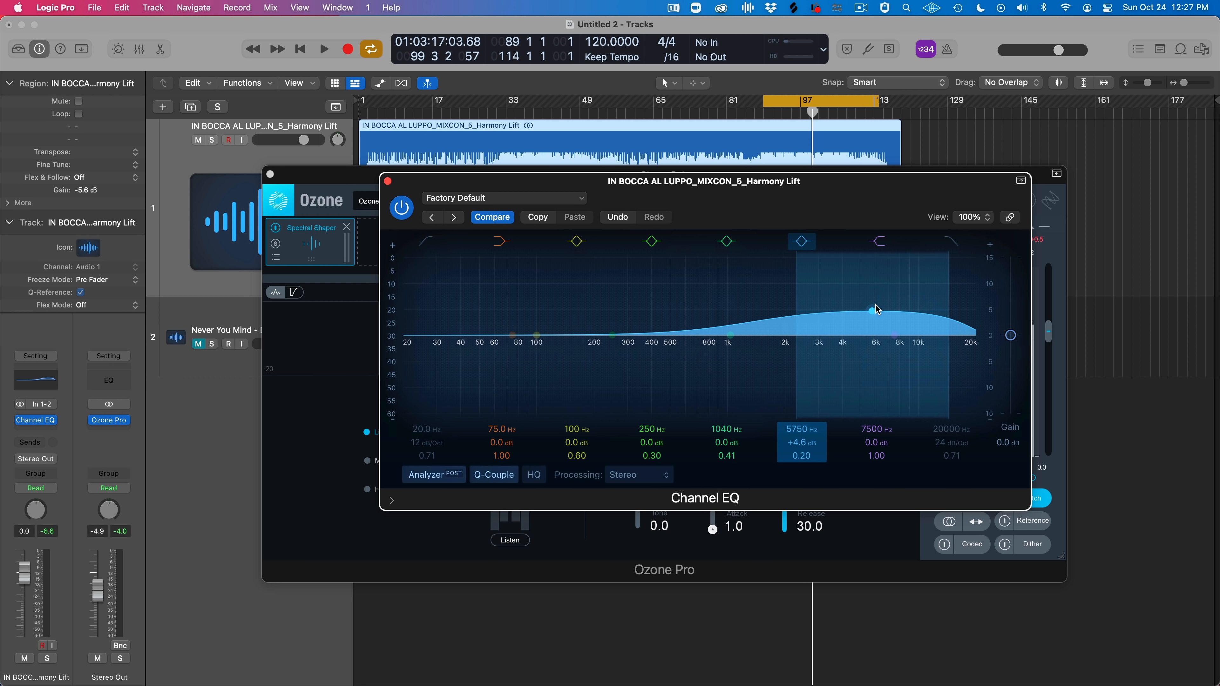
Raise the Channel EQ's high band to +8.8 dB at 7000 Hz during playback and close the EQ
key(space)
drag(872, 311, 872, 289)
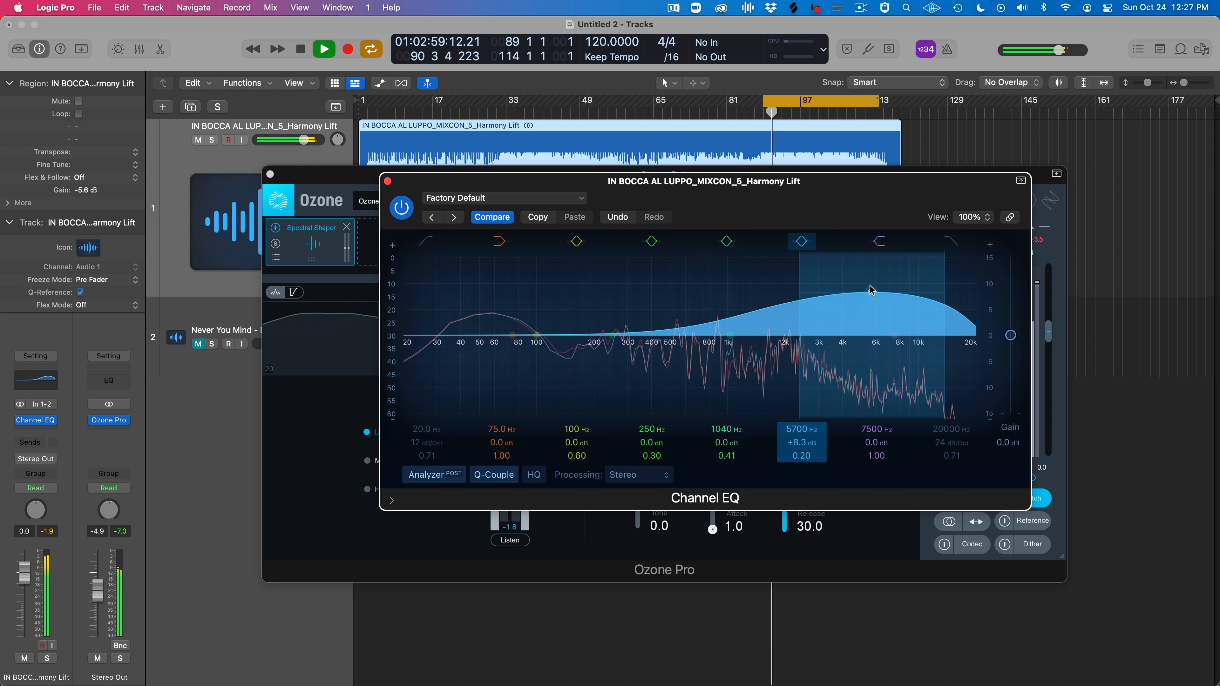
drag(872, 290, 888, 287)
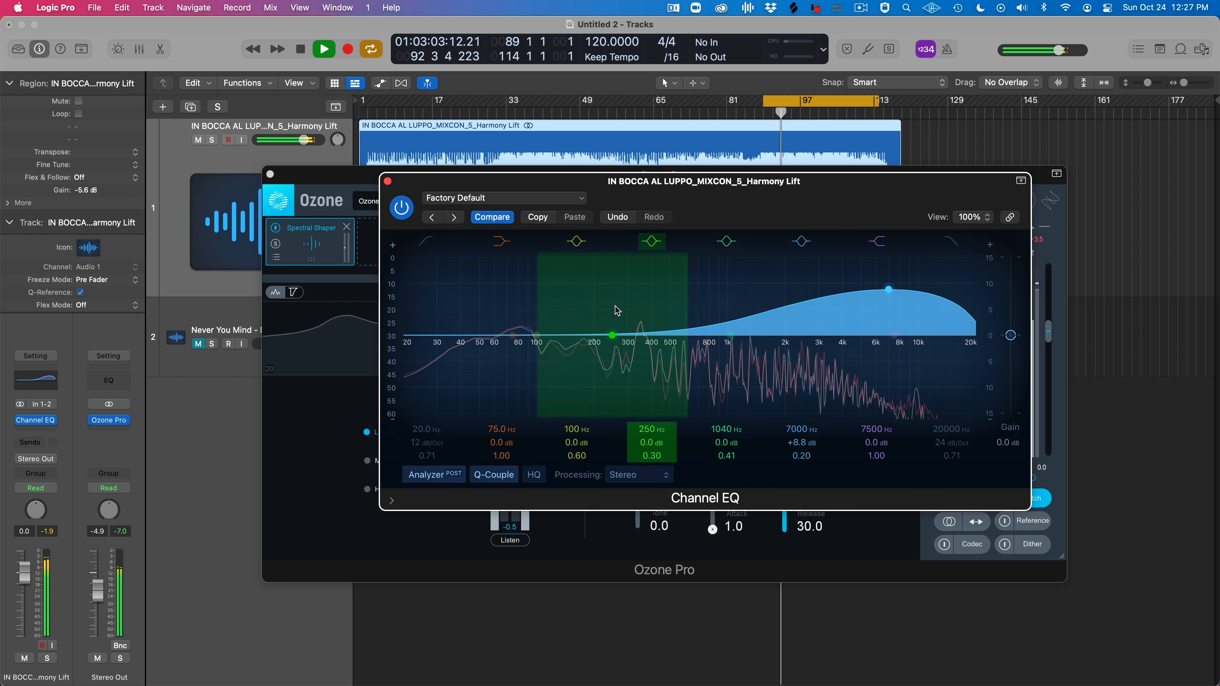
click(388, 182)
key(space)
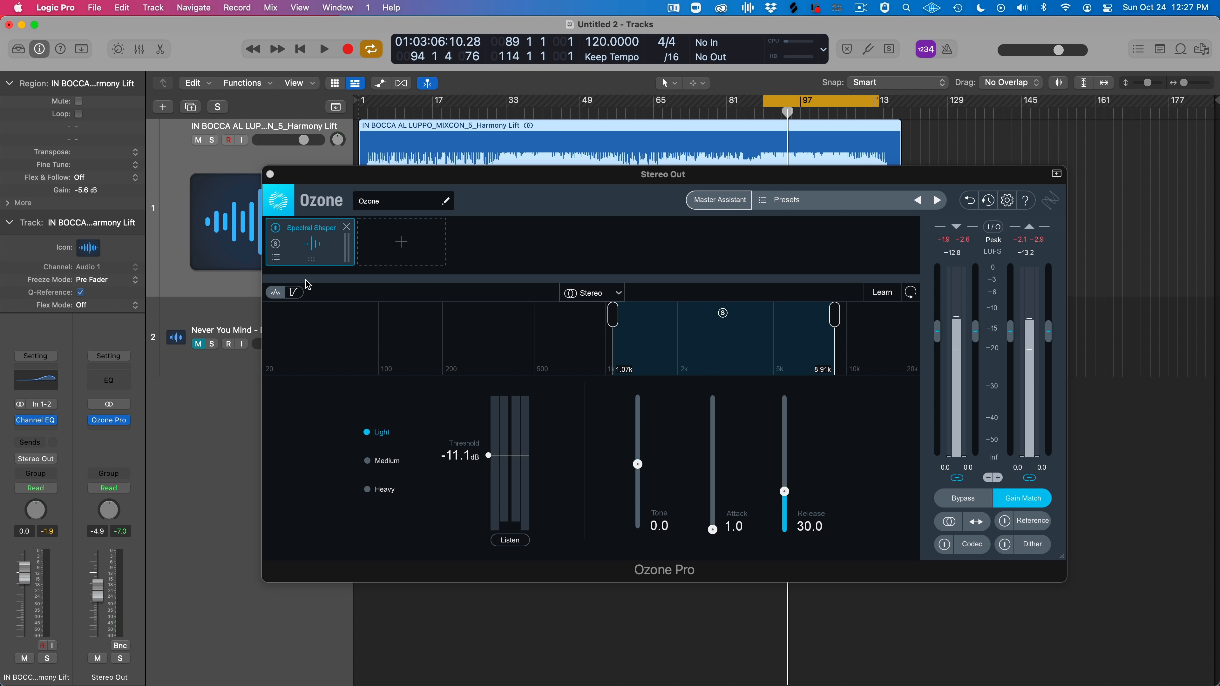
Audition the Spectral Shaper and shift its frequency range up to 1.74k–14.4k Hz
key(space)
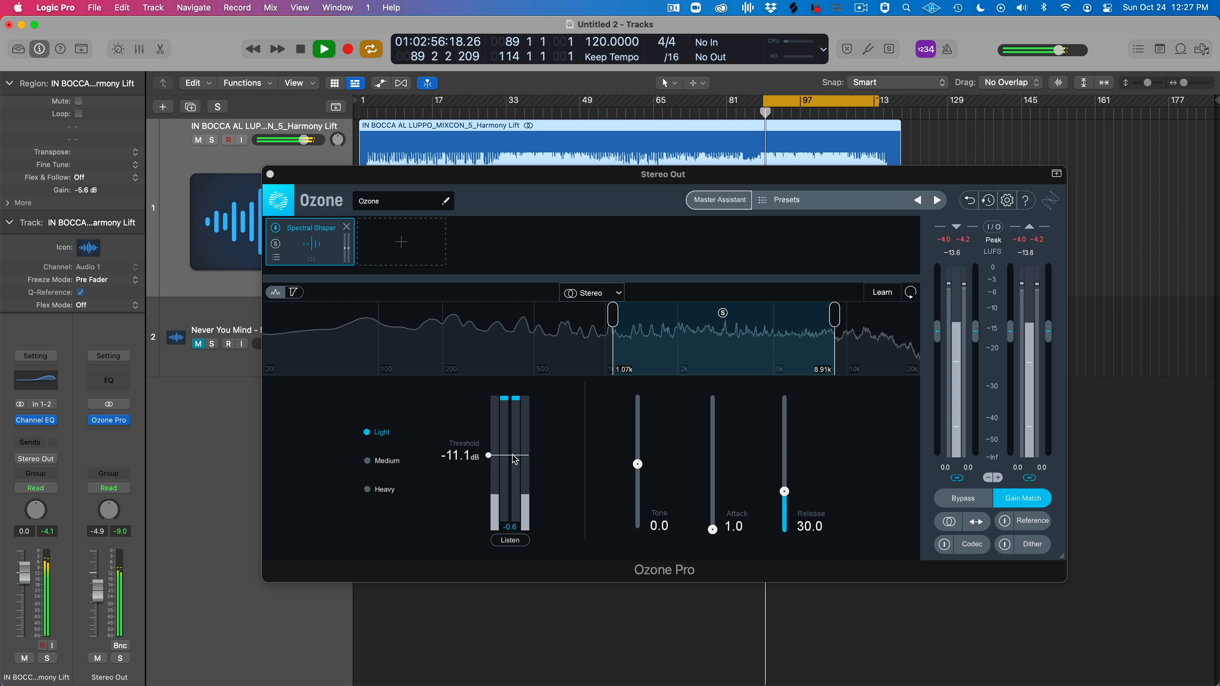
key(space)
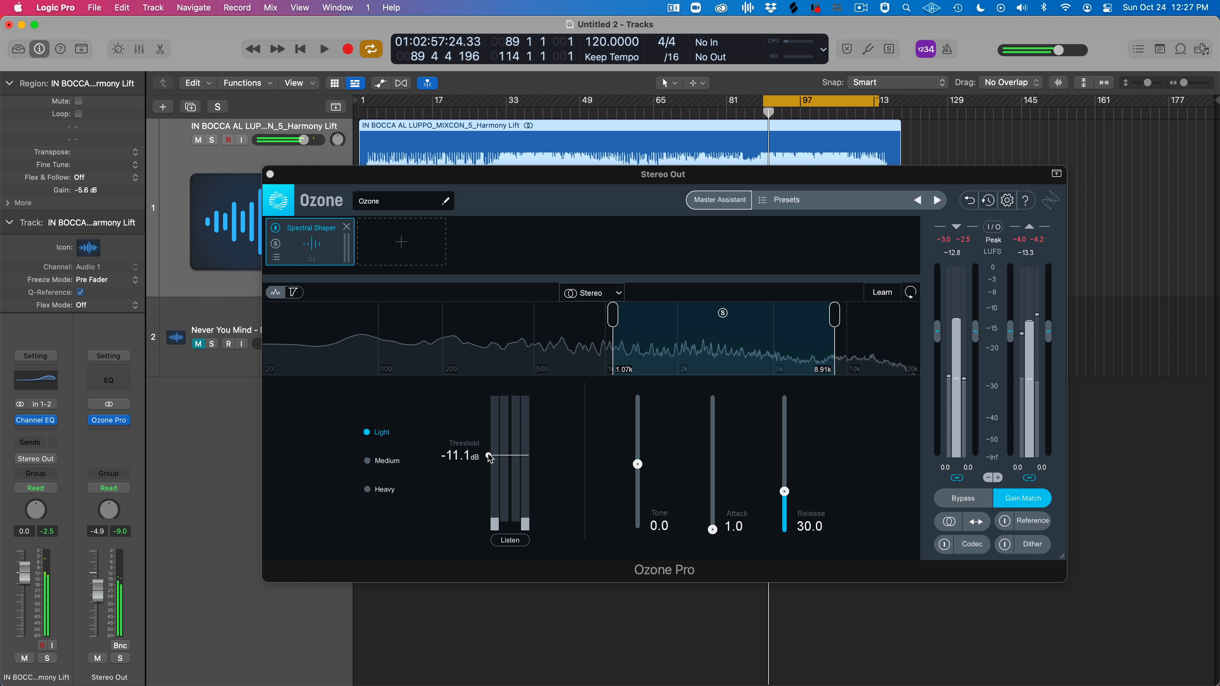
click(660, 361)
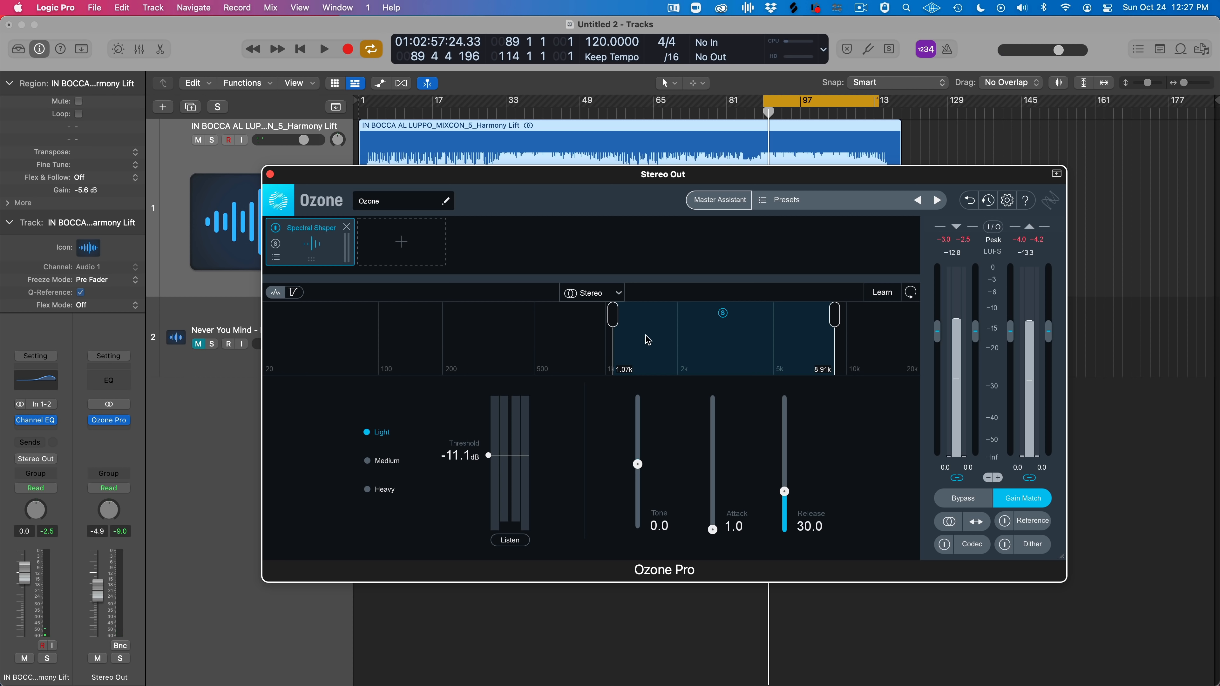
key(space)
drag(647, 340, 698, 339)
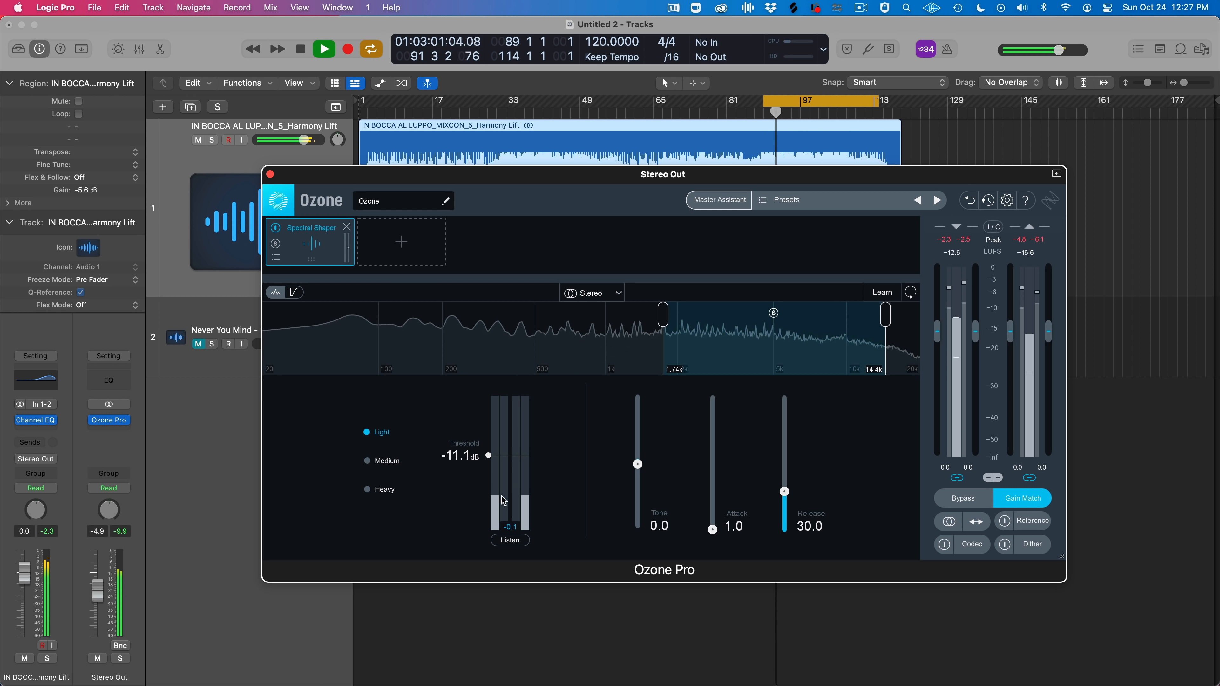
key(space)
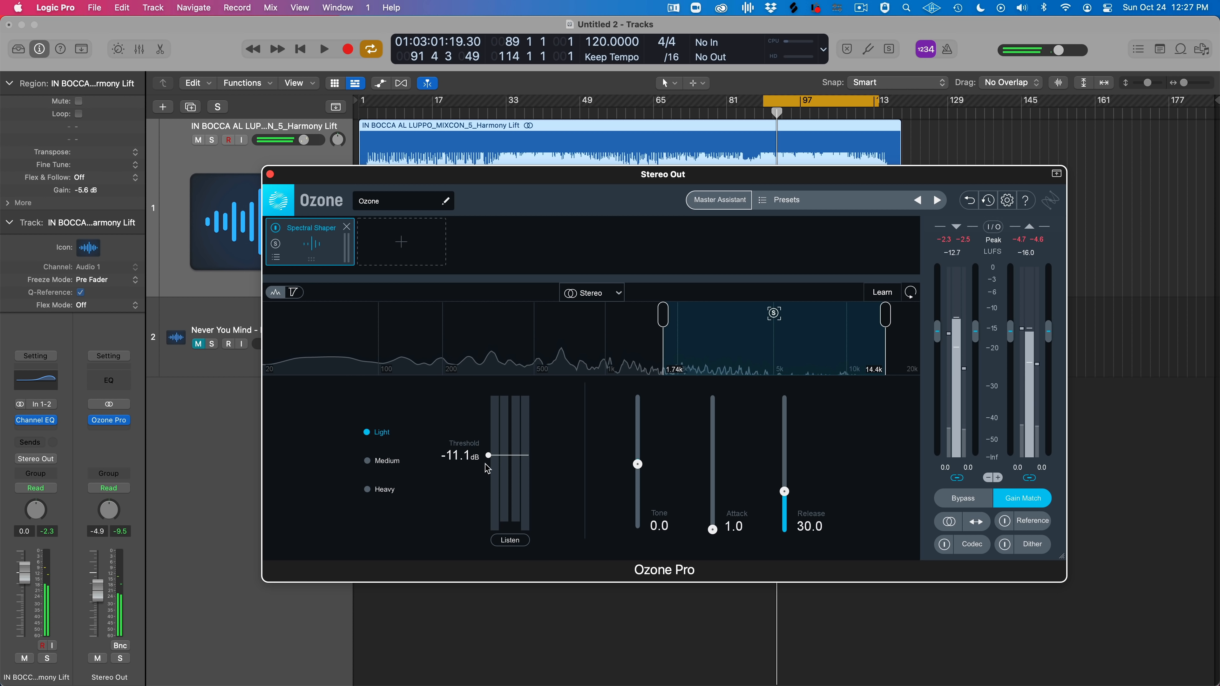
Lower the Spectral Shaper's threshold to -22.5 dB during playback, trying the Medium and Heavy modes before returning to Light
key(space)
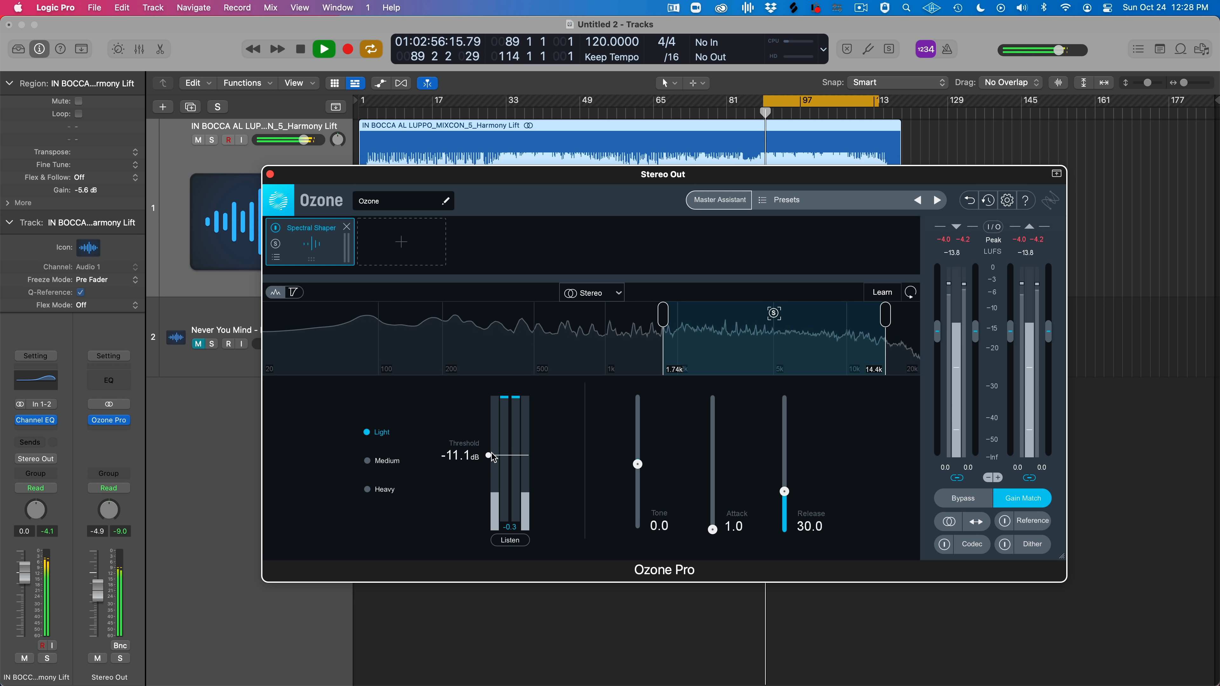
drag(490, 456, 488, 487)
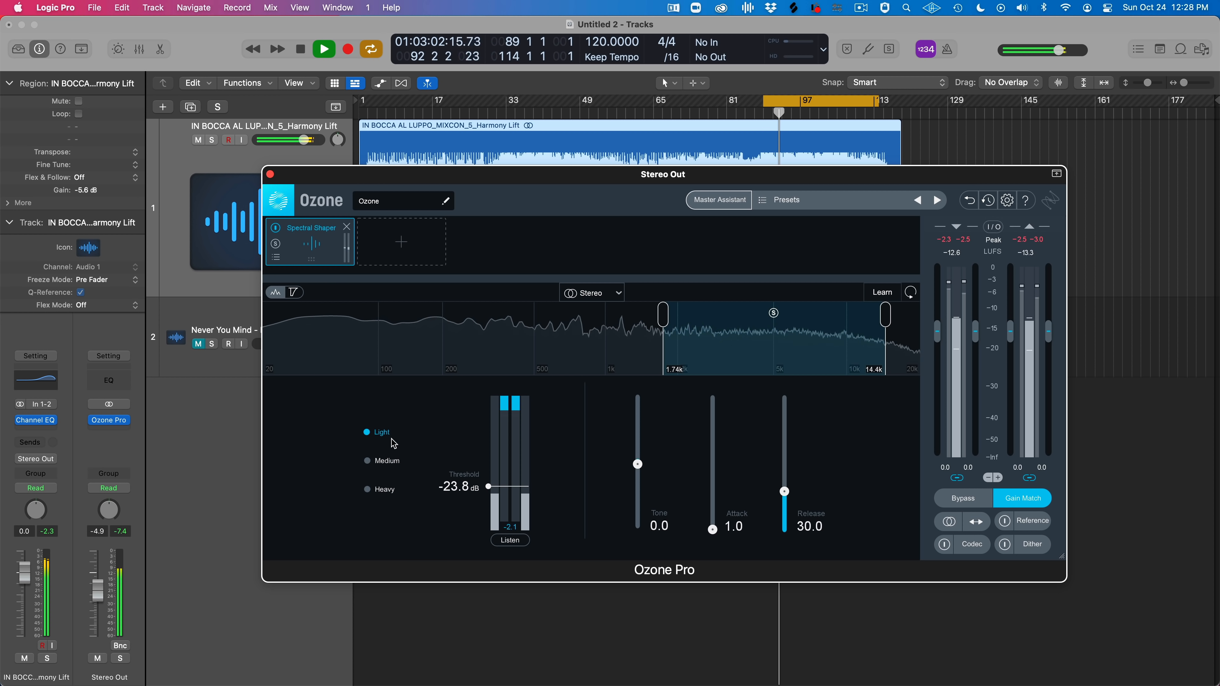
click(382, 461)
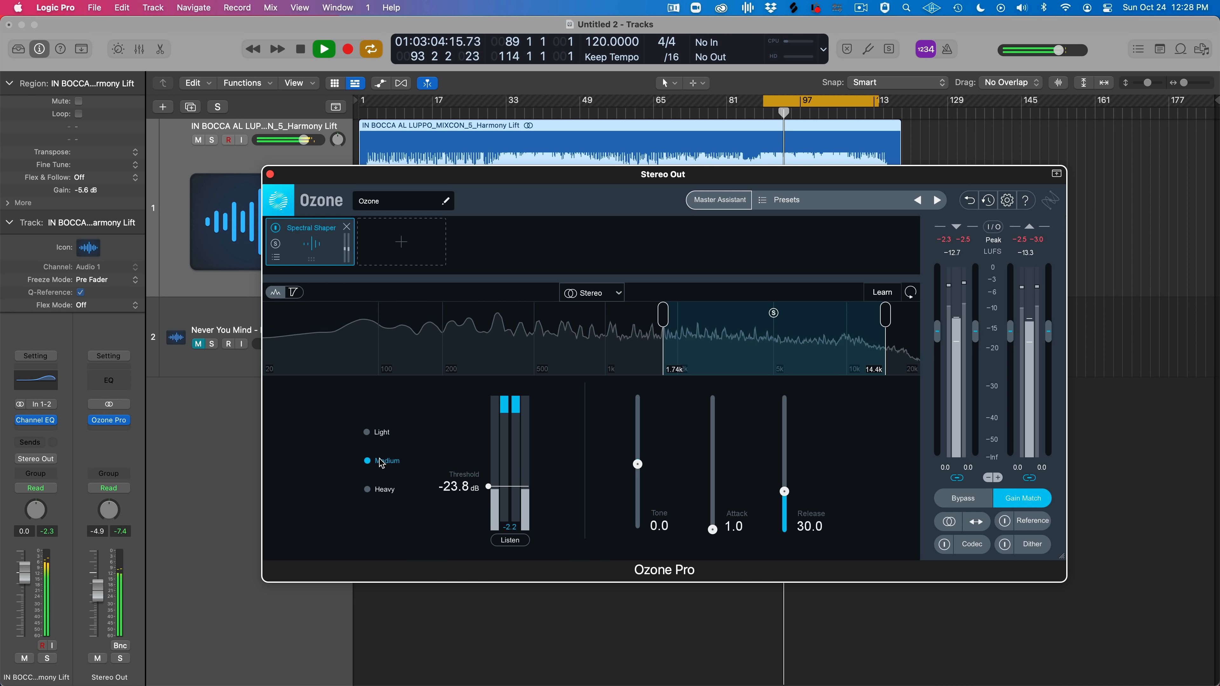
click(379, 489)
click(369, 432)
drag(490, 489, 490, 487)
key(space)
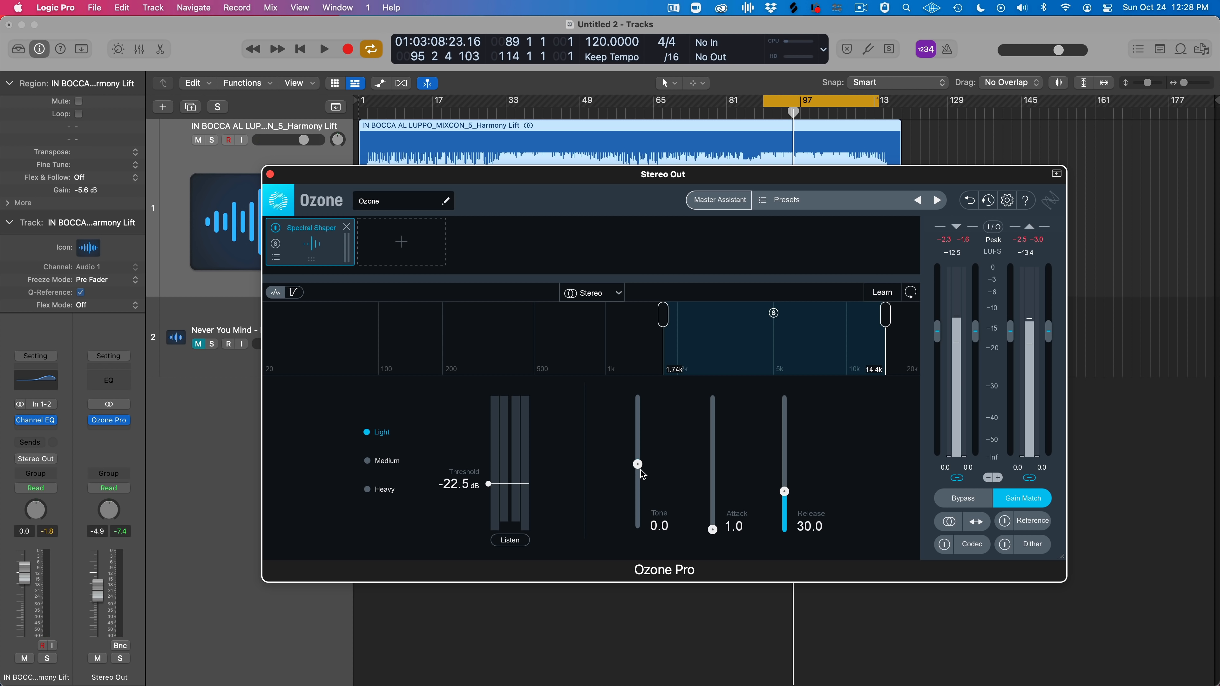
Set the Spectral Shaper's Tone to -38.5 in Stereo and move its frequency range down to 37–308 Hz
drag(638, 463, 637, 490)
click(604, 293)
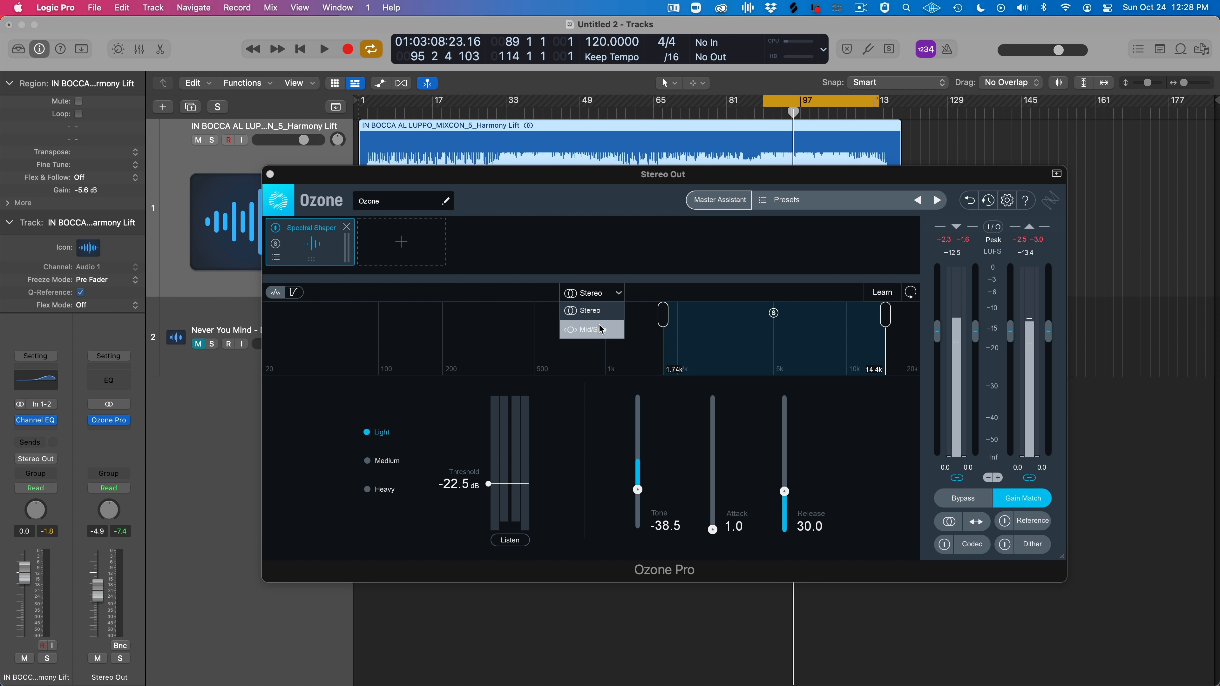
click(602, 311)
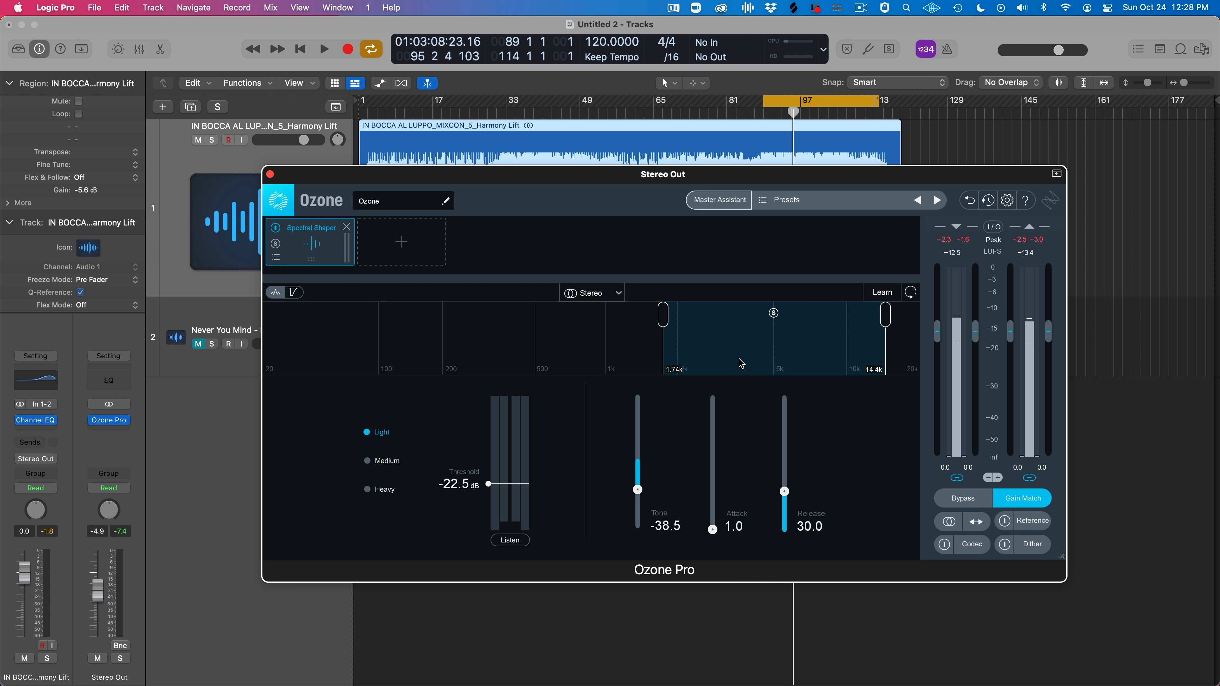
drag(722, 354, 412, 355)
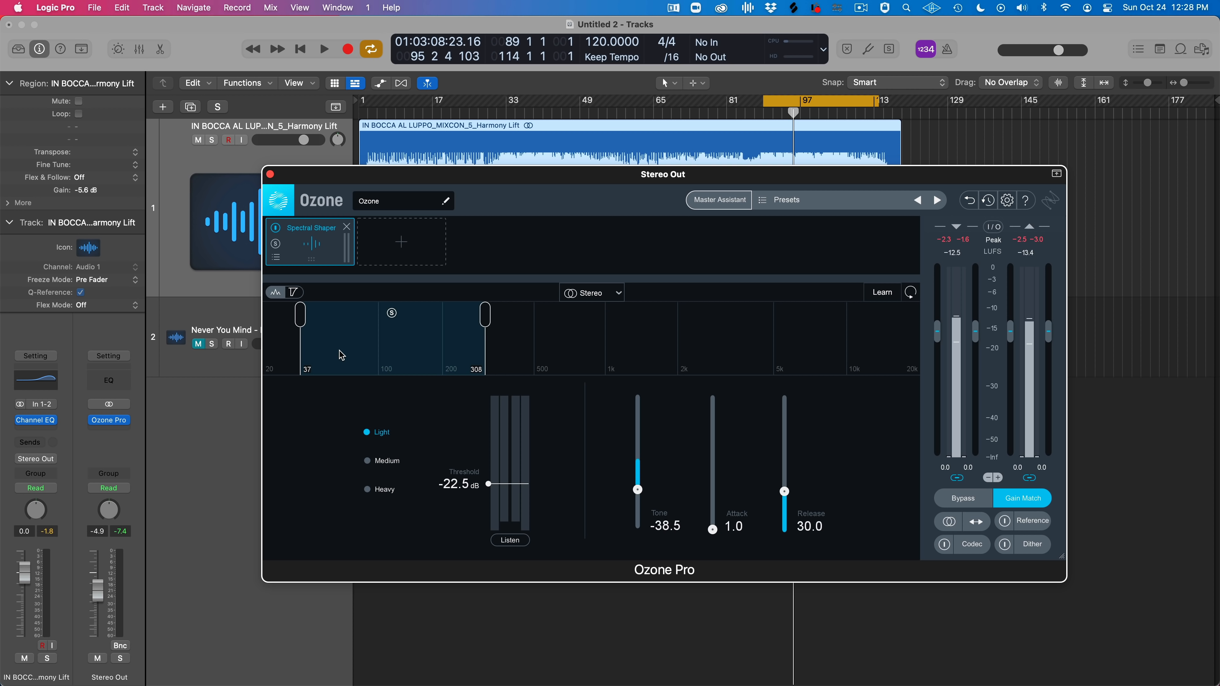
Replace the Spectral Shaper in the signal chain with a Vintage Limiter followed by a Maximizer
click(346, 227)
click(331, 236)
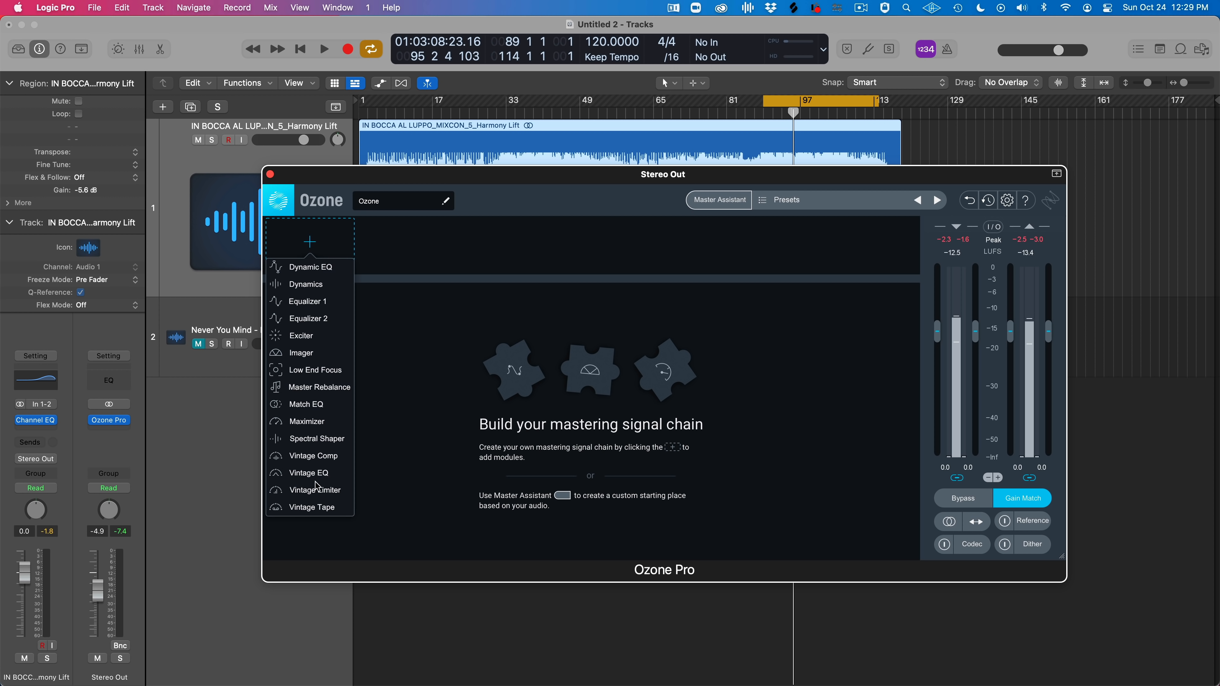
click(321, 495)
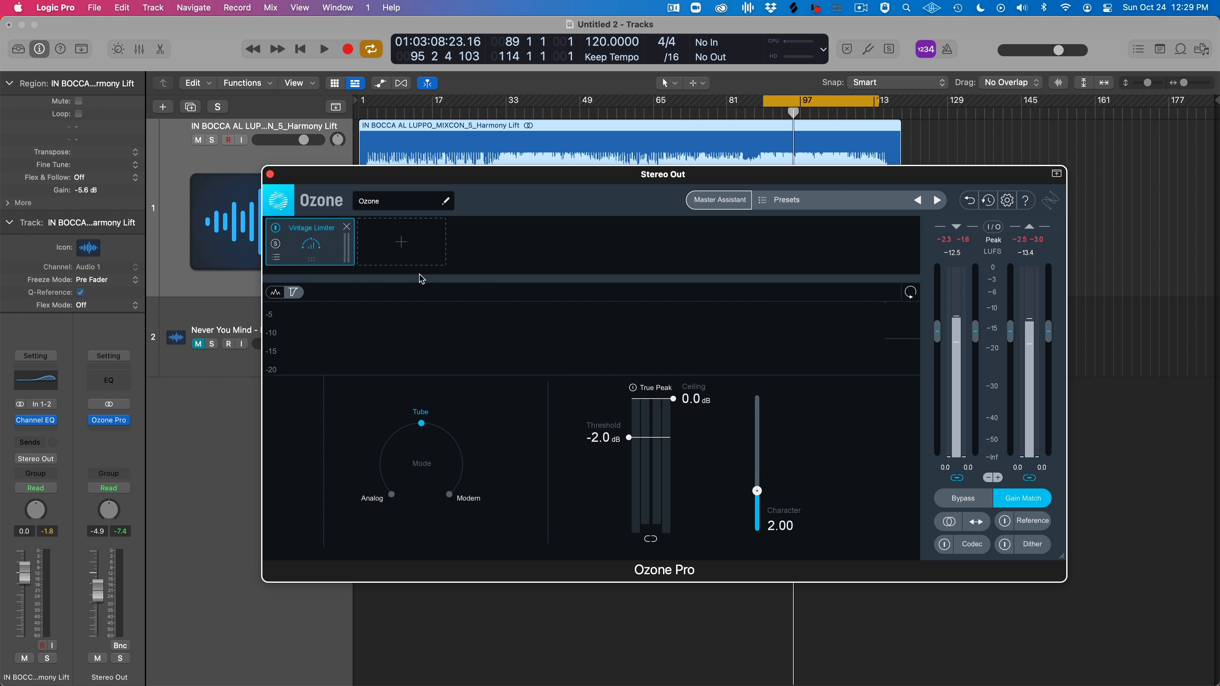
click(397, 236)
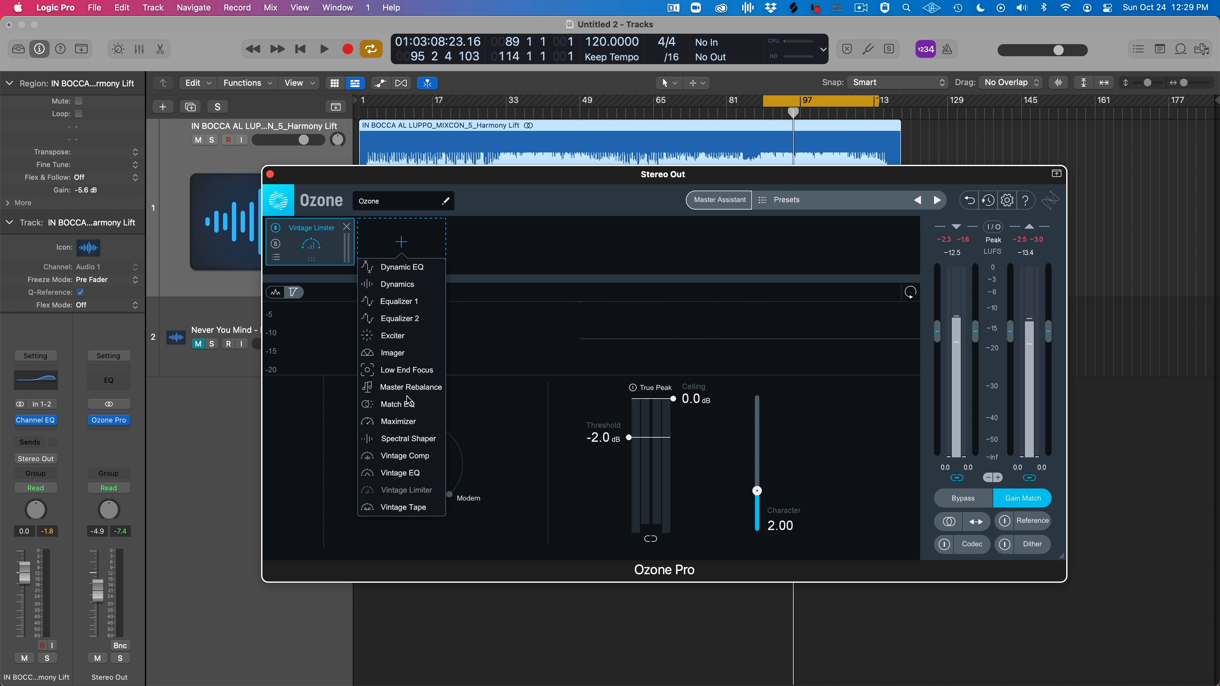
click(403, 422)
Switch the Vintage Limiter to Analog mode, lower the Maximizer's ceiling slightly, and return to the Vintage Limiter
click(314, 244)
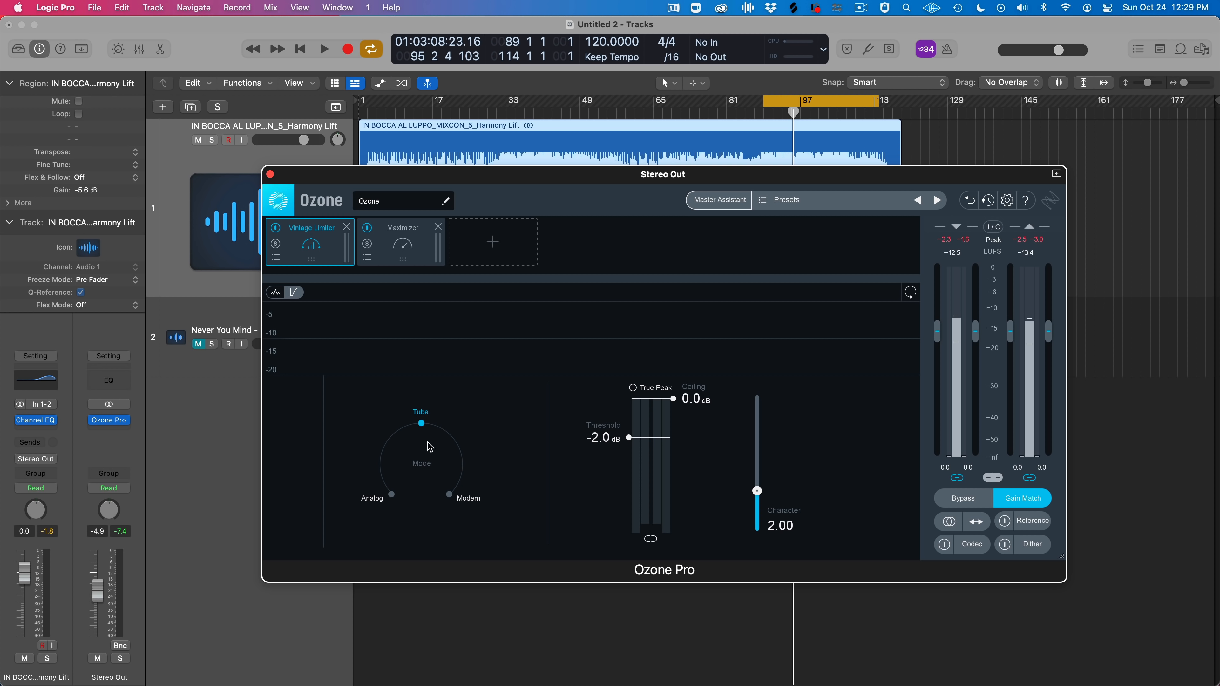
click(392, 495)
click(409, 245)
drag(503, 403, 503, 412)
click(330, 260)
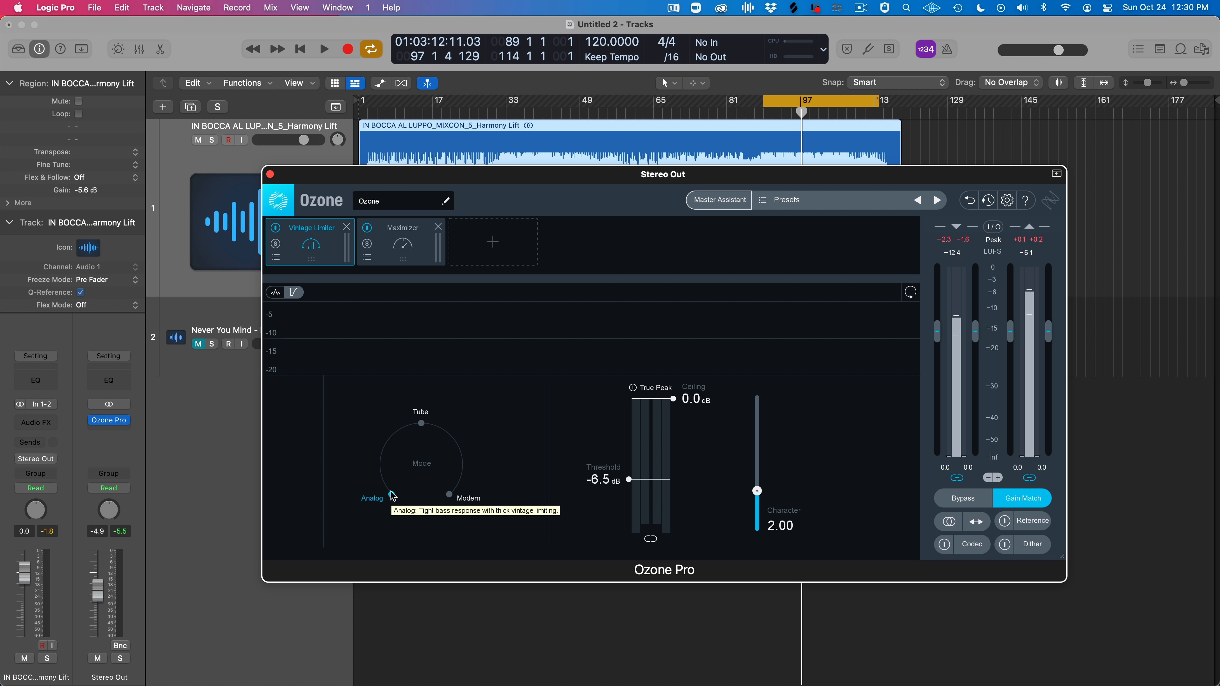
Set the Vintage Limiter's threshold to -9.5 dB during playback, choose Modern mode after trying Tube, and enable True Peak
key(space)
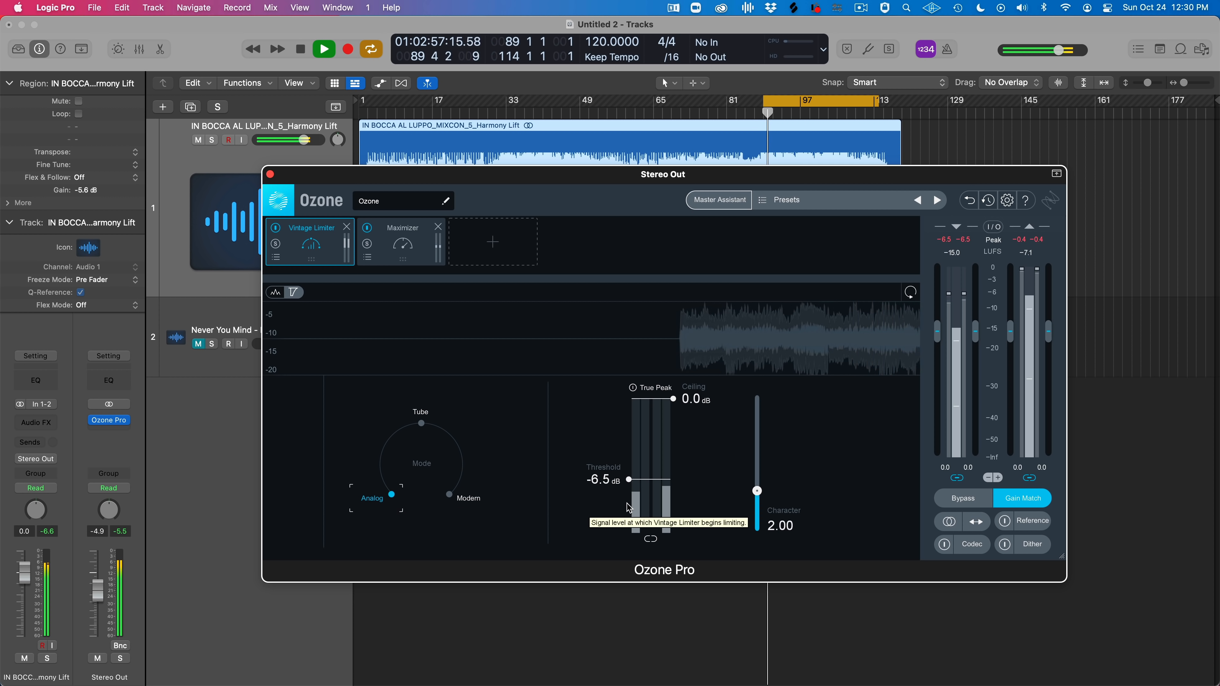
drag(632, 482, 632, 500)
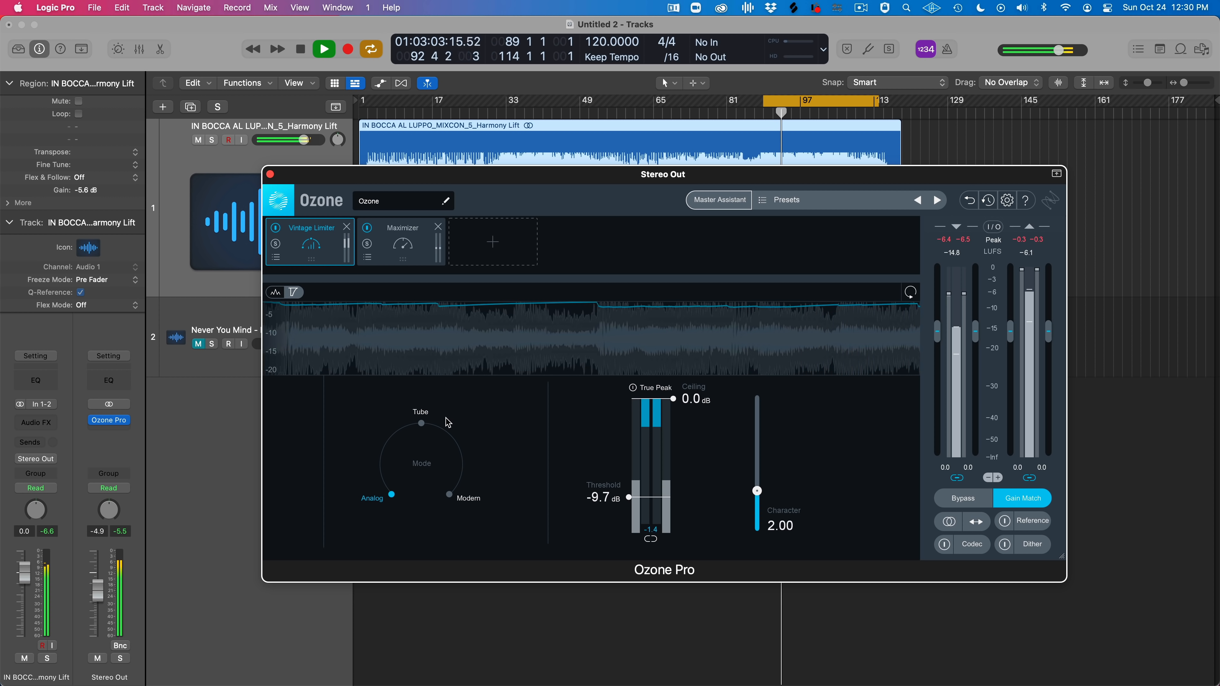
click(421, 423)
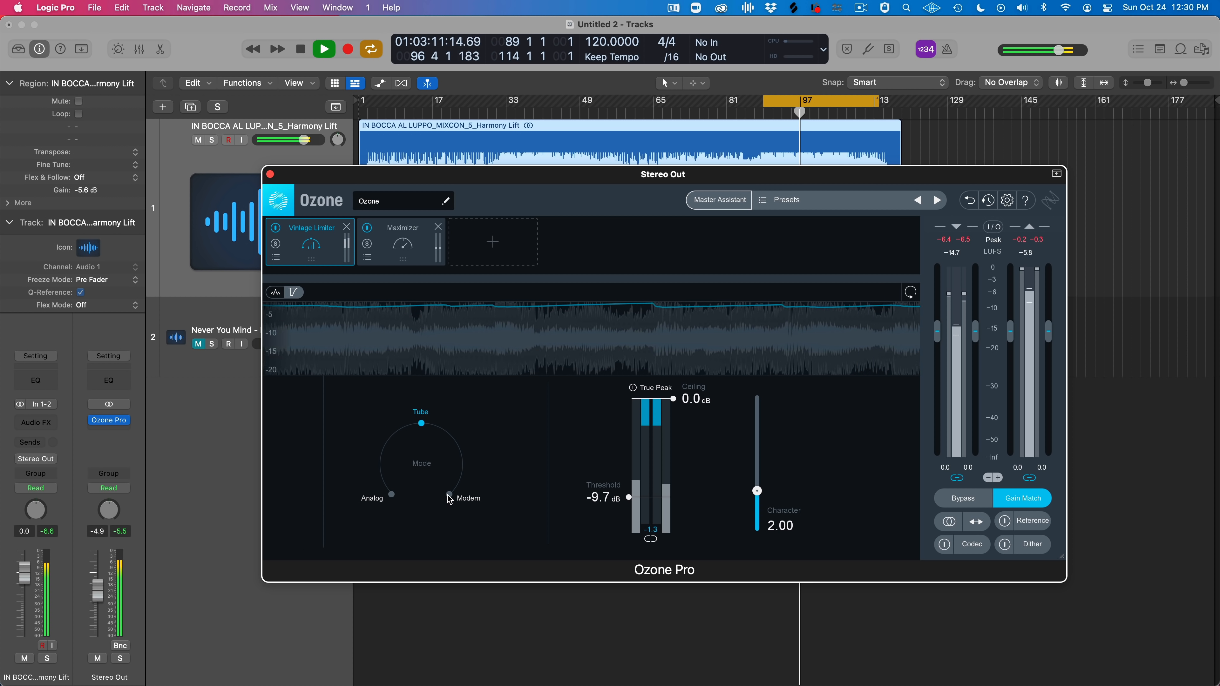
click(450, 495)
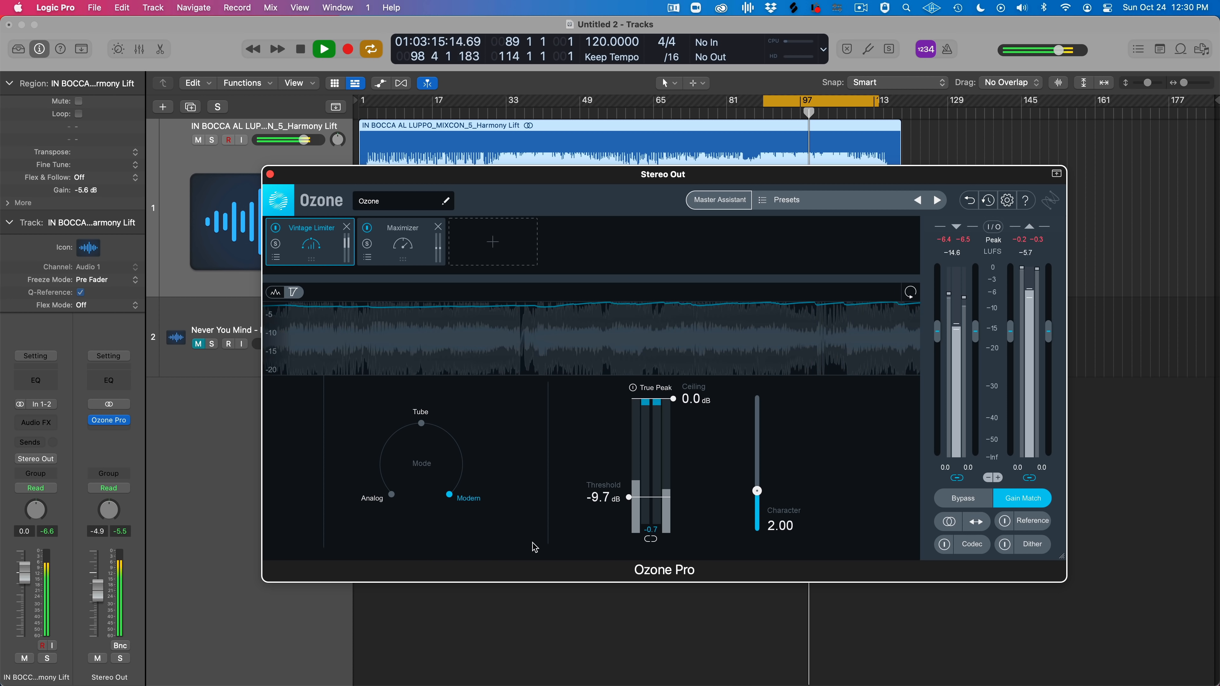
drag(630, 500, 631, 498)
key(space)
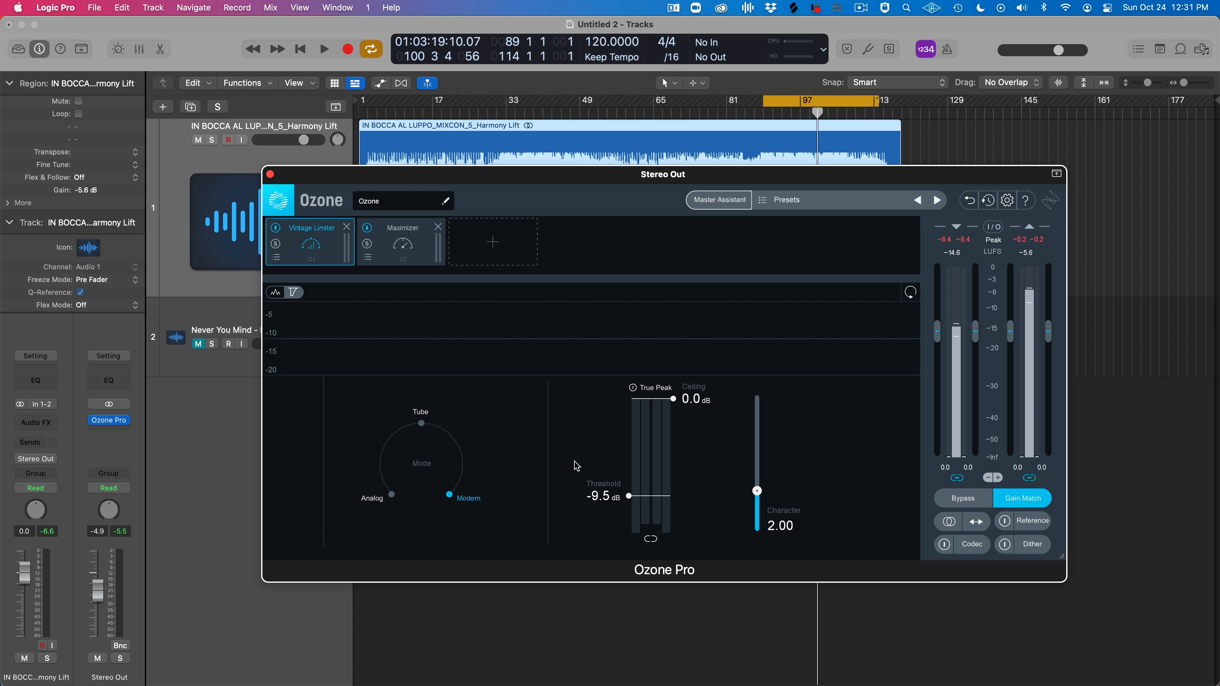
click(659, 388)
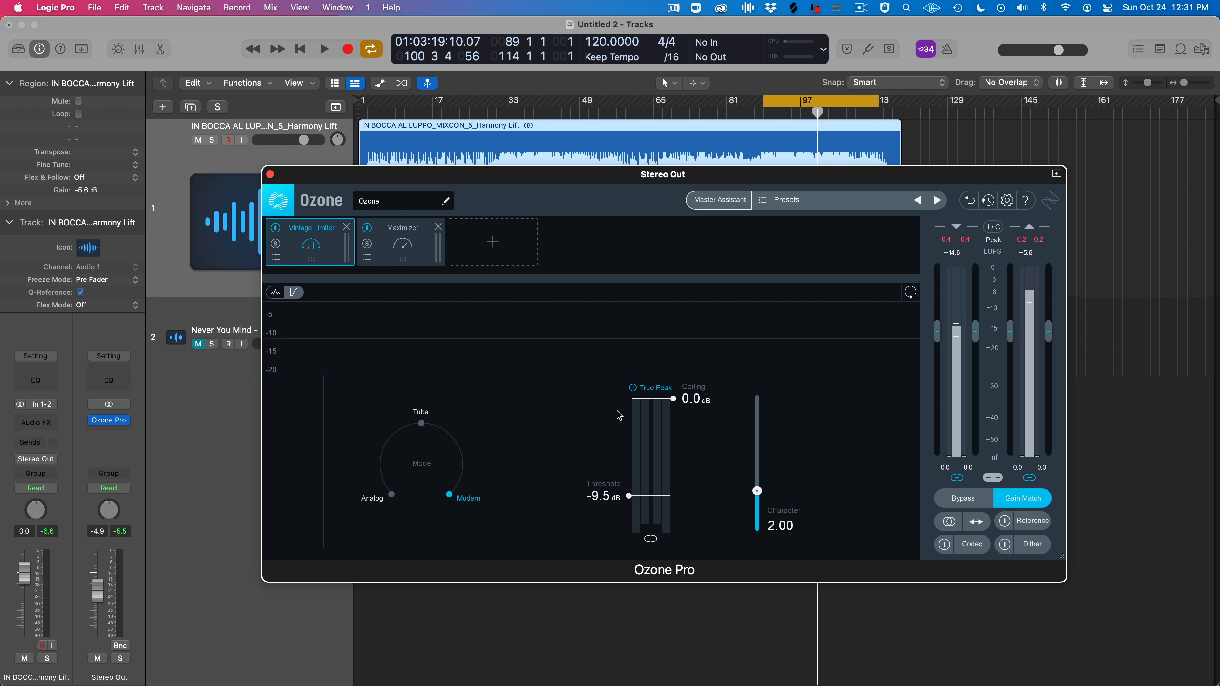
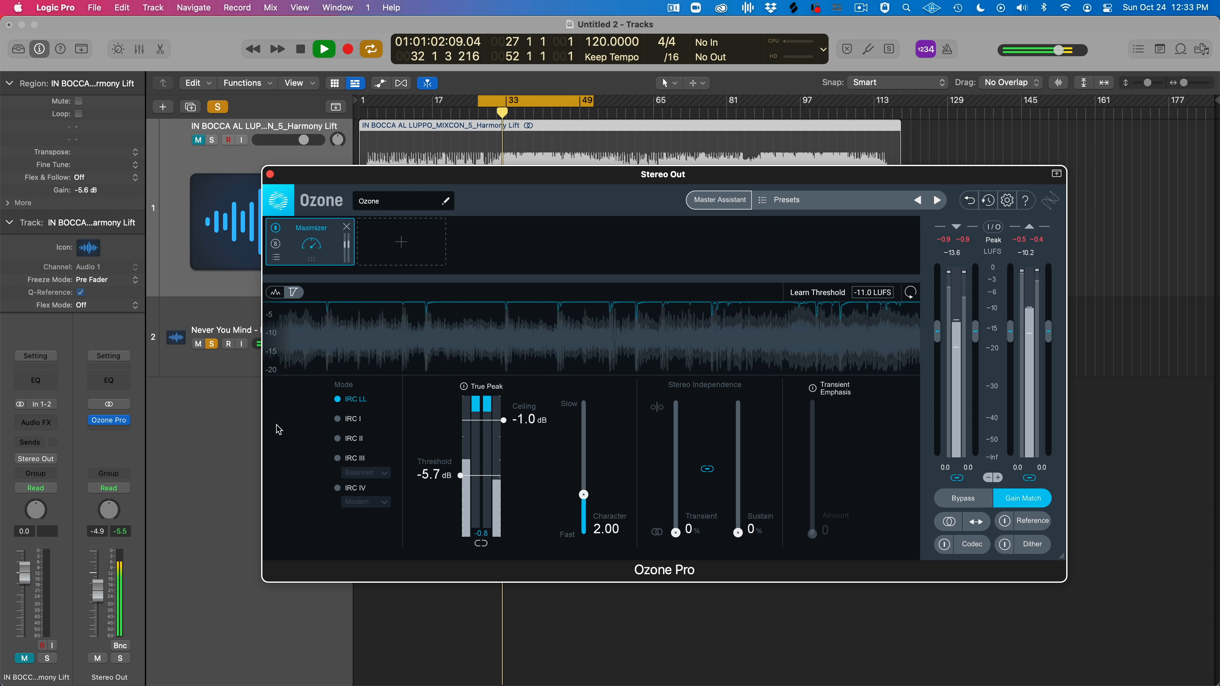
Toggle the global bypass repeatedly during playback to compare the Maximizer's IRC LL processing with the unprocessed sound
click(956, 503)
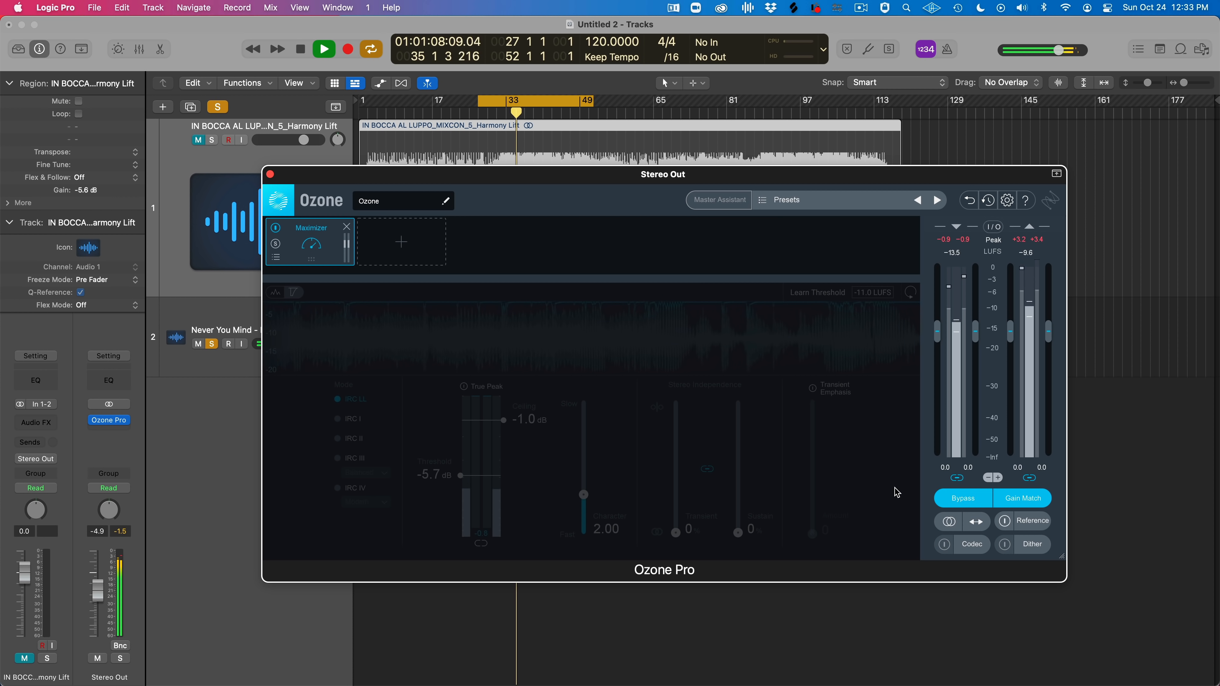
click(959, 503)
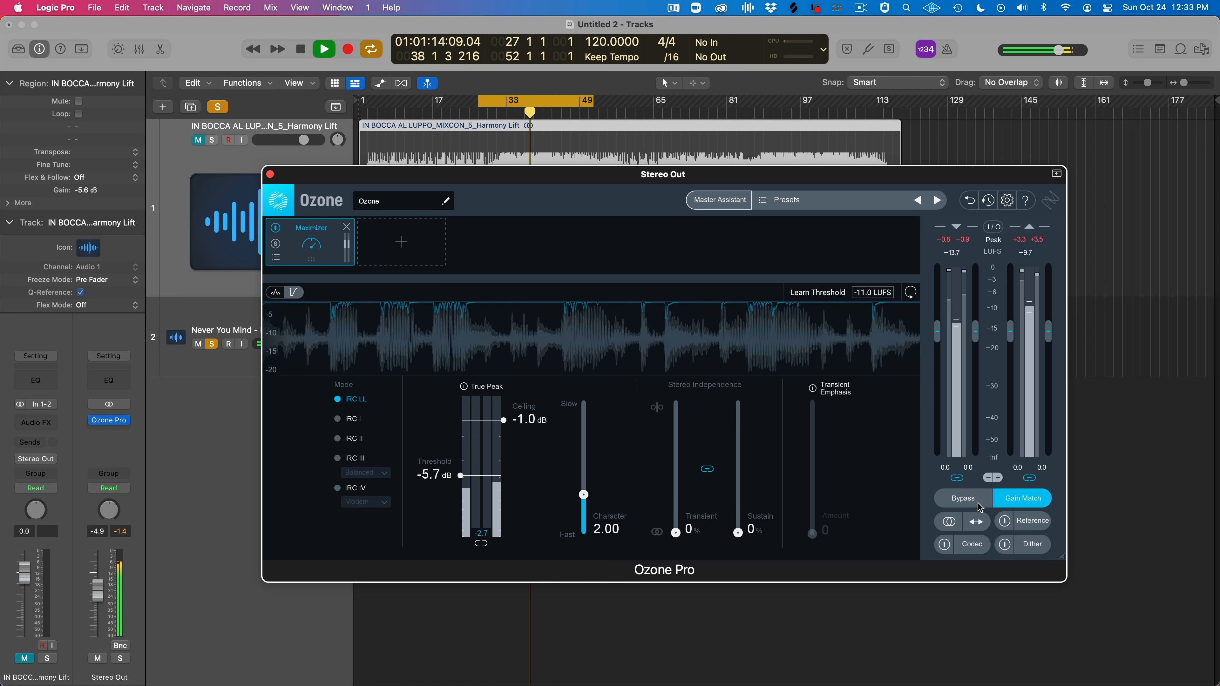
click(969, 505)
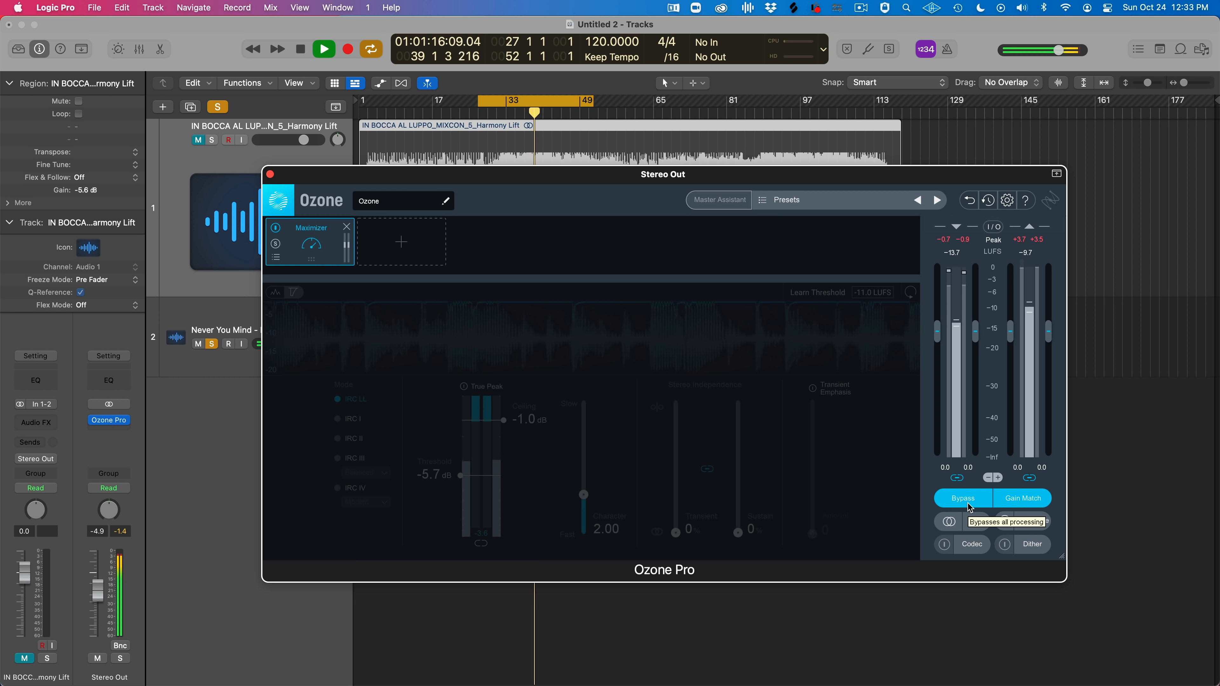
click(969, 506)
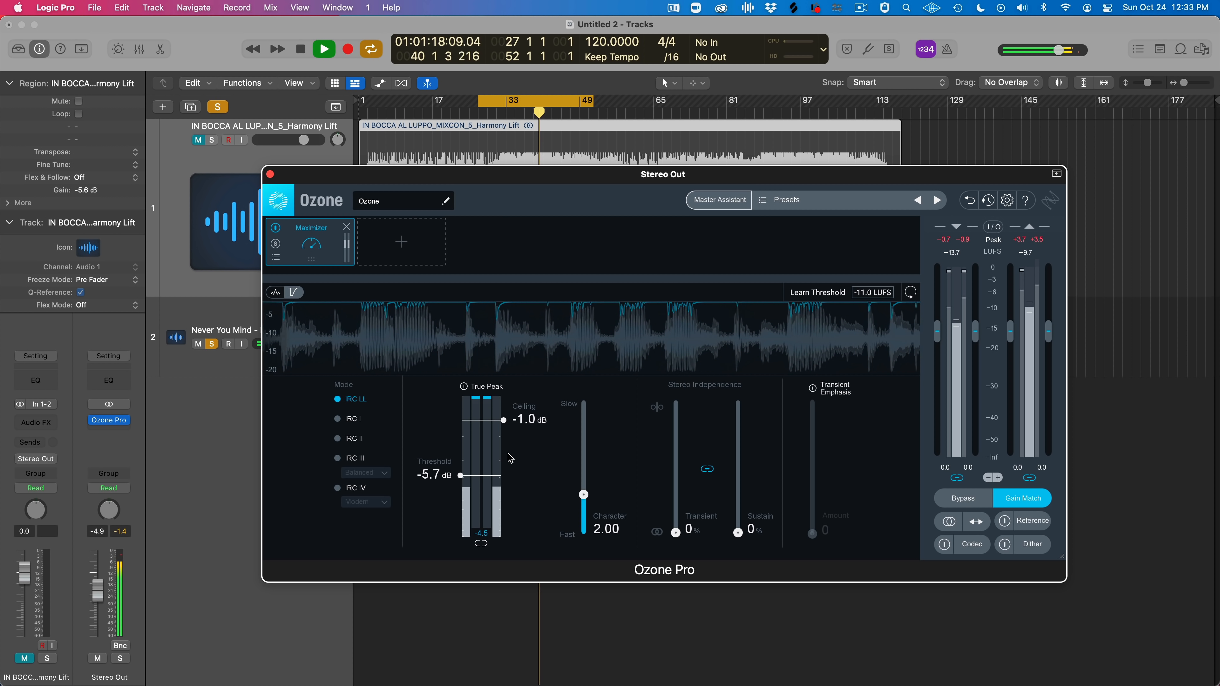
key(space)
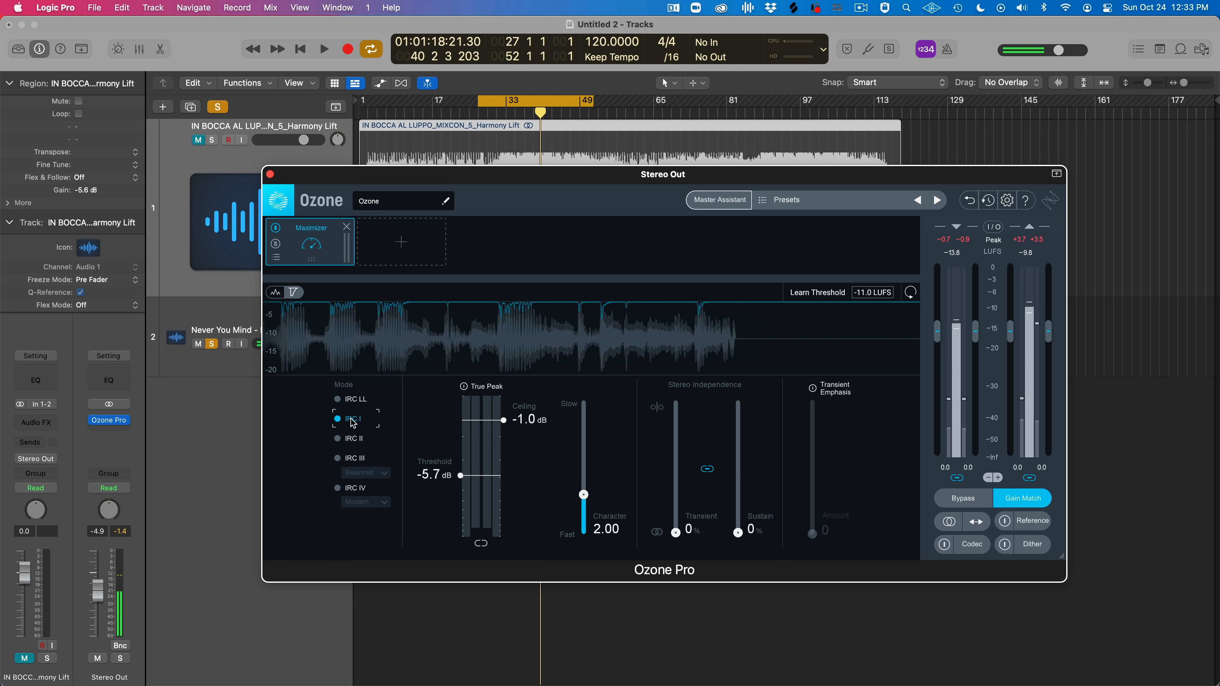
Set the Maximizer's mode to IRC I and compare bypassed and processed playback
click(353, 419)
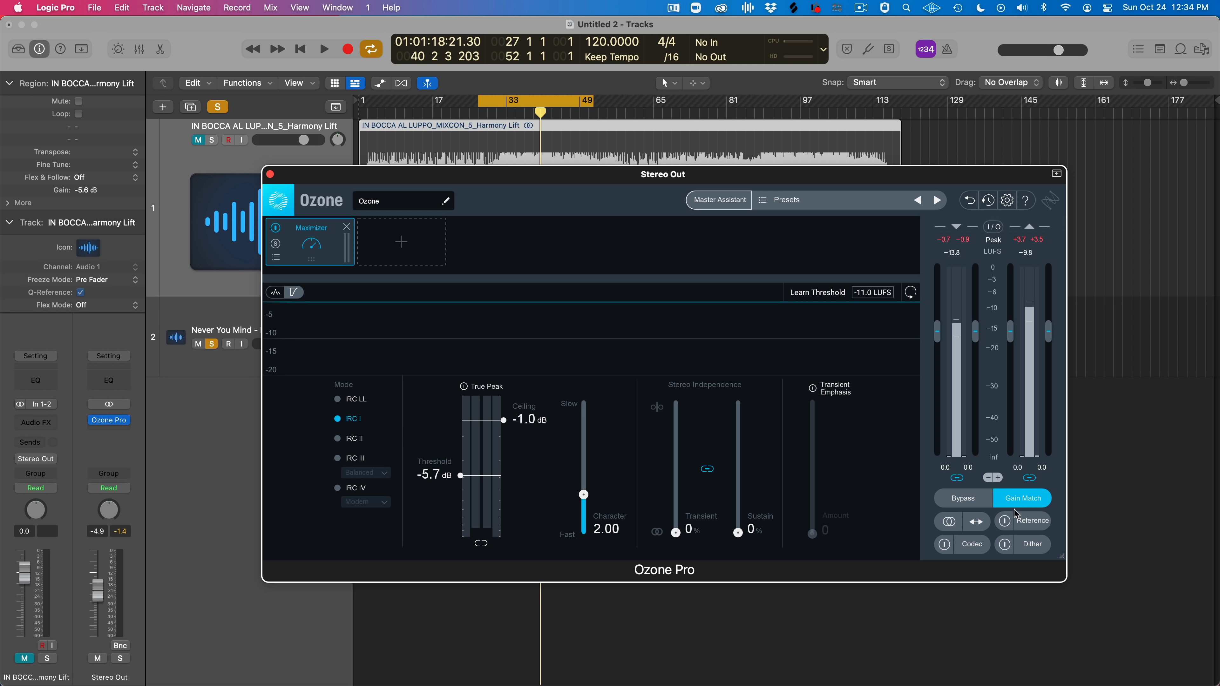
click(966, 500)
key(space)
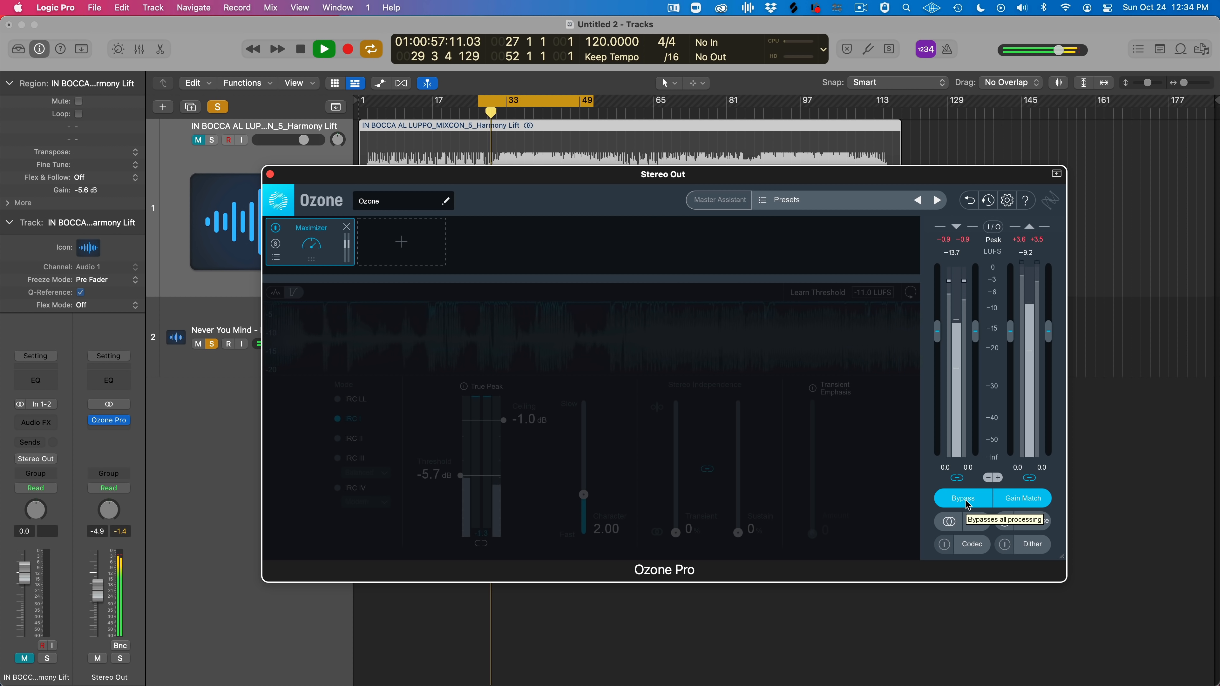
click(967, 502)
key(space)
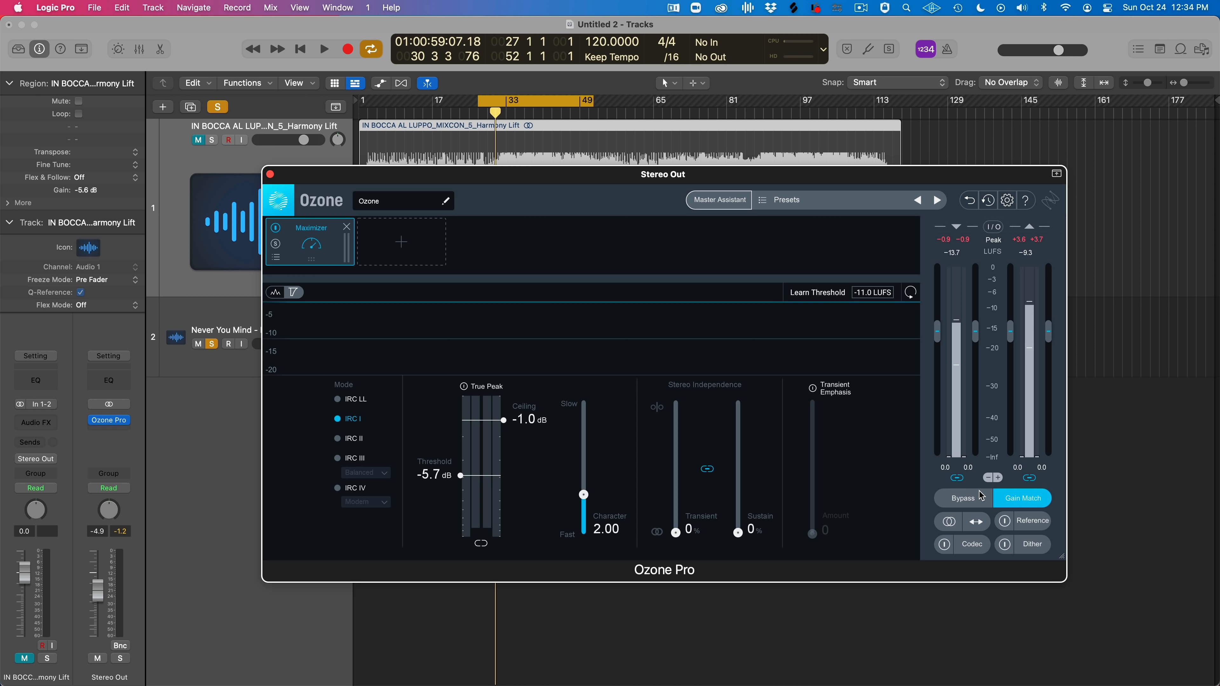
Lower the Maximizer's threshold to -8.2 dB during playback and compare the bypassed and processed sound in IRC I mode
key(space)
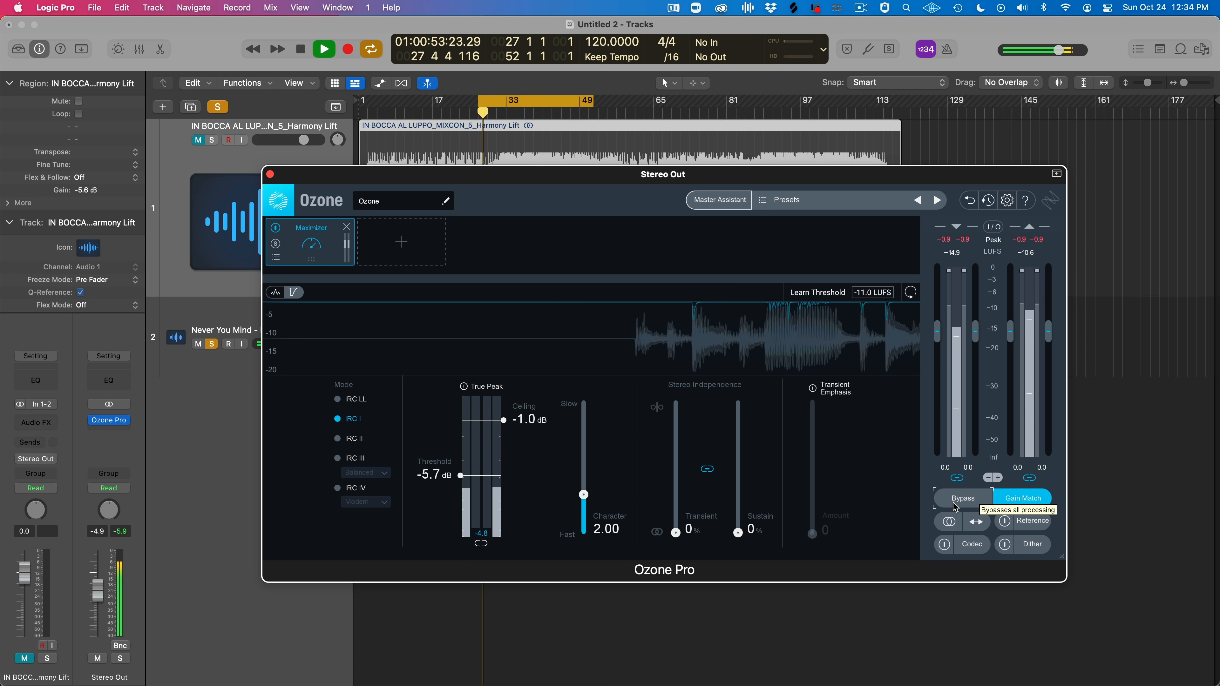
click(955, 502)
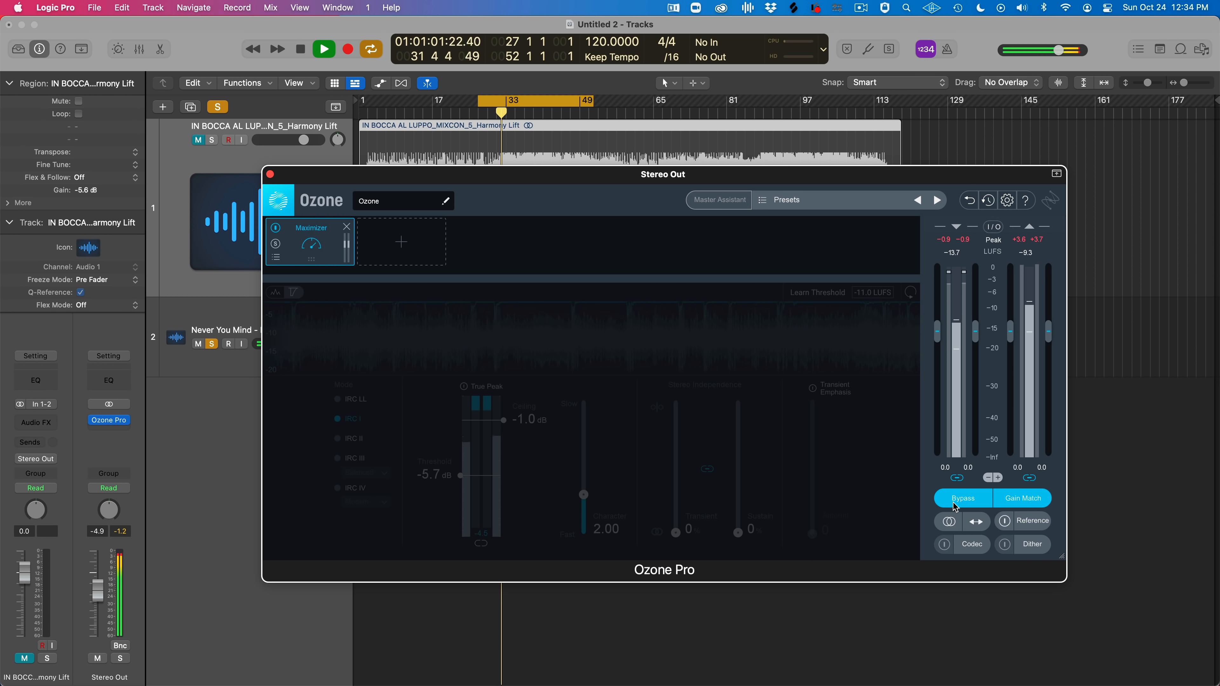
click(955, 504)
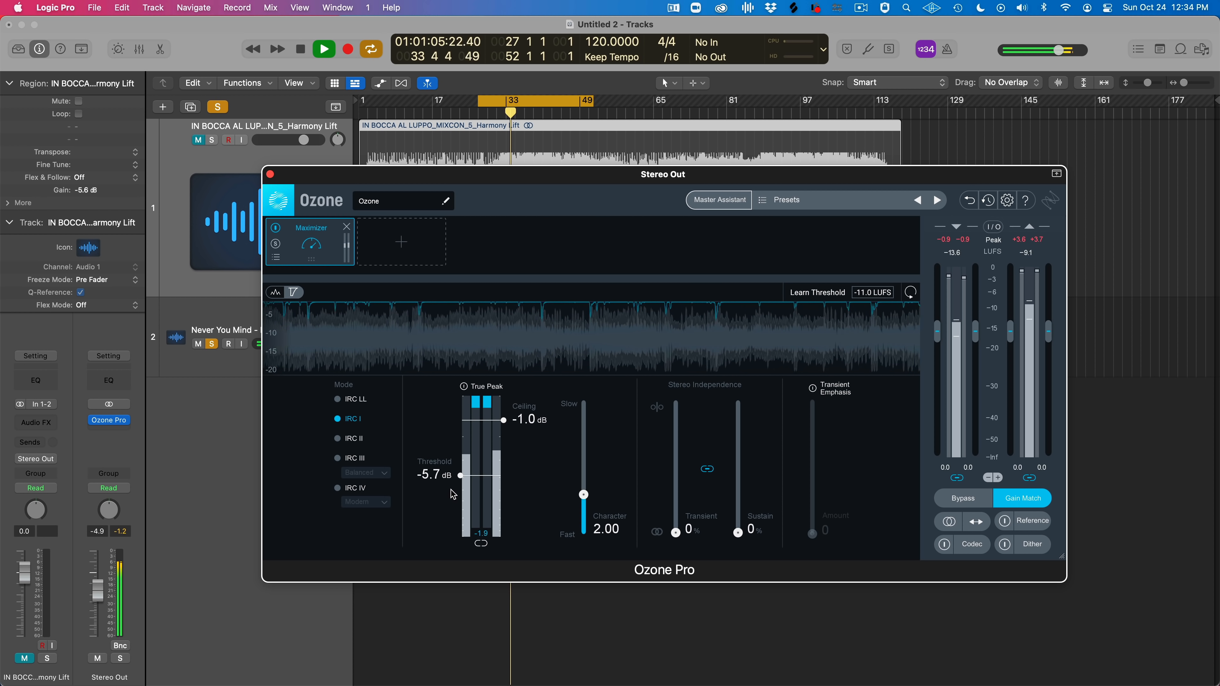
drag(460, 475, 460, 494)
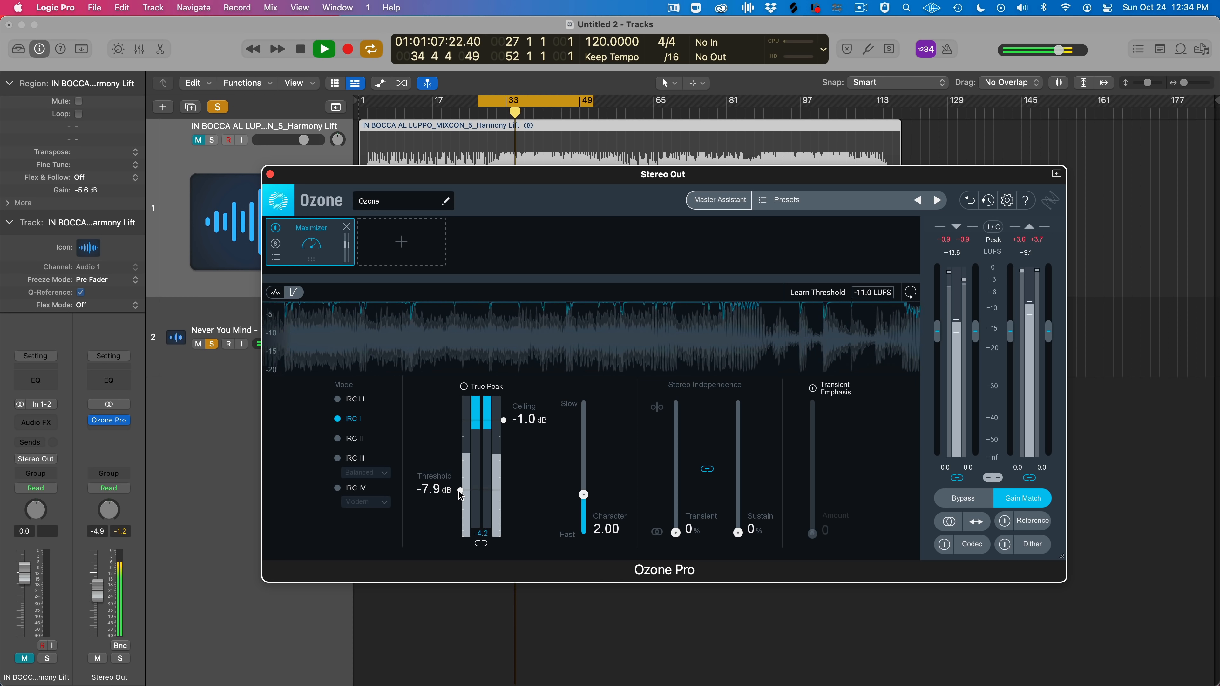
click(956, 501)
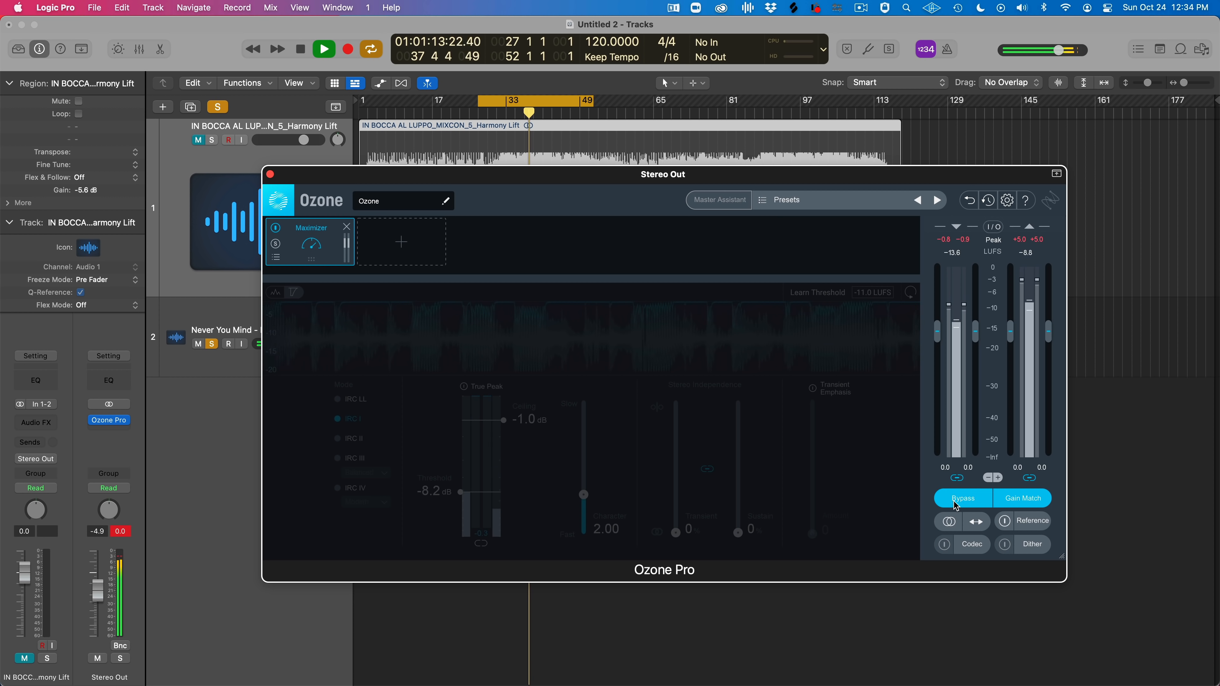
click(954, 502)
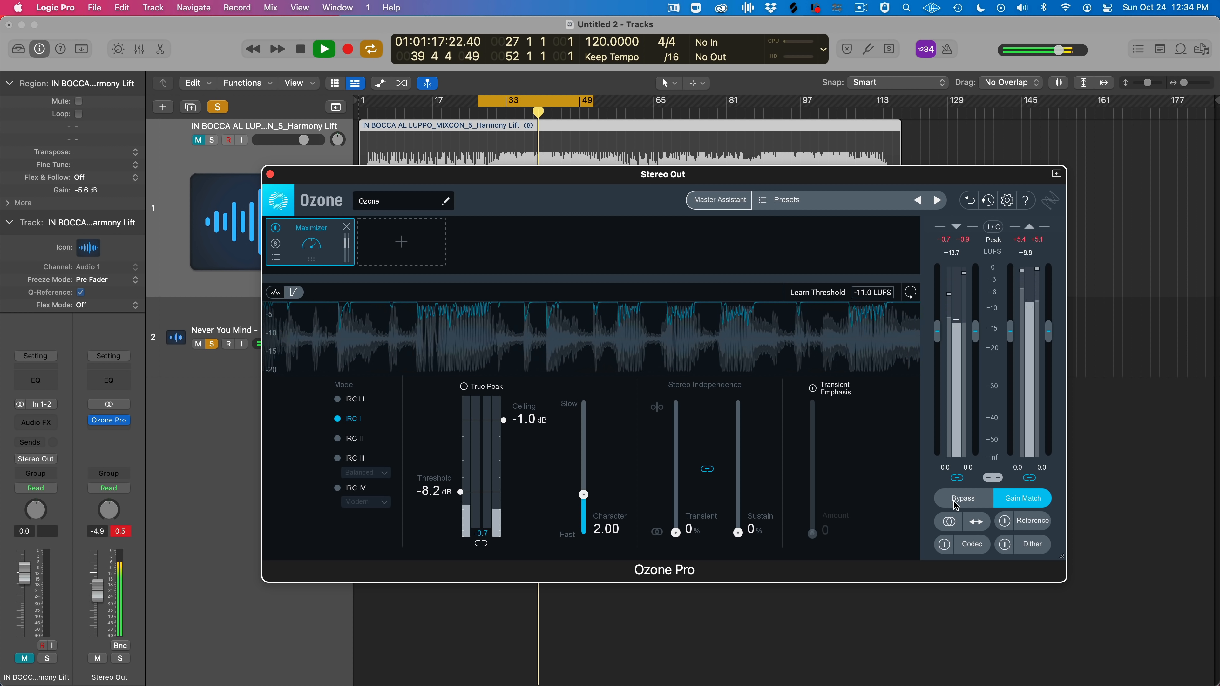
key(space)
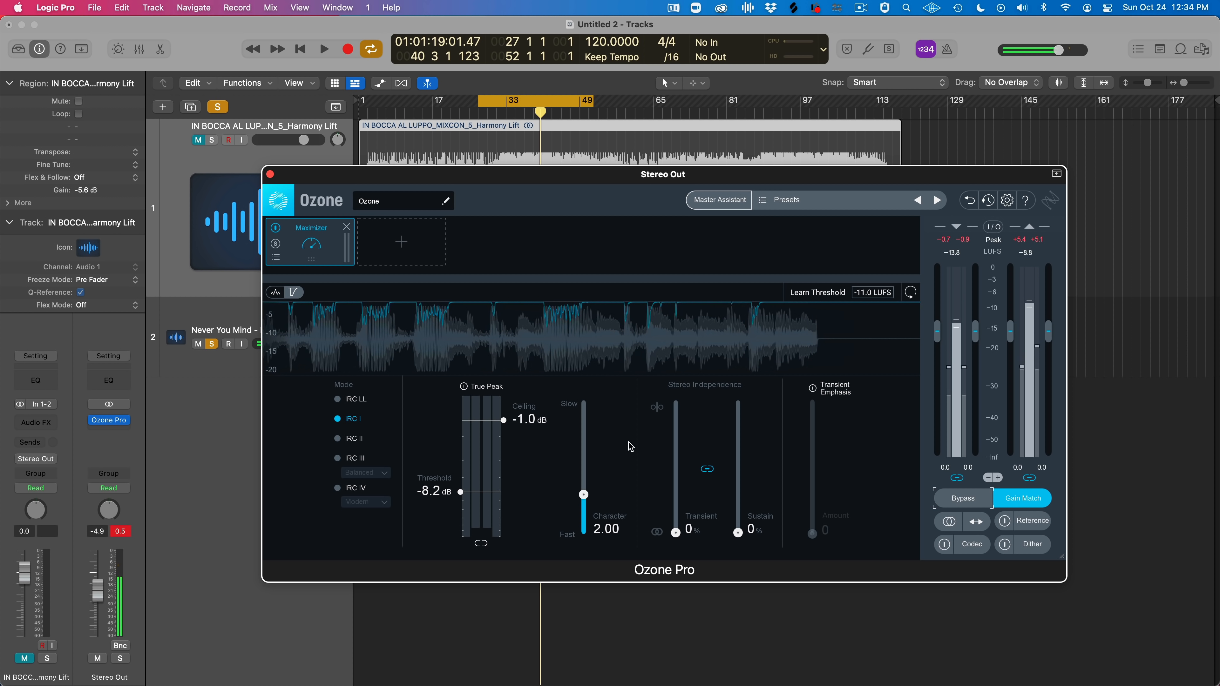
Set the Maximizer's mode to IRC II and toggle the global bypass during playback to compare its processing
click(356, 438)
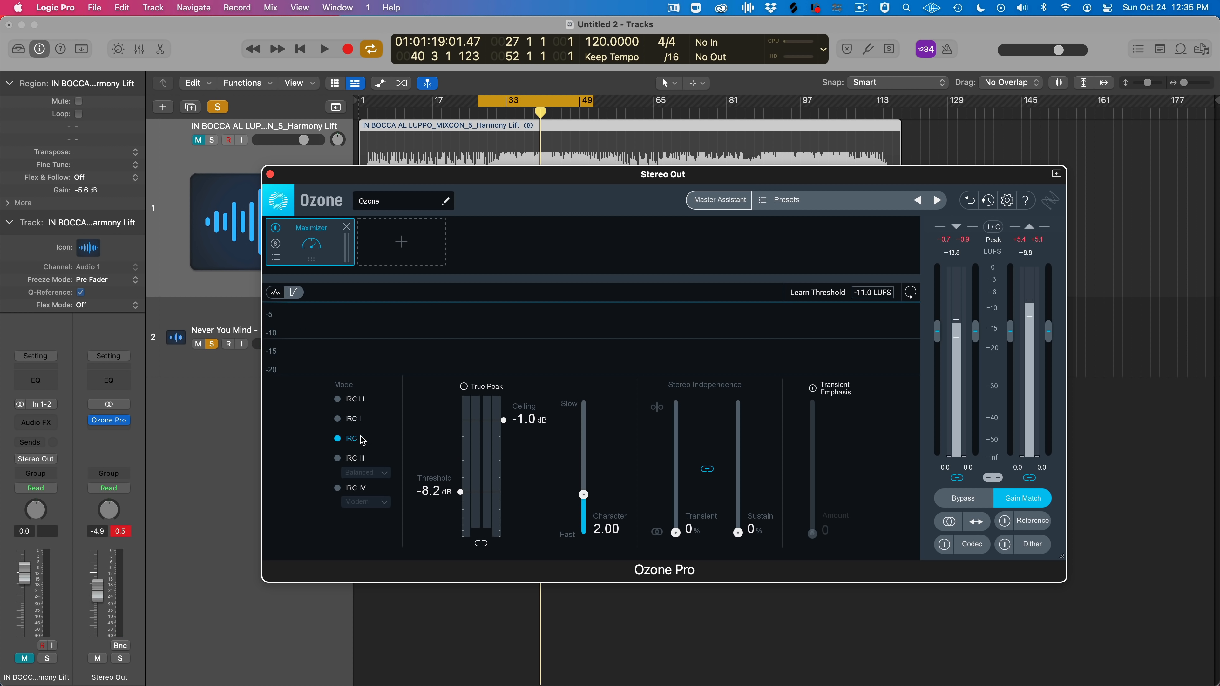
click(963, 498)
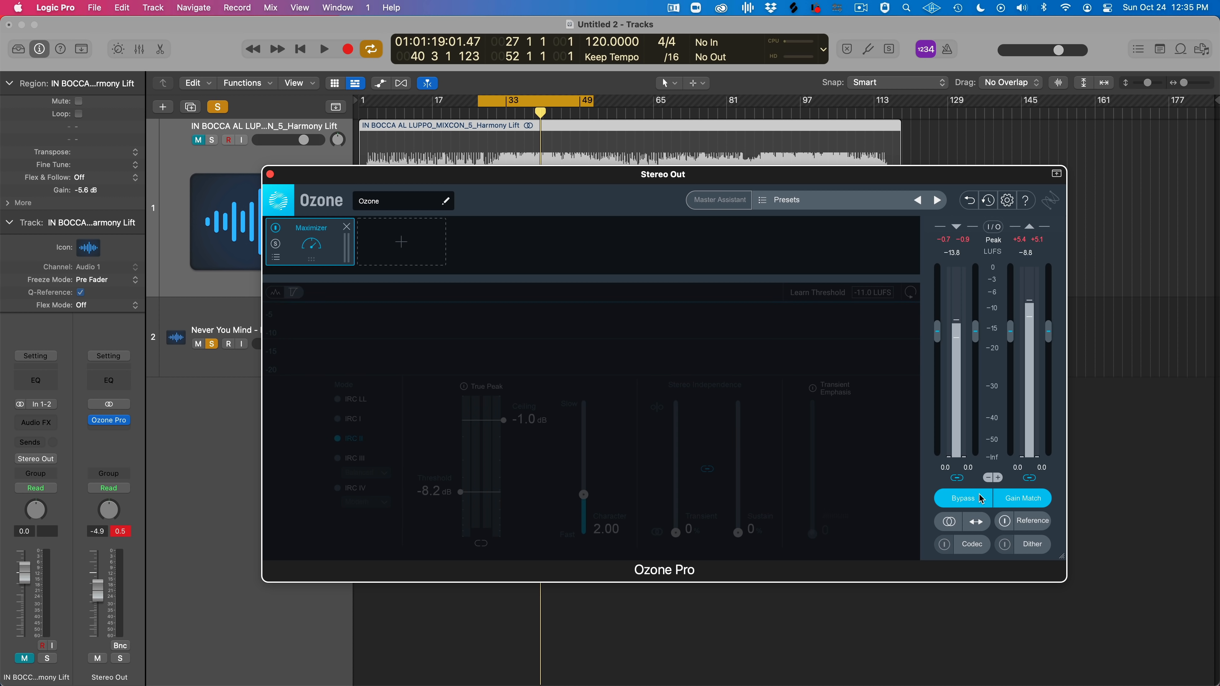
key(space)
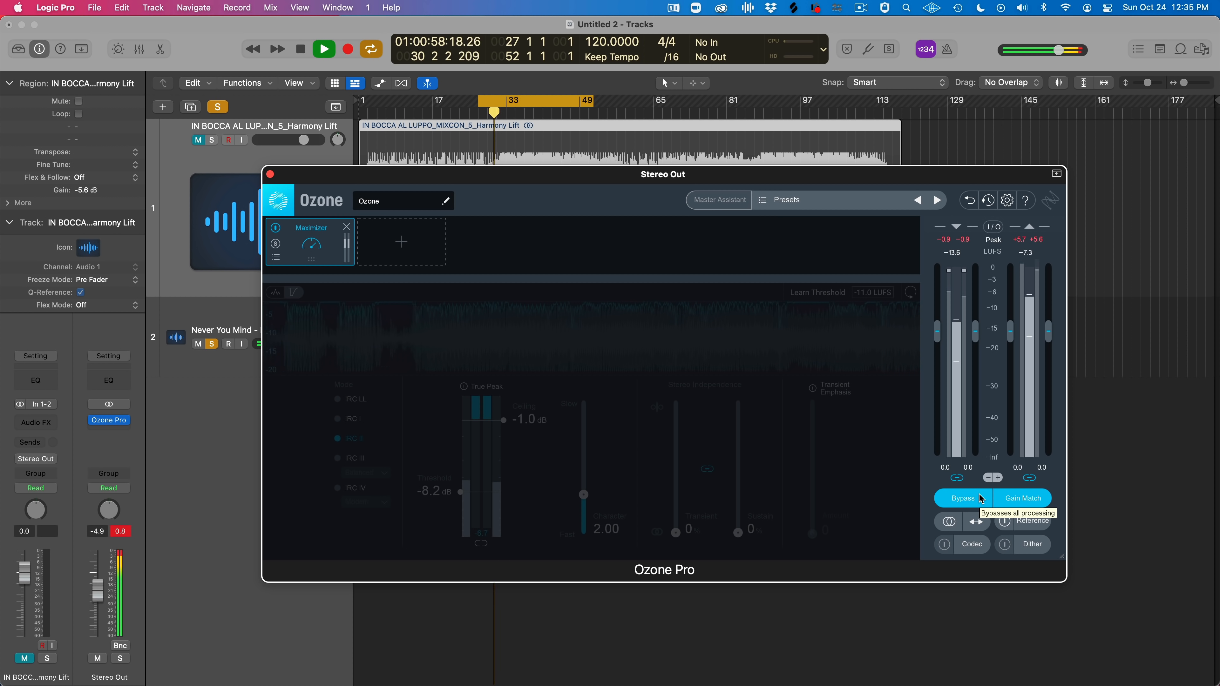
click(982, 499)
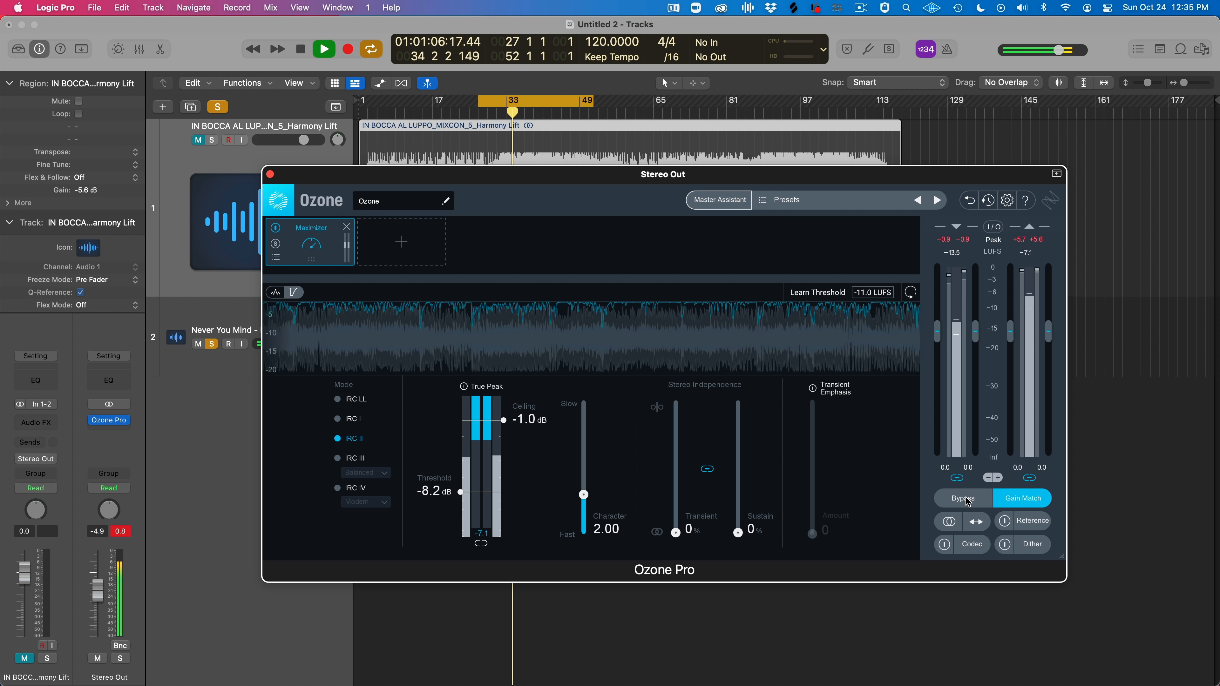
click(968, 502)
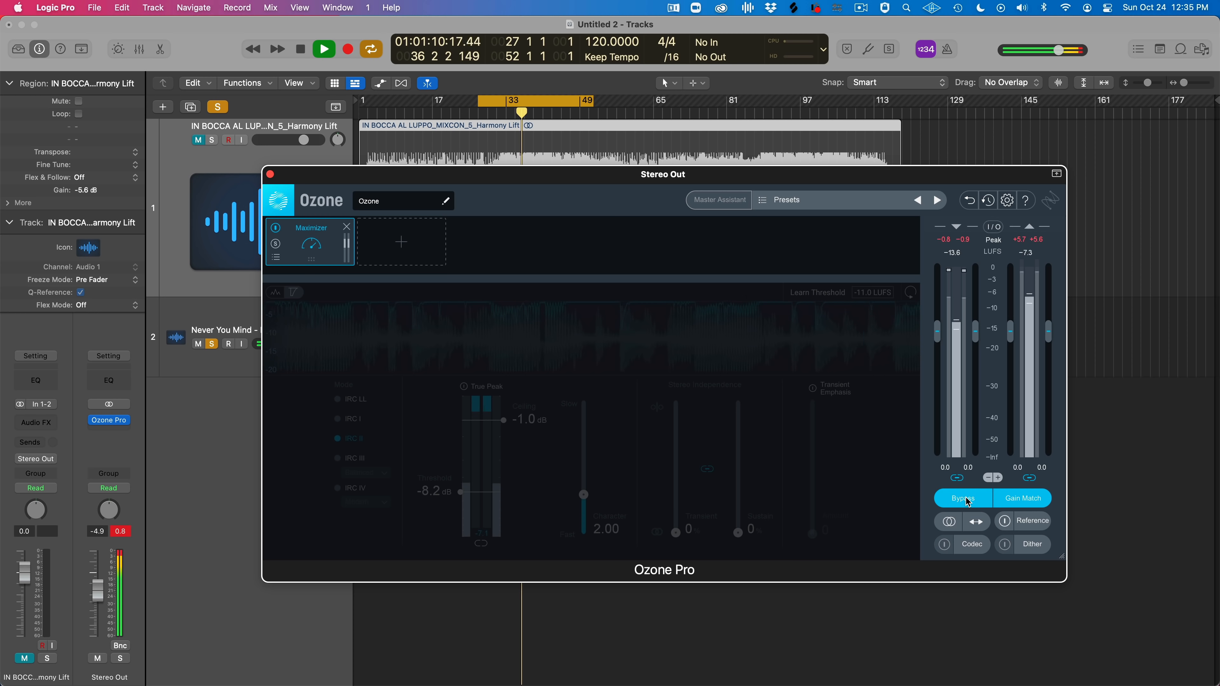
click(968, 502)
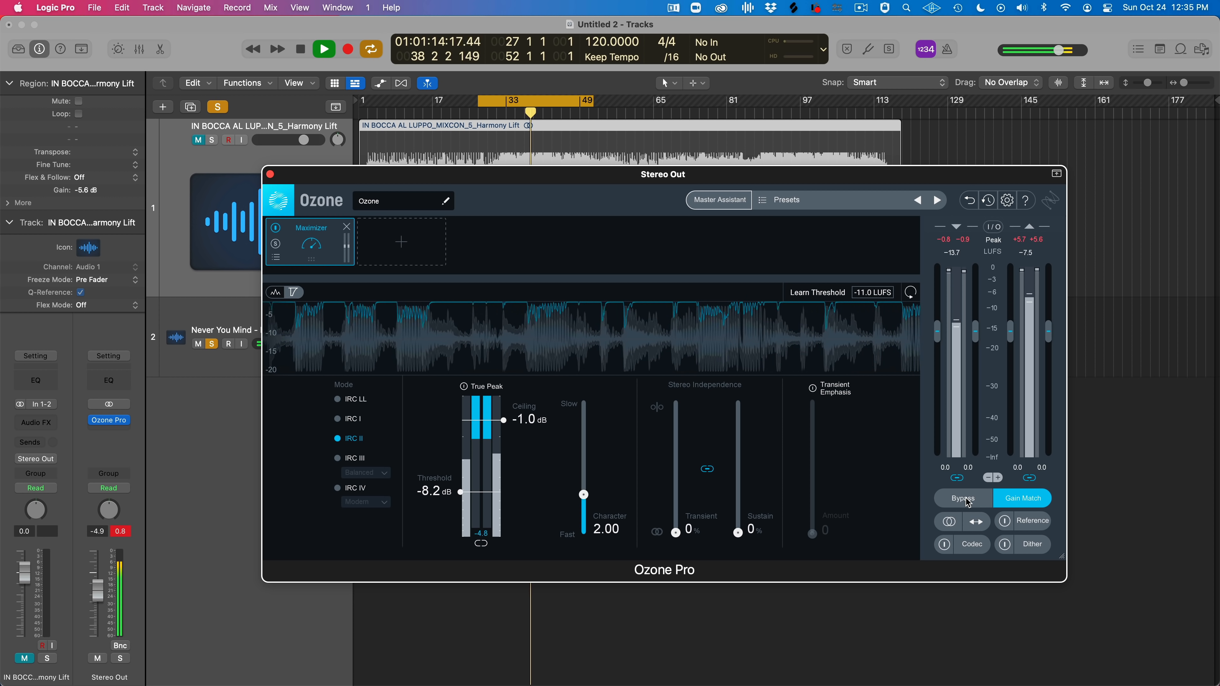
key(space)
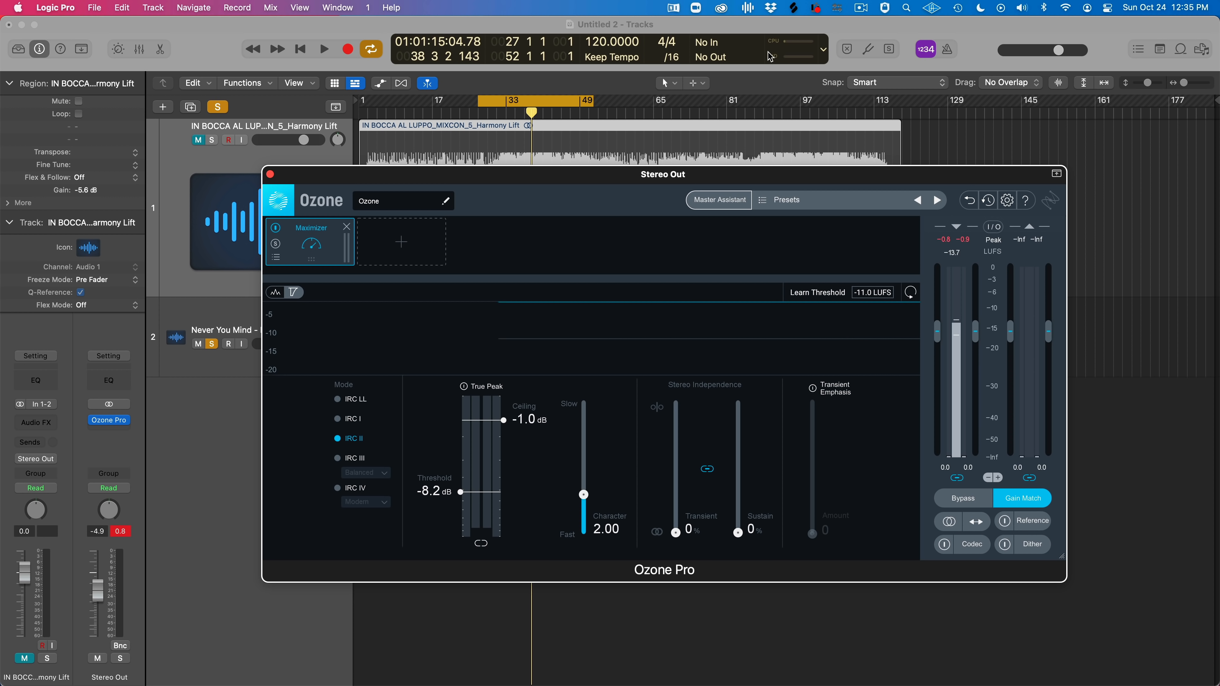
Set the Maximizer's mode to IRC III and choose the Pumping style after trying Crisp and Clipping
click(339, 463)
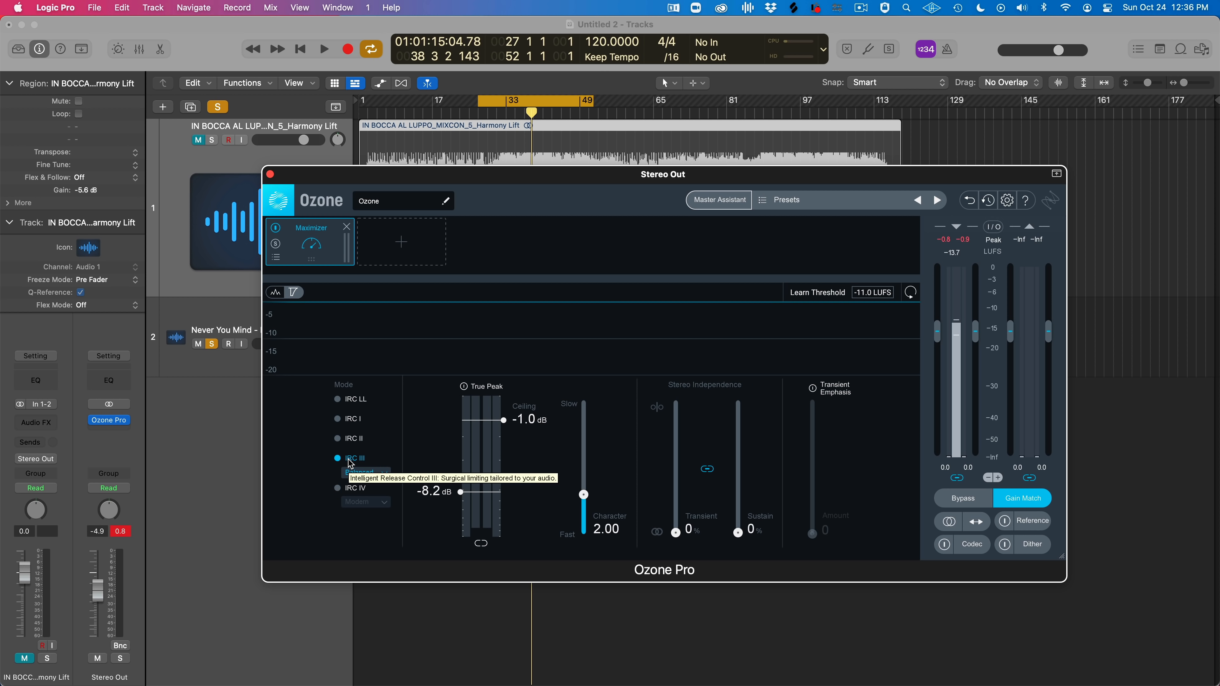
click(382, 473)
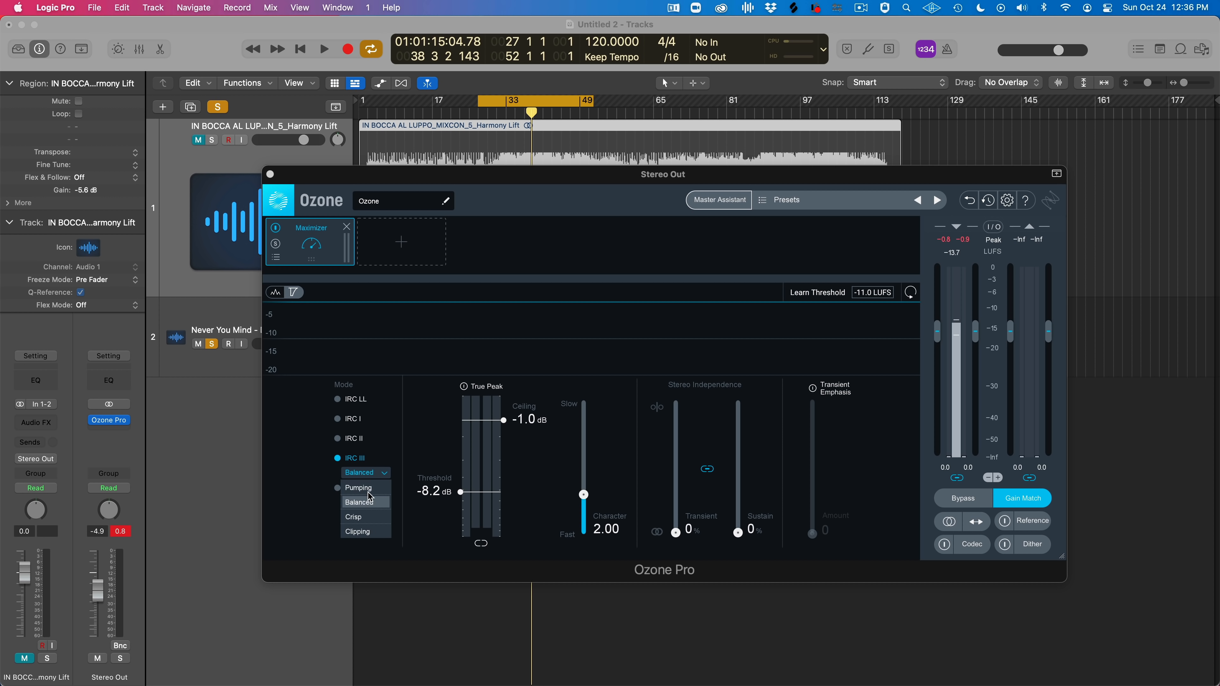
click(368, 491)
click(368, 476)
click(367, 521)
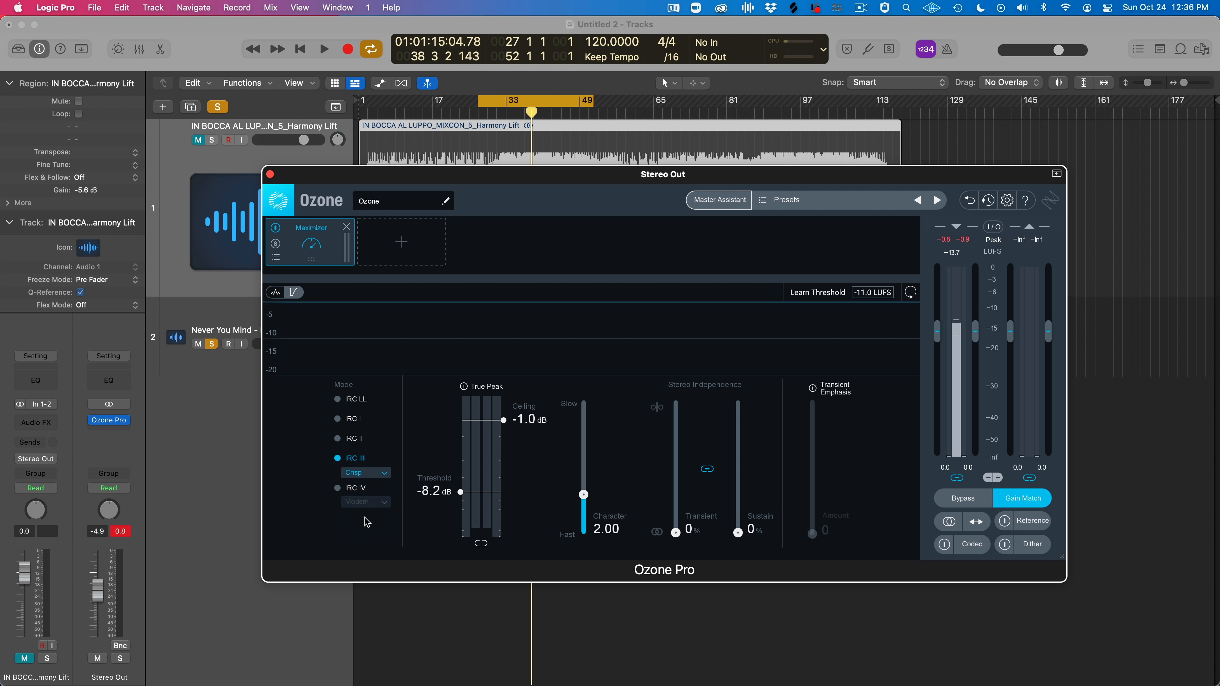
click(372, 477)
click(372, 531)
click(368, 485)
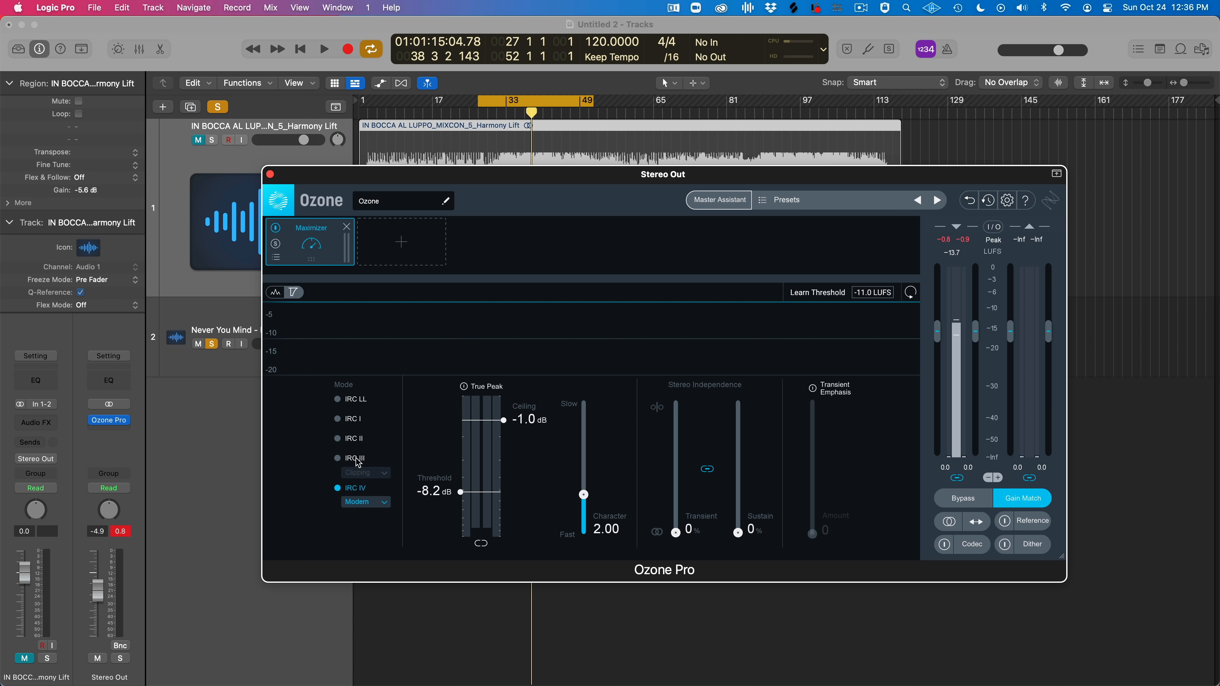
click(356, 460)
click(365, 473)
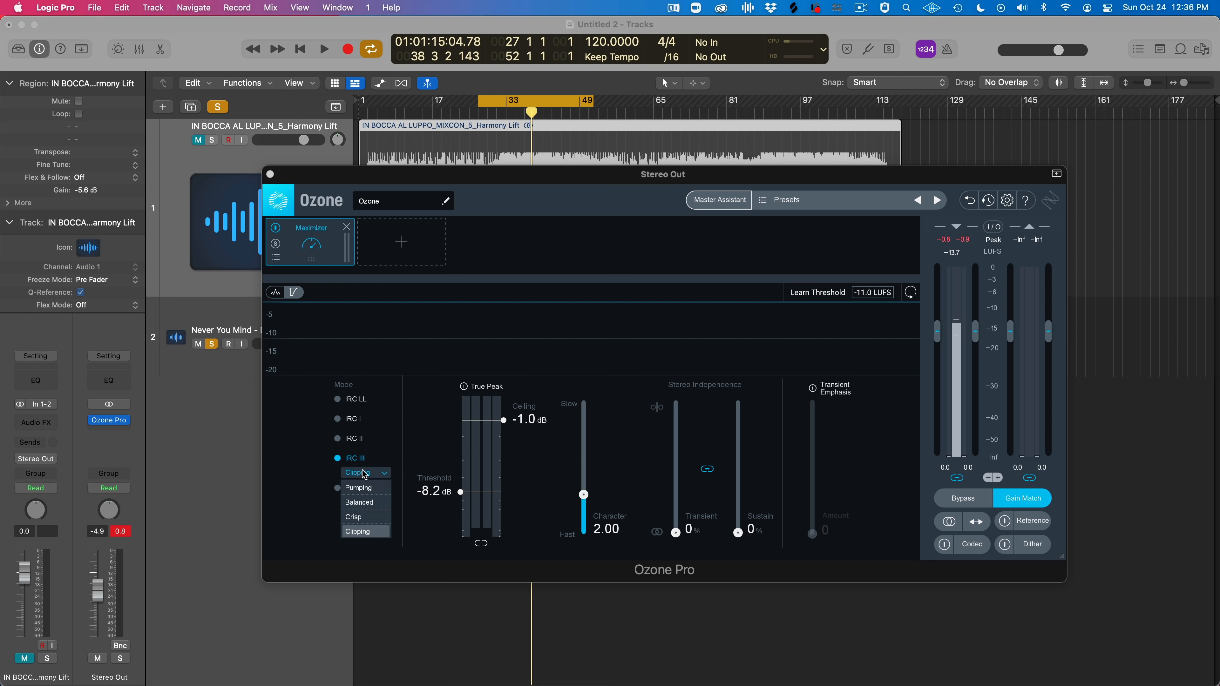
click(364, 490)
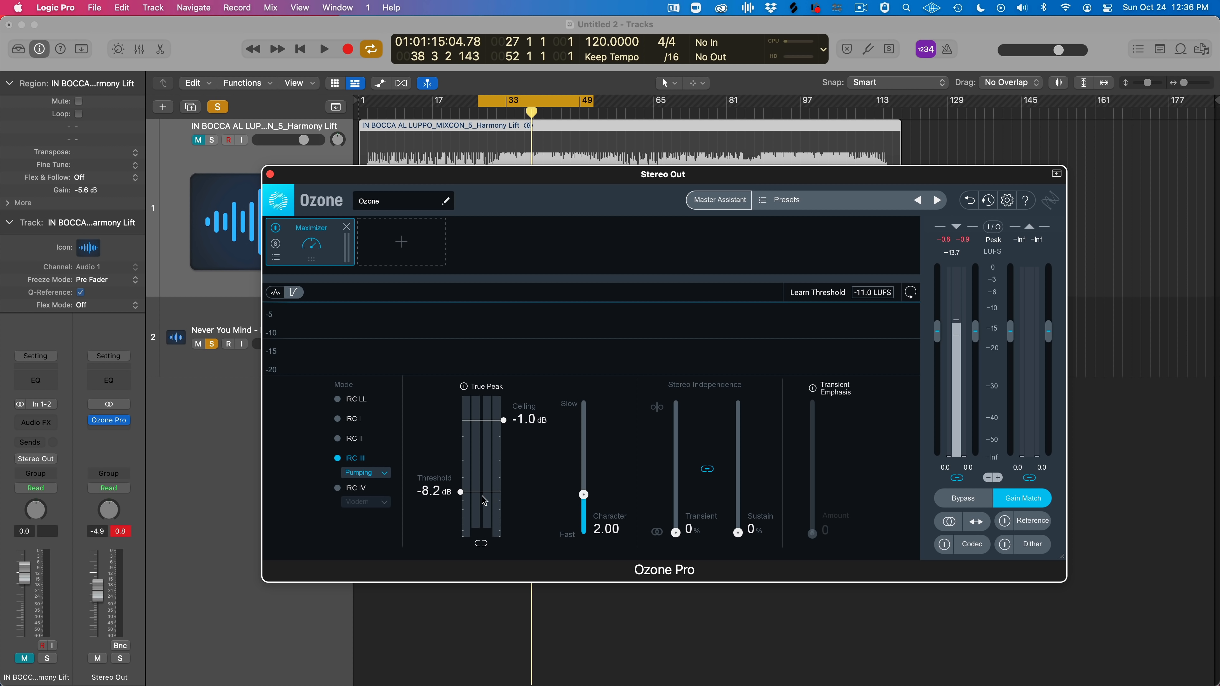
Play the song and toggle the global bypass repeatedly to compare IRC III Pumping with the unprocessed sound
key(space)
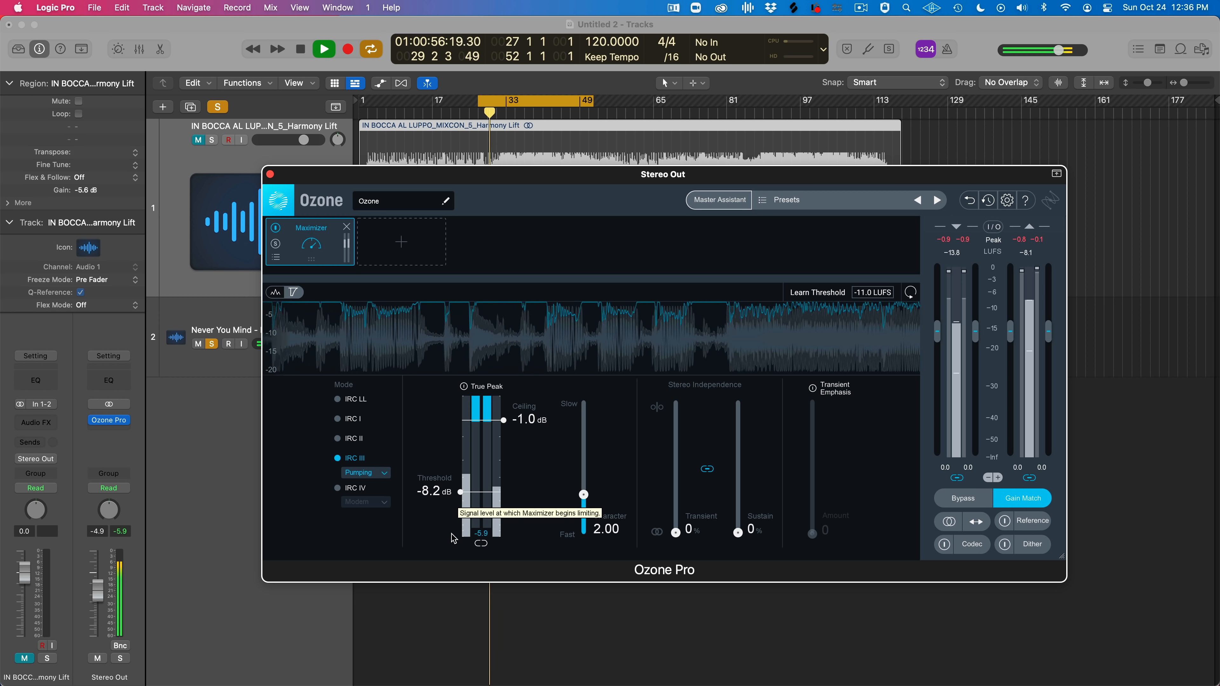
click(944, 502)
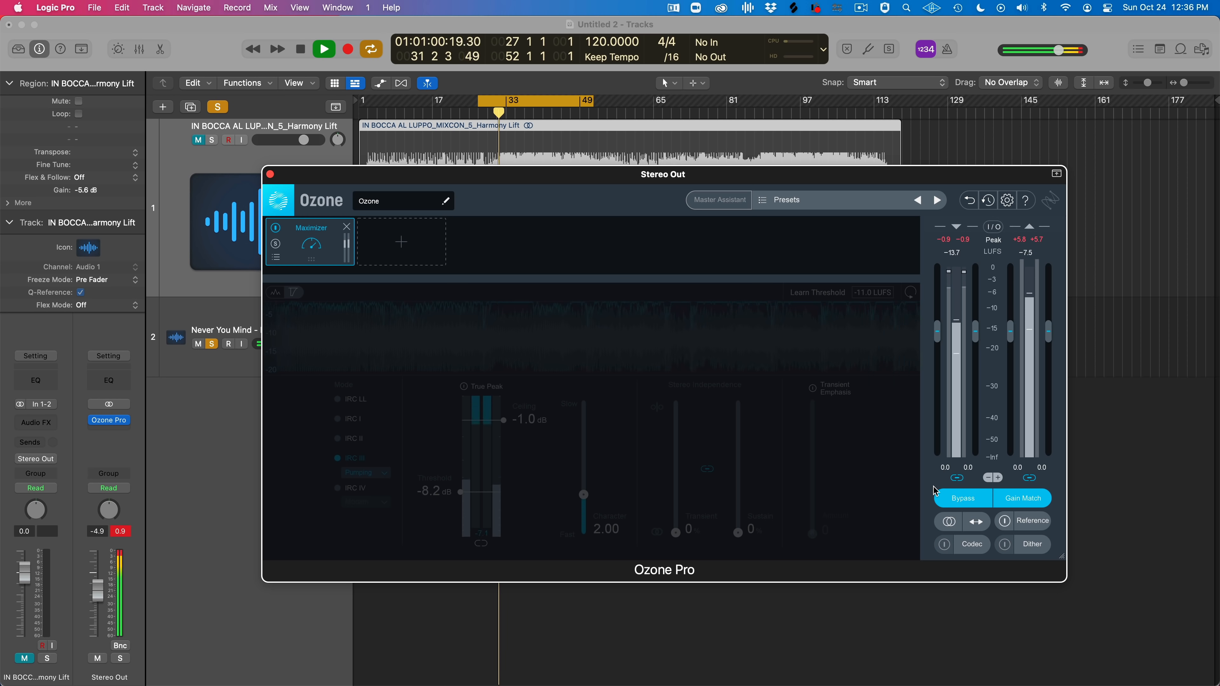
click(950, 501)
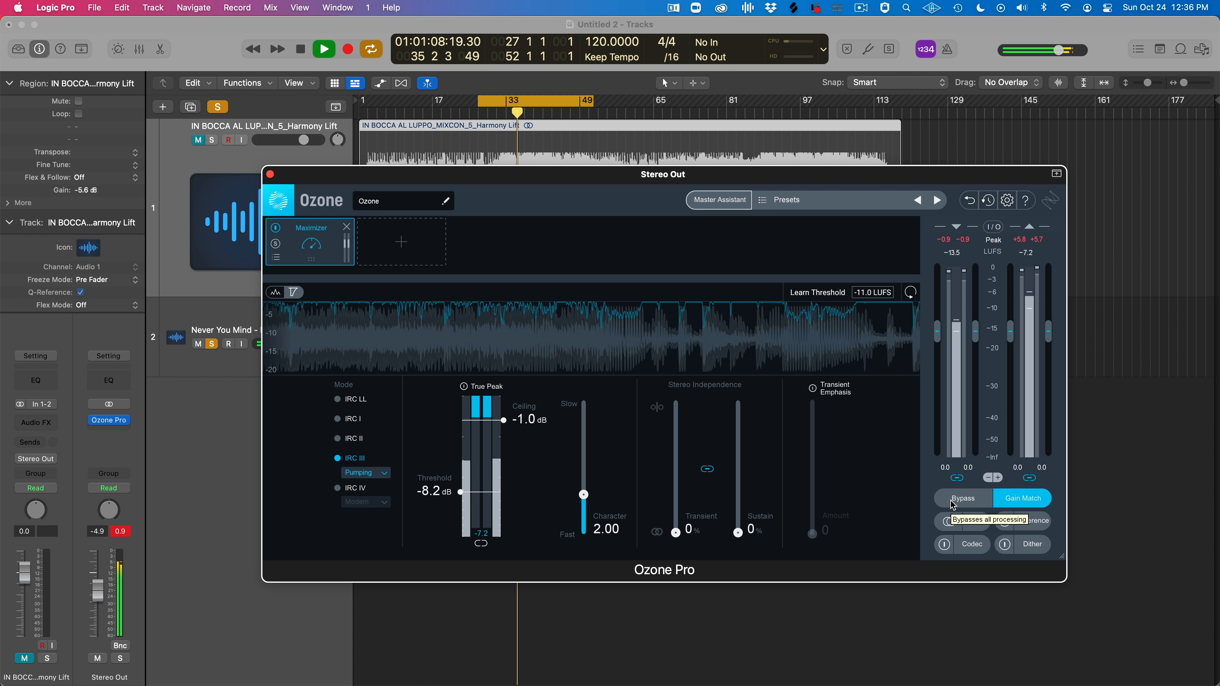
click(952, 500)
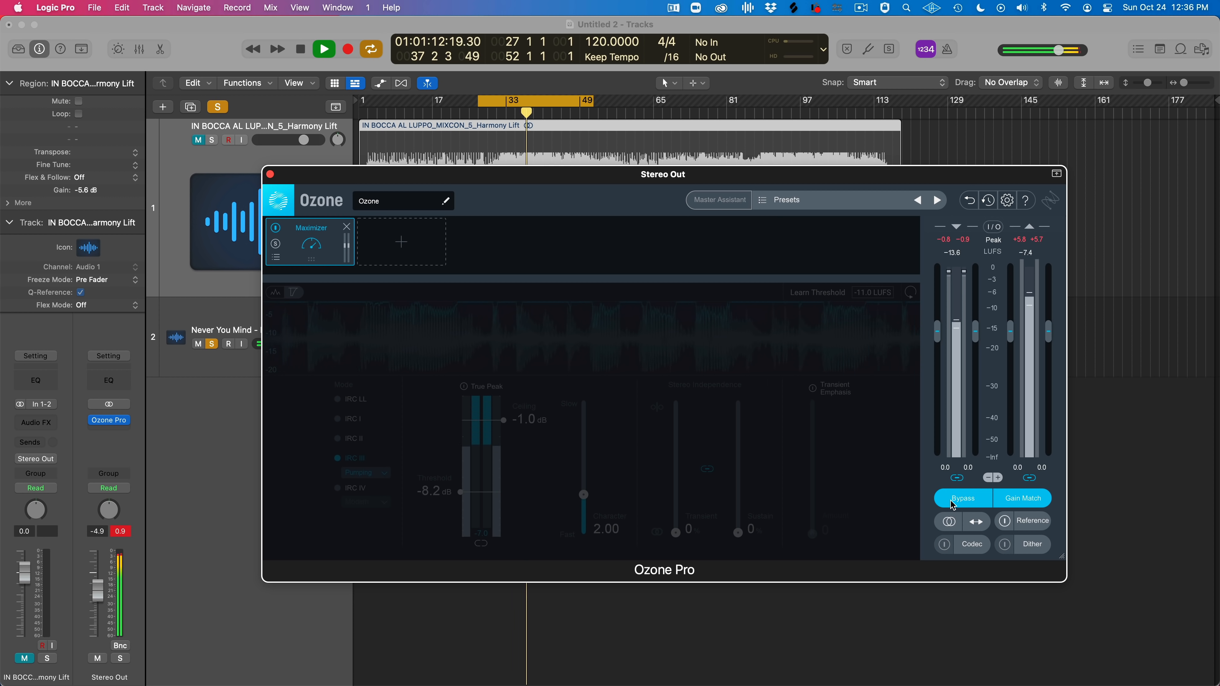
click(950, 501)
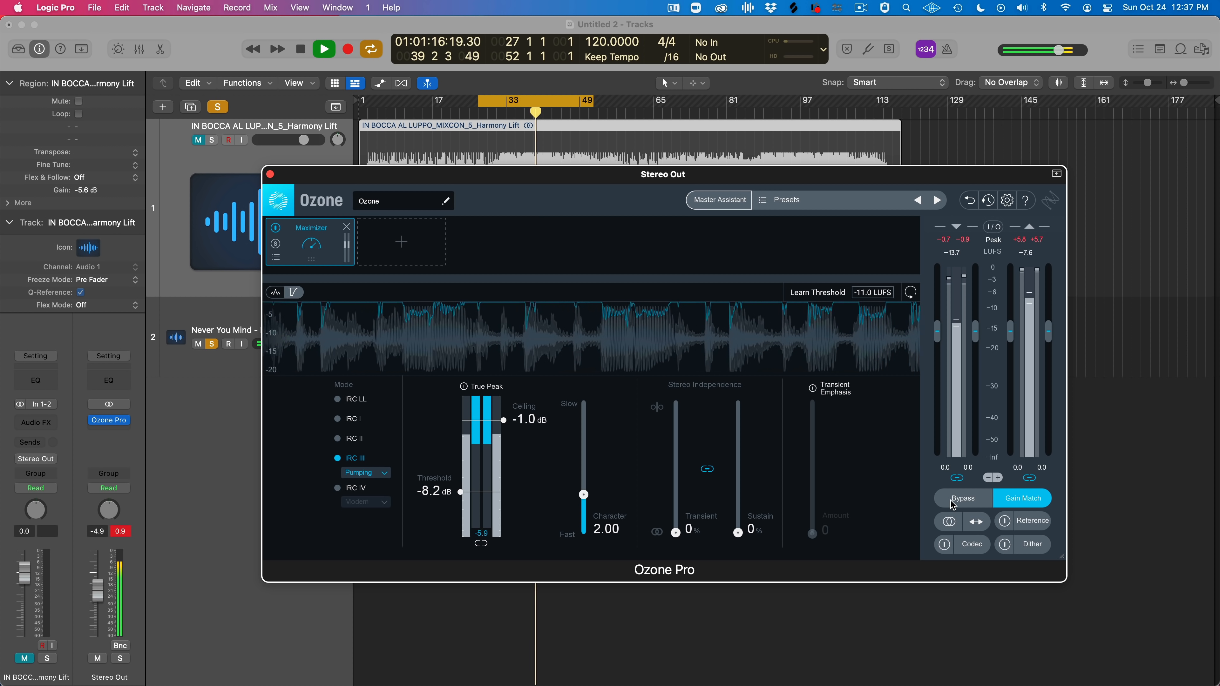
key(space)
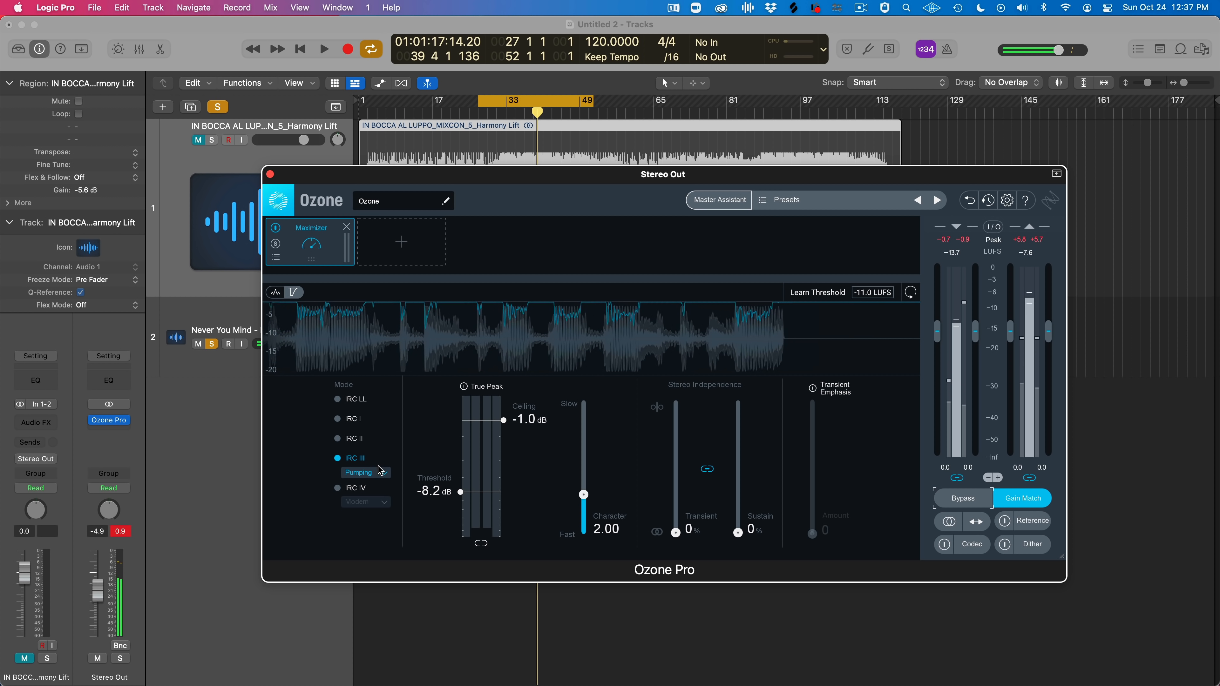
Switch the IRC III style to Balanced and compare bypassed and processed playback
click(380, 472)
click(371, 501)
key(space)
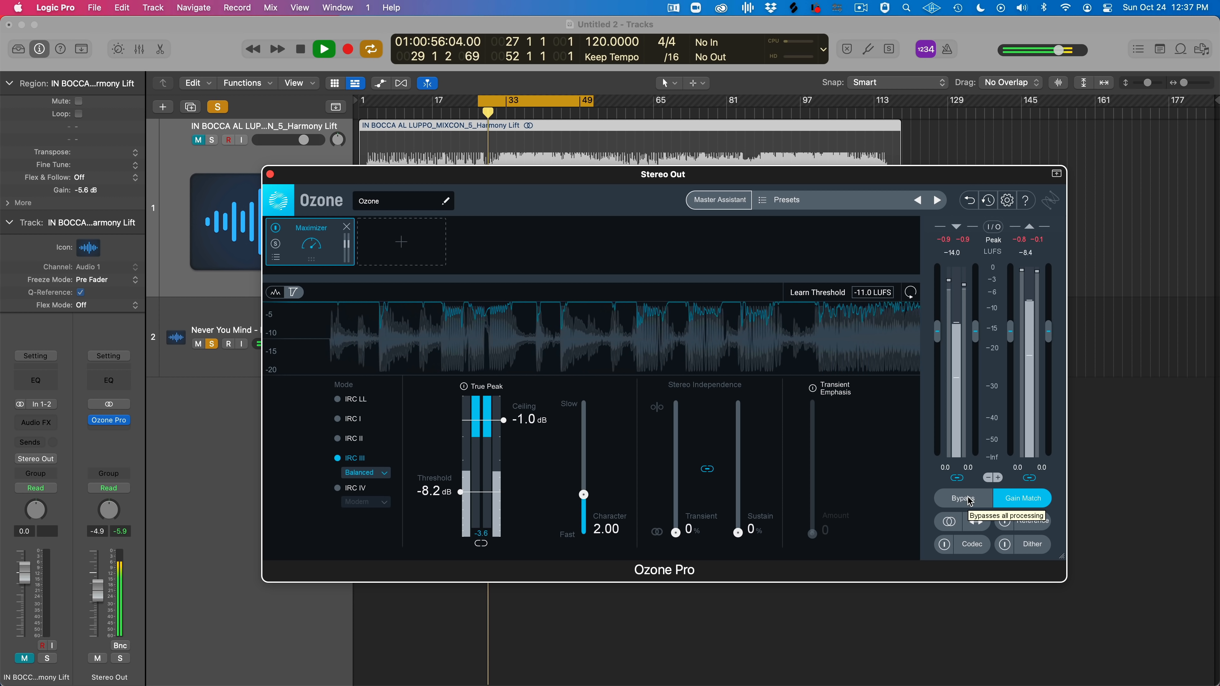
click(963, 498)
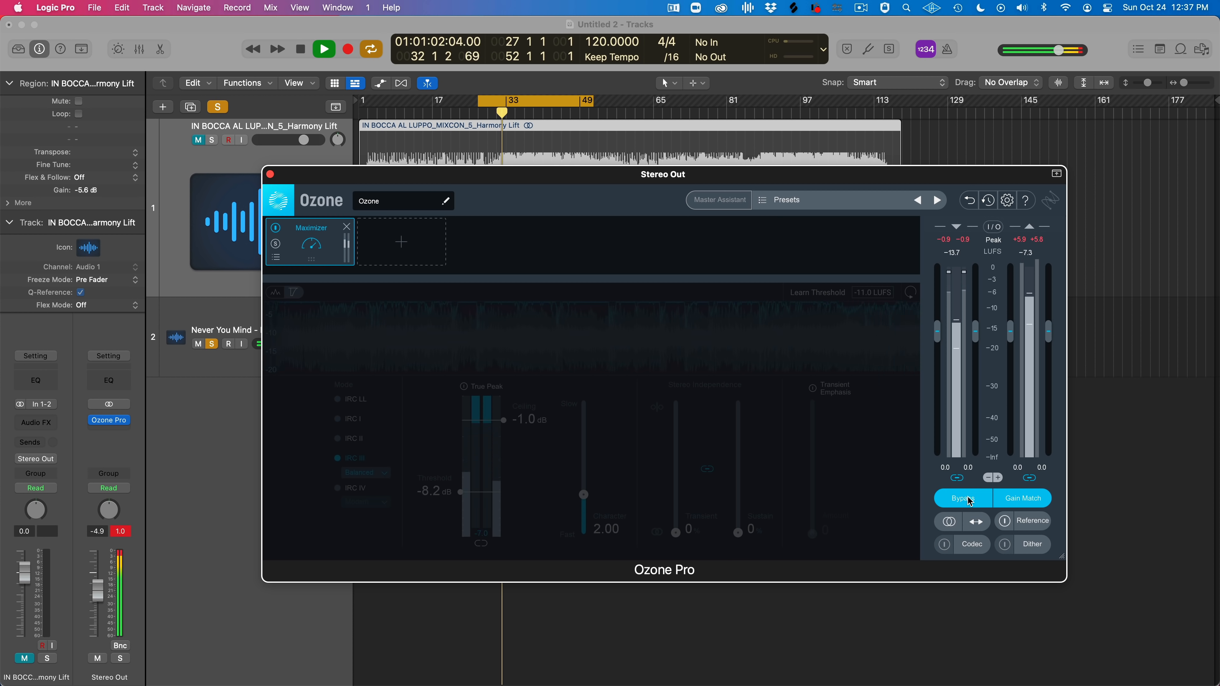
click(969, 501)
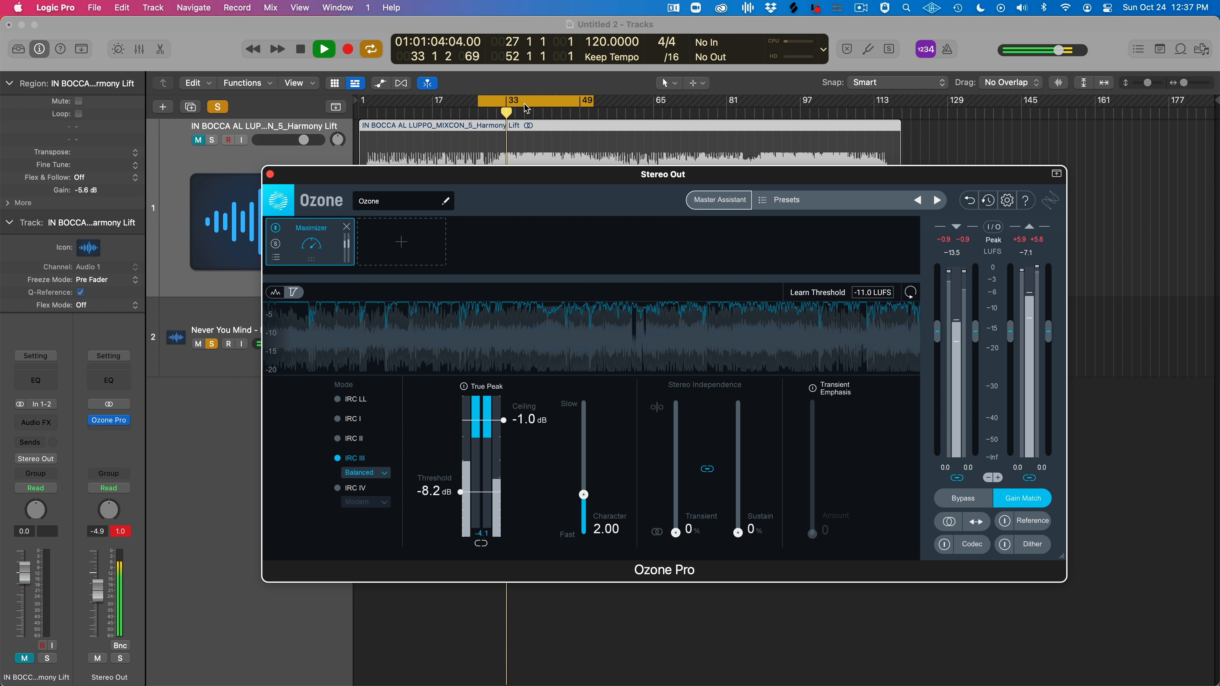
Move the cycle range to bars 33–58 and compare the Balanced style with the bypassed sound again
drag(519, 100, 553, 102)
click(960, 497)
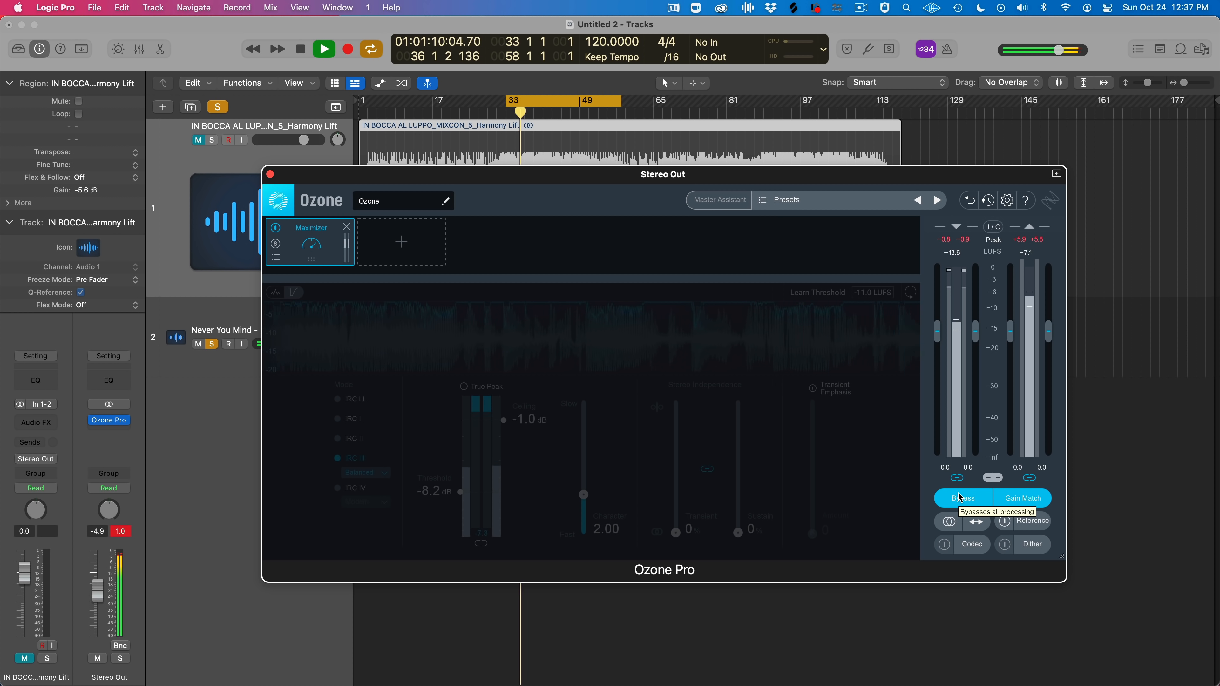
click(960, 498)
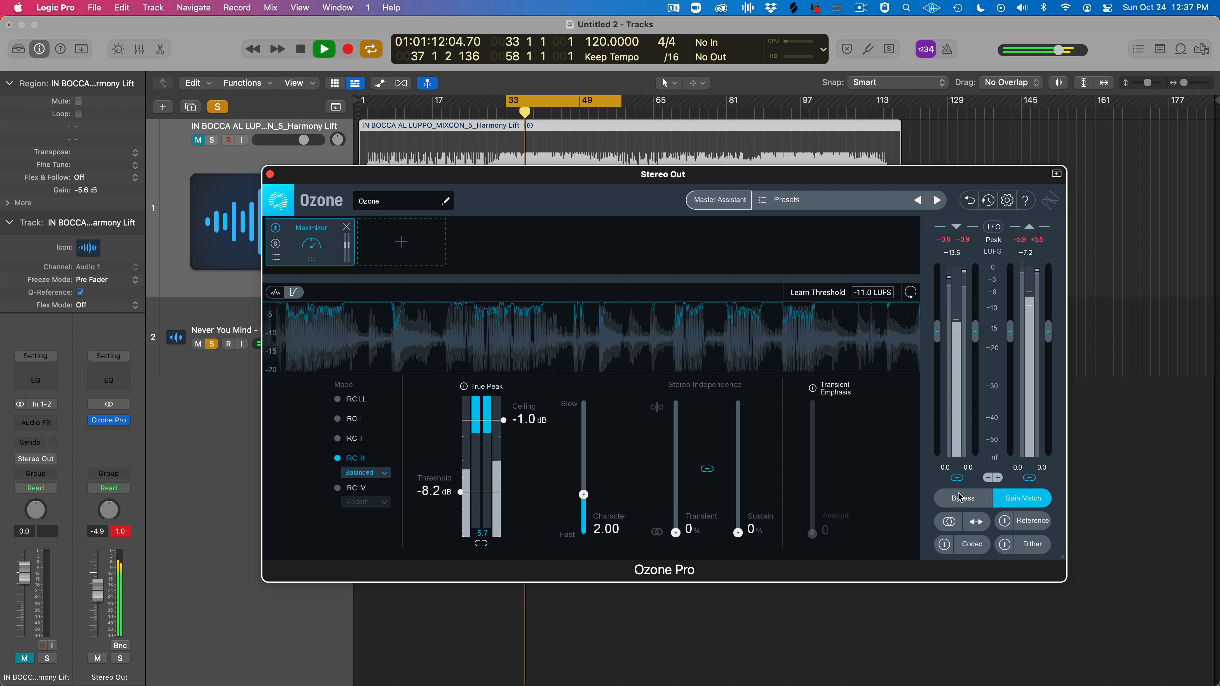
Switch the IRC III style to Crisp and compare bypassed and processed playback
click(386, 482)
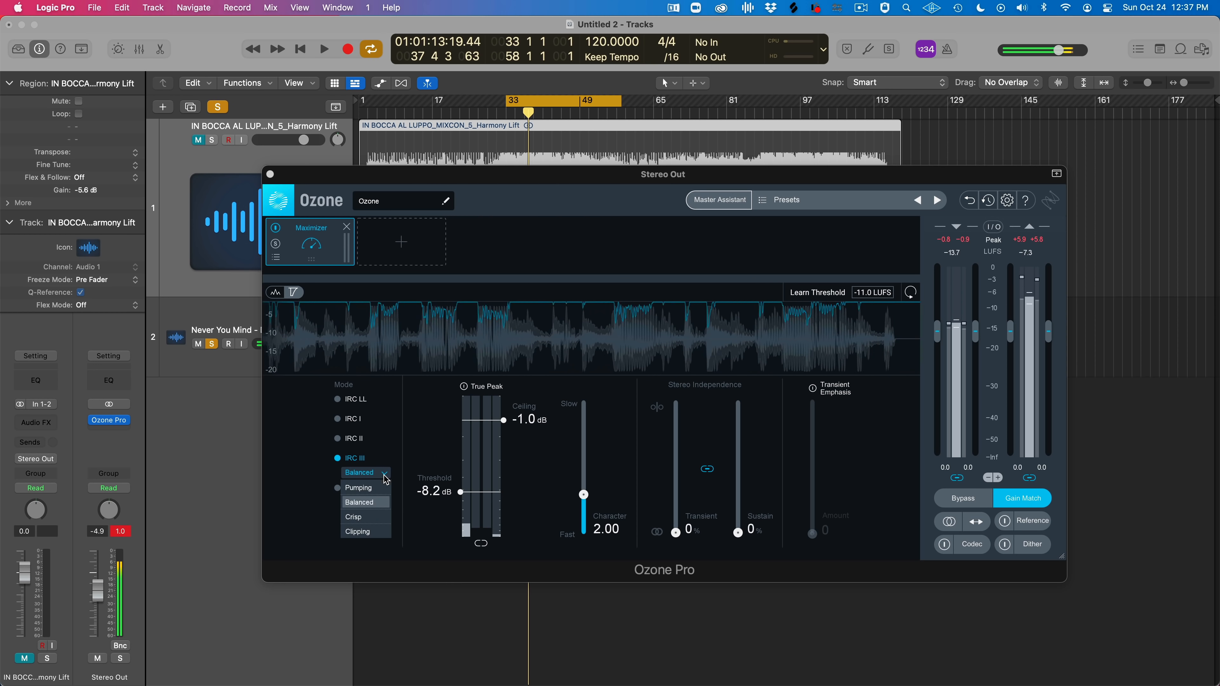
click(365, 518)
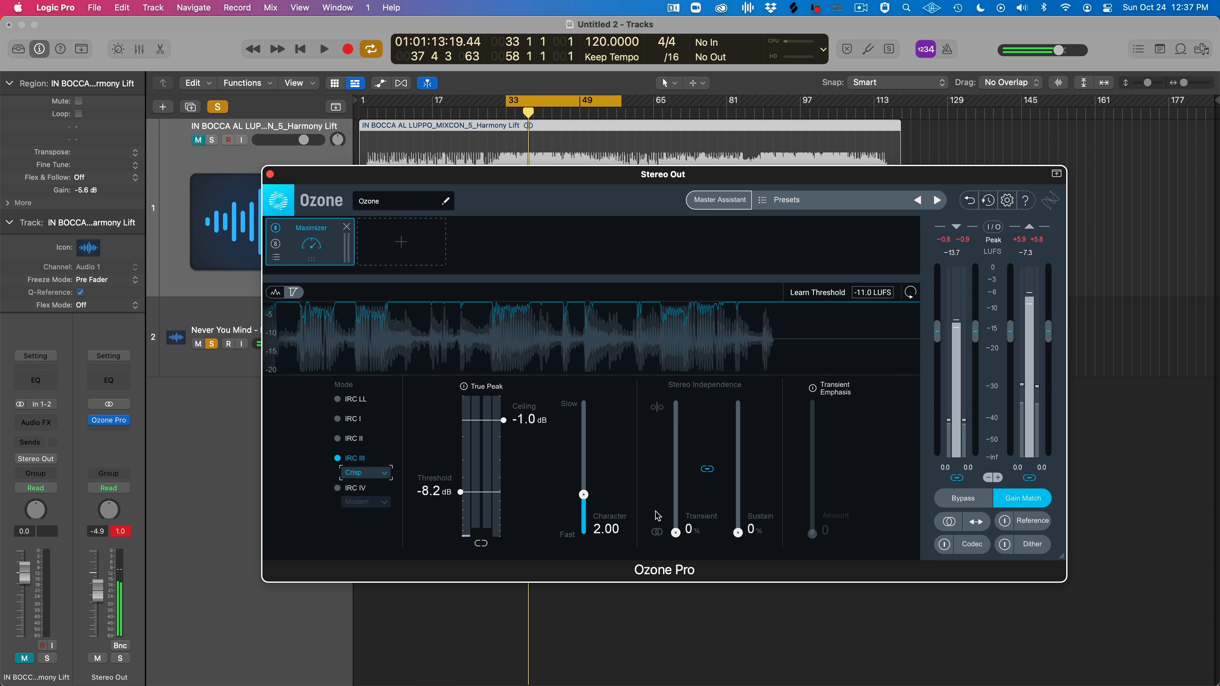
click(946, 500)
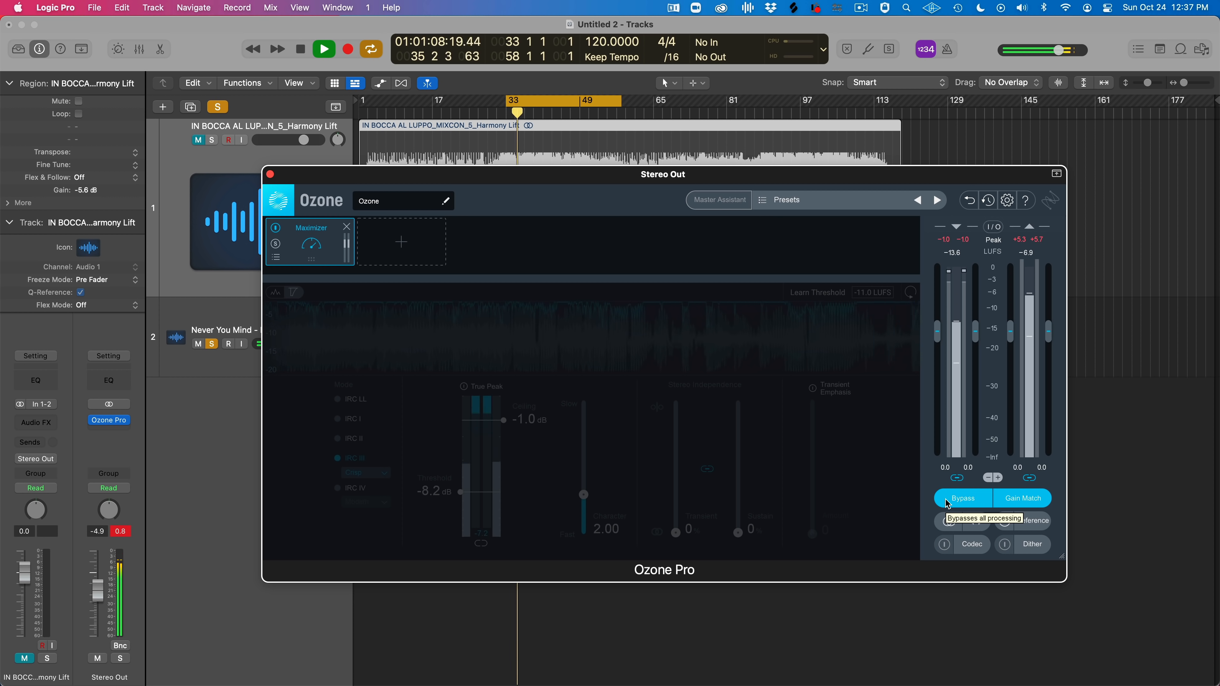
click(947, 499)
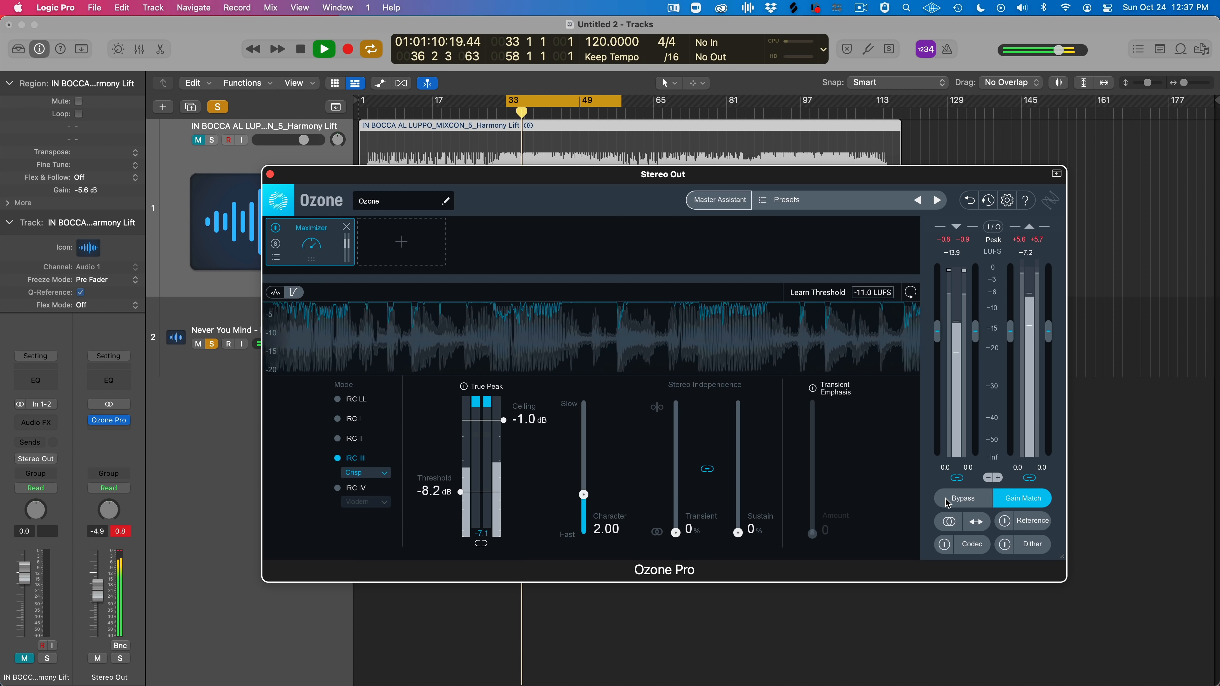
Restart playback from bar 33 and compare the IRC III Crisp style with the bypassed sound again
key(space)
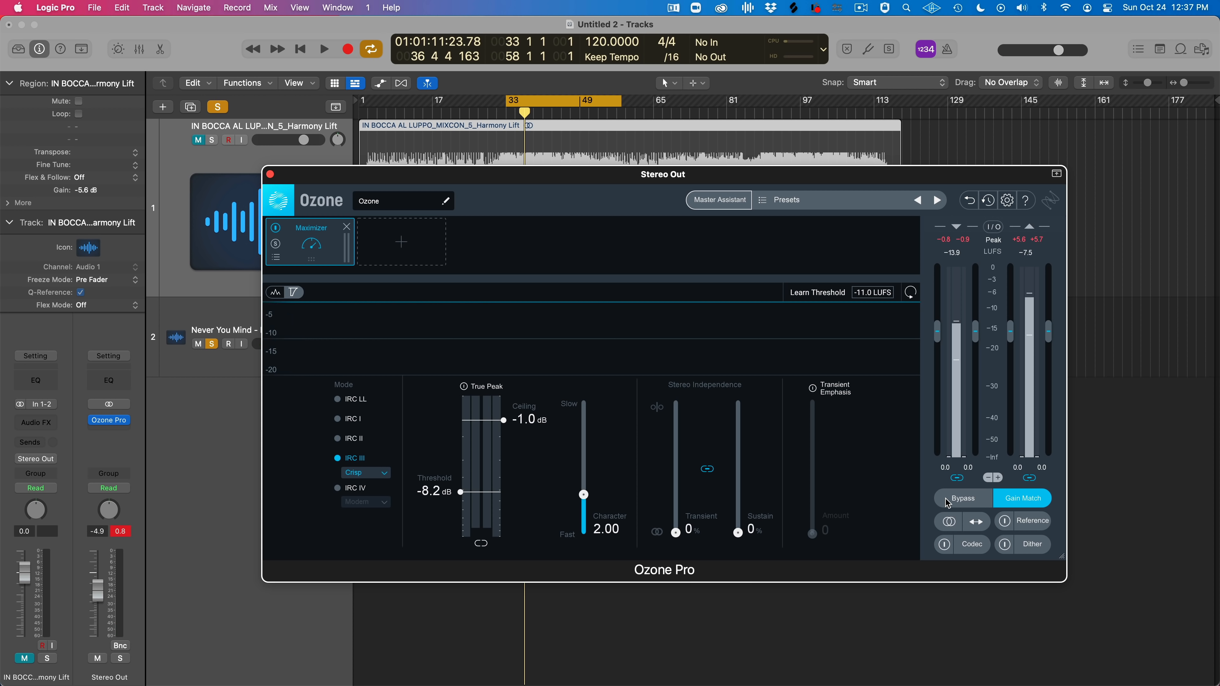
key(space)
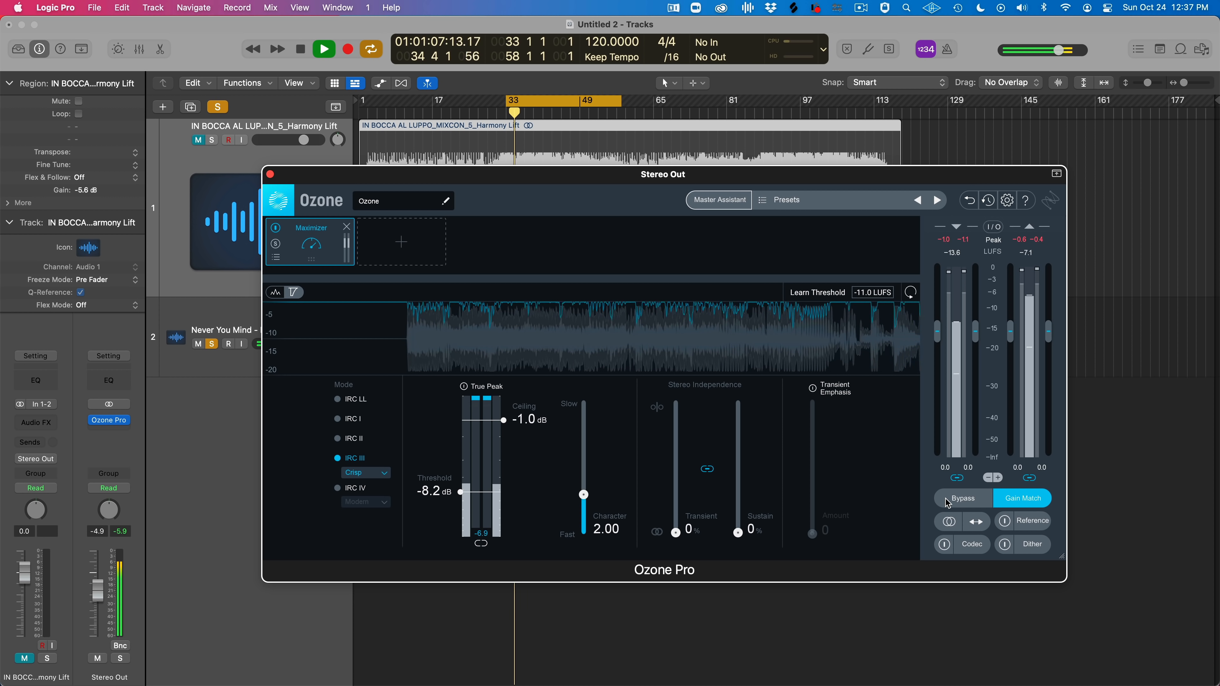
click(947, 503)
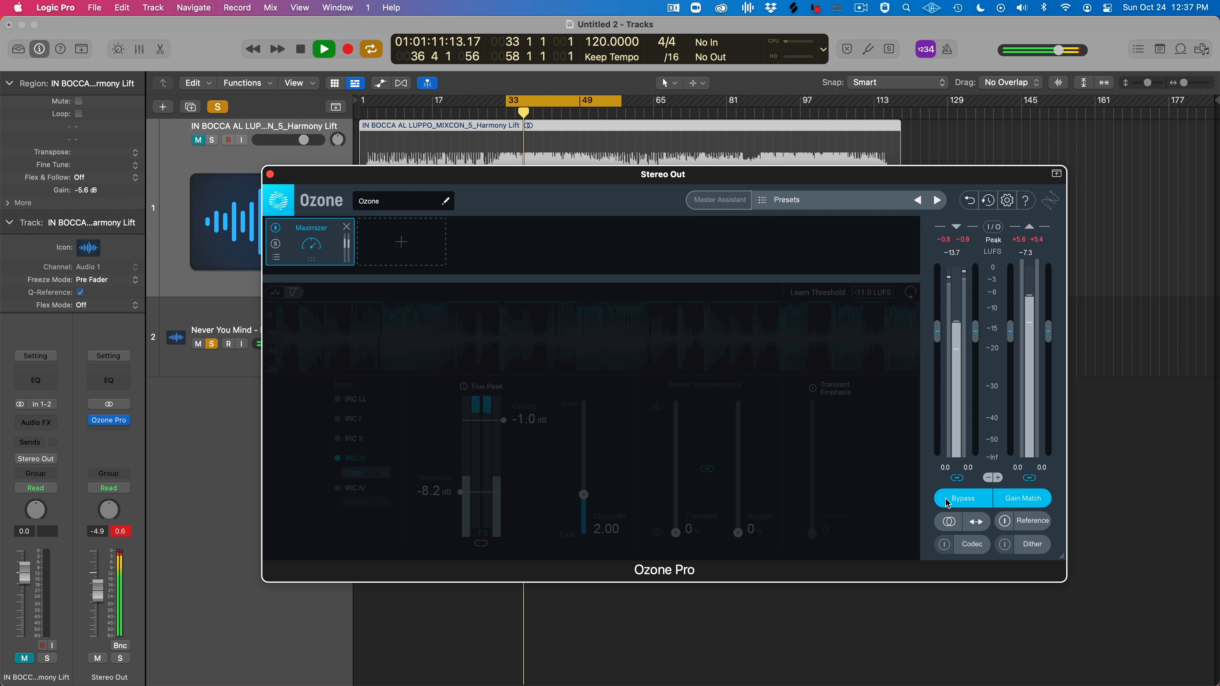
click(947, 503)
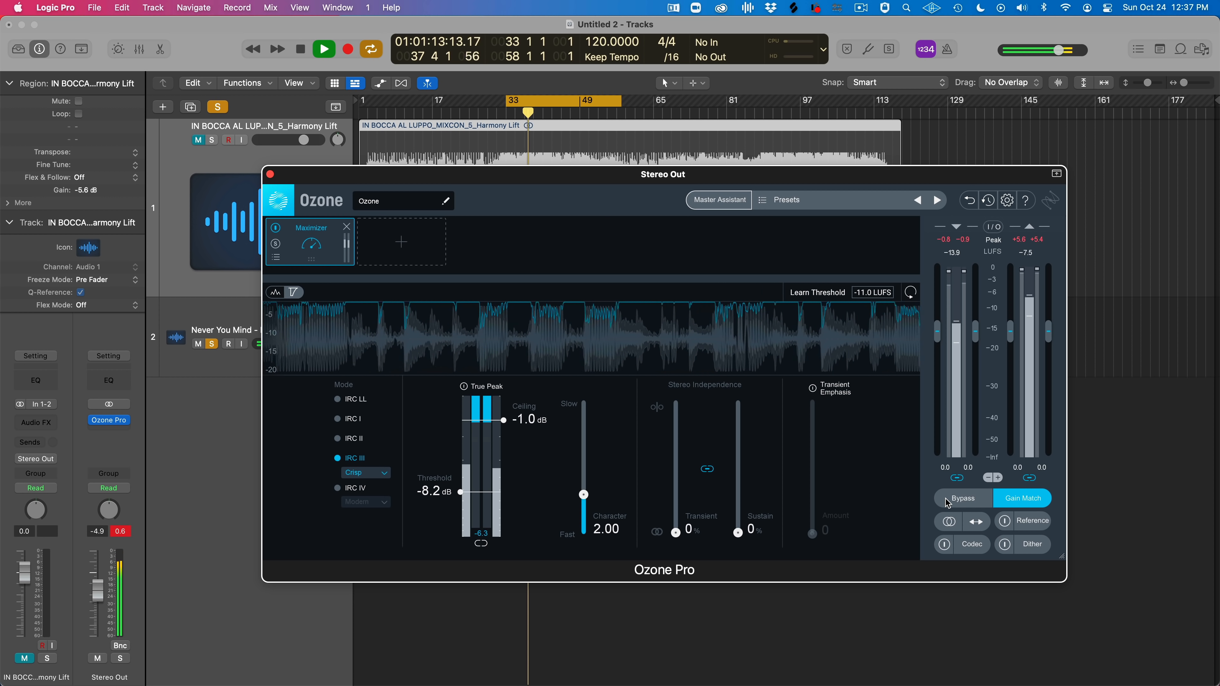
Switch the IRC III style to Clipping and compare bypassed and processed playback
click(384, 474)
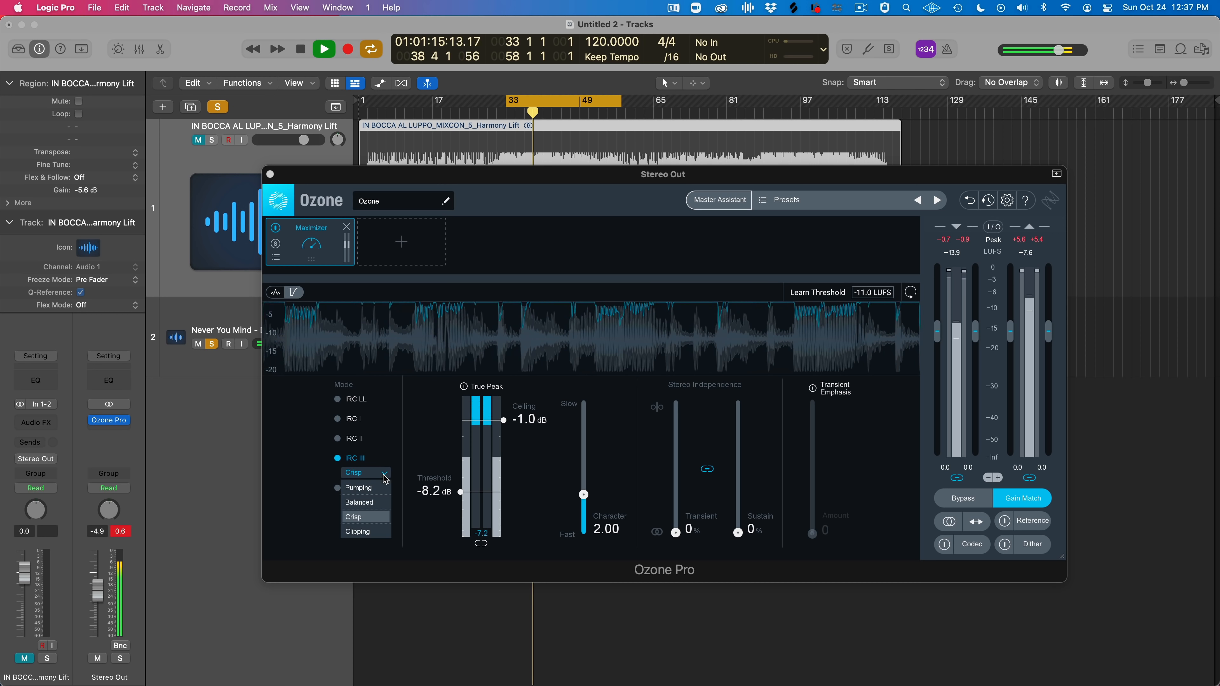
click(314, 474)
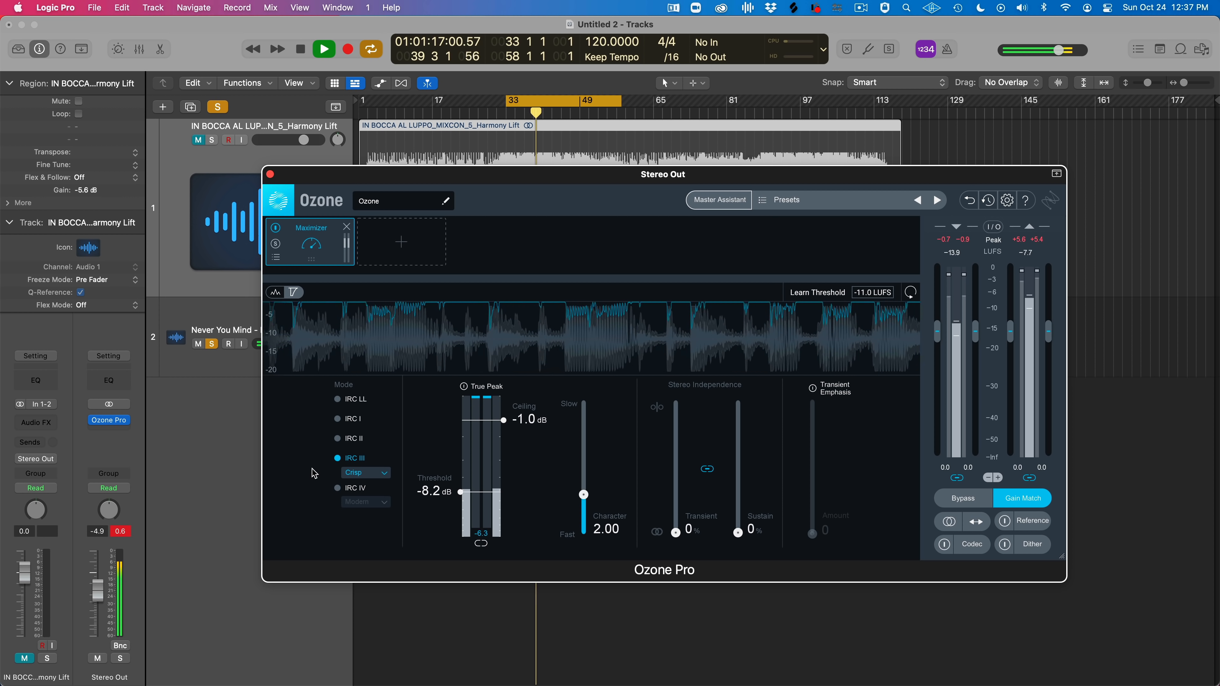
click(386, 478)
click(365, 536)
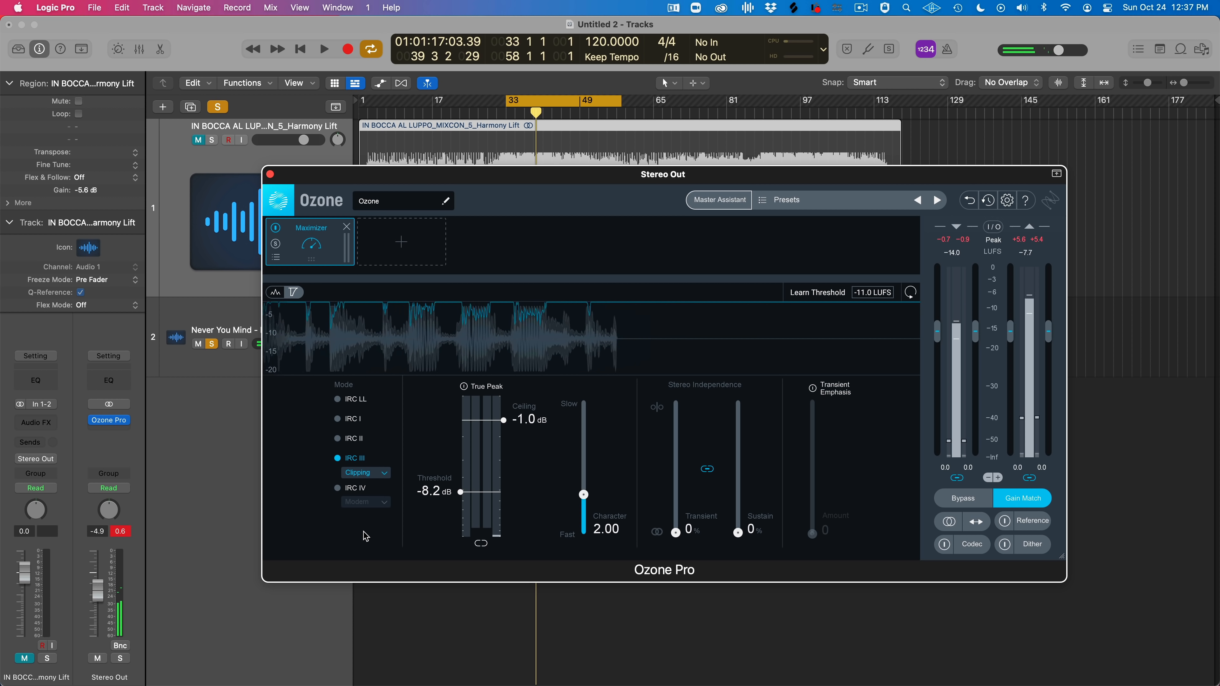
key(space)
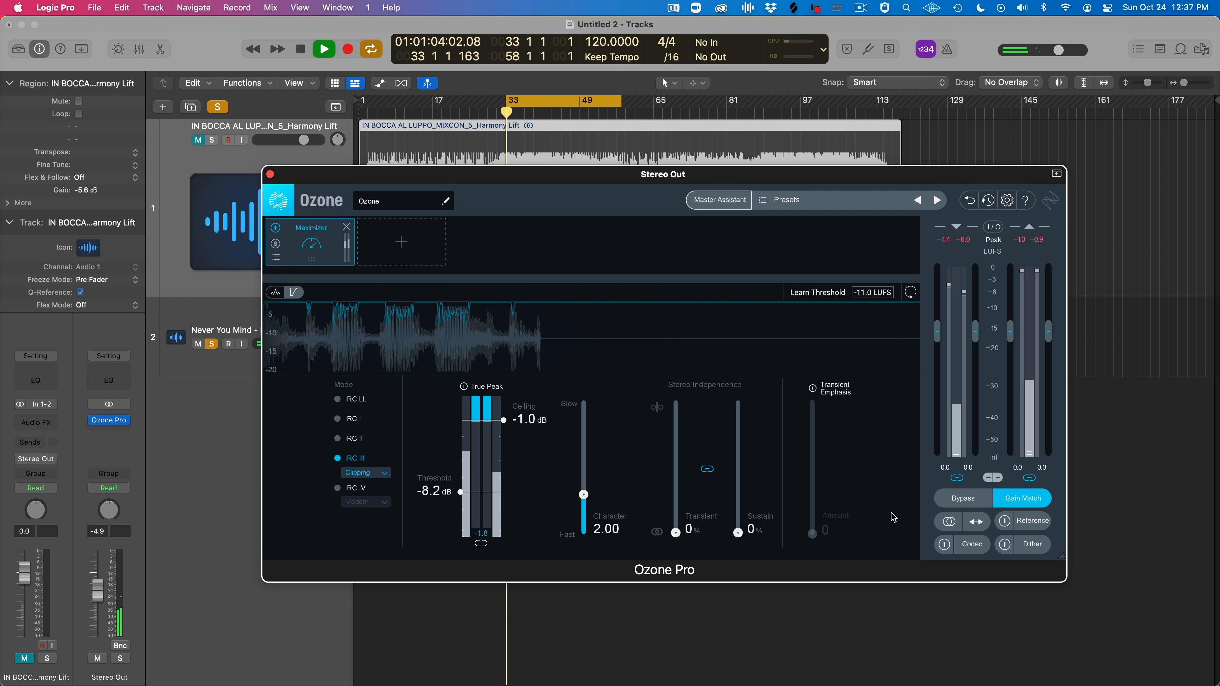
click(961, 504)
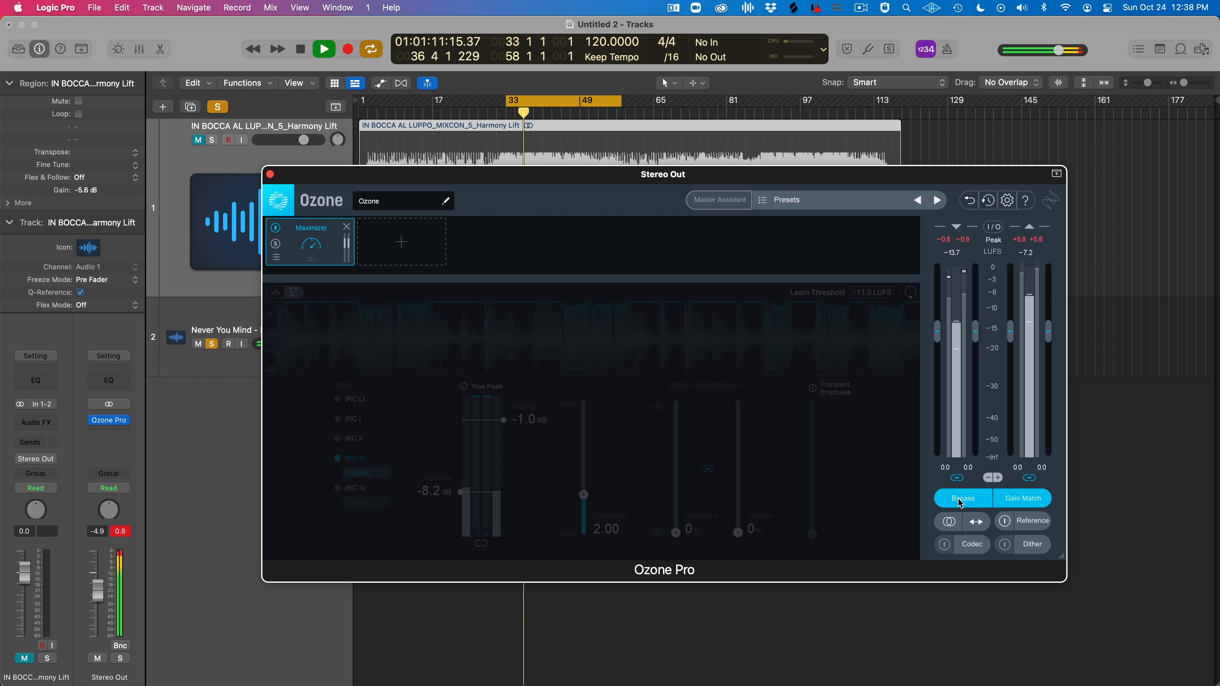
click(961, 504)
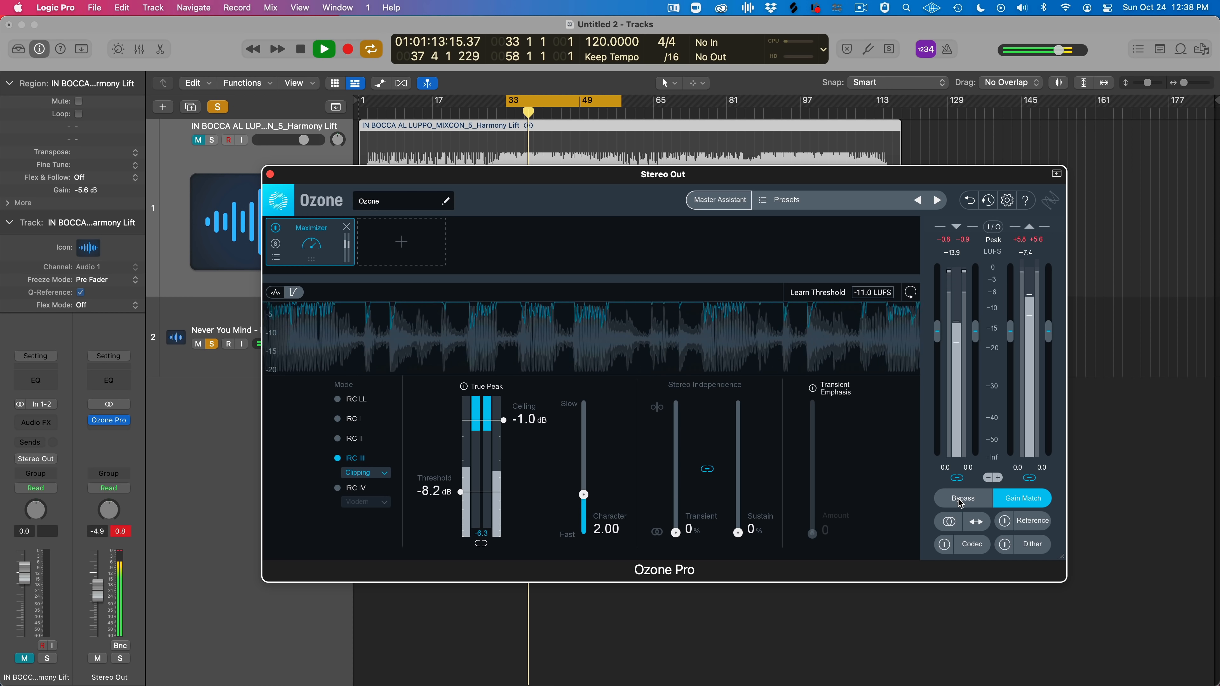
key(space)
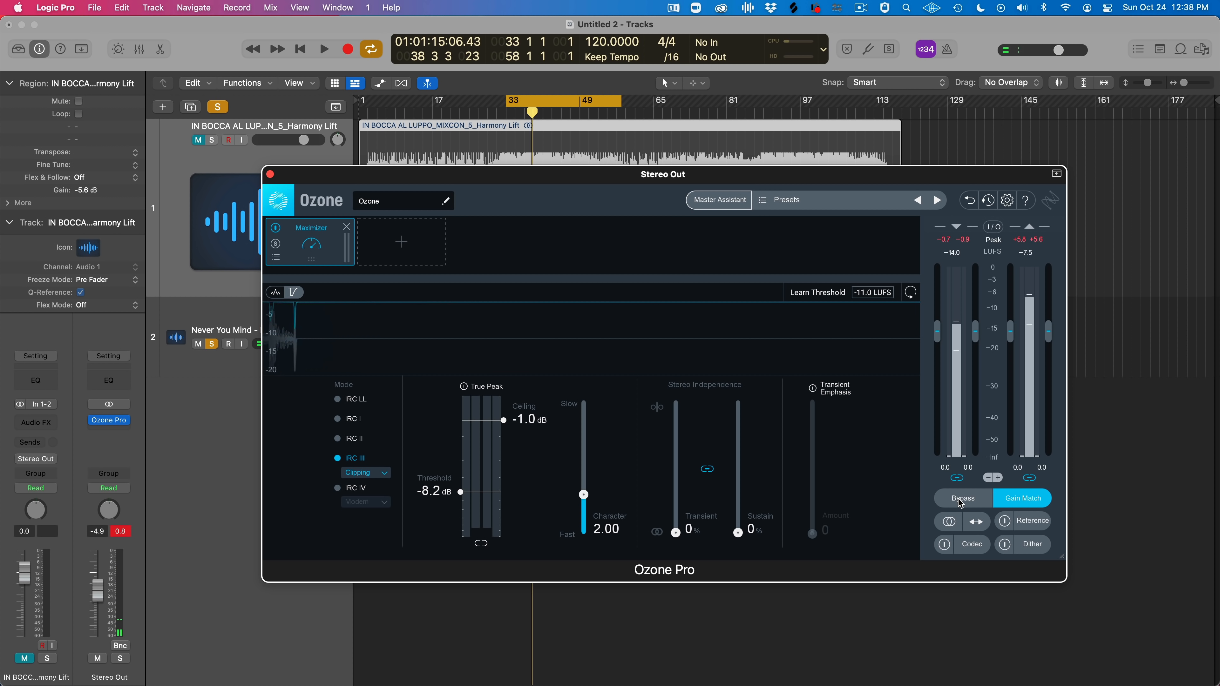
Replay the cycled section and compare the Clipping style with the bypassed sound once more, then stop playback
key(space)
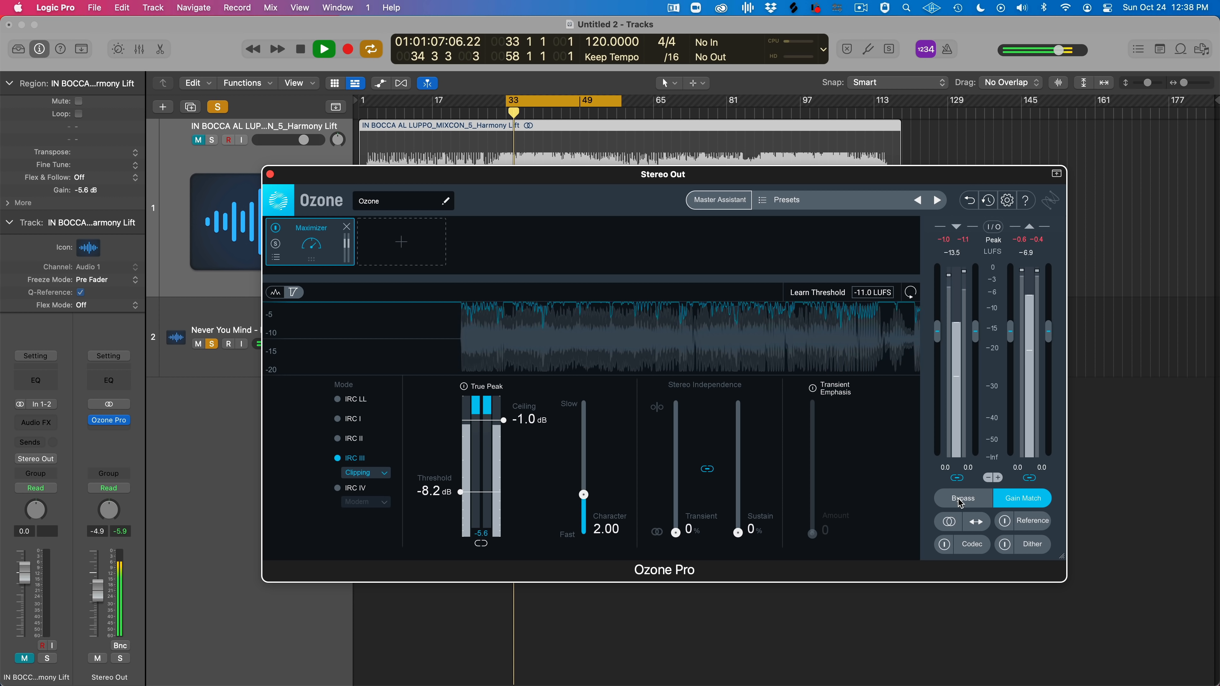
click(960, 503)
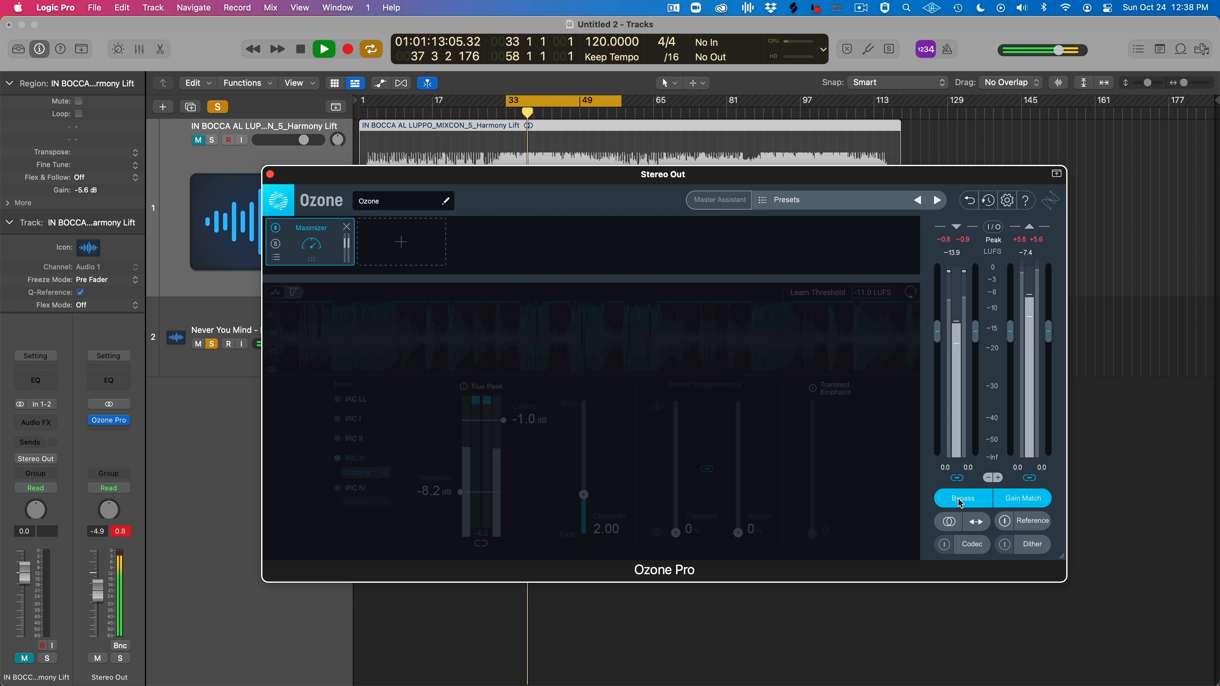
click(959, 503)
key(space)
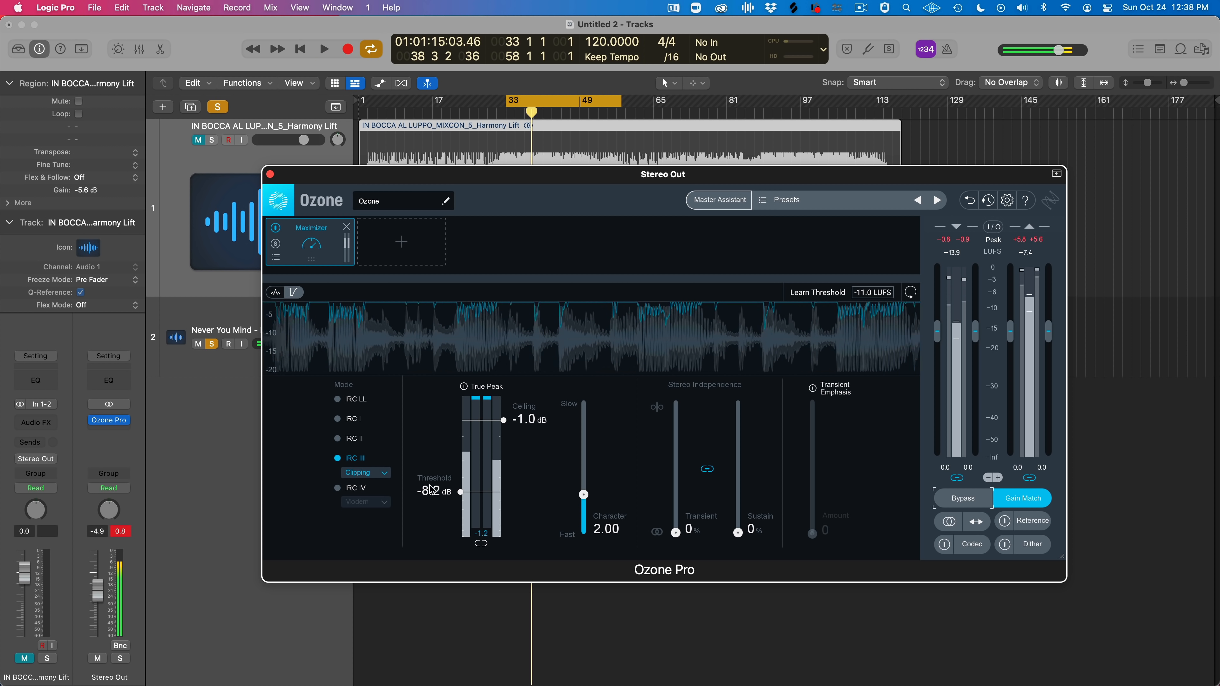
Switch the Maximizer mode to IRC IV with the Modern style and compare bypassed and processed playback
click(338, 488)
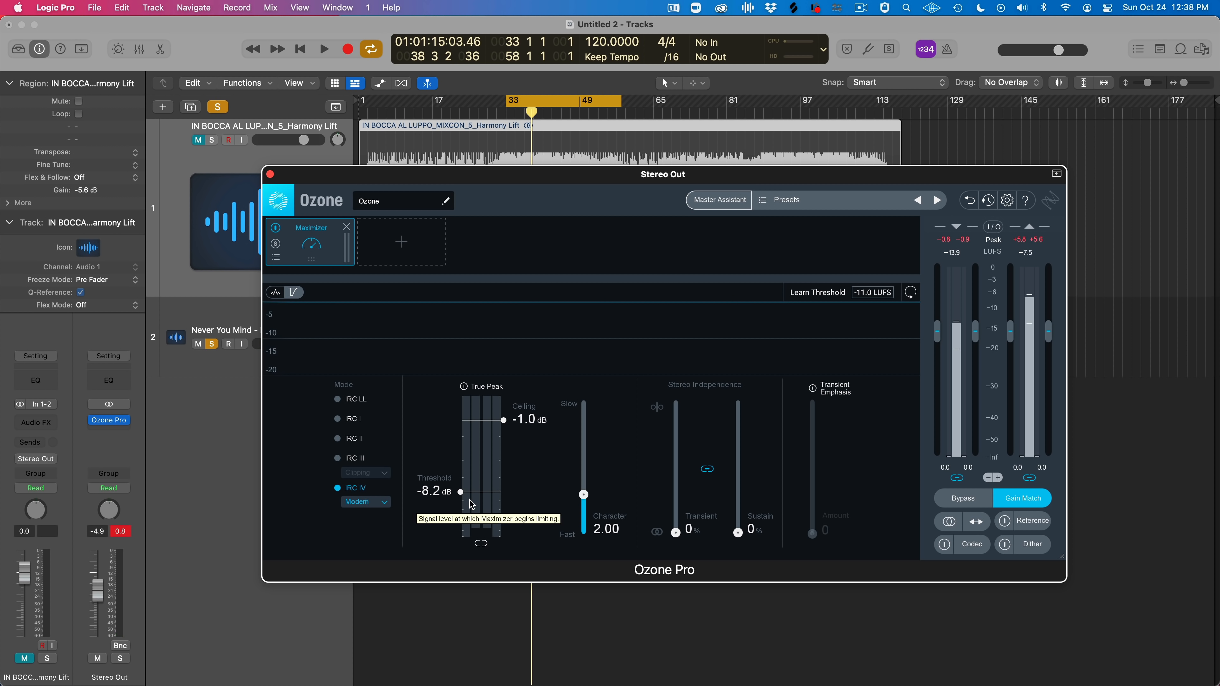
click(939, 503)
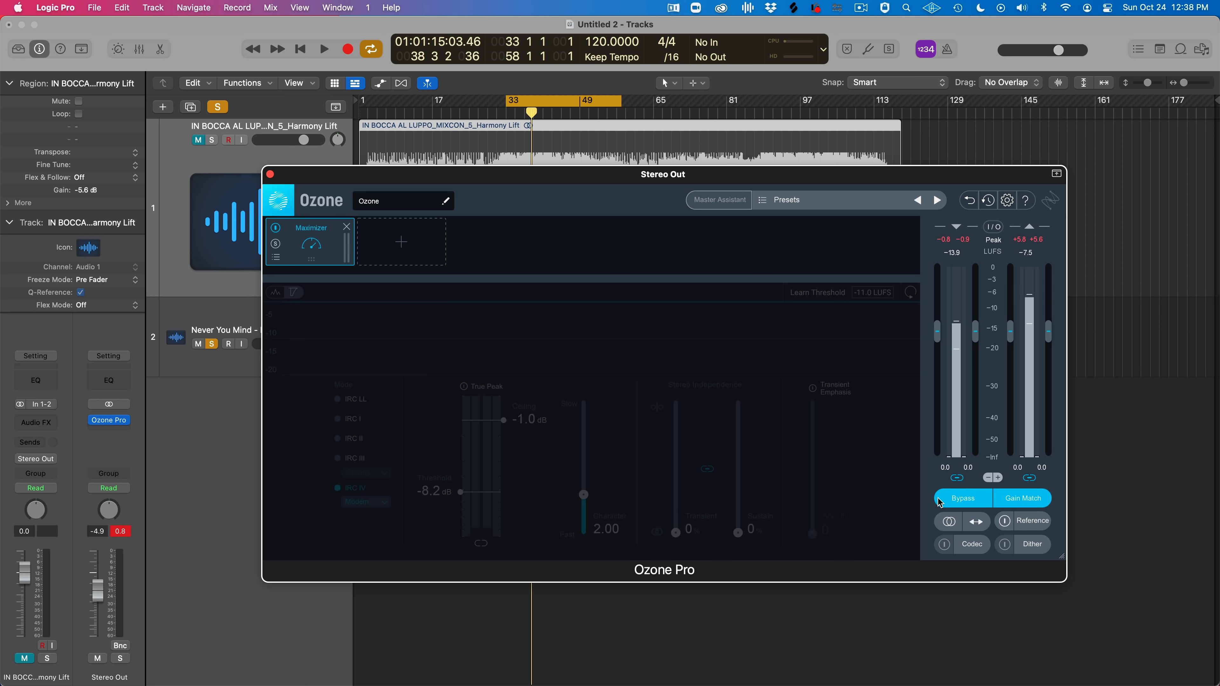
key(space)
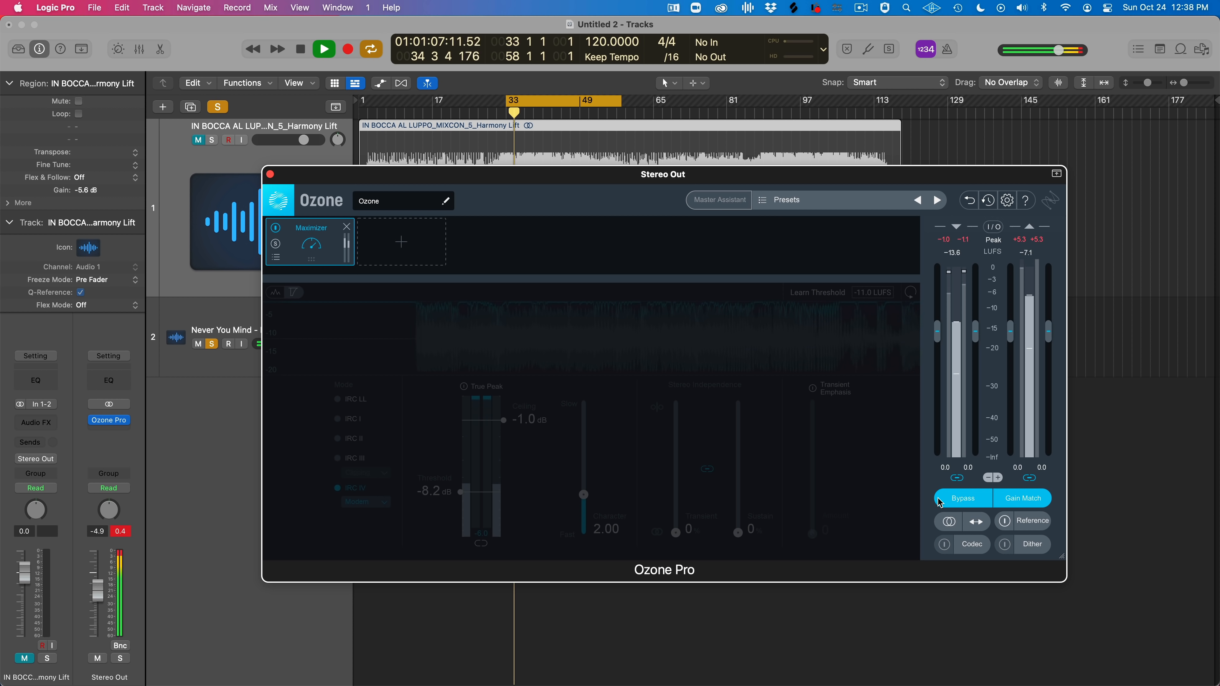
click(941, 502)
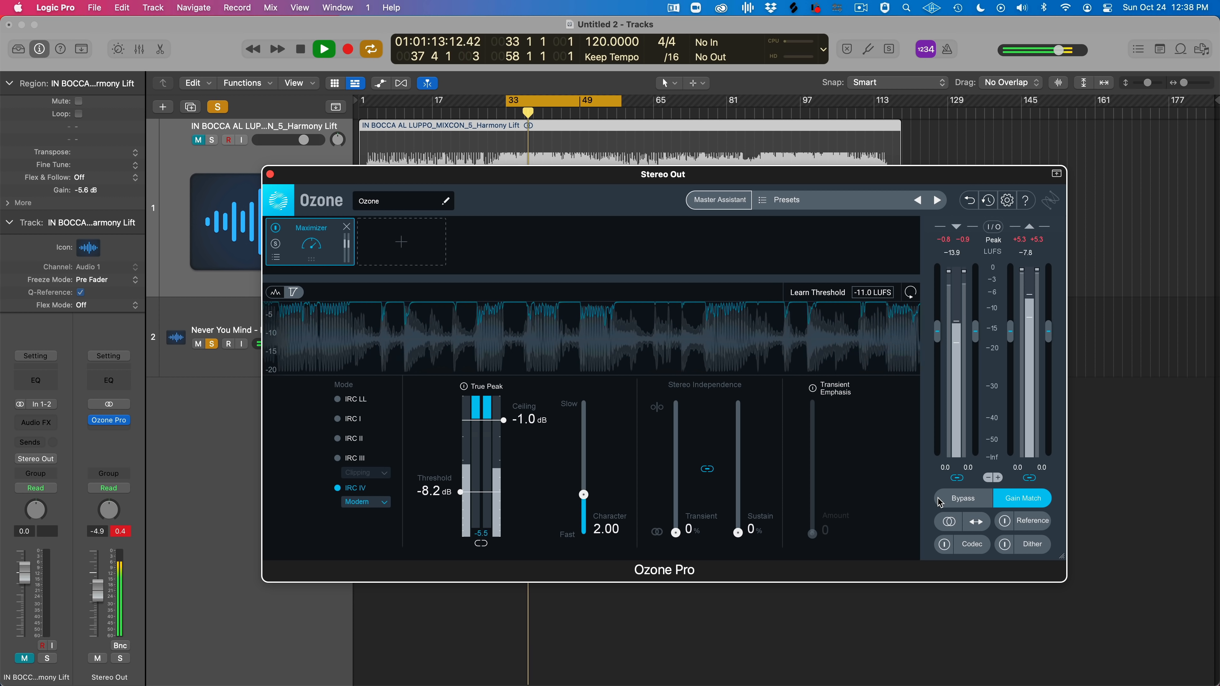
click(940, 502)
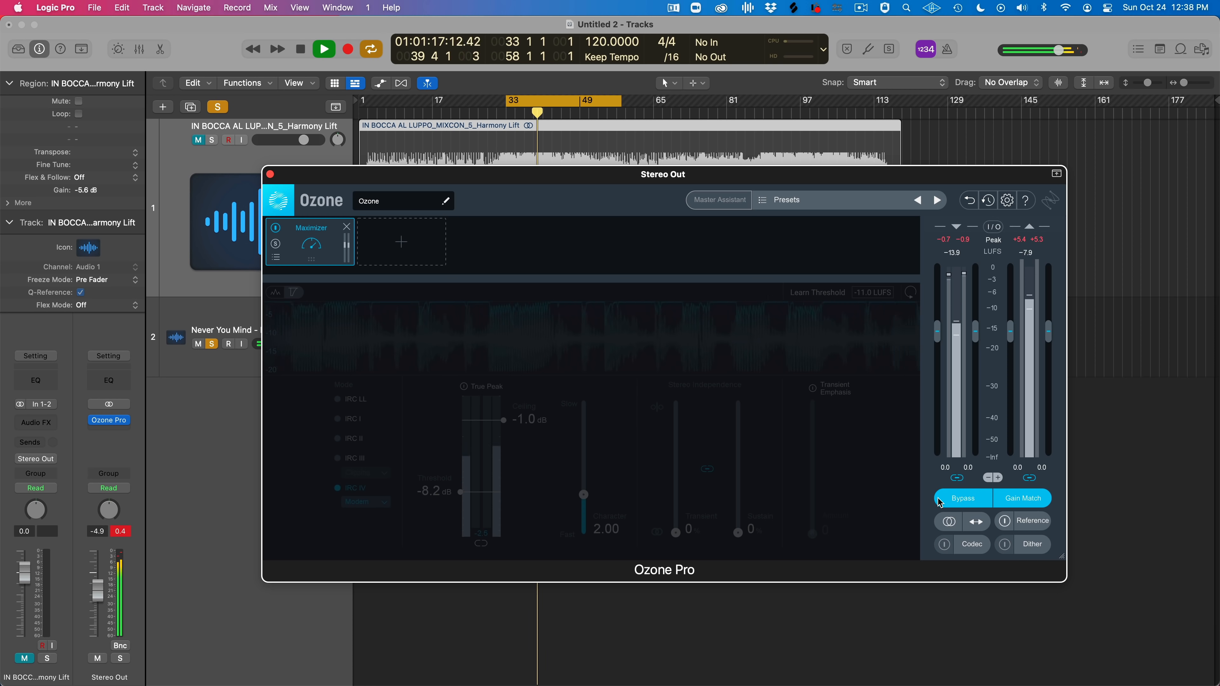
click(940, 502)
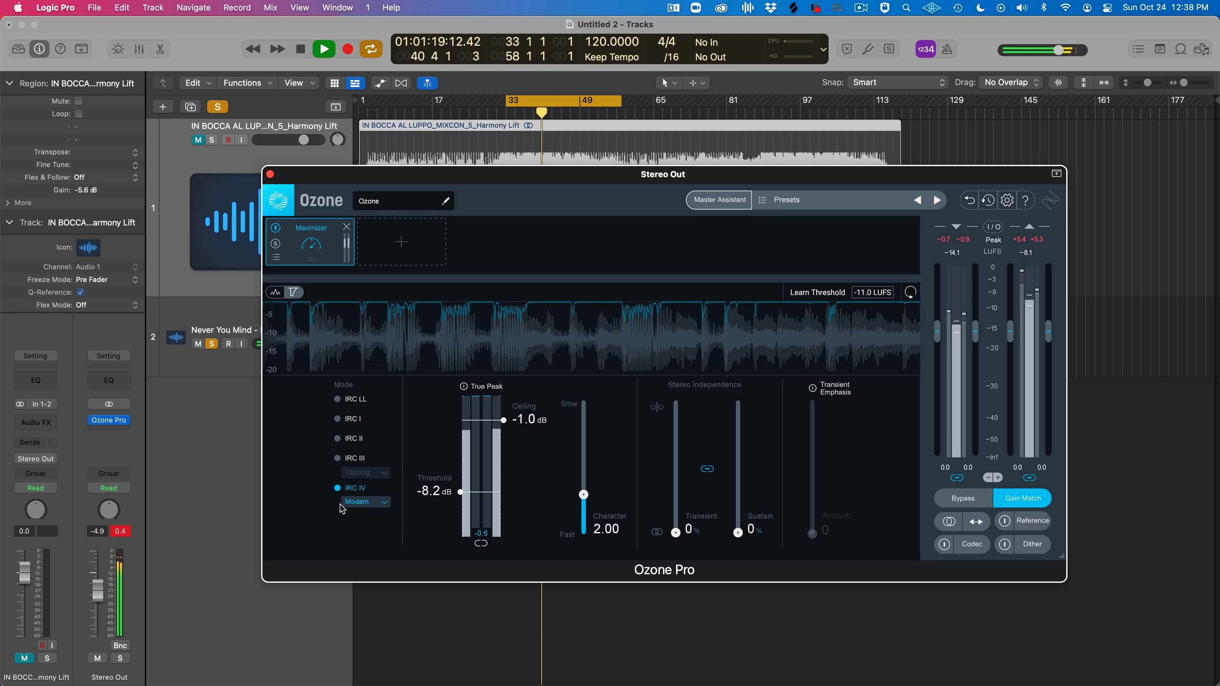
Change the IRC IV style to Classic and compare bypassed and processed playback
click(355, 502)
click(332, 513)
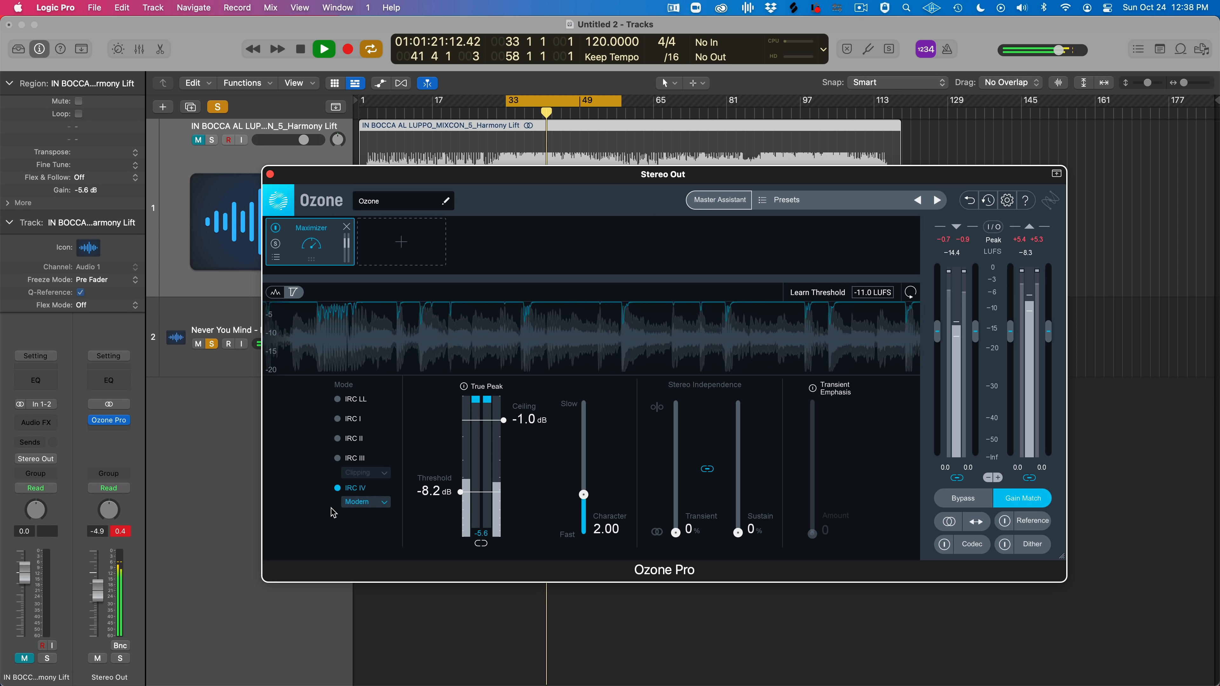
click(373, 503)
click(370, 517)
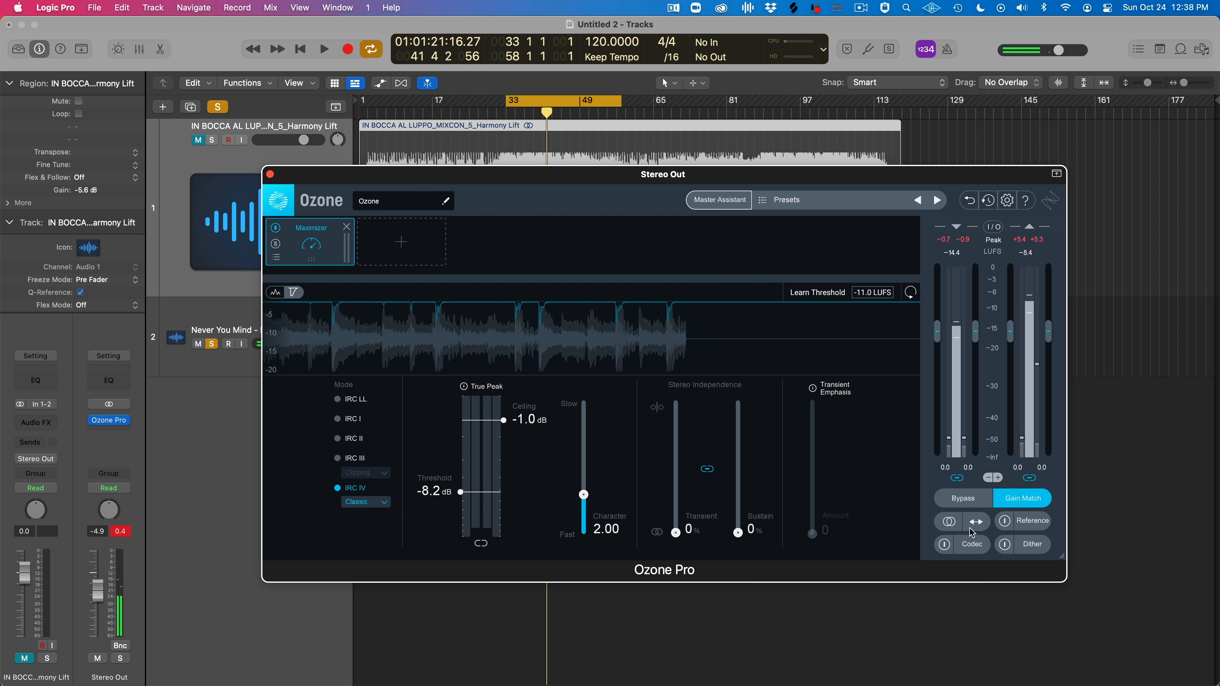
key(space)
click(962, 500)
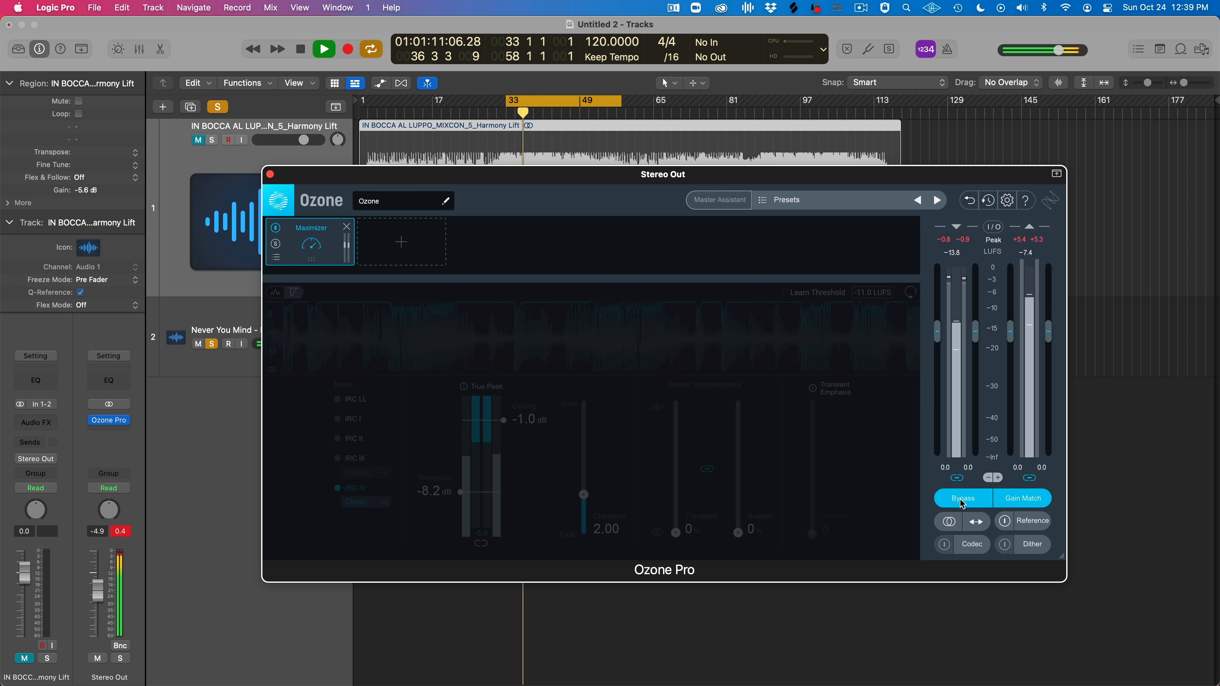
click(962, 500)
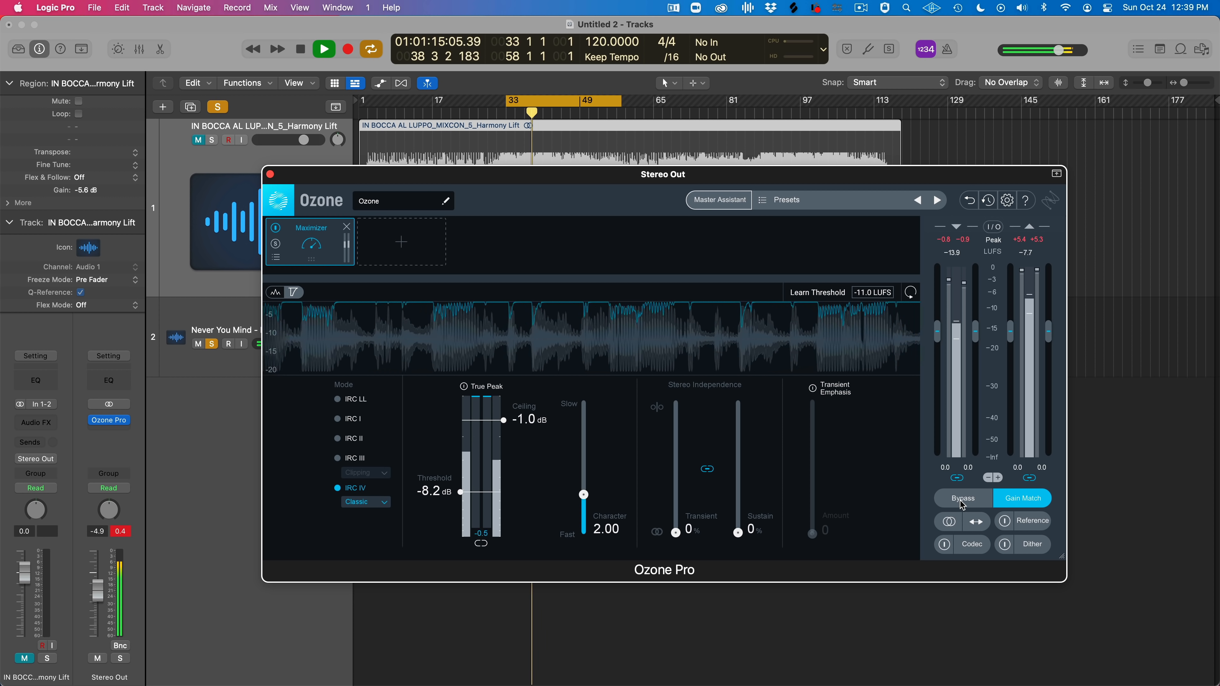
key(space)
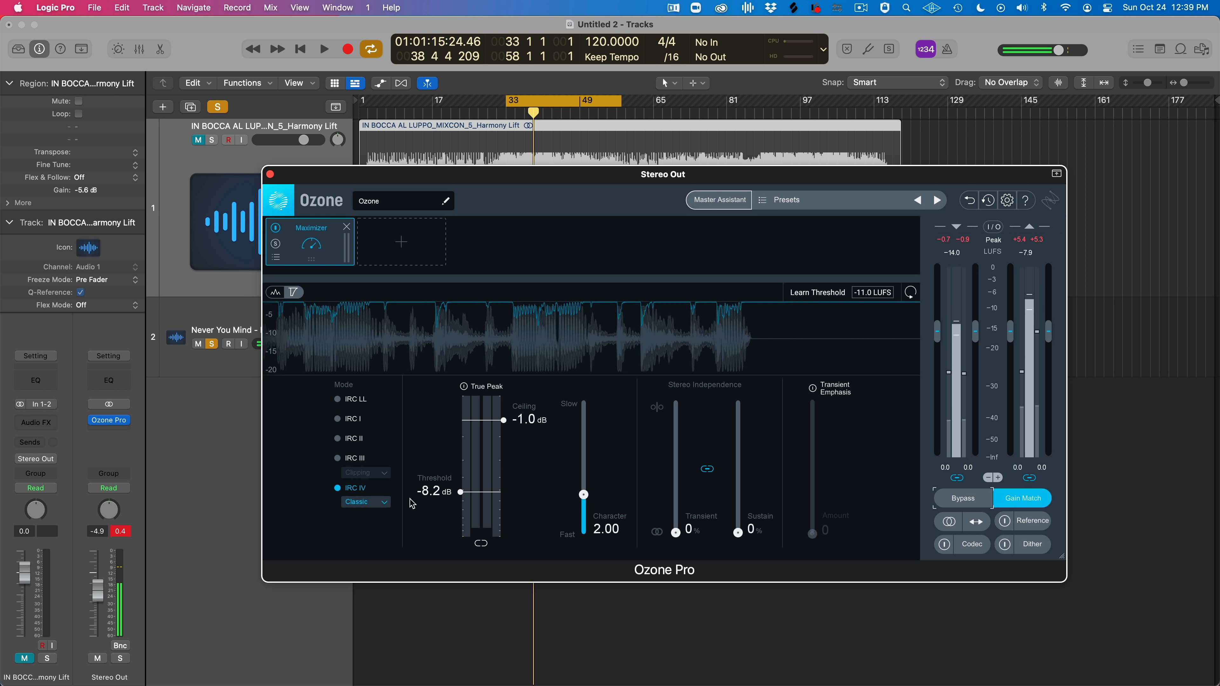
Replay the section from bar 33 and compare the IRC IV Classic style with the bypassed sound again
key(space)
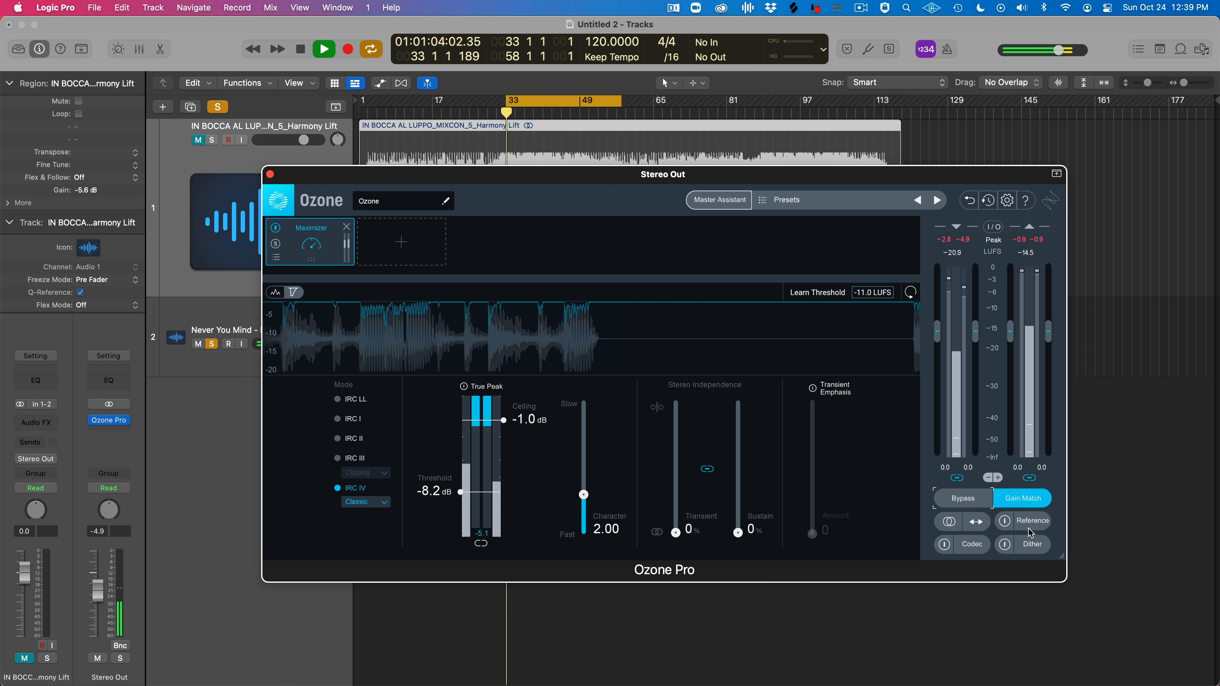
click(970, 501)
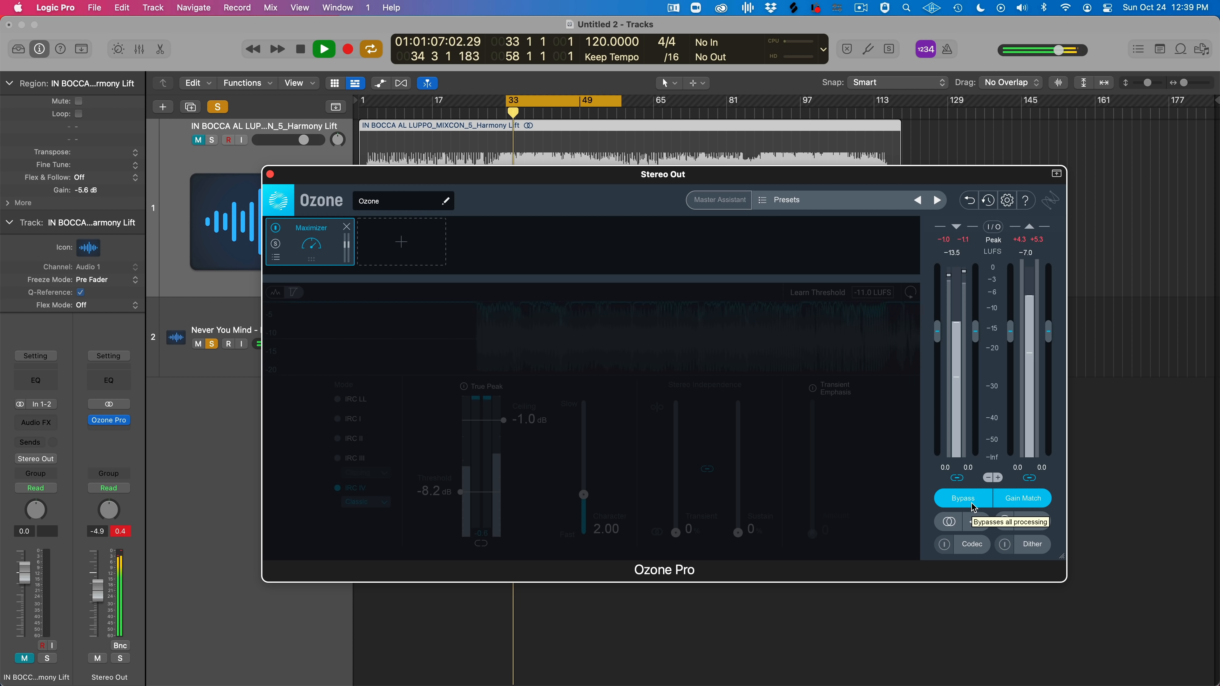
click(972, 504)
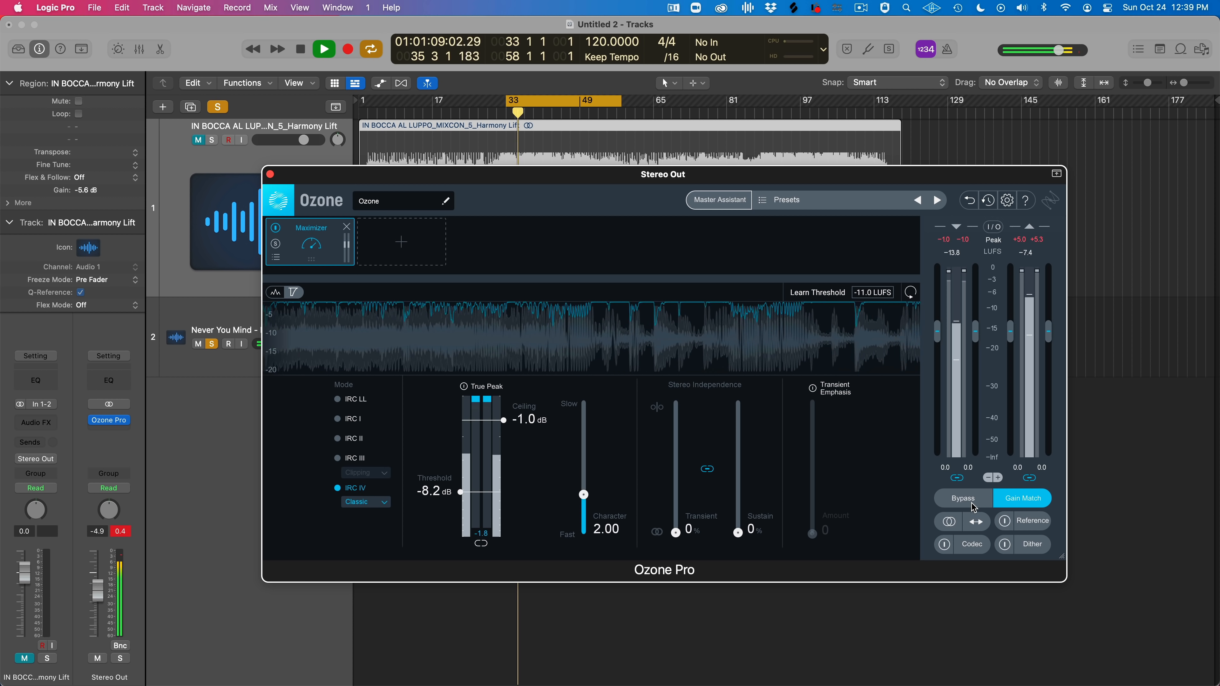
key(space)
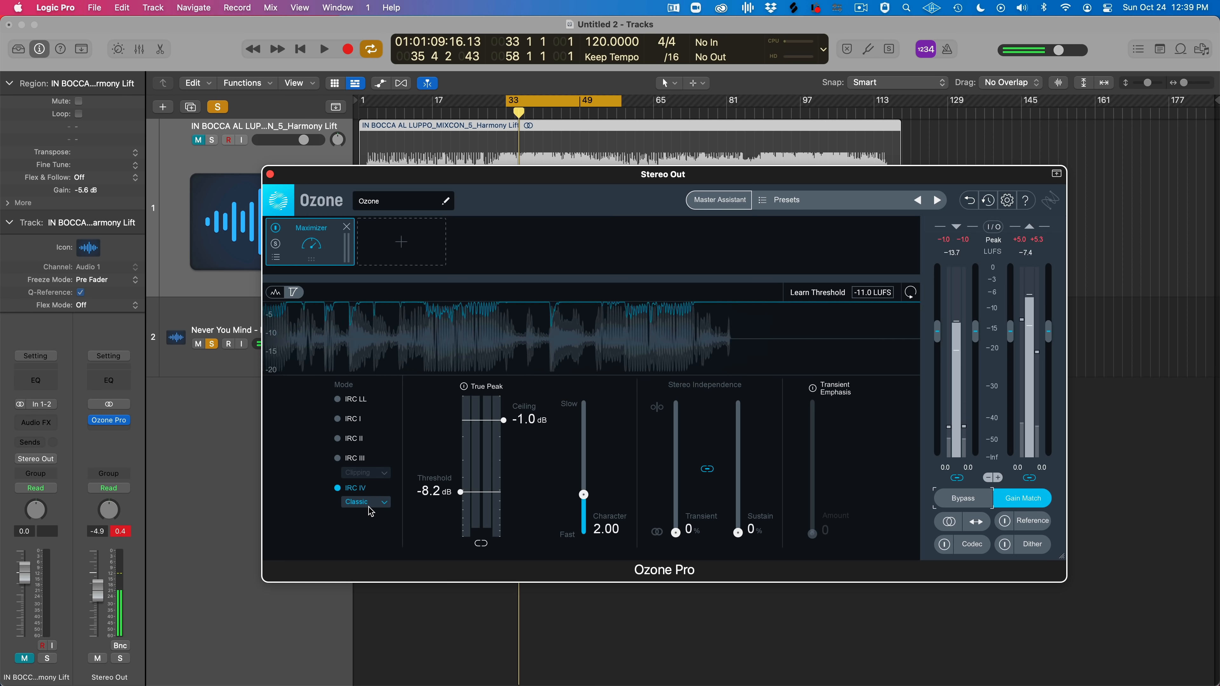
Change the IRC IV style to Transient and toggle the global bypass during playback to compare it with the unprocessed sound
click(366, 502)
click(360, 546)
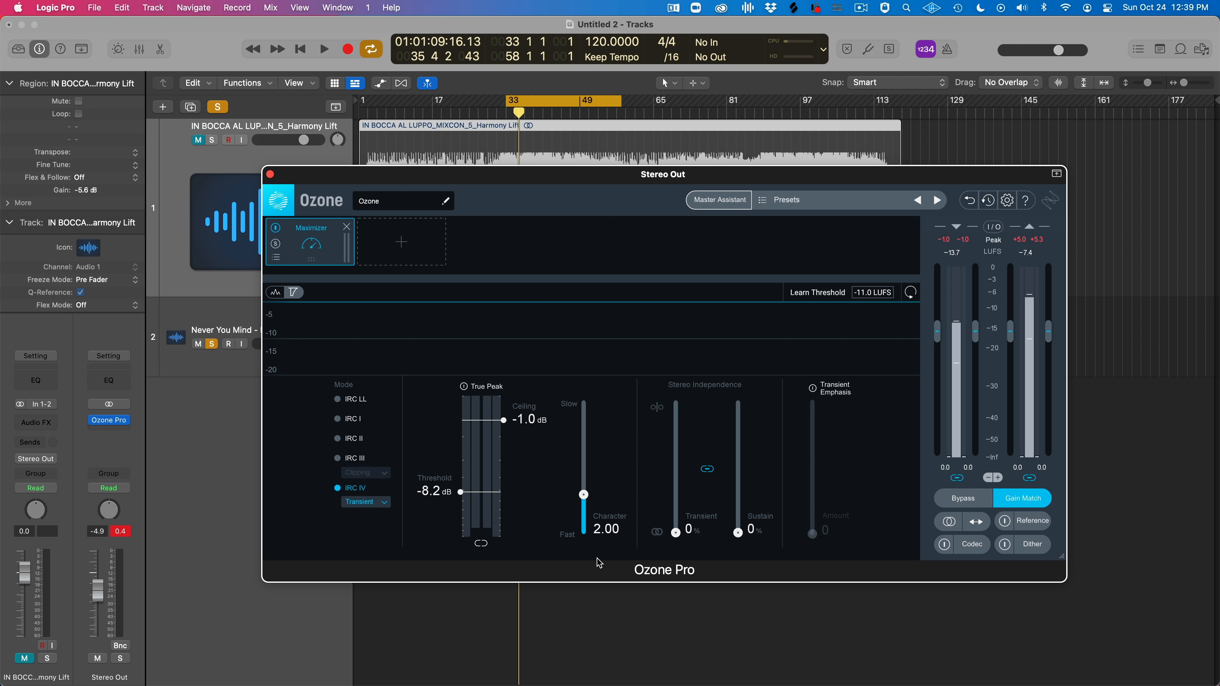
click(963, 498)
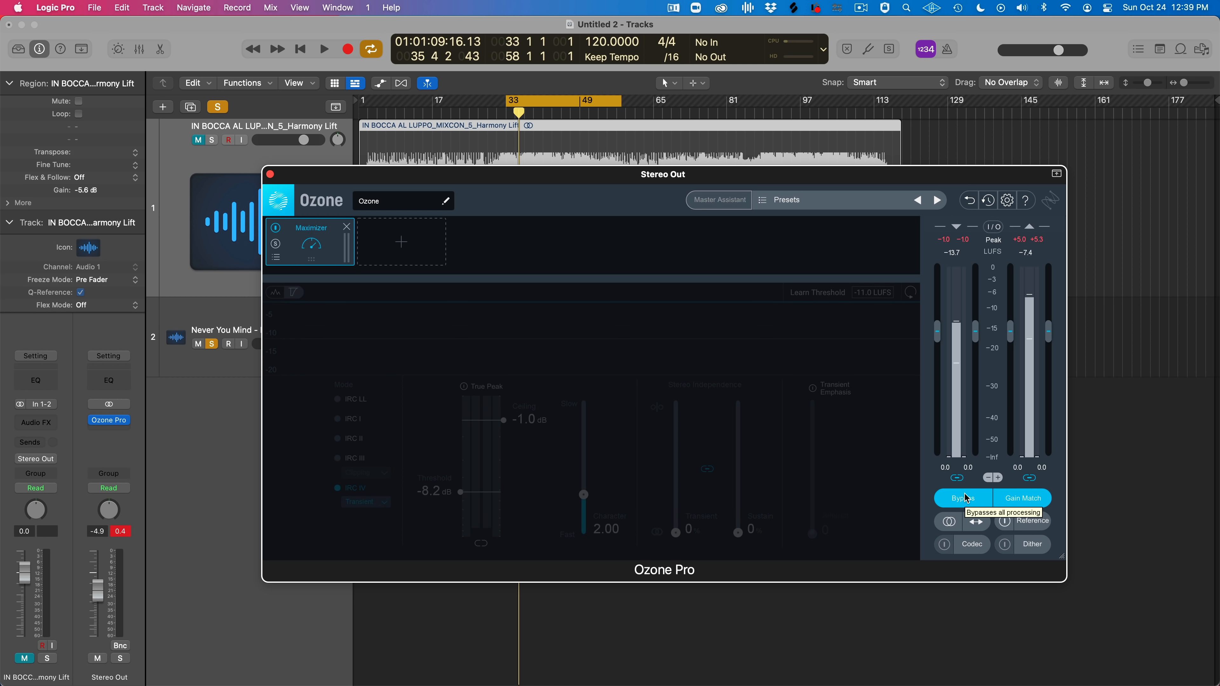
key(space)
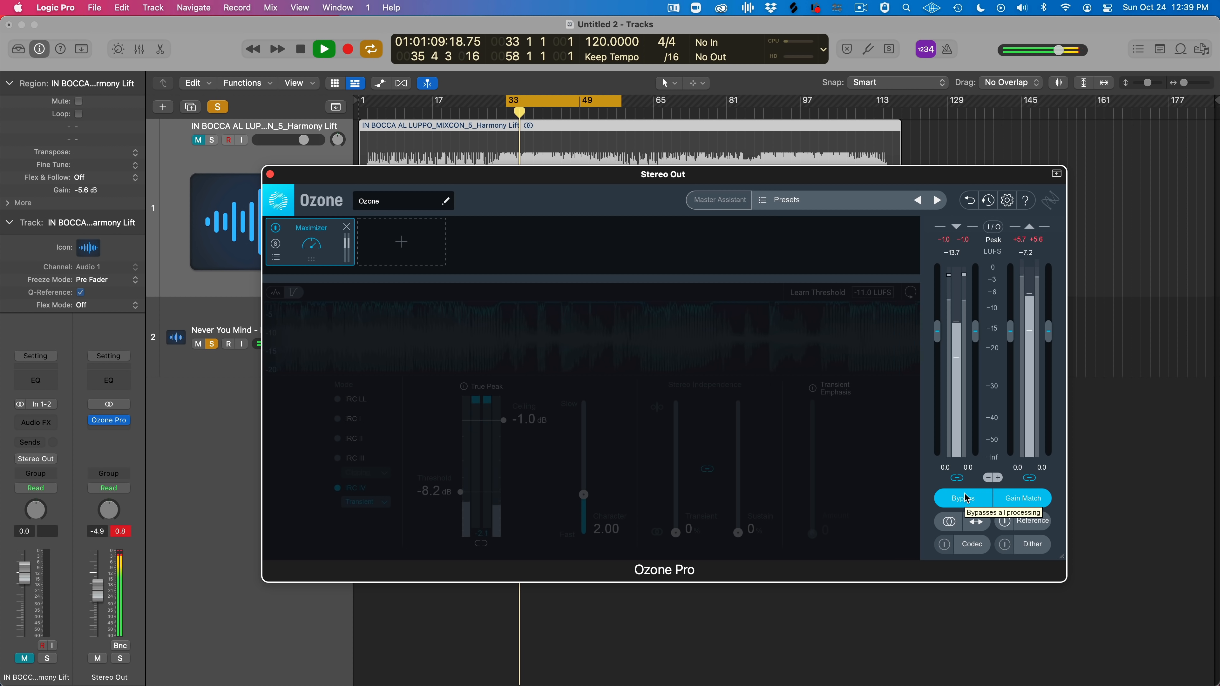
click(966, 498)
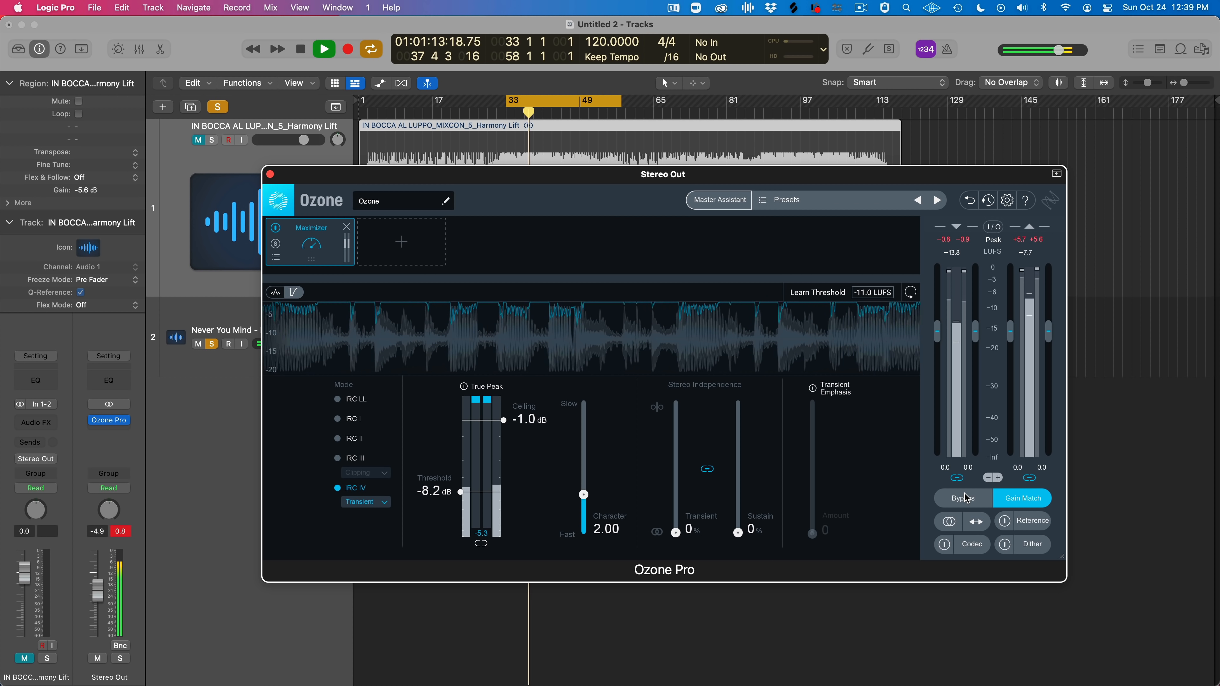
click(967, 498)
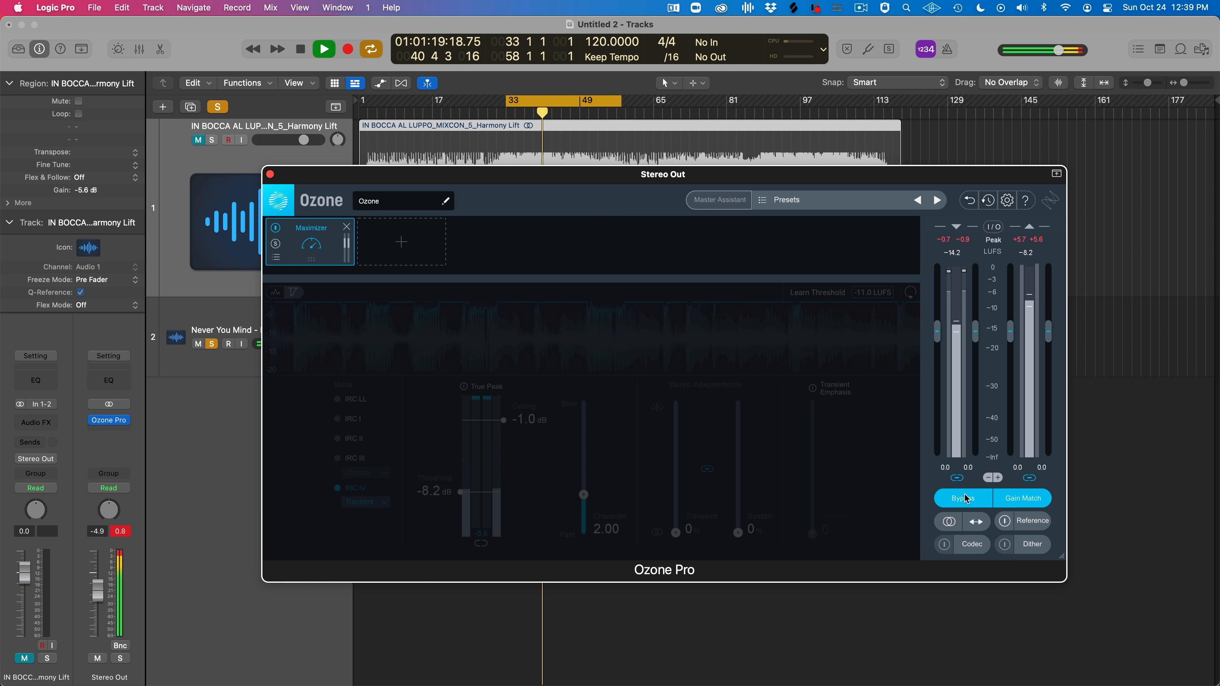
click(967, 498)
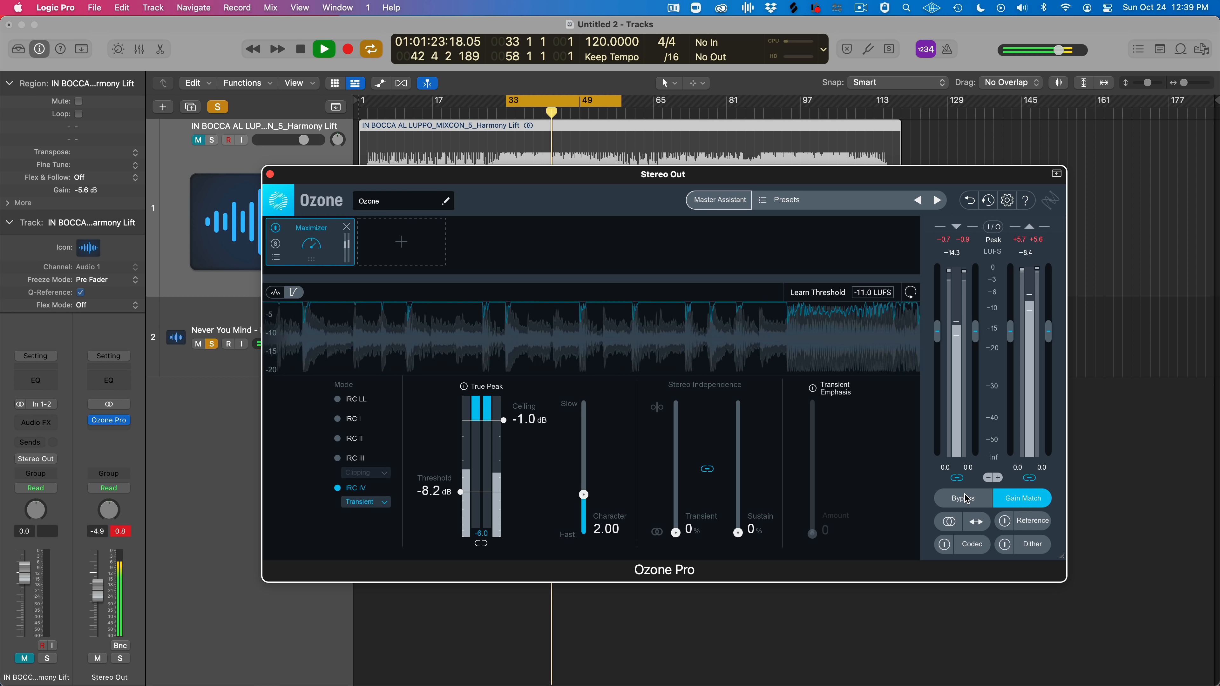
Compare the IRC IV Transient style with the bypassed sound once more and stop playback
click(966, 498)
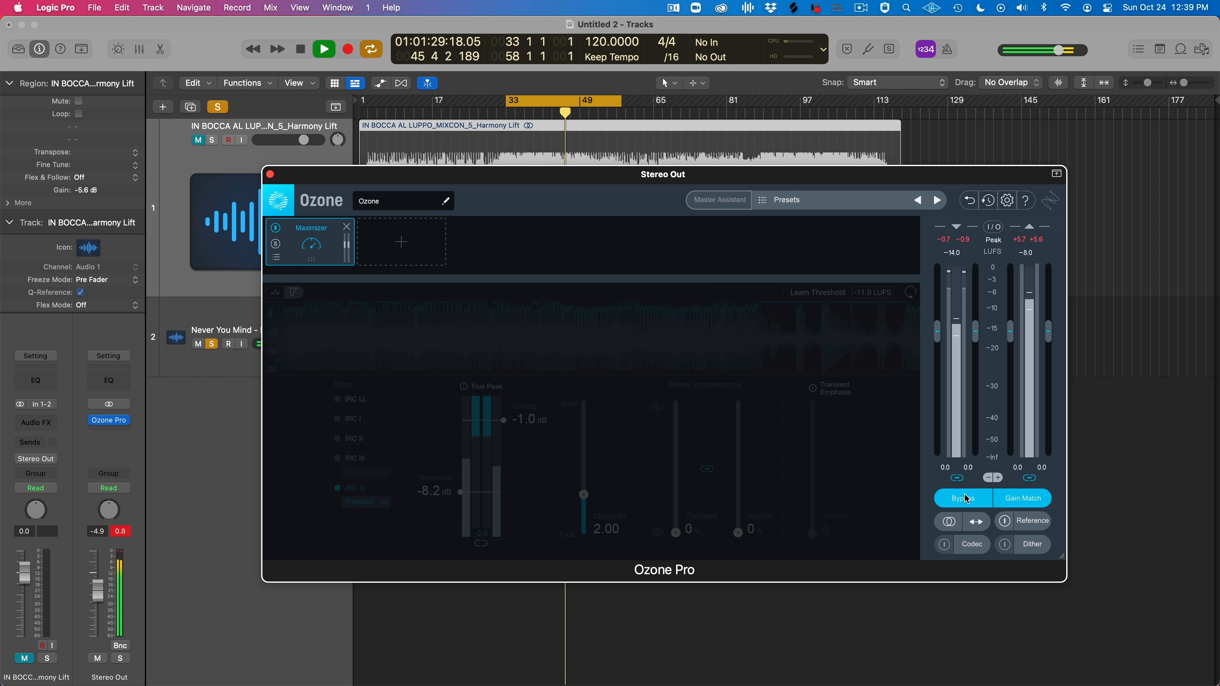
click(966, 498)
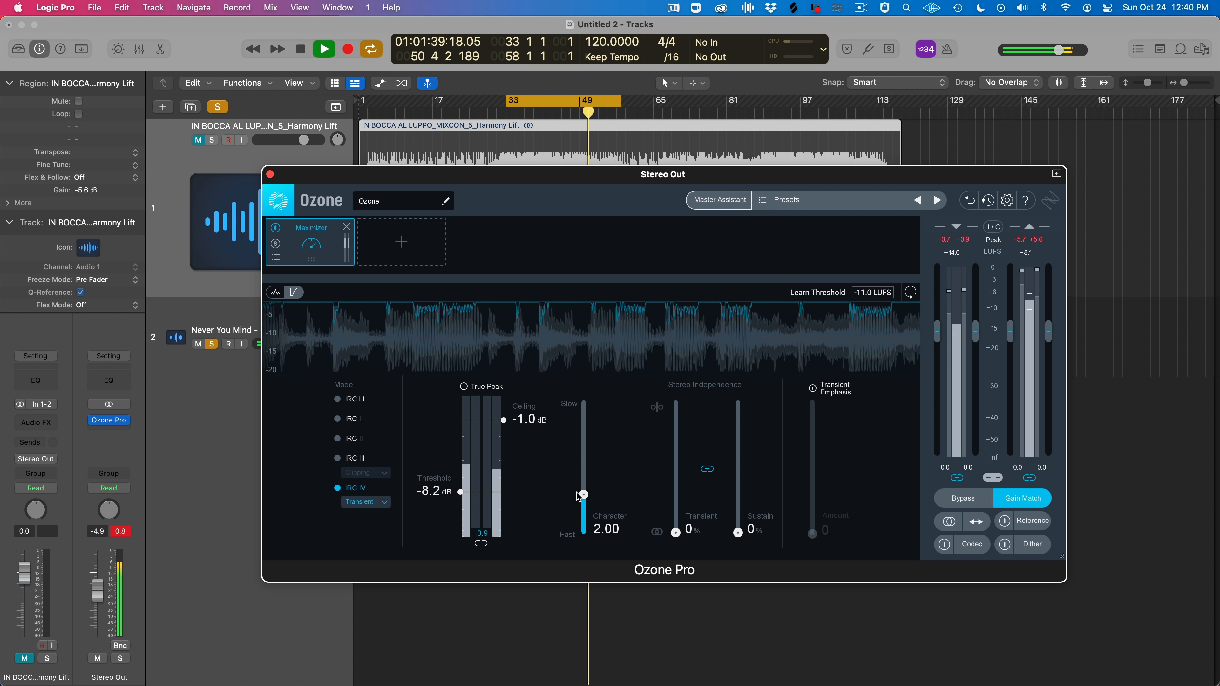
key(space)
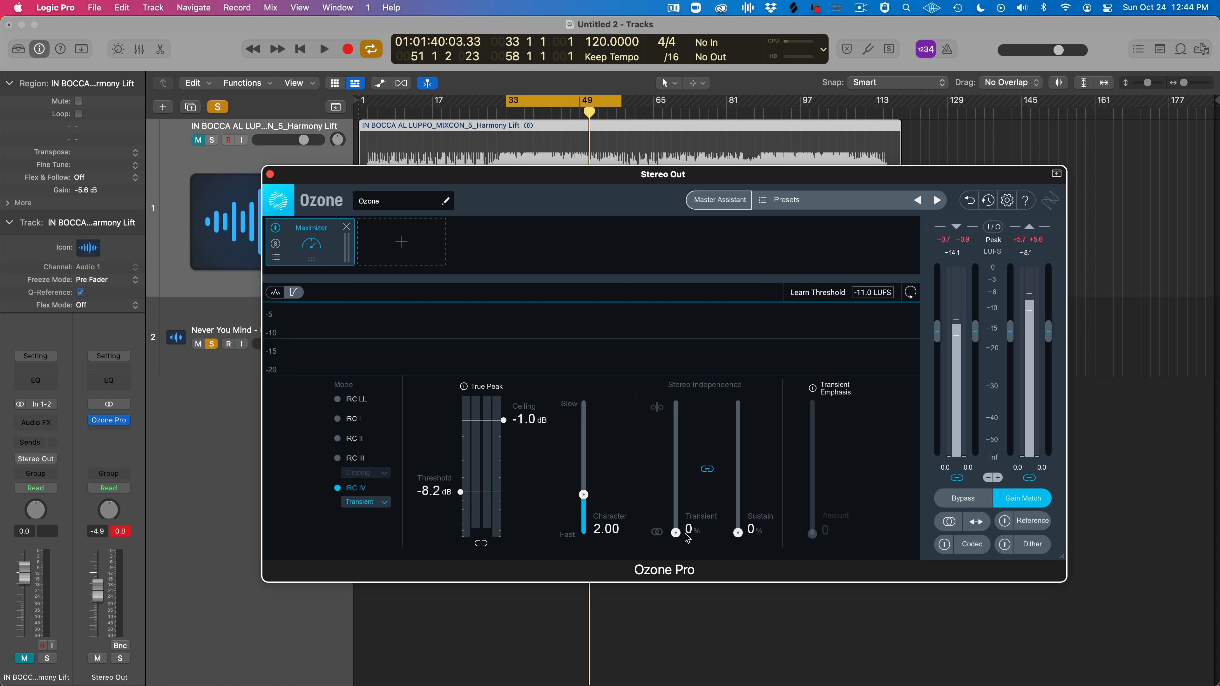
Raise Stereo Independence to 49% and unlink its Transient and Sustain sliders, and enable Transient Emphasis with an amount of 132
drag(676, 533, 676, 470)
click(707, 469)
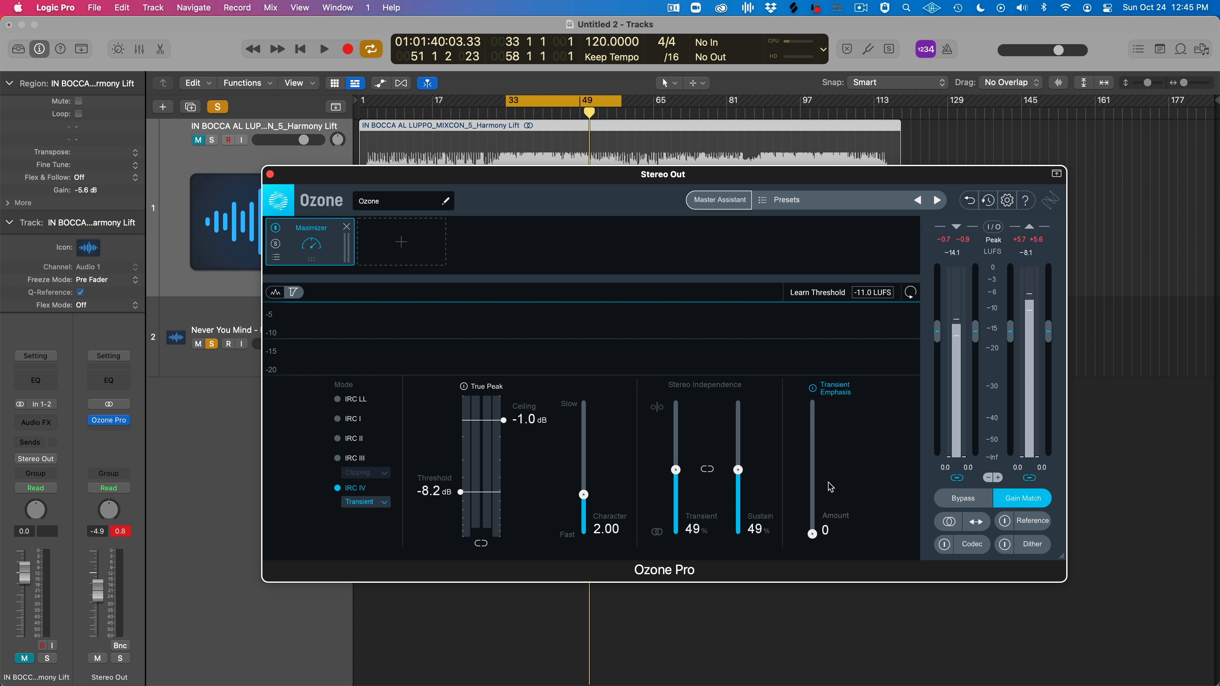
drag(812, 535, 808, 472)
drag(808, 471, 808, 448)
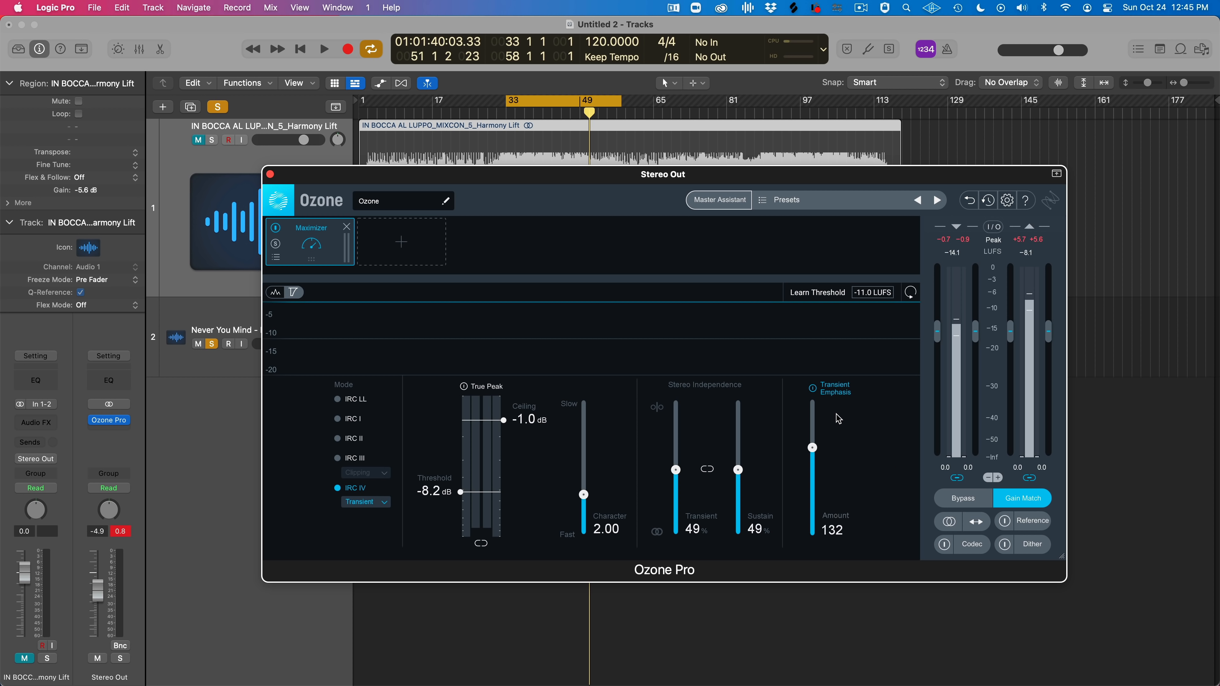
Reset the Stereo Independence Transient and Sustain values to 0% and the Transient Emphasis amount to 0
drag(739, 471, 738, 641)
drag(676, 470, 674, 683)
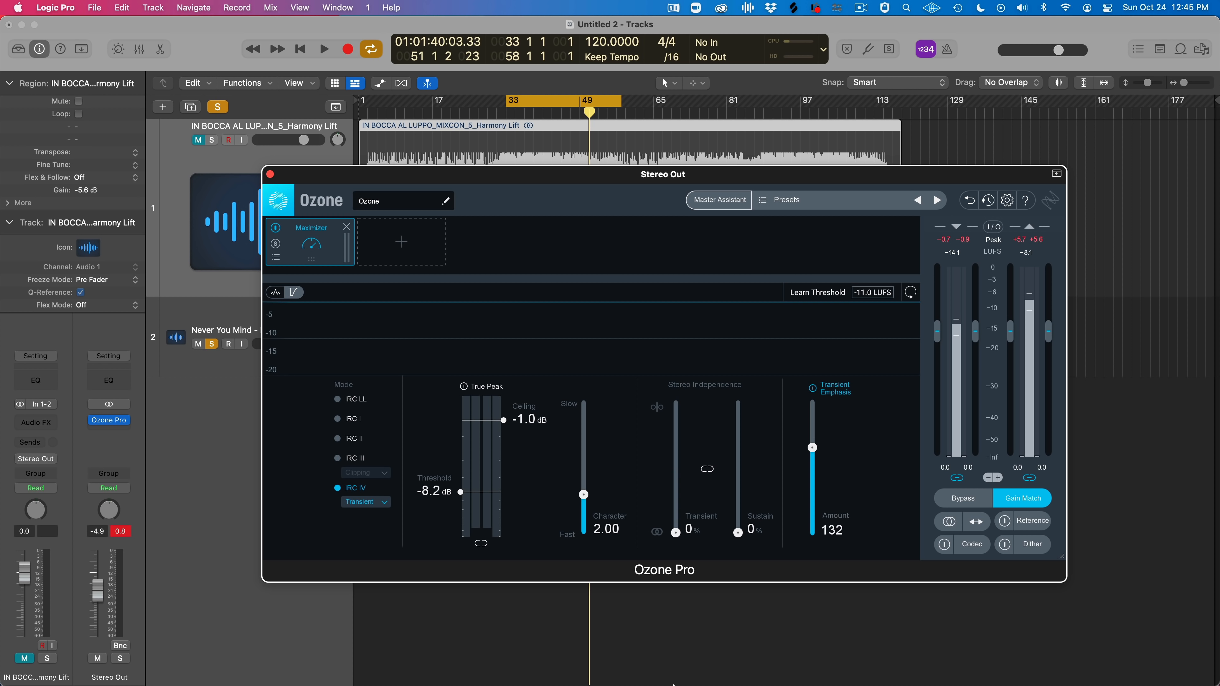
drag(813, 447, 815, 560)
During playback, lower the Maximizer threshold to -10.0 dB and raise the Transient Emphasis amount to 172
key(space)
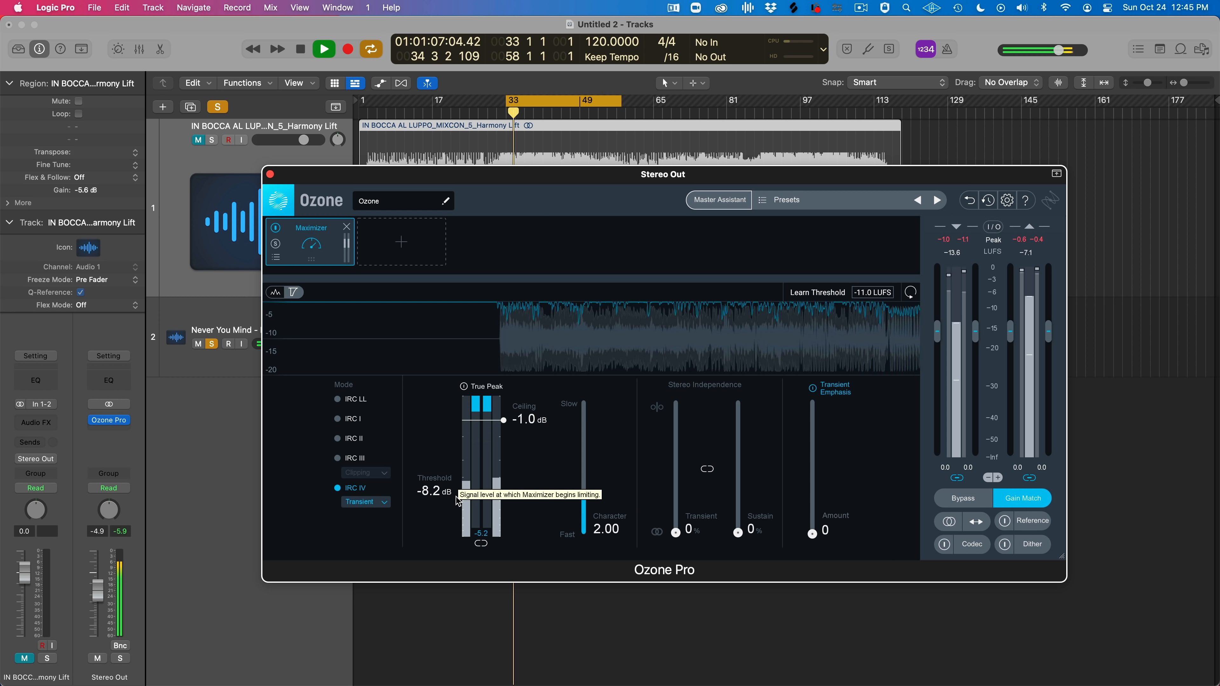
drag(461, 492, 460, 501)
drag(812, 533, 815, 424)
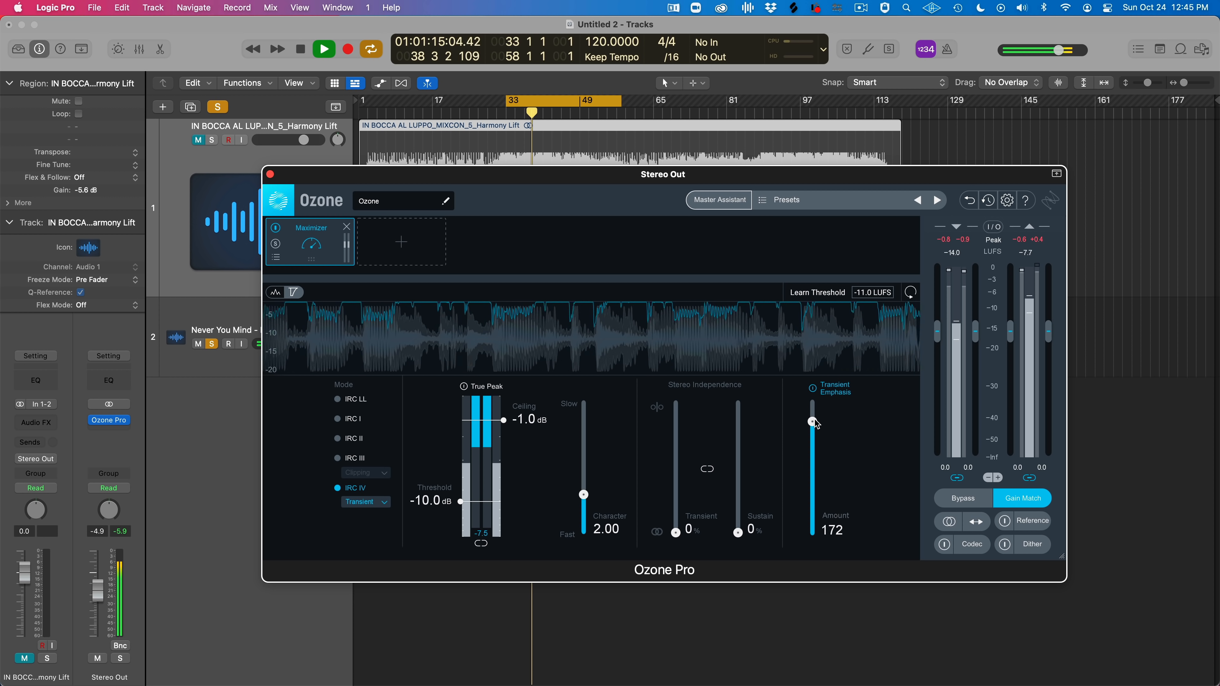
Toggle Transient Emphasis off and on while replaying the section to compare the sound, stop playback and leave it disabled
click(812, 388)
key(space)
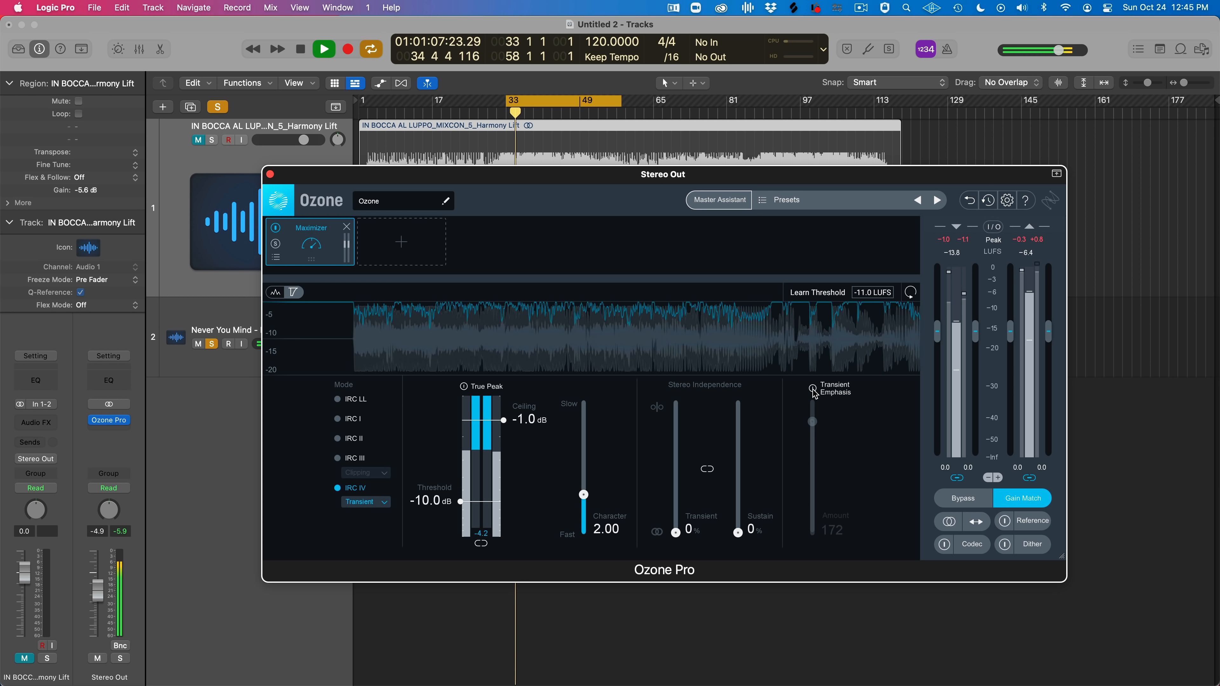
click(813, 389)
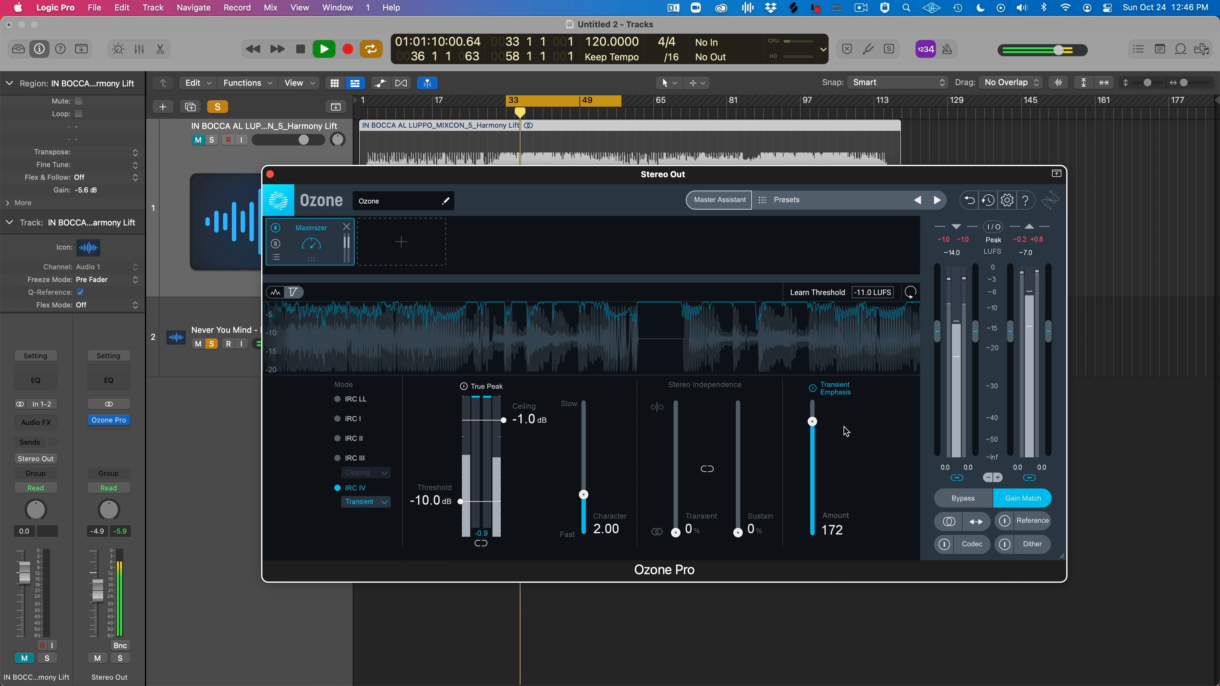
click(813, 390)
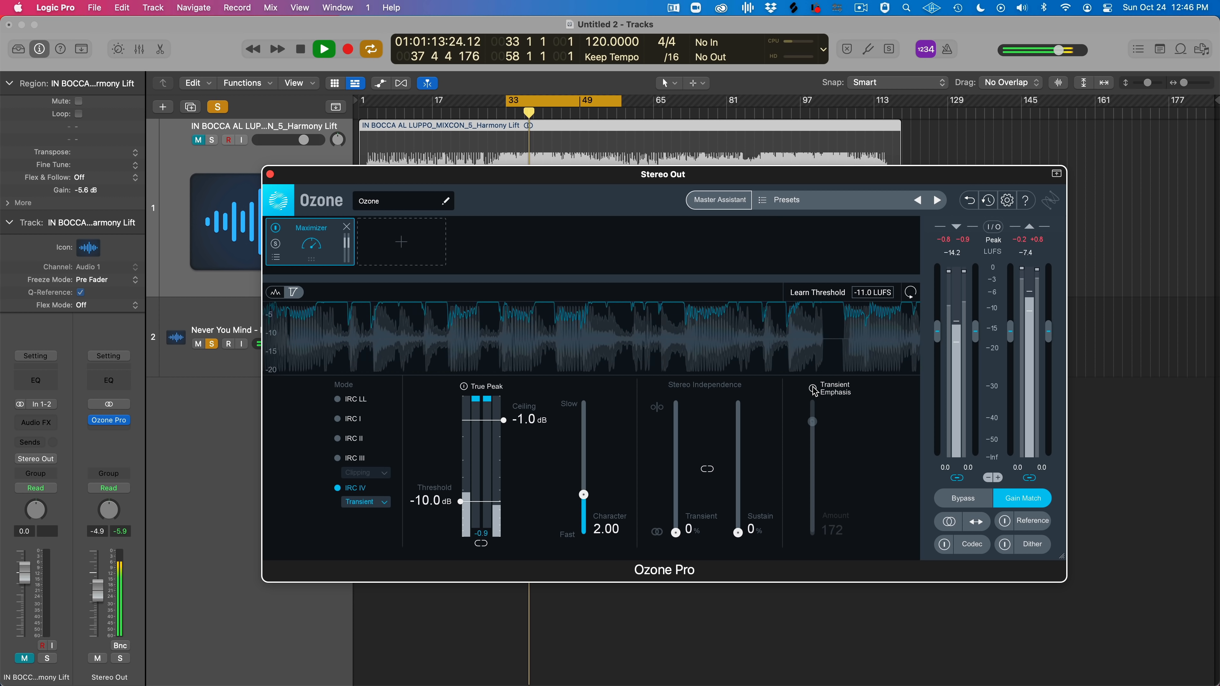
click(813, 389)
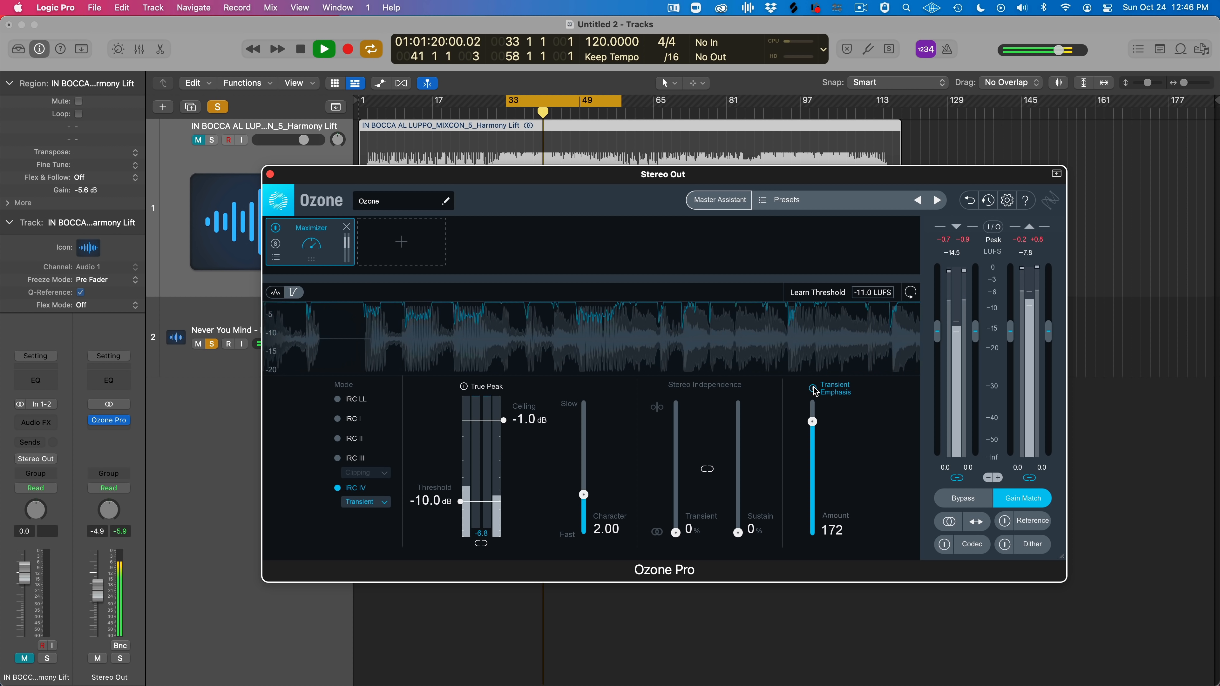
click(813, 389)
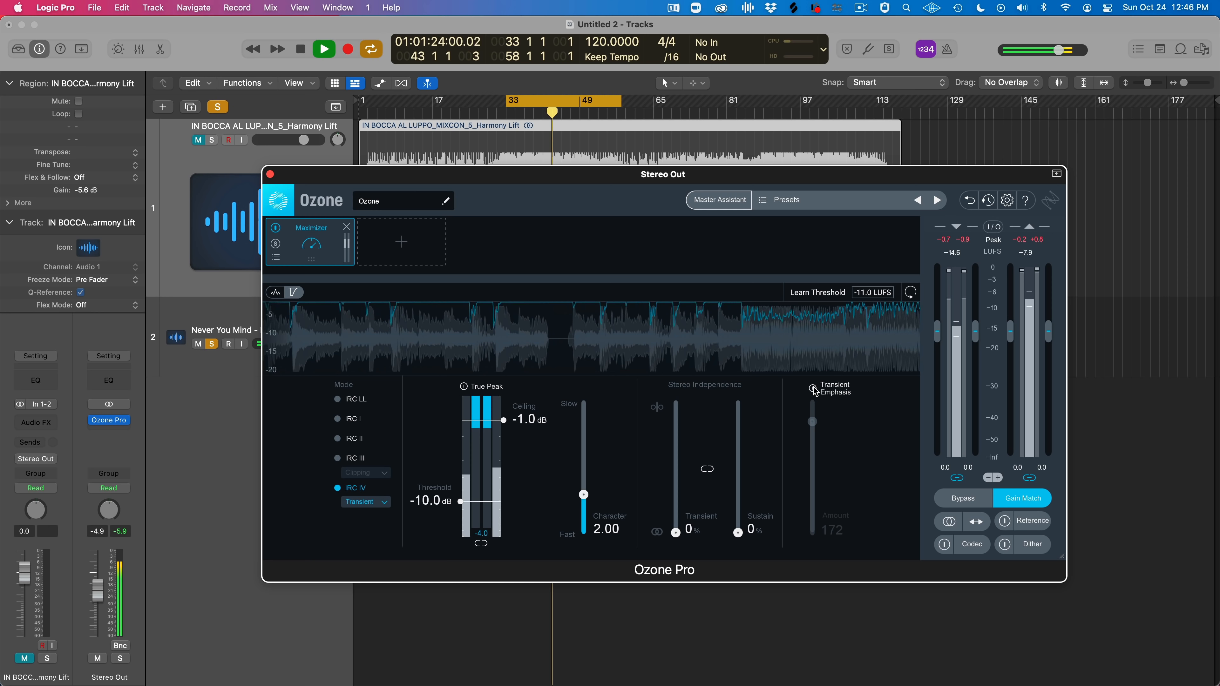
click(813, 389)
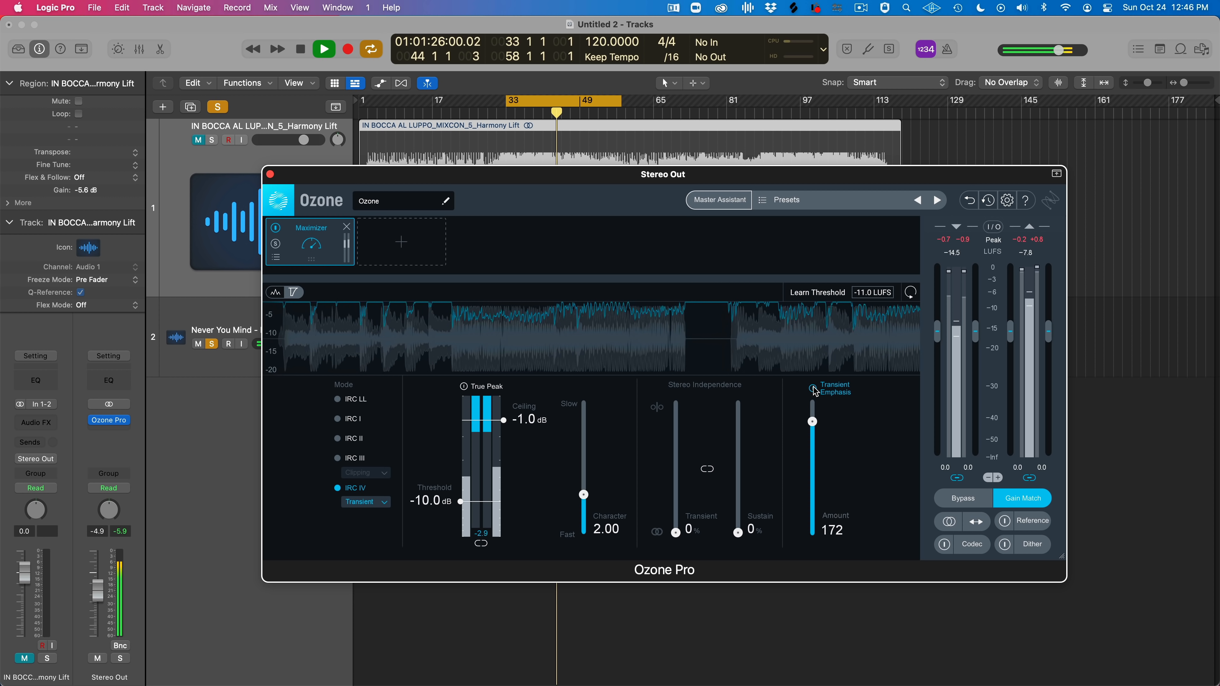
key(space)
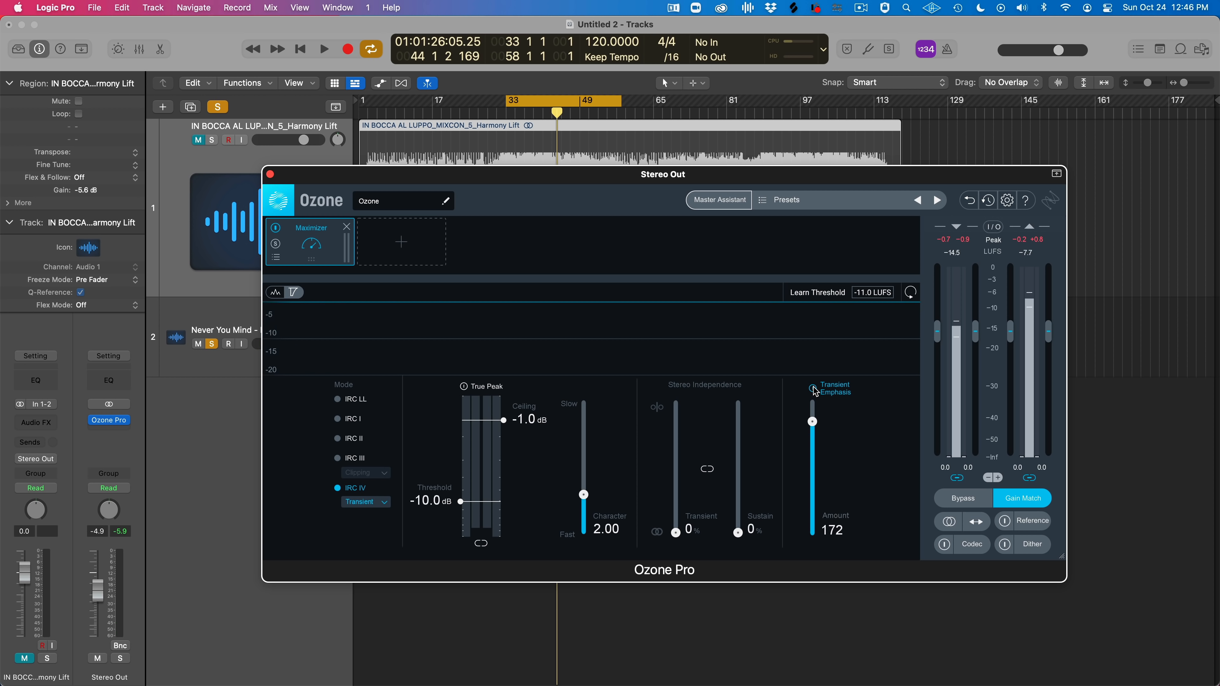
click(813, 388)
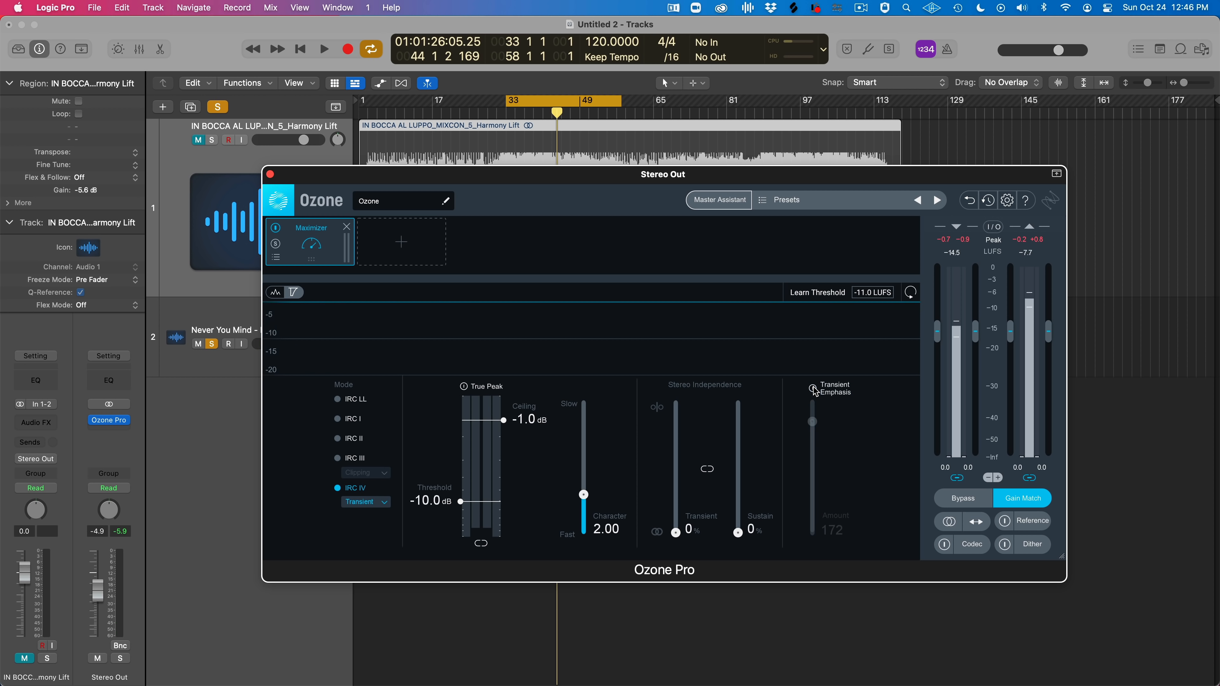
click(413, 242)
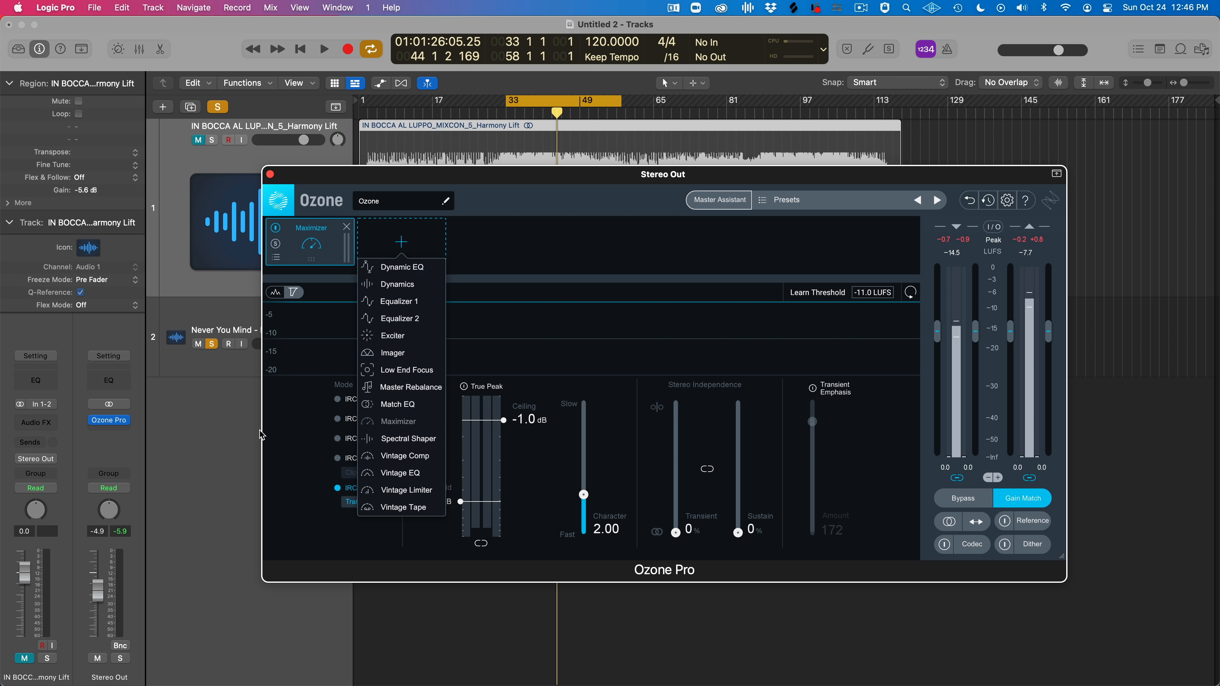
click(319, 442)
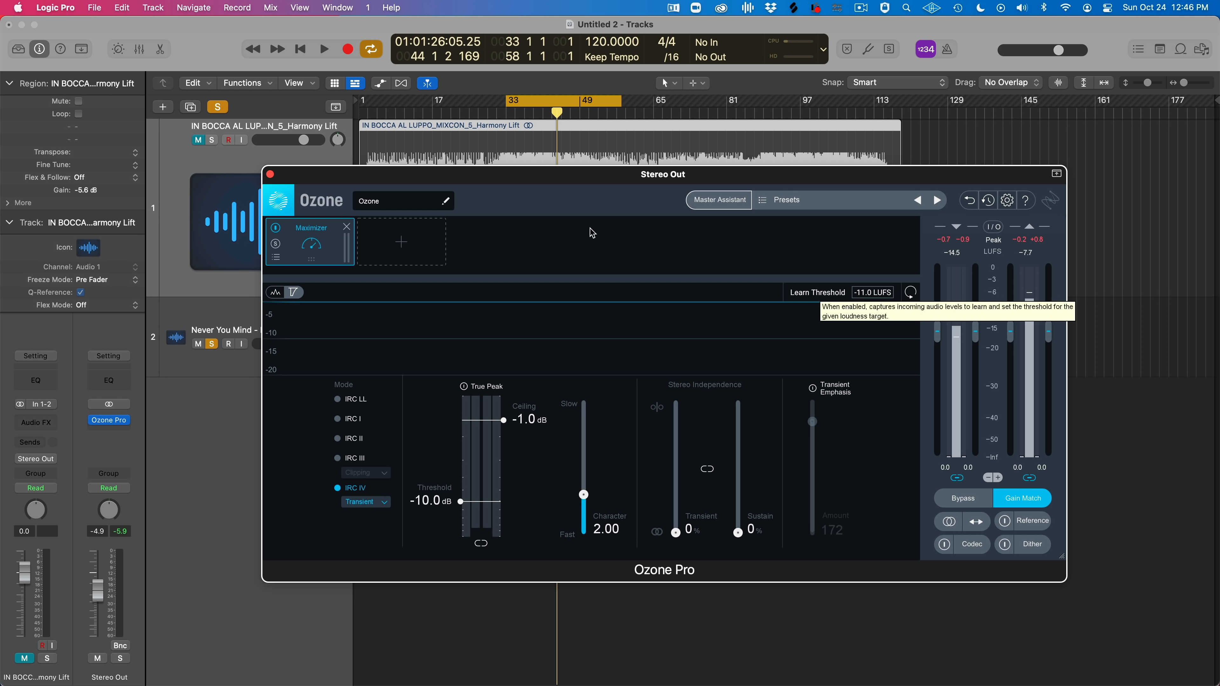
Set the Learn Threshold target to -9.0 LUFS and run it during playback to set the Maximizer threshold automatically
click(870, 298)
drag(869, 293, 897, 294)
double_click(894, 295)
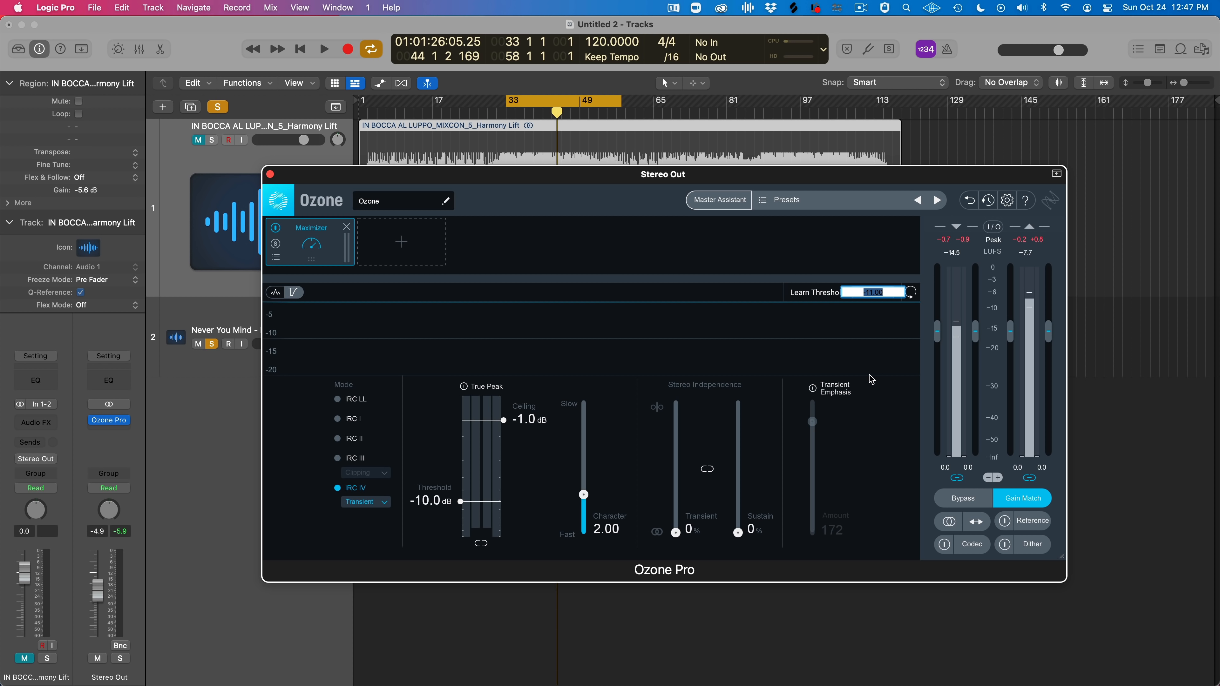
text(-9)
key(Return)
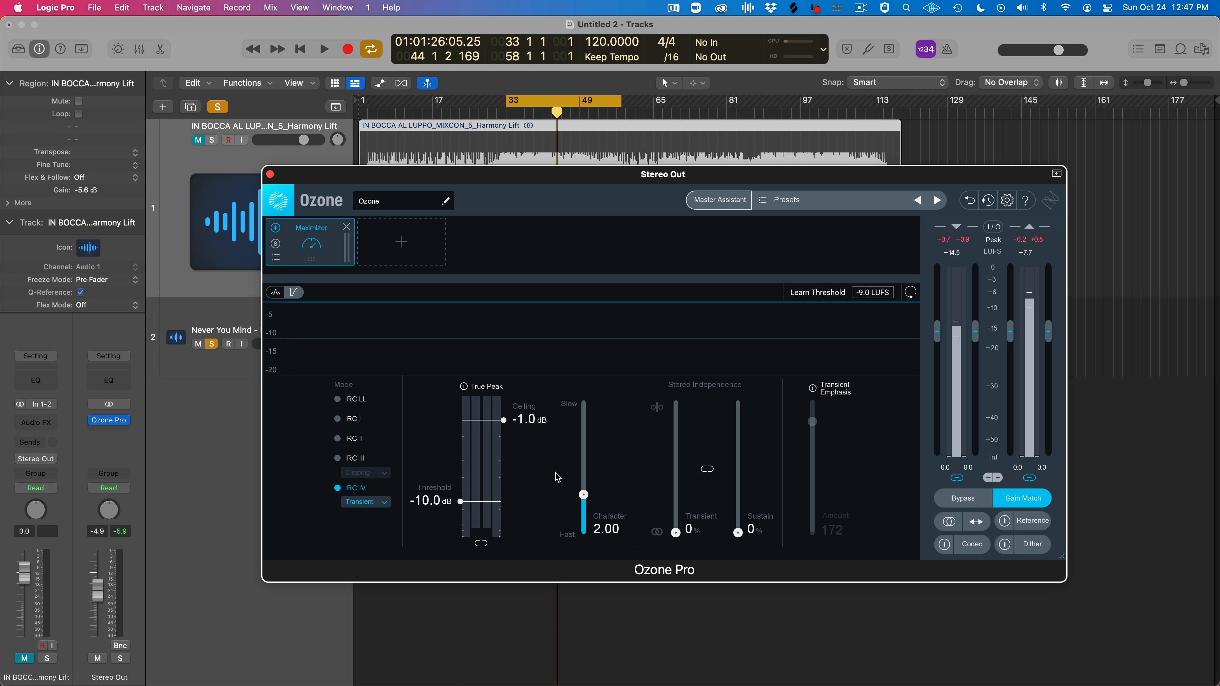
key(space)
click(822, 293)
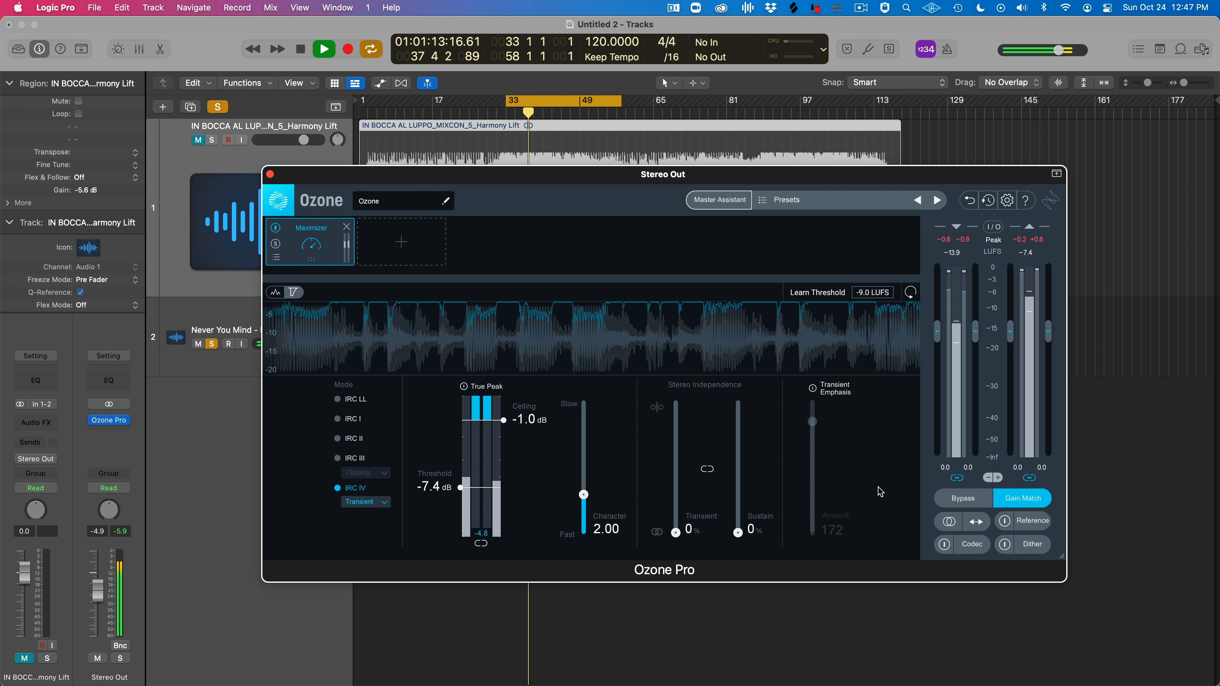
key(space)
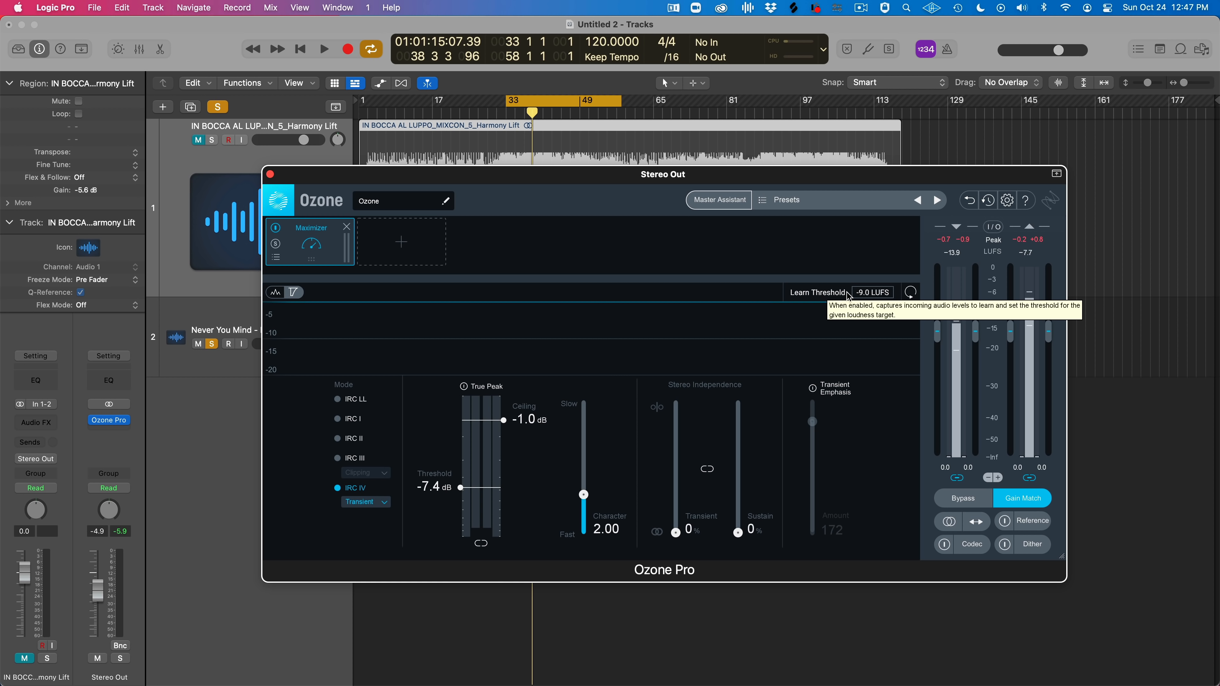
Change the Learn Threshold target to -5.0 LUFS and relearn the Maximizer threshold during playback
double_click(870, 293)
double_click(870, 293)
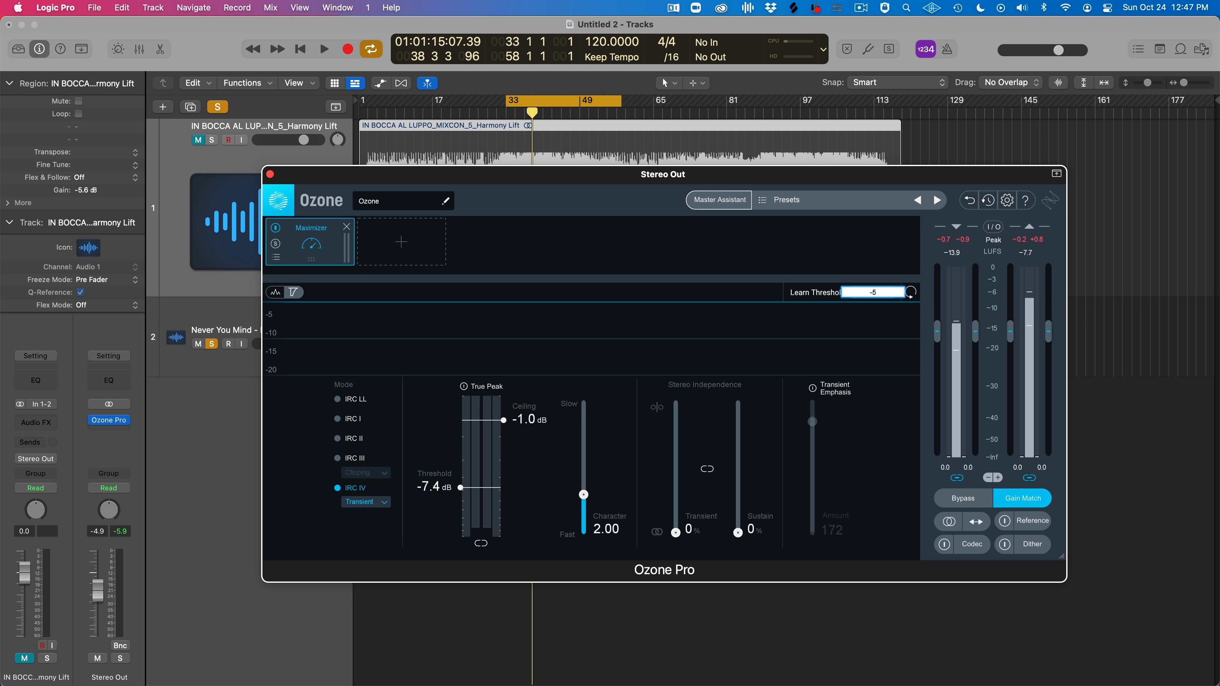
key(Return)
key(space)
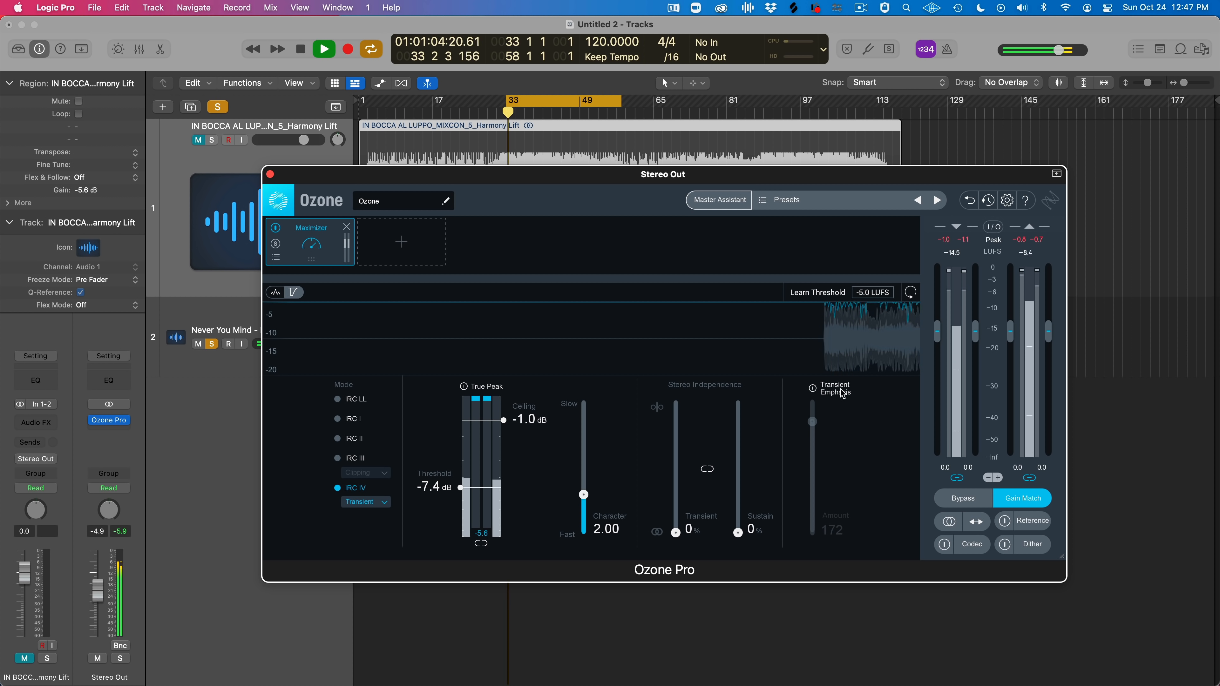
click(815, 294)
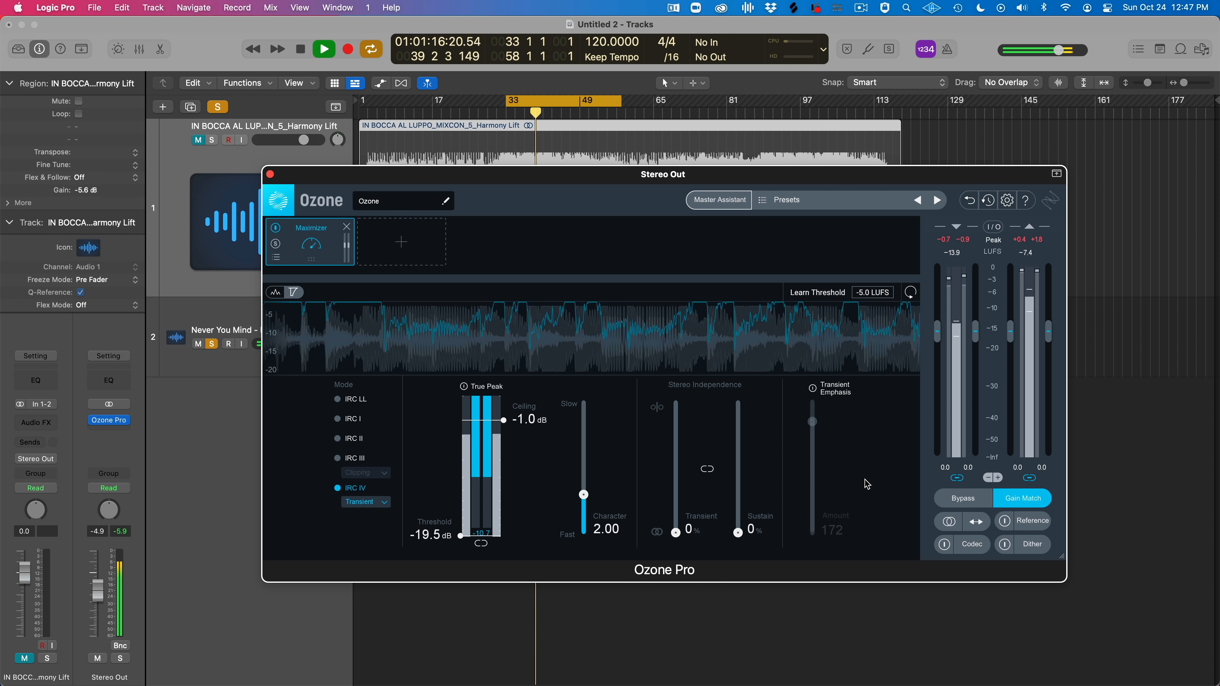
key(space)
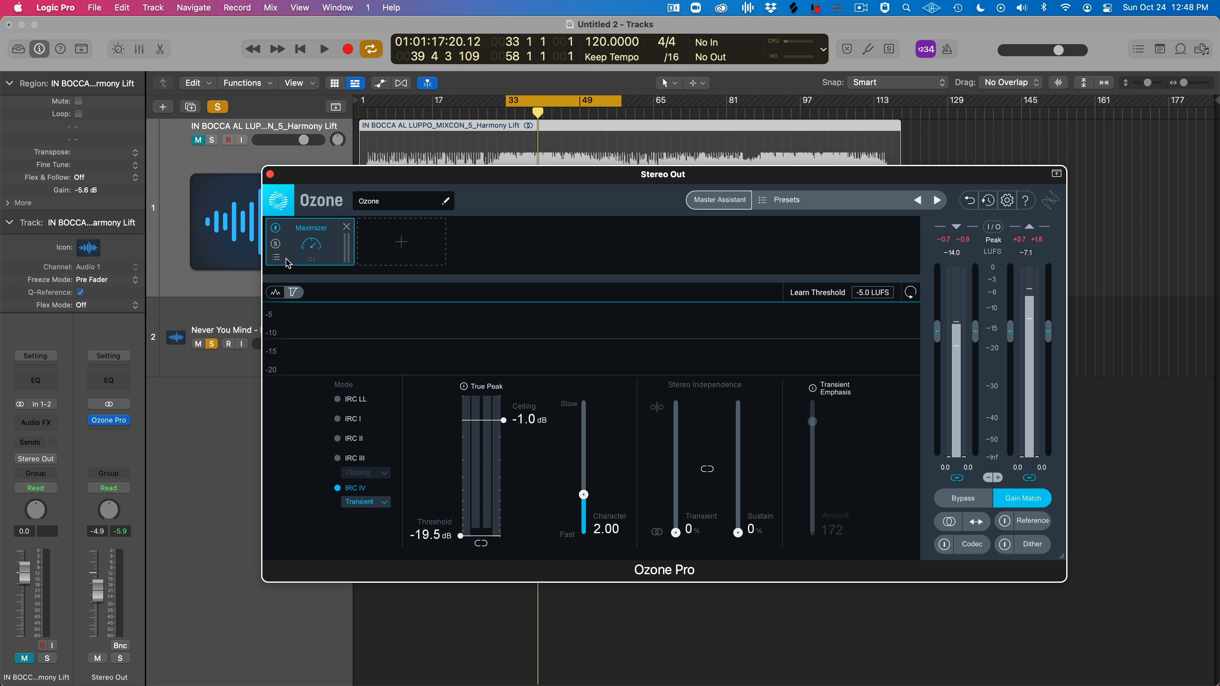
Remove the Maximizer module from the chain and set the I/O meter type to Short Term + Max Peak
click(346, 227)
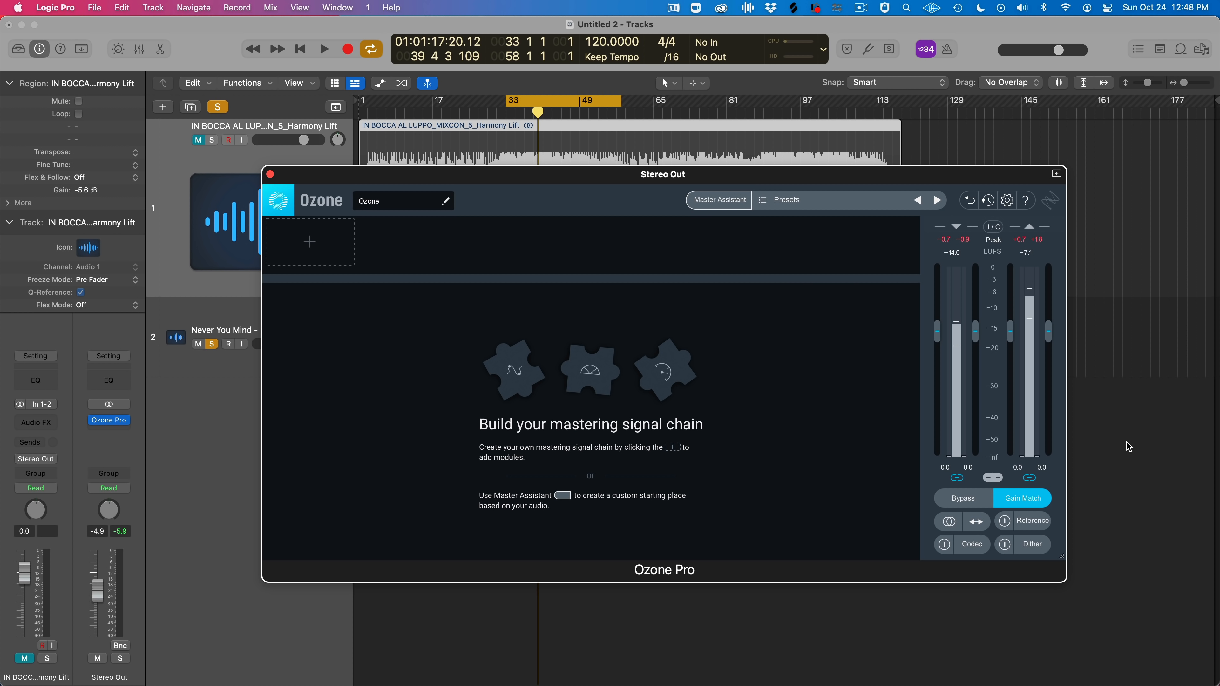
click(992, 228)
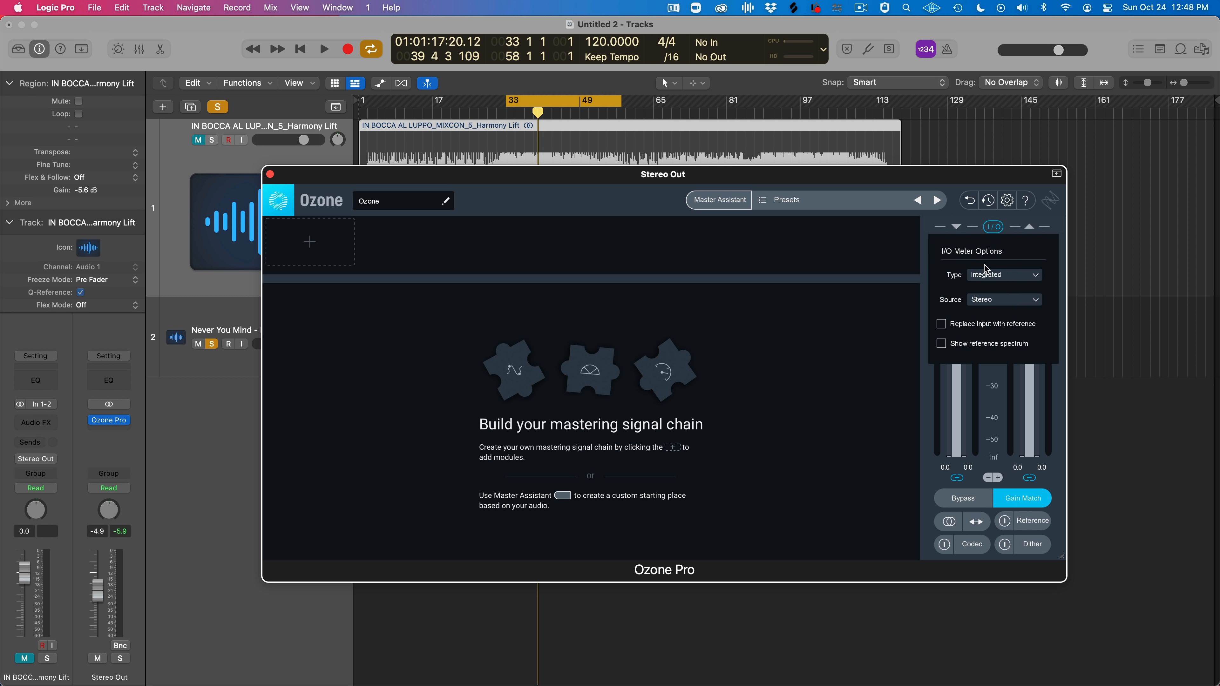
click(983, 277)
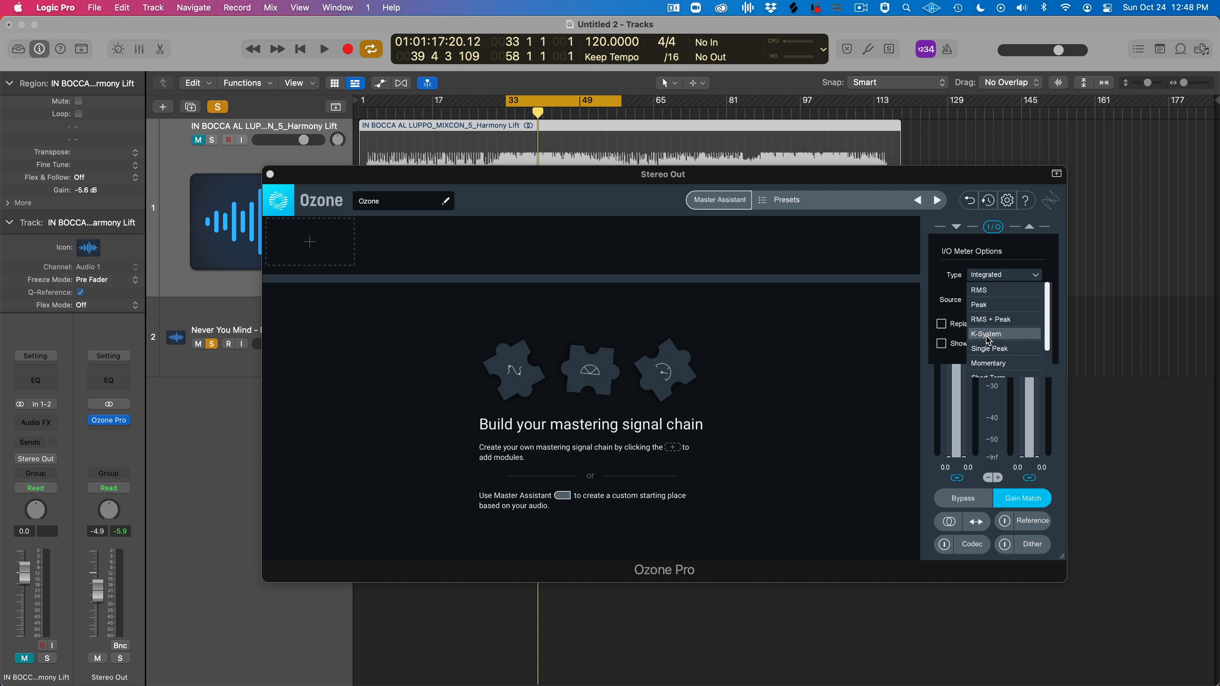
scroll(992, 346, down, 3)
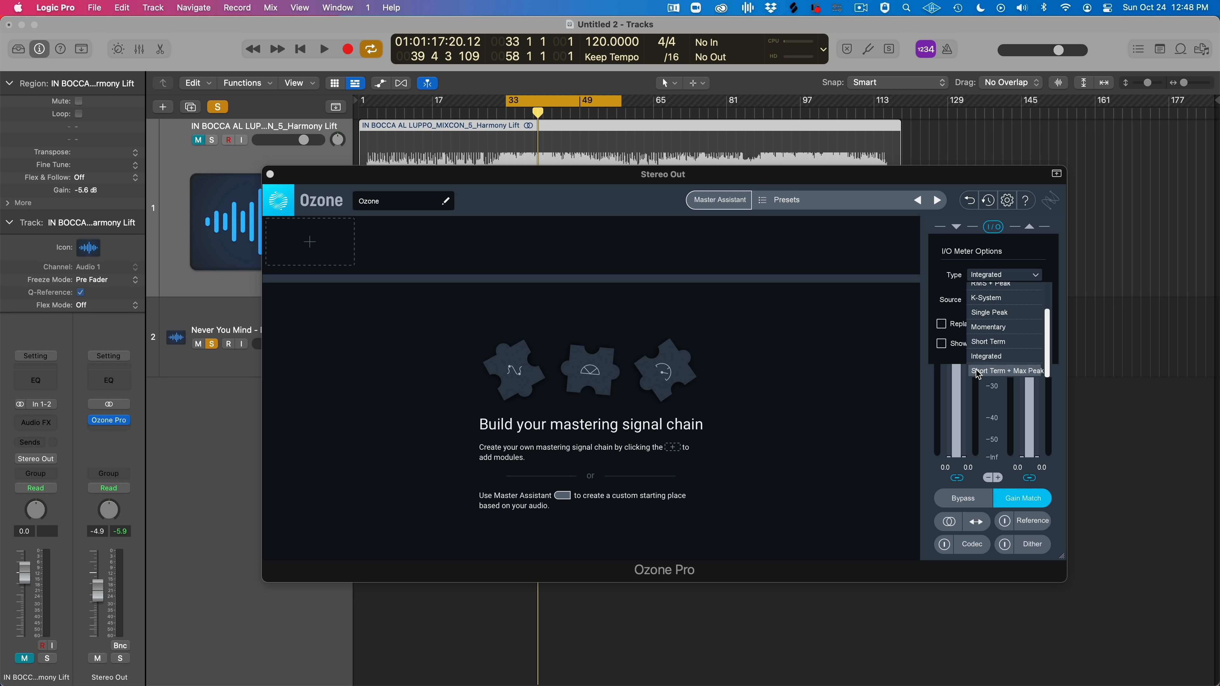
click(978, 371)
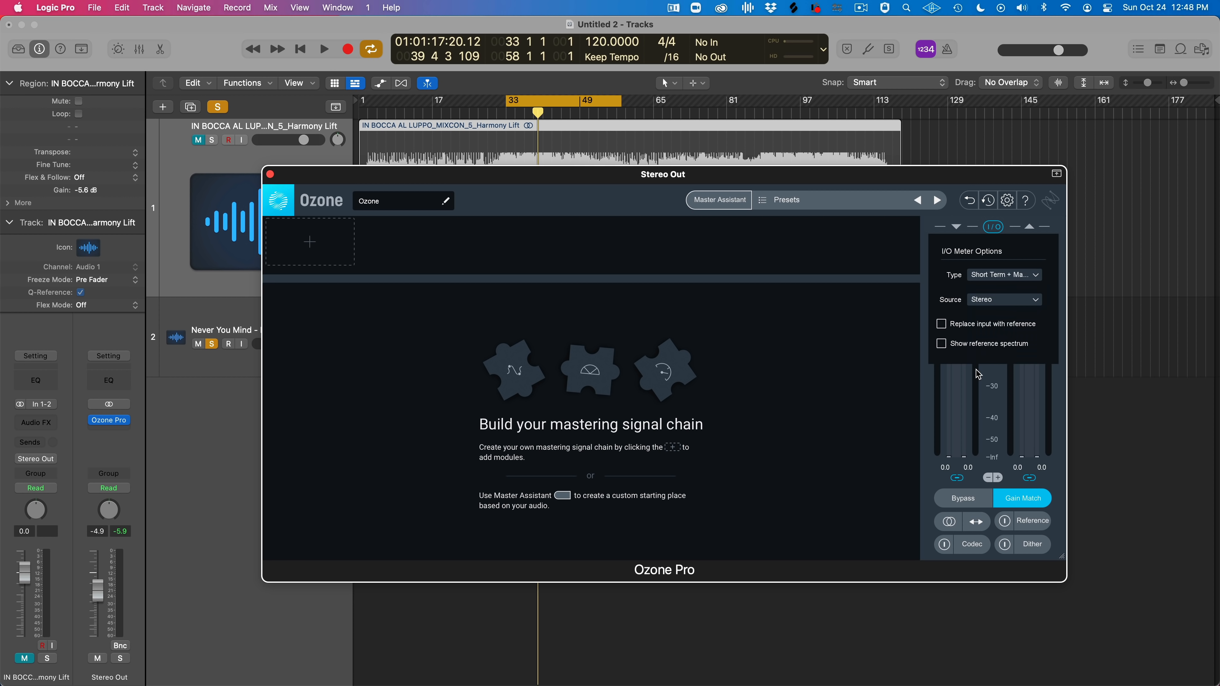
click(993, 225)
Start playback and switch the I/O meter type to K-System
key(space)
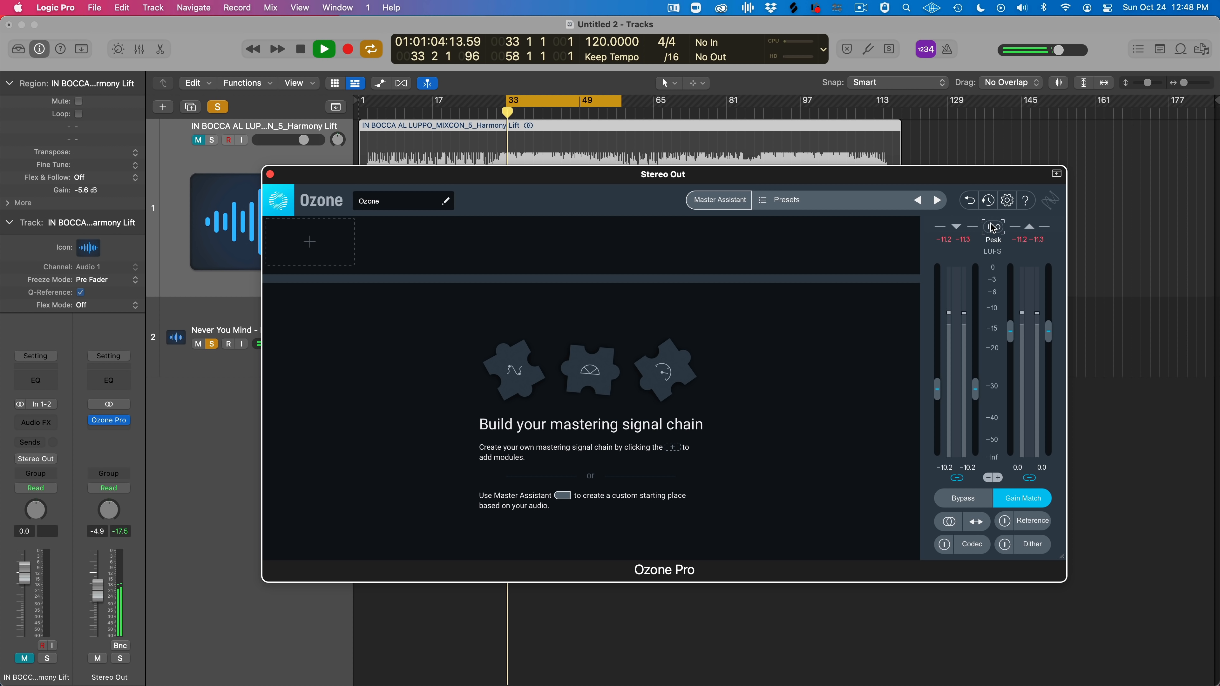
click(992, 226)
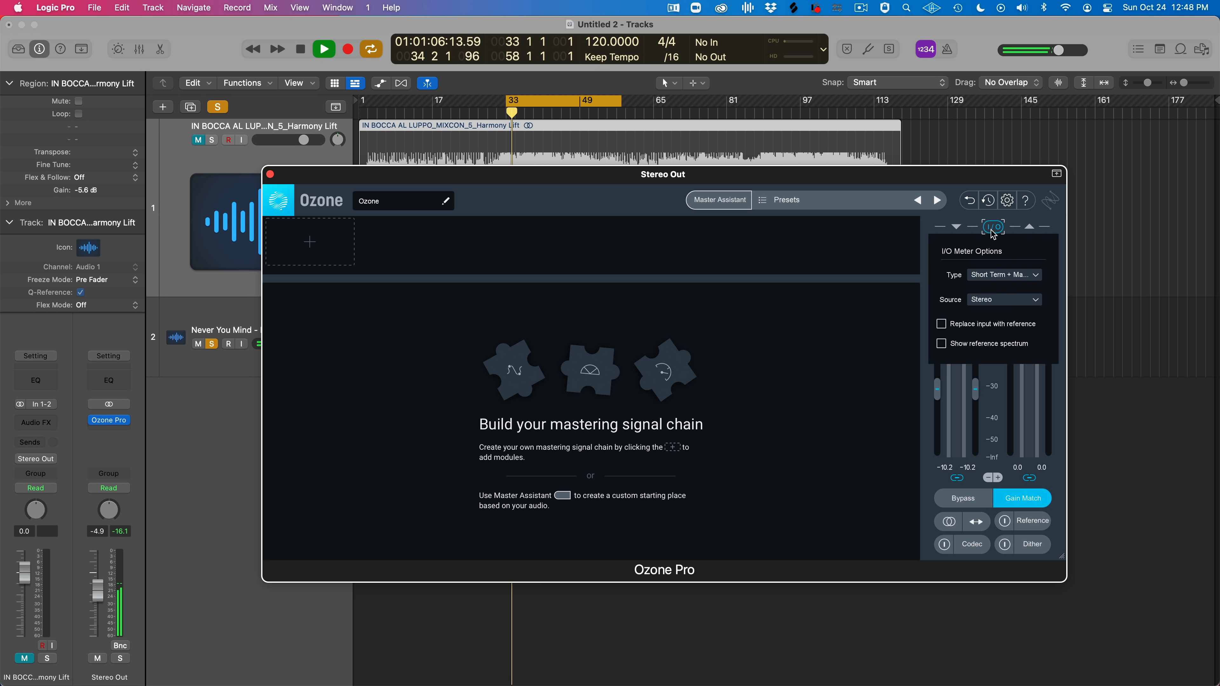
click(1000, 276)
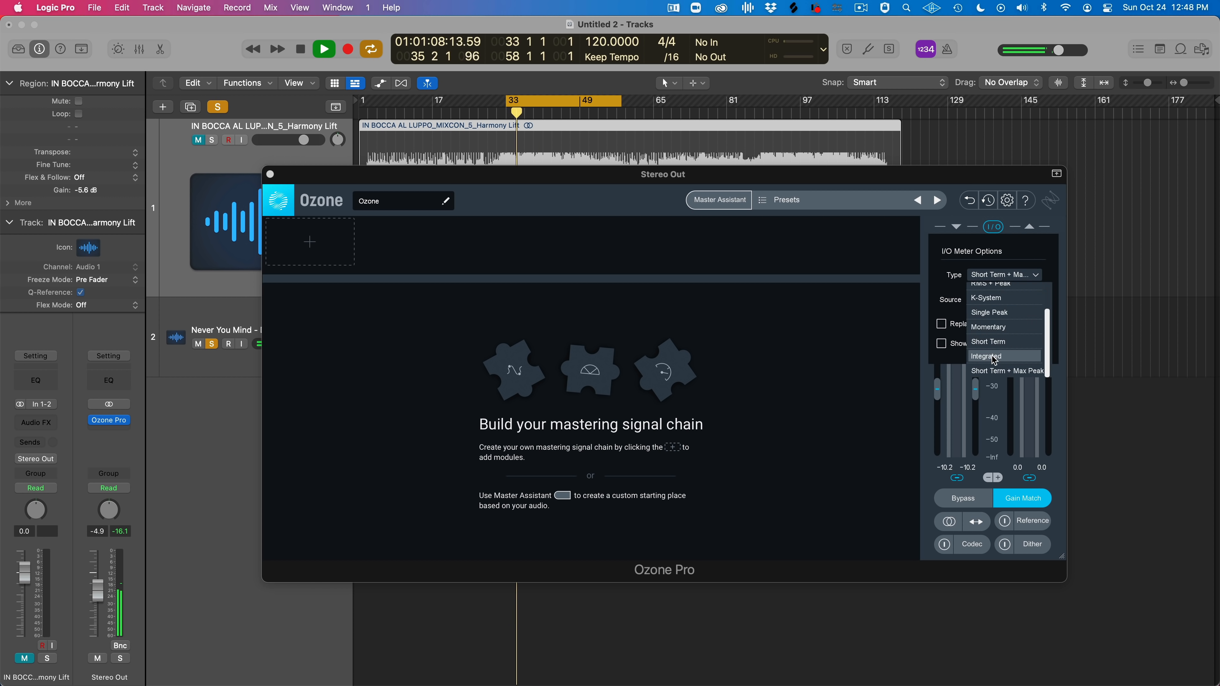
click(995, 373)
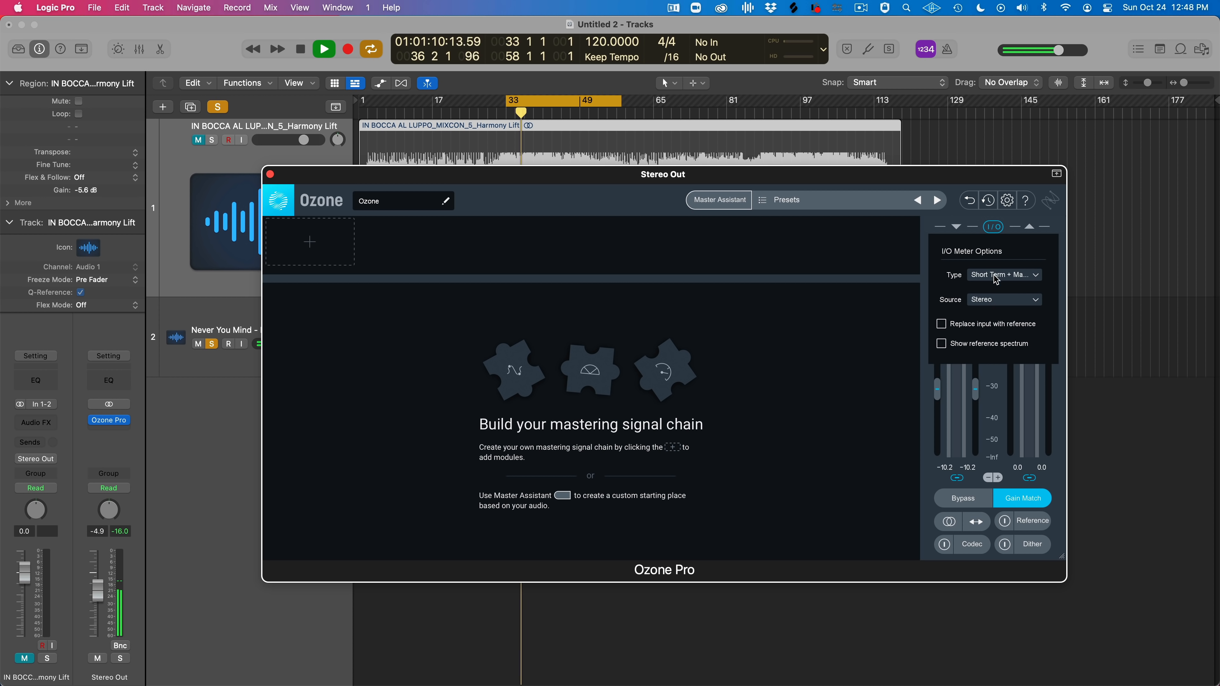
click(995, 275)
click(990, 298)
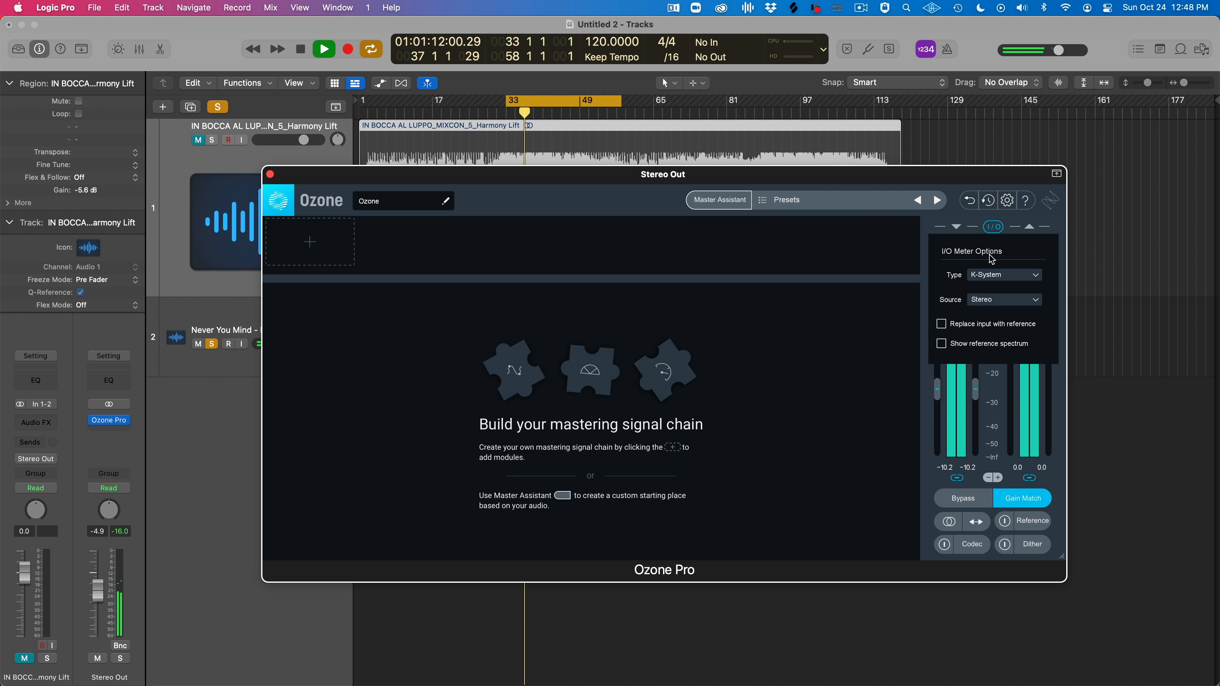
click(992, 229)
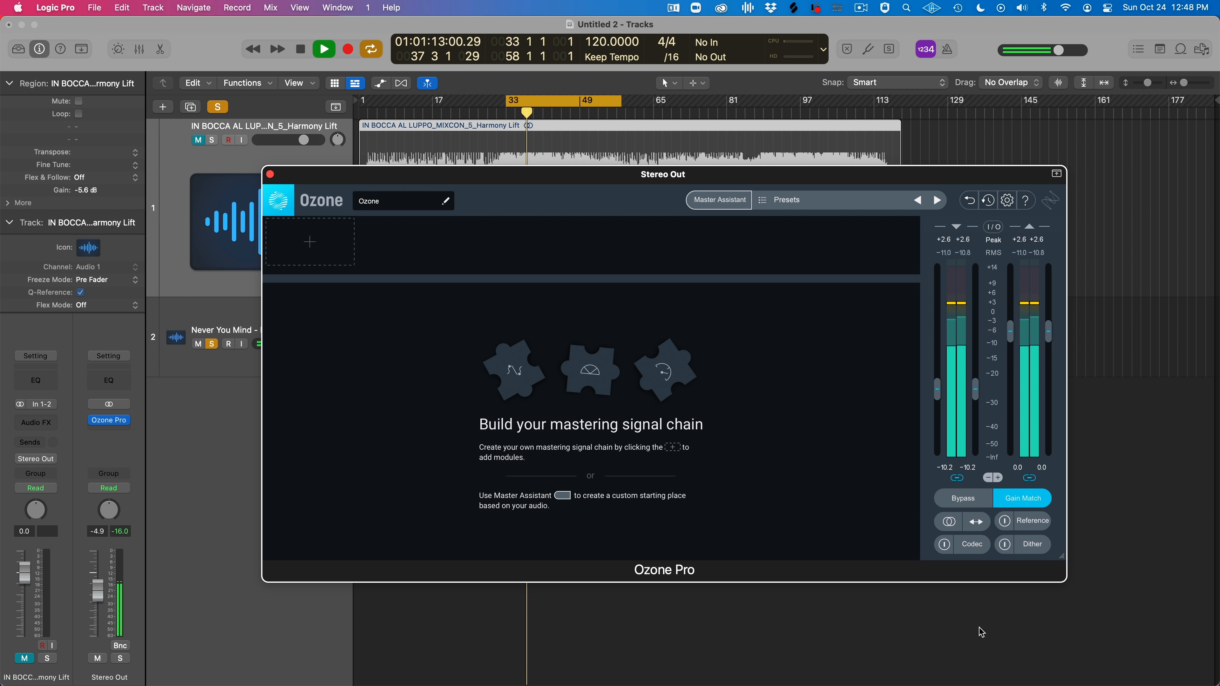
Change the I/O meter type to Momentary while the song plays
click(991, 230)
click(987, 276)
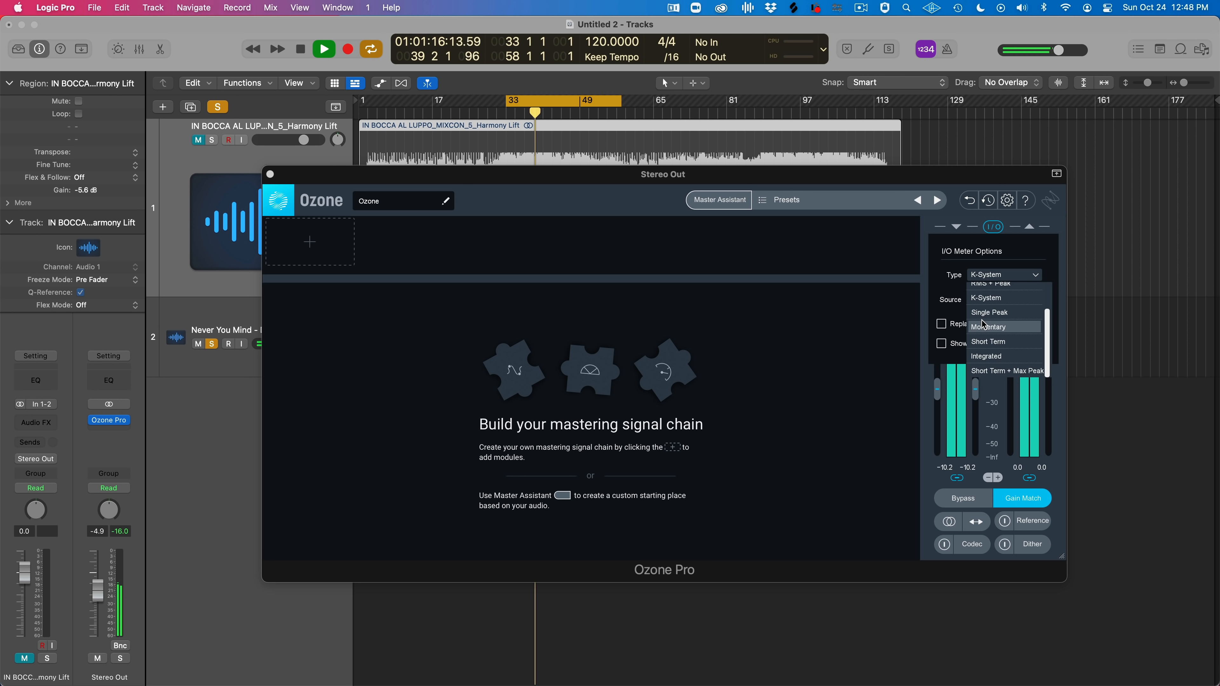
click(984, 327)
click(992, 229)
Set the I/O meter type to Integrated, reset the input gain to 0.0 dB and stop playback
click(992, 229)
click(993, 275)
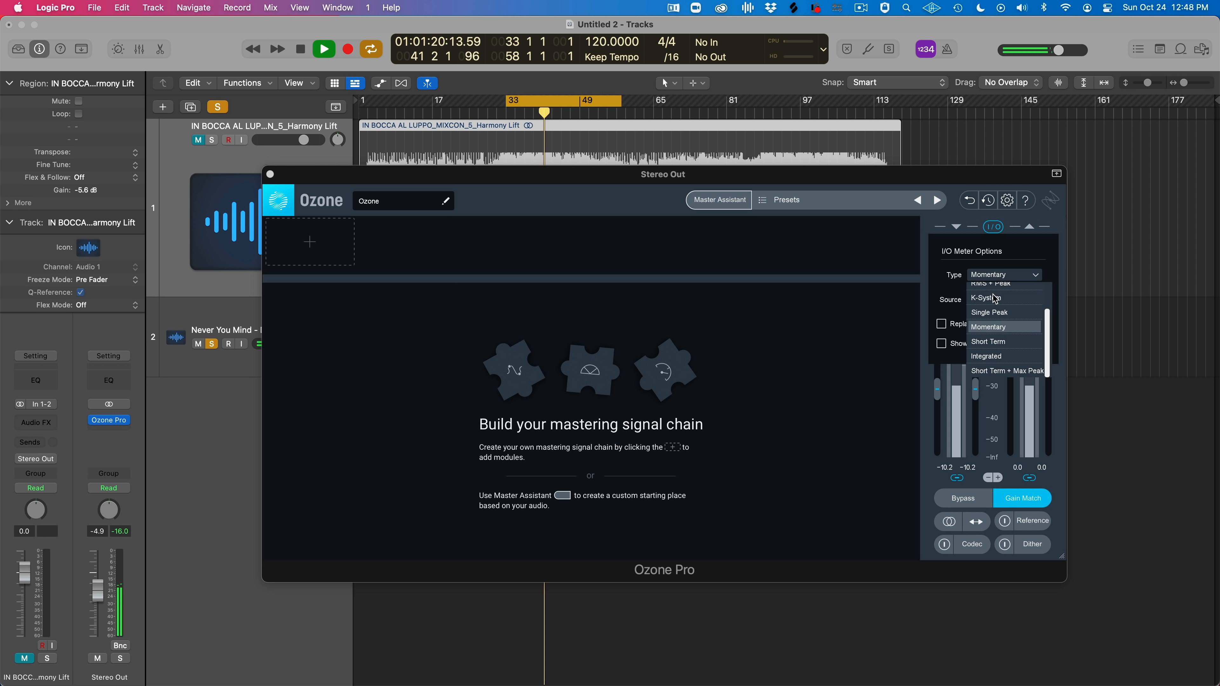
scroll(993, 294, up, 3)
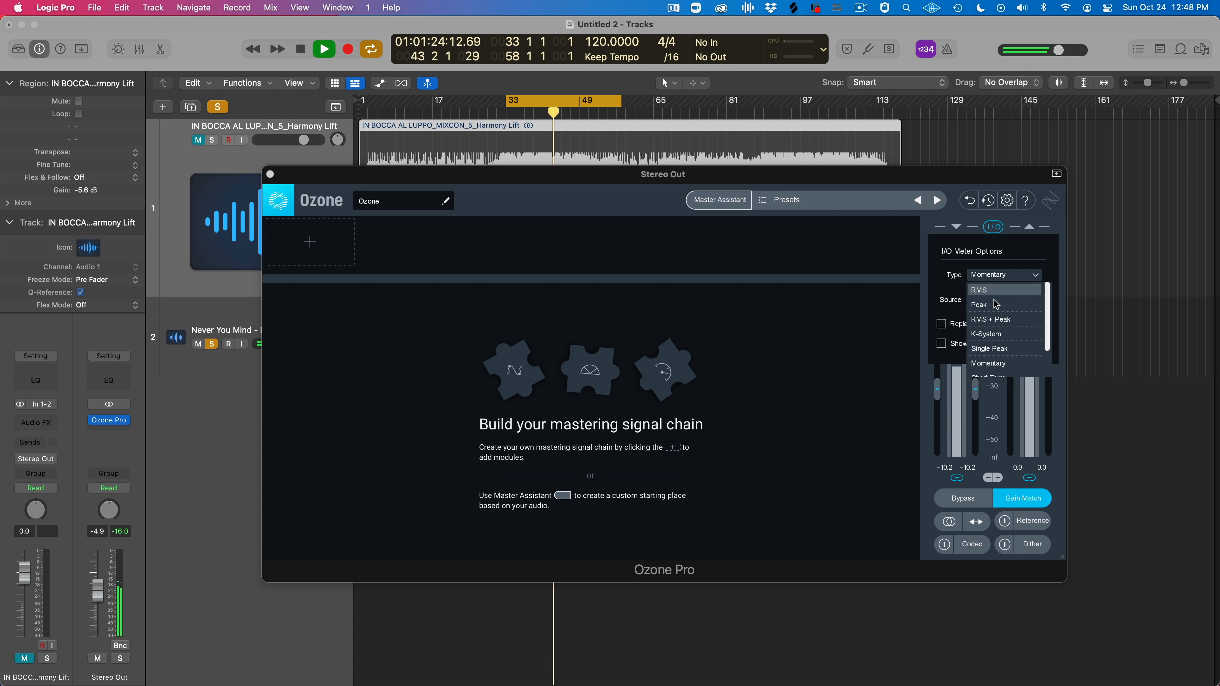
scroll(999, 336, down, 2)
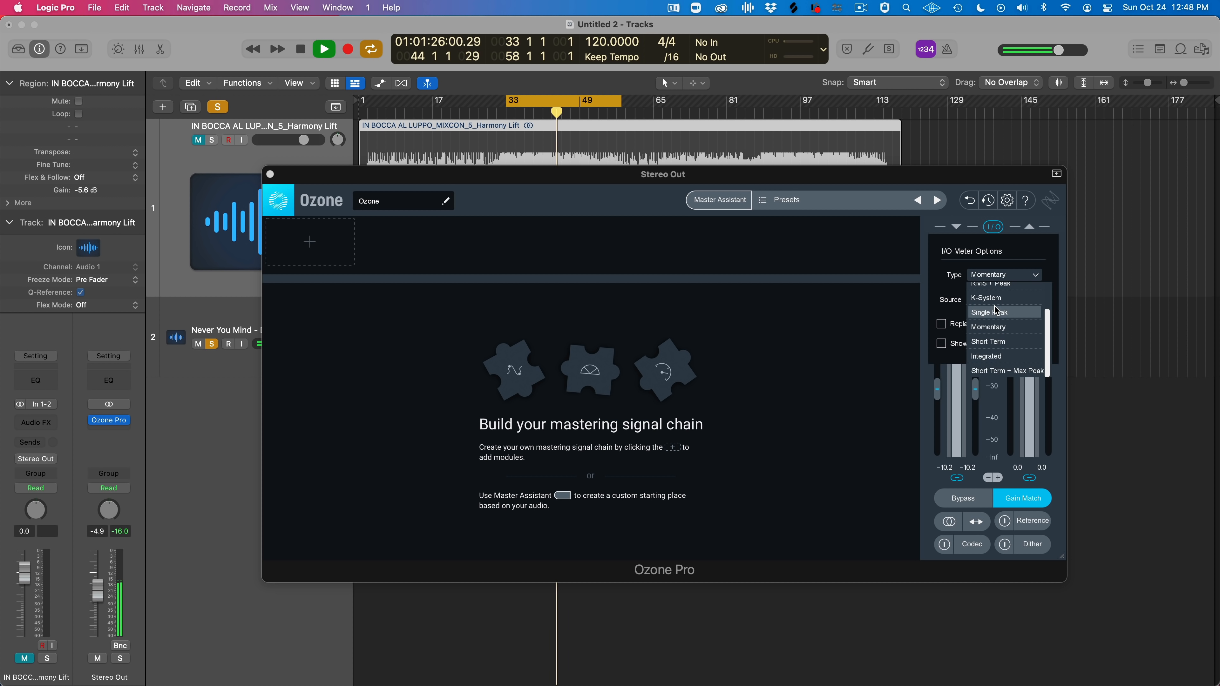
click(1000, 342)
click(993, 226)
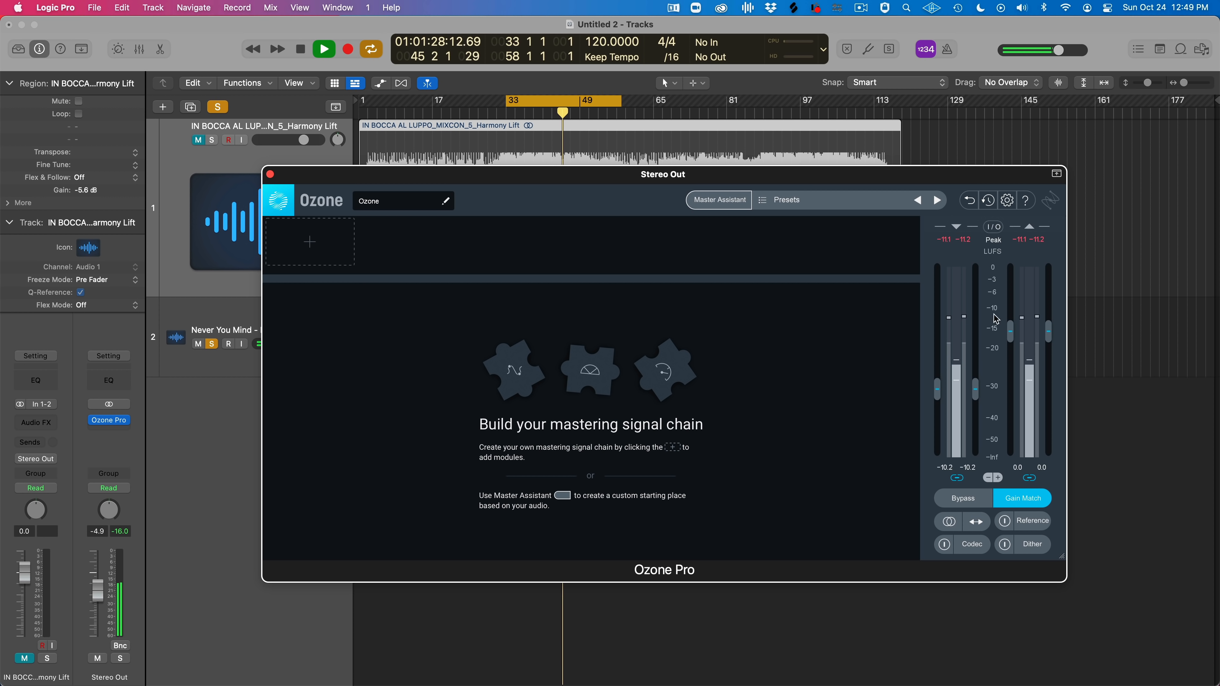
double_click(975, 393)
key(space)
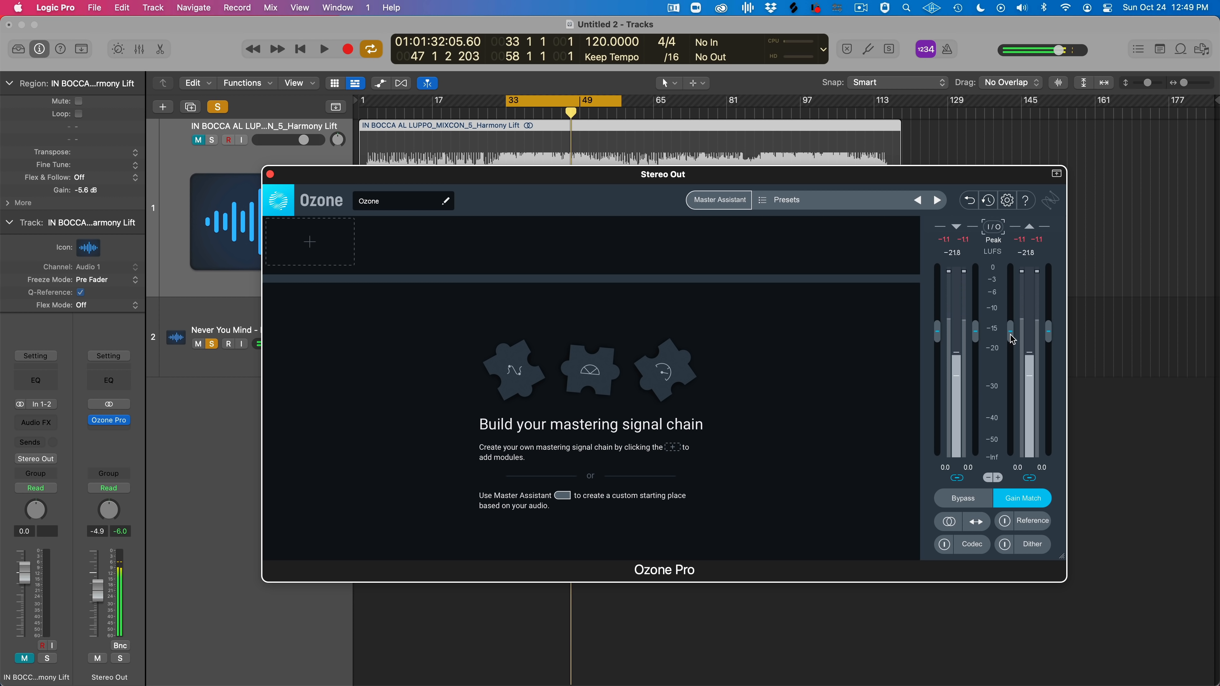
Set the I/O meter type to RMS + Peak with Mid/Side as the source, and start playback
click(992, 228)
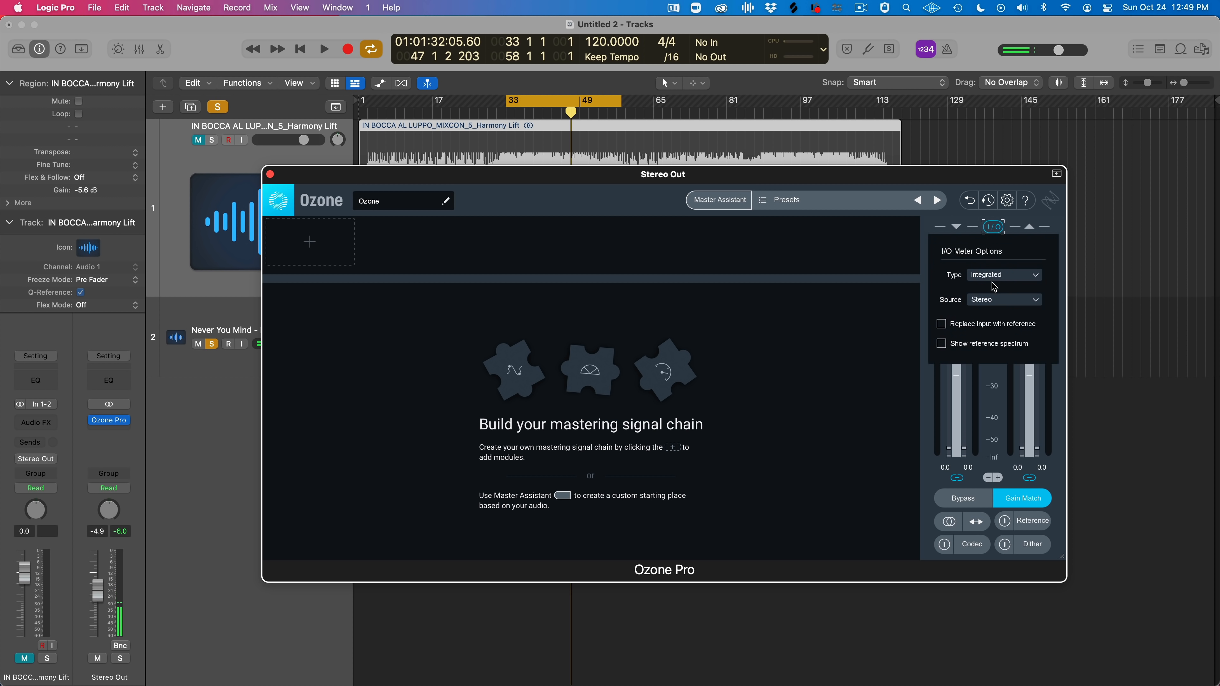
click(989, 301)
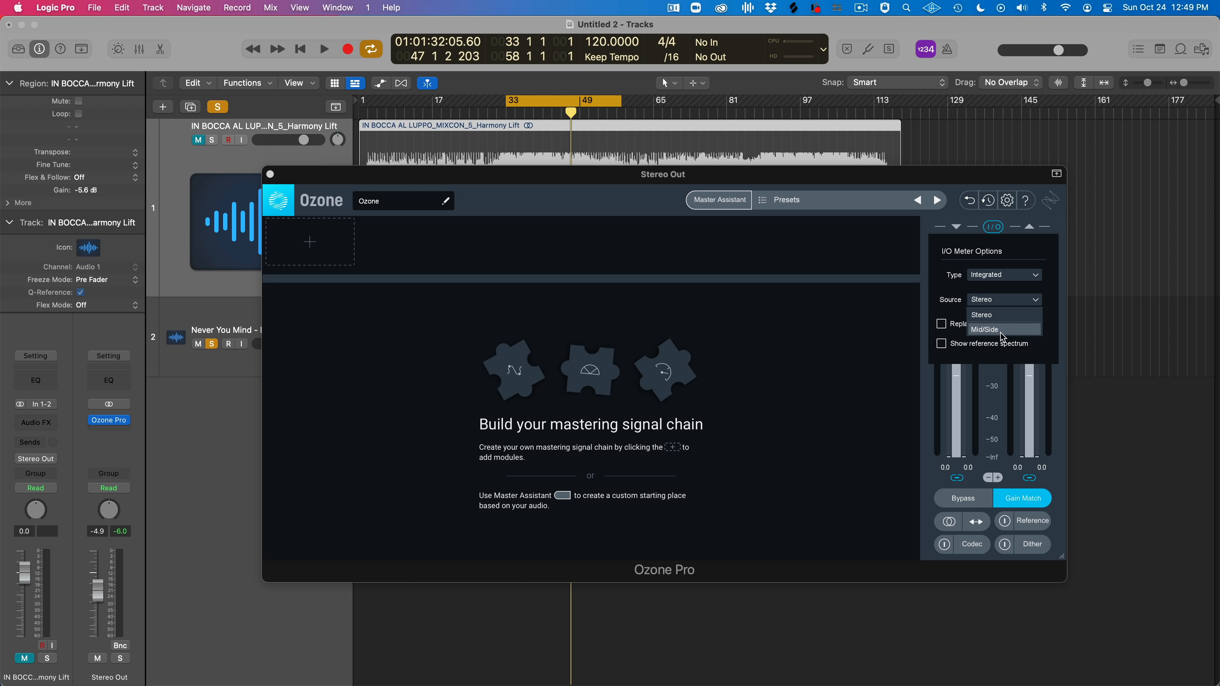
click(991, 331)
click(988, 301)
click(987, 317)
click(989, 302)
click(987, 330)
click(993, 226)
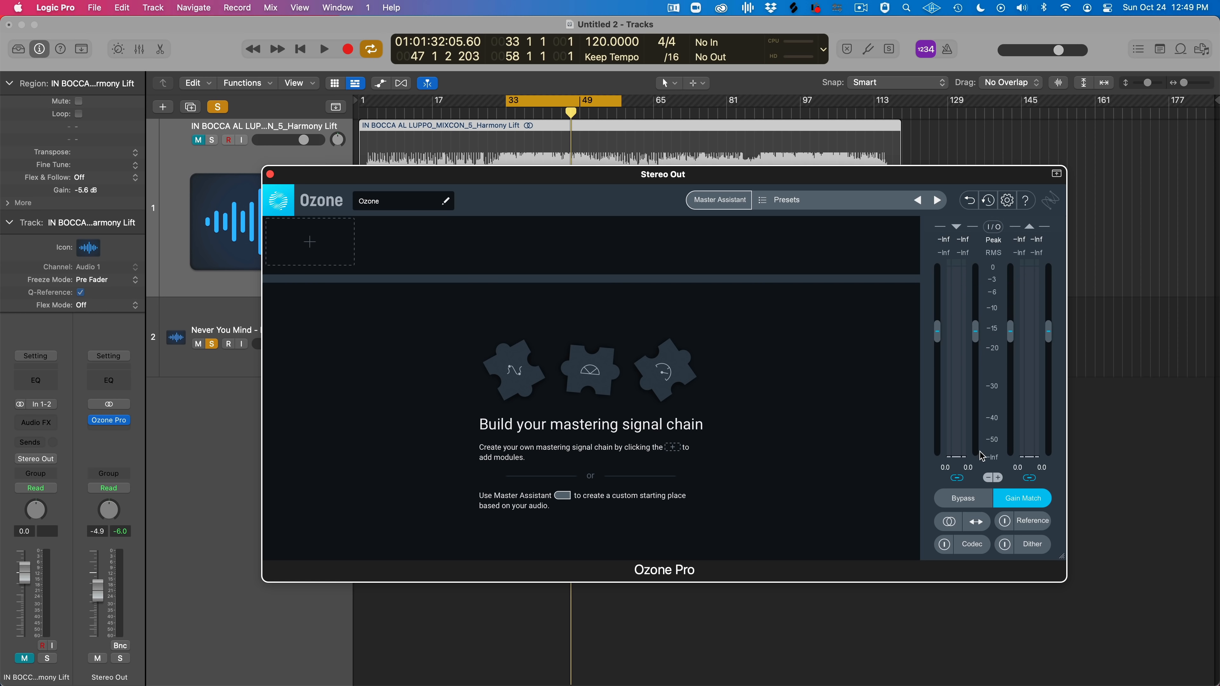
key(space)
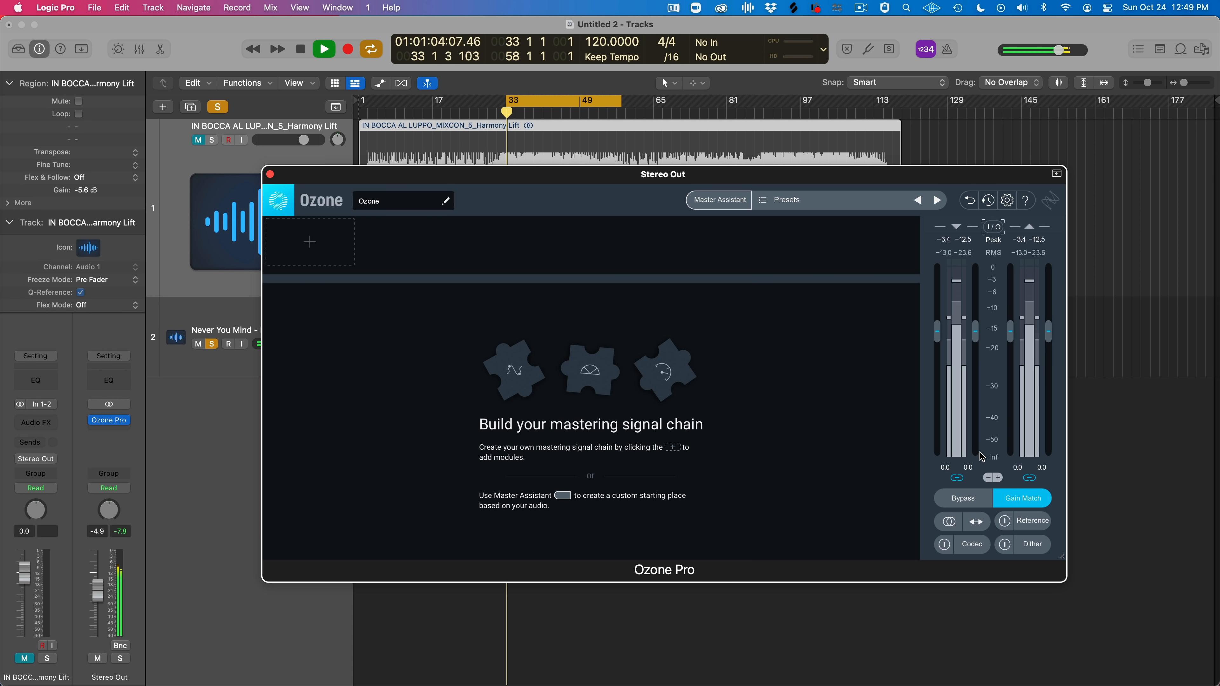
Set the I/O meter source to Stereo during playback, stop the song and close the meter options
click(993, 227)
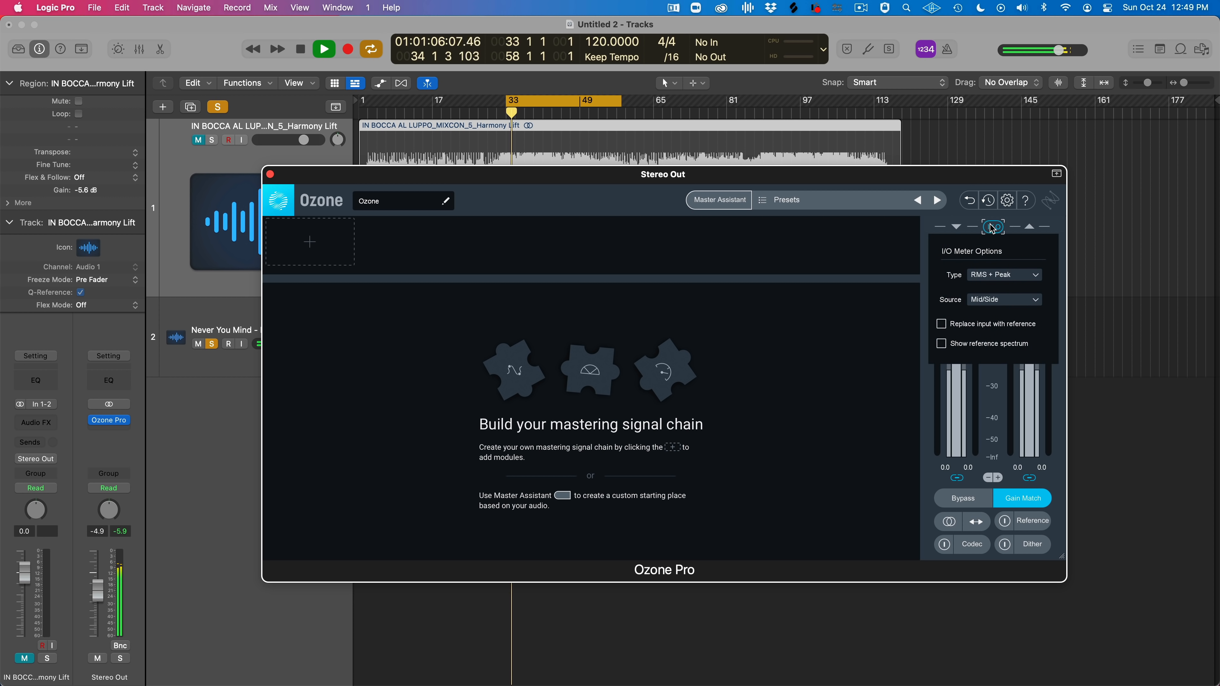
click(991, 299)
click(994, 320)
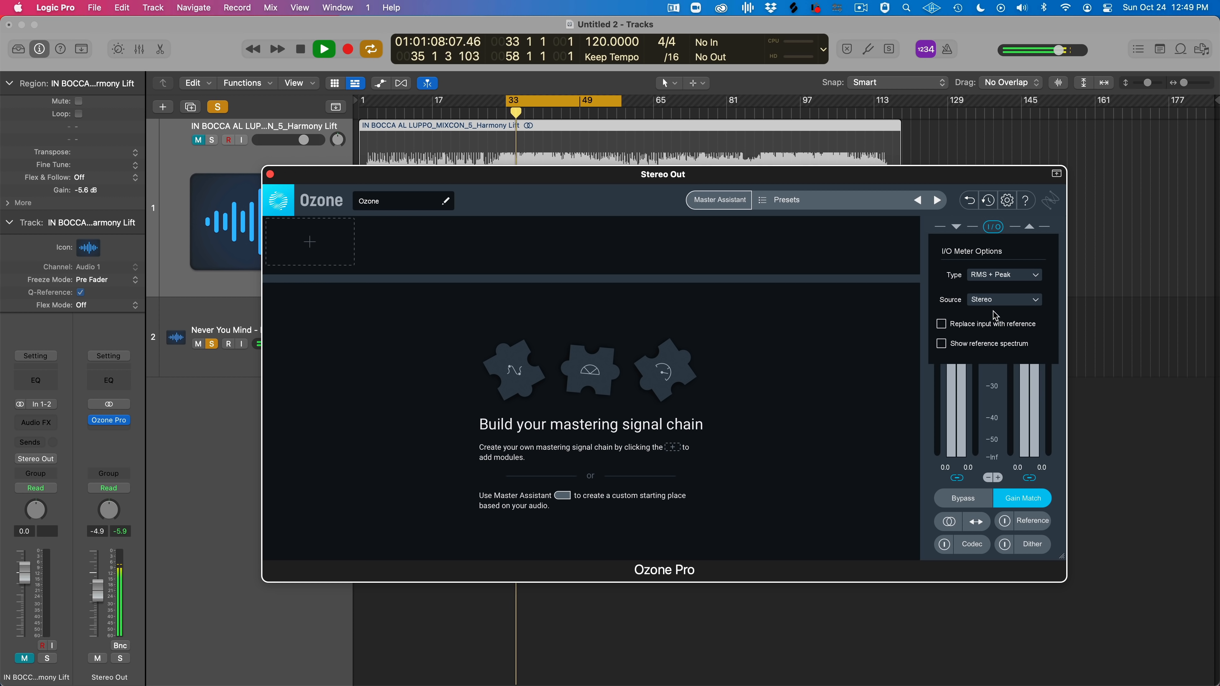
click(993, 226)
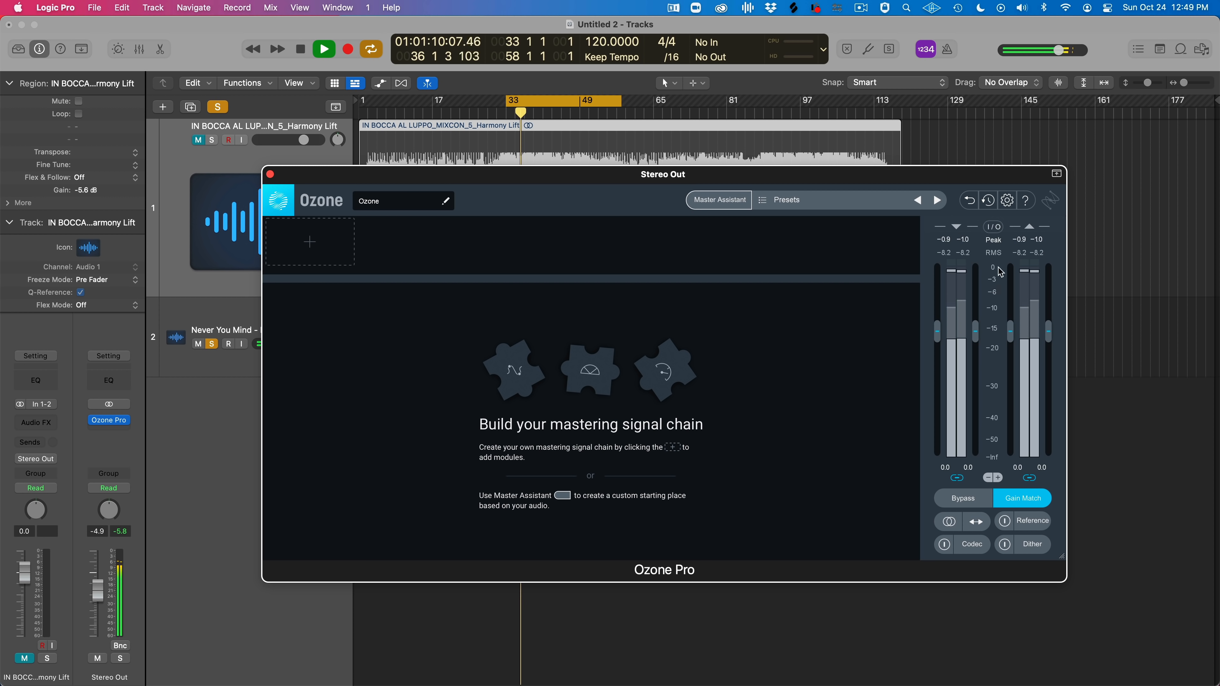
click(993, 226)
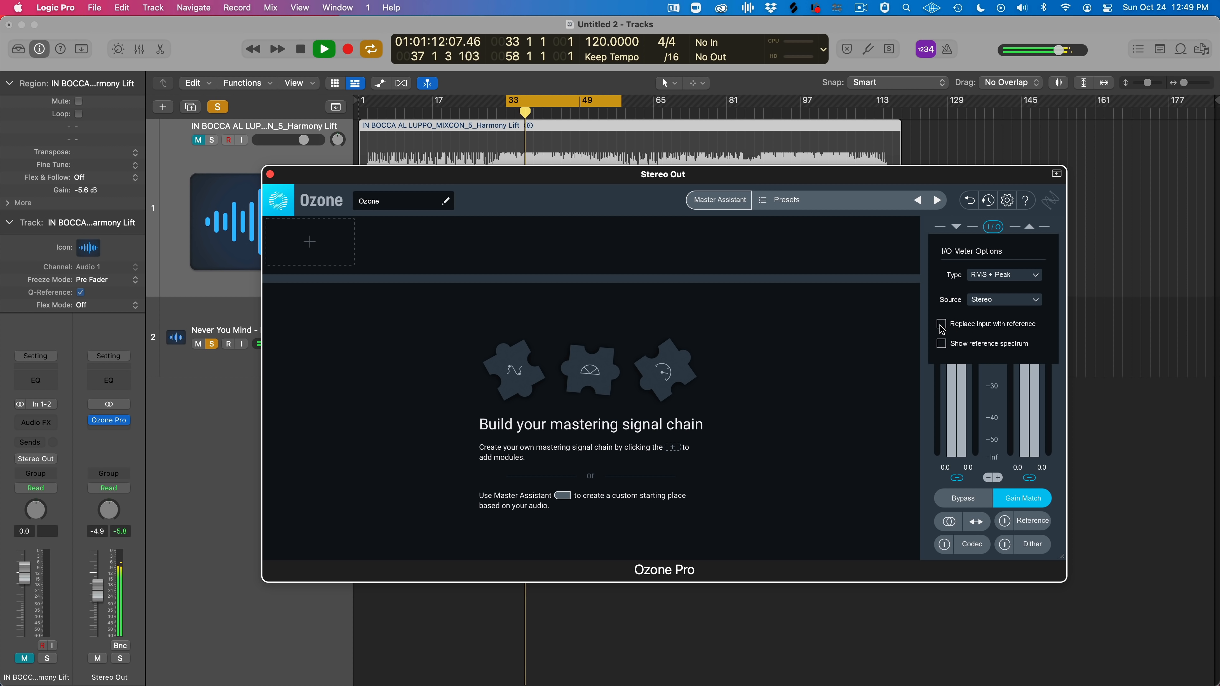
key(space)
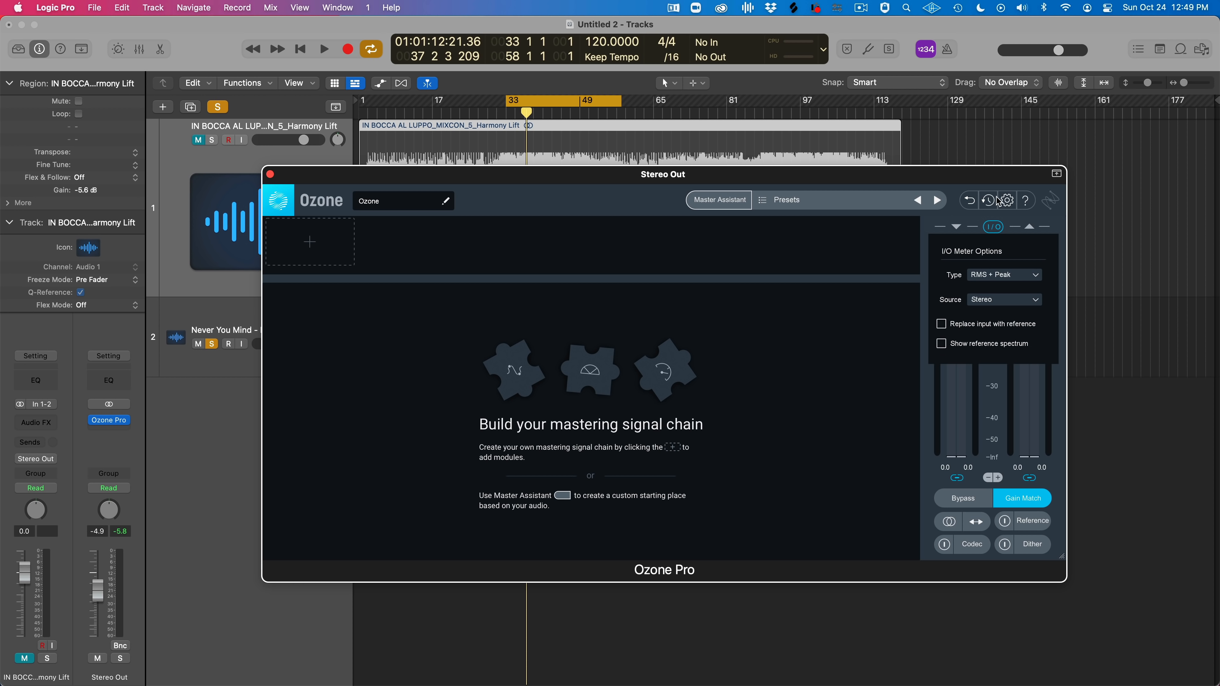
click(999, 225)
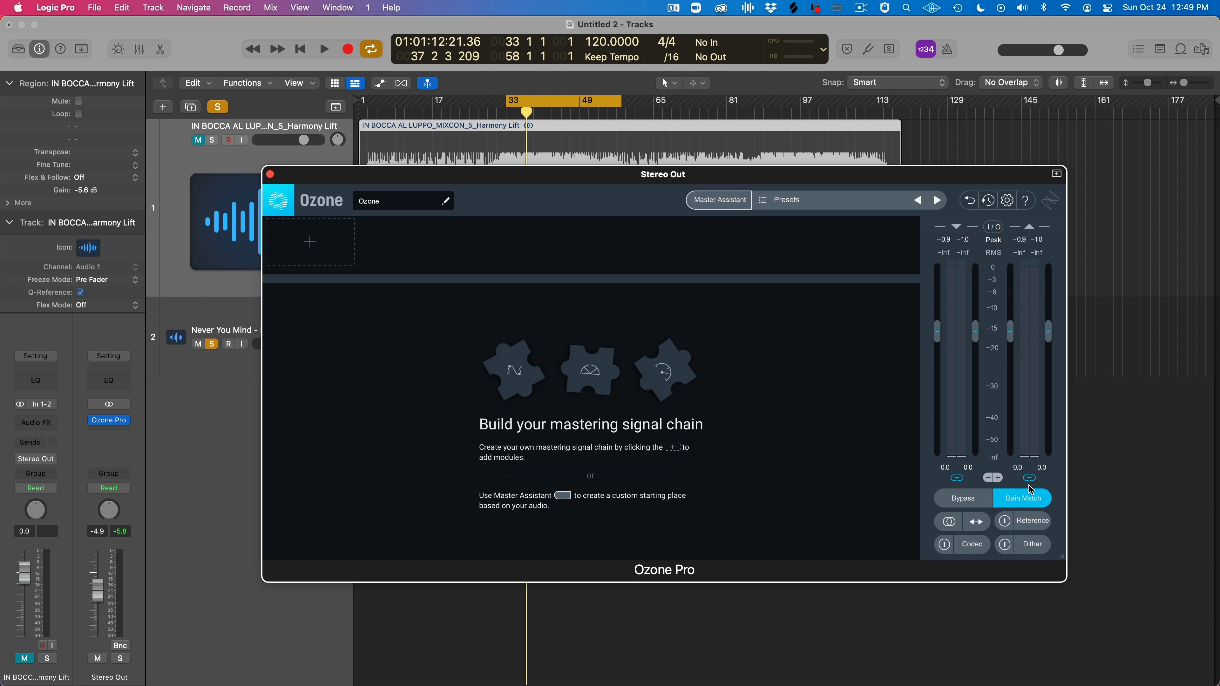
Show the Reference view and load the Never You Mind MP3 as a reference track
click(1038, 528)
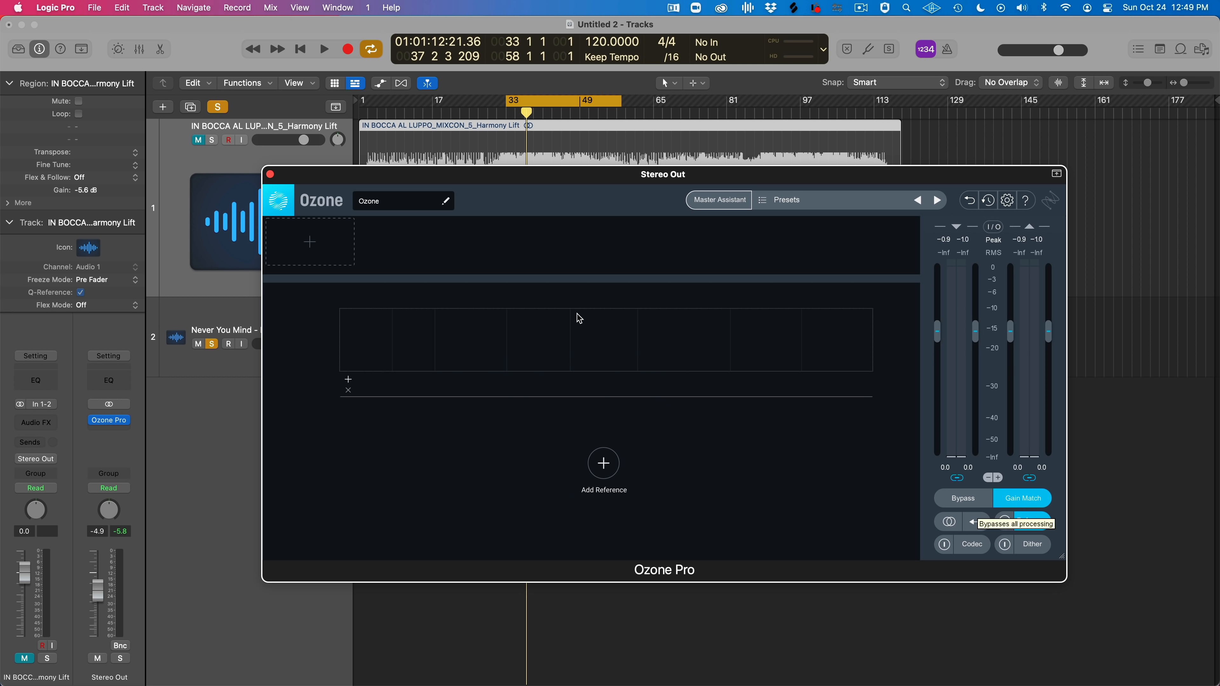
drag(526, 172, 570, 138)
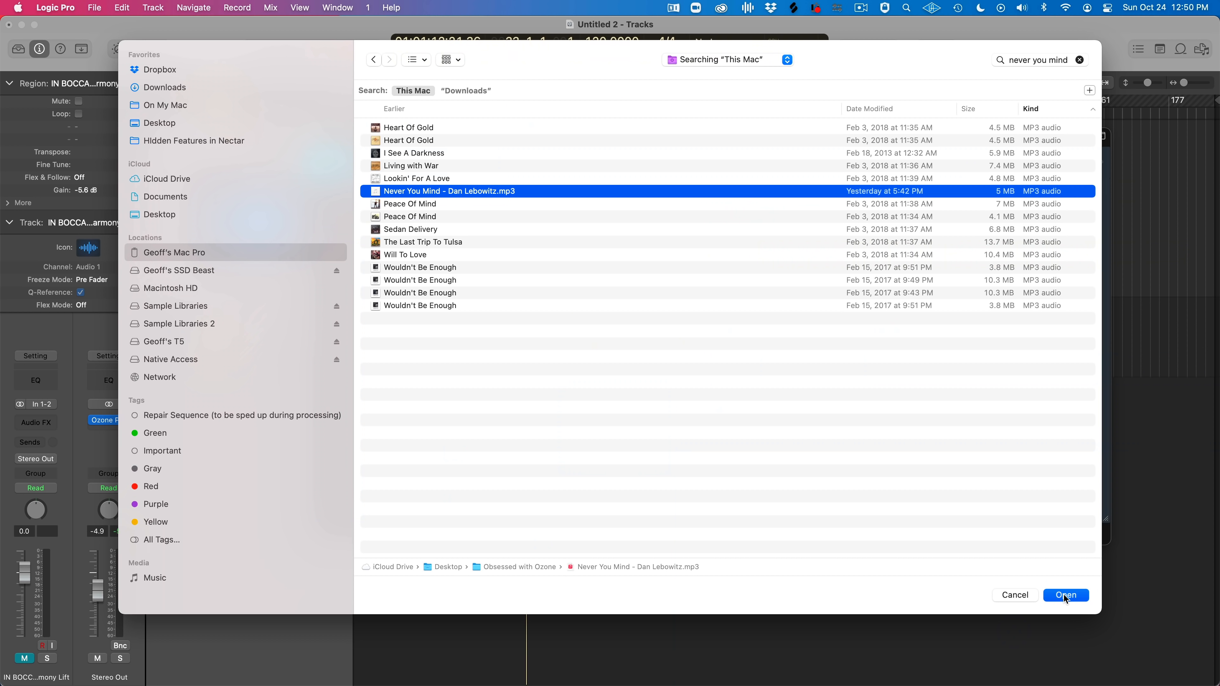
click(1066, 598)
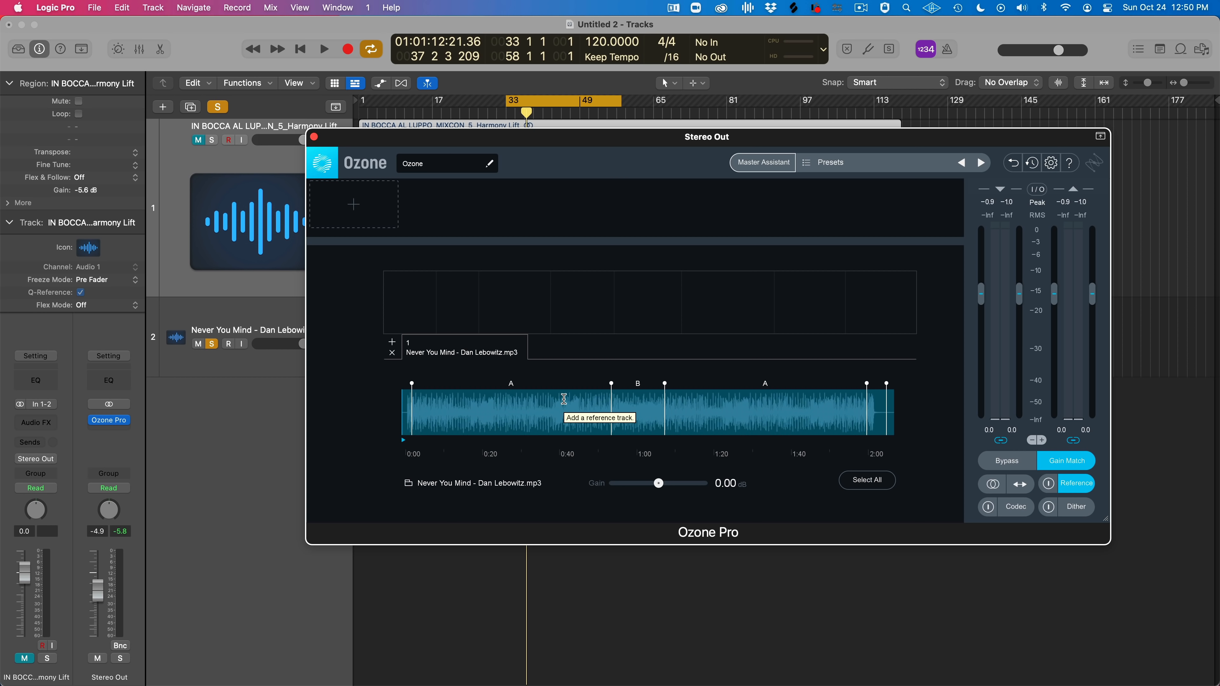
Select the reference track's A and B loop sections in turn to inspect how the song is divided
click(537, 417)
click(648, 420)
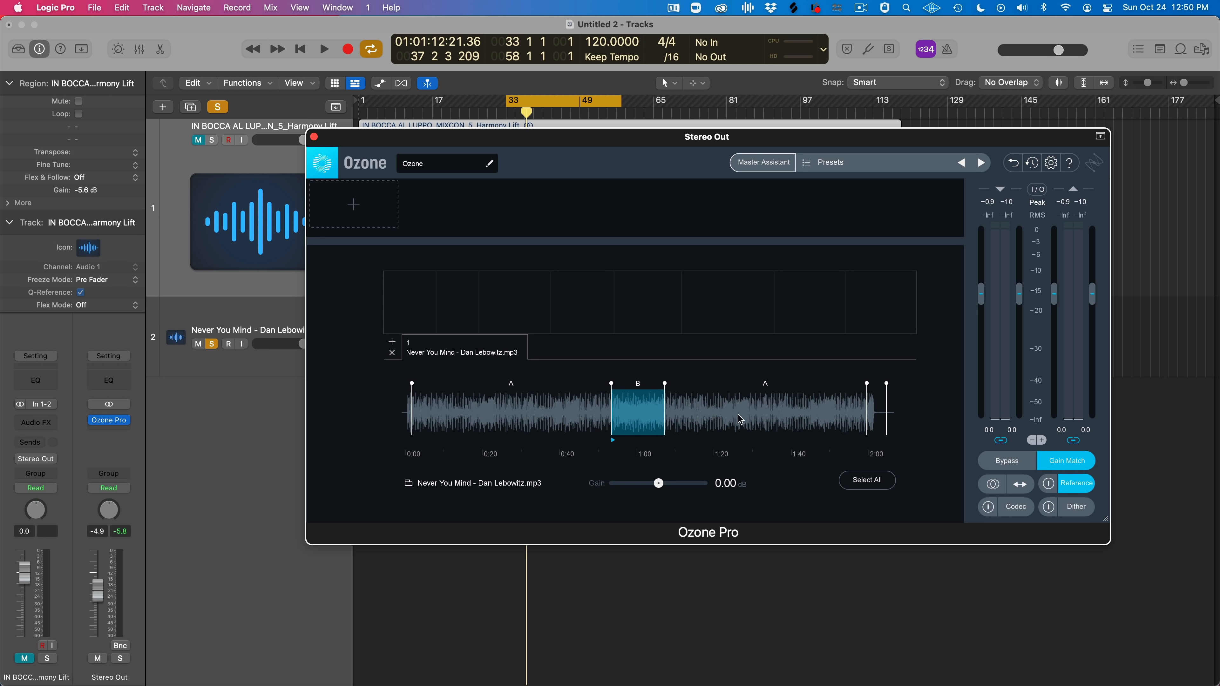
click(753, 420)
click(634, 416)
click(540, 407)
click(744, 419)
click(438, 408)
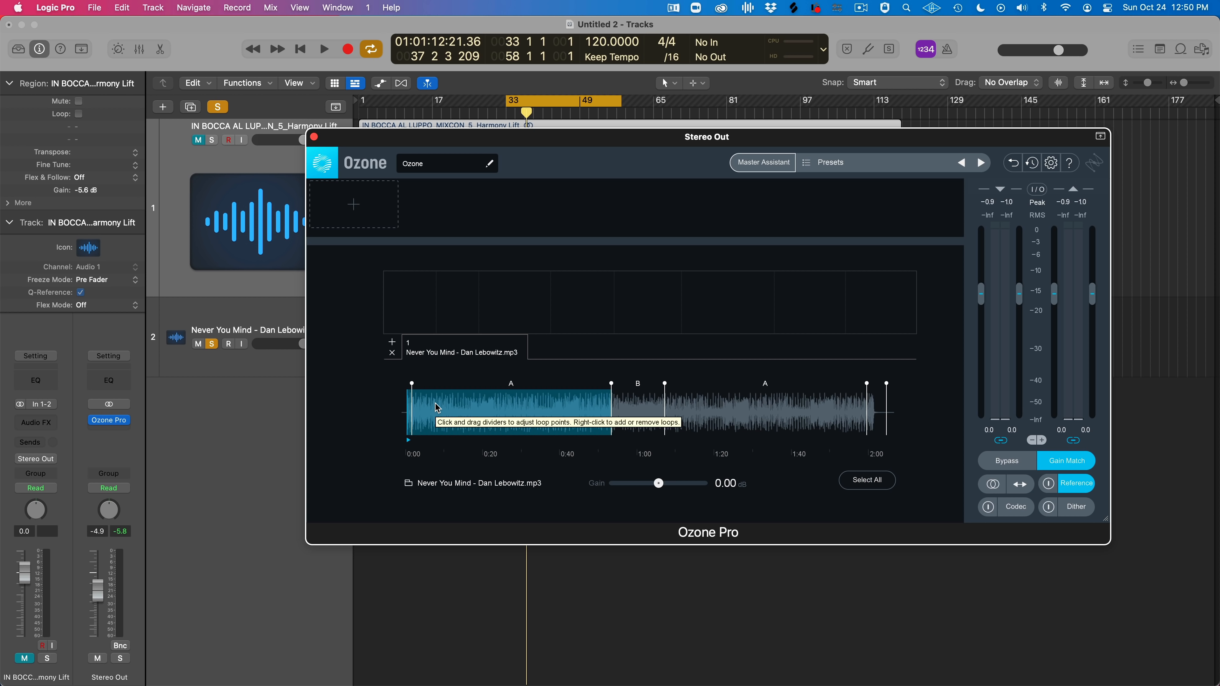
Extend the reference's loop section B to end at about 1:17 and enable Reference A/B during a short playback
click(634, 409)
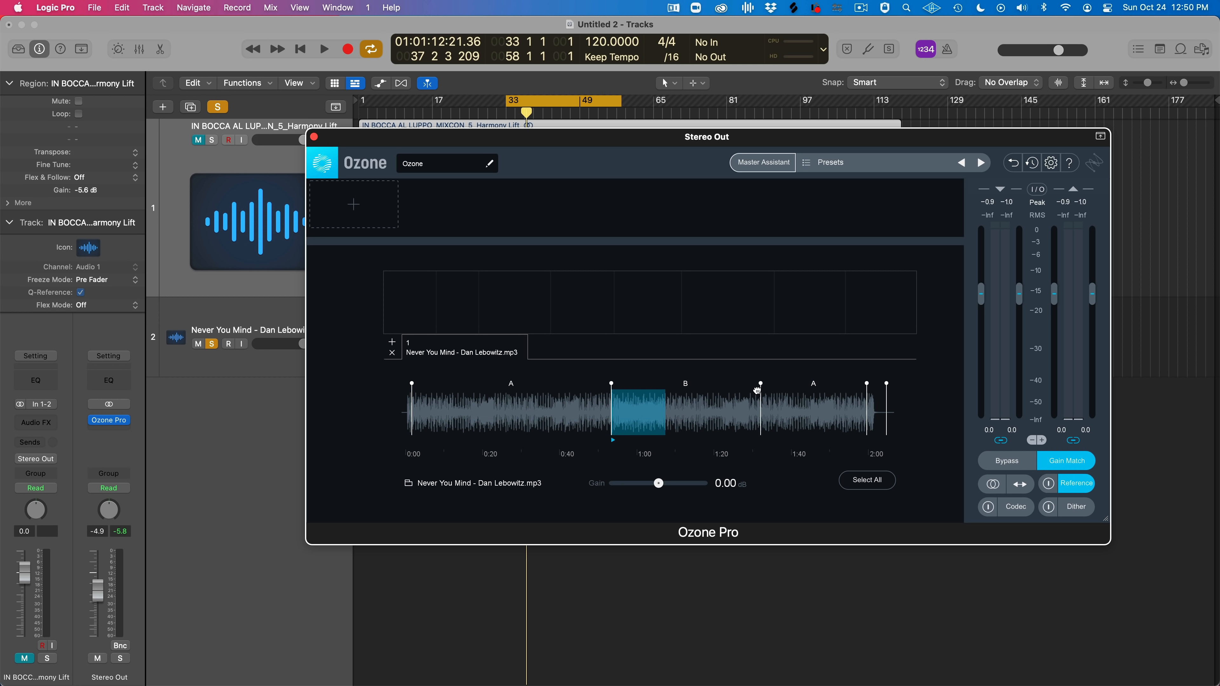
drag(759, 390, 710, 390)
key(space)
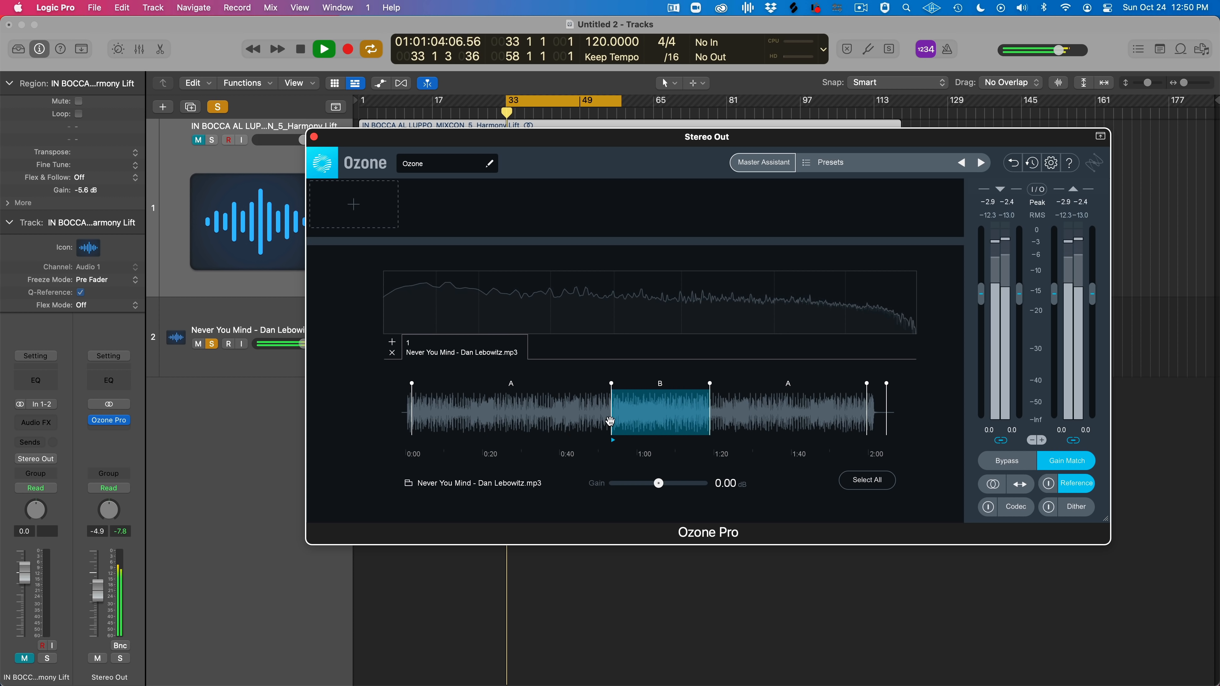
click(1049, 484)
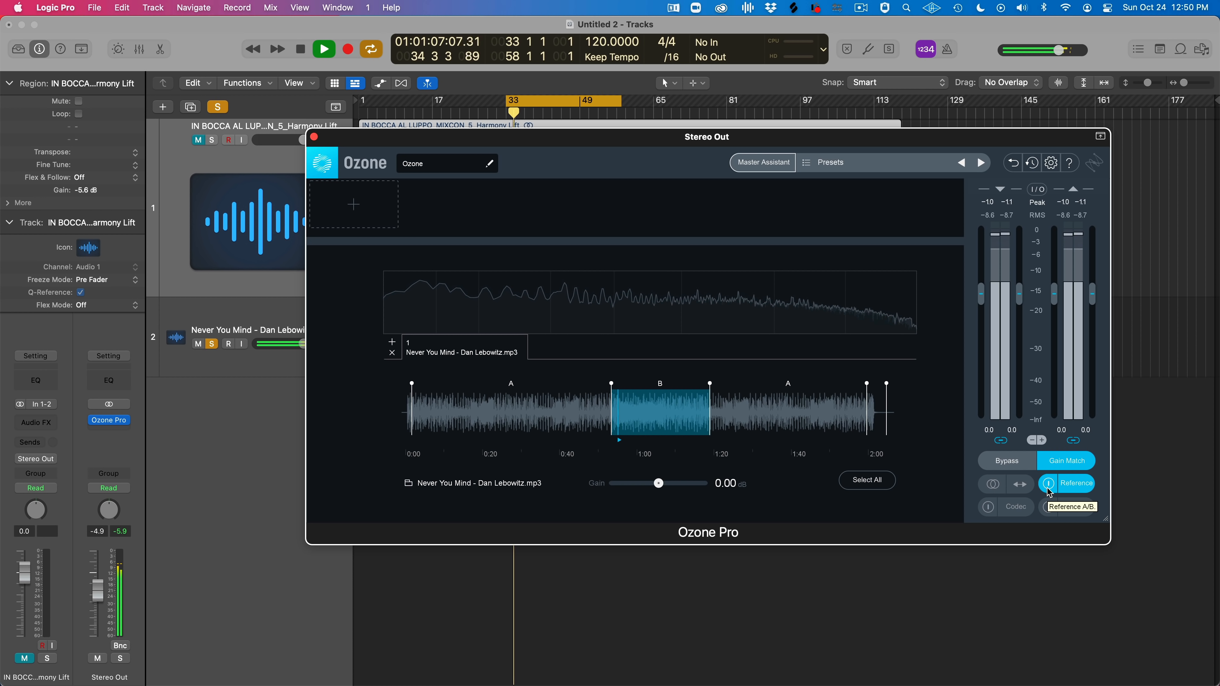
key(space)
Unsolo and mute the Never You Mind track, unmute the Harmony Lift track, and play it briefly
click(211, 344)
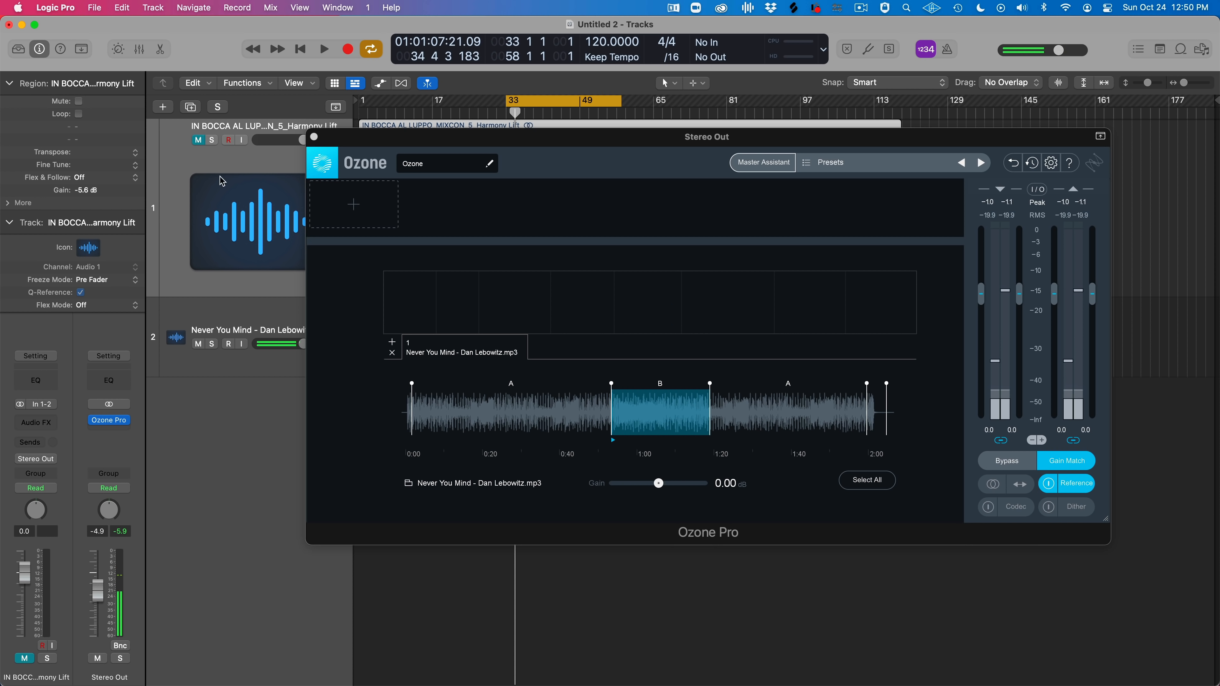
click(198, 140)
click(198, 344)
key(space)
key(space)
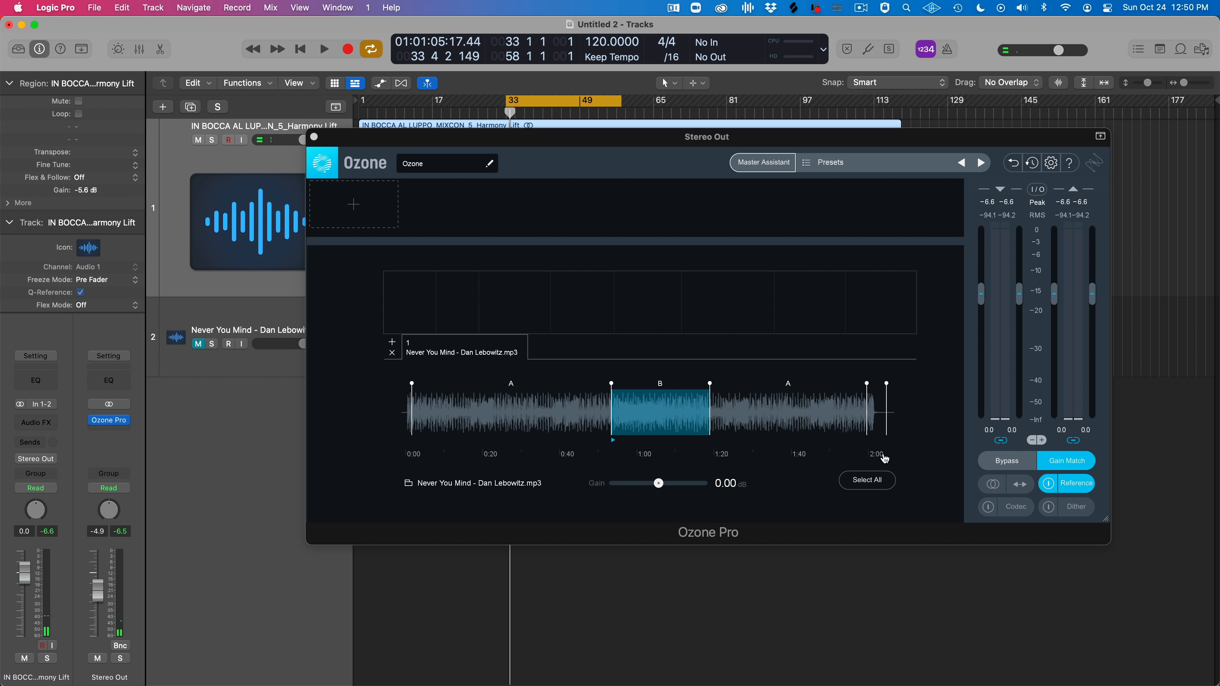
Play the mix and toggle Reference A/B to compare it with the reference, moving the plugin window below the region
click(1048, 486)
key(space)
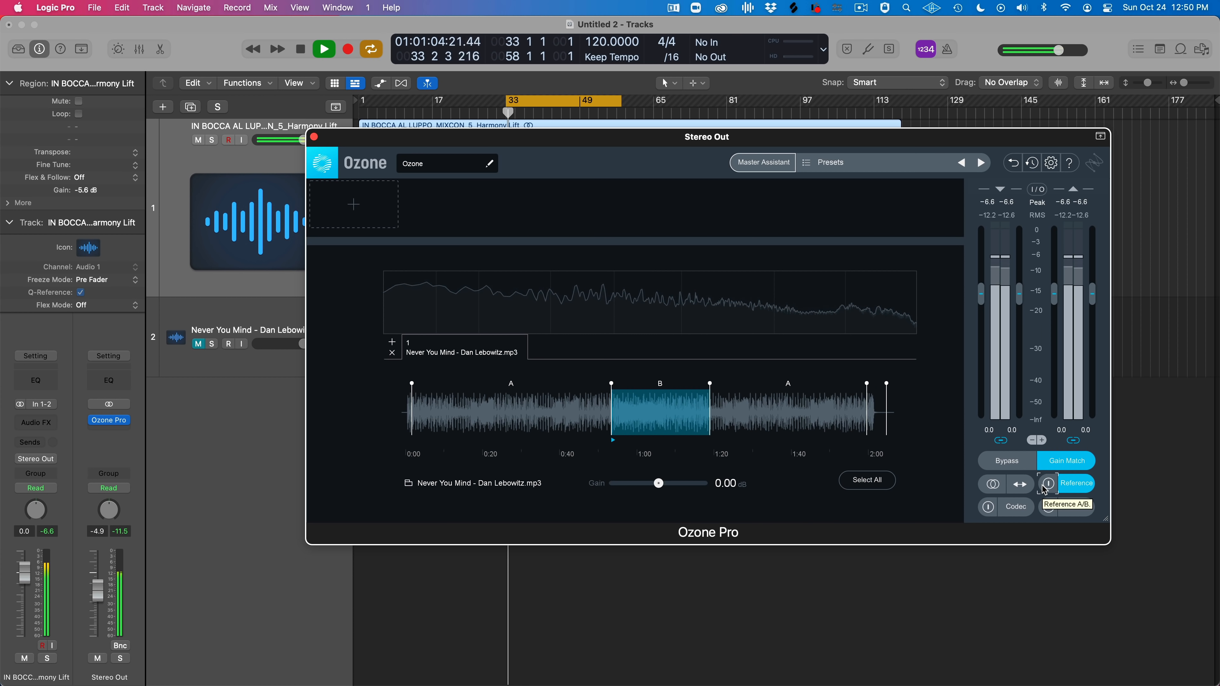
drag(635, 133, 614, 224)
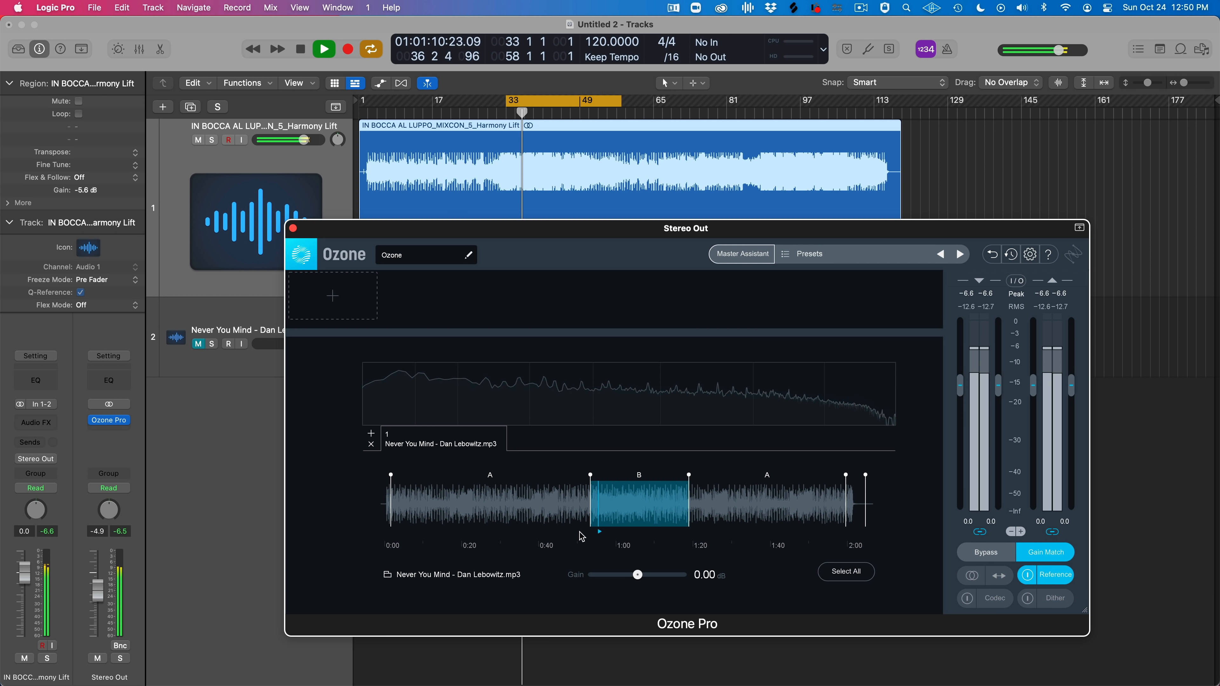
click(1028, 576)
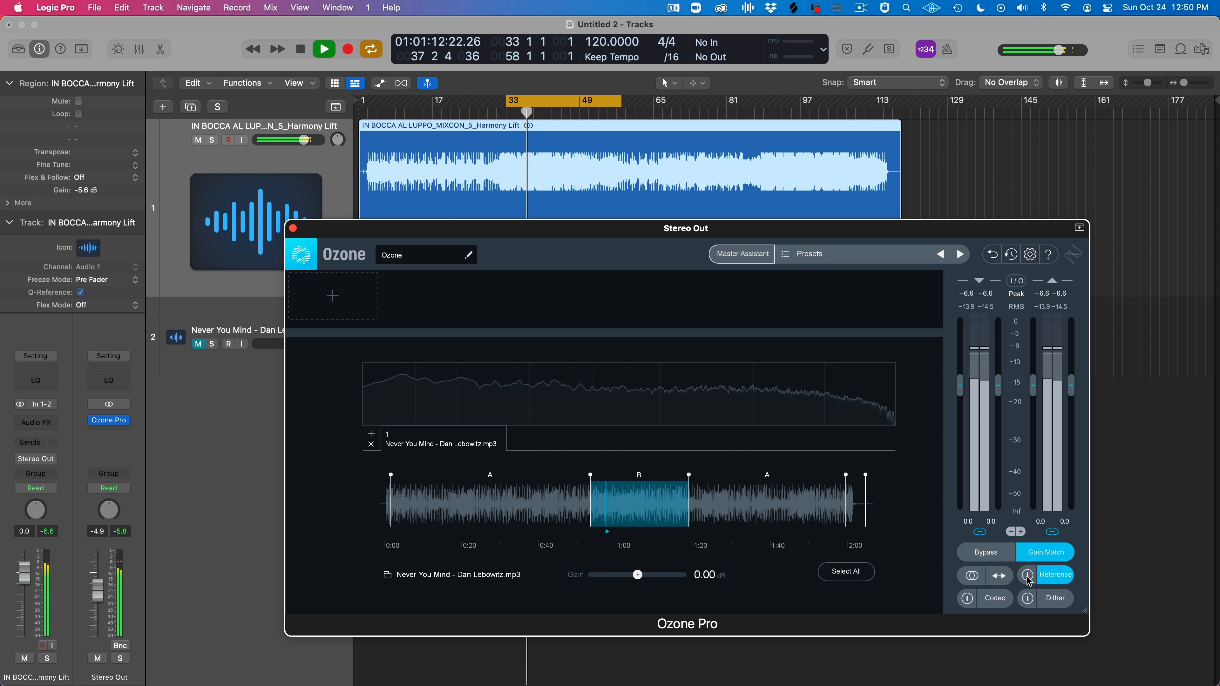
Select the reference's final A loop section and toggle Reference A/B during short playbacks to compare it with the mix
click(1028, 576)
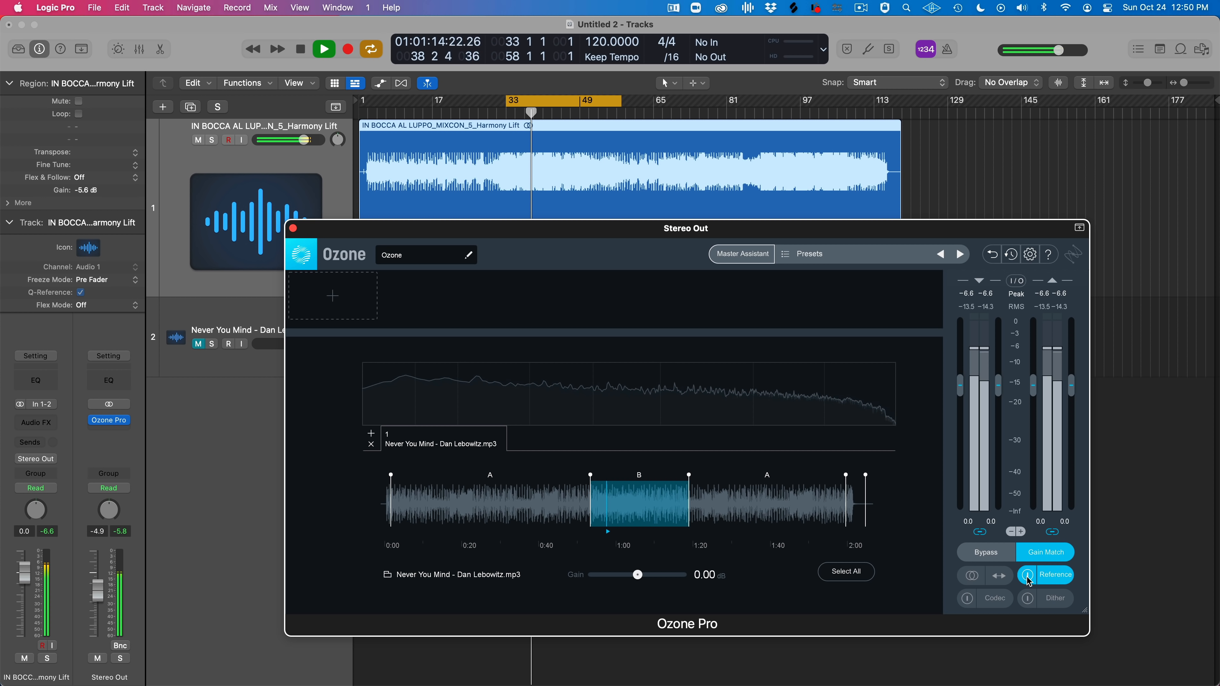
key(space)
click(727, 519)
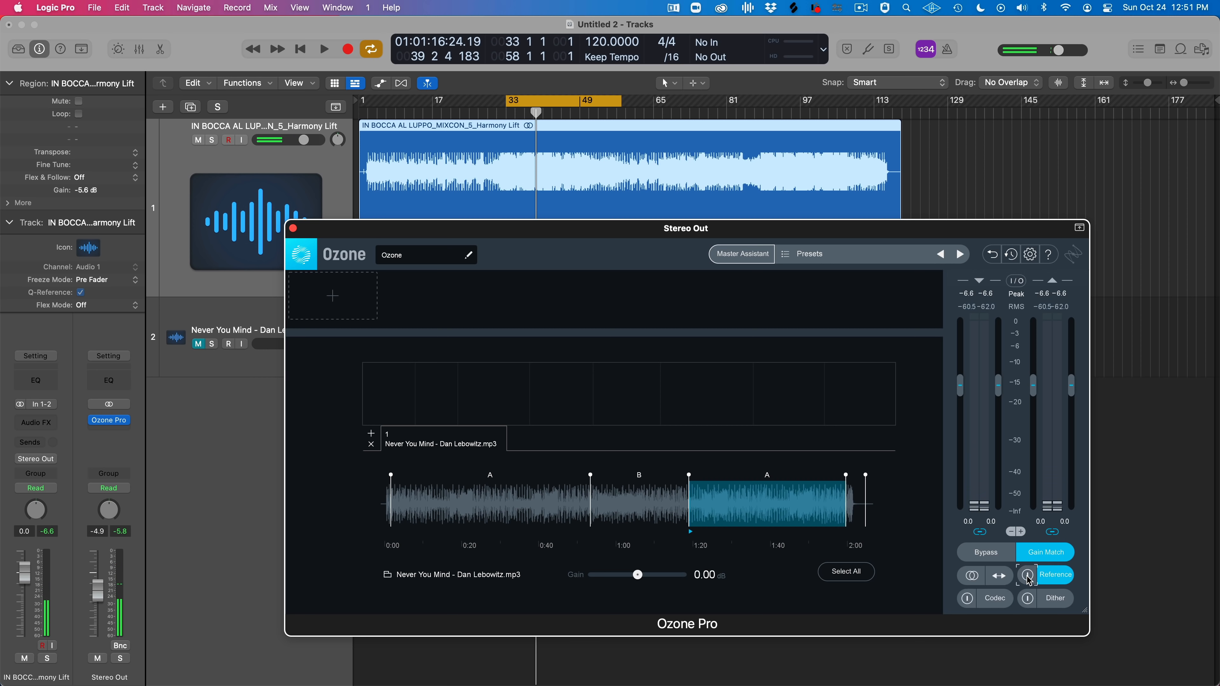
key(space)
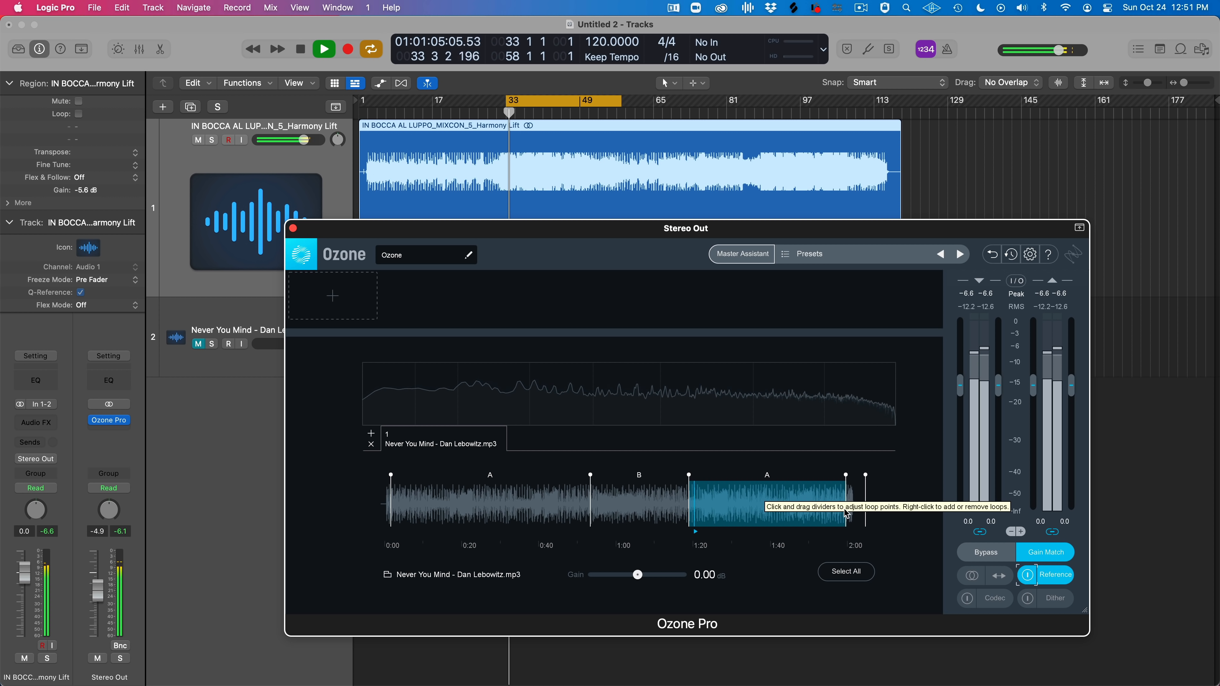
click(1025, 578)
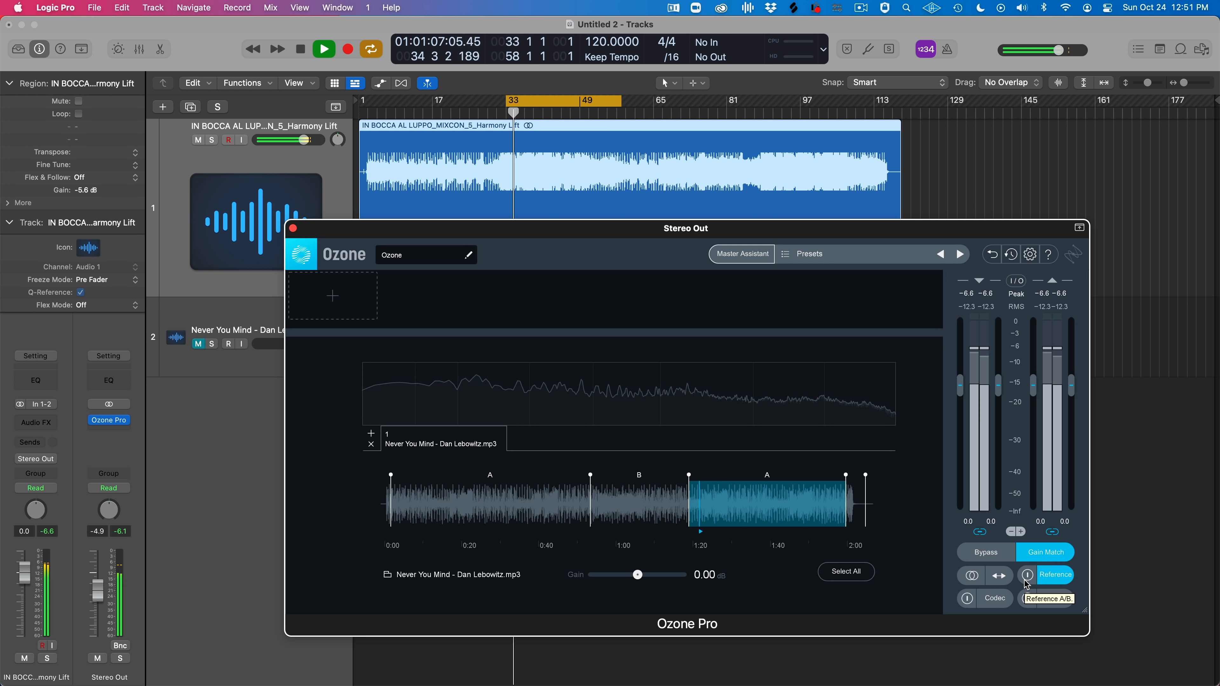
key(space)
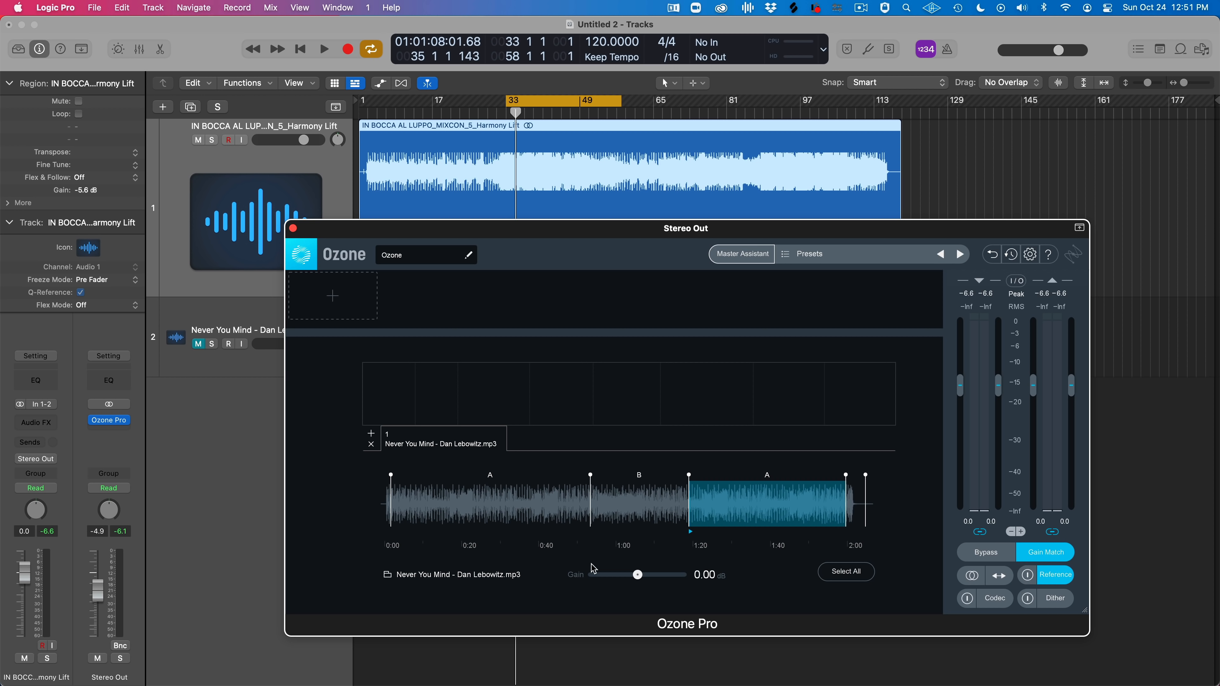
key(space)
click(1027, 576)
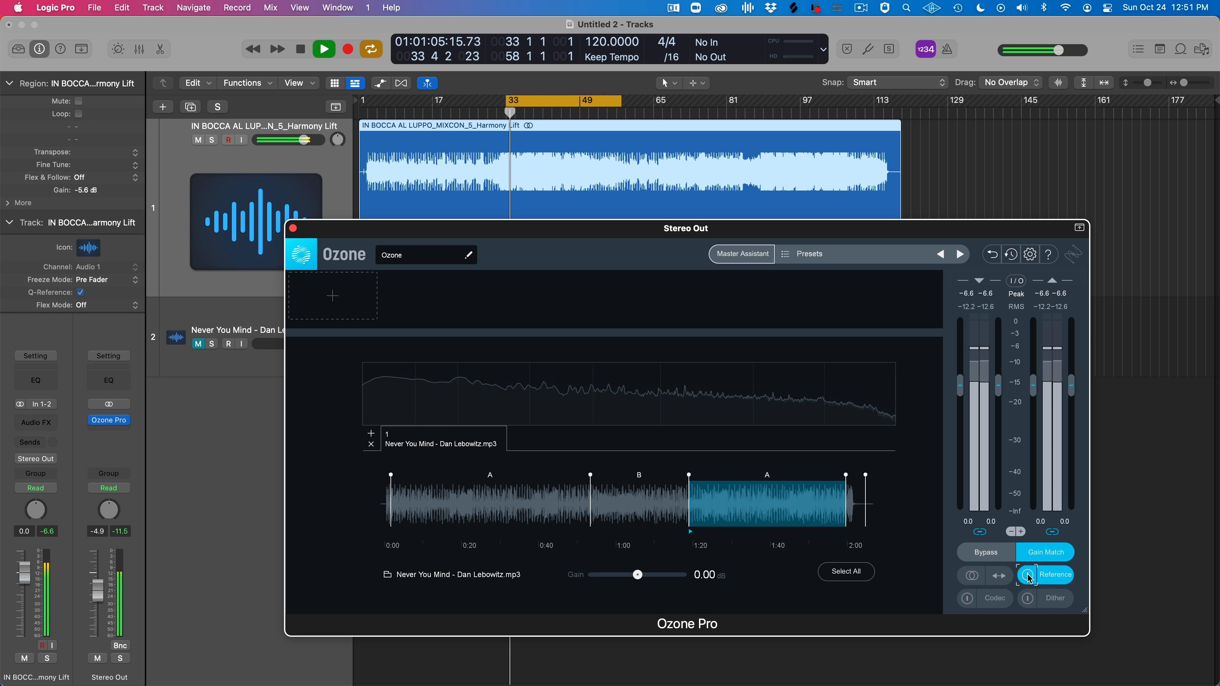
click(1029, 578)
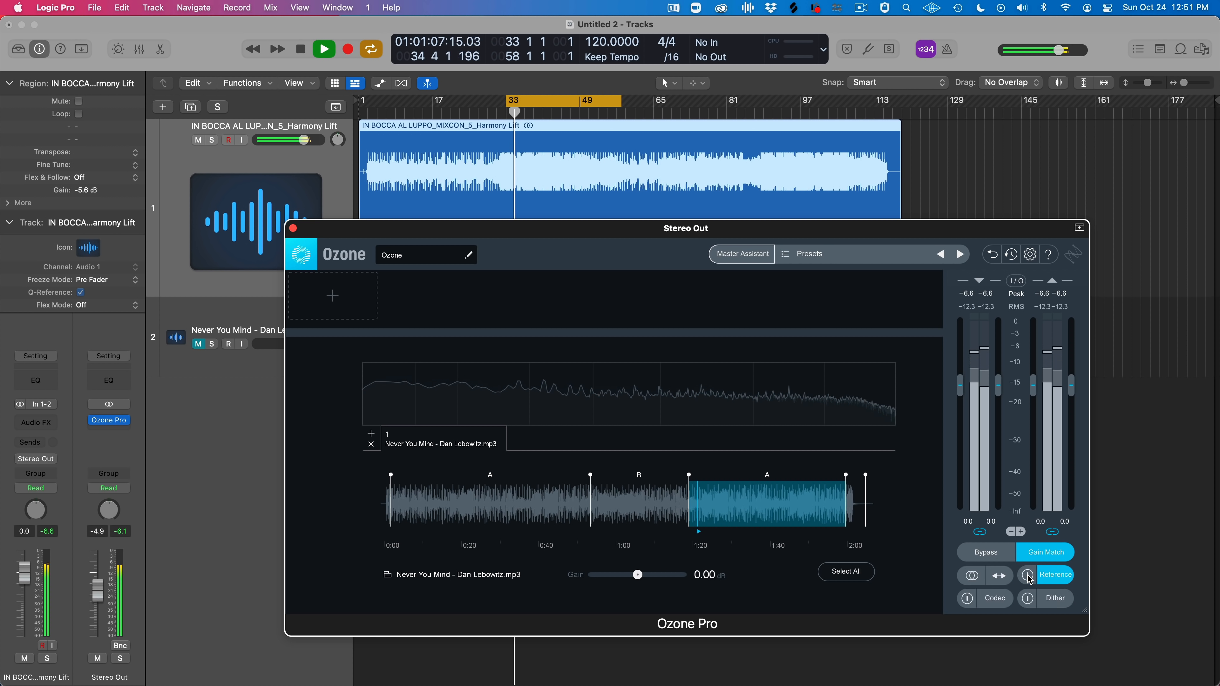
key(space)
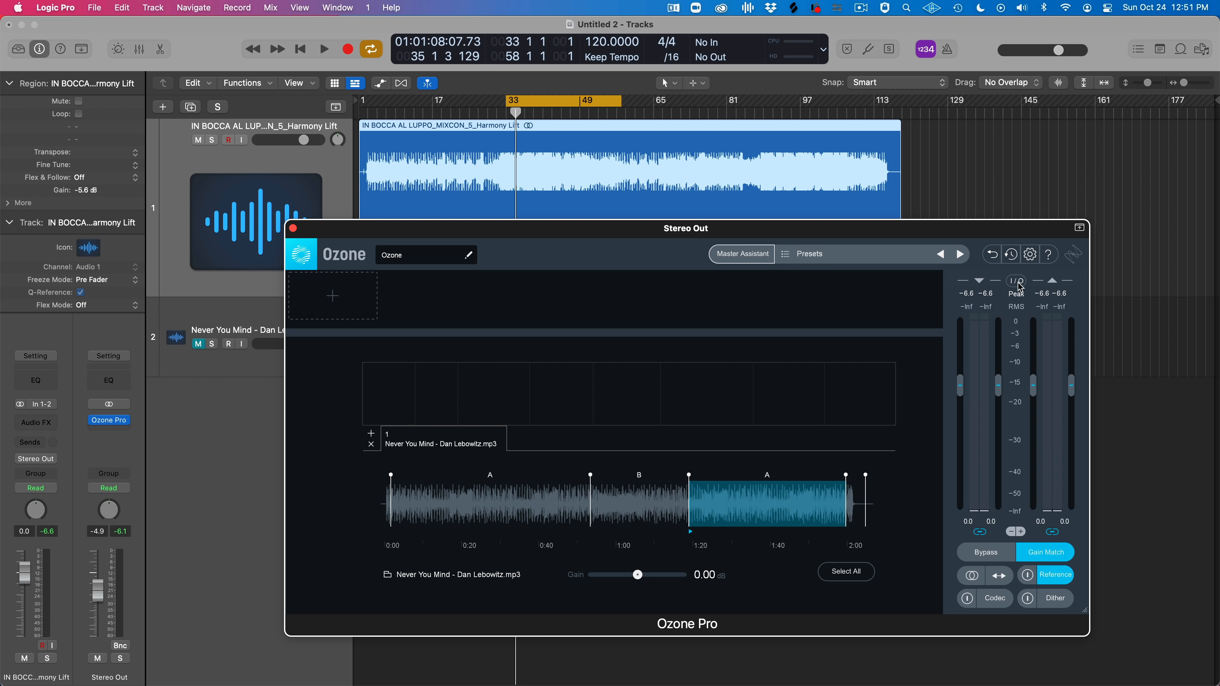
Enable Replace input with reference in the I/O meter options and play the mix while toggling Reference A/B to compare levels
click(1018, 283)
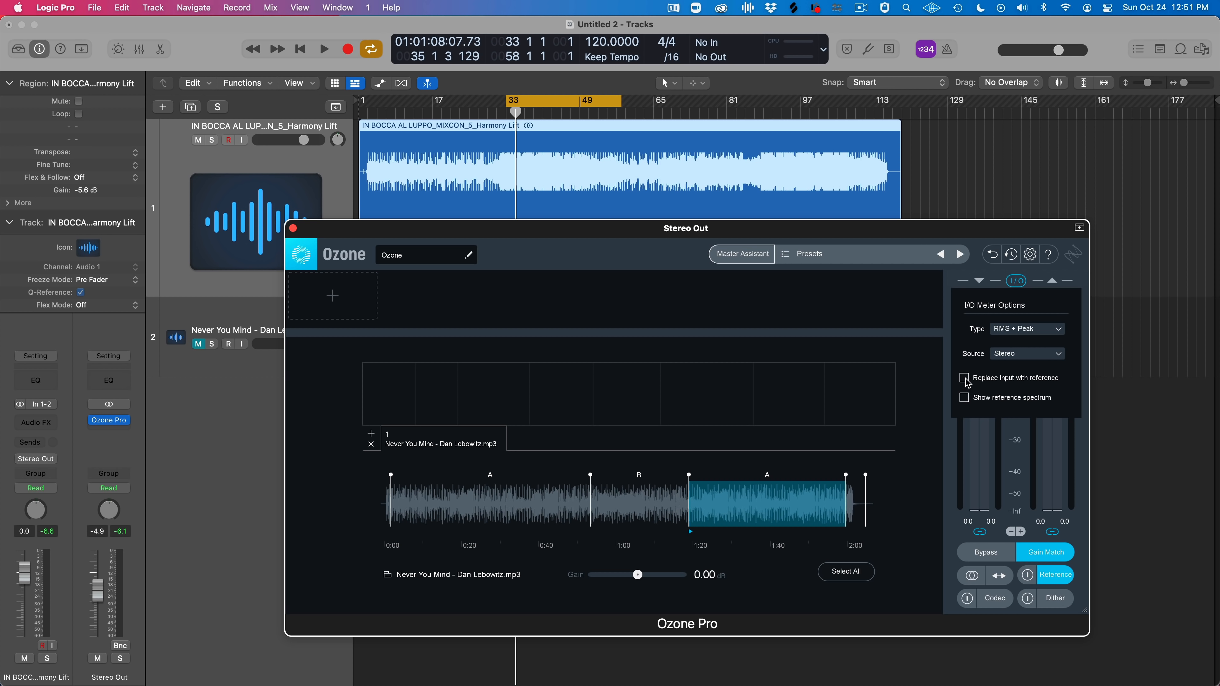
click(1016, 283)
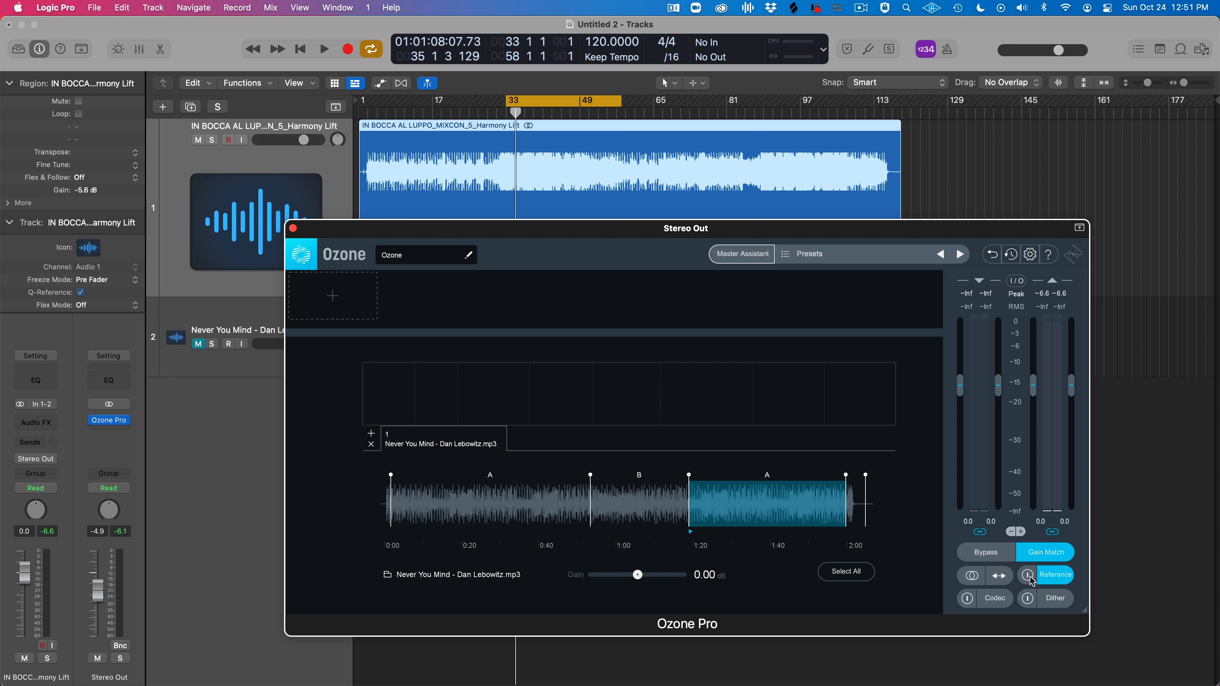
key(space)
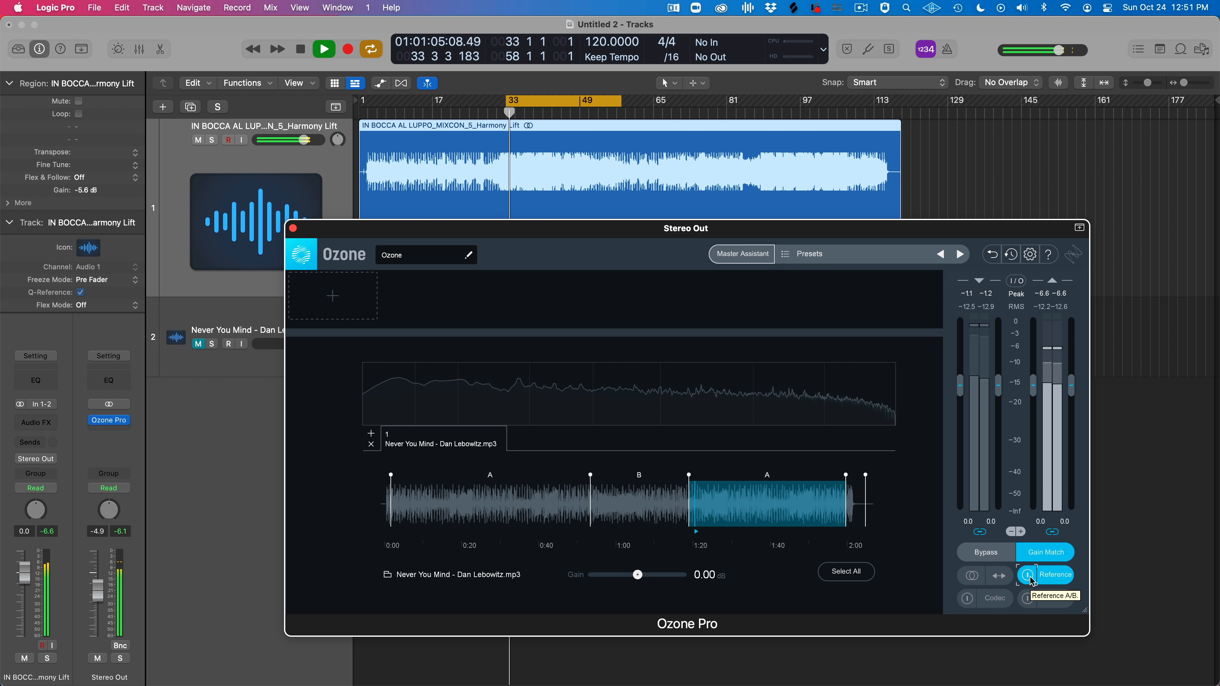
click(1031, 577)
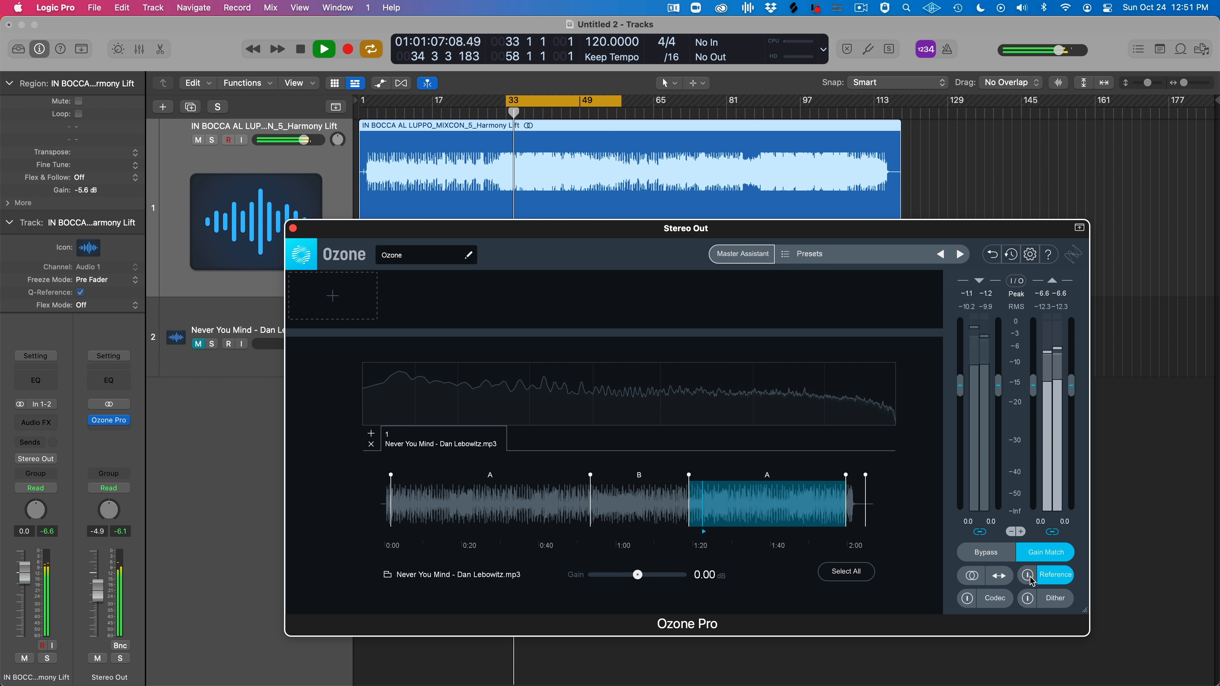
click(1028, 575)
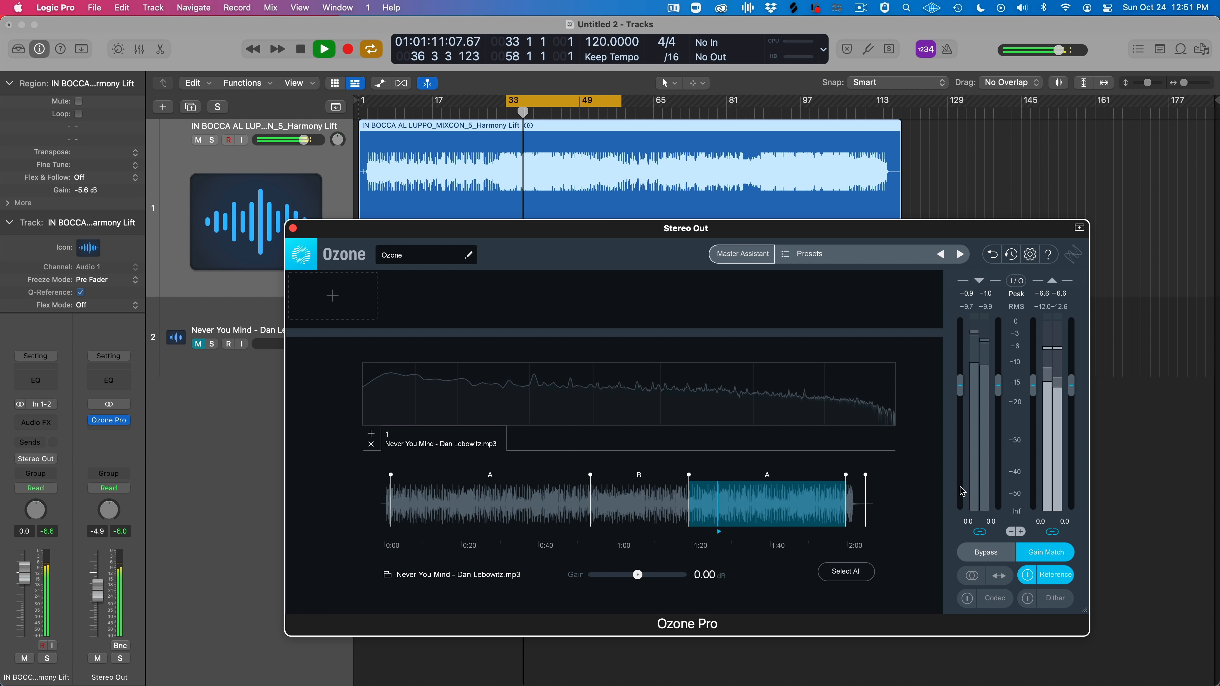
key(space)
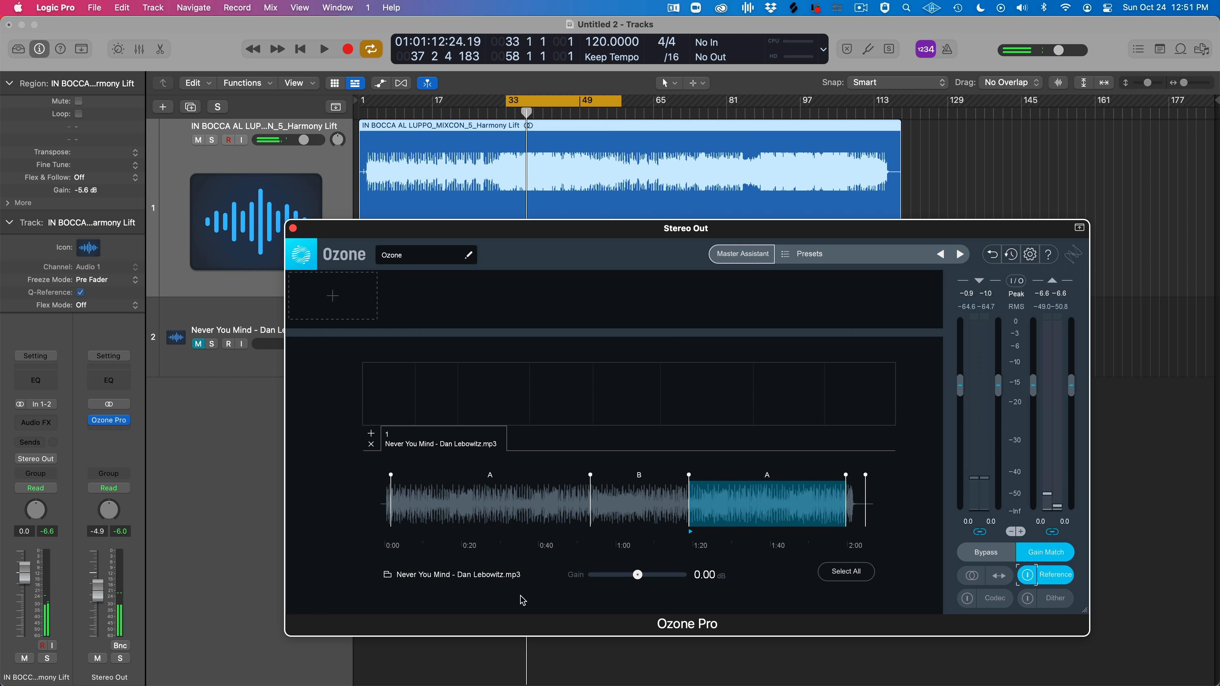
Lower the reference track's gain to -2.22 dB during playback and toggle Reference A/B to check its level against the mix
key(space)
drag(639, 580, 637, 580)
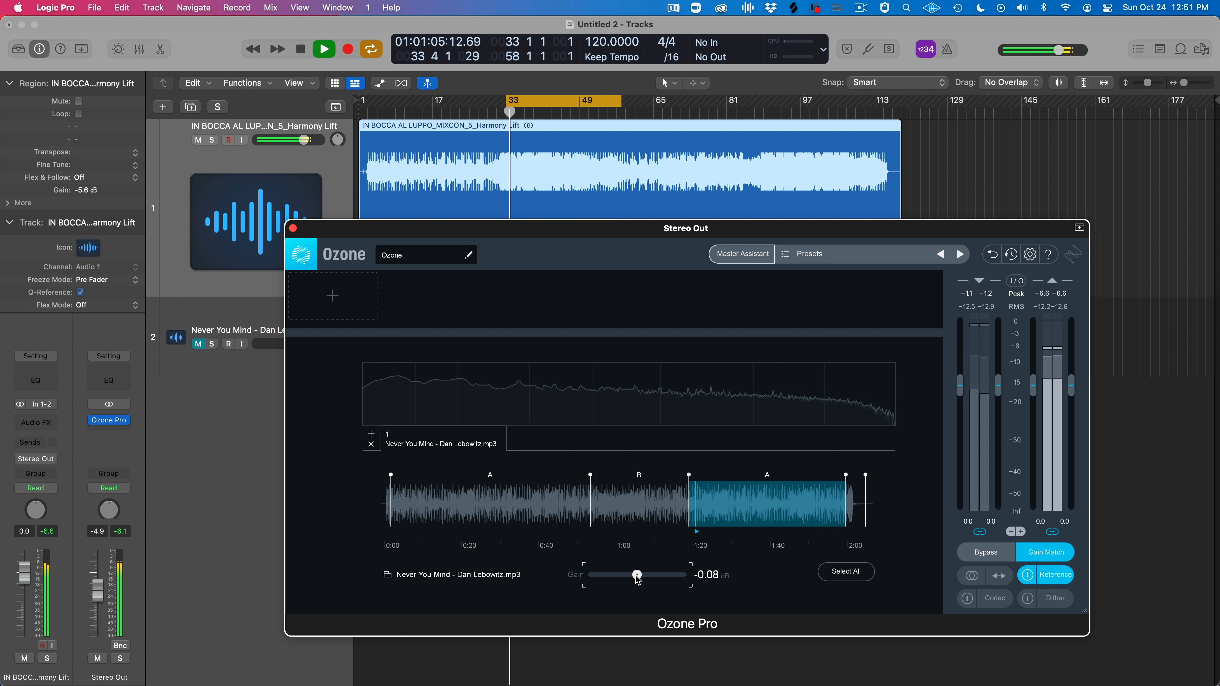
drag(631, 579, 626, 579)
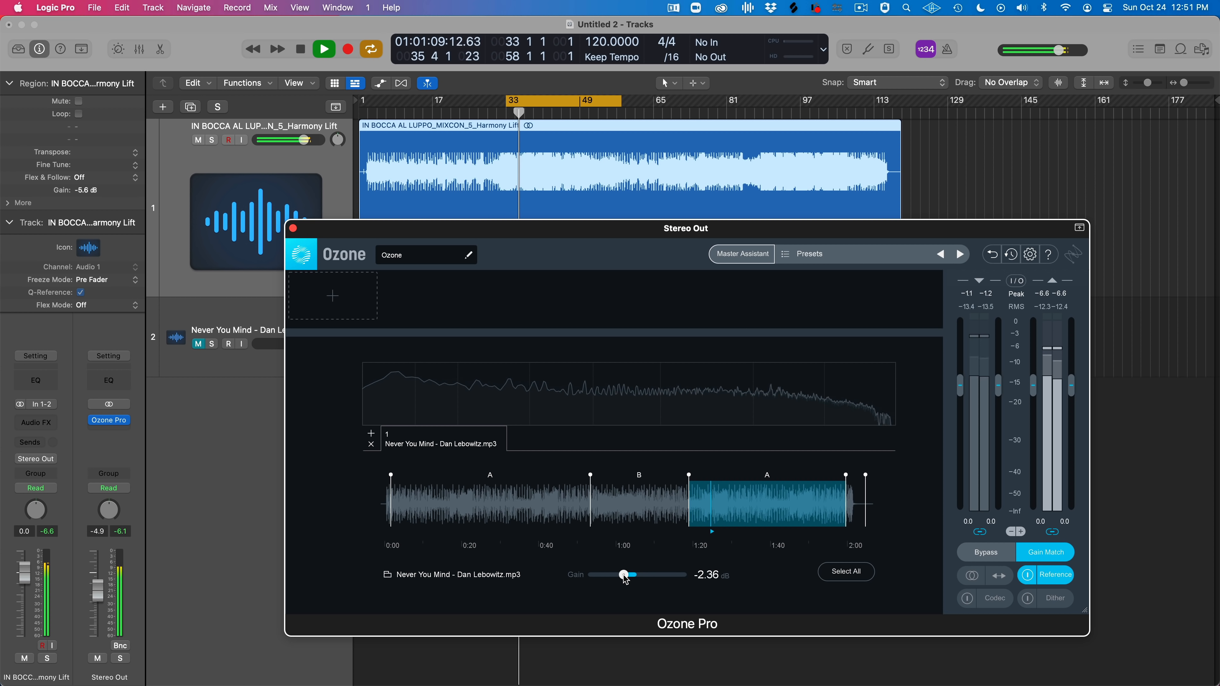
click(1027, 577)
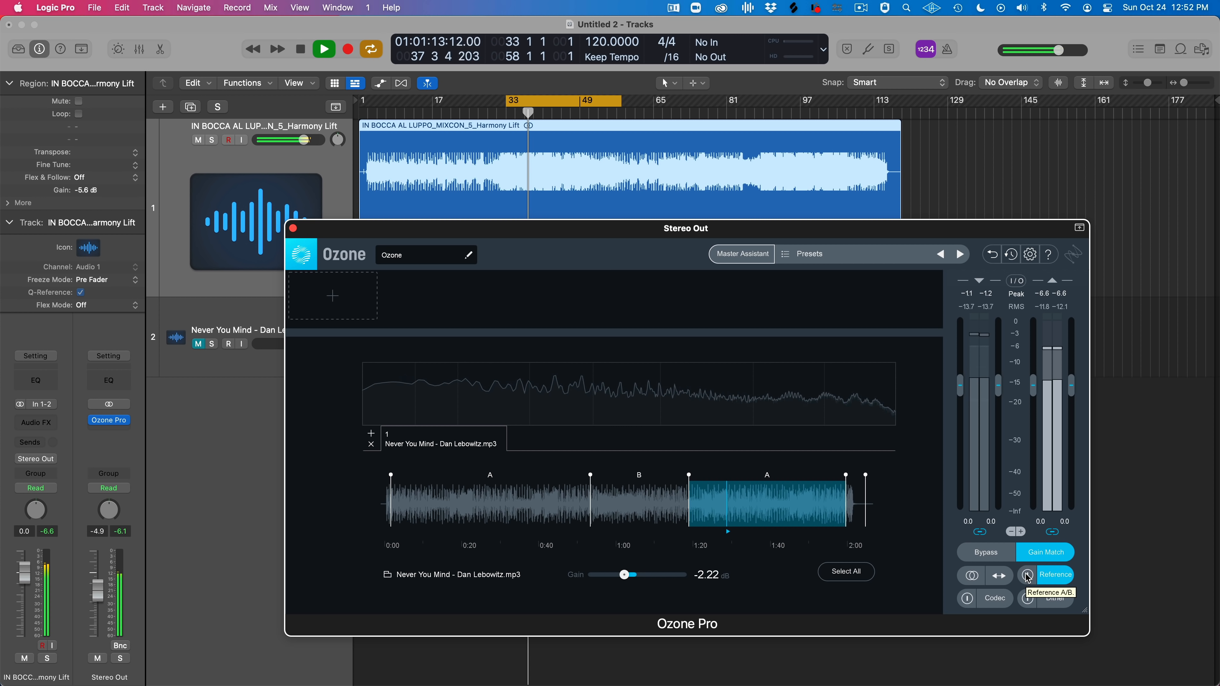
click(1027, 577)
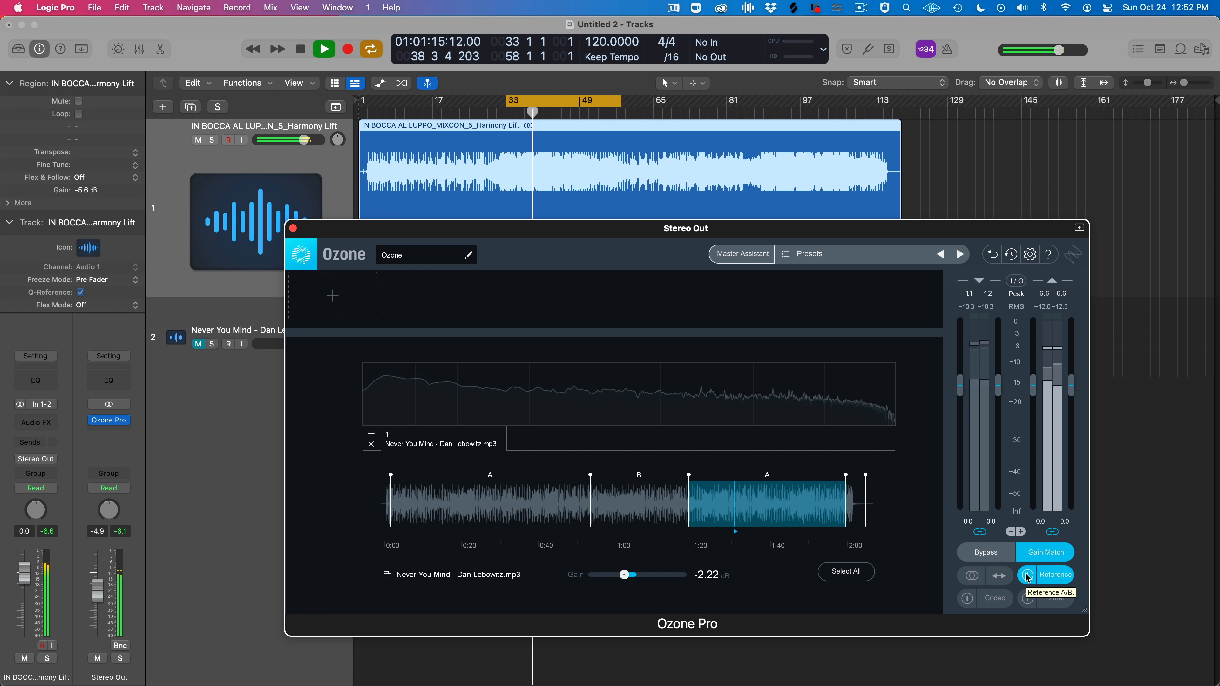
key(space)
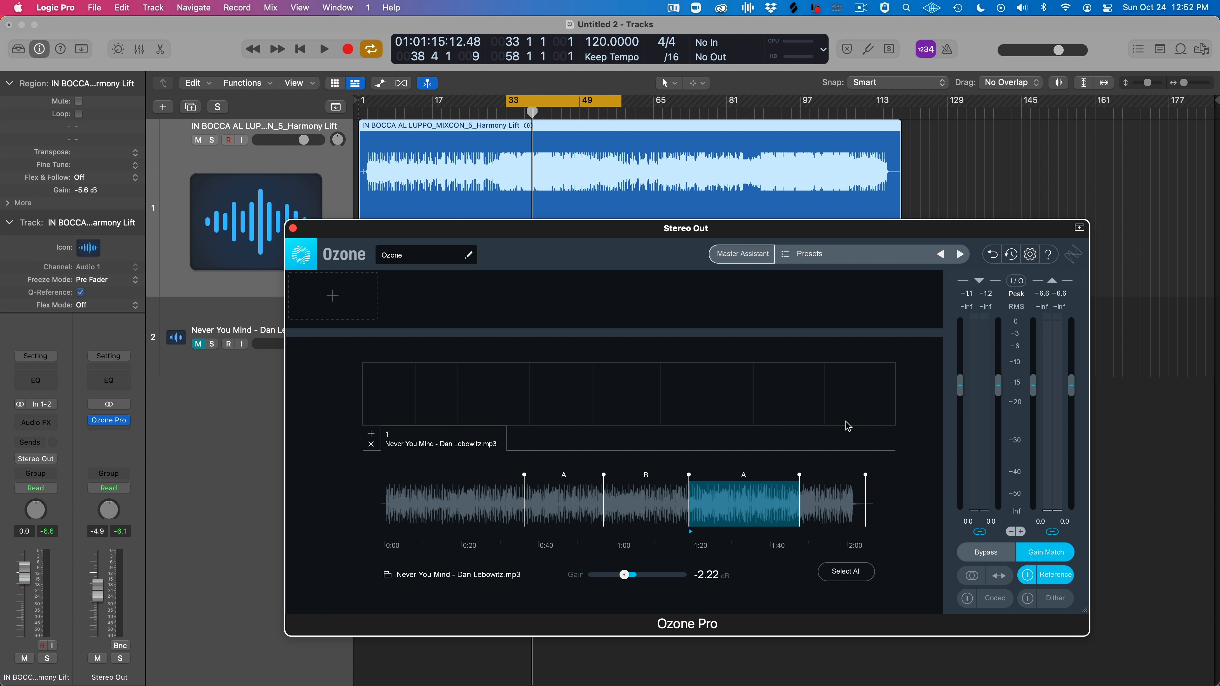
Add an Equalizer 1 module and enable Show reference spectrum, with Replace input with reference and Reference A/B turned off
click(344, 303)
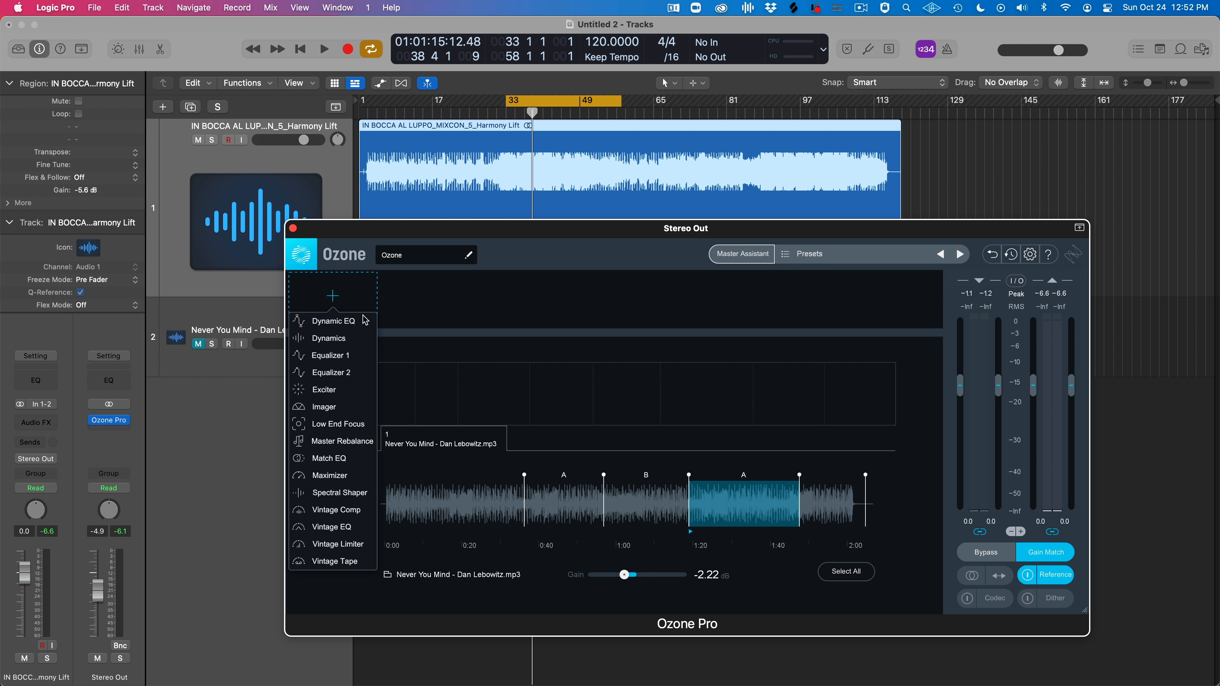
click(327, 357)
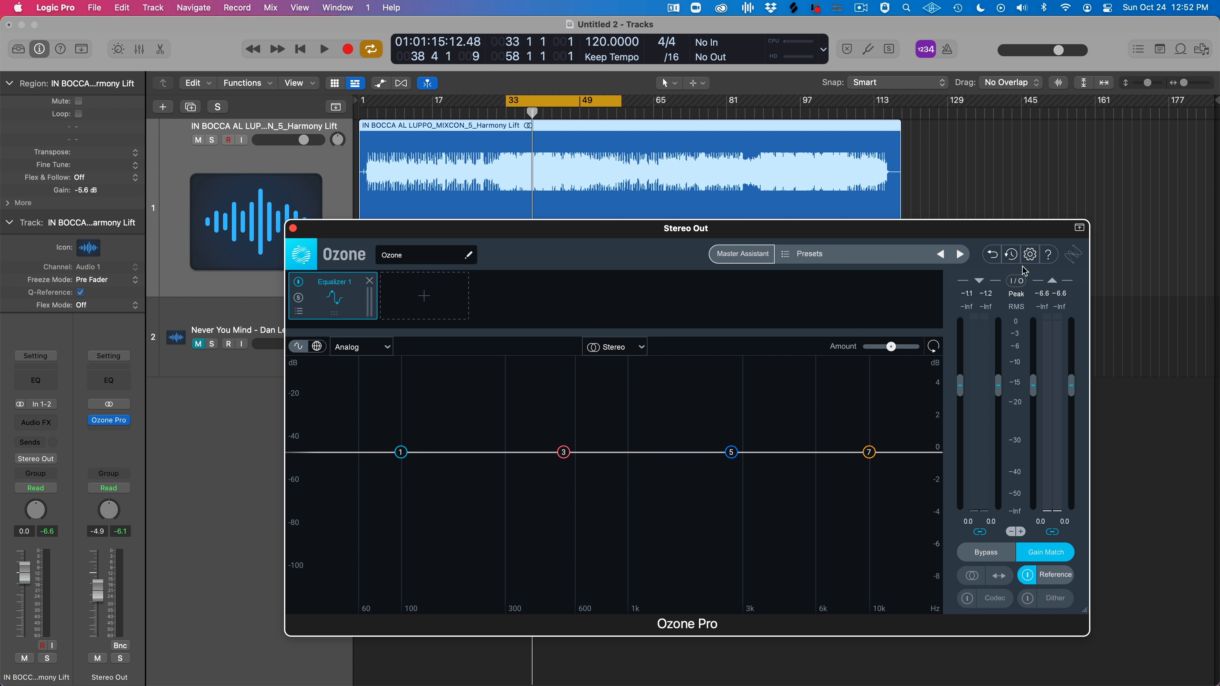
click(1018, 282)
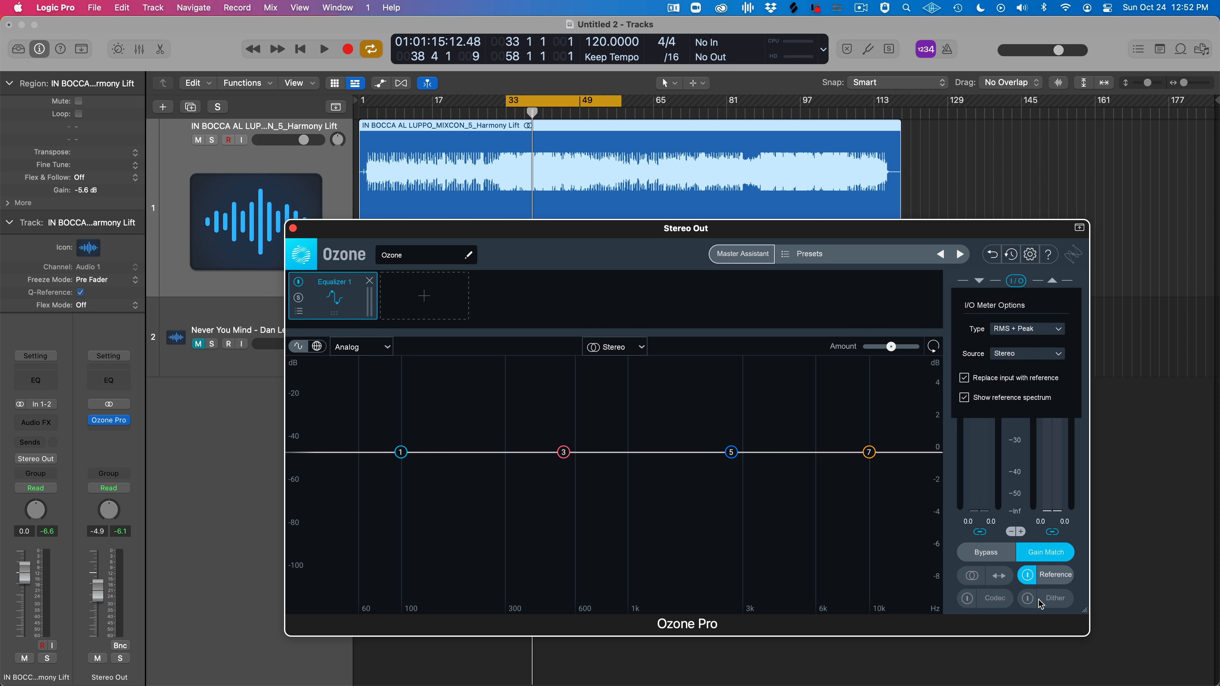
click(1028, 576)
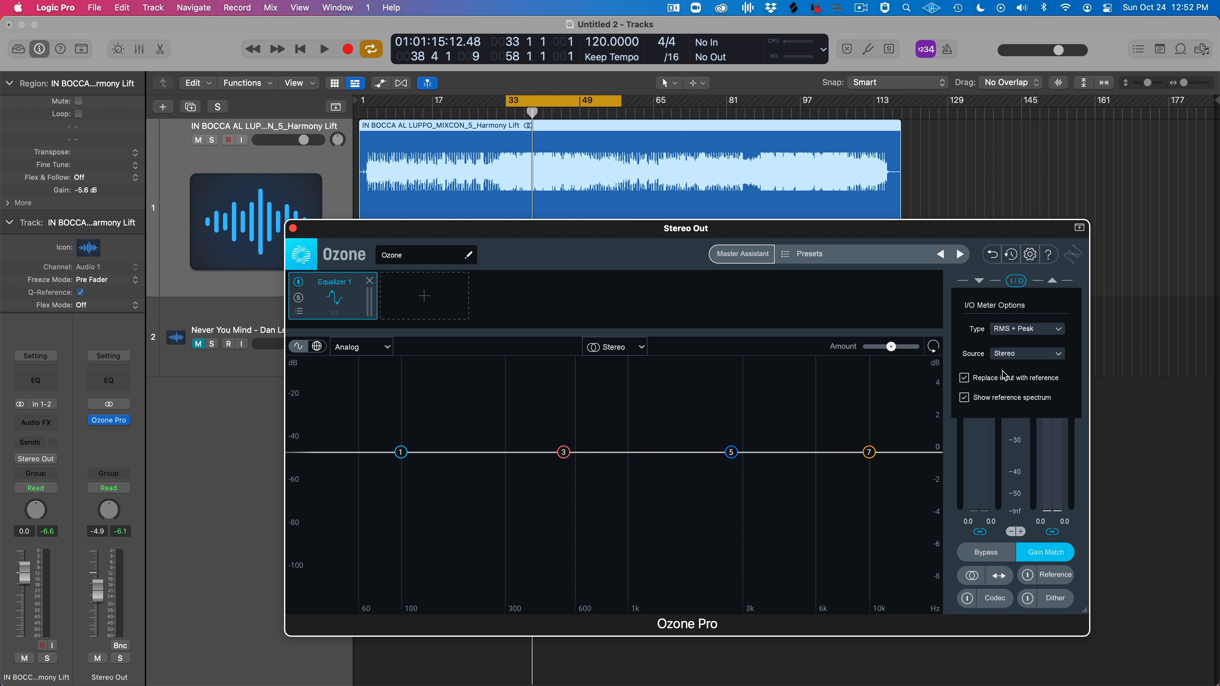
click(1015, 281)
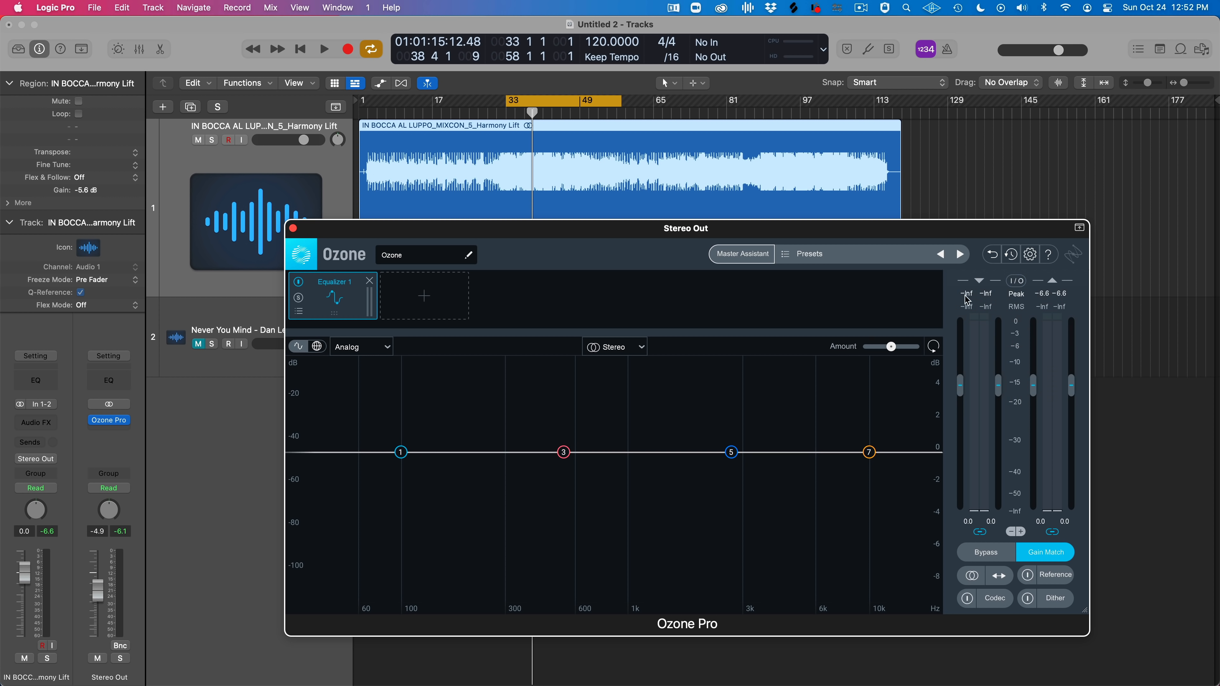
Play the mix twice and toggle Reference A/B to compare the mix and reference spectra in the Equalizer 1 display
key(space)
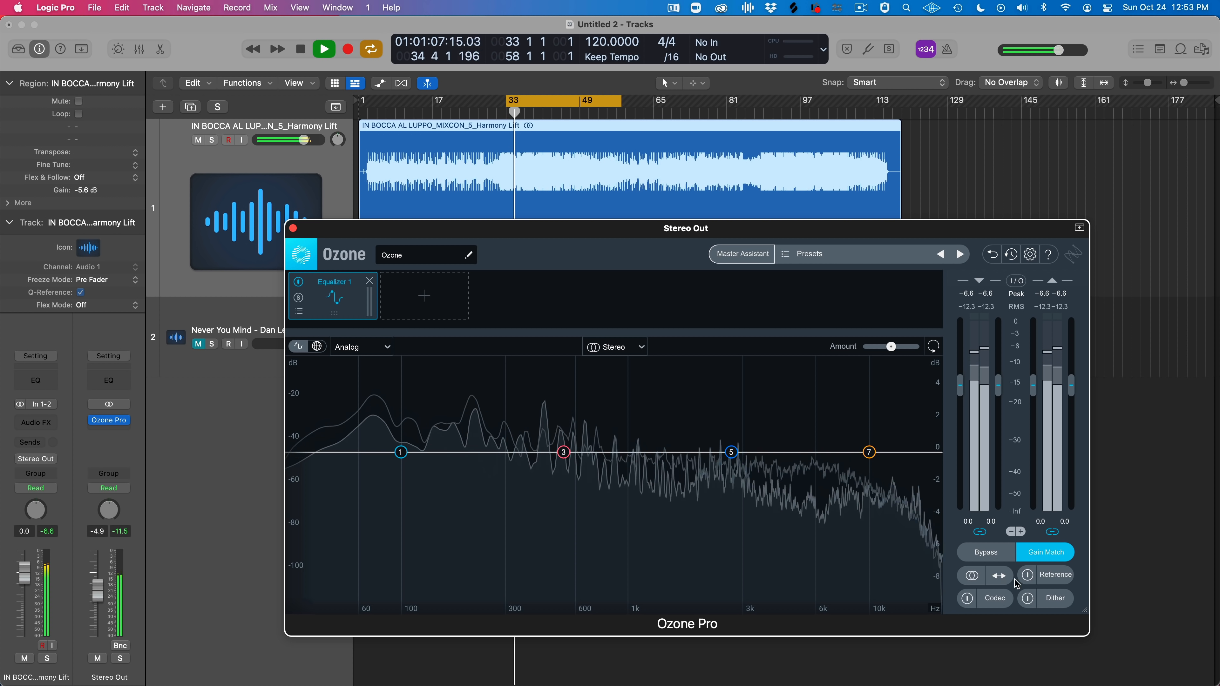
click(1033, 579)
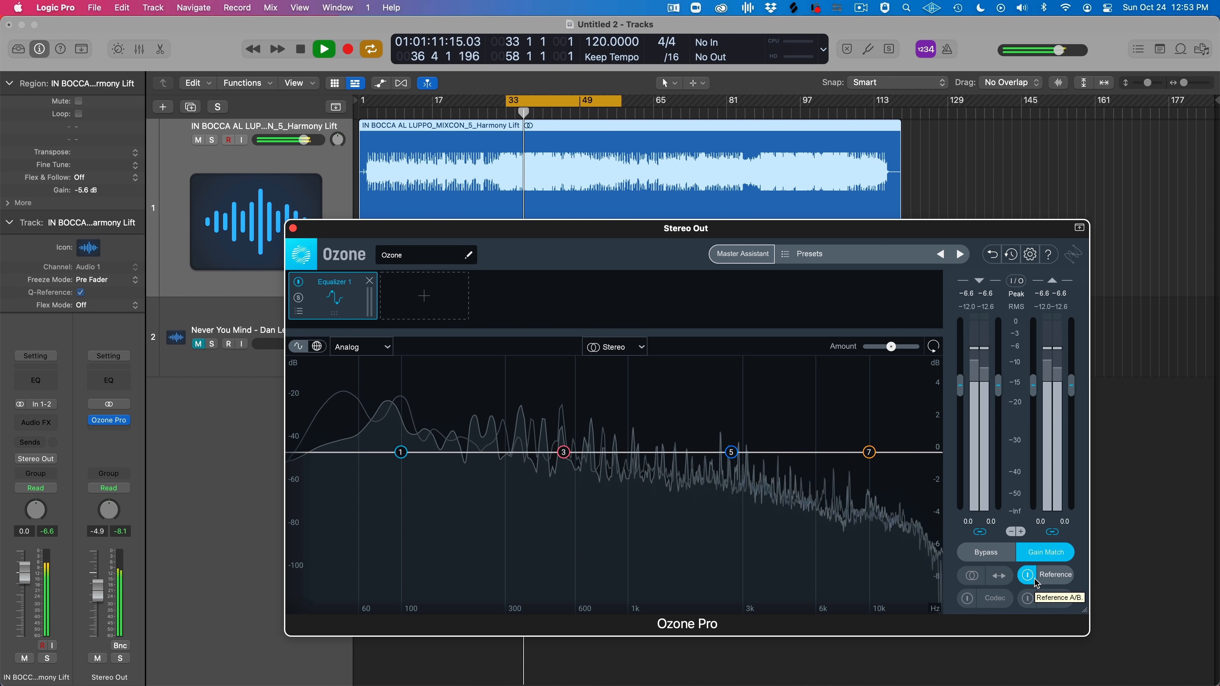
click(1036, 583)
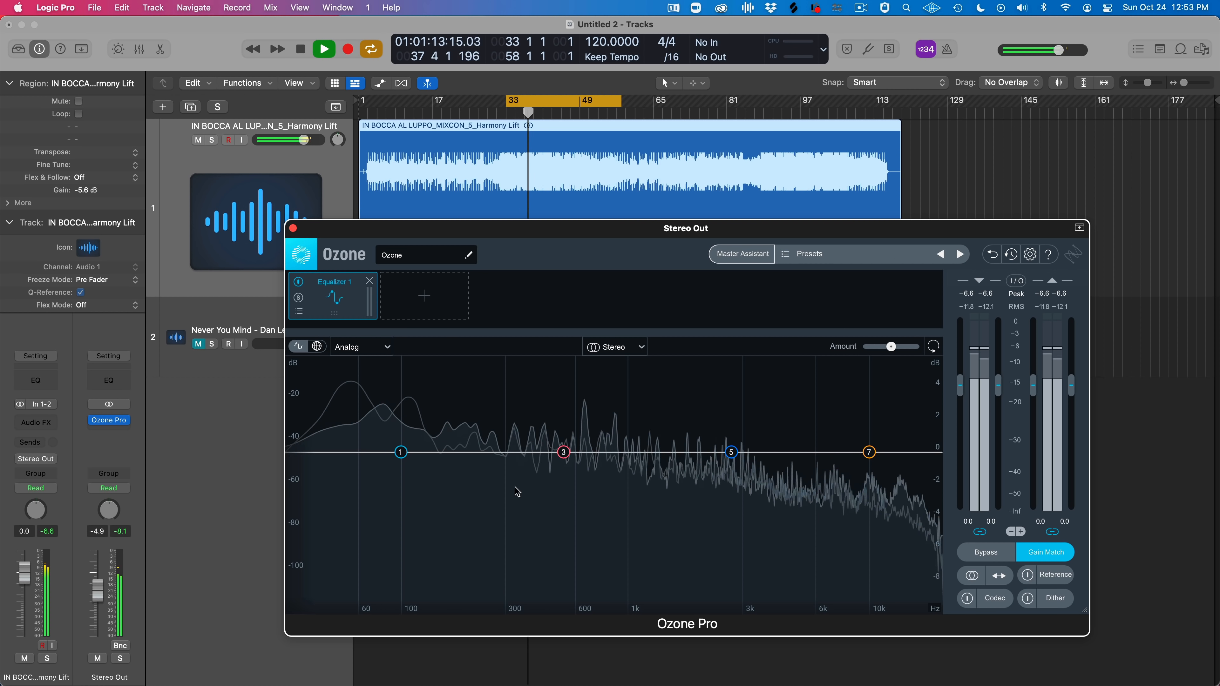
key(space)
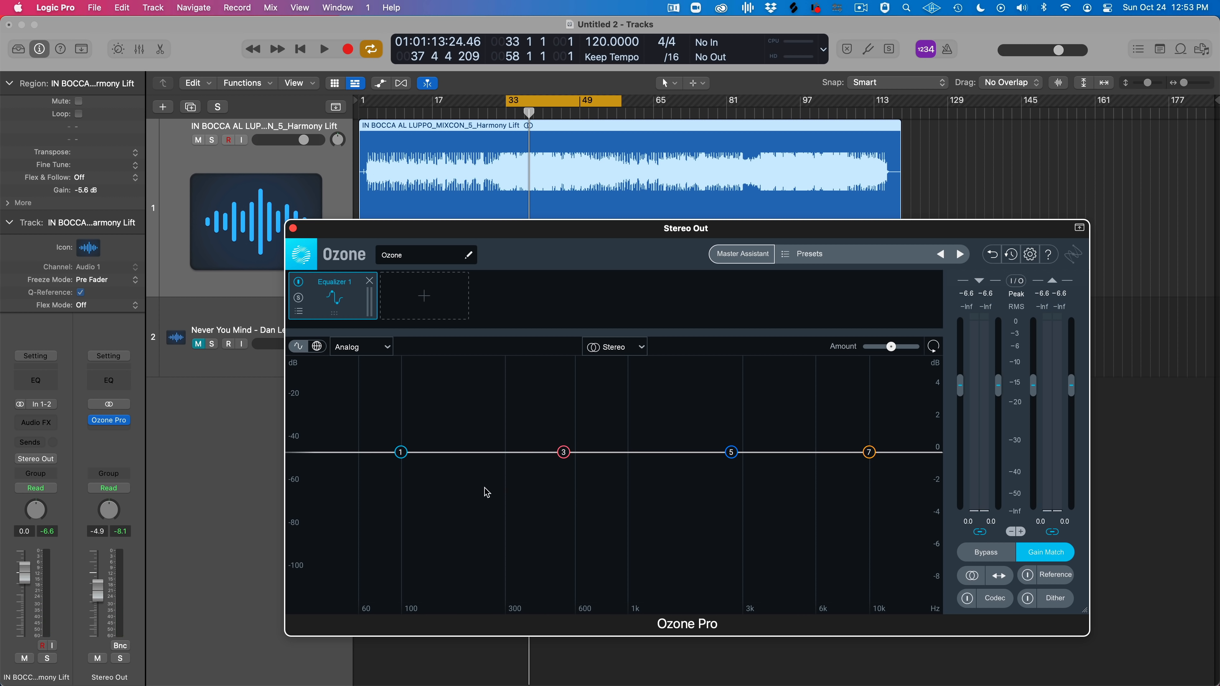
key(space)
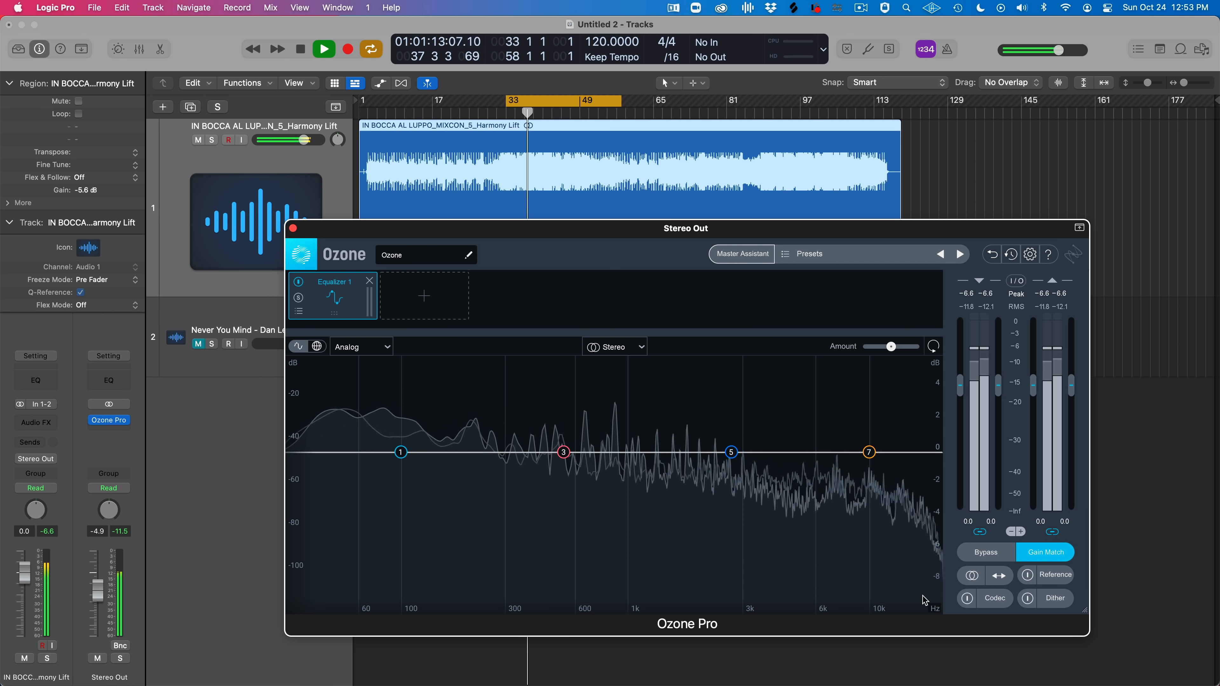
click(1028, 576)
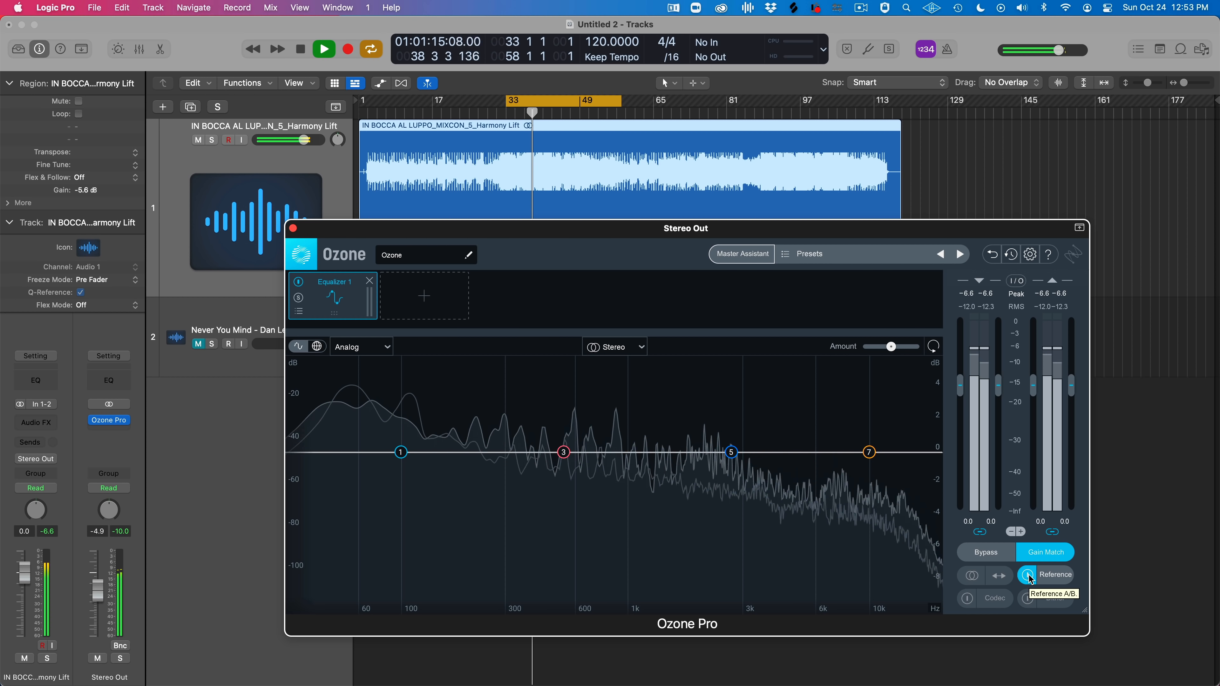
click(1029, 576)
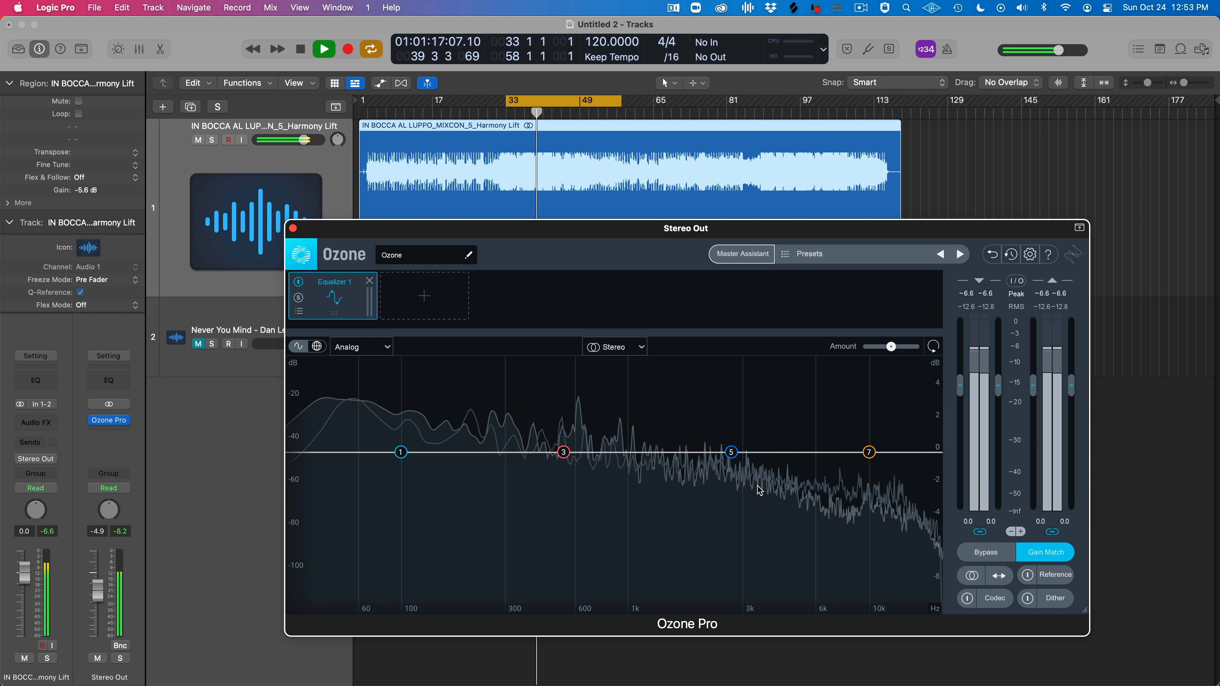
key(space)
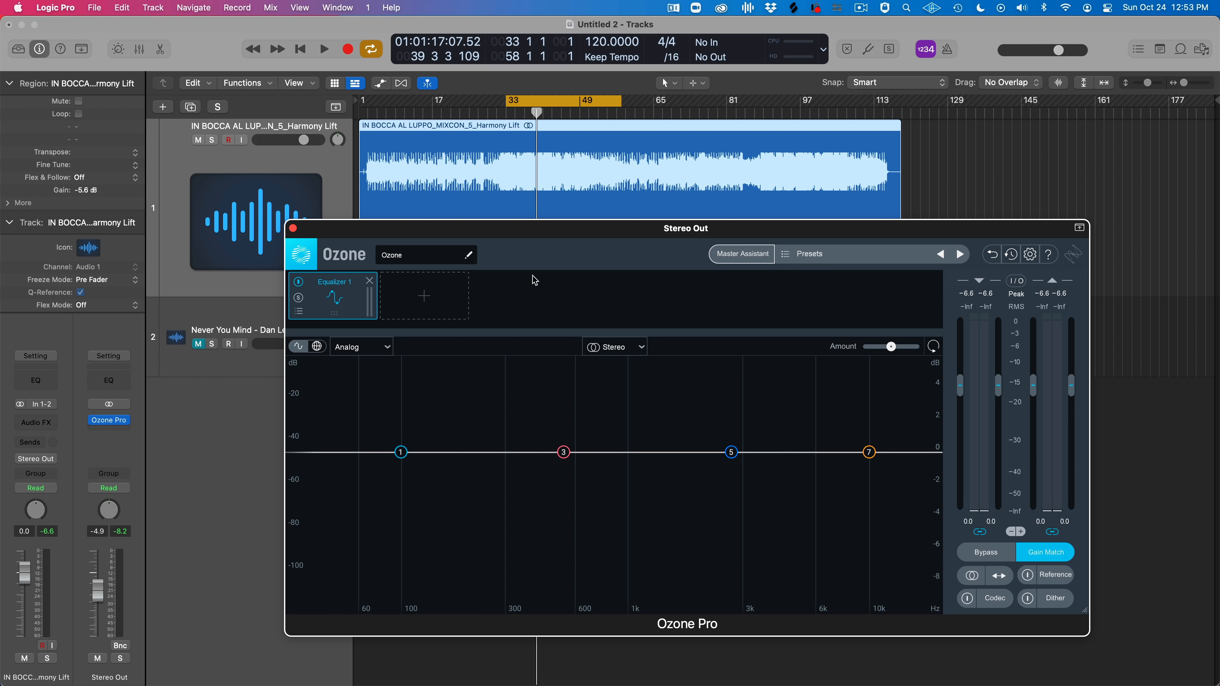
Add a Match EQ module to view its reference capture controls, and remove it from the module chain
click(425, 303)
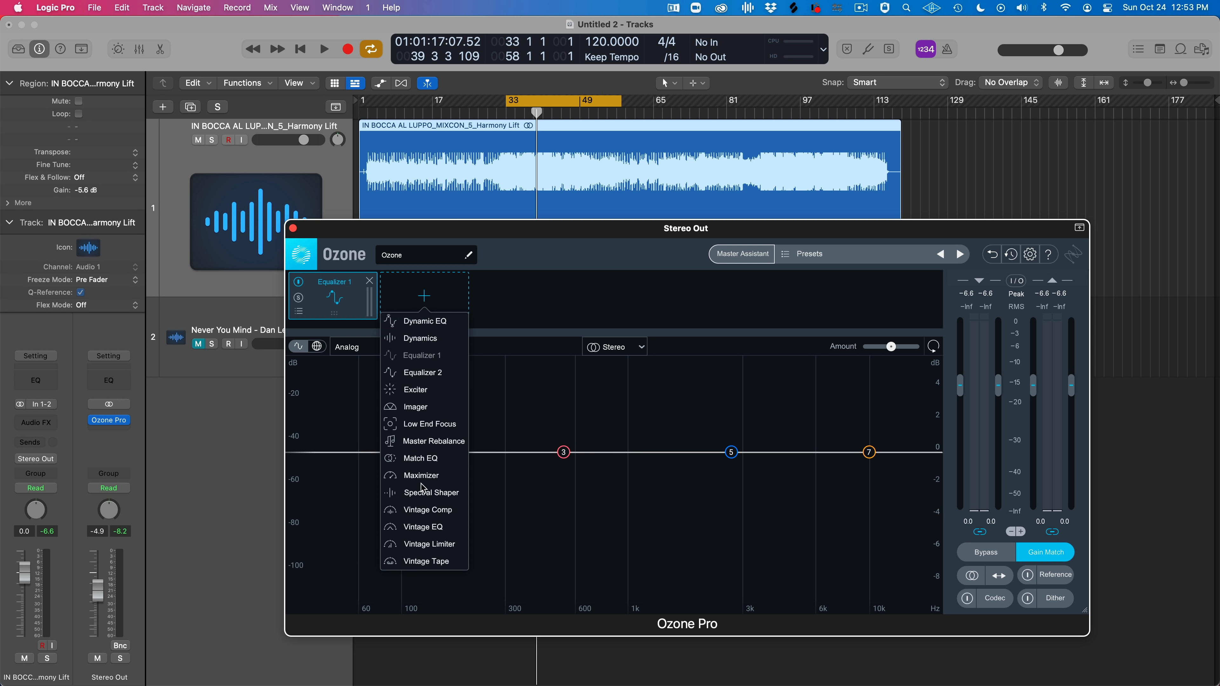
click(417, 459)
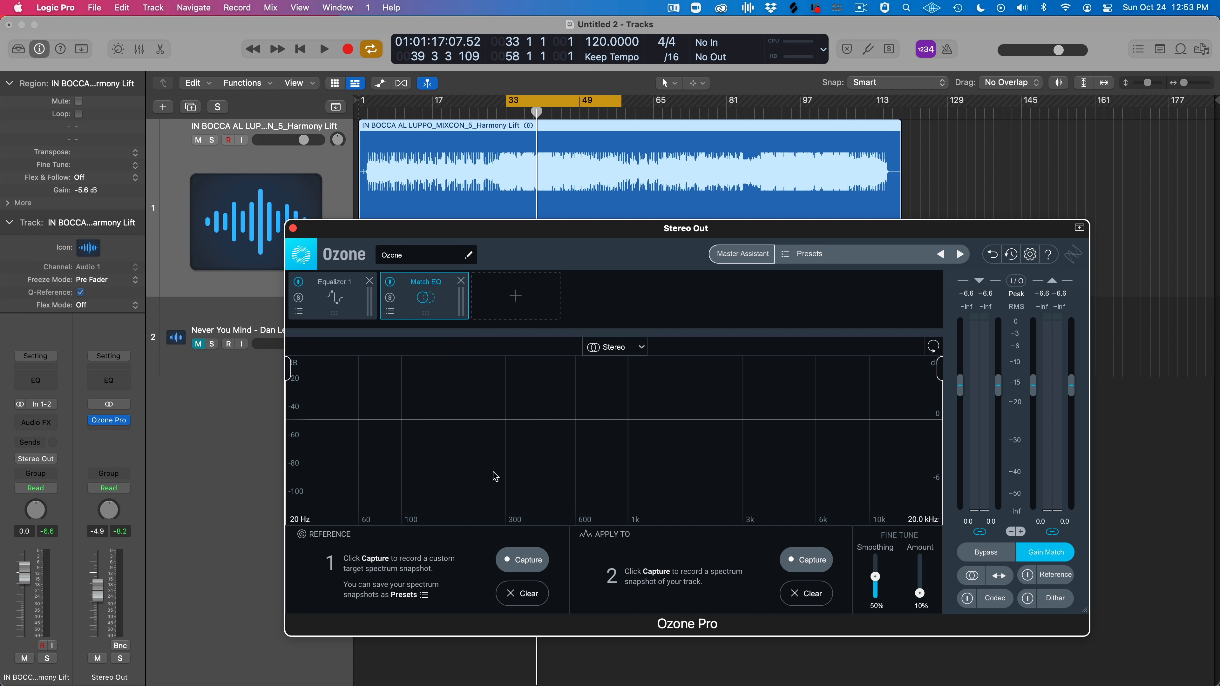
click(461, 281)
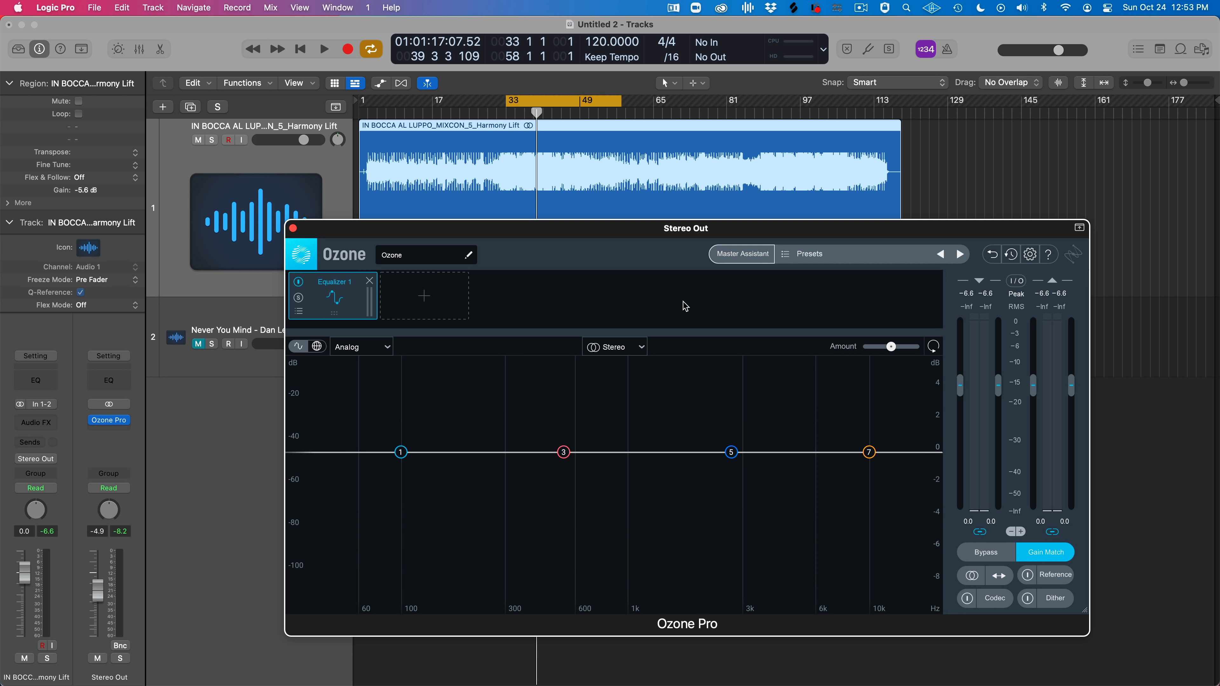
Set up Master Assistant with Vintage modules, Streaming destination, and the Never You Mind track as the loudness and EQ reference
click(743, 255)
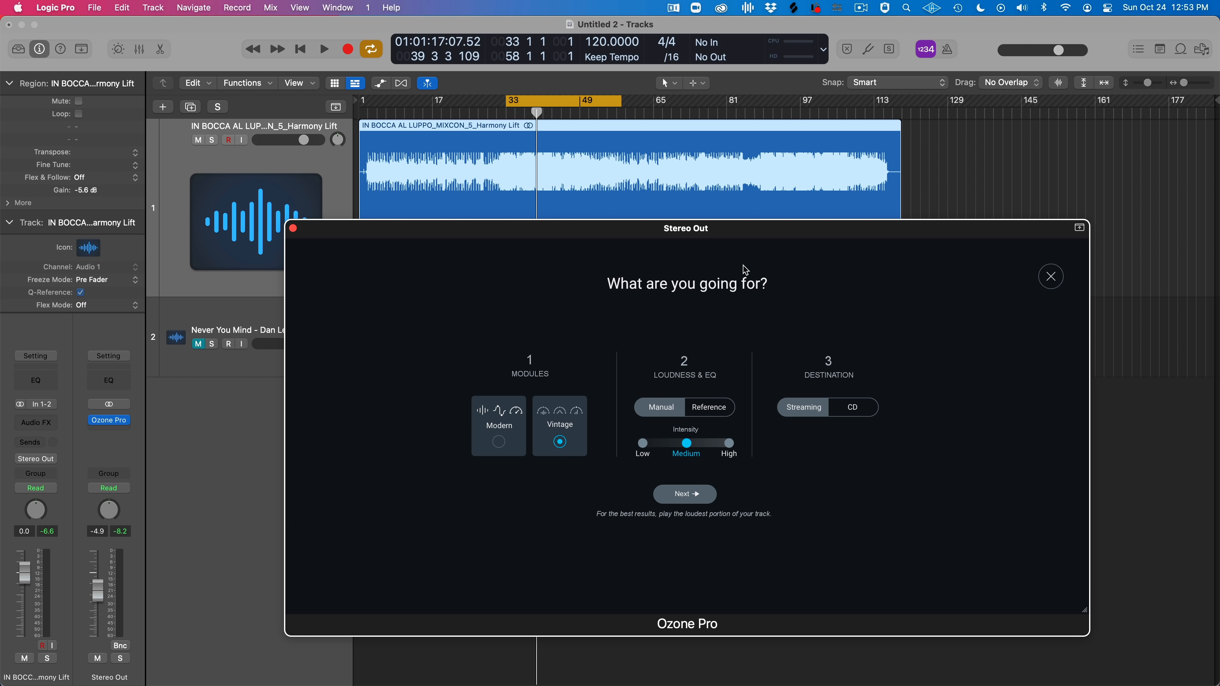
click(701, 410)
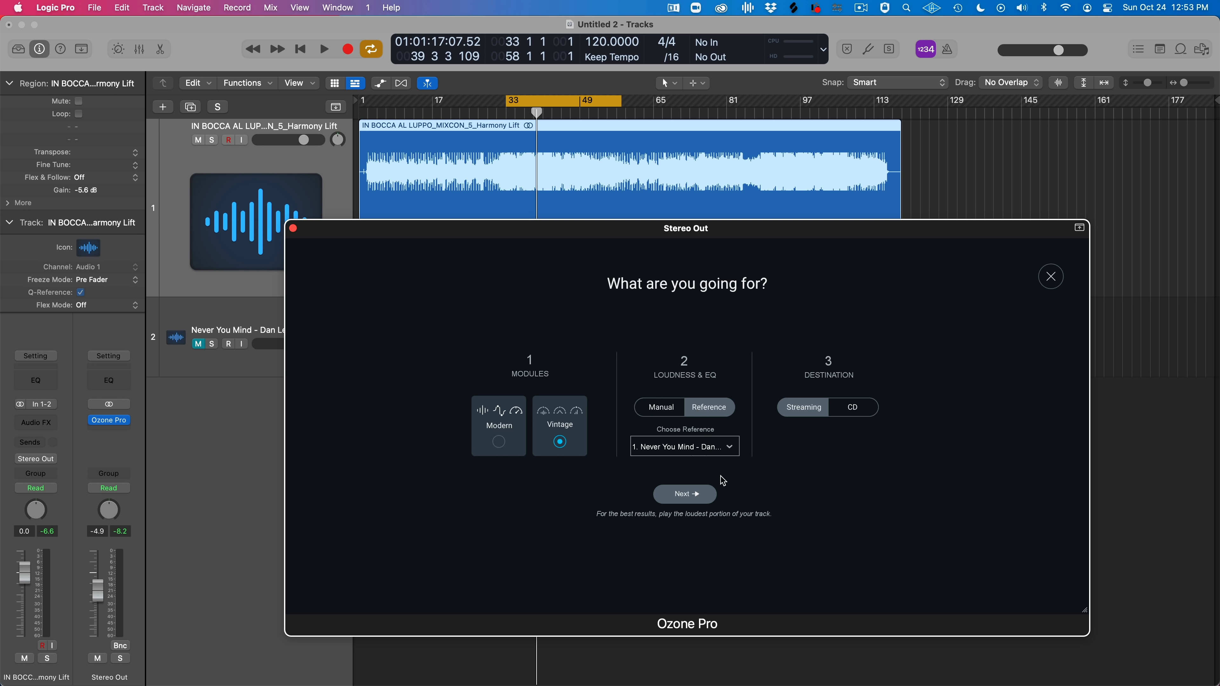
click(693, 448)
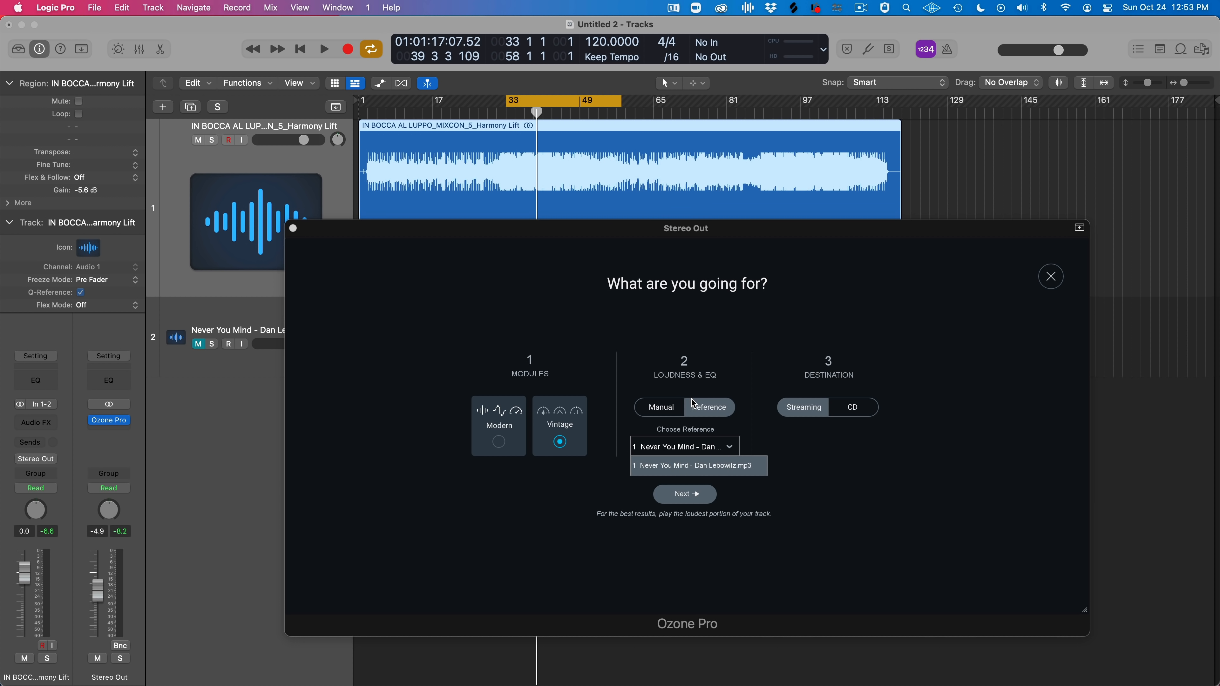
click(678, 466)
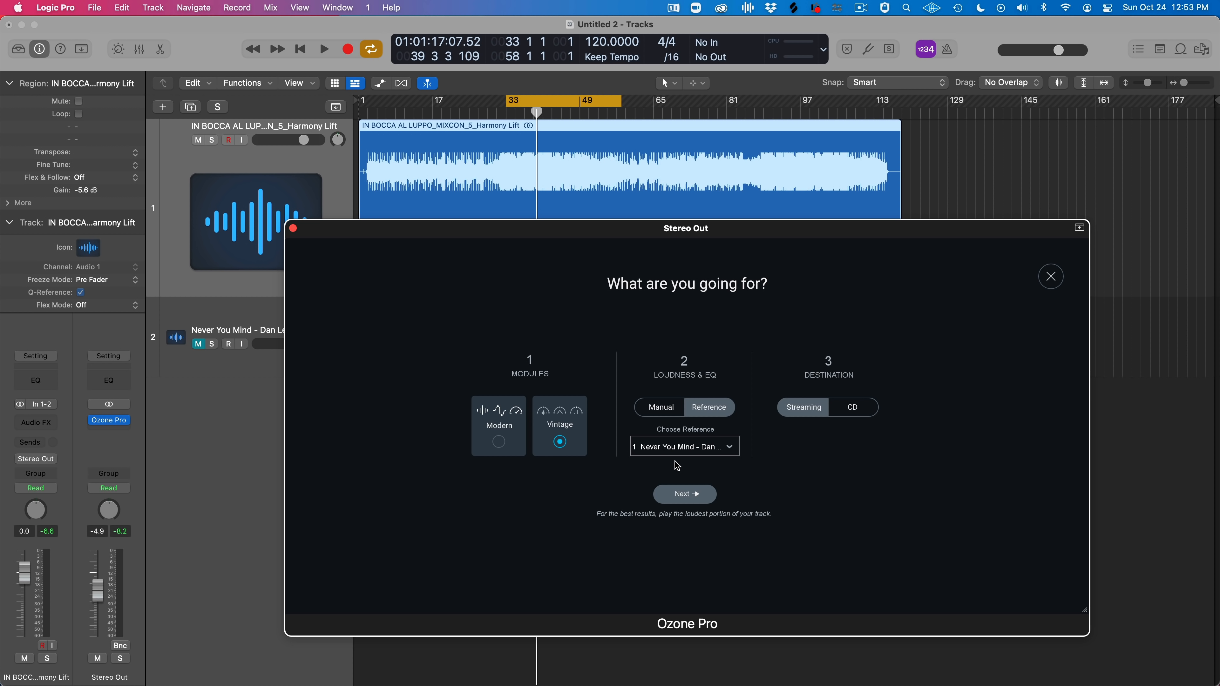
Run Master Assistant's analysis during playback and accept the Bright tone at 100% to build the module chain
click(669, 505)
key(space)
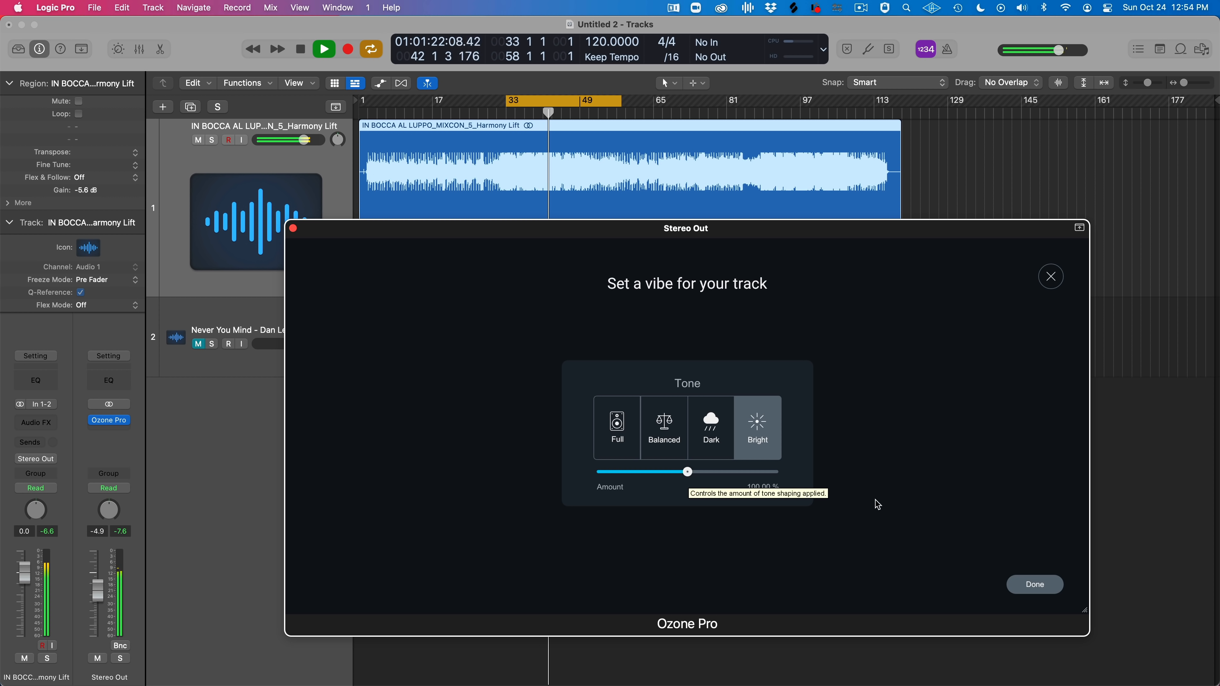
click(1031, 584)
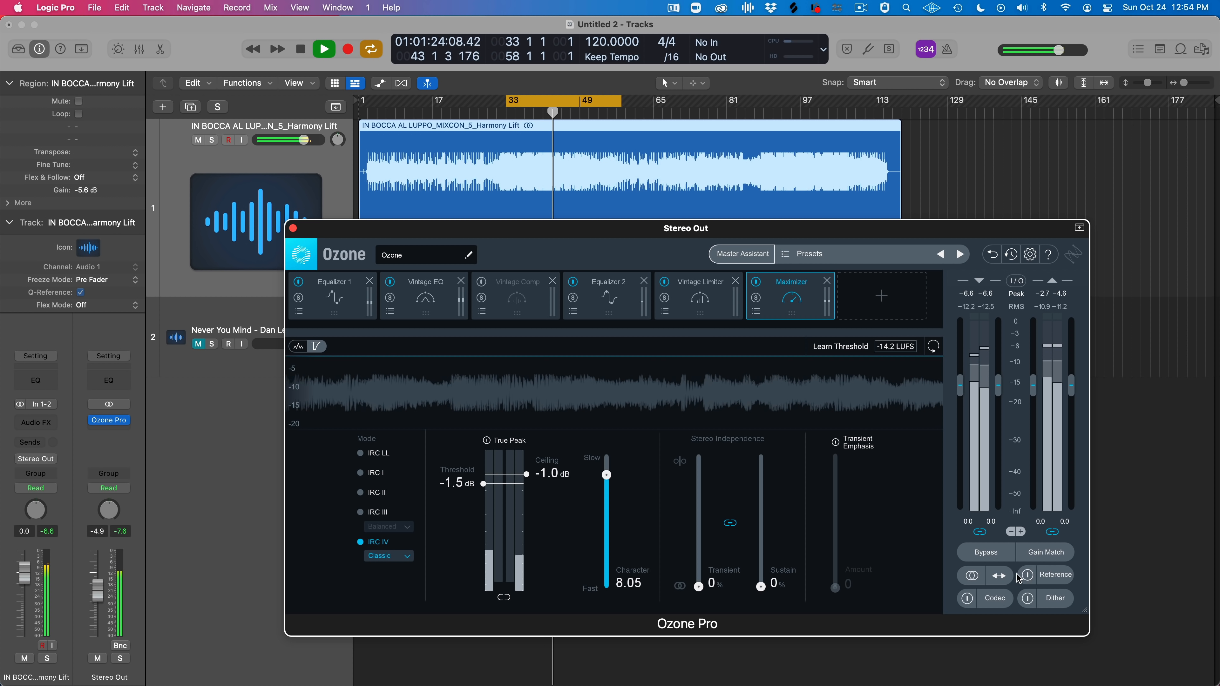
key(space)
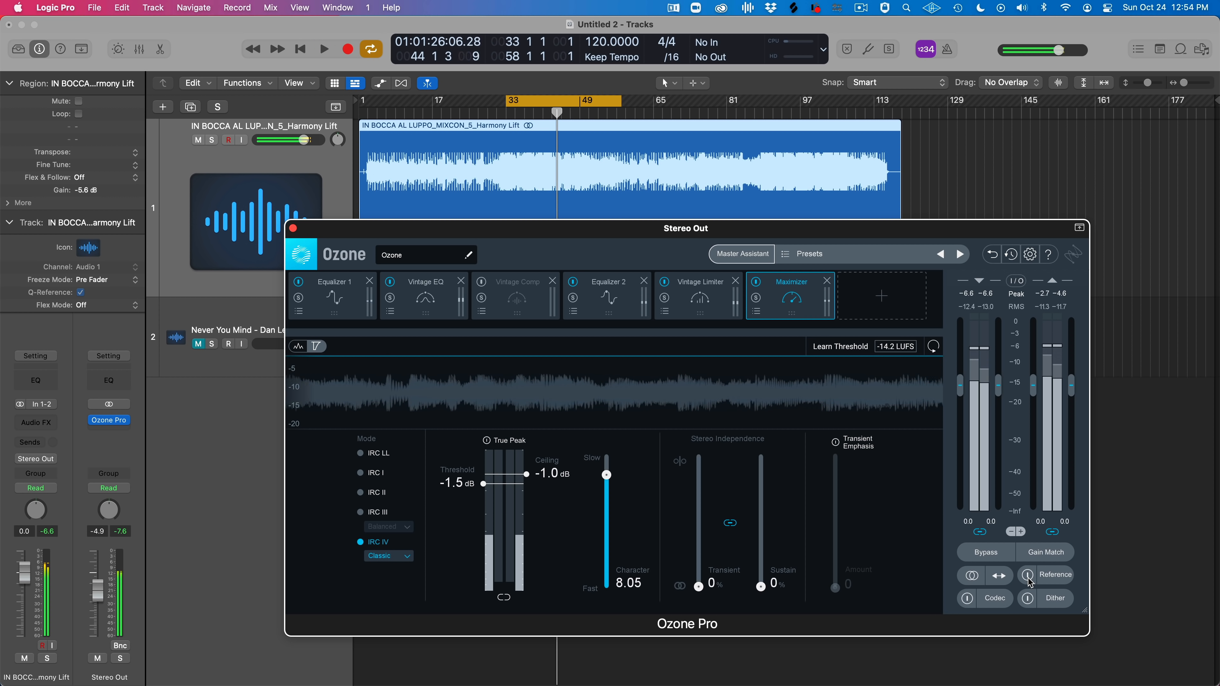
Play the loop and toggle Reference A/B on and off to compare the assistant's master with the reference
key(space)
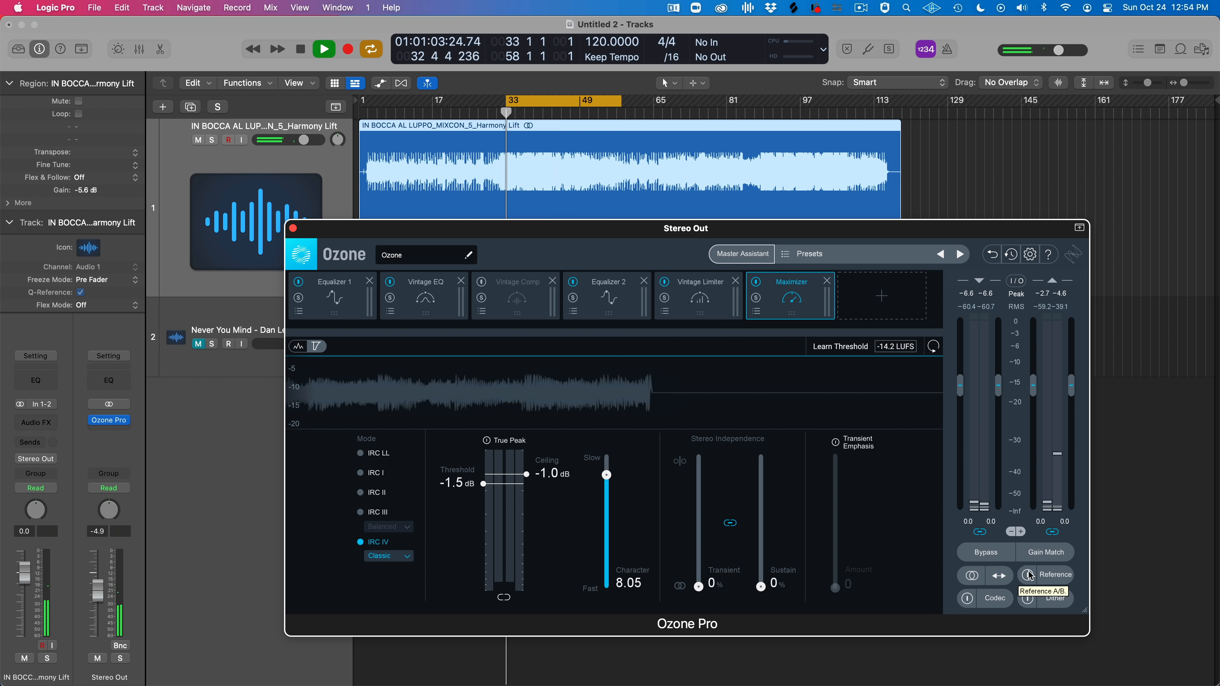
click(1029, 576)
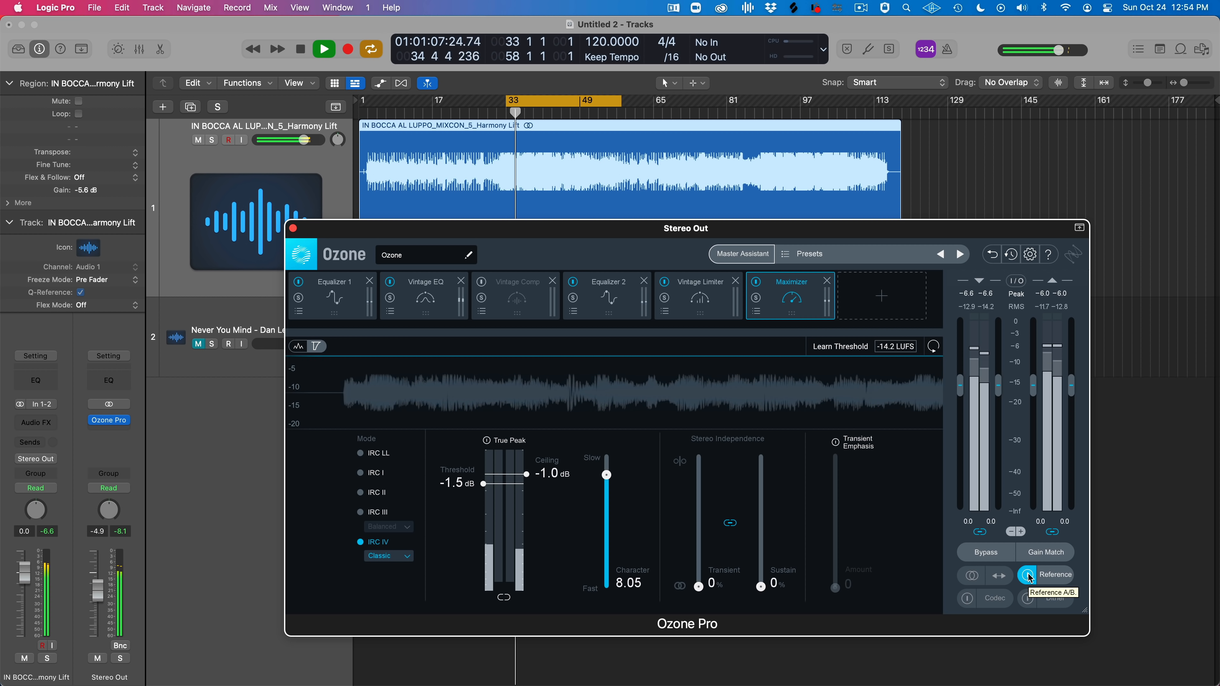
click(1028, 576)
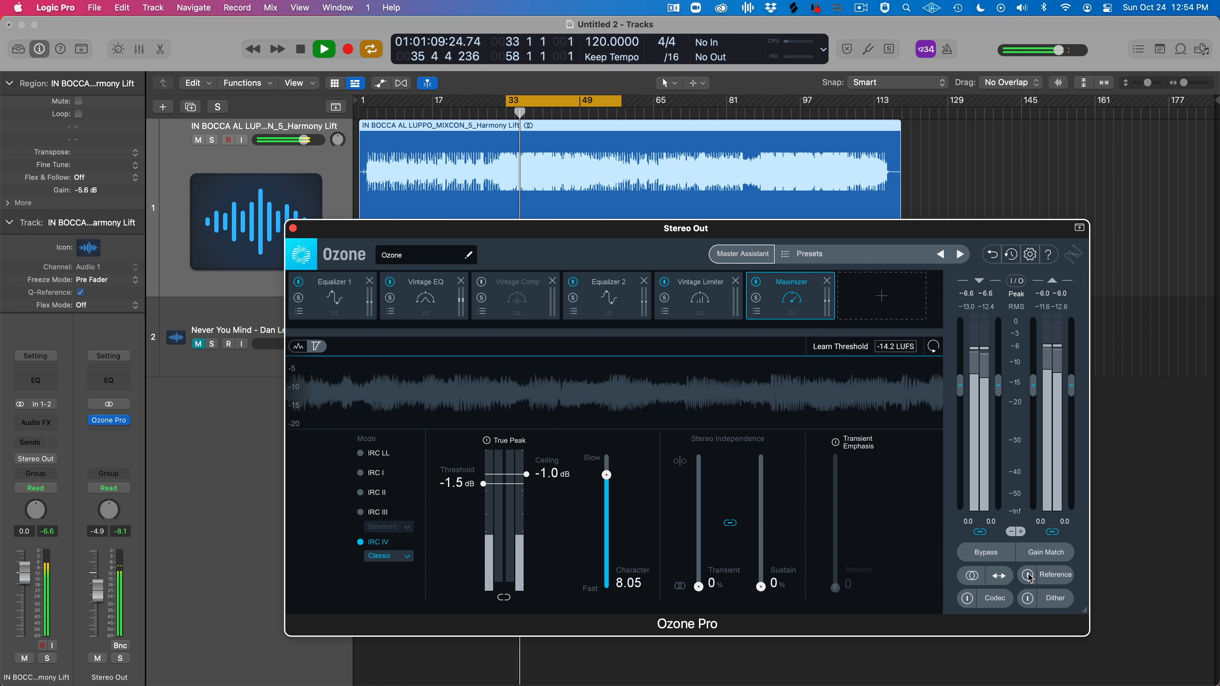
key(space)
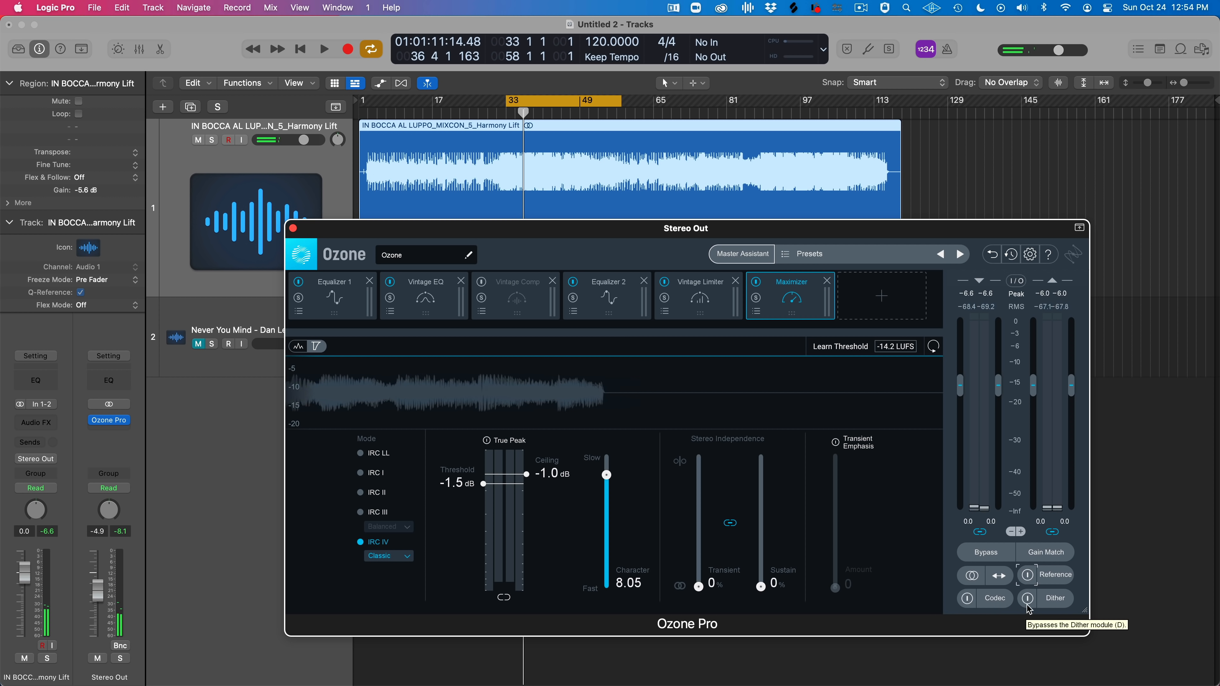
Enable Replace input with reference in the I/O Meter Options, and toggle Reference A/B twice during playback to compare levels
click(1024, 282)
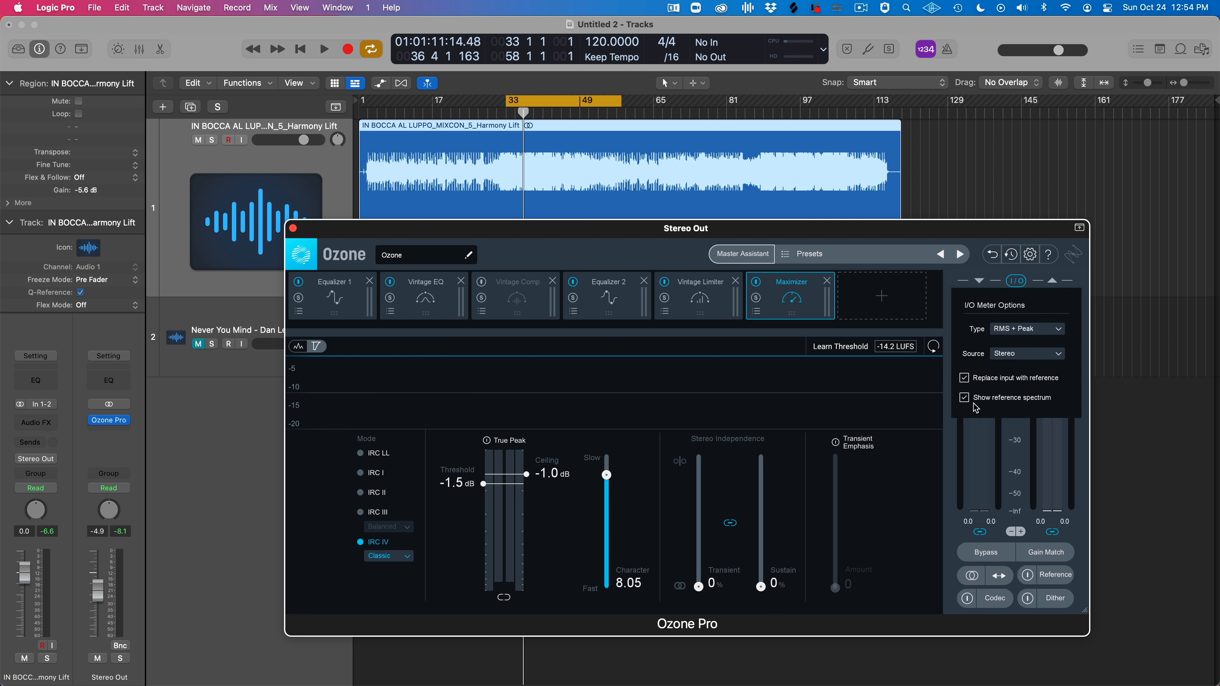
click(1019, 284)
key(space)
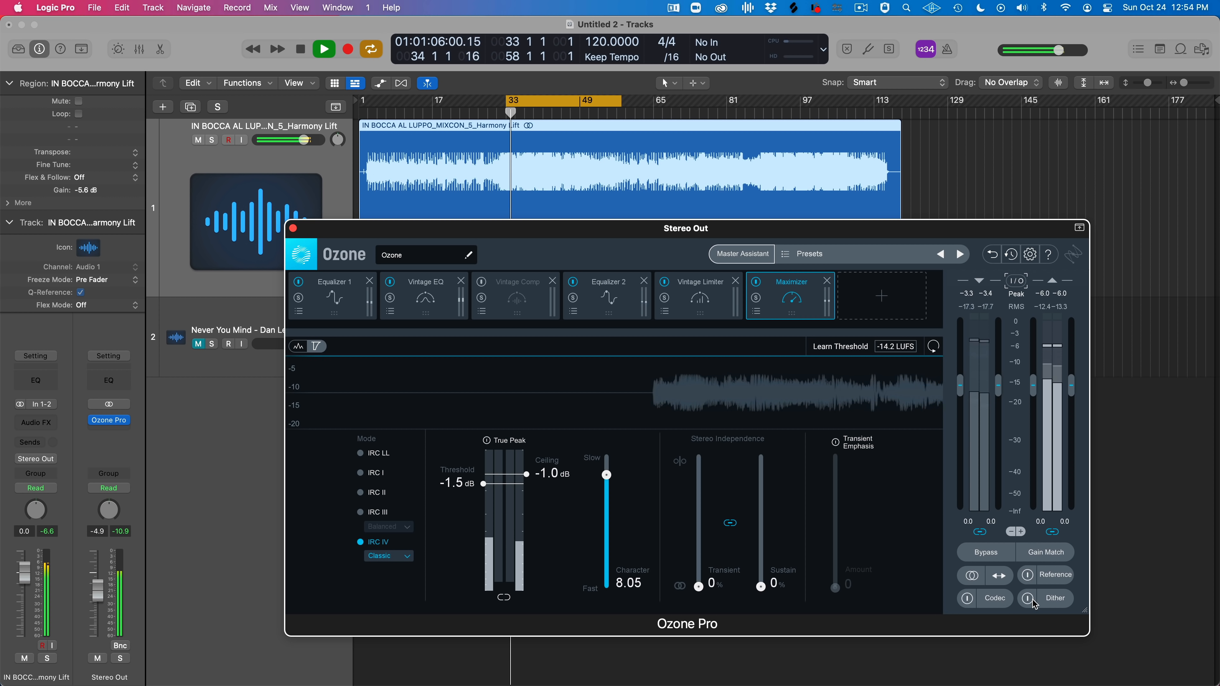
click(1028, 583)
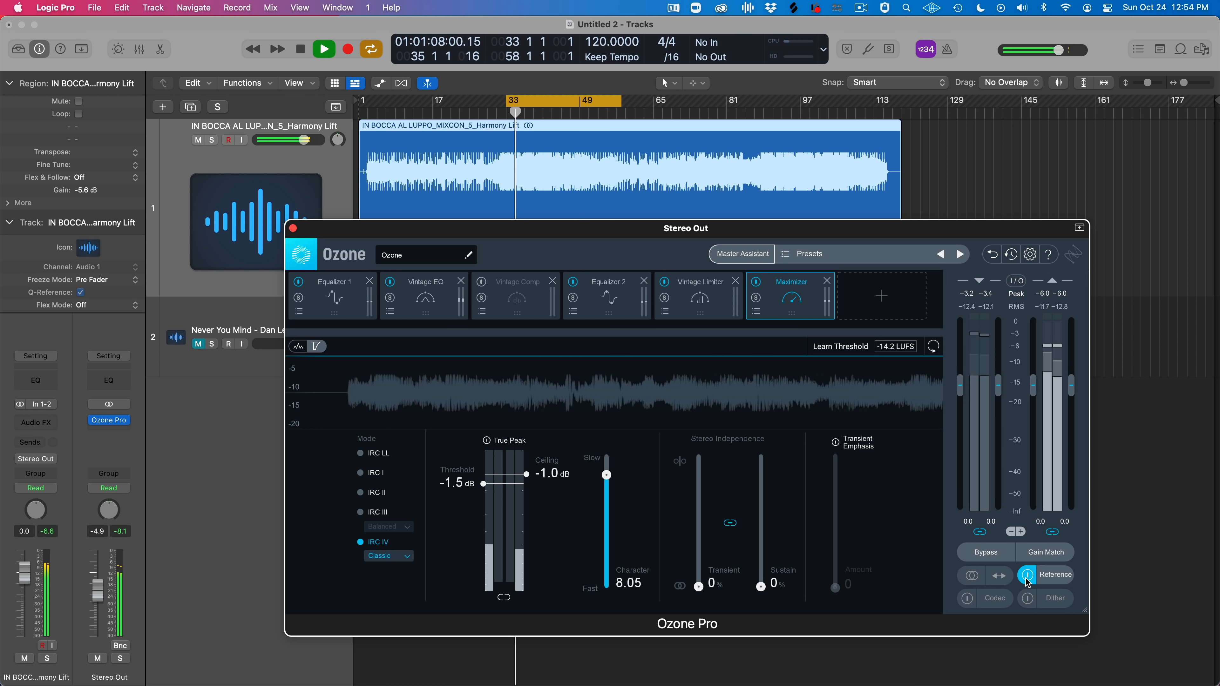
click(1027, 583)
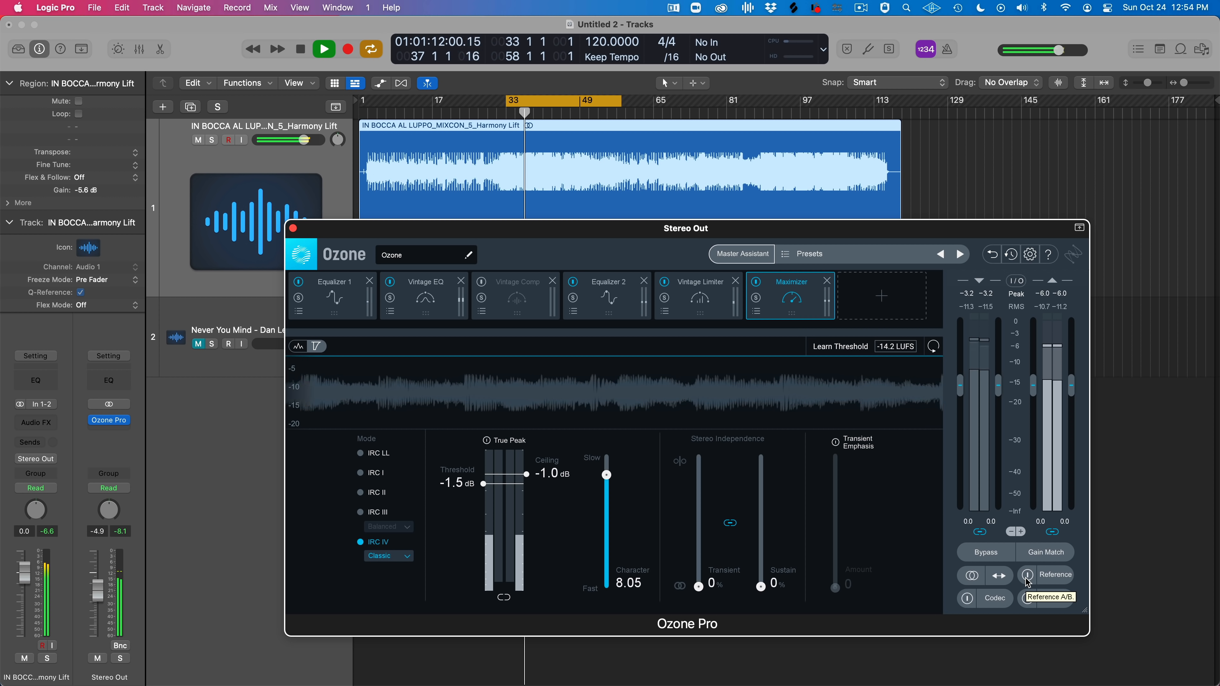
click(1027, 583)
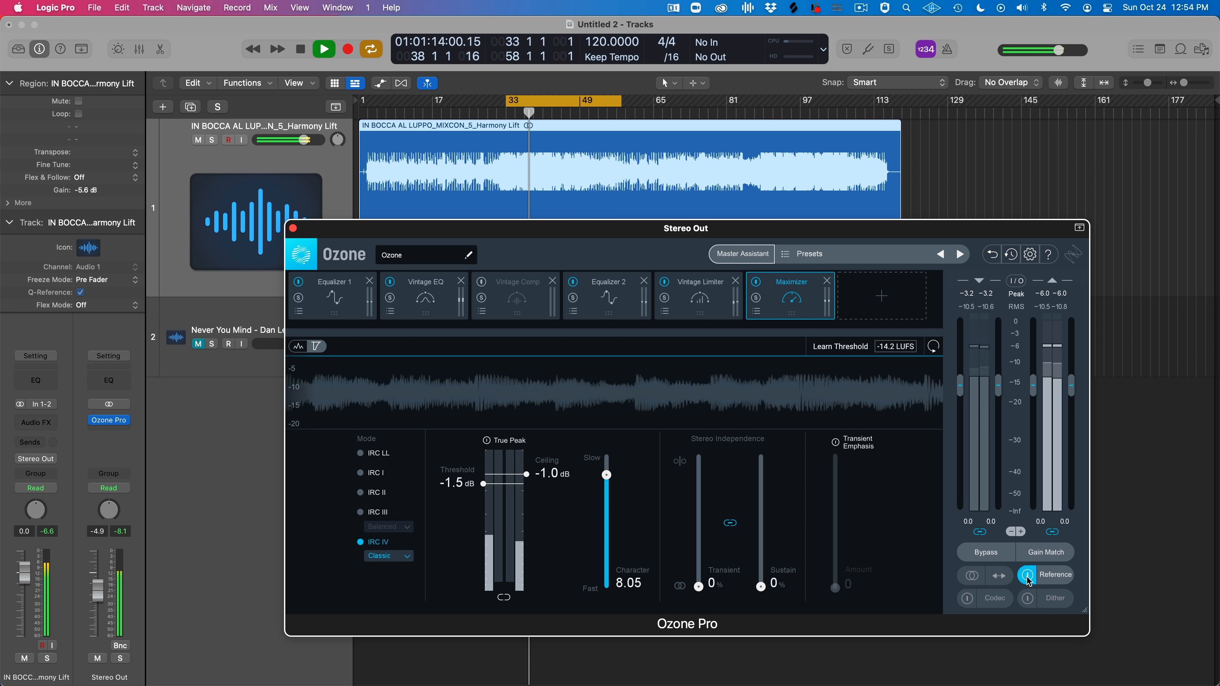
click(1027, 583)
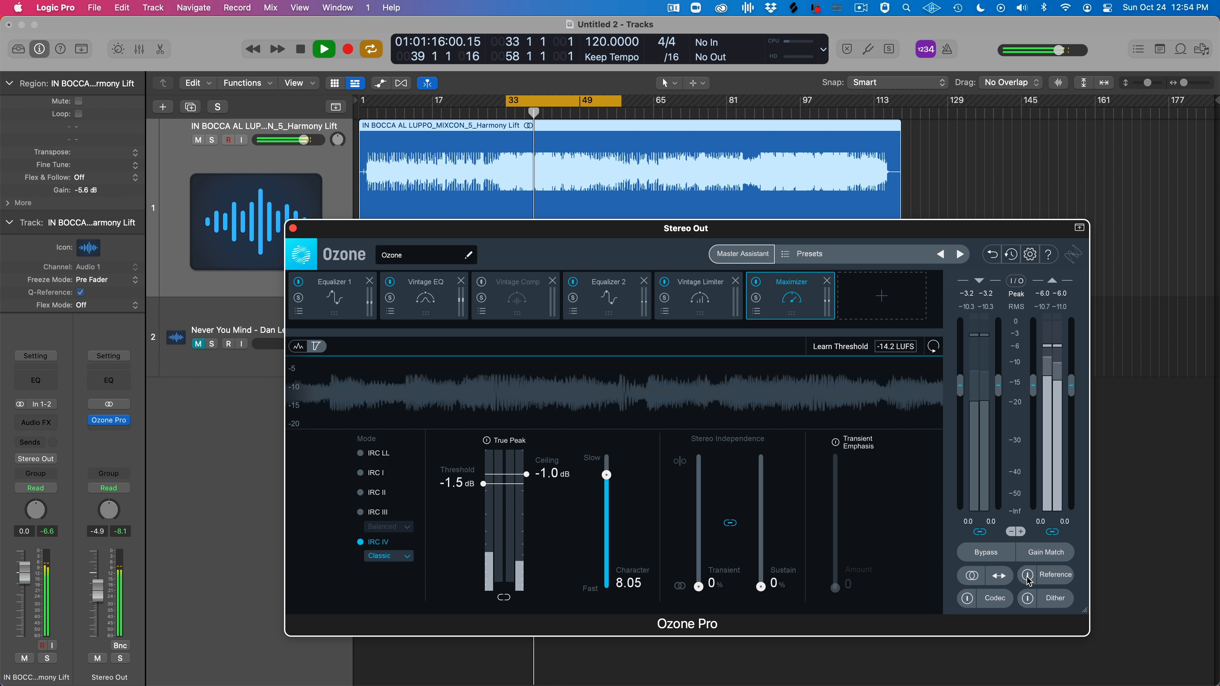
key(space)
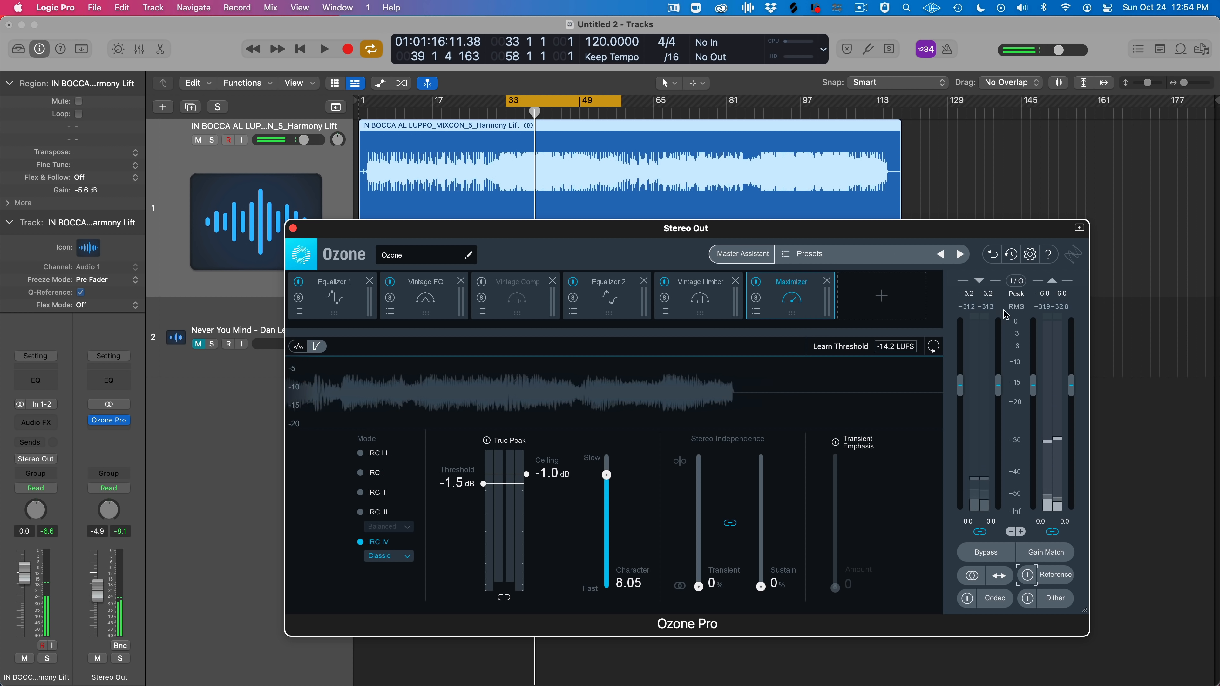
Replay the loop with Reference A/B switched on and off to compare the reference and master meters again
key(space)
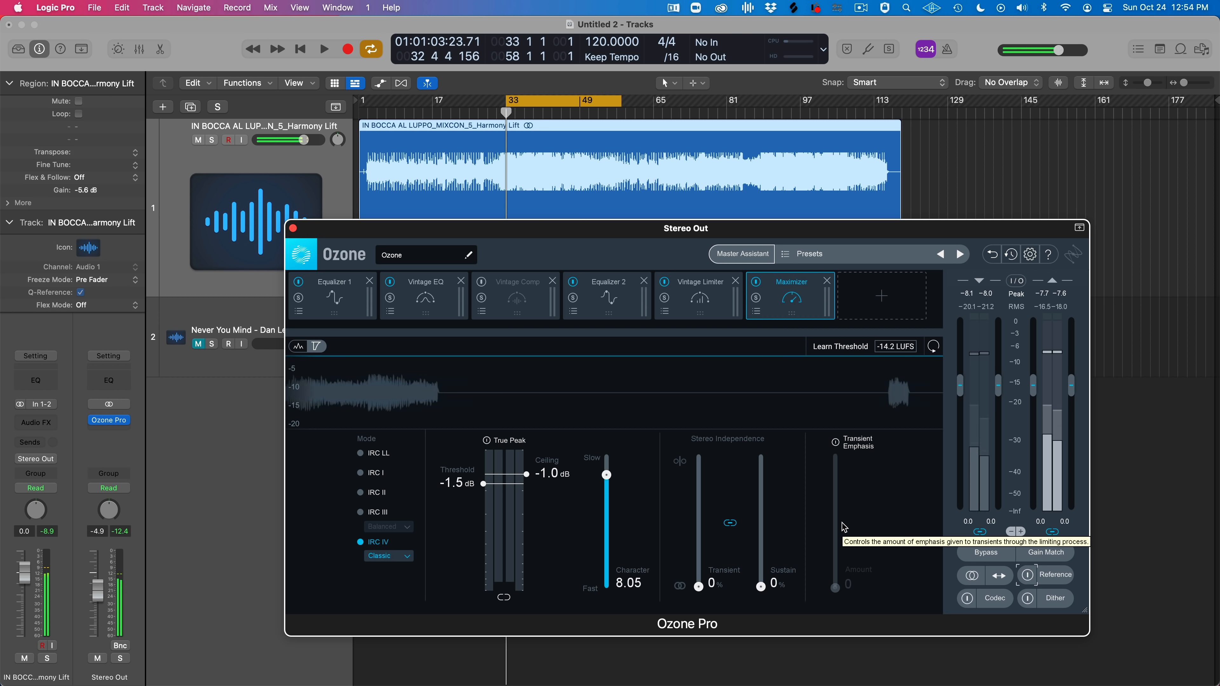
click(1026, 575)
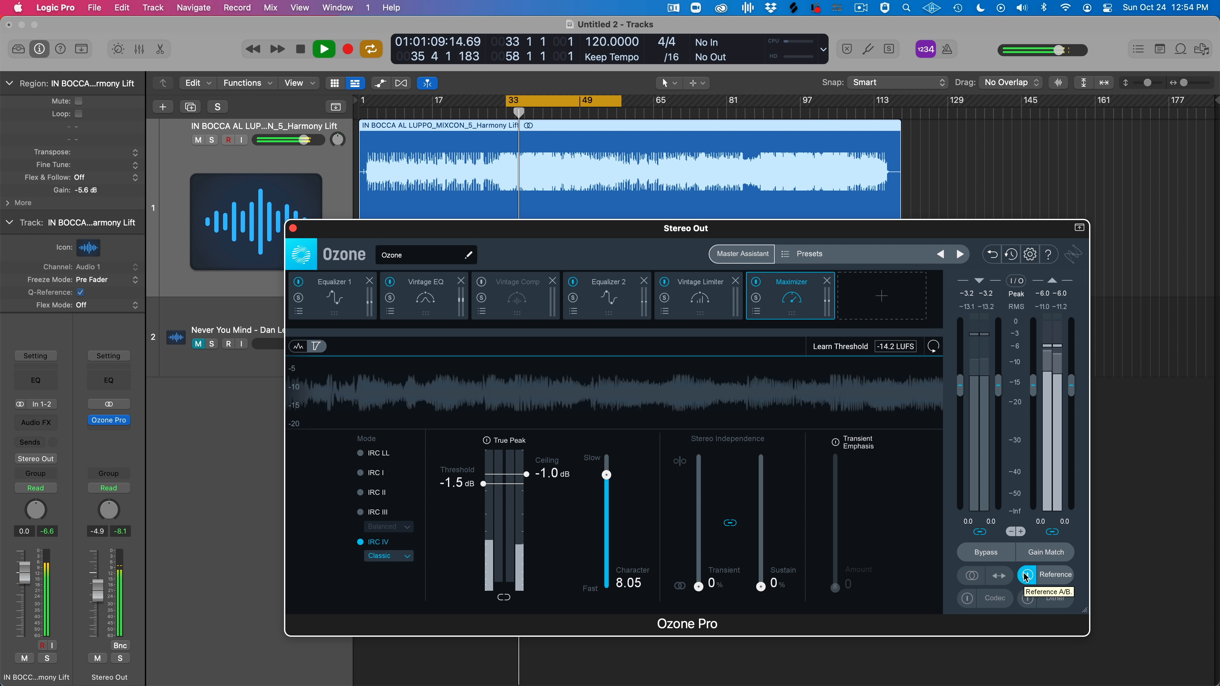
click(1027, 575)
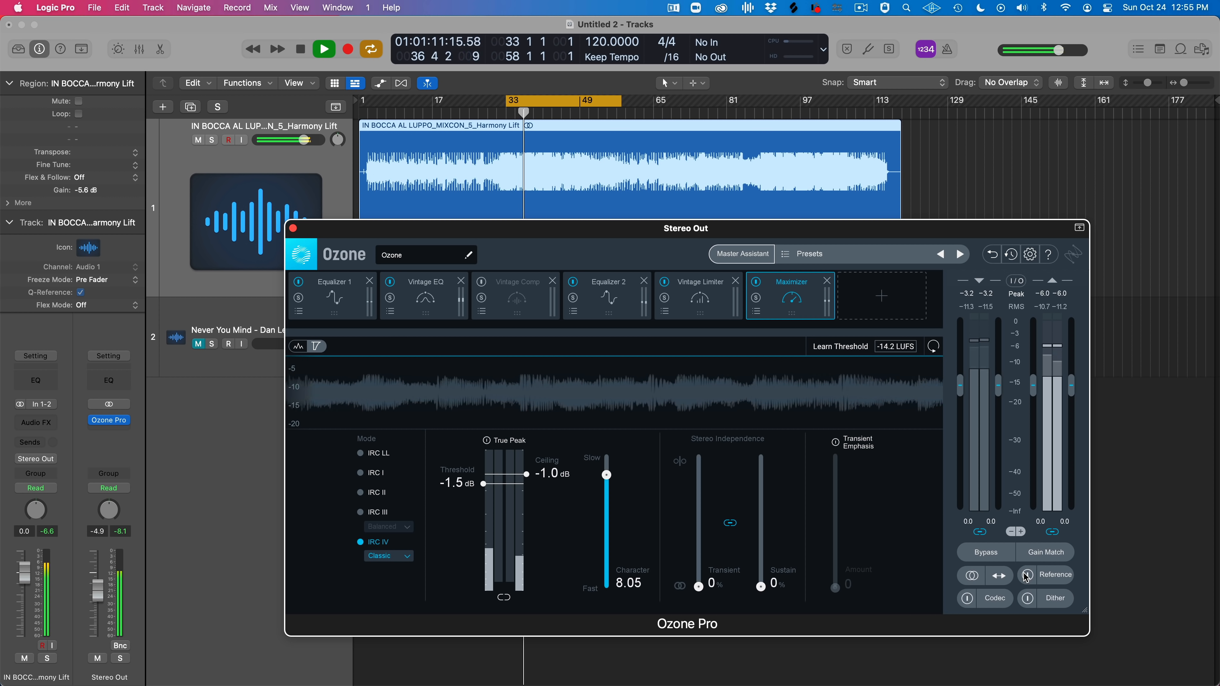
key(space)
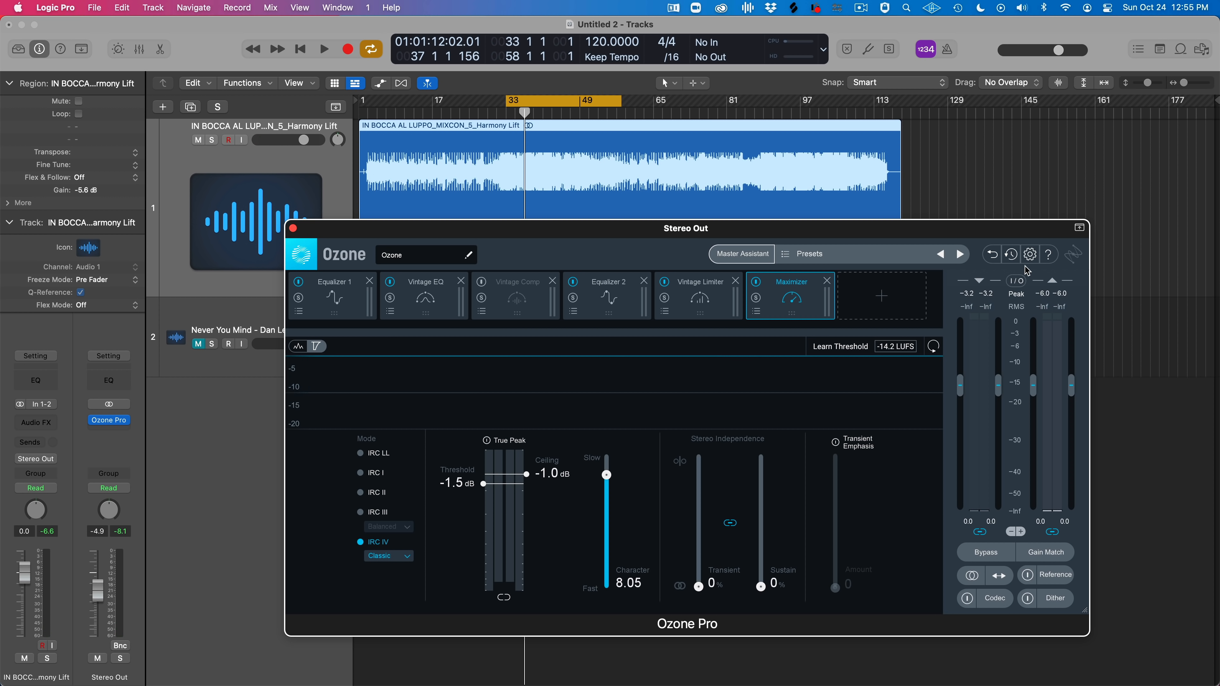
Open the Ozone history, review its entries back to the earliest, and move the window clear of the Maximizer module
click(1011, 256)
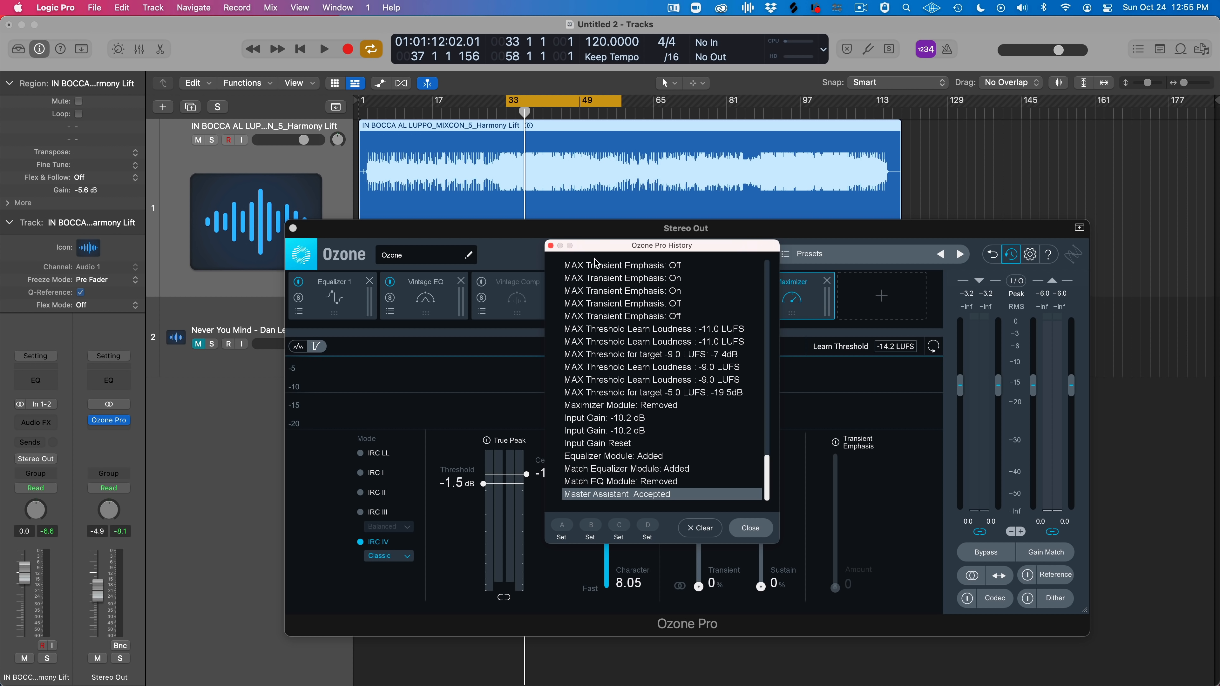
scroll(656, 490, up, 10)
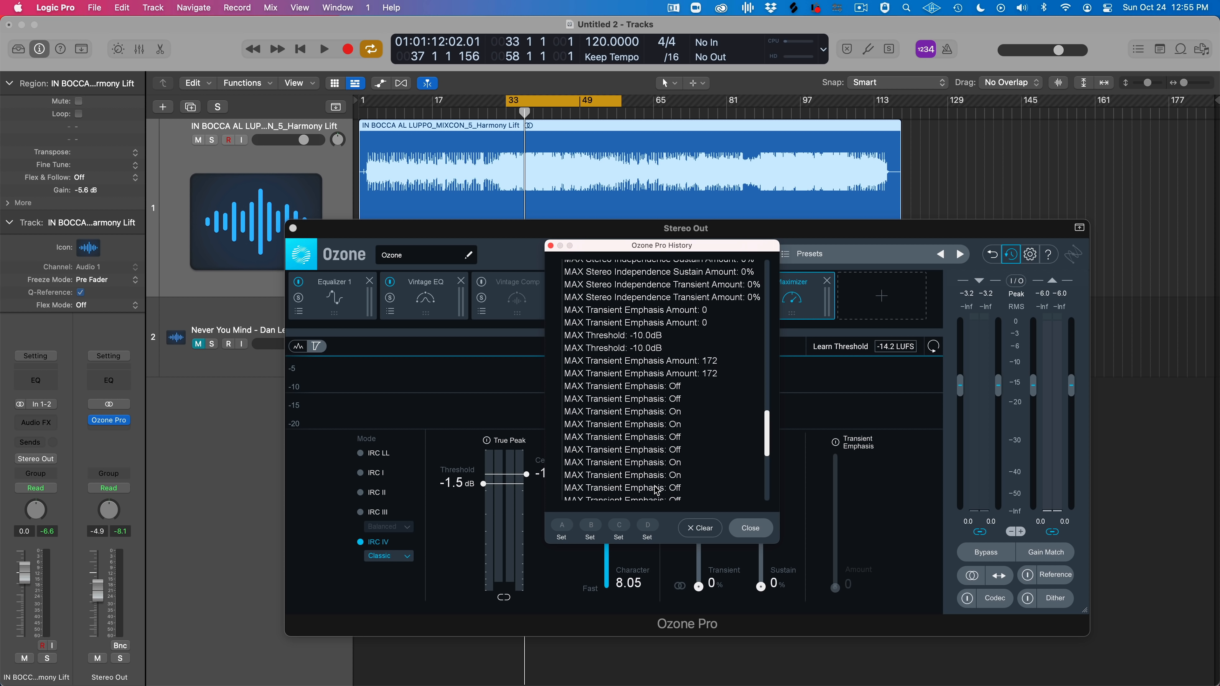
scroll(656, 491, up, 15)
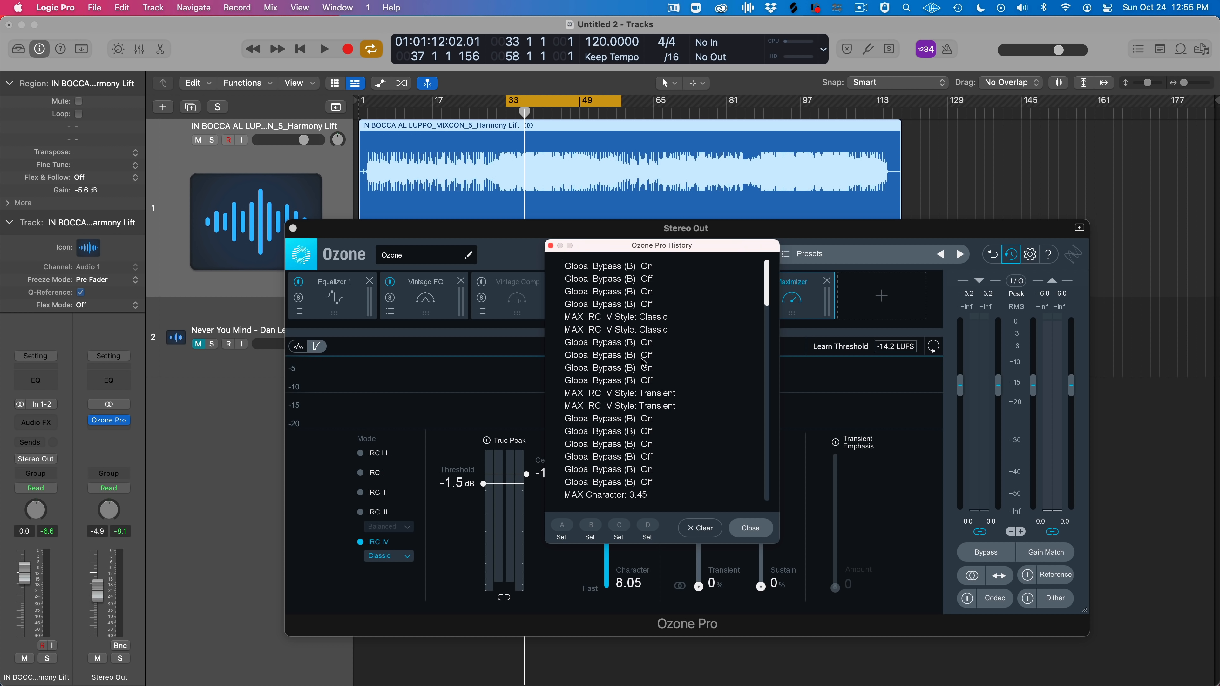
scroll(645, 361, down, 15)
scroll(644, 362, down, 15)
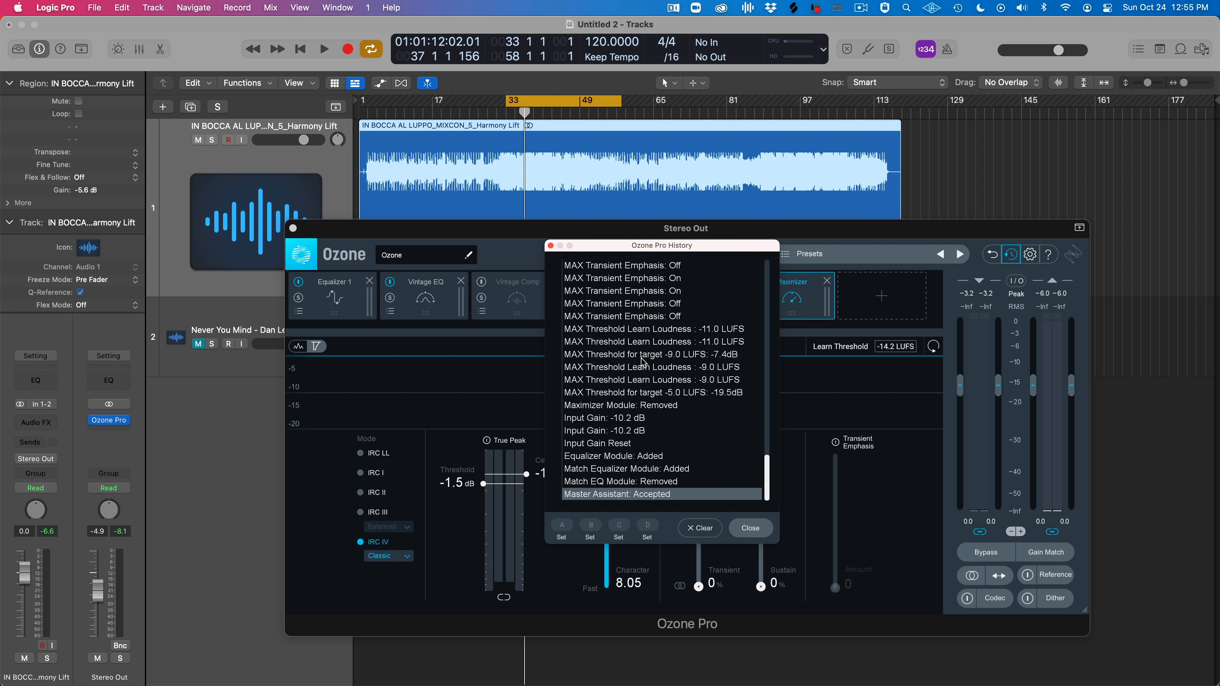
drag(616, 250, 484, 175)
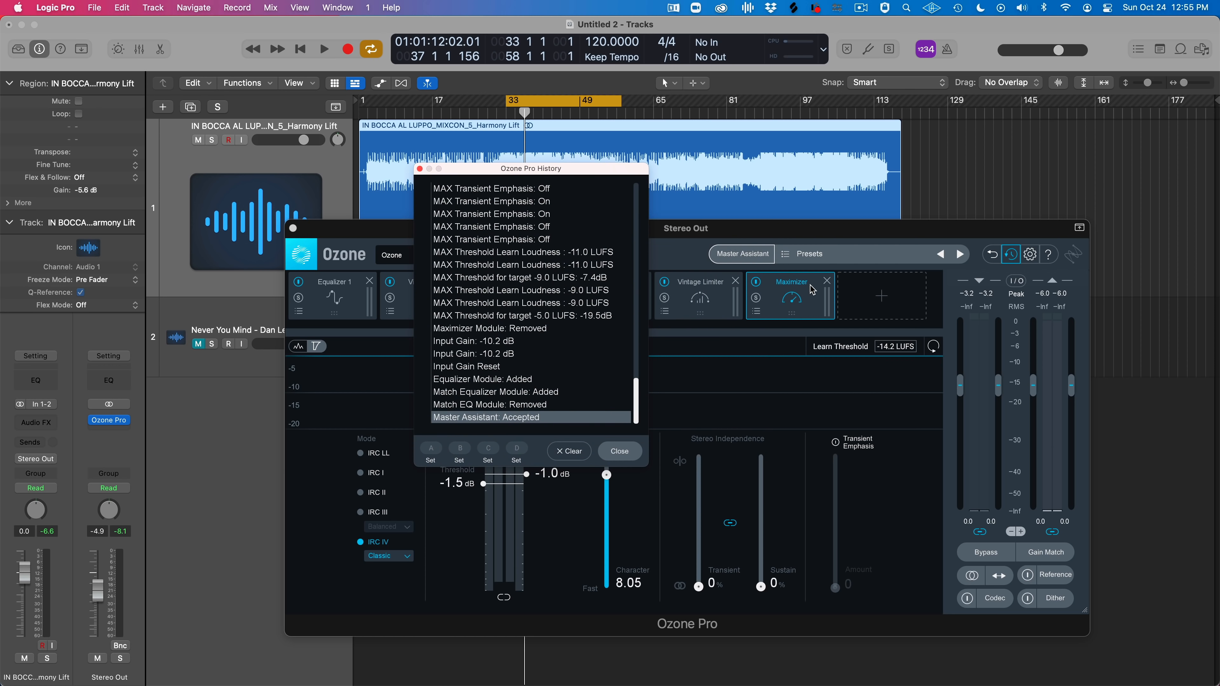
Load the All Synth Bus preset and the Bass DI preset in turn from Instruments and Busses
click(839, 260)
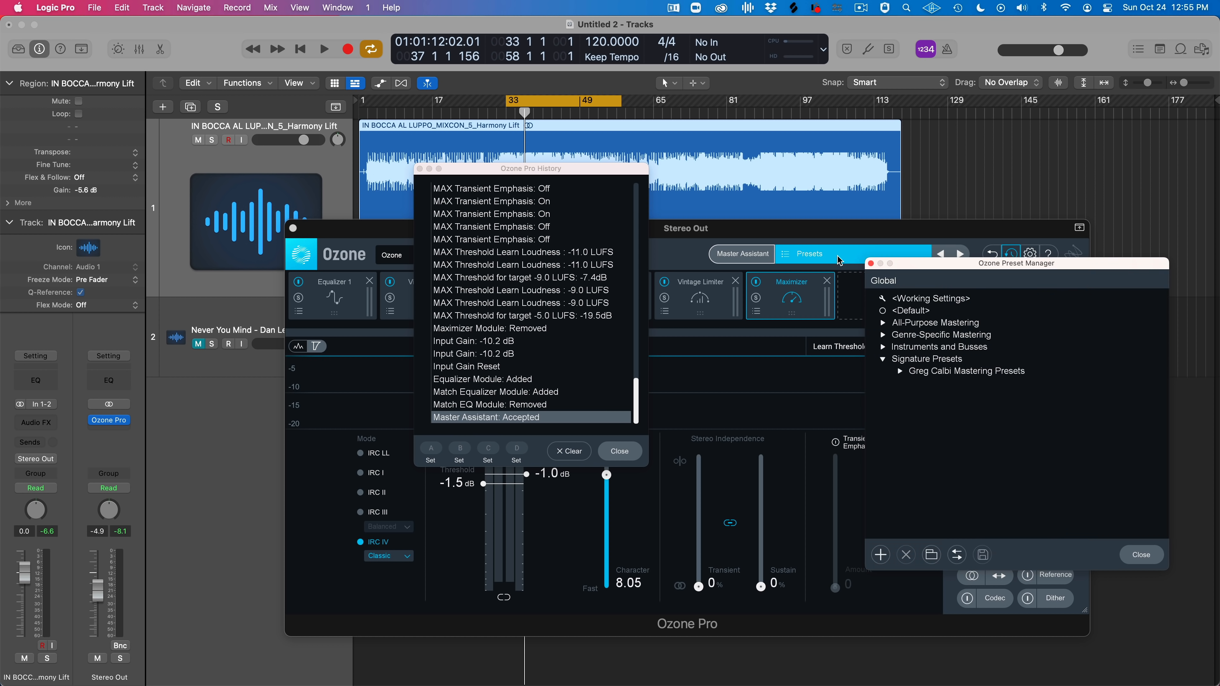
click(882, 347)
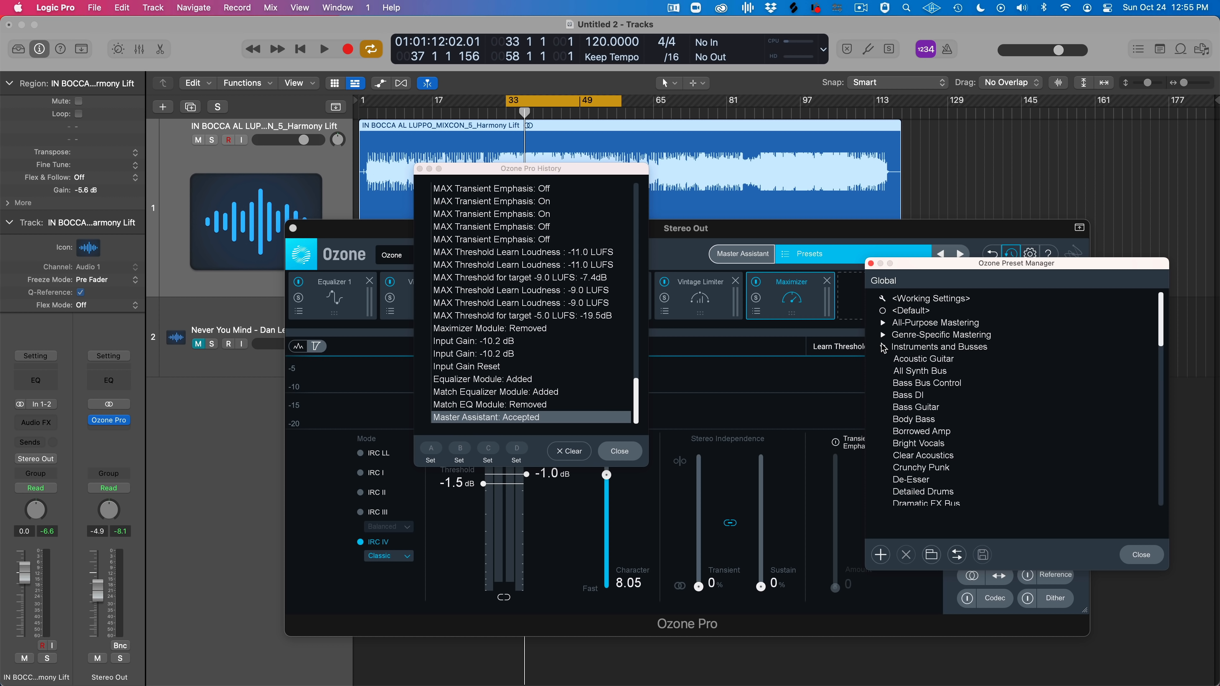
click(915, 375)
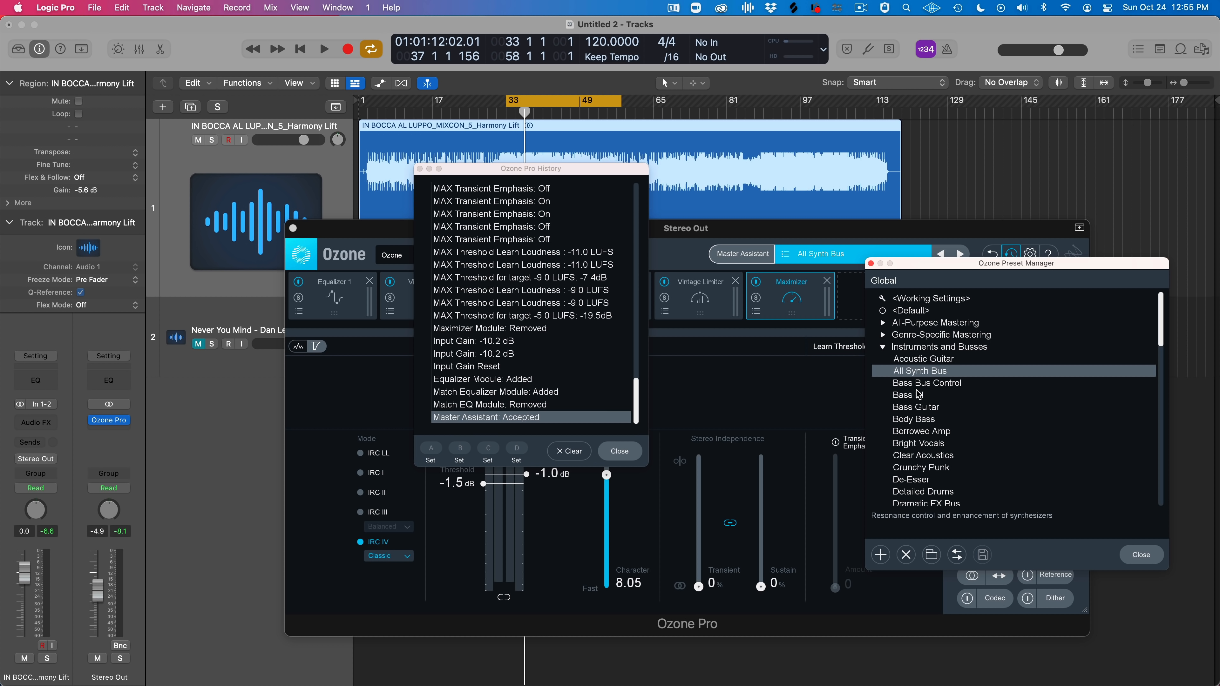
click(910, 400)
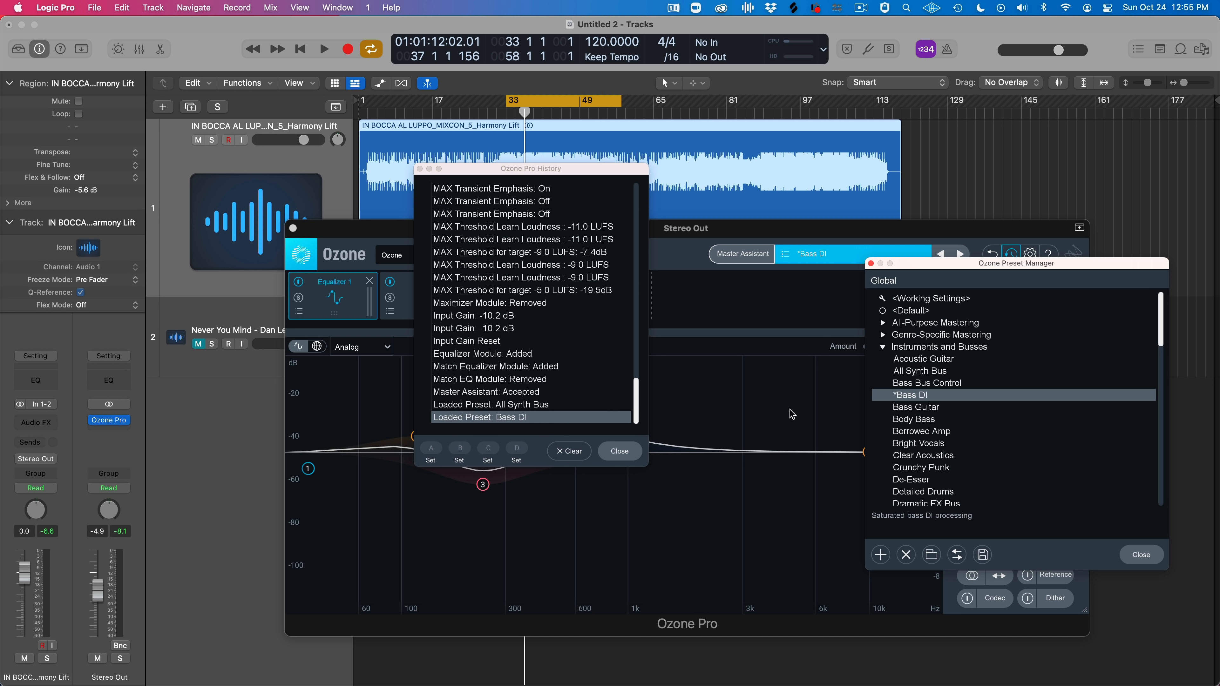
Store Bass DI as history snapshot A and All Synth Bus as snapshot B, and switch between them to compare
click(430, 463)
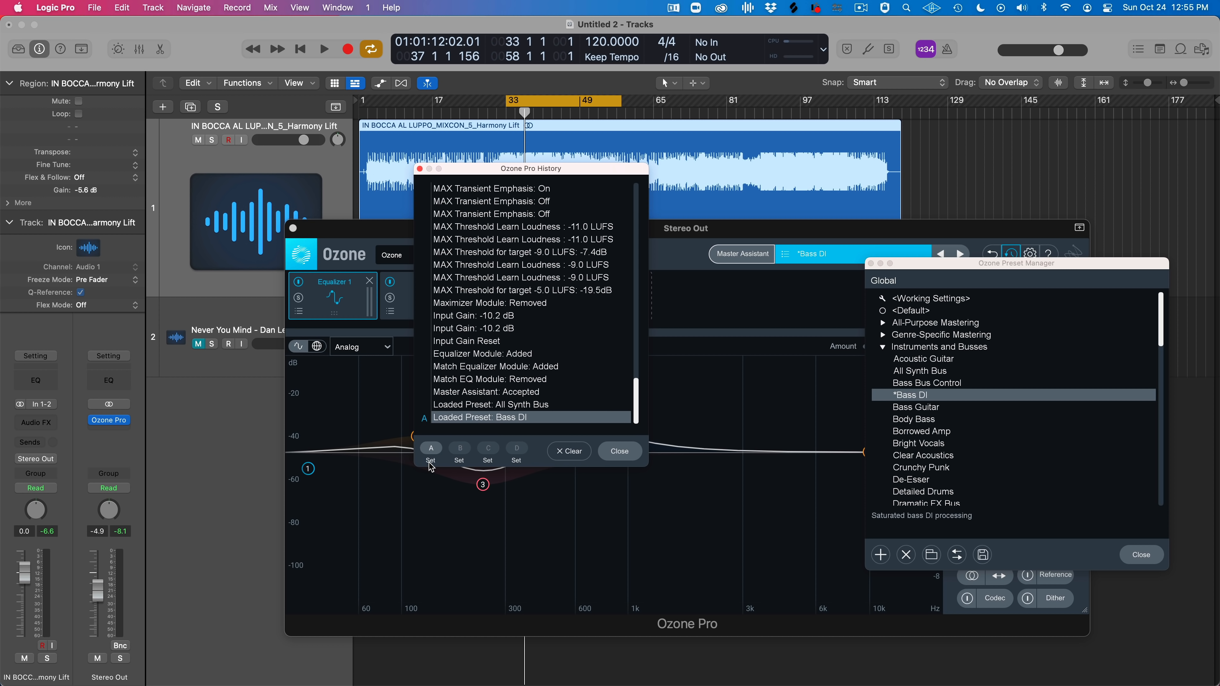
click(460, 405)
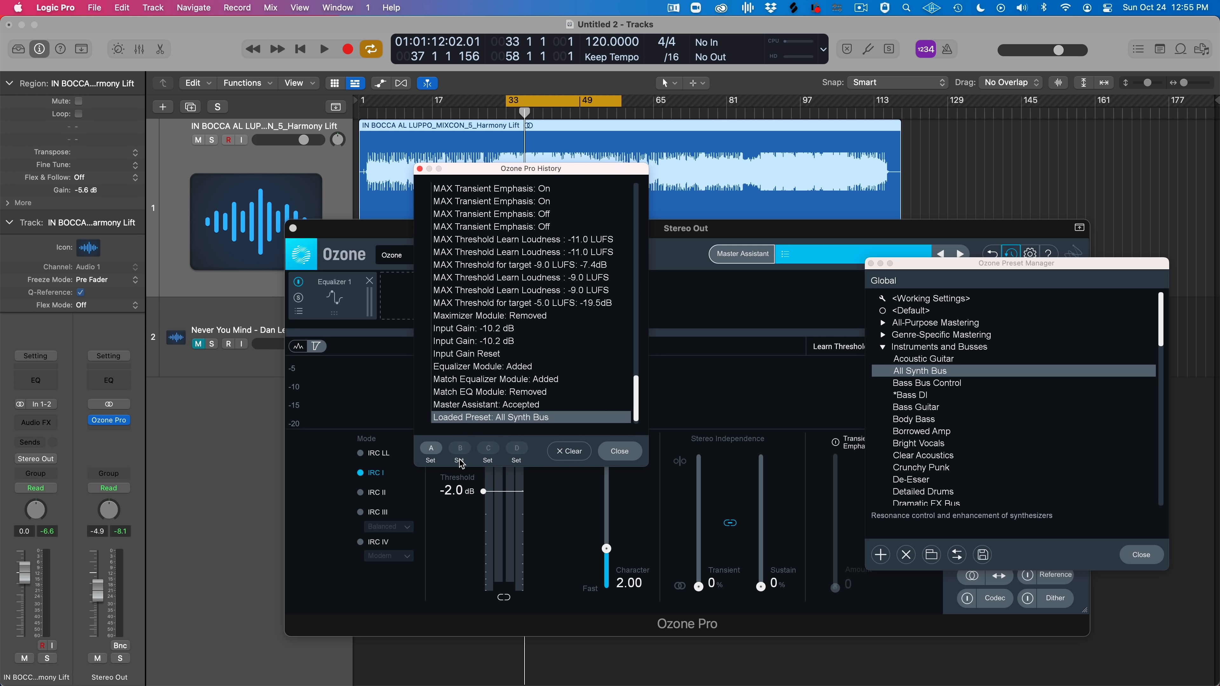
click(432, 449)
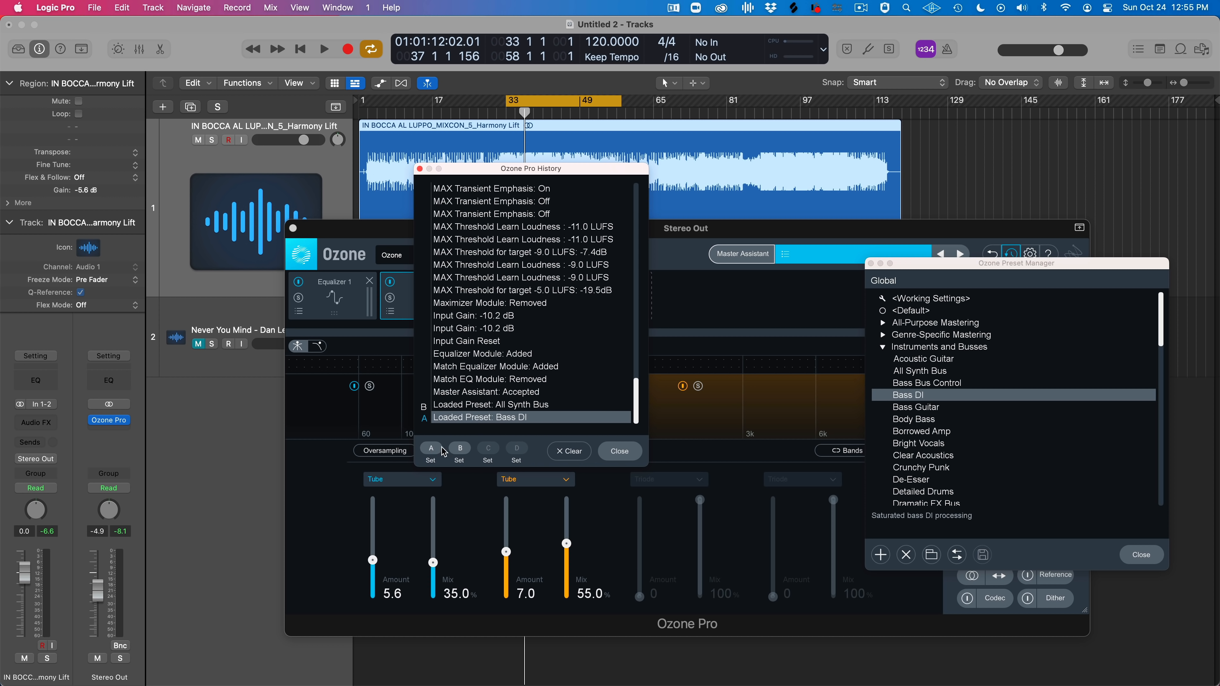
click(440, 450)
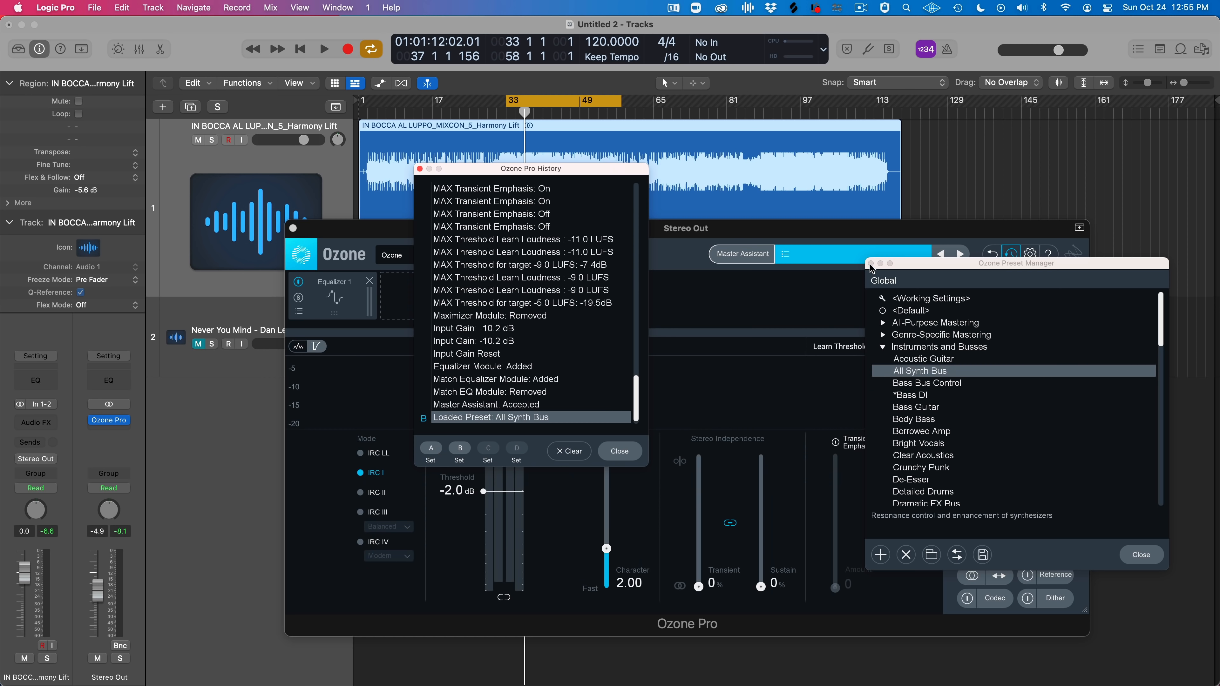
Close the preset manager and move the history window aside while switching between snapshots A and B
click(431, 449)
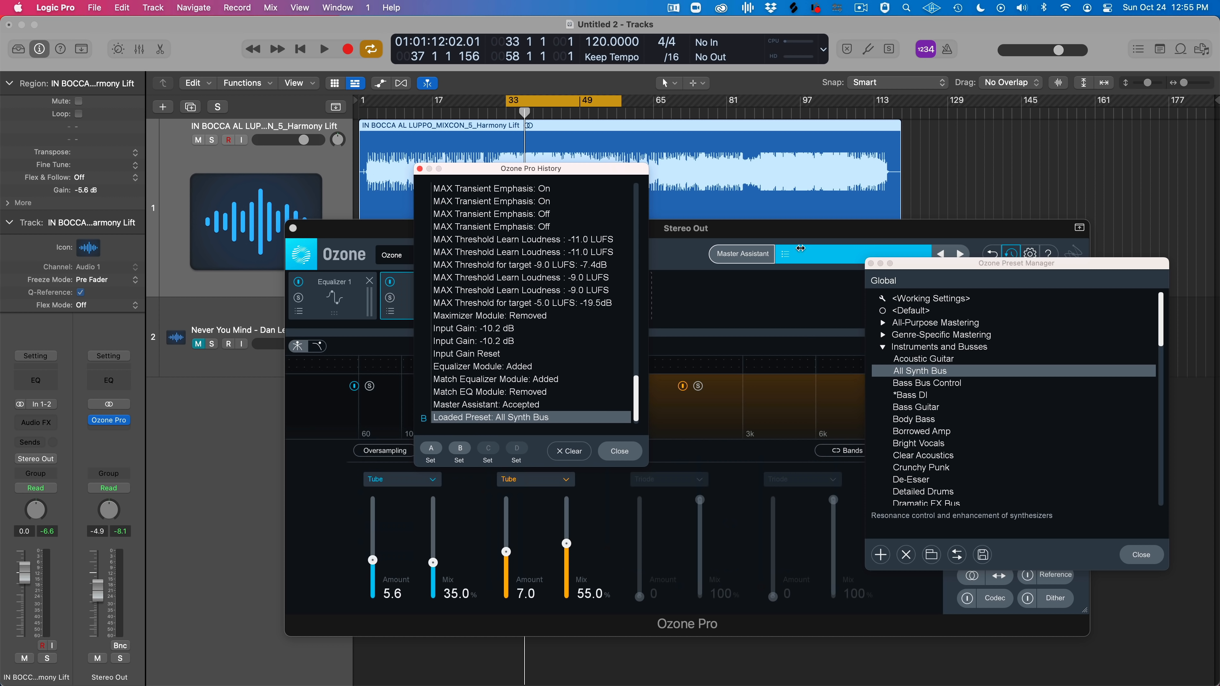
click(871, 264)
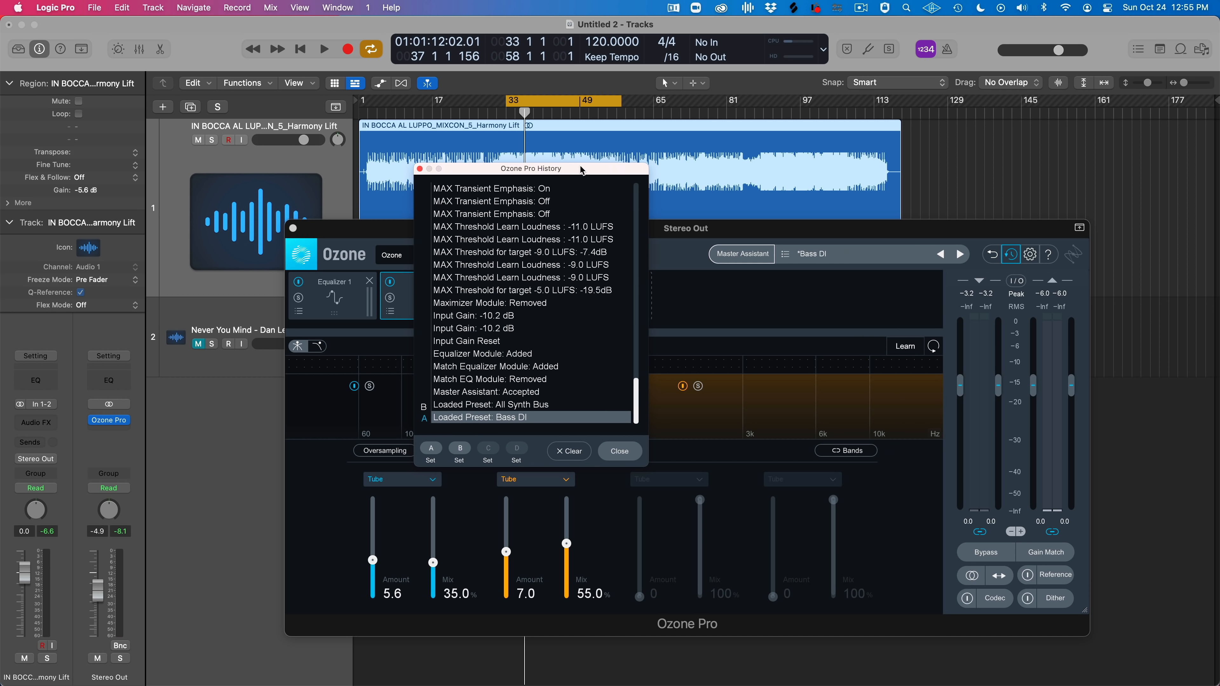
drag(581, 170, 919, 170)
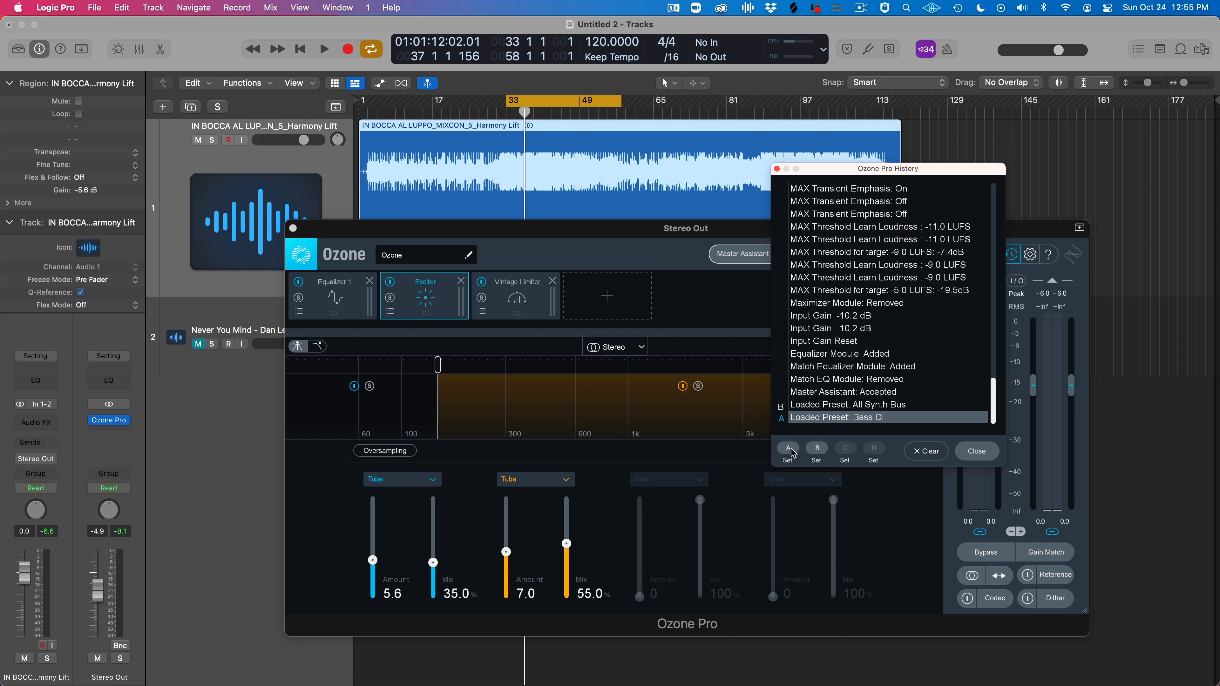
click(817, 449)
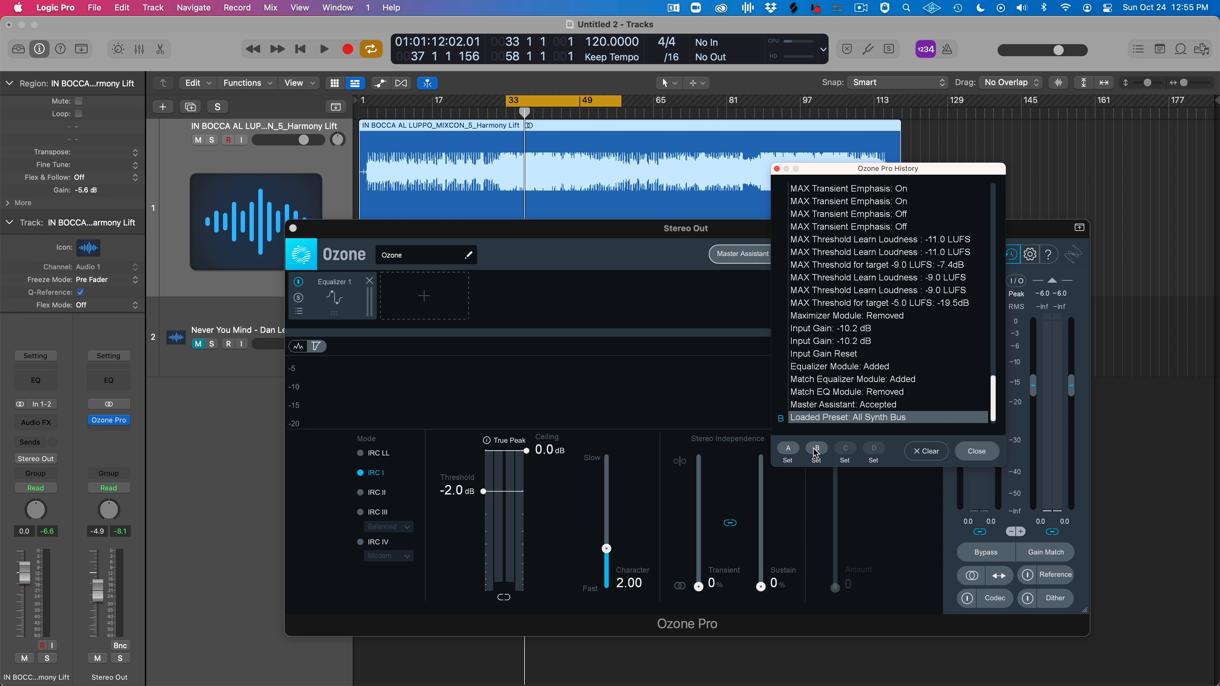
scroll(897, 365, down, 1)
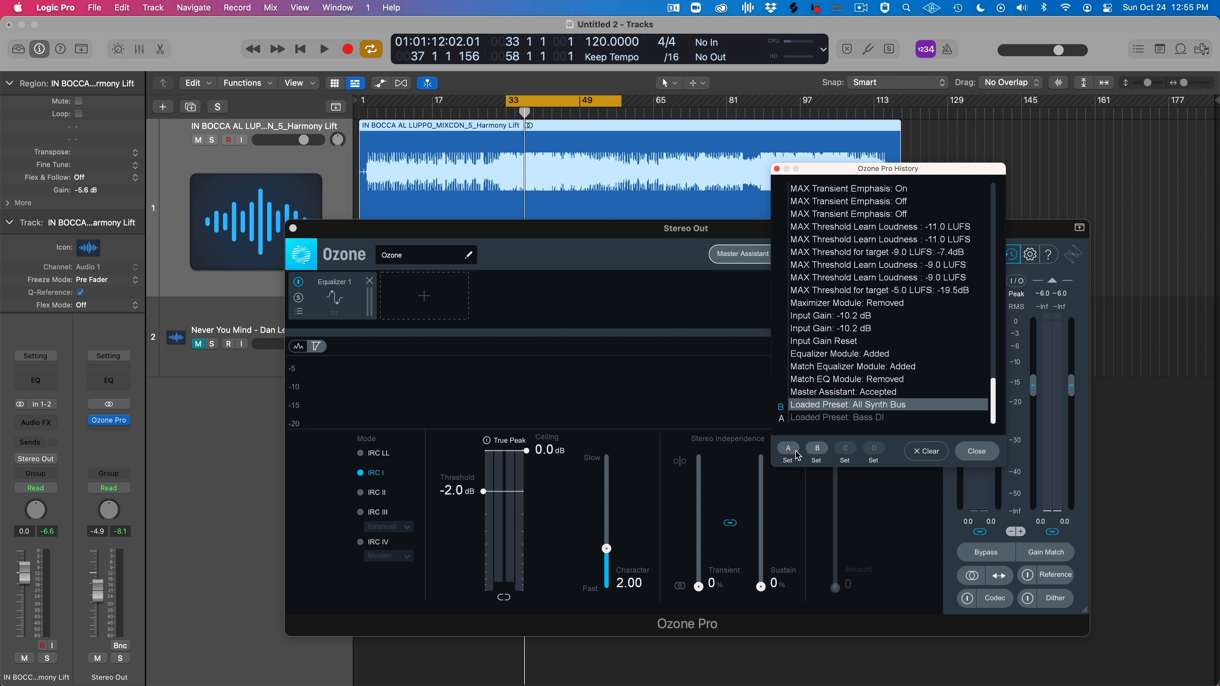
Play the loop while switching between snapshots A and B to compare the Bass DI and All Synth Bus presets by ear
click(684, 441)
key(space)
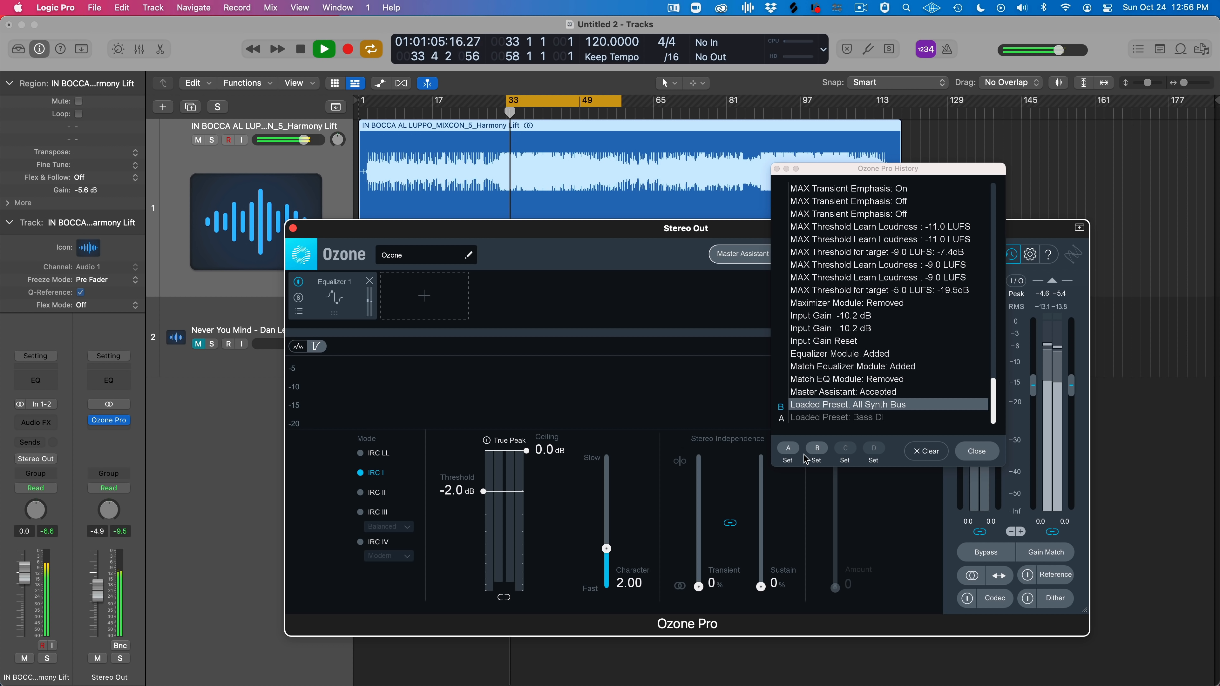
click(789, 451)
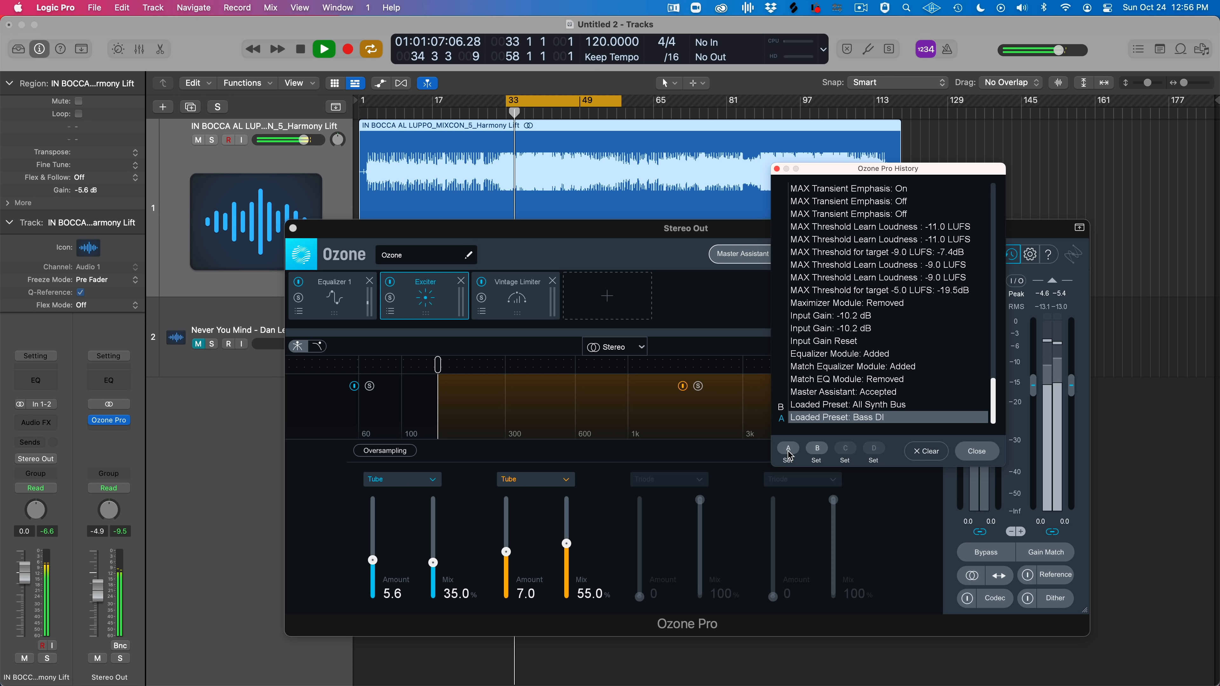
click(817, 448)
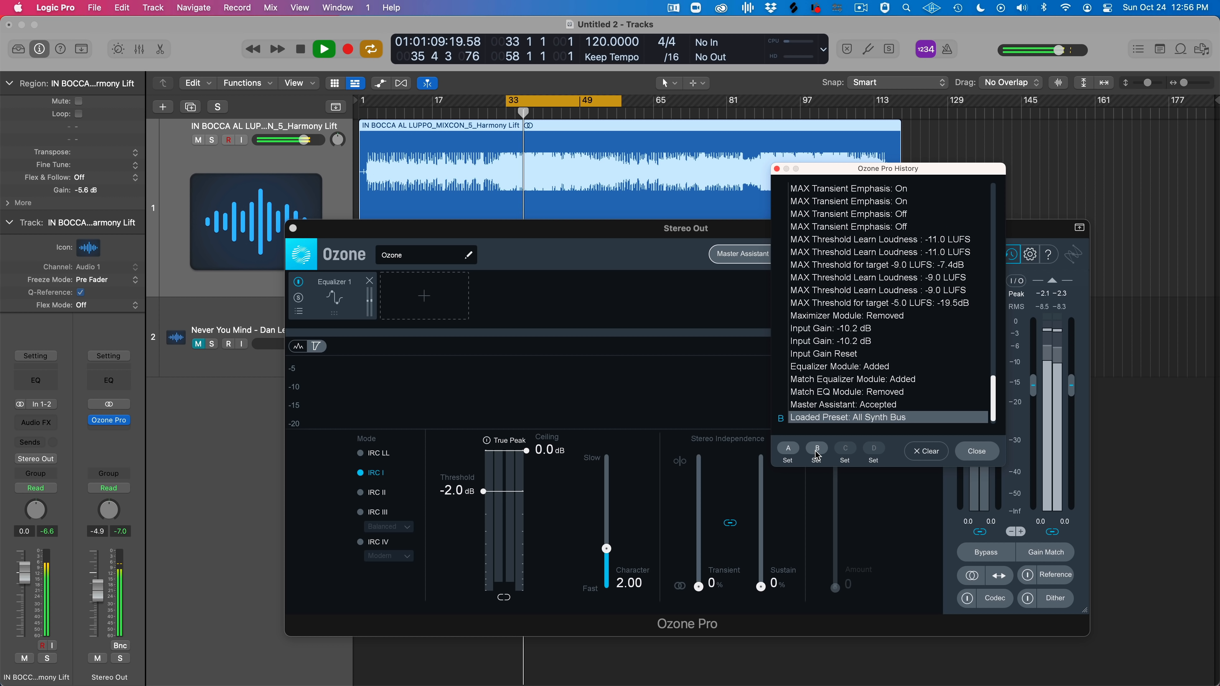
click(800, 524)
key(space)
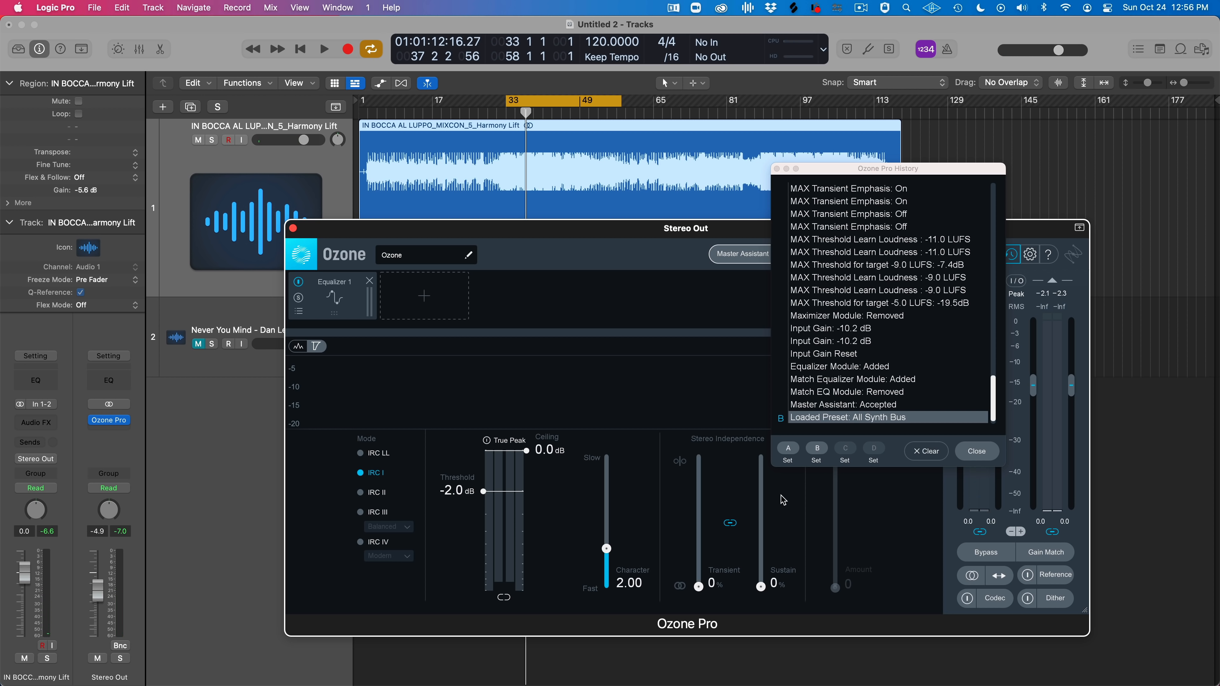
Add an Imager module split into three bands, with widths of 87.3 for band 1, 13.9 for band 2 and 40.5 for band 3
click(423, 295)
click(416, 407)
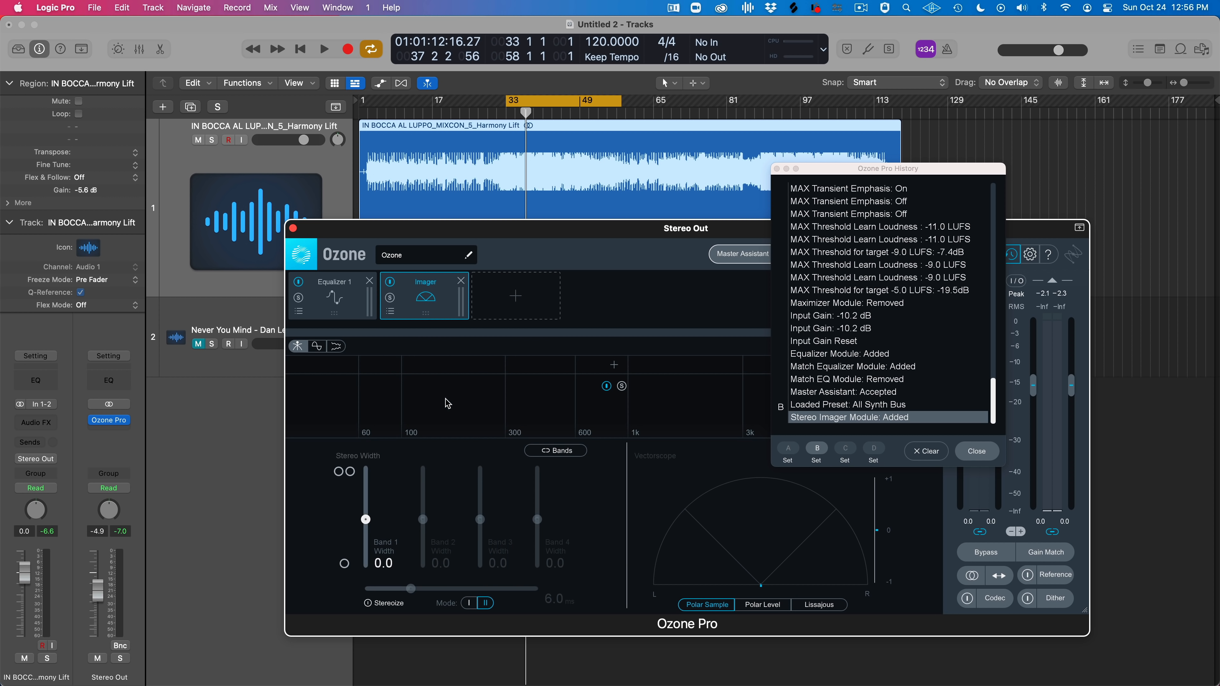
click(432, 365)
drag(367, 520, 365, 475)
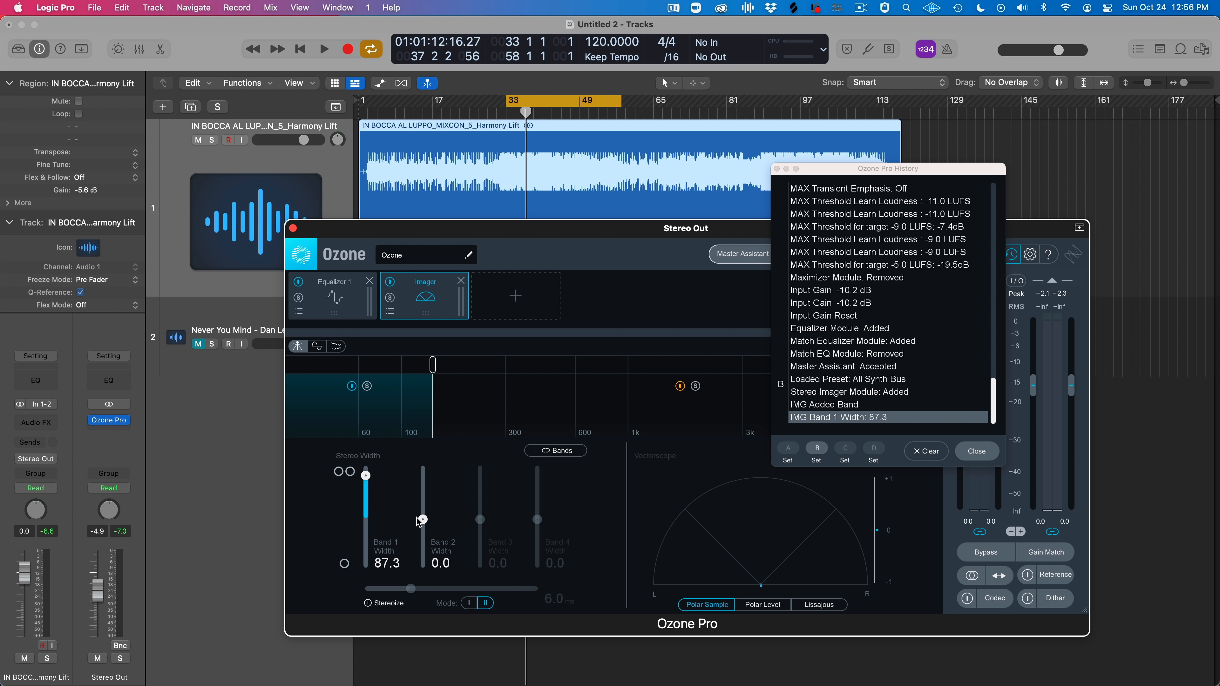
click(552, 382)
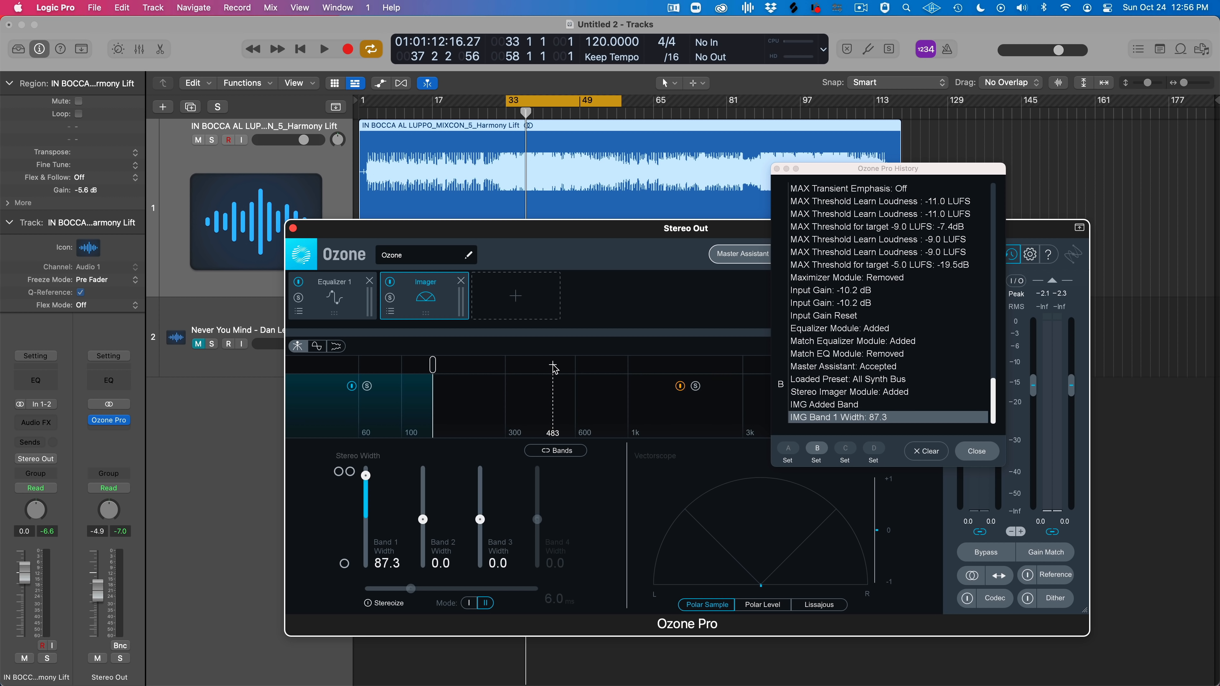
drag(480, 521, 423, 513)
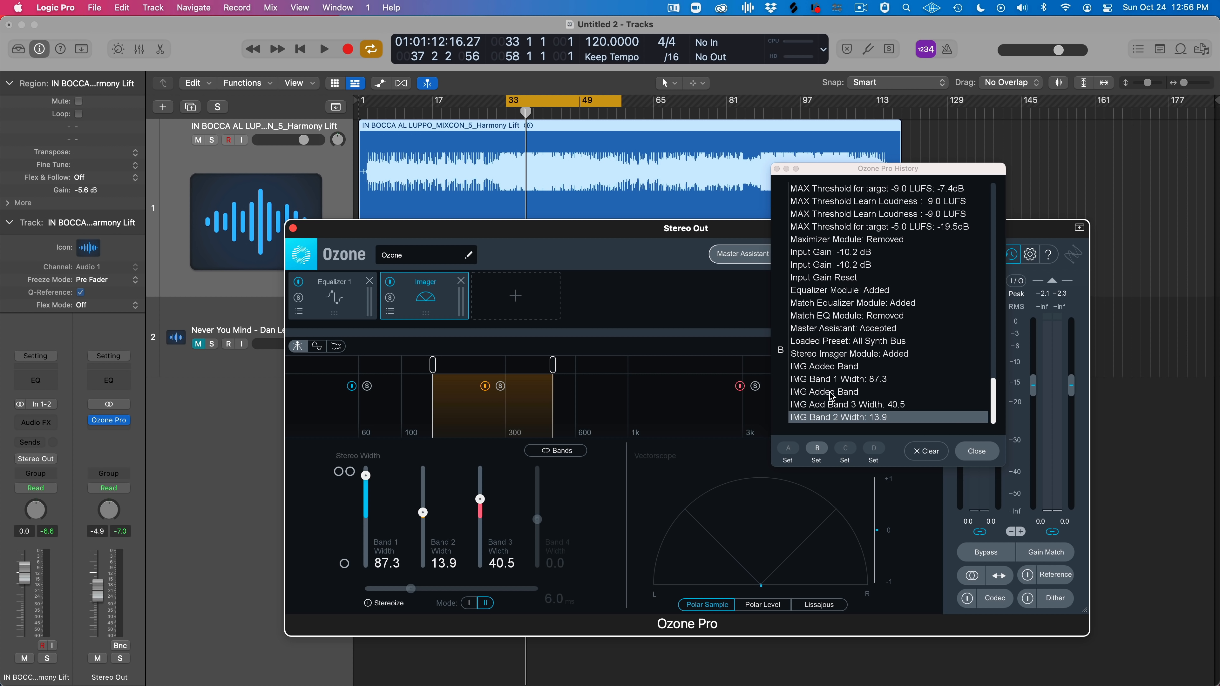
Store the Imager band 1 width history entry as snapshot A and the band 3 width entry as snapshot B
click(822, 380)
click(789, 460)
scroll(848, 422, down, 3)
click(843, 410)
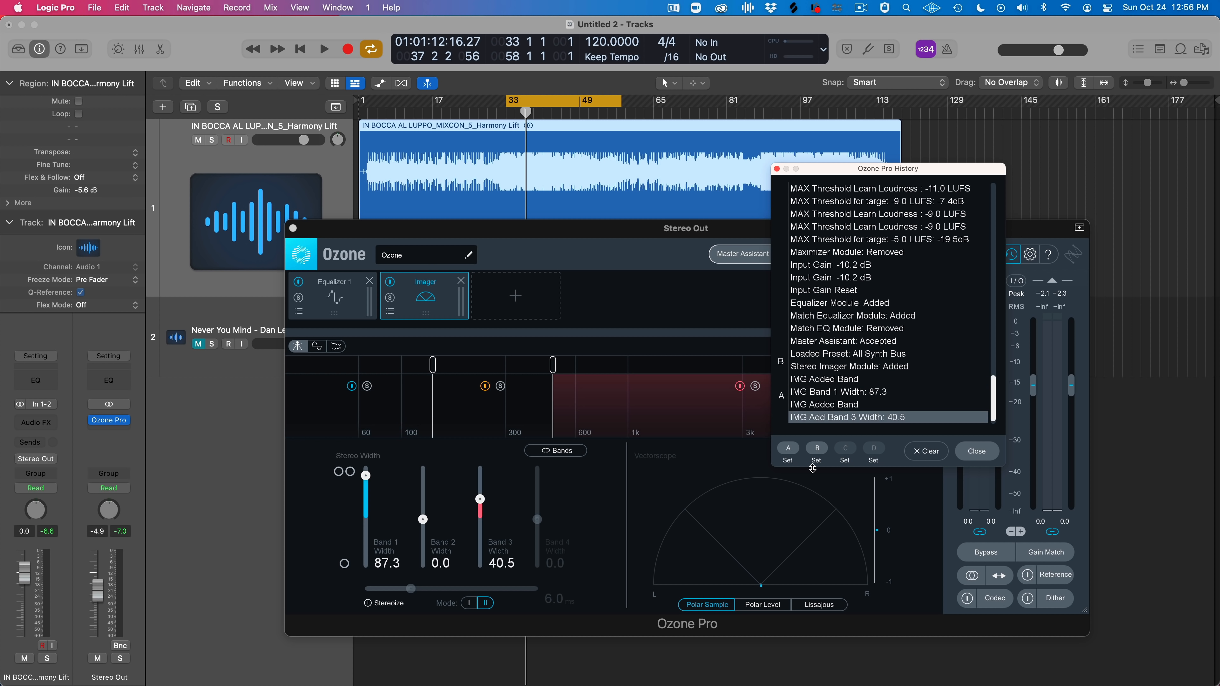
click(788, 449)
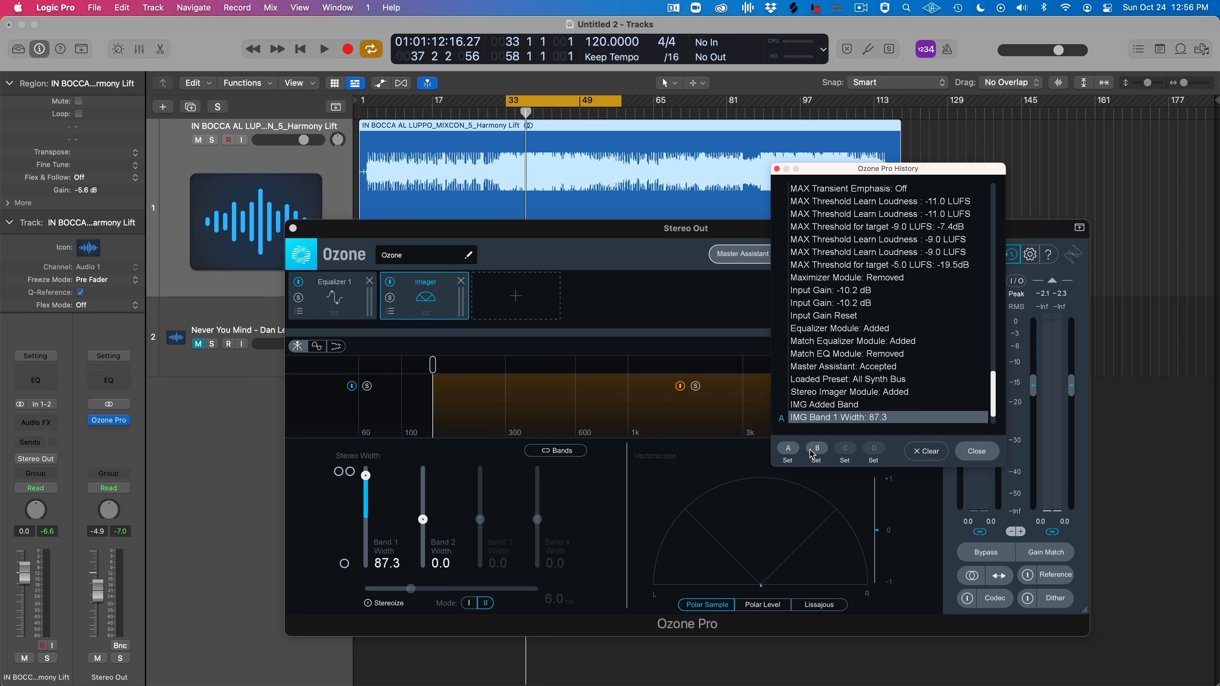
click(817, 449)
click(817, 451)
Play the loop and alternate between snapshots A and B to compare the two Imager settings
click(719, 449)
key(space)
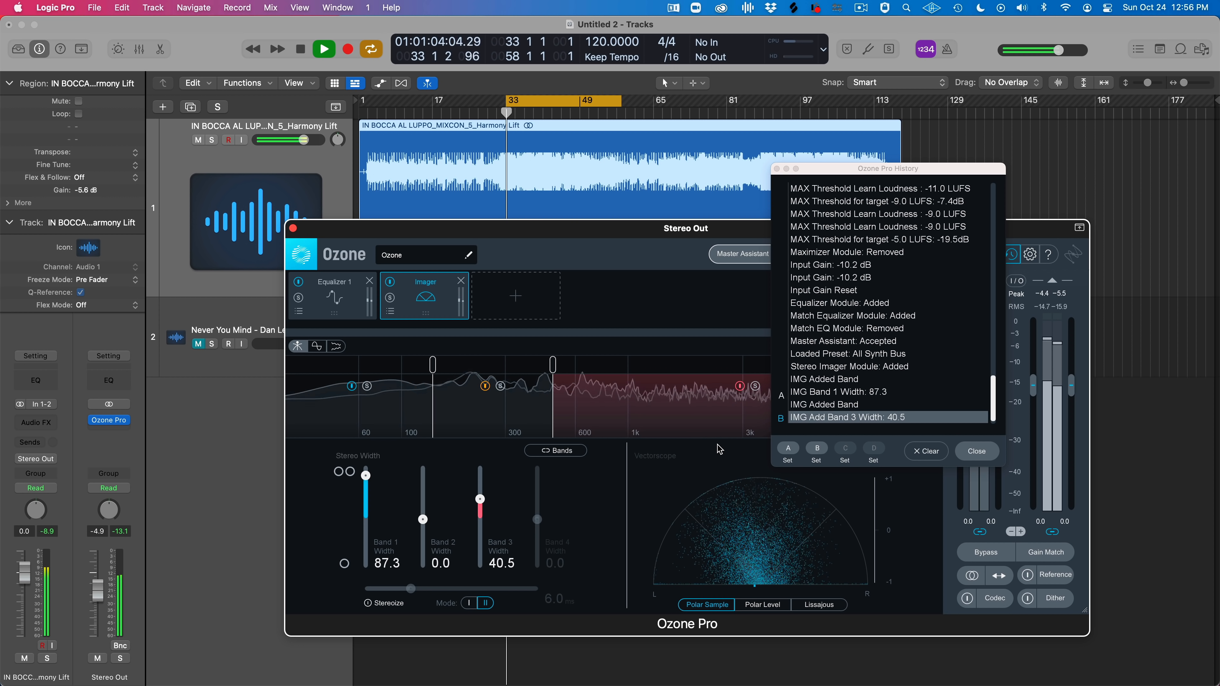
click(816, 450)
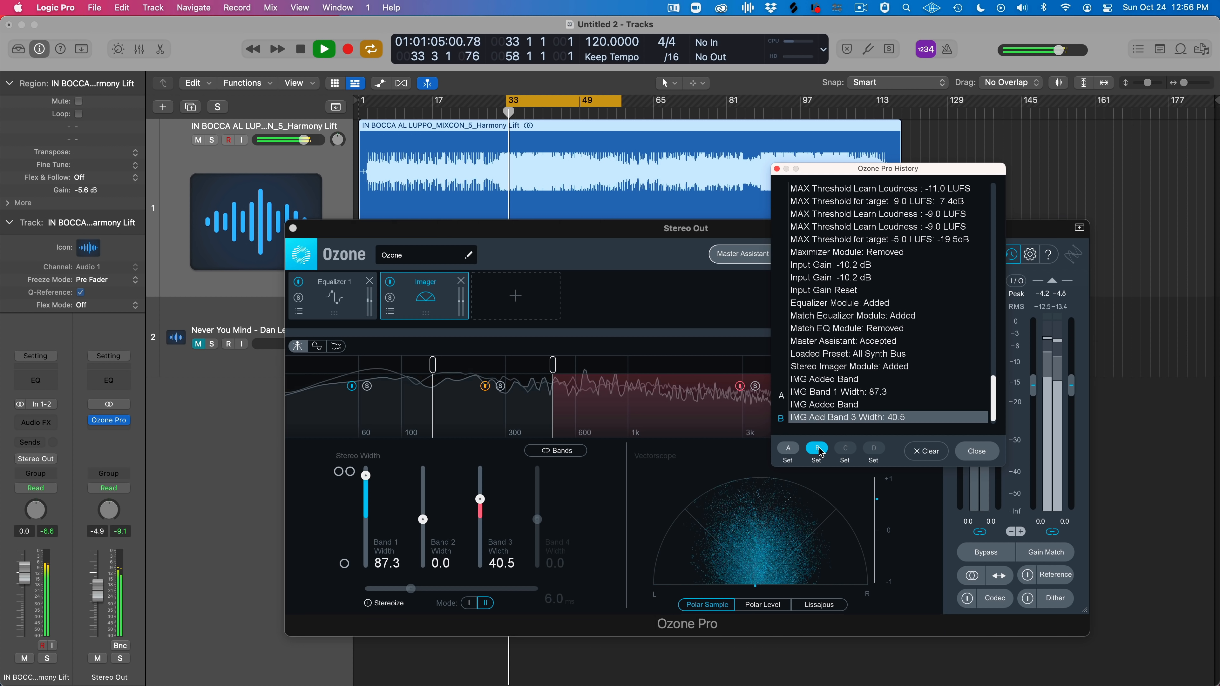
click(791, 450)
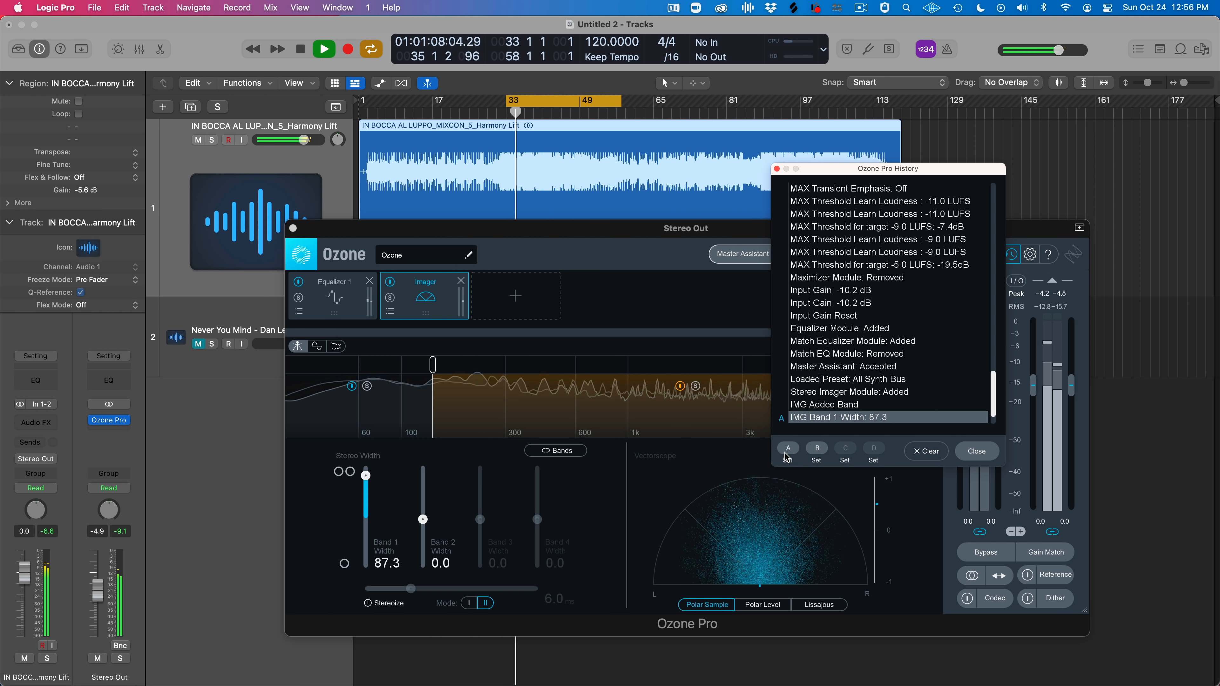
click(816, 449)
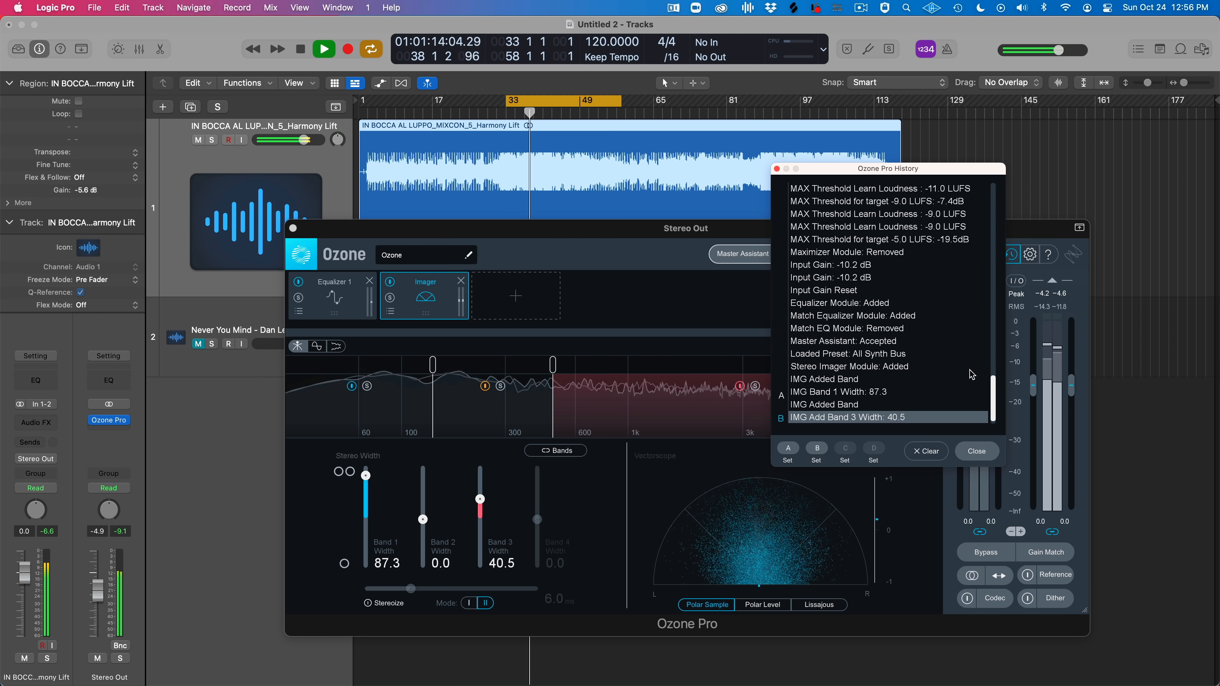
Stop playback, clear all entries from the Ozone history and close its window
key(space)
click(926, 451)
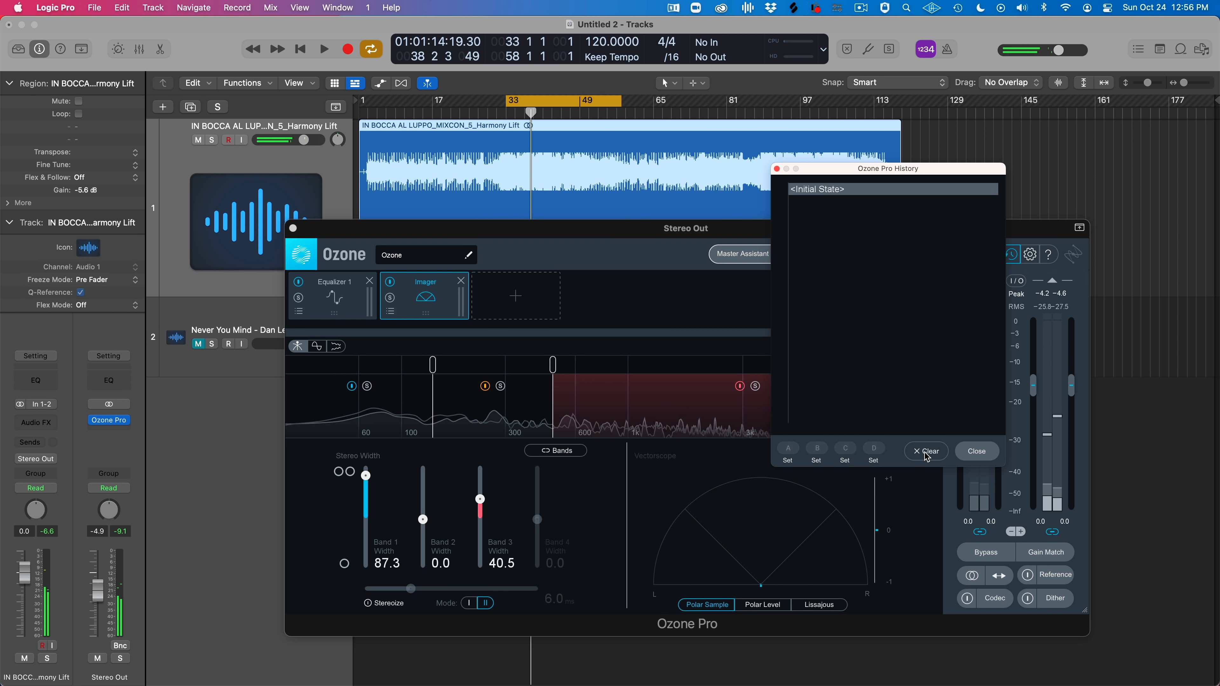
click(777, 169)
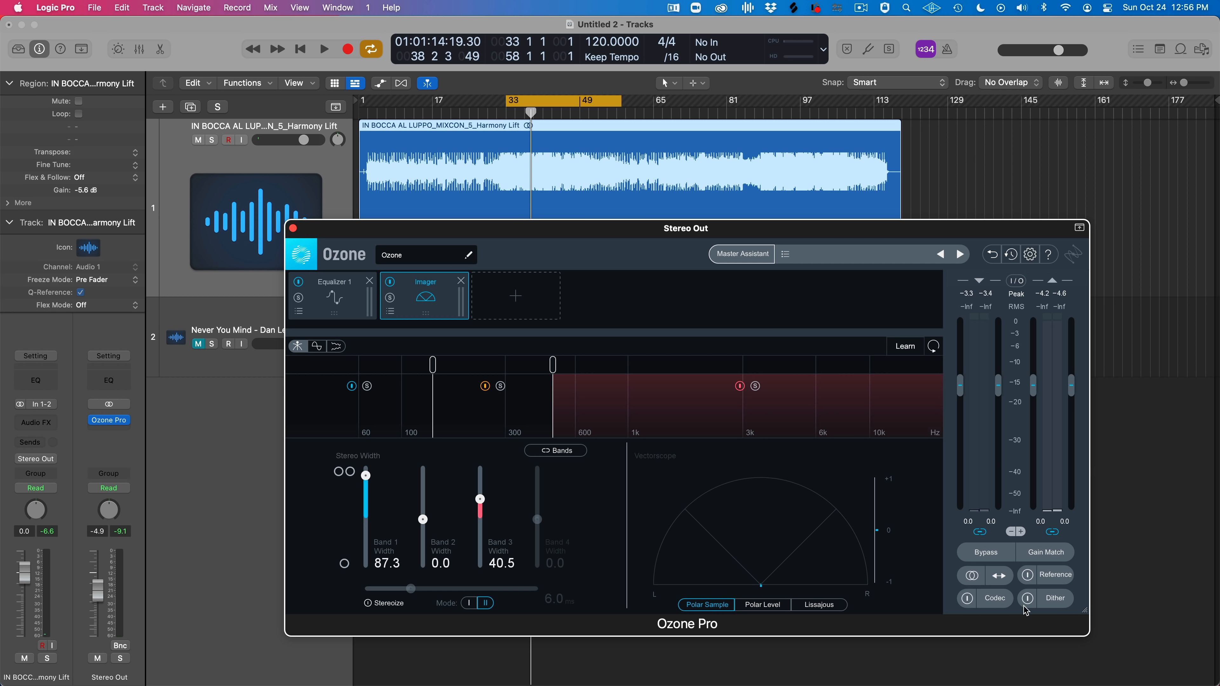
Open the Reference panel to review the loaded track and its marked sections, and return to the Imager view
click(1055, 575)
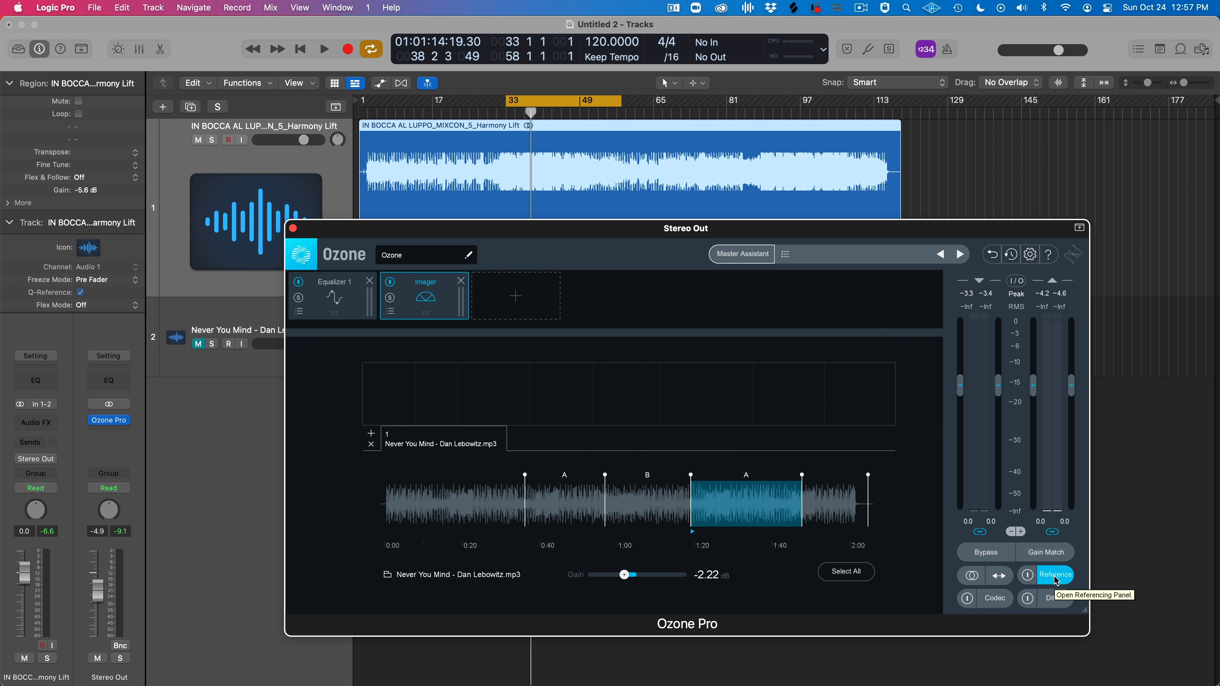
click(1056, 580)
click(1063, 582)
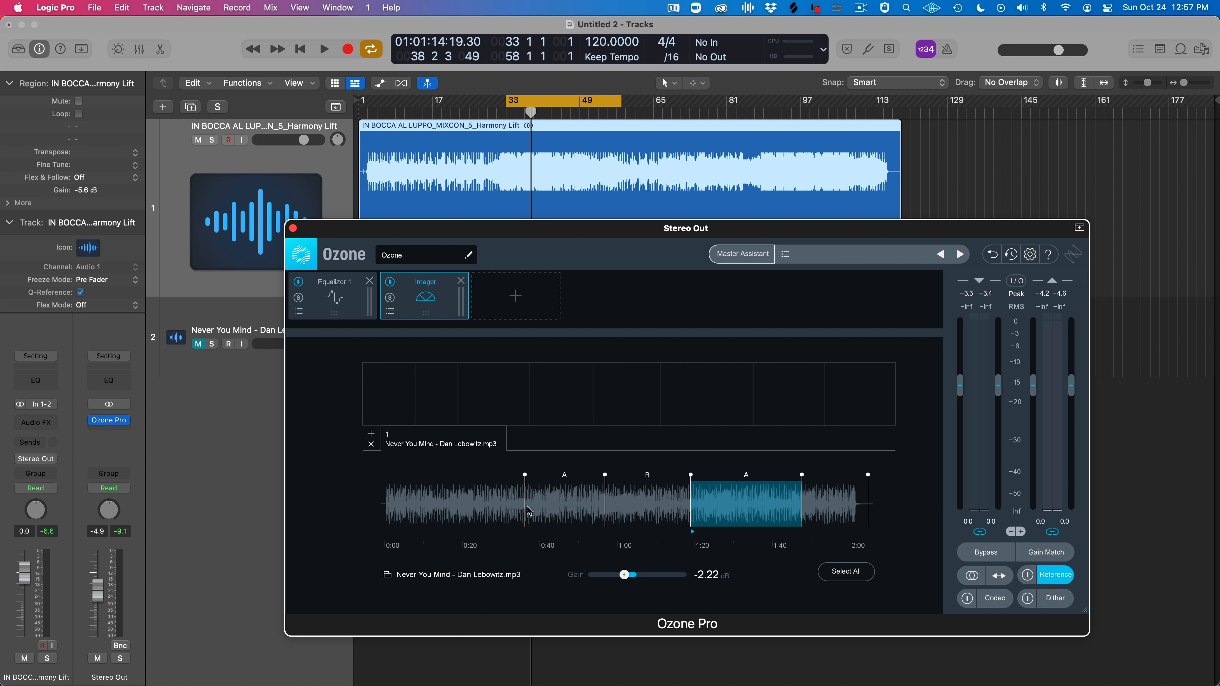
click(1061, 575)
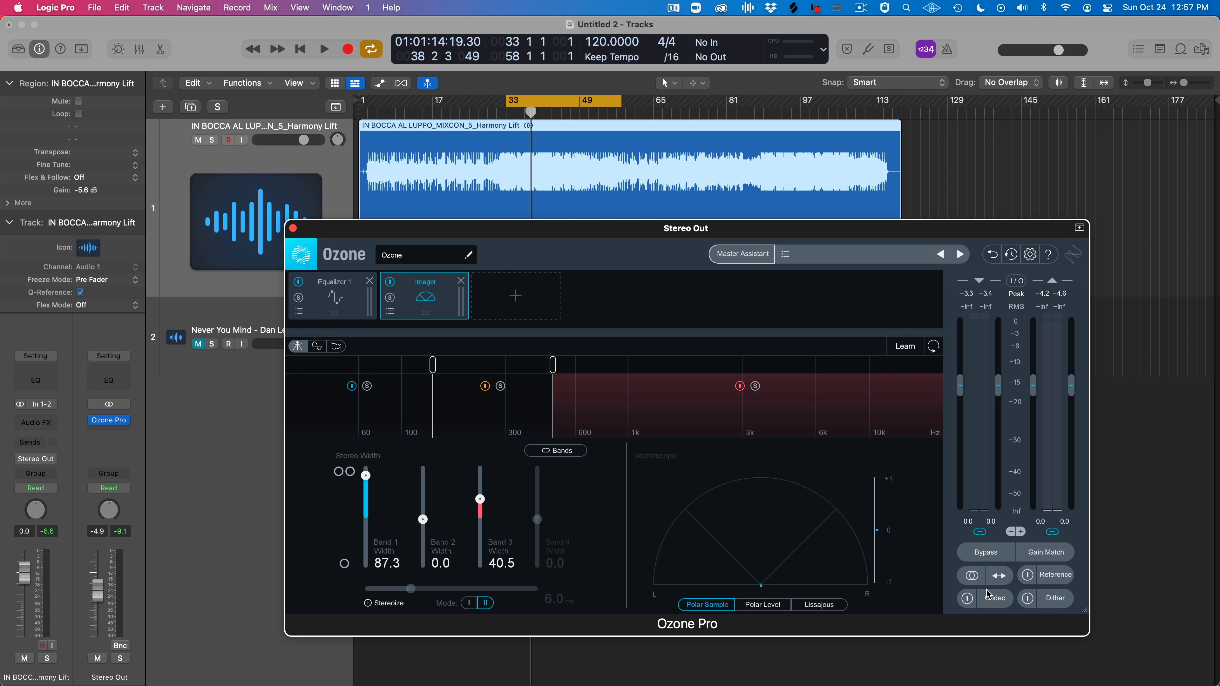
Toggle the output's channel swap and mono summing on and off in turn
click(1003, 578)
click(1003, 578)
click(966, 579)
click(967, 579)
Enable Dither to examine its bit depth, dither amount and noise shaping options, and switch it off again
click(1061, 603)
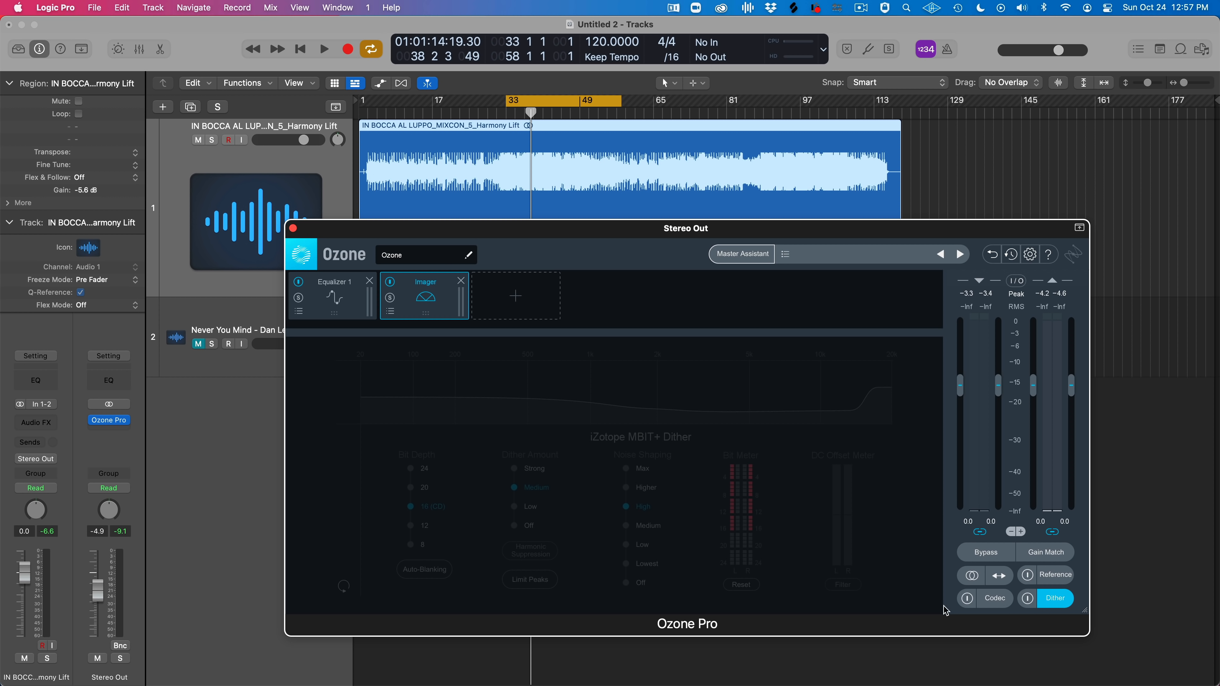
click(1026, 600)
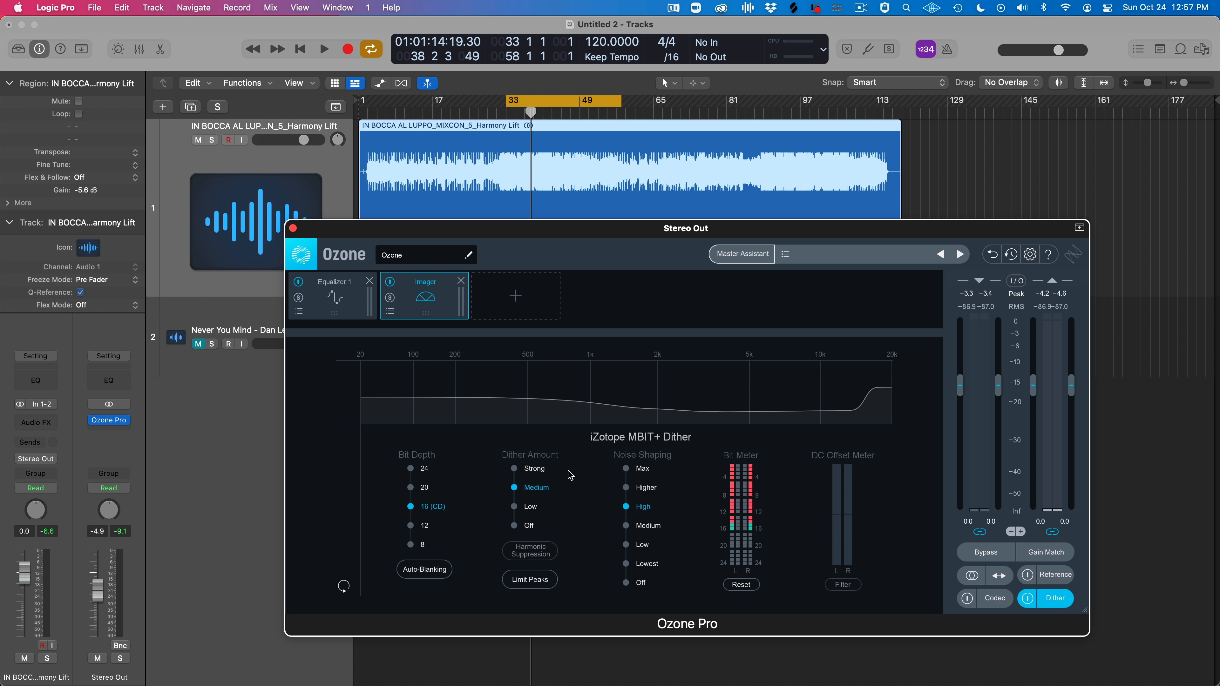
click(1030, 600)
Remove the Imager module and enable Codec Preview with a 320 kbps bit rate
click(1002, 603)
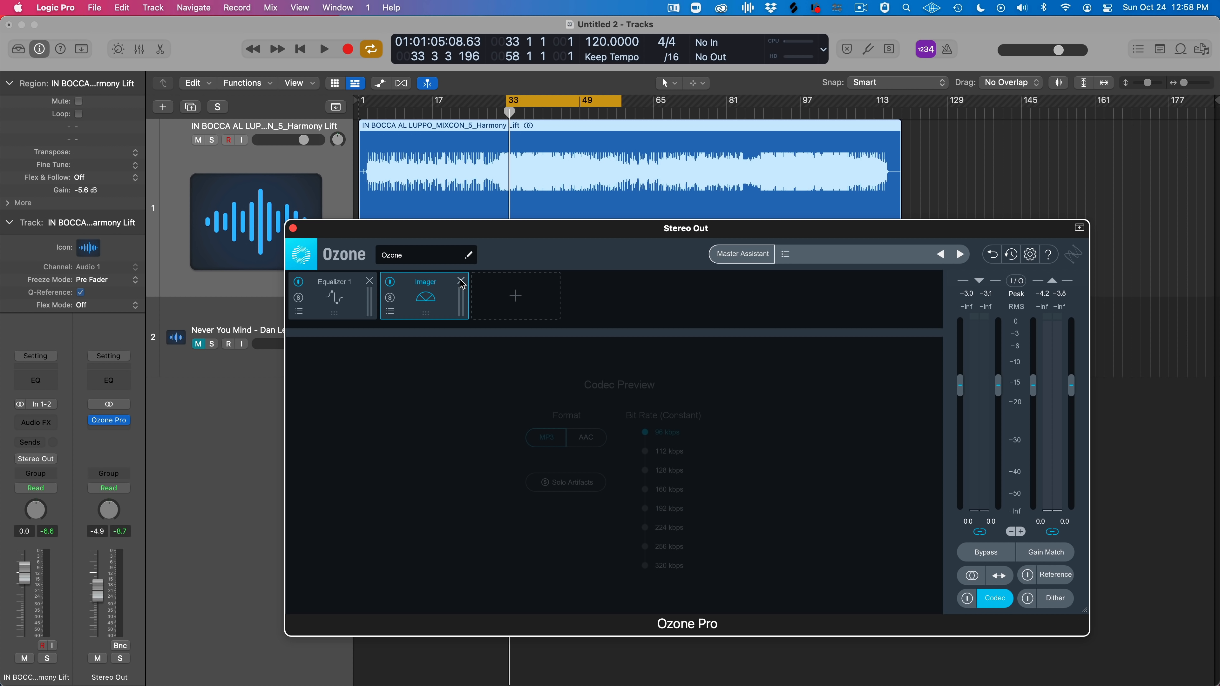
click(461, 280)
click(967, 600)
click(989, 602)
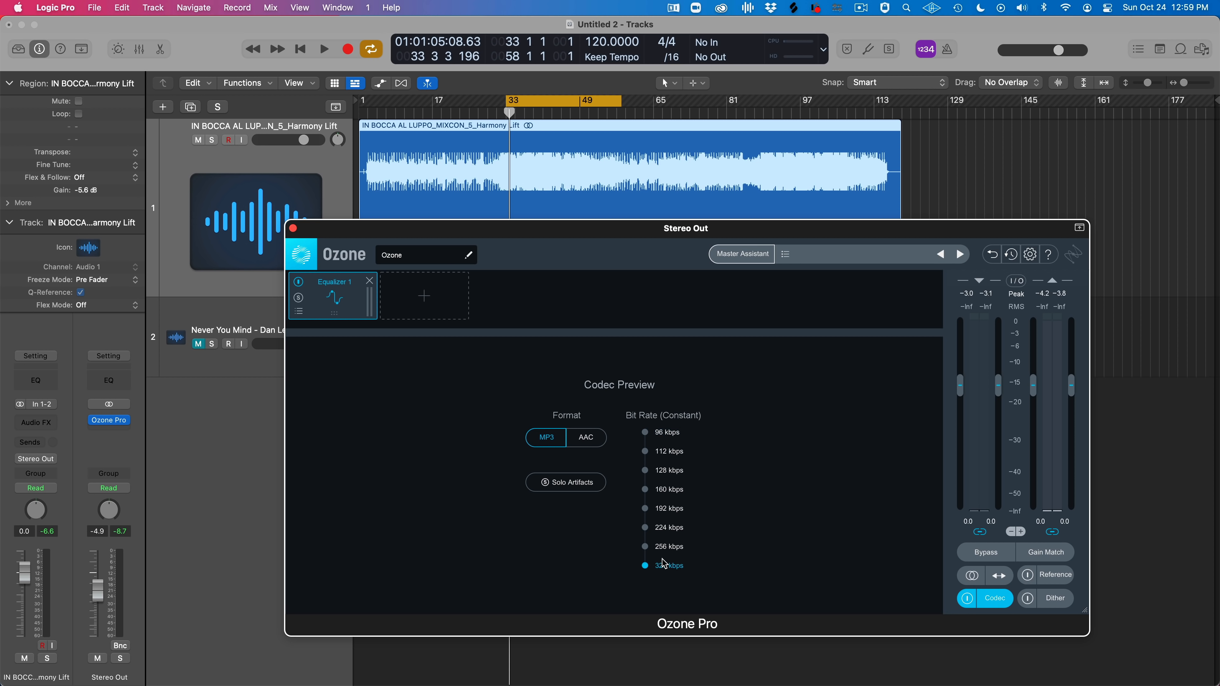
Switch the codec preview format between AAC and MP3, ending on MP3
click(592, 441)
click(558, 438)
click(590, 443)
click(546, 438)
Play the loop with codec artifacts soloed, lower the bit rate to 96 kbps, and turn the solo off before stopping playback
key(space)
click(567, 487)
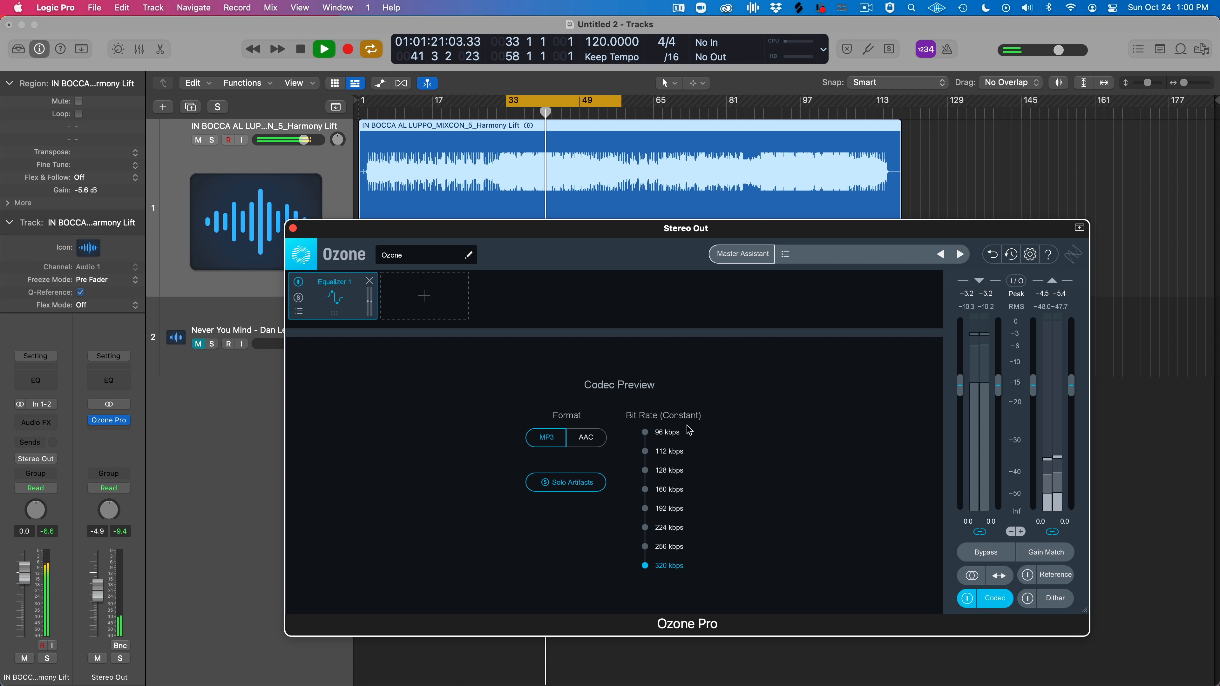
click(675, 440)
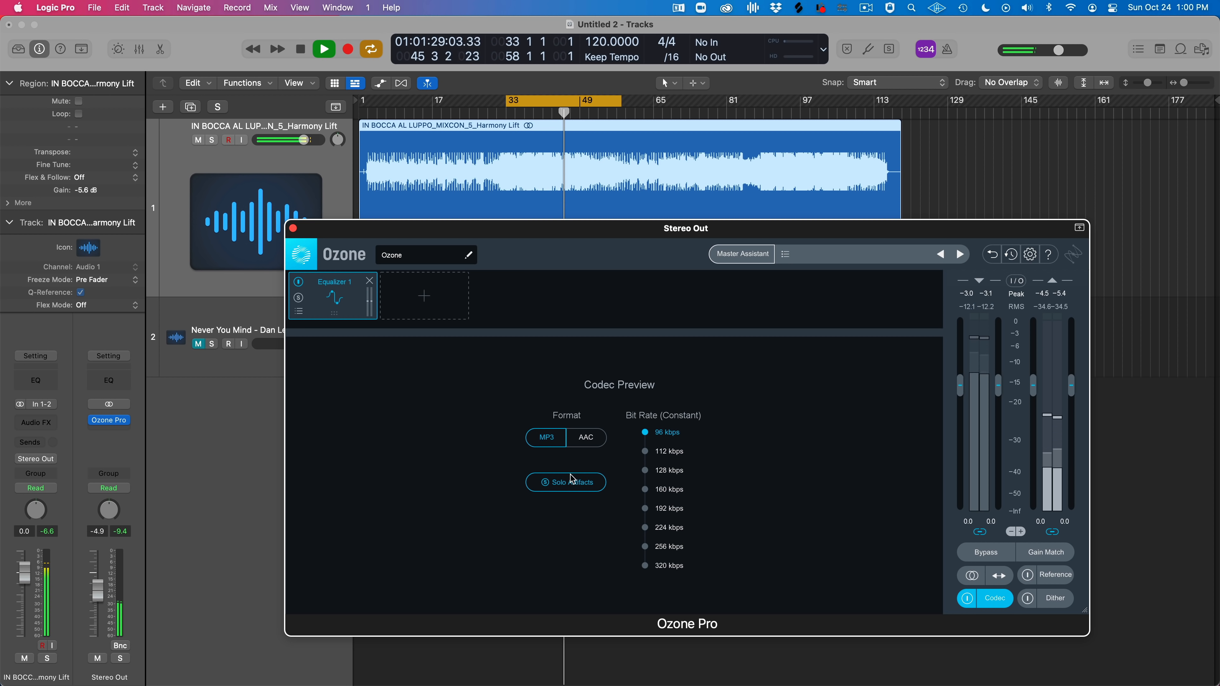
click(563, 490)
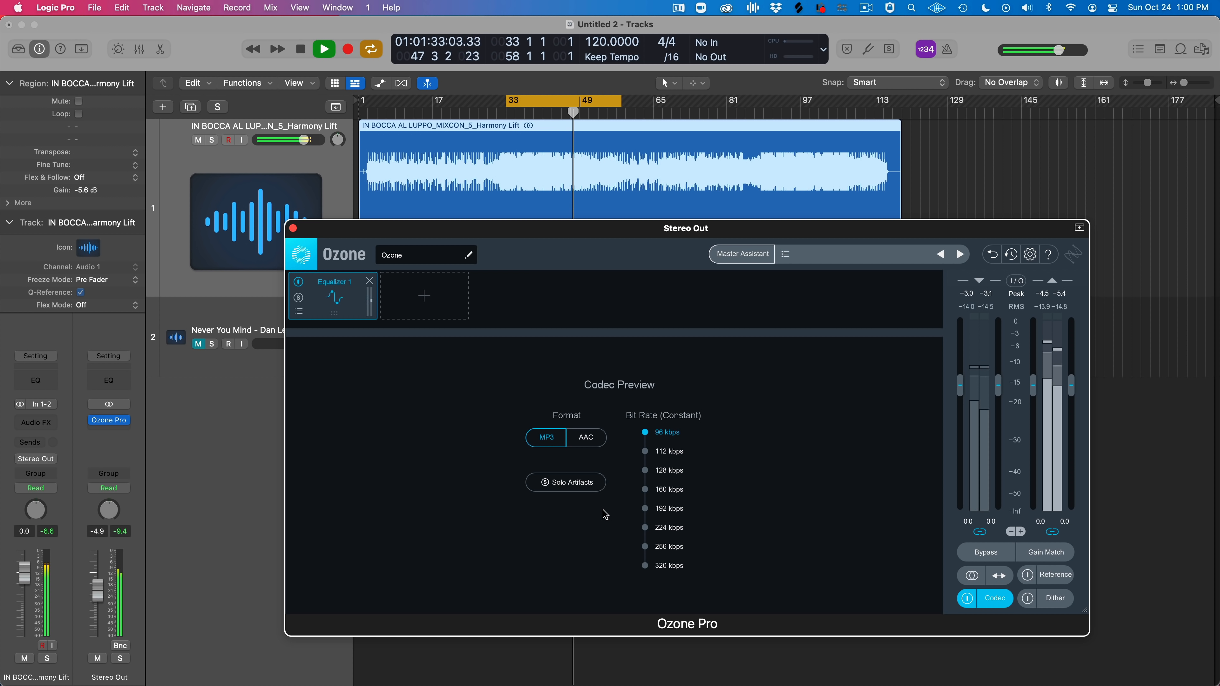
key(space)
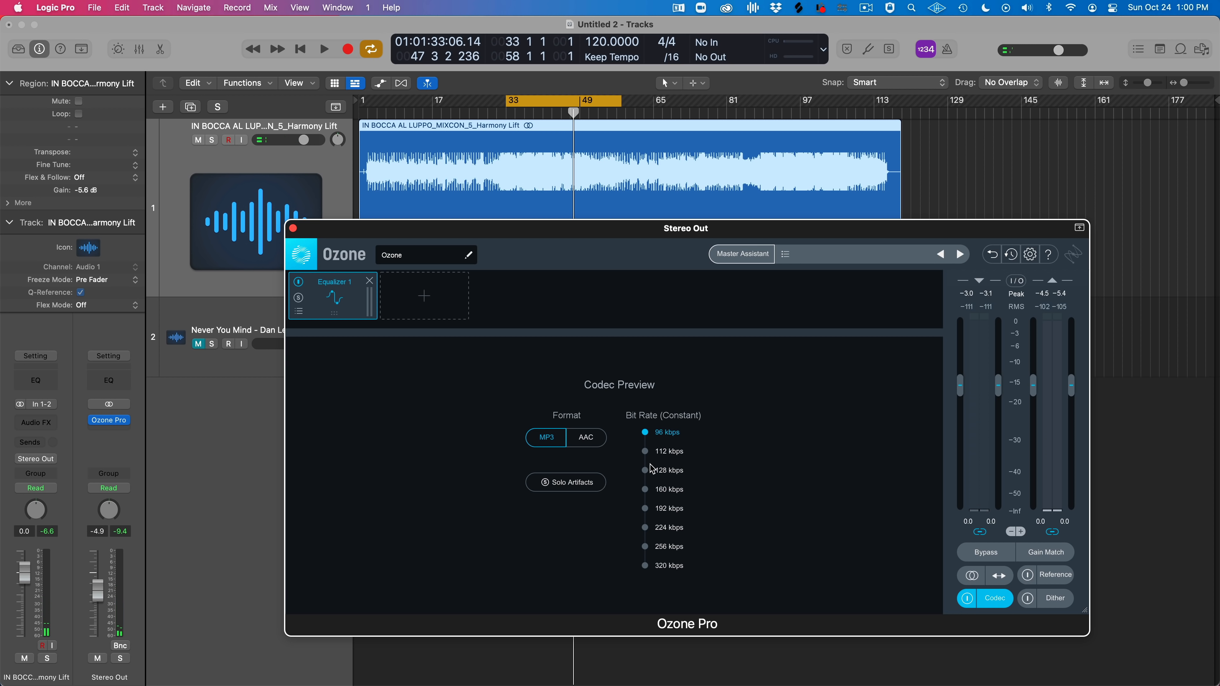
Play the loop while switching the 96 kbps MP3 codec preview off and on for comparison, ending with it off and playback stopped
key(space)
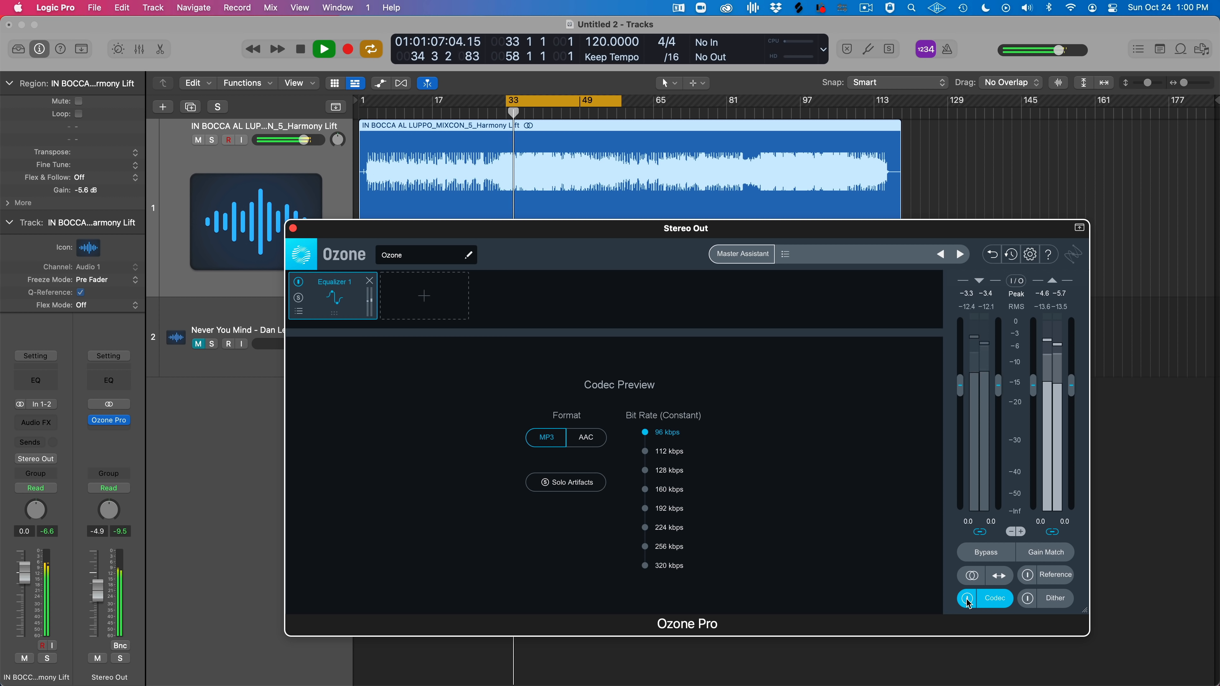
key(space)
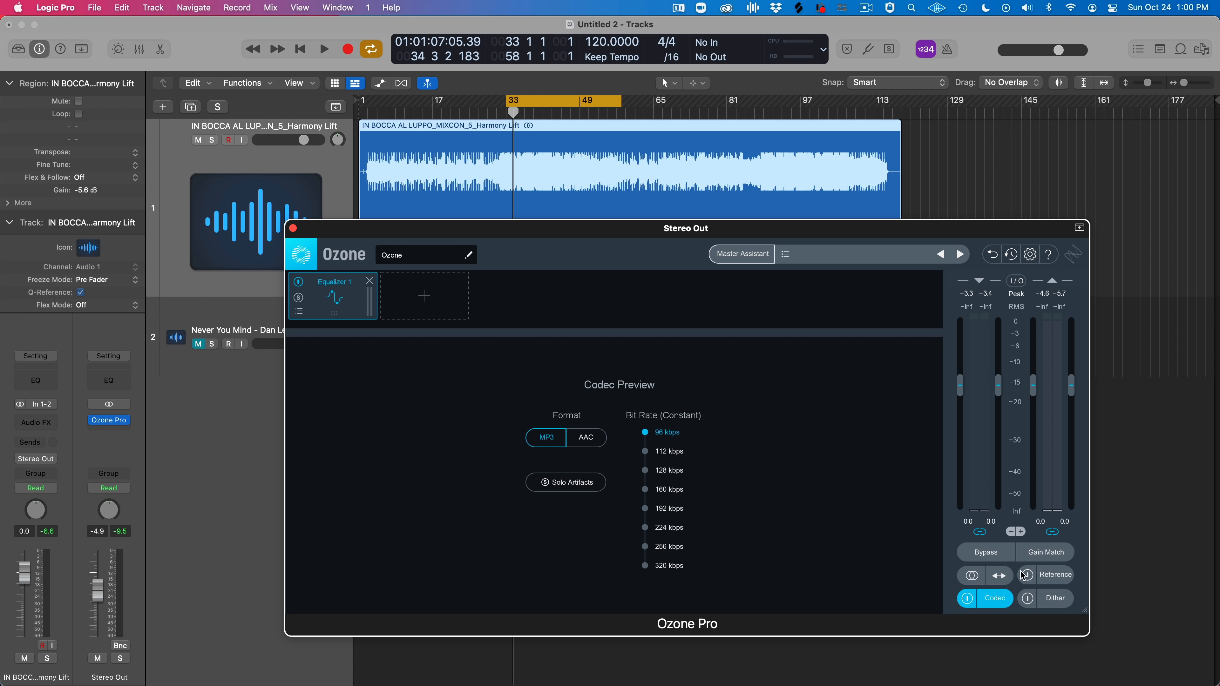
key(space)
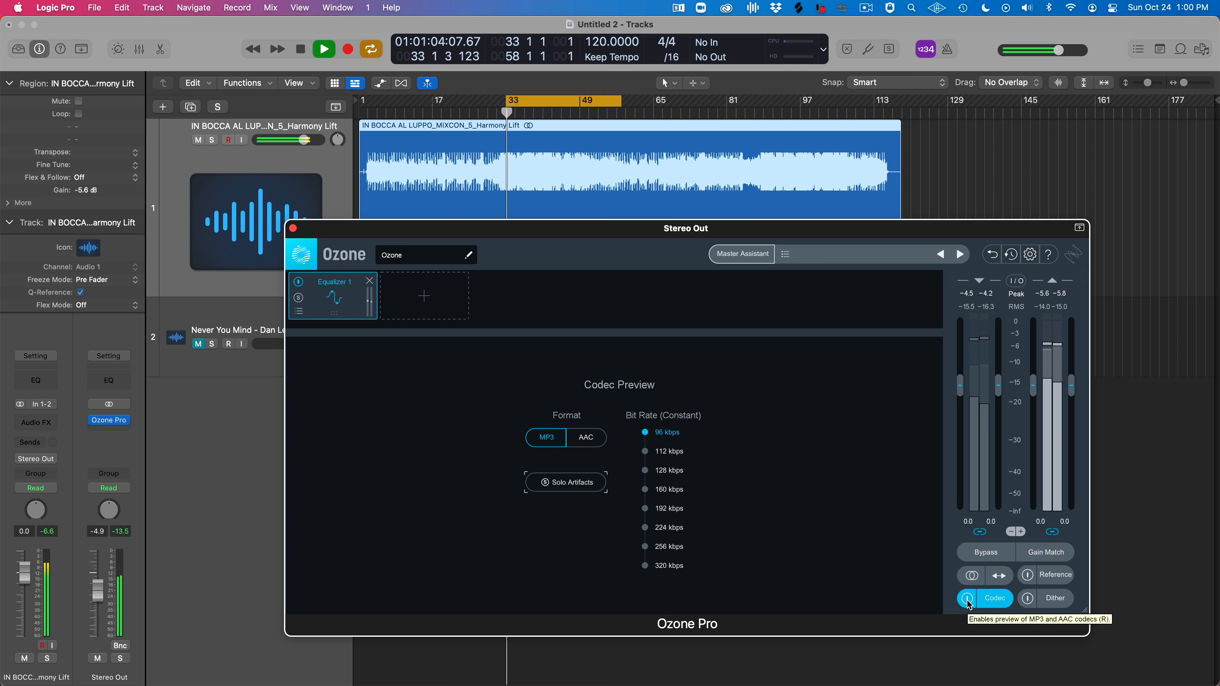
click(967, 598)
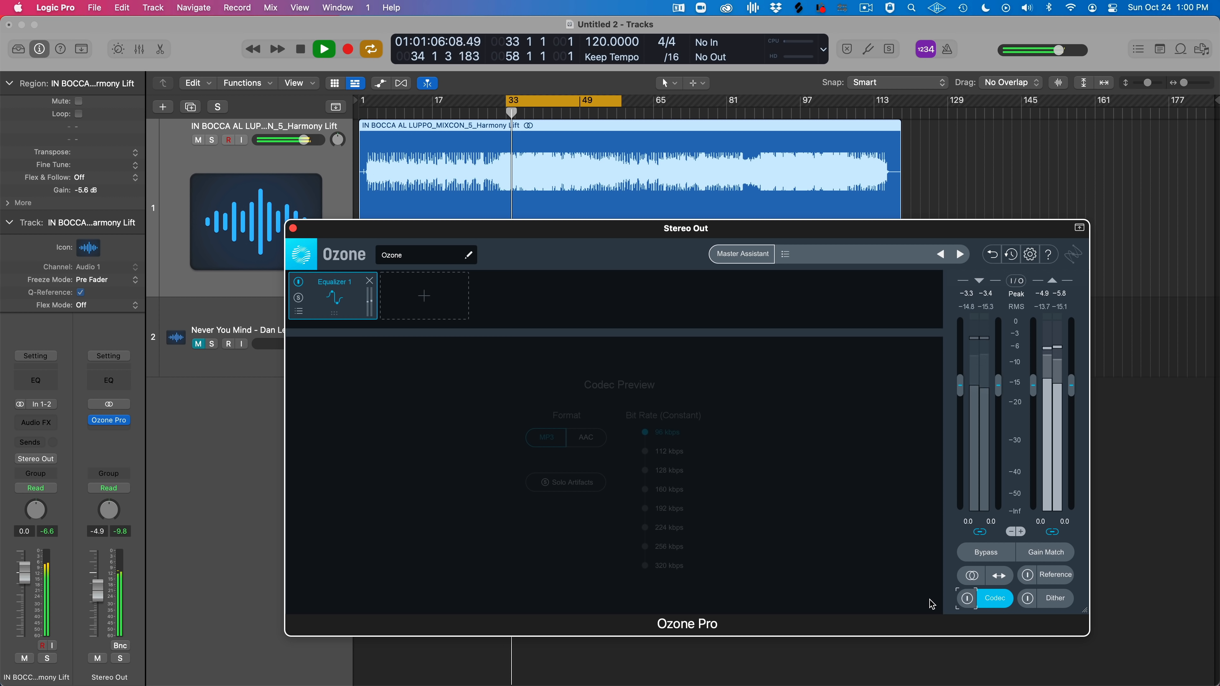
click(966, 605)
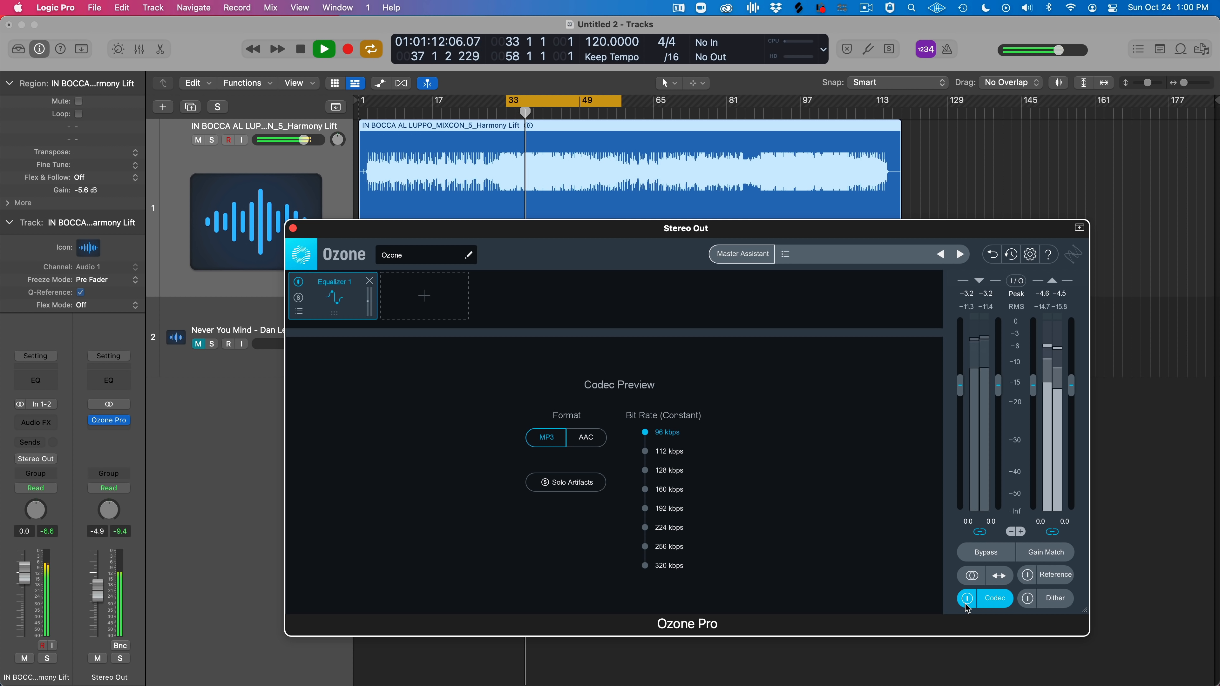
click(967, 605)
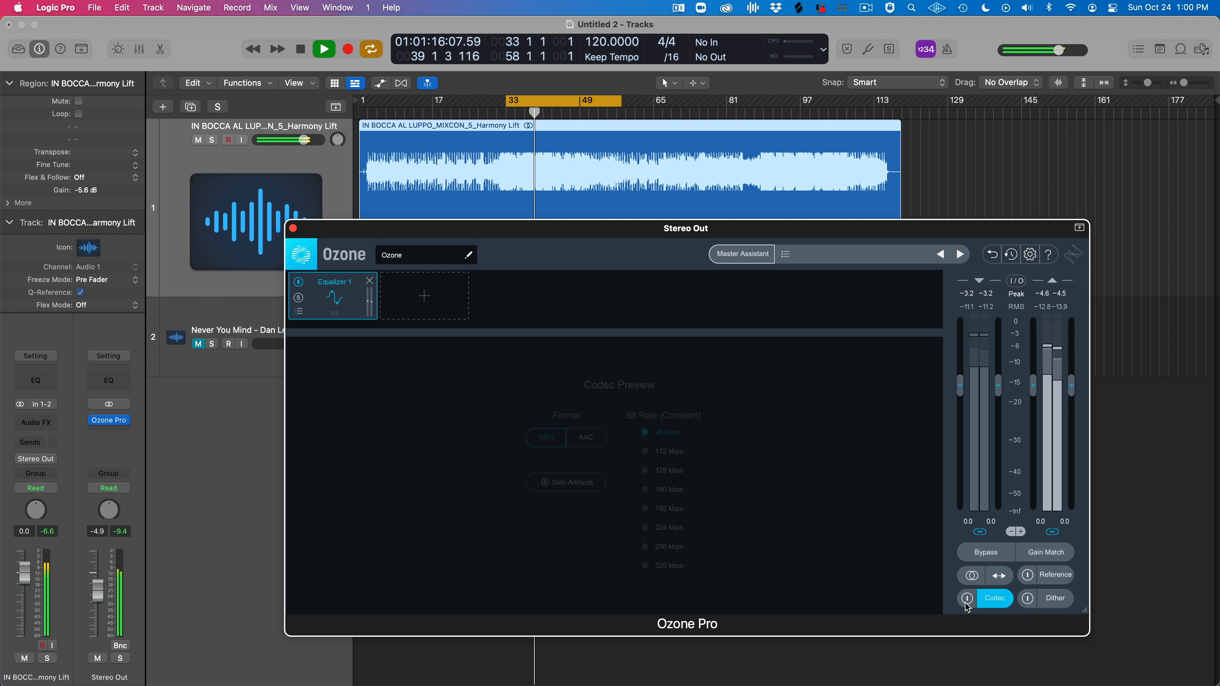
key(space)
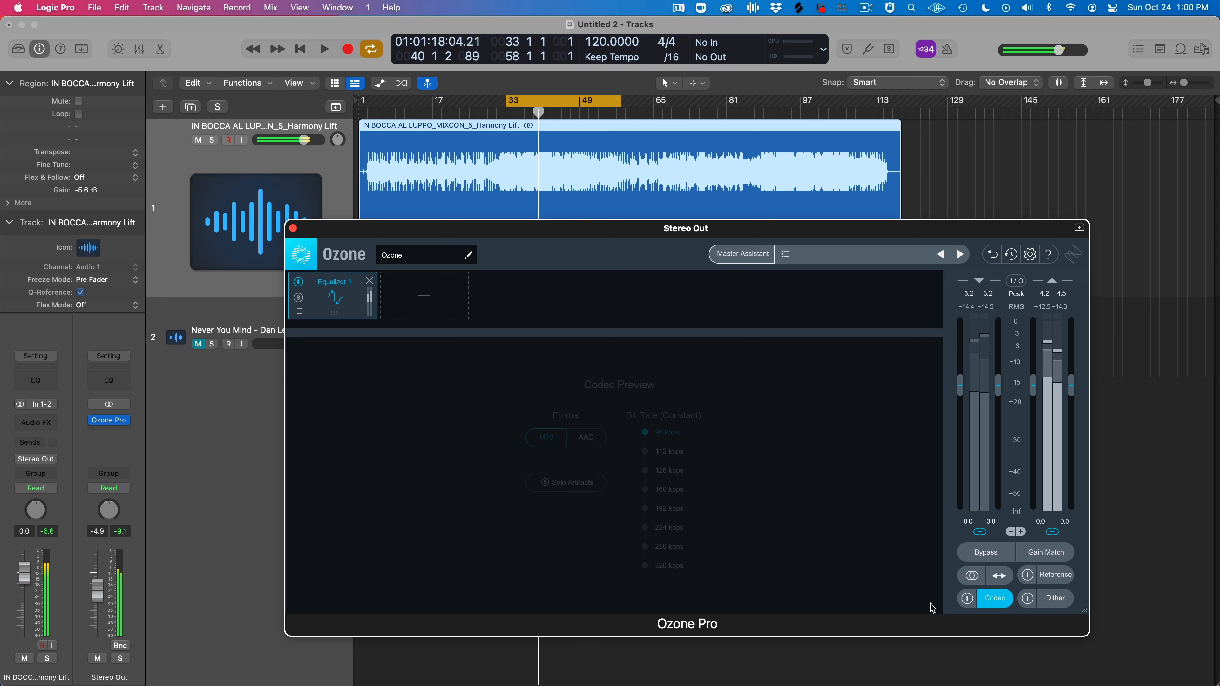
Return to the equalizer view and reset band 5 at 3200 Hz to 0.0 dB gain
click(974, 602)
click(977, 603)
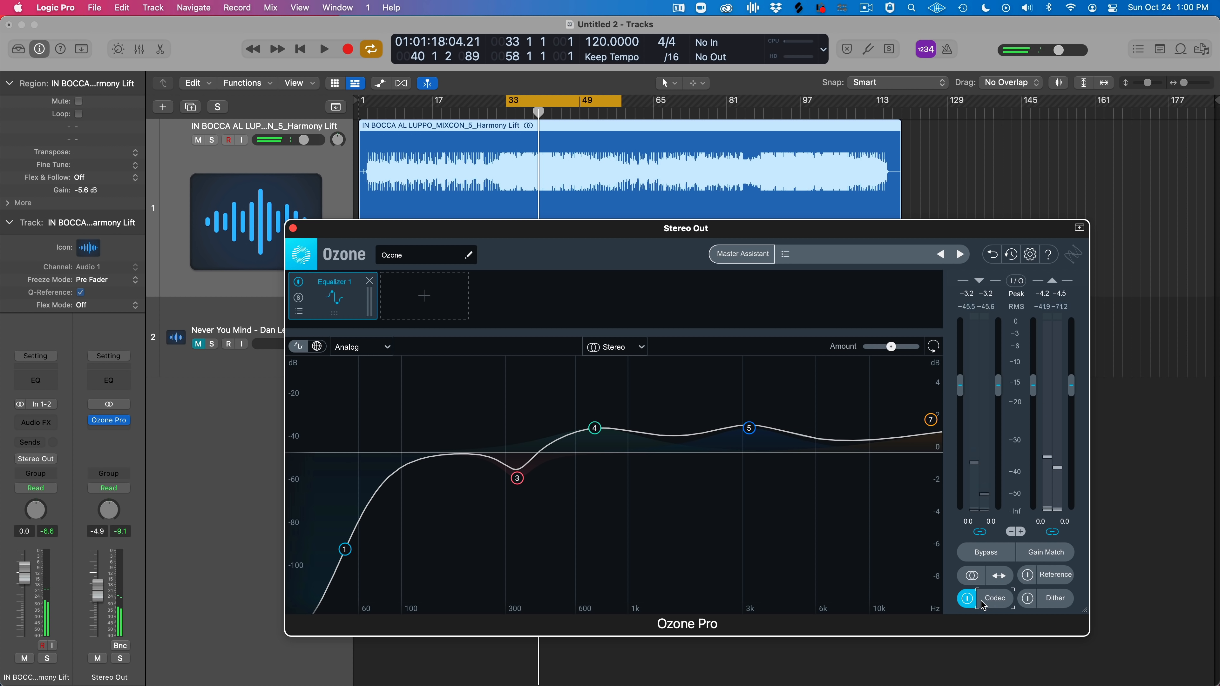
drag(348, 415, 954, 586)
double_click(752, 426)
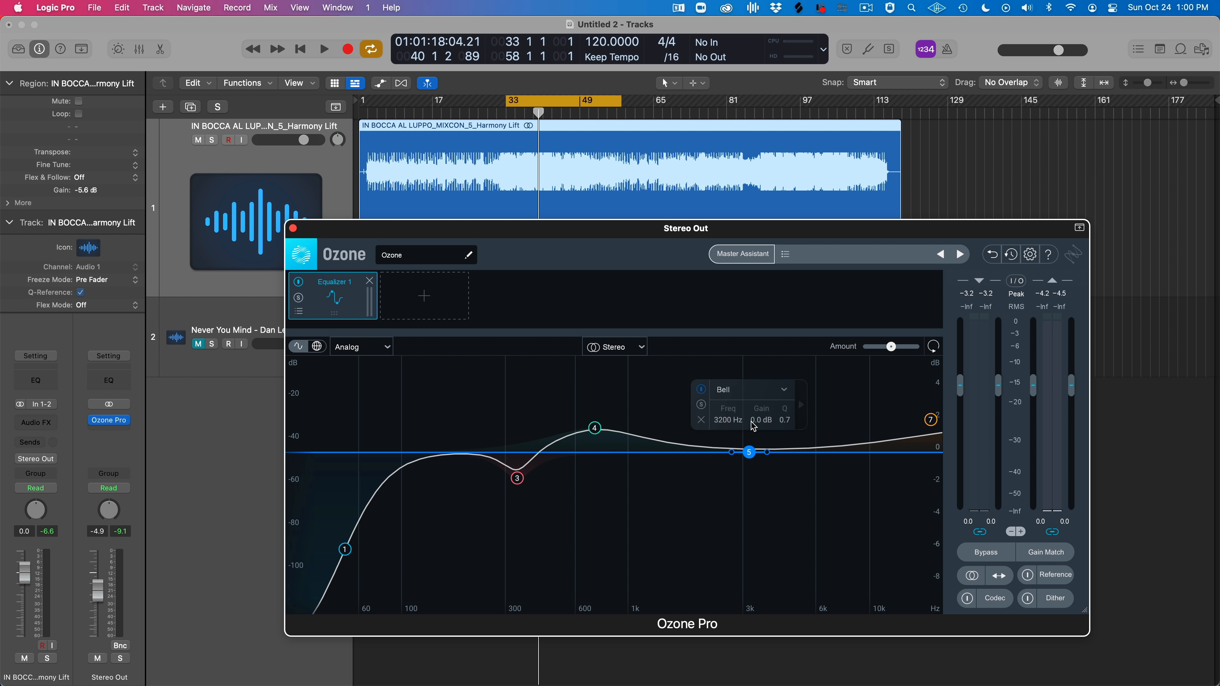
Open the Ozone Preset Manager to look at the global preset categories and close it without loading a preset
click(818, 259)
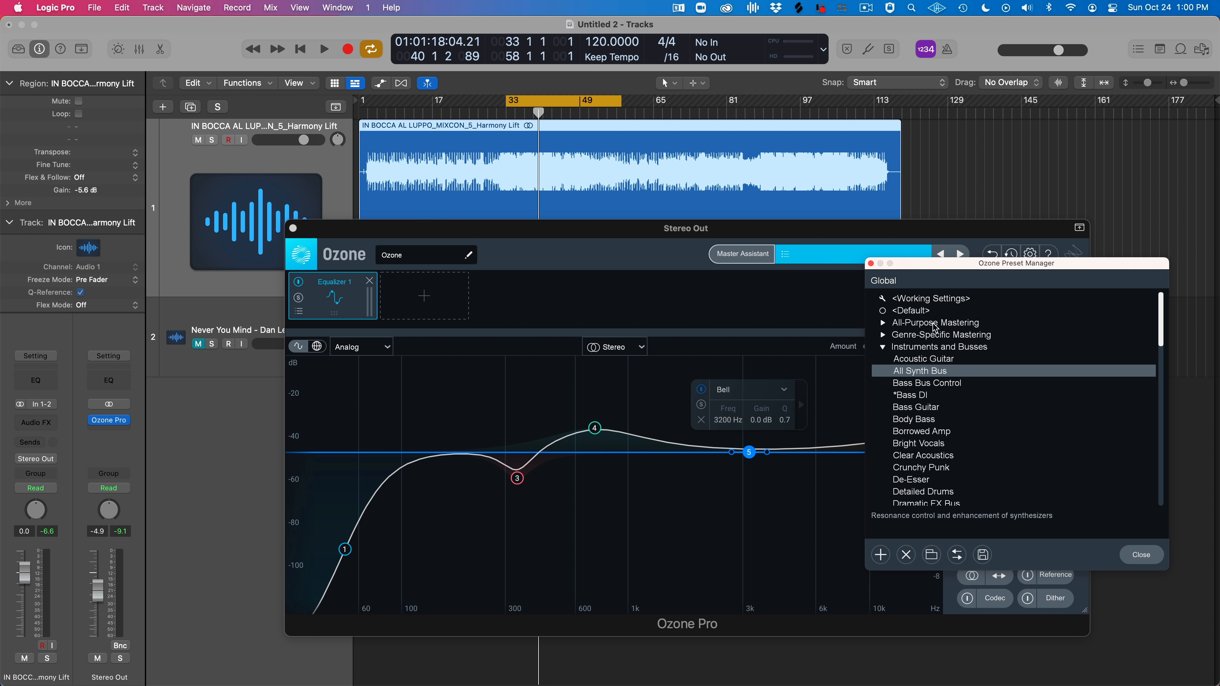
click(714, 312)
click(871, 264)
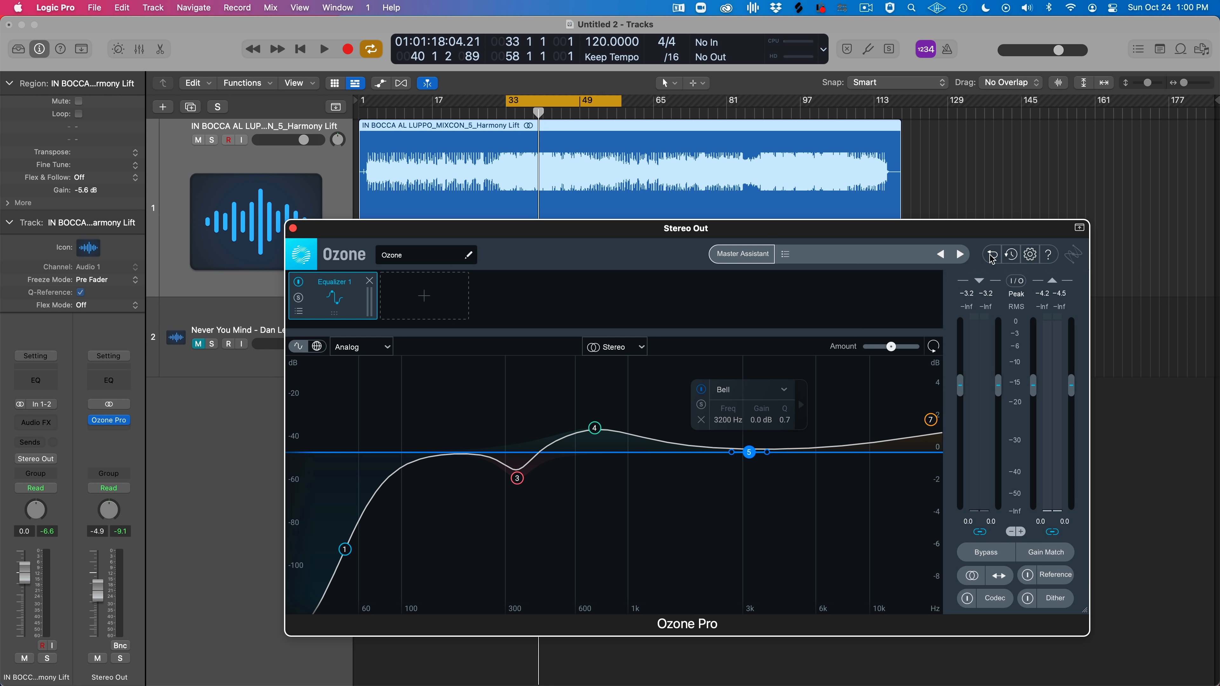
Undo the equalizer band reset and the last codec preview change
click(993, 256)
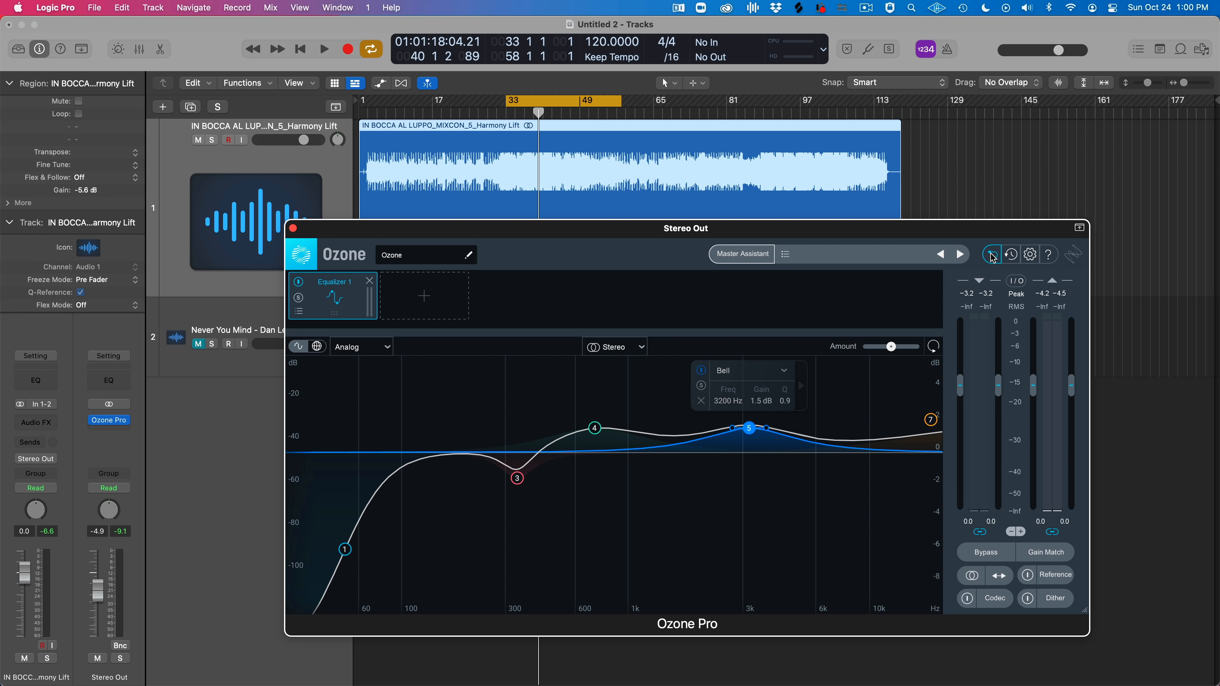
click(992, 256)
Clear all entries from Ozone's edit history and open the plug-in options, closing the history list
click(1014, 259)
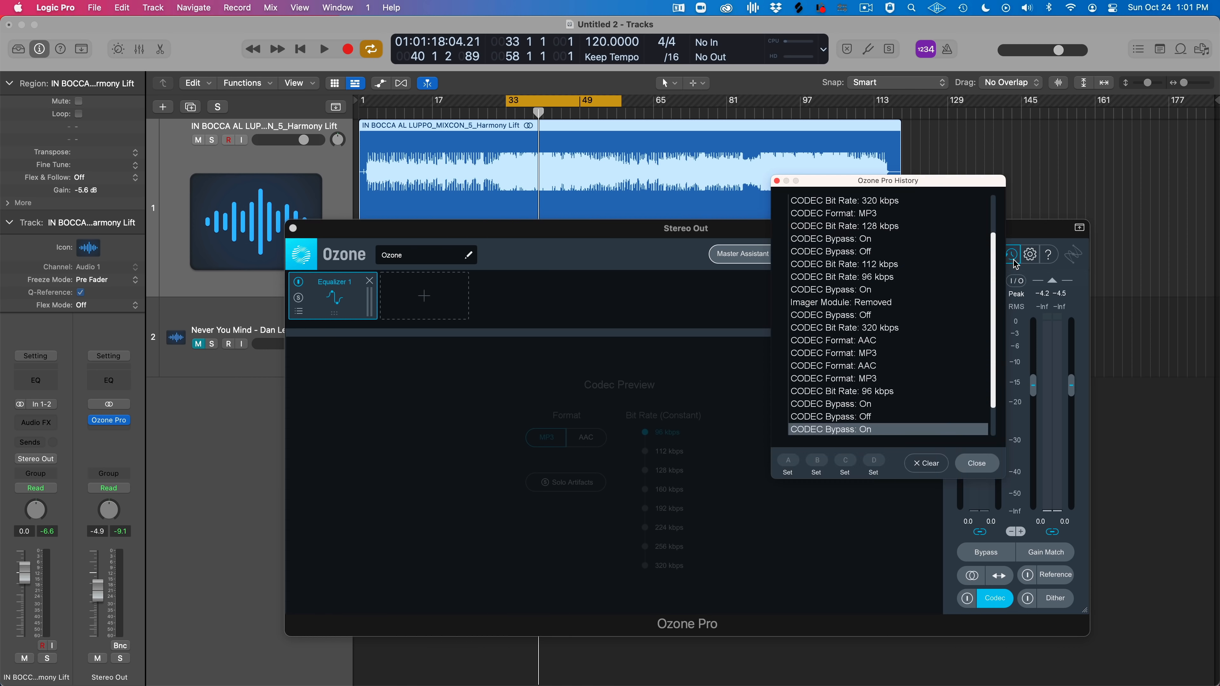
click(935, 464)
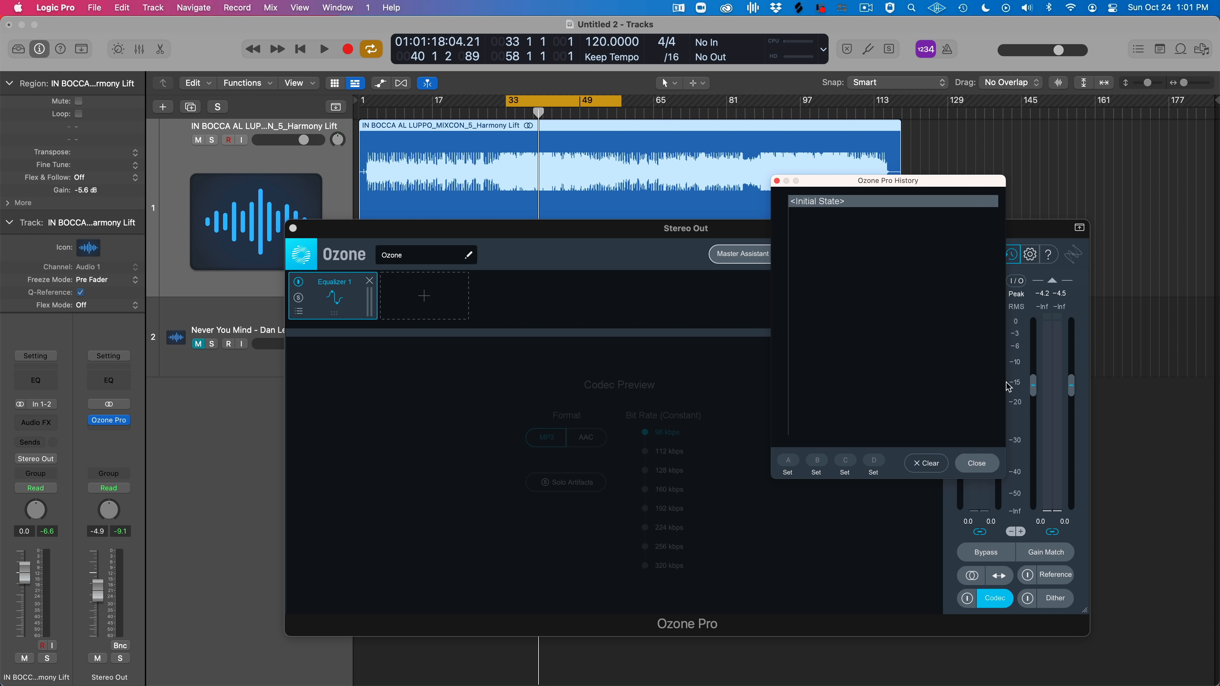
click(1037, 257)
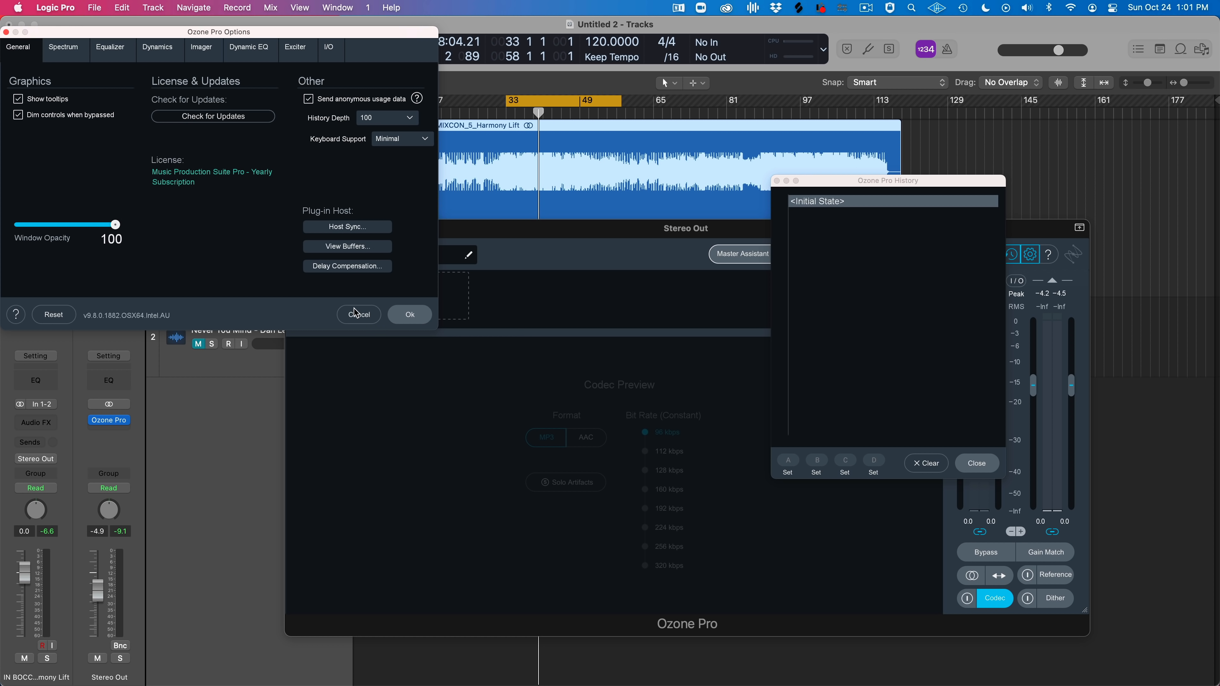
click(925, 469)
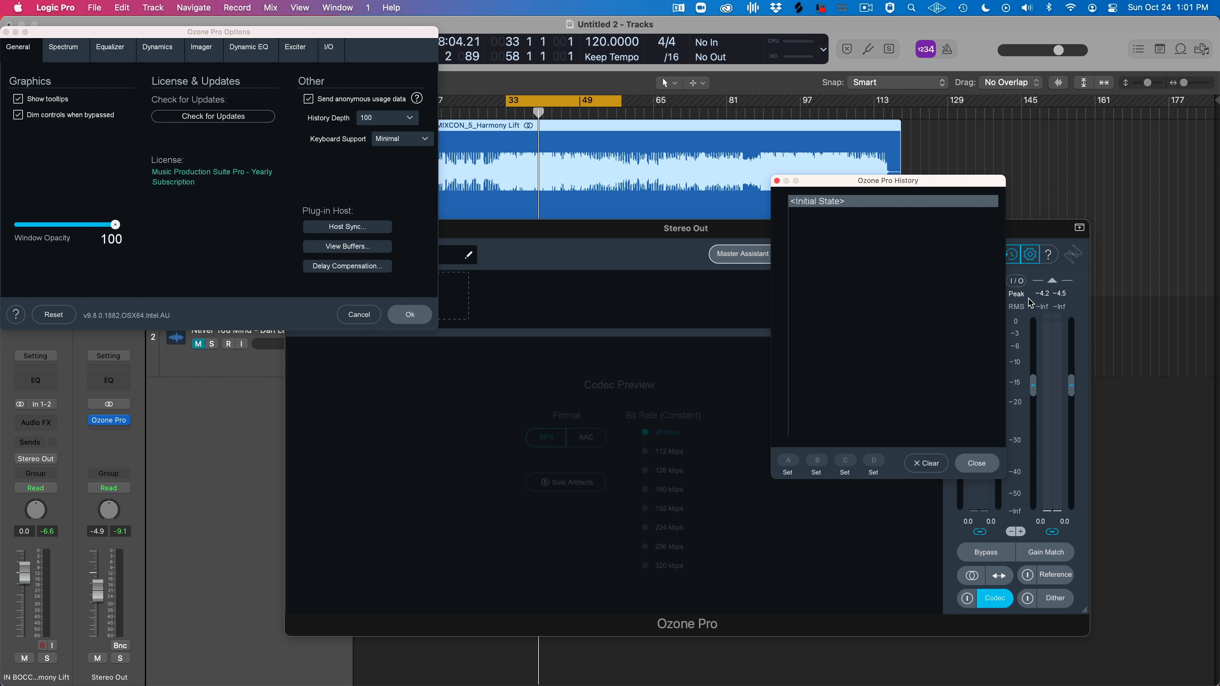
click(971, 464)
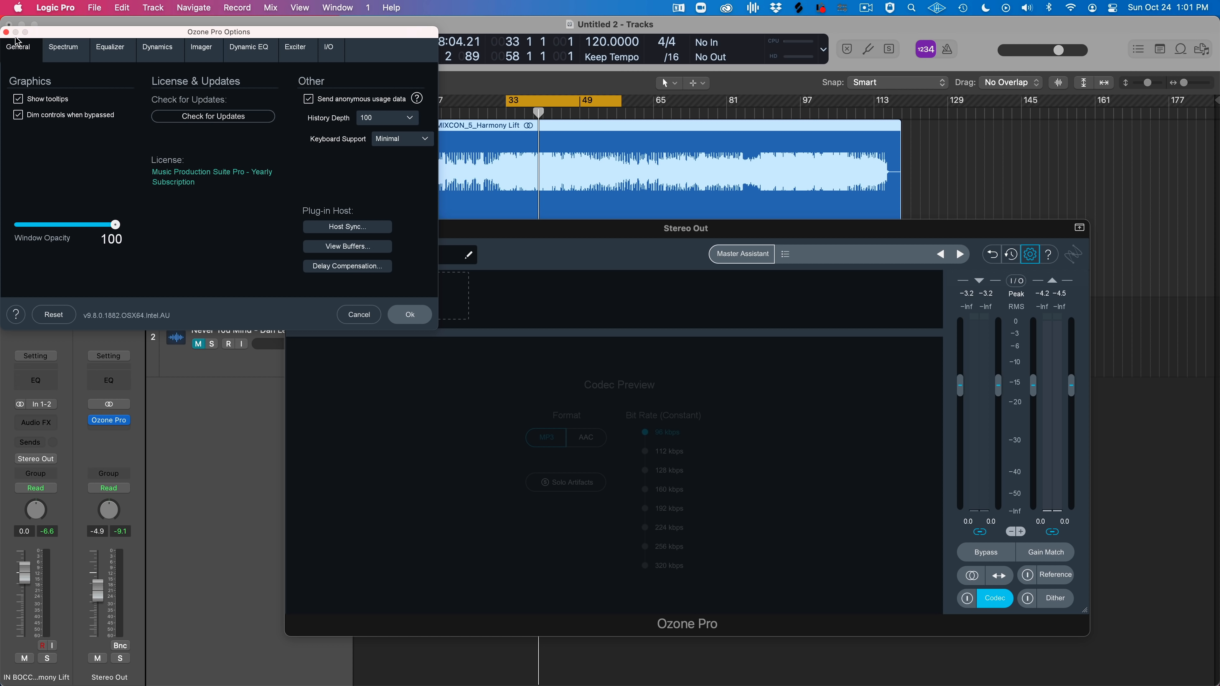
Look through the module, I/O and Spectrum settings in the repositioned options window, and close it without changes
drag(46, 37, 160, 140)
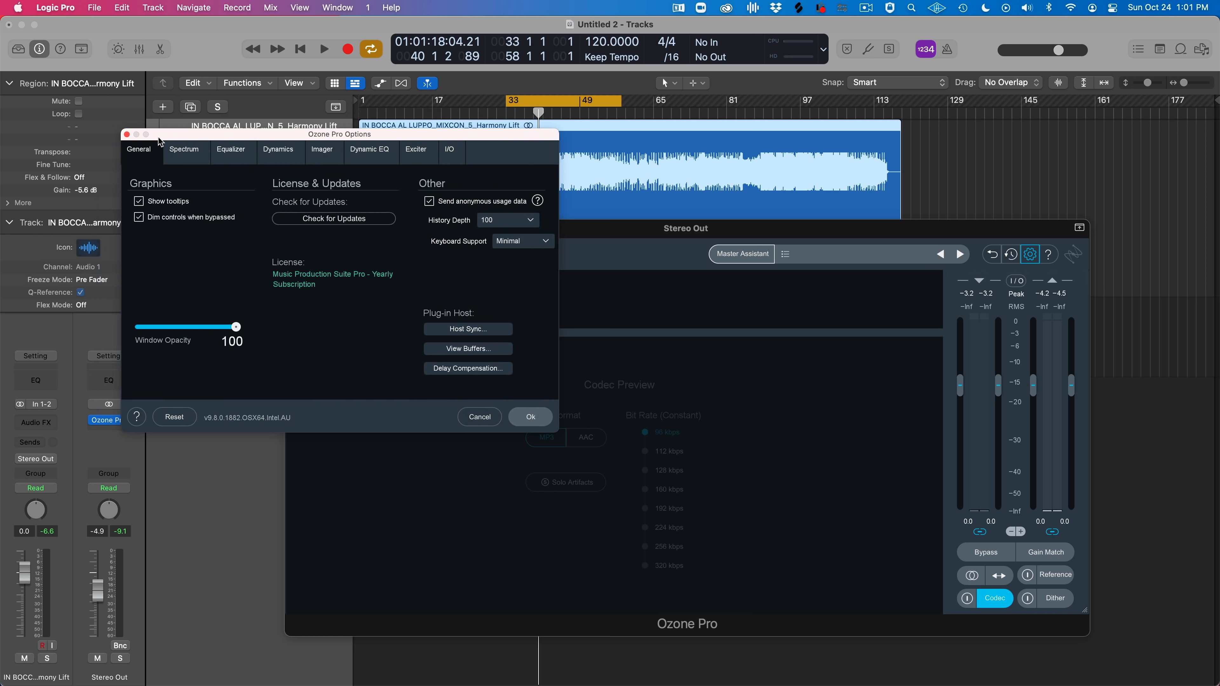
click(446, 158)
click(422, 151)
click(365, 149)
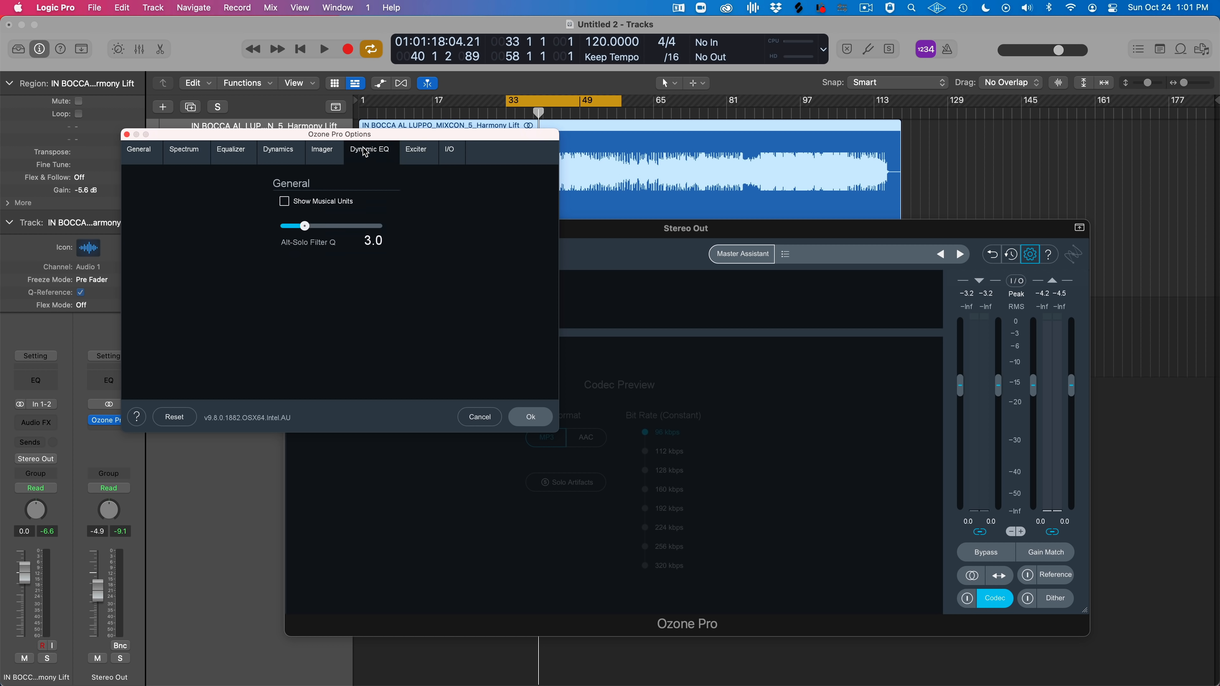
click(309, 152)
click(285, 148)
click(242, 148)
click(190, 151)
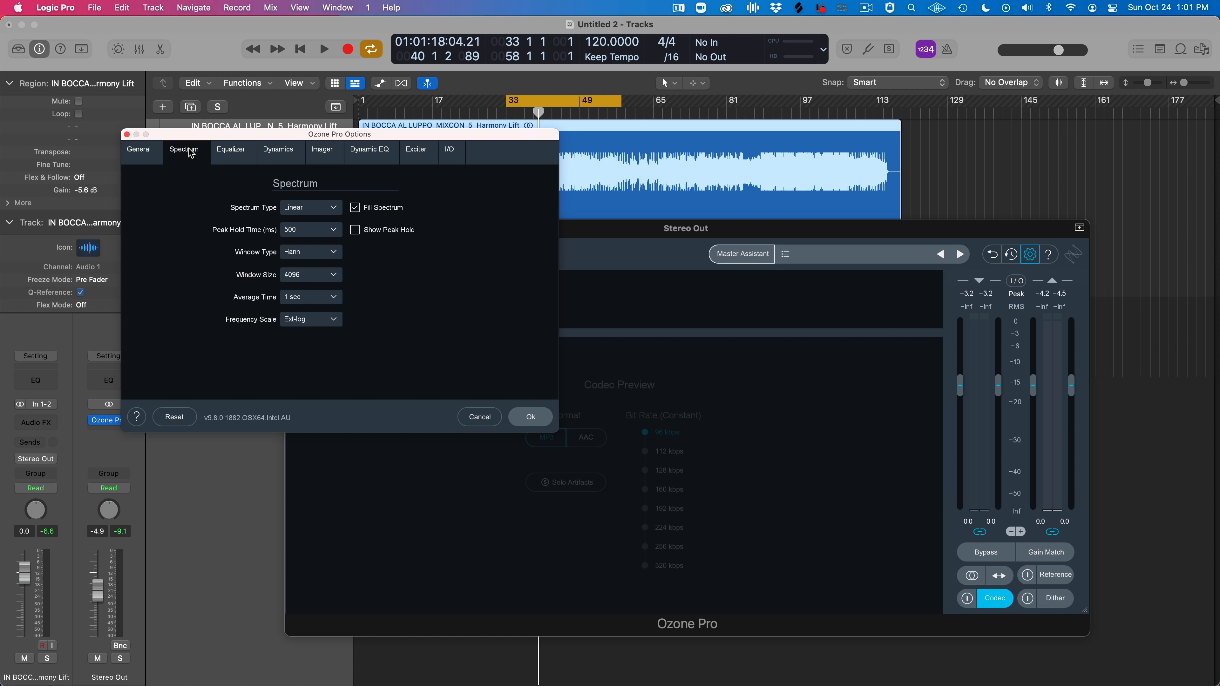
click(126, 135)
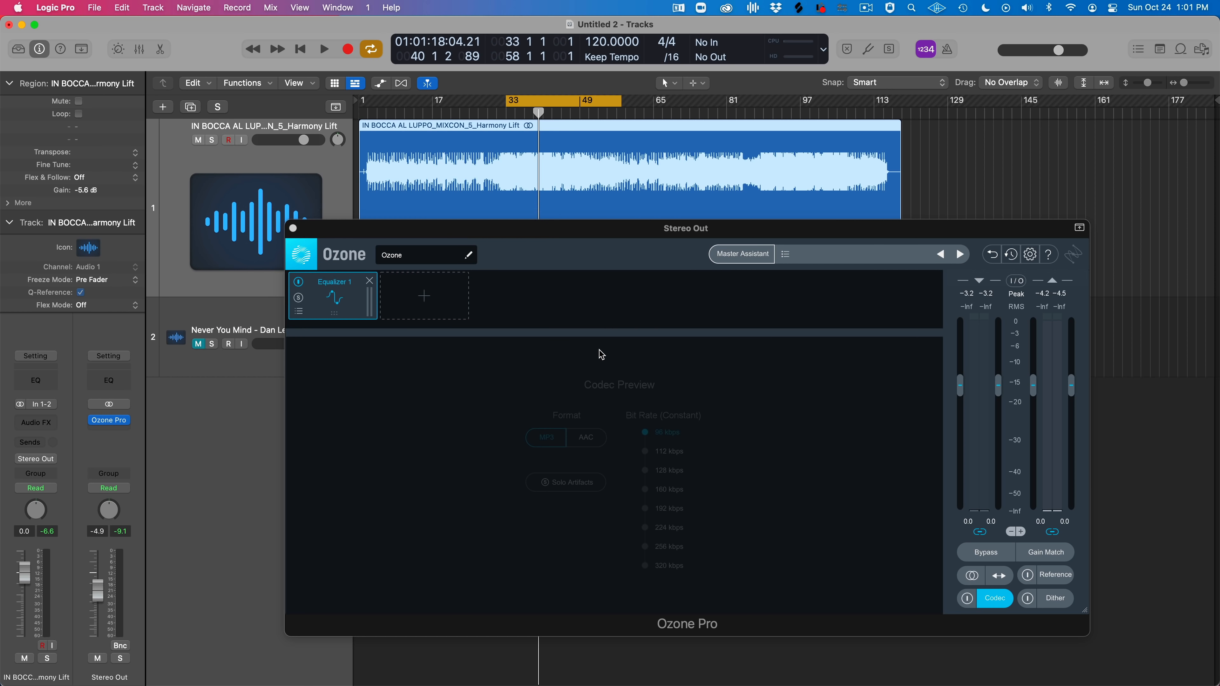